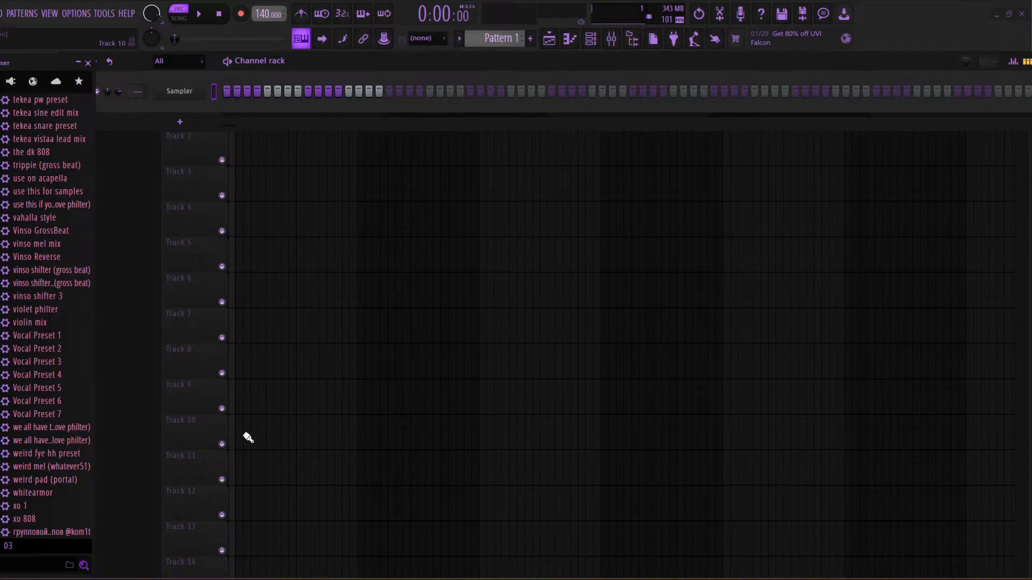
# Open the first 808 subfolder inside the sound kit's 808z folder under Drum Kits in the browser
pyautogui.moveTo(224, 578)
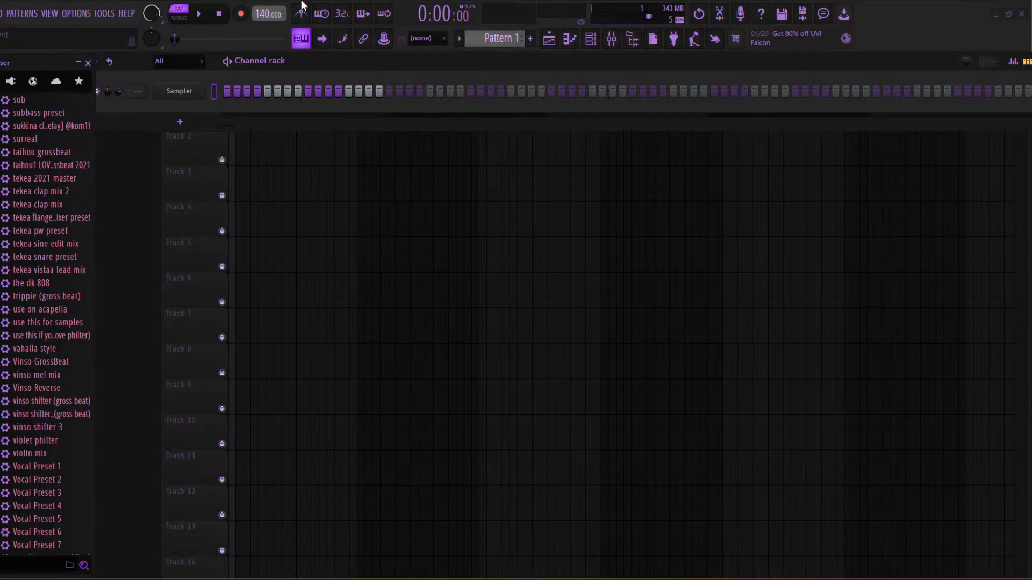
pyautogui.scroll(4, 18, 421)
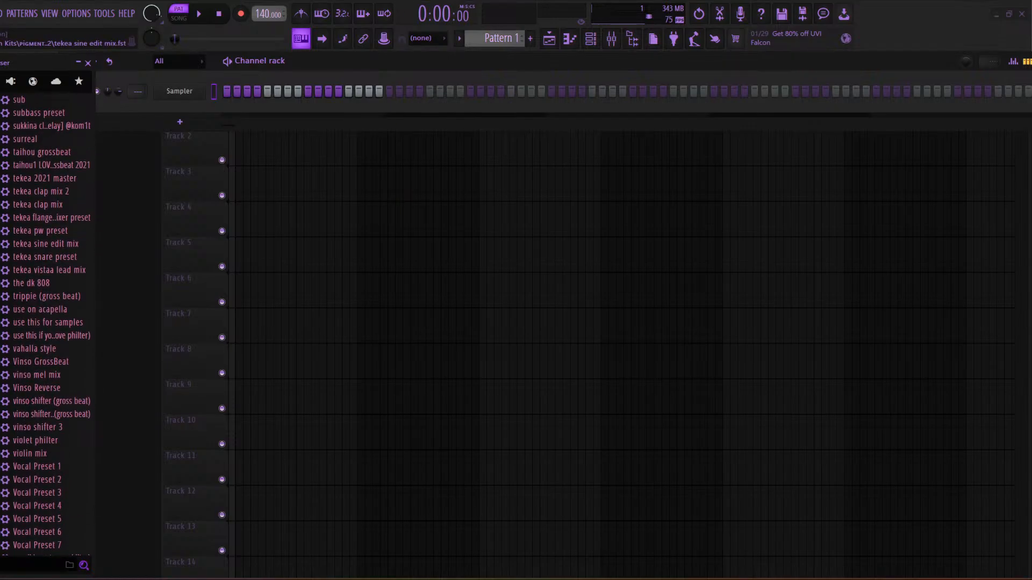
pyautogui.scroll(20, 46, 299)
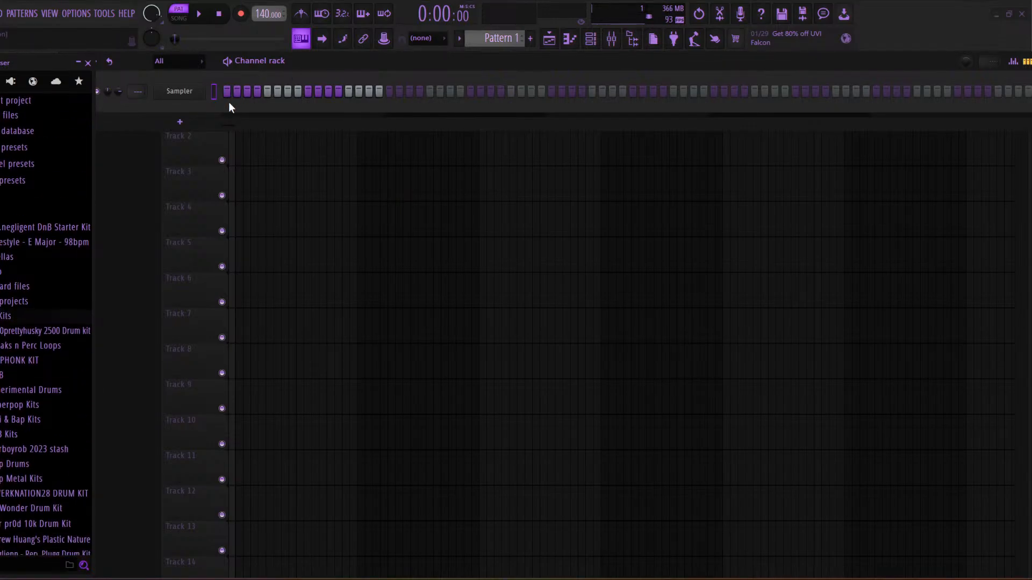
pyautogui.click(590, 38)
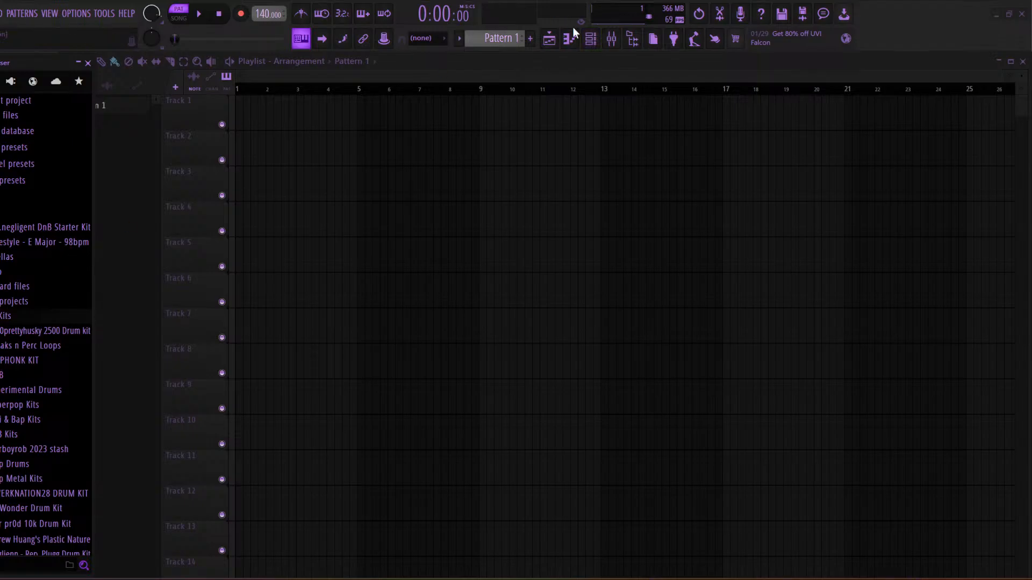
pyautogui.click(590, 38)
pyautogui.click(7, 317)
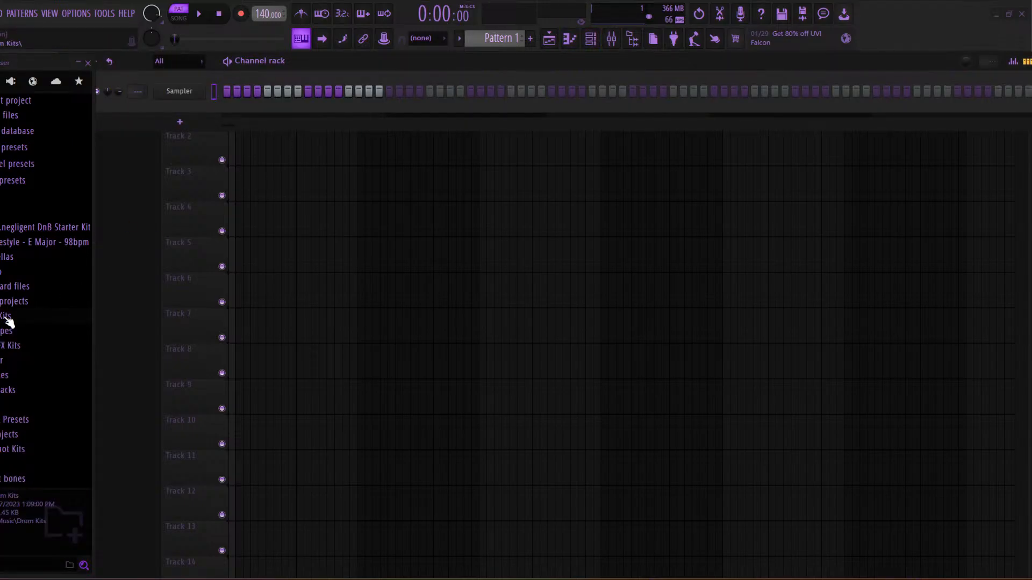
pyautogui.click(8, 322)
pyautogui.scroll(-5, 47, 203)
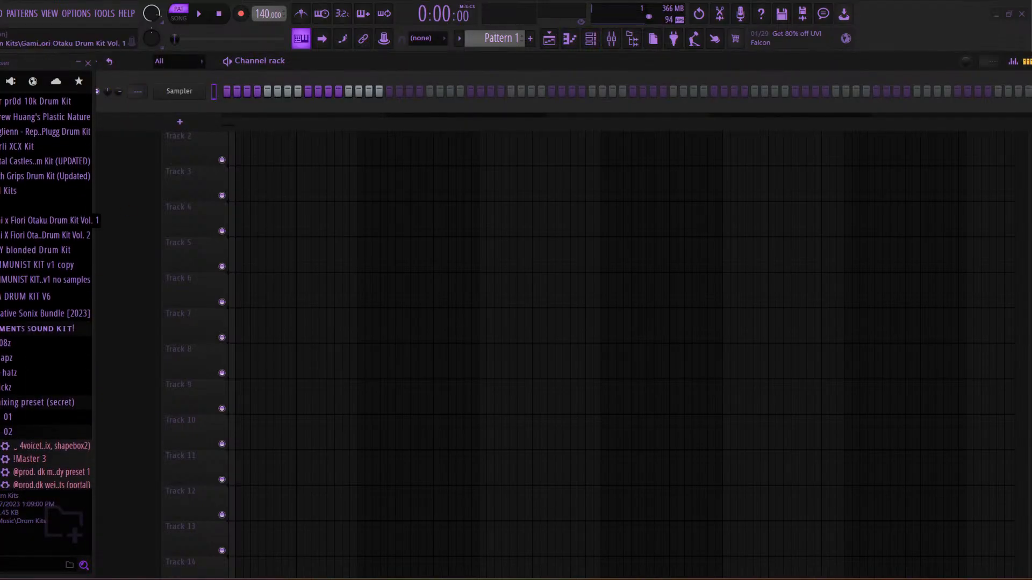
pyautogui.click(21, 344)
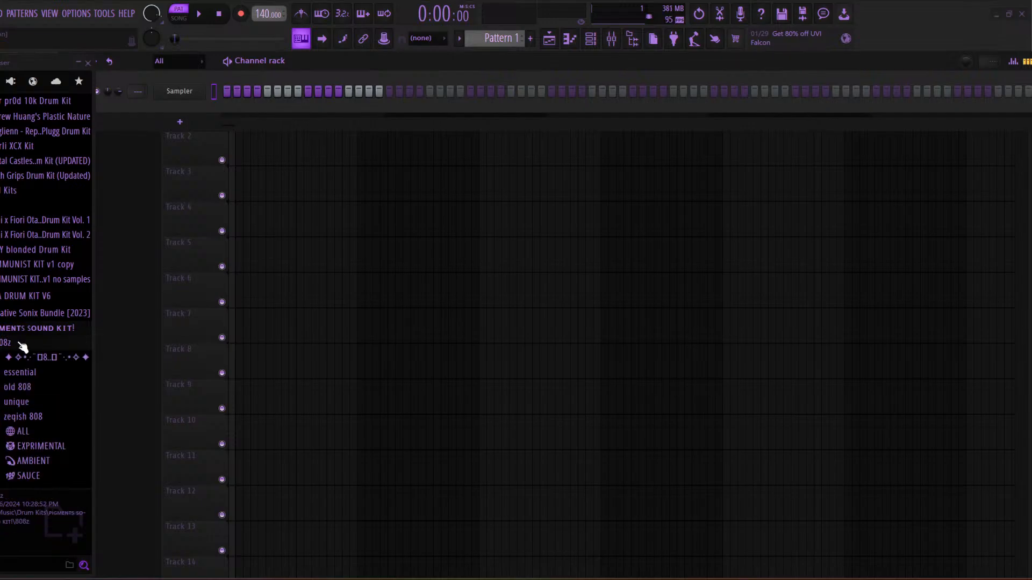
pyautogui.click(37, 358)
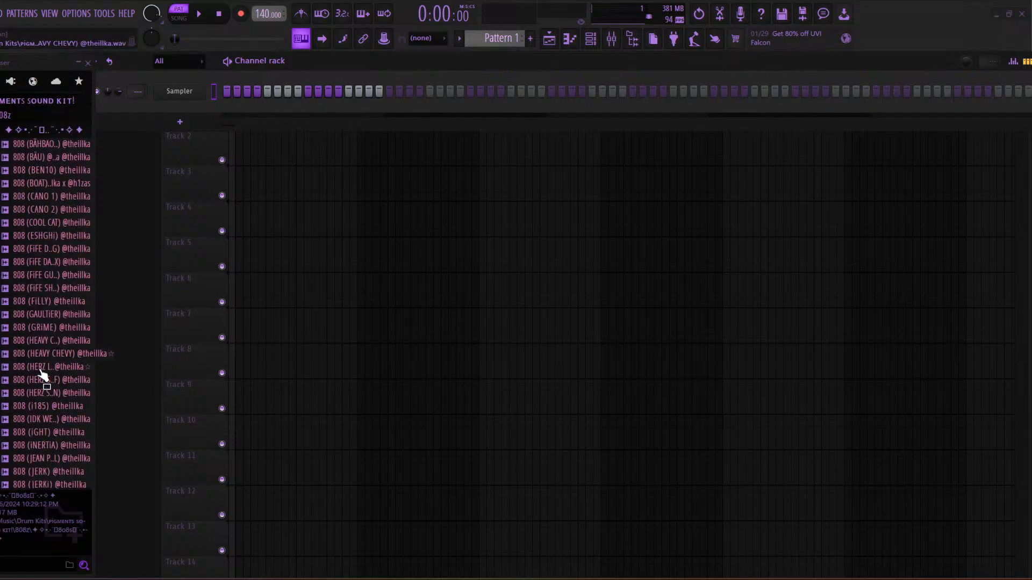
# Audition several 808 samples in the folder and load 808 (HEAVY CHEVY 2) into the project as an audio channel
pyautogui.click(56, 391)
pyautogui.click(48, 324)
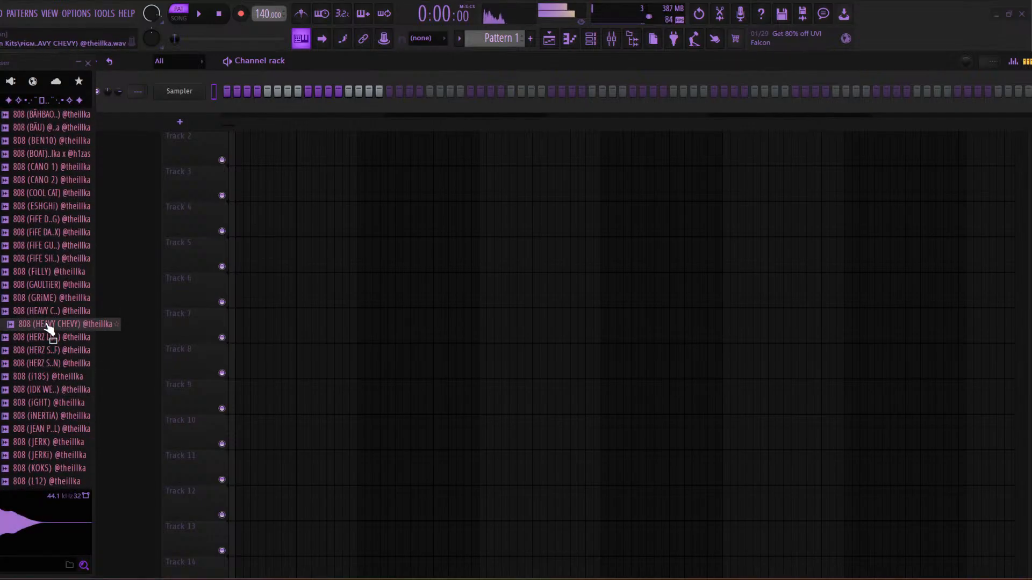
pyautogui.click(37, 298)
pyautogui.click(35, 246)
pyautogui.click(42, 391)
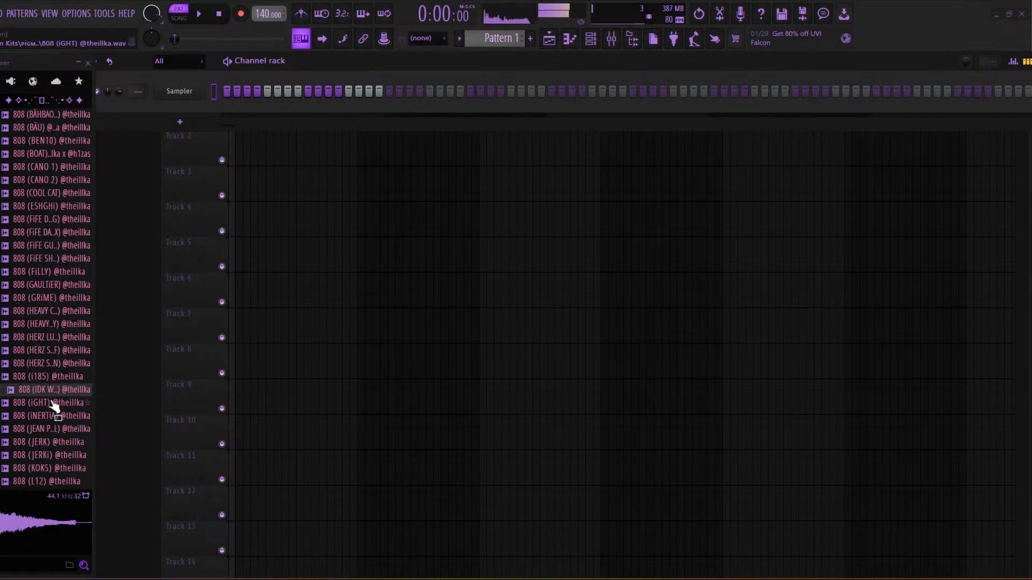
pyautogui.click(49, 311)
pyautogui.moveTo(43, 311); pyautogui.dragTo(108, 226)
# Recolor the 808 (HEAVY CHEVY 2) clip to Granite Gray (#625370)
pyautogui.rightClick(128, 114)
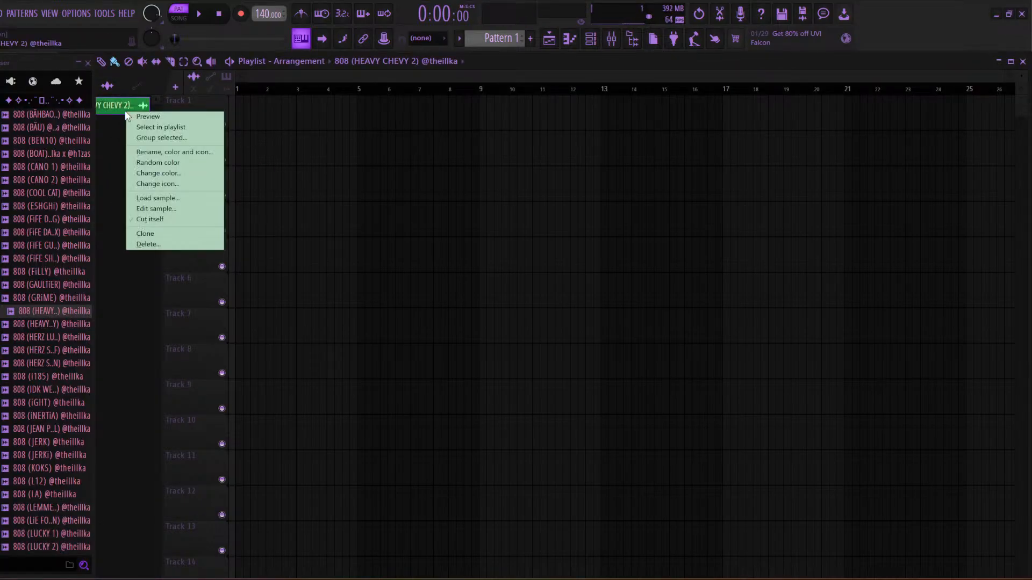
pyautogui.click(170, 151)
pyautogui.click(205, 342)
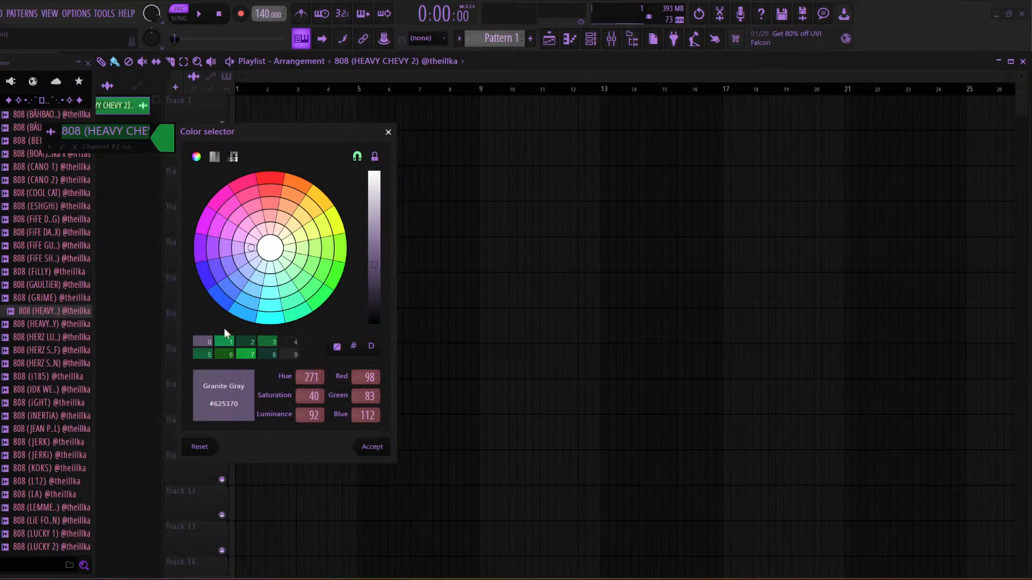
pyautogui.press('Return')
# Route the 808 (HEAVY CHEVY 2) channel to mixer track 1
pyautogui.click(611, 38)
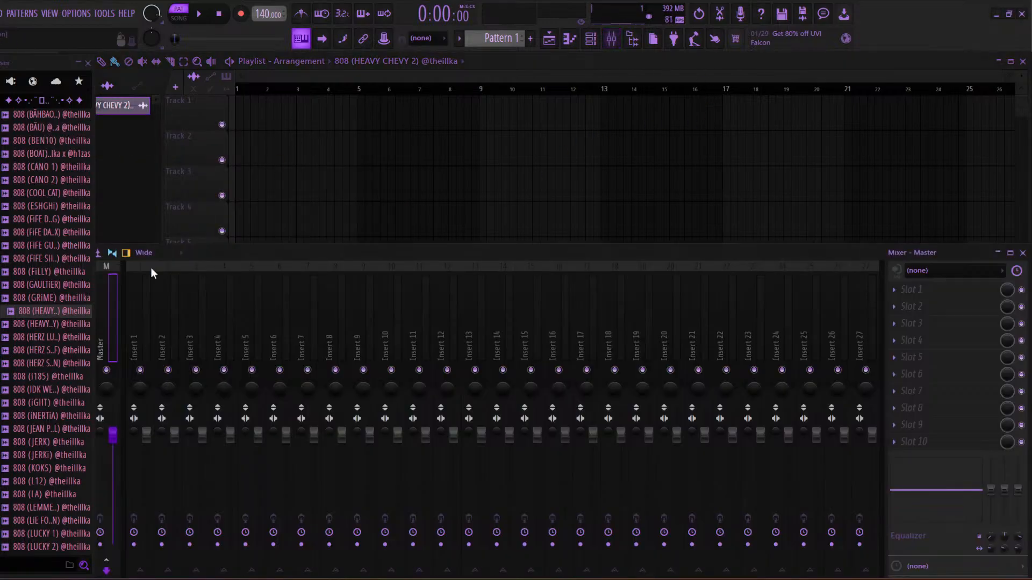
pyautogui.rightClick(136, 340)
pyautogui.moveTo(204, 370)
pyautogui.click(322, 370)
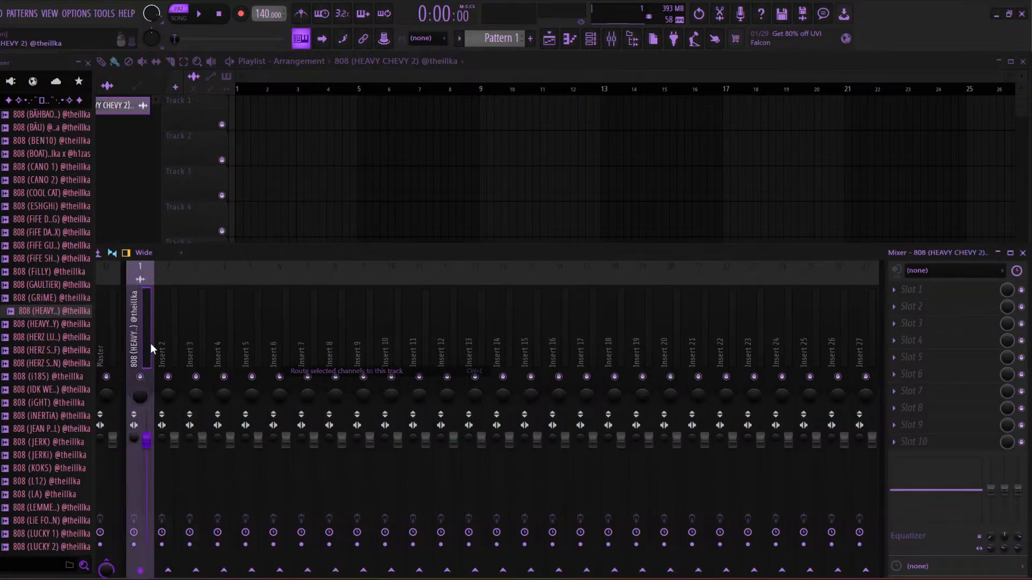
# Load the ^hihihi mel mix 3 mixer track state onto mixer track 1
pyautogui.rightClick(151, 346)
pyautogui.moveTo(189, 317)
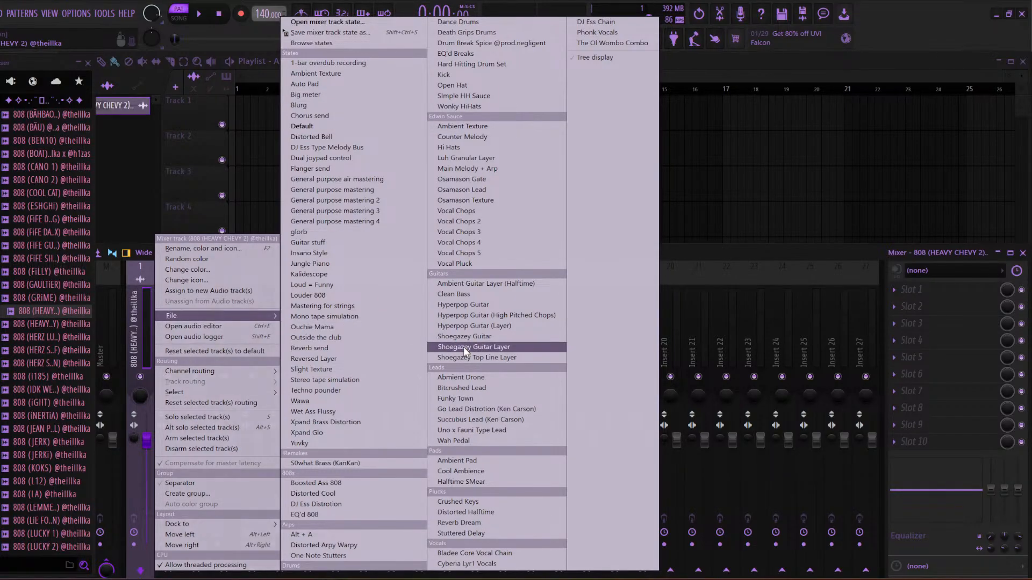
pyautogui.click(499, 471)
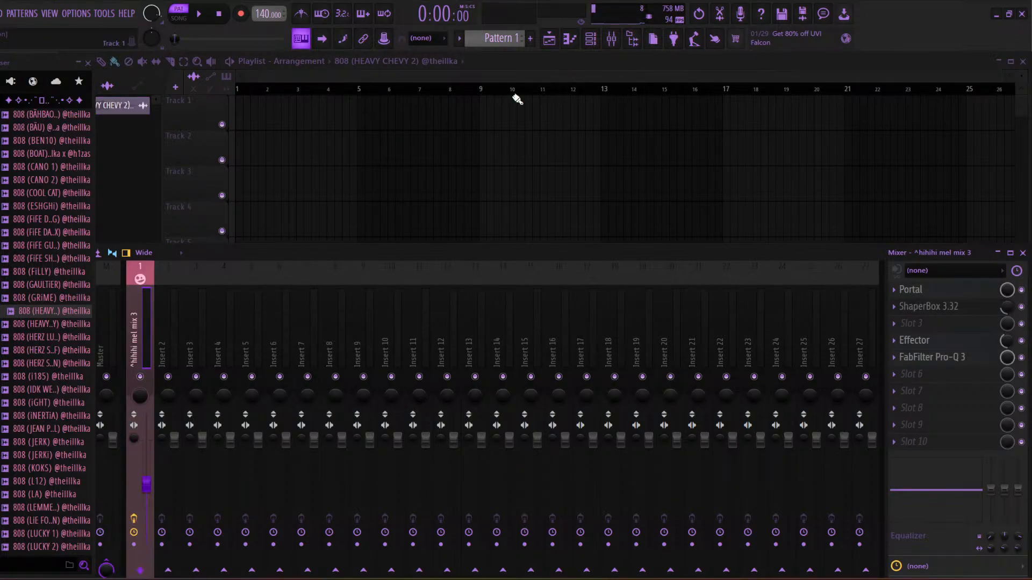
# Open the 808 channel's piano roll, clear the trial note, and set the scale highlighting to F Minor Natural (Aeolian)
pyautogui.click(590, 39)
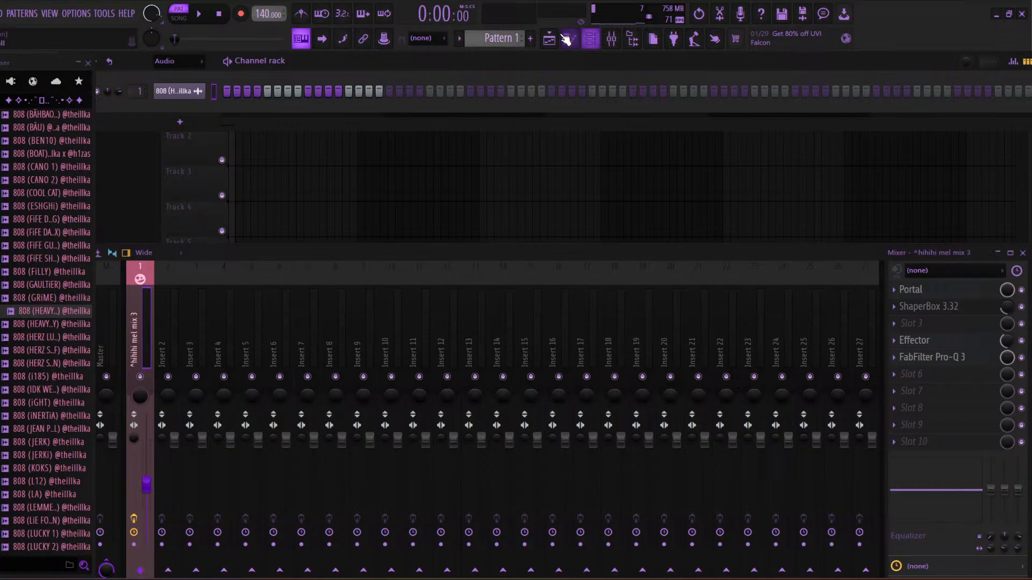
pyautogui.rightClick(206, 90)
pyautogui.click(259, 89)
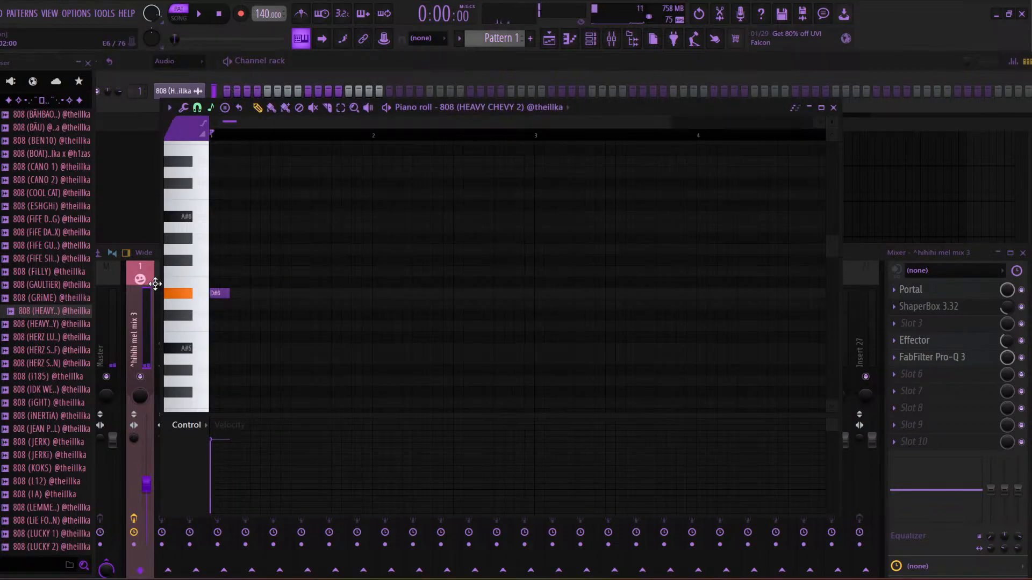
pyautogui.rightClick(220, 292)
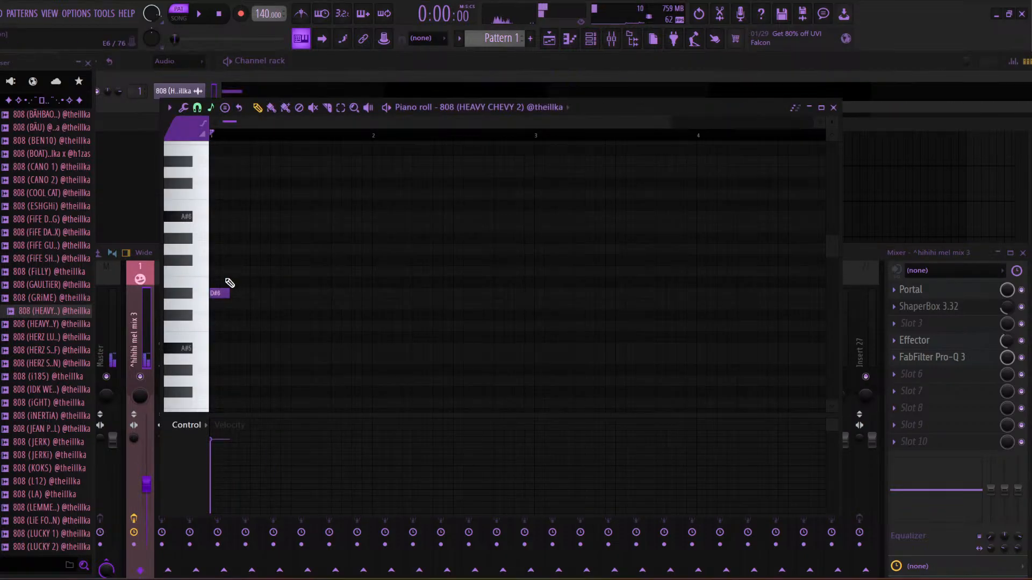
pyautogui.click(211, 109)
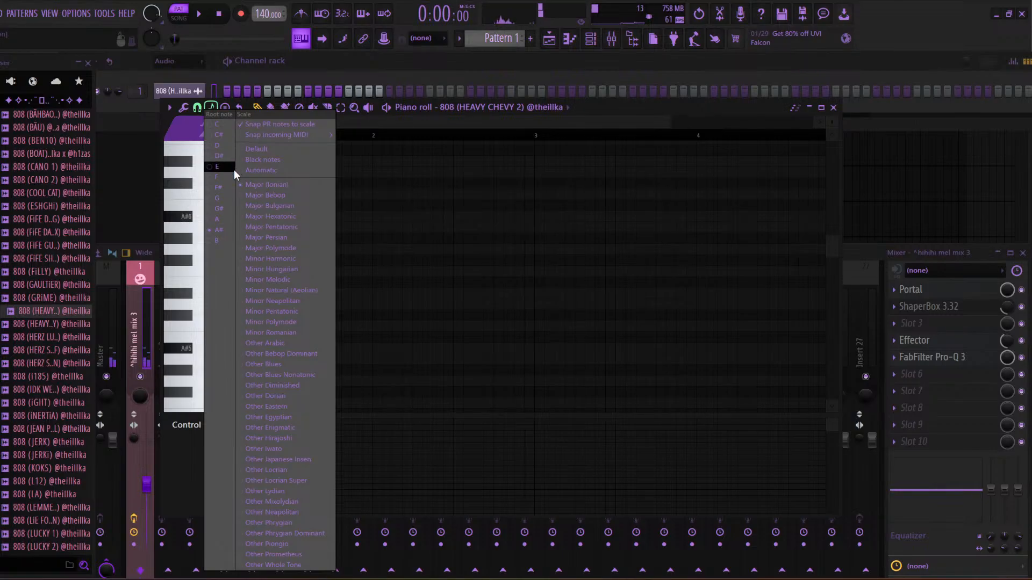
pyautogui.click(300, 290)
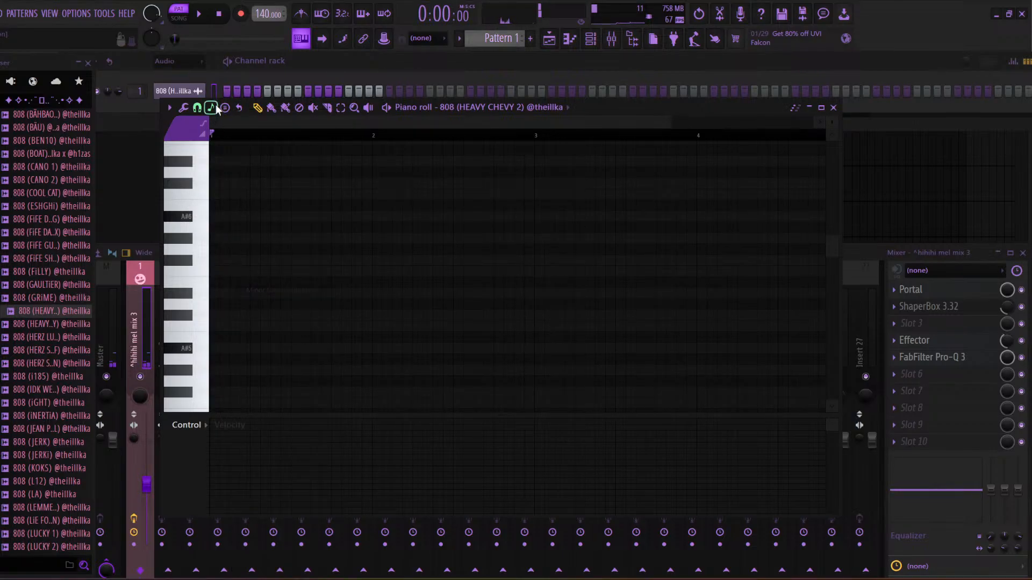
pyautogui.click(211, 110)
pyautogui.click(220, 178)
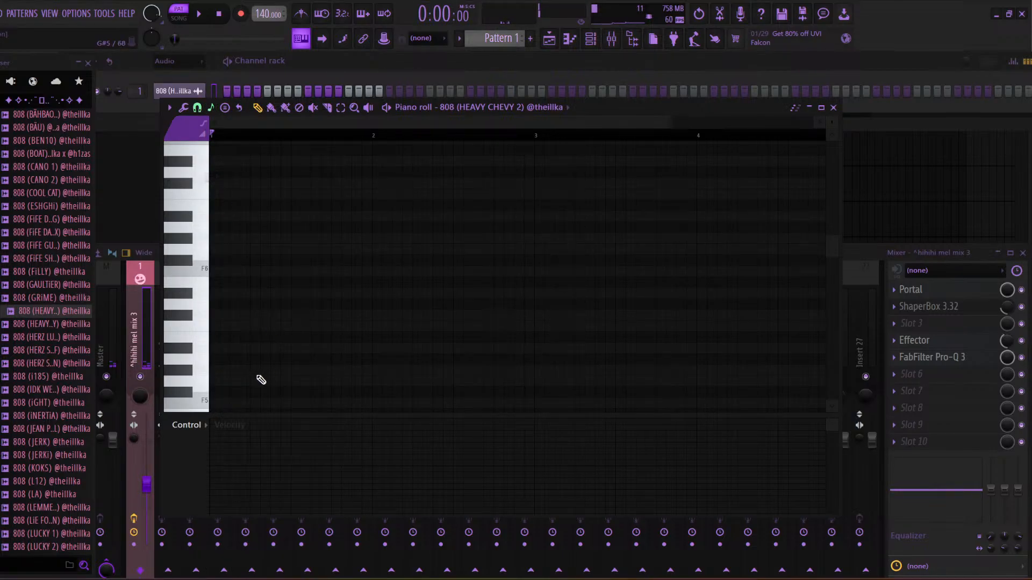
# Draw an F5, G#5, C#6 and G6 chord at the pattern's start, stretch it to three bars, and play it back
pyautogui.click(245, 401)
pyautogui.click(243, 371)
pyautogui.click(244, 315)
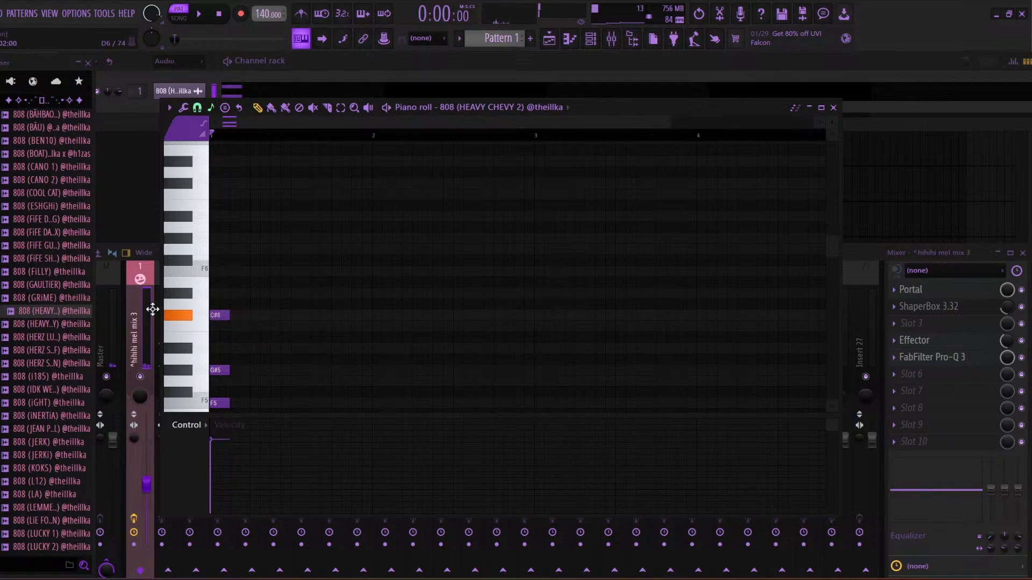
pyautogui.click(241, 245)
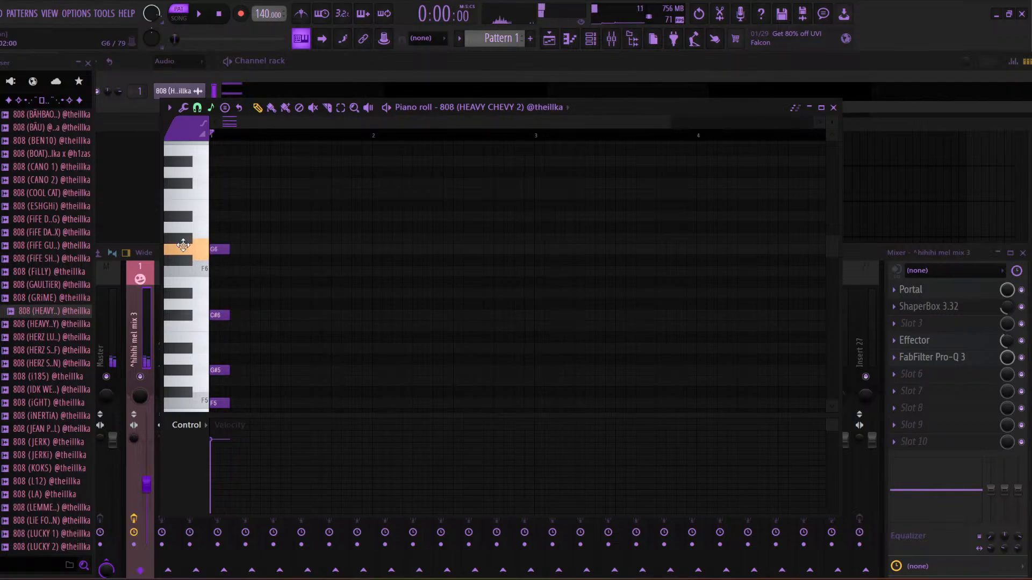
pyautogui.moveTo(283, 207); pyautogui.dragTo(135, 451)
pyautogui.moveTo(230, 221); pyautogui.dragTo(690, 218)
pyautogui.press('space')
pyautogui.scroll(-4, 524, 121)
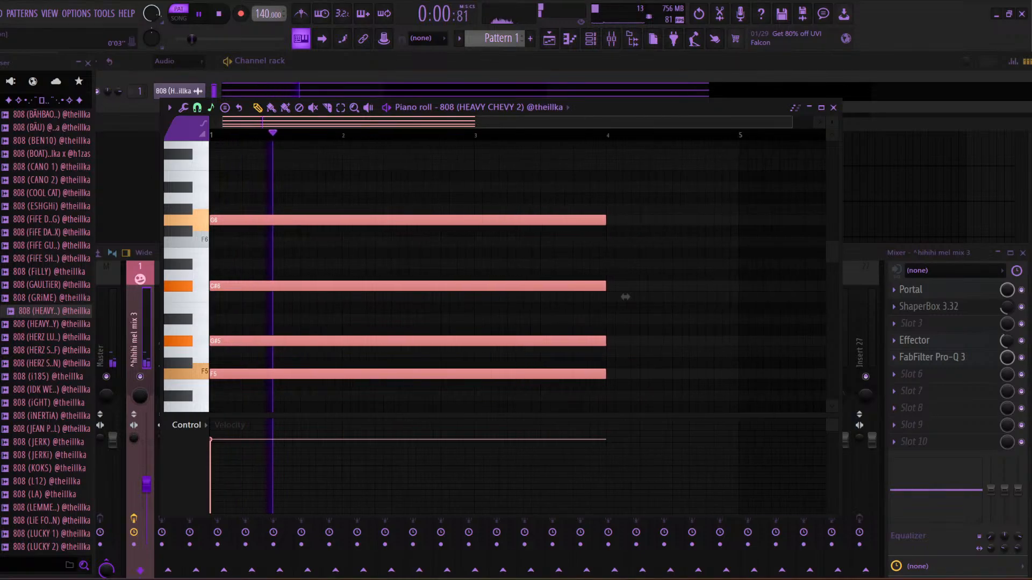
pyautogui.press('space')
pyautogui.press('Escape')
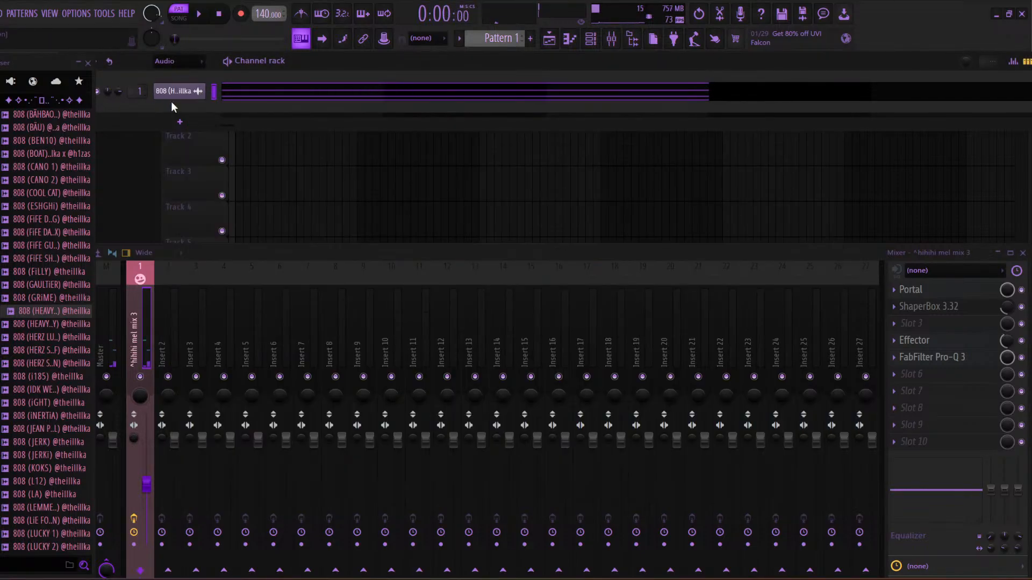
# Enable Cut self for the 808 (HEAVY CHEVY 2) channel in its settings
pyautogui.click(174, 93)
pyautogui.moveTo(139, 153); pyautogui.dragTo(309, 170)
pyautogui.click(217, 192)
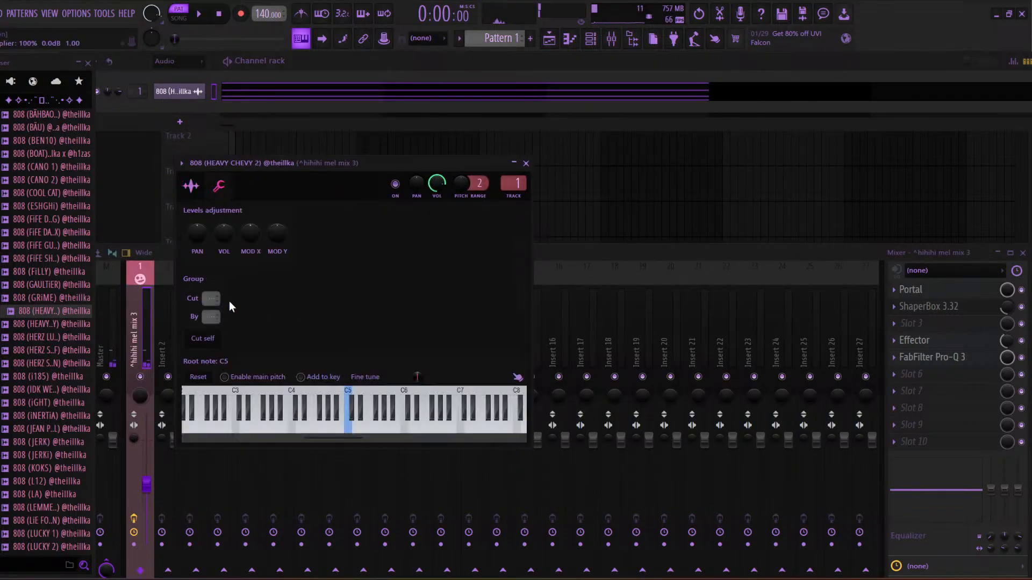
pyautogui.click(207, 337)
pyautogui.press('Escape')
# Play back the chord pattern and check the ShaperBox 3.32 effect on mixer track 1
pyautogui.press('space')
pyautogui.rightClick(199, 91)
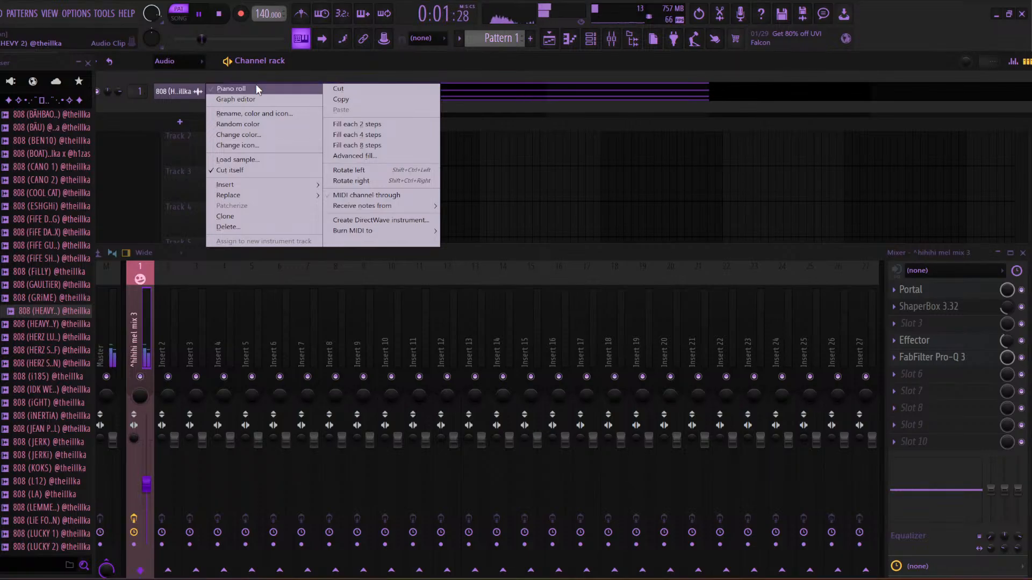
pyautogui.click(180, 255)
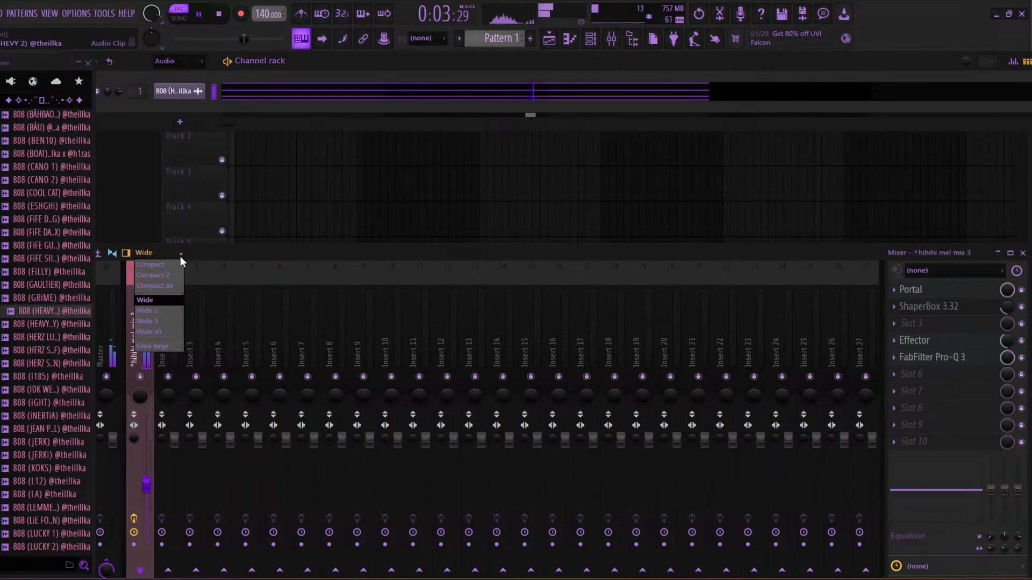
pyautogui.click(223, 250)
pyautogui.press('space')
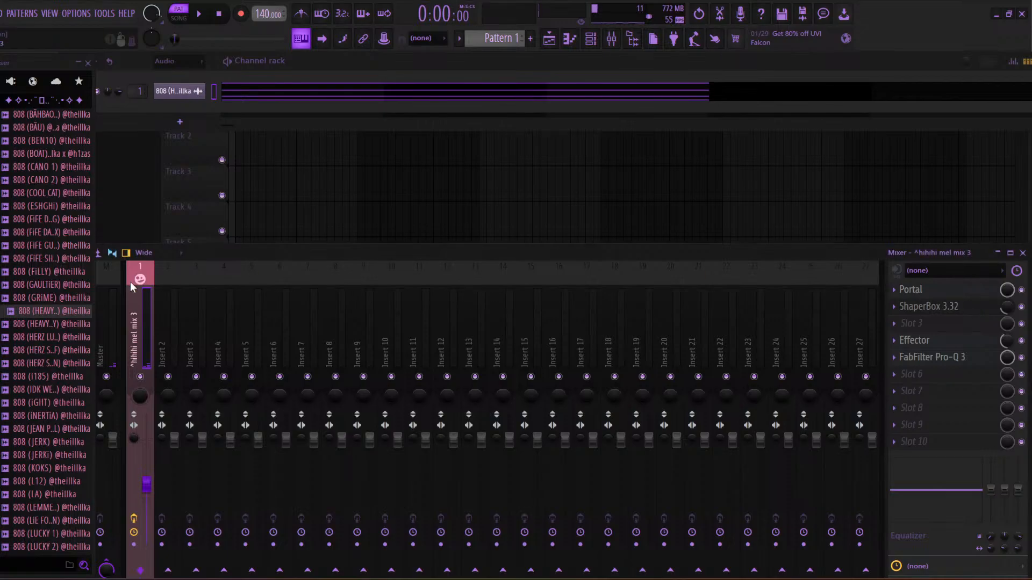
pyautogui.click(959, 305)
pyautogui.click(959, 304)
# Audition the 808 samples in the browser from 808 (BEN10) down to 808 (NAVY SEAL)
pyautogui.click(37, 259)
pyautogui.click(43, 230)
pyautogui.click(48, 167)
pyautogui.click(50, 143)
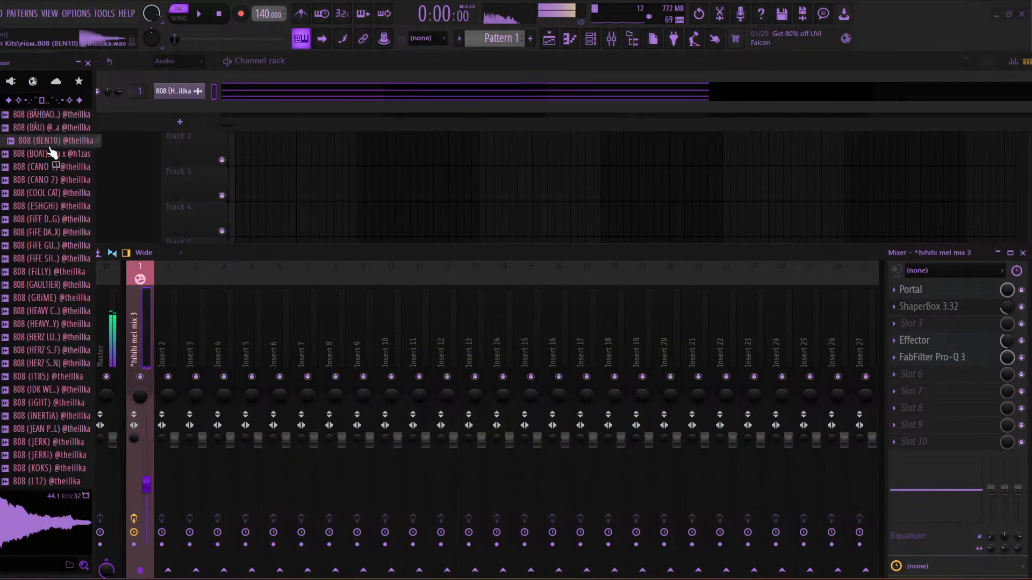
pyautogui.click(45, 116)
pyautogui.click(47, 130)
pyautogui.click(49, 431)
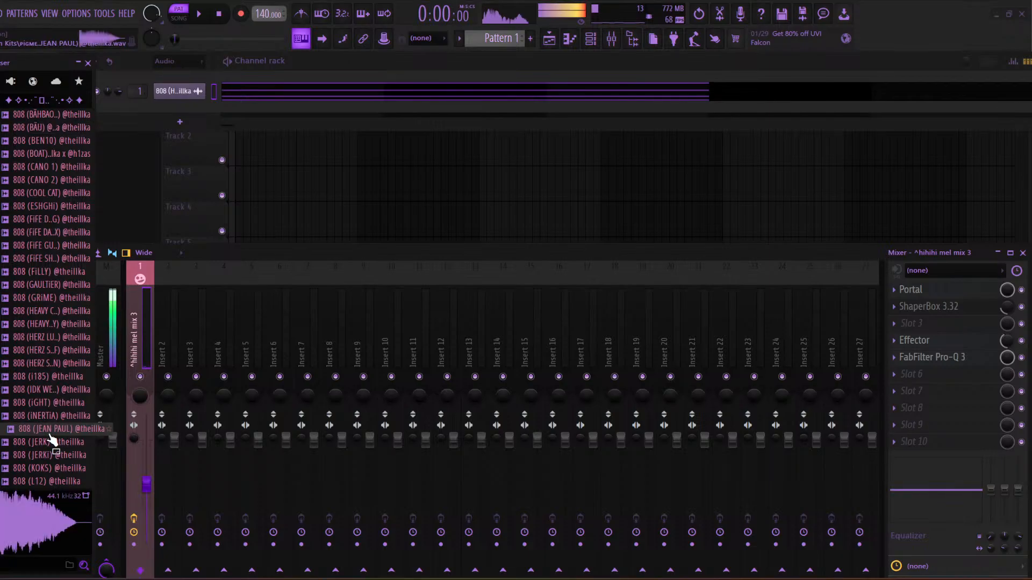
pyautogui.click(52, 469)
pyautogui.scroll(-3, 53, 353)
pyautogui.click(42, 420)
pyautogui.click(47, 447)
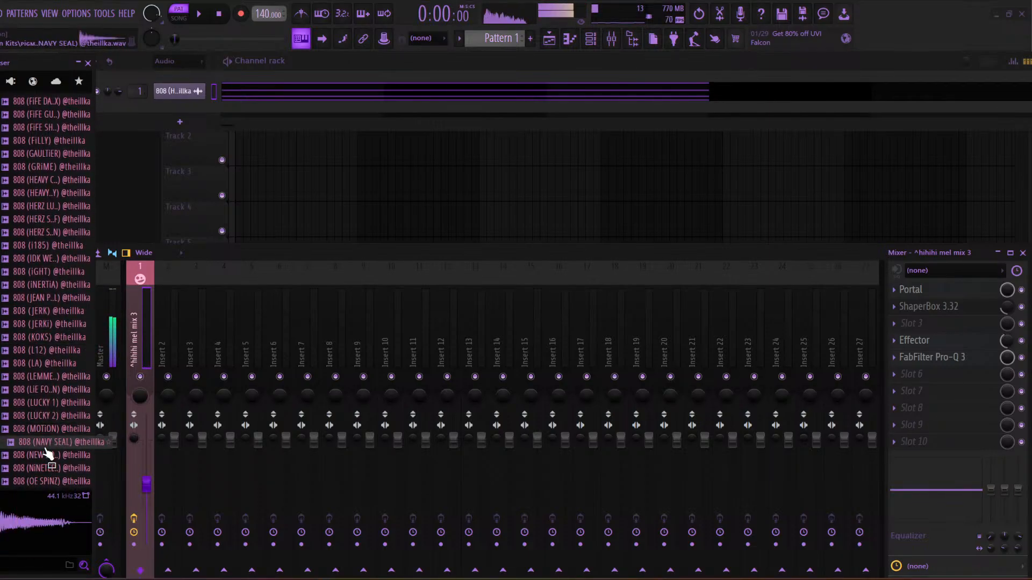
pyautogui.click(50, 472)
# Audition the 808 samples from 808 (PASSiV) onward and replace the 808 channel's sample with 808 (SASKiA)
pyautogui.scroll(-3, 27, 365)
pyautogui.click(50, 390)
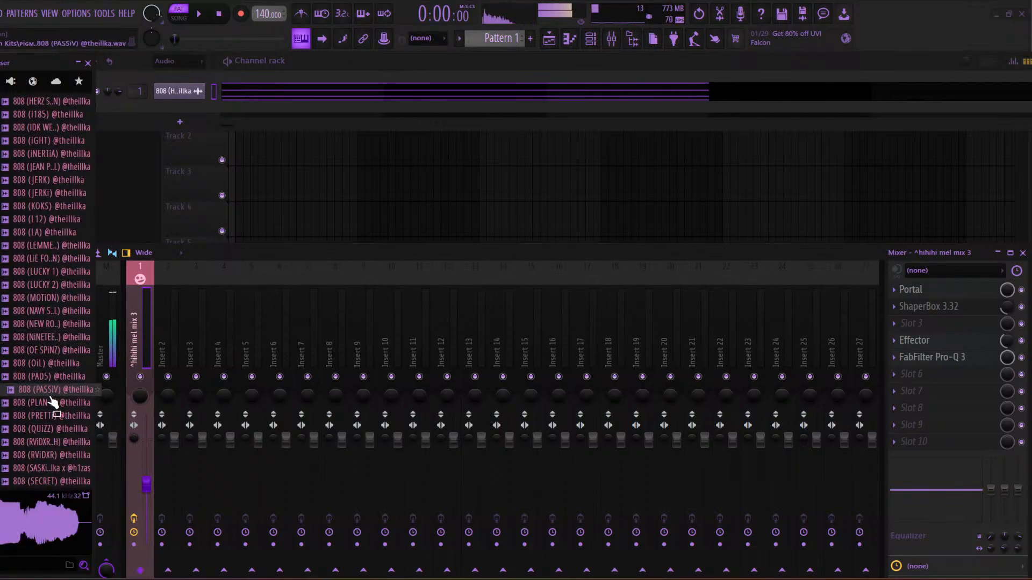
pyautogui.click(53, 417)
pyautogui.click(56, 440)
pyautogui.click(56, 404)
pyautogui.click(51, 443)
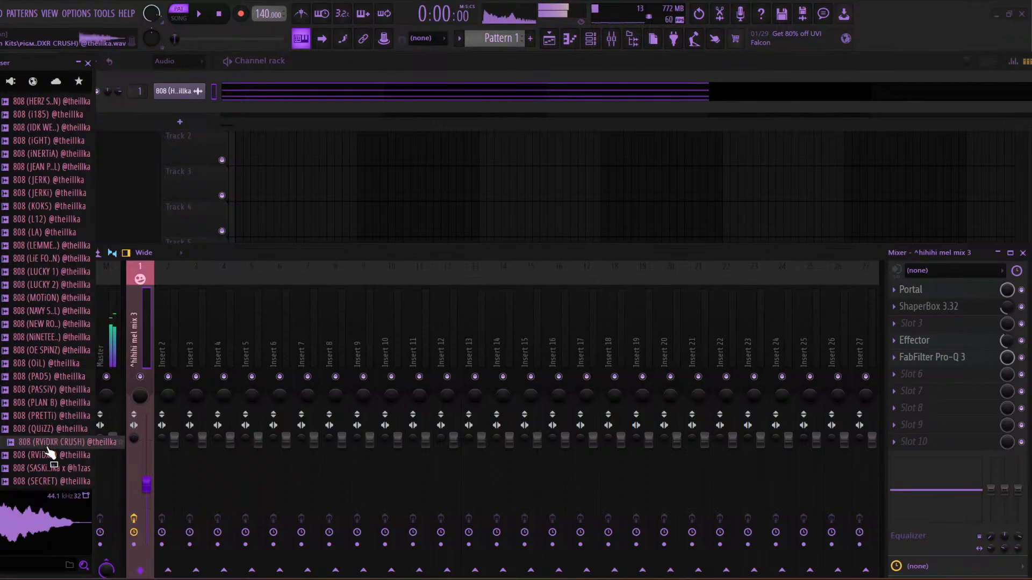
pyautogui.click(46, 456)
pyautogui.click(45, 468)
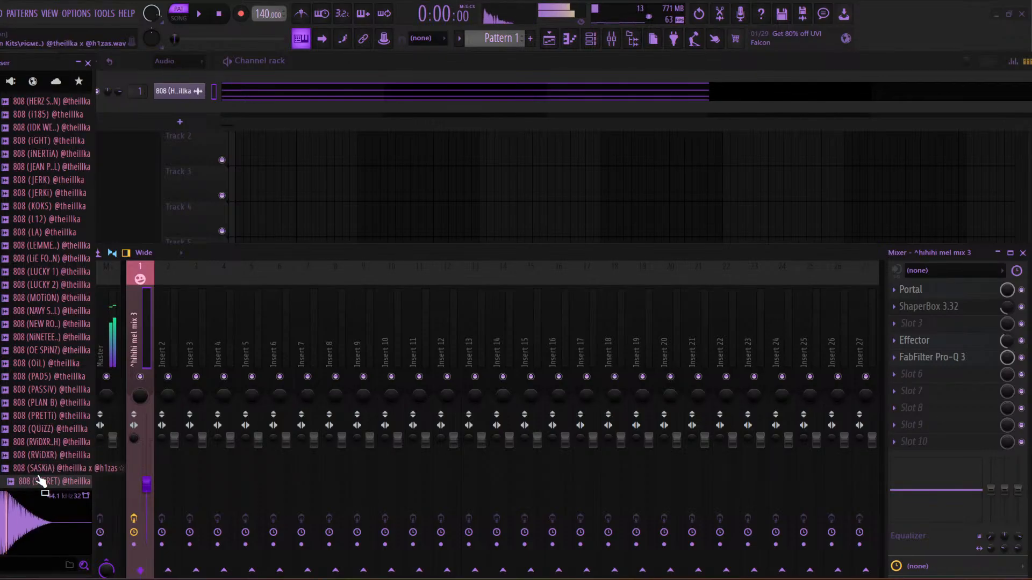
pyautogui.moveTo(44, 470); pyautogui.dragTo(183, 92)
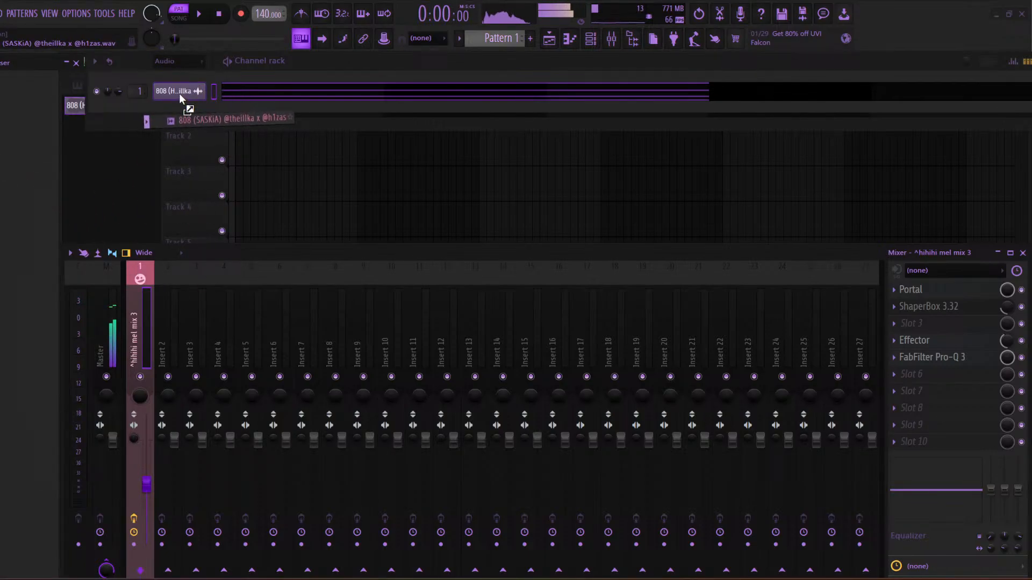
# Load the Abmient Drone mixer track state onto mixer track 1
pyautogui.rightClick(145, 333)
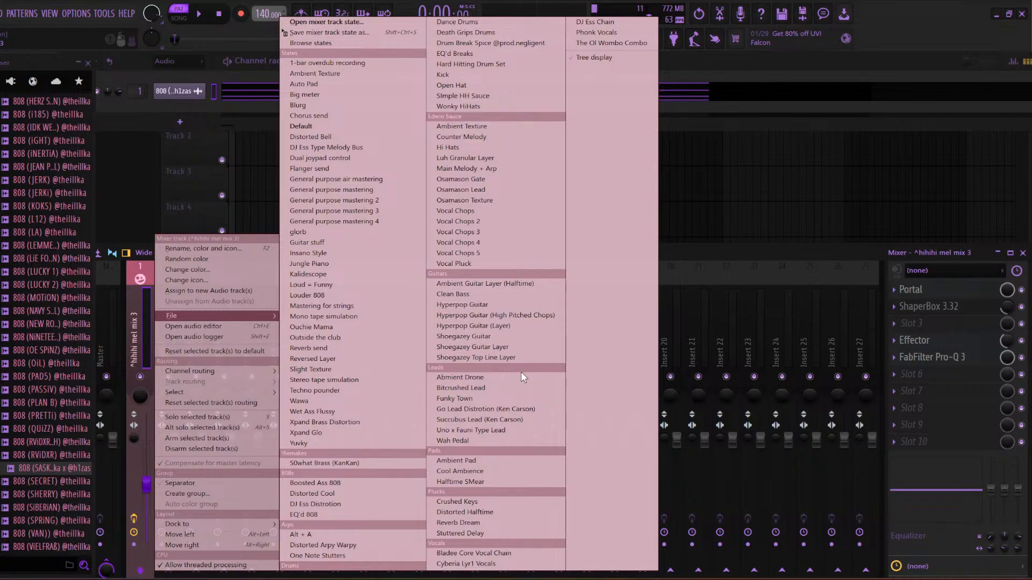
pyautogui.click(502, 376)
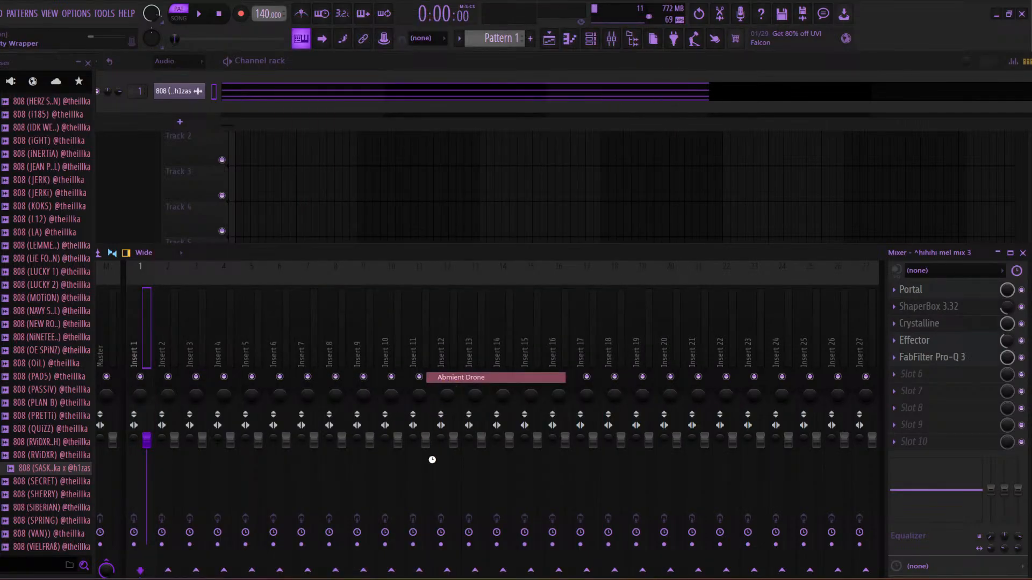
pyautogui.hotkey('alt', 'Tab')
pyautogui.click(487, 369)
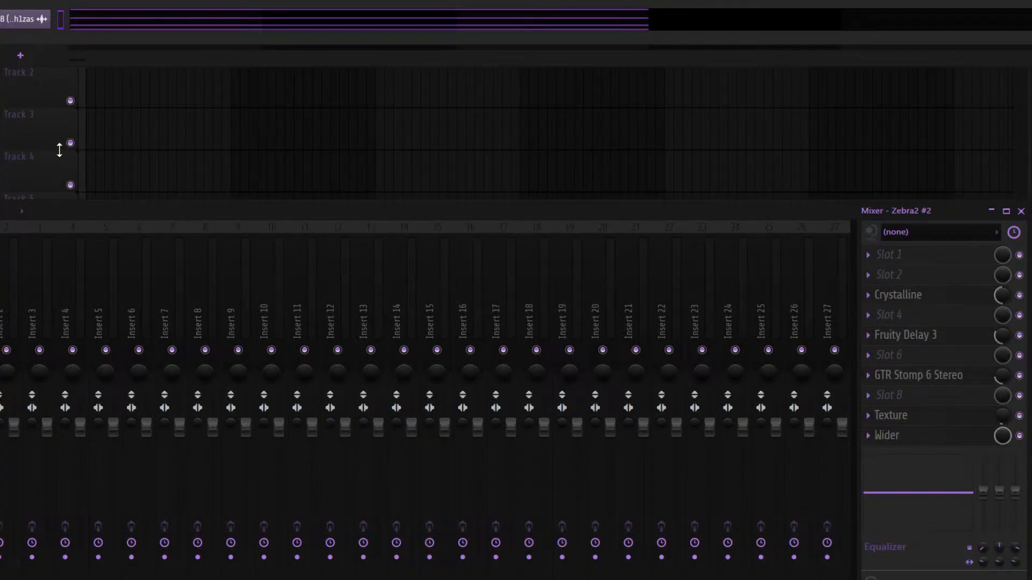
# Play back the chord pattern to compare different effect chains on mixer track 1
pyautogui.press('space')
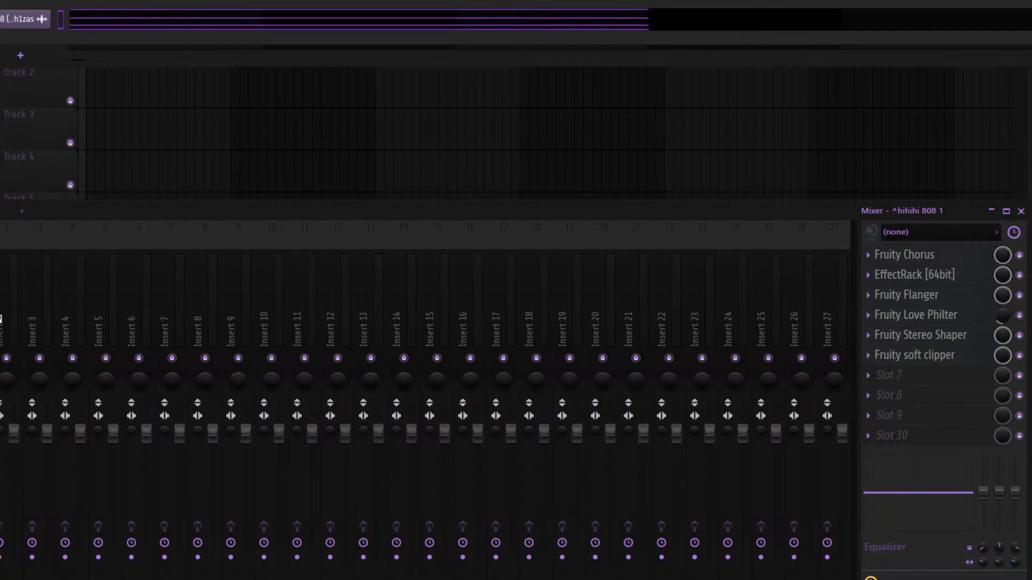
pyautogui.press('space')
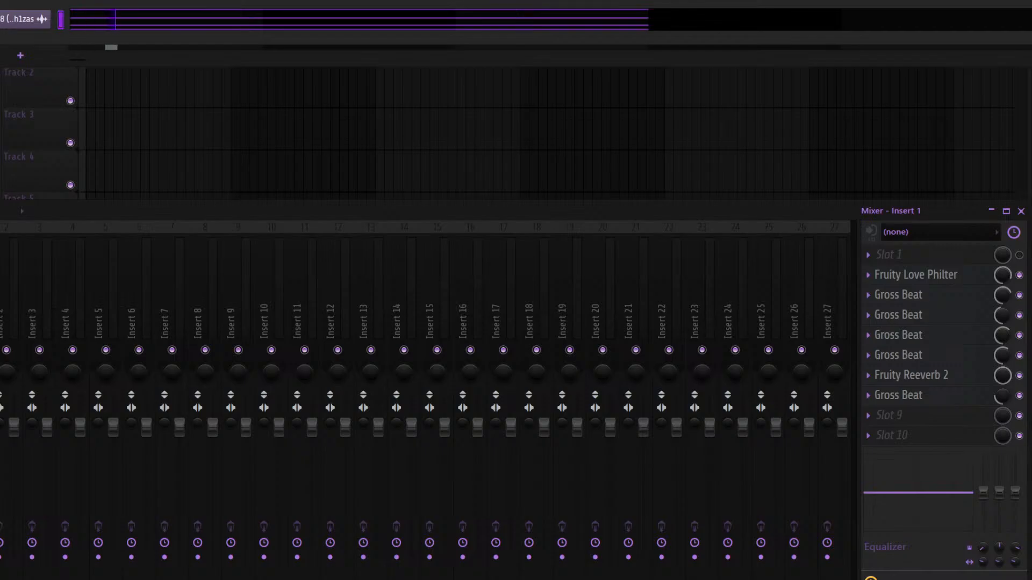
pyautogui.press('space')
pyautogui.click(414, 303)
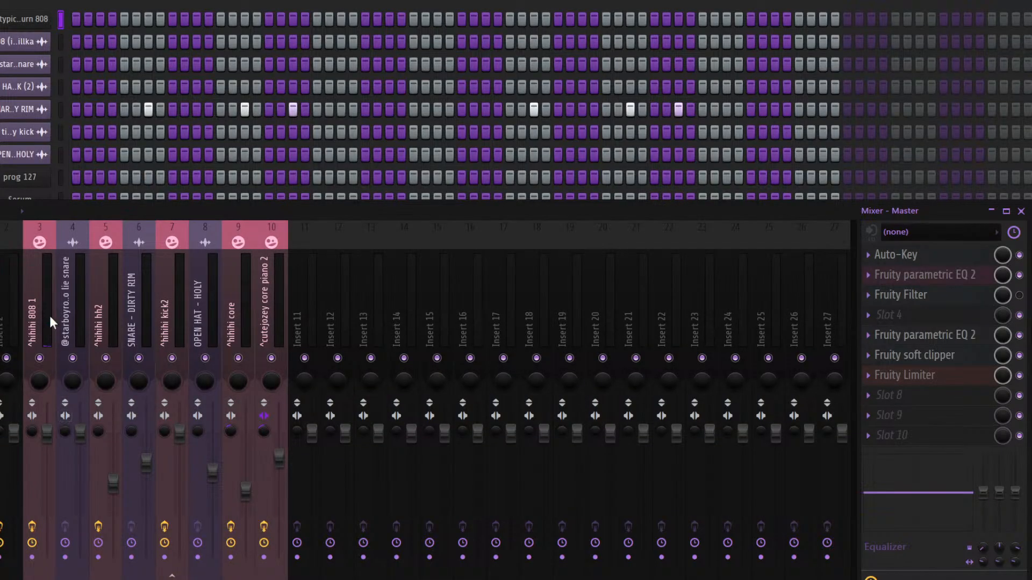
# Solo the ^hihihi 808 1 mixer track during playback and look over the finished beat's playlist arrangement
pyautogui.click(50, 315)
pyautogui.rightClick(41, 359)
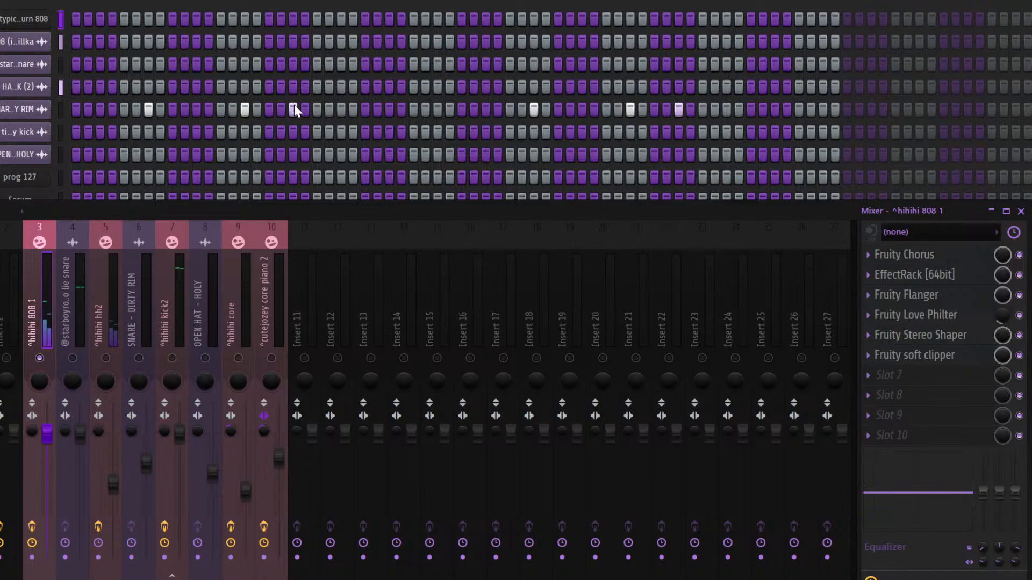
pyautogui.press('F9')
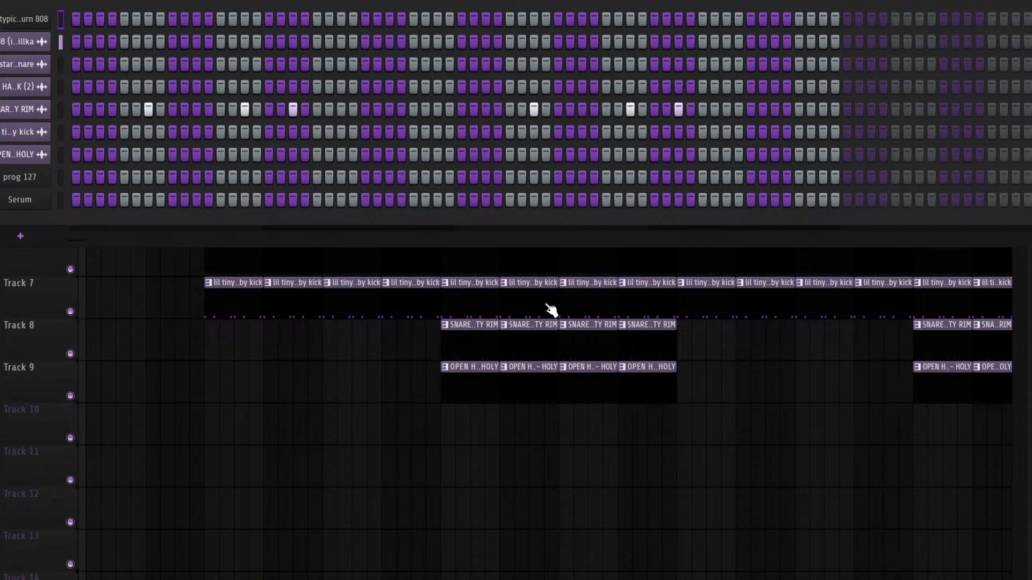
pyautogui.press('F9')
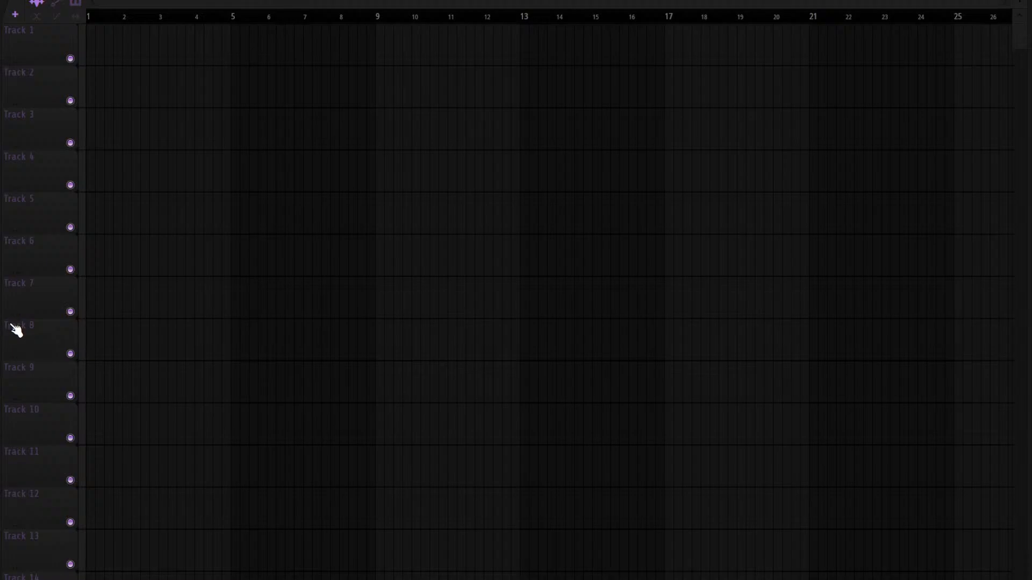
# Route the 808 (COOL CAT) channel to mixer track 1 and load the Abmient Drone state there
pyautogui.press('F6')
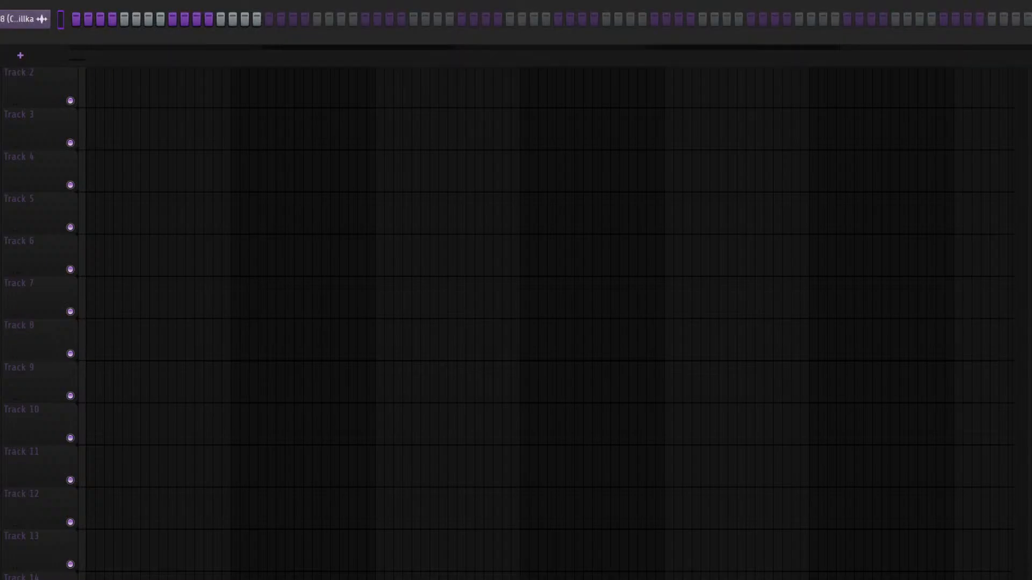
pyautogui.click(16, 20)
pyautogui.click(104, 170)
pyautogui.press('F9')
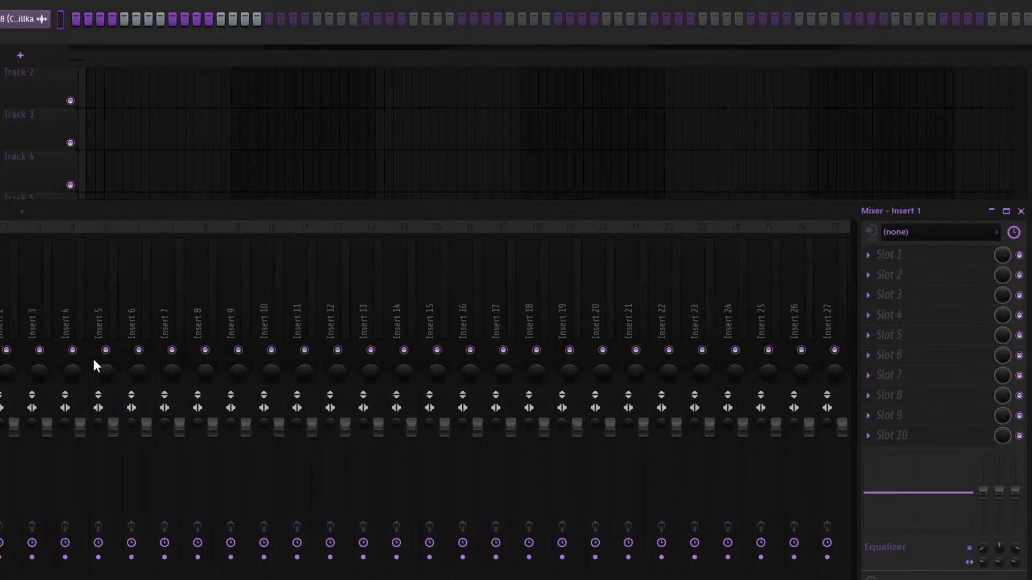
pyautogui.hotkey('ctrl', 'l')
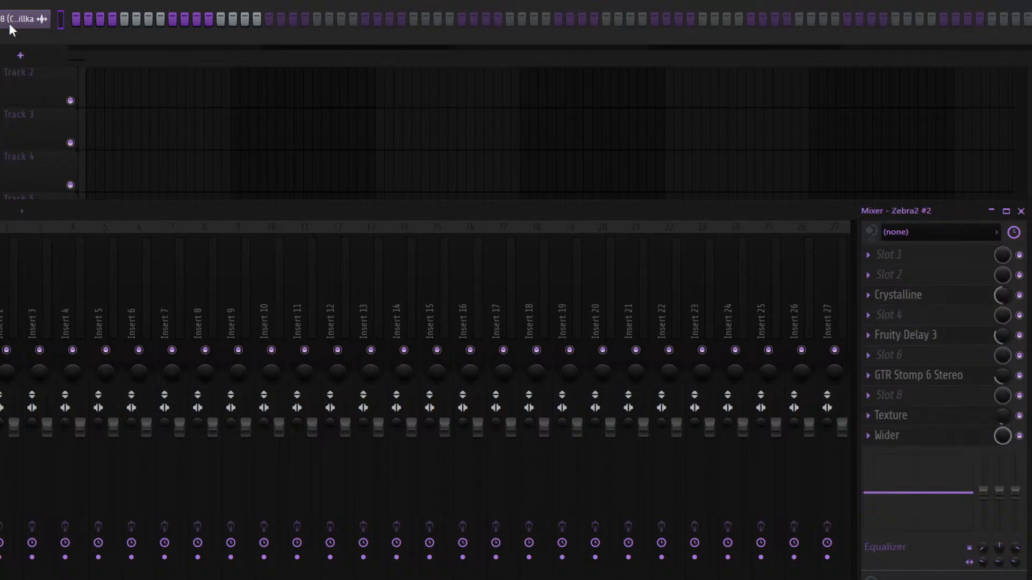
# Draw A#4 and D#5 notes at the start of the 808 (COOL CAT) piano roll and play them back
pyautogui.press('F7')
pyautogui.click(103, 298)
pyautogui.moveTo(103, 298); pyautogui.dragTo(55, 247)
pyautogui.click(55, 180)
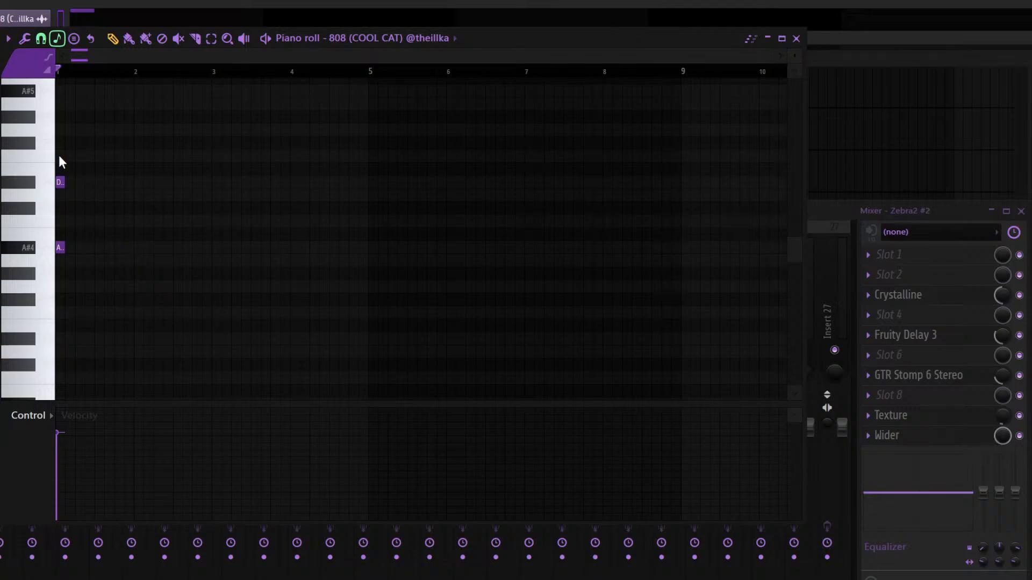
pyautogui.press('space')
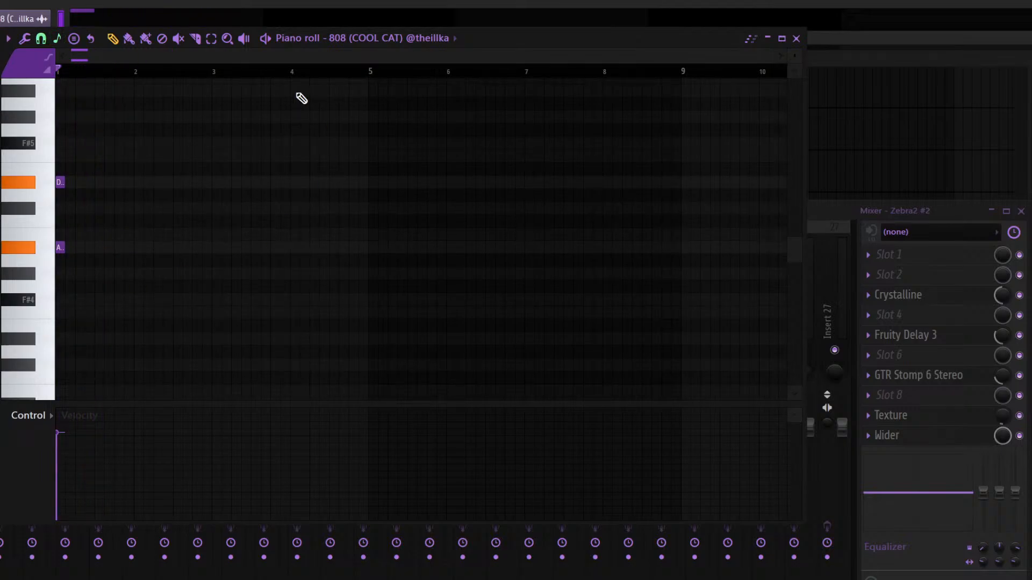
# Close the piano roll, switch mixer track 1 to the ^hihihi 808 1 preset, and play the notes through it
pyautogui.press('Escape')
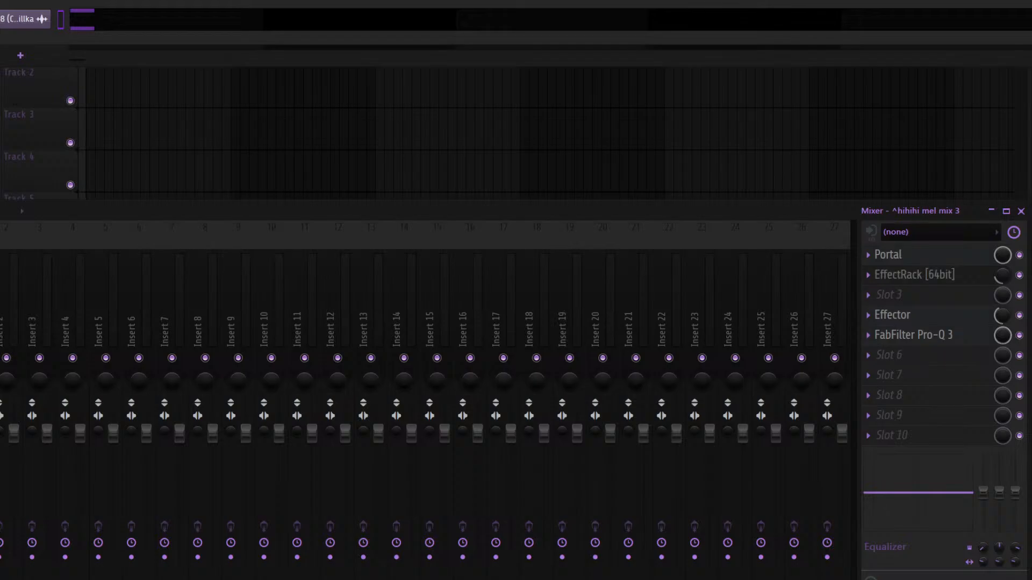
pyautogui.press('space')
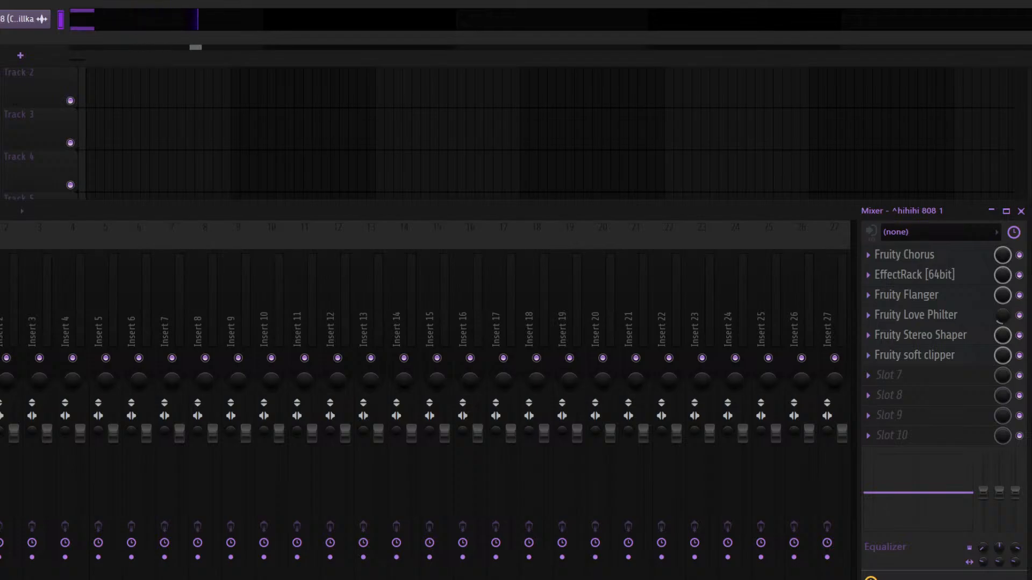
pyautogui.press('space')
# Replace the D#5 note with C#5, F5 and G#5 above A#4 to form a chord at the pattern's start
pyautogui.click(35, 20)
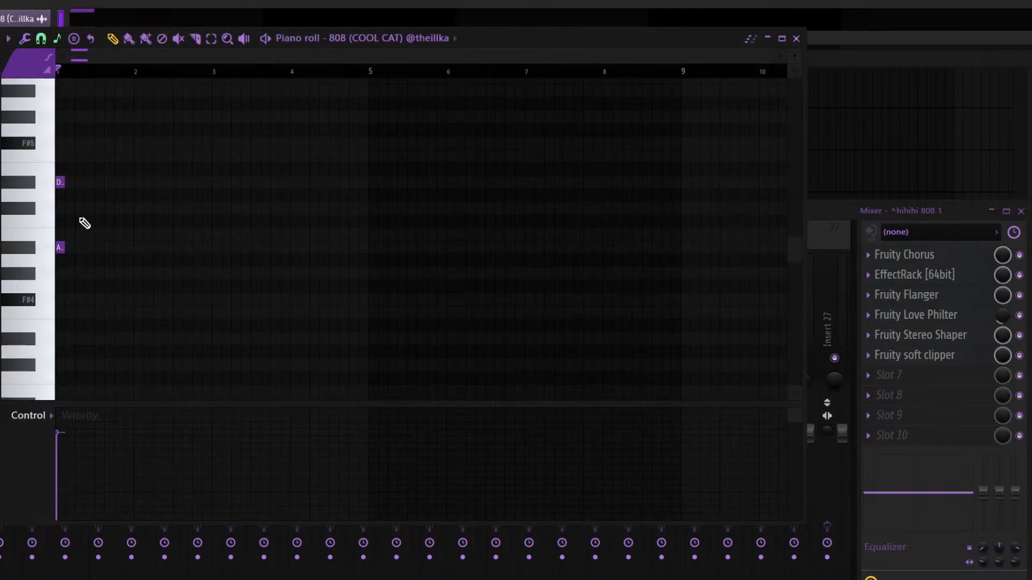
pyautogui.click(60, 208)
pyautogui.click(60, 156)
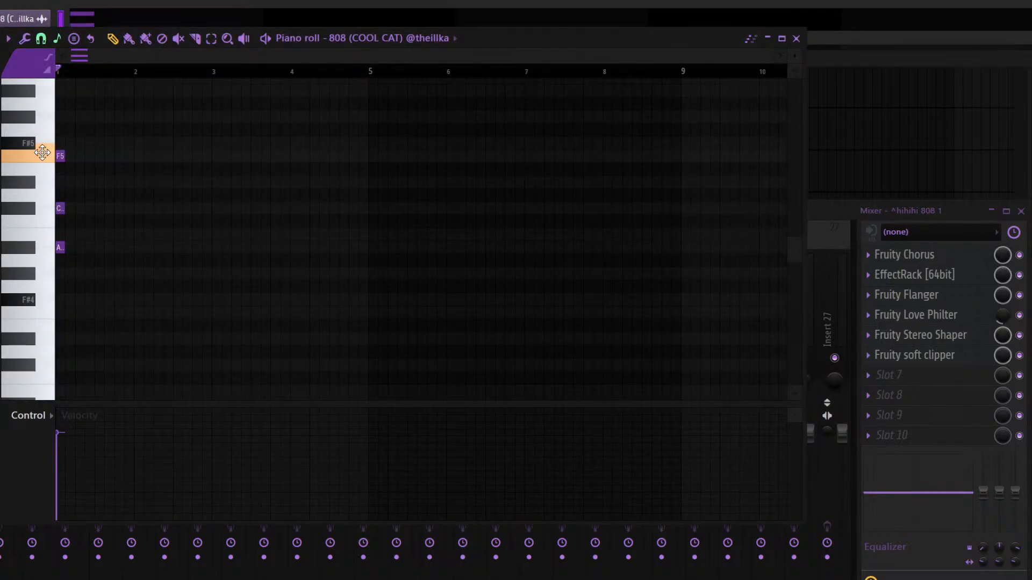
pyautogui.click(88, 117)
pyautogui.moveTo(83, 124); pyautogui.dragTo(23, 112)
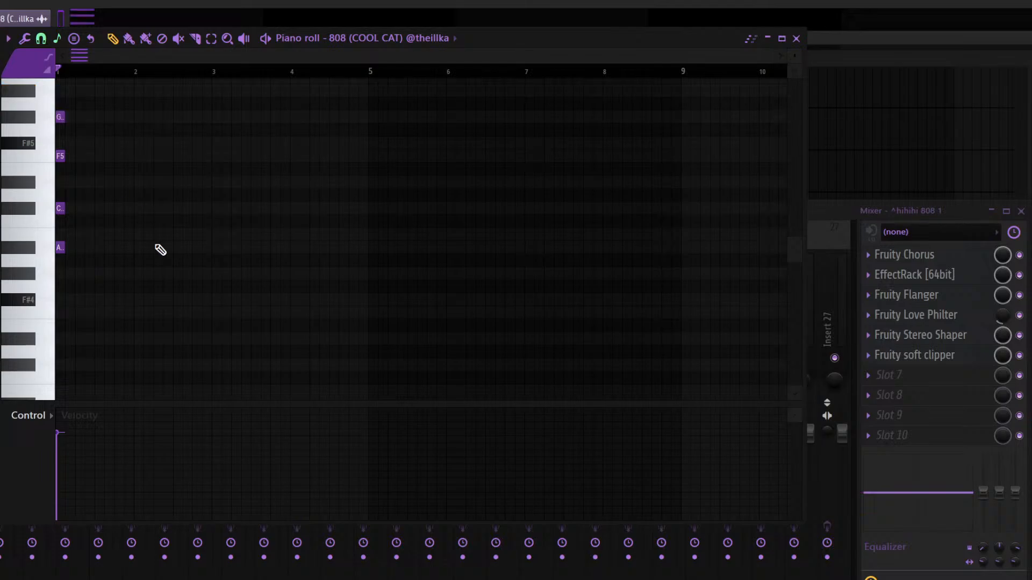
# Stretch the chord to three bars, duplicate it right after itself, and transpose the copy upward
pyautogui.moveTo(148, 279); pyautogui.dragTo(293, 120)
pyautogui.press('space')
pyautogui.hotkey('ctrl', 'b')
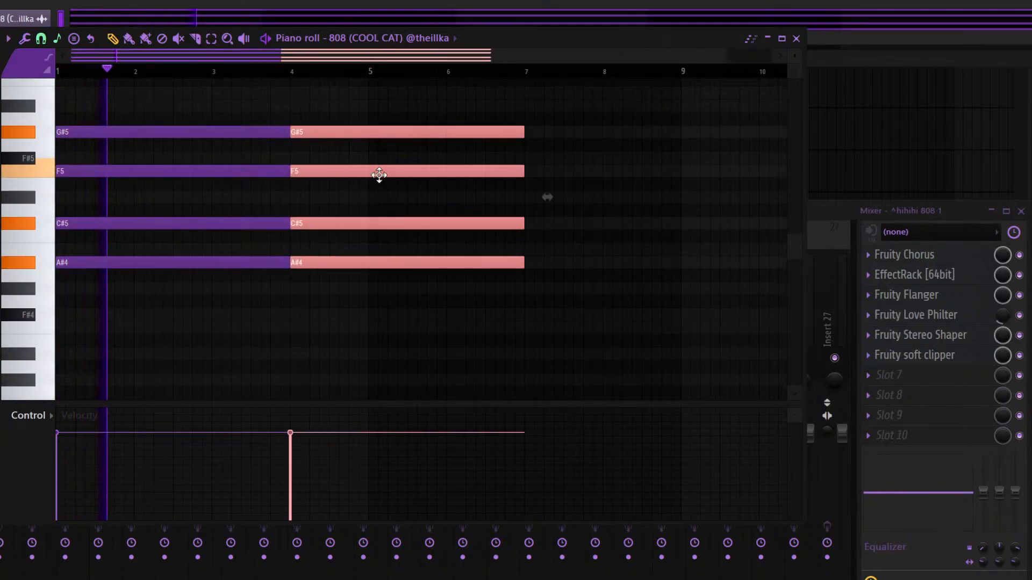
pyautogui.hotkey('shift', 'Up')
pyautogui.hotkey('shift', 'Up')
pyautogui.press('F7')
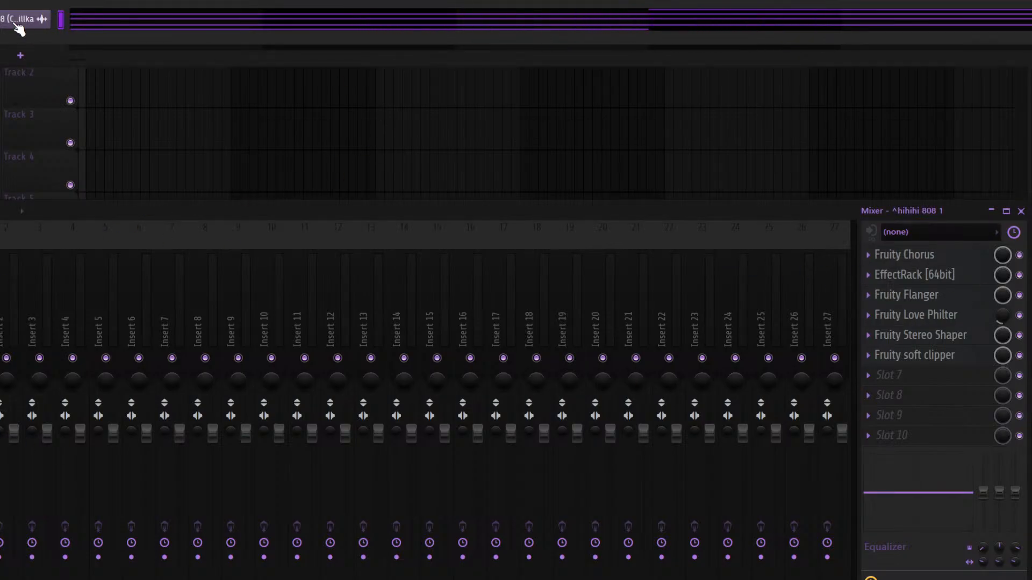
# Check the 808 (COOL CAT) channel's sample settings and play back the chord pattern
pyautogui.click(18, 23)
pyautogui.click(71, 168)
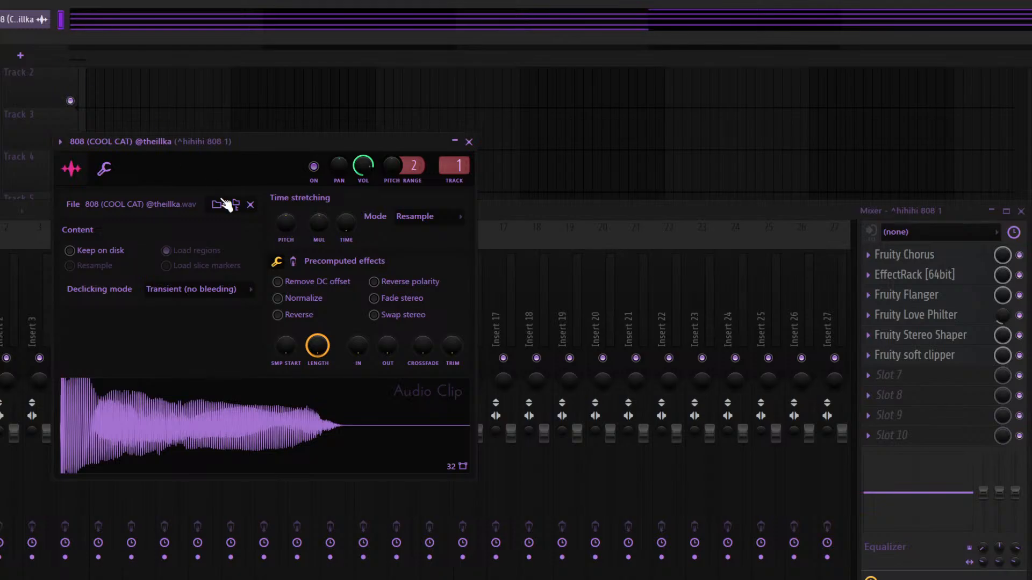
pyautogui.press('Escape')
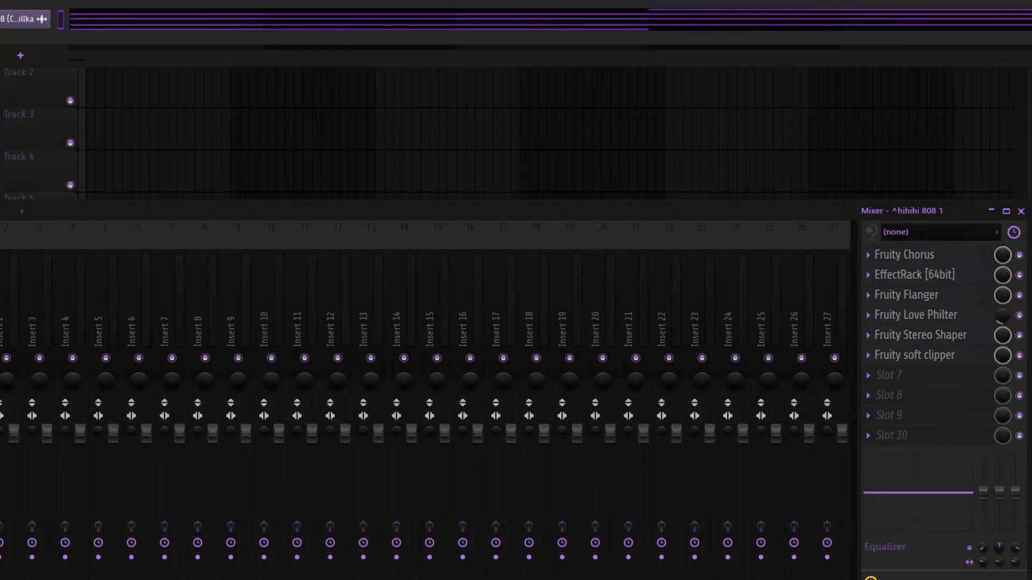
pyautogui.press('space')
# Swap the channel's sample for 808 (iGHT) and check its cut group settings
pyautogui.click(30, 27)
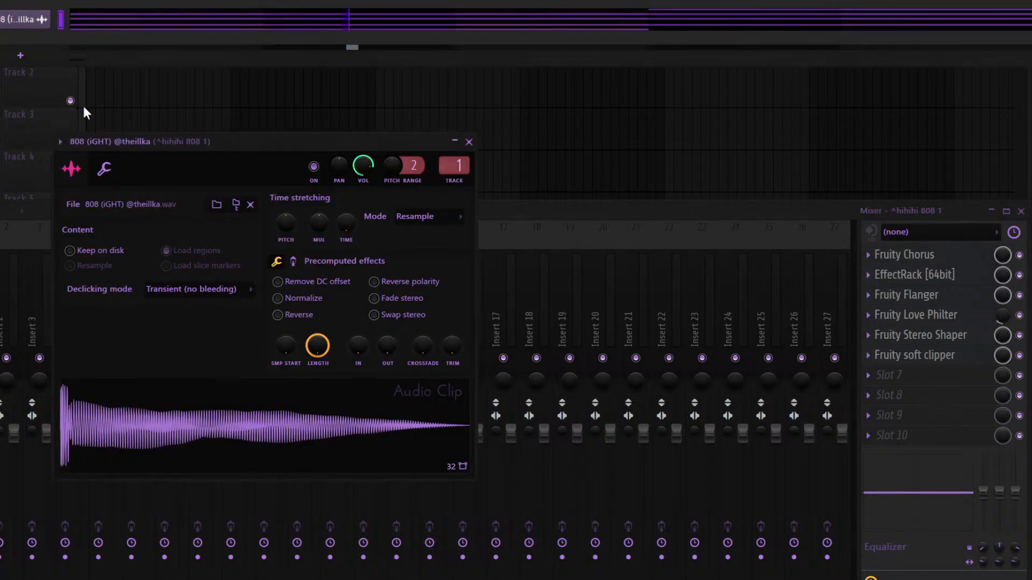
pyautogui.click(105, 169)
pyautogui.moveTo(99, 305); pyautogui.dragTo(97, 338)
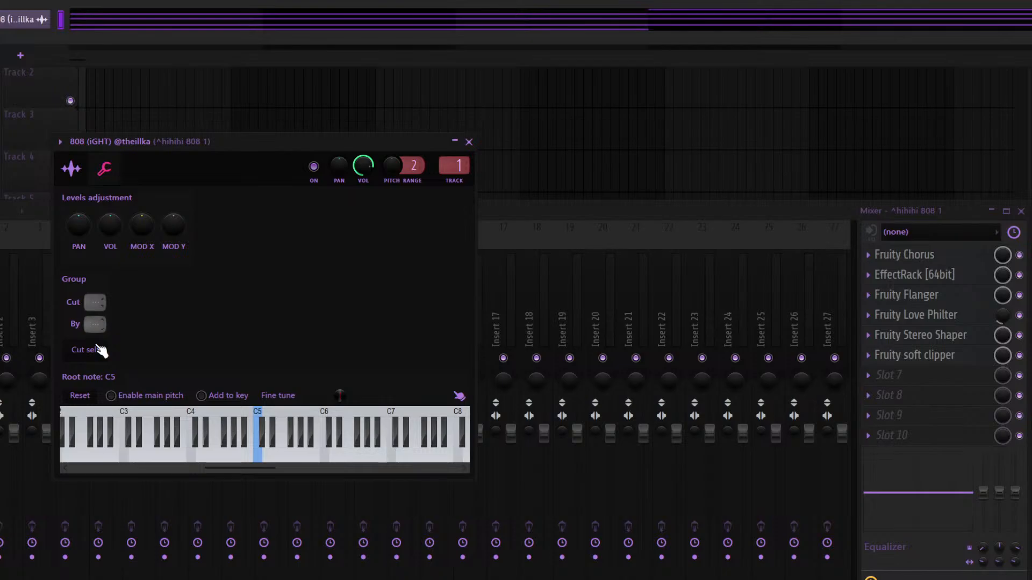
pyautogui.moveTo(198, 138); pyautogui.dragTo(164, 120)
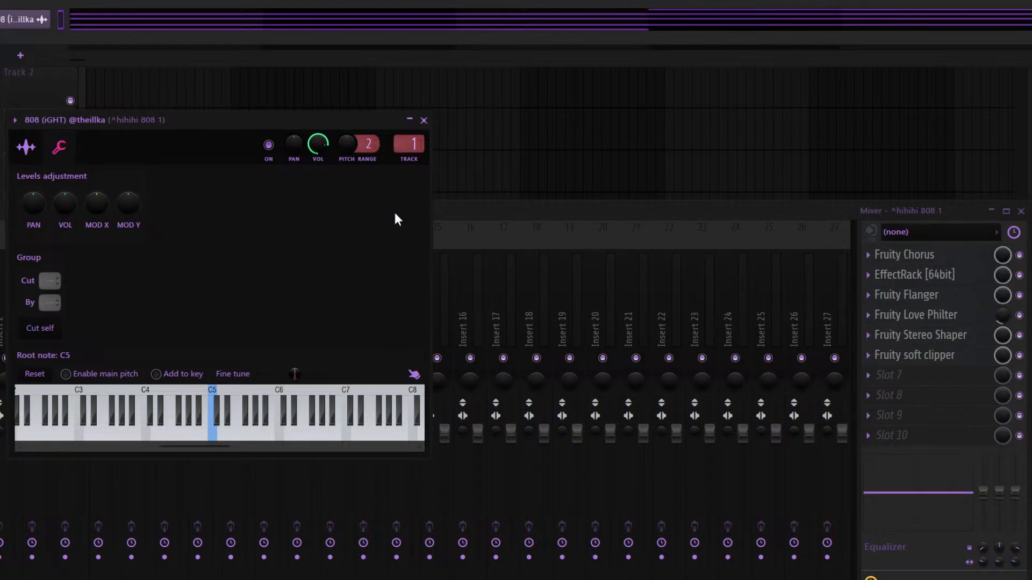
pyautogui.hotkey('ctrl', 'z')
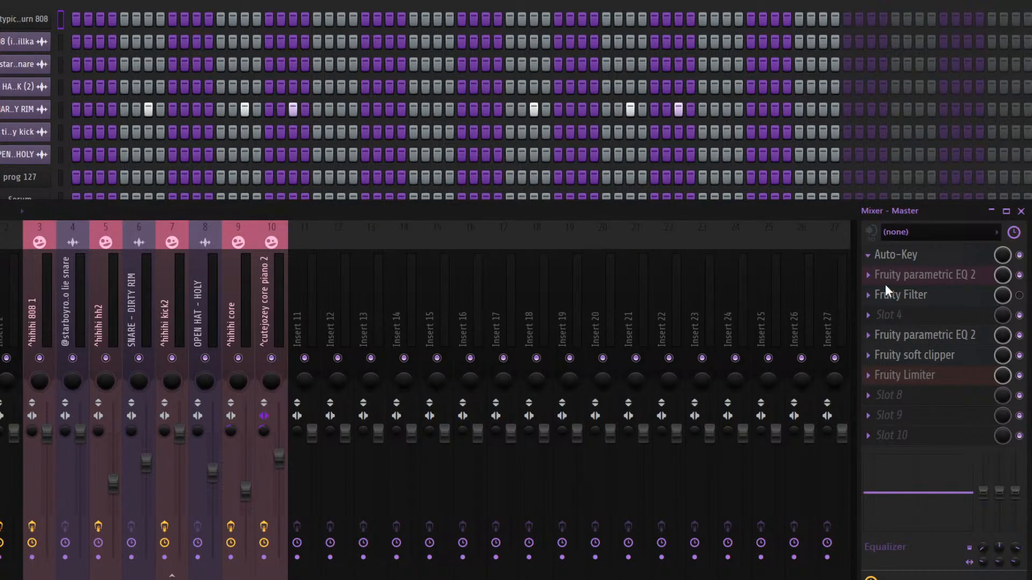
# Hide the mixer and channel rack to view the finished beat's full playlist arrangement
pyautogui.press('F9')
pyautogui.press('F6')
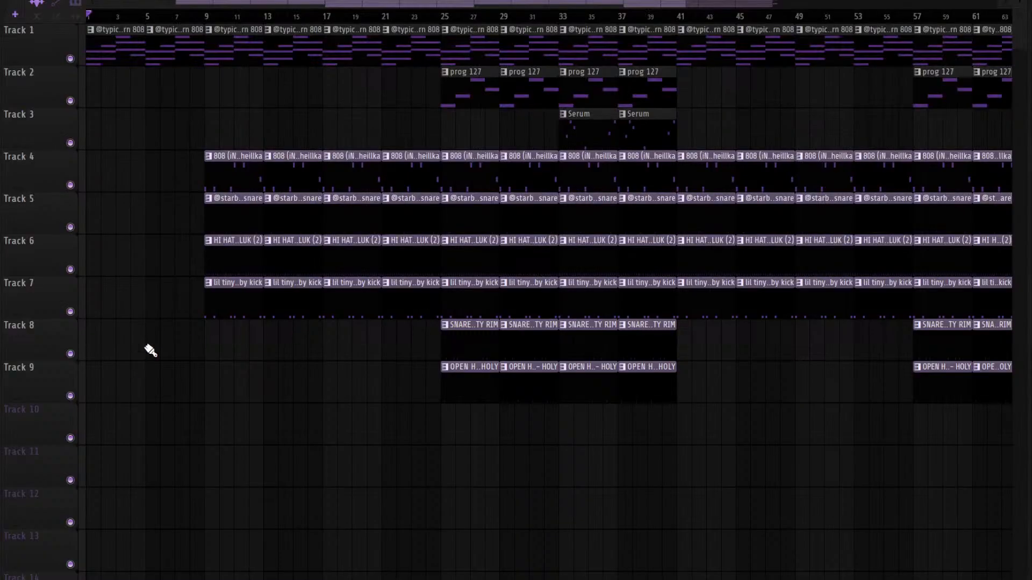
# Play the finished beat with the ^hihihi 808 1 mixer track soloed to examine the melody and its effects chain
pyautogui.press('space')
pyautogui.press('F9')
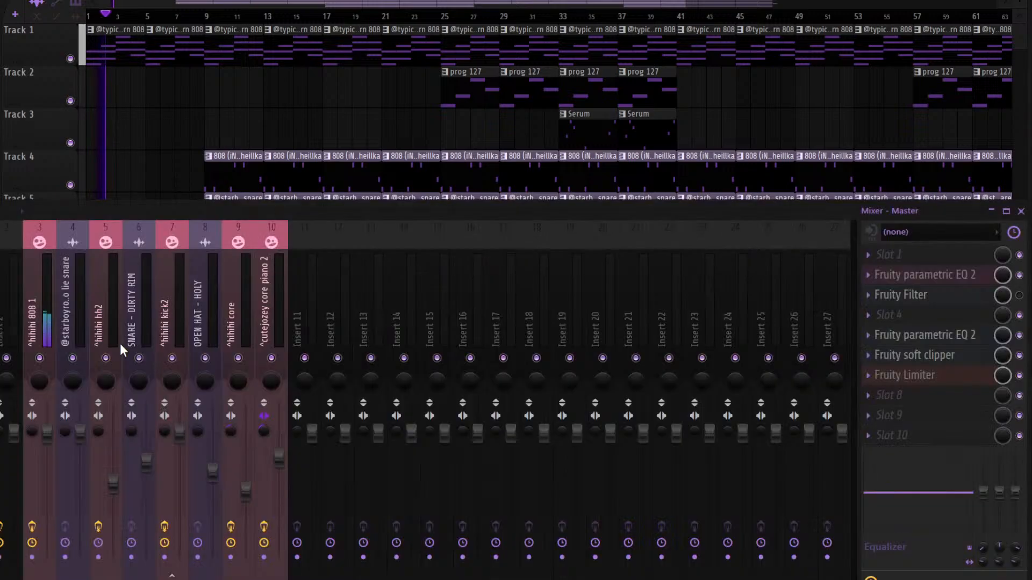
pyautogui.click(44, 338)
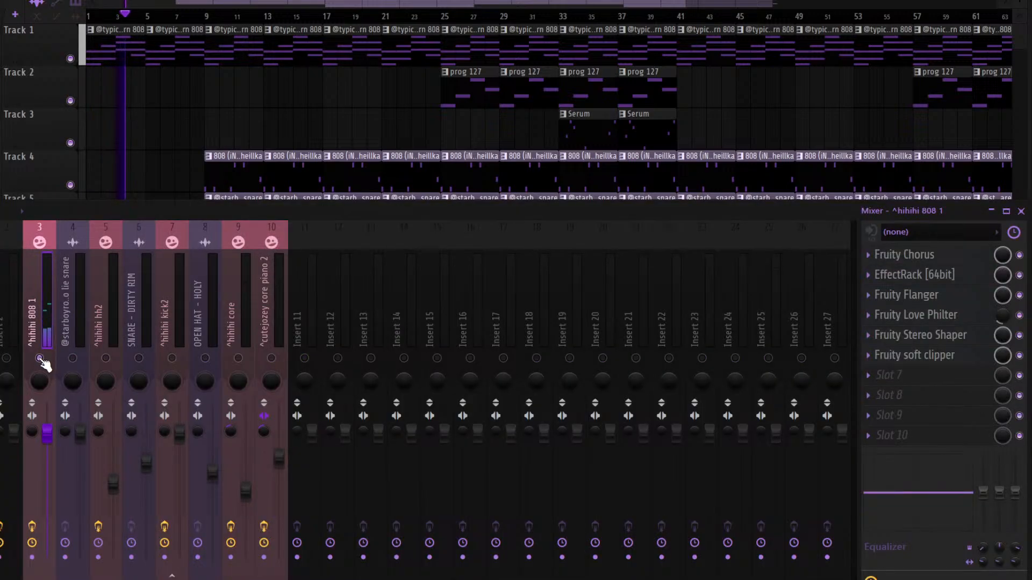
pyautogui.press('space')
pyautogui.press('F6')
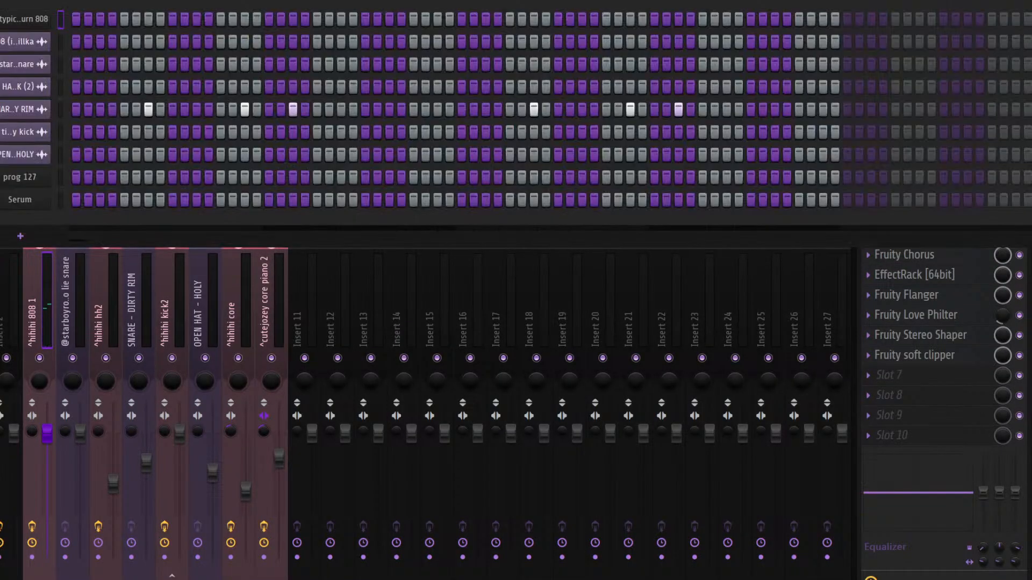
# Examine the Electra2 instrument behind the anifurn 808 melody channel during playback, then hide the instrument and channel rack
pyautogui.click(40, 21)
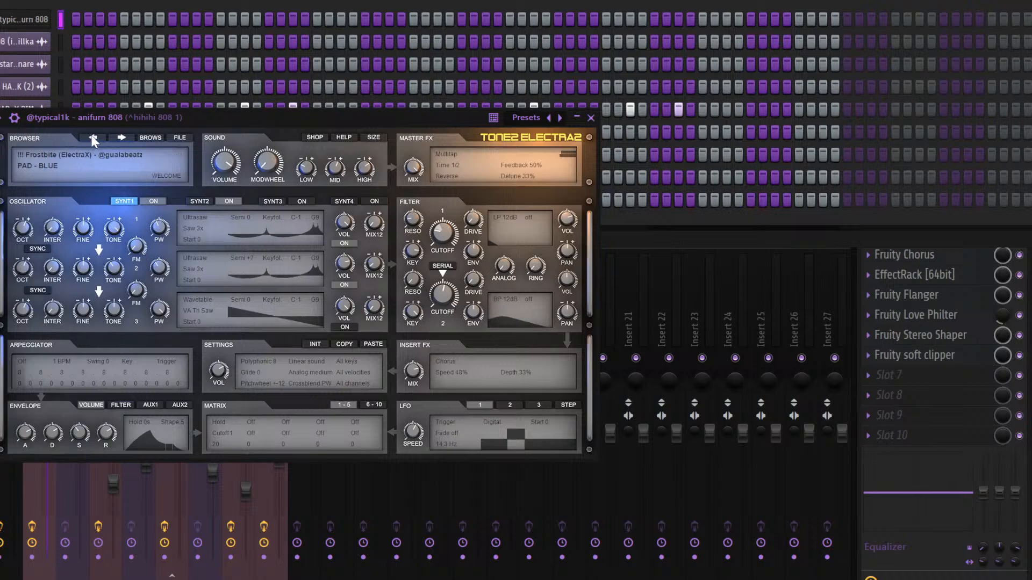
pyautogui.click(42, 22)
pyautogui.click(40, 22)
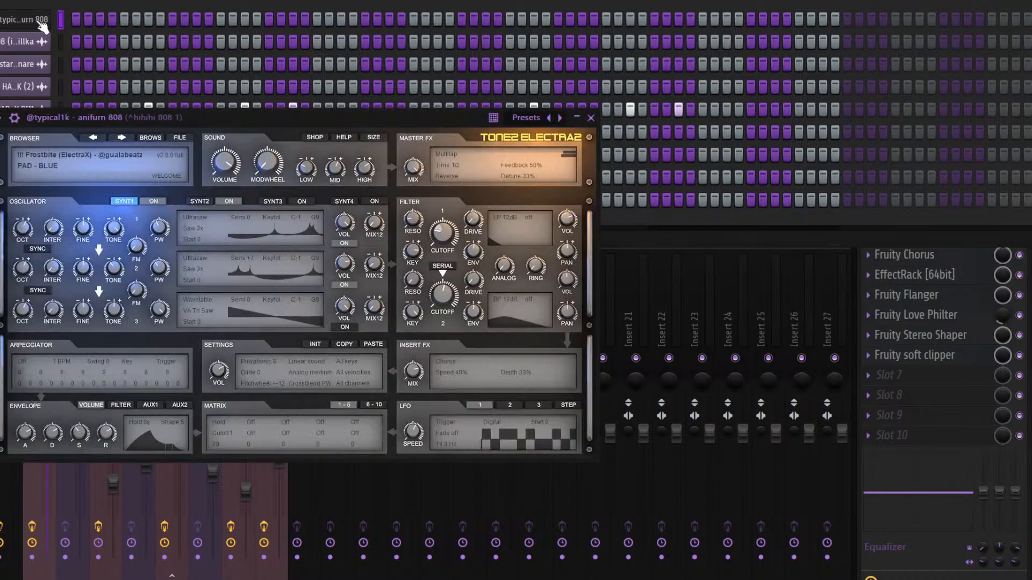
pyautogui.click(37, 21)
pyautogui.click(40, 23)
pyautogui.click(40, 23)
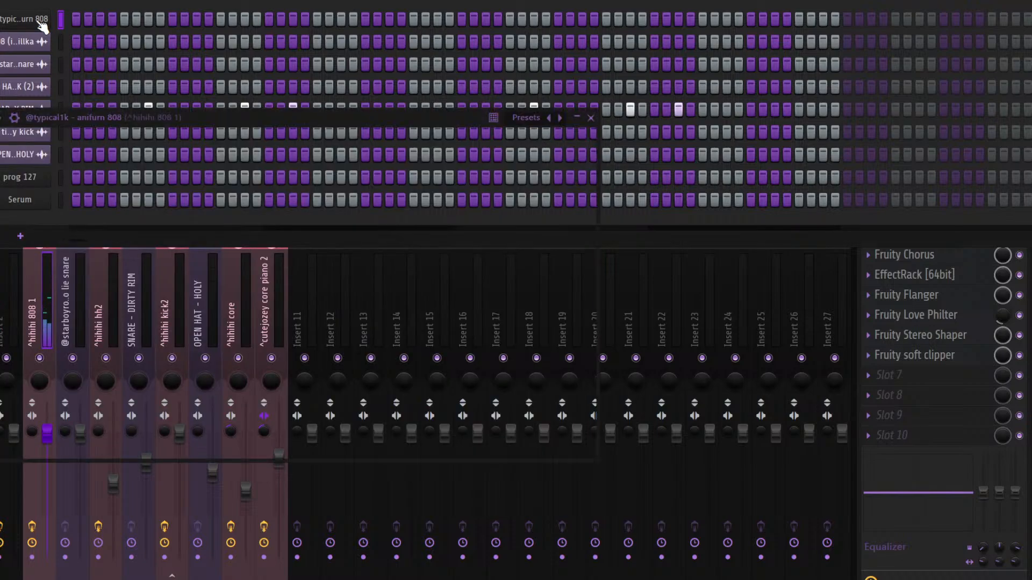
pyautogui.click(41, 24)
pyautogui.click(40, 23)
pyautogui.press('F6')
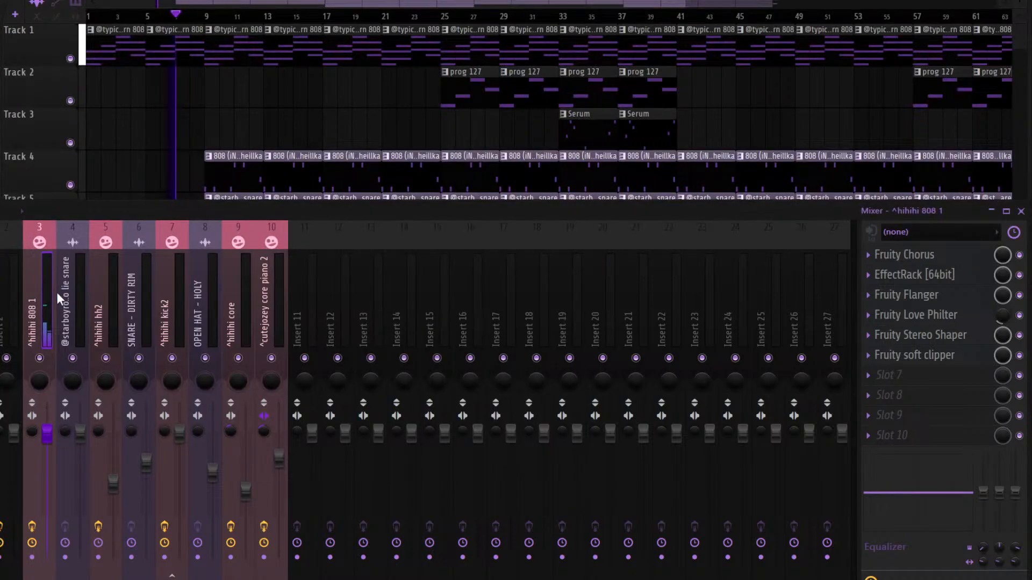
# Solo the ^hihihi 808 1 mixer track again and hide the mixer to view the playlist
pyautogui.rightClick(45, 355)
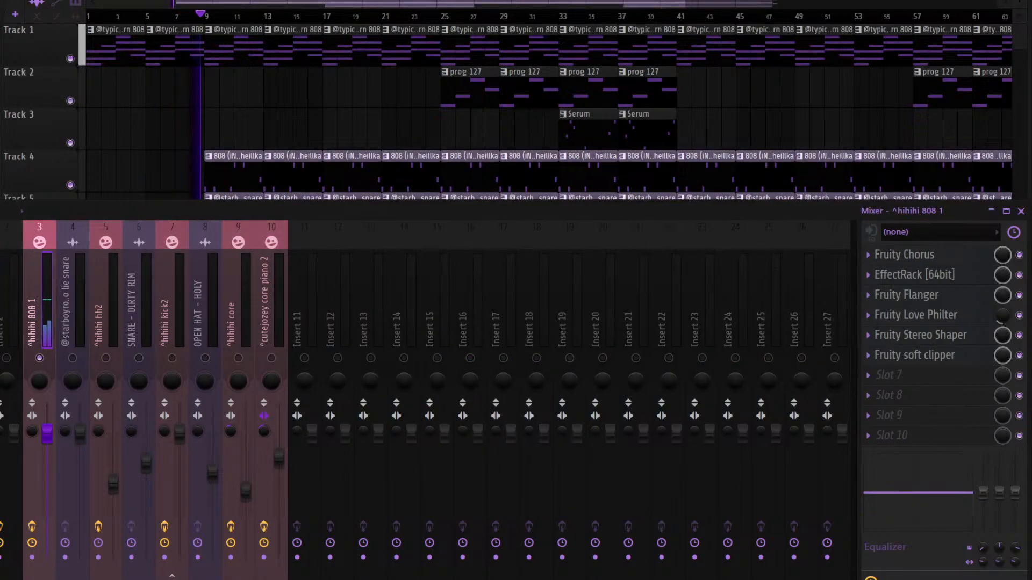
pyautogui.press('F9')
pyautogui.press('F7')
pyautogui.press('F7')
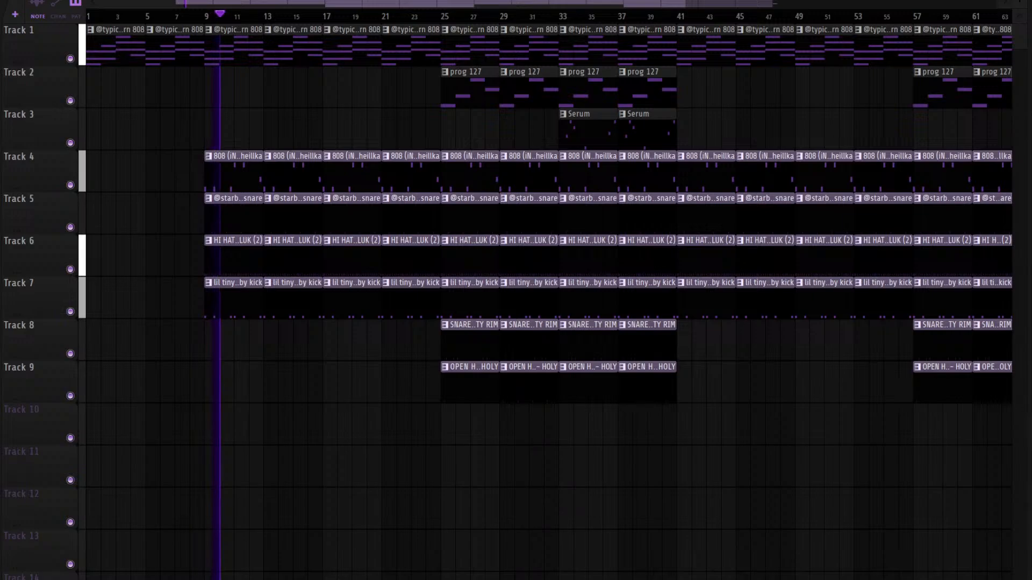
# Check the 808 (iNERTiA) channel's sample settings, close them along with the channel rack, and stop playback
pyautogui.press('F6')
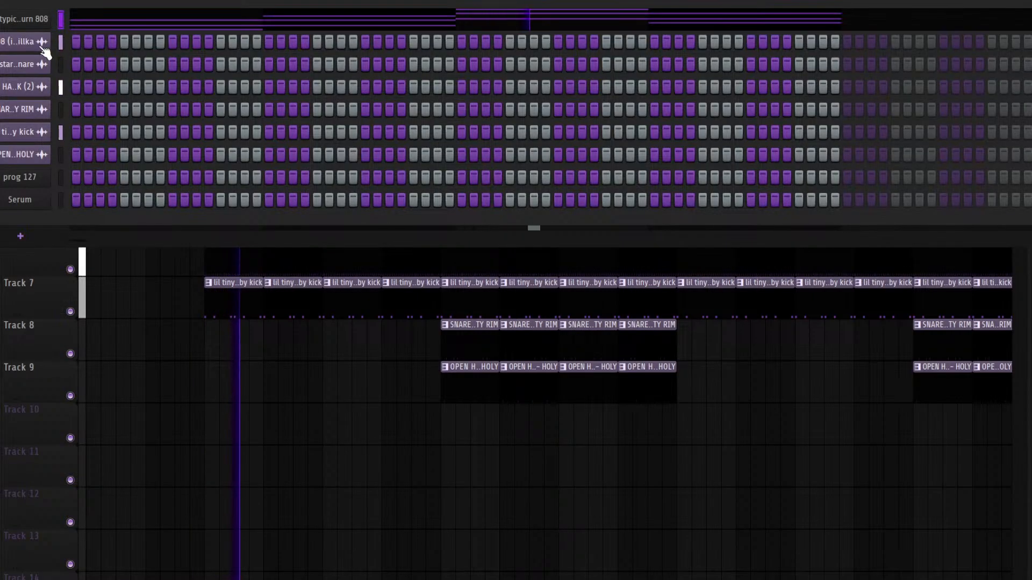
pyautogui.click(25, 41)
pyautogui.click(1, 128)
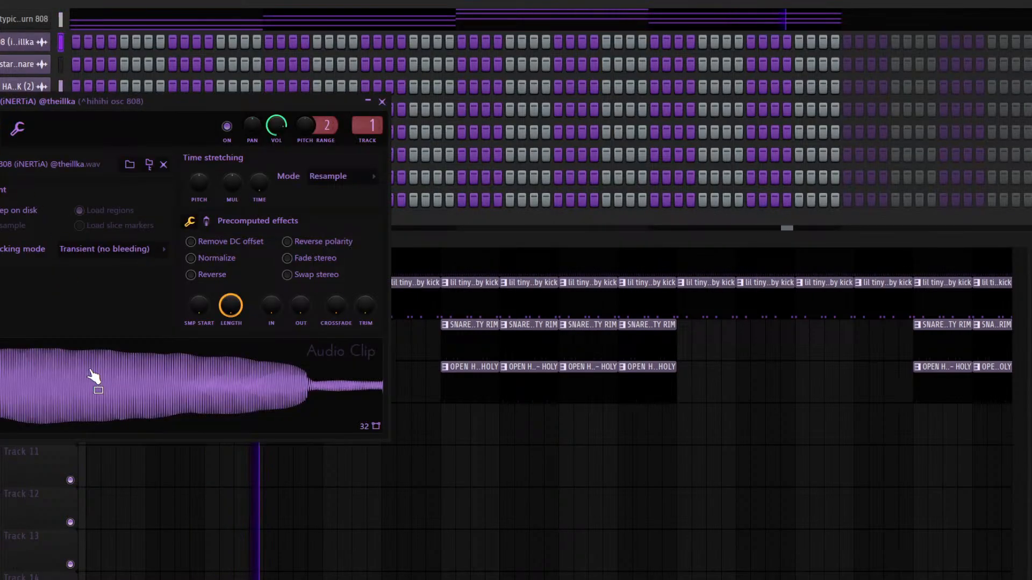
pyautogui.press('Escape')
pyautogui.press('F6')
pyautogui.press('space')
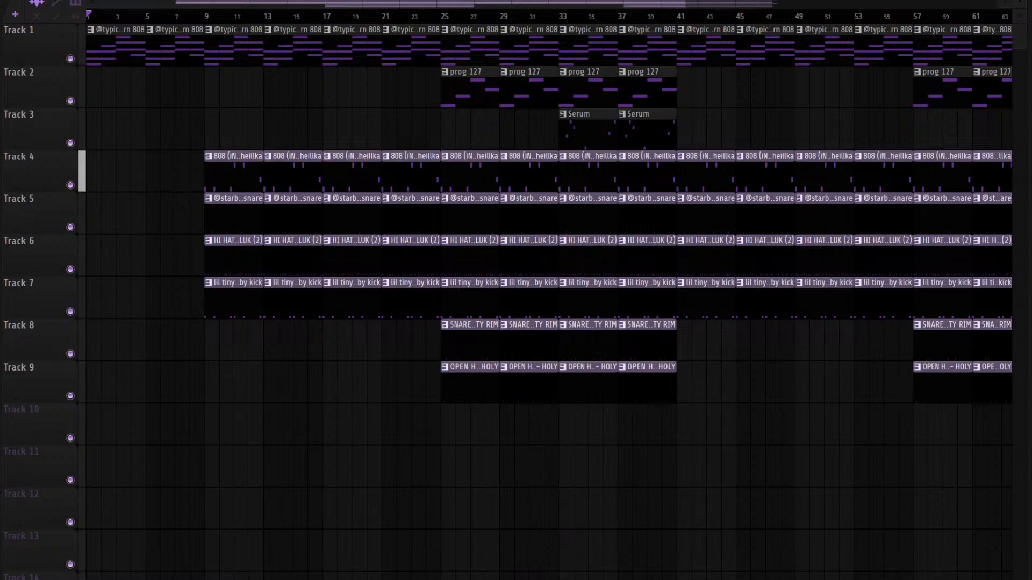
# Review the anifurn 808 channel's instrument and its mixer effects chain once more, then close the instrument
pyautogui.press('F9')
pyautogui.press('F6')
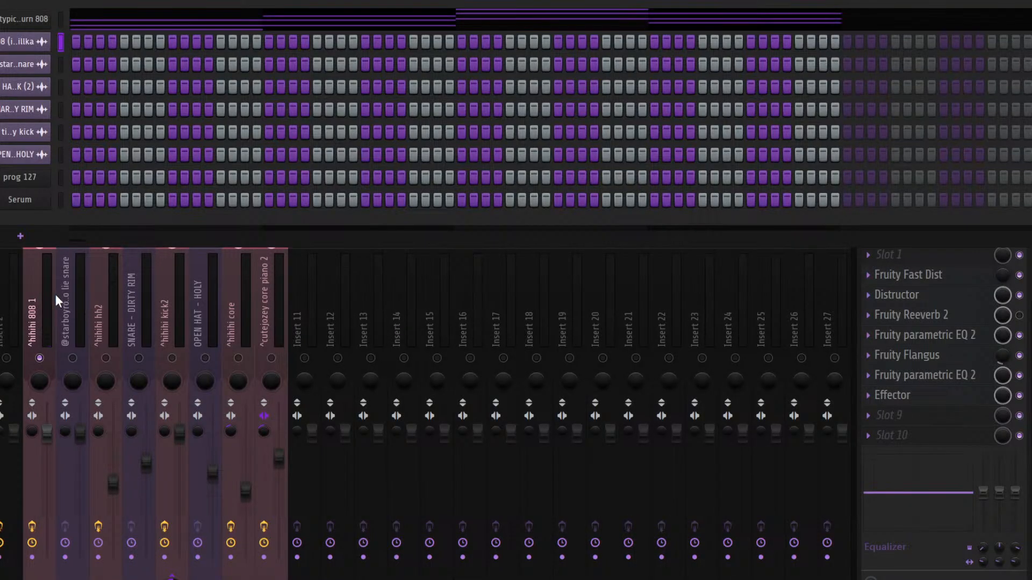
pyautogui.click(48, 30)
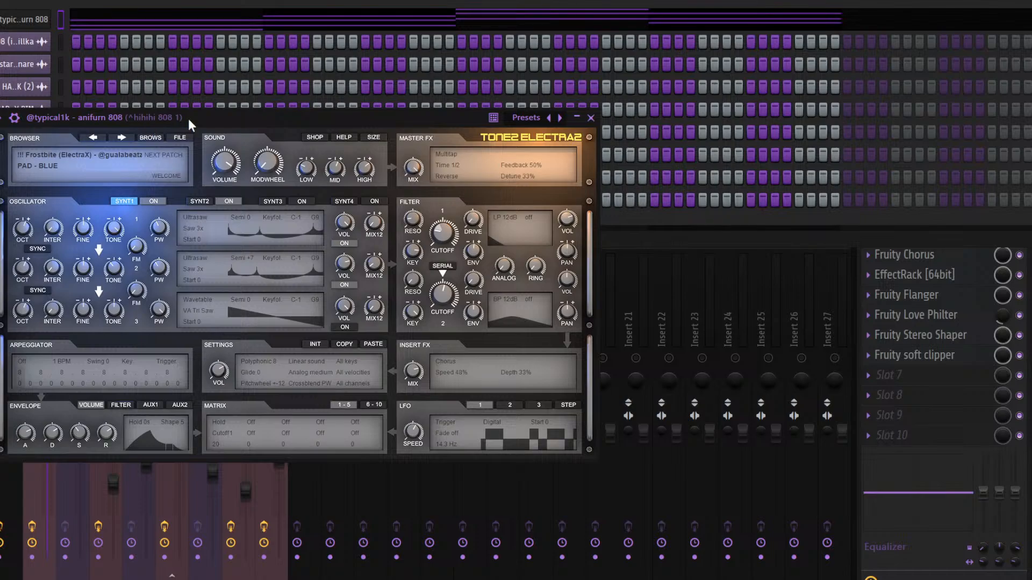
pyautogui.moveTo(188, 119); pyautogui.dragTo(265, 108)
pyautogui.press('Escape')
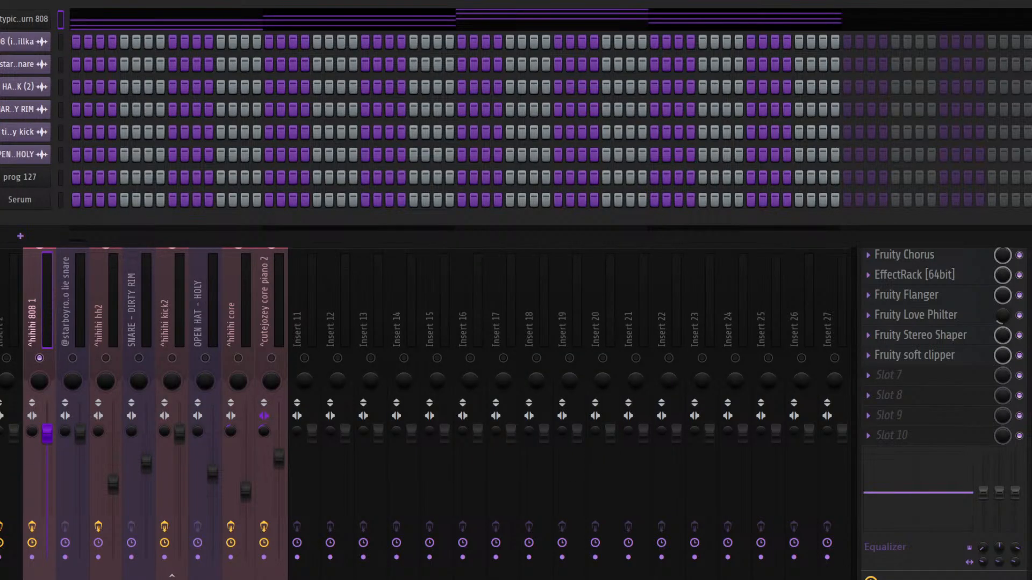
# In a new project, add a Serum channel with the PAD - 1979 preset and open its piano roll
pyautogui.hotkey('ctrl', 'n')
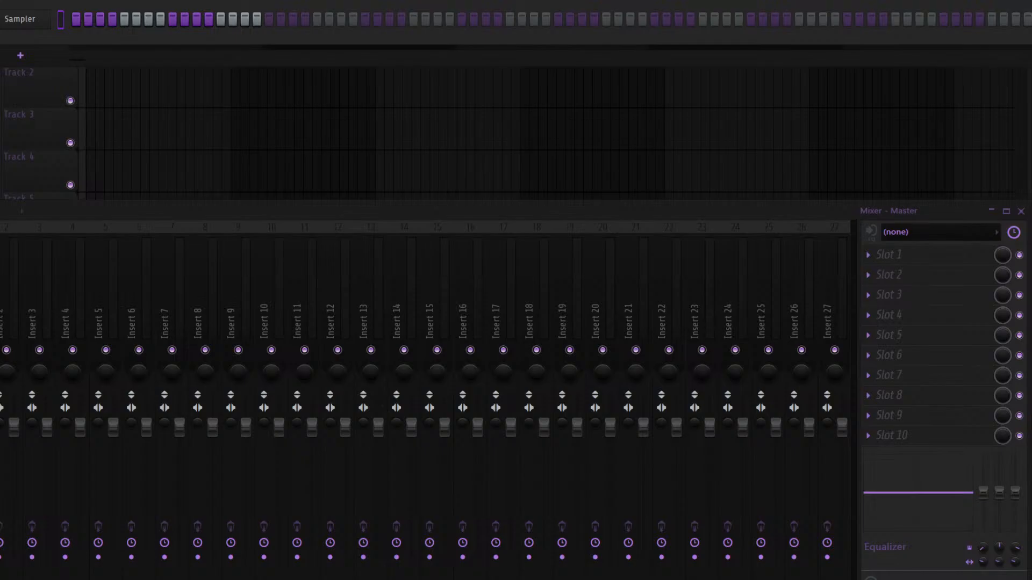
pyautogui.click(0, 322)
pyautogui.click(20, 55)
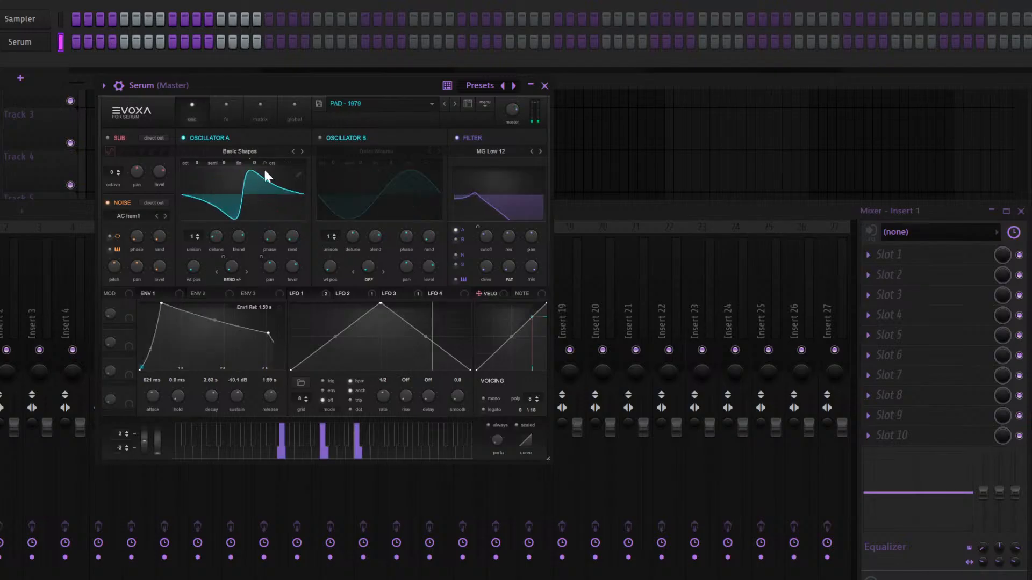
pyautogui.moveTo(220, 86); pyautogui.dragTo(147, 104)
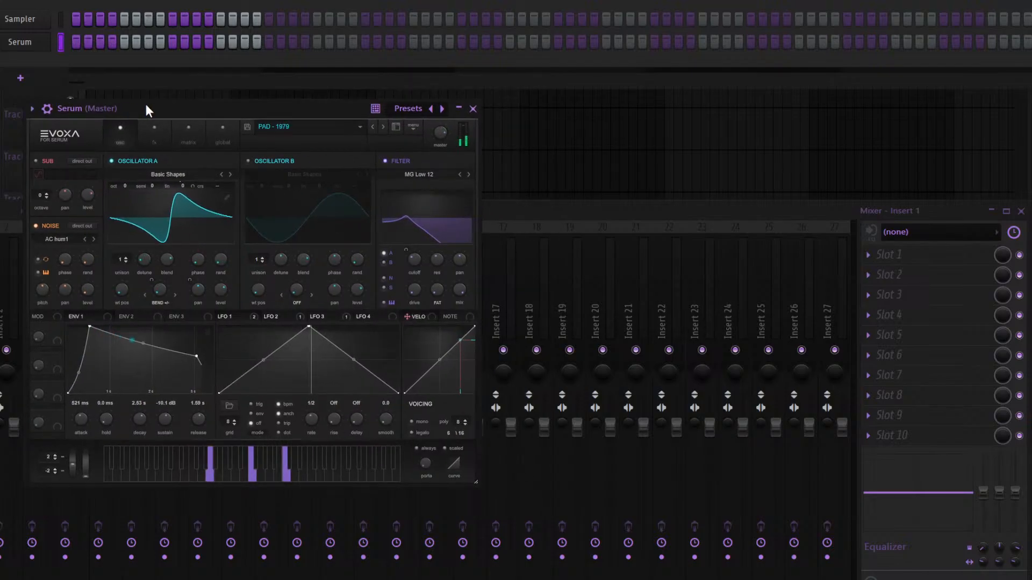
pyautogui.rightClick(16, 46)
pyautogui.click(81, 53)
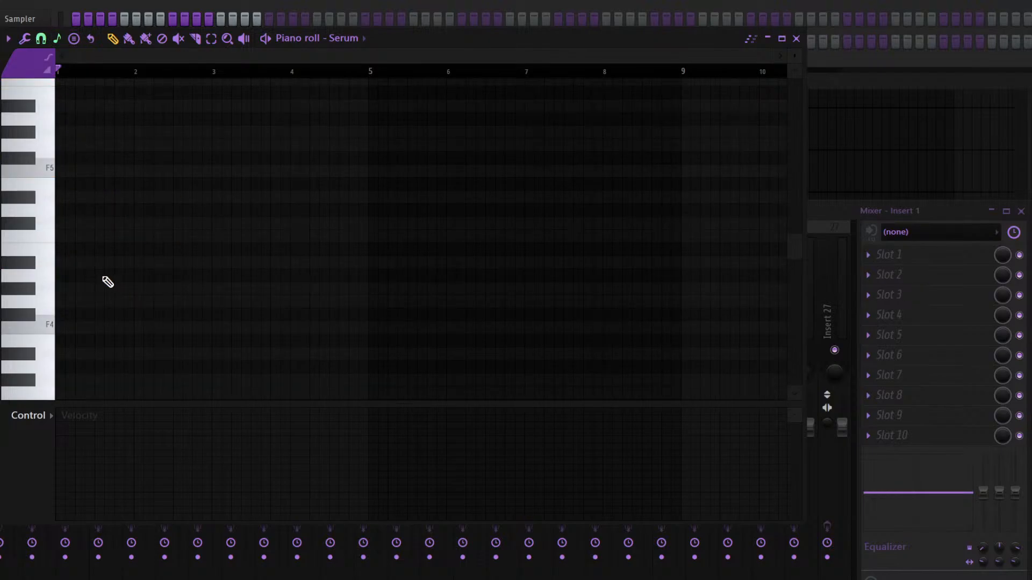
pyautogui.click(59, 289)
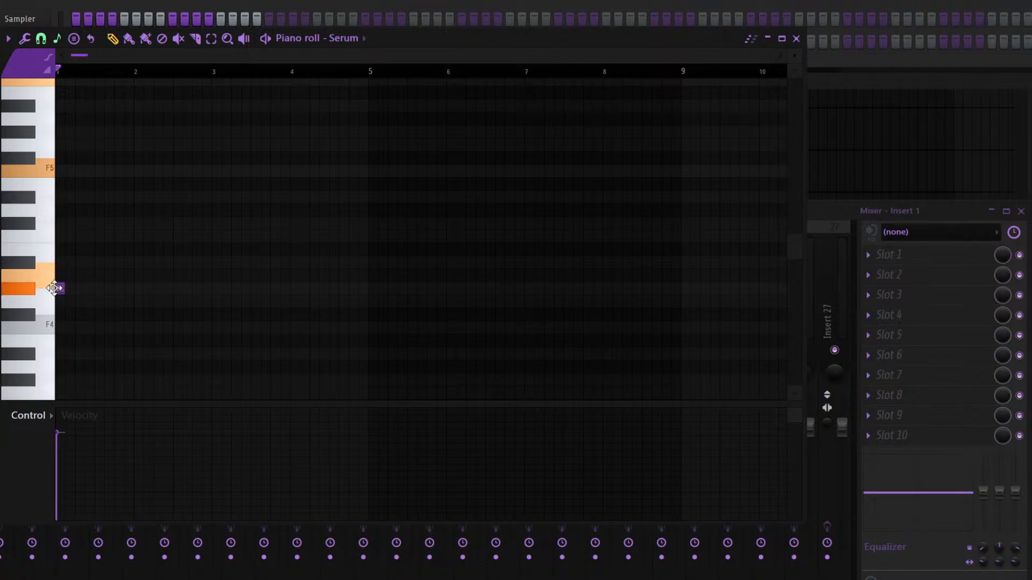
pyautogui.moveTo(64, 291); pyautogui.dragTo(96, 292)
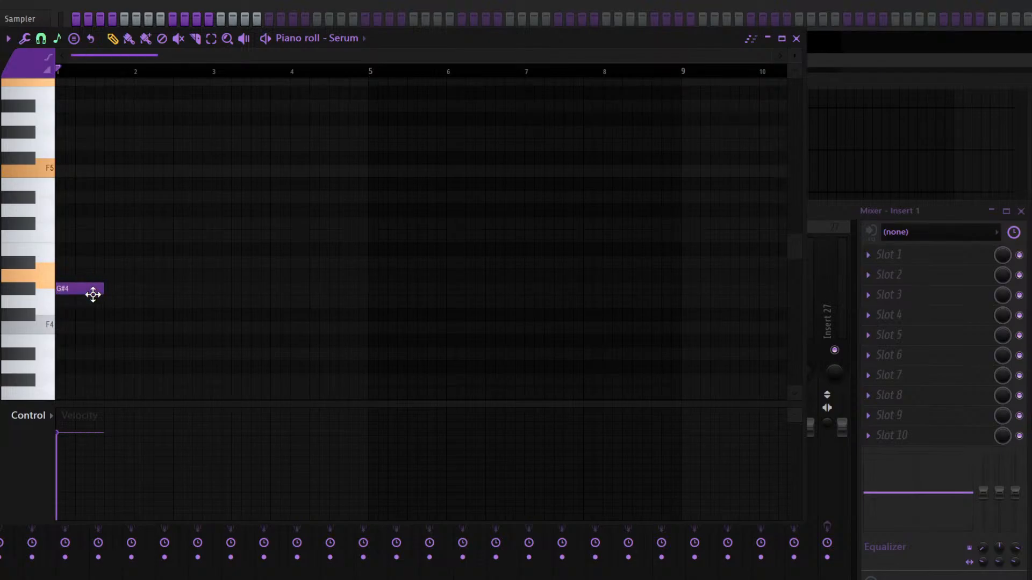
pyautogui.rightClick(95, 291)
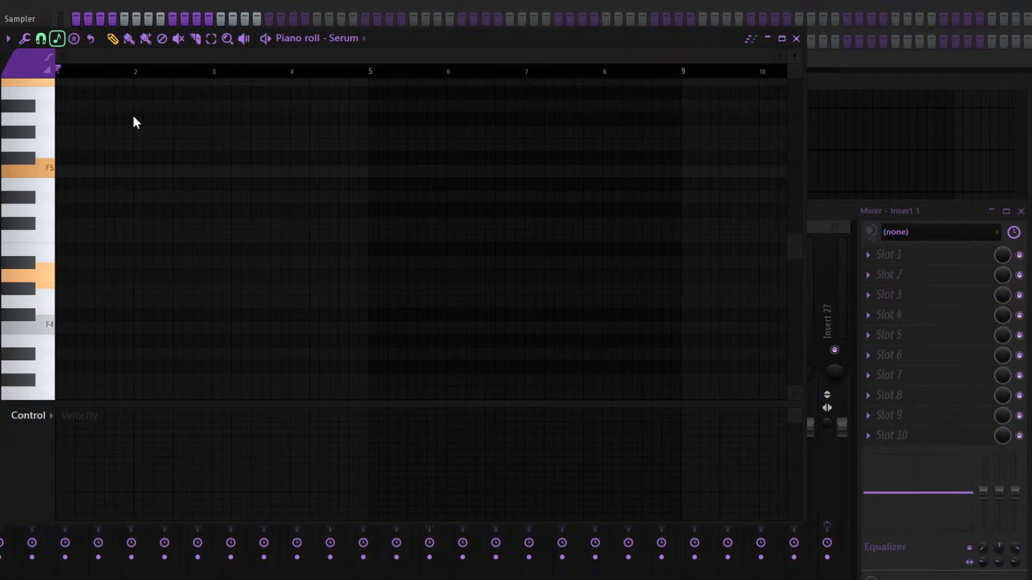
# Build a chord of A4, F5 and C6 at bar 1 and stretch it to three bars
pyautogui.click(85, 274)
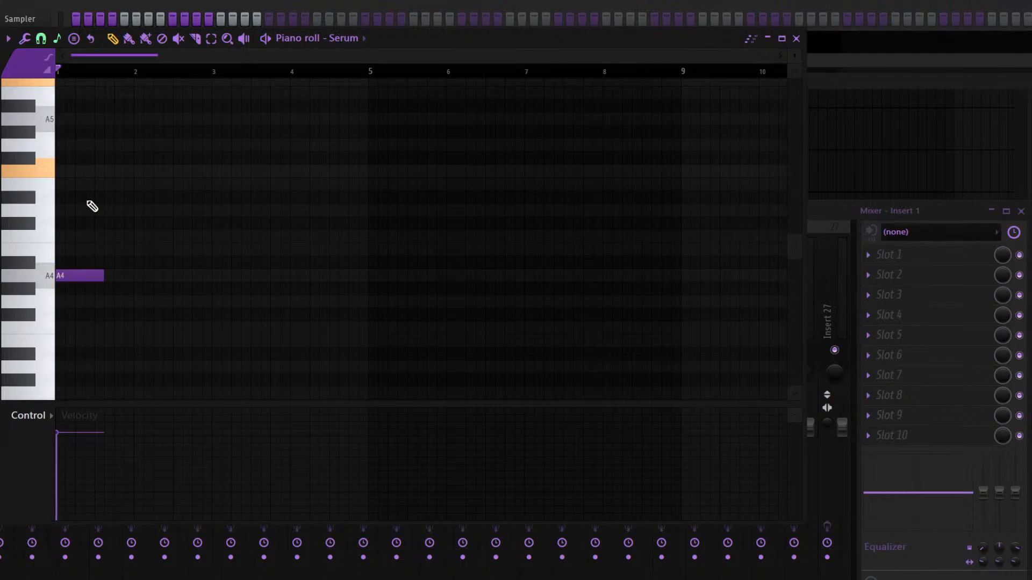
pyautogui.click(81, 80)
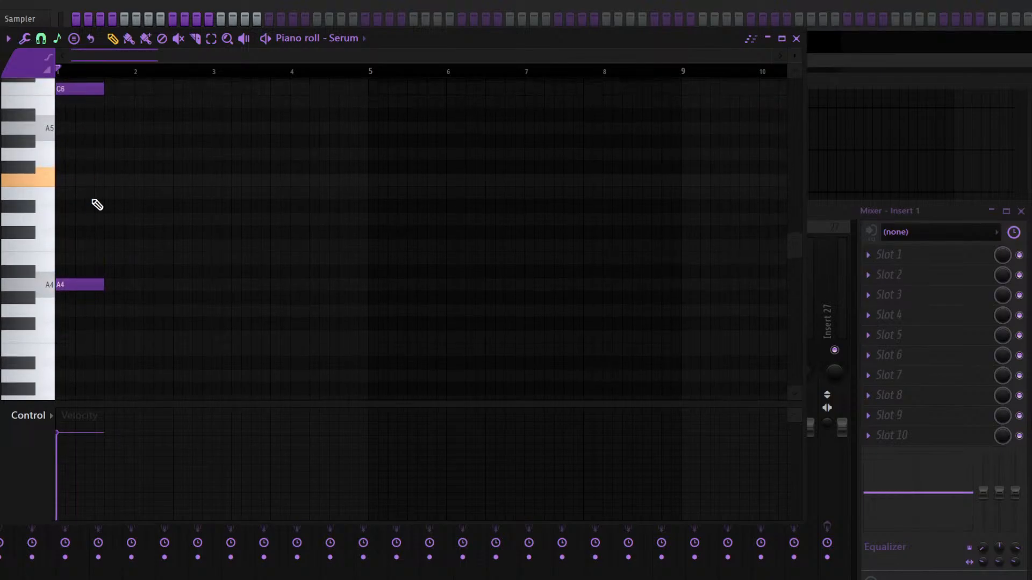
pyautogui.click(78, 171)
pyautogui.moveTo(168, 331); pyautogui.dragTo(66, 60)
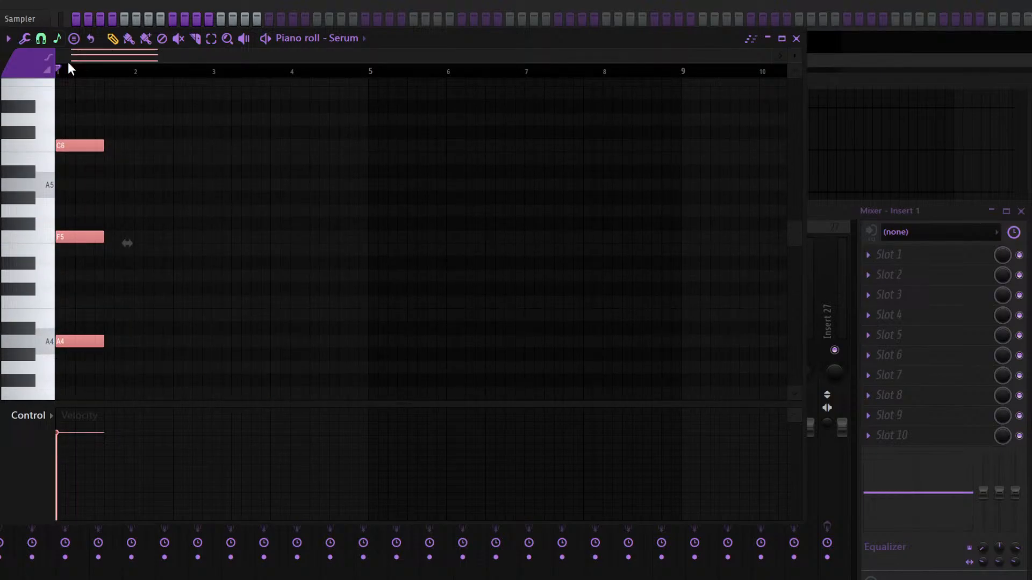
pyautogui.click(107, 146)
pyautogui.hotkey('ctrl', 'z')
pyautogui.moveTo(102, 145); pyautogui.dragTo(290, 141)
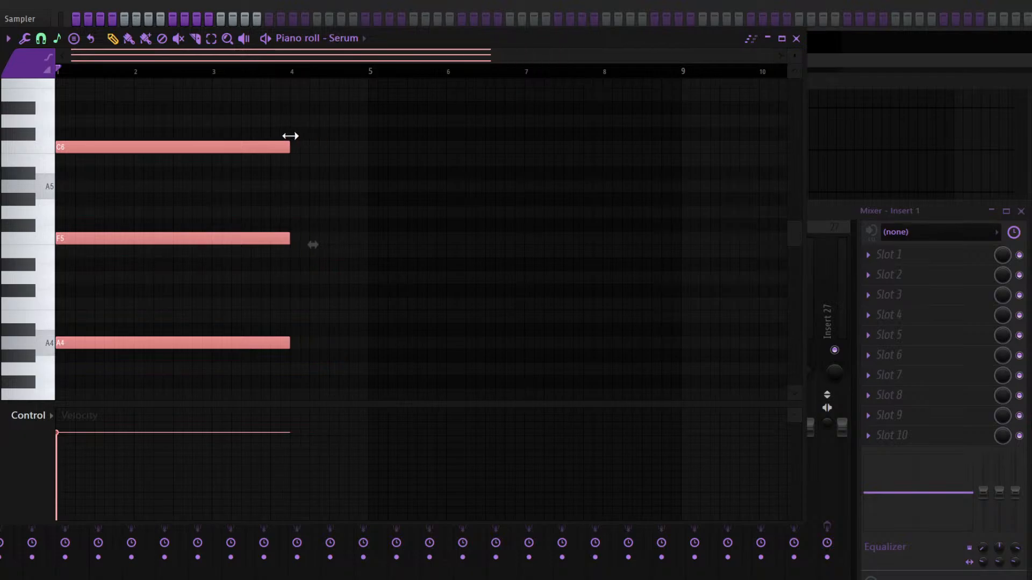
# Duplicate the chord right after itself, transpose the copy up to C5, A5 and E6, and play it back
pyautogui.hotkey('ctrl', 'b')
pyautogui.hotkey('shift', 'Up')
pyautogui.hotkey('shift', 'Up')
pyautogui.press('space')
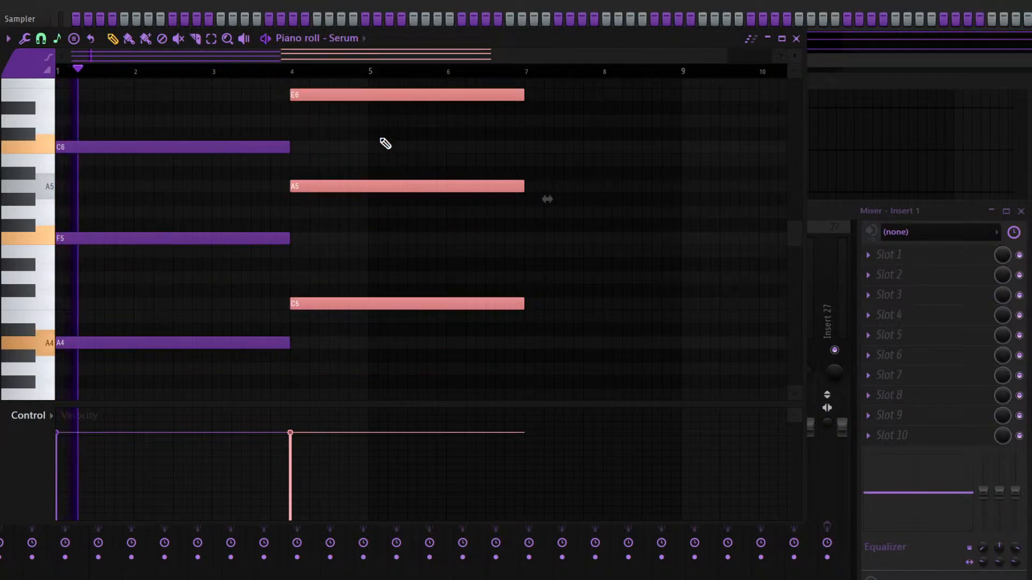
# Add F5 and C6 to the second chord and shorten that chord to one bar
pyautogui.keyDown('ctrl'); pyautogui.click(330, 240); pyautogui.keyUp('ctrl')
pyautogui.click(294, 239)
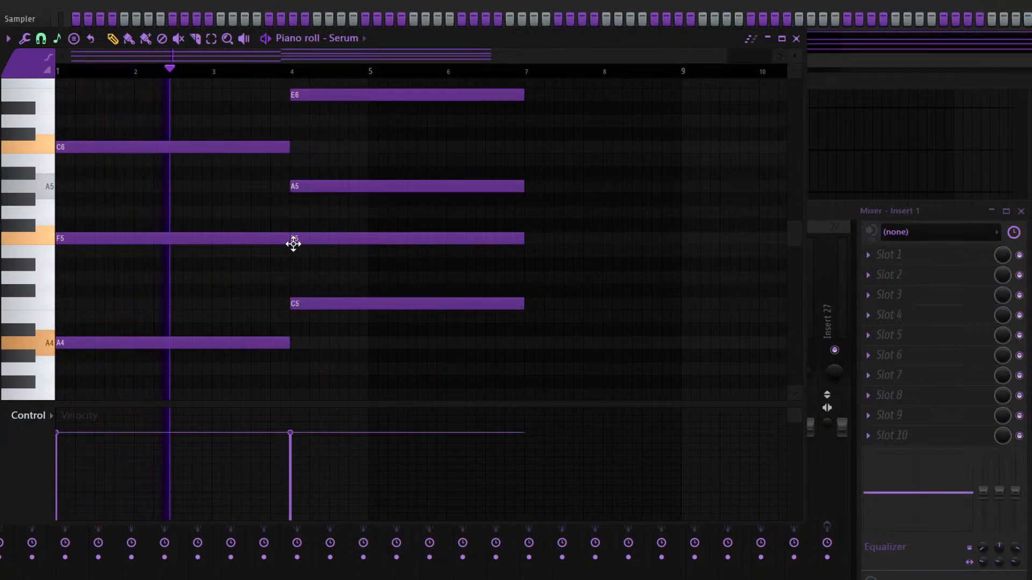
pyautogui.click(298, 147)
# Duplicate both chords to bar 5, transpose the copies down to start on F4 and A4, and restart playback
pyautogui.moveTo(533, 322); pyautogui.dragTo(6, 396)
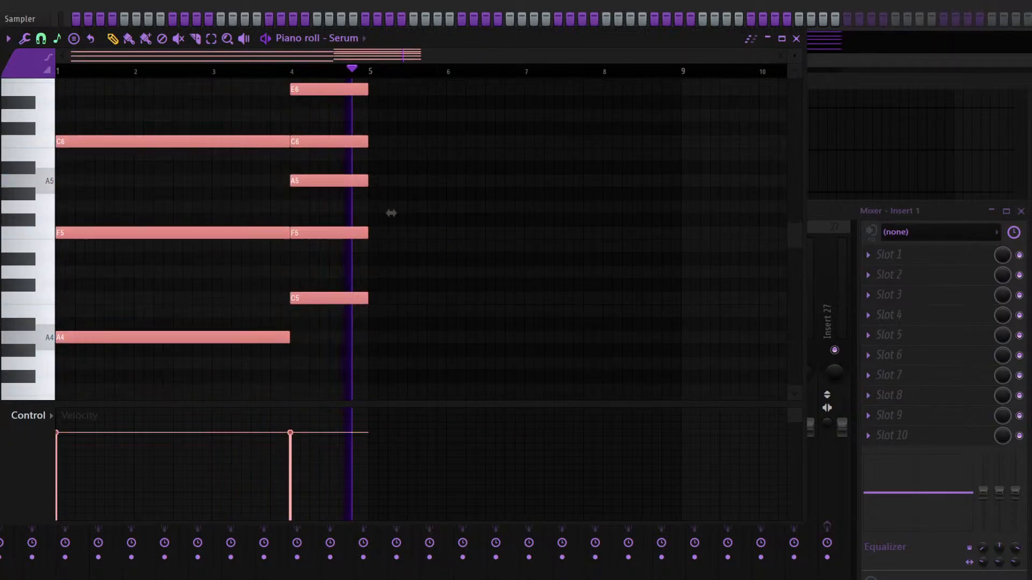
pyautogui.hotkey('ctrl', 'b')
pyautogui.hotkey('shift', 'Down')
pyautogui.hotkey('shift', 'Down')
pyautogui.press('space')
pyautogui.press('space')
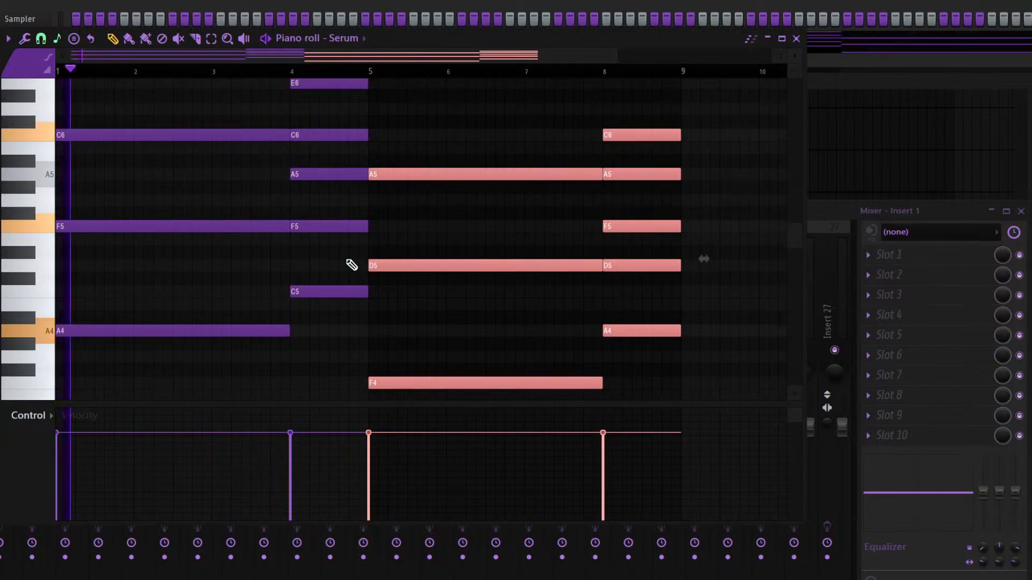
# Revoice the last chord at bar 8 to G4, C5, E5, B5 and D6, and close the piano roll
pyautogui.click(693, 360)
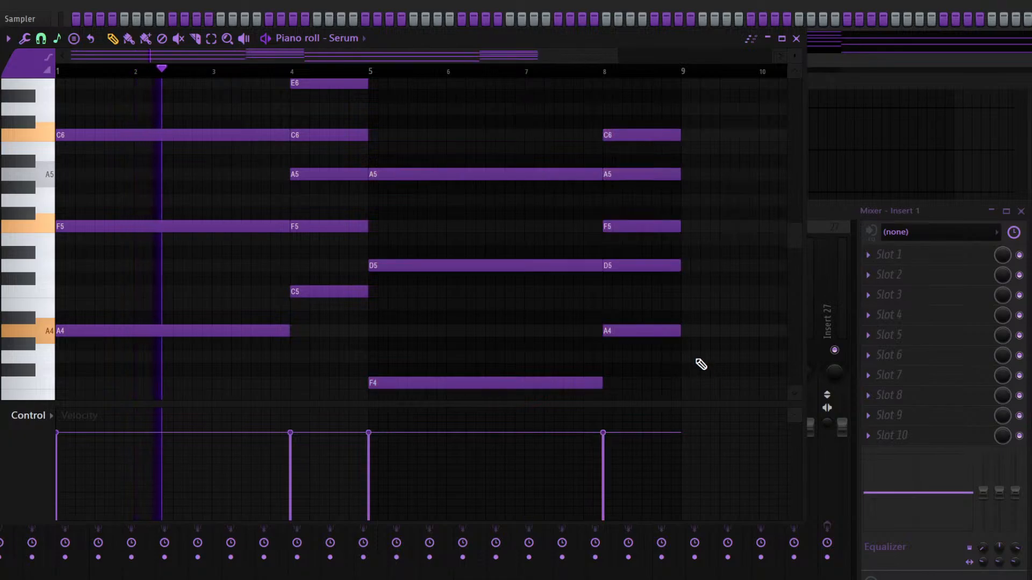
pyautogui.moveTo(647, 135); pyautogui.dragTo(642, 110)
pyautogui.moveTo(634, 172); pyautogui.dragTo(634, 146)
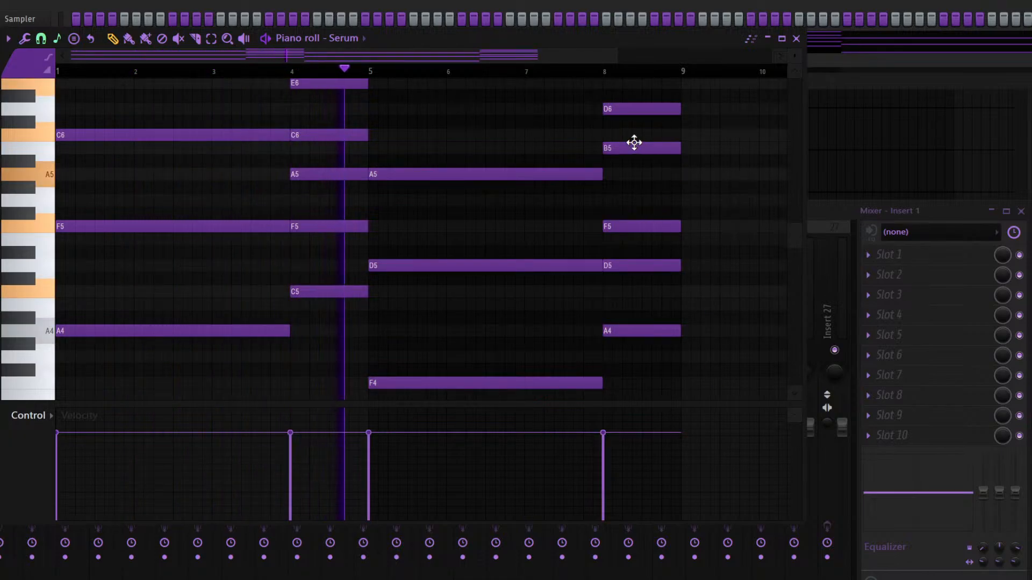
pyautogui.moveTo(646, 270); pyautogui.dragTo(645, 286)
pyautogui.moveTo(653, 330)
pyautogui.mouseDown()
pyautogui.moveTo(647, 348)
pyautogui.moveTo(603, 356)
pyautogui.mouseUp()
pyautogui.rightClick(618, 332)
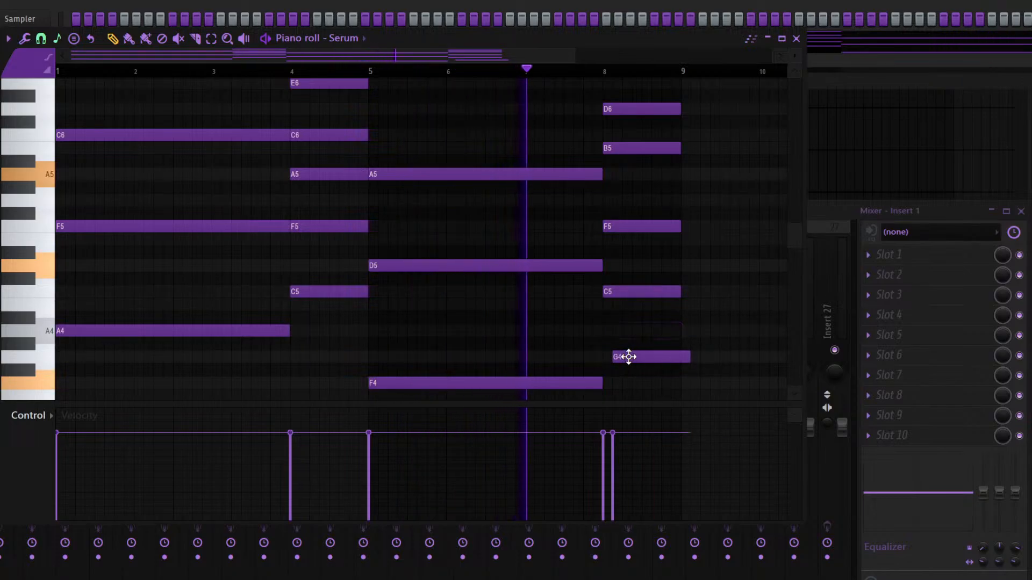
pyautogui.moveTo(639, 228); pyautogui.dragTo(635, 241)
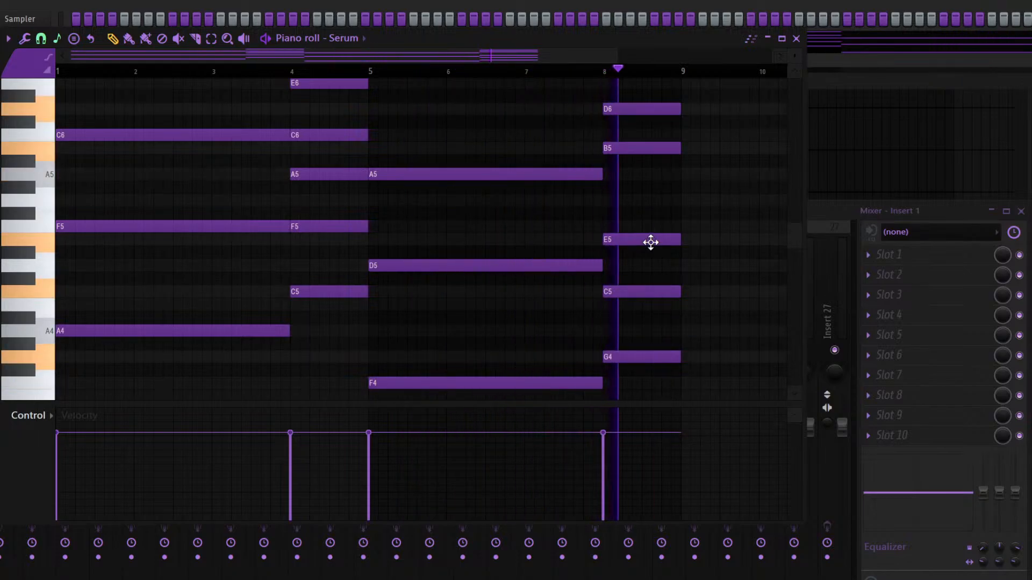
pyautogui.press('F7')
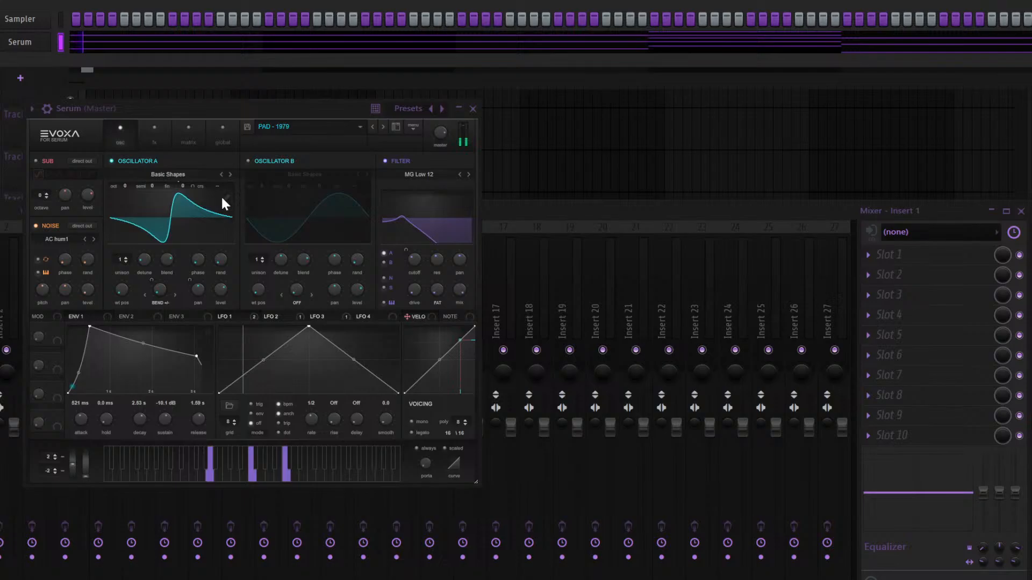
# Route the Serum pad to mixer insert 1, load the ^hihihi 808 1 effects preset there, and close the Serum window
pyautogui.click(7, 295)
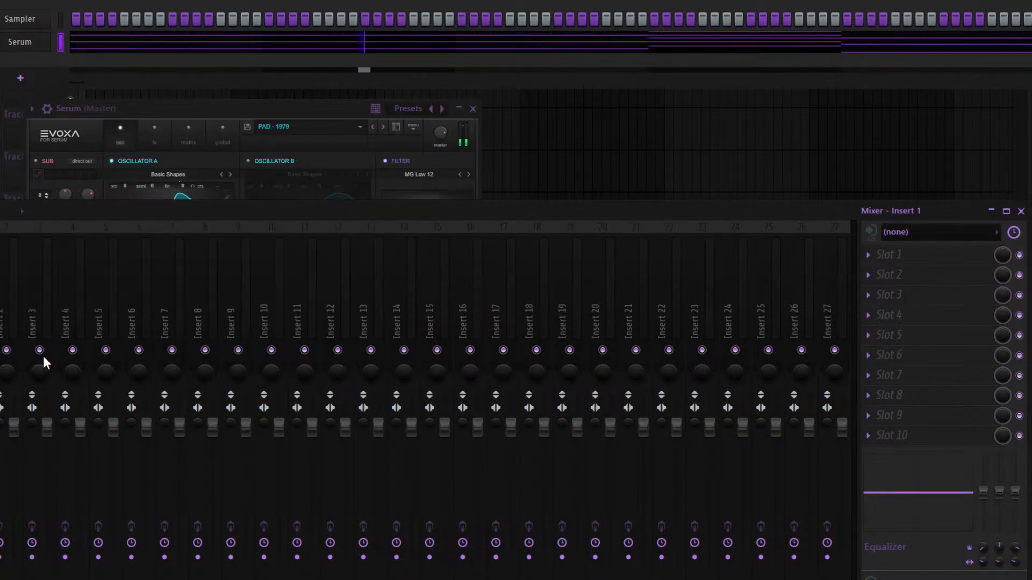
pyautogui.hotkey('ctrl', 'l')
pyautogui.moveTo(1, 322); pyautogui.dragTo(0, 323)
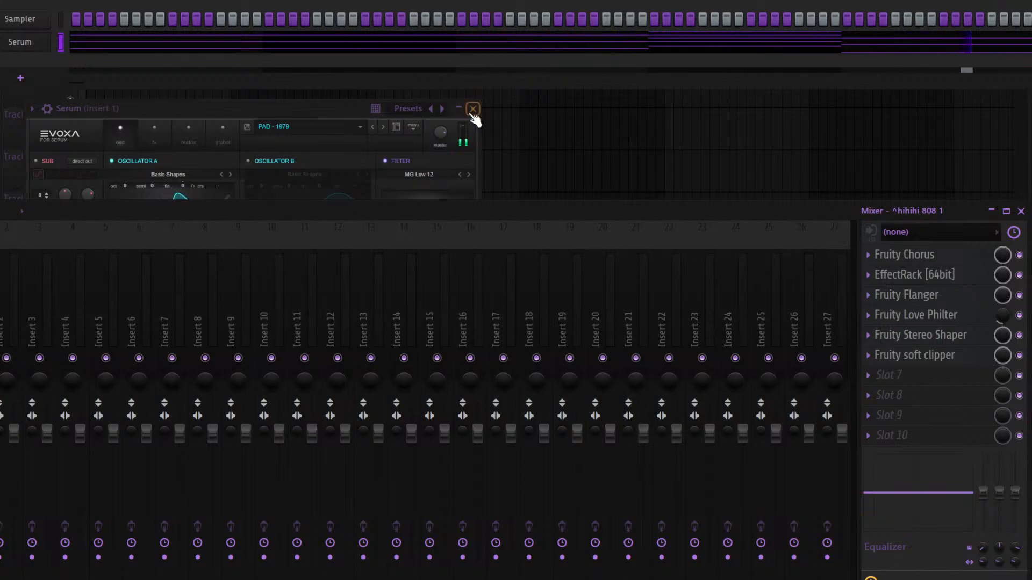
pyautogui.click(473, 109)
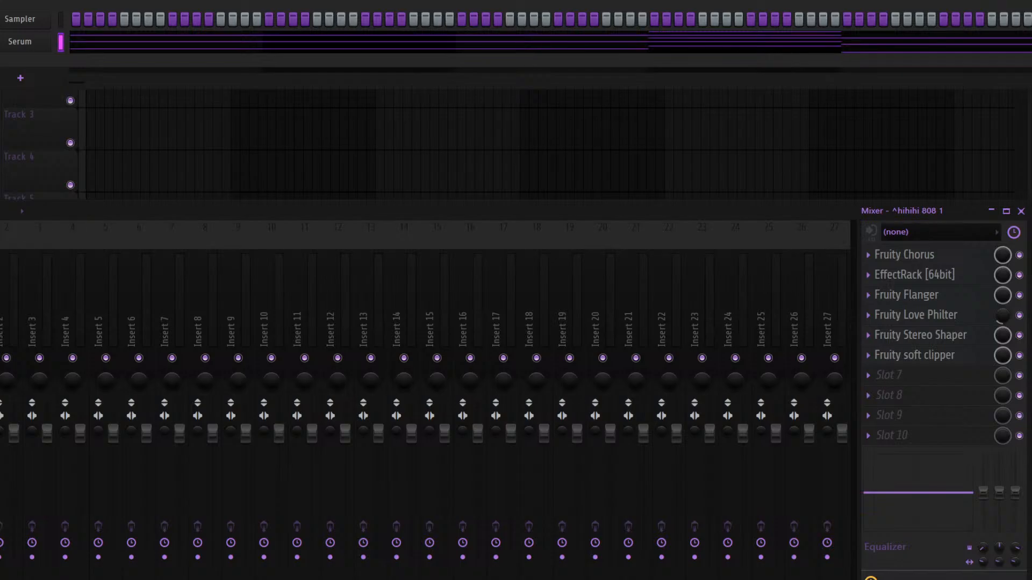
# Audition effect chains on insert 1 during playback and load the one combining Fruity Love Philter, Gross Beat, Fruity delay 2 and Momentary
pyautogui.press('space')
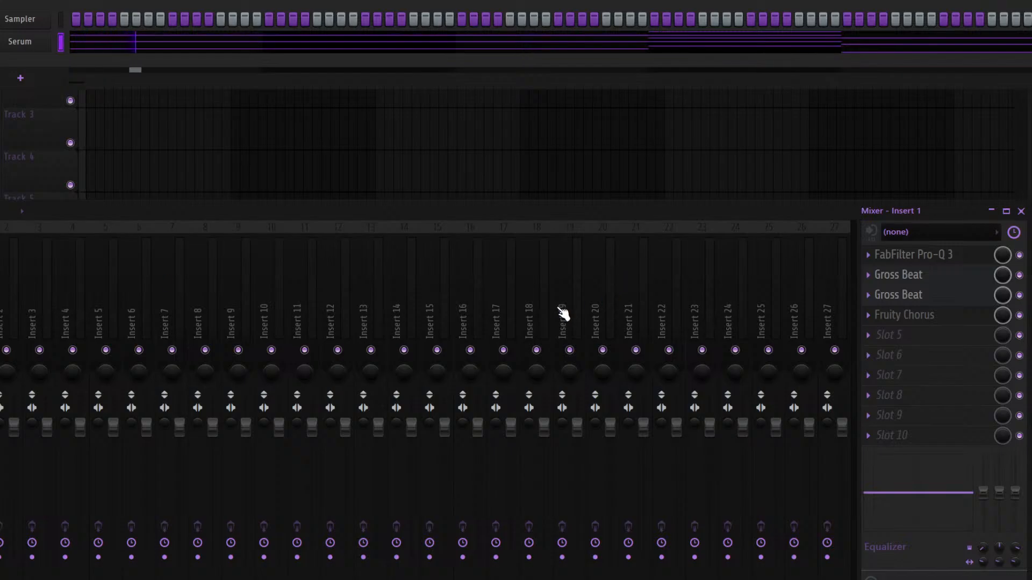
pyautogui.click(548, 307)
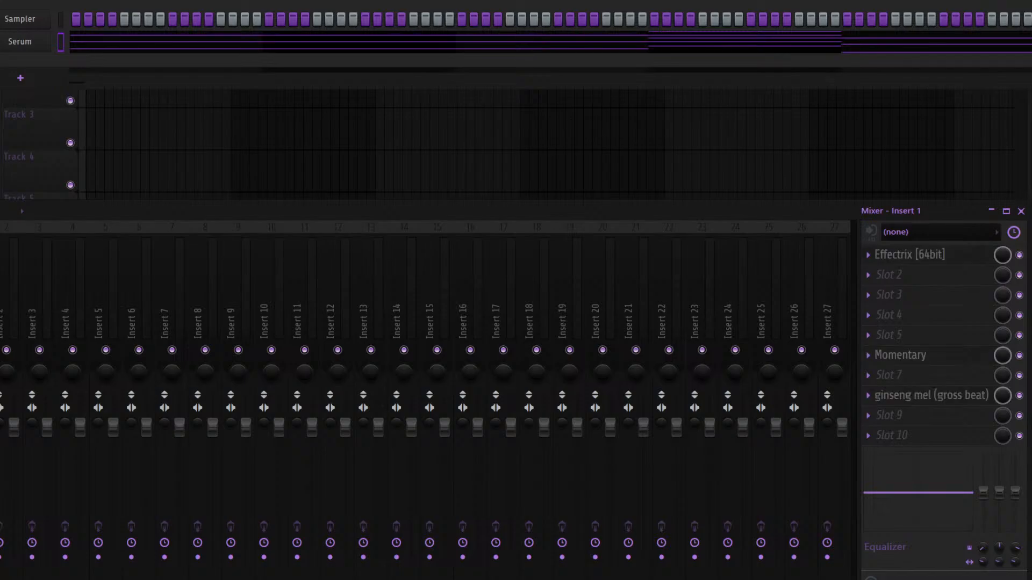
pyautogui.press('space')
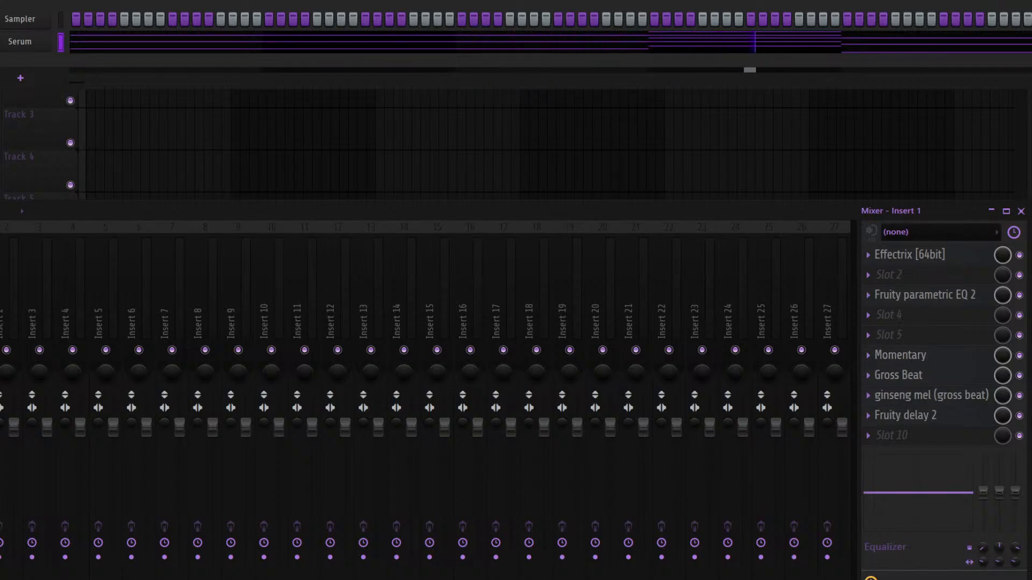
pyautogui.press('Left')
pyautogui.press('Left')
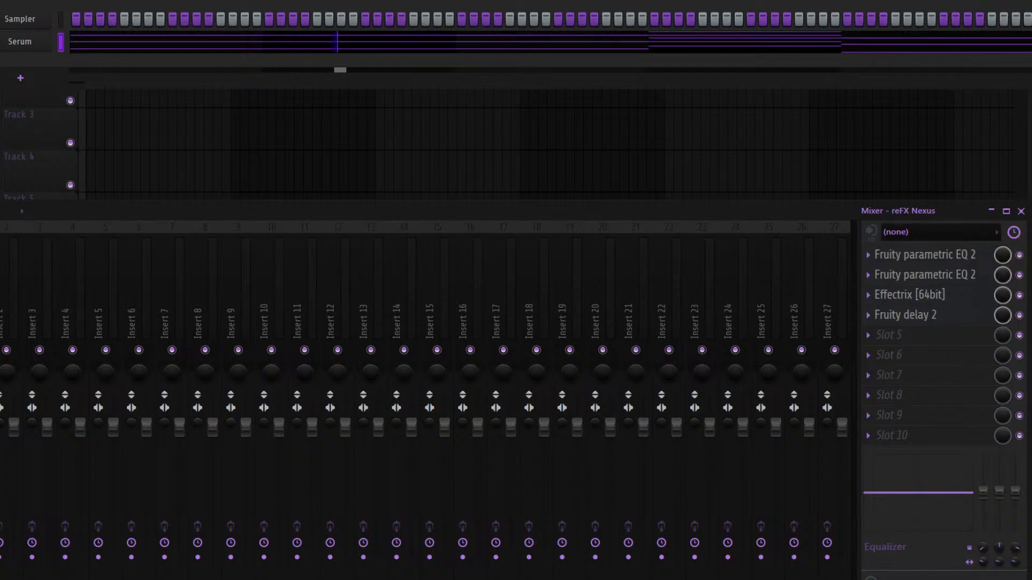
pyautogui.click(2, 323)
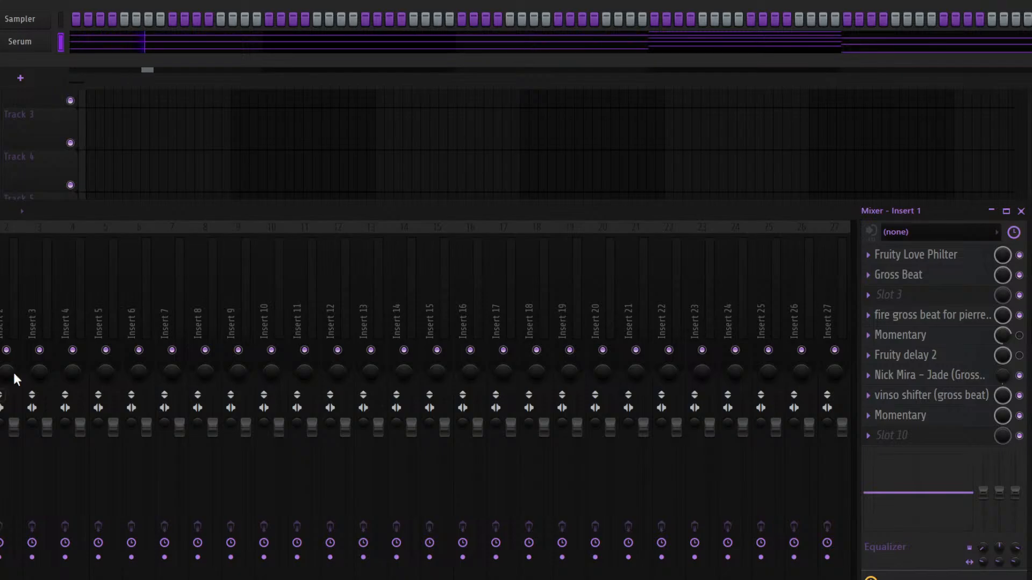
# Transpose the whole Serum pad progression up one octave, restart playback, and close its piano roll
pyautogui.click(80, 41)
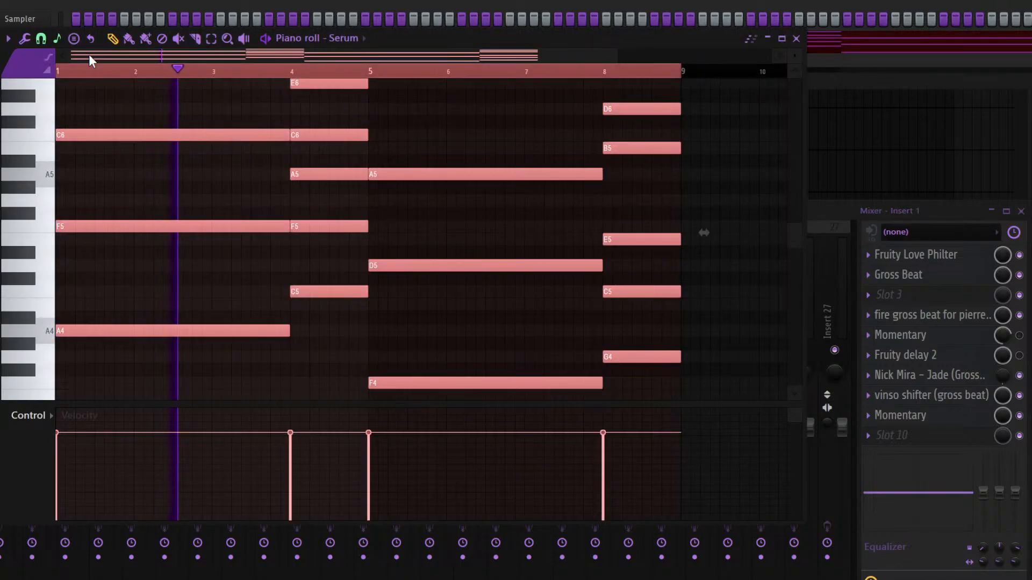
pyautogui.hotkey('ctrl', 'Up')
pyautogui.press('space')
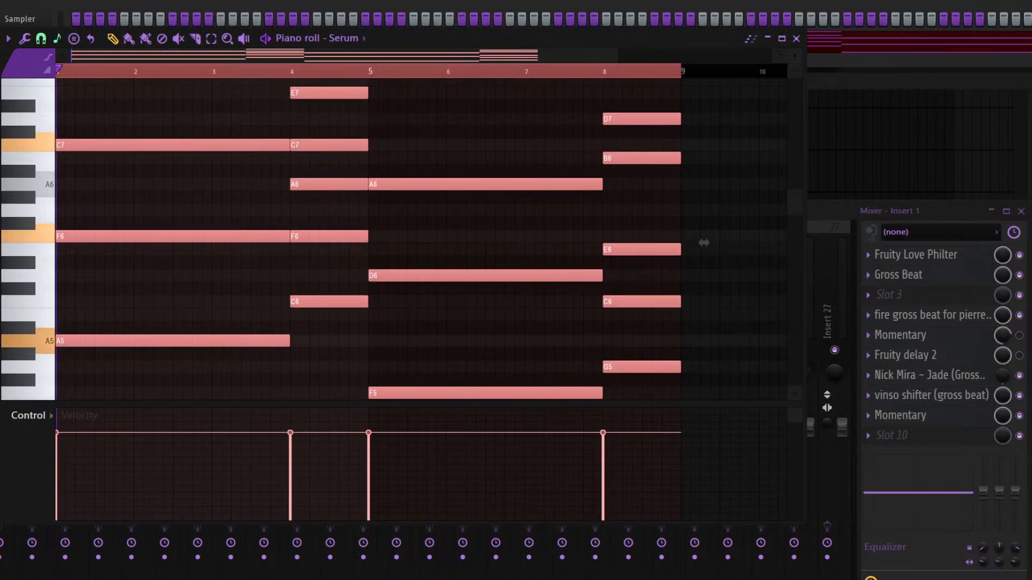
pyautogui.press('F7')
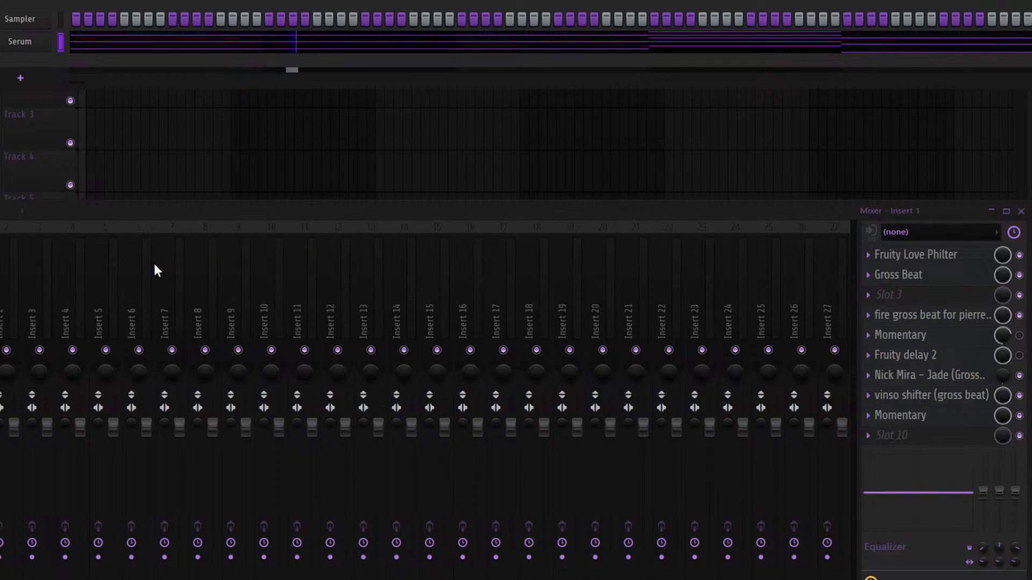
# Replace the Sampler channel with a second Serum instance routed to Master and load its CoaltdBuy Lead preset
pyautogui.click(21, 19)
pyautogui.click(79, 188)
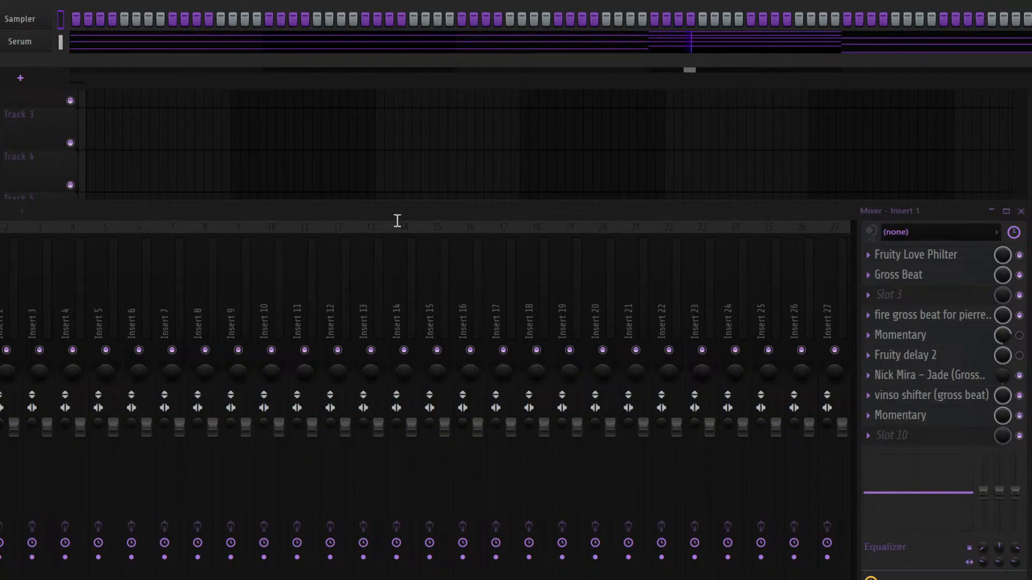
pyautogui.click(453, 313)
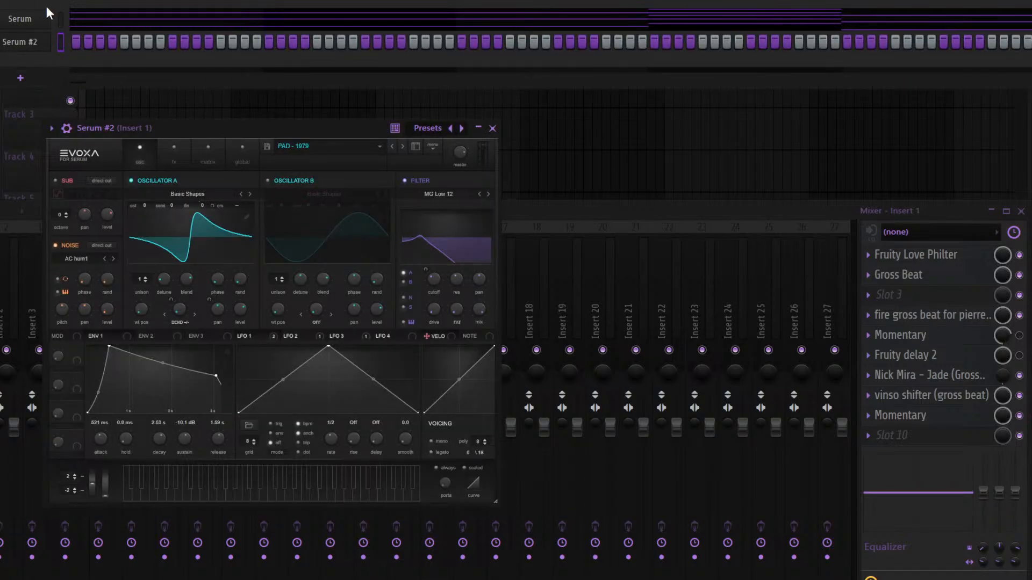
pyautogui.moveTo(0, 42); pyautogui.dragTo(2, 54)
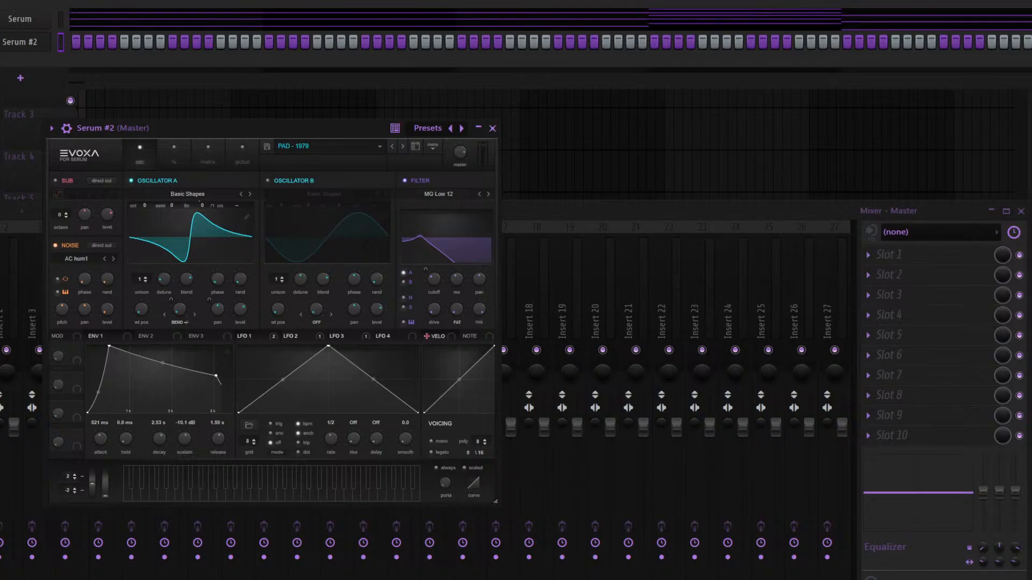
pyautogui.moveTo(252, 127); pyautogui.dragTo(273, 121)
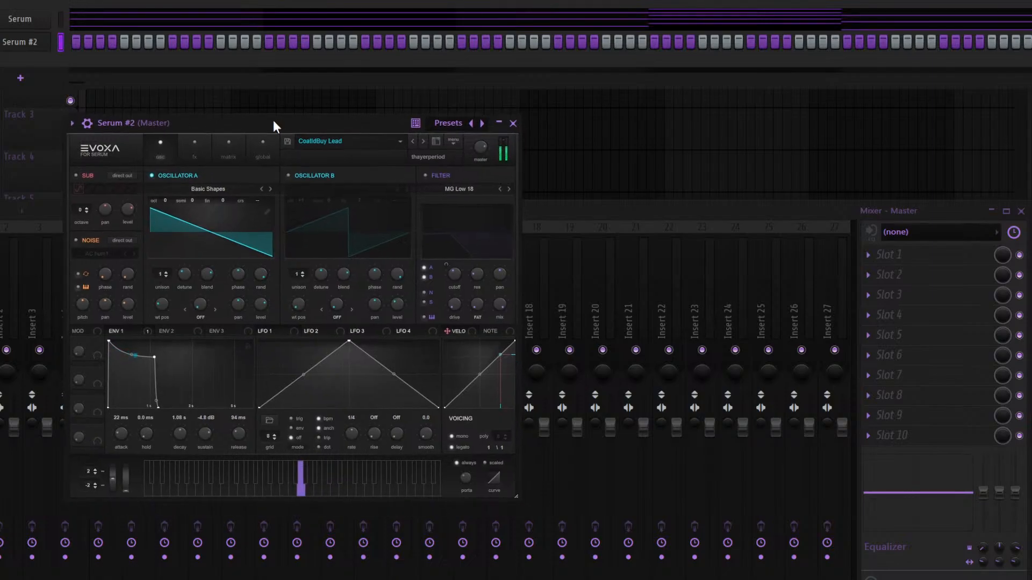
# Draw an A5 note and an F6 note at the start of bar 1 in the second Serum's piano roll
pyautogui.press('F7')
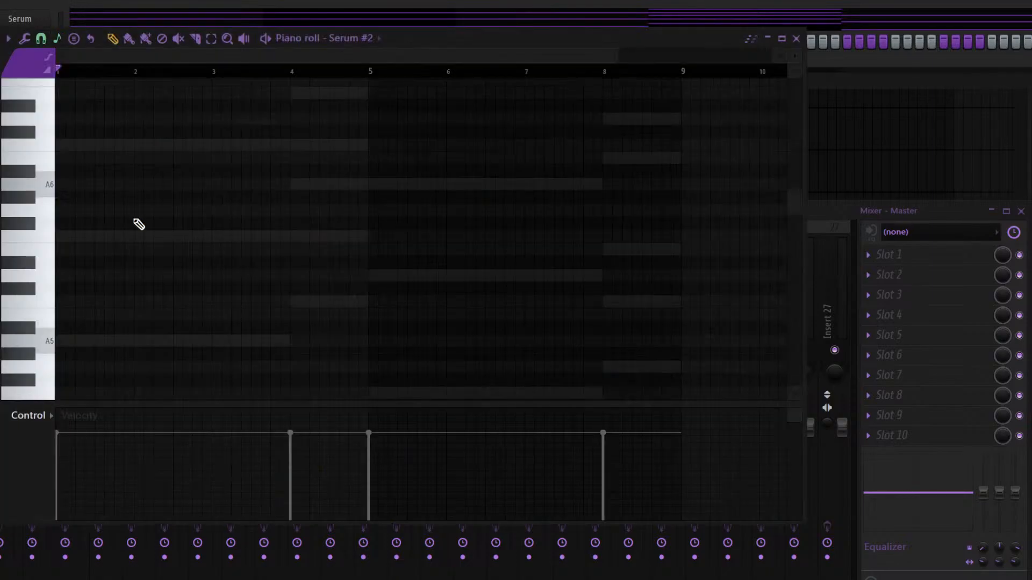
pyautogui.scroll(-1, 129, 247)
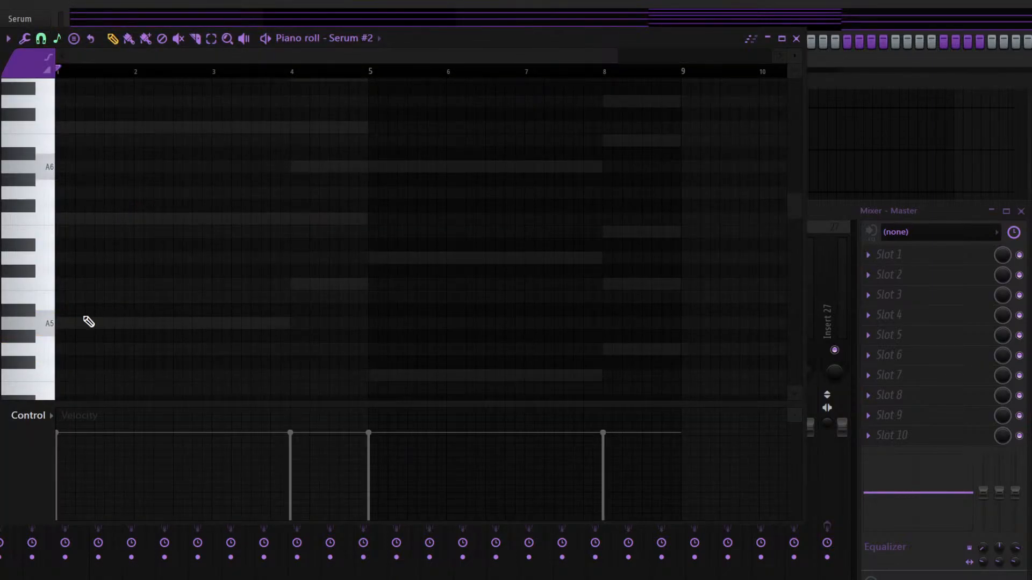
pyautogui.click(81, 323)
pyautogui.click(66, 219)
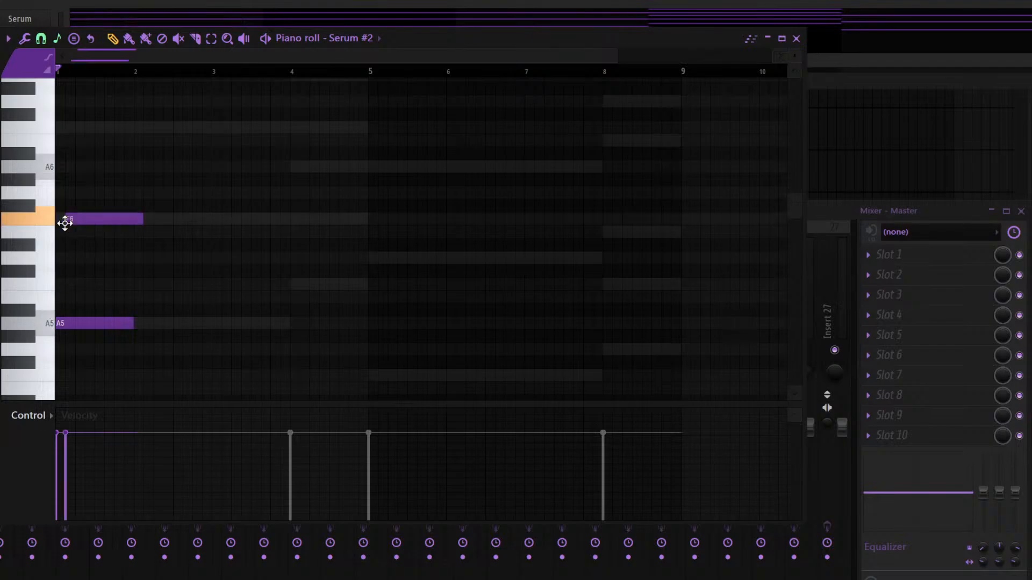
# Shorten A5 to a brief grace note, move F6 to just after the start of bar 1, and shorten F6 to one beat
pyautogui.scroll(3, 127, 73)
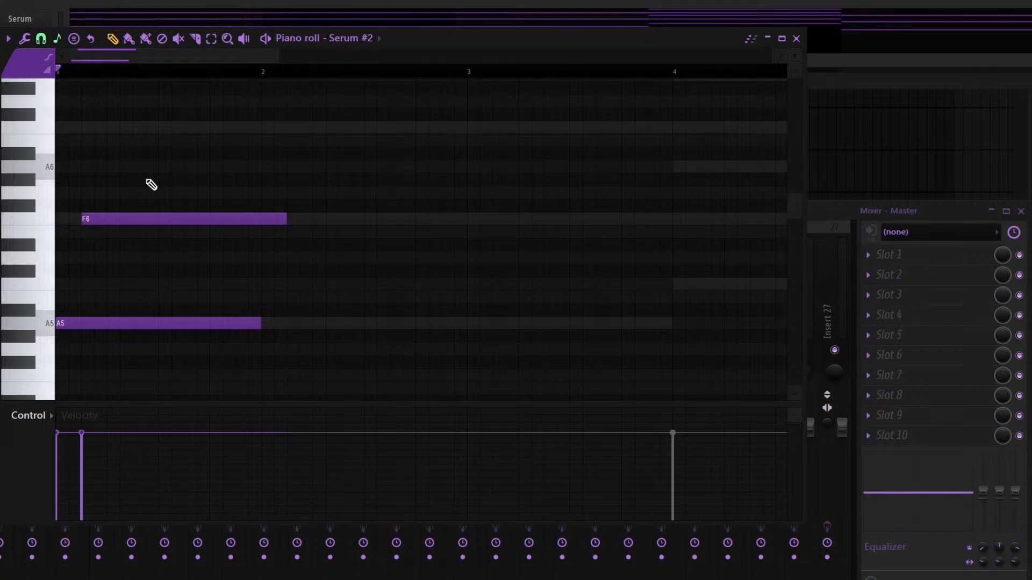
pyautogui.moveTo(260, 323); pyautogui.dragTo(61, 318)
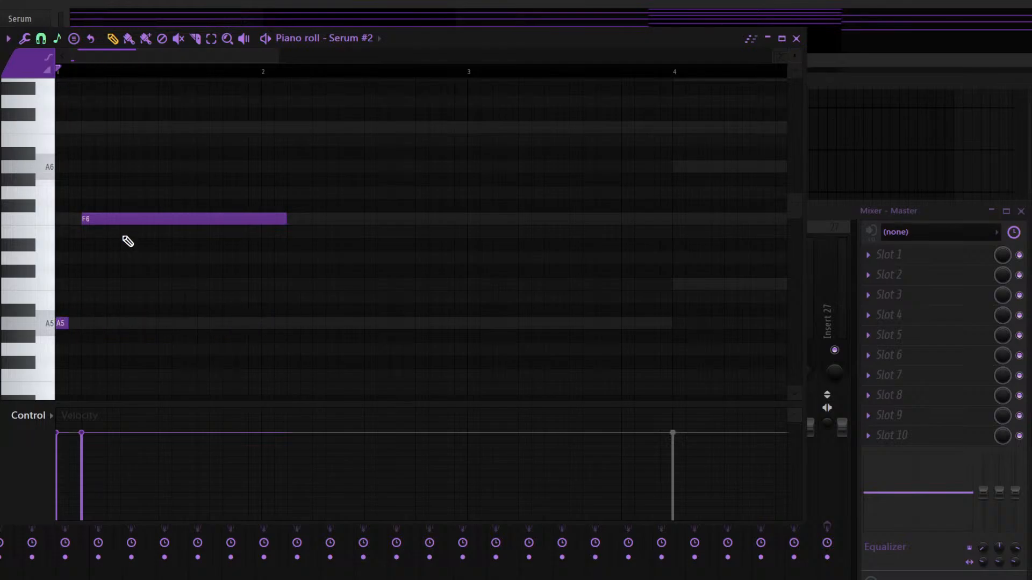
pyautogui.moveTo(105, 218); pyautogui.dragTo(92, 218)
pyautogui.scroll(6, 121, 116)
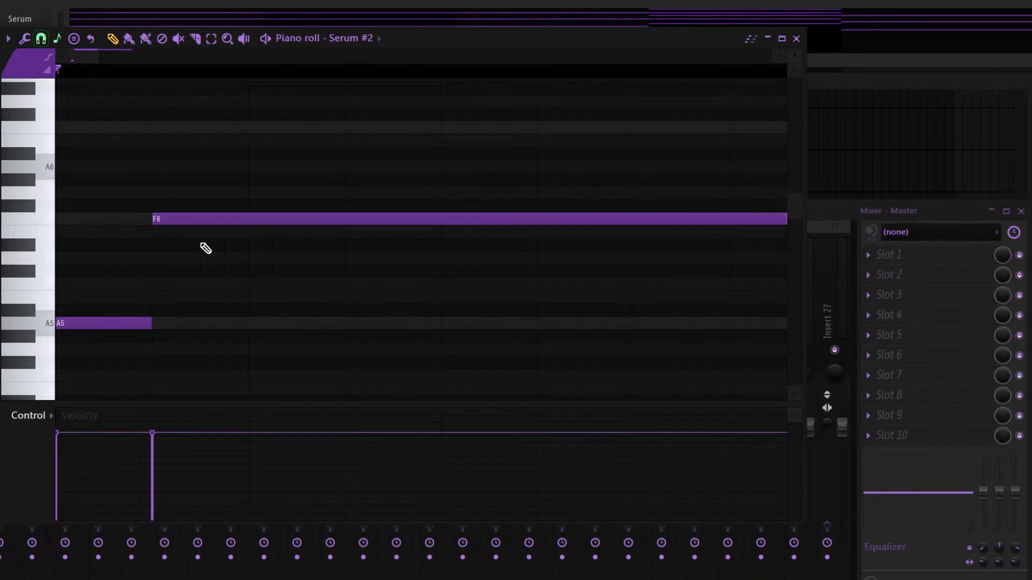
pyautogui.moveTo(186, 221); pyautogui.dragTo(105, 221)
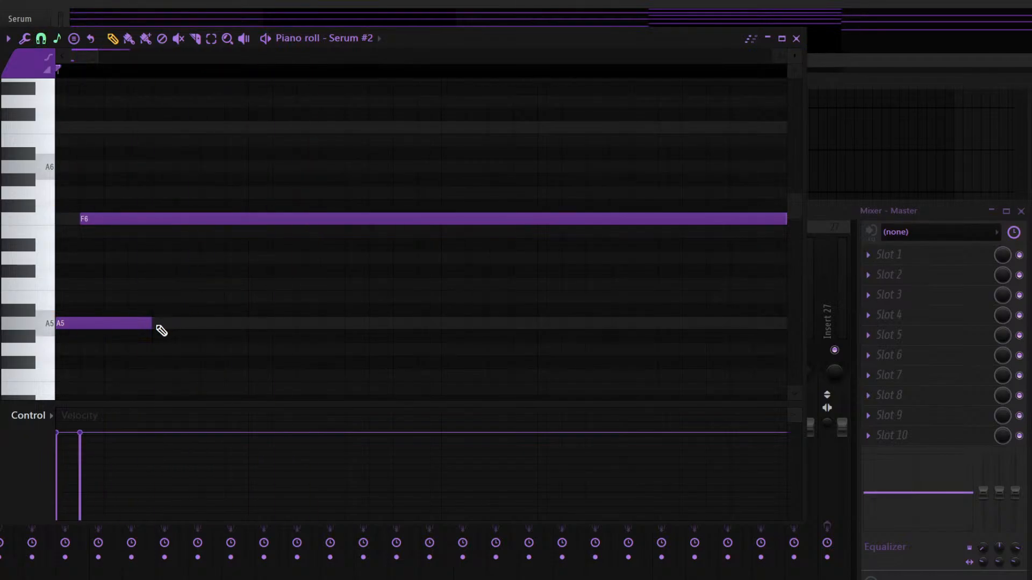
pyautogui.moveTo(138, 324); pyautogui.dragTo(108, 324)
pyautogui.scroll(-3, 233, 61)
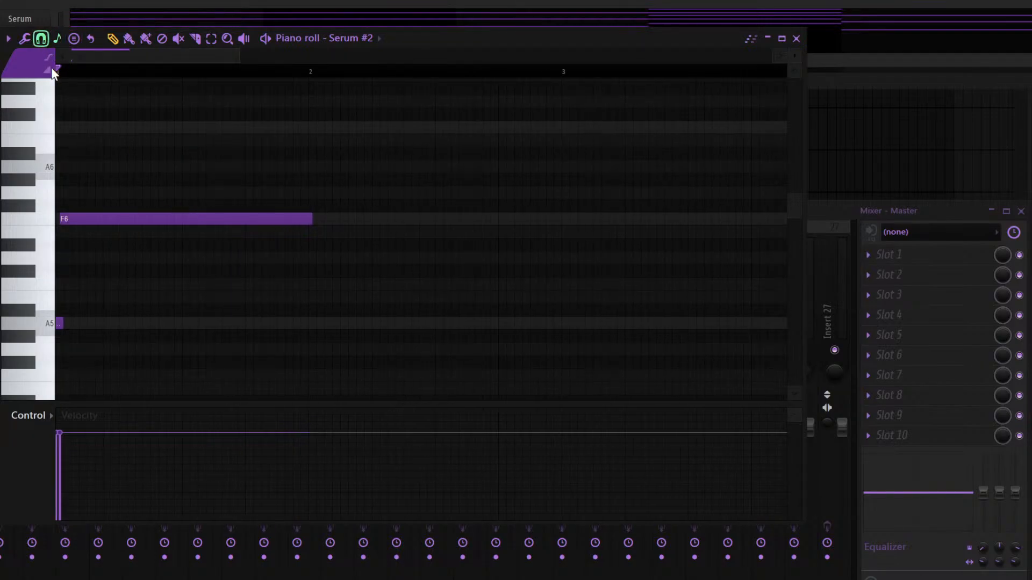
pyautogui.moveTo(311, 220); pyautogui.dragTo(127, 191)
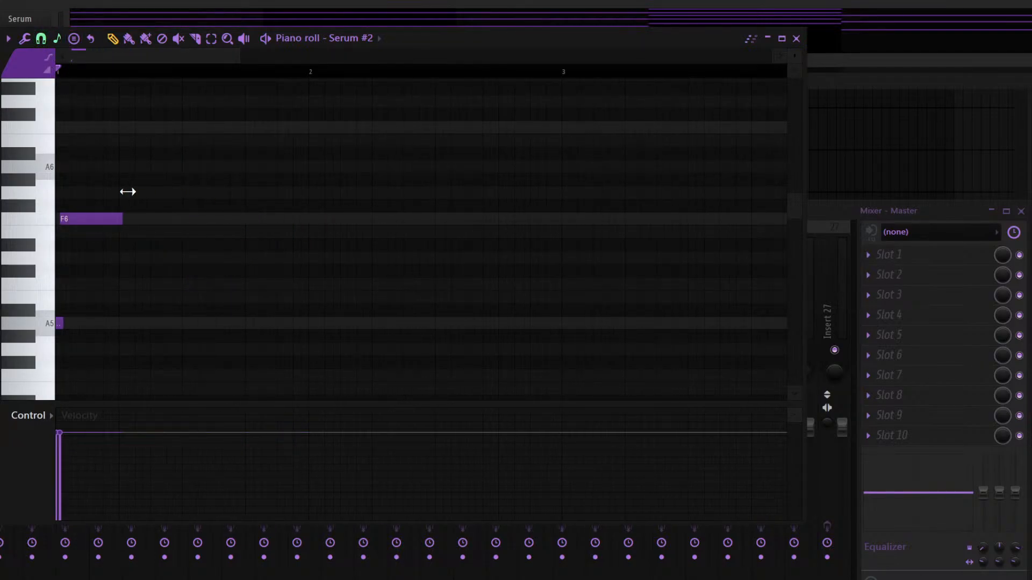
# Add overlapping B5 and C6 notes after the F6, play the melody, and trim the F6 to about three quarters of a beat
pyautogui.click(114, 297)
pyautogui.moveTo(114, 297); pyautogui.dragTo(87, 302)
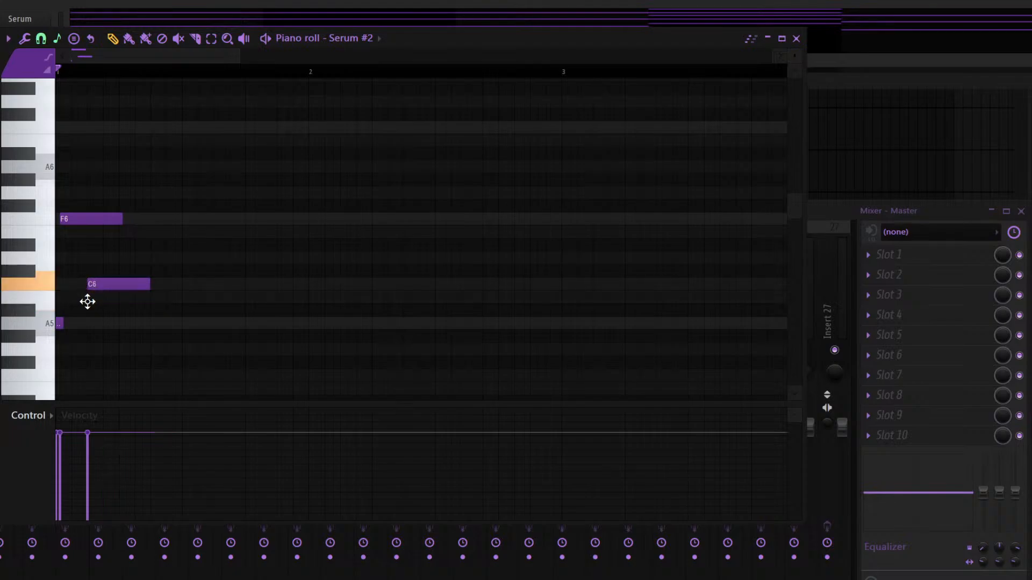
pyautogui.moveTo(87, 265); pyautogui.dragTo(85, 297)
pyautogui.click(119, 283)
pyautogui.press('space')
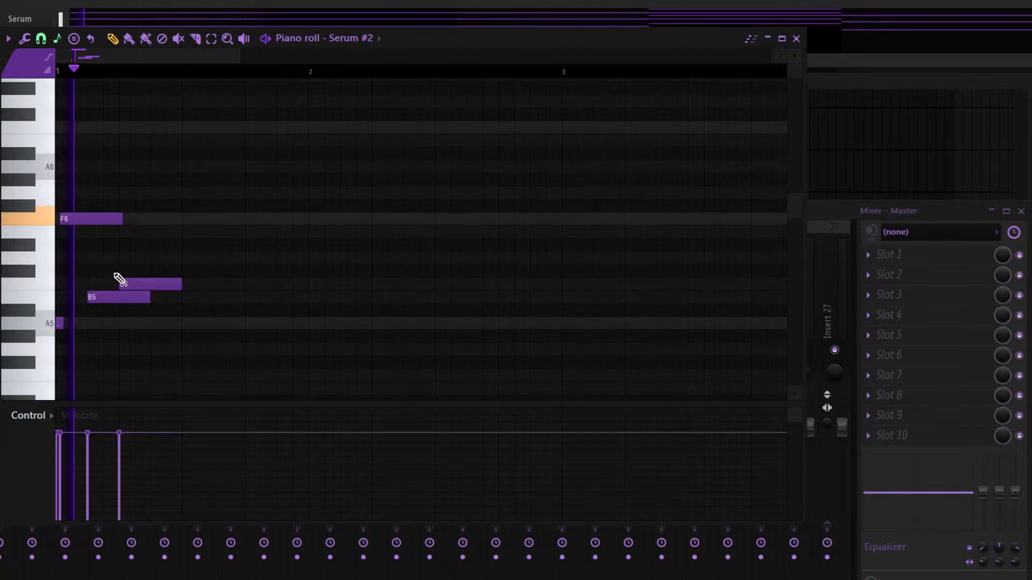
pyautogui.moveTo(119, 219)
pyautogui.mouseDown()
pyautogui.moveTo(91, 219)
pyautogui.moveTo(107, 219)
pyautogui.mouseUp()
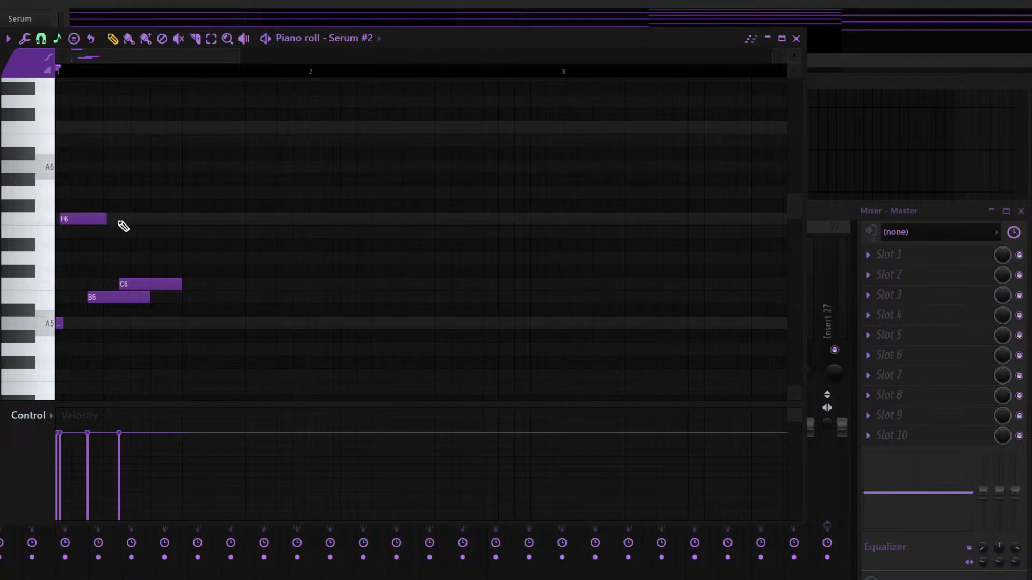
# Add E6 and D6 notes after the C6 in bar 1 and check the melody with playback
pyautogui.click(169, 322)
pyautogui.moveTo(169, 312)
pyautogui.mouseDown()
pyautogui.moveTo(179, 233)
pyautogui.moveTo(166, 223)
pyautogui.moveTo(198, 258)
pyautogui.mouseUp()
pyautogui.click(206, 258)
pyautogui.press('space')
pyautogui.press('space')
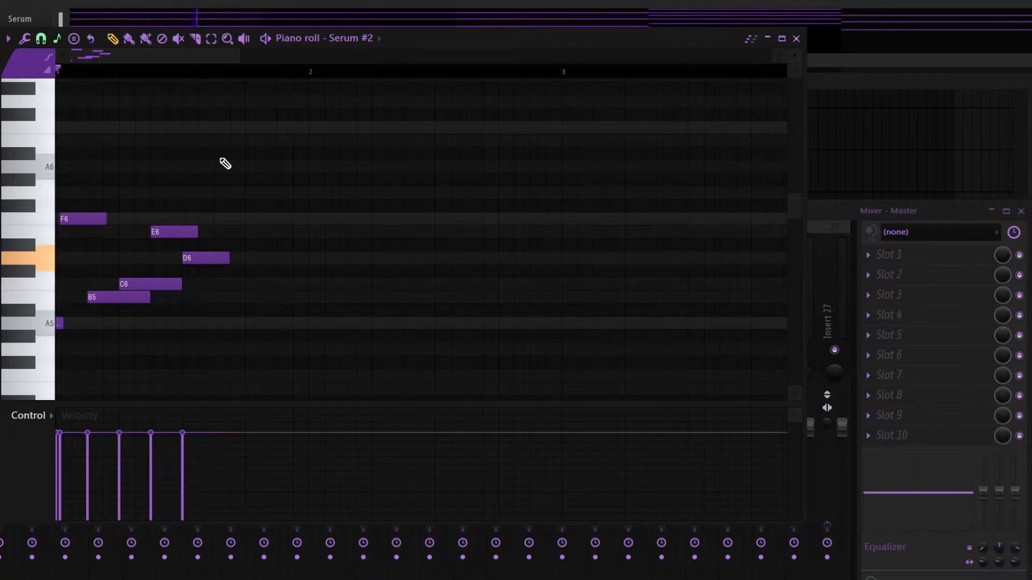
pyautogui.press('space')
# Finish the bar 1 phrase with B5, D6 and C6 notes and play it back
pyautogui.click(215, 285)
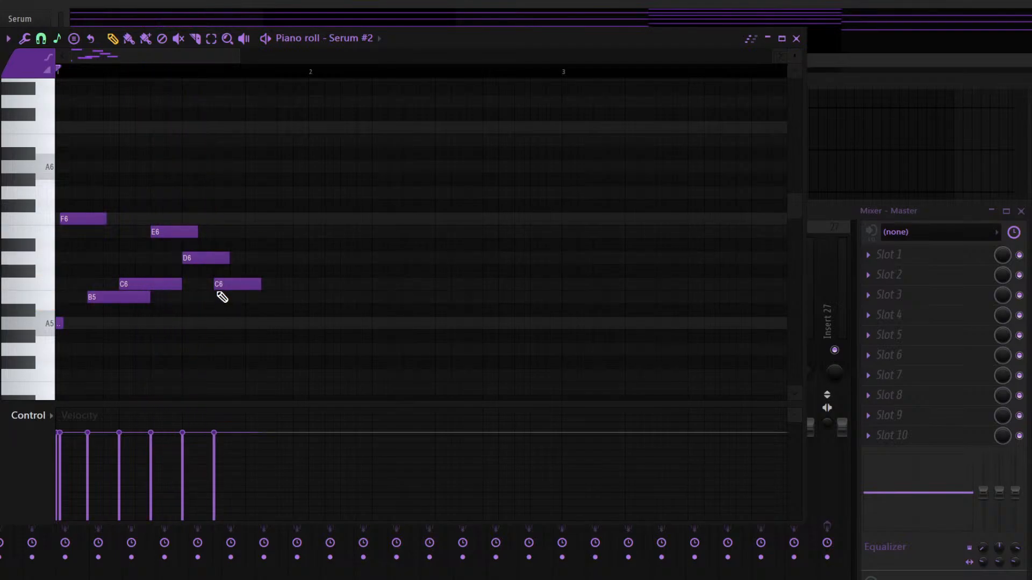
pyautogui.moveTo(218, 289); pyautogui.dragTo(218, 302)
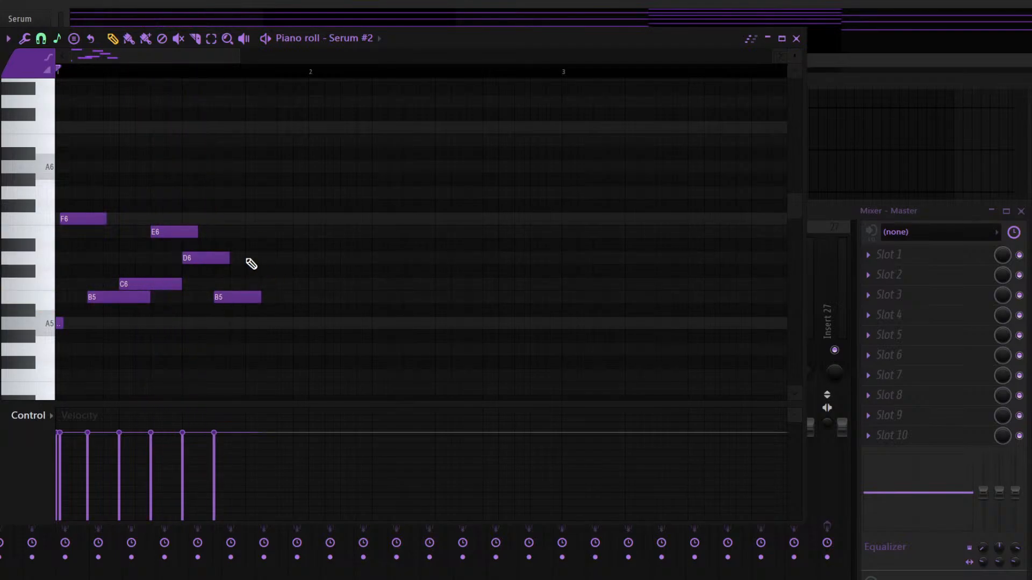
pyautogui.click(248, 259)
pyautogui.click(278, 285)
pyautogui.press('space')
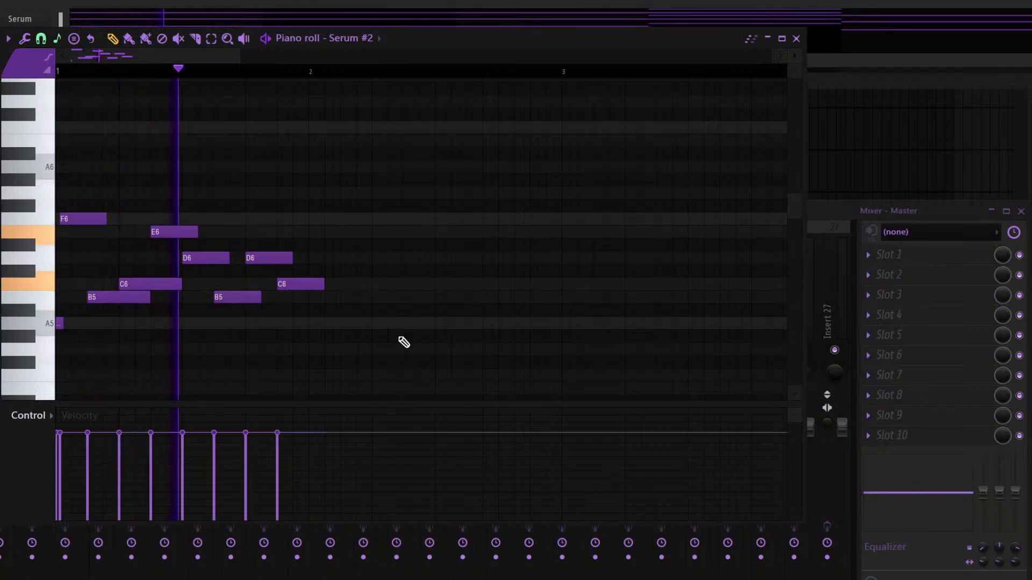
# Duplicate the lead phrase to start at bar 2, trim the first phrase's last C6 to the bar end, and play it
pyautogui.hotkey('ctrl', 'a')
pyautogui.hotkey('ctrl', 'b')
pyautogui.press('space')
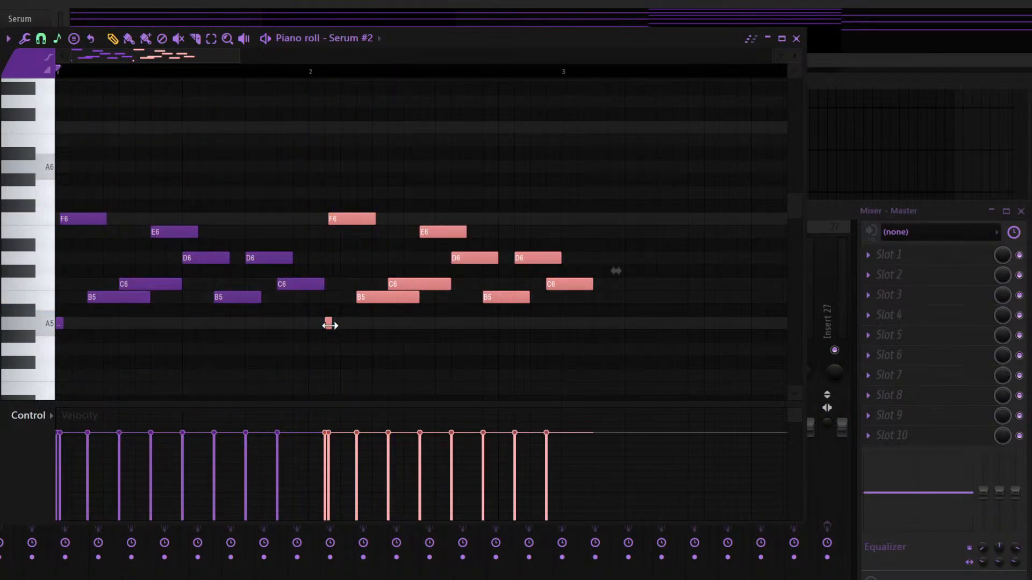
pyautogui.moveTo(330, 325); pyautogui.dragTo(311, 294)
pyautogui.click(334, 294)
pyautogui.press('space')
pyautogui.moveTo(302, 57); pyautogui.dragTo(323, 70)
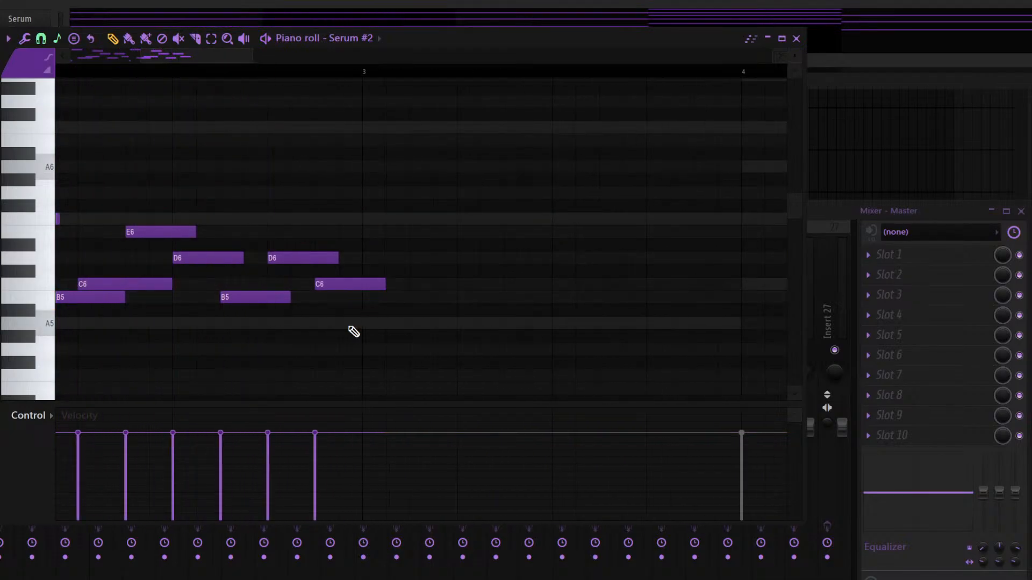
# Replace the second phrase's final C6 by extending the preceding D6 to bar 3, and duplicate the two-bar melody from bar 3
pyautogui.rightClick(352, 285)
pyautogui.moveTo(338, 257); pyautogui.dragTo(362, 257)
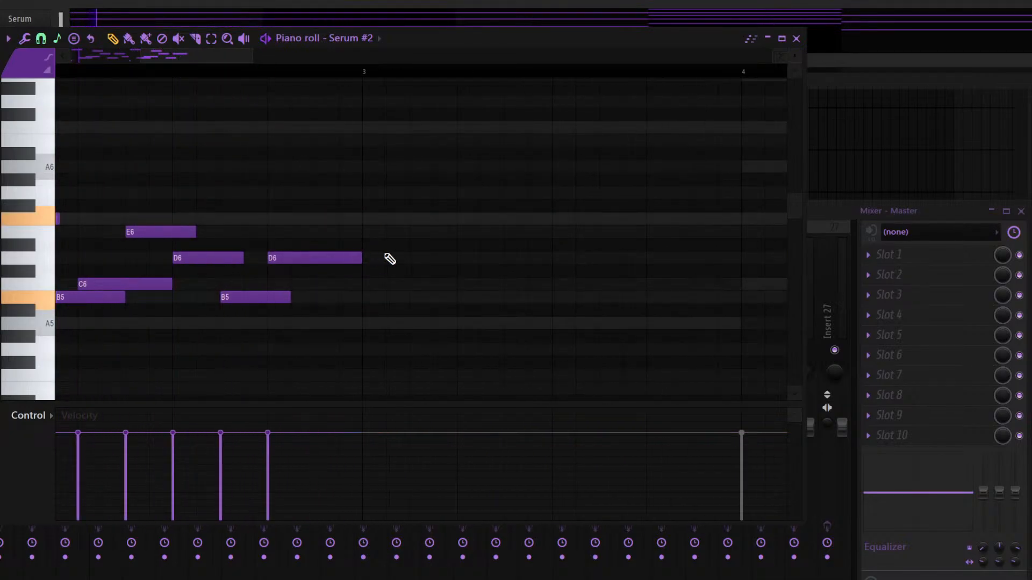
pyautogui.scroll(-5, 310, 70)
pyautogui.hotkey('ctrl', 'a')
pyautogui.hotkey('ctrl', 'b')
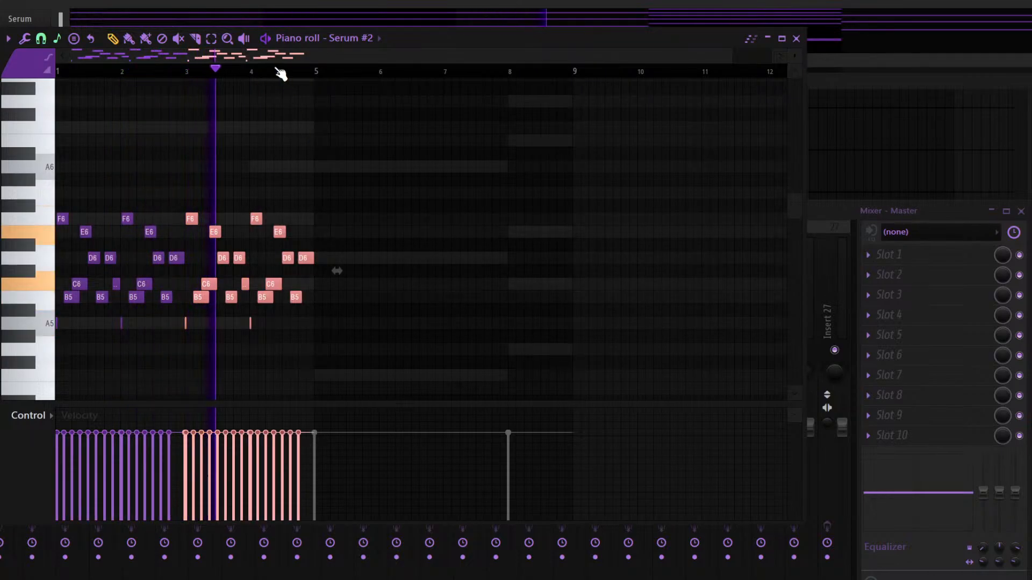
# Change the melody's final note in bar 2 to C6 and its final note in bar 4 to E6
pyautogui.scroll(4, 276, 70)
pyautogui.click(332, 255)
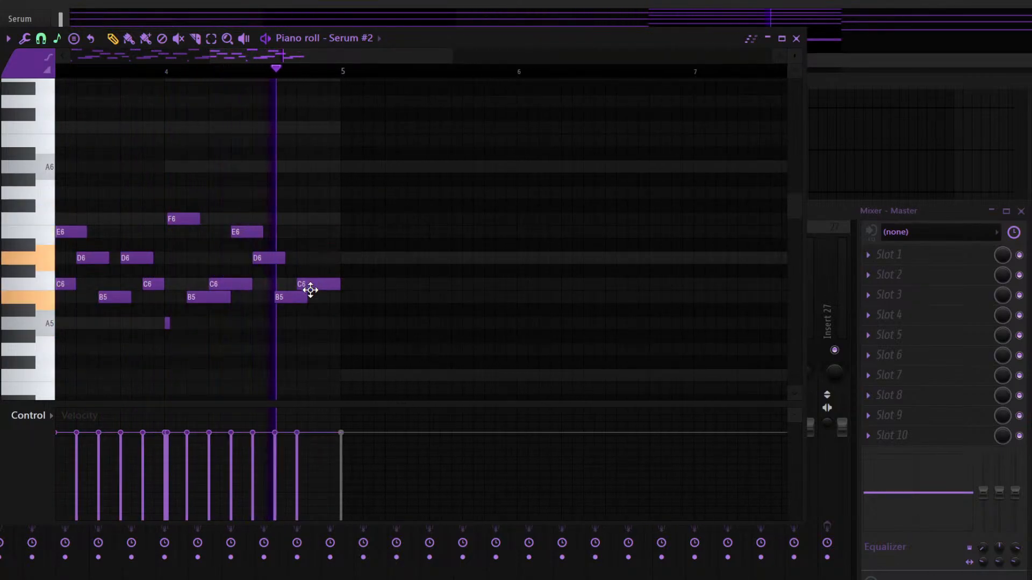
pyautogui.press('space')
pyautogui.scroll(-2, 343, 221)
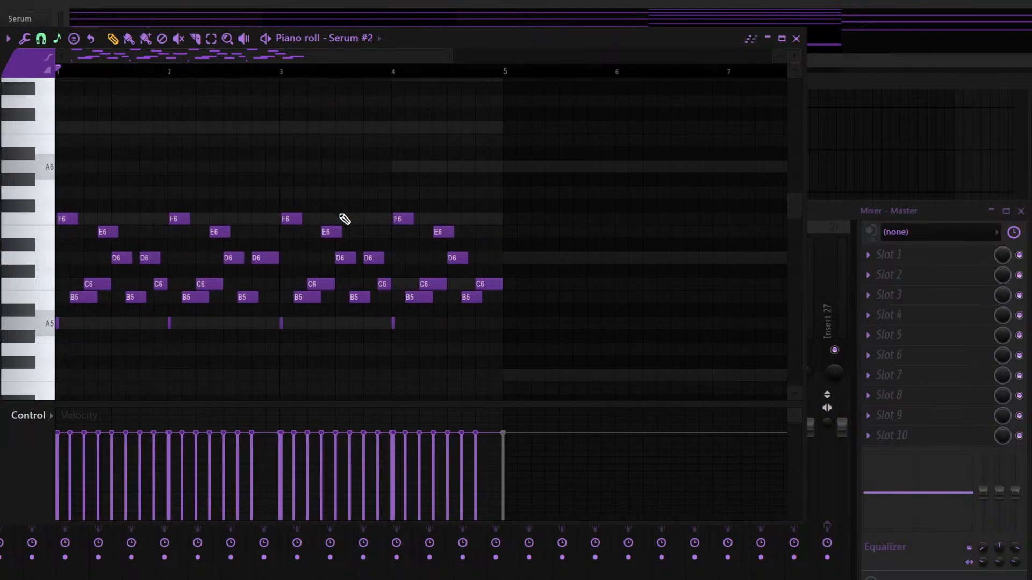
pyautogui.hotkey('ctrl', 'z')
pyautogui.moveTo(257, 263); pyautogui.dragTo(256, 281)
pyautogui.moveTo(482, 257); pyautogui.dragTo(478, 231)
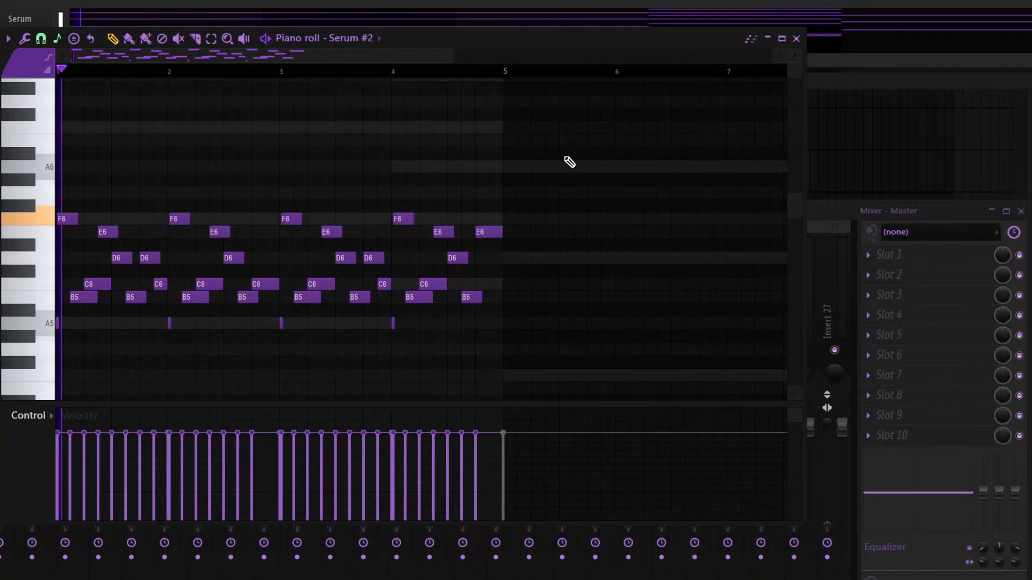
# Duplicate the four-bar lead melody from bar 5, transpose the copy down five scale steps to start on A5, and play it back
pyautogui.moveTo(569, 156); pyautogui.dragTo(42, 326)
pyautogui.hotkey('ctrl', 'b')
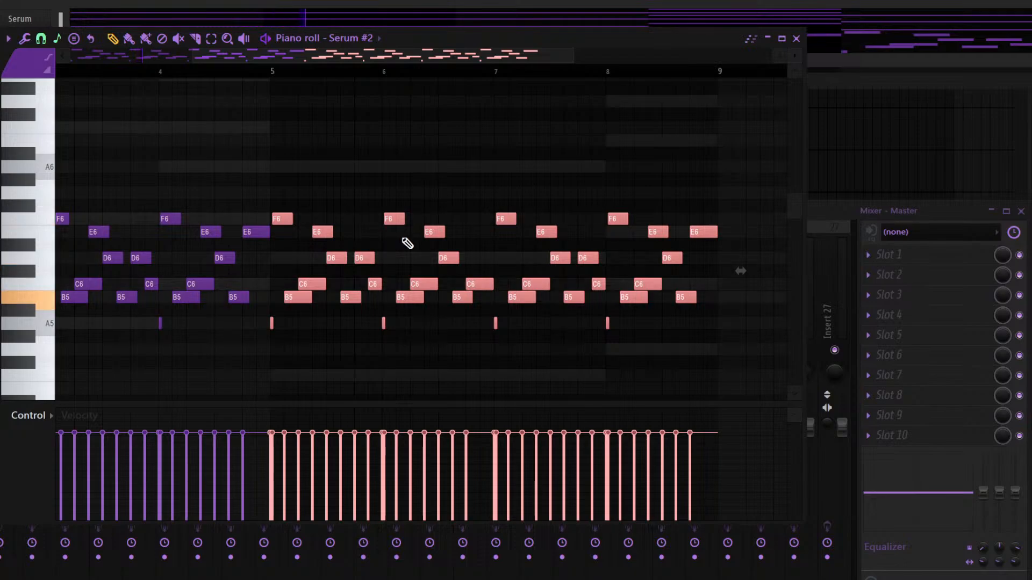
pyautogui.hotkey('shift', 'Down')
pyautogui.hotkey('shift', 'Down')
pyautogui.hotkey('shift', 'Down')
pyautogui.hotkey('shift', 'Down')
pyautogui.hotkey('shift', 'Down')
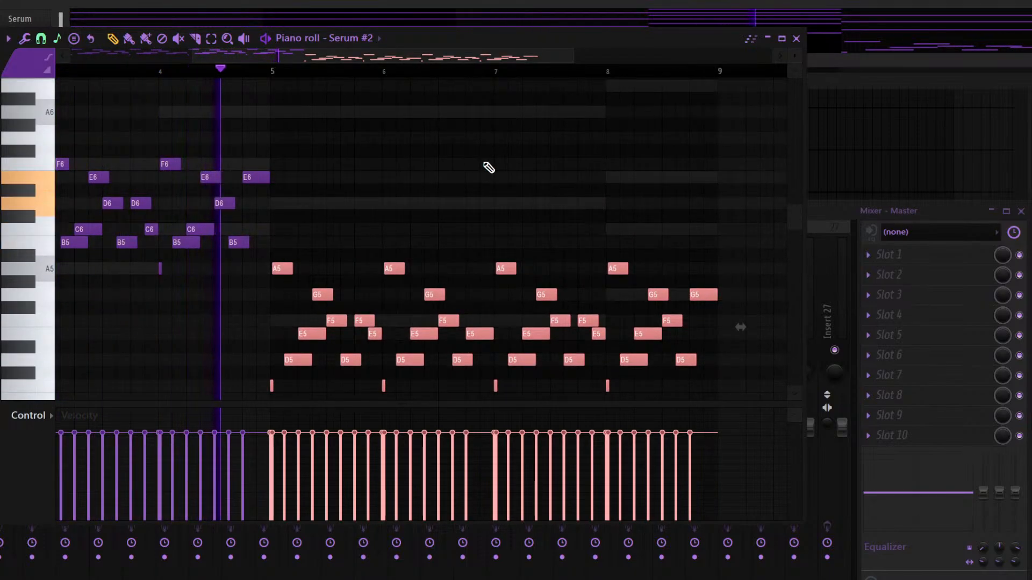
pyautogui.press('space')
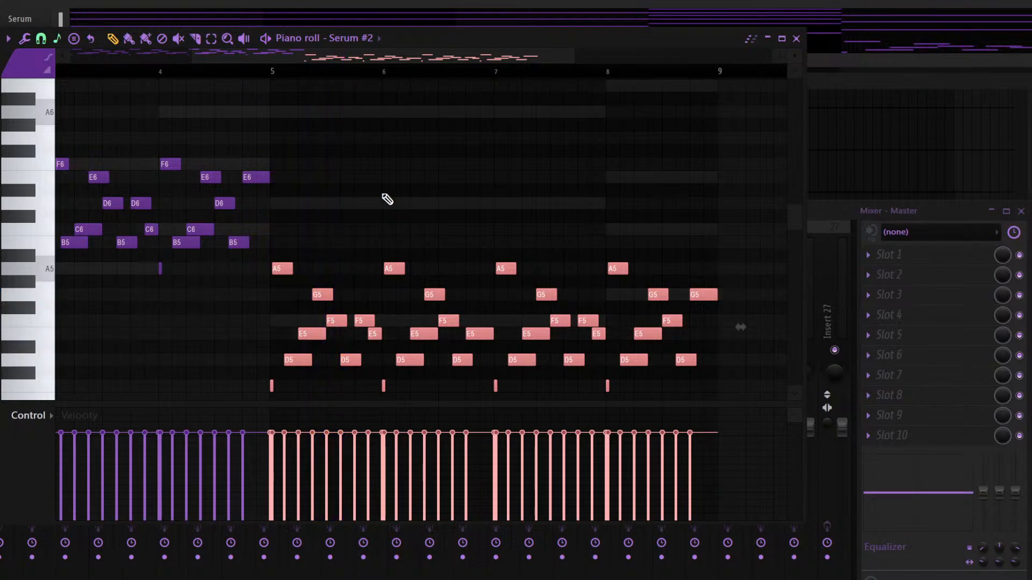
# Route the Serum #2 channel to mixer insert 2
pyautogui.press('F7')
pyautogui.click(12, 299)
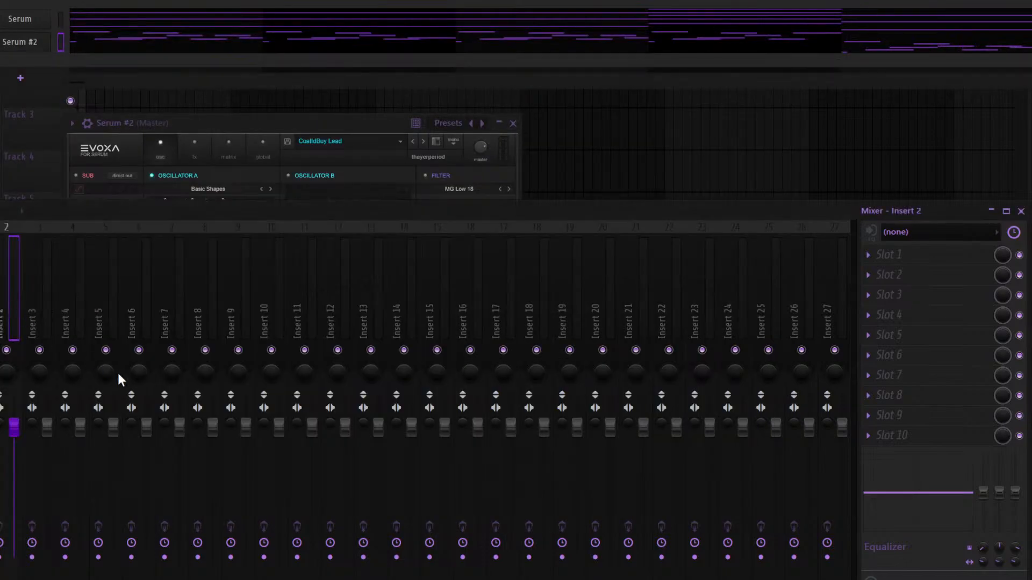
pyautogui.hotkey('ctrl', 'l')
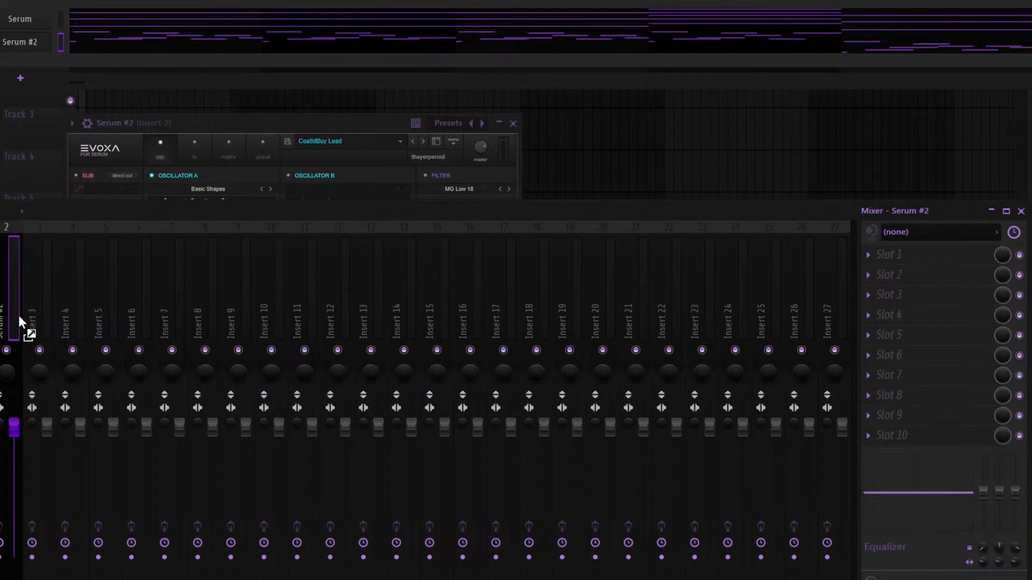
# Try the ValhallaVintageVerb, Pro-Q 3 and Portal effects chain on insert 2 during playback, reducing Portal's mix and the insert's volume
pyautogui.moveTo(19, 315); pyautogui.dragTo(11, 312)
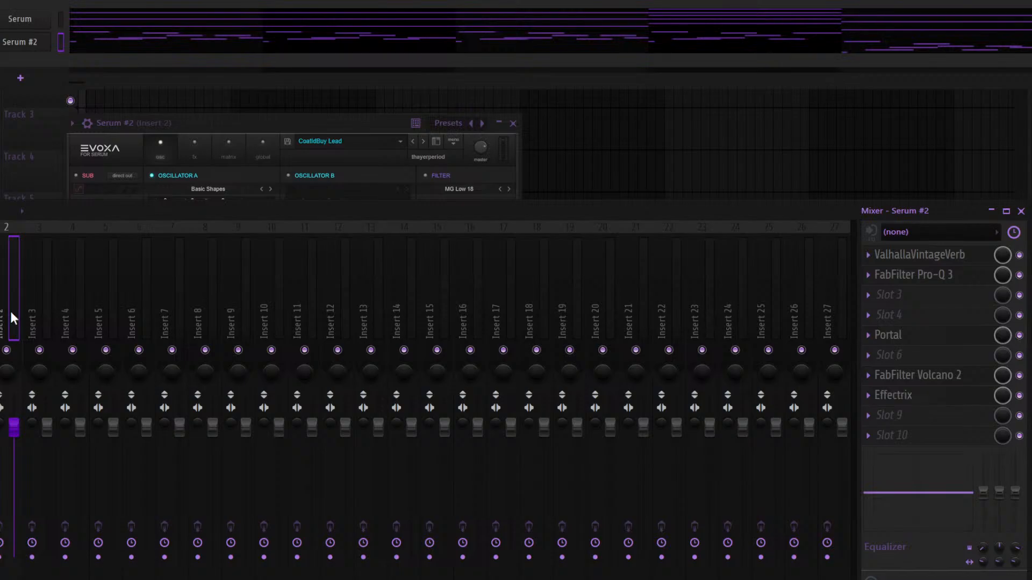
pyautogui.press('space')
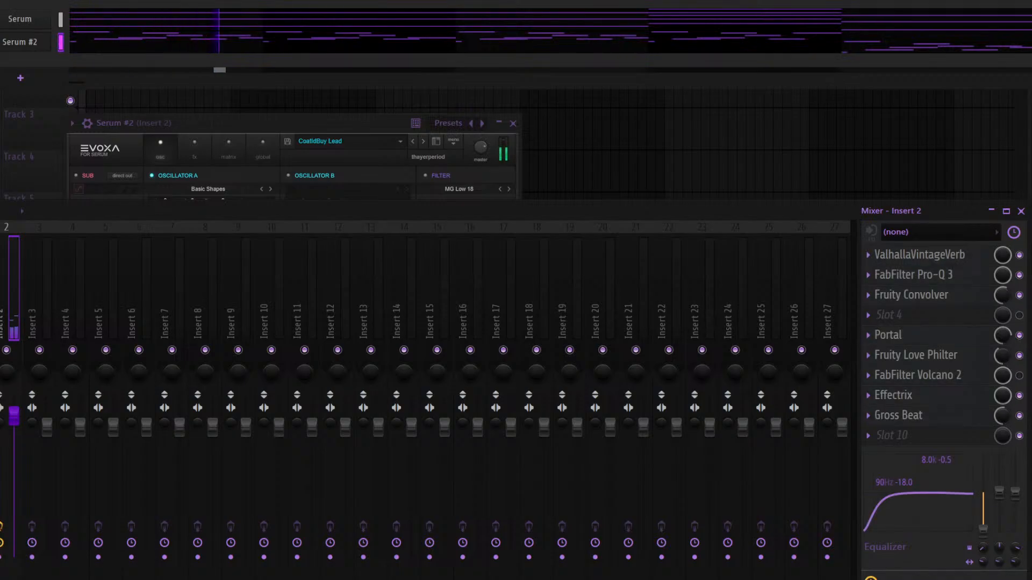
pyautogui.moveTo(15, 416); pyautogui.dragTo(14, 465)
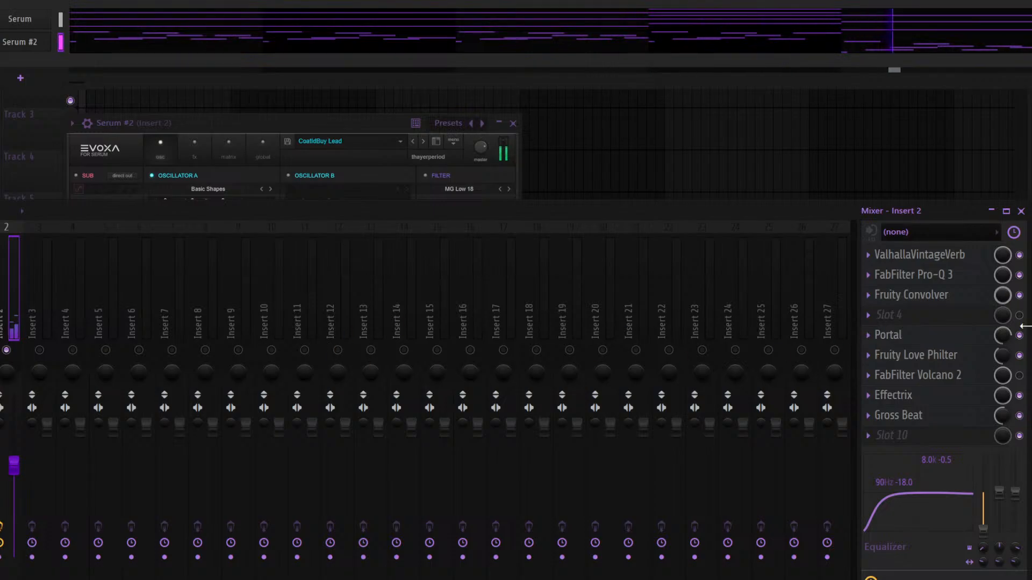
pyautogui.moveTo(1004, 335); pyautogui.dragTo(1004, 377)
pyautogui.click(932, 342)
pyautogui.click(932, 342)
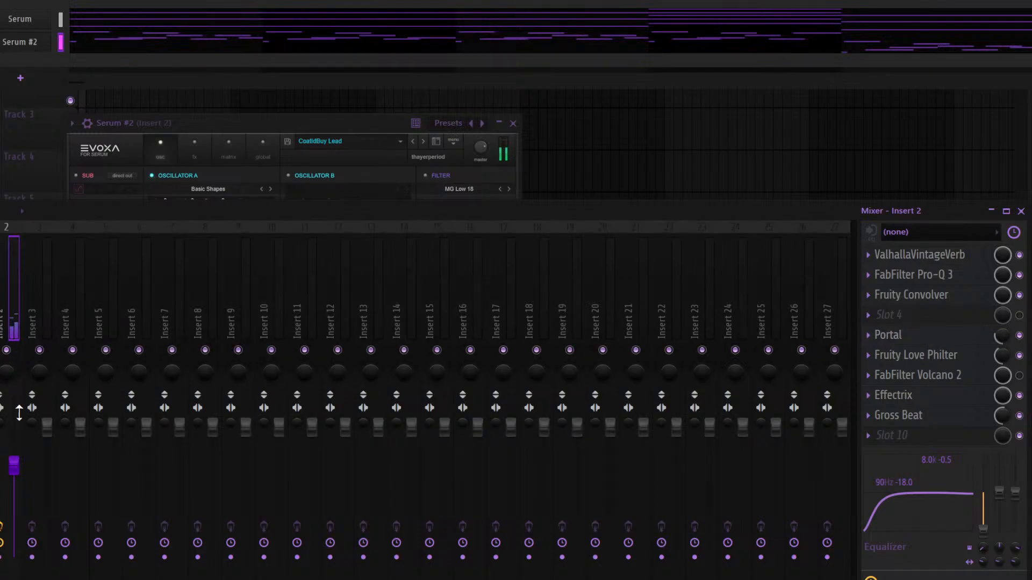
pyautogui.moveTo(15, 467); pyautogui.dragTo(15, 484)
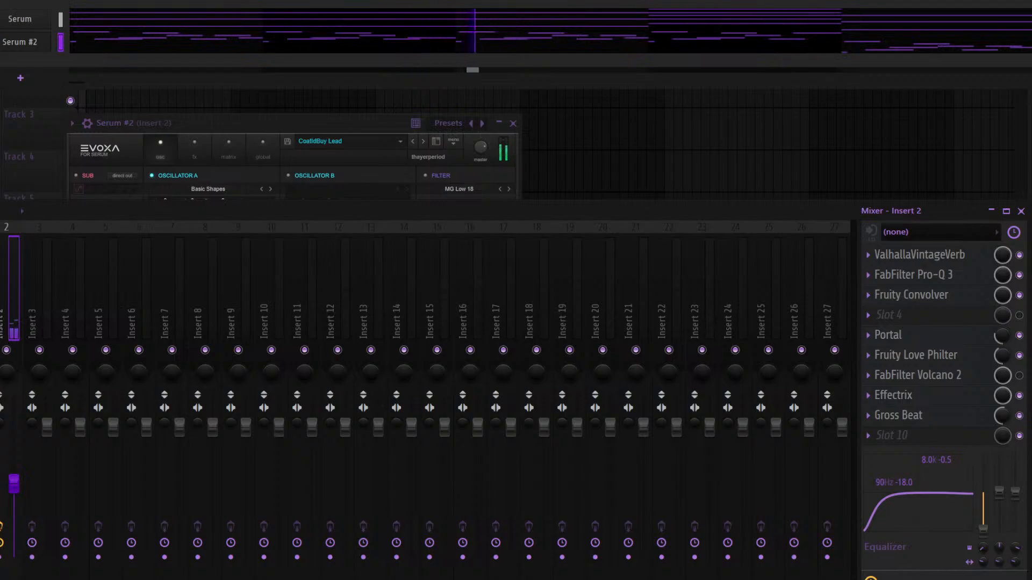
pyautogui.press('space')
# Load the October_StoopidXool_Arp preset for insert 2 and open its instrument channel while the pattern plays
pyautogui.moveTo(9, 309); pyautogui.dragTo(9, 309)
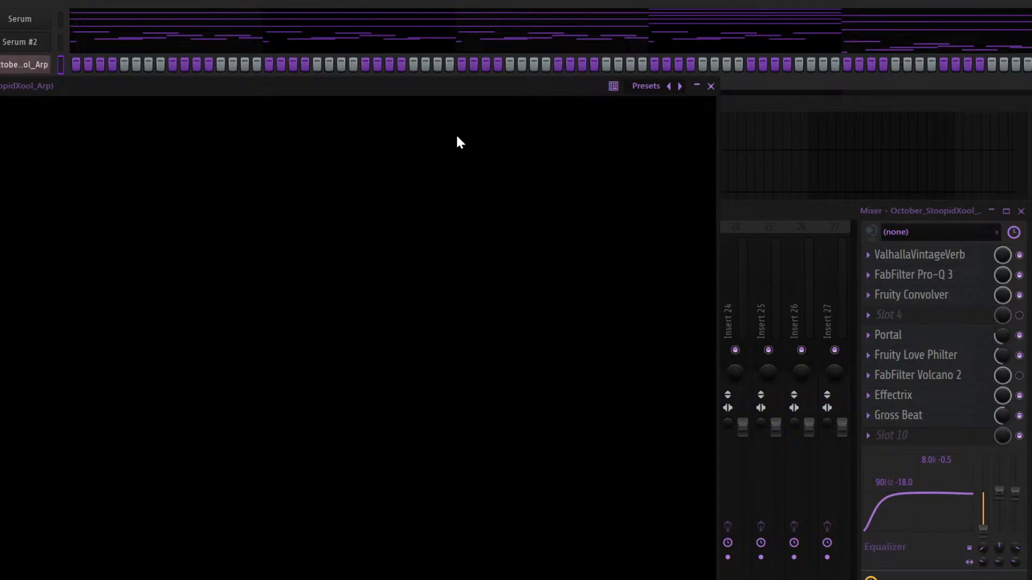
pyautogui.click(712, 88)
pyautogui.press('space')
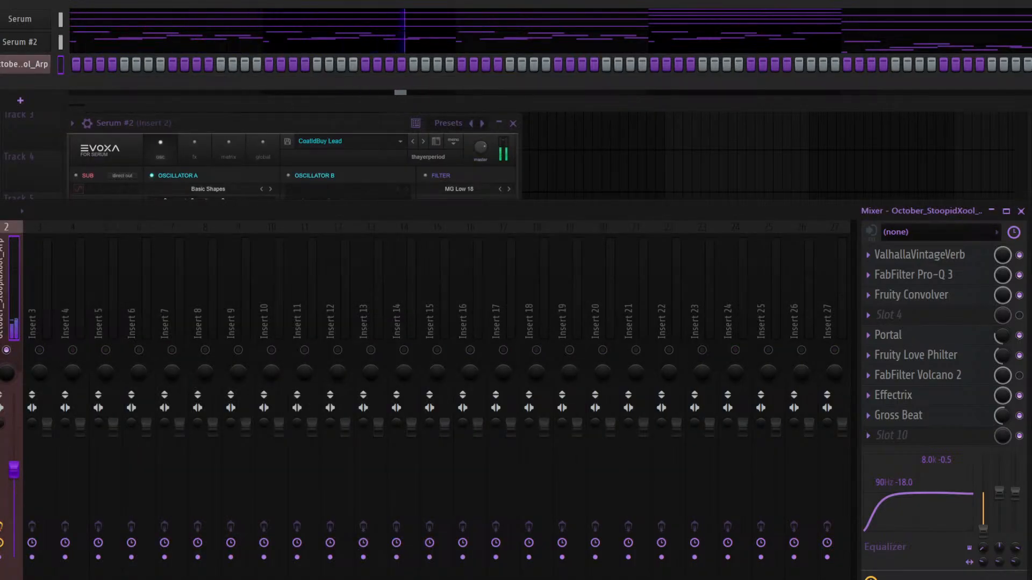
pyautogui.click(32, 66)
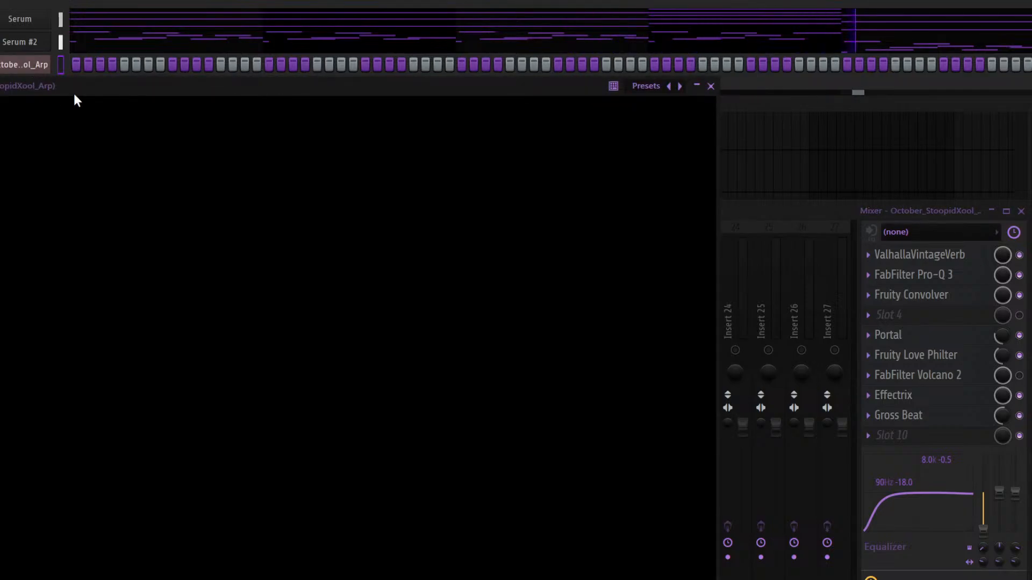
pyautogui.moveTo(74, 94); pyautogui.dragTo(325, 85)
# Move the lead melody from Serum #2 to the October_StoopidXool_Arp channel and listen to it
pyautogui.click(34, 49)
pyautogui.hotkey('ctrl', 'x')
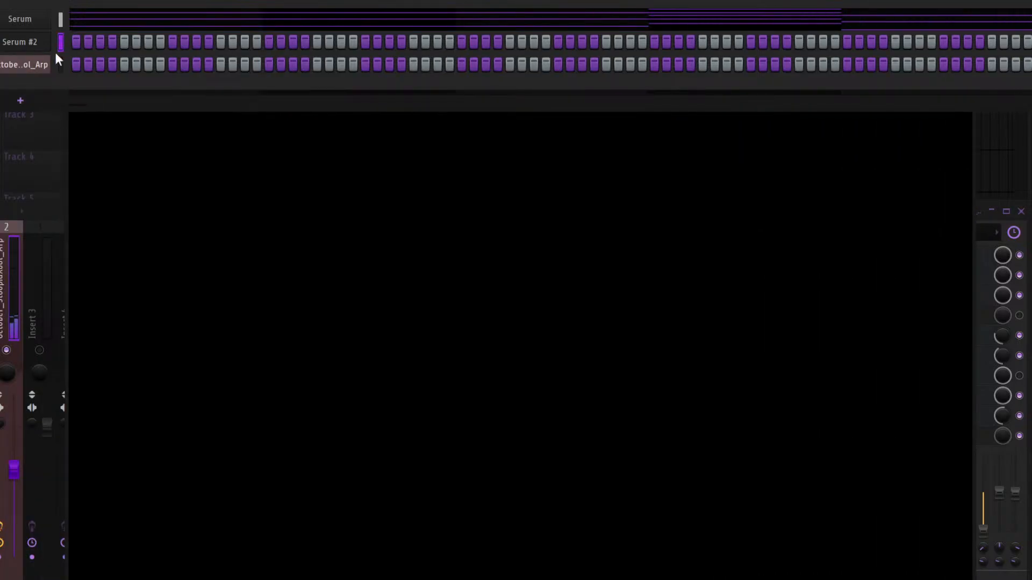
pyautogui.click(17, 66)
pyautogui.hotkey('ctrl', 'v')
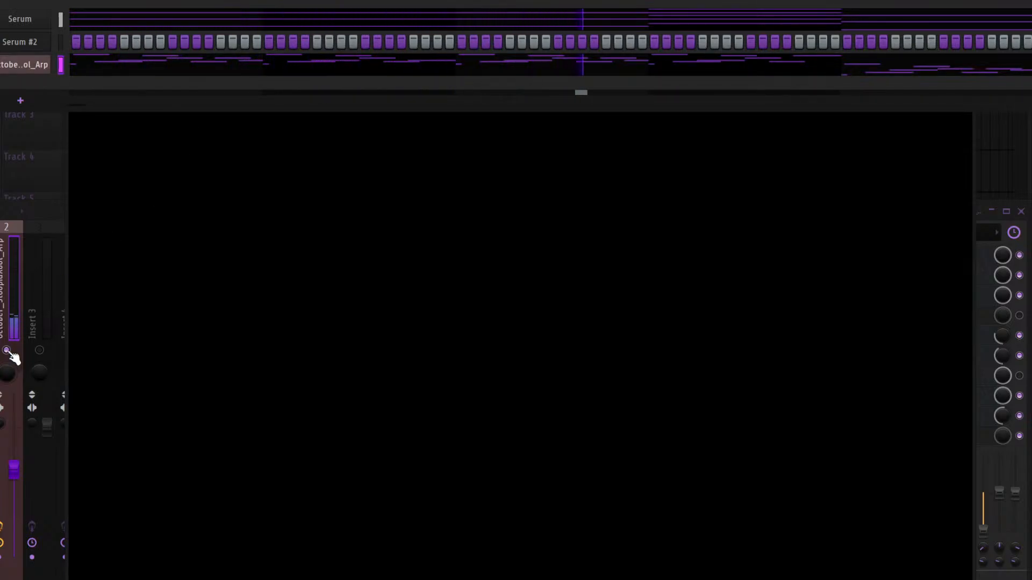
pyautogui.press('space')
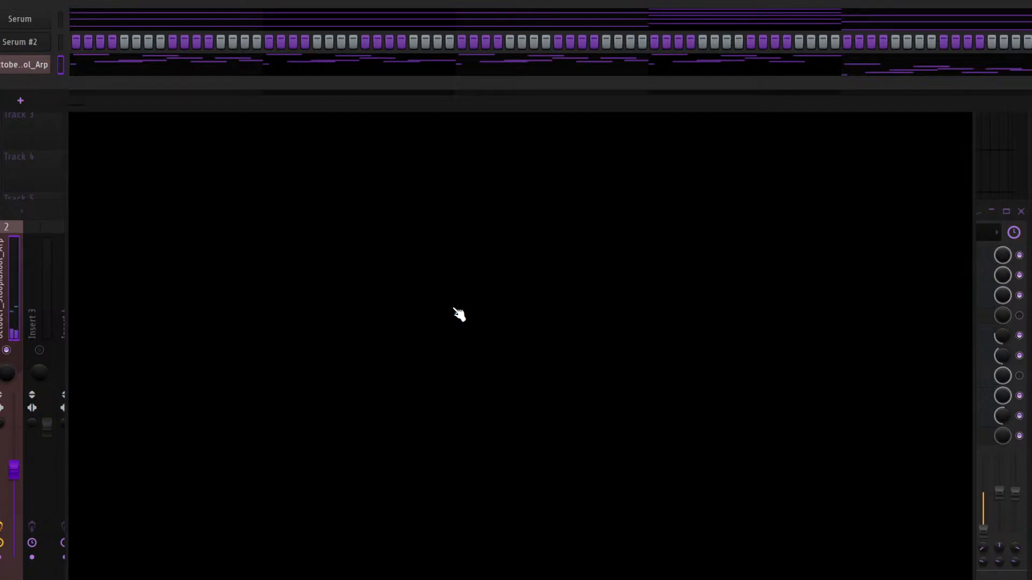
# Remove the October_StoopidXool_Arp channel, paste the lead melody back into Serum #2, and play it
pyautogui.click(34, 47)
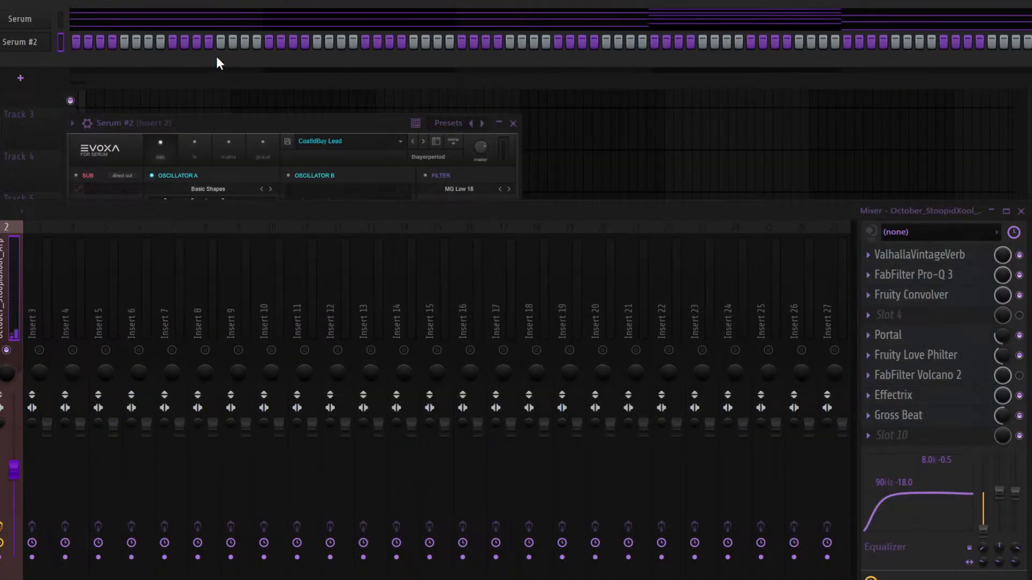
pyautogui.hotkey('ctrl', 'v')
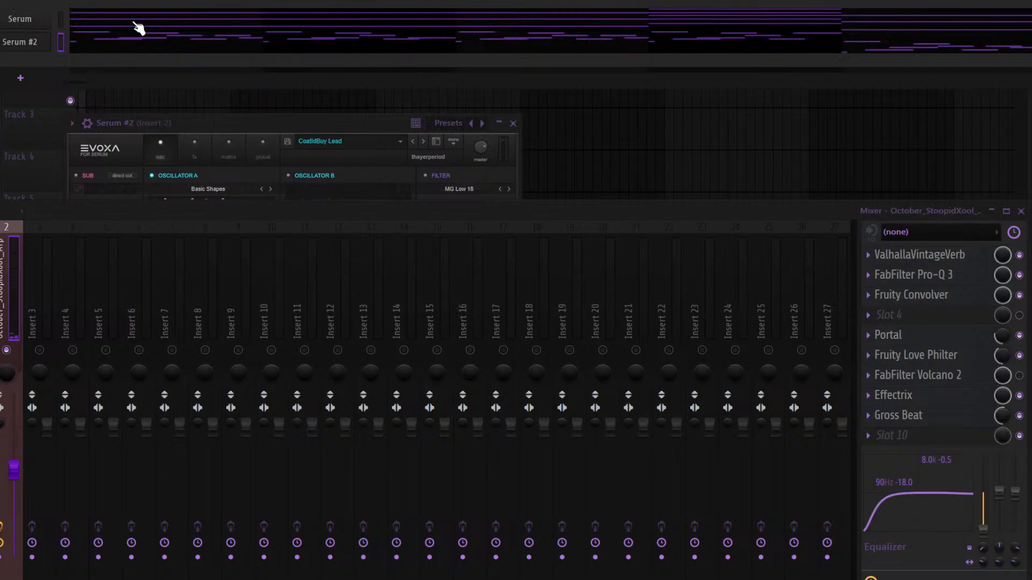
pyautogui.press('space')
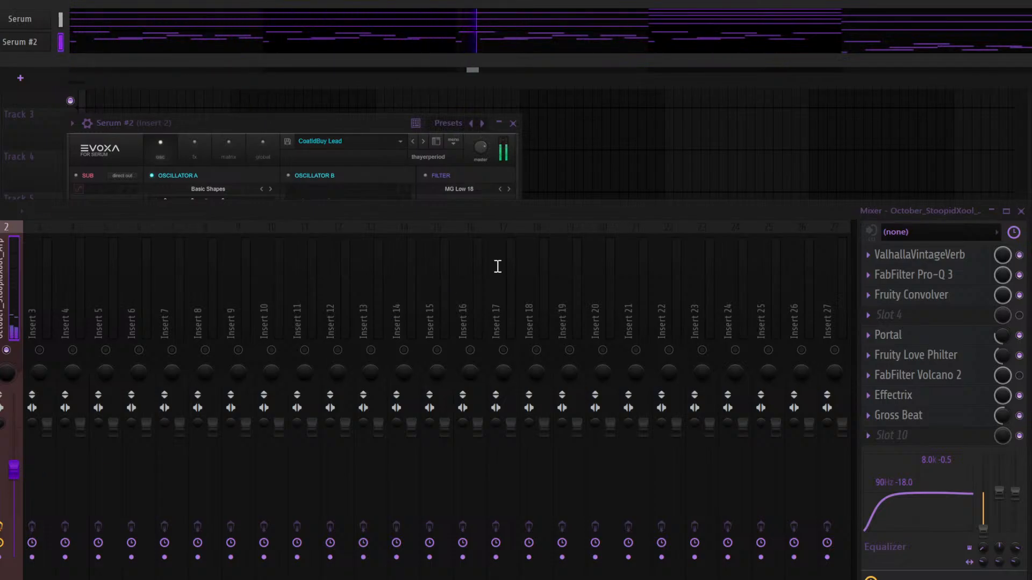
pyautogui.press('space')
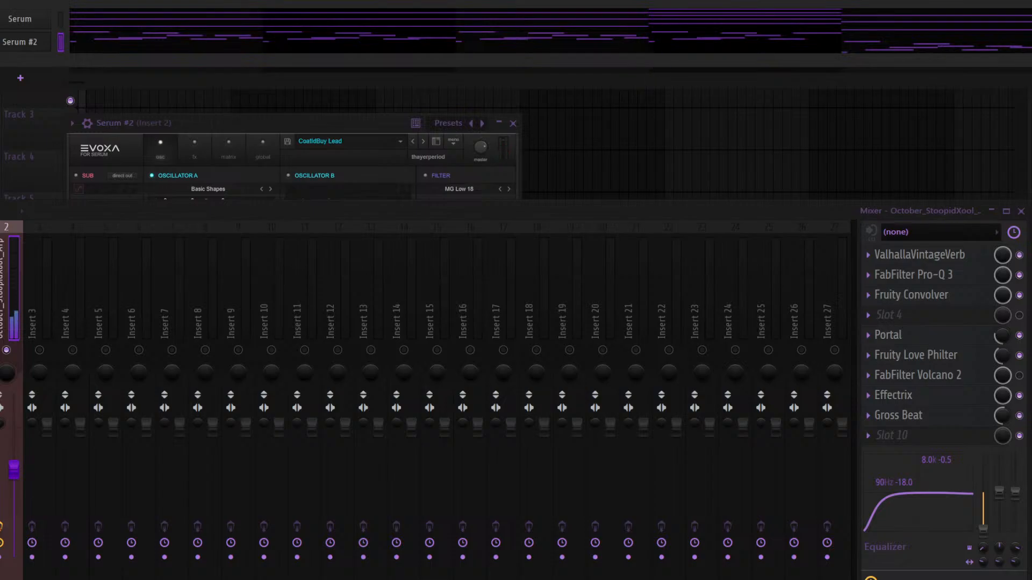
# Try the effects chain with Effectrix, Gross Beat, Fruity Convolver and ValhallaVintageVerb on insert 2 and play it back
pyautogui.click(10, 324)
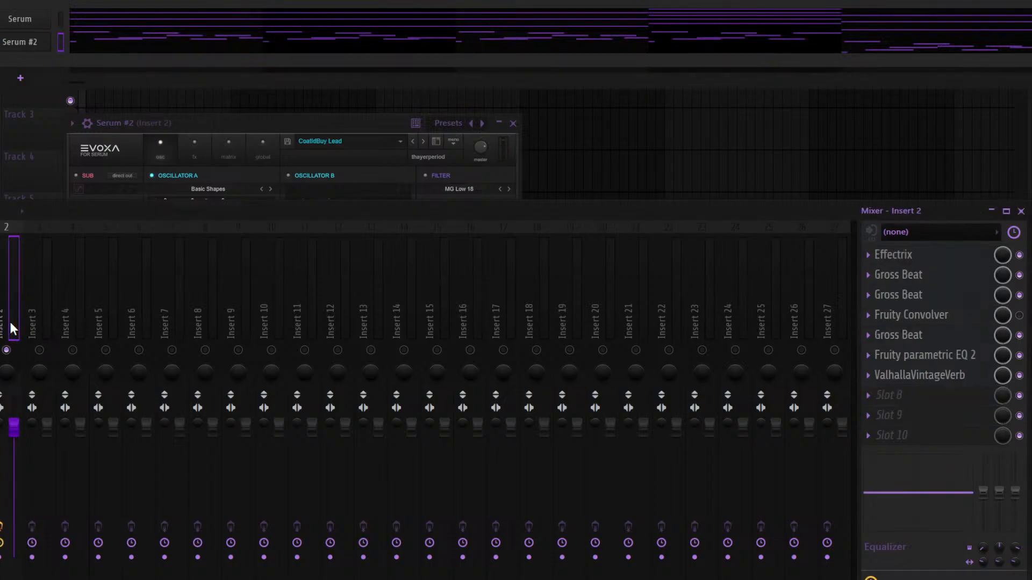
pyautogui.press('space')
pyautogui.press('space')
# Audition the Gross Beat chains ending in Endless Smile on insert 2, lowering the insert's volume during playback
pyautogui.moveTo(1, 430); pyautogui.dragTo(11, 327)
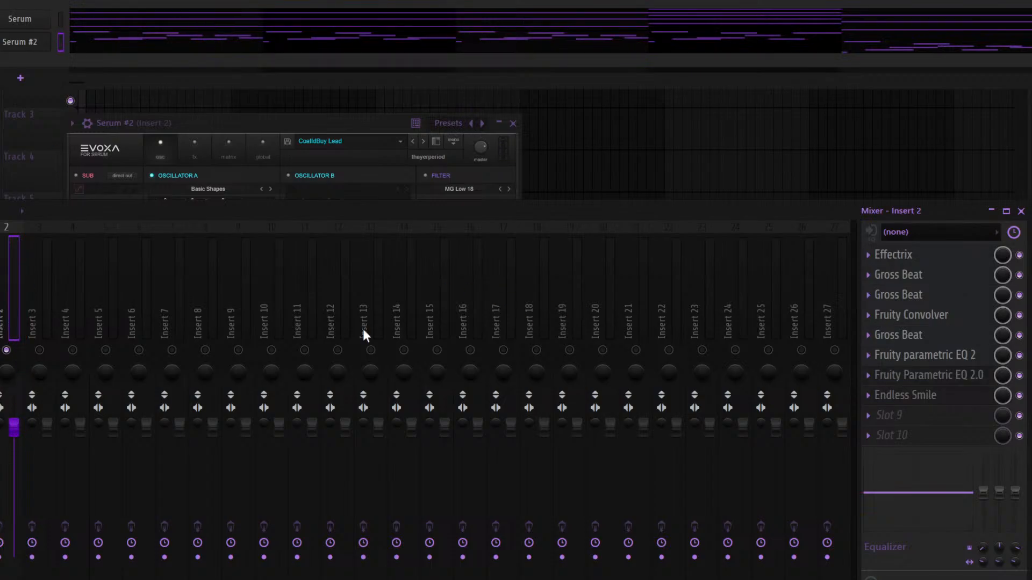
pyautogui.press('space')
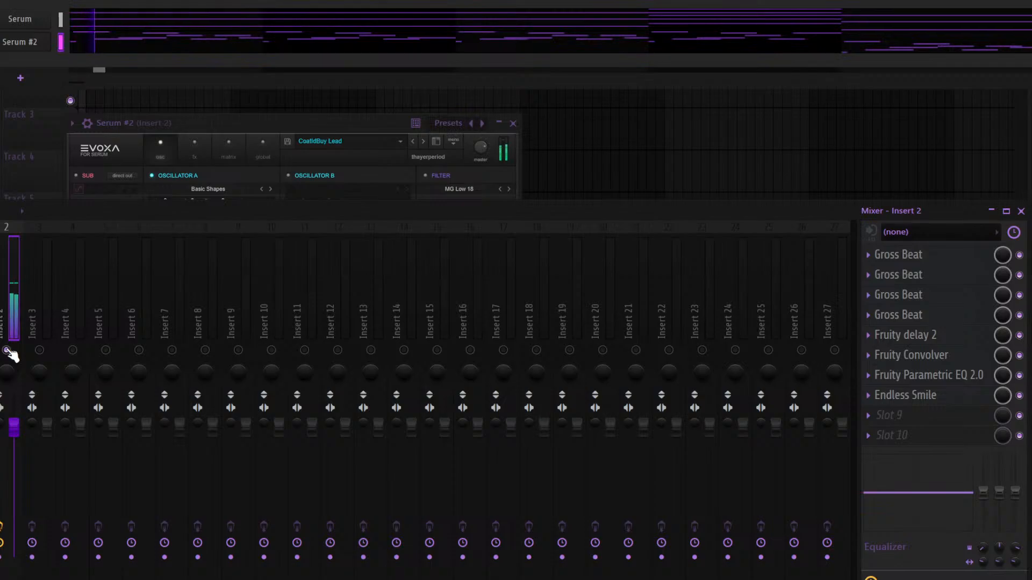
pyautogui.moveTo(14, 427); pyautogui.dragTo(14, 462)
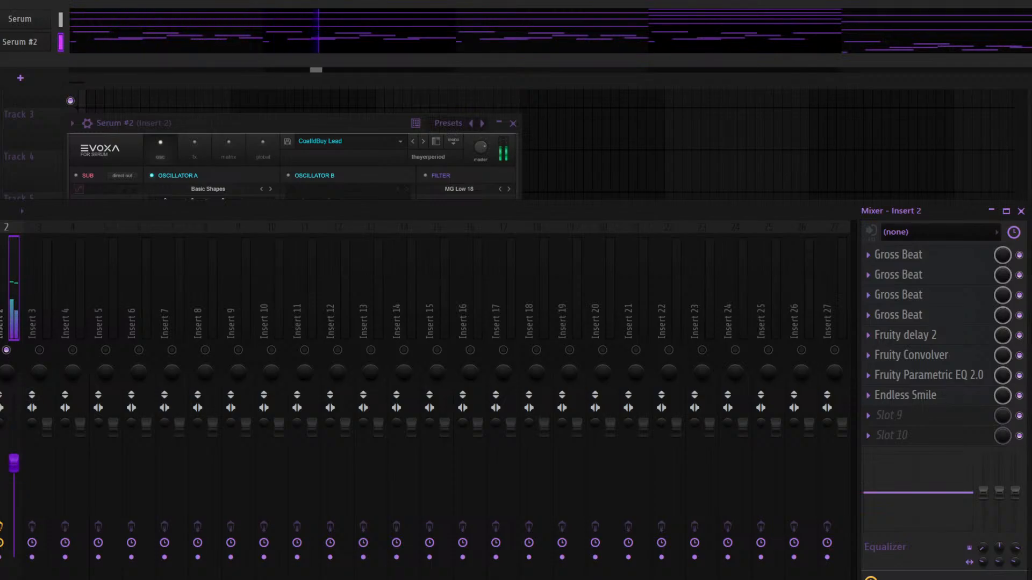
pyautogui.press('space')
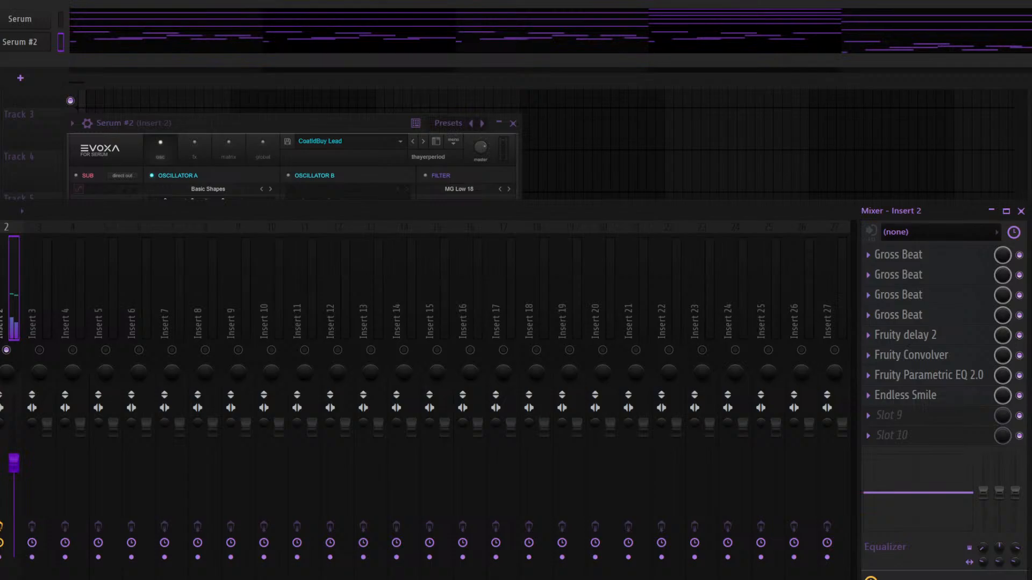
# Audition the ZENOLOGY preset on insert 2 at a slightly lower volume, view its Hardcore effect, and try the Morphine preset
pyautogui.moveTo(15, 313); pyautogui.dragTo(12, 310)
pyautogui.press('space')
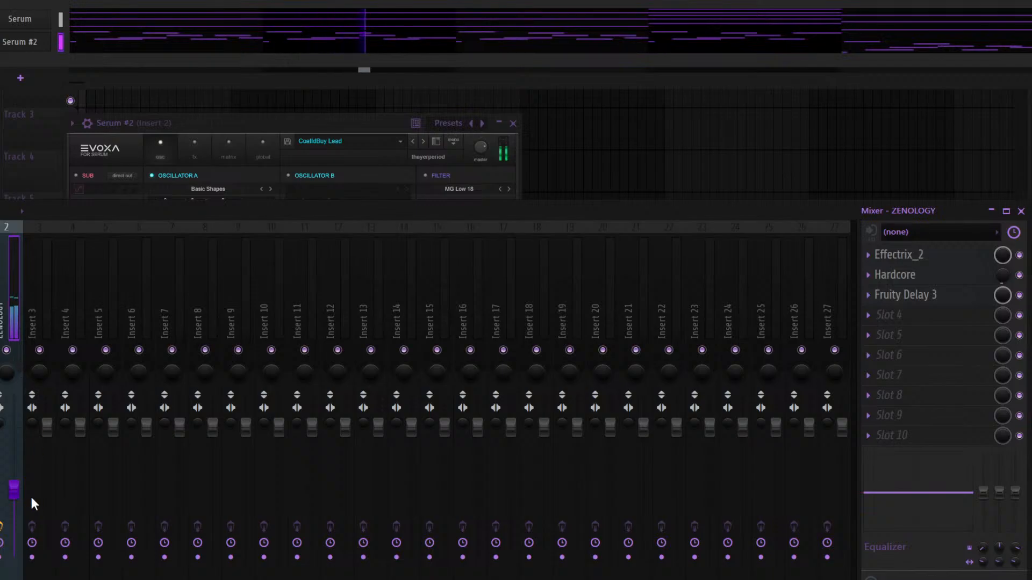
pyautogui.moveTo(16, 491); pyautogui.dragTo(16, 496)
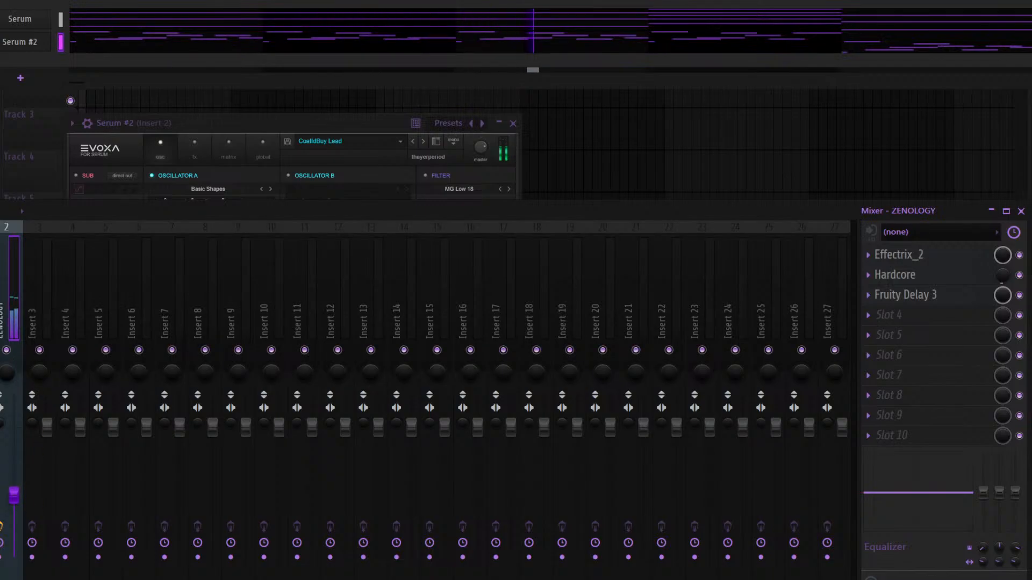
pyautogui.click(947, 279)
pyautogui.click(946, 279)
pyautogui.moveTo(0, 291); pyautogui.dragTo(8, 286)
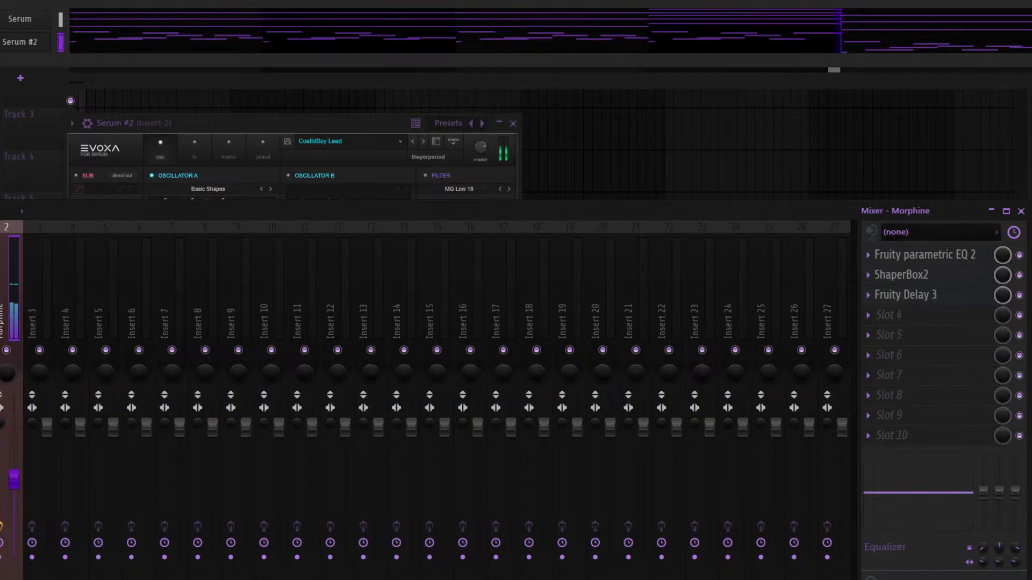
# Load the ZENOLOGY effects preset on insert 2 again and switch Serum #2 to the Constant Glider preset
pyautogui.moveTo(0, 293)
pyautogui.mouseDown()
pyautogui.moveTo(12, 291)
pyautogui.moveTo(0, 289)
pyautogui.moveTo(5, 302)
pyautogui.mouseUp()
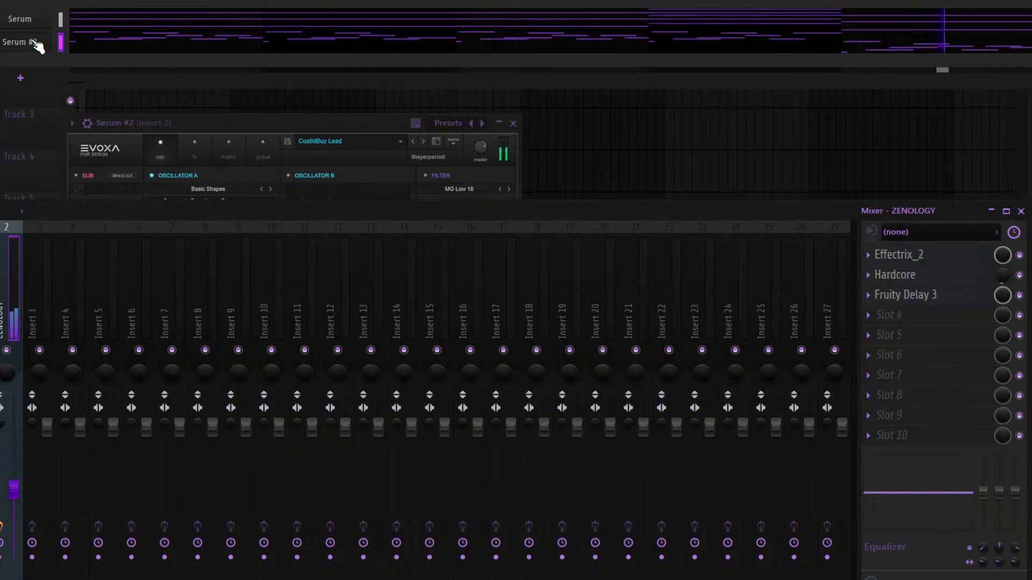
pyautogui.click(423, 141)
pyautogui.moveTo(337, 131); pyautogui.dragTo(352, 90)
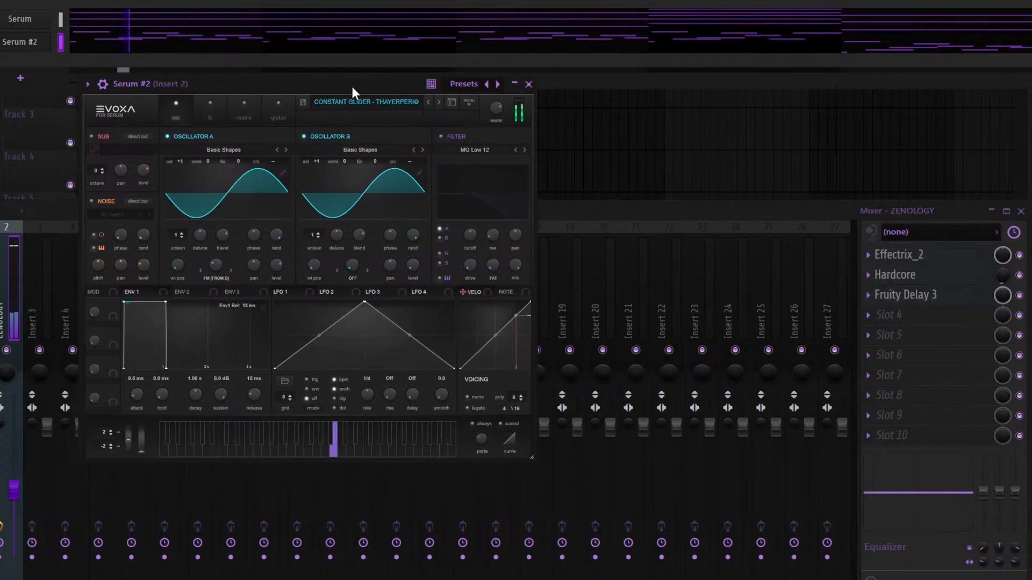
# Check insert 2 in solo and lower its volume slightly
pyautogui.click(14, 360)
pyautogui.rightClick(7, 351)
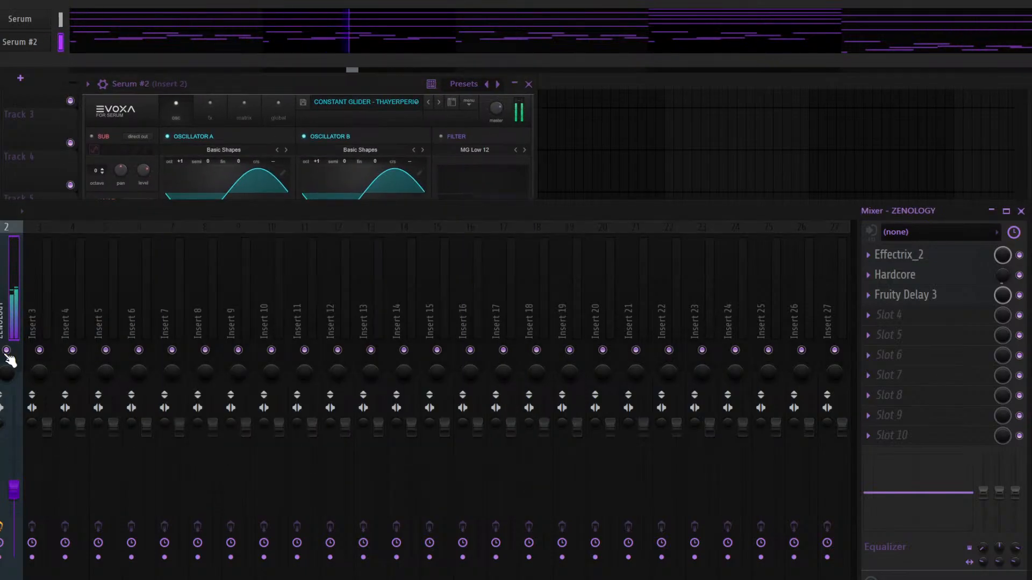
pyautogui.moveTo(14, 489); pyautogui.dragTo(14, 495)
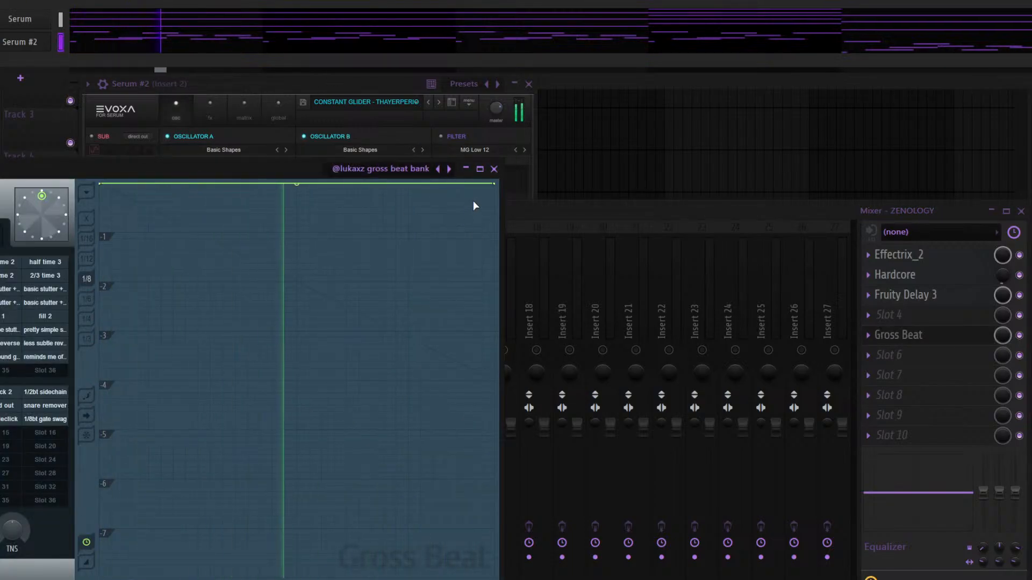
# Ramp the Gross Beat time envelope on insert 2 down to about -2, end the solo and raise the insert's volume slightly
pyautogui.moveTo(494, 184); pyautogui.dragTo(65, 283)
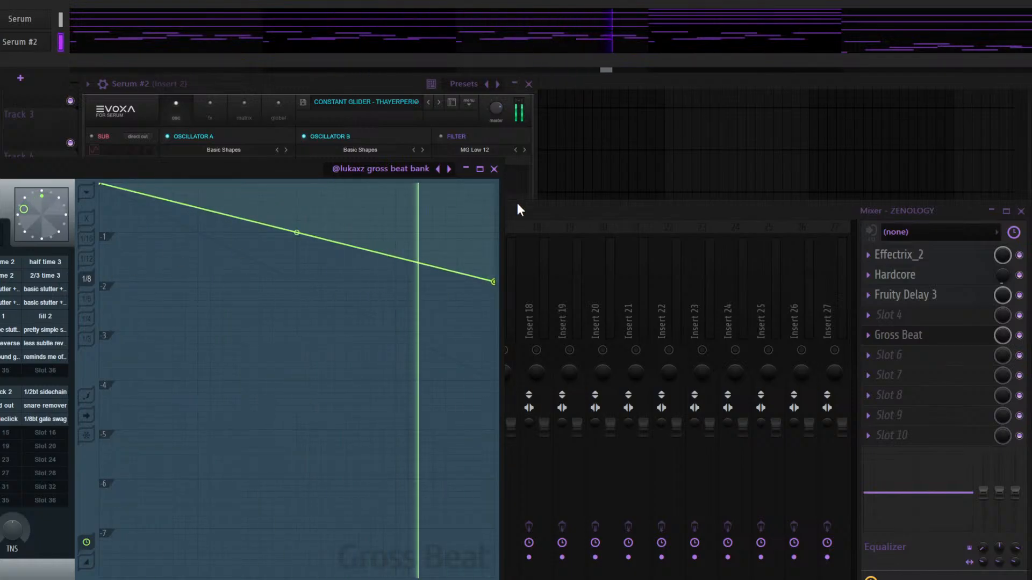
pyautogui.click(518, 209)
pyautogui.rightClick(7, 350)
pyautogui.moveTo(14, 495)
pyautogui.mouseDown()
pyautogui.moveTo(14, 505)
pyautogui.moveTo(14, 492)
pyautogui.mouseUp()
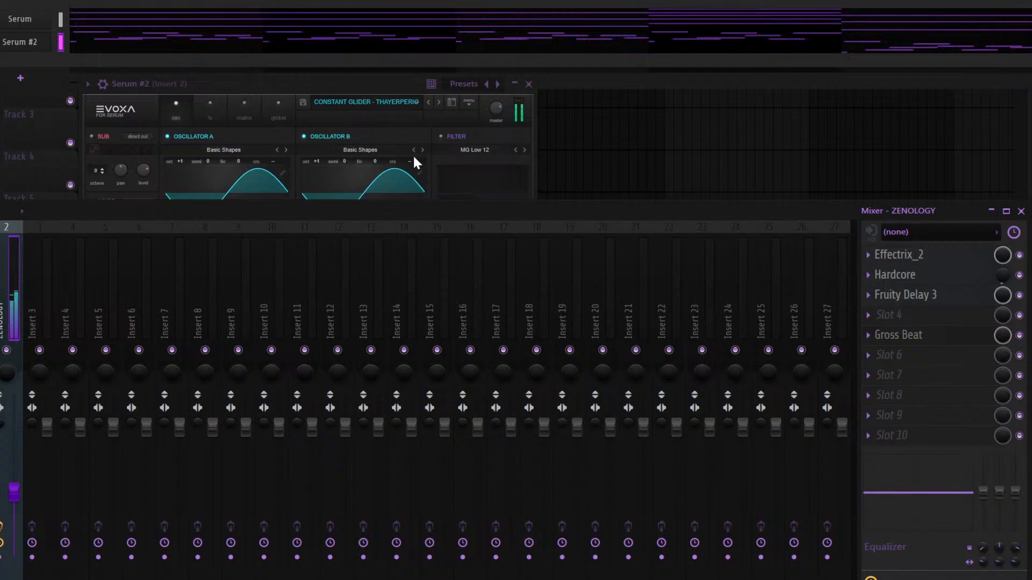
# Add Fruity Convolver to insert 2 with the Blur White preset and close the plugin windows
pyautogui.click(1020, 211)
pyautogui.press('F9')
pyautogui.click(528, 2)
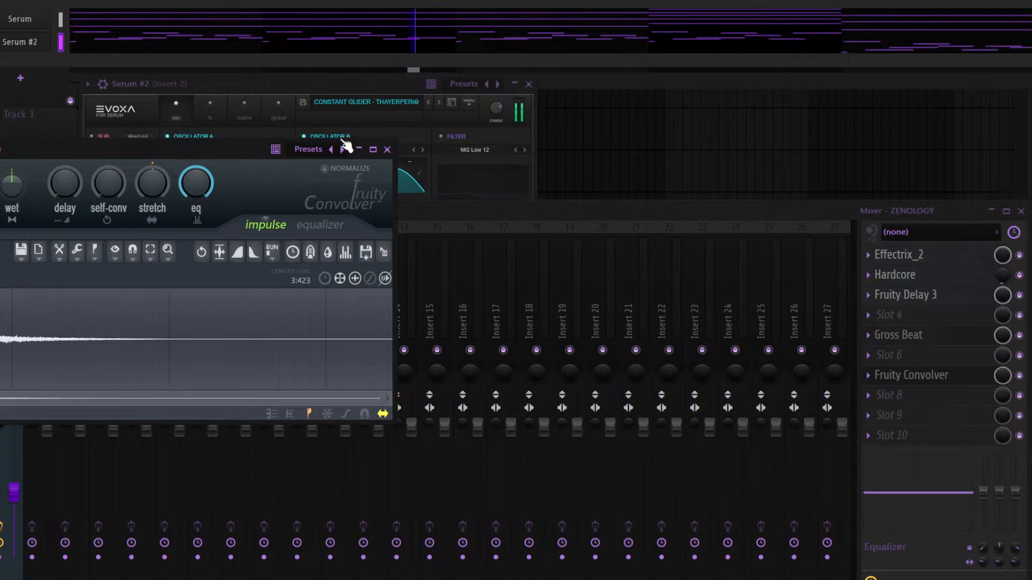
pyautogui.press('space')
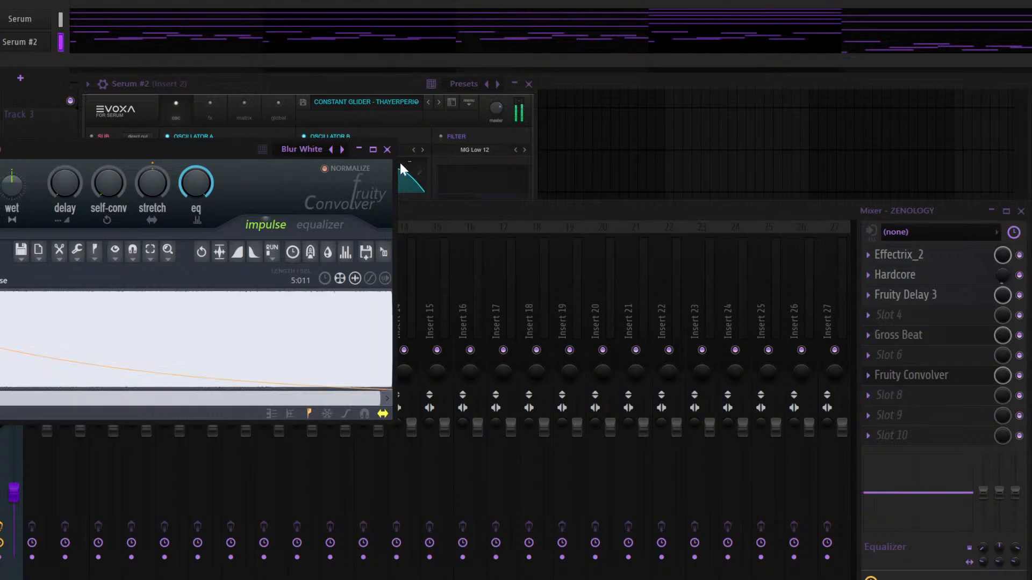
pyautogui.click(386, 149)
pyautogui.click(528, 83)
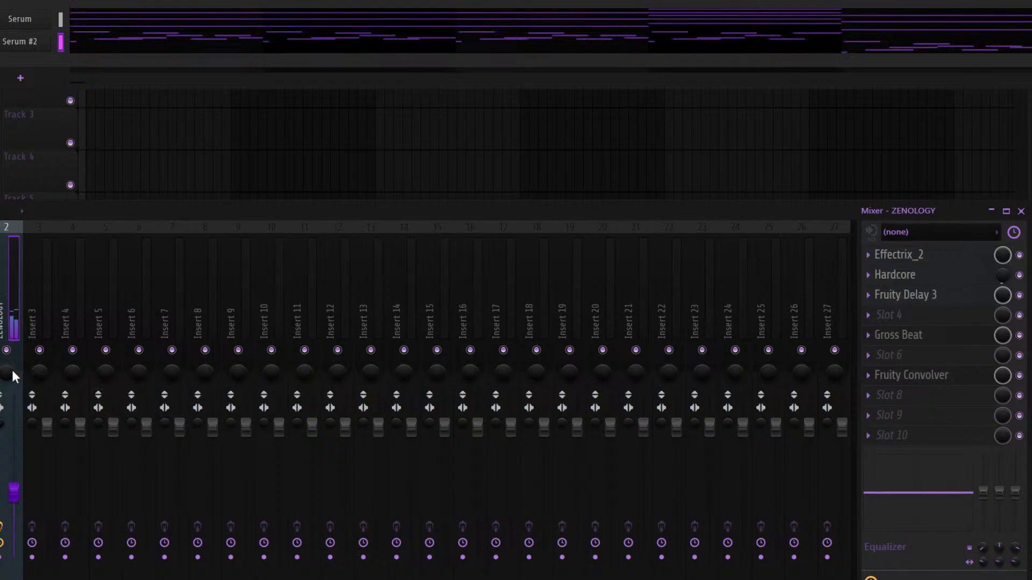
# Transpose all Serum #2 melody notes up one octave and rebalance insert 2's volume during playback
pyautogui.press('space')
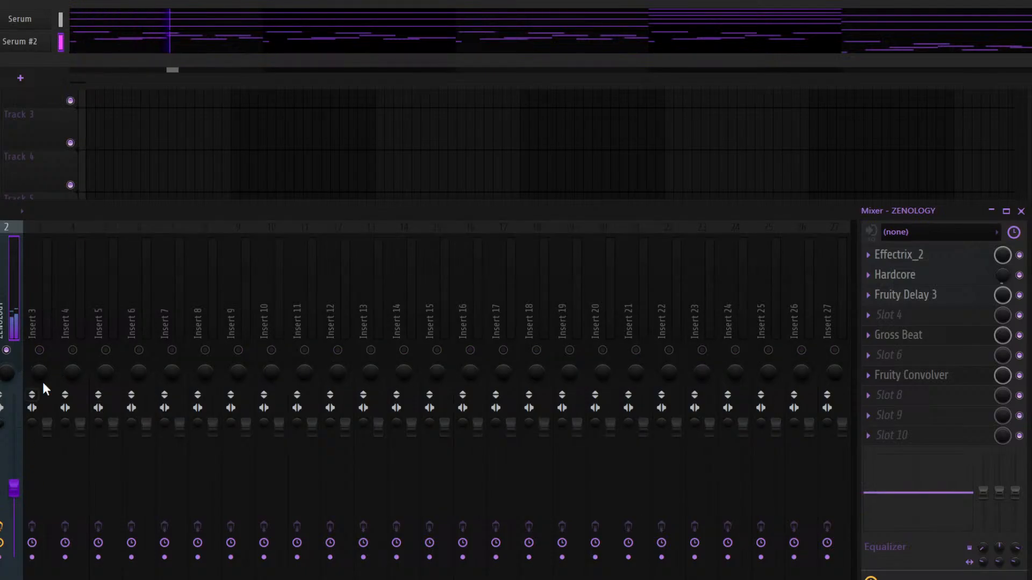
pyautogui.click(70, 37)
pyautogui.hotkey('ctrl', 'a')
pyautogui.hotkey('ctrl', 'Up')
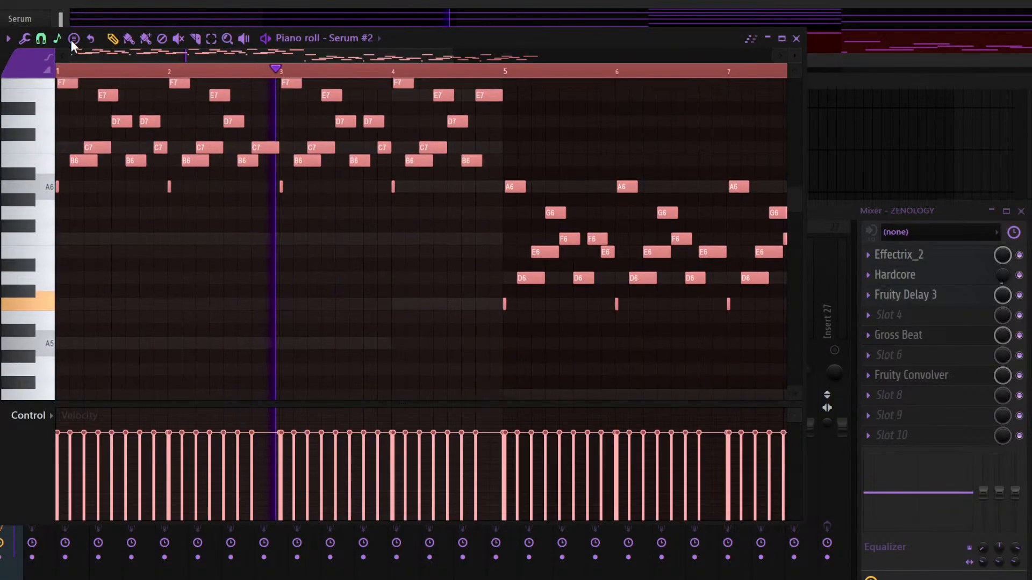
pyautogui.press('space')
pyautogui.press('Escape')
pyautogui.press('space')
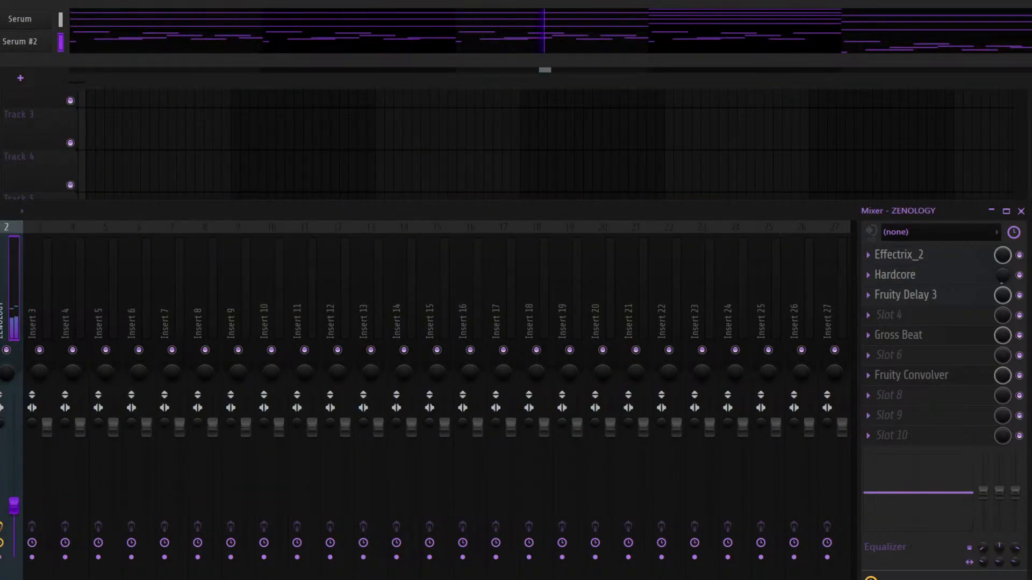
pyautogui.moveTo(14, 506); pyautogui.dragTo(15, 495)
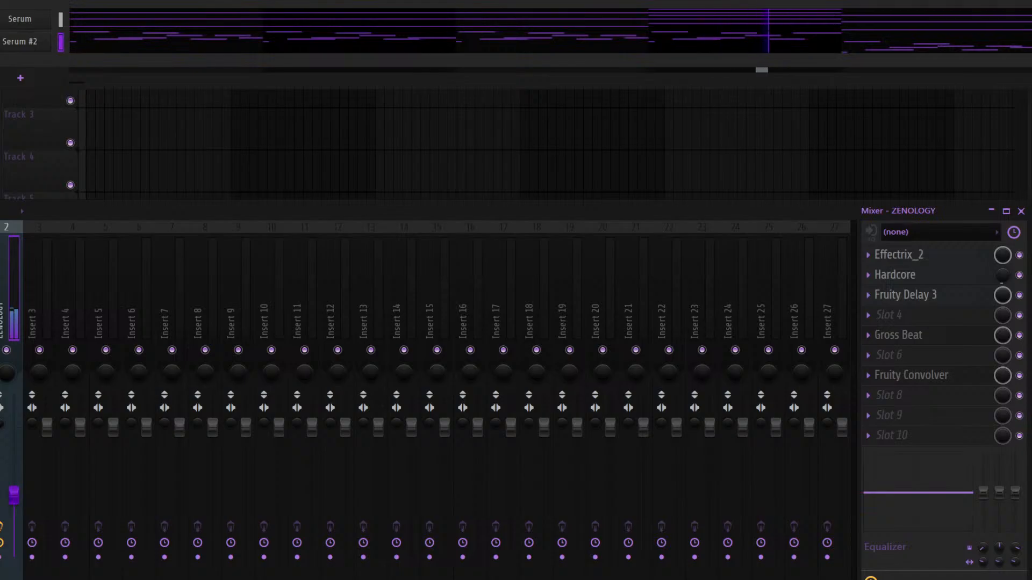
# Clone Serum #2 as Serum #3 and browse the bell presets up to FraggedAht Bell
pyautogui.click(32, 46)
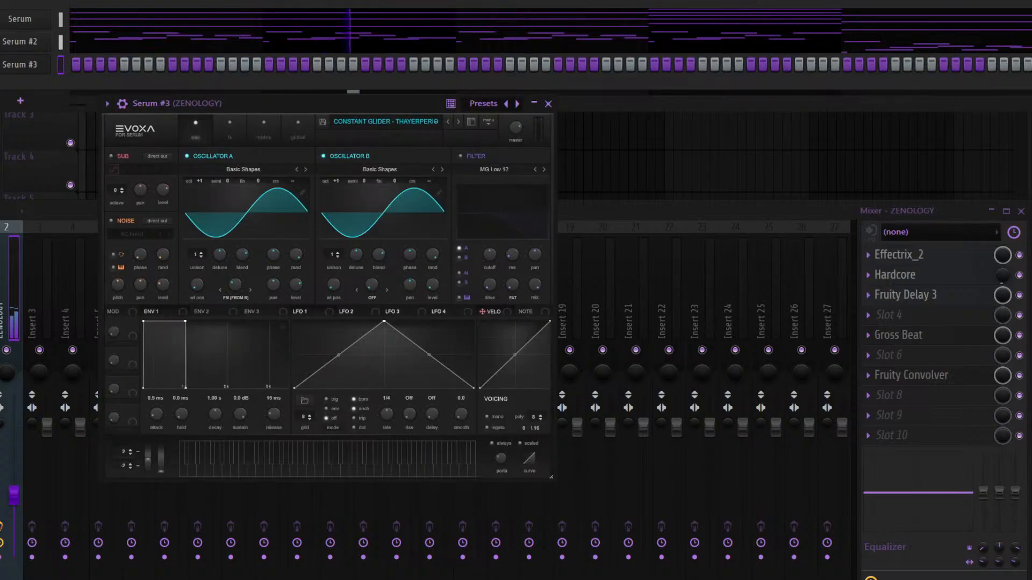
pyautogui.press('space')
pyautogui.click(32, 69)
pyautogui.click(31, 70)
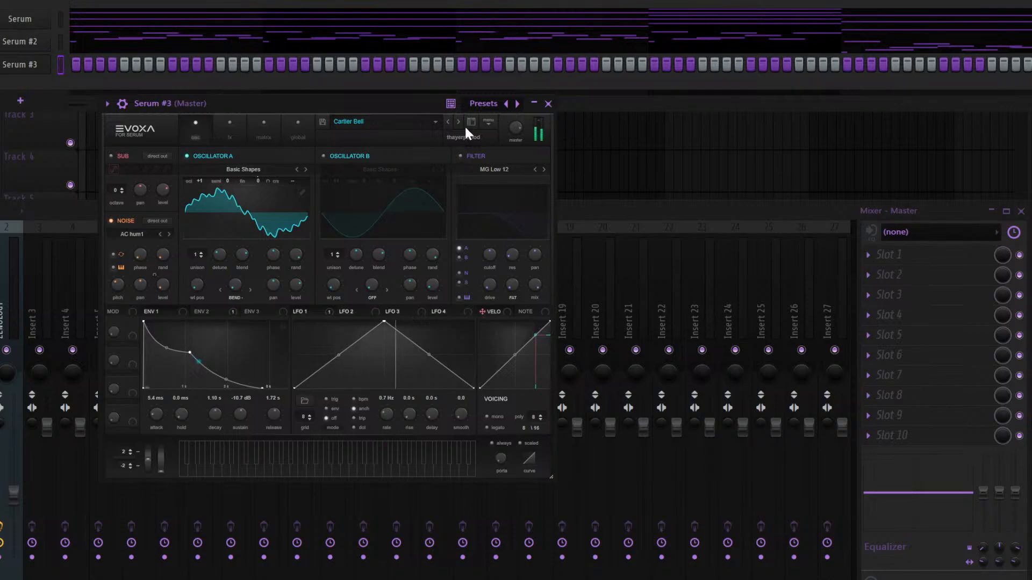
pyautogui.click(458, 122)
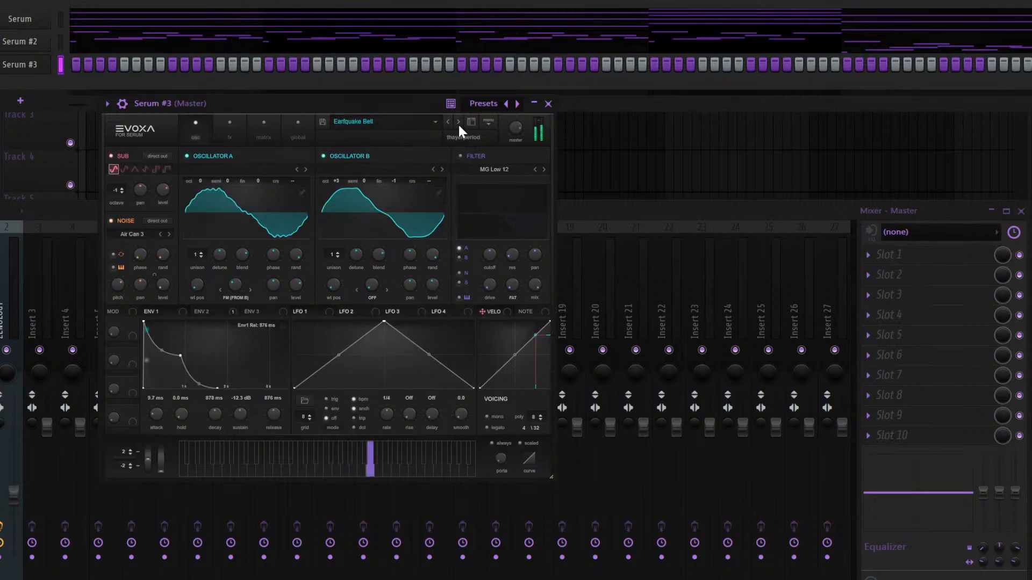
pyautogui.click(457, 123)
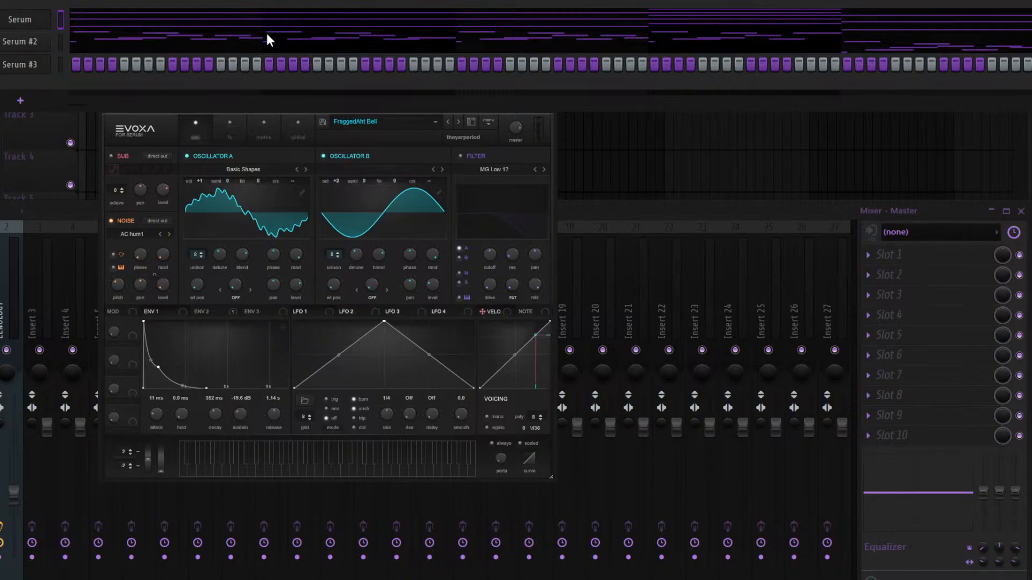
# Copy the Serum chord notes into Serum #3, turn them into a single-note arpeggio and play it back
pyautogui.press('Down')
pyautogui.press('Down')
pyautogui.hotkey('ctrl', 'v')
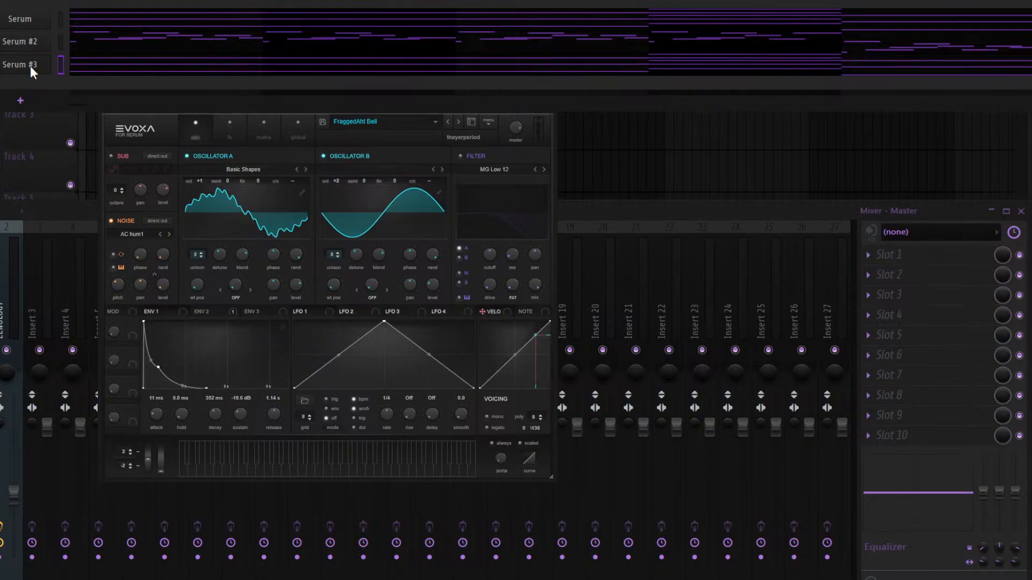
pyautogui.click(82, 63)
pyautogui.hotkey('ctrl', 'a')
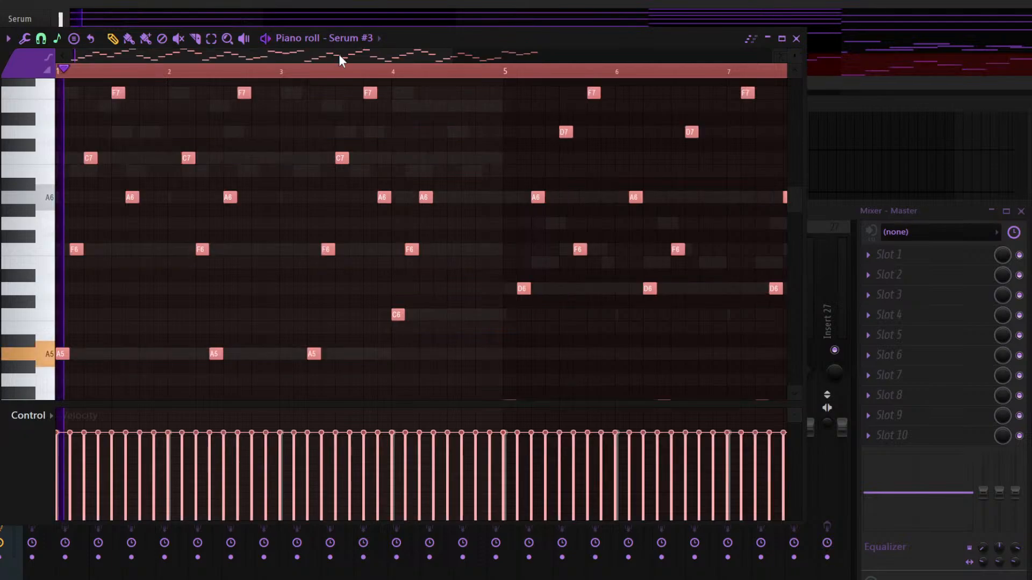
pyautogui.press('space')
pyautogui.press('F7')
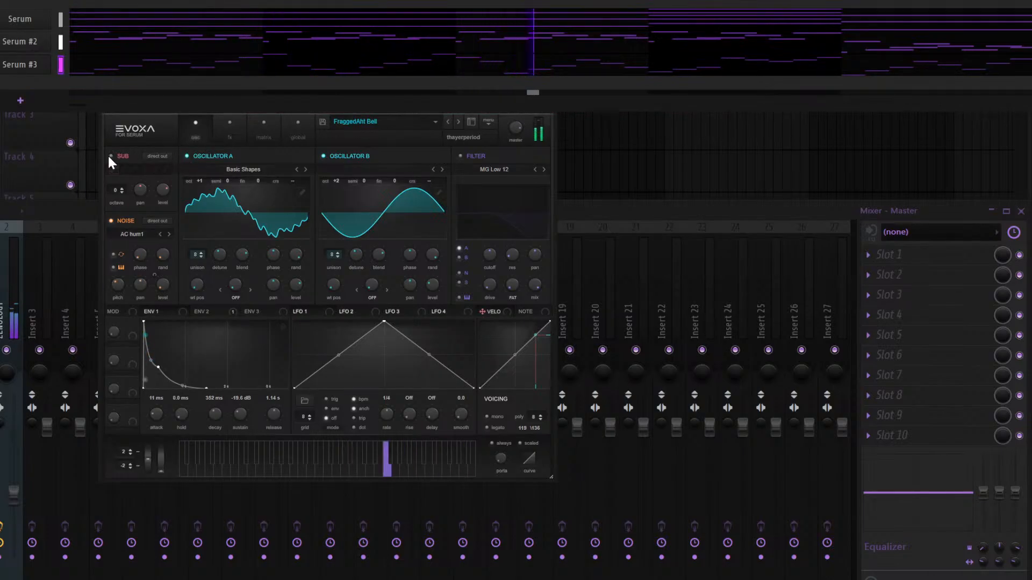
pyautogui.press('Escape')
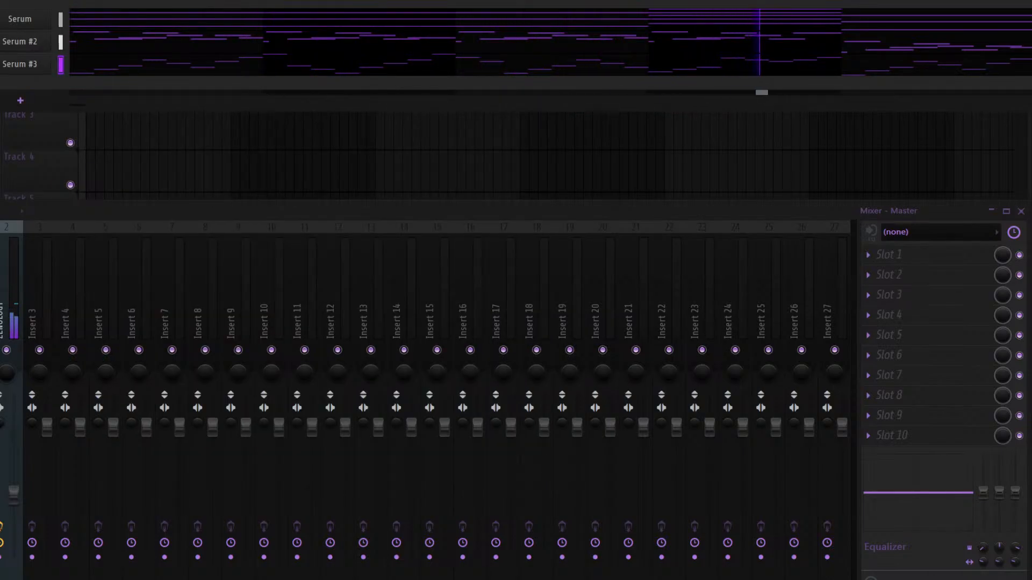
# Route Serum #3 to mixer insert 3
pyautogui.click(43, 299)
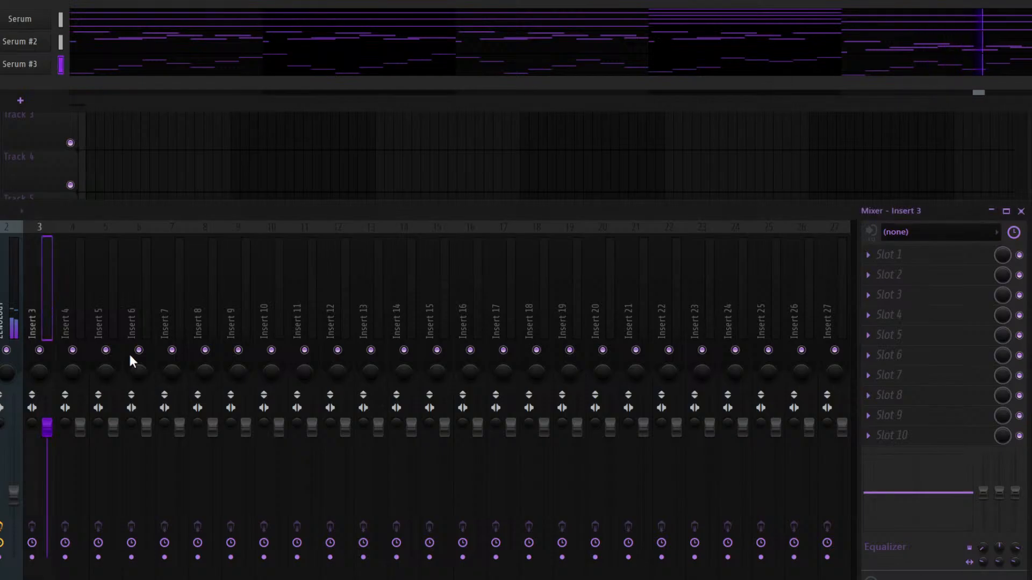
pyautogui.hotkey('ctrl', 'l')
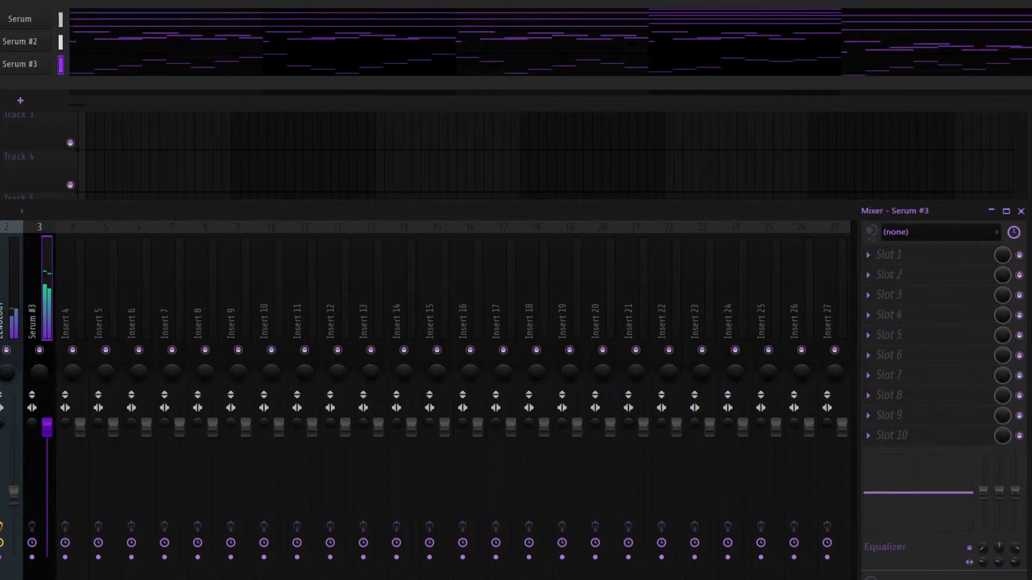
# Audition the ZENOLOGY preset and the chain with Effectrix and Hardcore on insert 3, lowering the insert's volume for each
pyautogui.moveTo(53, 279); pyautogui.dragTo(42, 275)
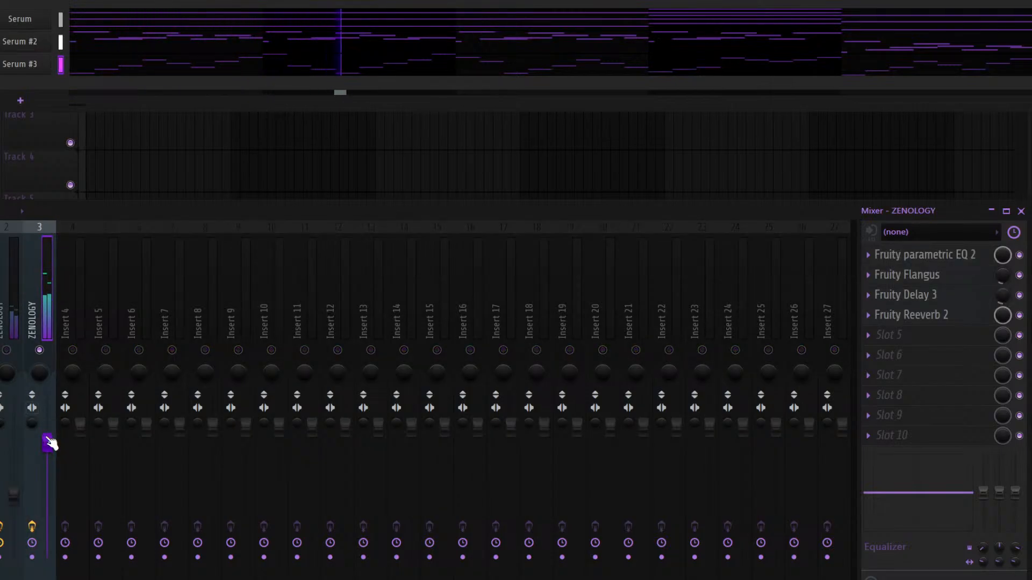
pyautogui.moveTo(47, 442); pyautogui.dragTo(47, 465)
pyautogui.moveTo(1, 305); pyautogui.dragTo(45, 305)
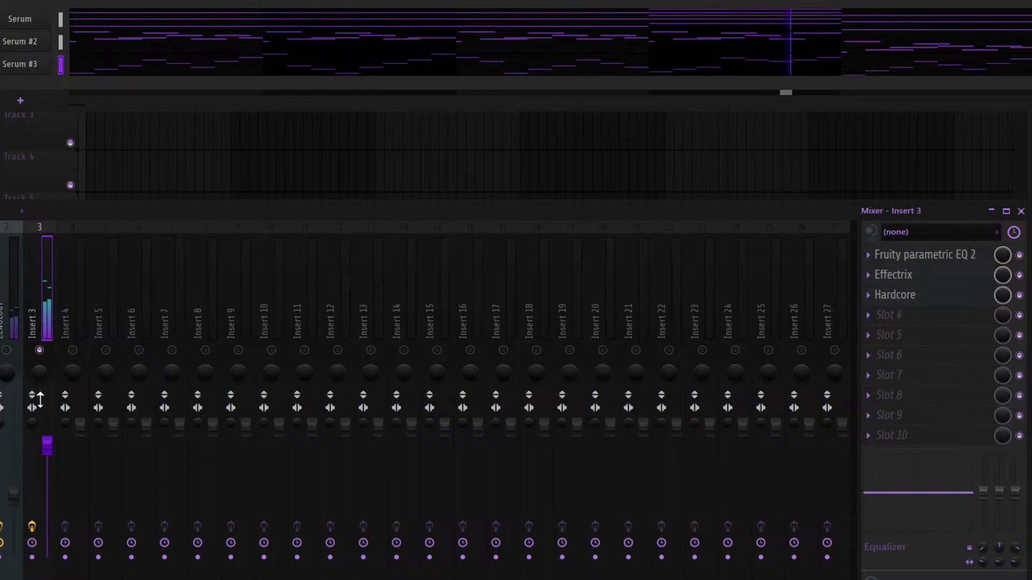
pyautogui.moveTo(47, 447); pyautogui.dragTo(47, 467)
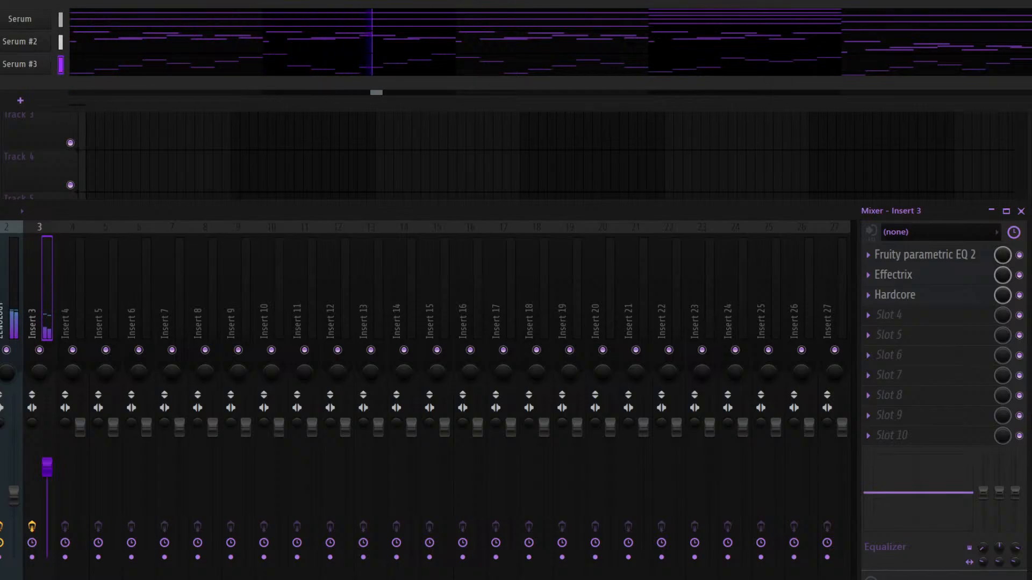
# Load master effects chains, ending with the one containing Fruity soft clipper and Fruity WaveShaper
pyautogui.click(0, 323)
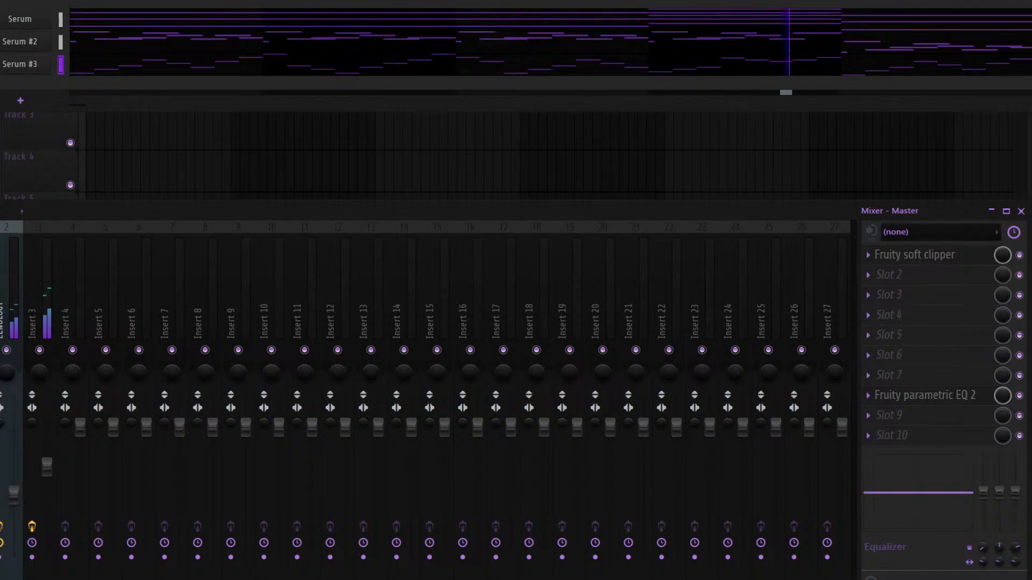
pyautogui.click(5, 323)
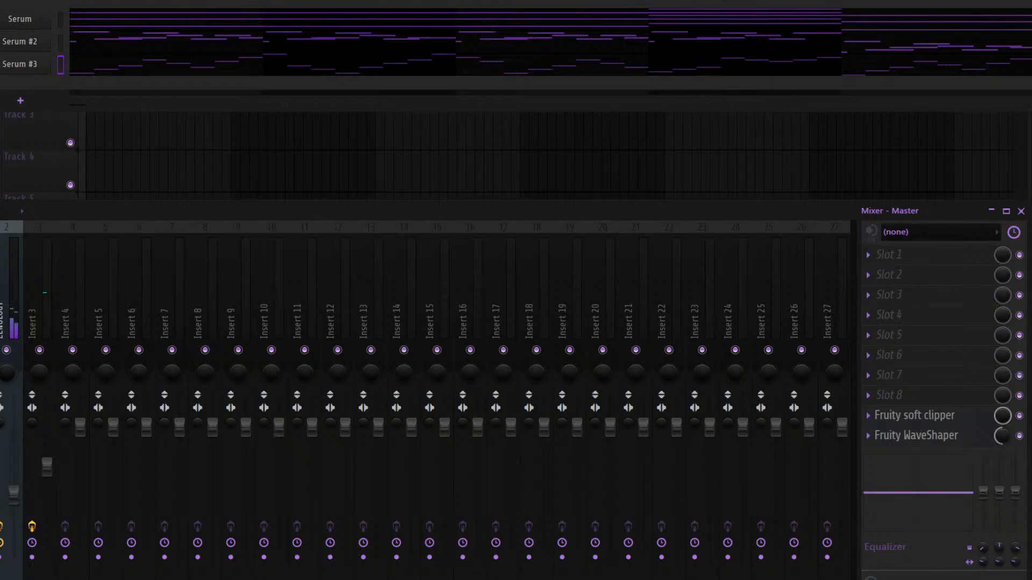
# Audition the "sounds reversed but its not lol" Gross Beat preset and the +shxrkz spinz 2019 mixer preset on insert 3
pyautogui.click(44, 280)
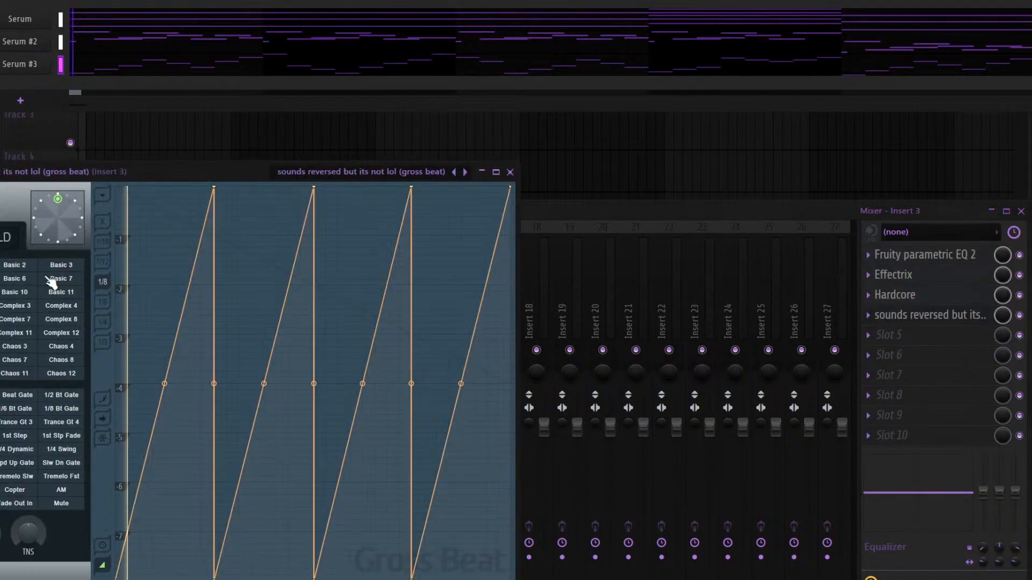
pyautogui.moveTo(185, 175); pyautogui.dragTo(286, 86)
pyautogui.press('Escape')
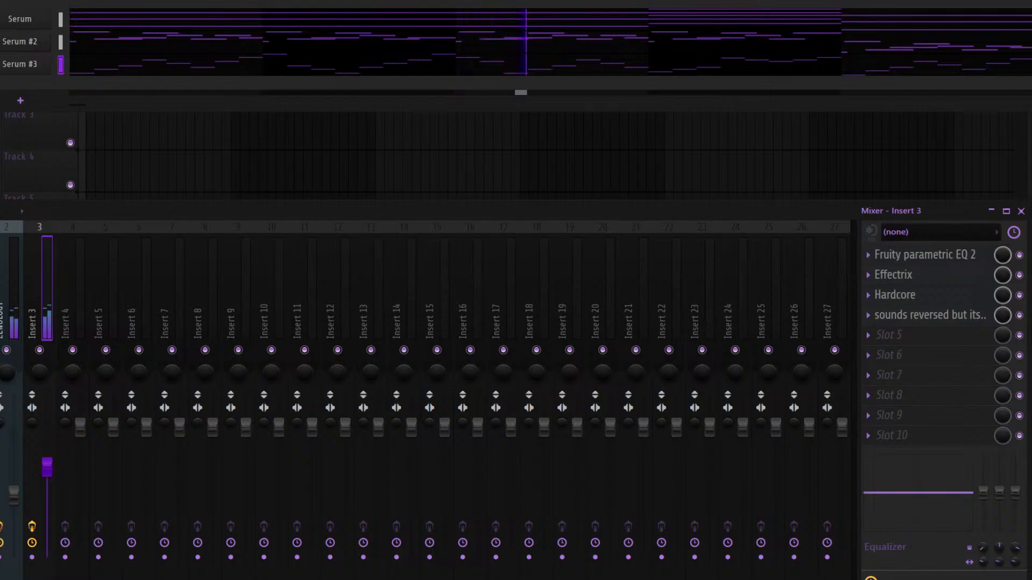
pyautogui.moveTo(54, 301)
pyautogui.mouseDown()
pyautogui.moveTo(40, 292)
pyautogui.moveTo(43, 308)
pyautogui.mouseUp()
pyautogui.press('space')
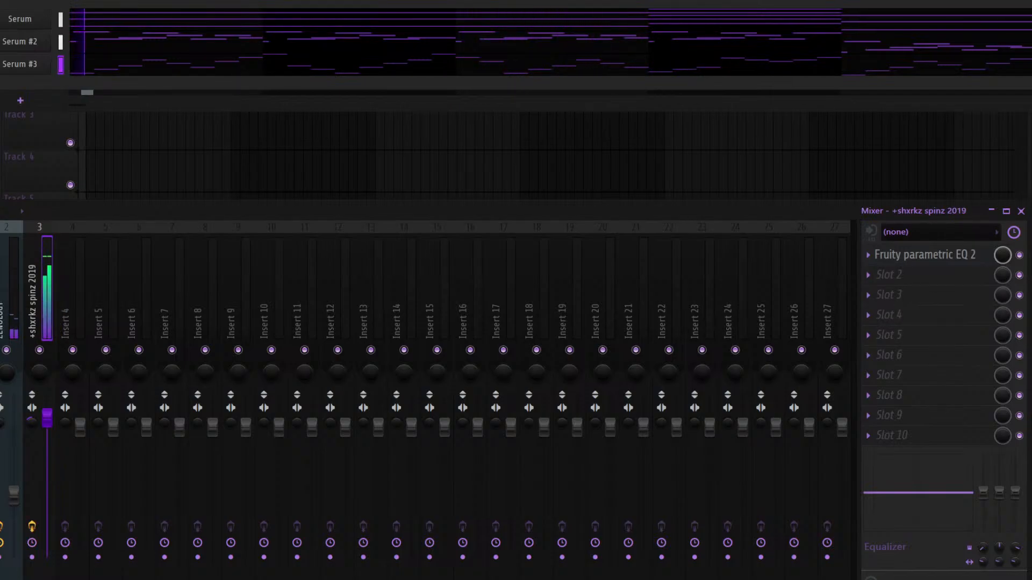
pyautogui.press('space')
pyautogui.press('space')
pyautogui.press('space')
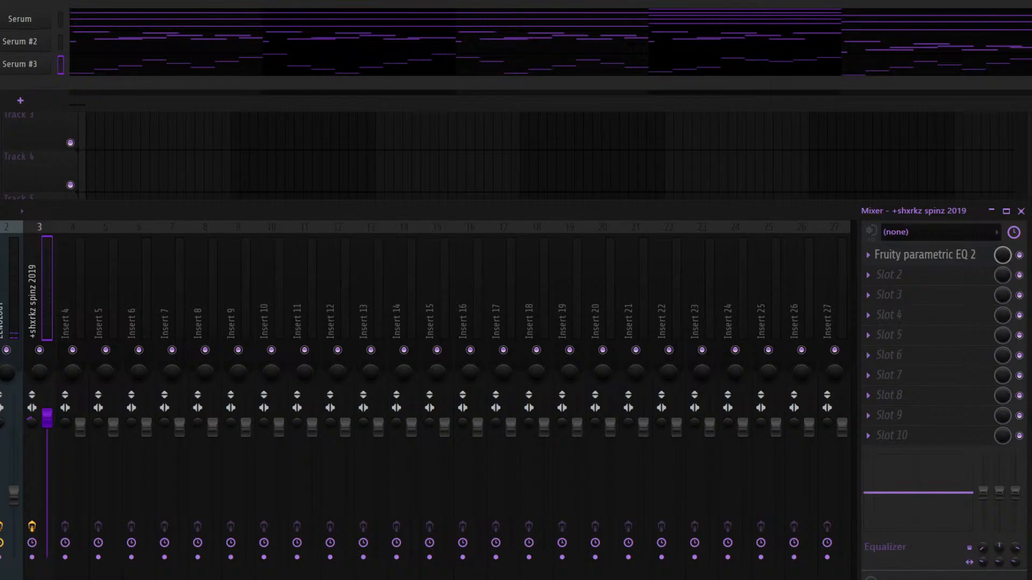
# Load the StoopidXool [808] preset on insert 3, add the Wider effect in slot 10 and lower the insert's volume
pyautogui.moveTo(44, 310); pyautogui.dragTo(43, 308)
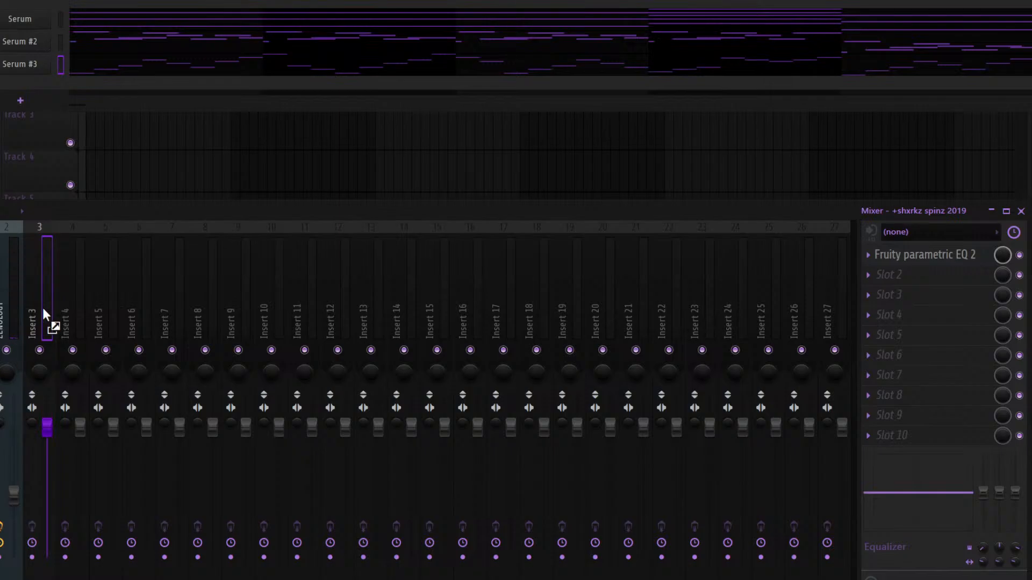
pyautogui.moveTo(58, 440)
pyautogui.mouseDown()
pyautogui.moveTo(47, 472)
pyautogui.moveTo(47, 430)
pyautogui.moveTo(47, 456)
pyautogui.mouseUp()
pyautogui.press('space')
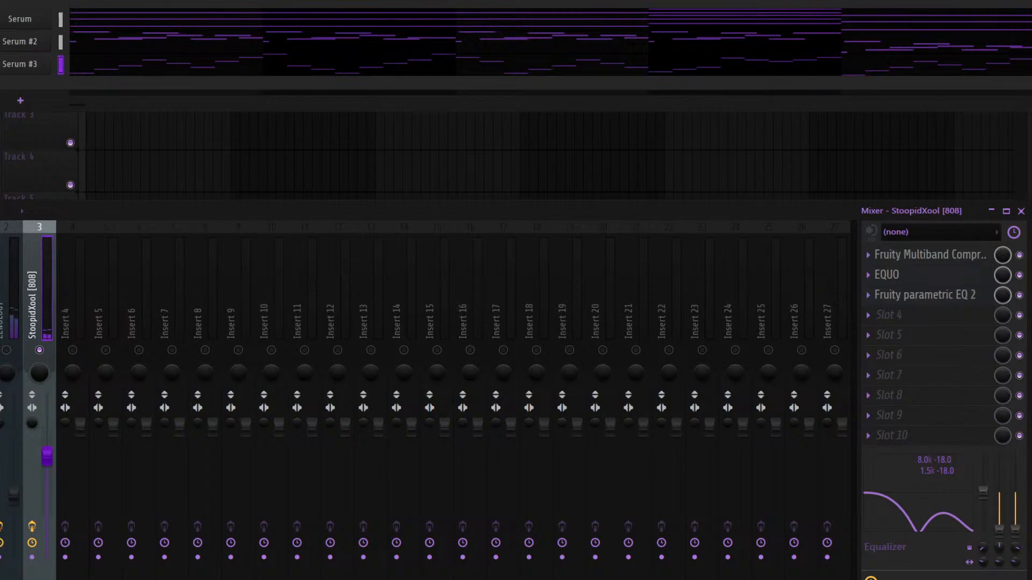
pyautogui.click(17, 42)
pyautogui.moveTo(132, 190); pyautogui.dragTo(191, 196)
pyautogui.press('Escape')
pyautogui.rightClick(40, 350)
pyautogui.moveTo(46, 457); pyautogui.dragTo(46, 464)
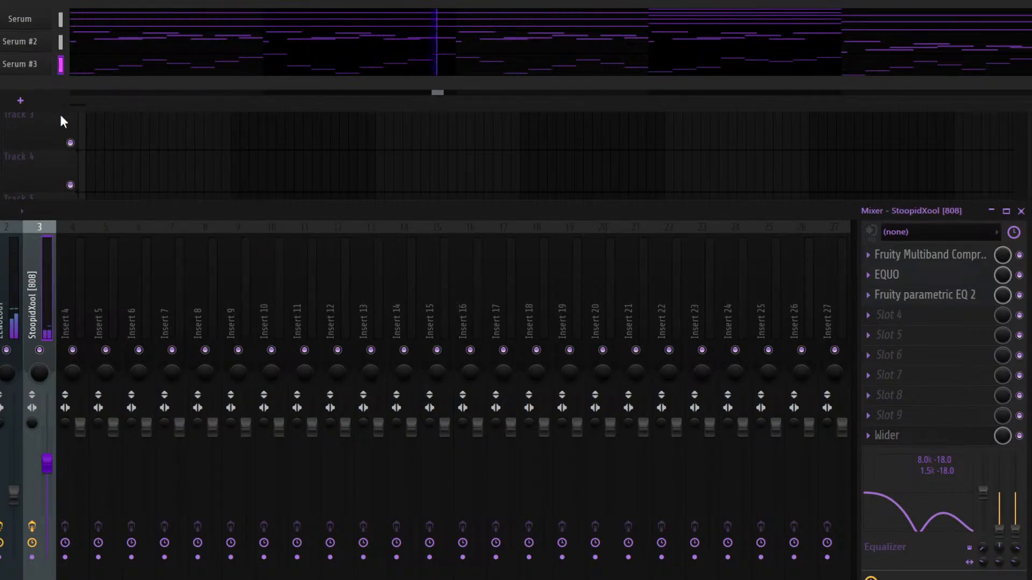
# Clone Serum #3 as Serum #4, load the F LOVE 808 preset and copy the Serum chord notes into it
pyautogui.press('F9')
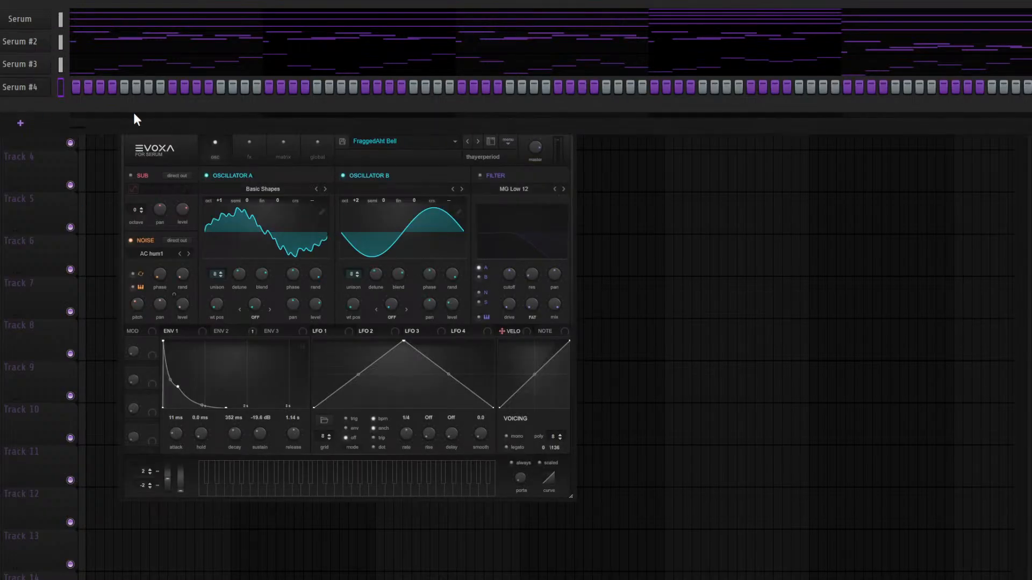
pyautogui.click(421, 137)
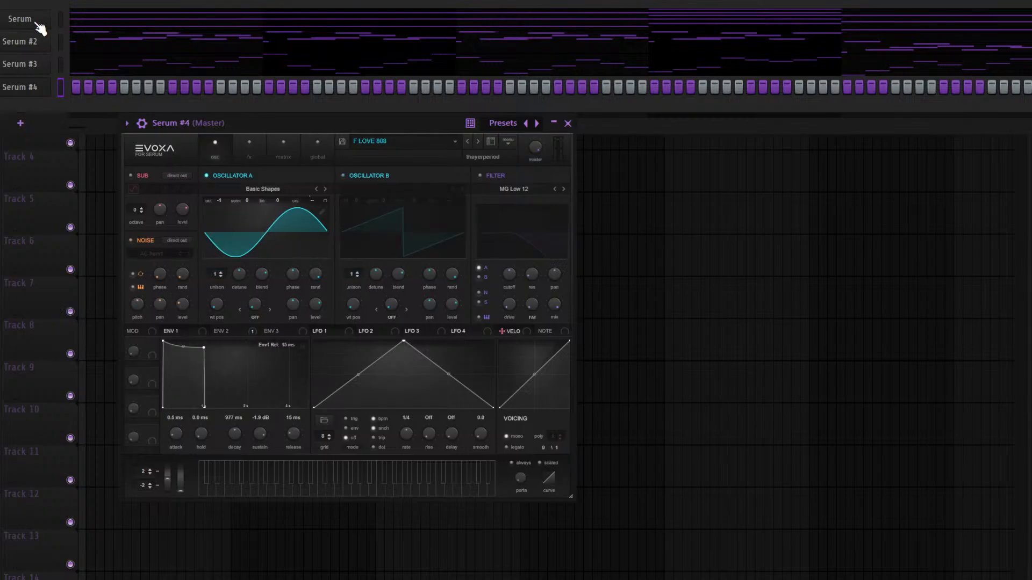
pyautogui.click(36, 22)
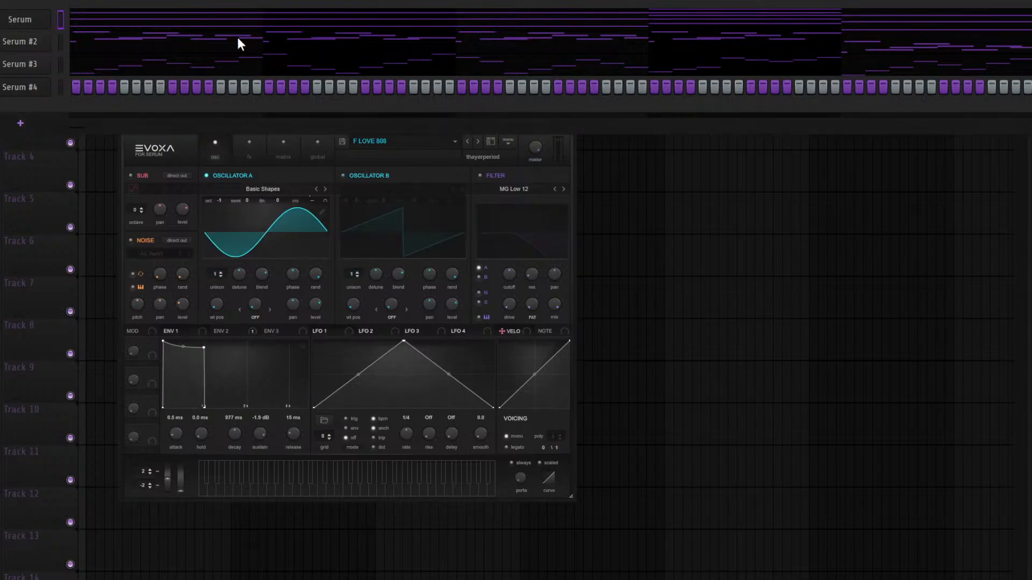
pyautogui.hotkey('ctrl', 'v')
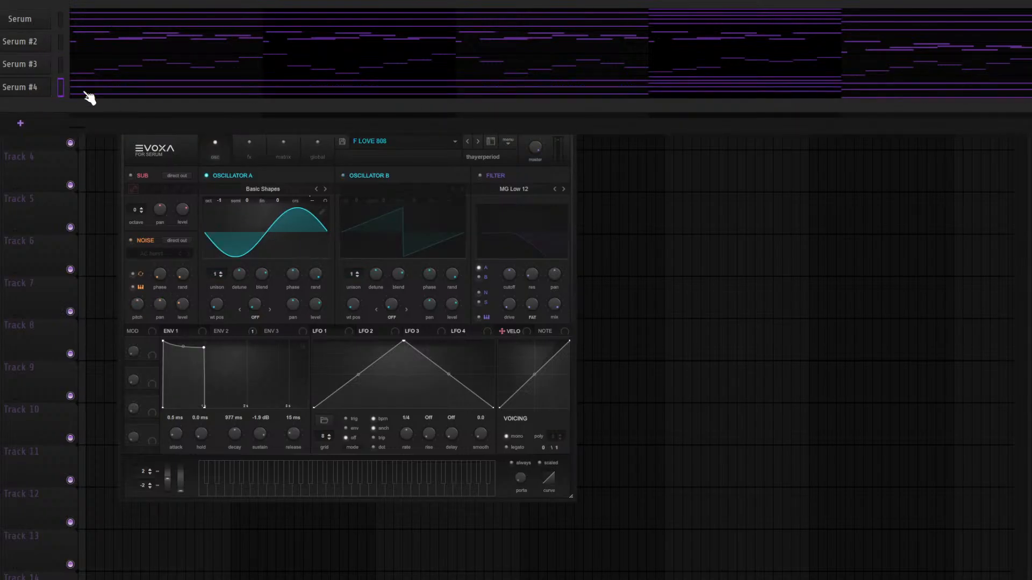
# Delete the upper chord notes in the Serum #4 part, keeping only the lowest notes A5, C6, F5 and G5
pyautogui.click(67, 89)
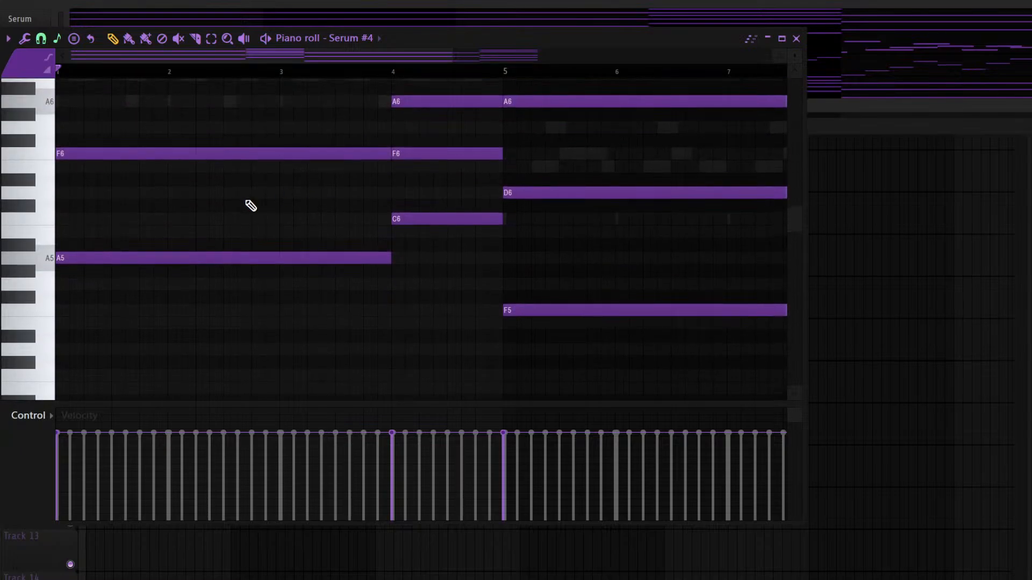
pyautogui.rightClick(226, 154)
pyautogui.scroll(4, 226, 153)
pyautogui.scroll(-2, 403, 122)
pyautogui.rightClick(429, 129)
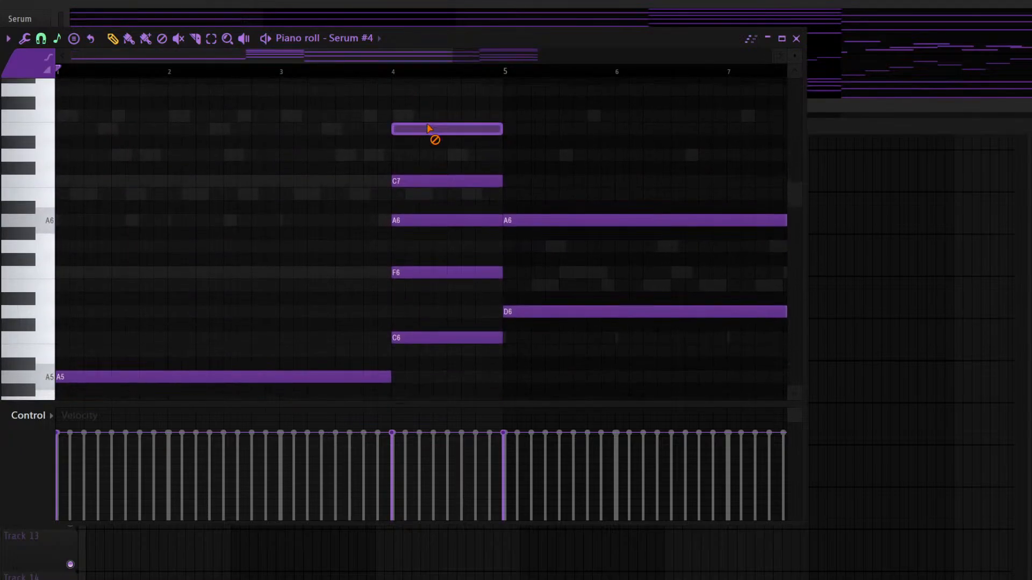
pyautogui.moveTo(414, 250)
pyautogui.mouseDown()
pyautogui.moveTo(264, 106)
pyautogui.moveTo(258, 79)
pyautogui.mouseUp()
pyautogui.rightClick(457, 138)
pyautogui.moveTo(483, 85)
pyautogui.mouseDown()
pyautogui.moveTo(424, 150)
pyautogui.moveTo(192, 138)
pyautogui.mouseUp()
pyautogui.rightClick(442, 218)
pyautogui.rightClick(442, 165)
pyautogui.rightClick(442, 80)
pyautogui.scroll(3, 442, 107)
pyautogui.moveTo(370, 168)
pyautogui.mouseDown()
pyautogui.moveTo(391, 194)
pyautogui.moveTo(446, 67)
pyautogui.mouseUp()
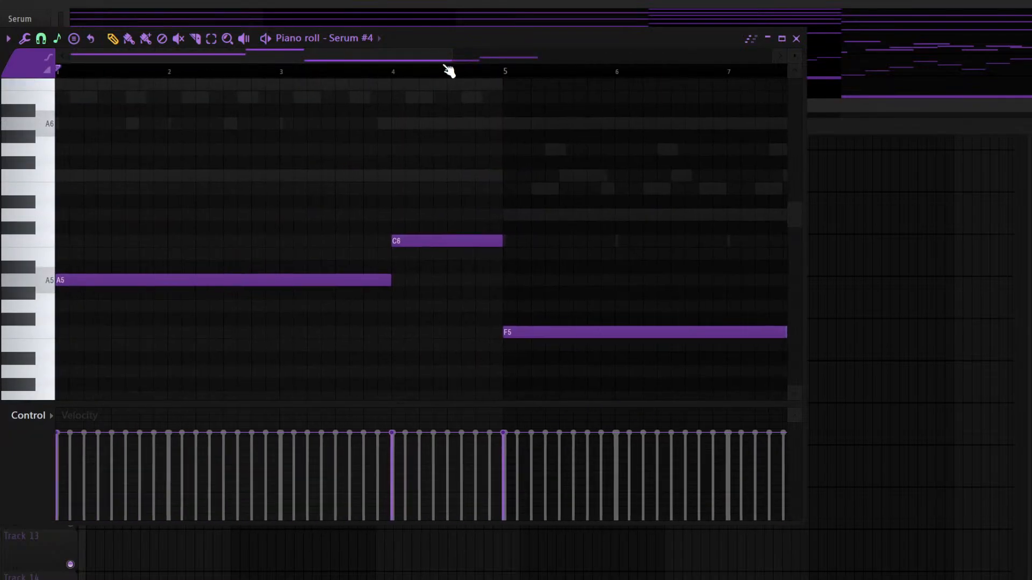
# Transpose all Serum #4 notes down one octave and play the pattern
pyautogui.scroll(-3, 442, 70)
pyautogui.hotkey('ctrl', 'a')
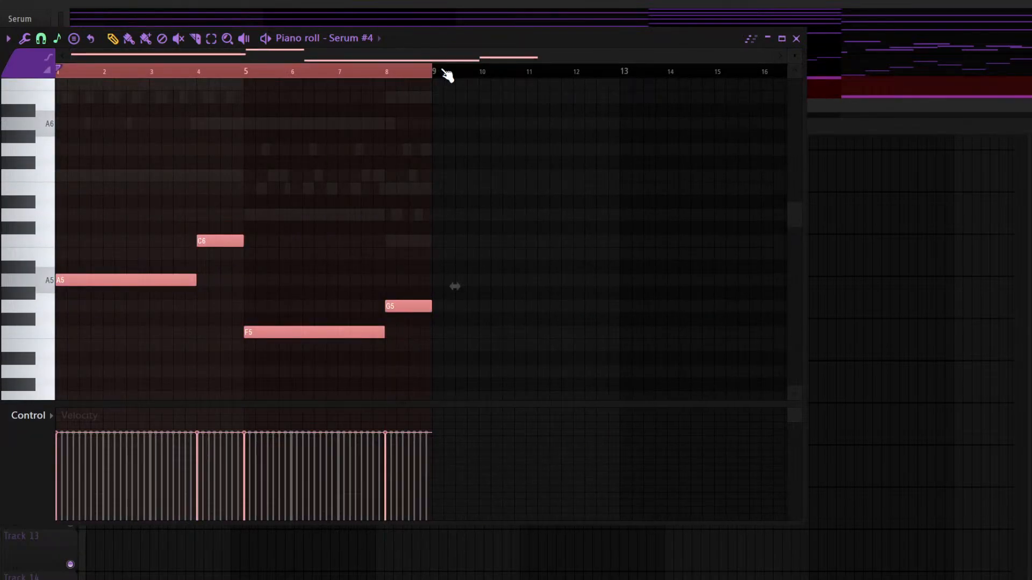
pyautogui.hotkey('ctrl', 'Down')
pyautogui.press('space')
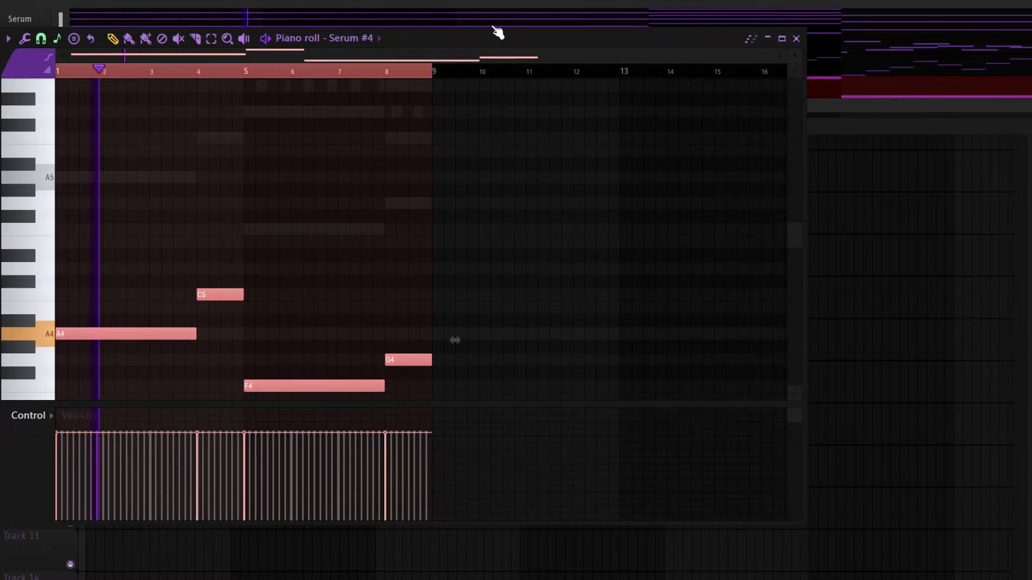
pyautogui.hotkey('ctrl', 'd')
# Route the Serum #4 channel to mixer insert 4
pyautogui.press('F7')
pyautogui.press('F9')
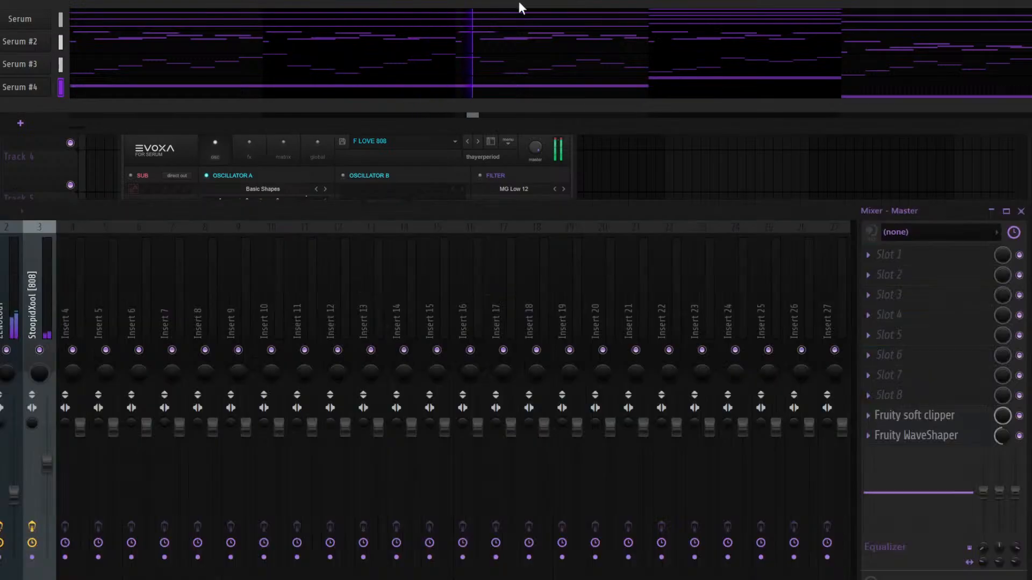
pyautogui.click(67, 323)
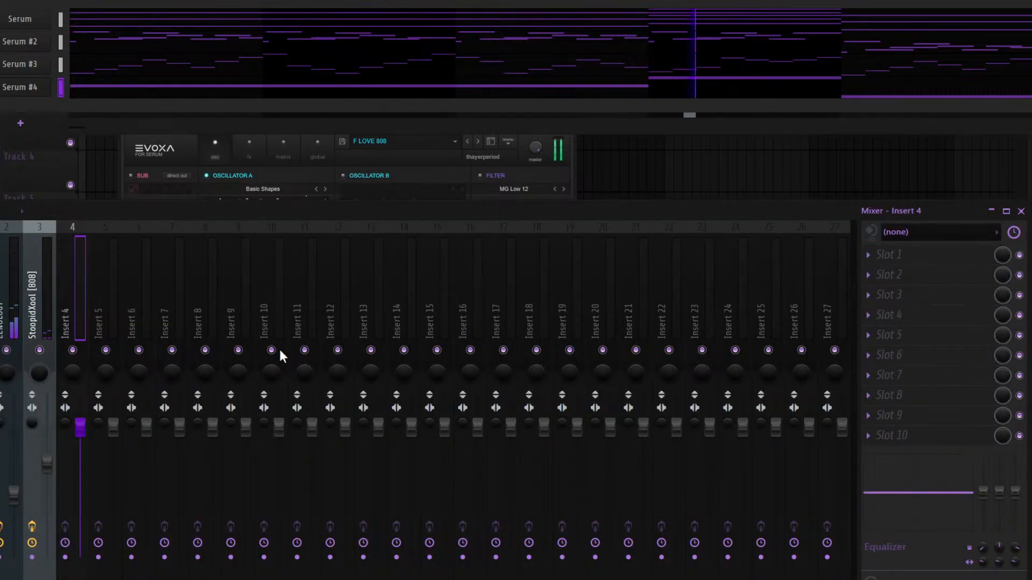
pyautogui.hotkey('ctrl', 'l')
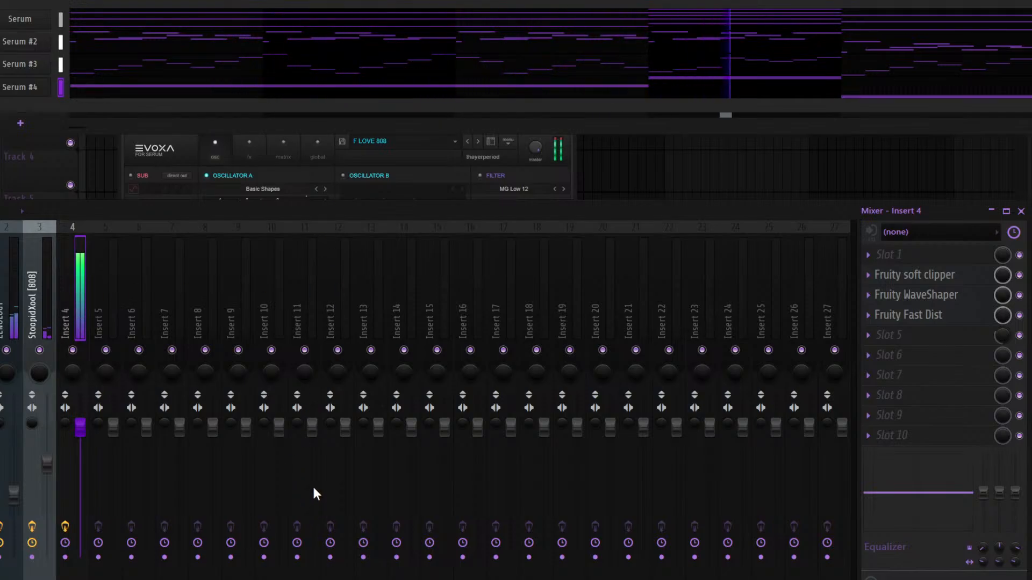
# Audition the Fruity parametric EQ 2 with Fruity Limiter chain and the StoopidXool [808] preset on insert 4
pyautogui.hotkey('ctrl', 'z')
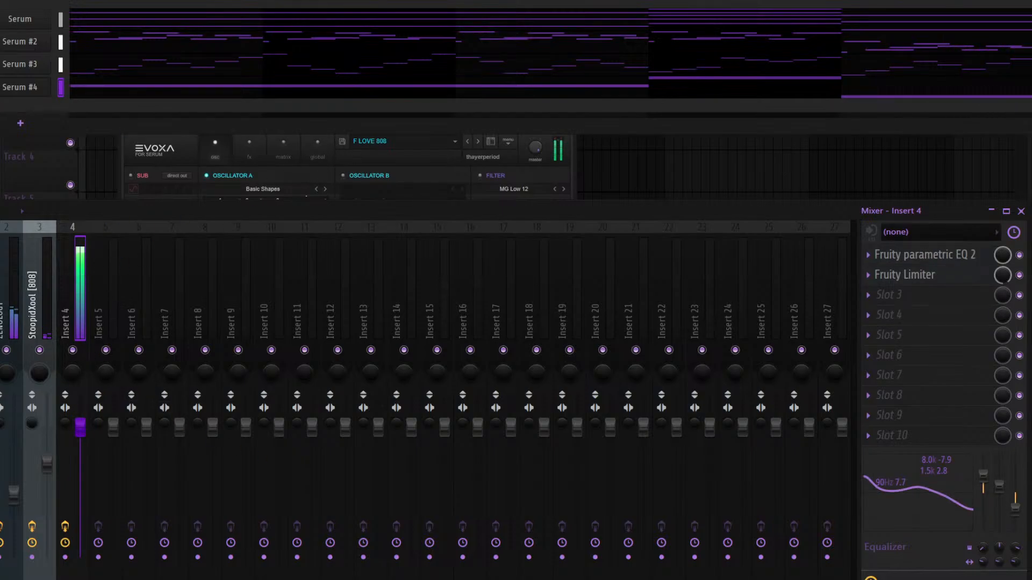
pyautogui.press('space')
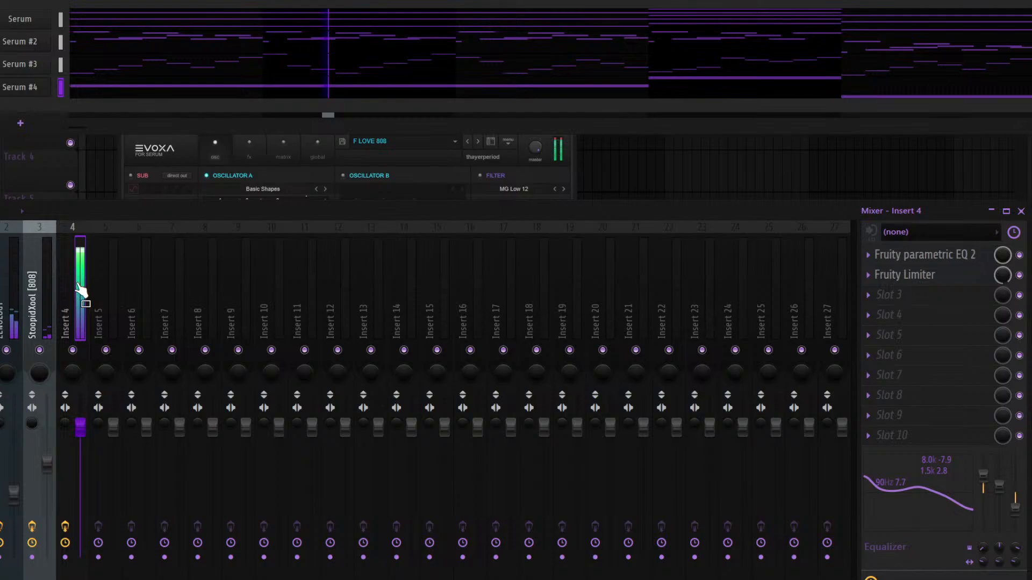
pyautogui.moveTo(80, 289); pyautogui.dragTo(78, 287)
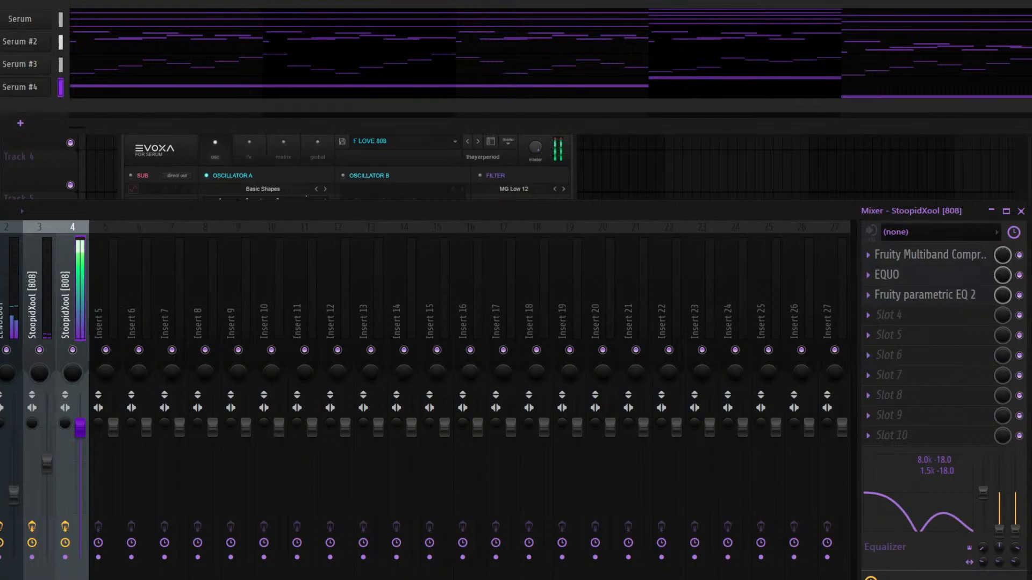
pyautogui.press('space')
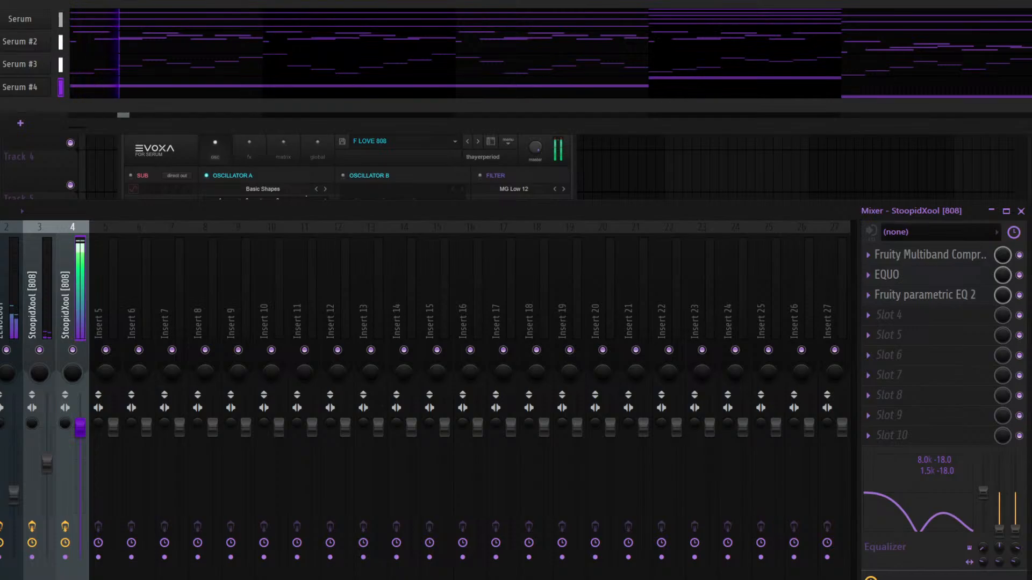
pyautogui.moveTo(79, 282); pyautogui.dragTo(78, 280)
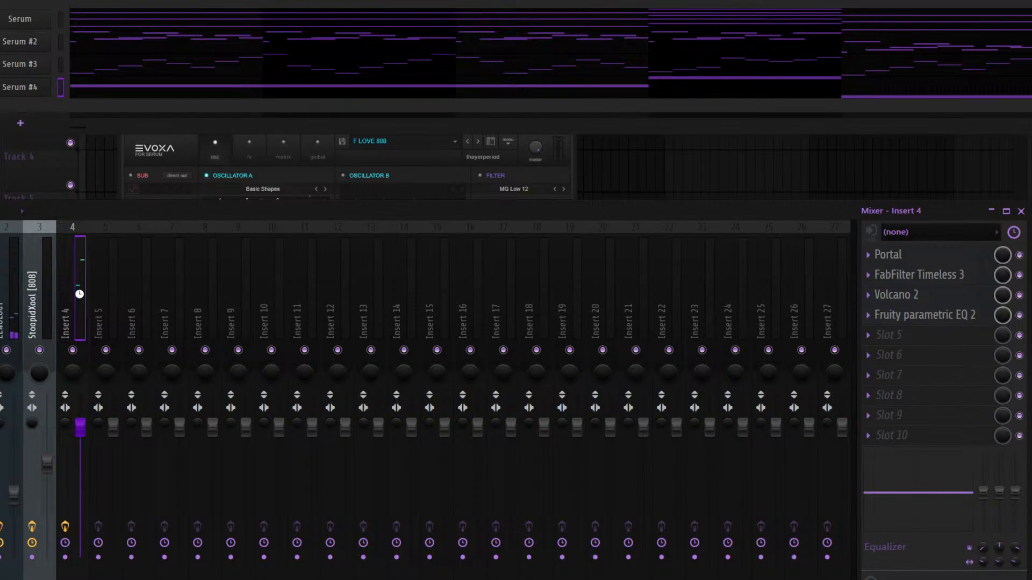
# Try the xo 808 effect after Portal, FabFilter Timeless 3, Volcano 2 and Fruity parametric EQ 2 on insert 4
pyautogui.moveTo(100, 286); pyautogui.dragTo(81, 279)
pyautogui.press('space')
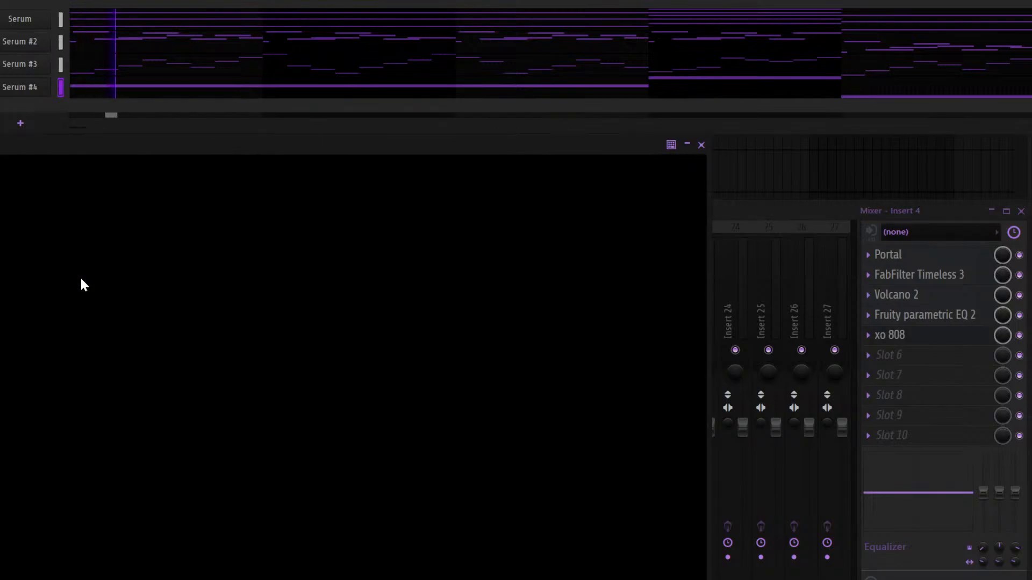
pyautogui.press('Escape')
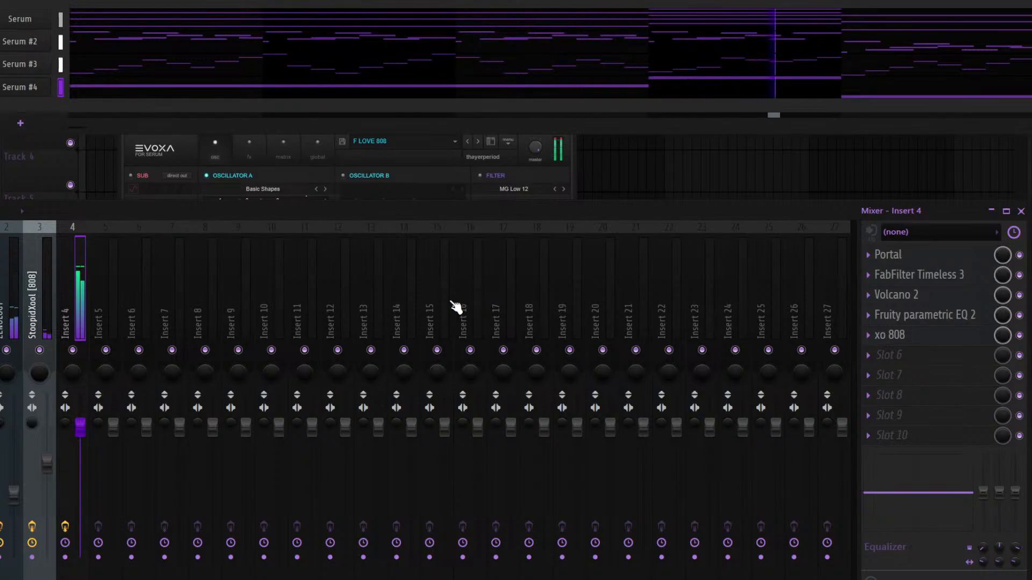
pyautogui.hotkey('ctrl', 'z')
pyautogui.press('space')
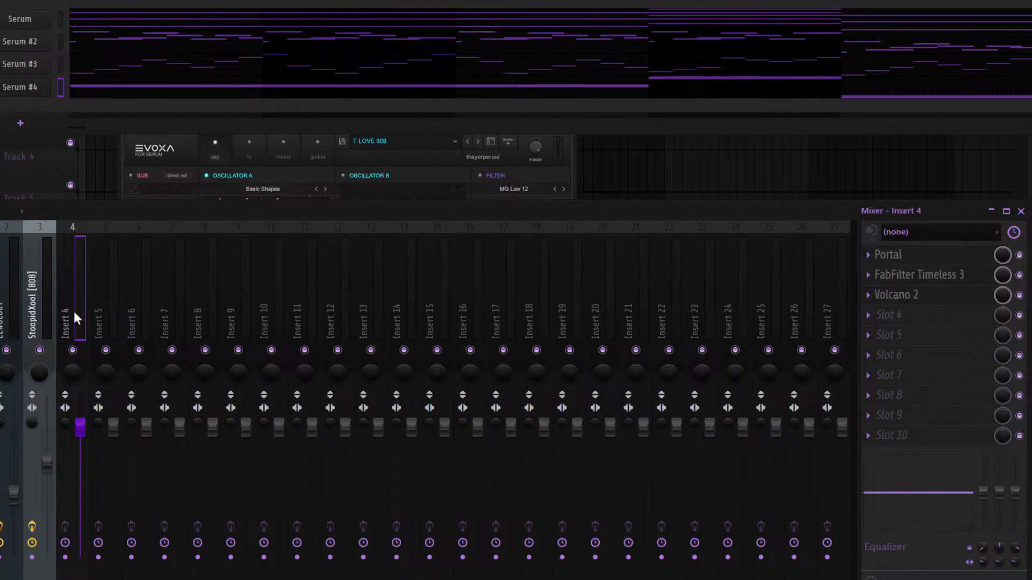
# Audition the mixer preset with Portal, Fruity Love Philter, Fruity Chorus and Maximus on insert 4
pyautogui.press('space')
pyautogui.press('space')
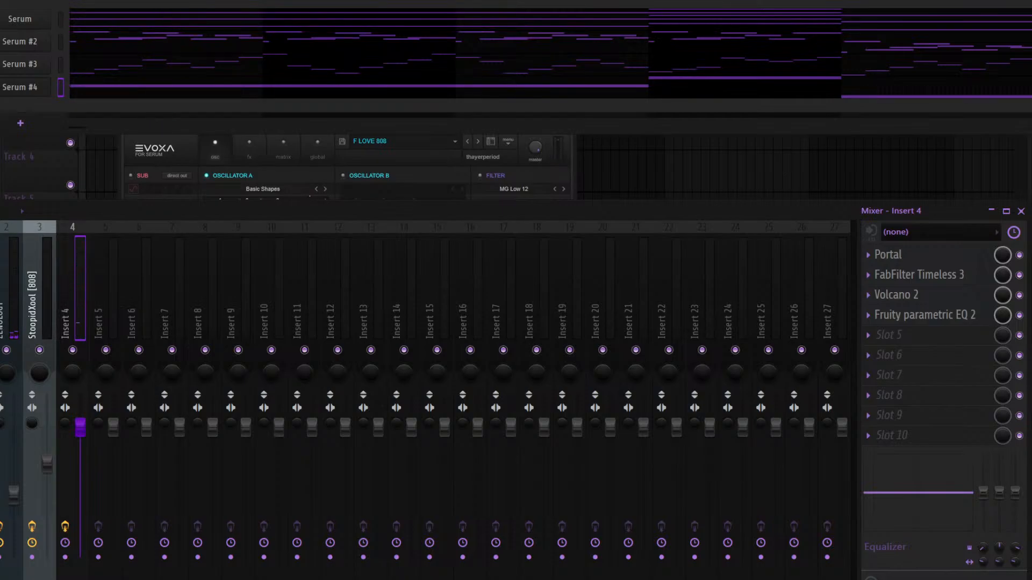
pyautogui.moveTo(77, 297); pyautogui.dragTo(77, 297)
pyautogui.press('space')
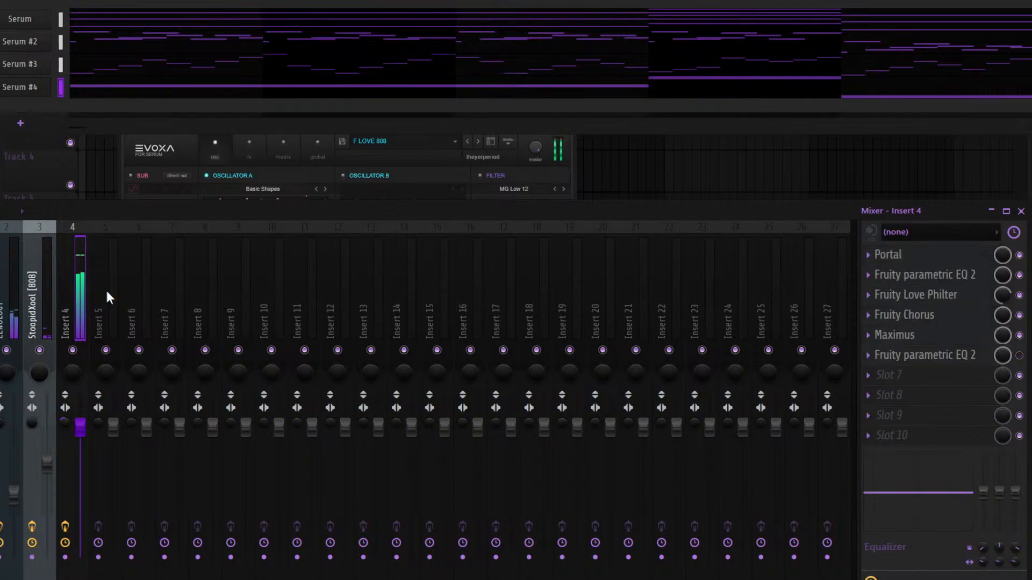
# Try different volumes on insert 4 and compare its sound with Portal bypassed and enabled
pyautogui.rightClick(72, 350)
pyautogui.moveTo(80, 428); pyautogui.dragTo(80, 488)
pyautogui.rightClick(73, 350)
pyautogui.press('space')
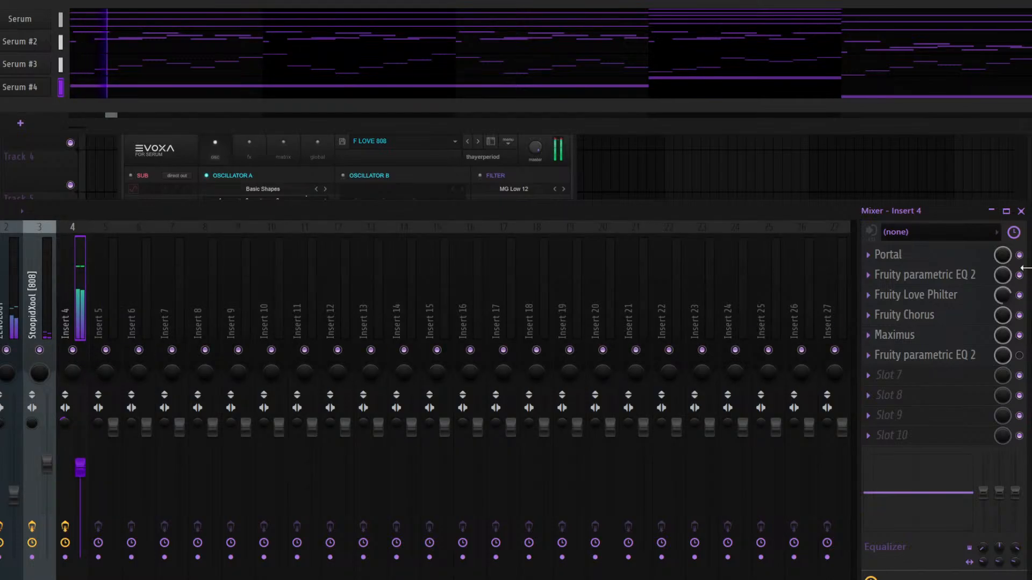
pyautogui.click(1018, 255)
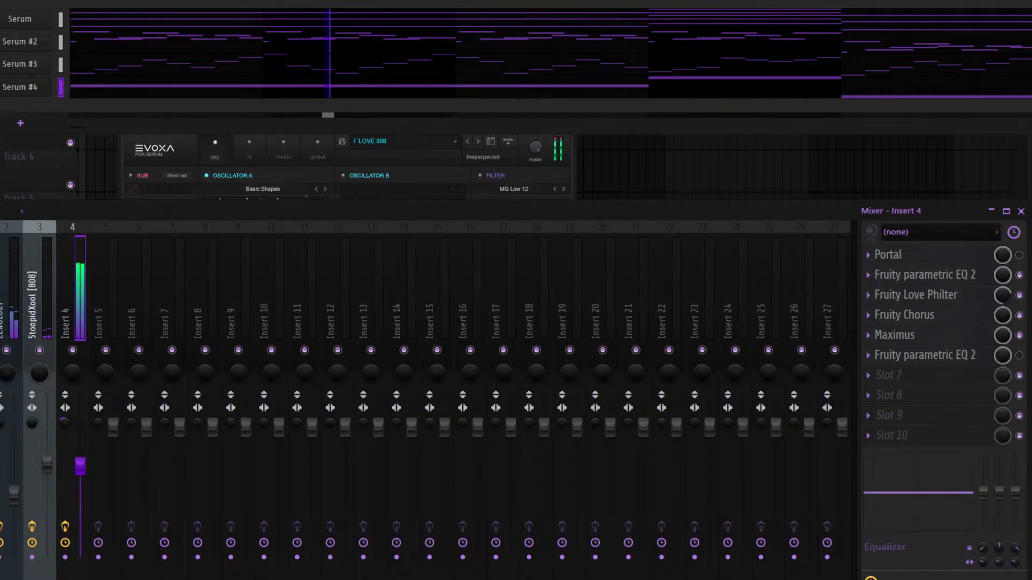
pyautogui.moveTo(80, 468); pyautogui.dragTo(81, 431)
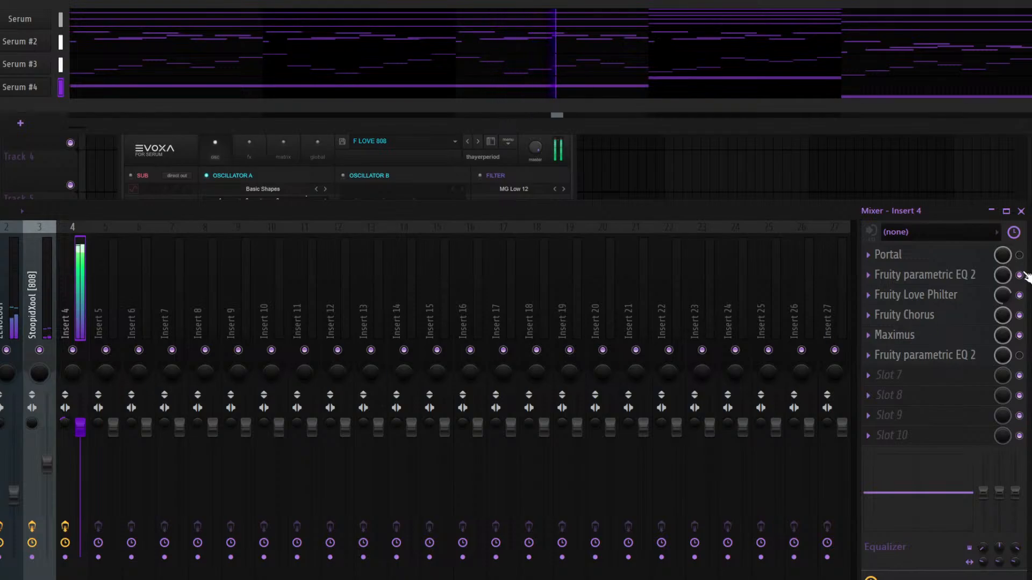
pyautogui.click(1019, 254)
pyautogui.moveTo(1002, 254)
pyautogui.mouseDown()
pyautogui.moveTo(1003, 303)
pyautogui.moveTo(1003, 255)
pyautogui.mouseUp()
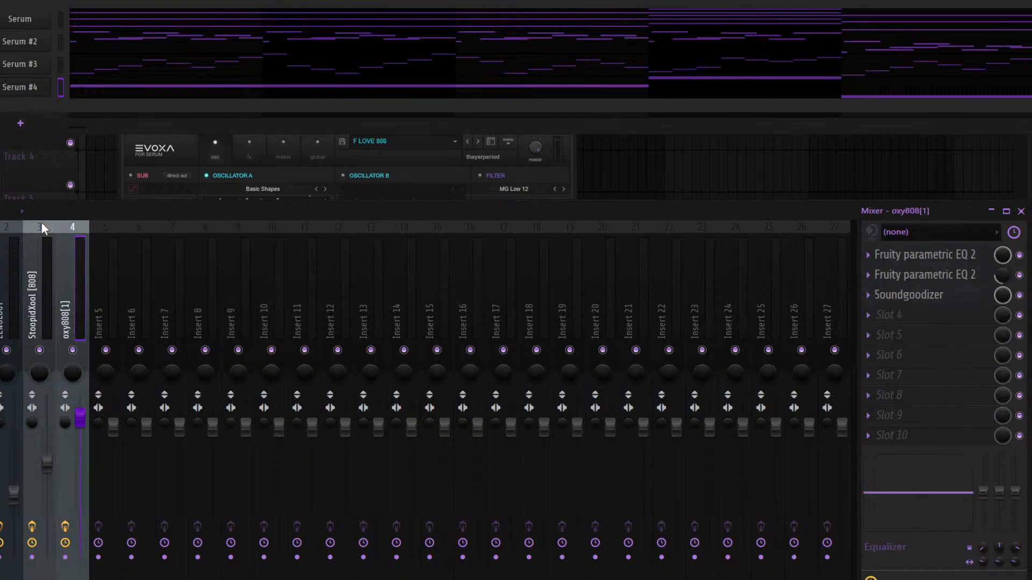
# Audition the oxy808[1] preset on insert 4, replace it with the 22 808 preset and close the open windows
pyautogui.press('space')
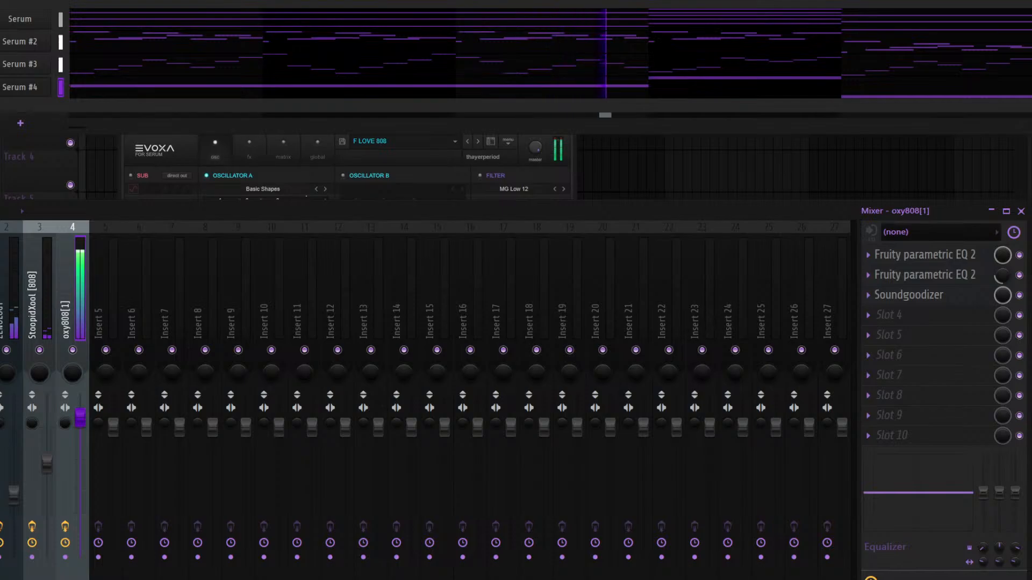
pyautogui.moveTo(43, 259); pyautogui.dragTo(79, 270)
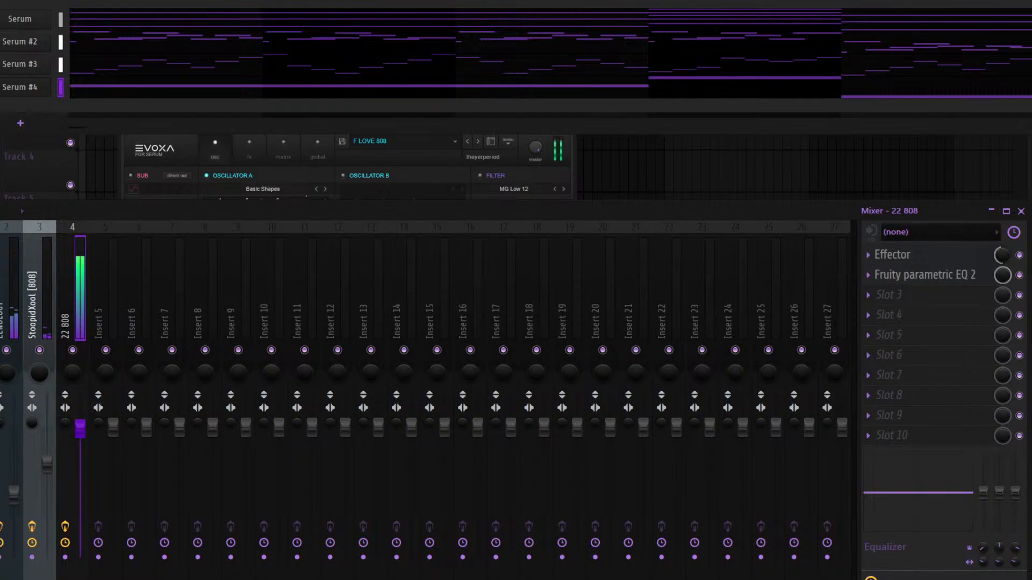
pyautogui.press('Escape')
pyautogui.press('Escape')
pyautogui.press('Escape')
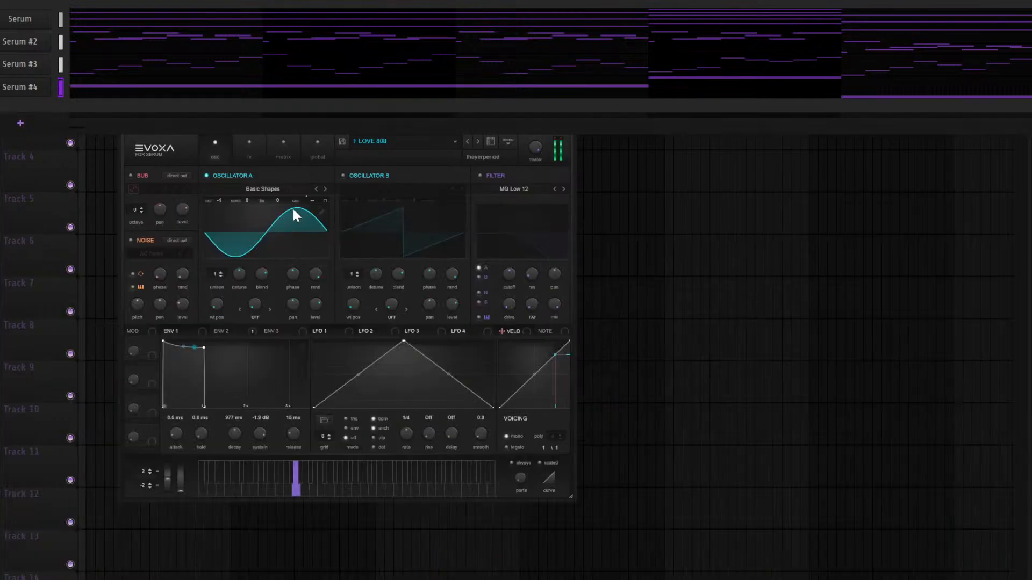
# Place Pattern 1 at bar 1 on Track 1 and Pattern 2 clips at bars 1 and 5 on Track 2
pyautogui.moveTo(177, 49); pyautogui.dragTo(108, 27)
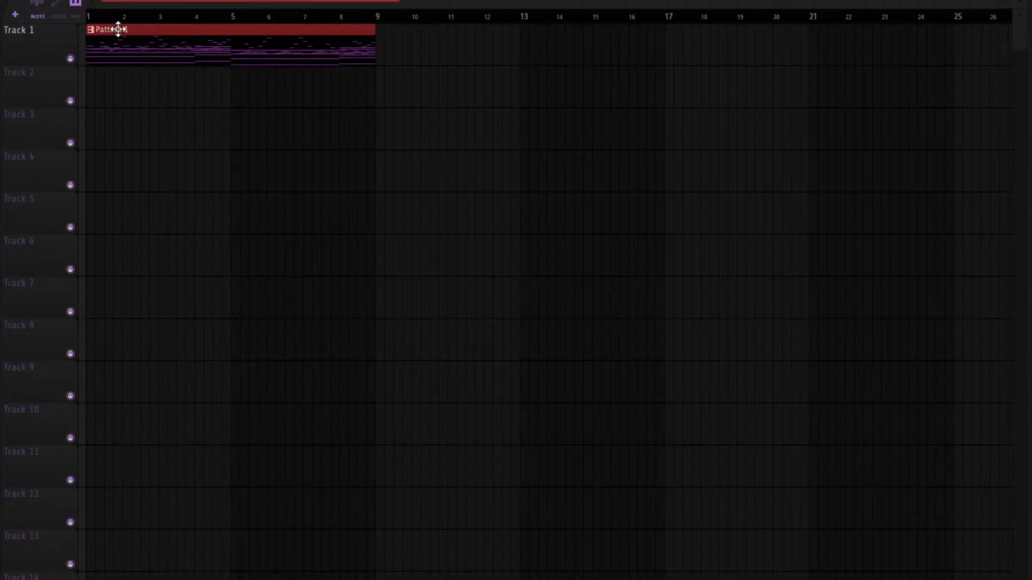
pyautogui.press('space')
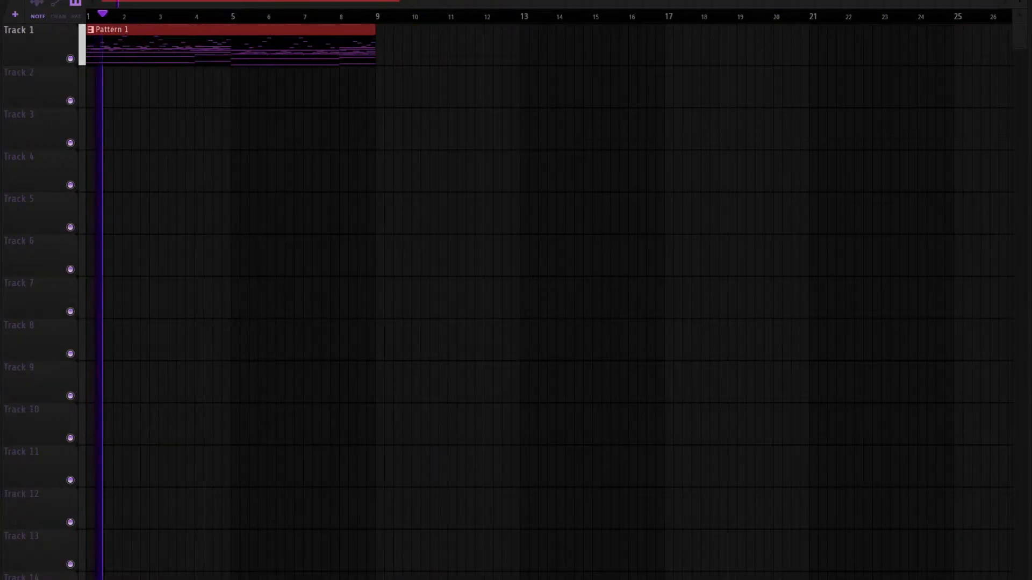
pyautogui.click(113, 85)
pyautogui.moveTo(121, 79); pyautogui.dragTo(226, 78)
pyautogui.click(240, 83)
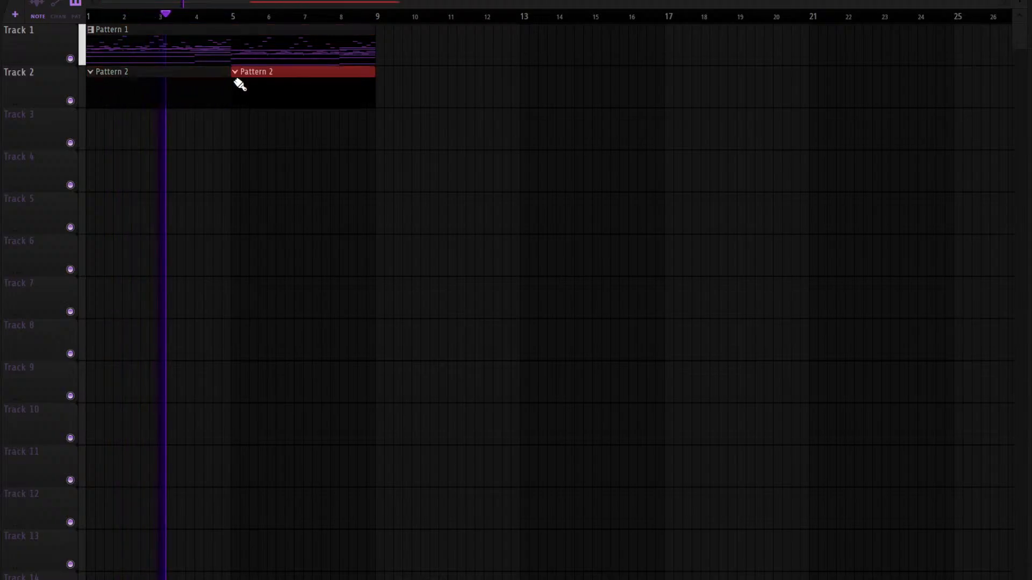
# Add a clap sample channel for Pattern 2 and place claps on steps 9, 25, 41 and 57
pyautogui.press('F6')
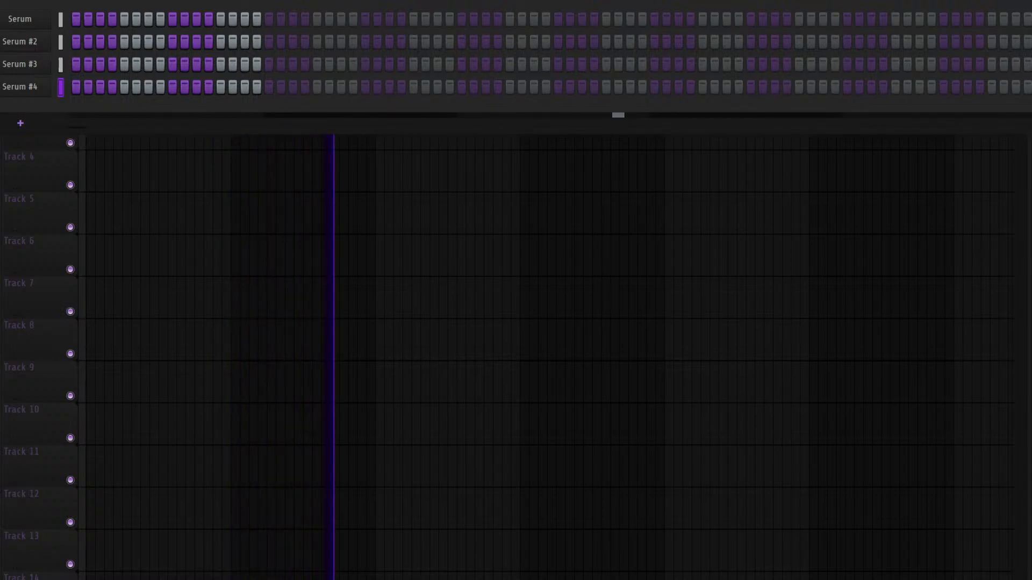
pyautogui.press('F6')
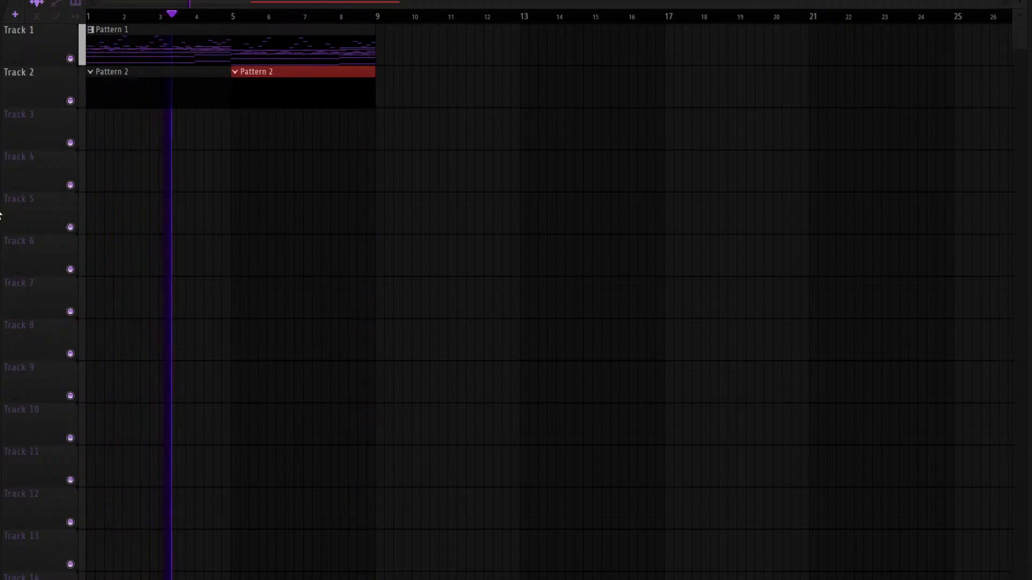
pyautogui.press('space')
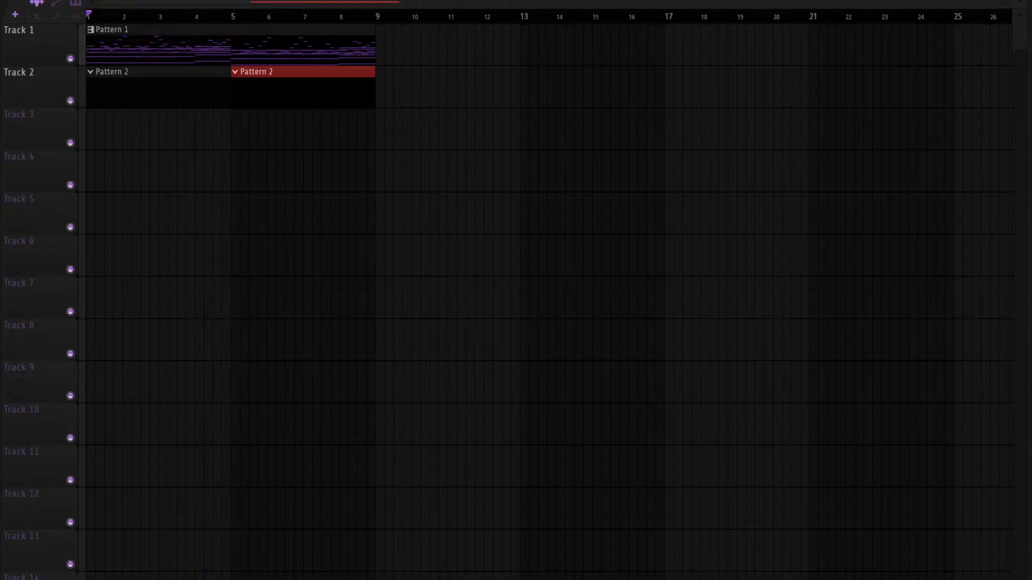
pyautogui.press('F6')
pyautogui.press('space')
pyautogui.click(173, 21)
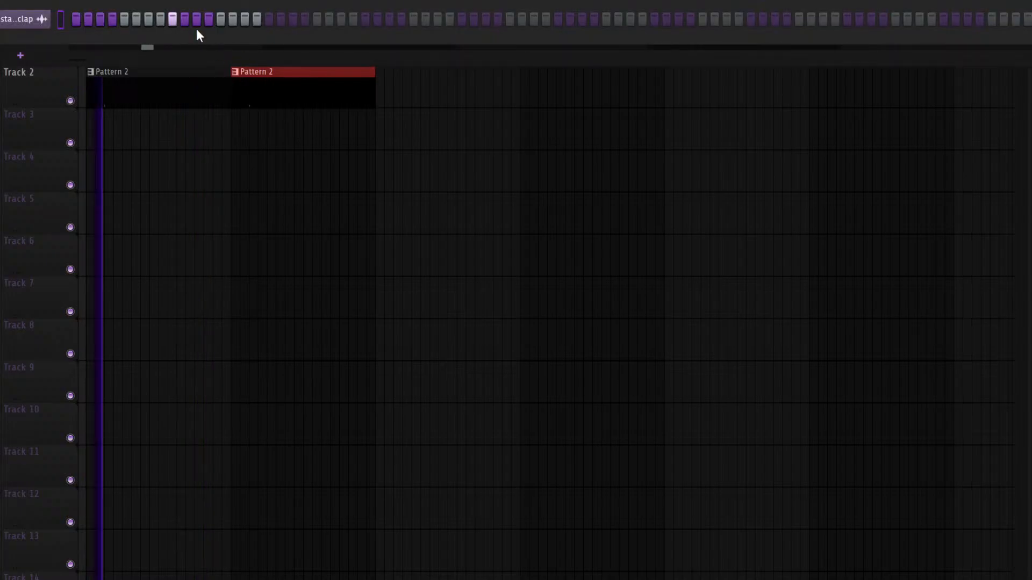
pyautogui.click(365, 19)
pyautogui.click(558, 19)
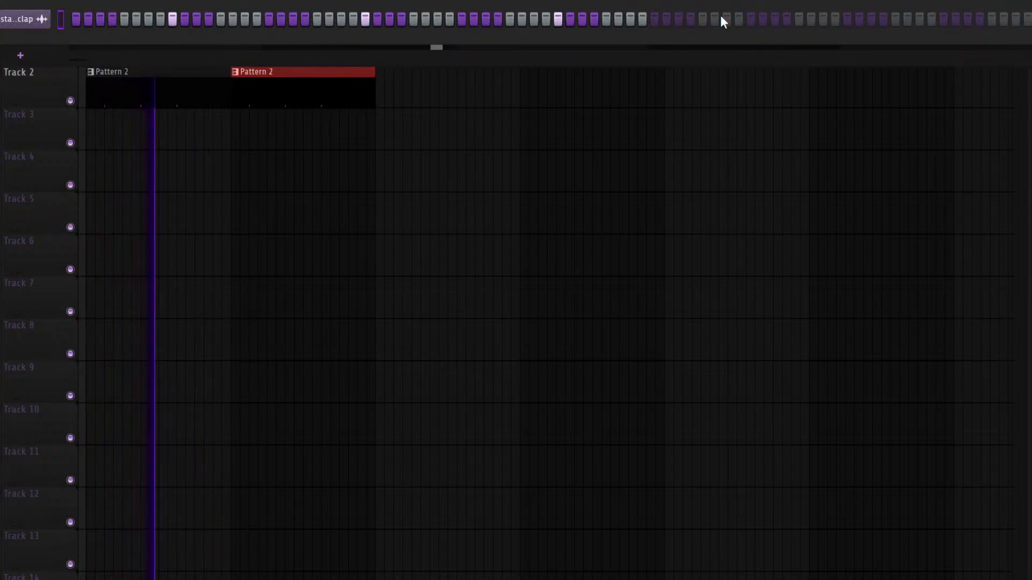
pyautogui.click(751, 19)
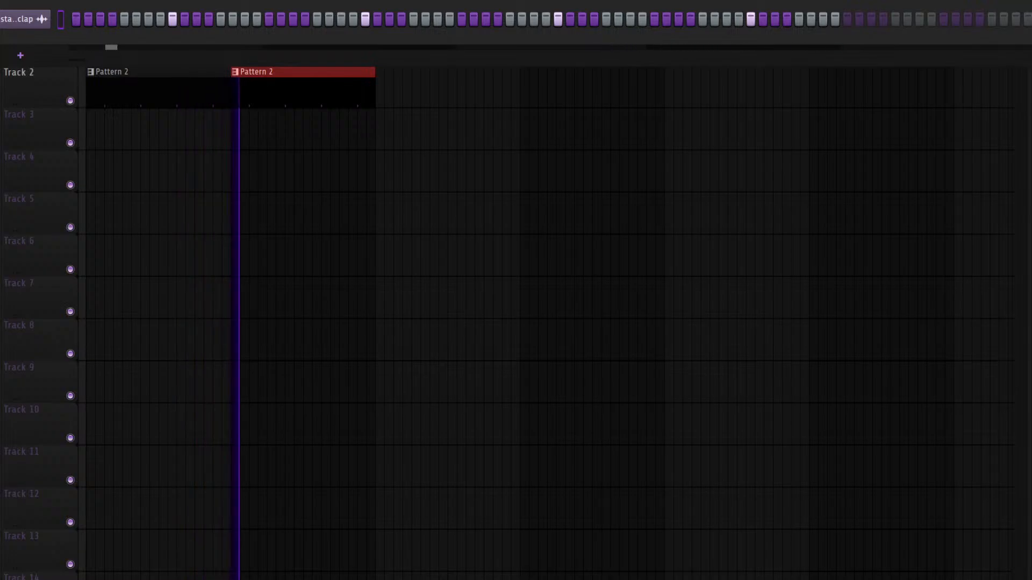
pyautogui.press('space')
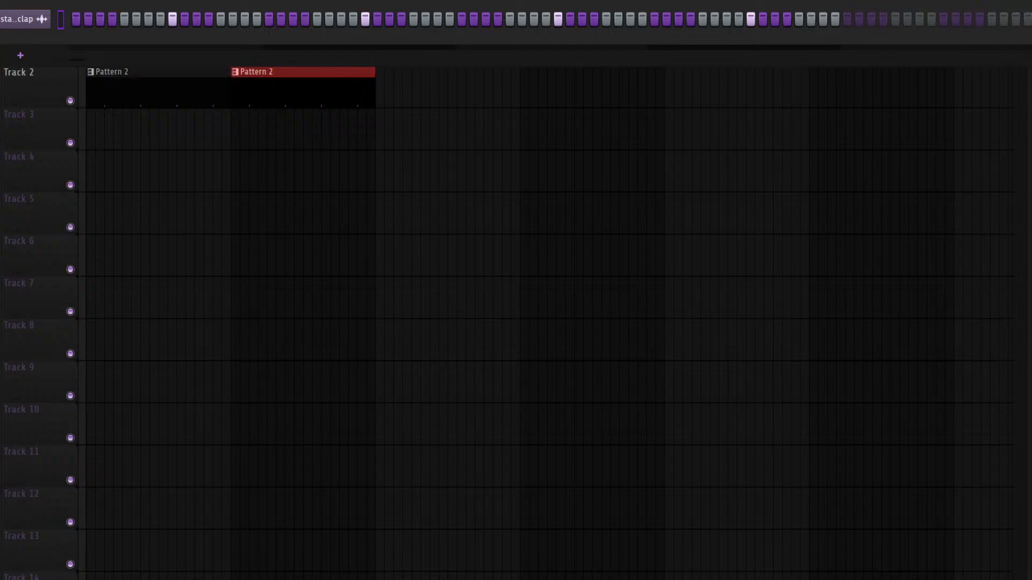
# Add a hi-hat sample channel to Pattern 2, fill every second step and add extra hits on steps 2 and 50
pyautogui.press('F6')
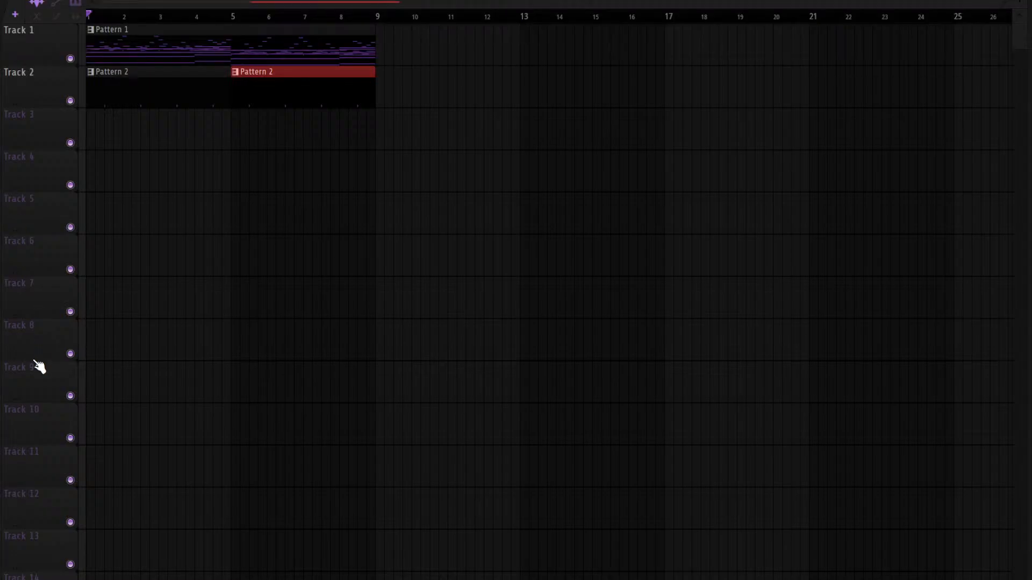
pyautogui.press('F6')
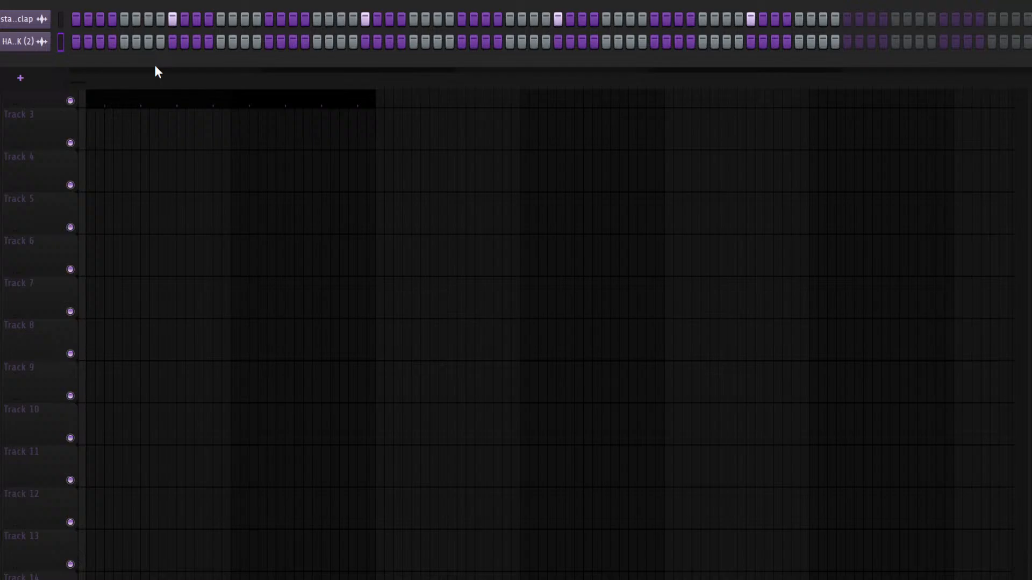
pyautogui.click(214, 64)
pyautogui.click(89, 45)
pyautogui.press('space')
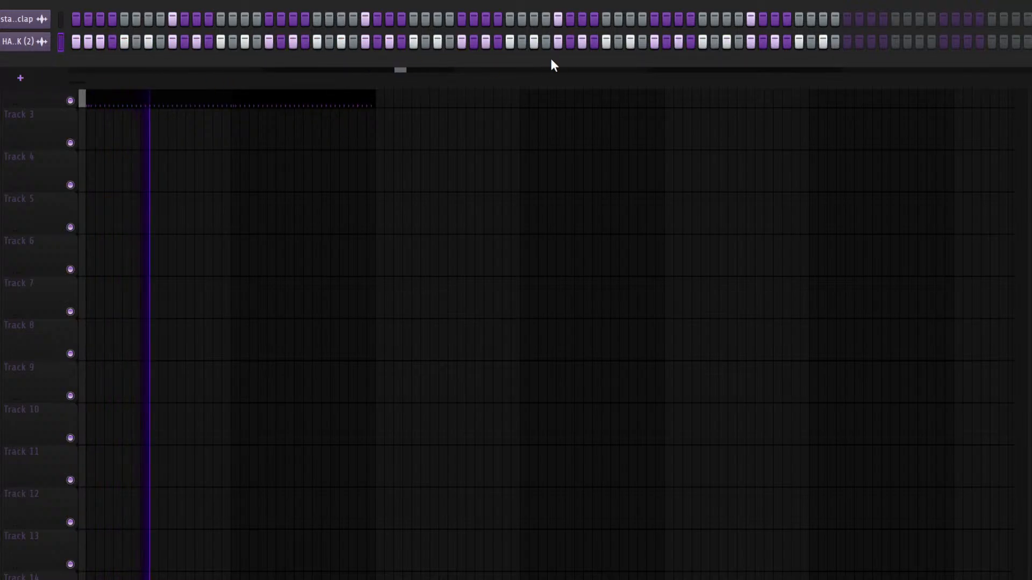
pyautogui.click(667, 42)
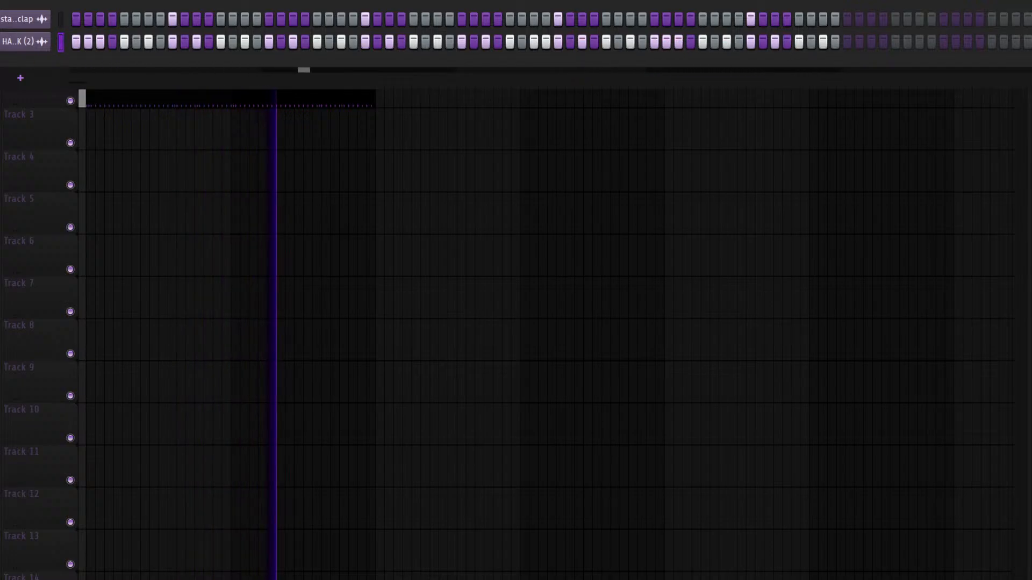
# Add the lil tiny baby kick sample as a new channel for Pattern 2
pyautogui.press('F6')
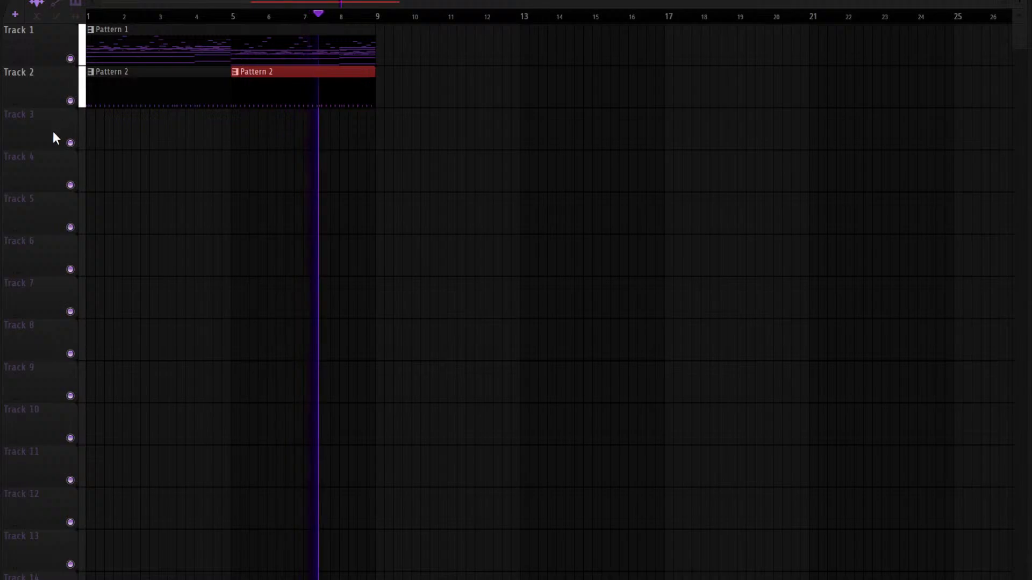
pyautogui.press('F6')
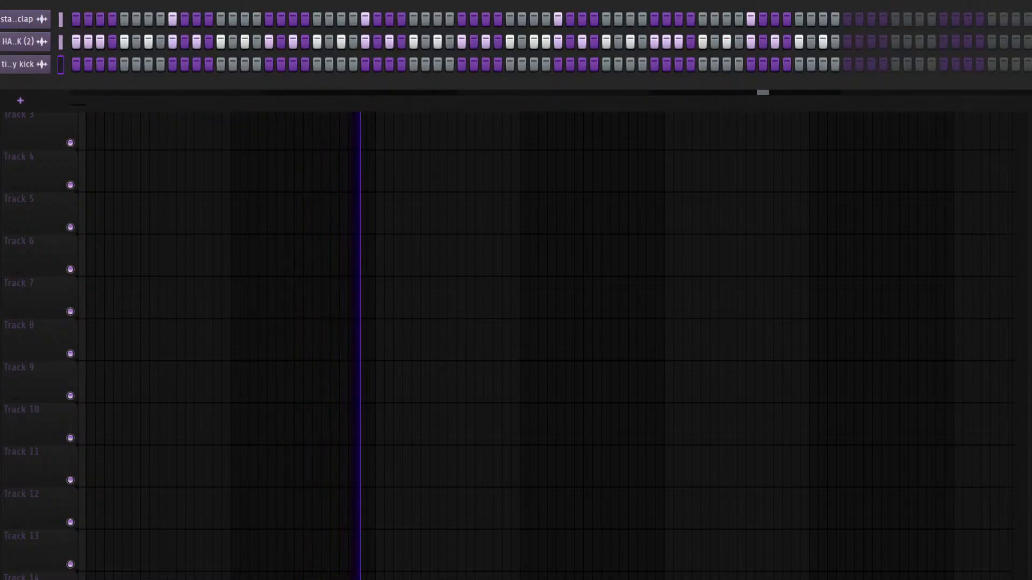
# Try the Serum #4 808 notes from Pattern 1 on the kick channel in Pattern 2, and undo the paste
pyautogui.press('pagedown')
pyautogui.click(30, 94)
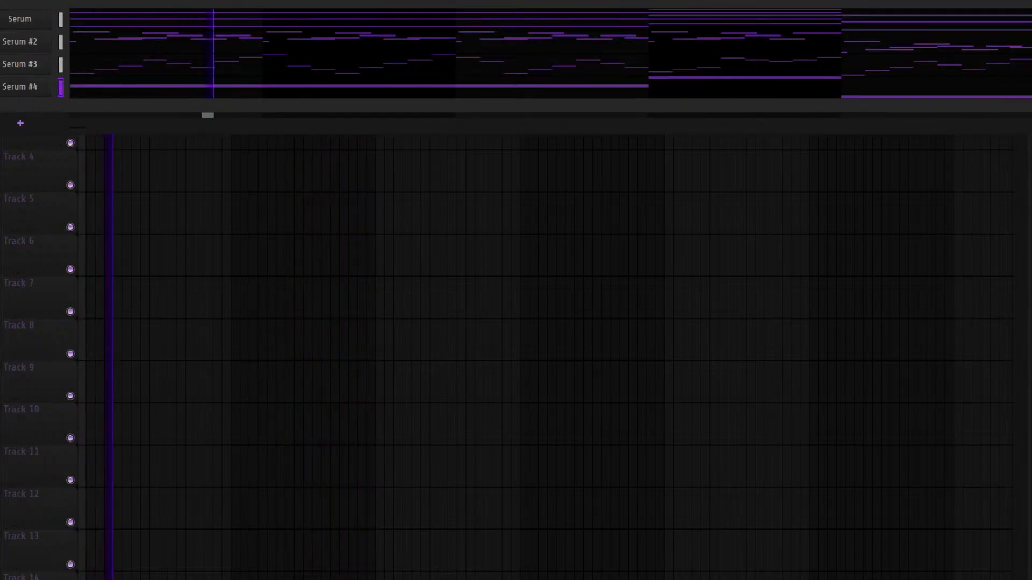
pyautogui.press('pageup')
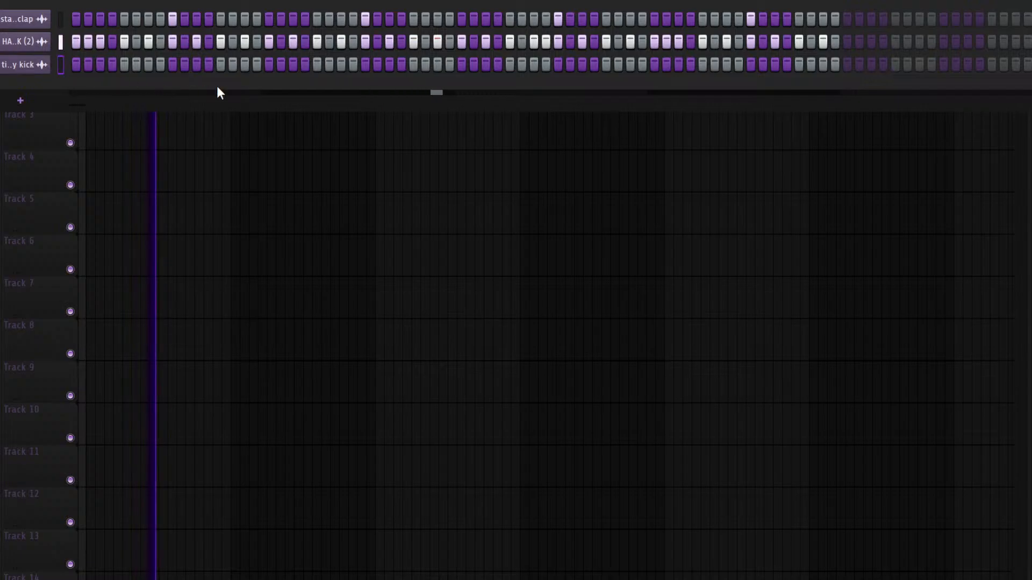
pyautogui.hotkey('ctrl', 'v')
pyautogui.click(92, 64)
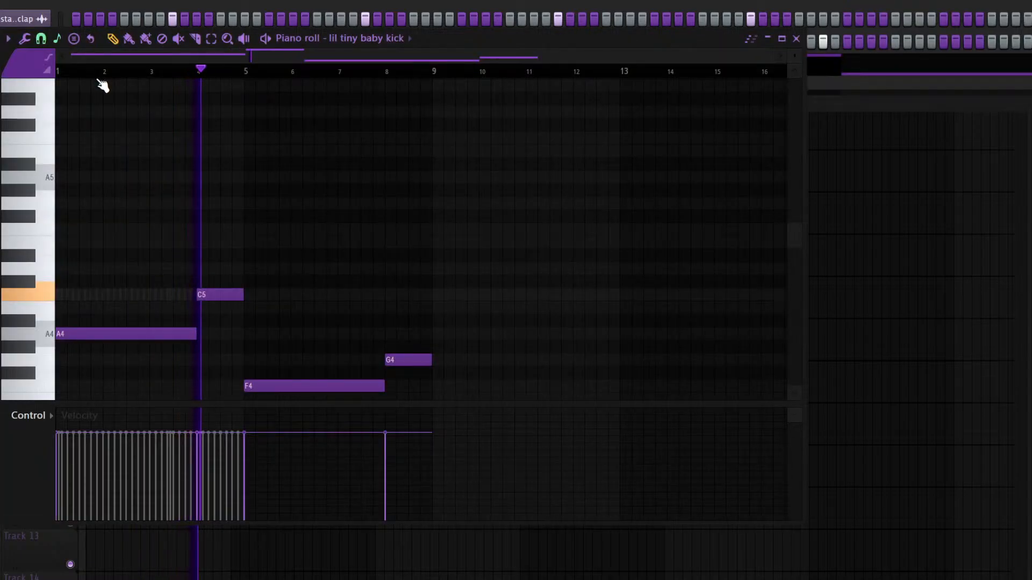
pyautogui.hotkey('ctrl', 'a')
pyautogui.press('F7')
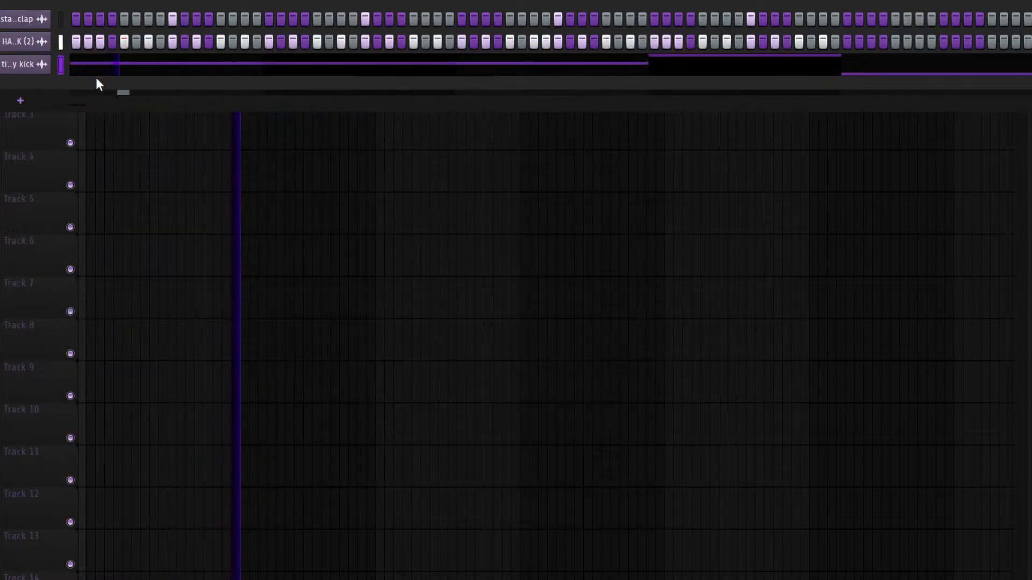
pyautogui.press('space')
pyautogui.hotkey('ctrl', 'z')
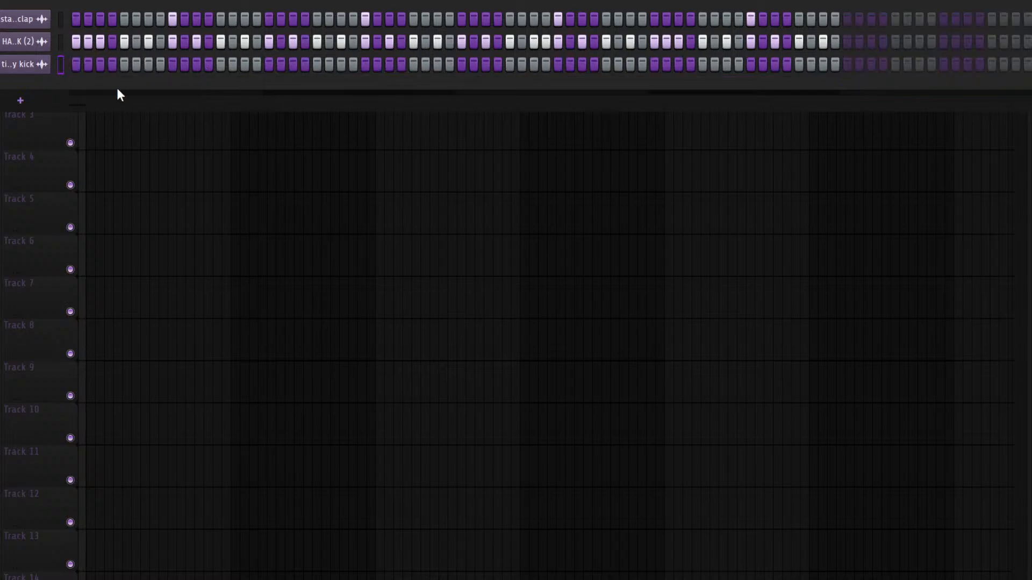
# Place kicks on steps 1, 7, 13, 27 and 31 of Pattern 2 while it plays
pyautogui.press('space')
pyautogui.click(149, 65)
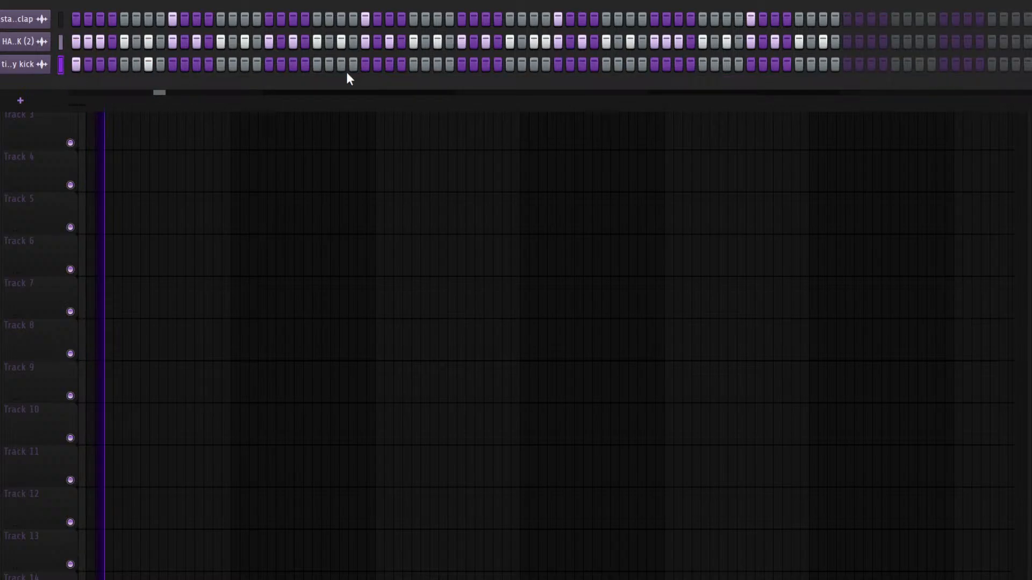
pyautogui.click(221, 65)
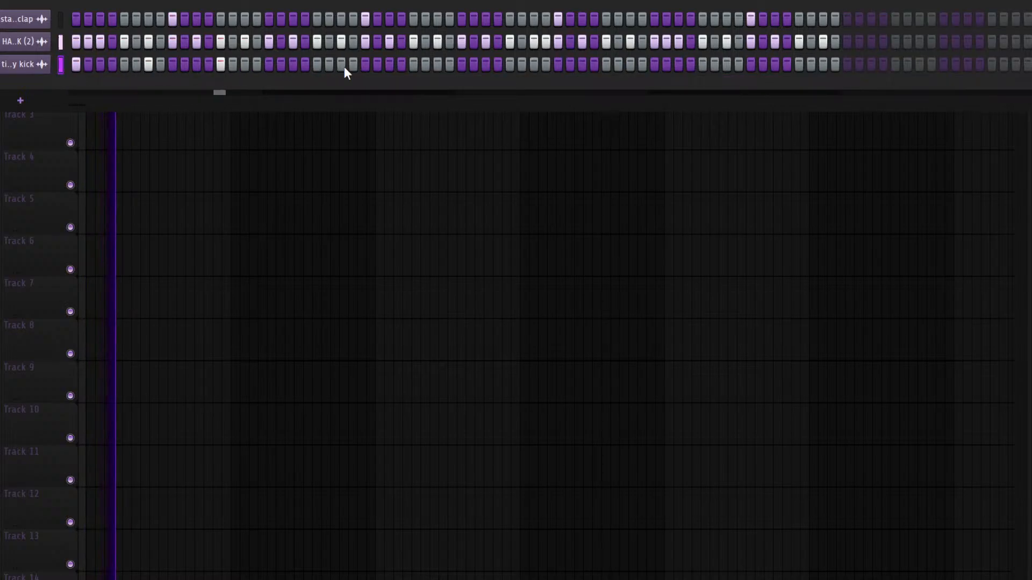
pyautogui.click(389, 65)
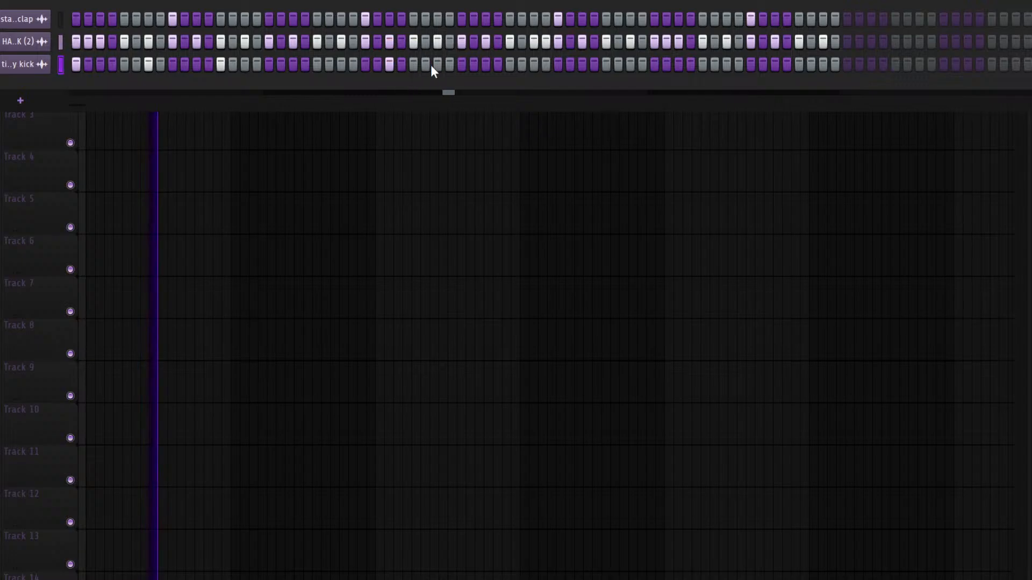
pyautogui.click(437, 64)
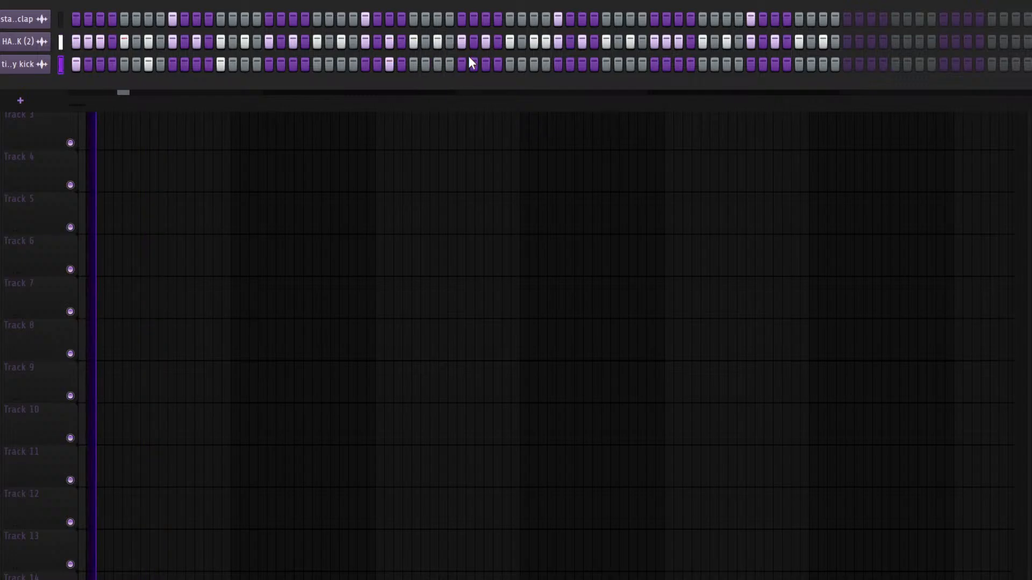
pyautogui.click(438, 65)
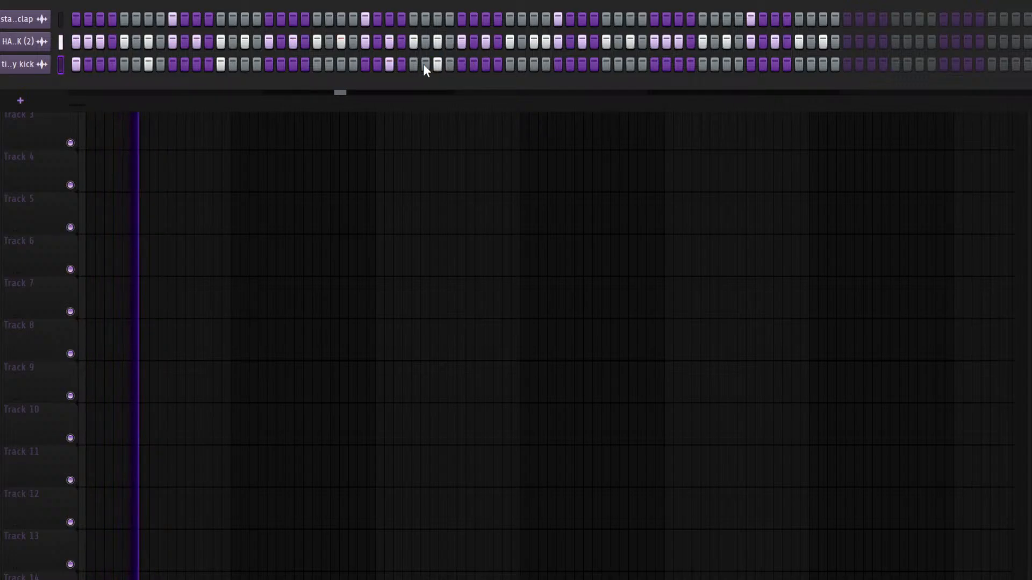
# Duplicate the two-bar kick pattern into bars 3 and 4 and add a kick on step 49
pyautogui.press('F7')
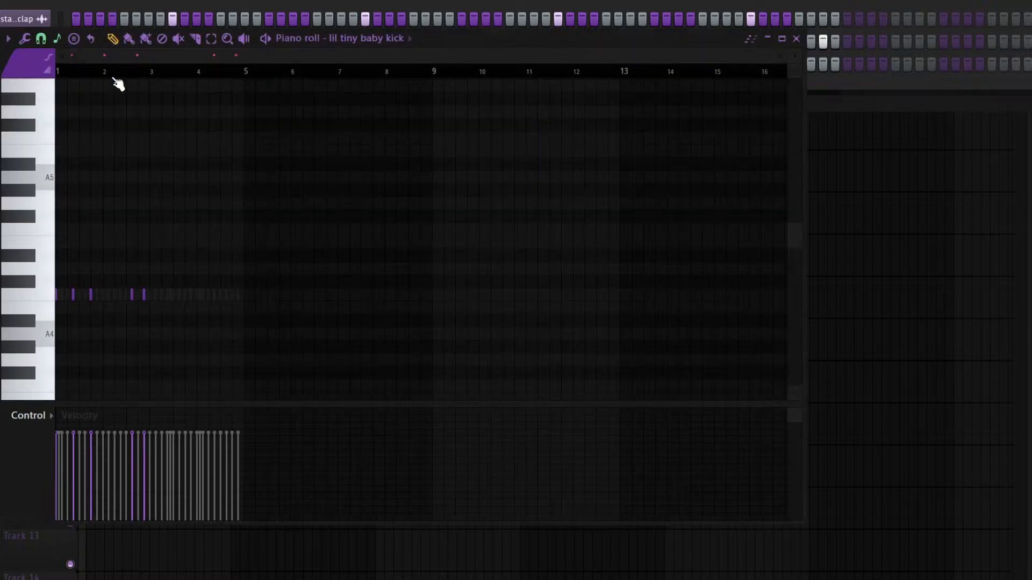
pyautogui.moveTo(148, 72); pyautogui.dragTo(58, 73)
pyautogui.hotkey('ctrl', 'b')
pyautogui.keyDown('ctrl'); pyautogui.click(204, 74); pyautogui.keyUp('ctrl')
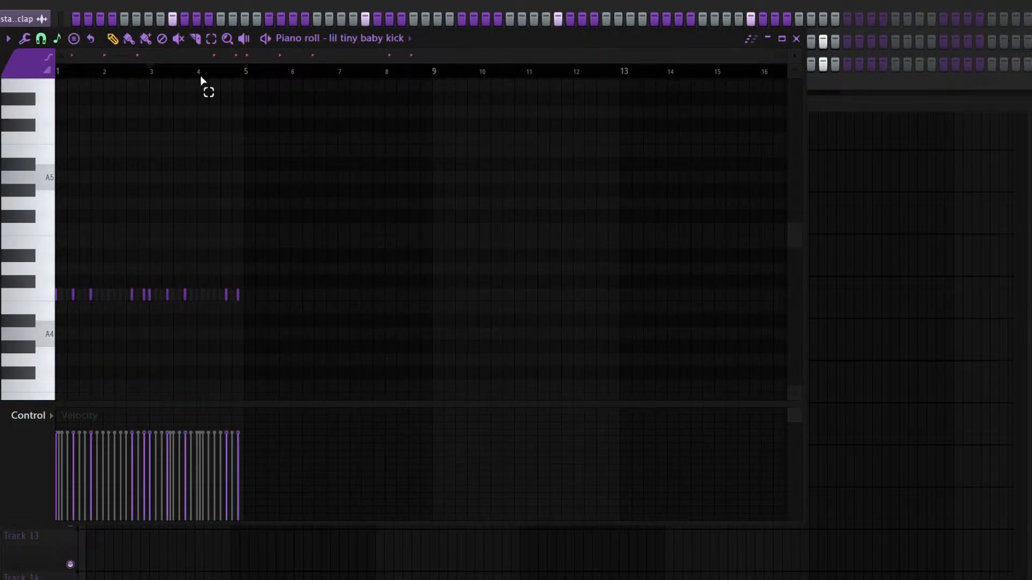
pyautogui.press('space')
pyautogui.press('F7')
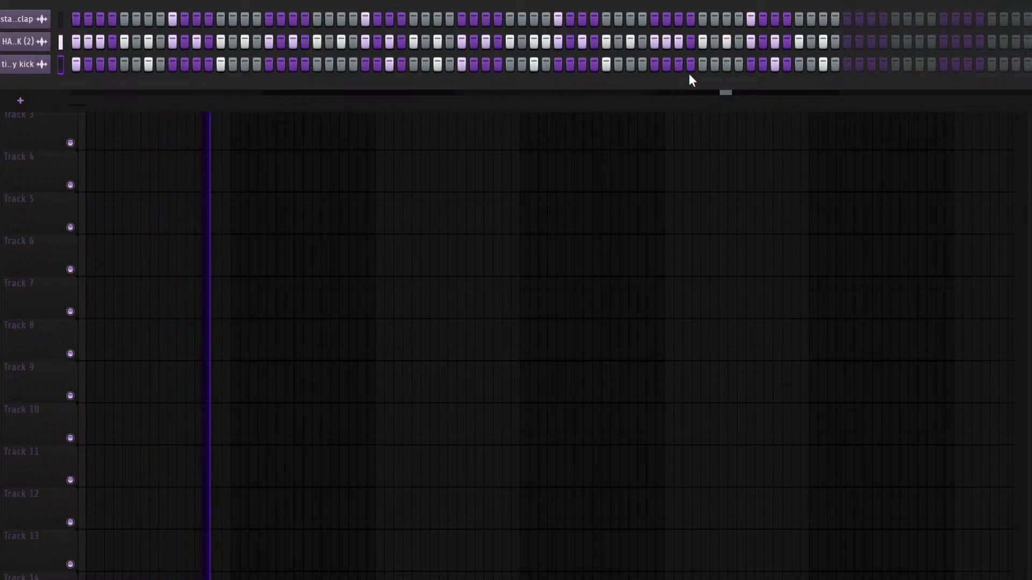
pyautogui.click(654, 67)
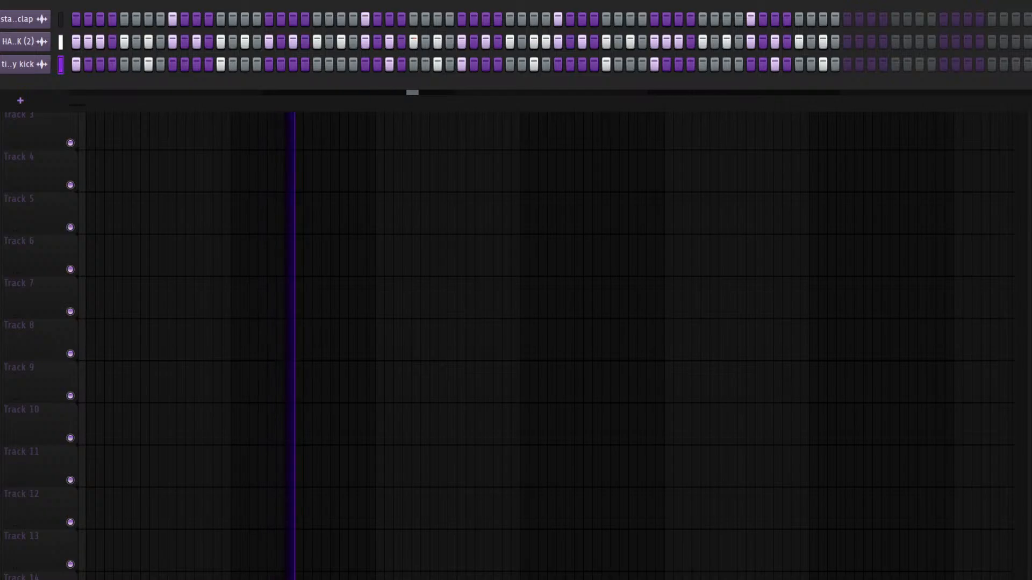
# Assign the lil tiny baby kick channel to mixer insert 5 and route the 22 808 insert into it
pyautogui.press('F9')
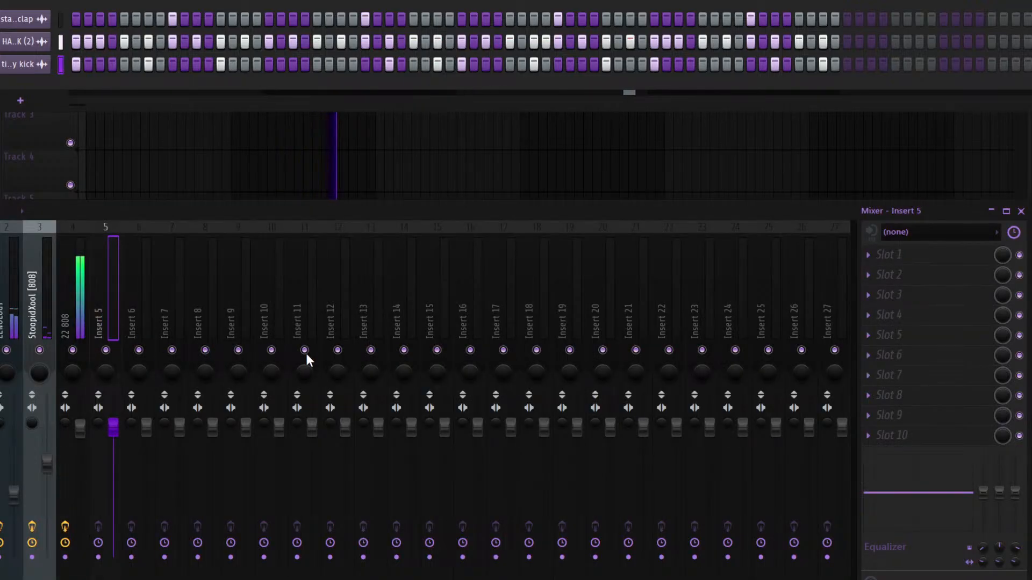
pyautogui.hotkey('ctrl', 'l')
pyautogui.click(77, 324)
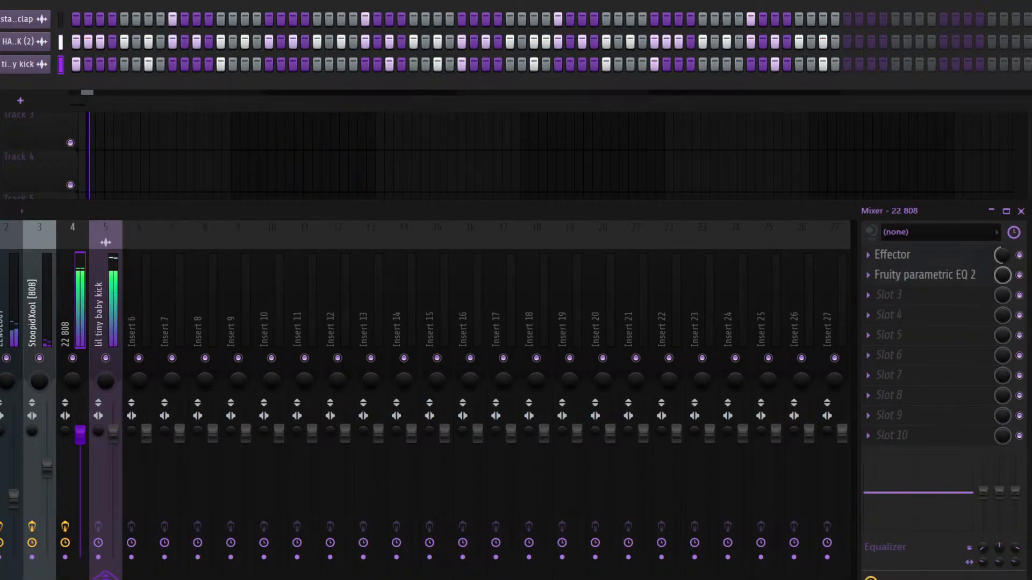
pyautogui.moveTo(249, 231); pyautogui.dragTo(245, 189)
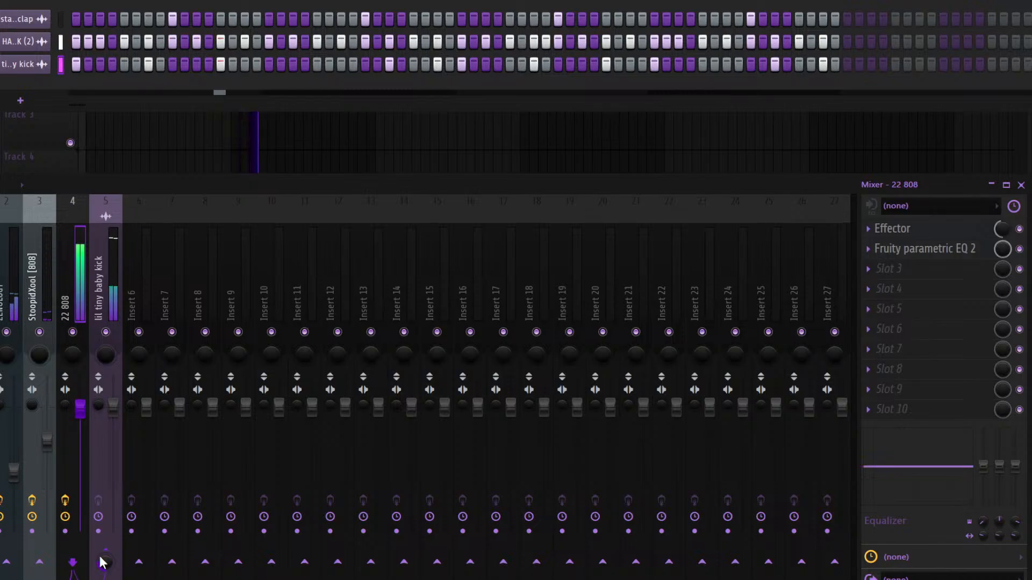
pyautogui.press('space')
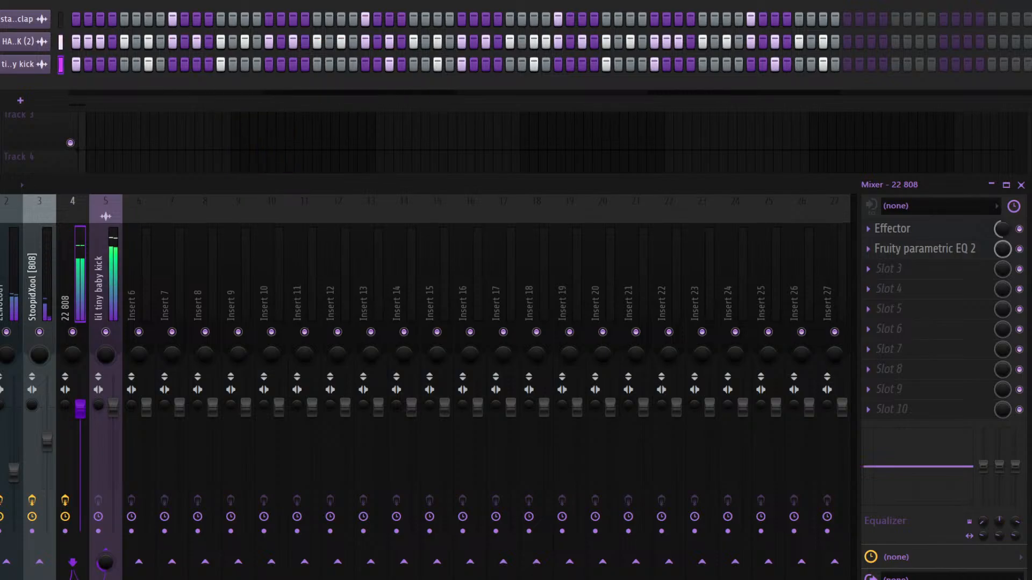
pyautogui.press('F9')
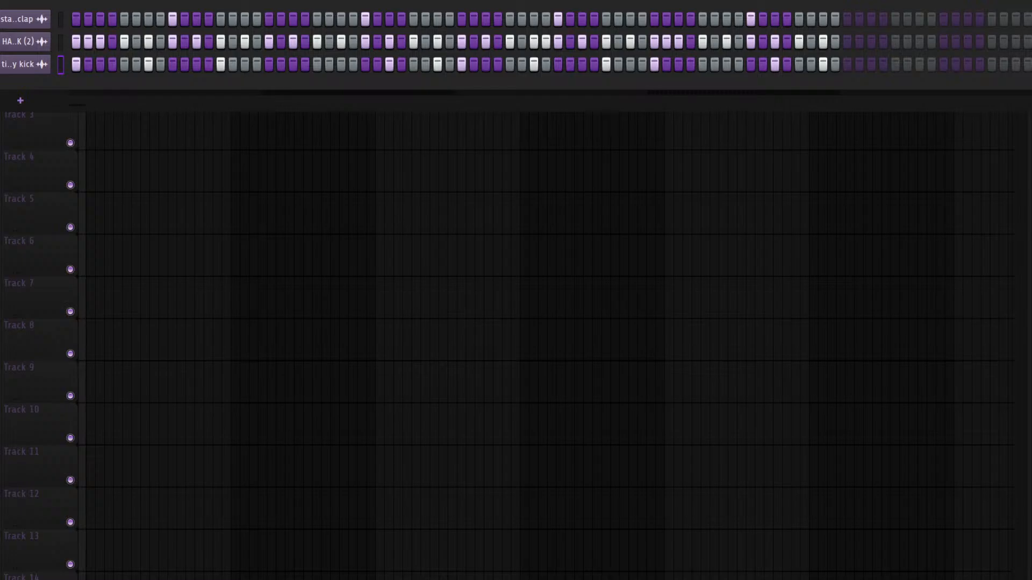
# Add a snare sample channel to Pattern 2 and place snares on steps 11, 15, 31, 44, 47 and 63
pyautogui.press('F6')
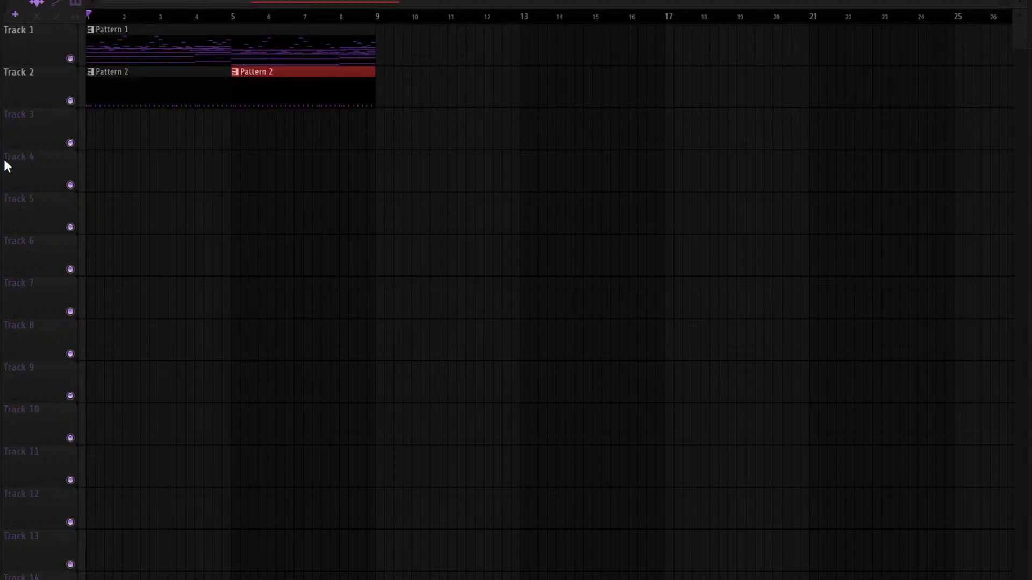
pyautogui.press('F6')
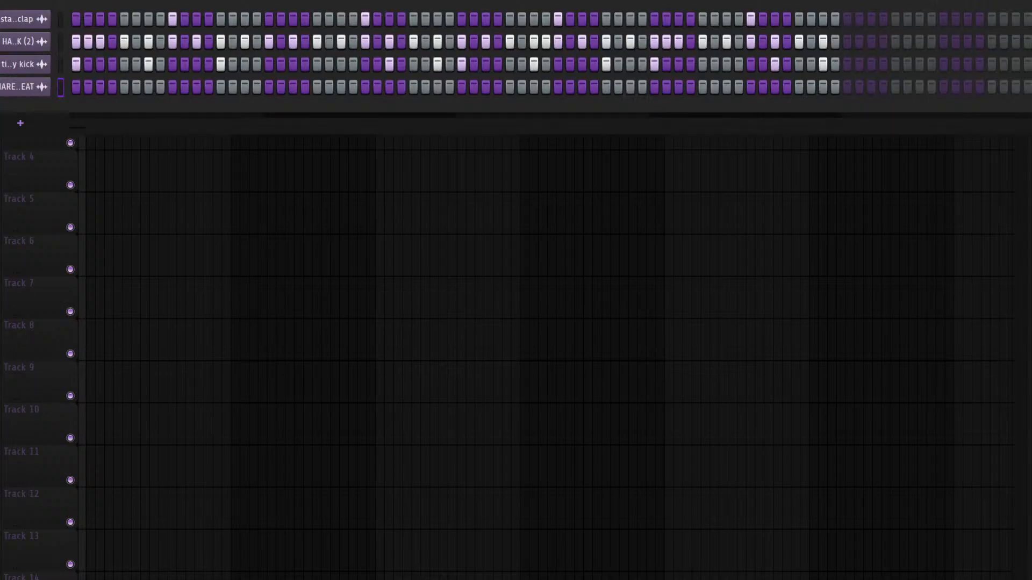
pyautogui.press('space')
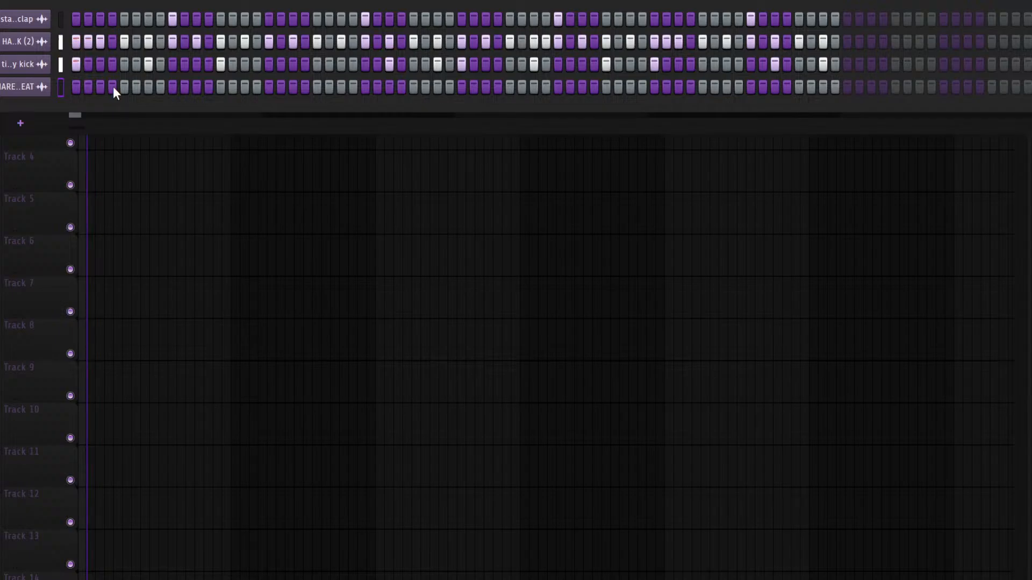
pyautogui.click(197, 87)
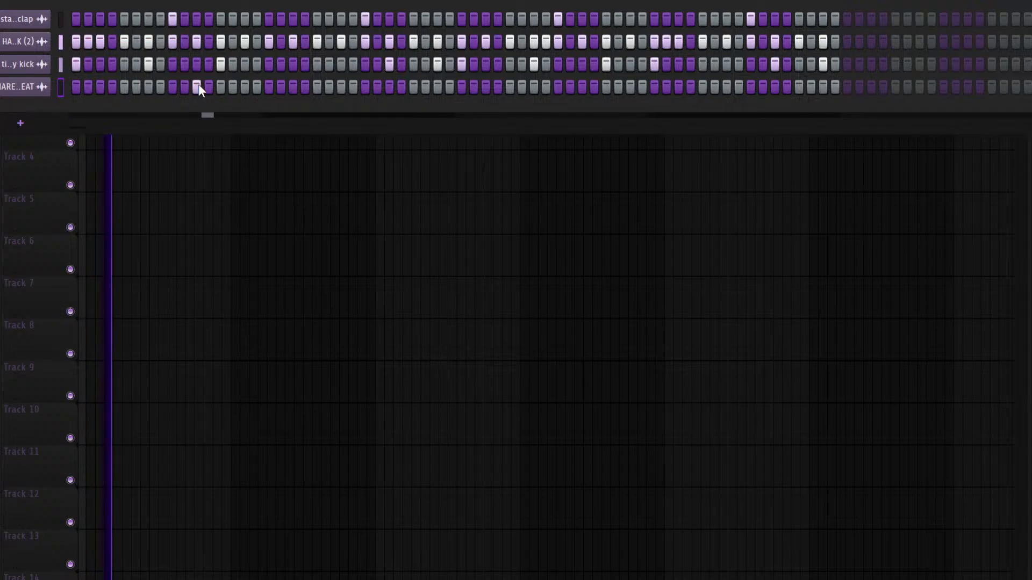
pyautogui.click(245, 87)
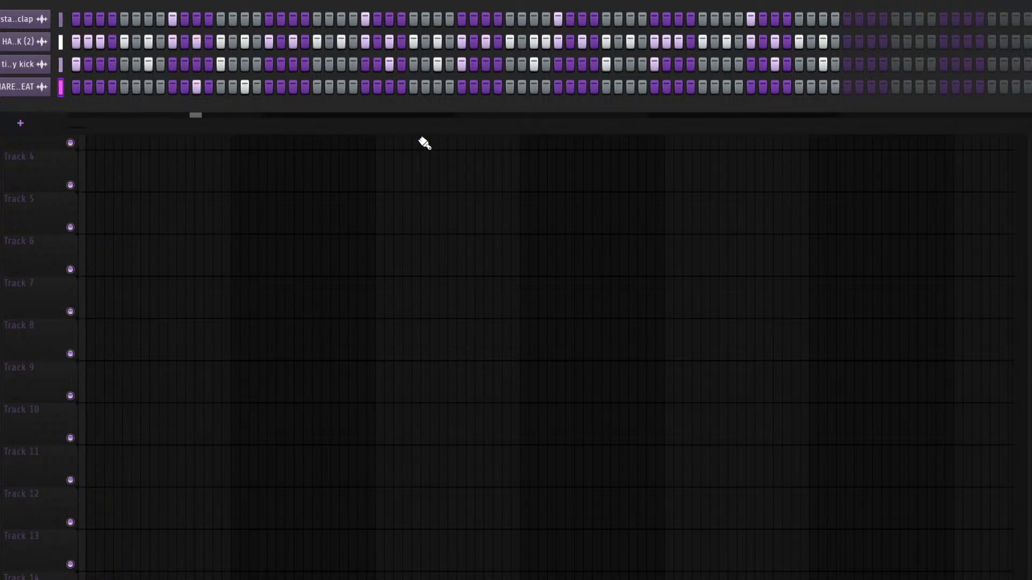
pyautogui.click(437, 88)
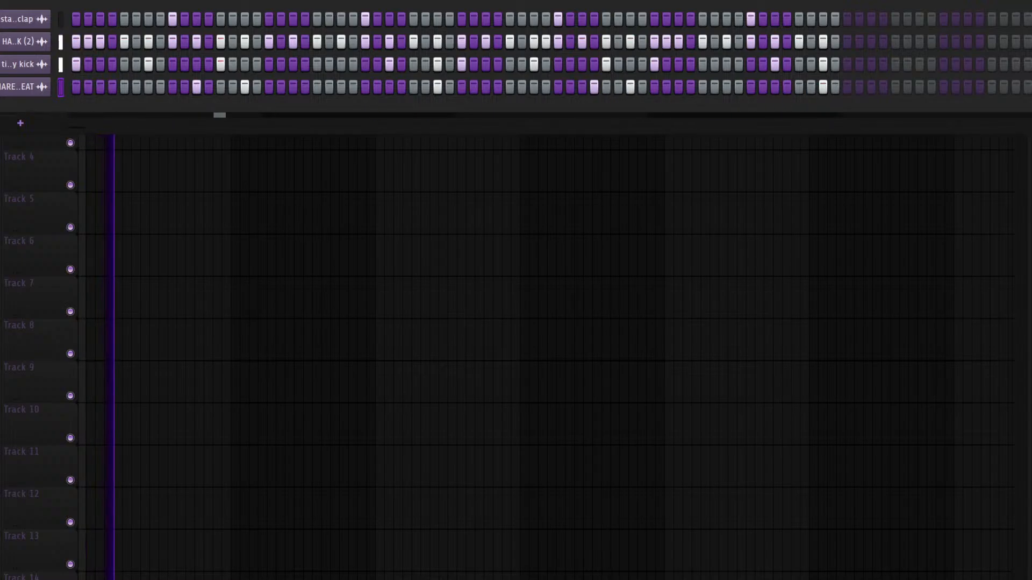
pyautogui.press('space')
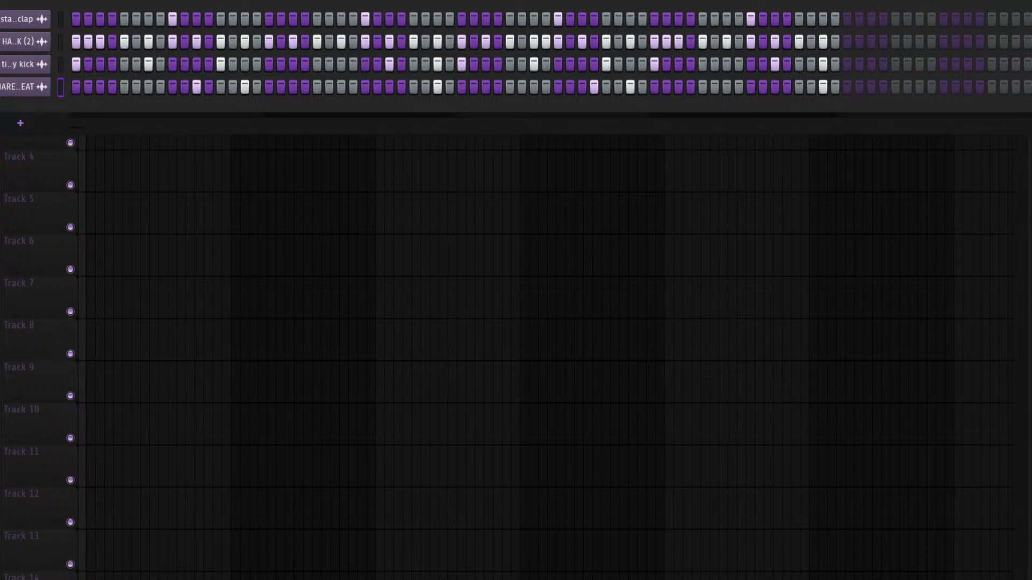
# Add the OPEN HAT - HOLY channel to Pattern 2 and place open hats on steps 5, 21, 37 and 53
pyautogui.press('F6')
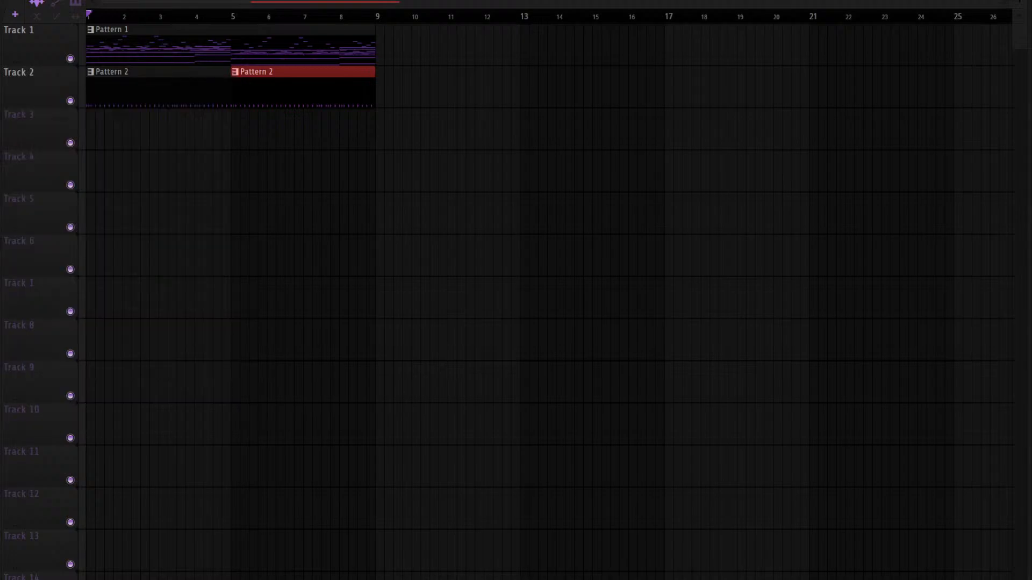
pyautogui.press('F7')
pyautogui.press('F7')
pyautogui.press('F9')
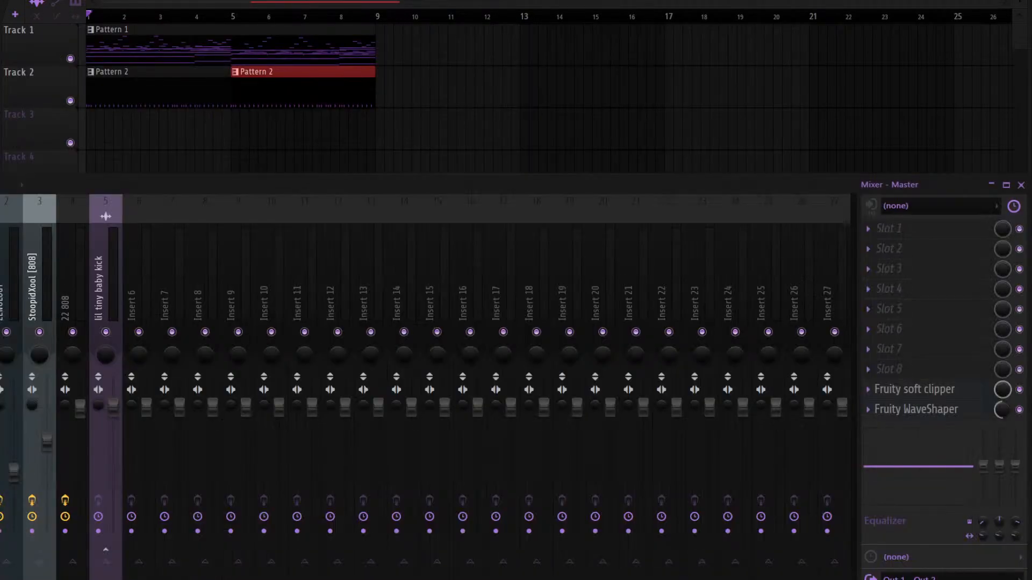
pyautogui.press('F9')
pyautogui.press('F6')
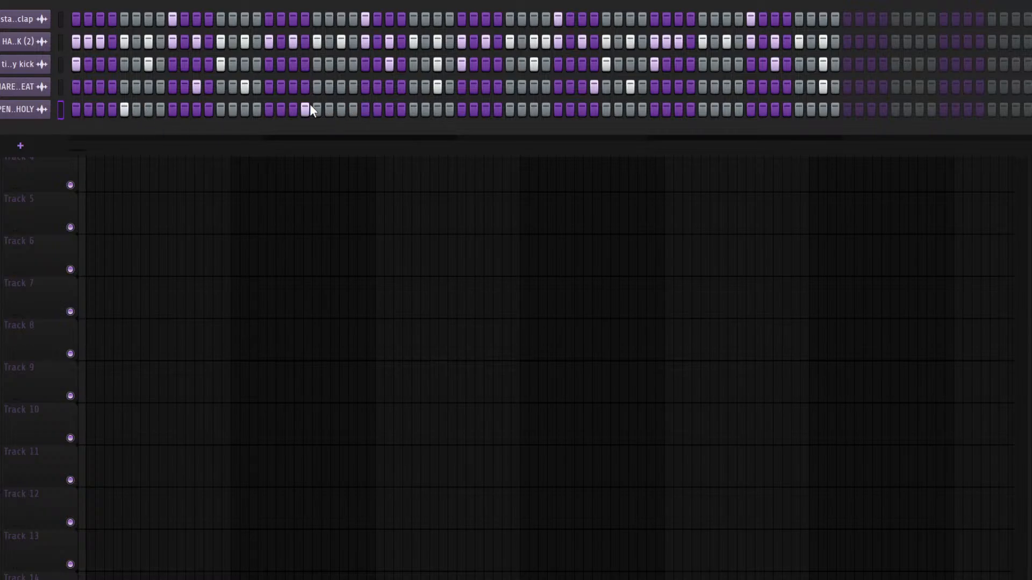
pyautogui.click(510, 109)
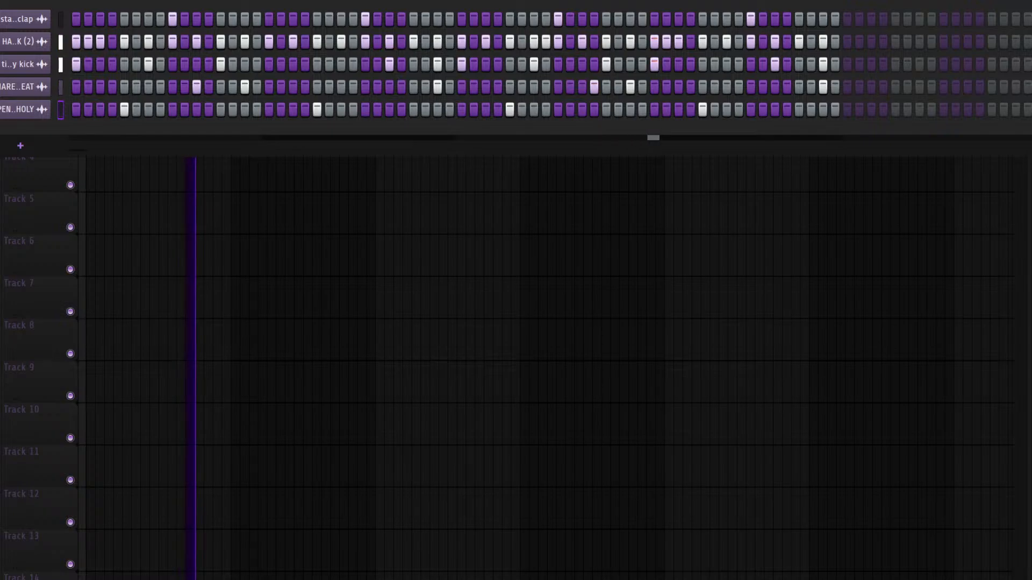
# Assign the clap, hi-hat, snare and open hat channels to consecutive mixer inserts 6 to 9
pyautogui.press('F9')
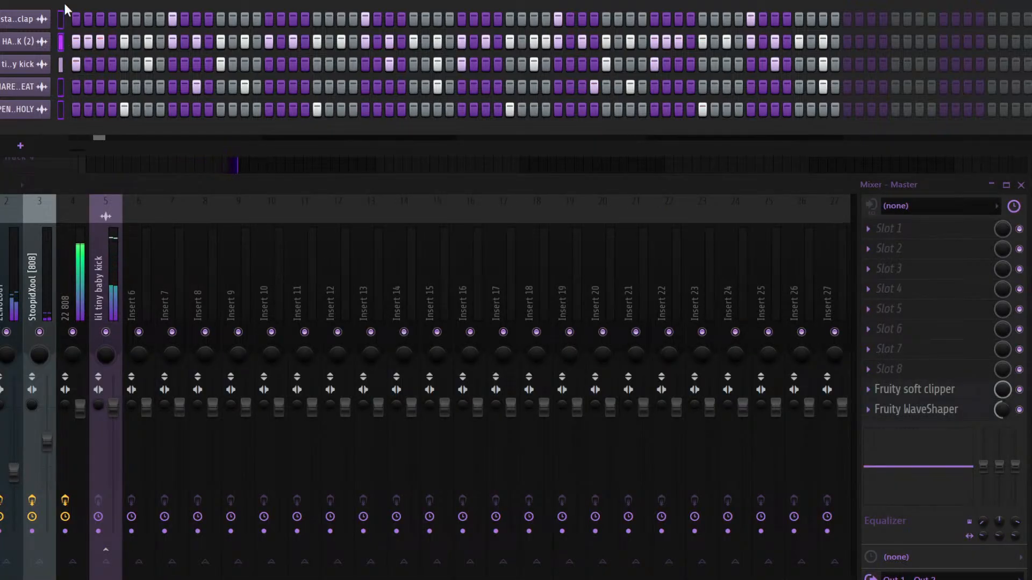
pyautogui.click(145, 277)
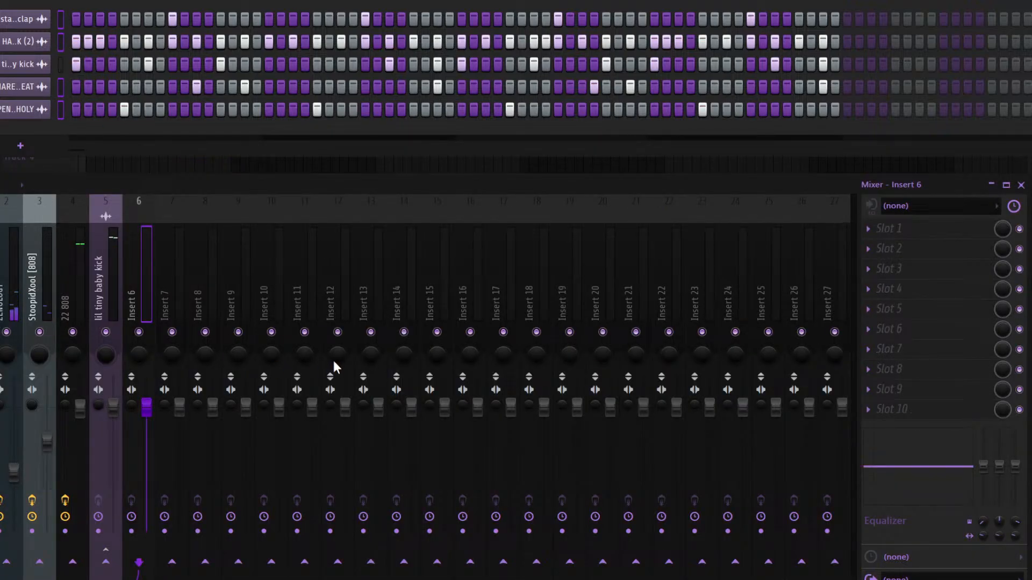
pyautogui.hotkey('ctrl', 'l')
# Play with the open hat insert soloed, lower its volume, restore the other inserts and turn down the snare insert
pyautogui.rightClick(244, 333)
pyautogui.press('space')
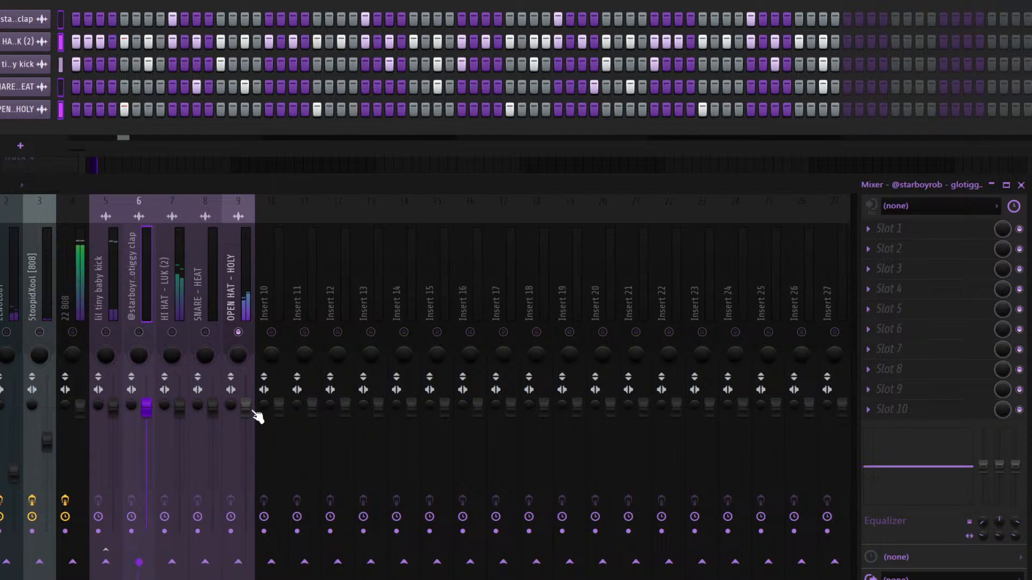
pyautogui.moveTo(246, 409); pyautogui.dragTo(246, 453)
pyautogui.rightClick(239, 336)
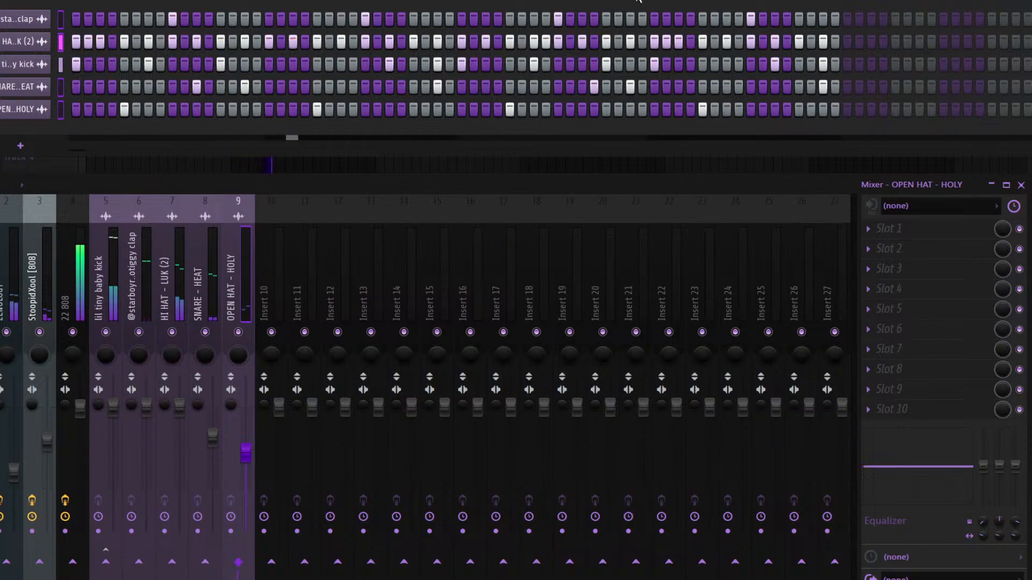
# Load the ^hihihi oh mix preset onto the open hat's insert 9 and raise its volume slightly
pyautogui.doubleClick(635, 21)
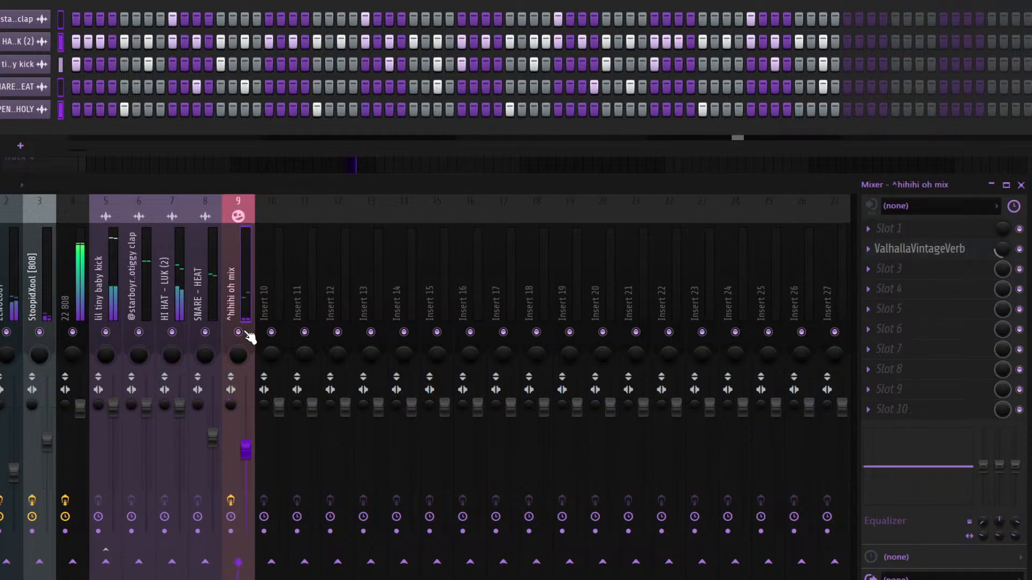
pyautogui.moveTo(245, 451); pyautogui.dragTo(245, 445)
pyautogui.press('F9')
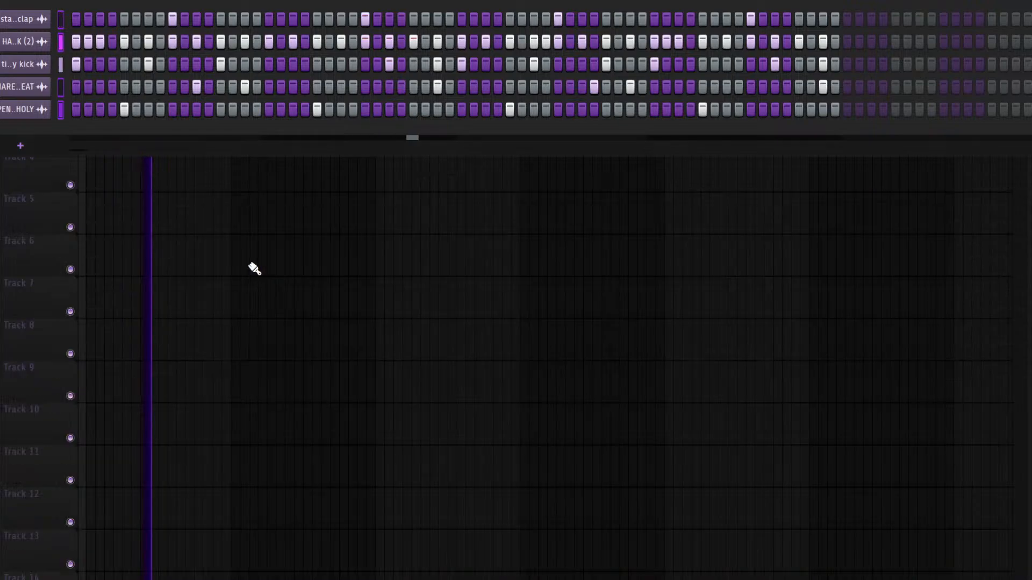
# Stop playback, split the patterns by channel and clear all clips from the playlist
pyautogui.press('F6')
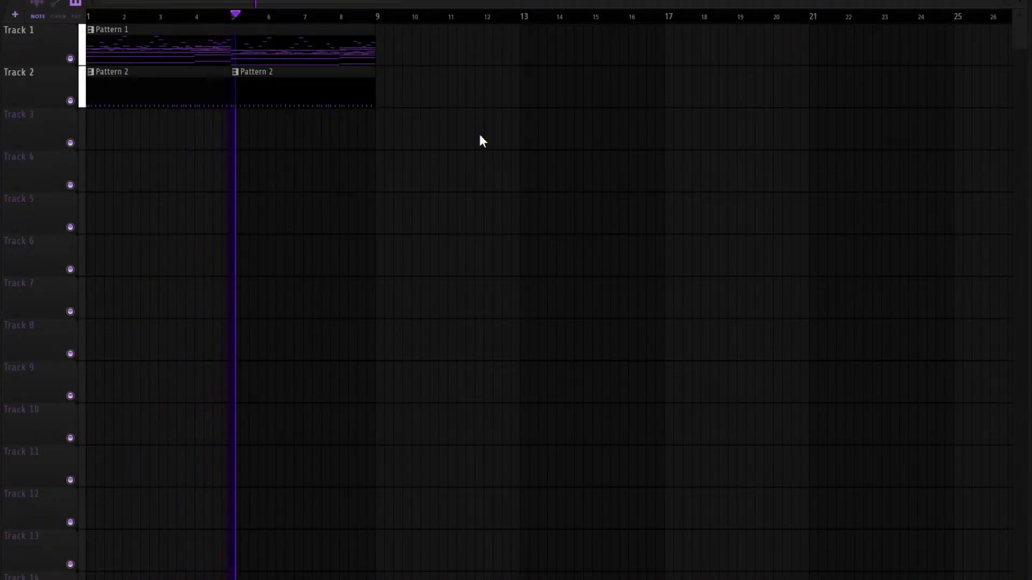
pyautogui.hotkey('ctrl', 'shift', 'Up')
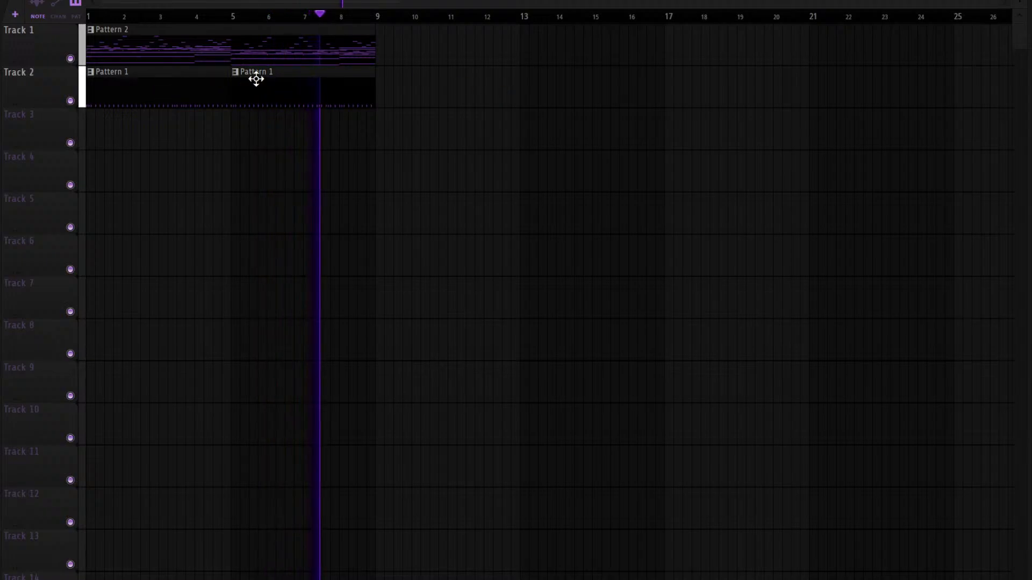
pyautogui.hotkey('ctrl', 'shift', 'Down')
pyautogui.press('space')
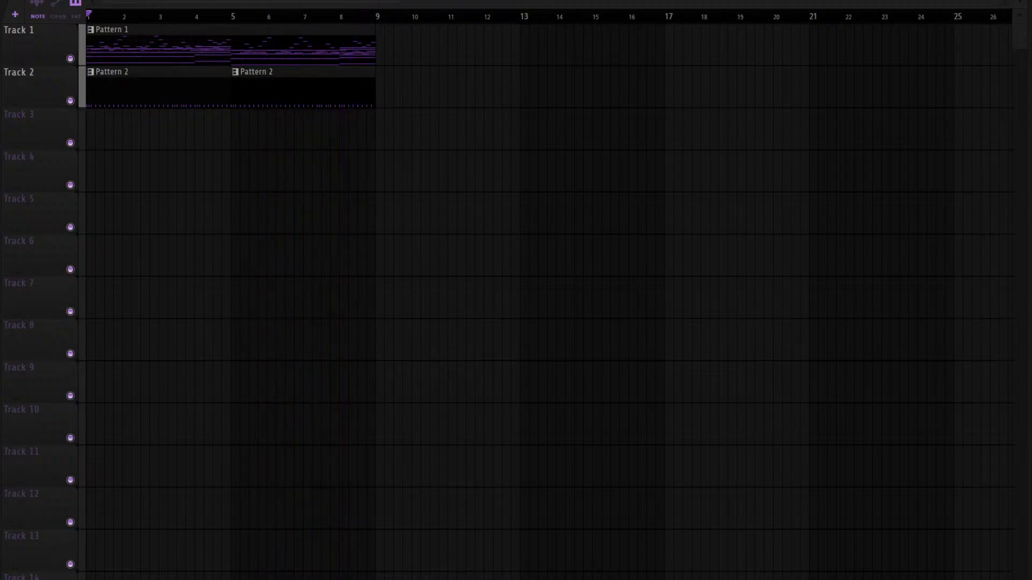
pyautogui.click(490, 169)
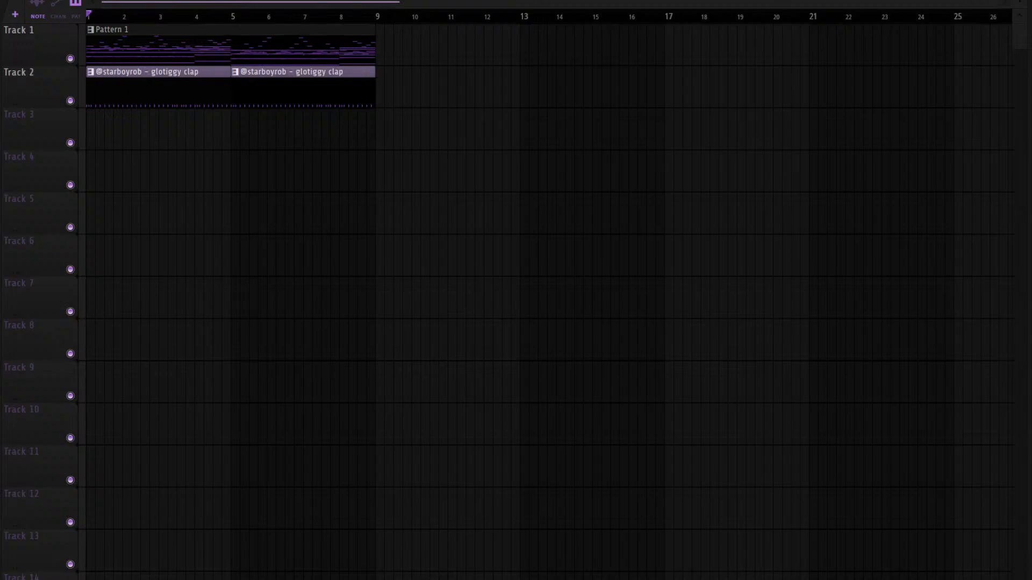
pyautogui.hotkey('ctrl', 'a')
pyautogui.press('Delete')
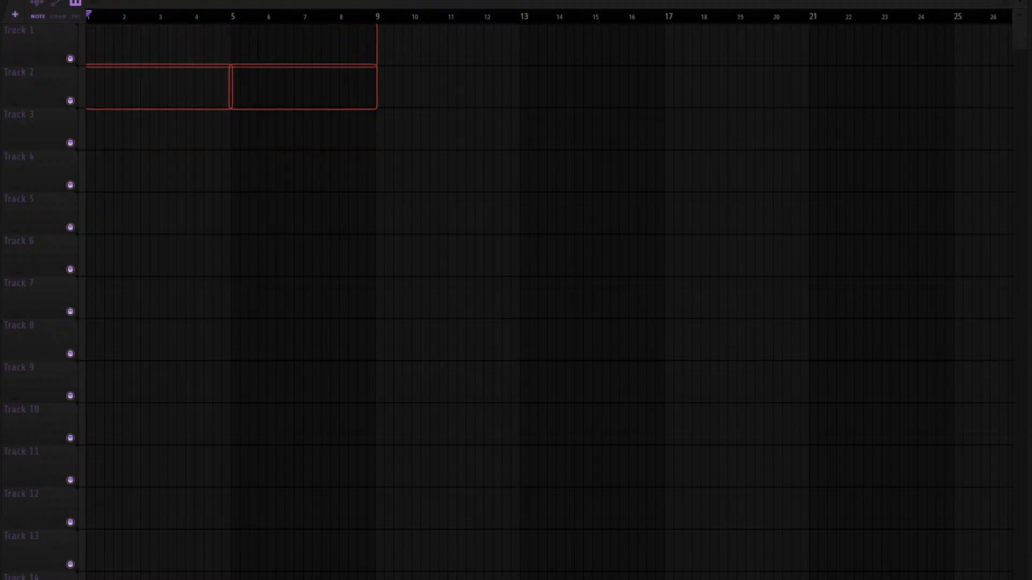
# Place the Serum chord pattern on Track 1 at bar 1, play it, and duplicate the clip to bar 9
pyautogui.moveTo(209, 61); pyautogui.dragTo(39, 33)
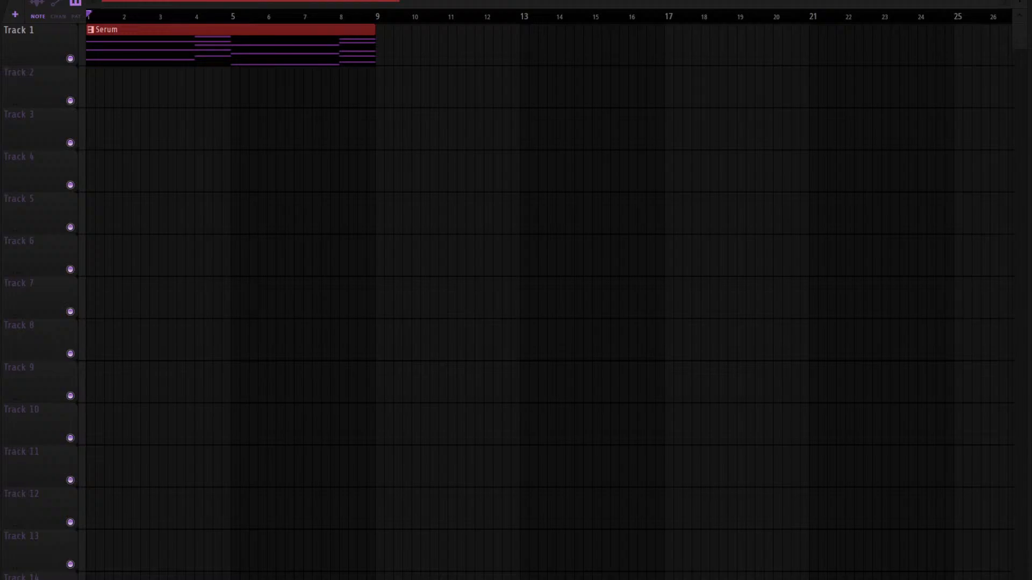
pyautogui.press('space')
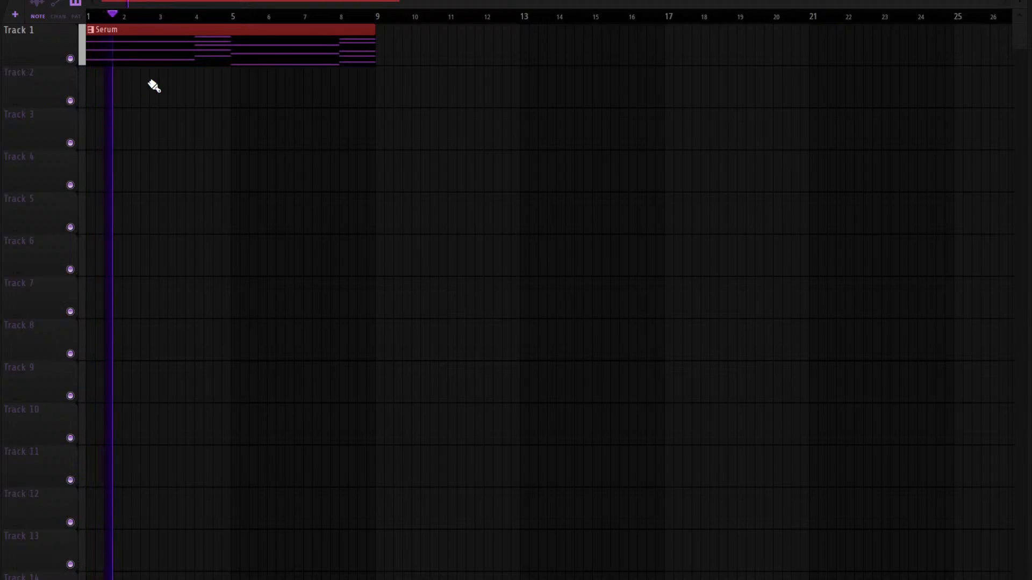
pyautogui.hotkey('ctrl', 'b')
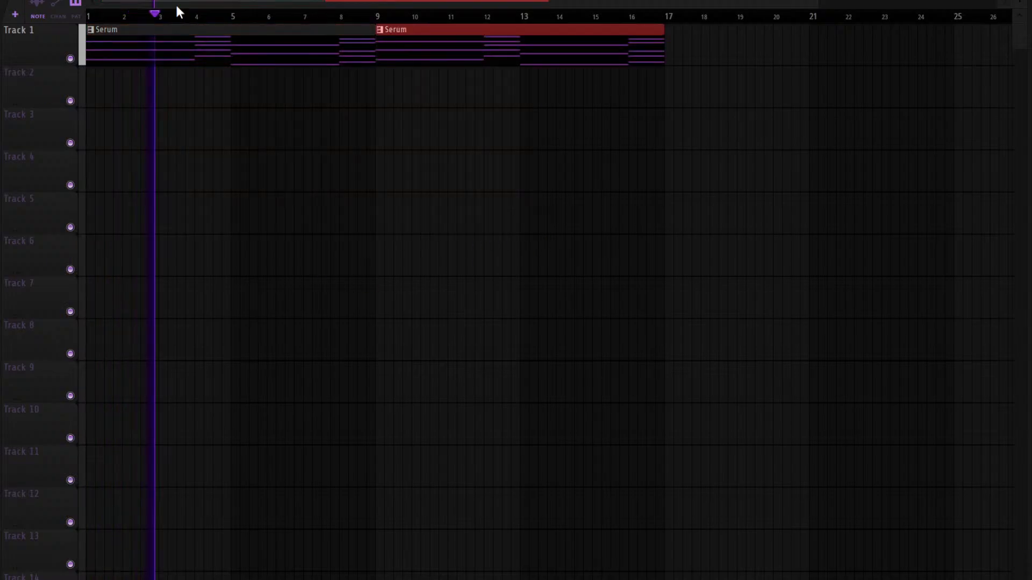
# Lay out clap, hi-hat, Serum #4 and lil tiny baby kick clips on Tracks 4 to 7 across bars 9 to 16
pyautogui.scroll(-4, 175, 6)
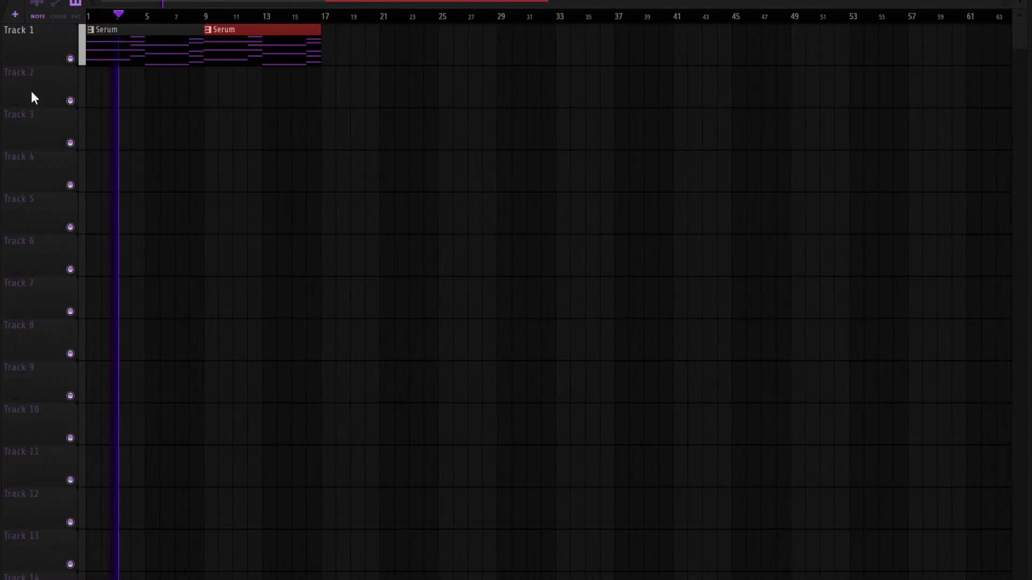
pyautogui.click(207, 269)
pyautogui.moveTo(2, 221); pyautogui.dragTo(204, 175)
pyautogui.hotkey('ctrl', 'b')
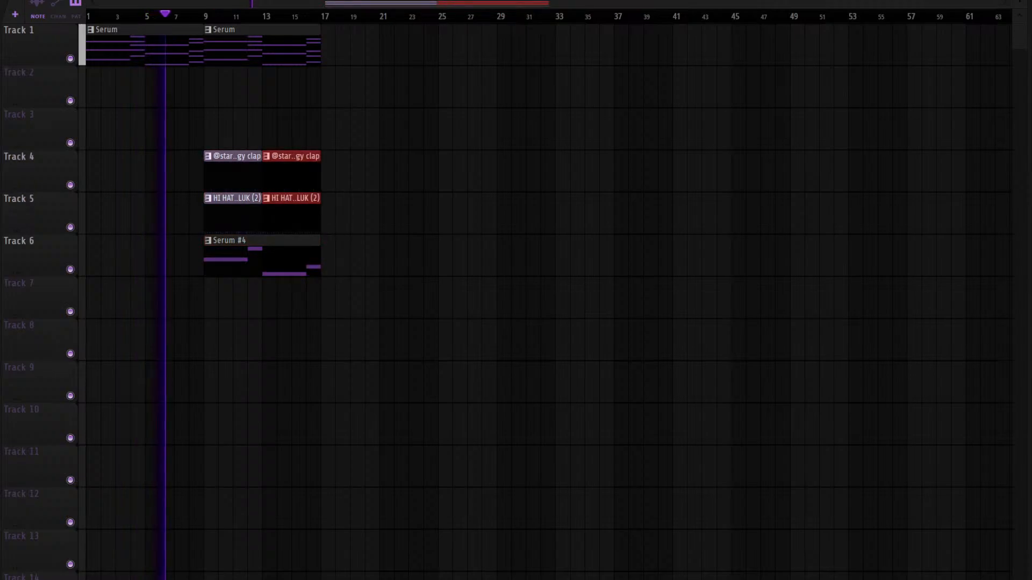
pyautogui.moveTo(206, 301)
pyautogui.mouseDown()
pyautogui.moveTo(352, 305)
pyautogui.moveTo(207, 50)
pyautogui.moveTo(220, 48)
pyautogui.mouseUp()
pyautogui.rightClick(370, 303)
# Repeat the whole bars 9 to 16 section, including the Track 1 Serum clip, three times up to bar 41
pyautogui.keyDown('ctrl'); pyautogui.click(350, 298); pyautogui.keyUp('ctrl')
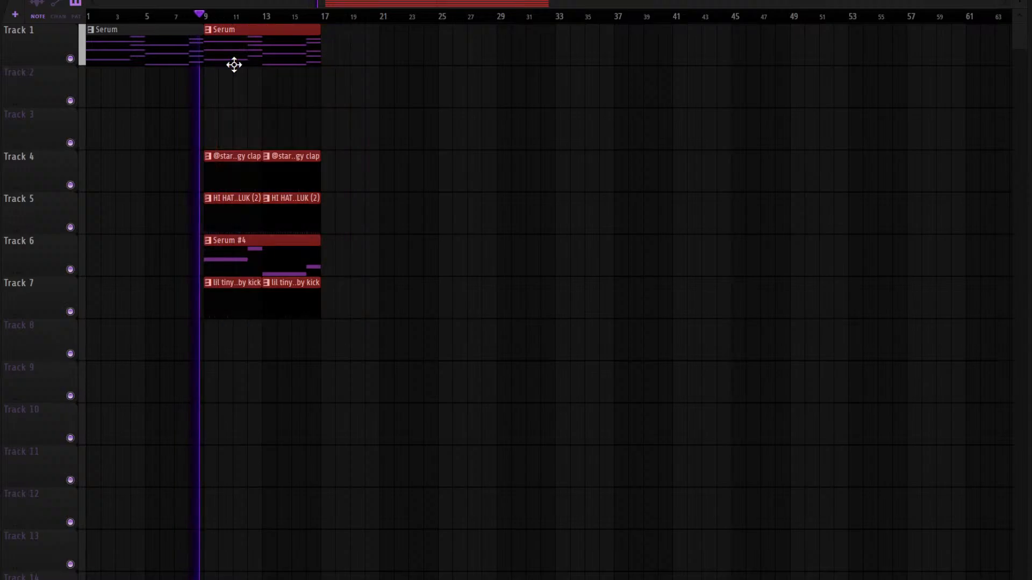
pyautogui.hotkey('ctrl', 'b')
pyautogui.hotkey('ctrl', 'b')
pyautogui.hotkey('ctrl', 'b')
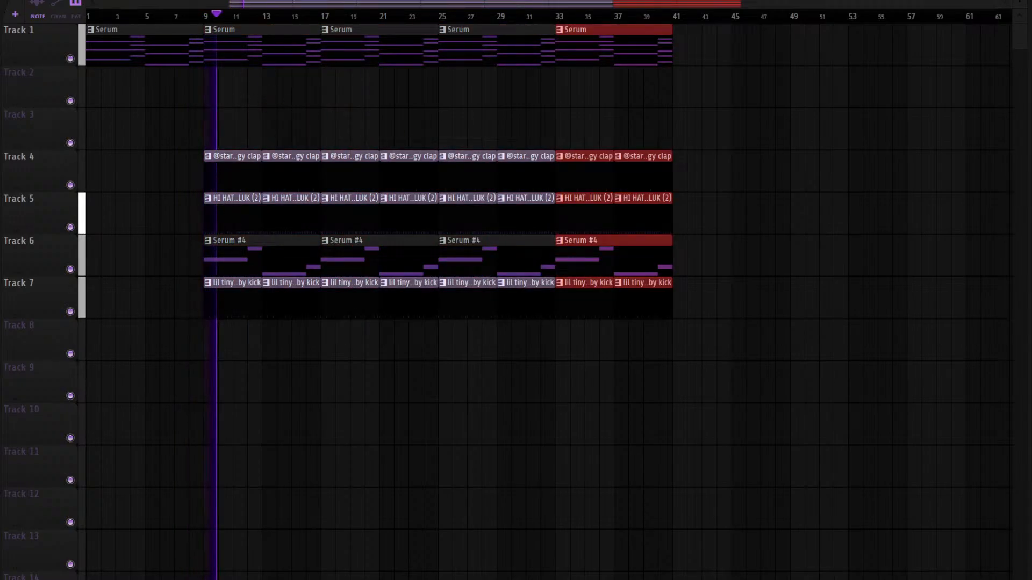
# Add Serum #2, snare and open hat clips on Tracks 2, 8 and 9 across bars 25 to 40, and Serum #3 on Track 3 at bar 33
pyautogui.moveTo(468, 108); pyautogui.dragTo(603, 102)
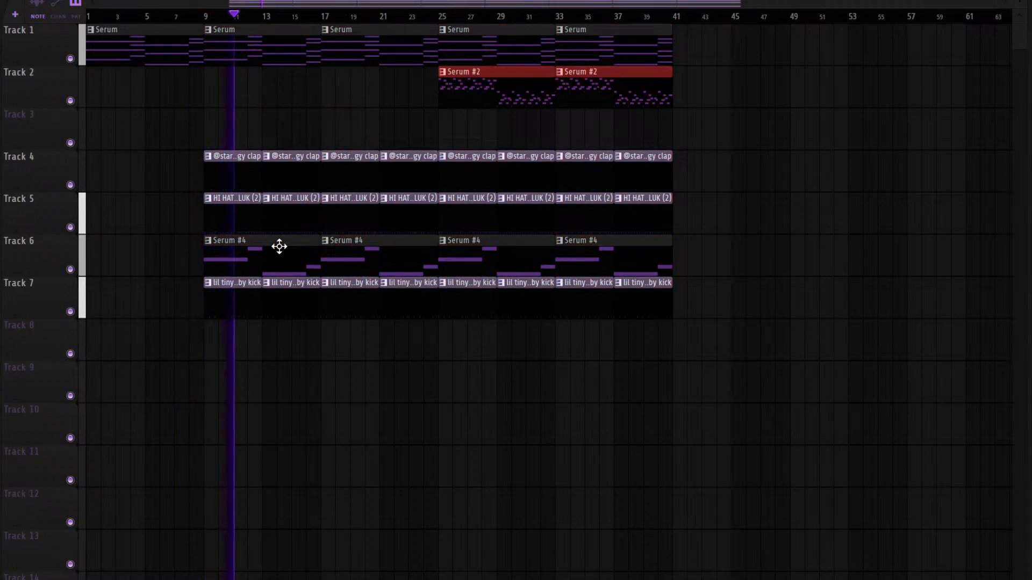
pyautogui.click(564, 137)
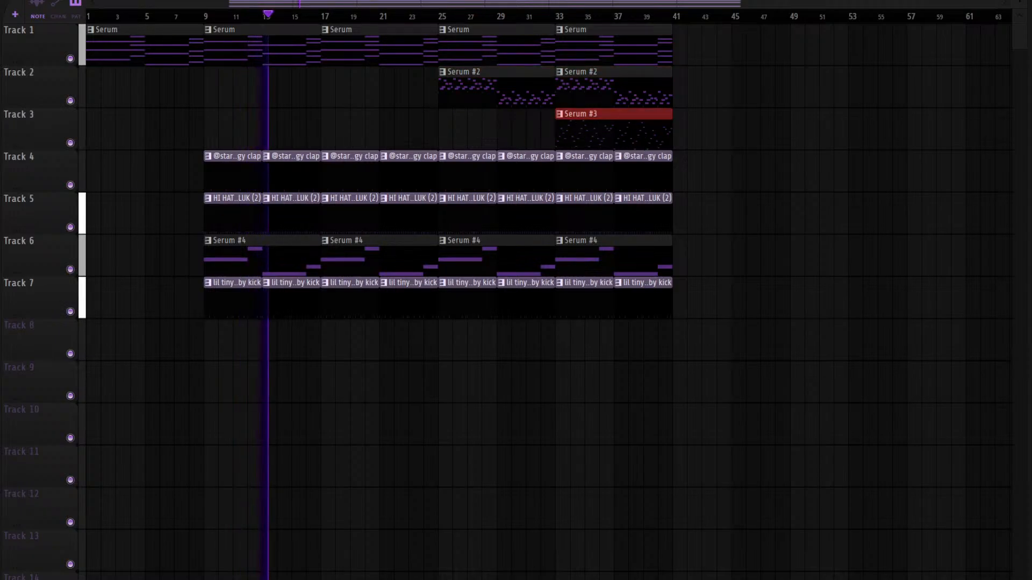
pyautogui.moveTo(437, 356)
pyautogui.mouseDown()
pyautogui.moveTo(603, 401)
pyautogui.moveTo(667, 392)
pyautogui.mouseUp()
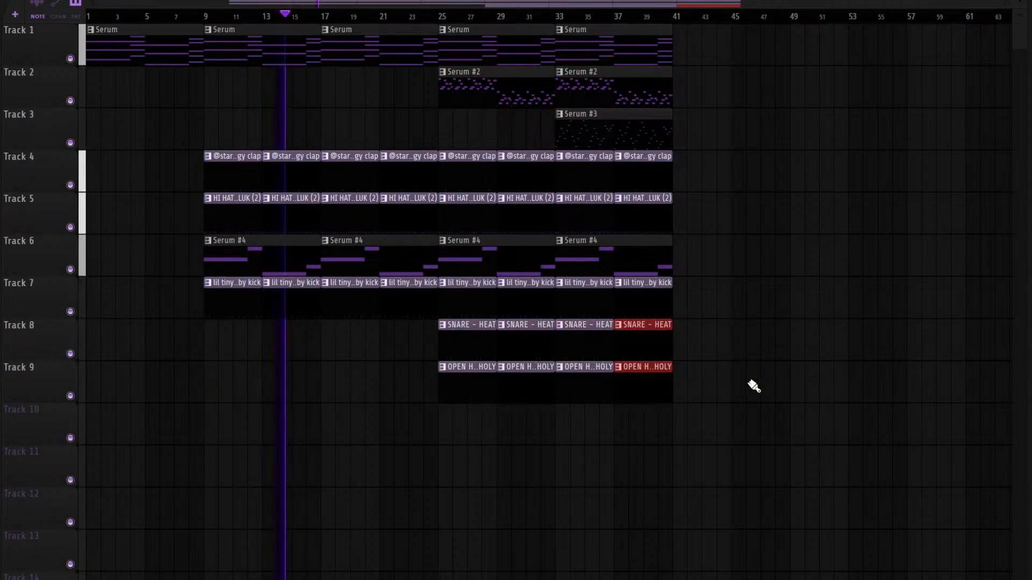
# Duplicate the full arrangement from bars 9 to 40 into bars 41 to 72 and deselect the clips
pyautogui.moveTo(739, 444)
pyautogui.mouseDown()
pyautogui.moveTo(245, 25)
pyautogui.moveTo(249, 3)
pyautogui.mouseUp()
pyautogui.hotkey('ctrl', 'b')
pyautogui.scroll(-3, 824, 221)
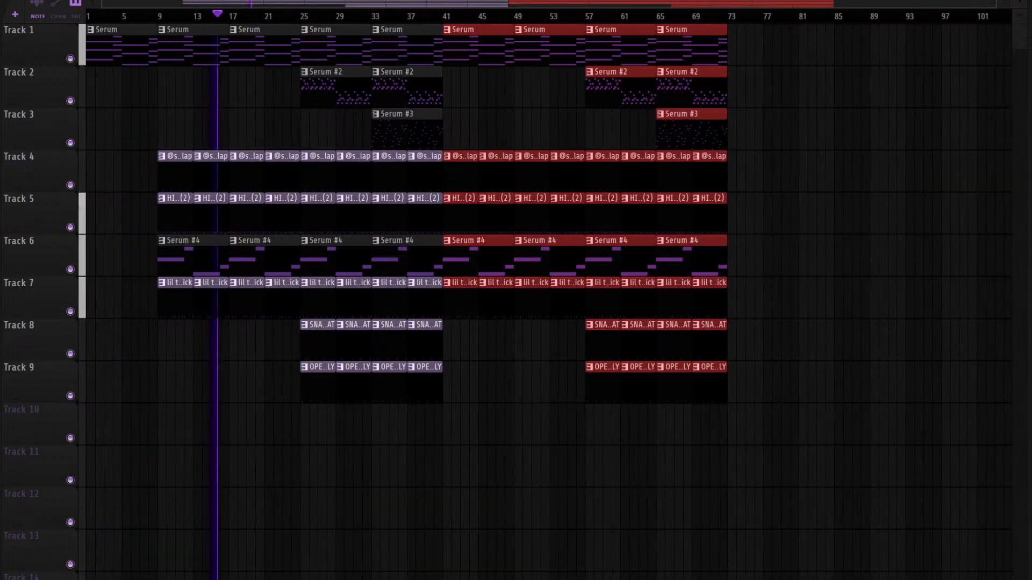
pyautogui.keyDown('ctrl'); pyautogui.click(825, 221); pyautogui.keyUp('ctrl')
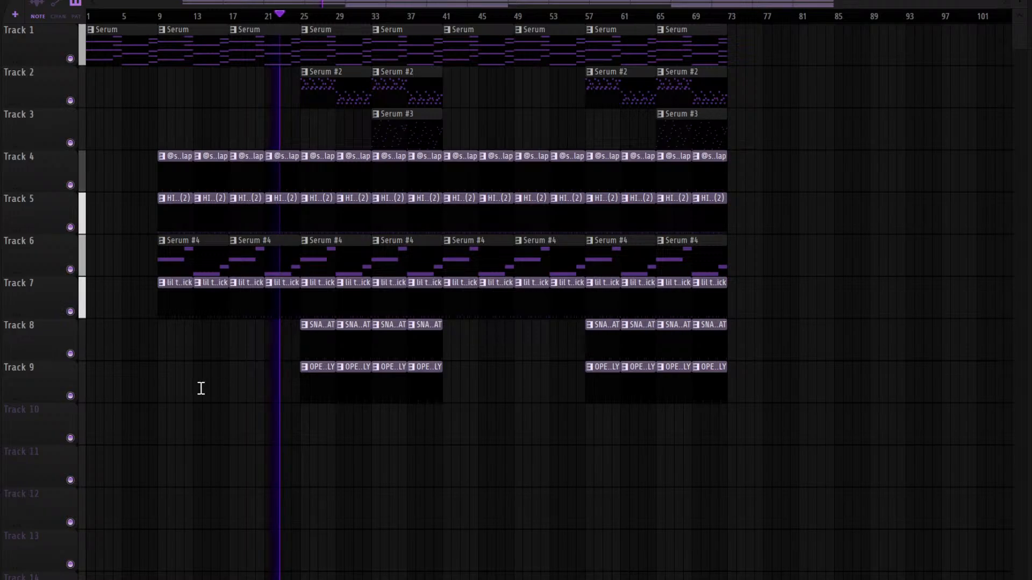
# Examine the open hat channel's notes and velocities in the piano roll, and return to the playlist
pyautogui.press('F6')
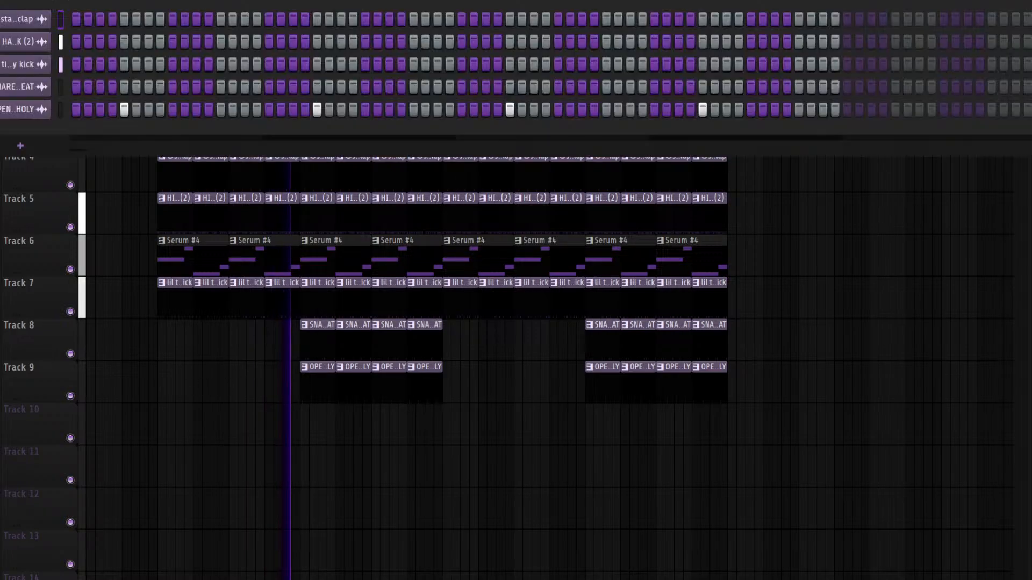
pyautogui.press('F7')
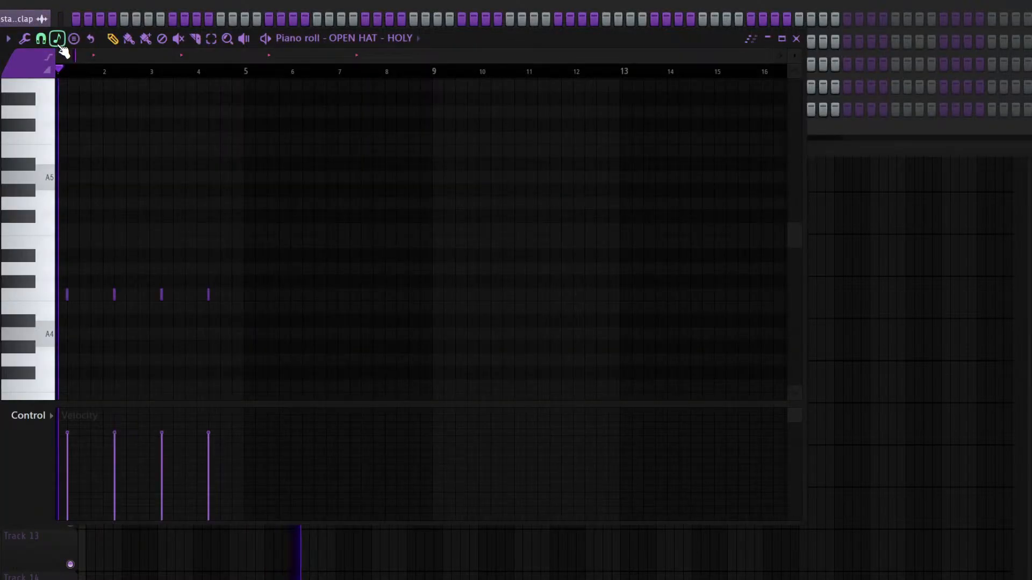
pyautogui.press('F7')
pyautogui.press('F6')
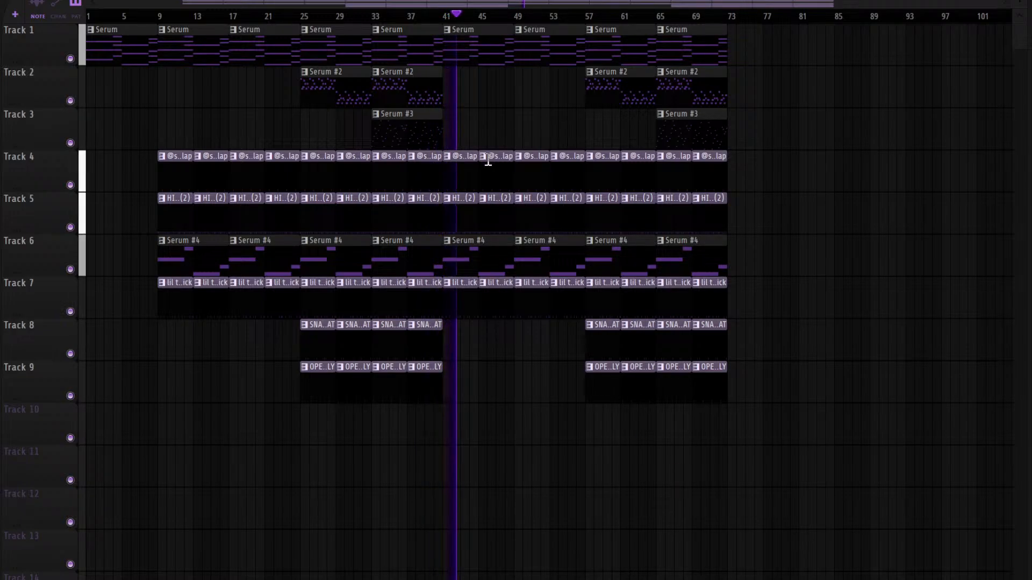
# Review the effect chains on the 22 808, Insert 1 and ZENOLOGY mixer inserts
pyautogui.press('F9')
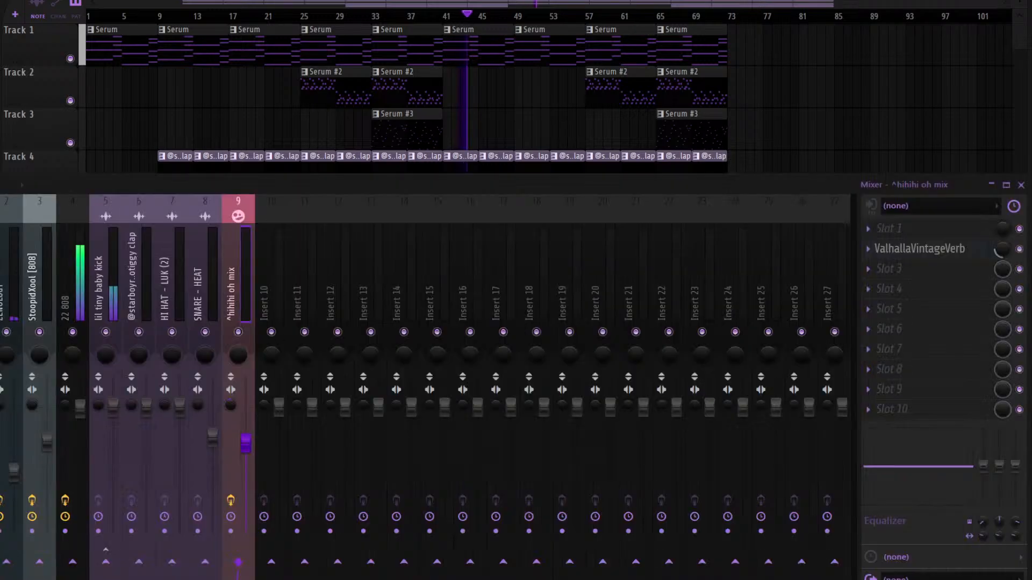
pyautogui.click(80, 279)
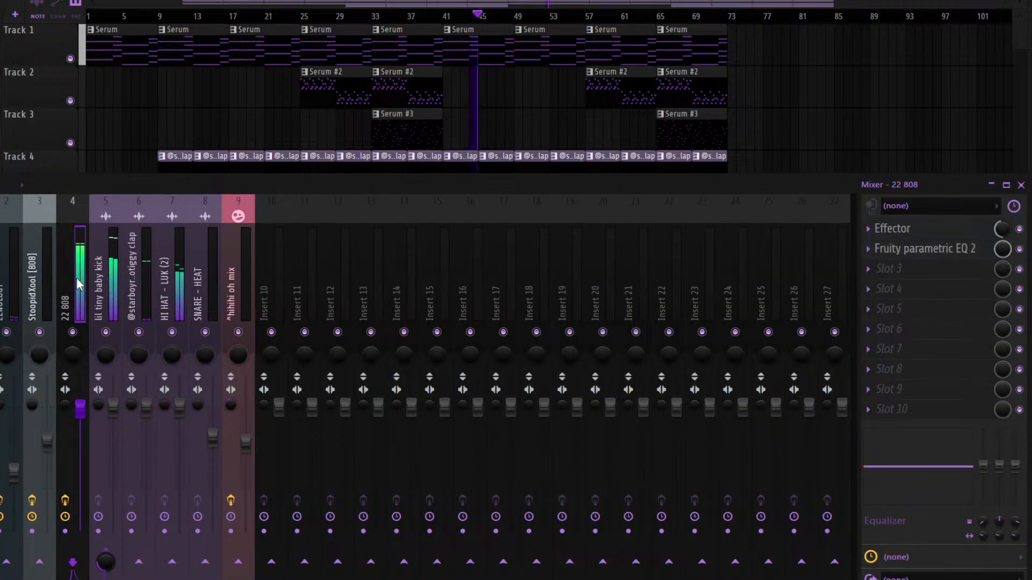
pyautogui.click(2, 289)
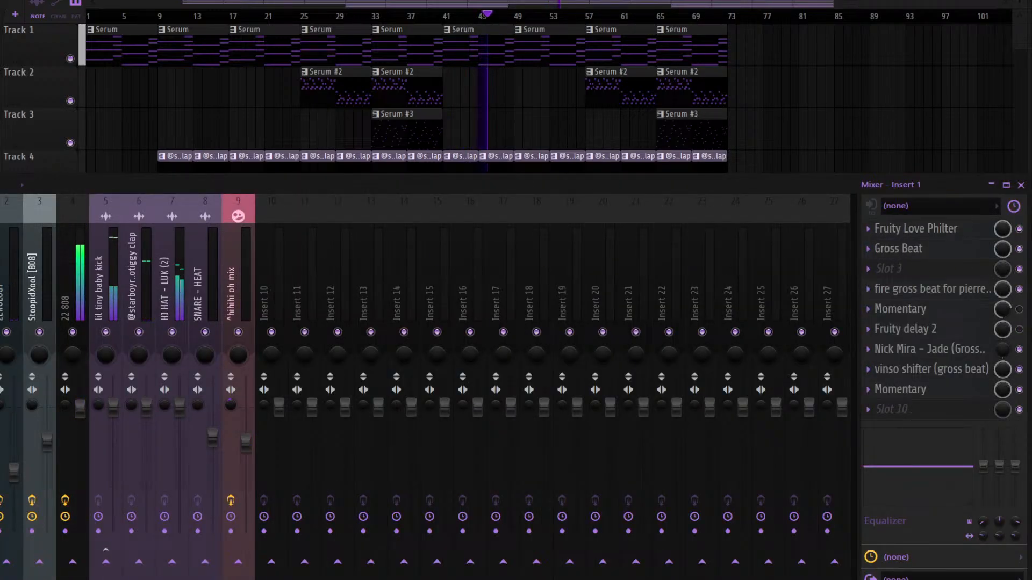
pyautogui.click(0, 287)
pyautogui.click(0, 287)
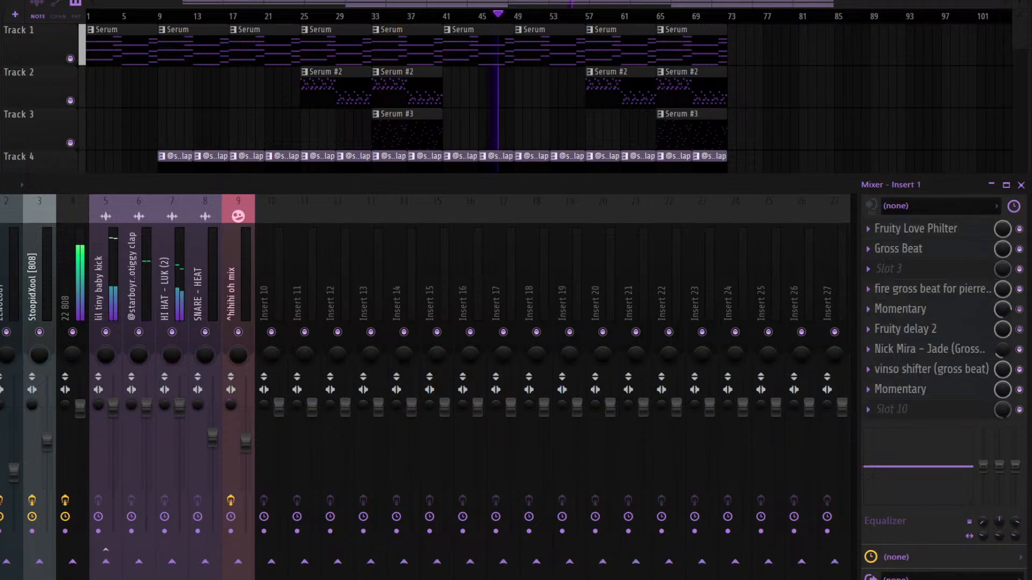
pyautogui.click(4, 289)
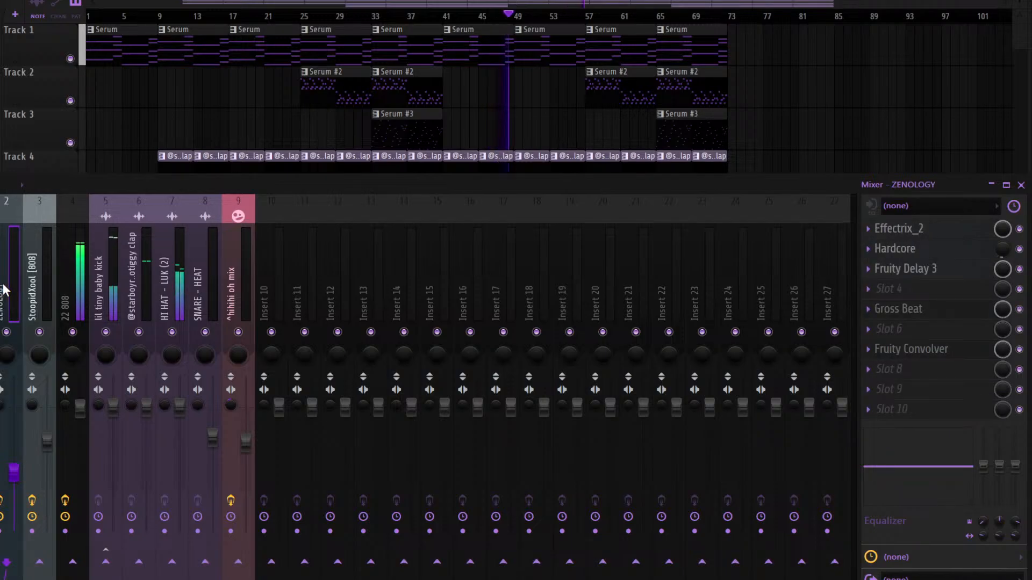
# Remove the Hardcore effect from slot 2 of the ZENOLOGY insert, return to the playlist and stop playback
pyautogui.click(876, 254)
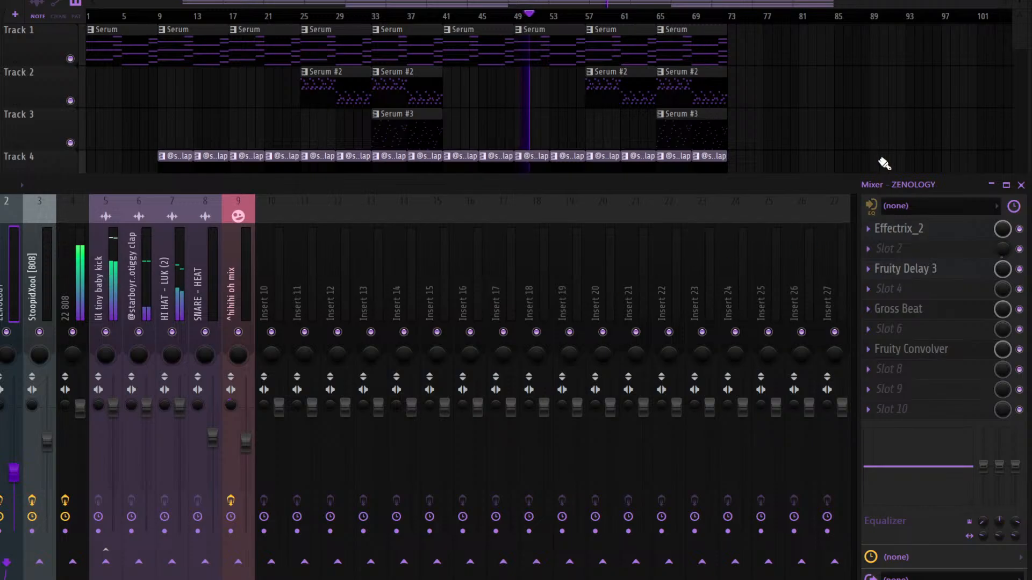
pyautogui.press('F9')
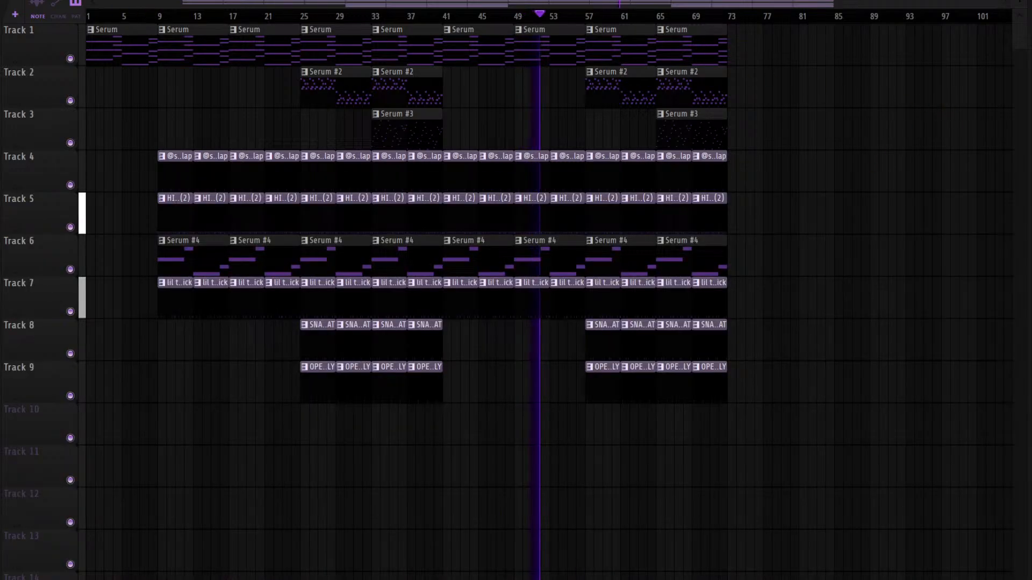
pyautogui.press('space')
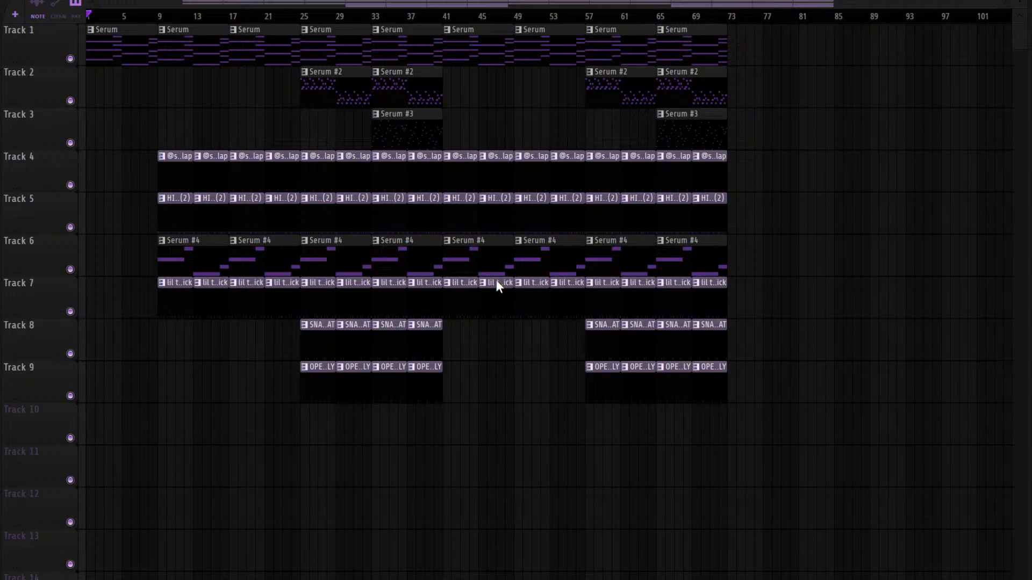
# Add a Serum #4 clip on Track 6 and a Serum #3 clip on Track 3, both starting at bar 73
pyautogui.click(696, 261)
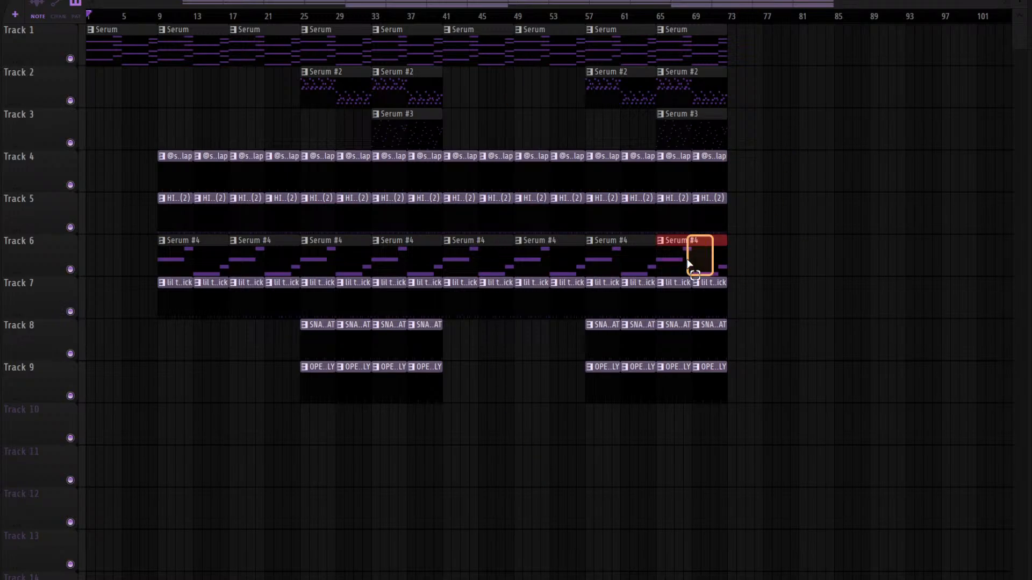
pyautogui.click(746, 257)
pyautogui.click(717, 94)
pyautogui.click(717, 135)
pyautogui.click(774, 129)
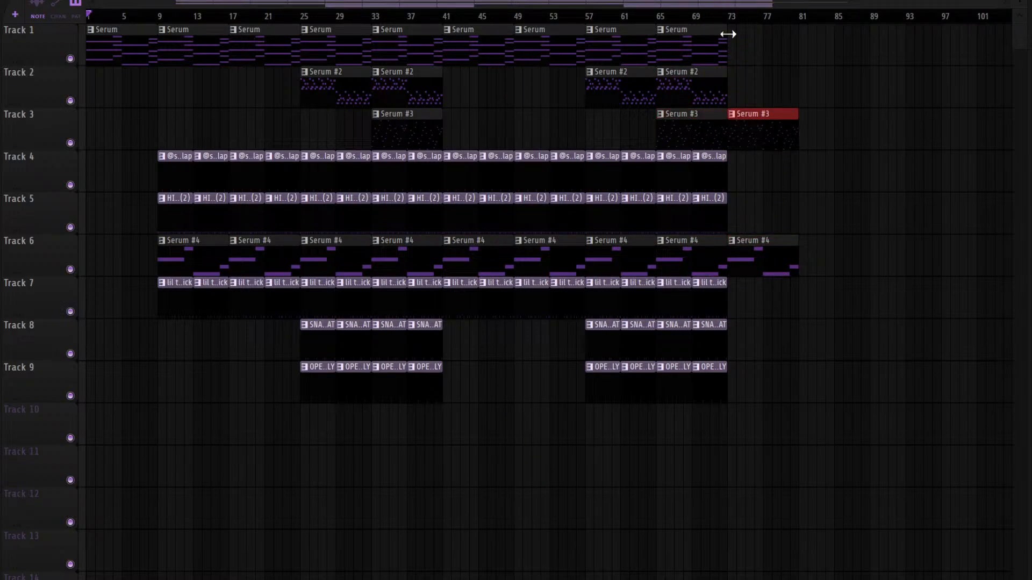
# Play from about bar 73 and add a Serum #2 clip on Track 2, trimmed to span bars 77 to 81
pyautogui.click(709, 16)
pyautogui.press('space')
pyautogui.scroll(3, 747, 76)
pyautogui.click(674, 89)
pyautogui.click(714, 89)
pyautogui.moveTo(693, 90); pyautogui.dragTo(785, 91)
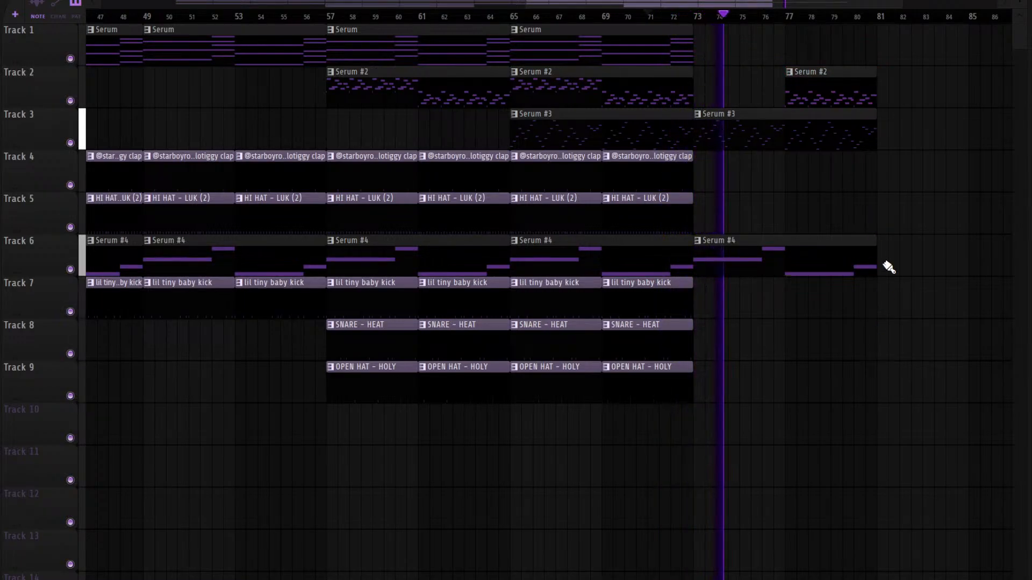
# Shorten the last Serum #4 clip to end at bar 76 and extend the last Serum #2 clip's start back to bar 73
pyautogui.moveTo(873, 254); pyautogui.dragTo(762, 248)
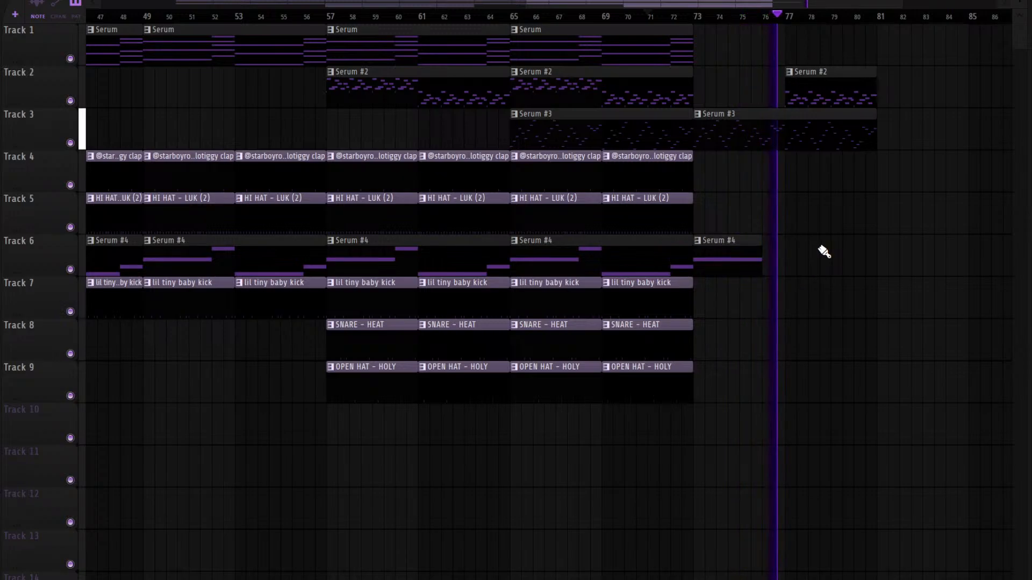
pyautogui.moveTo(784, 94); pyautogui.dragTo(696, 95)
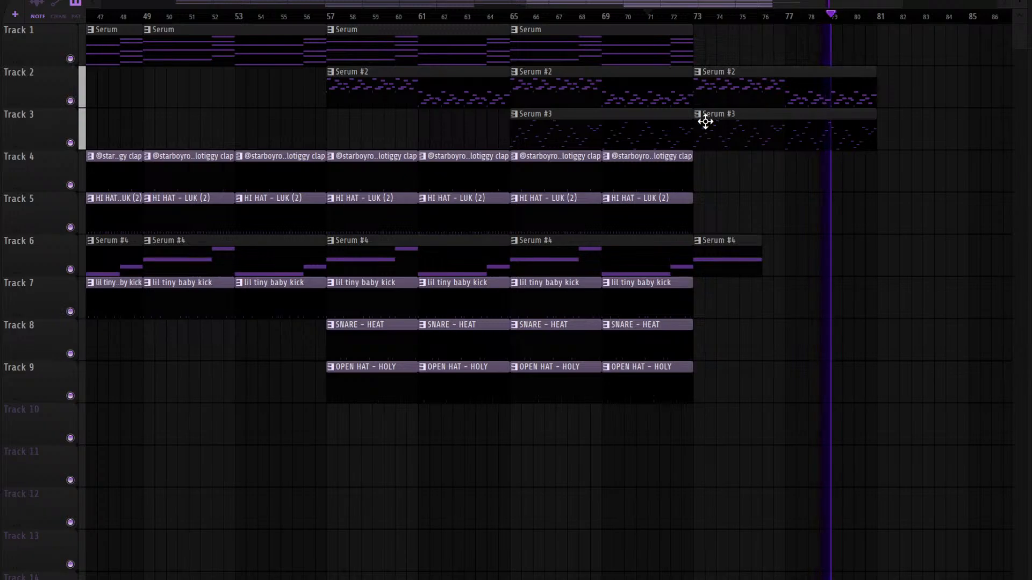
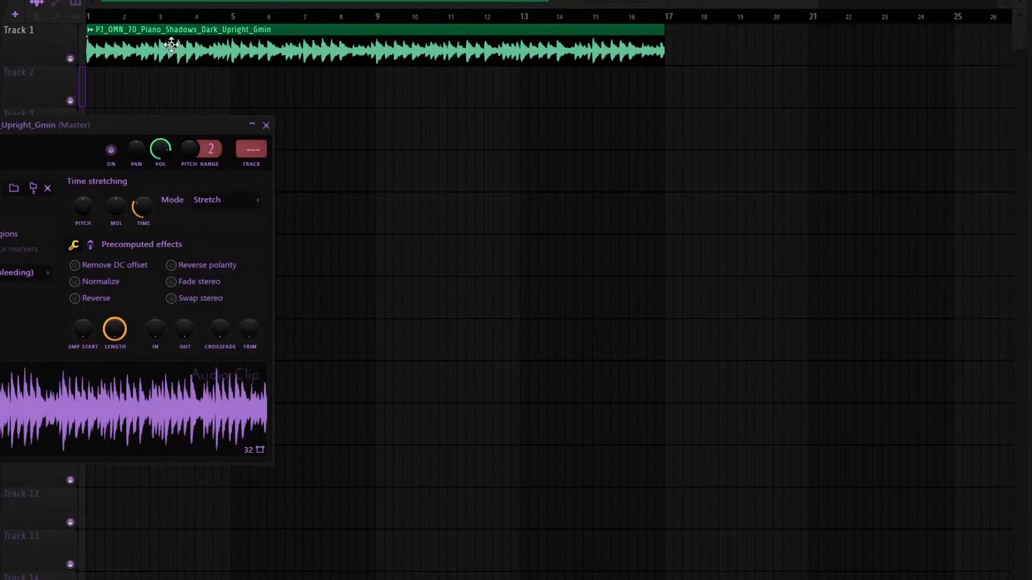
# Route the PJ_OMN_70_Piano_Shadows_Dark_Upright_Gmin channel to mixer Insert 1
pyautogui.press('F9')
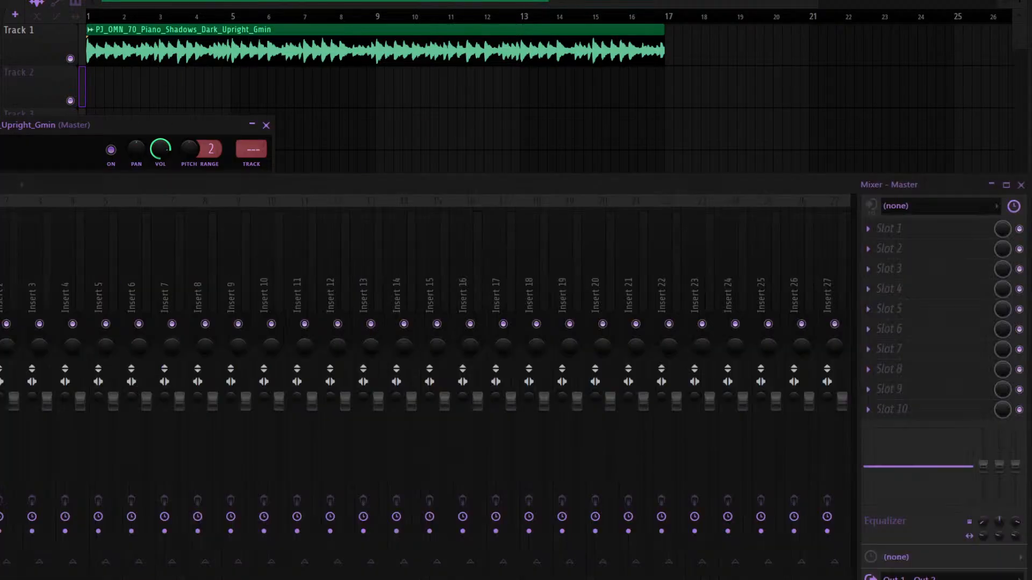
pyautogui.press('F6')
pyautogui.click(0, 242)
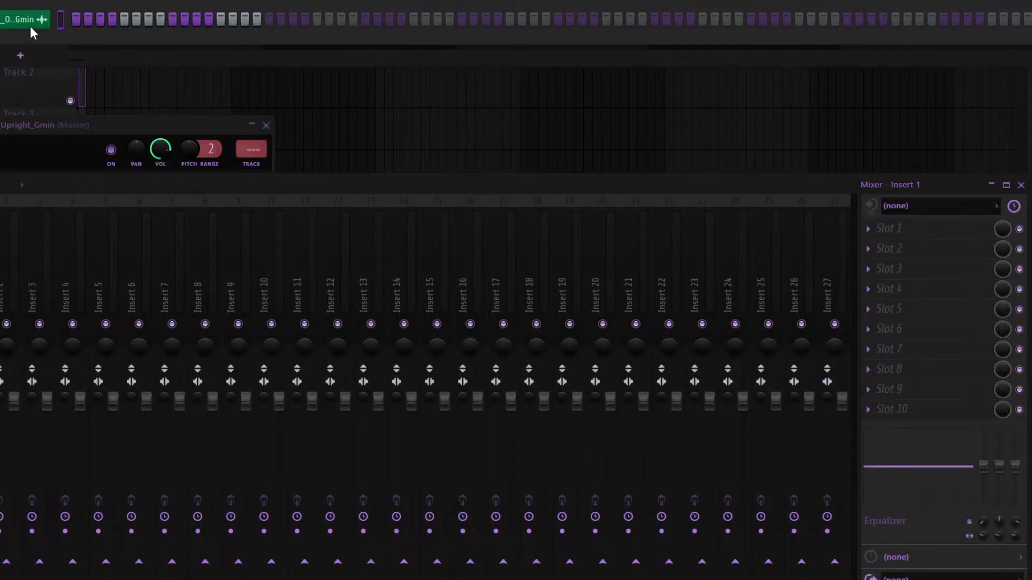
pyautogui.click(0, 274)
pyautogui.hotkey('ctrl', 'l')
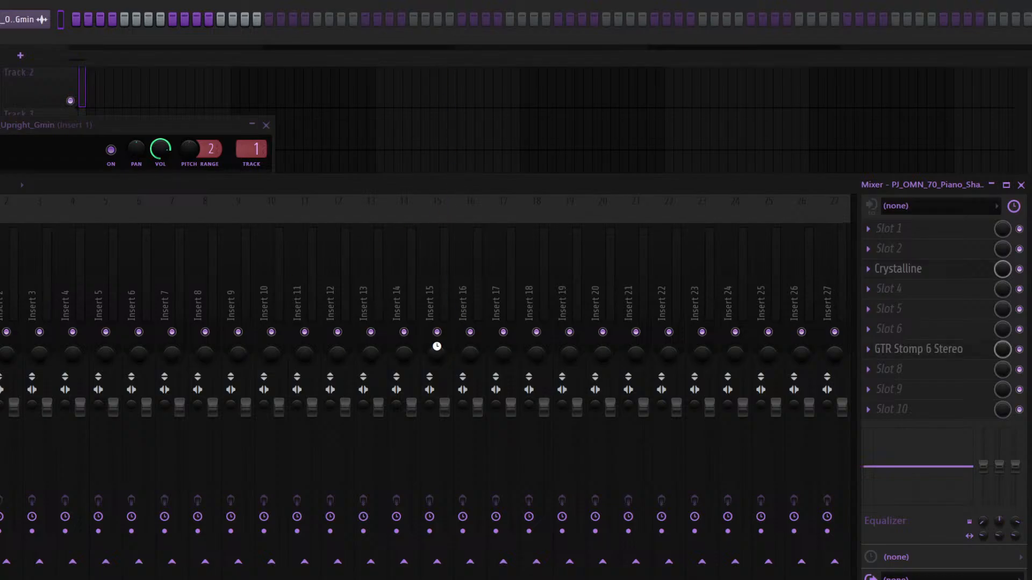
# Play the piano loop while trying mixer presets on Insert 1, and load the ^hihihi mel mix 3 preset
pyautogui.press('space')
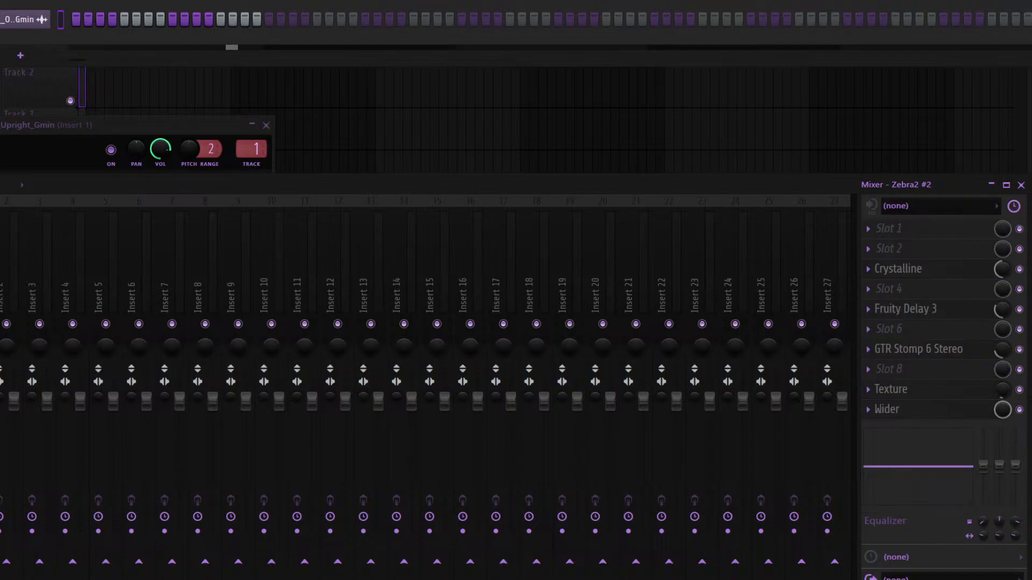
pyautogui.press('space')
pyautogui.press('F5')
pyautogui.press('space')
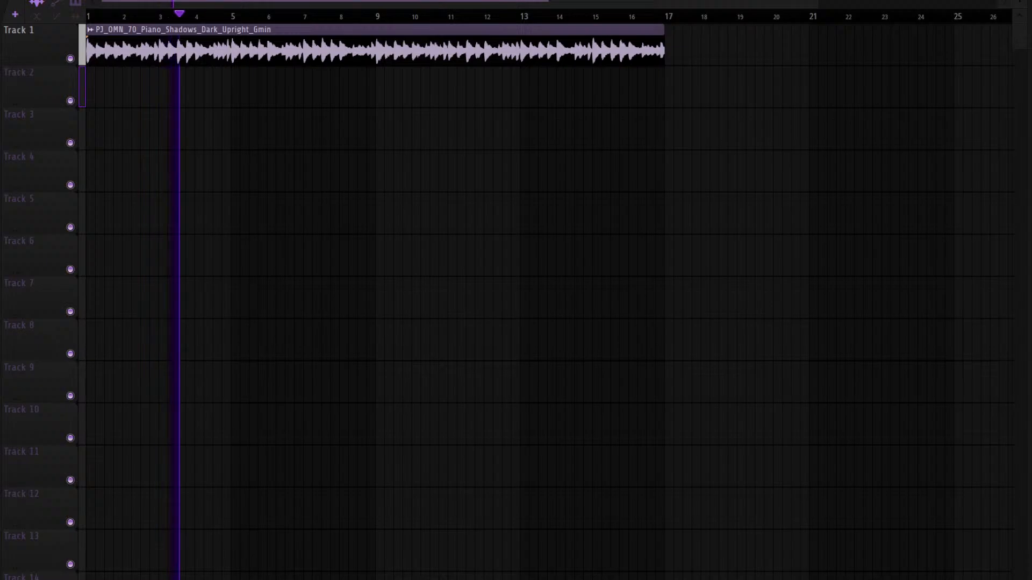
pyautogui.press('F9')
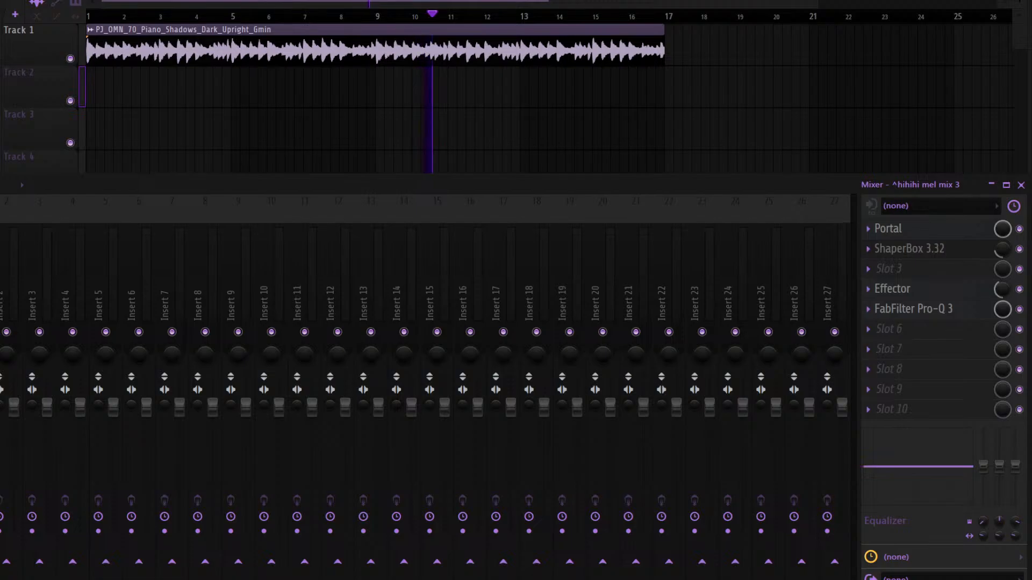
pyautogui.press('space')
# Reverse the piano sample, raise its time-stretching pitch and play it
pyautogui.doubleClick(315, 47)
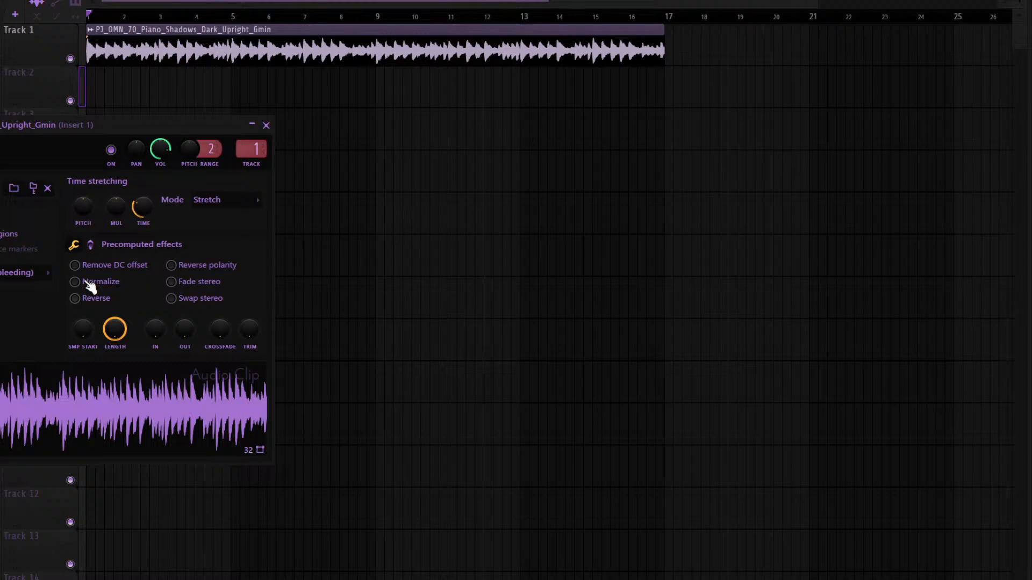
pyautogui.click(75, 298)
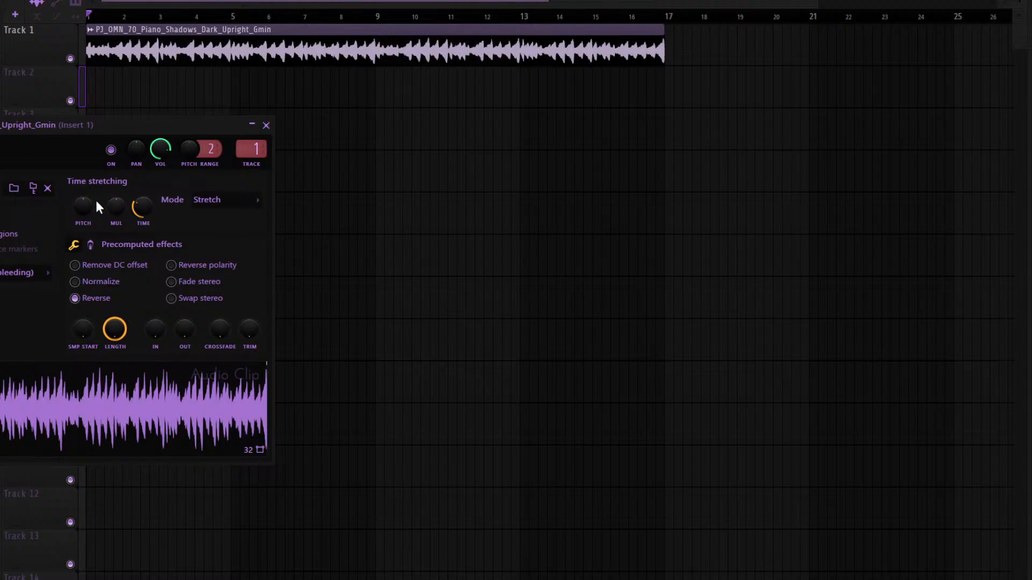
pyautogui.moveTo(95, 205); pyautogui.dragTo(96, 185)
pyautogui.press('space')
# Add Fruity Convolver with the Blur White preset in slot 7 of the piano insert and close its window
pyautogui.press('F9')
pyautogui.press('F6')
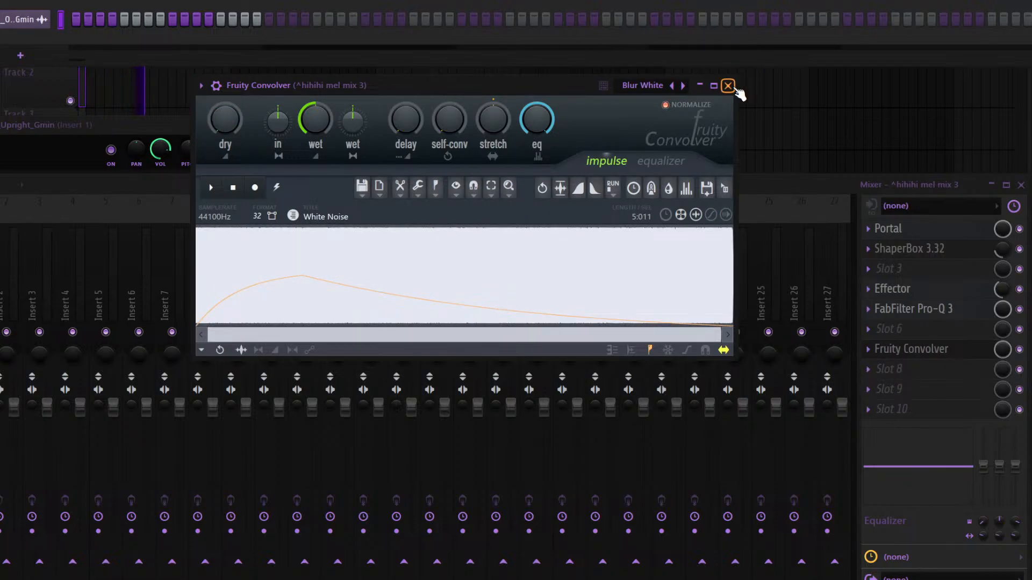
pyautogui.click(727, 86)
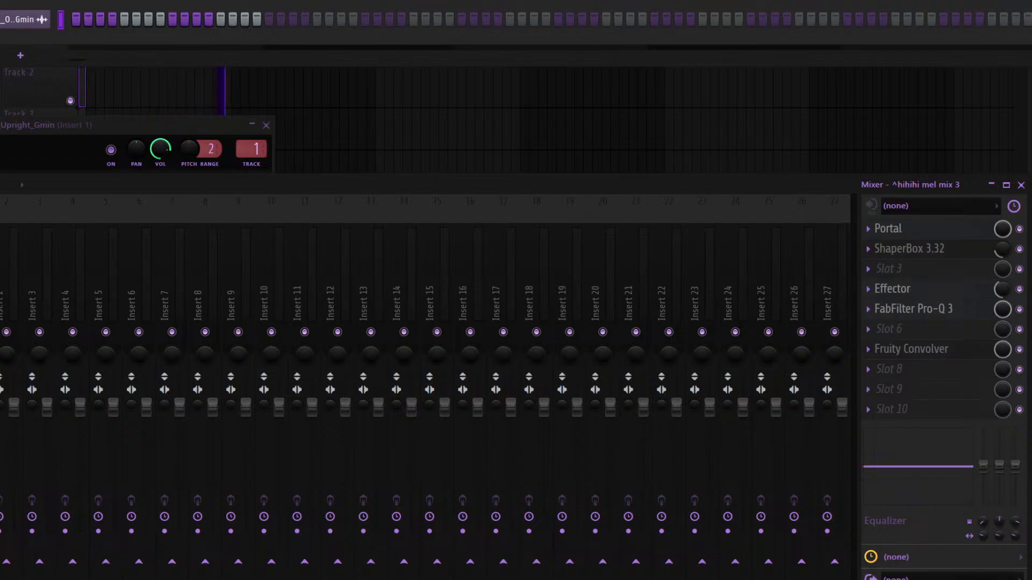
# Add Gross Beat in slot 9 and slope its time envelope down from zero to the 2 mark, then stop playback
pyautogui.click(328, 24)
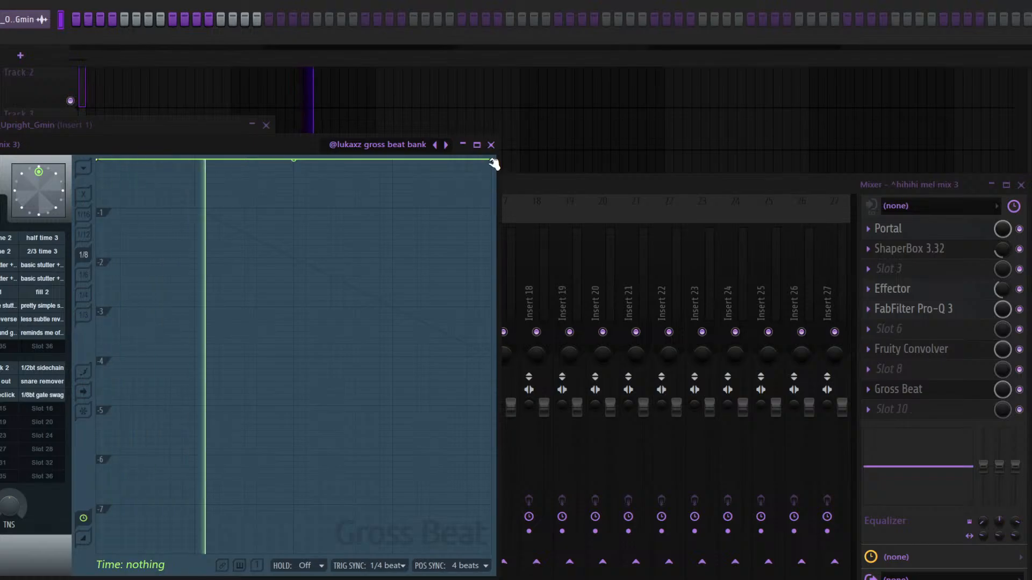
pyautogui.moveTo(491, 160); pyautogui.dragTo(173, 260)
pyautogui.press('space')
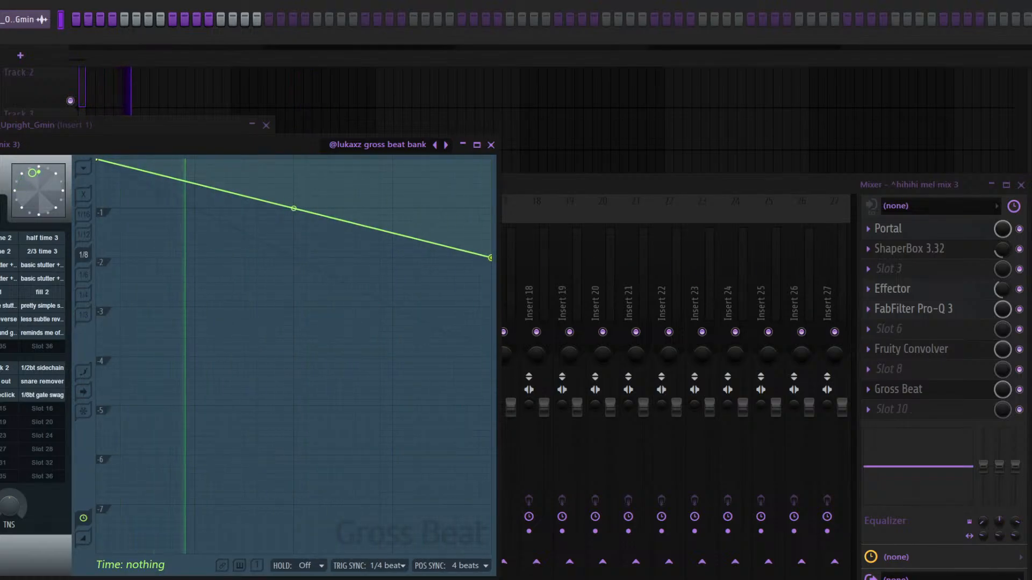
# Shape Gross Beat's volume envelope into two rising ramps from silence to full, one per half, and play the loop with the plugin closed
pyautogui.click(83, 537)
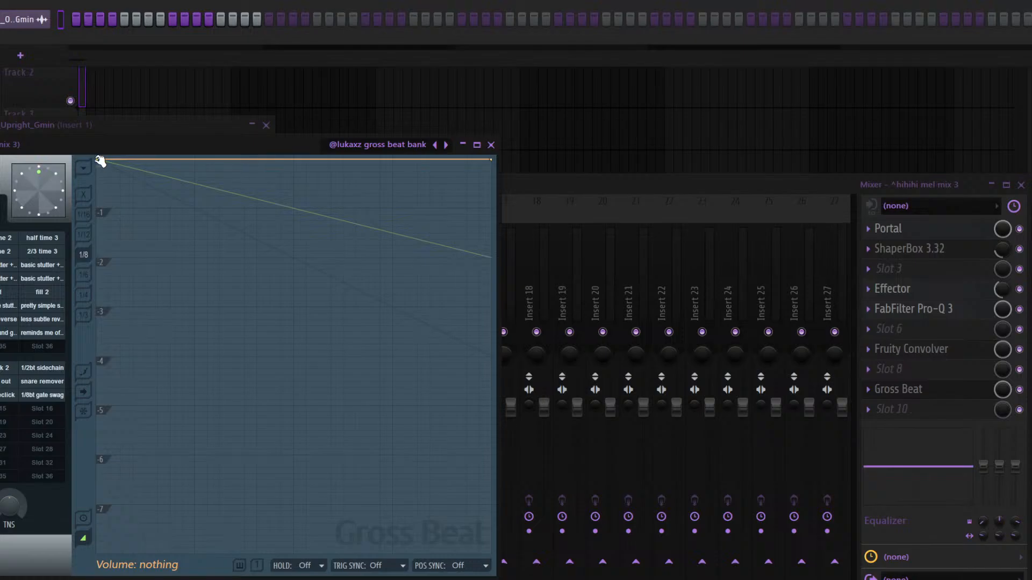
pyautogui.moveTo(99, 161); pyautogui.dragTo(98, 552)
pyautogui.click(293, 208)
pyautogui.moveTo(294, 210); pyautogui.dragTo(298, 159)
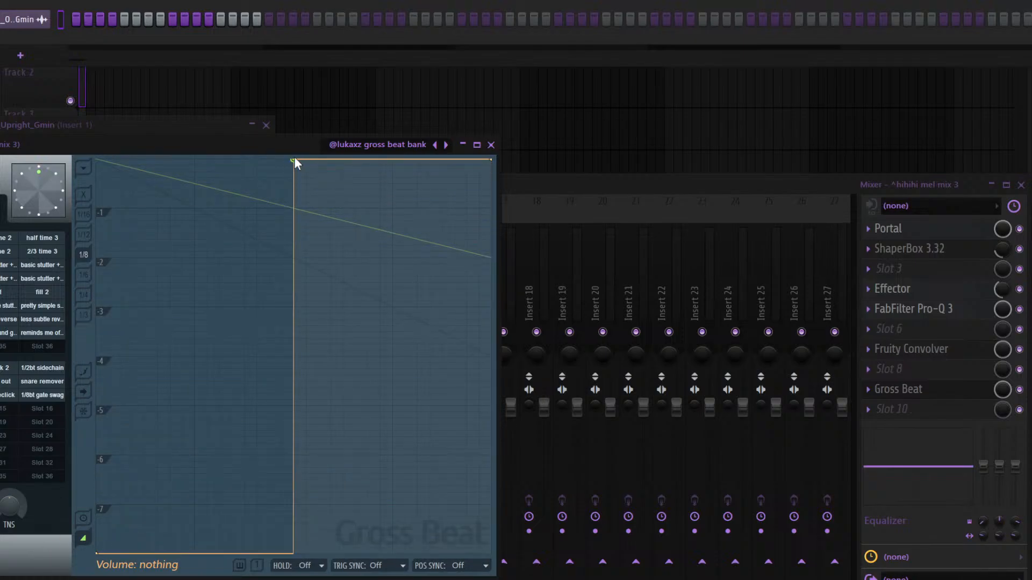
pyautogui.click(324, 221)
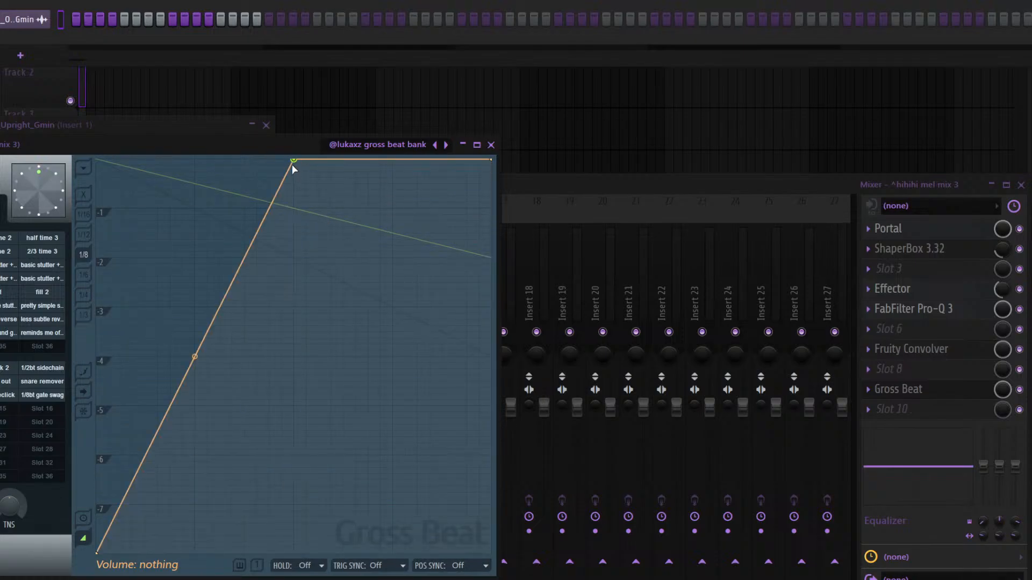
pyautogui.moveTo(310, 160); pyautogui.dragTo(293, 553)
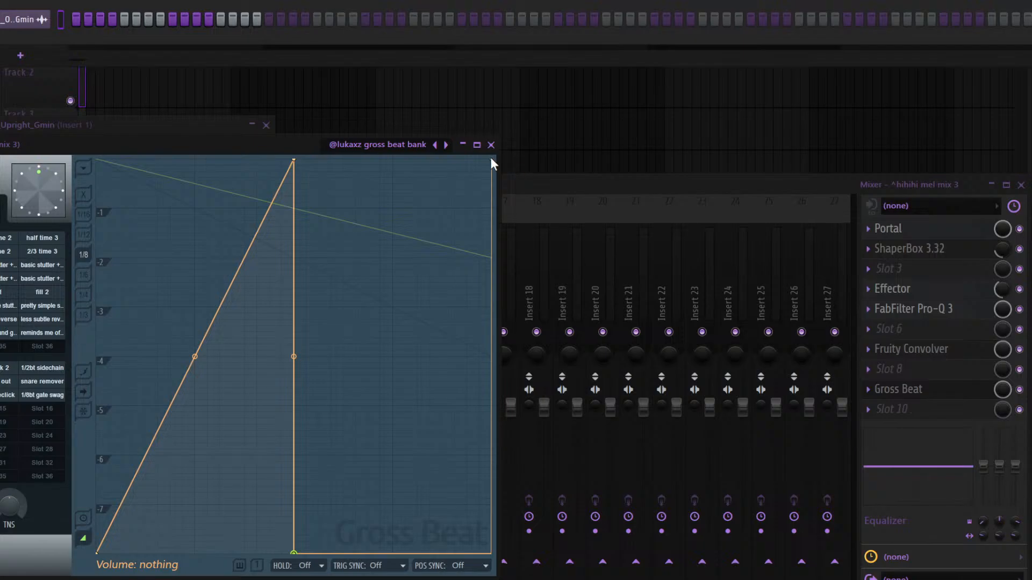
pyautogui.click(525, 230)
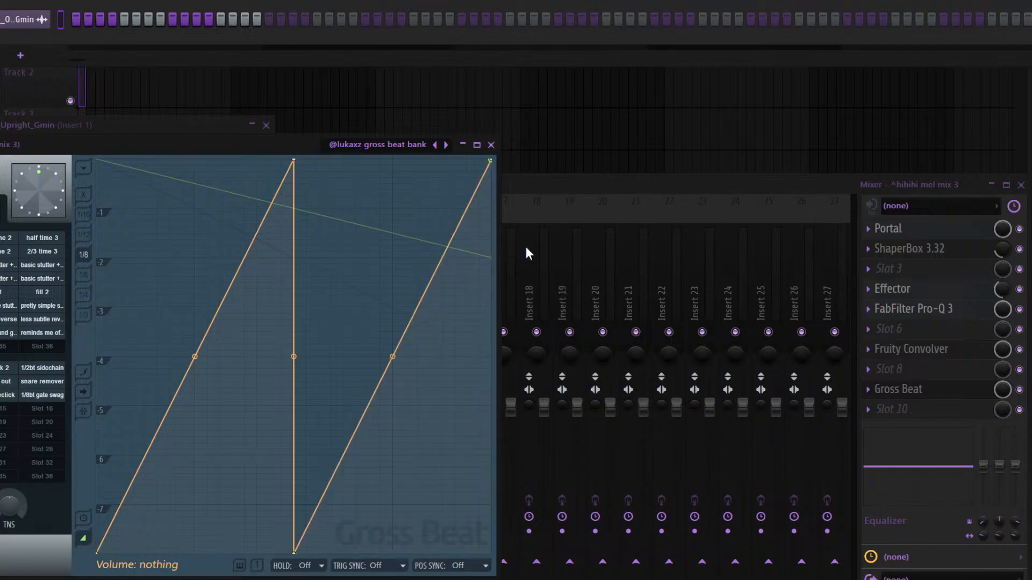
pyautogui.press('Escape')
pyautogui.press('space')
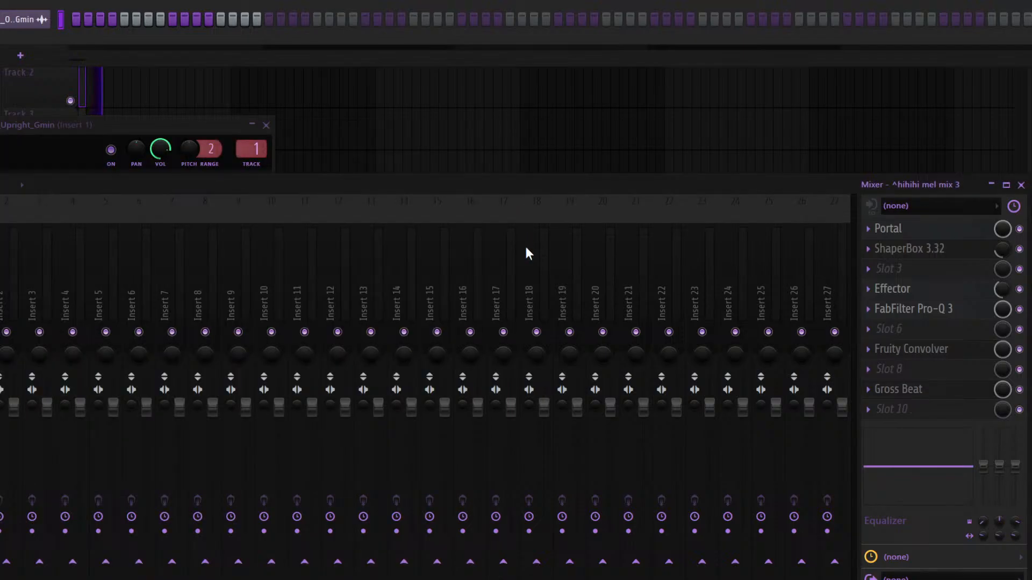
# Close the mixer, channel rack and sample settings, and listen to the processed piano loop from the start
pyautogui.press('F9')
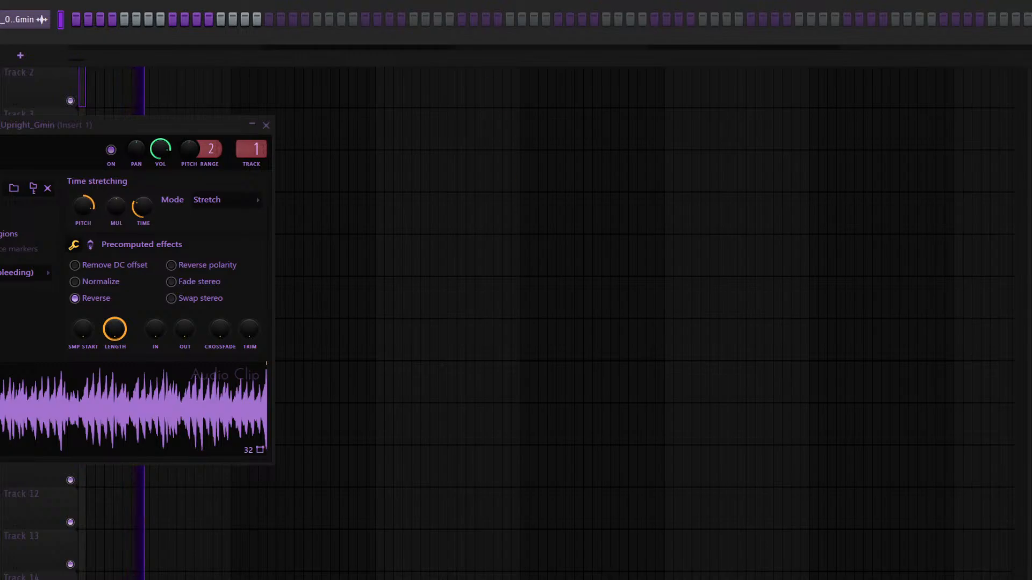
pyautogui.press('F6')
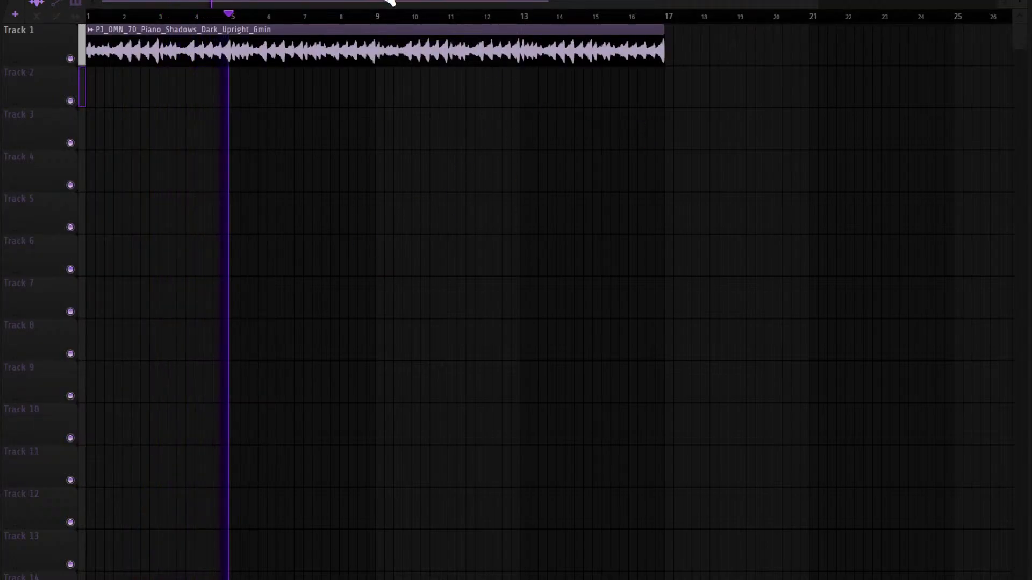
pyautogui.press('F6')
pyautogui.click(266, 126)
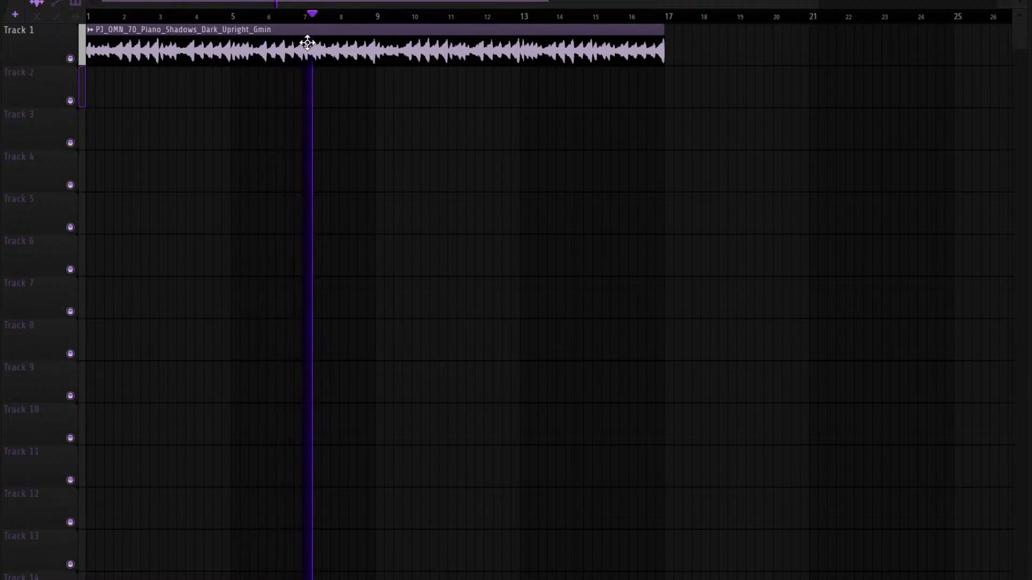
pyautogui.press('space')
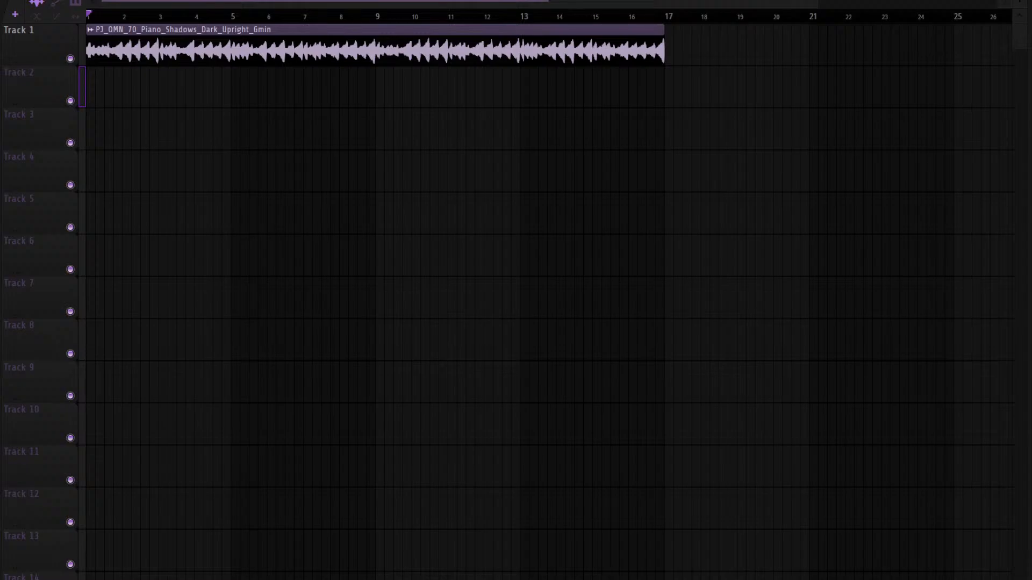
pyautogui.press('space')
pyautogui.press('F9')
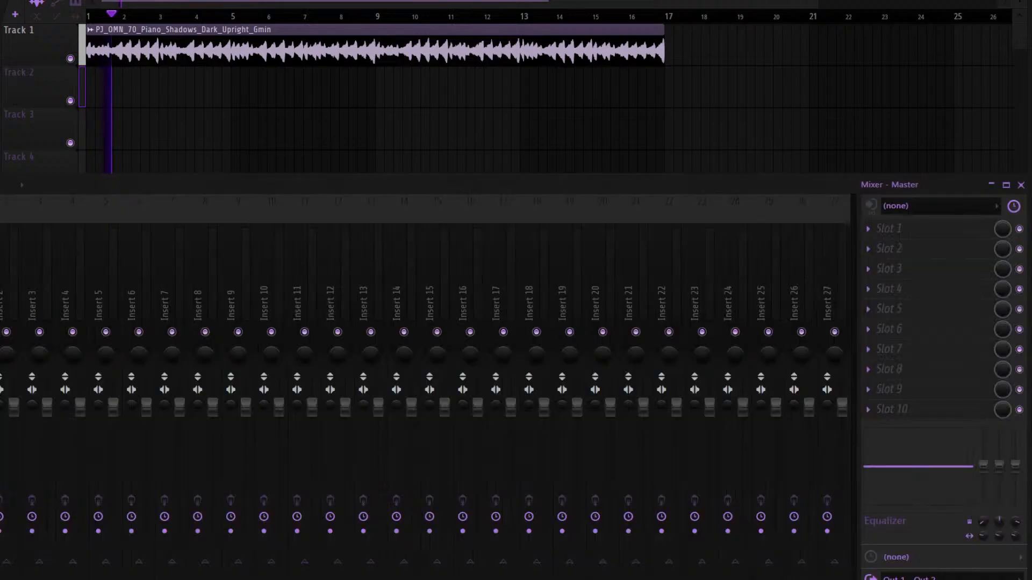
pyautogui.press('F9')
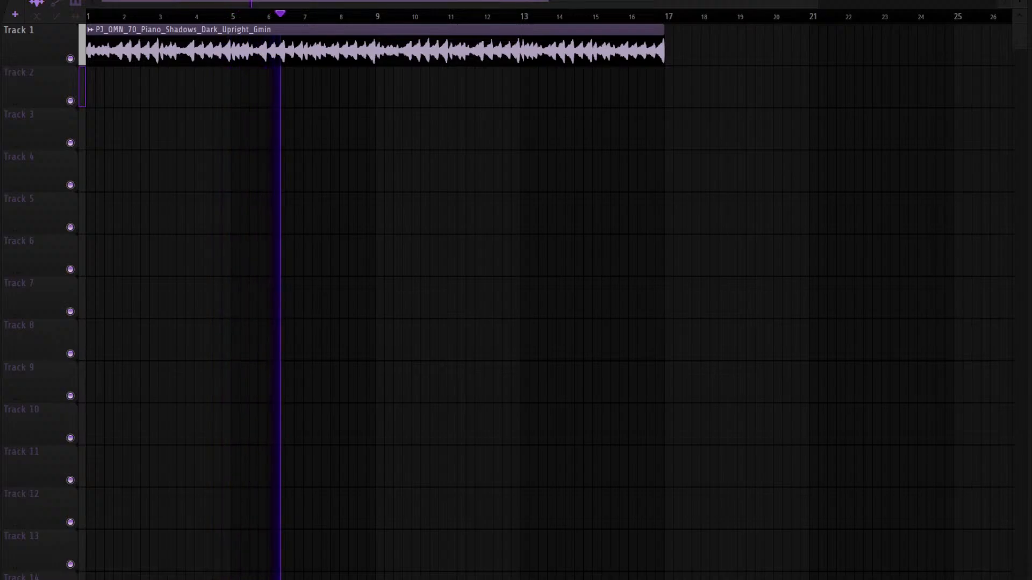
pyautogui.press('space')
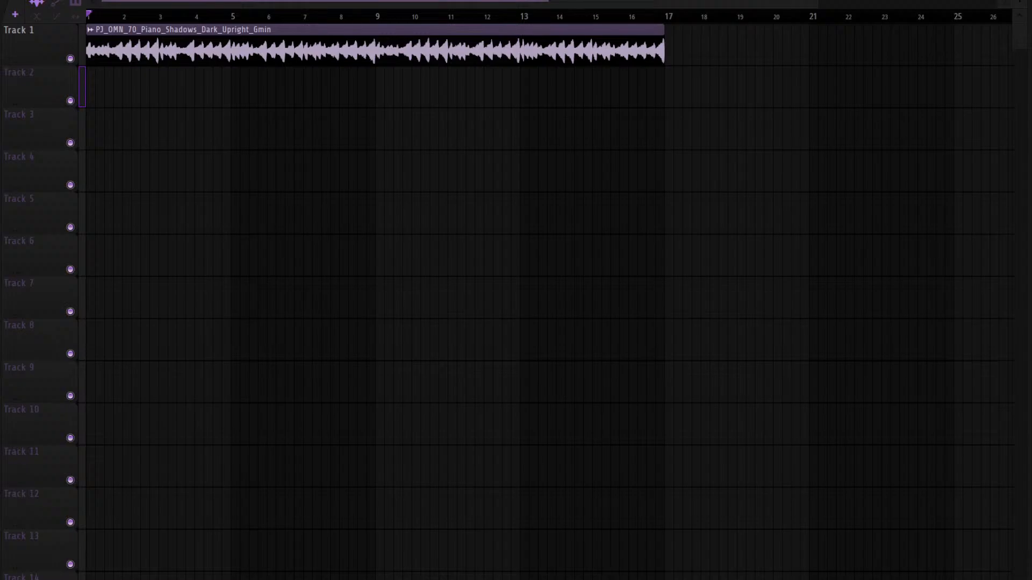
# Add the ESM_LHD_174_keys_piano_loop_freezing_sustained_Bmin sample on Track 2 at bar 1 and open its sample settings
pyautogui.moveTo(1, 129); pyautogui.dragTo(132, 112)
pyautogui.moveTo(247, 138); pyautogui.dragTo(141, 98)
pyautogui.doubleClick(138, 99)
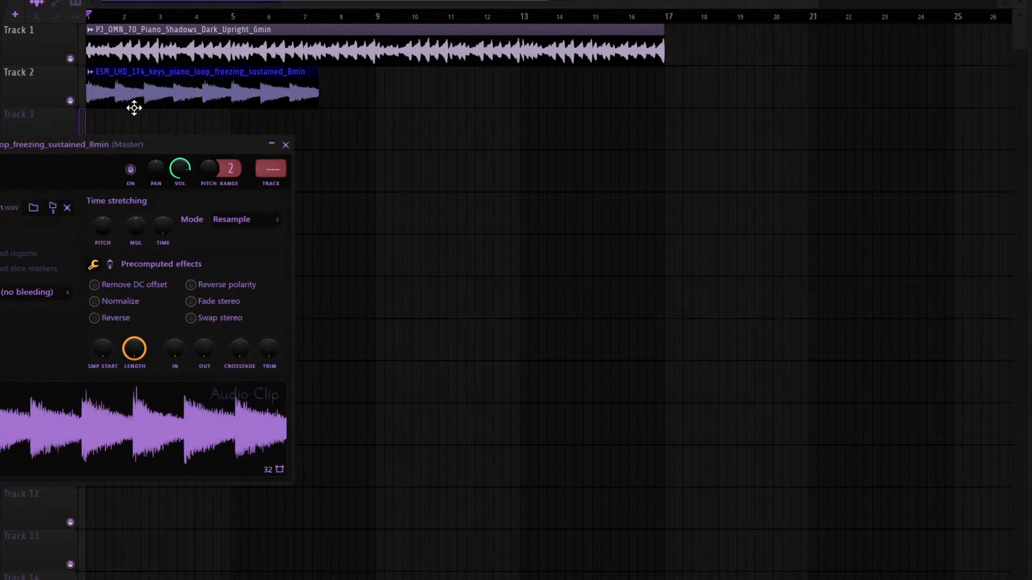
# Time-stretch the Track 2 piano loop in Stretch mode so it ends at bar 9, and close its sample settings
pyautogui.scroll(-1, 222, 218)
pyautogui.moveTo(162, 226); pyautogui.dragTo(163, 213)
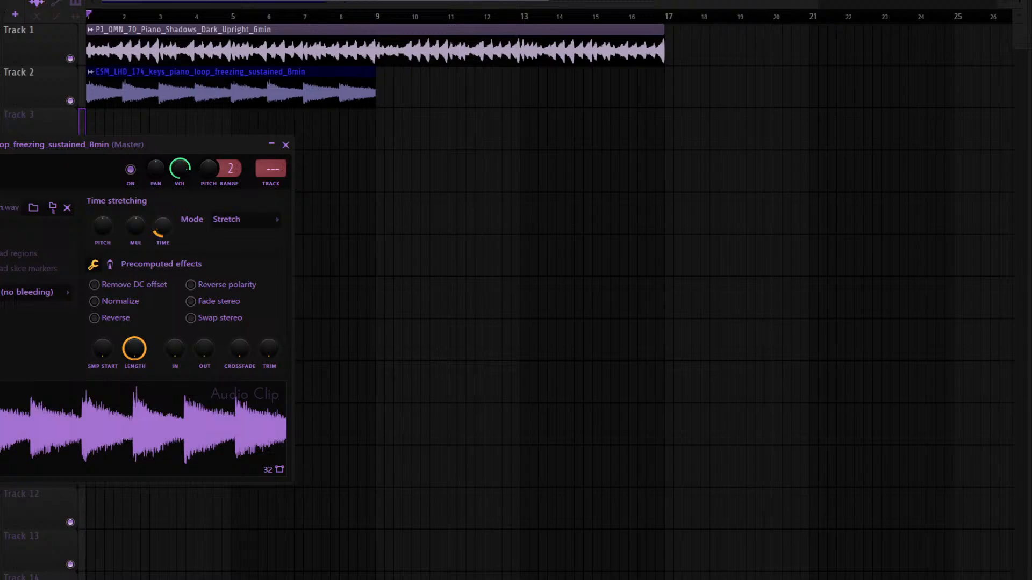
pyautogui.doubleClick(92, 78)
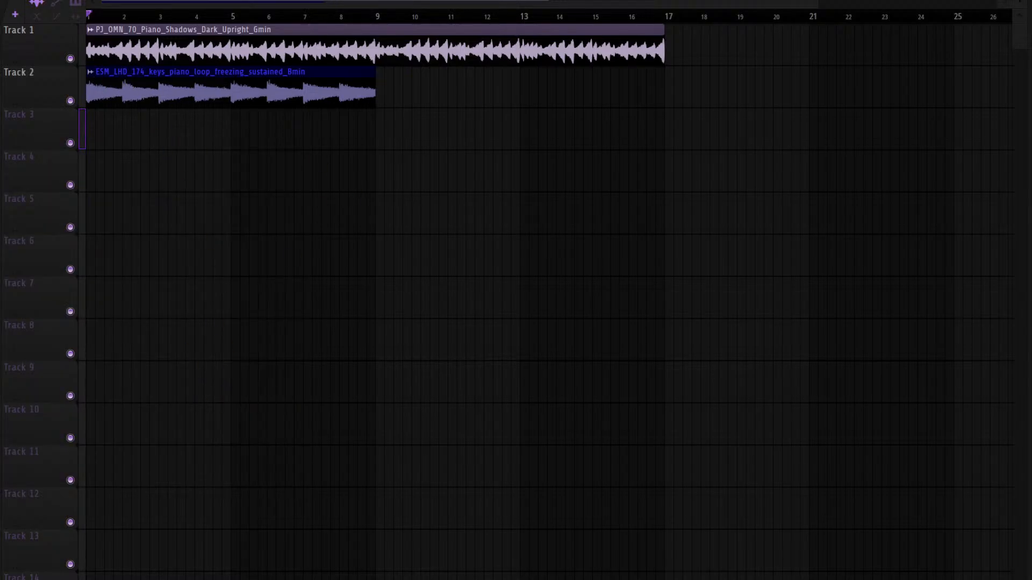
pyautogui.press('Return')
pyautogui.press('Return')
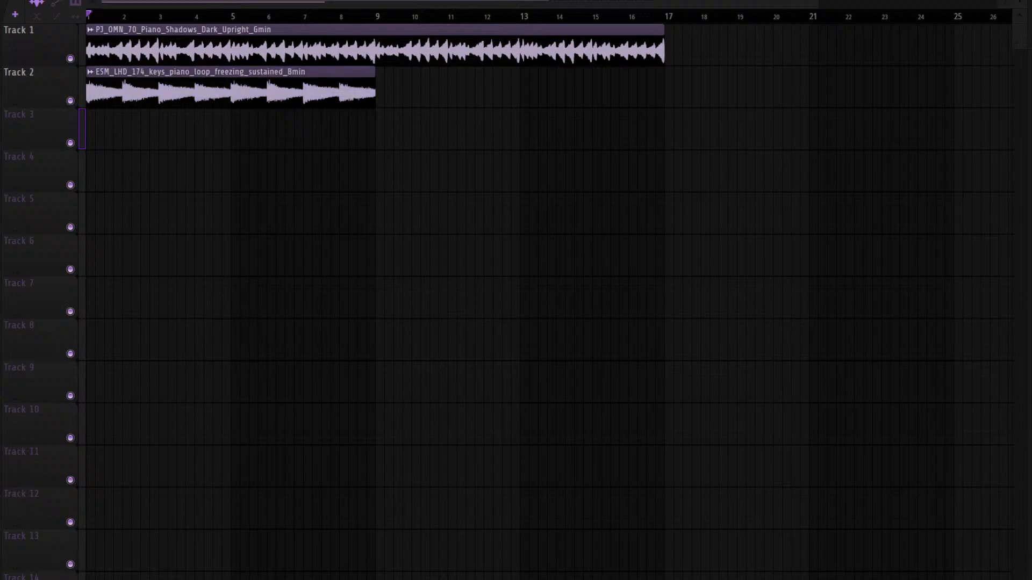
# Route the Track 2 loop to mixer insert 2 with Looperator in slot 3 and an 18 dB low cut at 288 Hz, and play it
pyautogui.press('F9')
pyautogui.press('F6')
pyautogui.click(17, 284)
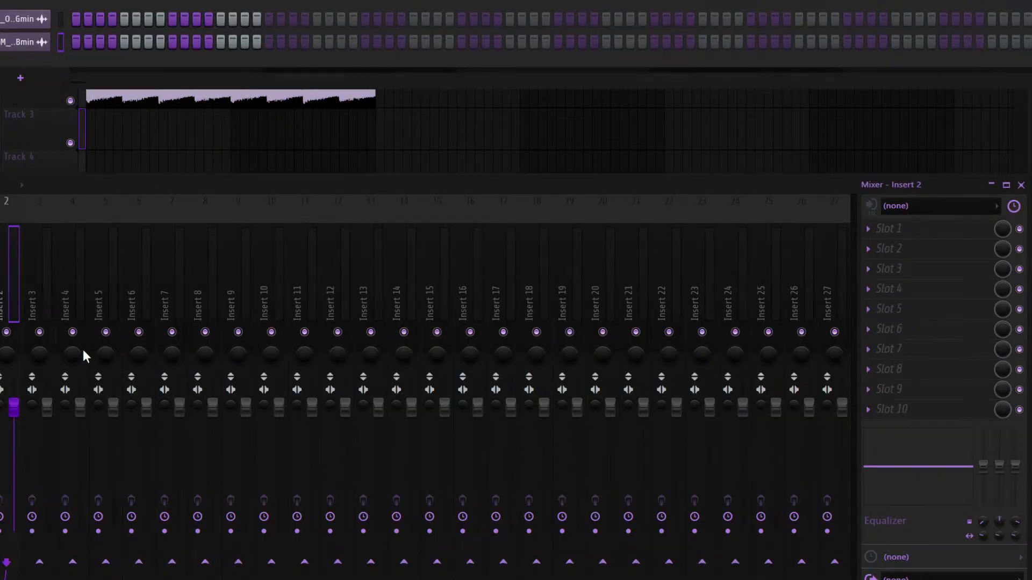
pyautogui.hotkey('ctrl', 'l')
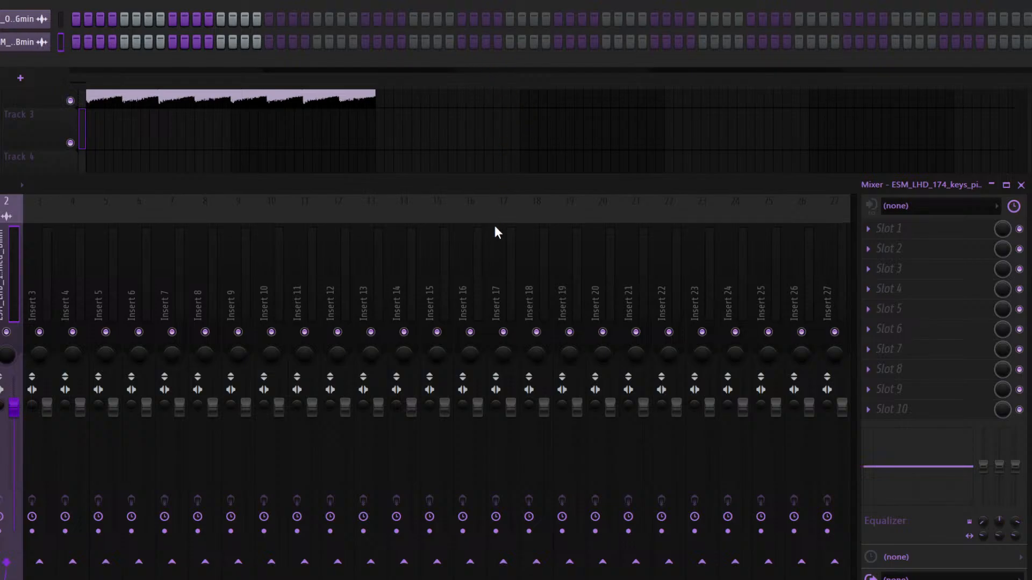
pyautogui.hotkey('ctrl', 'v')
pyautogui.press('space')
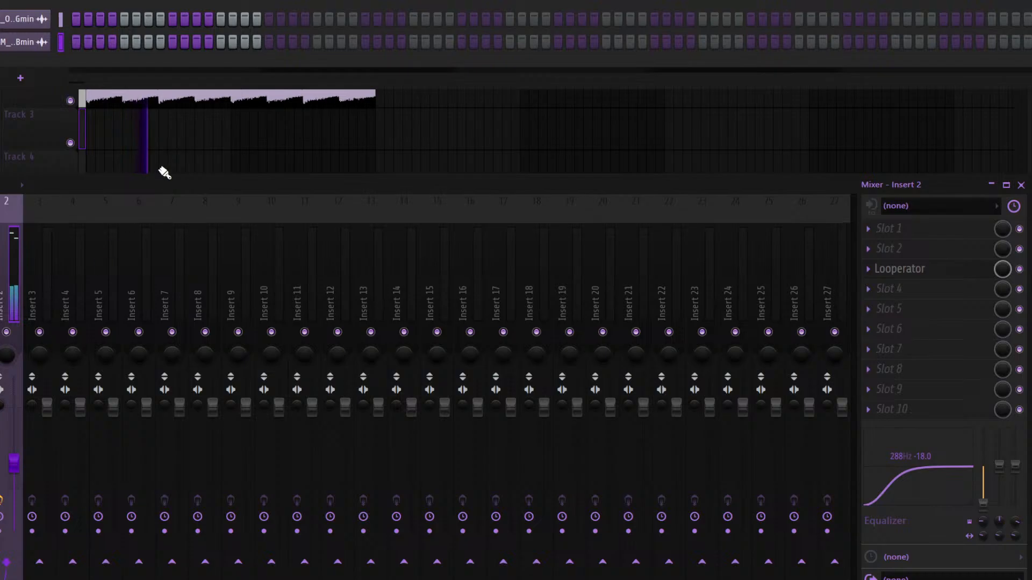
# Reverse the Track 2 sample, stop playback and raise the sample's pitch in its time stretching settings
pyautogui.doubleClick(179, 104)
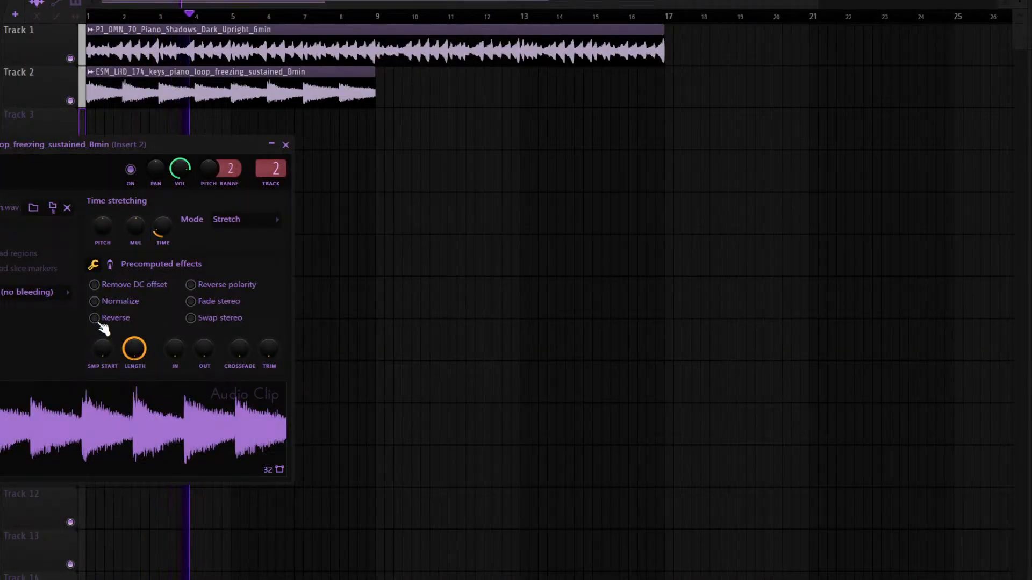
pyautogui.click(95, 318)
pyautogui.press('space')
pyautogui.moveTo(101, 225); pyautogui.dragTo(101, 215)
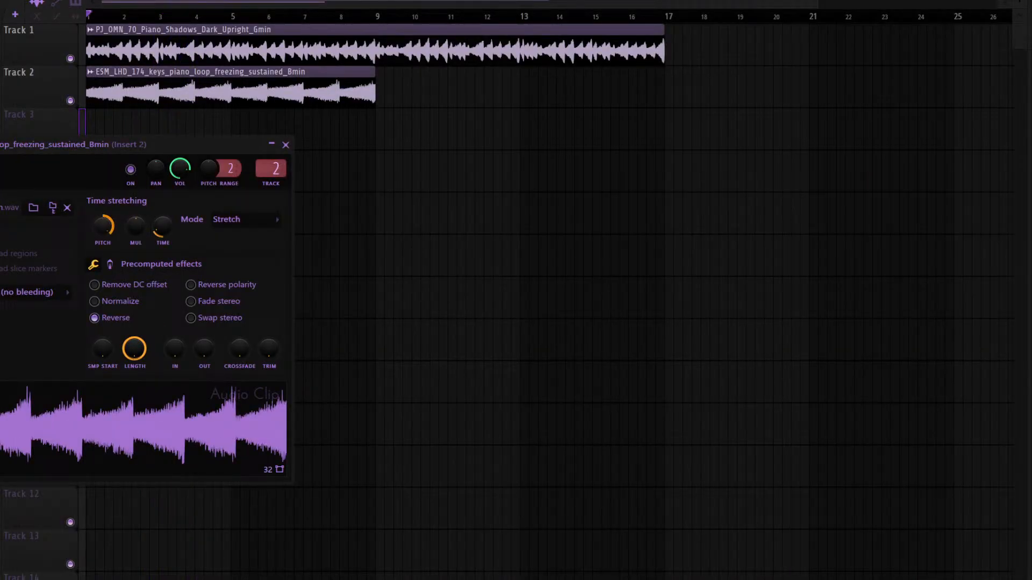
# Add Gross Beat in slot 5 of insert 2 and slope its time envelope down from zero to the 2 mark
pyautogui.press('F9')
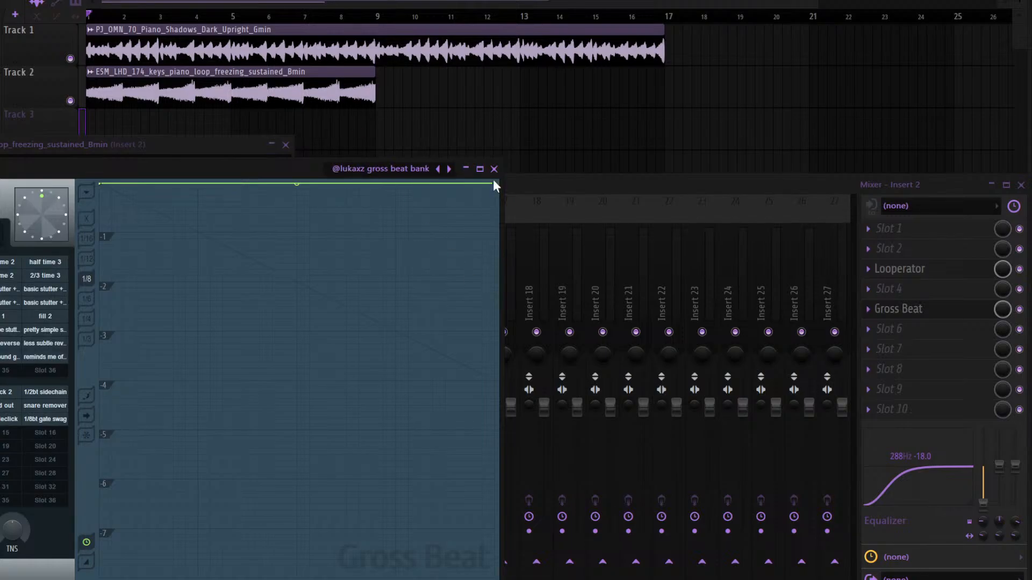
pyautogui.moveTo(493, 183); pyautogui.dragTo(493, 232)
pyautogui.moveTo(225, 234); pyautogui.dragTo(177, 281)
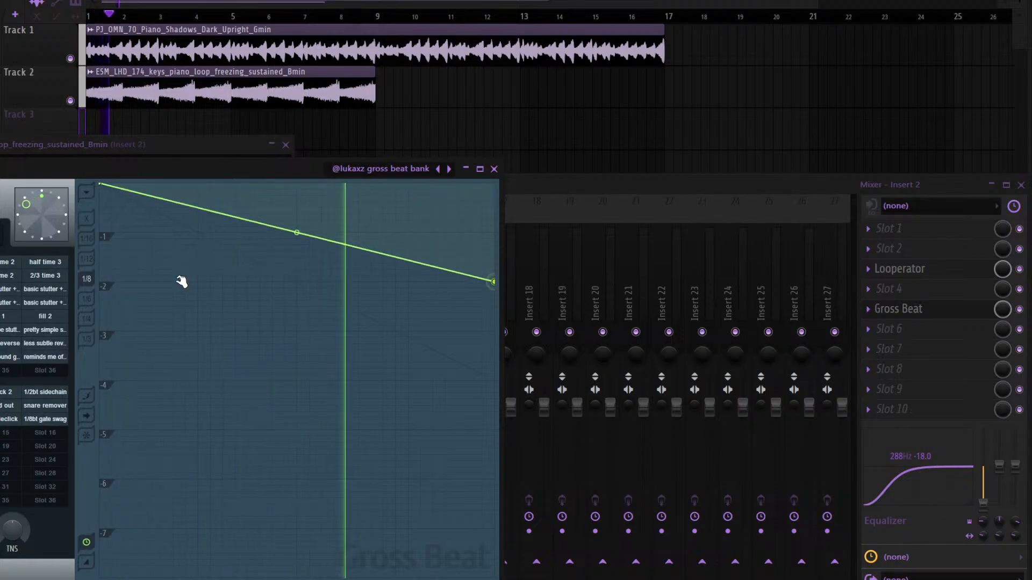
pyautogui.click(917, 324)
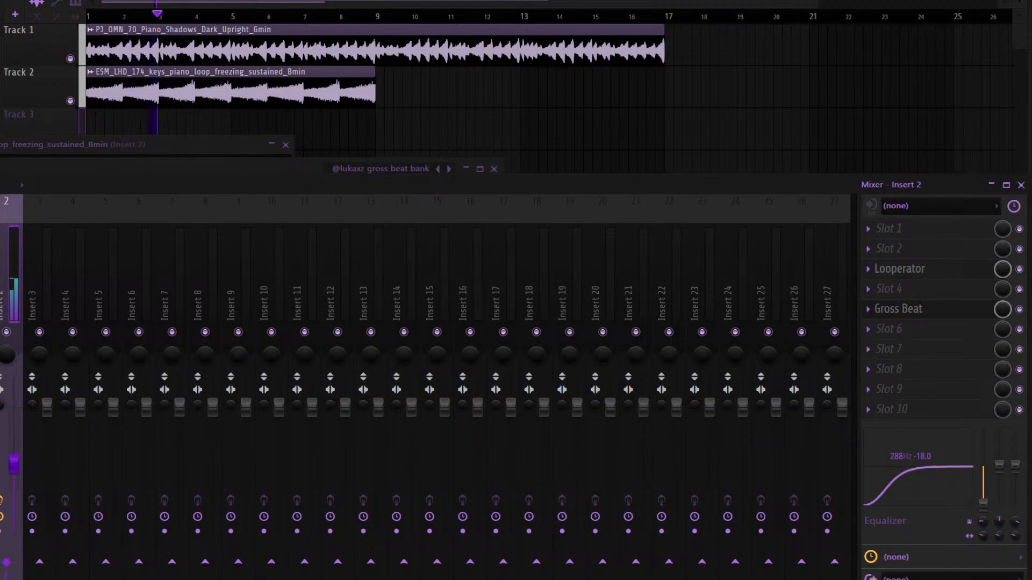
# Add Crystalline in slot 7 of insert 2 and try its Other presets, including Bright Long Throws and Crystal Cavern
pyautogui.click(245, 14)
pyautogui.click(237, 172)
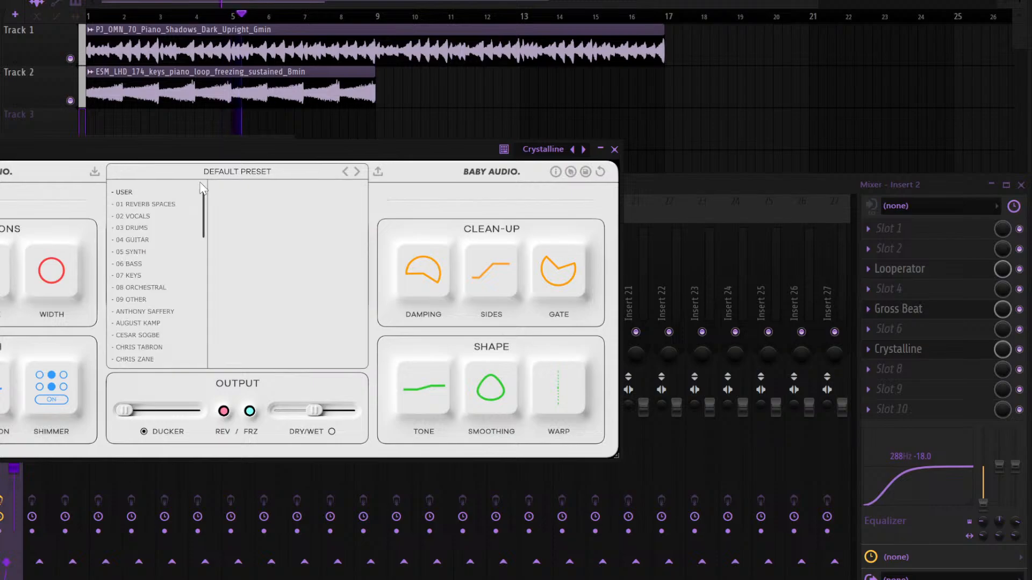
pyautogui.moveTo(140, 281)
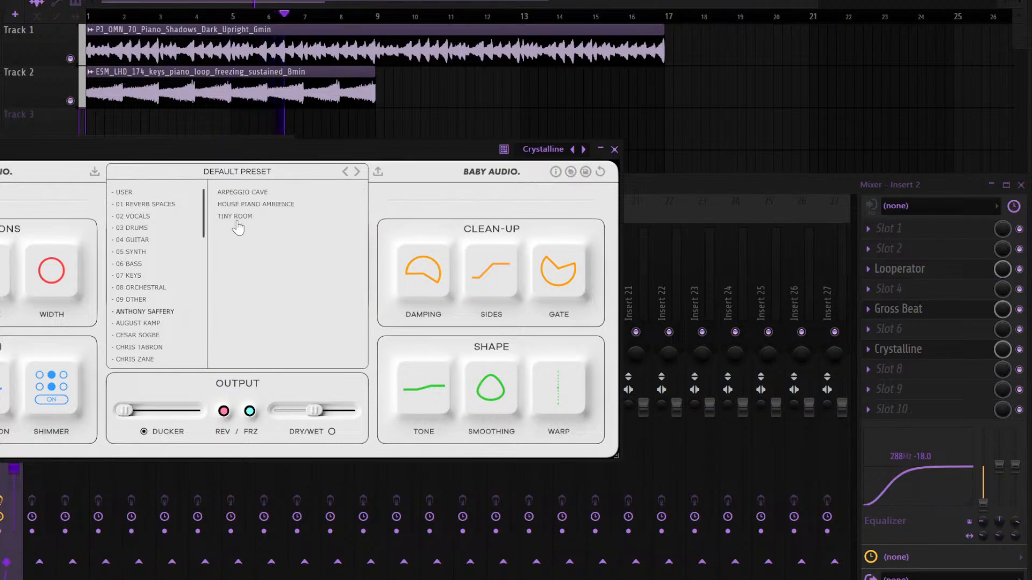
pyautogui.moveTo(147, 303)
pyautogui.click(257, 264)
pyautogui.click(267, 288)
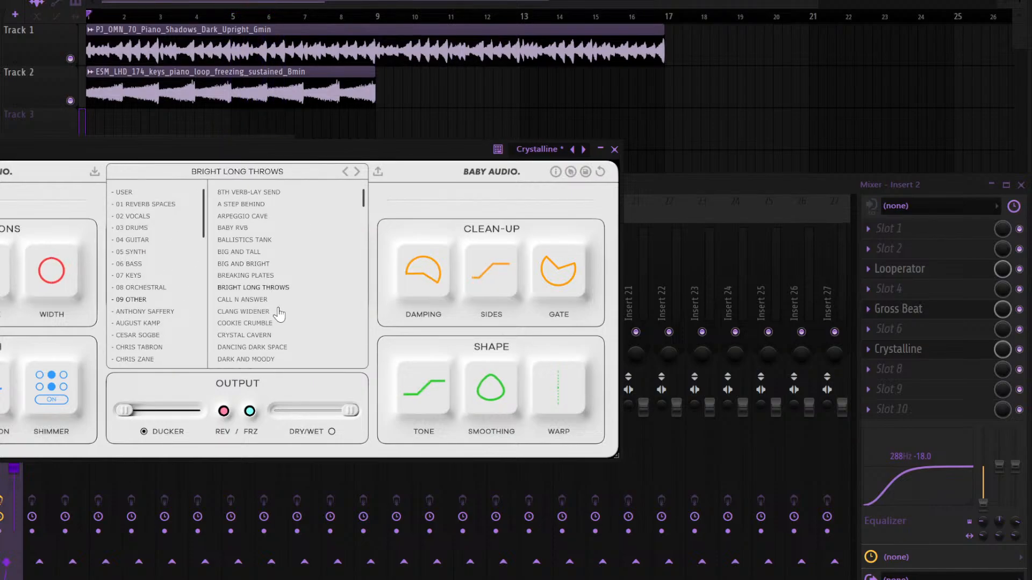
pyautogui.click(277, 312)
pyautogui.click(258, 335)
# Load the Sirenhead Cries preset from Crystalline's artist presets, start playback and close the plugin
pyautogui.moveTo(159, 324)
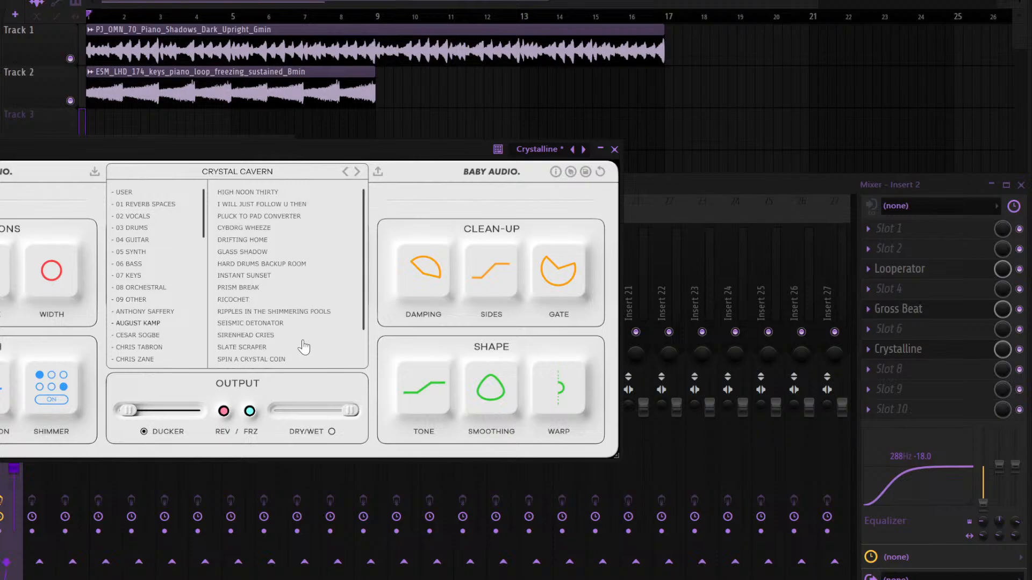
pyautogui.click(301, 337)
pyautogui.click(287, 357)
pyautogui.click(271, 338)
pyautogui.press('space')
pyautogui.press('Escape')
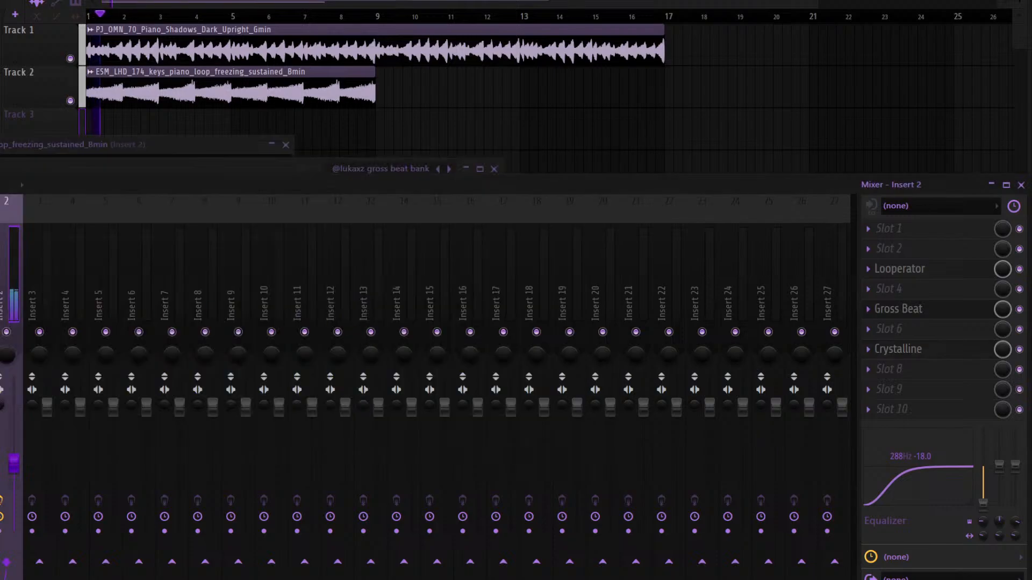
# Solo insert 2, lower its fader slightly and raise its low cut frequency to 449 Hz
pyautogui.rightClick(8, 336)
pyautogui.moveTo(18, 463); pyautogui.dragTo(16, 475)
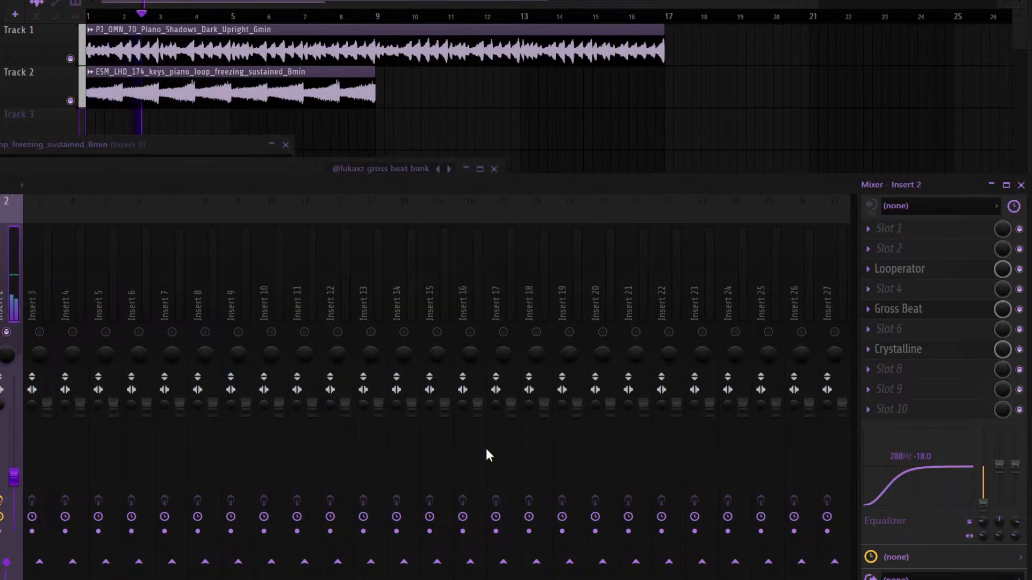
pyautogui.moveTo(983, 523); pyautogui.dragTo(988, 548)
# Try bypassing Looperator, reduce its mix level instead, and close the Gross Beat and sample settings windows
pyautogui.click(1019, 268)
pyautogui.click(494, 168)
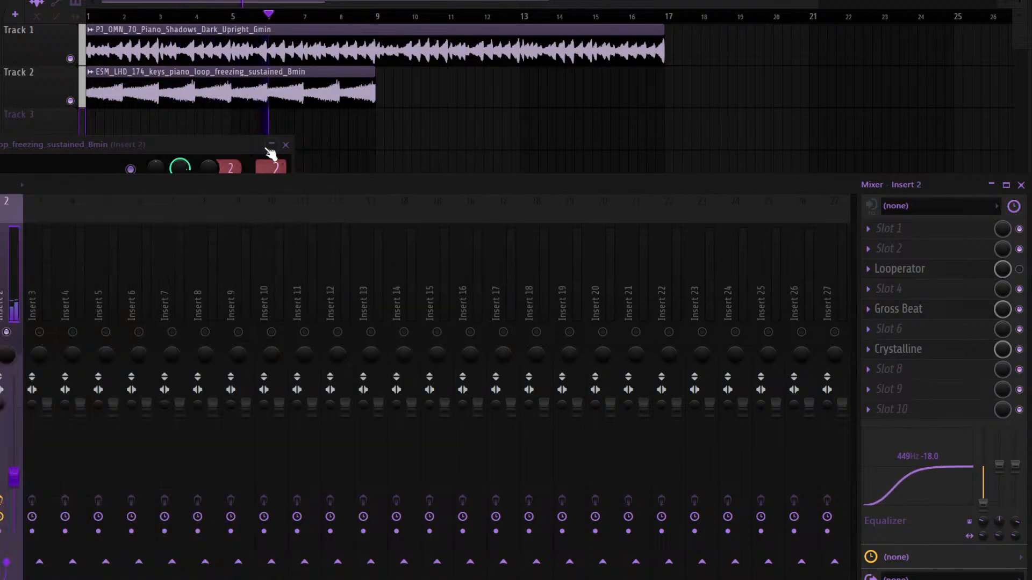
pyautogui.click(285, 145)
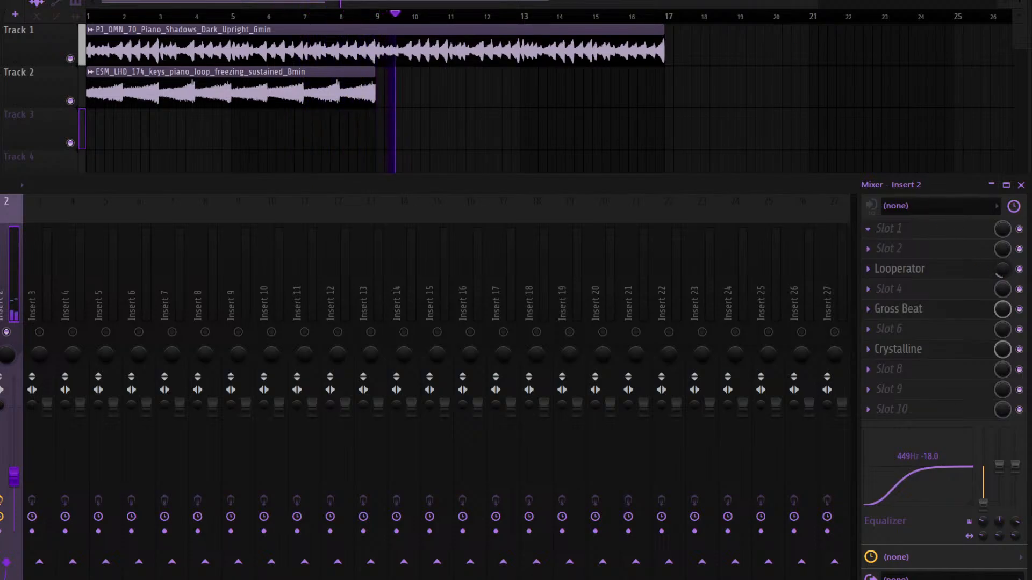
# Stop playback and duplicate the Track 2 piano loop clip so it also fills bars 9 to 17
pyautogui.press('space')
pyautogui.keyDown('ctrl'); pyautogui.click(115, 101); pyautogui.keyUp('ctrl')
pyautogui.hotkey('ctrl', 'b')
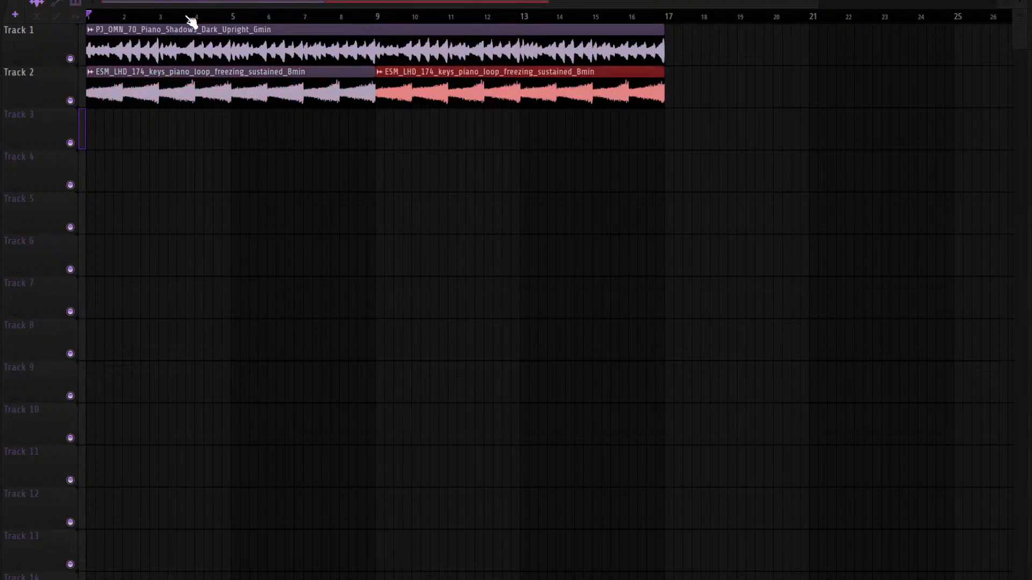
# Play both piano loops together from the start and lower insert 2's fader a little further
pyautogui.press('F9')
pyautogui.press('space')
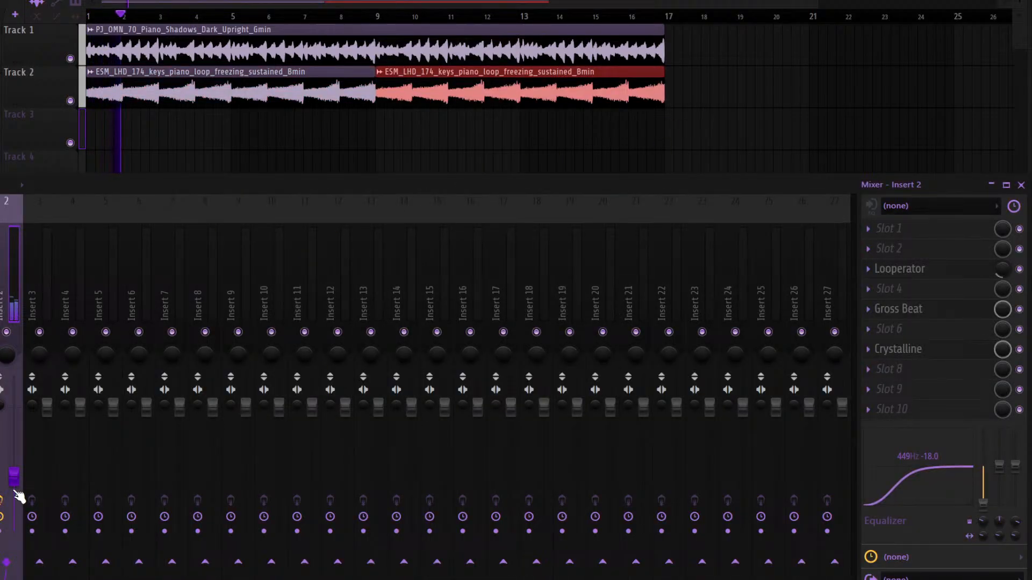
pyautogui.moveTo(14, 475); pyautogui.dragTo(14, 486)
pyautogui.rightClick(8, 332)
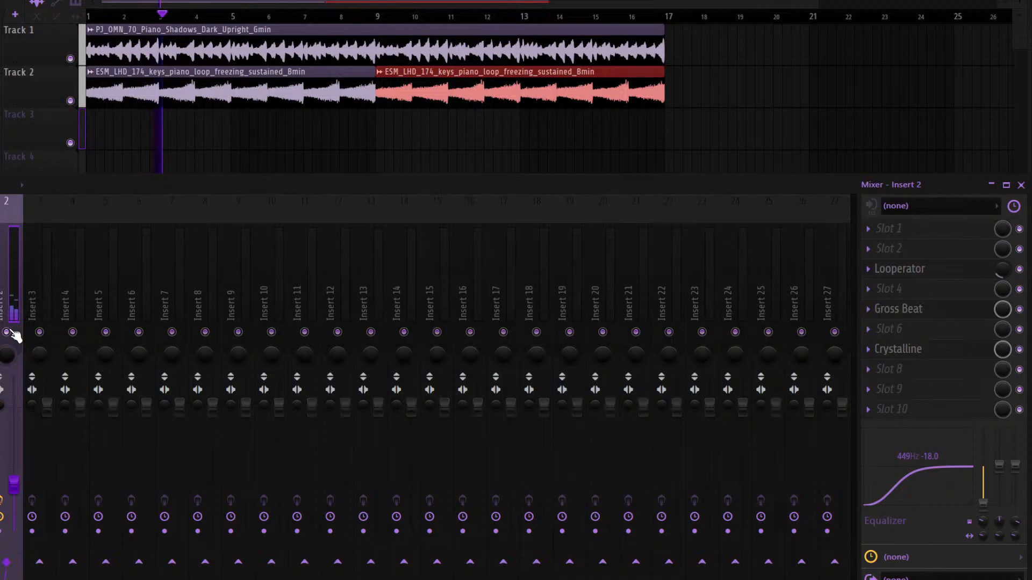
# Bring the Track 2 sample's pitch down to slightly below its center setting and replay the song from the start
pyautogui.doubleClick(294, 93)
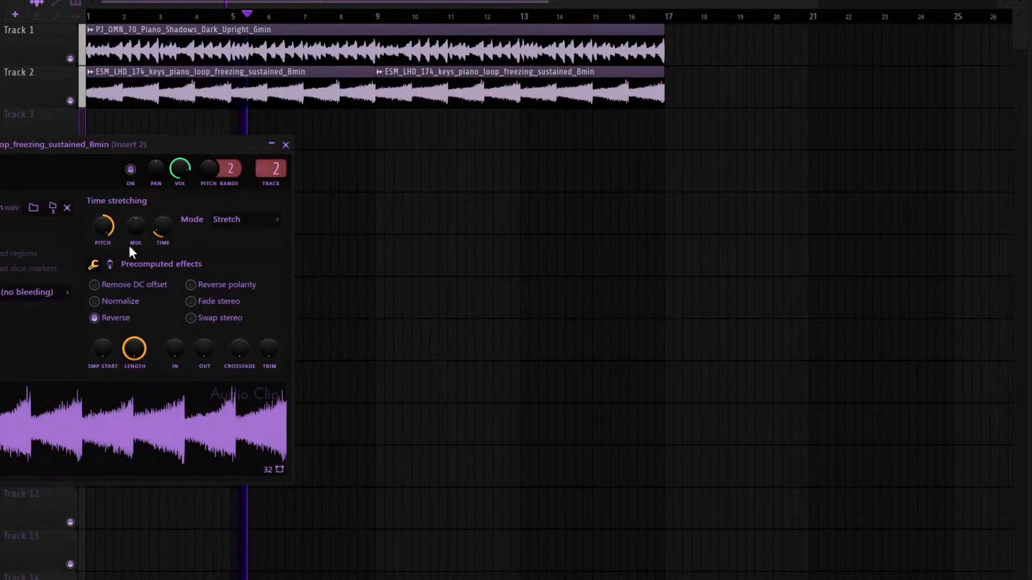
pyautogui.press('space')
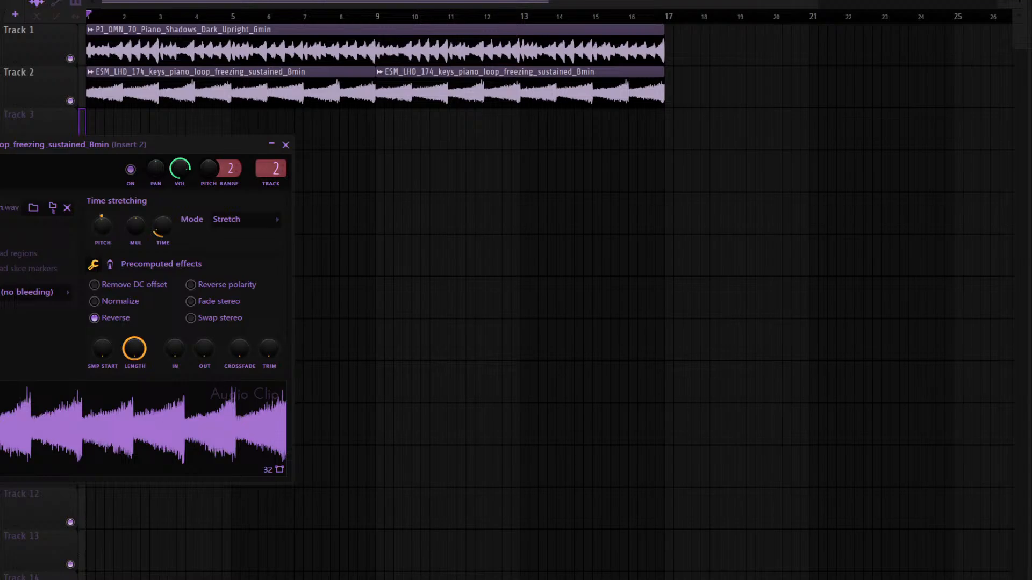
pyautogui.press('space')
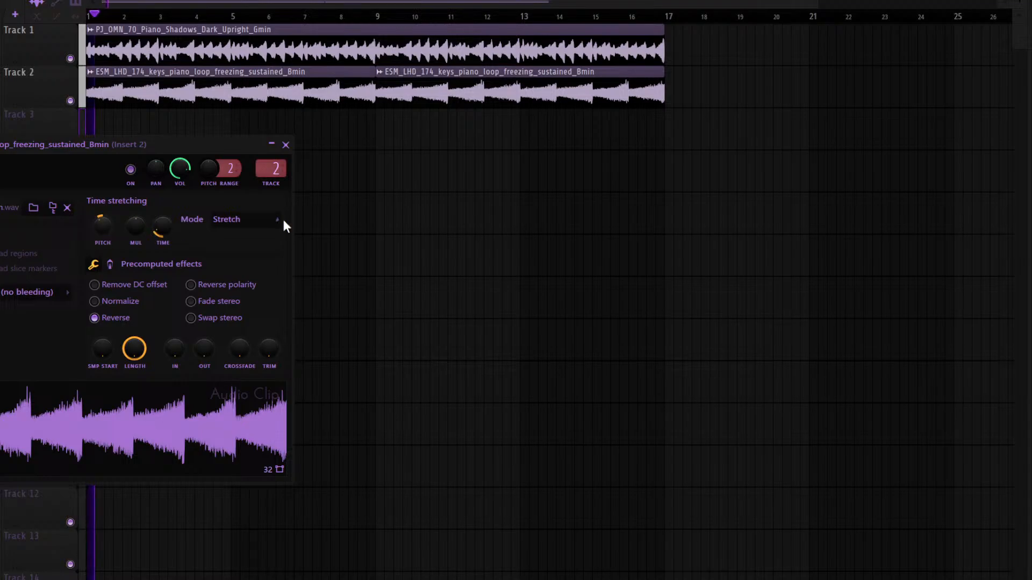
# Open the sample settings of the PJ_OMN_70_Piano_Shadows_Dark_Upright_Gmin clip on Track 1
pyautogui.click(298, 51)
pyautogui.doubleClick(299, 51)
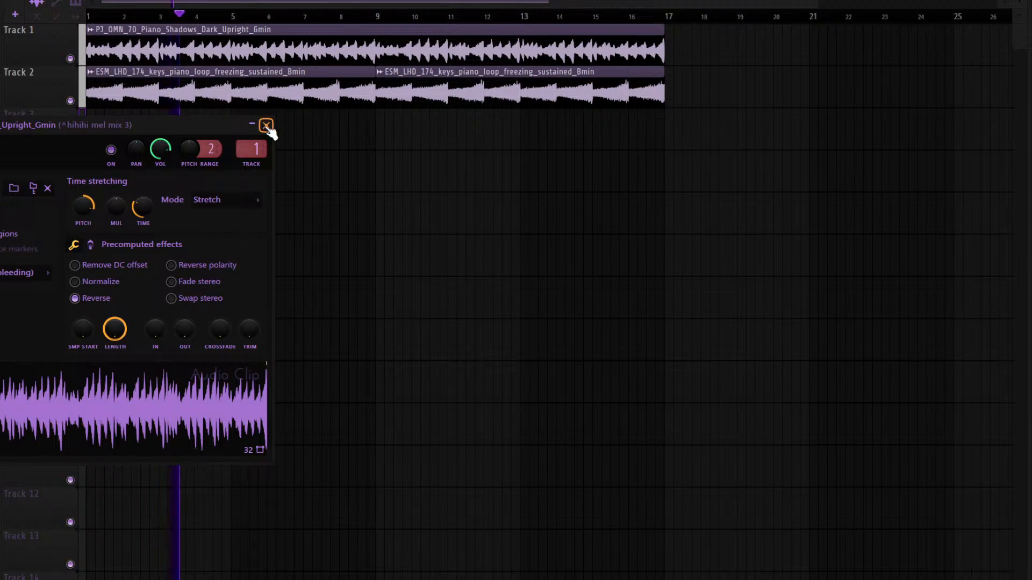
# Adjust the time-stretching pitch of the reversed dark upright piano clip on Track 1 and play the arrangement with the mixer open
pyautogui.click(266, 126)
pyautogui.press('space')
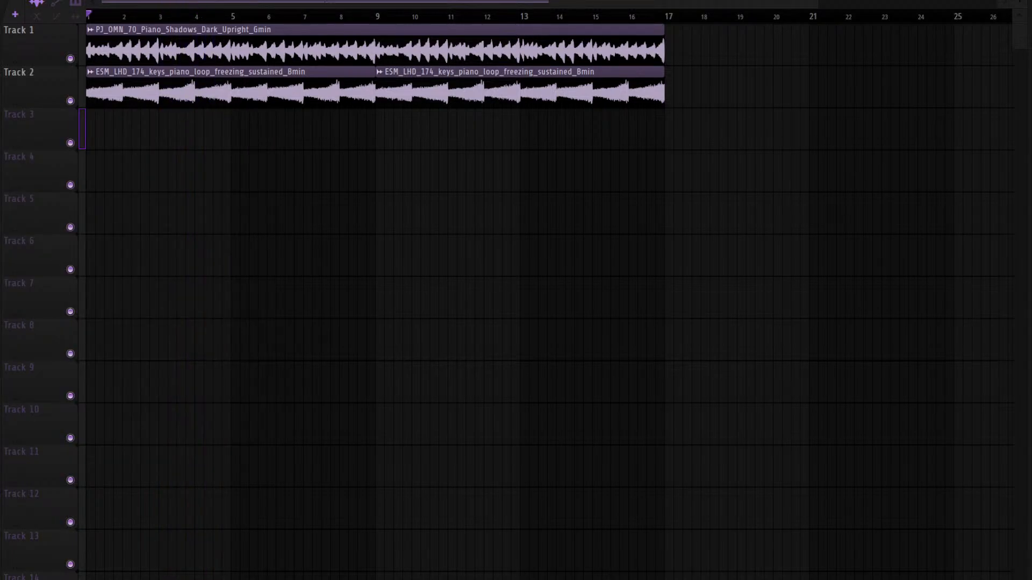
pyautogui.press('F9')
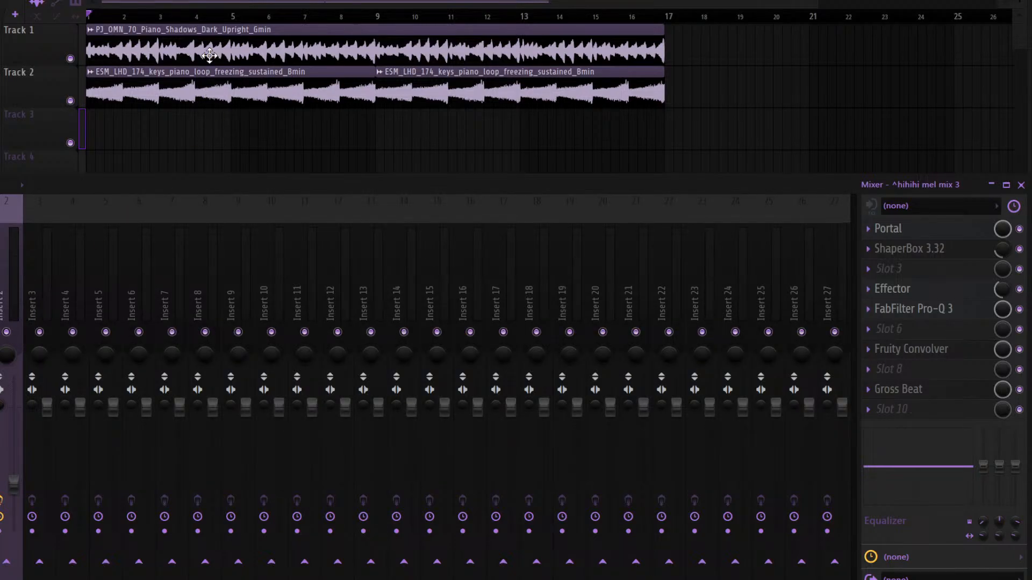
pyautogui.doubleClick(210, 55)
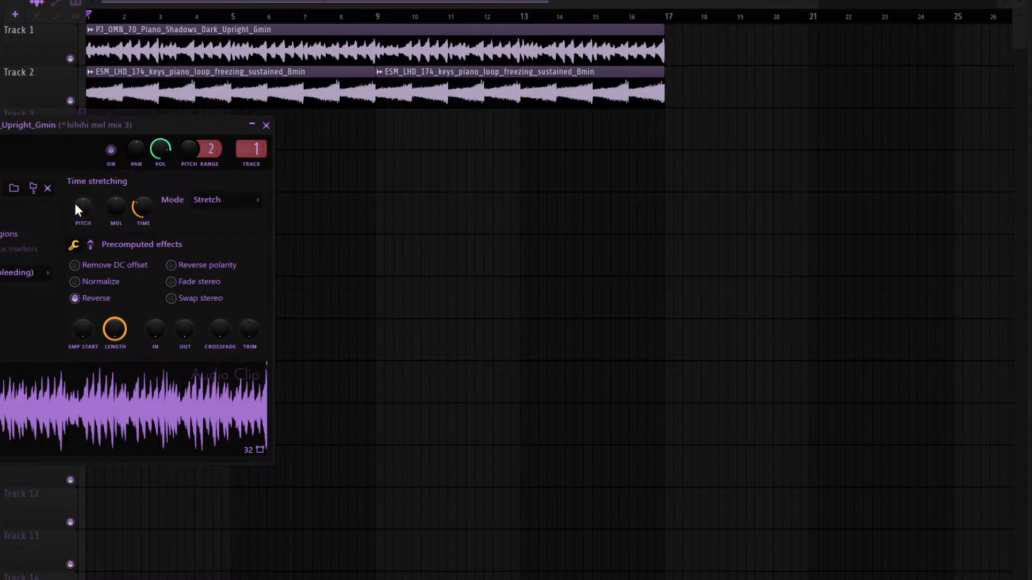
pyautogui.moveTo(83, 206); pyautogui.dragTo(83, 196)
pyautogui.press('space')
pyautogui.press('Escape')
pyautogui.press('F9')
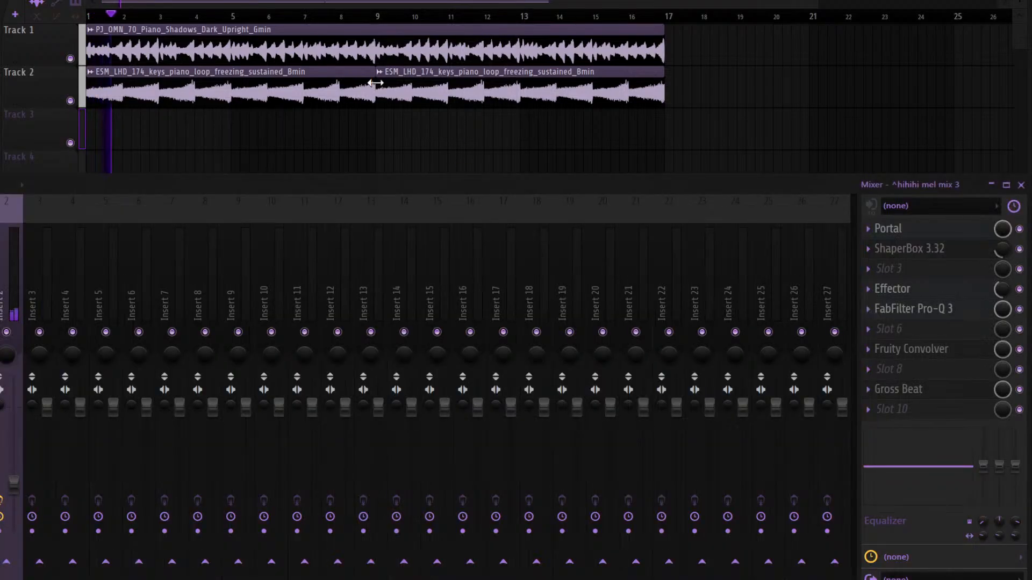
# Bypass Gross Beat on mixer Insert 2 while the arrangement plays, and stop playback
pyautogui.click(10, 299)
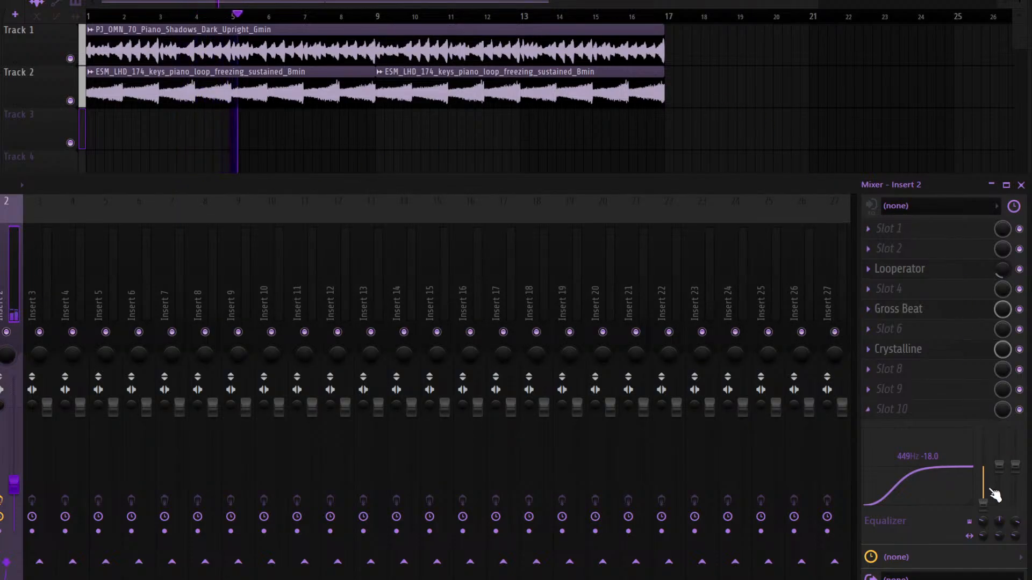
pyautogui.click(1019, 309)
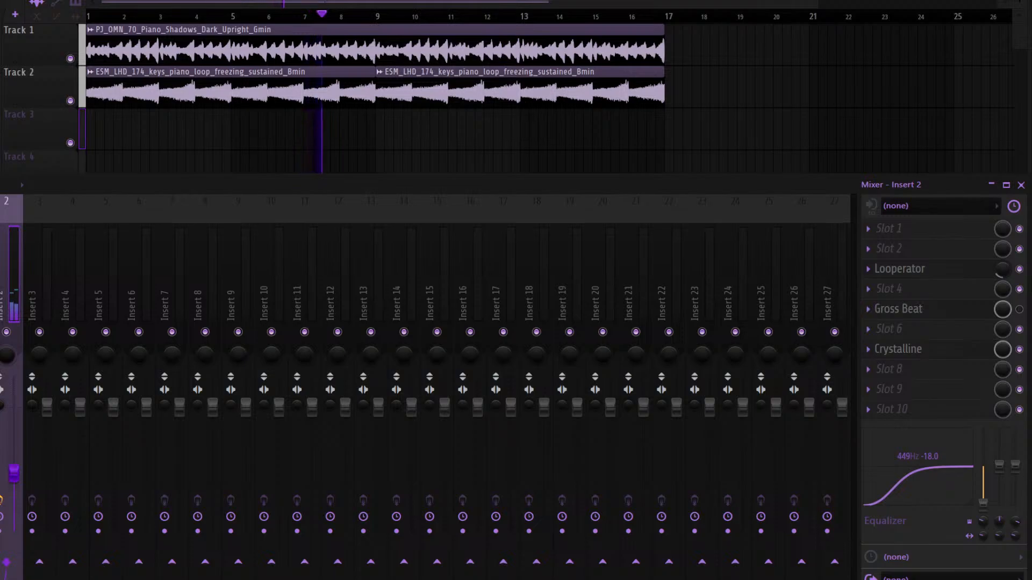
pyautogui.press('space')
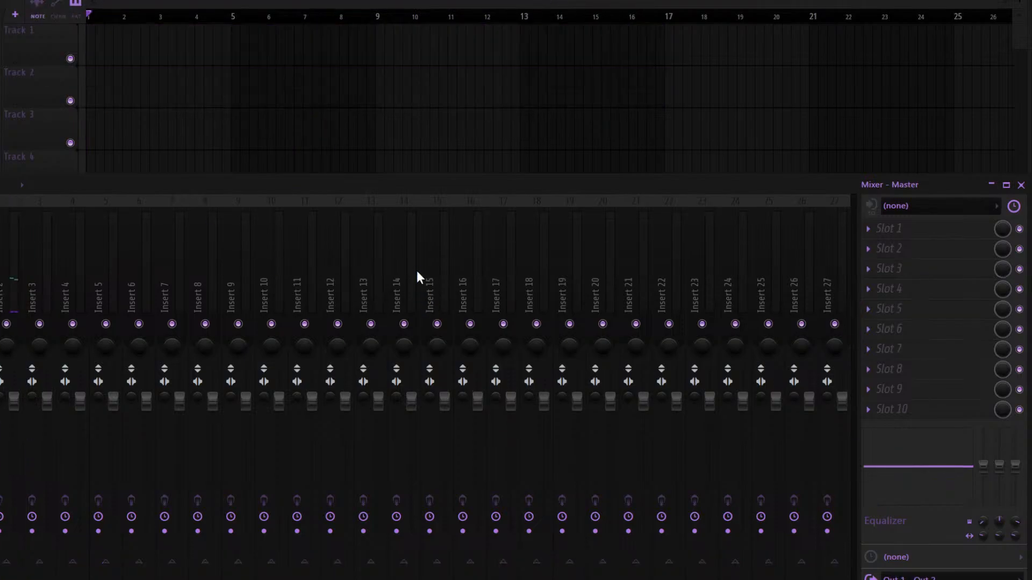
# Place the PJ_OMN_74_Synth_Wrath_String_Lead_A#min sample at bar 1 on Track 1 and stretch its end to bar 9
pyautogui.click(411, 269)
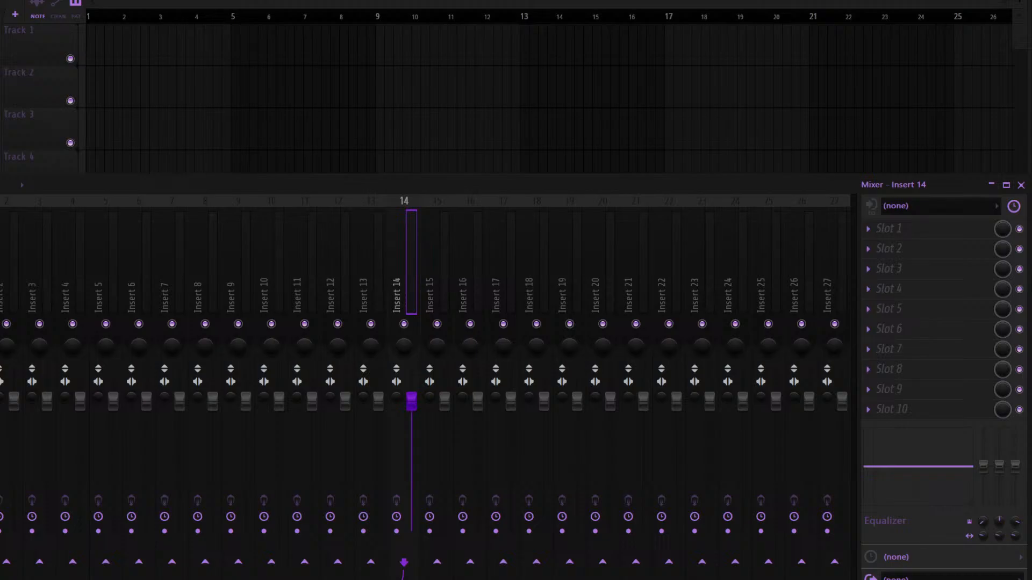
pyautogui.moveTo(2, 129); pyautogui.dragTo(155, 129)
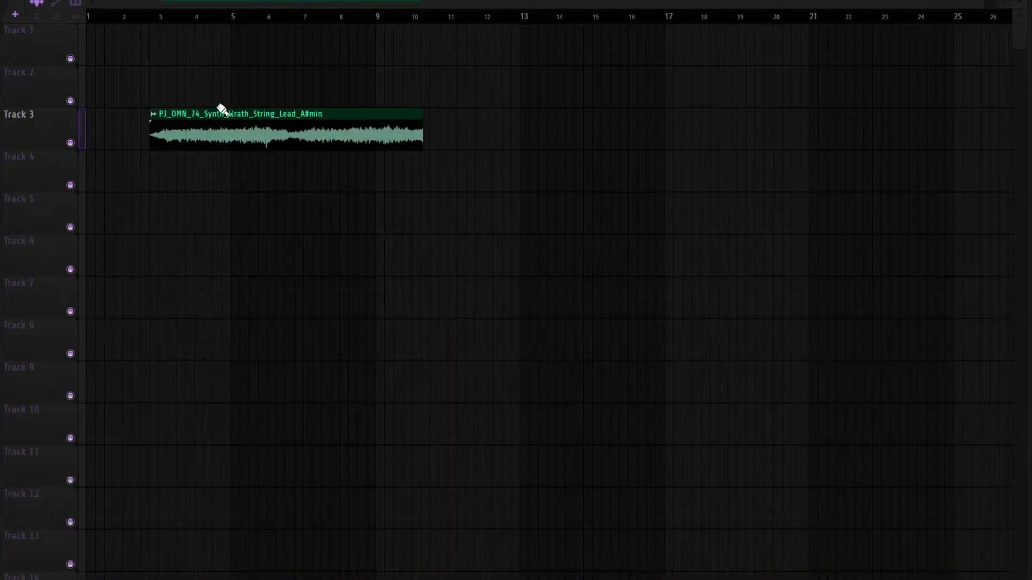
pyautogui.moveTo(219, 121); pyautogui.dragTo(60, 8)
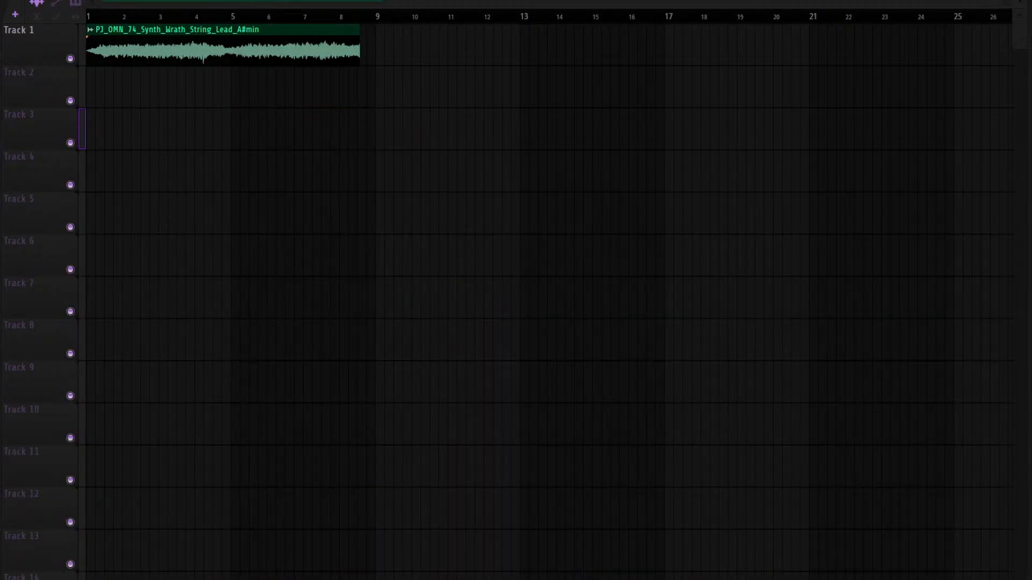
pyautogui.moveTo(258, 1); pyautogui.dragTo(258, 2)
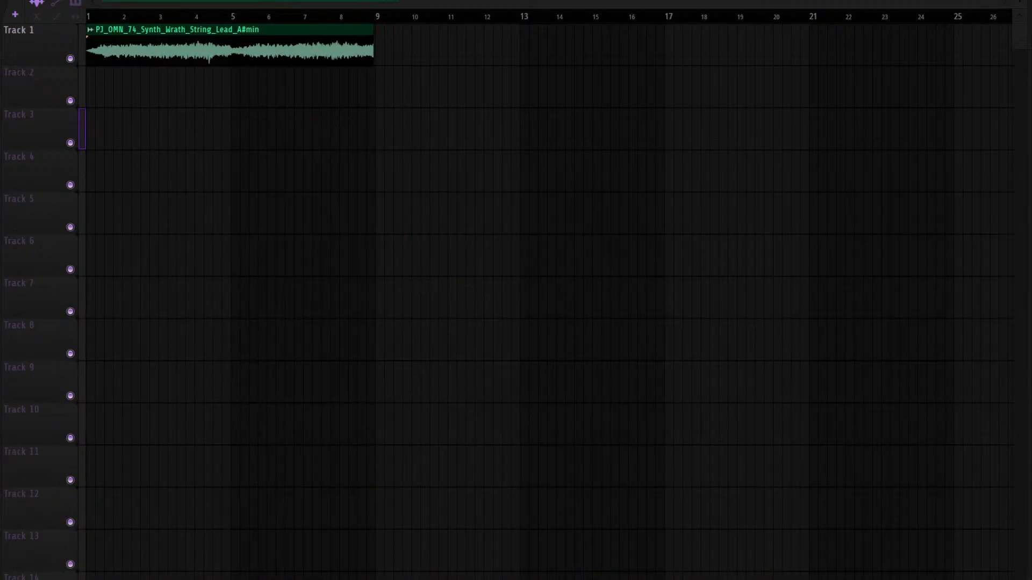
# Set the string lead clip's time-stretching mode to Stretch and close its settings
pyautogui.doubleClick(184, 55)
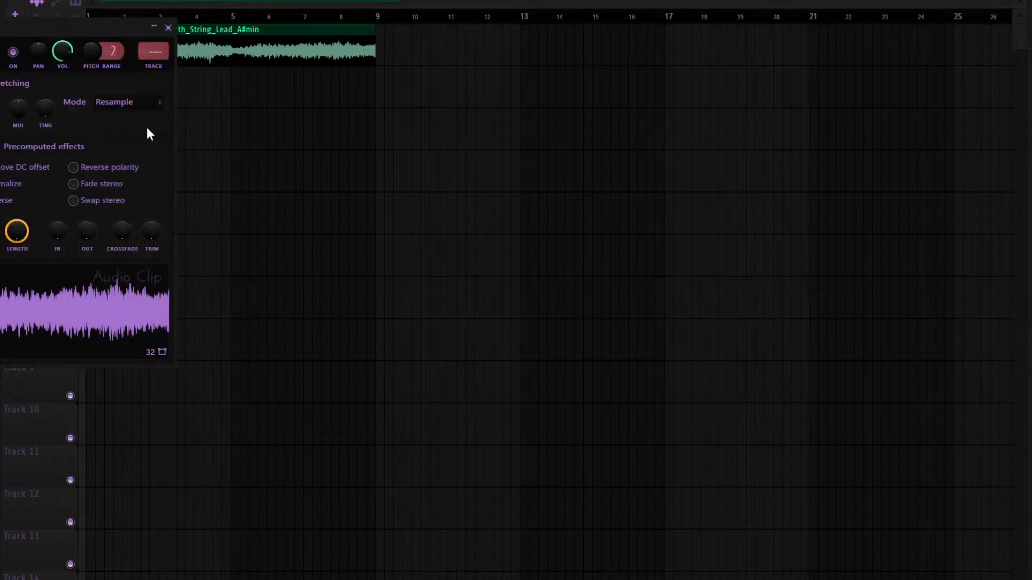
pyautogui.click(128, 129)
pyautogui.press('Escape')
pyautogui.press('F9')
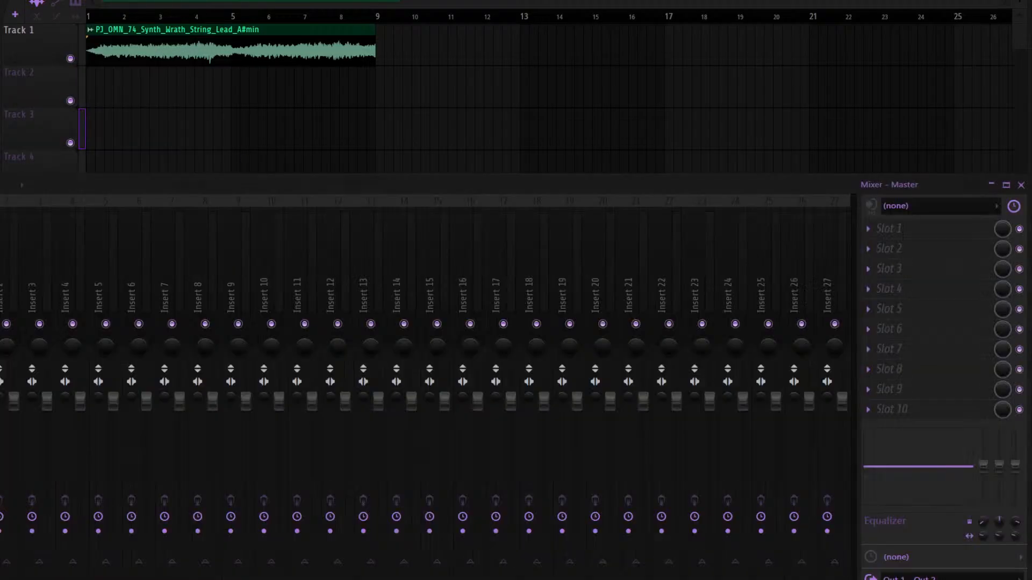
# Route the string lead clip to mixer Insert 1
pyautogui.press('F9')
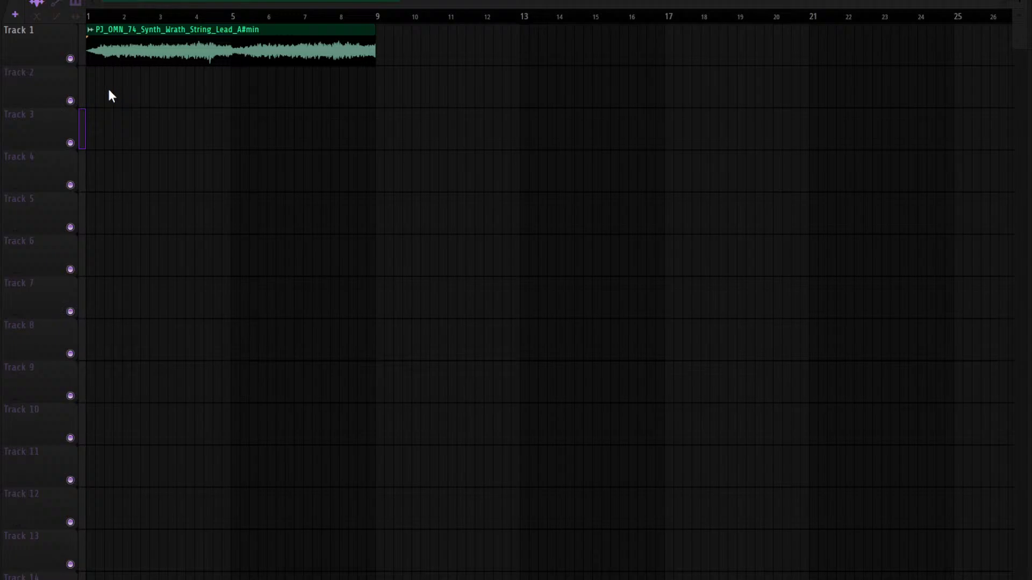
pyautogui.hotkey('ctrl', 'd')
pyautogui.press('F9')
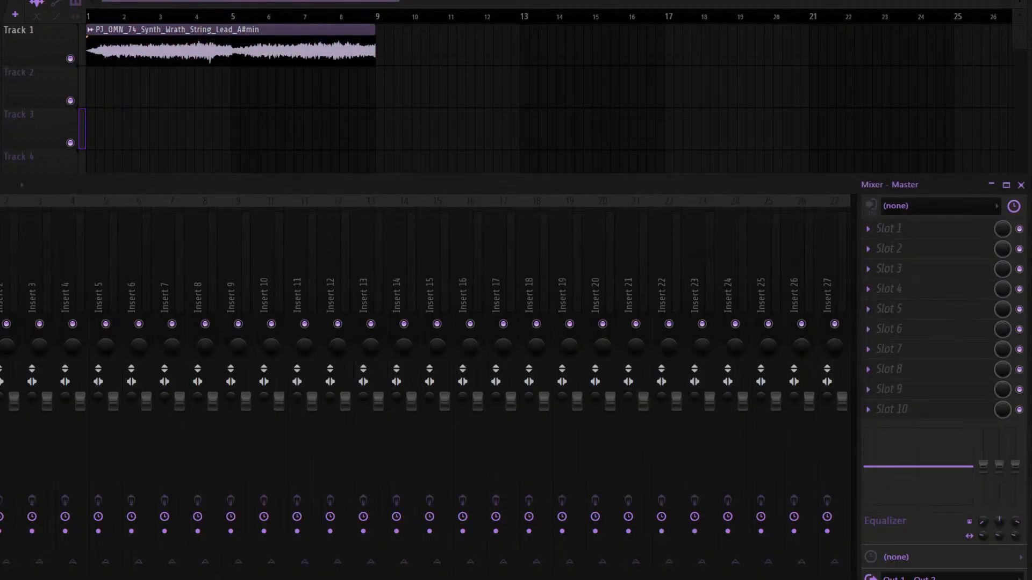
pyautogui.hotkey('ctrl', 'l')
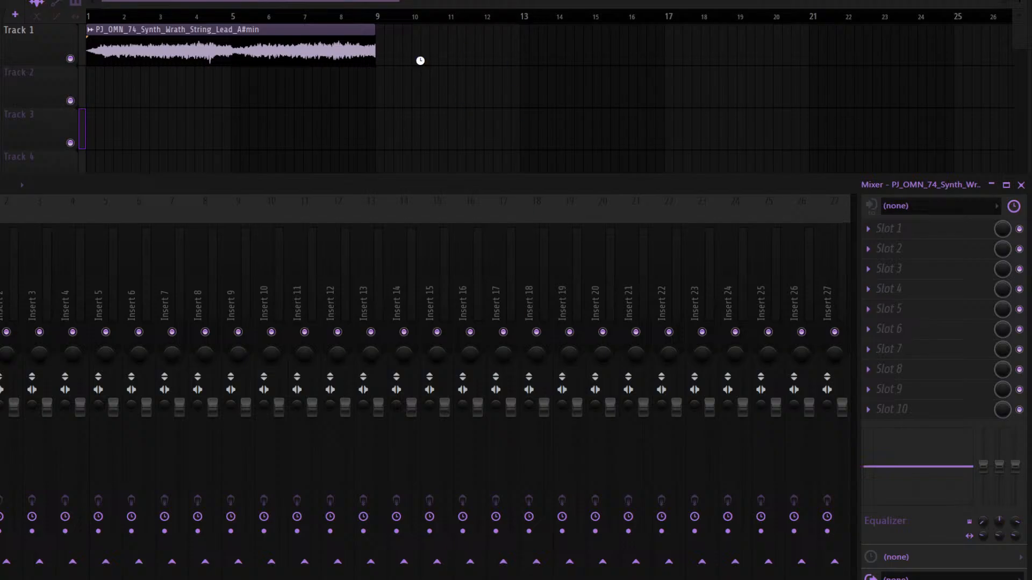
# Audition the string lead through Pro-Q 3, Looperator, Gross Beat and Guitar Rig 7 on Insert 1
pyautogui.press('F9')
pyautogui.press('space')
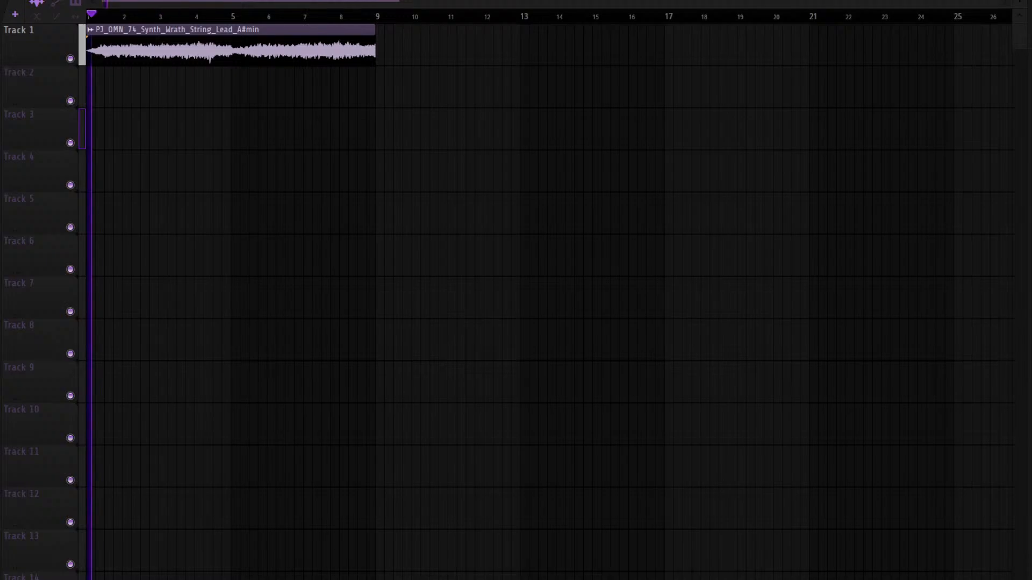
pyautogui.press('F9')
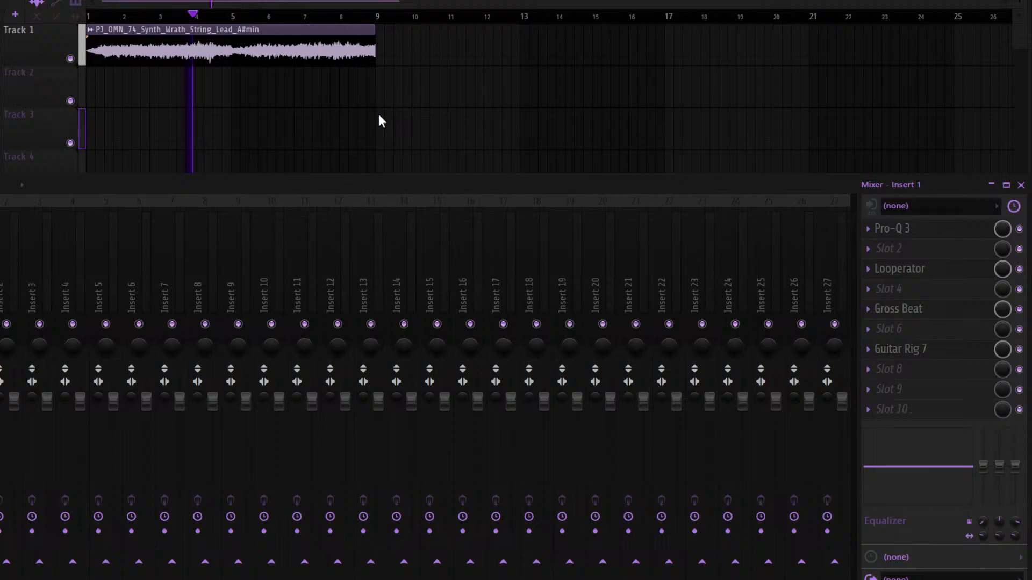
pyautogui.press('space')
pyautogui.press('F9')
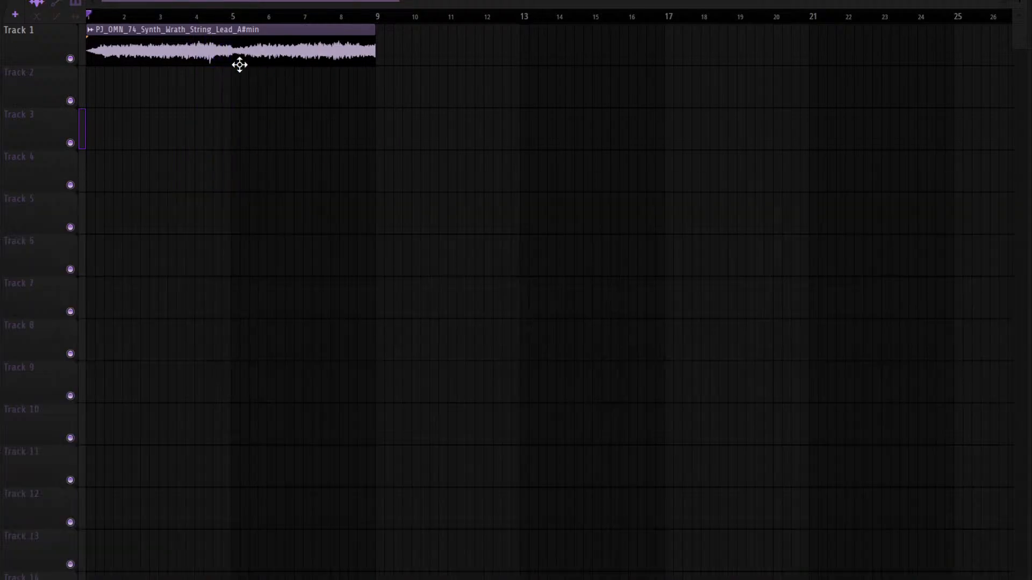
# Reverse the string lead clip on Track 1, play it briefly and bring up the mixer
pyautogui.doubleClick(240, 65)
pyautogui.press('space')
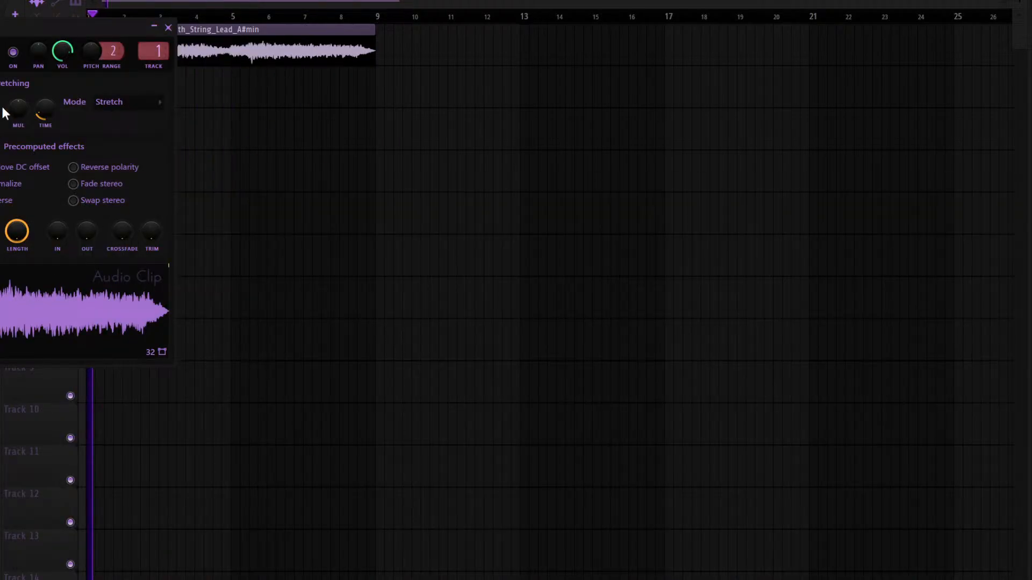
pyautogui.press('space')
pyautogui.press('F9')
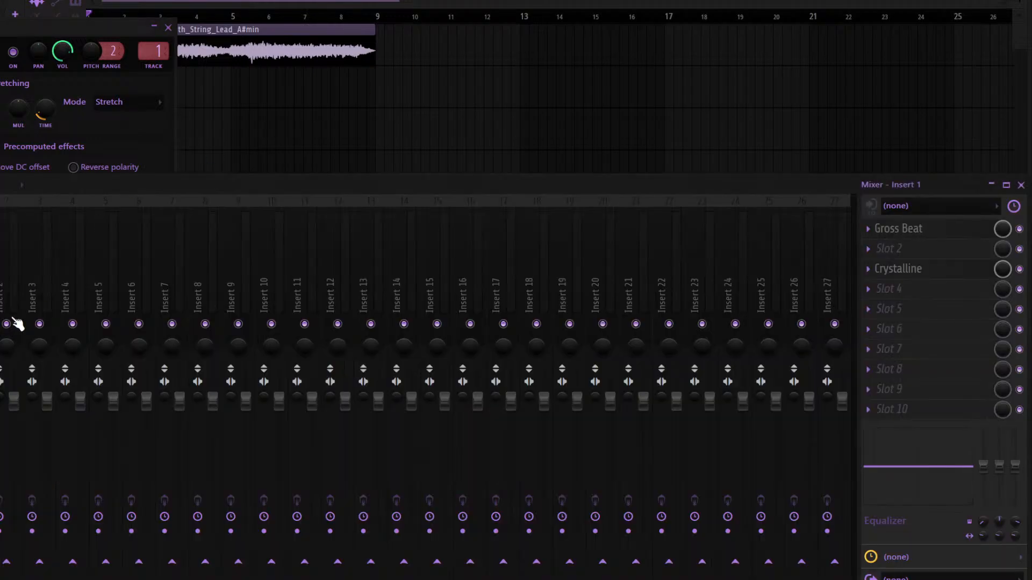
# Play the reversed string lead through Gross Beat, Crystalline and Fruity Convolver, and close the clip's settings
pyautogui.press('space')
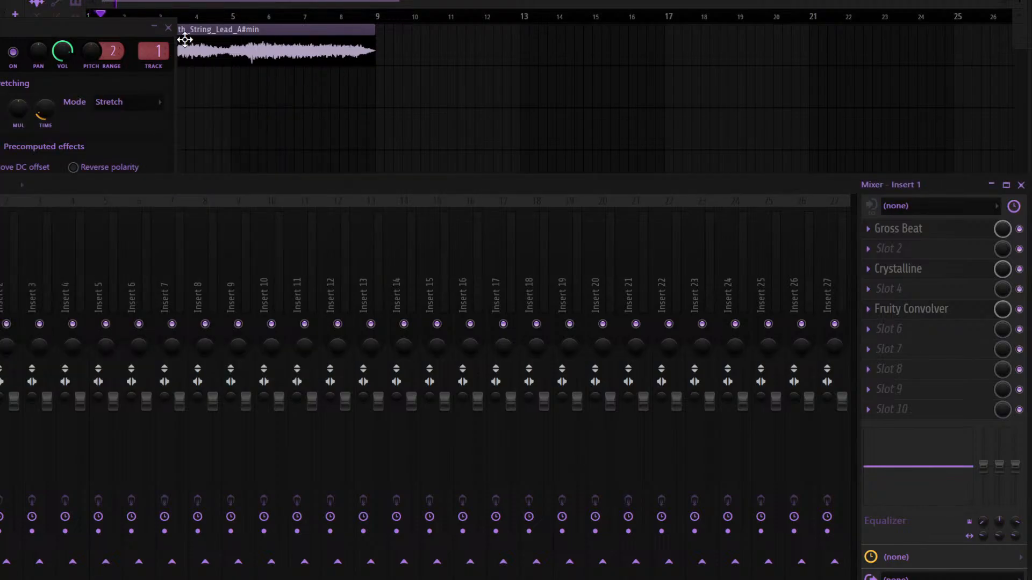
pyautogui.click(169, 28)
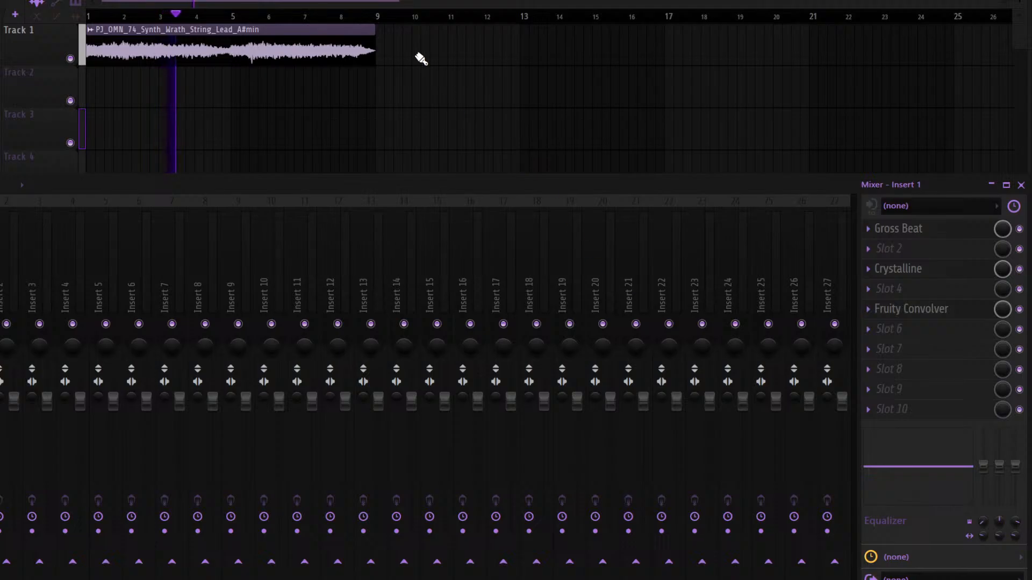
pyautogui.doubleClick(291, 55)
pyautogui.click(169, 28)
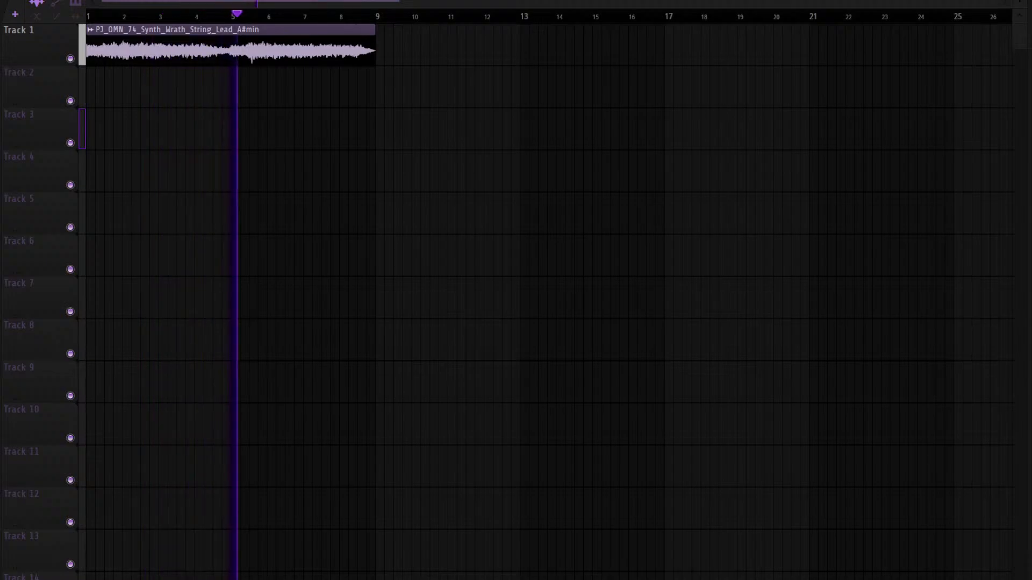
# Add the AU_VLFR_84 soft synth lead outro sample at bar 1 on Track 2 and time-stretch it to four bars in Stretch mode
pyautogui.moveTo(0, 204); pyautogui.dragTo(105, 59)
pyautogui.press('space')
pyautogui.doubleClick(199, 93)
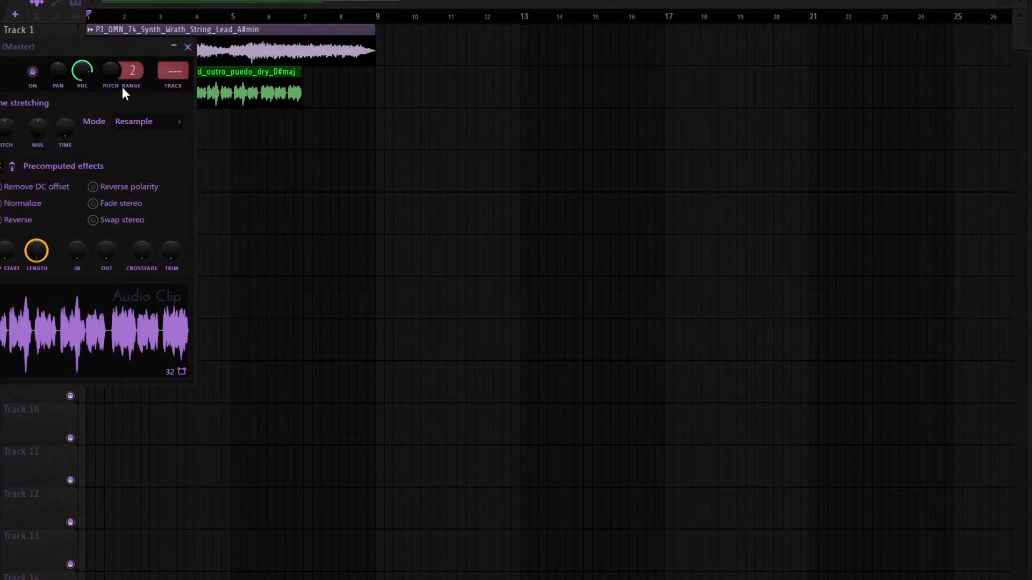
pyautogui.moveTo(65, 128); pyautogui.dragTo(65, 135)
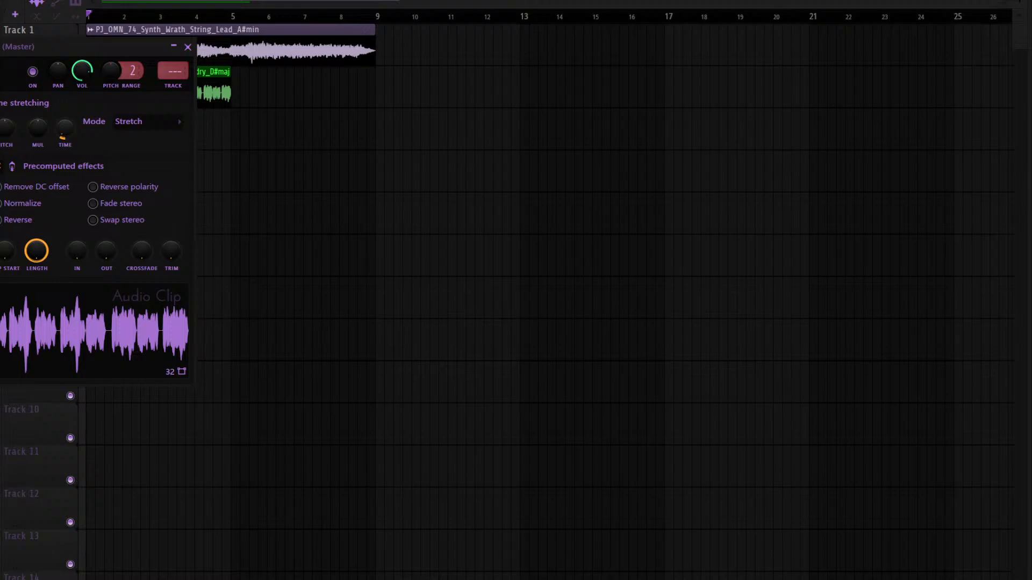
pyautogui.rightClick(309, 193)
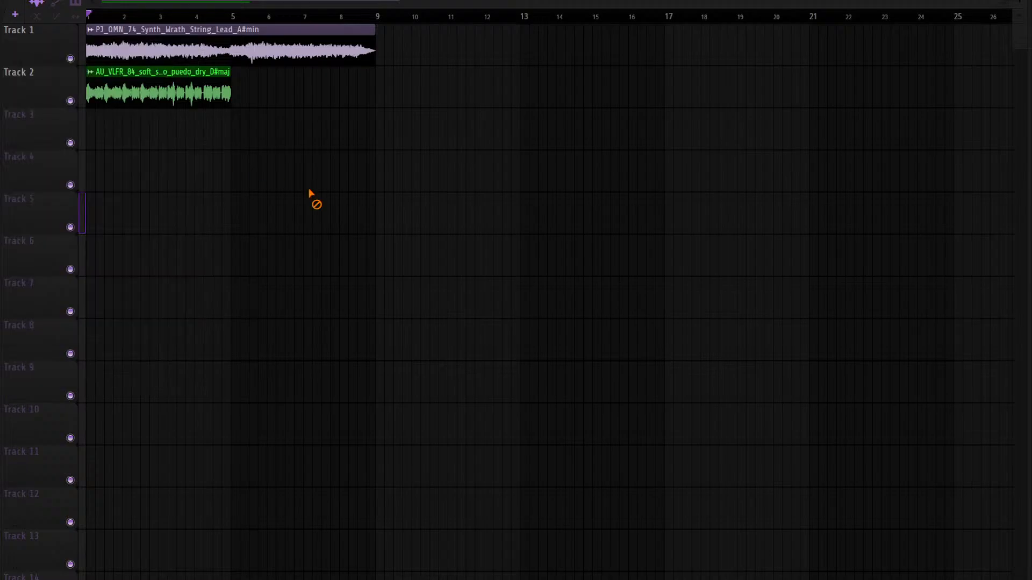
# Adjust the soft synth clip's time-stretching pitch, and place a separate copy of the clip at bar 5 on Track 2
pyautogui.doubleClick(202, 89)
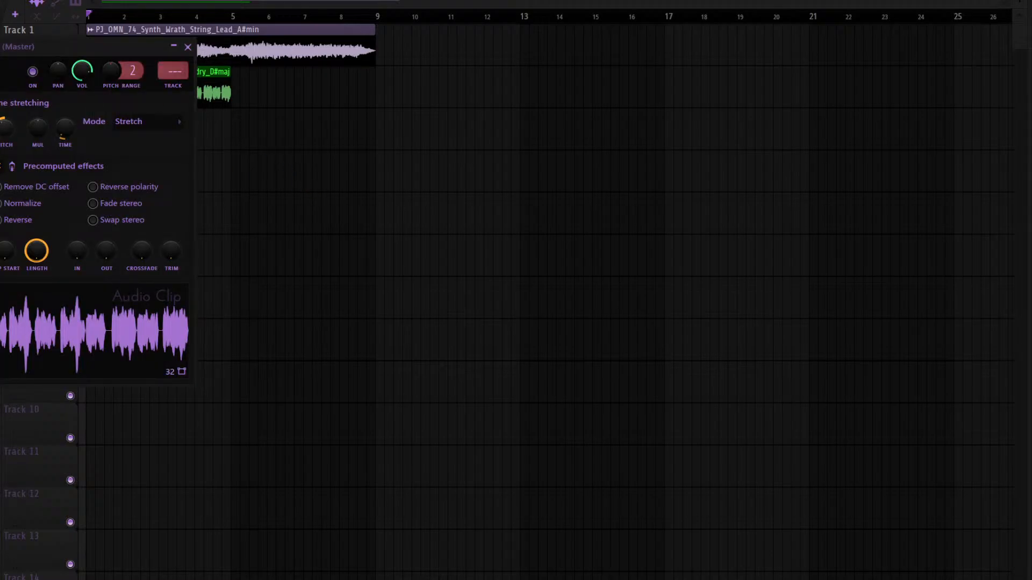
pyautogui.press('space')
pyautogui.rightClick(381, 159)
pyautogui.press('space')
pyautogui.moveTo(253, 102); pyautogui.dragTo(215, 89)
pyautogui.hotkey('ctrl', 'b')
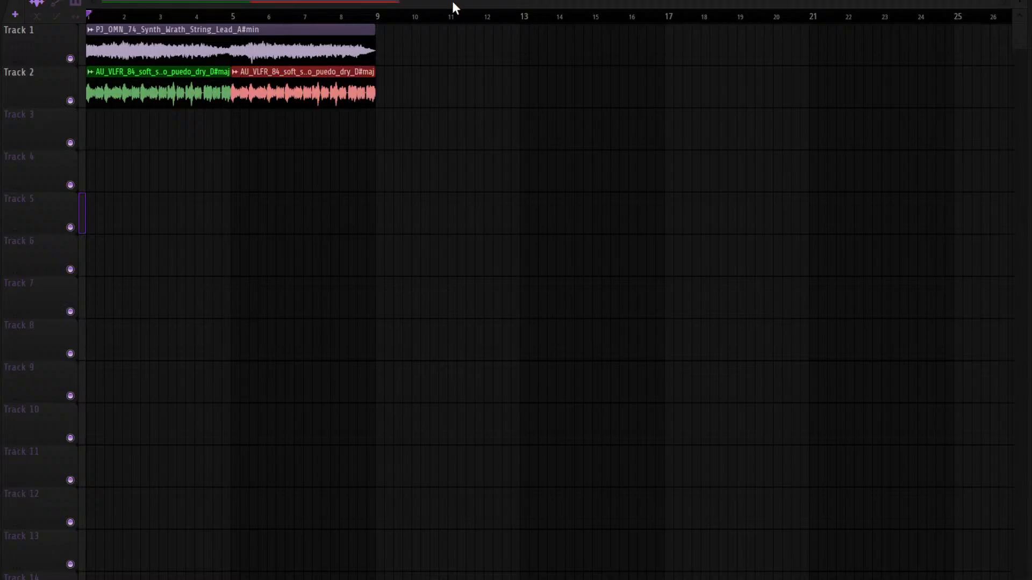
# Route the first soft synth clip's channel to mixer Insert 2
pyautogui.press('F9')
pyautogui.press('F7')
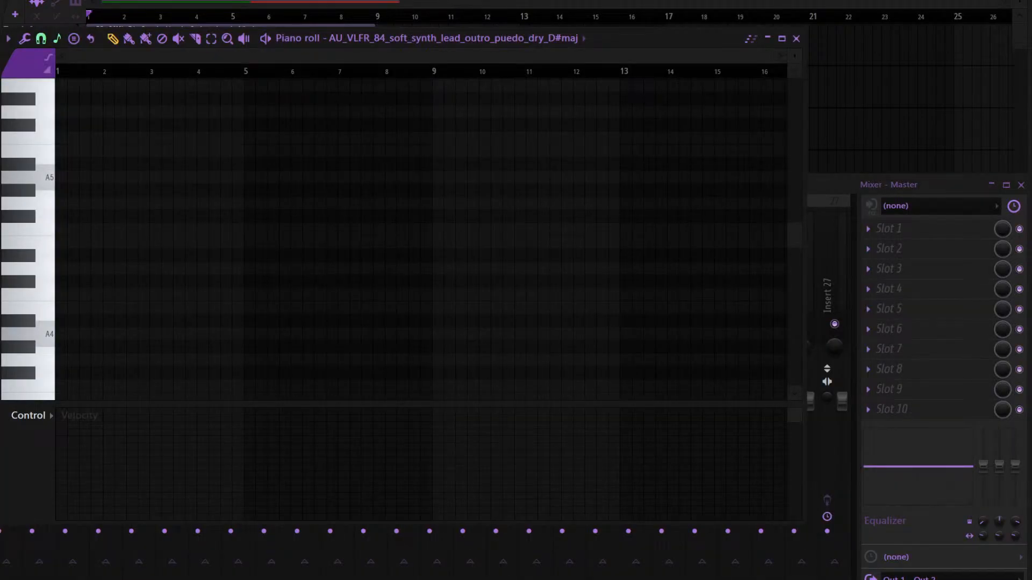
pyautogui.press('F7')
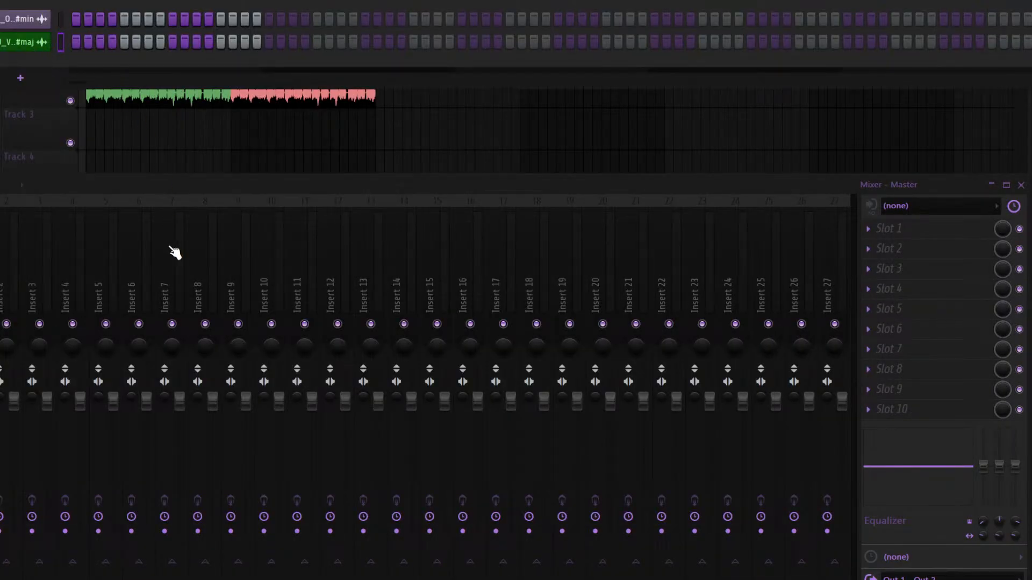
pyautogui.click(1, 297)
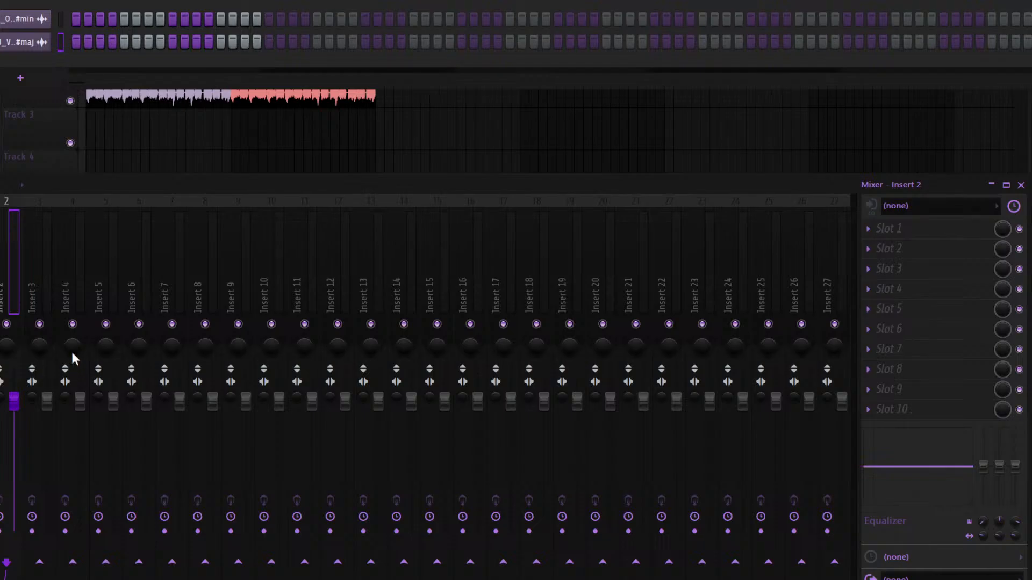
pyautogui.hotkey('ctrl', 'l')
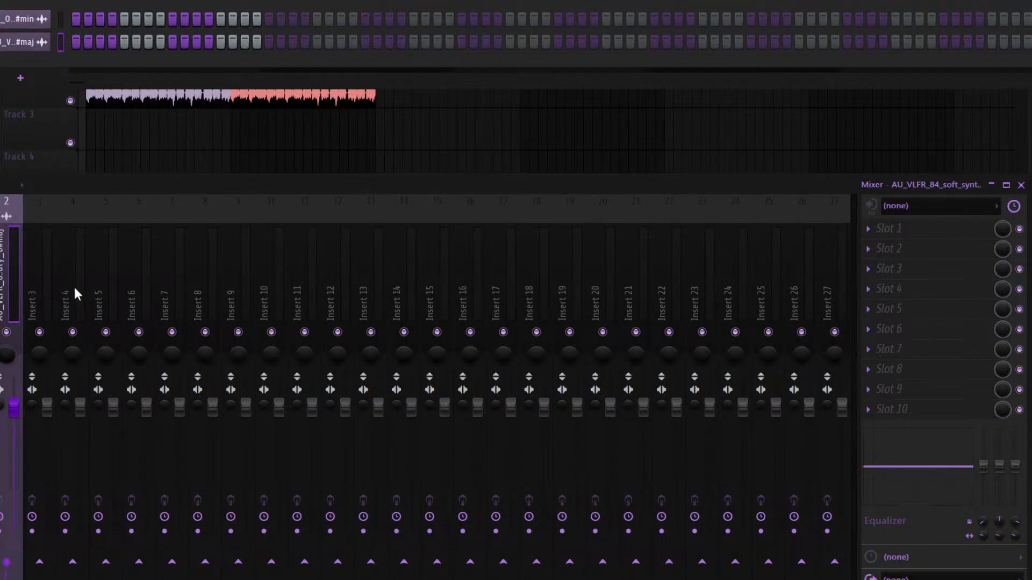
# Apply the effect chain with Gross Beat and Looperator to Insert 2 and audition that insert soloed
pyautogui.hotkey('ctrl', 'v')
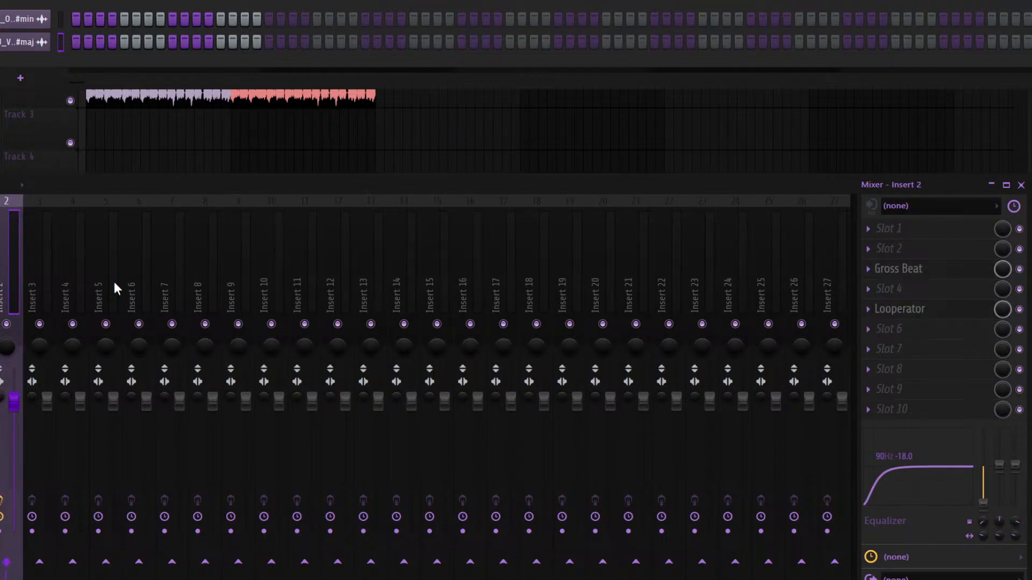
pyautogui.rightClick(7, 325)
pyautogui.press('space')
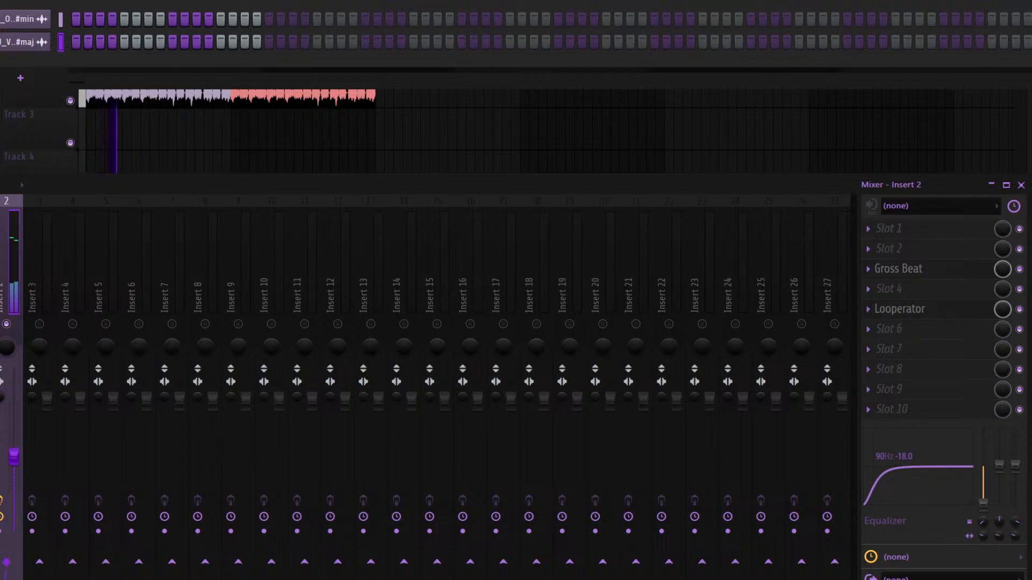
# Take Insert 2 out of solo and adjust the time-stretching pitch of the soft synth clip on Track 2
pyautogui.rightClick(6, 324)
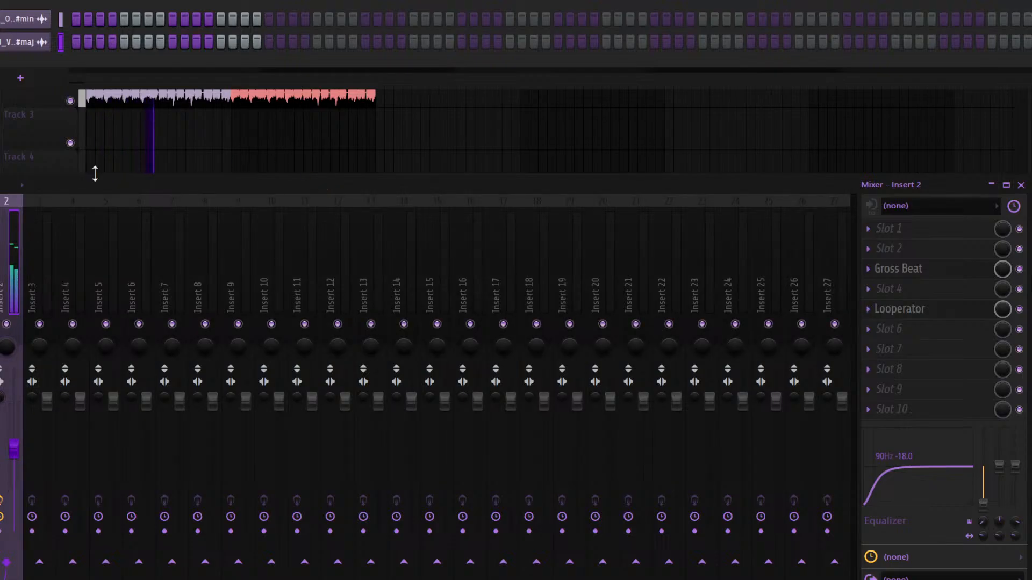
pyautogui.doubleClick(168, 95)
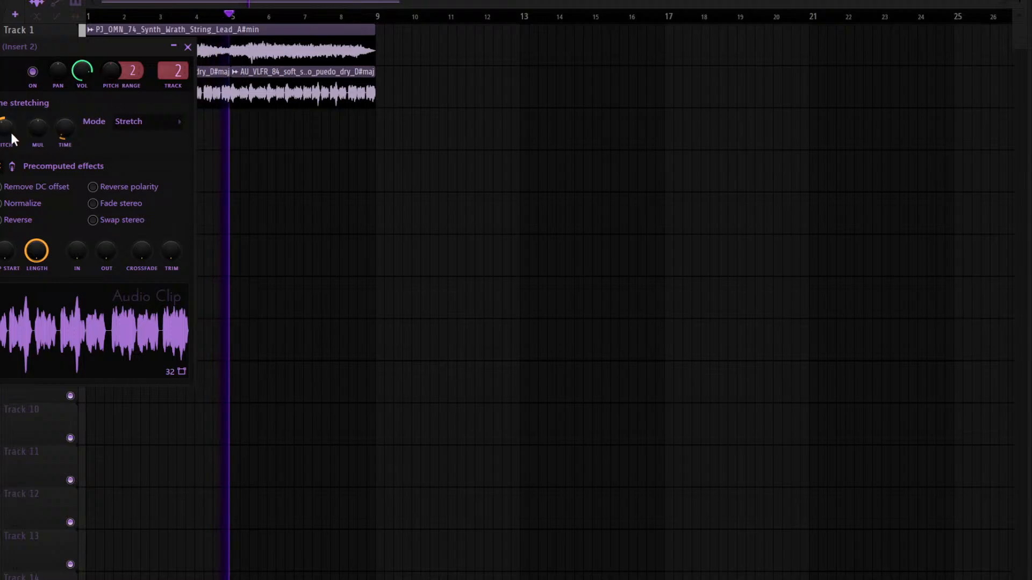
pyautogui.click(187, 46)
# Load Fruity Convolver in slot 1 of Insert 2 and raise the insert's level
pyautogui.press('F9')
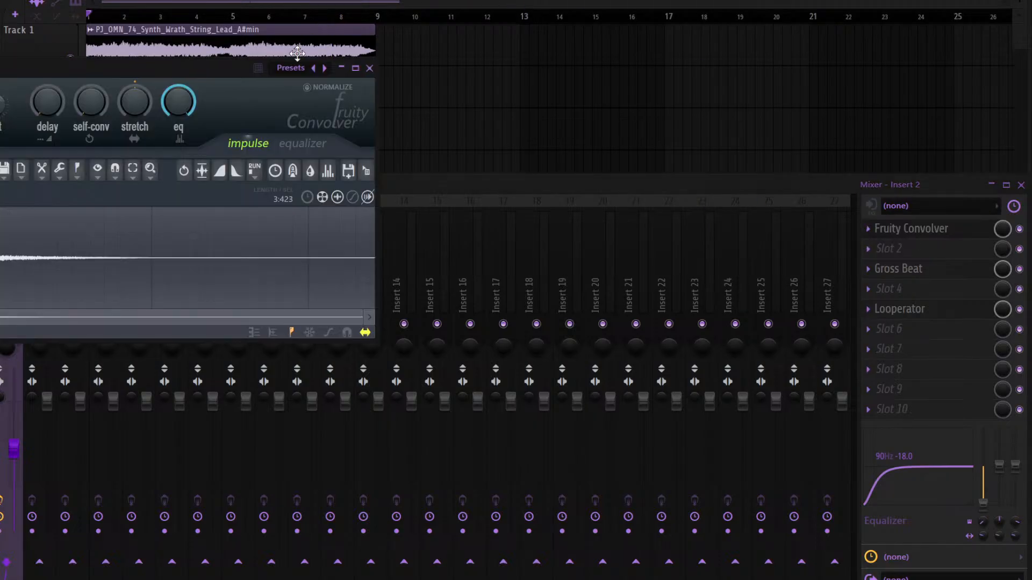
pyautogui.press('Escape')
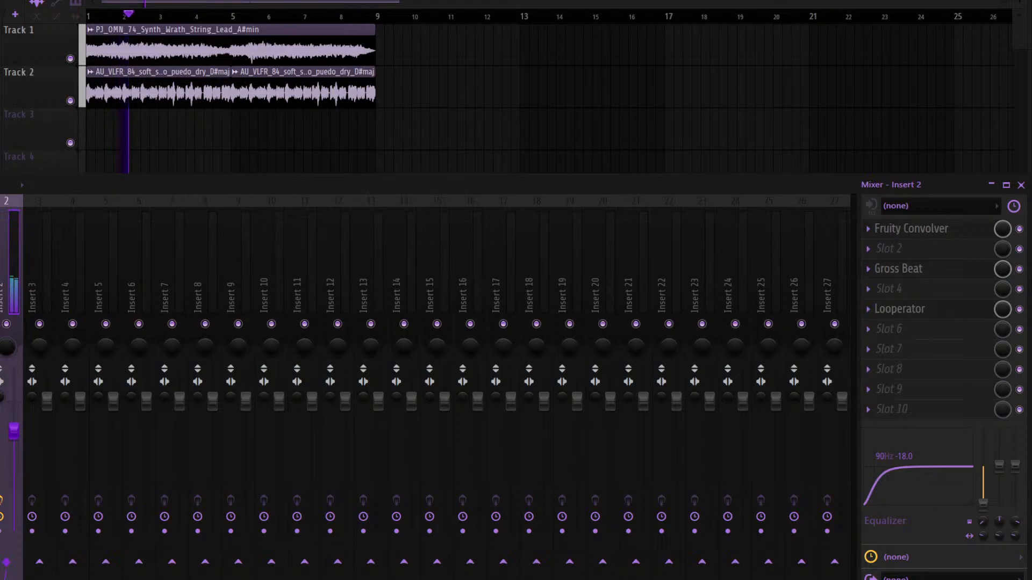
pyautogui.press('F9')
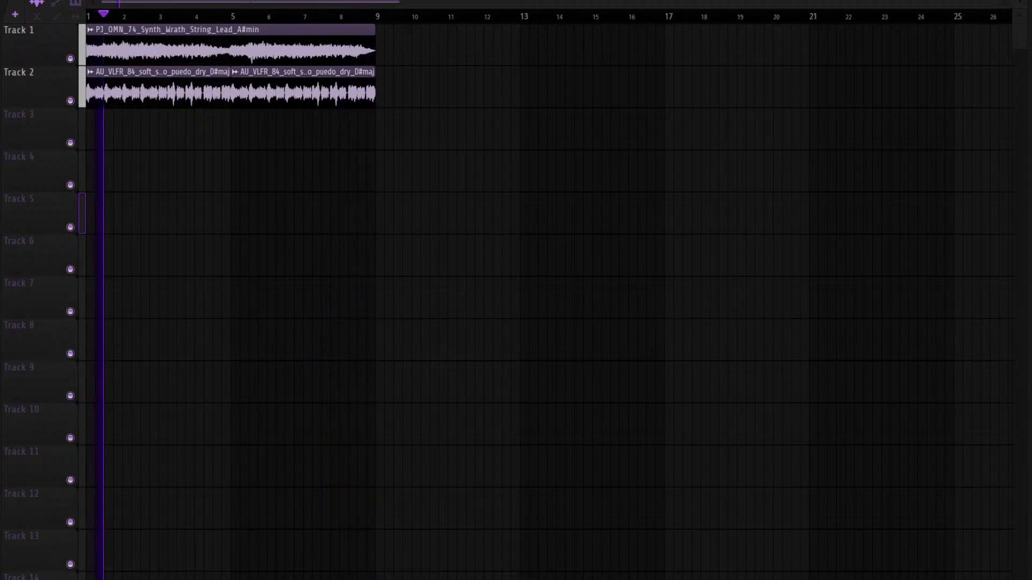
# Add the AU_VLFR_84 soft synth lead fill alt wet sample at bar 1 on Track 3, raise its pitch and time-stretch it to eight bars in Stretch mode
pyautogui.moveTo(226, 242); pyautogui.dragTo(46, 107)
pyautogui.doubleClick(155, 128)
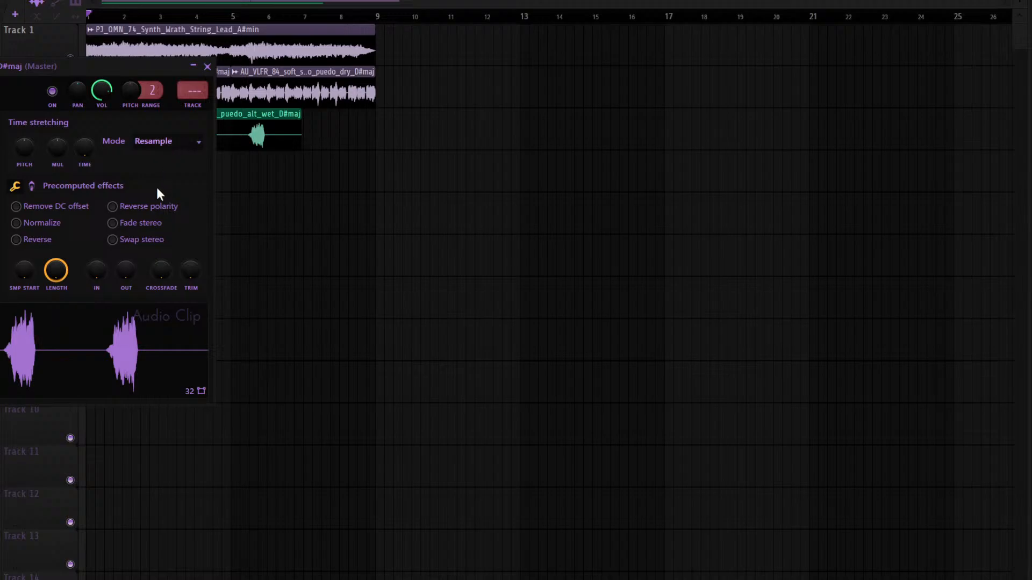
pyautogui.moveTo(85, 147); pyautogui.dragTo(84, 141)
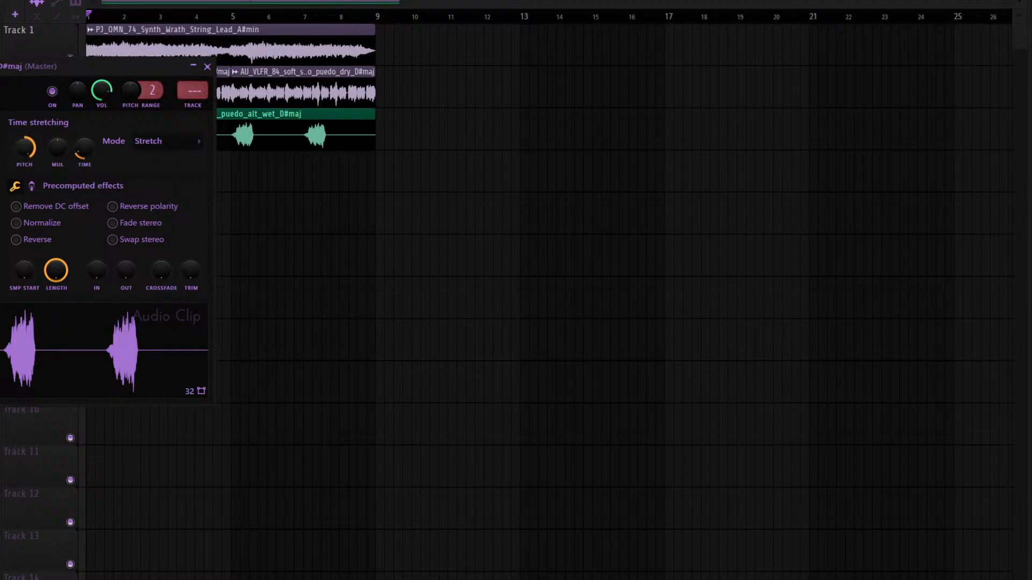
# Route the soft synth fill clip to mixer Insert 3, apply the effect chain with Spaced Out and Gross Beat, and audition it soloed
pyautogui.press('F9')
pyautogui.press('F6')
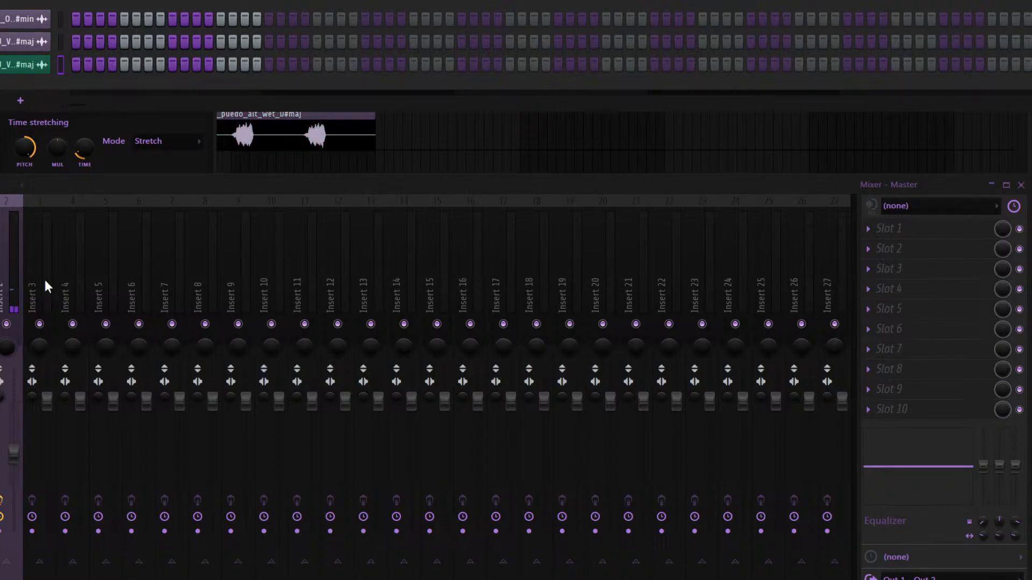
pyautogui.hotkey('ctrl', 'l')
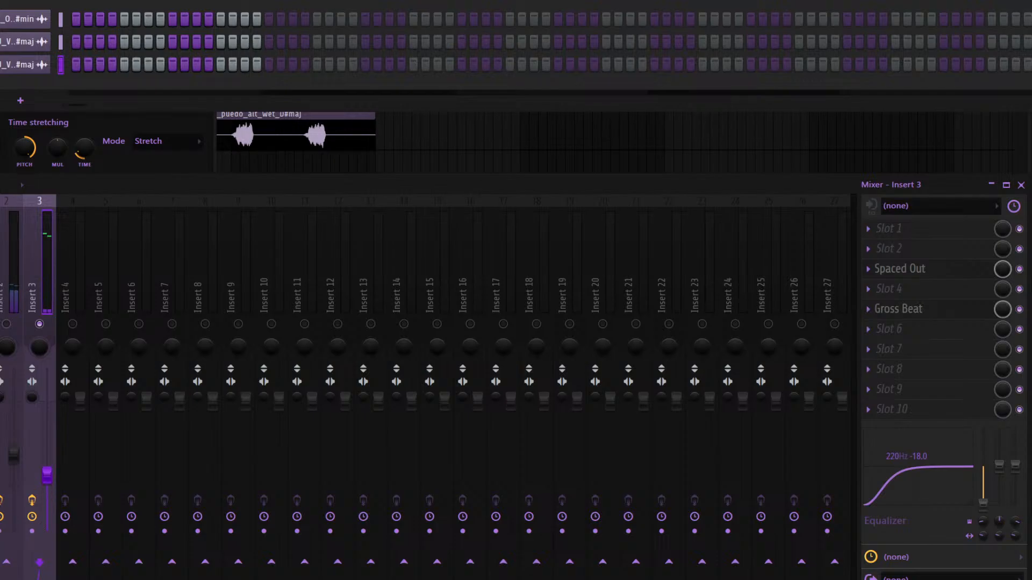
pyautogui.rightClick(40, 324)
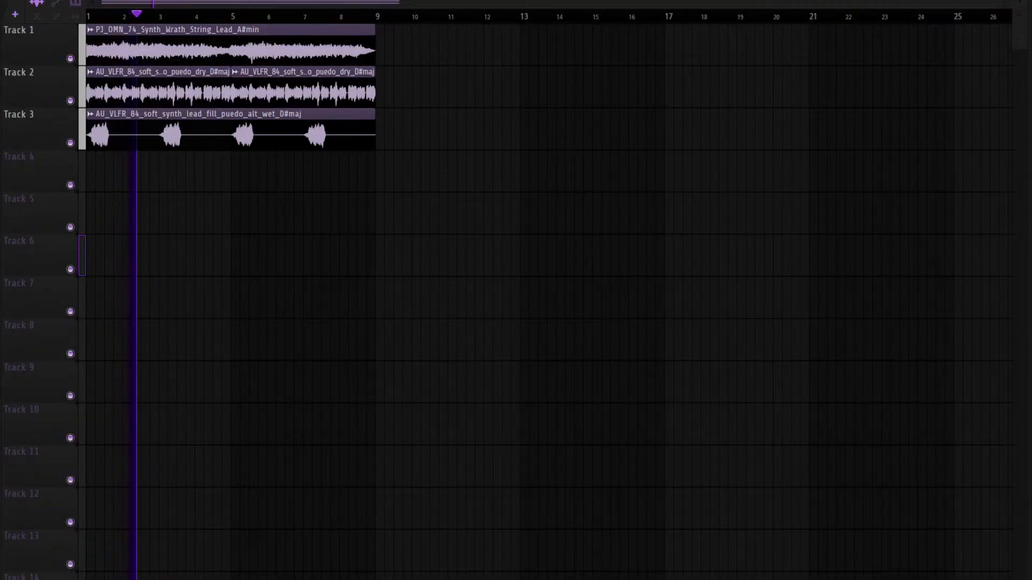
# Place Pattern 1 at bar 1 on Track 4, extend it to four bars and repeat it at bar 5
pyautogui.click(102, 172)
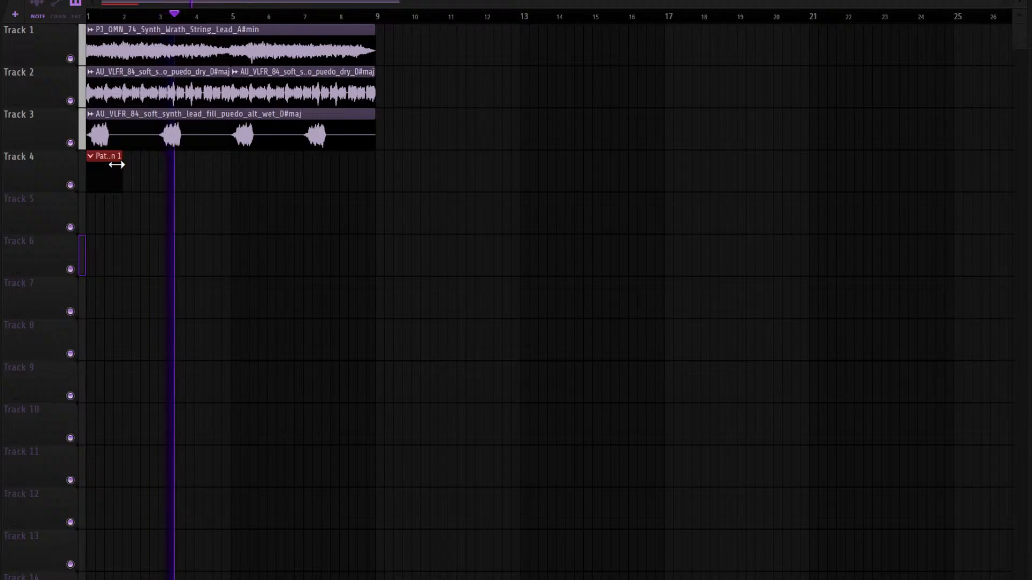
pyautogui.moveTo(117, 165); pyautogui.dragTo(230, 164)
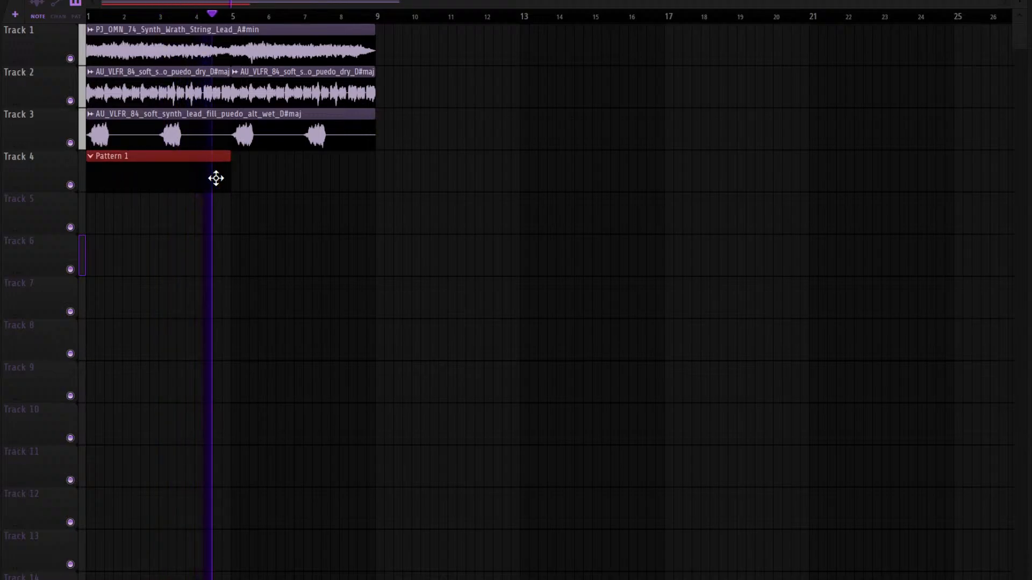
pyautogui.click(241, 175)
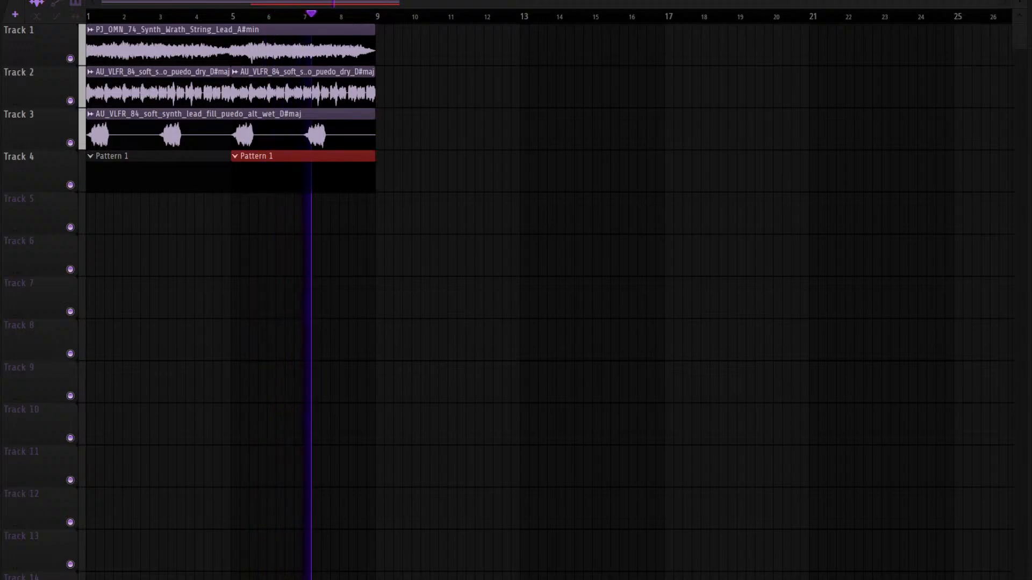
pyautogui.press('space')
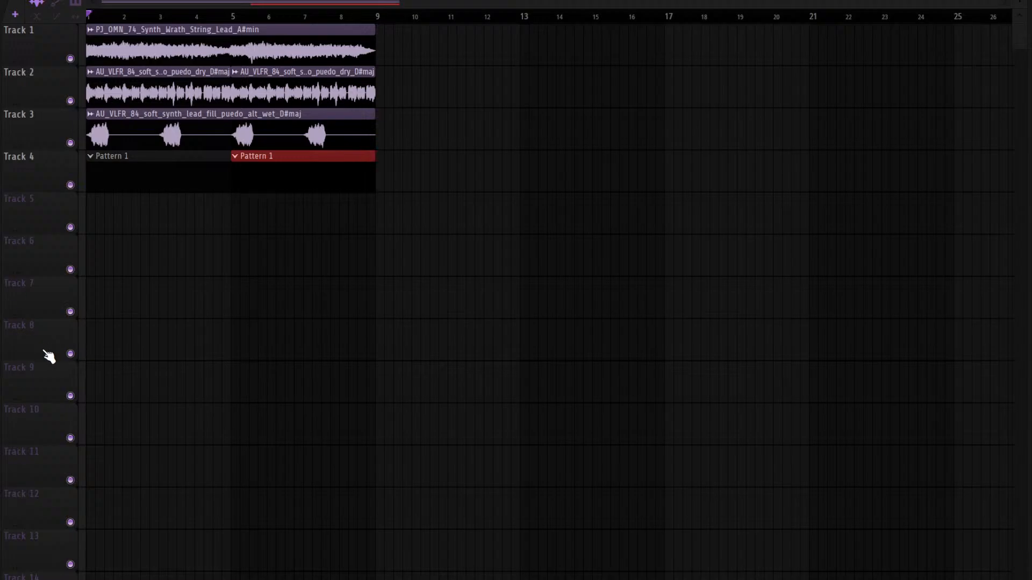
# Add the CLAP - N9 sample as a channel and place a clap on the ninth step of each of the four bars
pyautogui.press('F6')
pyautogui.press('space')
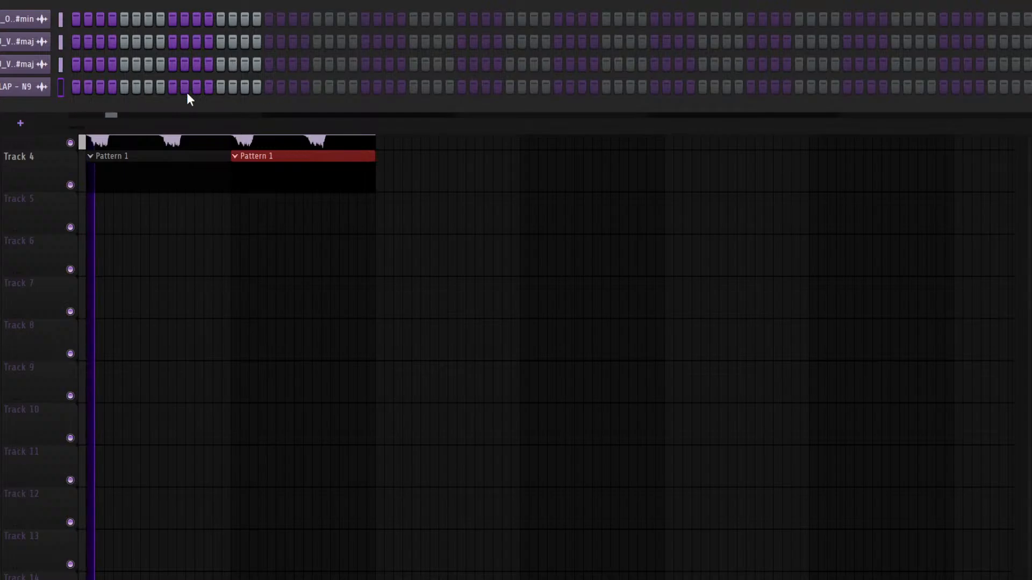
pyautogui.click(172, 88)
pyautogui.click(366, 89)
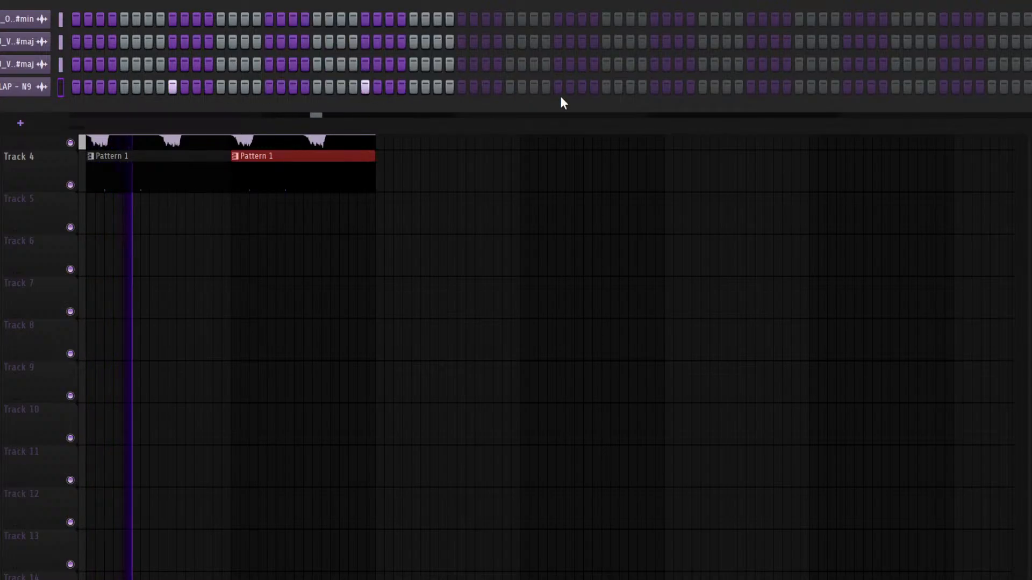
pyautogui.click(558, 87)
pyautogui.click(751, 87)
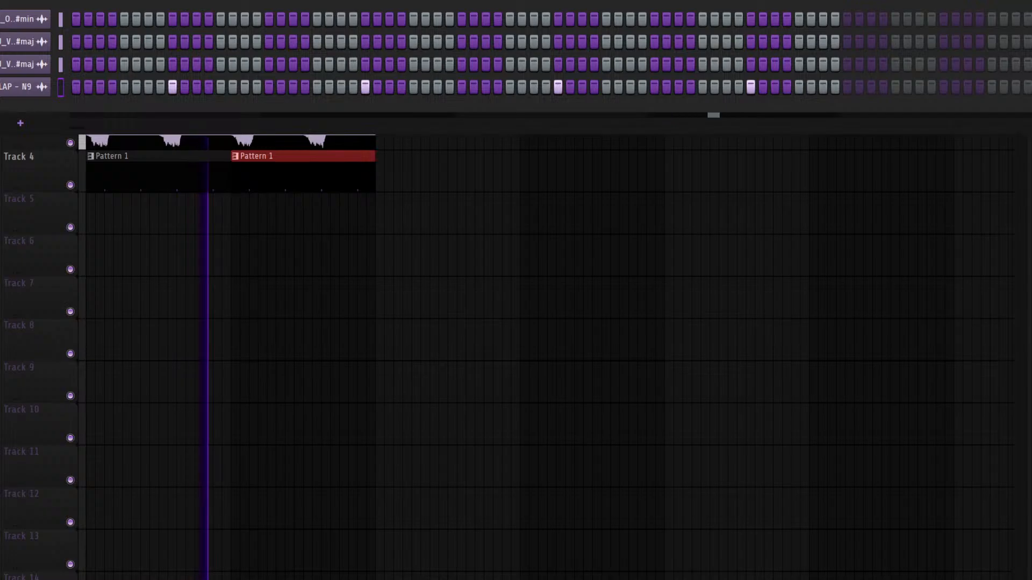
pyautogui.press('F6')
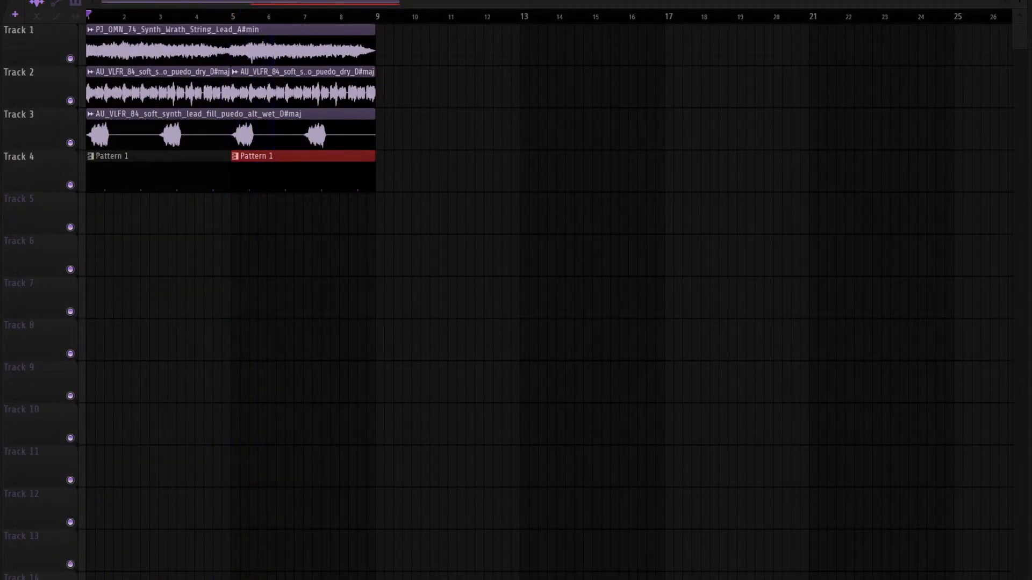
# Add the HI HAT - LUK (2) channel, fill every second step across four bars and insert extra in-between hits for rhythmic variation
pyautogui.press('F9')
pyautogui.press('F6')
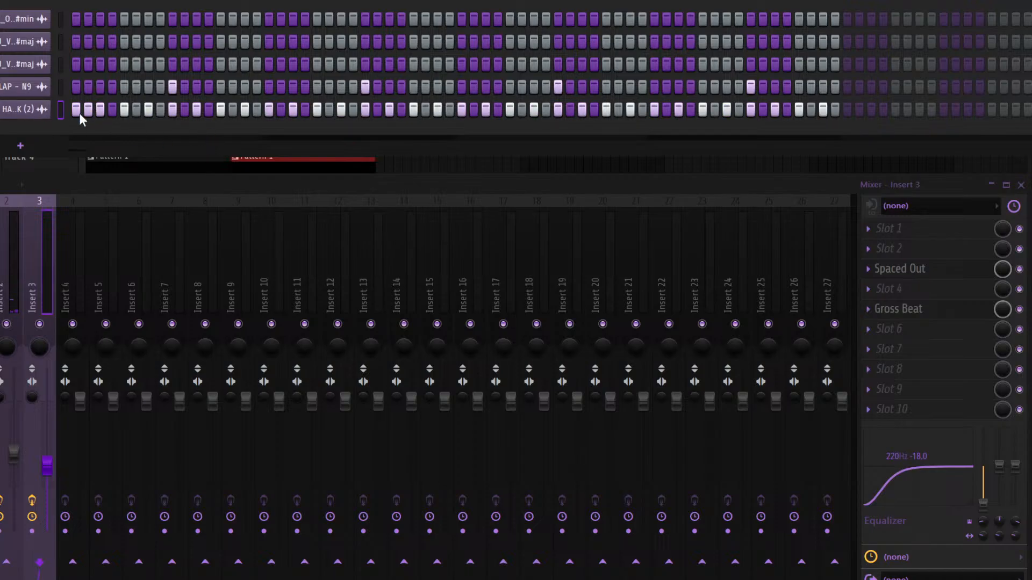
pyautogui.press('space')
pyautogui.click(256, 110)
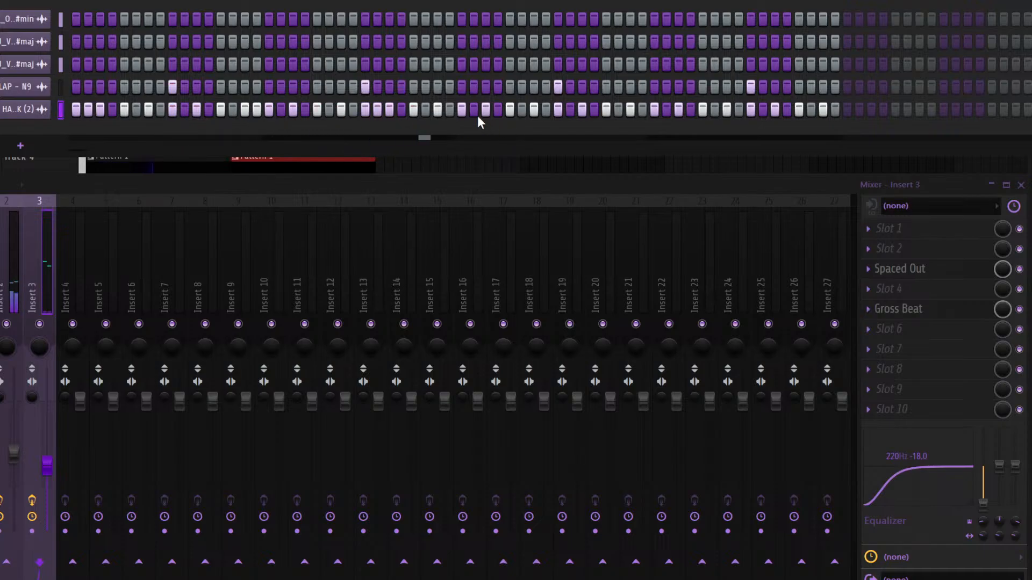
pyautogui.click(593, 110)
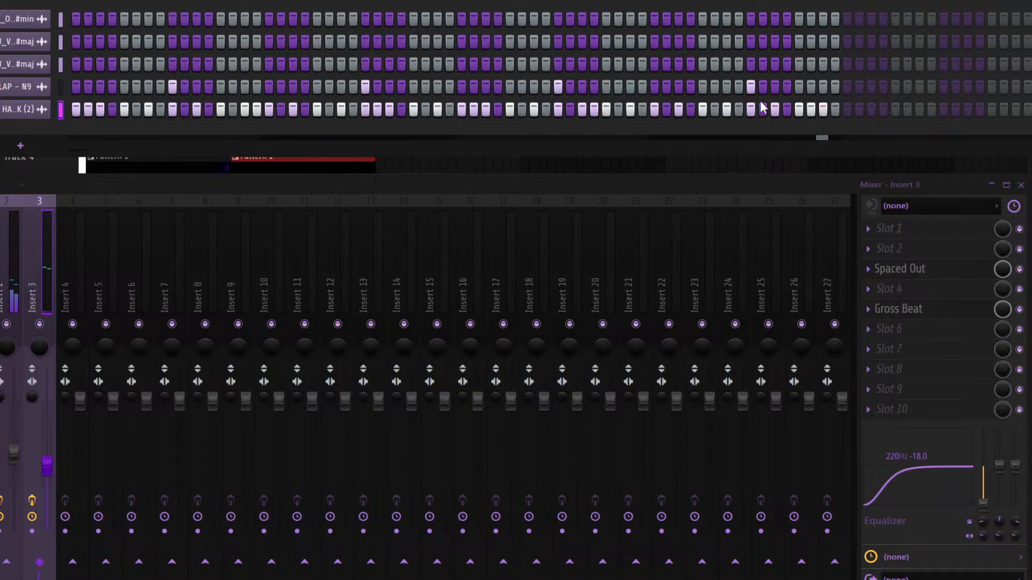
# Route the clap and hi-hat channels to Inserts 4 and 5, and load the ^hihihi hh1 effect preset on the hi-hat insert
pyautogui.click(71, 290)
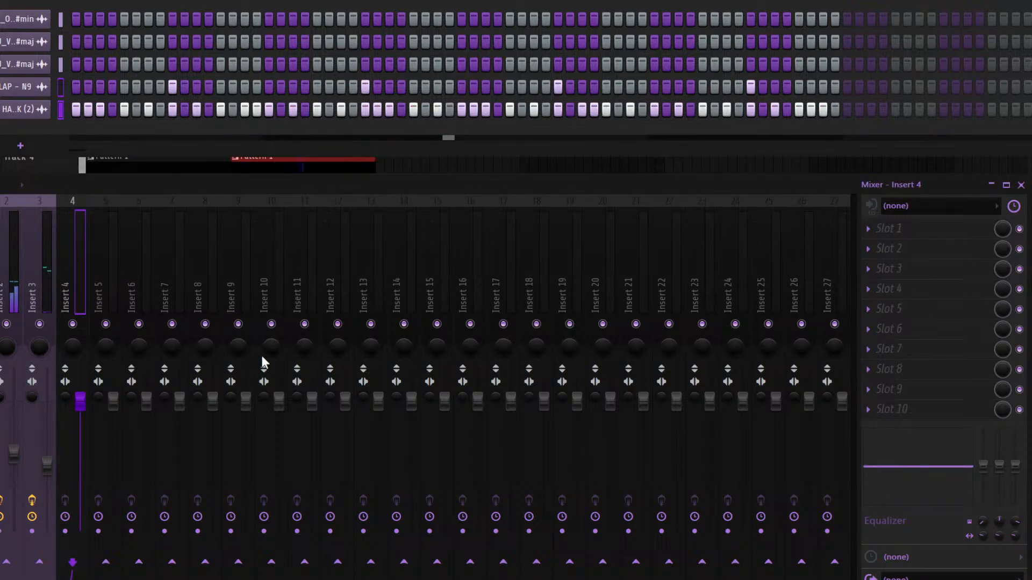
pyautogui.hotkey('ctrl', 'shift', 'l')
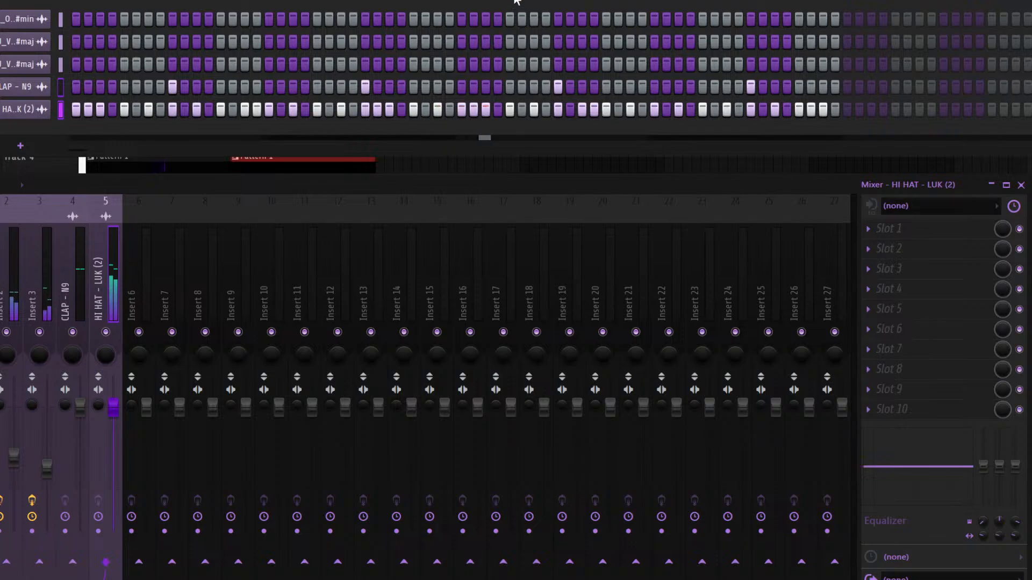
pyautogui.hotkey('ctrl', 'z')
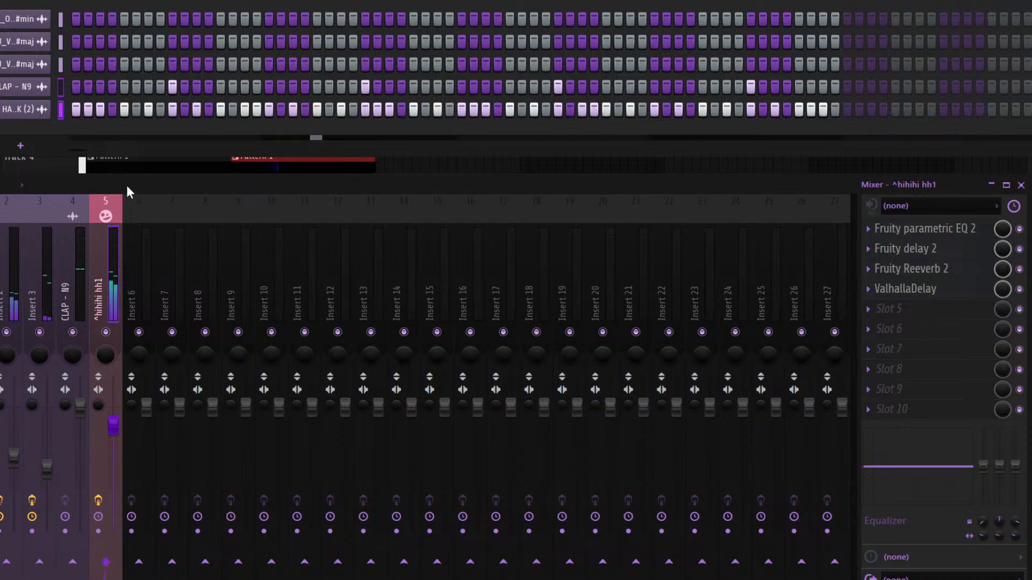
pyautogui.press('F9')
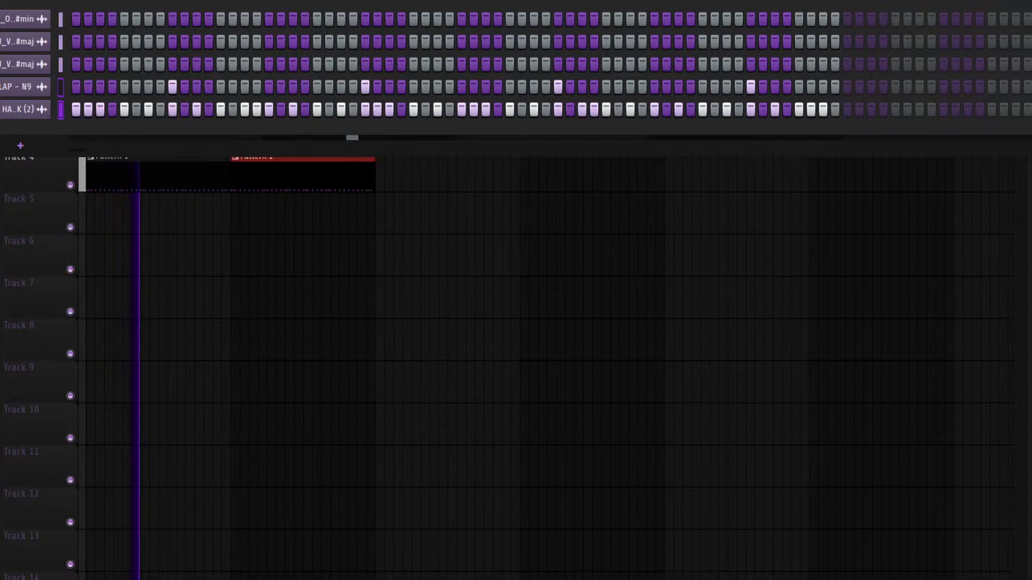
pyautogui.press('F6')
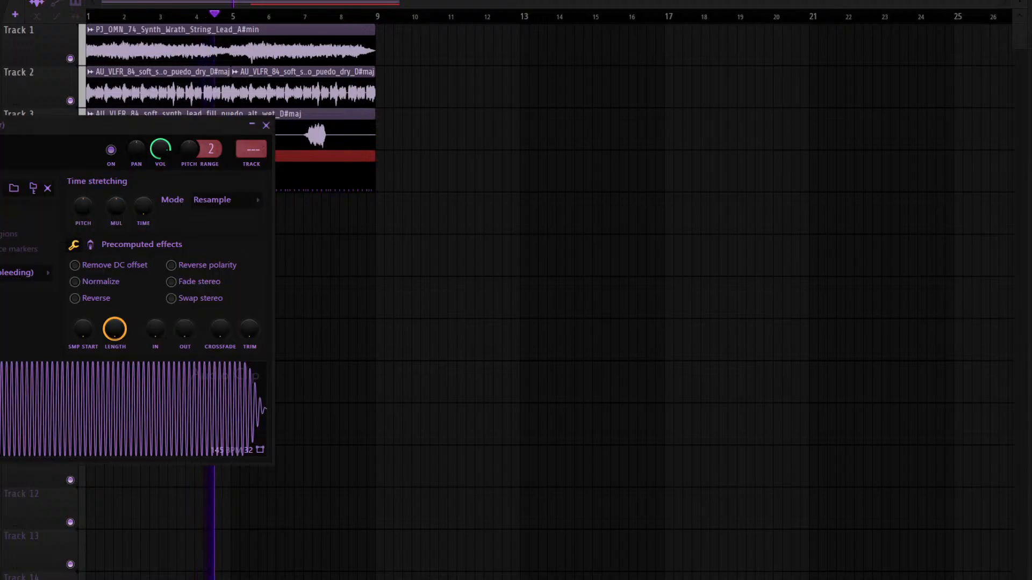
pyautogui.moveTo(1, 125); pyautogui.dragTo(106, 144)
pyautogui.click(7, 171)
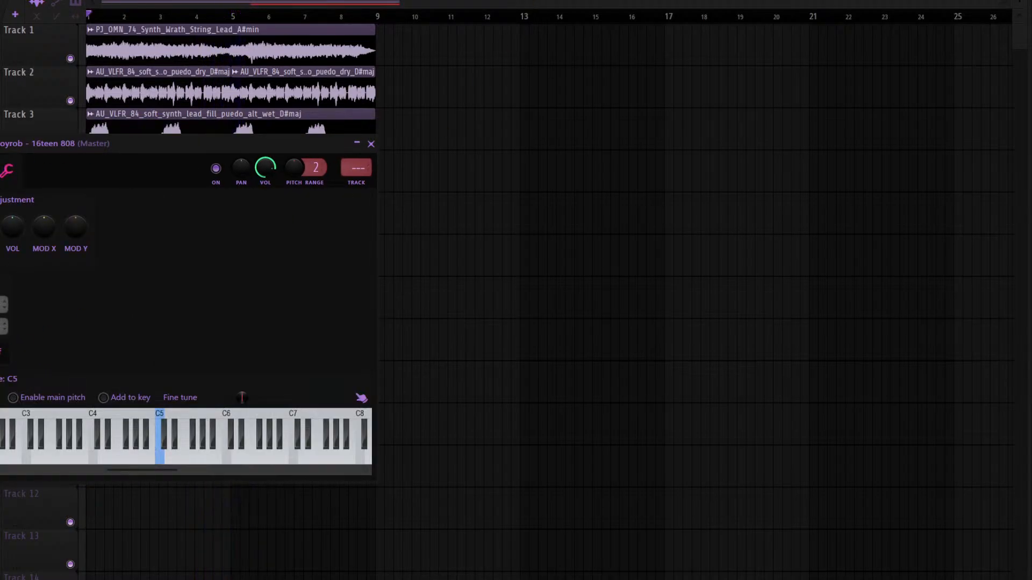
pyautogui.press('F6')
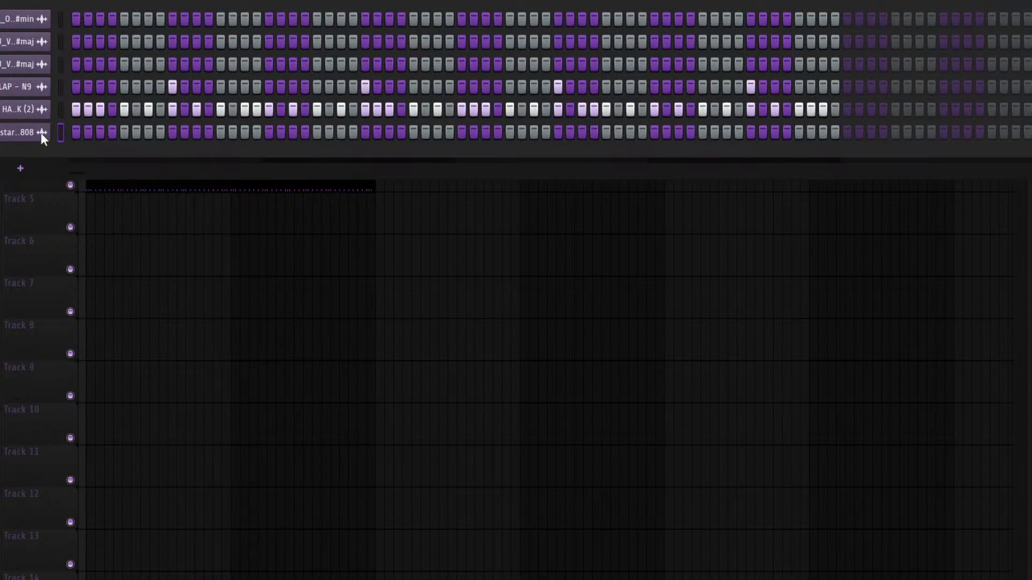
pyautogui.click(41, 133)
pyautogui.press('Escape')
# In the 808's piano roll, replace the stray note with C5 notes on steps 1, 7 and 13 of bar 1
pyautogui.press('F7')
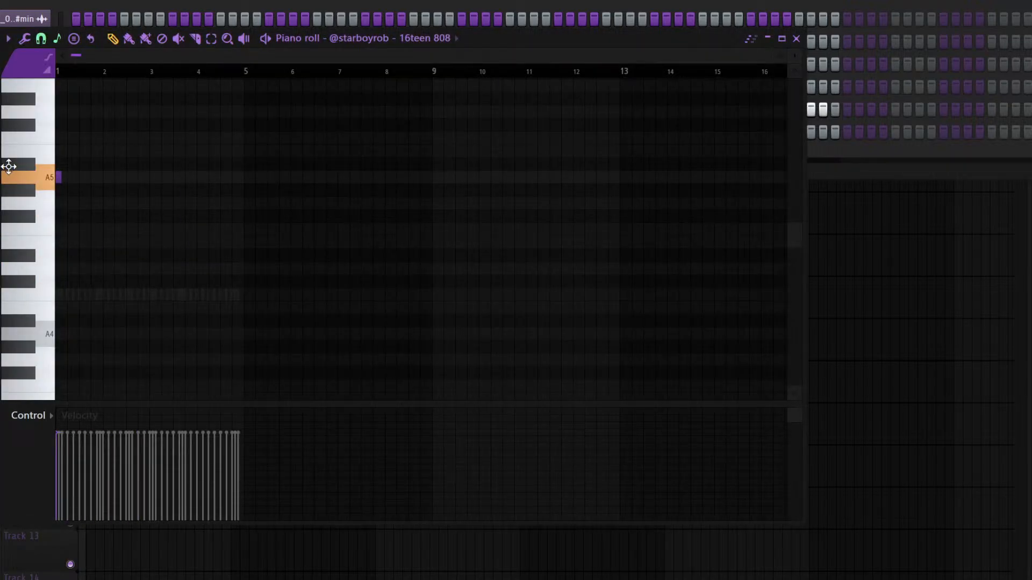
pyautogui.moveTo(8, 167); pyautogui.dragTo(29, 266)
pyautogui.moveTo(150, 85); pyautogui.dragTo(577, 146)
pyautogui.moveTo(777, 56); pyautogui.dragTo(370, 55)
pyautogui.rightClick(62, 322)
pyautogui.click(63, 347)
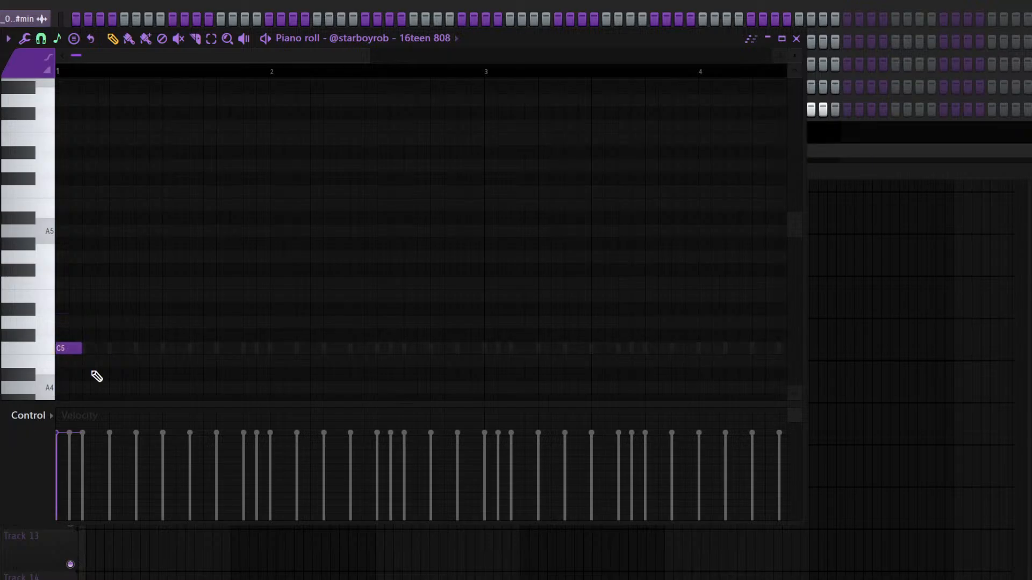
pyautogui.press('space')
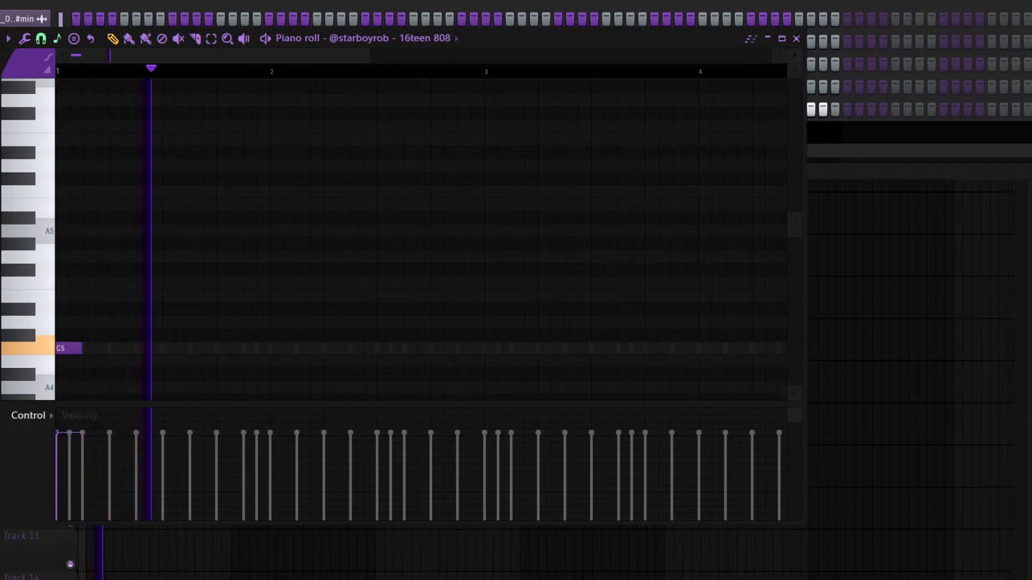
pyautogui.click(138, 348)
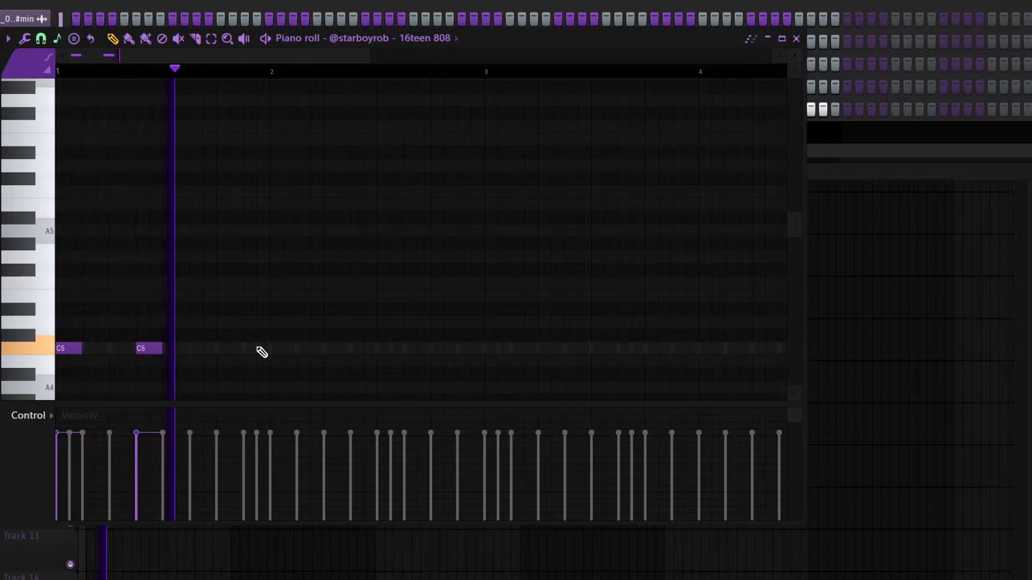
pyautogui.click(218, 348)
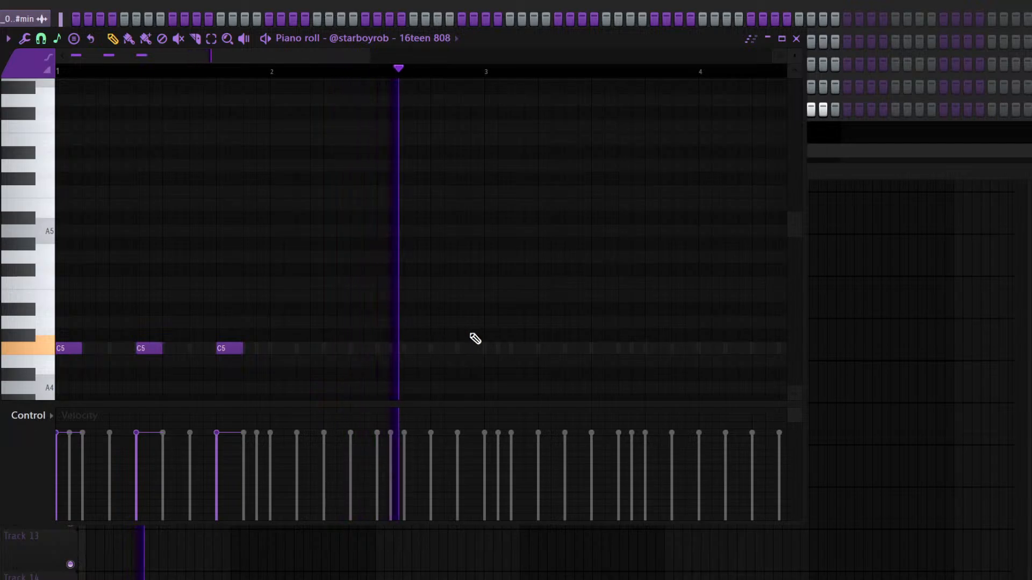
# Repeat the three 808 notes from bar 3 on B4 and add a single G5 note late in bar 4
pyautogui.press('space')
pyautogui.press('space')
pyautogui.moveTo(592, 251); pyautogui.dragTo(498, 354)
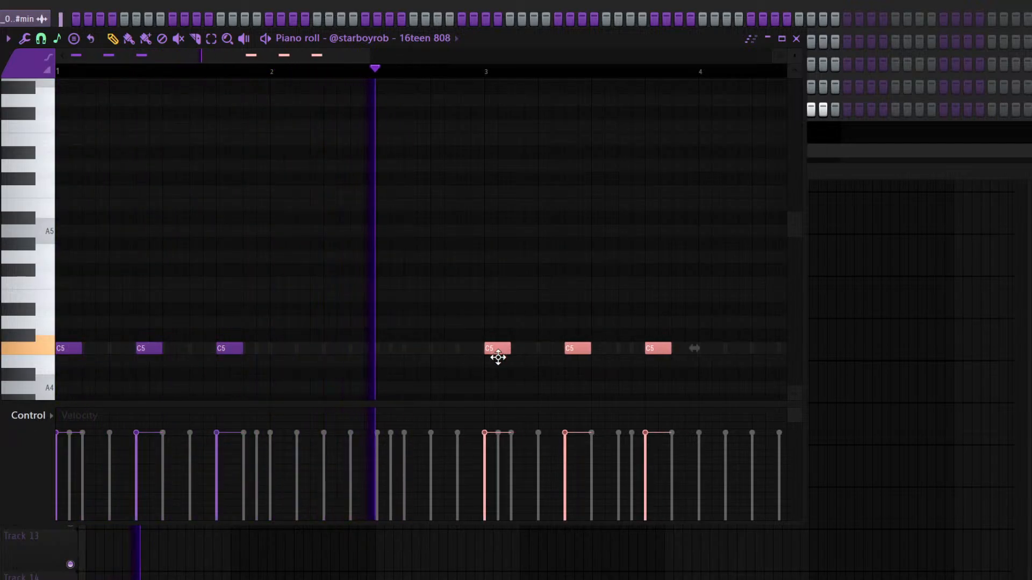
pyautogui.press('Down')
pyautogui.scroll(-2, 545, 73)
pyautogui.hotkey('ctrl', 'd')
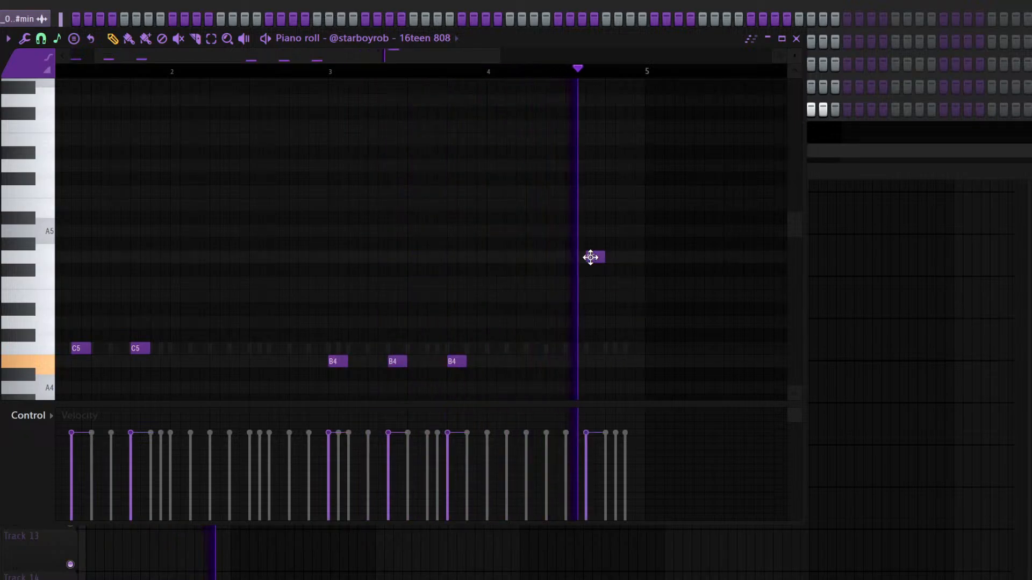
# Load the lil tiny baby kick sample as a new channel and paste the 808's note pattern into it
pyautogui.click(592, 257)
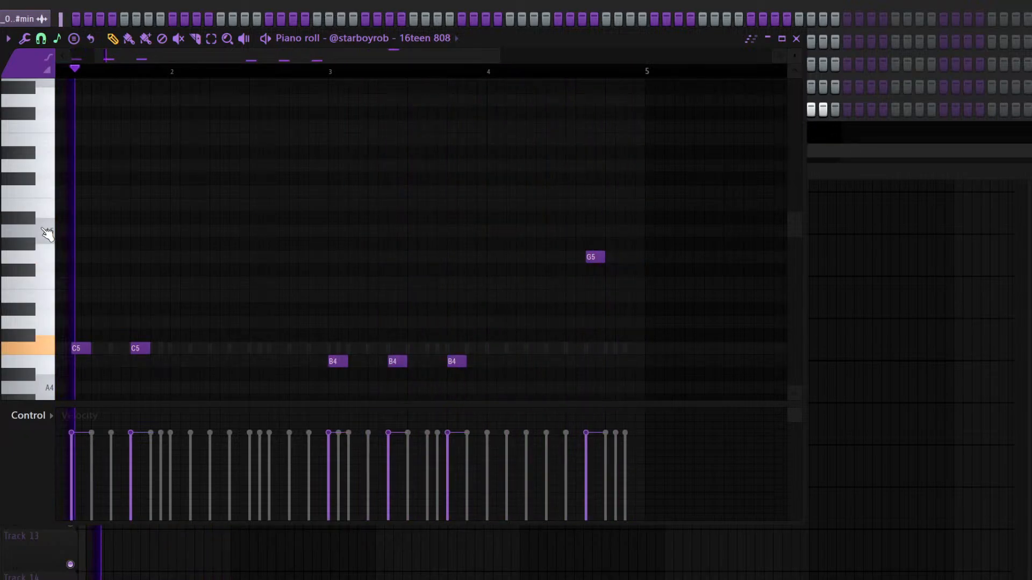
pyautogui.press('F7')
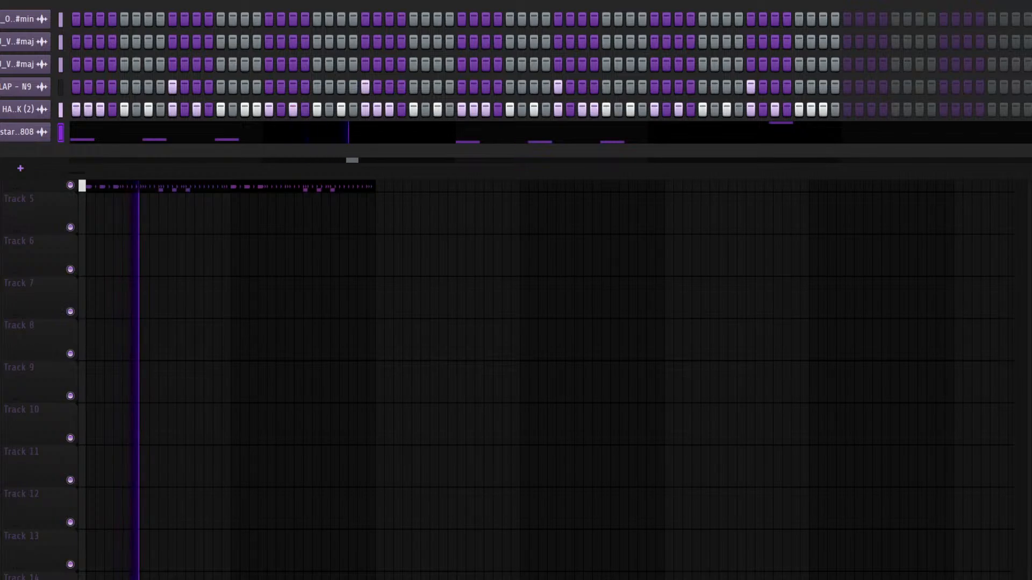
pyautogui.press('F6')
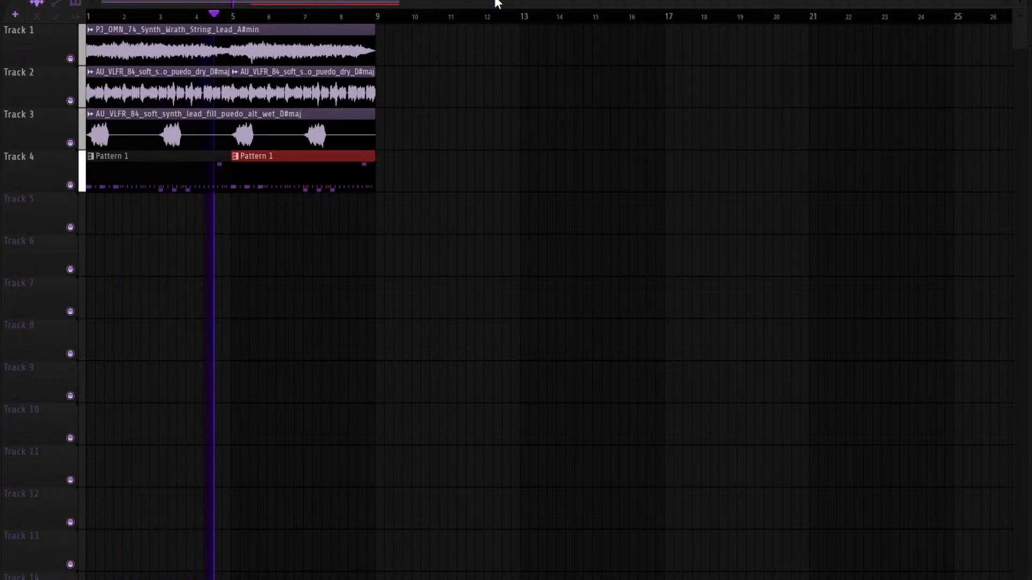
pyautogui.press('F6')
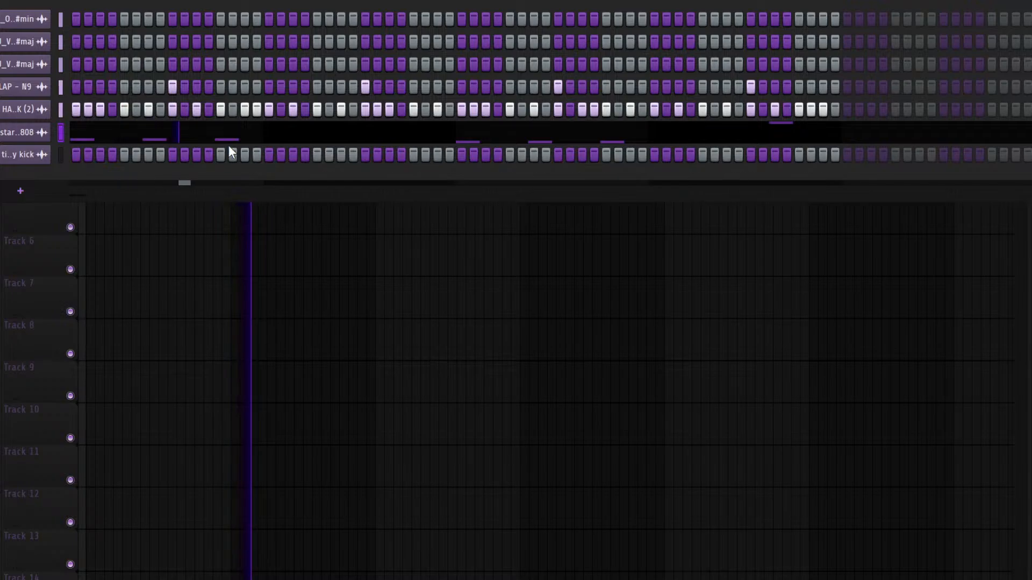
pyautogui.hotkey('ctrl', 'v')
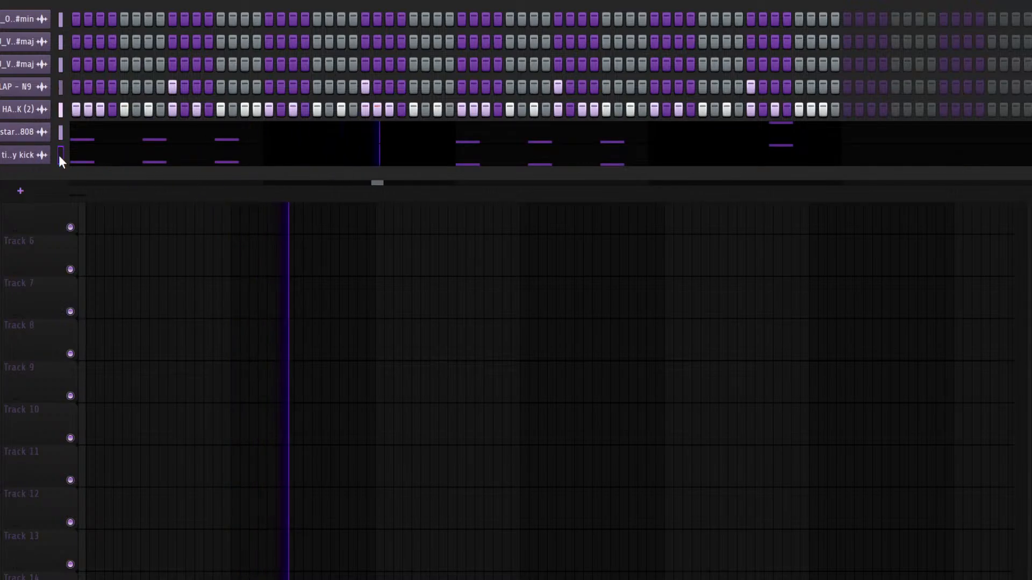
# In the kick's piano roll, flatten all the pasted notes onto one pitch
pyautogui.click(72, 153)
pyautogui.hotkey('ctrl', 'a')
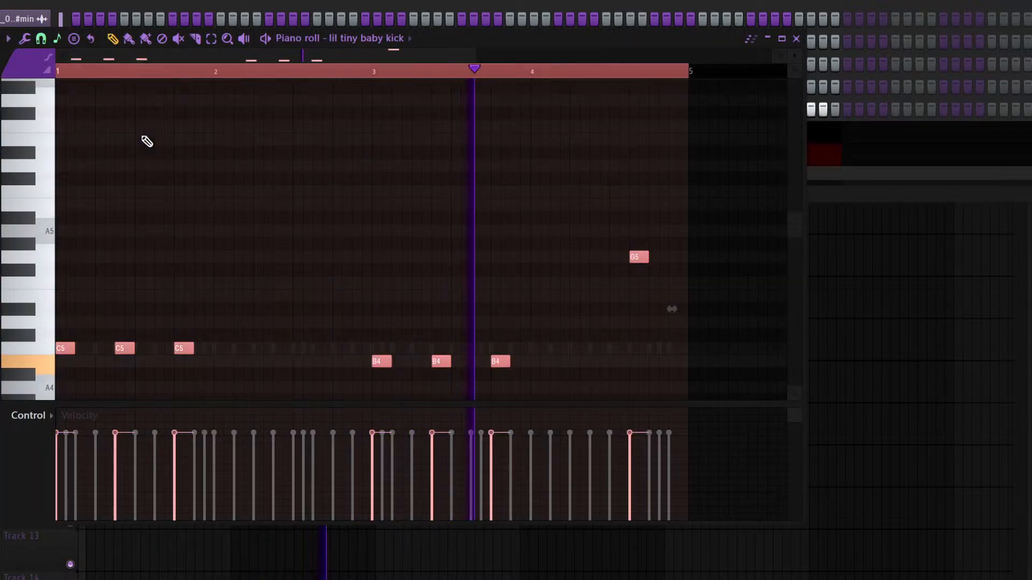
pyautogui.hotkey('alt', 'k')
pyautogui.press('F7')
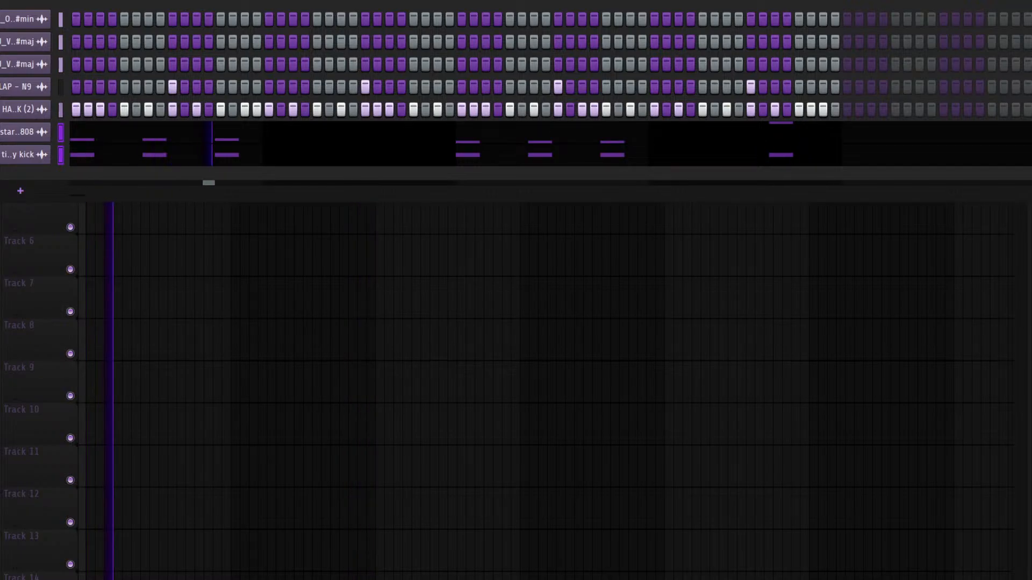
# Route the 808 and kick to Inserts 6 and 7, giving Insert 6 the soft clipper, WaveShaper and Fast Dist chain at a slightly lower level
pyautogui.press('F9')
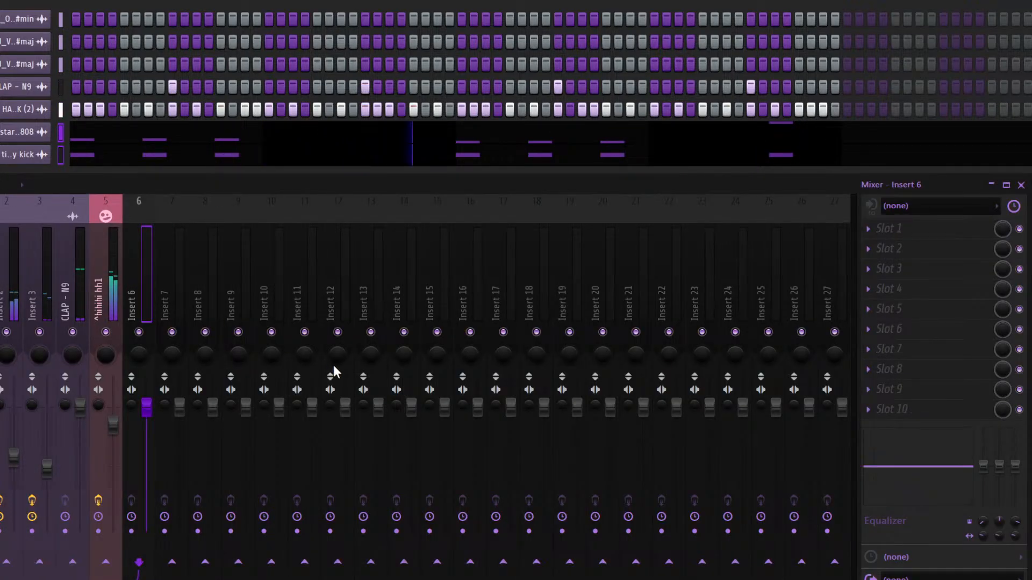
pyautogui.hotkey('ctrl', 'l')
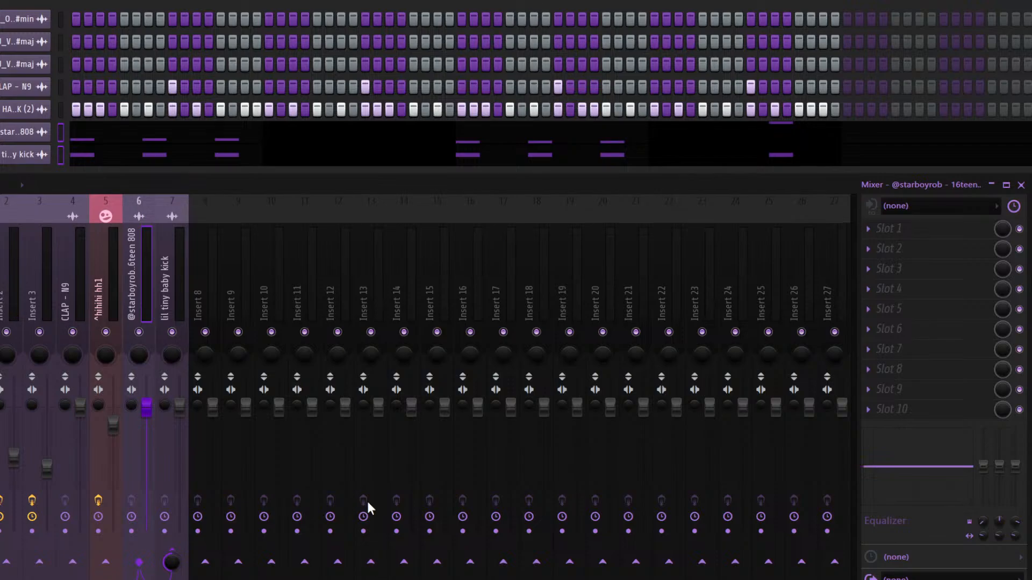
pyautogui.press('space')
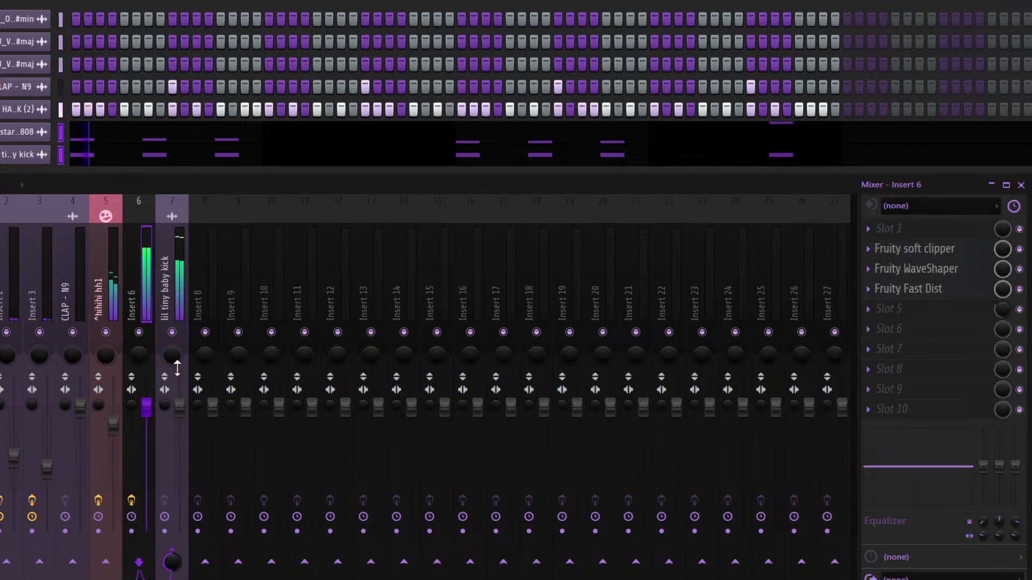
pyautogui.moveTo(150, 410); pyautogui.dragTo(150, 439)
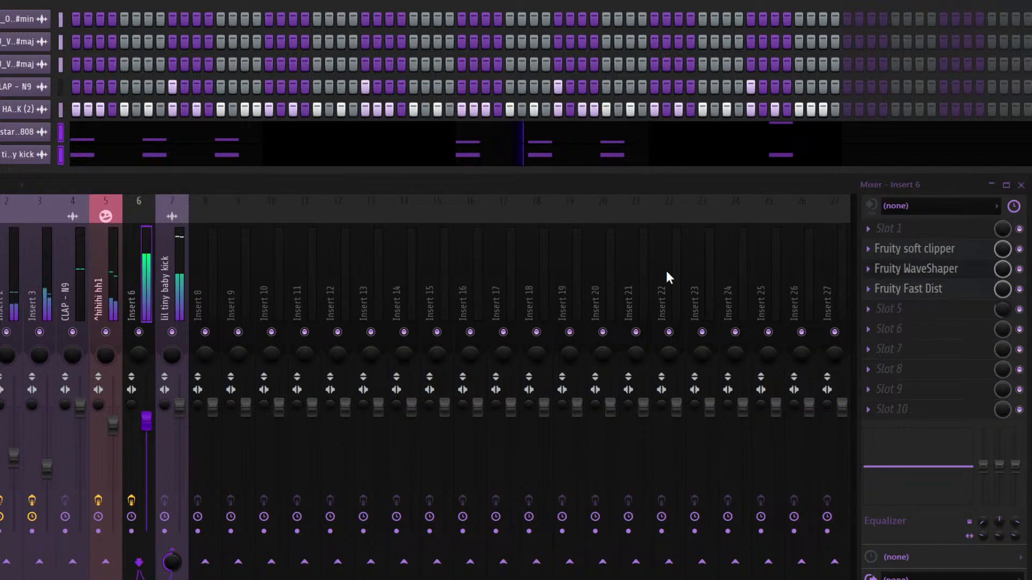
# Load the ^hihihi kick2 effect preset on the kick's Insert 7 and bring up the 808's effect chain for comparison
pyautogui.click(181, 282)
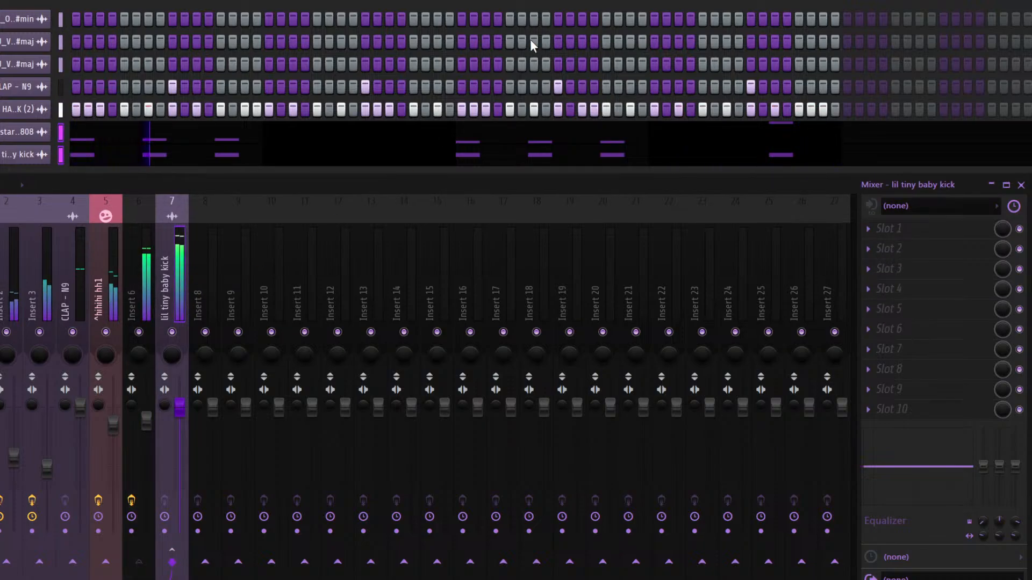
pyautogui.doubleClick(541, 3)
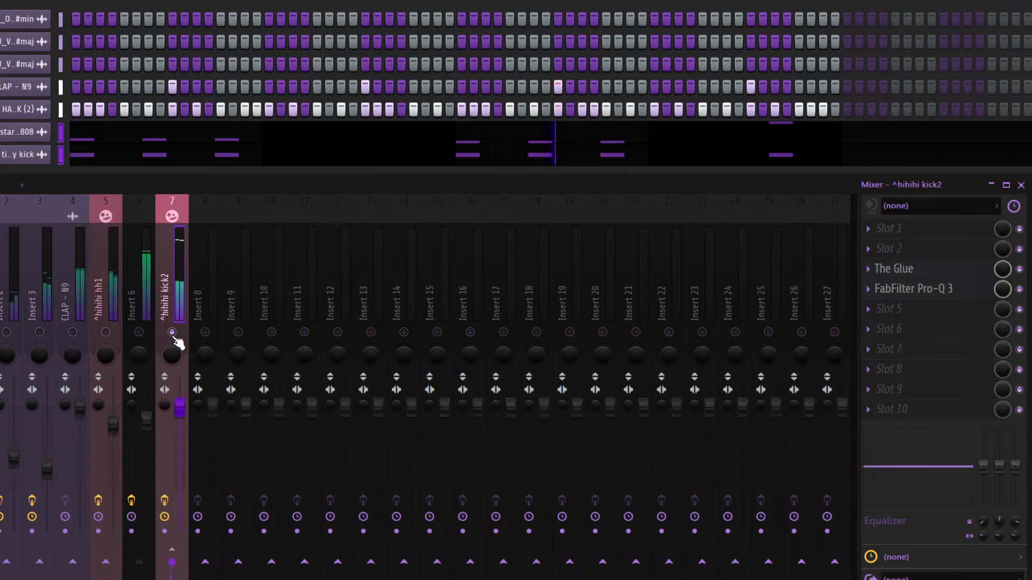
pyautogui.click(141, 297)
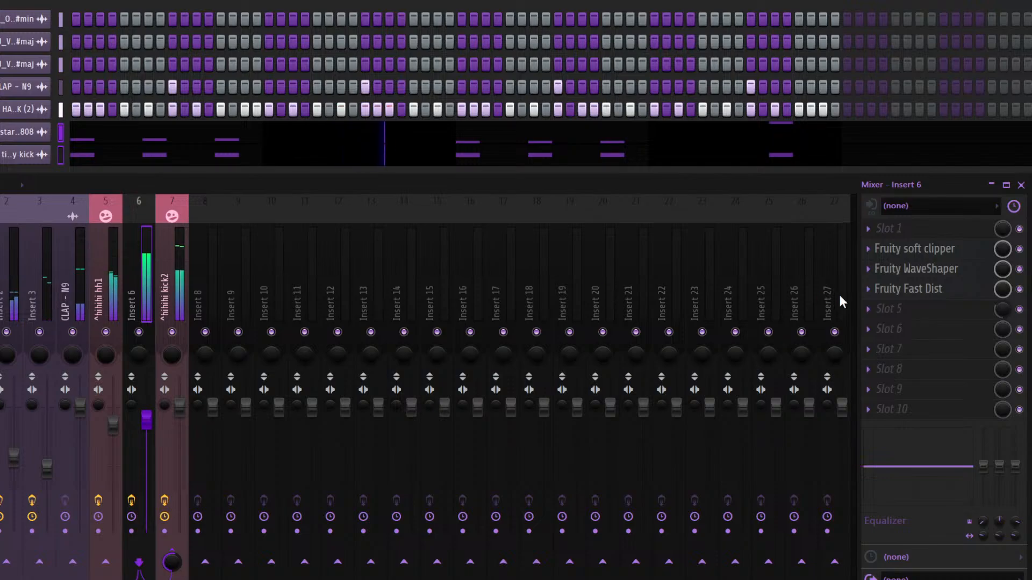
pyautogui.press('F9')
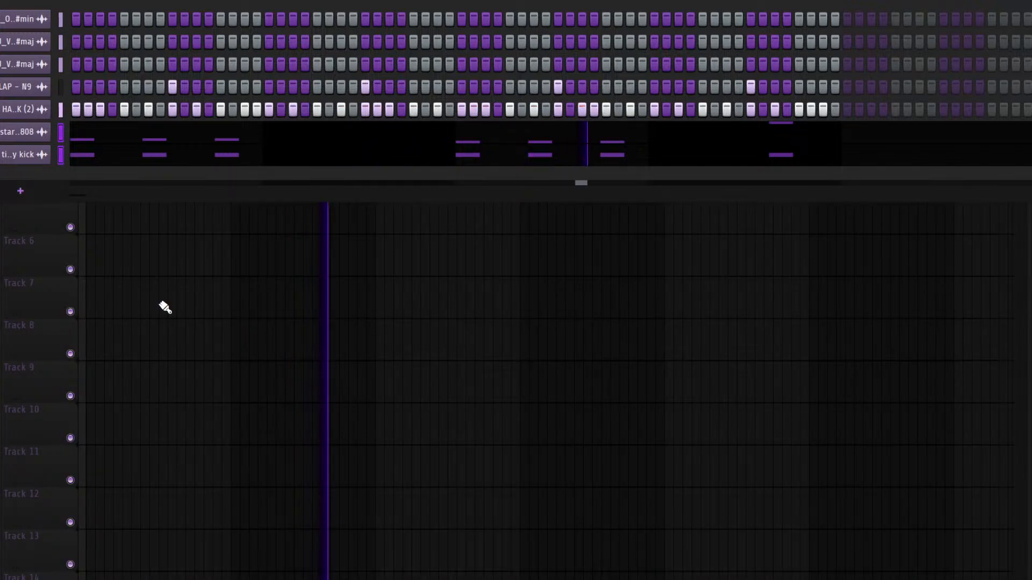
# Stop playback and load the SNARE - TRAP sample as a new channel
pyautogui.press('F6')
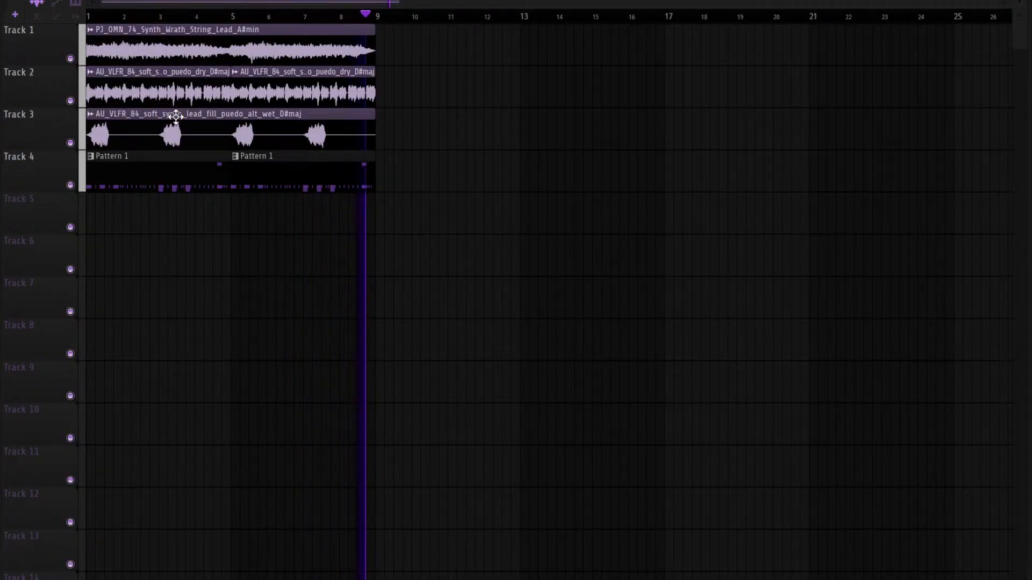
pyautogui.press('F6')
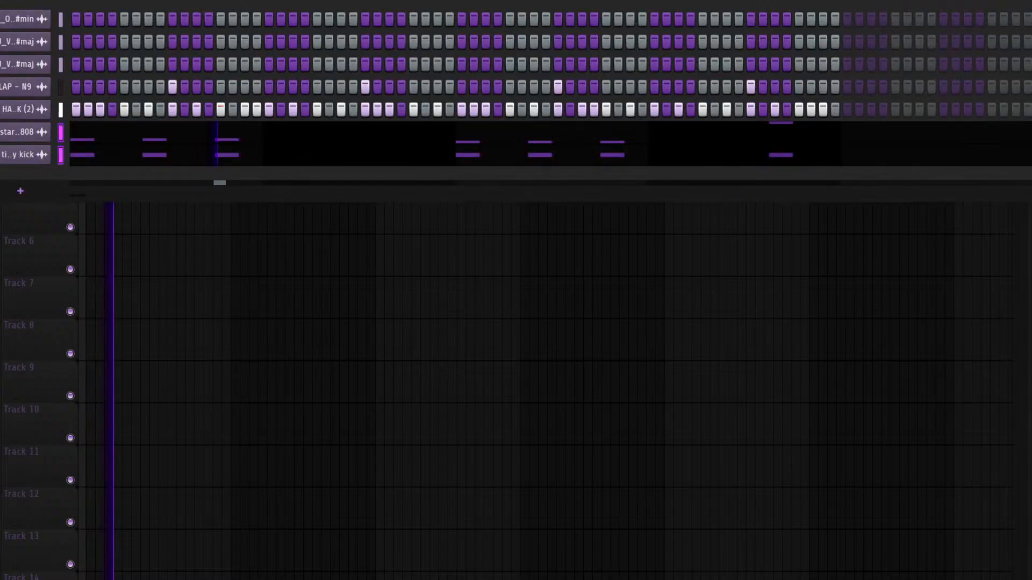
pyautogui.press('space')
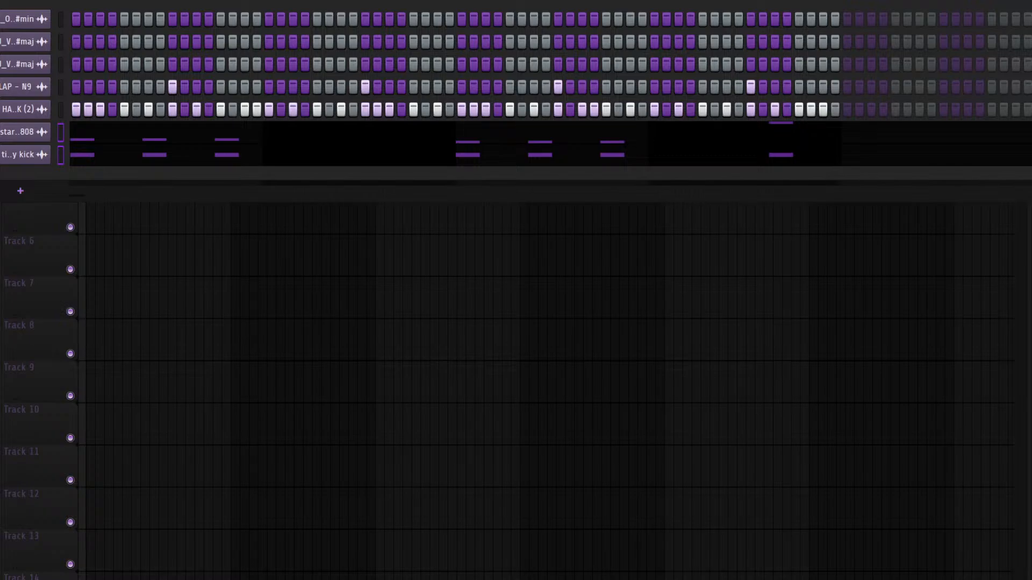
pyautogui.press('F6')
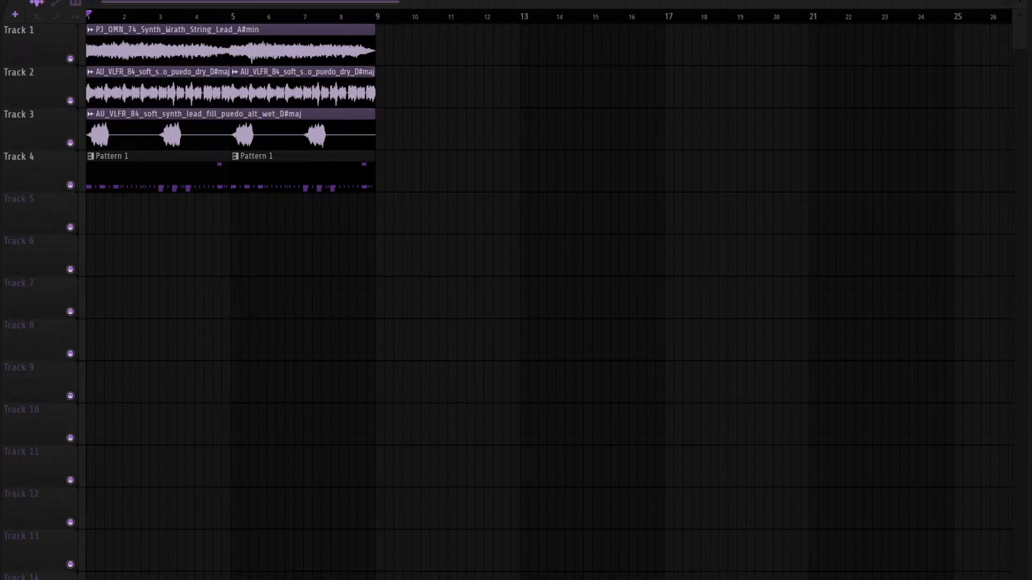
pyautogui.press('F6')
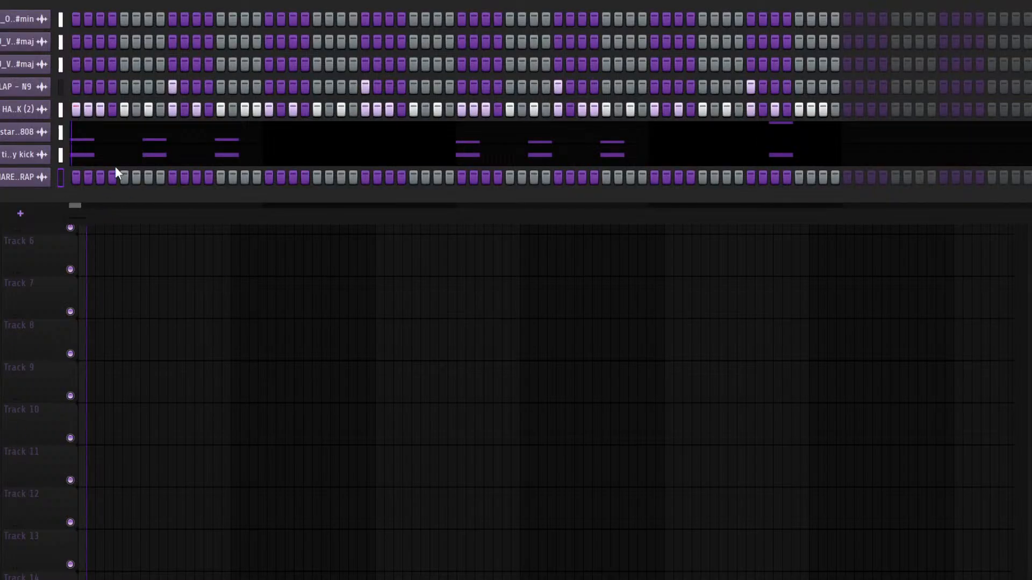
# Program snare hits on steps 3, 4, 19, 23, 35, 36, 48, 51 and 63 of the pattern
pyautogui.moveTo(115, 168); pyautogui.dragTo(101, 176)
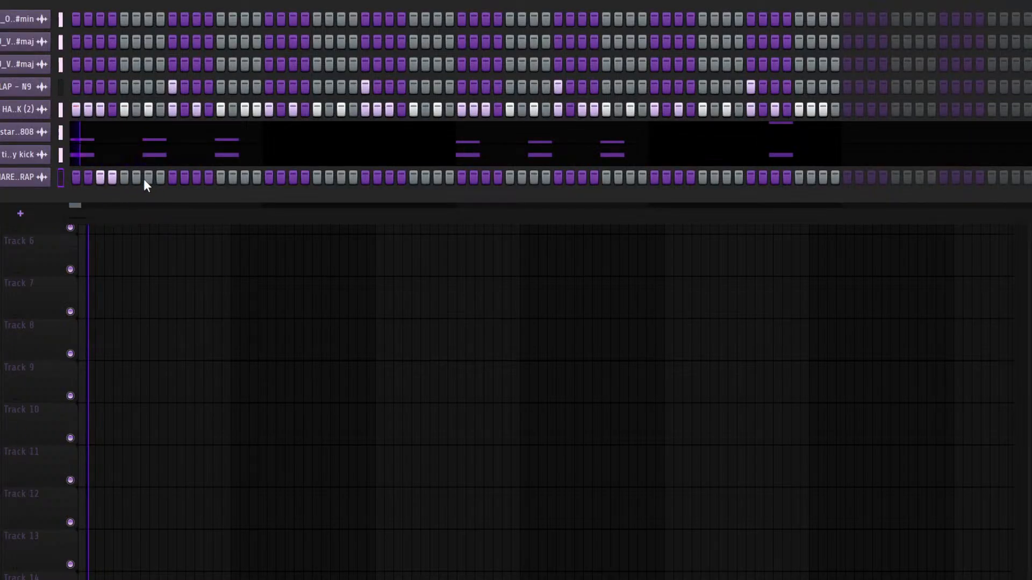
pyautogui.click(292, 177)
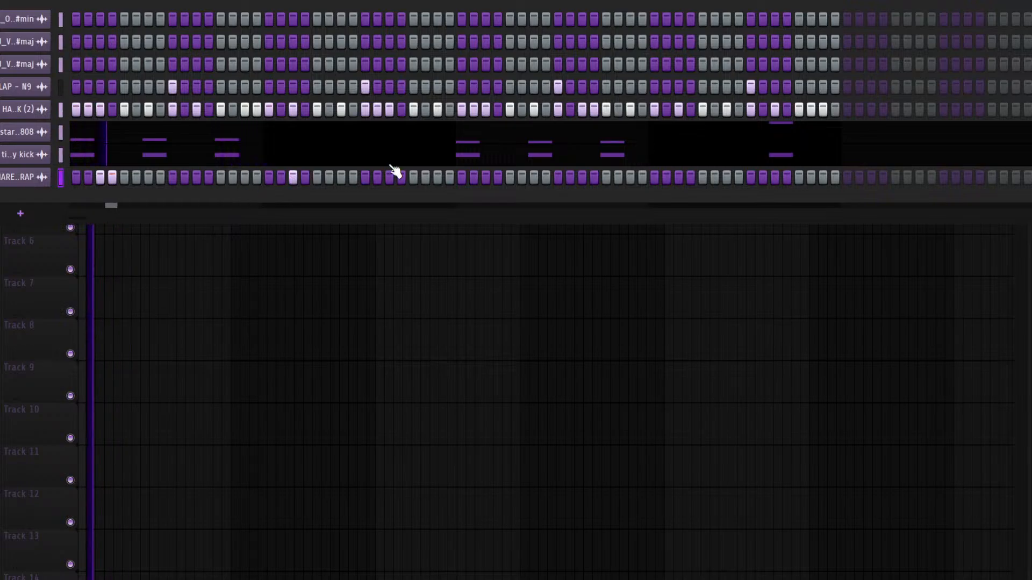
pyautogui.click(343, 176)
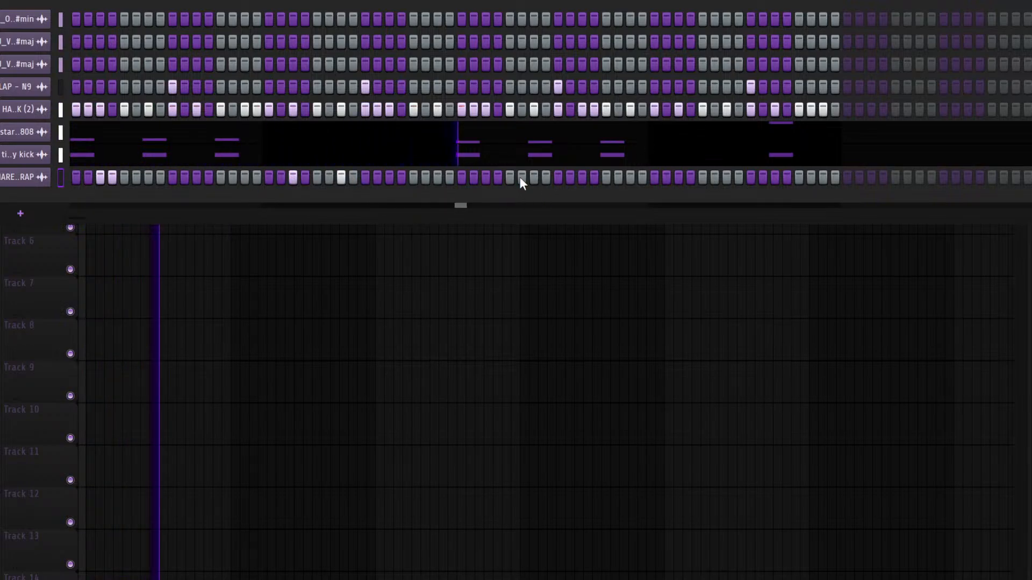
pyautogui.click(497, 178)
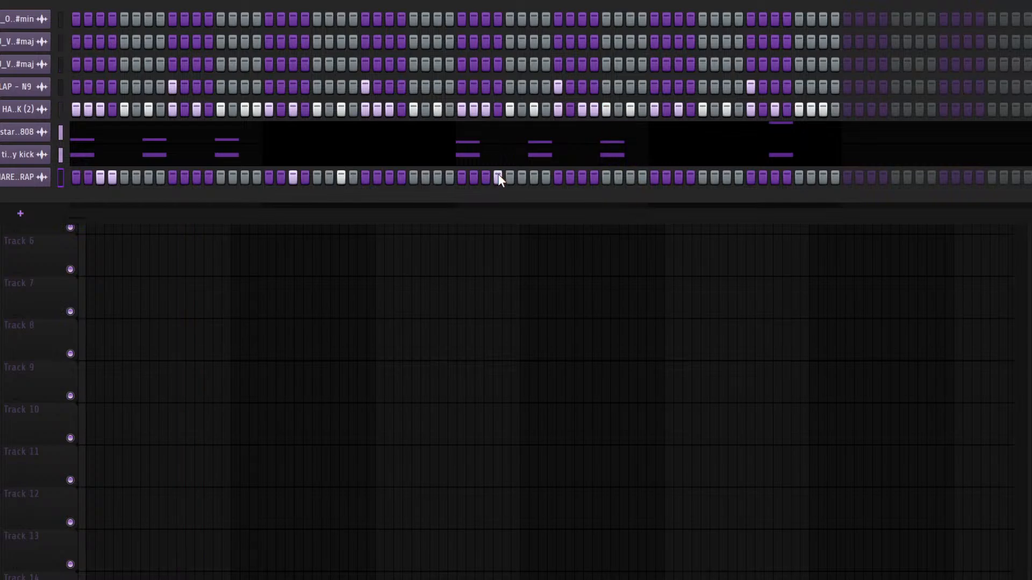
pyautogui.click(486, 177)
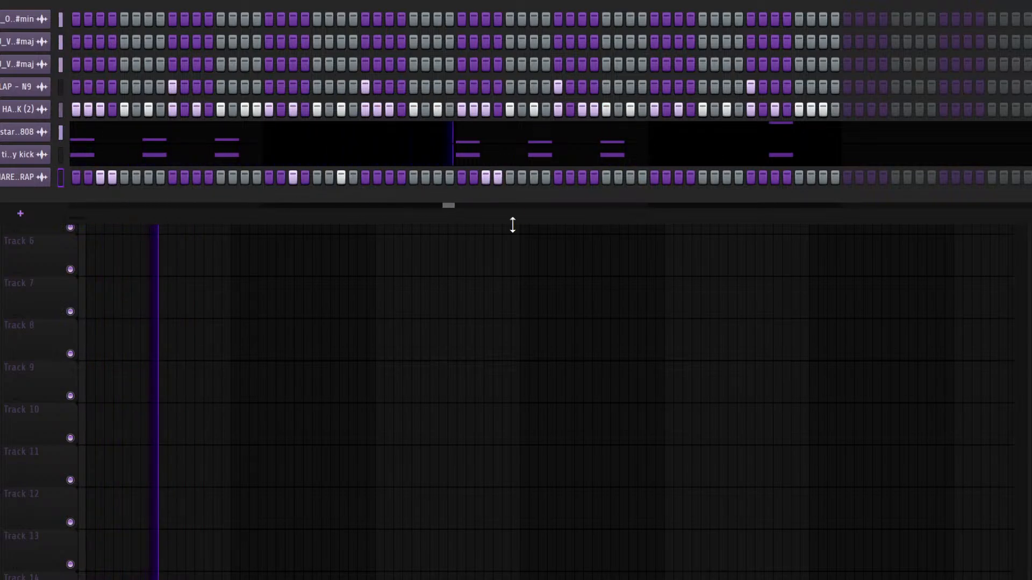
pyautogui.click(642, 179)
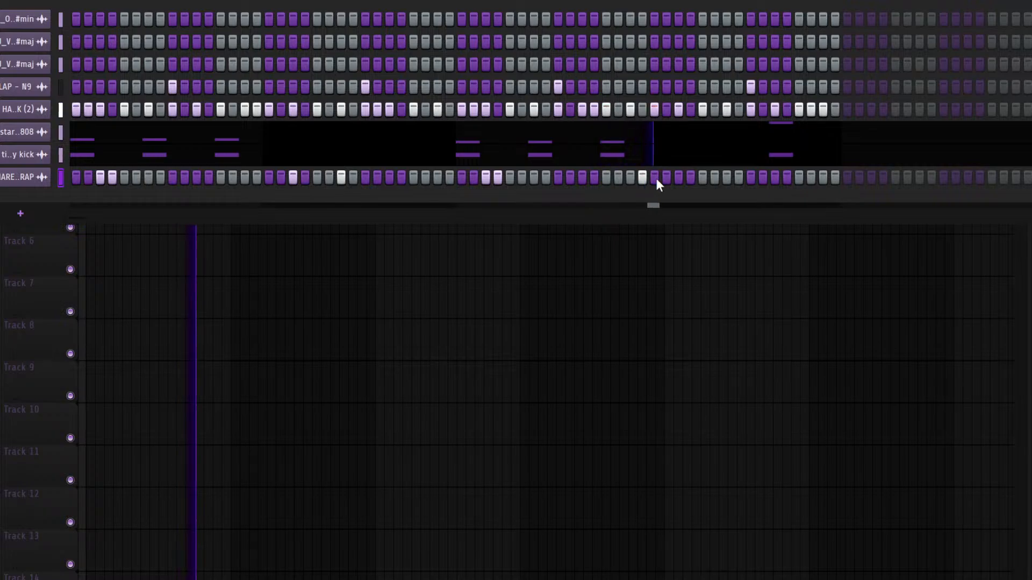
pyautogui.click(678, 179)
pyautogui.click(823, 178)
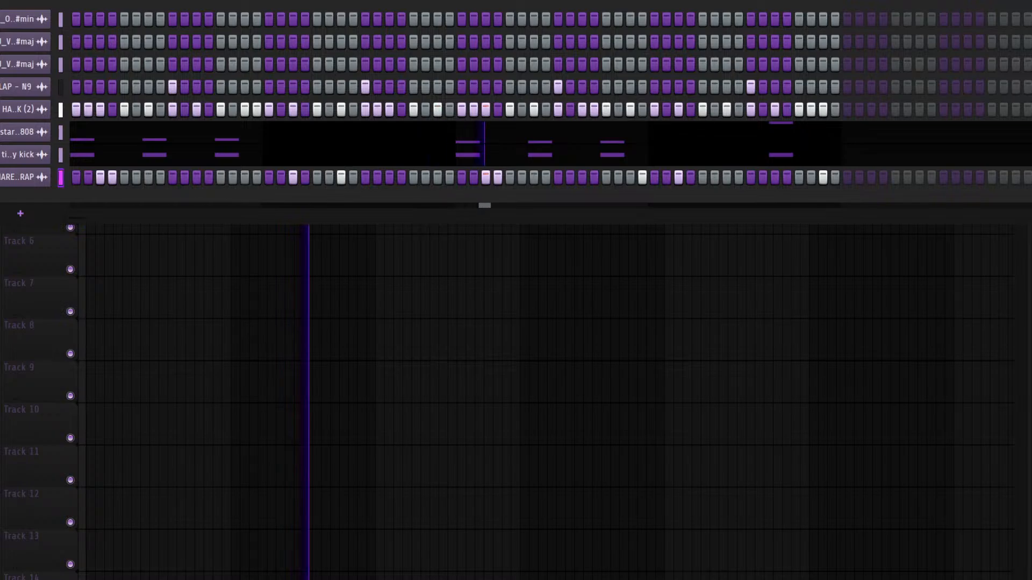
pyautogui.press('F6')
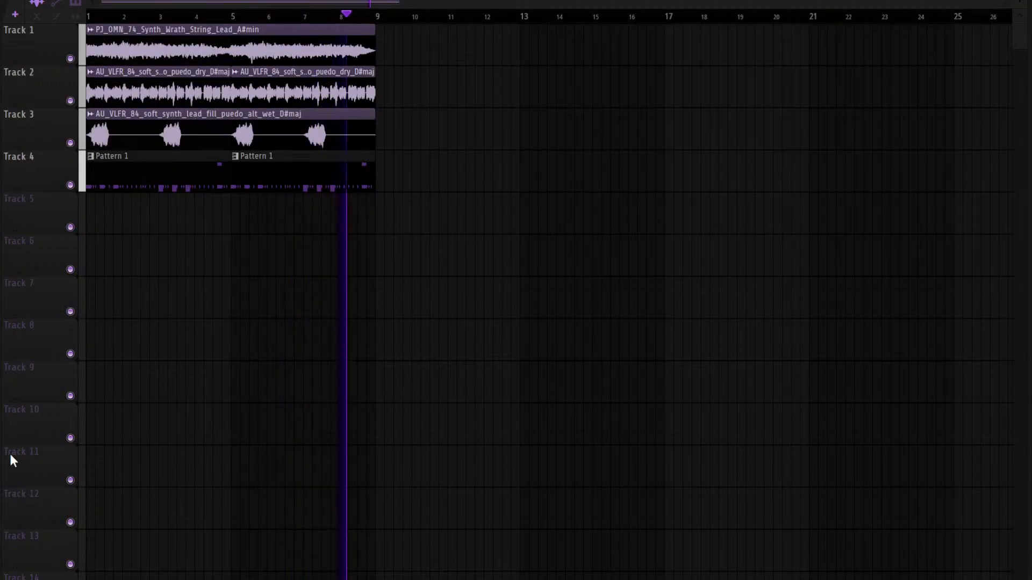
pyautogui.doubleClick(97, 80)
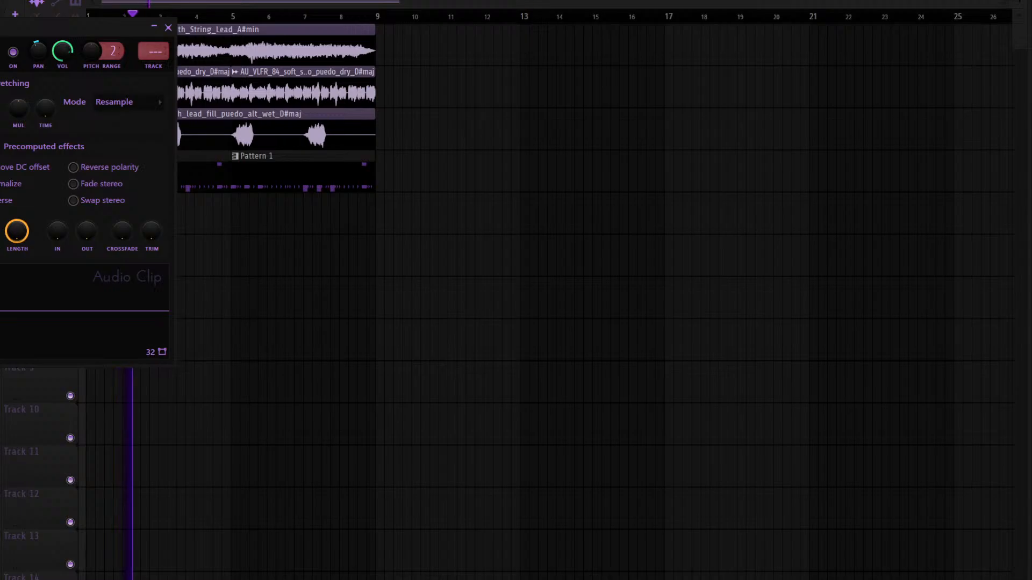
pyautogui.press('Escape')
# Add the HOLY open hat sample as a channel with hits on steps 5, 21, 37 and 53
pyautogui.press('F6')
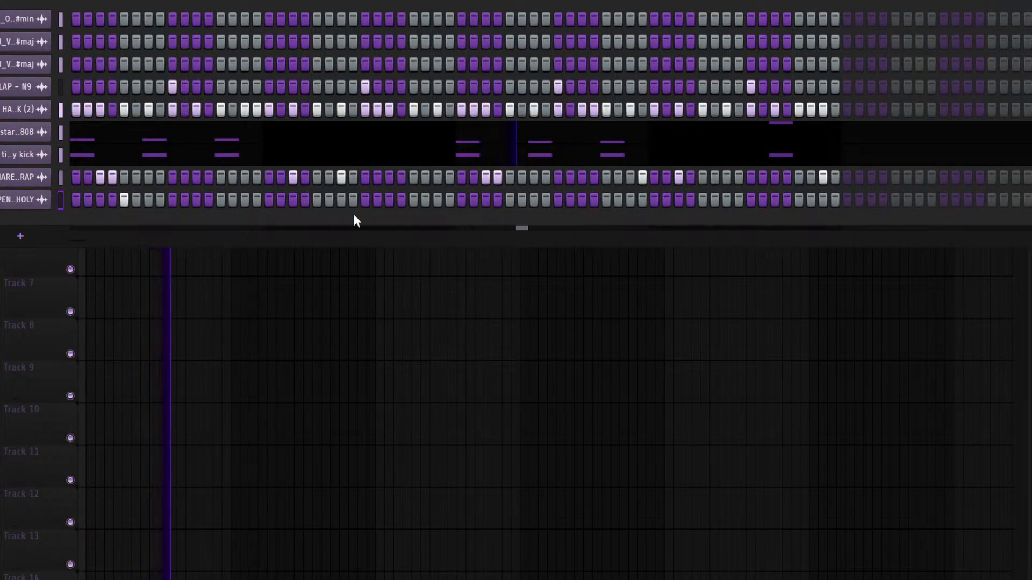
pyautogui.click(317, 200)
pyautogui.click(509, 200)
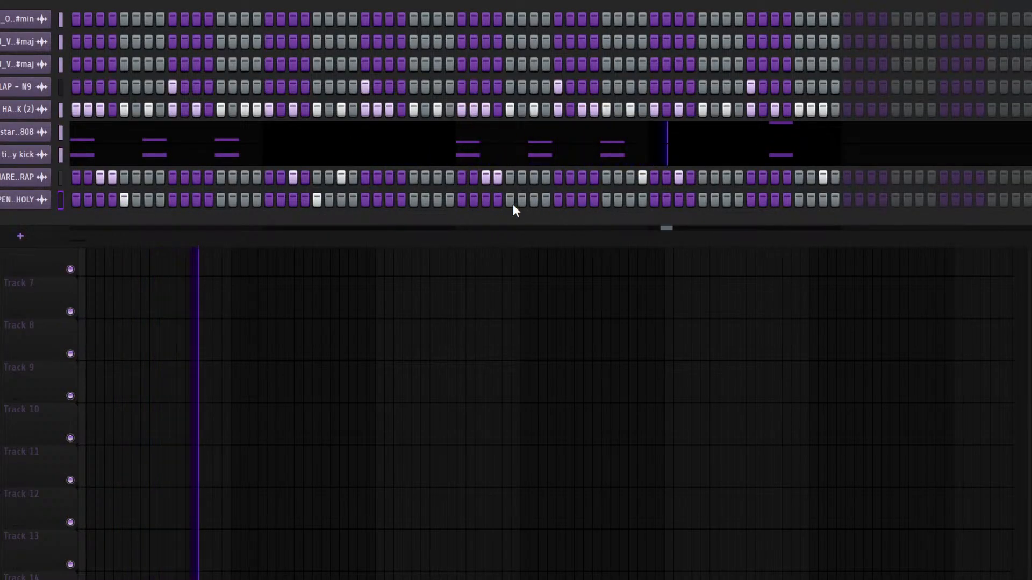
pyautogui.click(703, 200)
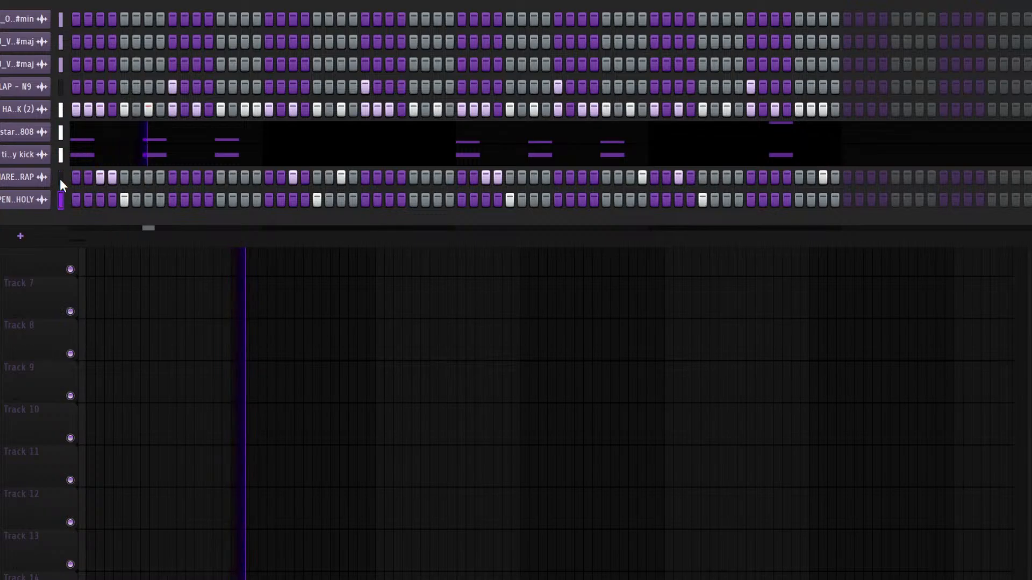
# Route the snare to Insert 8 at a lower level and the open hat to Insert 9 with the ^hihihi oh mix preset
pyautogui.press('F9')
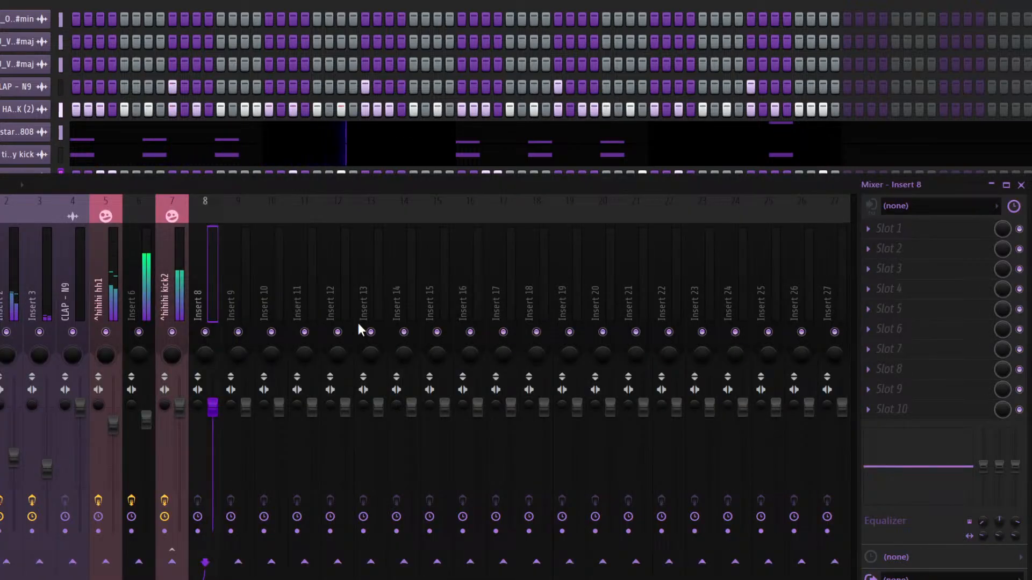
pyautogui.hotkey('ctrl', 'l')
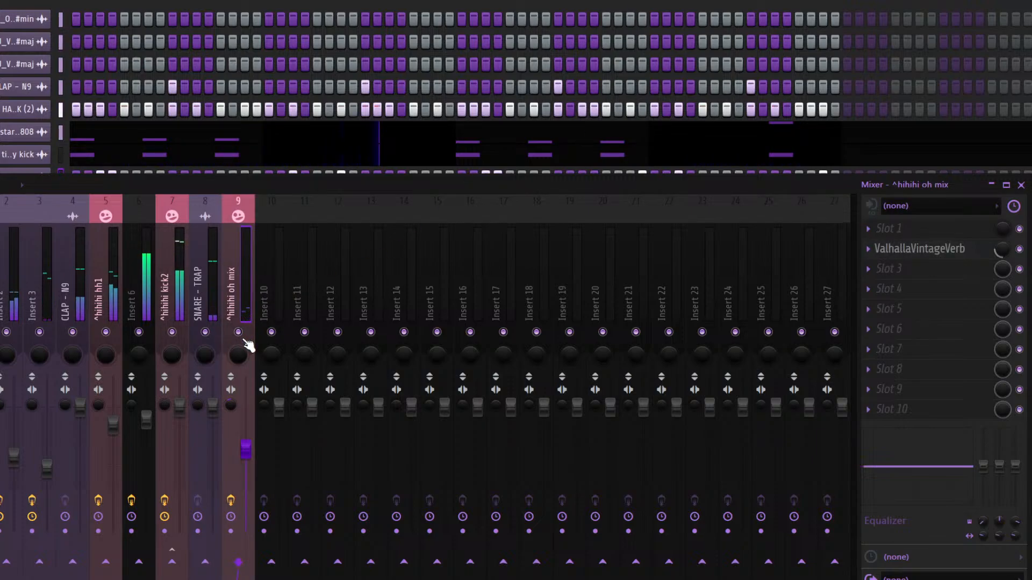
pyautogui.click(221, 392)
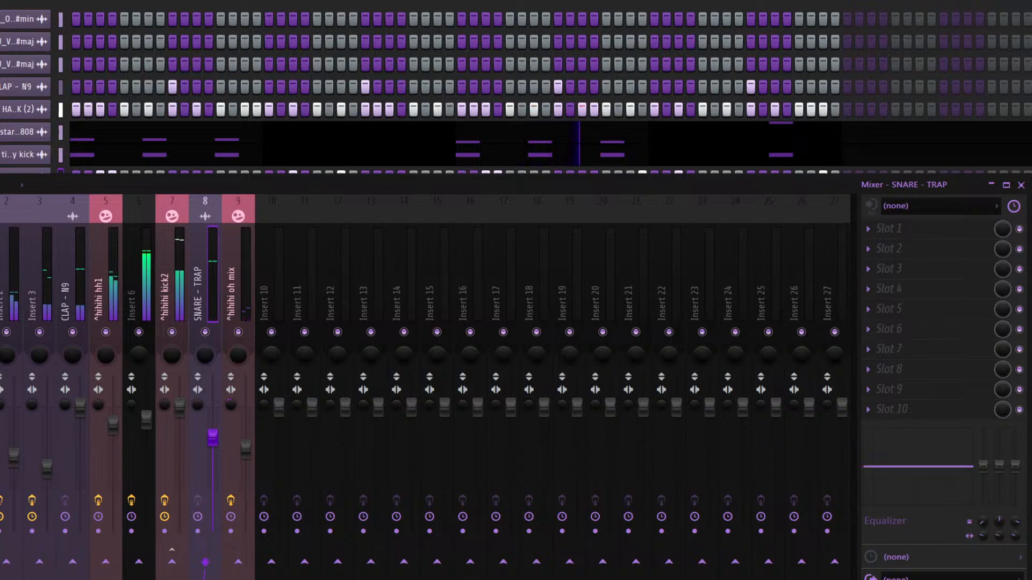
# Stop playback and delete both Pattern 1 clips from Track 4 of the playlist
pyautogui.press('F9')
pyautogui.press('F6')
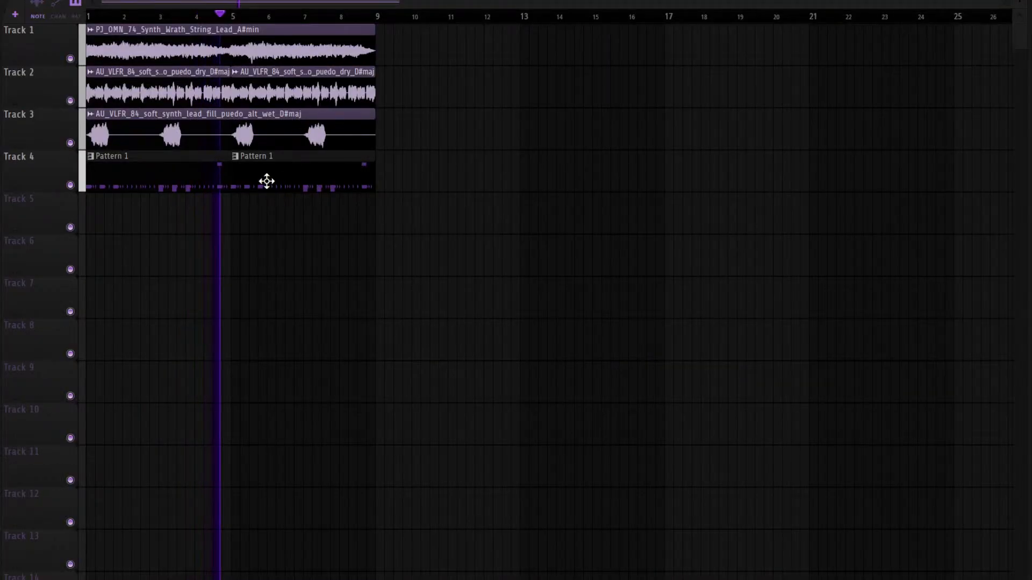
pyautogui.press('space')
pyautogui.click(22, 164)
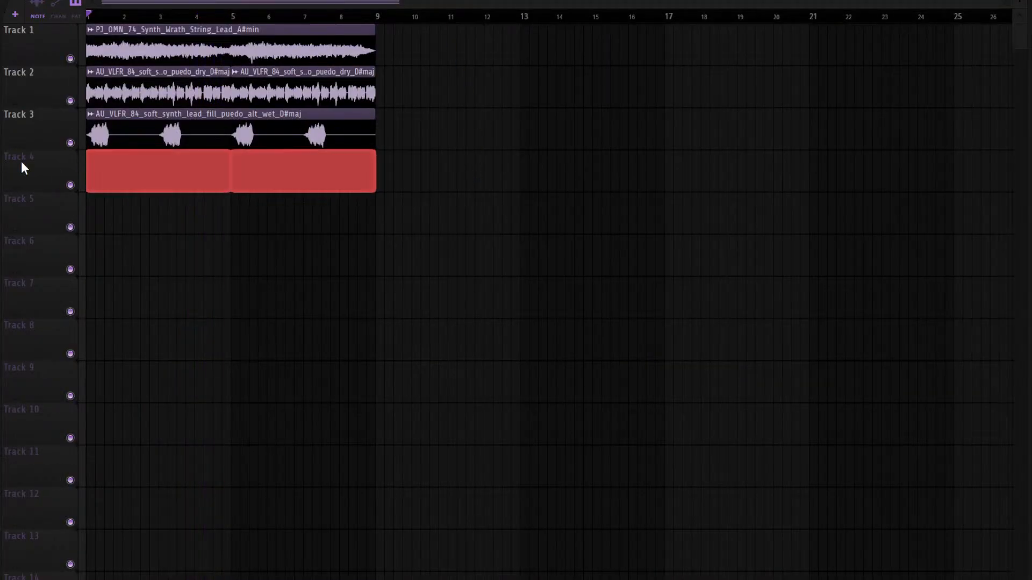
pyautogui.press('Delete')
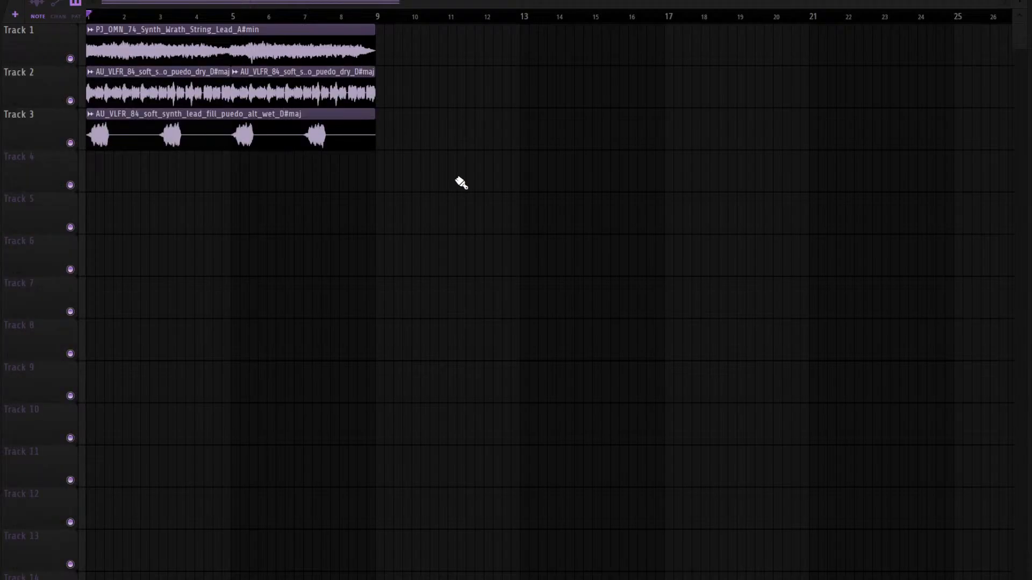
# Move all sample clips to start at bar 33 and fill bars 1 to 33 of Track 1 with the string lead
pyautogui.scroll(-3, 281, 219)
pyautogui.hotkey('ctrl', 'a')
pyautogui.moveTo(130, 41); pyautogui.dragTo(722, 43)
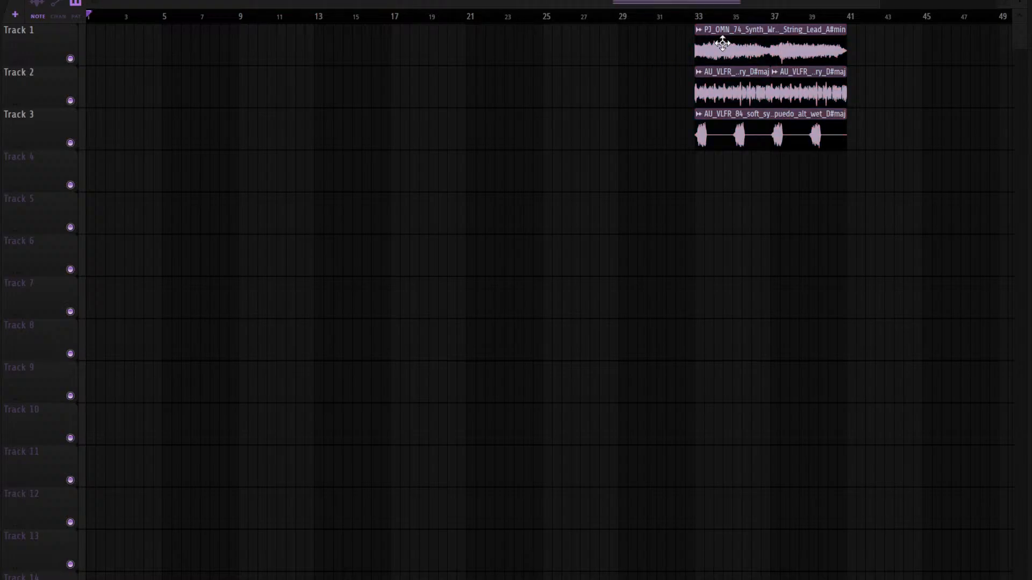
pyautogui.moveTo(658, 61); pyautogui.dragTo(128, 54)
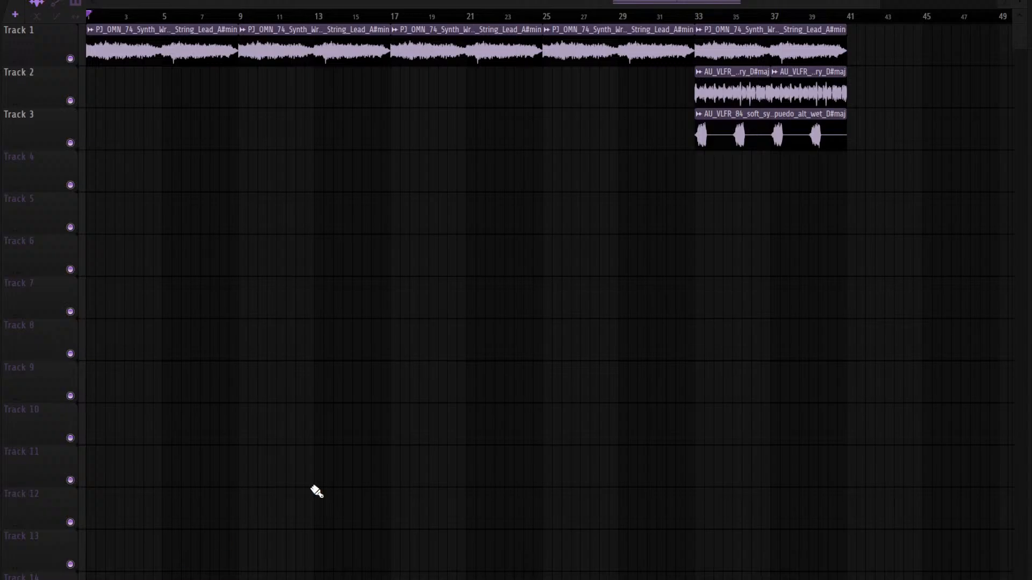
pyautogui.press('space')
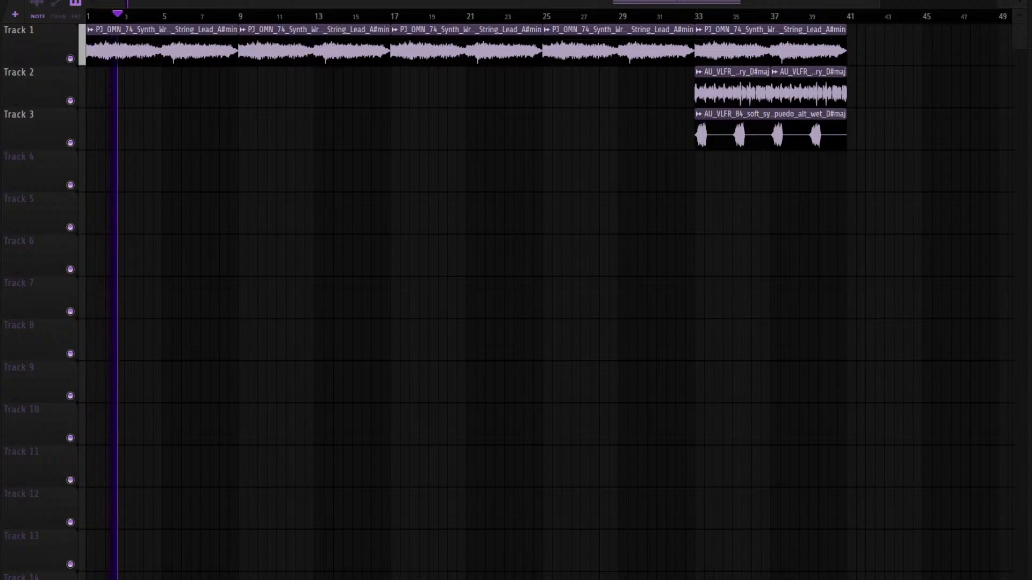
# Lay out the clap, hi-hat, 808 and kick as separate pattern clips on Tracks 4 to 7 from bar 9 to bar 41
pyautogui.moveTo(145, 174); pyautogui.dragTo(239, 178)
pyautogui.hotkey('ctrl', 'b')
pyautogui.hotkey('ctrl', 'b')
pyautogui.hotkey('ctrl', 'b')
pyautogui.hotkey('ctrl', 'b')
pyautogui.hotkey('ctrl', 'b')
pyautogui.hotkey('ctrl', 'b')
pyautogui.hotkey('ctrl', 'b')
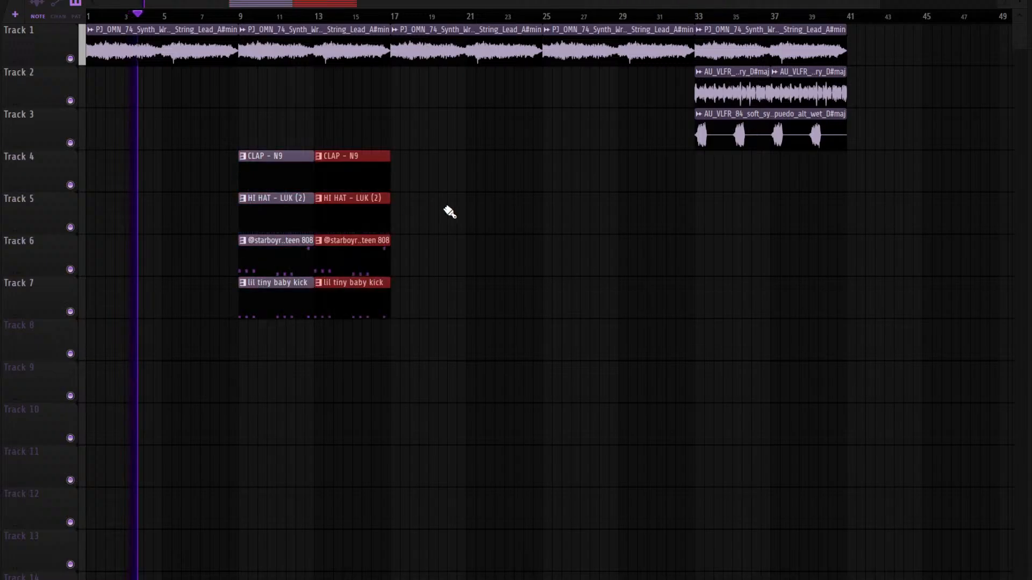
pyautogui.hotkey('ctrl', 'd')
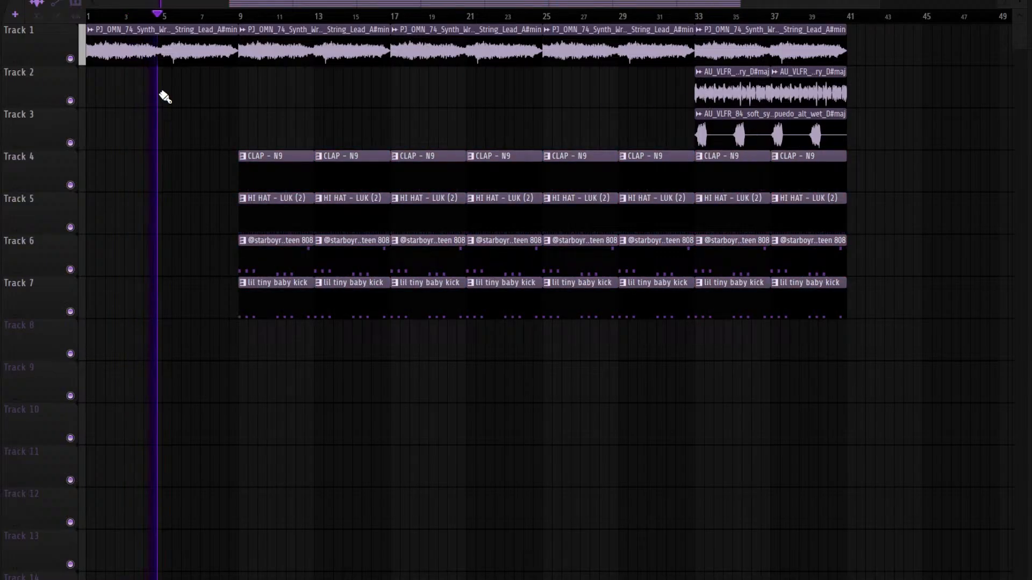
# Add the soft synth dry sample to Track 2 from bar 5 to bar 17
pyautogui.click(166, 97)
pyautogui.scroll(-3, 258, 21)
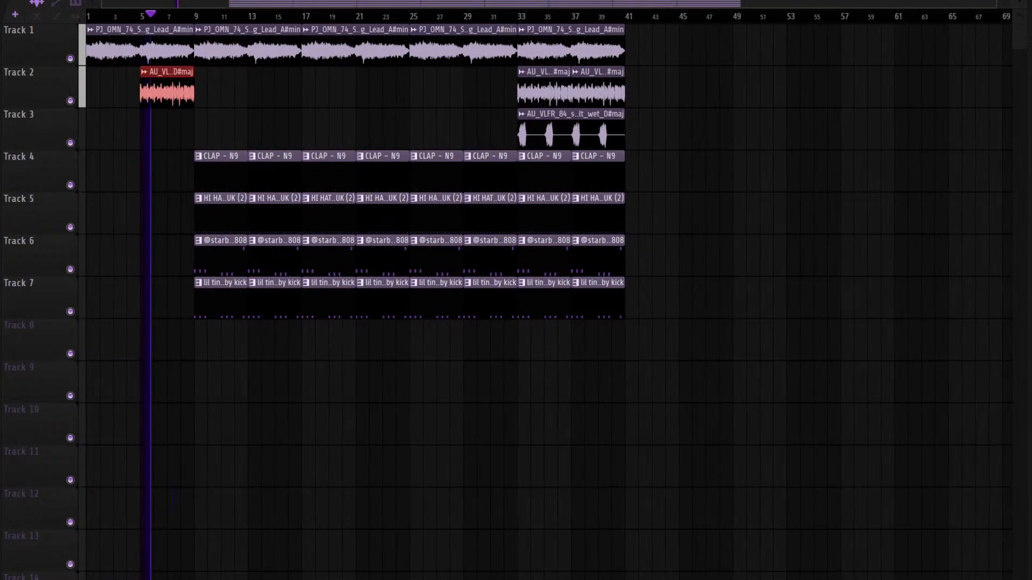
pyautogui.moveTo(221, 96); pyautogui.dragTo(182, 92)
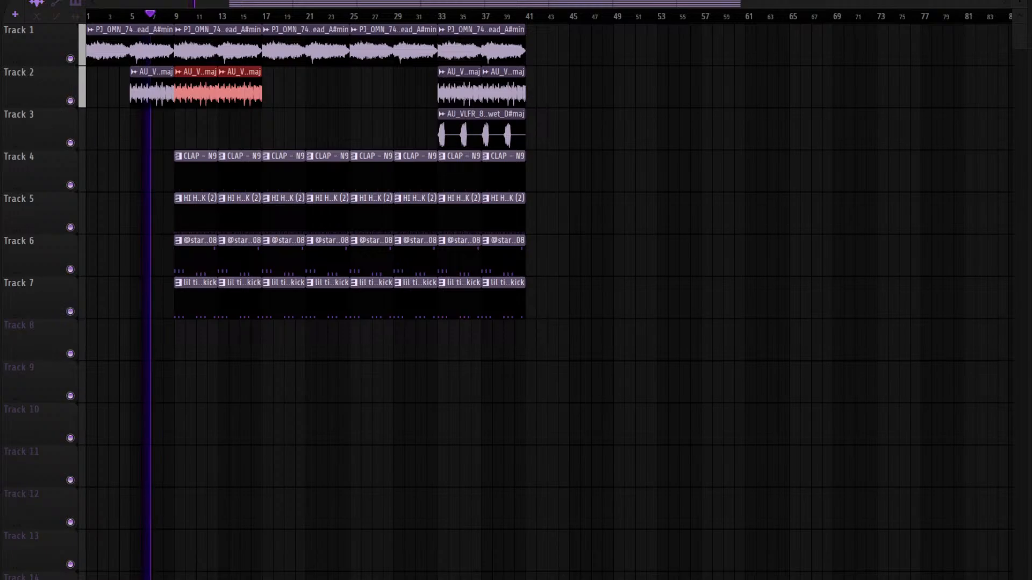
# Place the snare and open hat pattern clips on Tracks 8 and 9 from bar 9 to bar 17
pyautogui.moveTo(1, 350); pyautogui.dragTo(177, 350)
pyautogui.hotkey('ctrl', 'b')
pyautogui.hotkey('ctrl', 'b')
pyautogui.press('Delete')
# Shift the bar 33 to 41 clips on Tracks 2 to 7 to bar 41 and extend the string lead to bar 49
pyautogui.moveTo(585, 384); pyautogui.dragTo(360, 67)
pyautogui.moveTo(368, 55)
pyautogui.mouseDown()
pyautogui.moveTo(456, 56)
pyautogui.moveTo(359, 64)
pyautogui.mouseUp()
pyautogui.moveTo(477, 69); pyautogui.dragTo(527, 356)
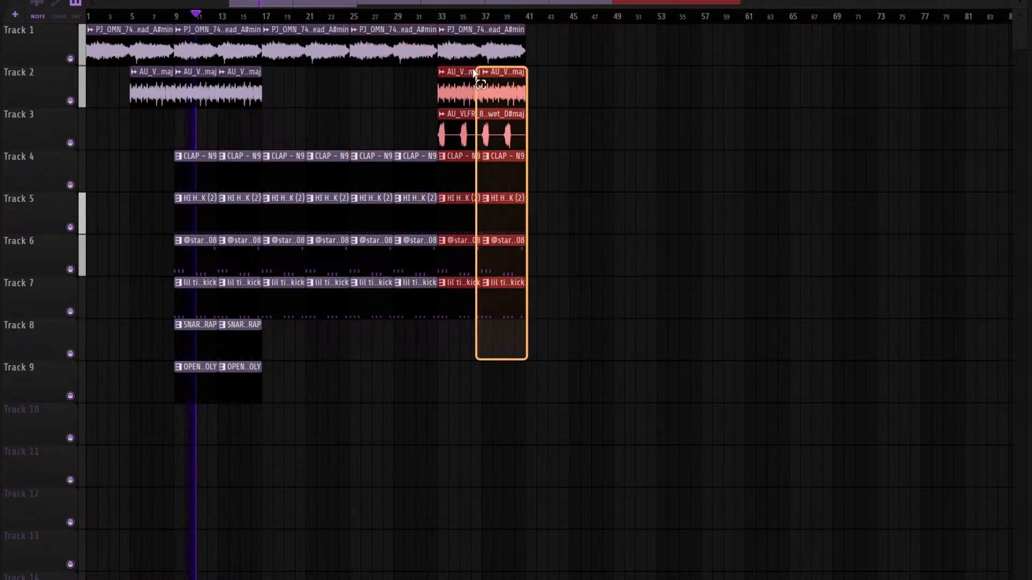
pyautogui.moveTo(458, 67); pyautogui.dragTo(438, 60)
pyautogui.keyDown('ctrl'); pyautogui.click(502, 95); pyautogui.keyUp('ctrl')
# Copy the clap, hi-hat, 808 and kick clips into bars 33 to 41 and the snare and open hat clips into bars 33 to 49
pyautogui.moveTo(266, 384); pyautogui.dragTo(453, 350)
pyautogui.moveTo(440, 309); pyautogui.dragTo(368, 180)
pyautogui.moveTo(432, 232); pyautogui.dragTo(519, 232)
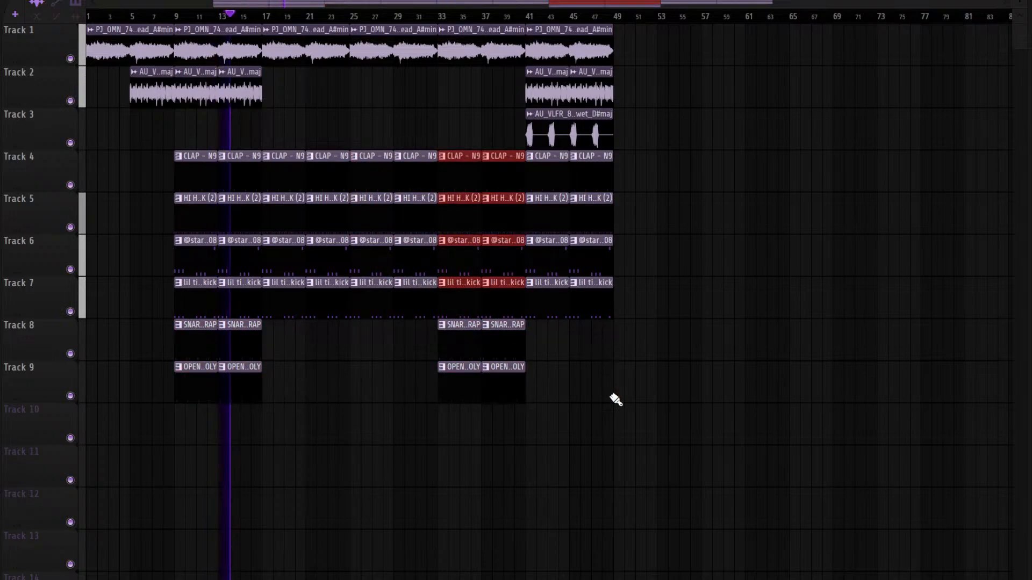
pyautogui.moveTo(596, 411); pyautogui.dragTo(457, 344)
pyautogui.keyDown('ctrl'); pyautogui.click(670, 407); pyautogui.keyUp('ctrl')
pyautogui.hotkey('ctrl', 'b')
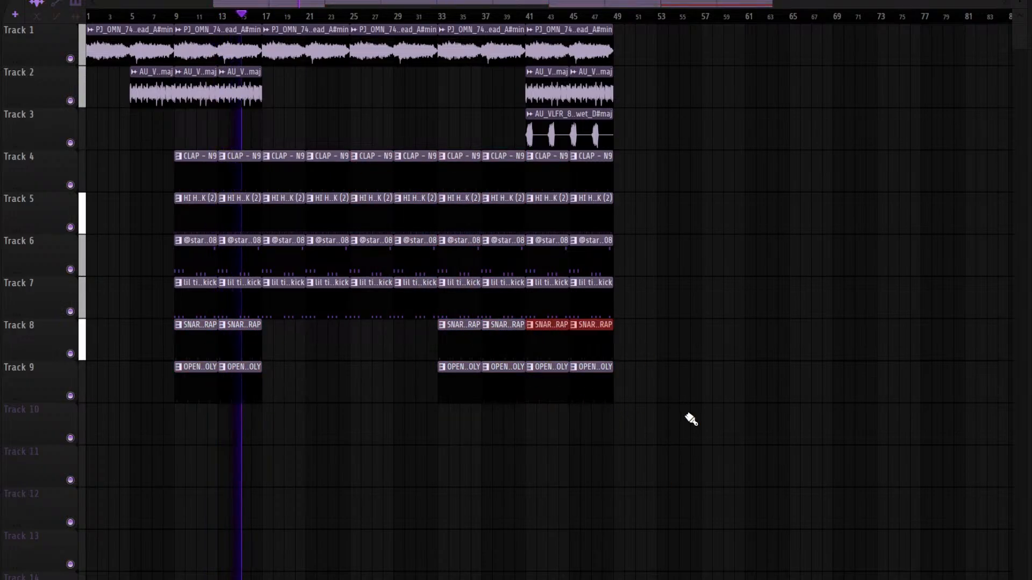
# Duplicate the whole section from bar 17 to bar 49 into bars 49 to 81
pyautogui.moveTo(691, 422); pyautogui.dragTo(267, 27)
pyautogui.hotkey('ctrl', 'b')
pyautogui.scroll(-1, 310, 2)
pyautogui.scroll(-1, 317, 9)
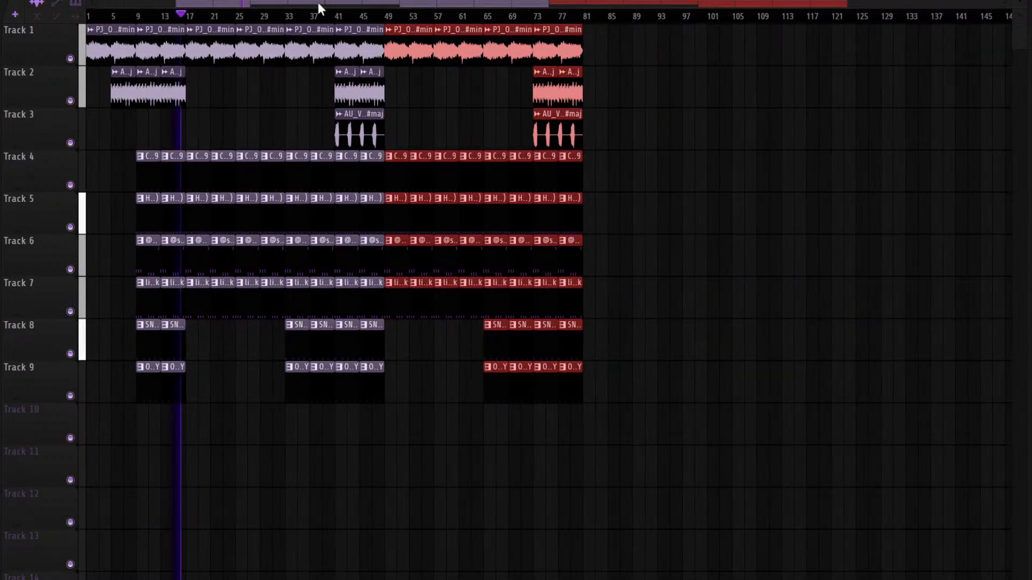
pyautogui.keyDown('ctrl'); pyautogui.click(623, 72); pyautogui.keyUp('ctrl')
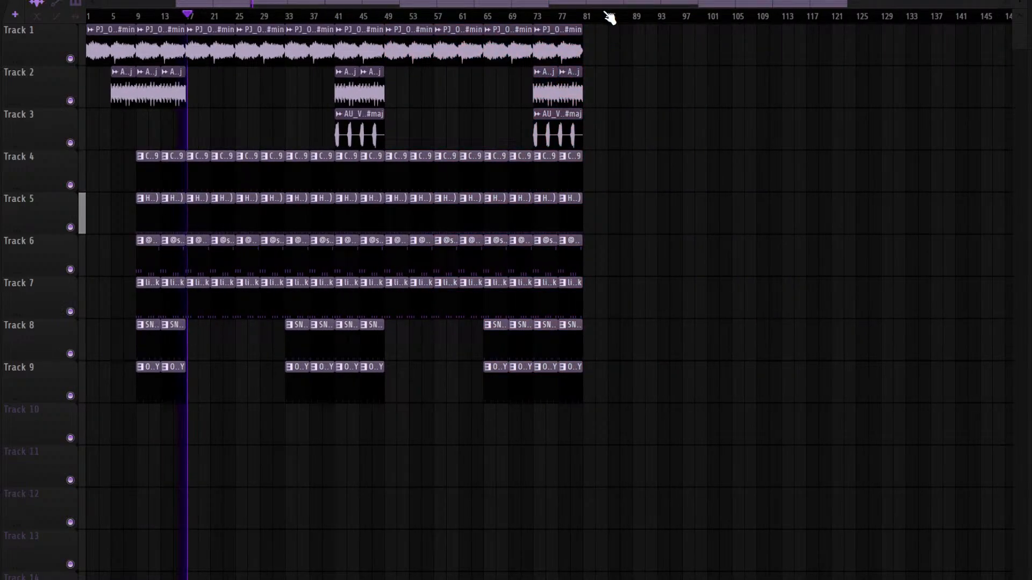
# Duplicate the final soft synth clips on Tracks 2 and 3 into bars 81 to 89 as an outro
pyautogui.scroll(2, 618, 3)
pyautogui.moveTo(693, 58); pyautogui.dragTo(690, 54)
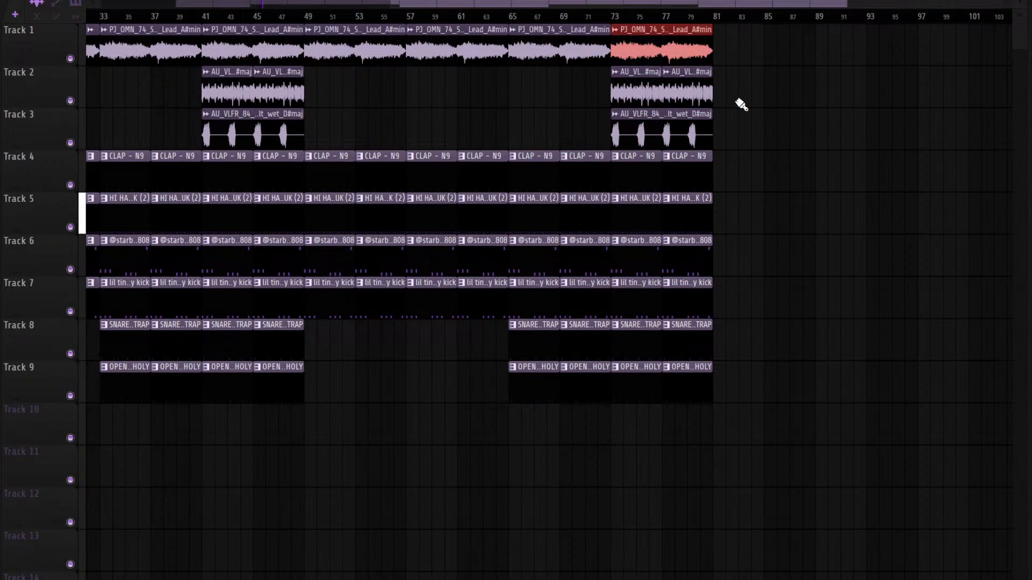
pyautogui.moveTo(731, 97); pyautogui.dragTo(645, 97)
pyautogui.keyDown('ctrl'); pyautogui.click(641, 125); pyautogui.keyUp('ctrl')
pyautogui.hotkey('ctrl', 'b')
pyautogui.keyDown('ctrl'); pyautogui.click(709, 89); pyautogui.keyUp('ctrl')
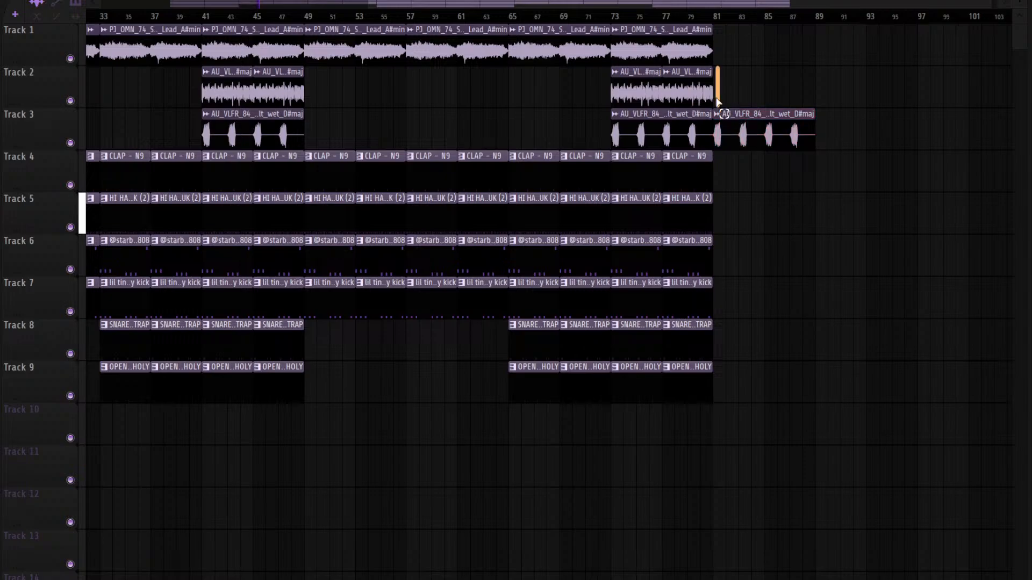
pyautogui.hotkey('ctrl', 'b')
pyautogui.hotkey('ctrl', 'b')
# Copy the 808 and kick clips to bar 81, trim them to one bar, and play the outro
pyautogui.keyDown('ctrl'); pyautogui.moveTo(726, 284); pyautogui.dragTo(693, 261); pyautogui.keyUp('ctrl')
pyautogui.hotkey('ctrl', 'b')
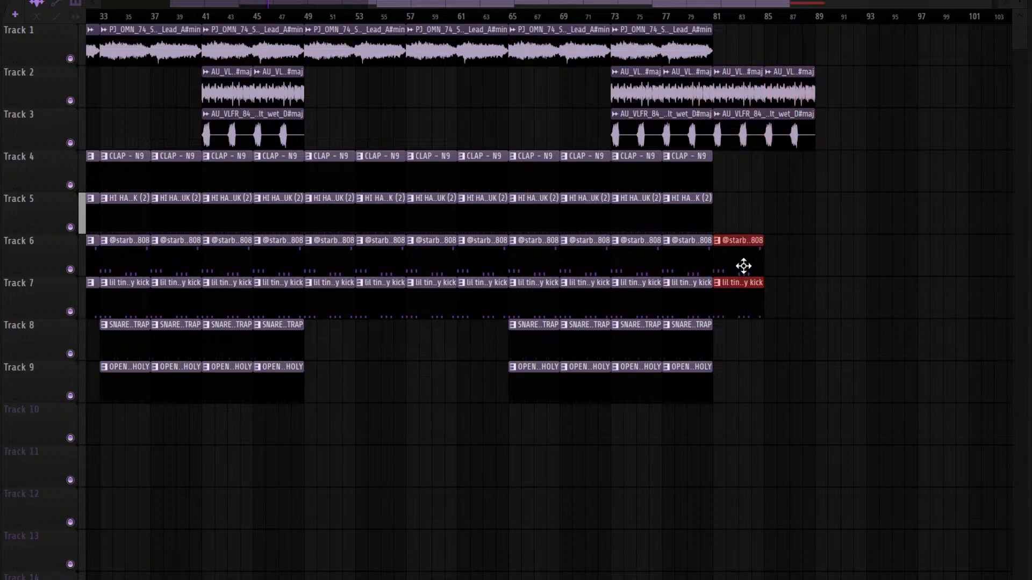
pyautogui.moveTo(762, 253); pyautogui.dragTo(698, 235)
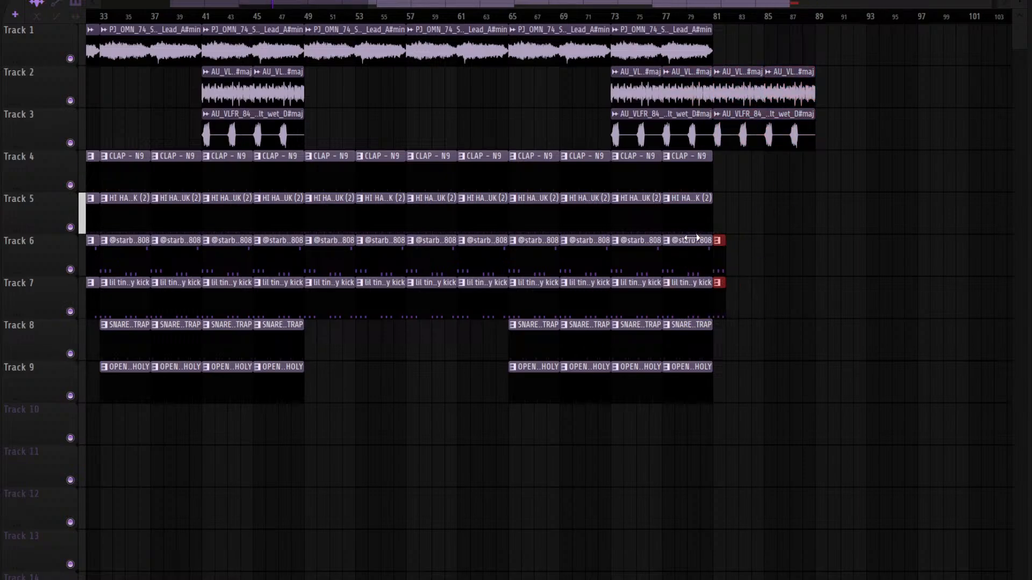
pyautogui.click(700, 19)
pyautogui.scroll(3, 712, 4)
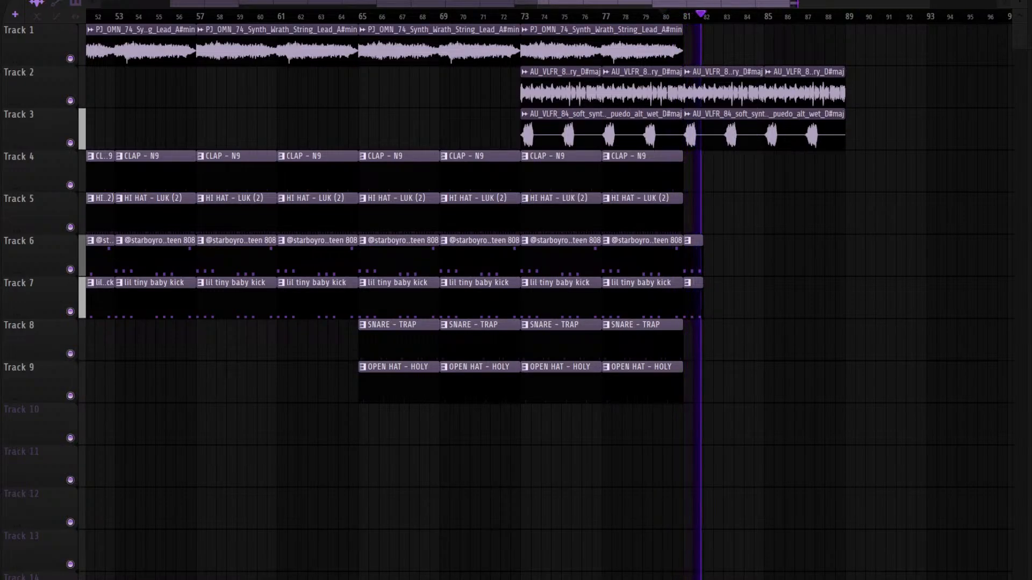
pyautogui.press('F6')
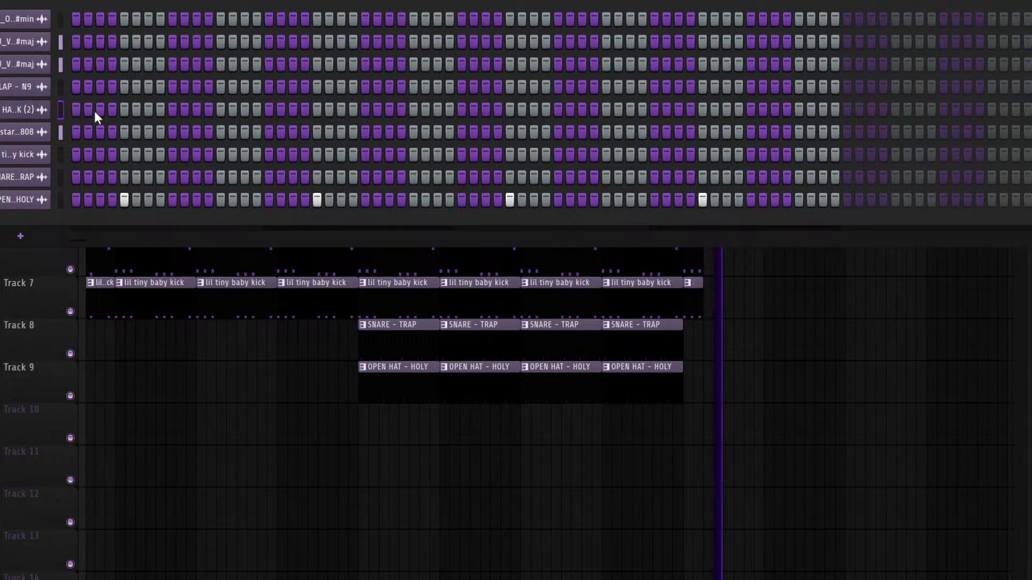
pyautogui.press('F7')
pyautogui.click(57, 38)
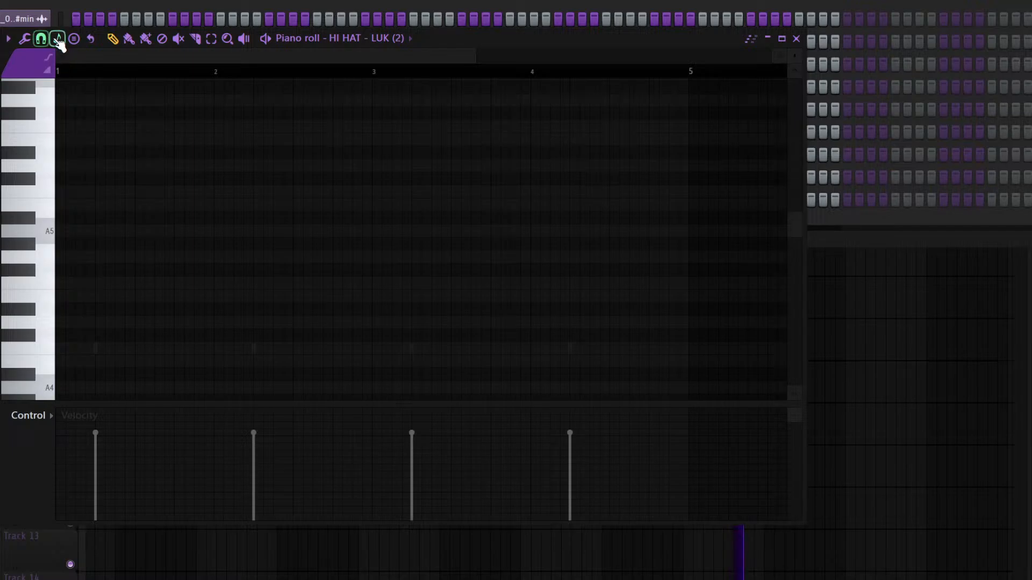
pyautogui.click(68, 182)
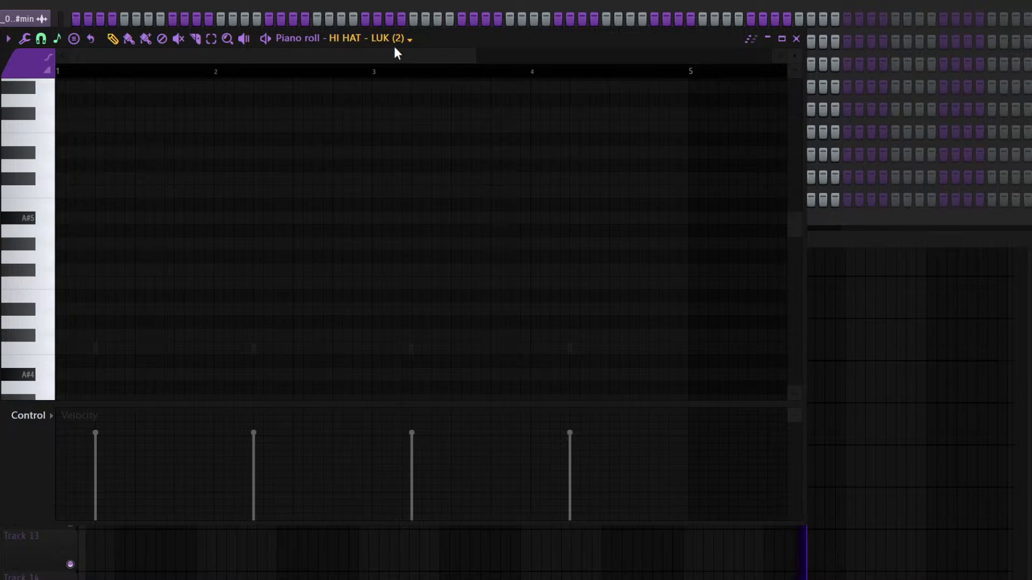
pyautogui.click(406, 151)
pyautogui.scroll(-2, 281, 80)
pyautogui.press('F4')
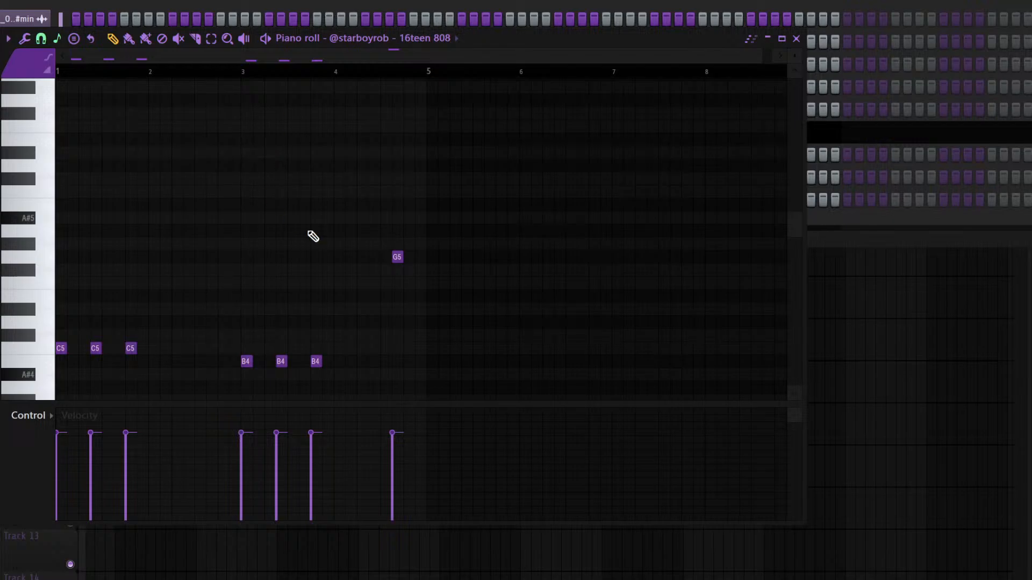
# Lower the three B4 808 notes to A#4 and the G5 note to F#5, play the result, and return to the playlist
pyautogui.moveTo(367, 359); pyautogui.dragTo(263, 377)
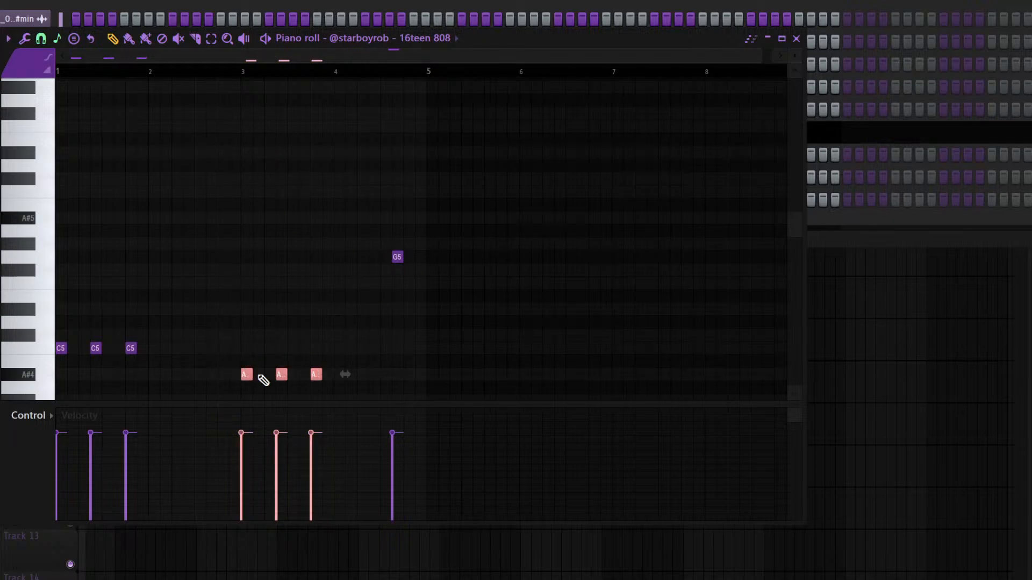
pyautogui.moveTo(396, 260); pyautogui.dragTo(397, 273)
pyautogui.press('space')
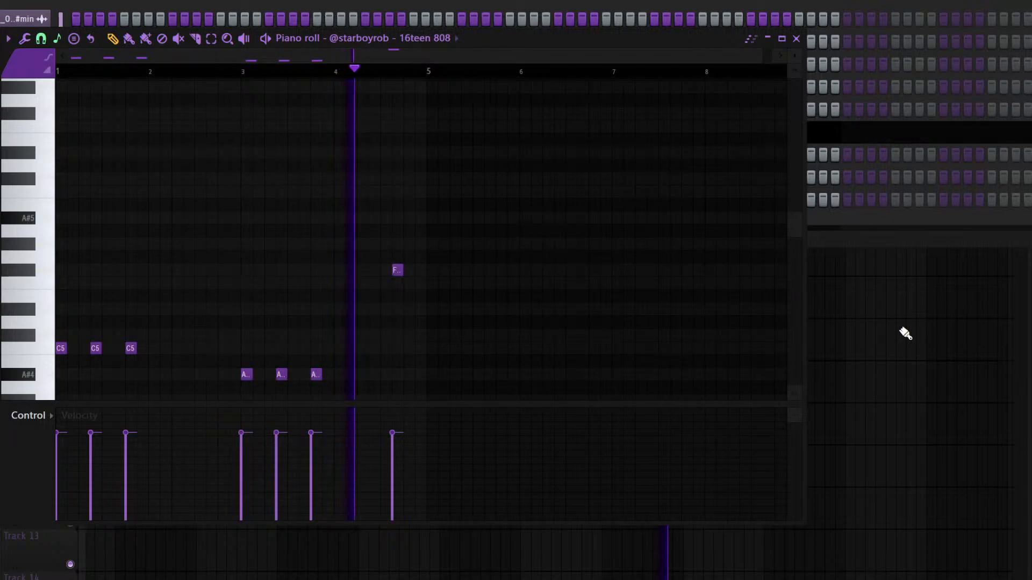
pyautogui.click(898, 324)
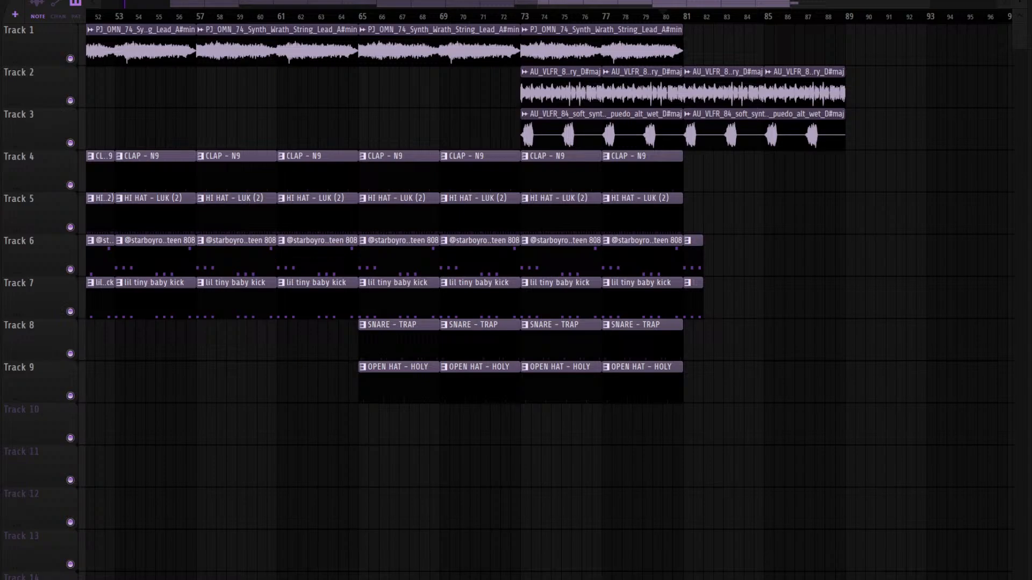
pyautogui.scroll(-6, 140, 17)
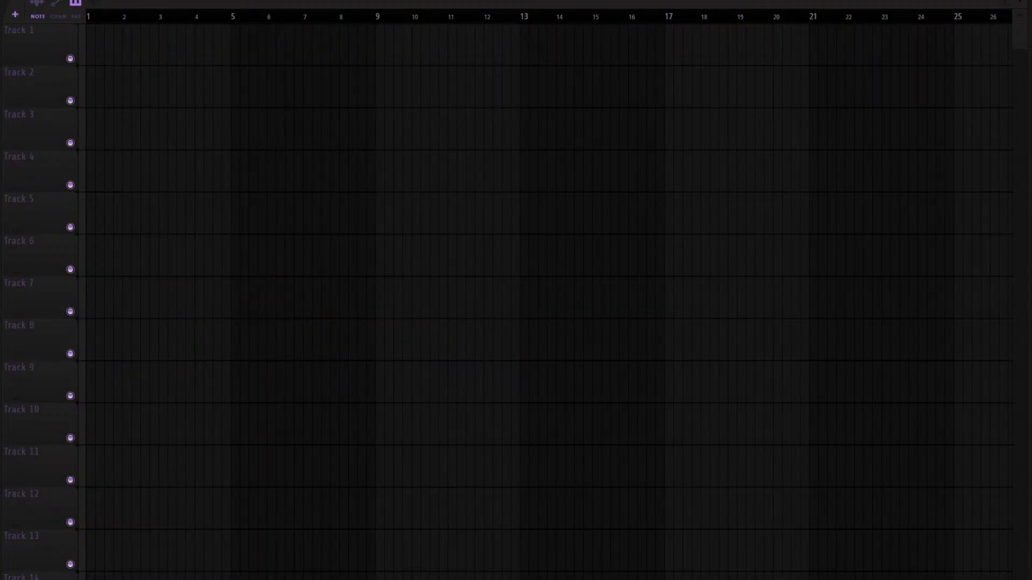
pyautogui.press('F9')
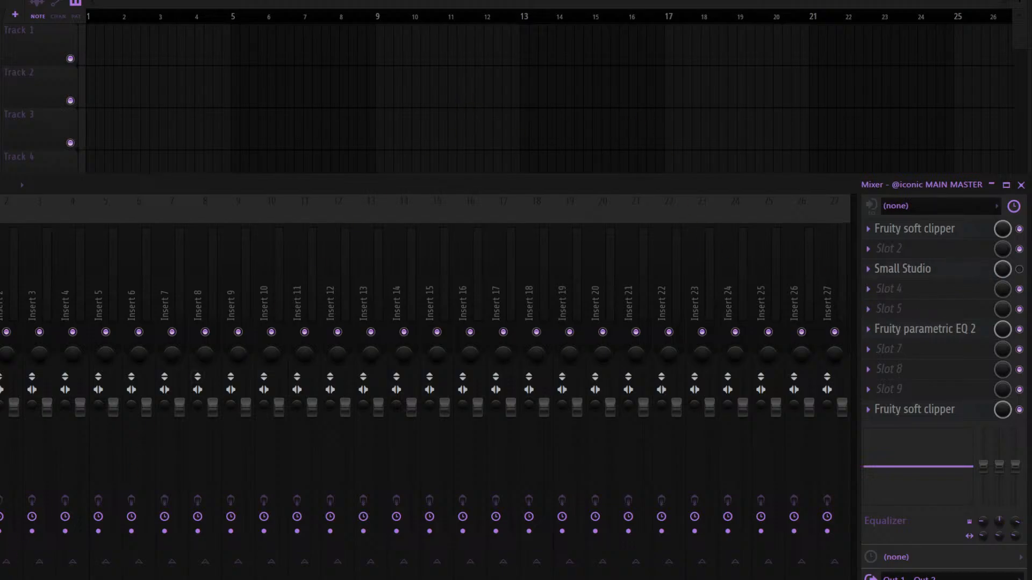
pyautogui.click(1, 301)
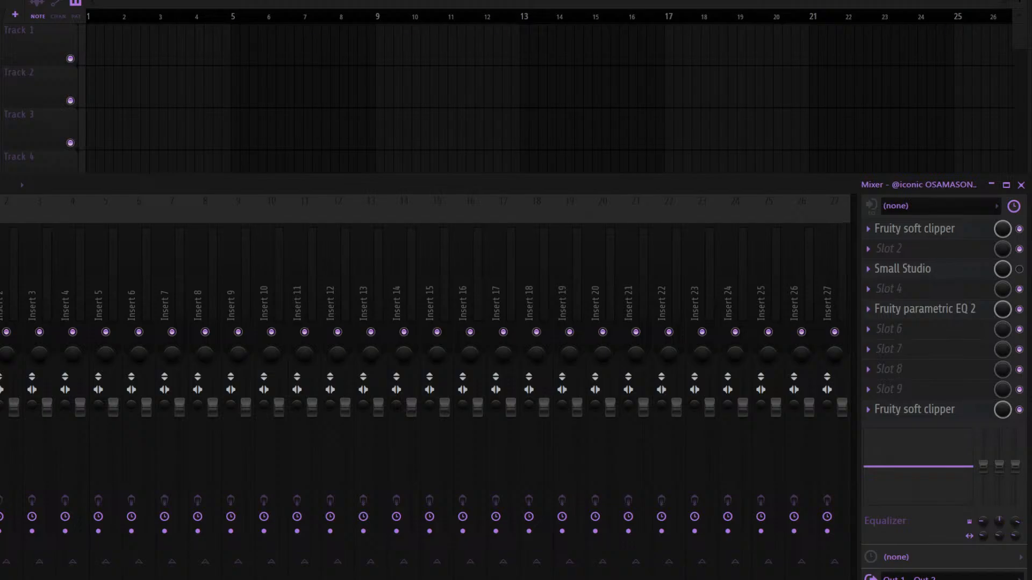
pyautogui.hotkey('ctrl', 'z')
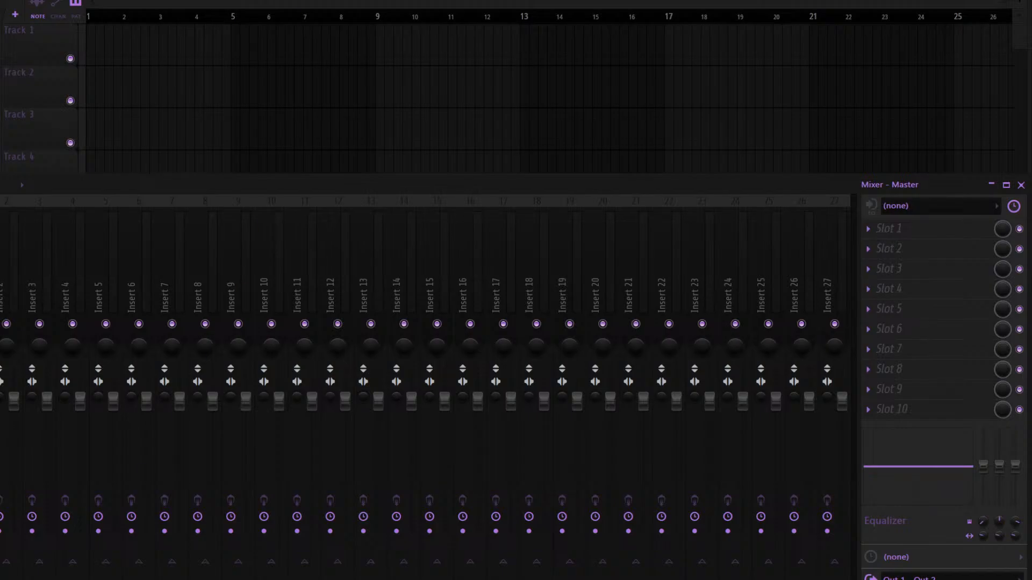
# Select Insert 1 and add a Serum channel with the NARCOTIX preset ARP - FUCKMYEX
pyautogui.click(0, 295)
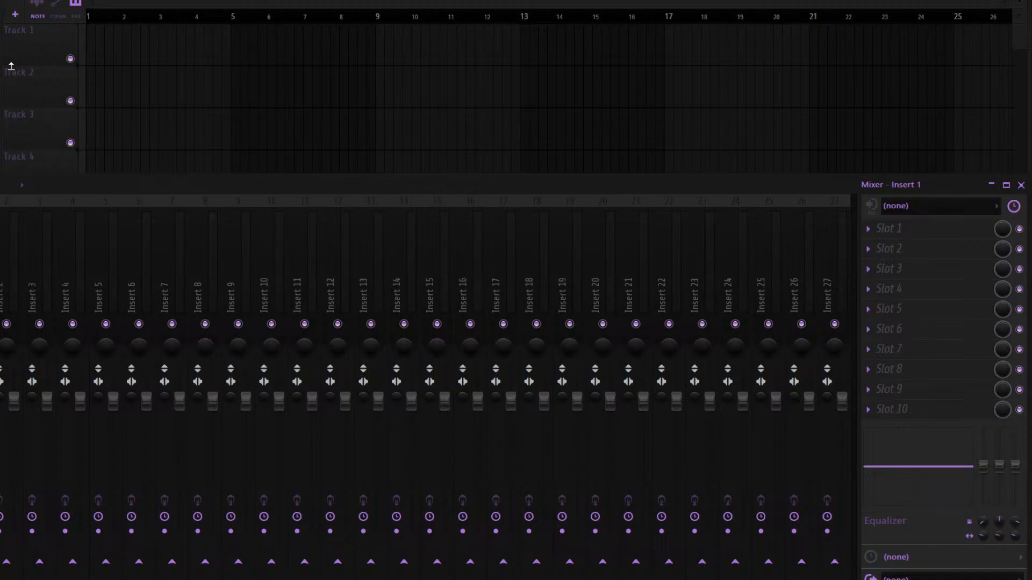
pyautogui.press('F6')
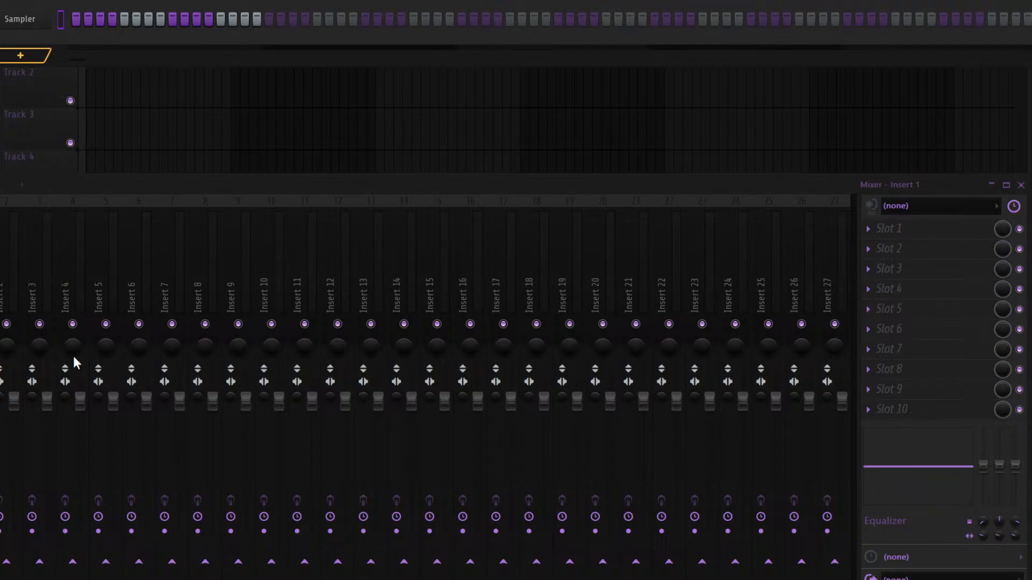
pyautogui.hotkey('ctrl', 'e')
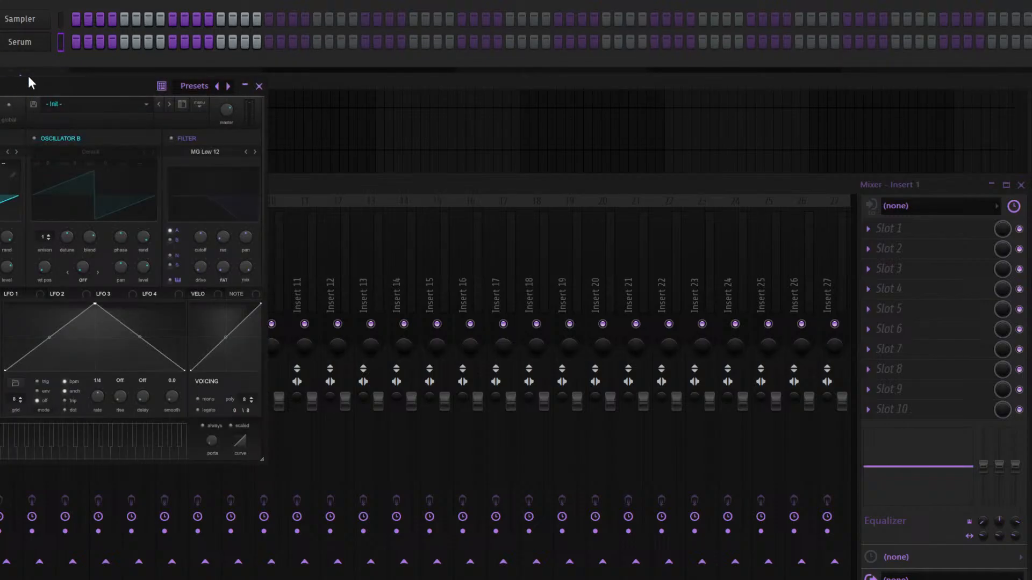
pyautogui.moveTo(27, 86); pyautogui.dragTo(211, 132)
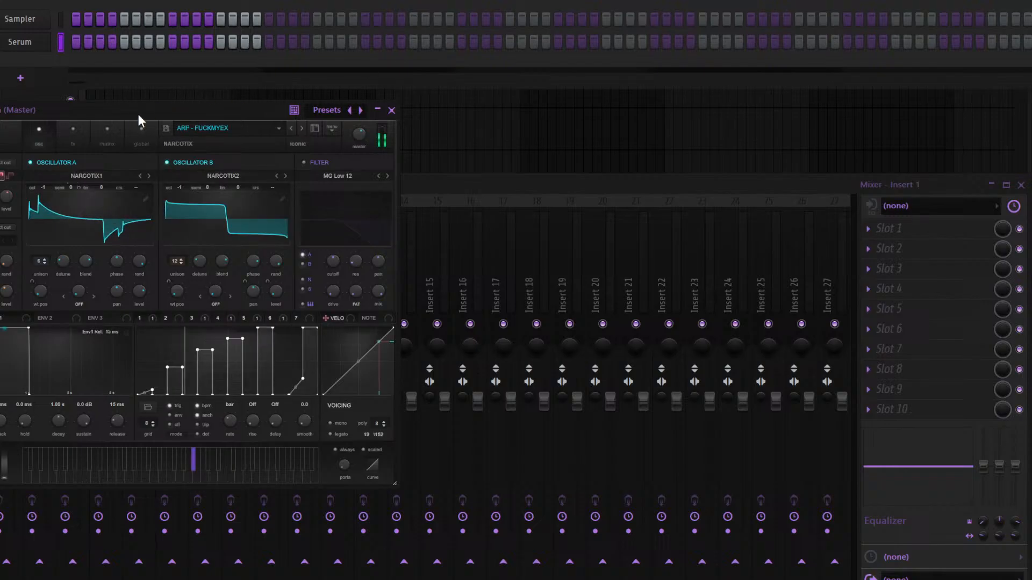
# Audition the NARCOTIX arp presets in order, from ARP - HIGHONLIFE through ARP - USERX and beyond
pyautogui.moveTo(138, 114); pyautogui.dragTo(214, 115)
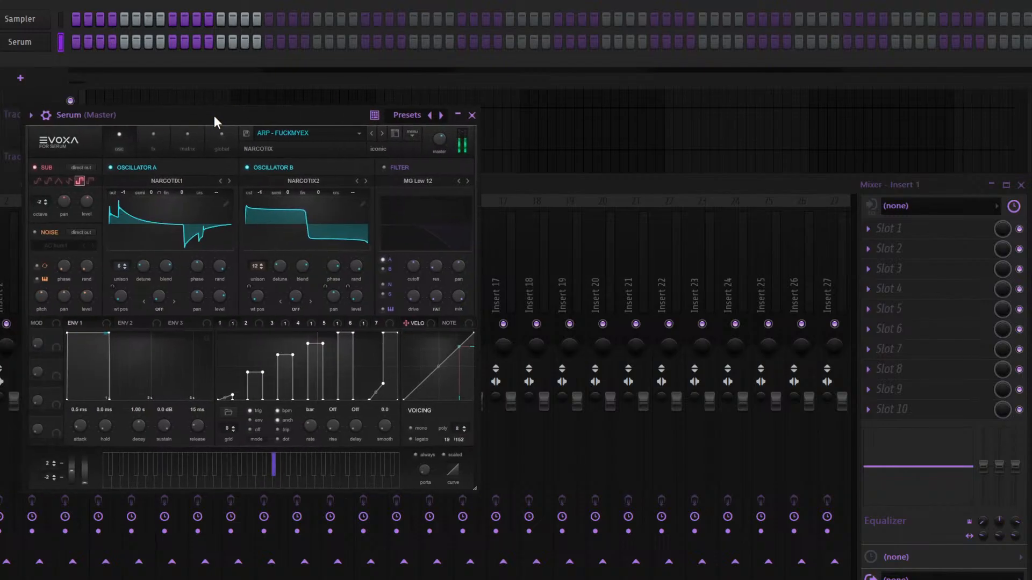
pyautogui.click(387, 134)
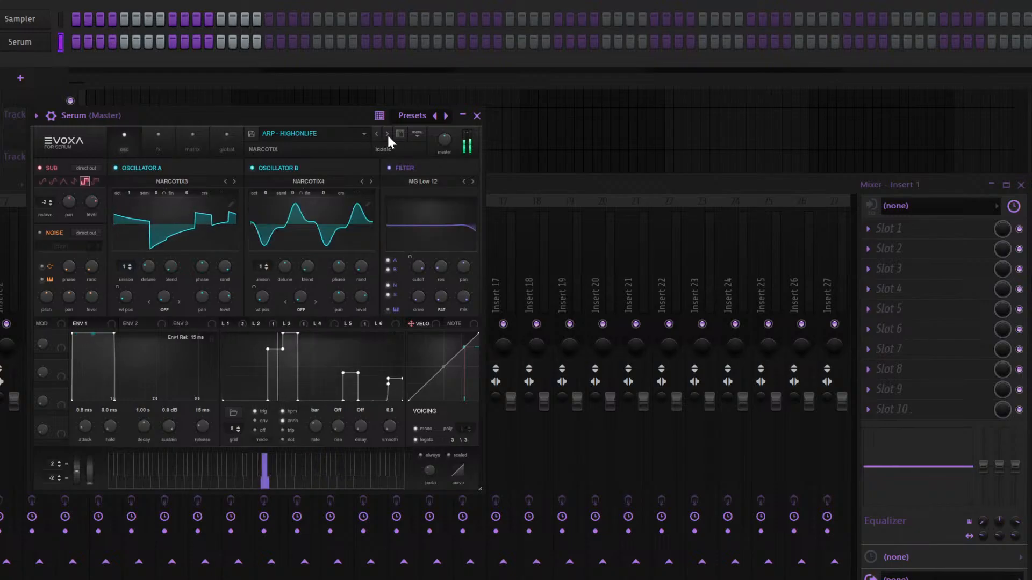
pyautogui.click(386, 134)
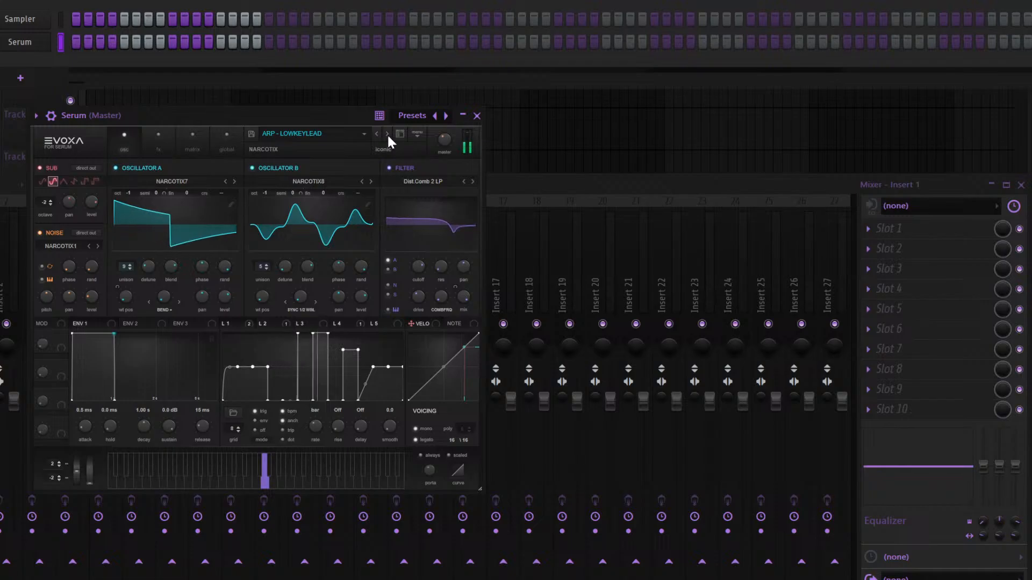
pyautogui.click(387, 134)
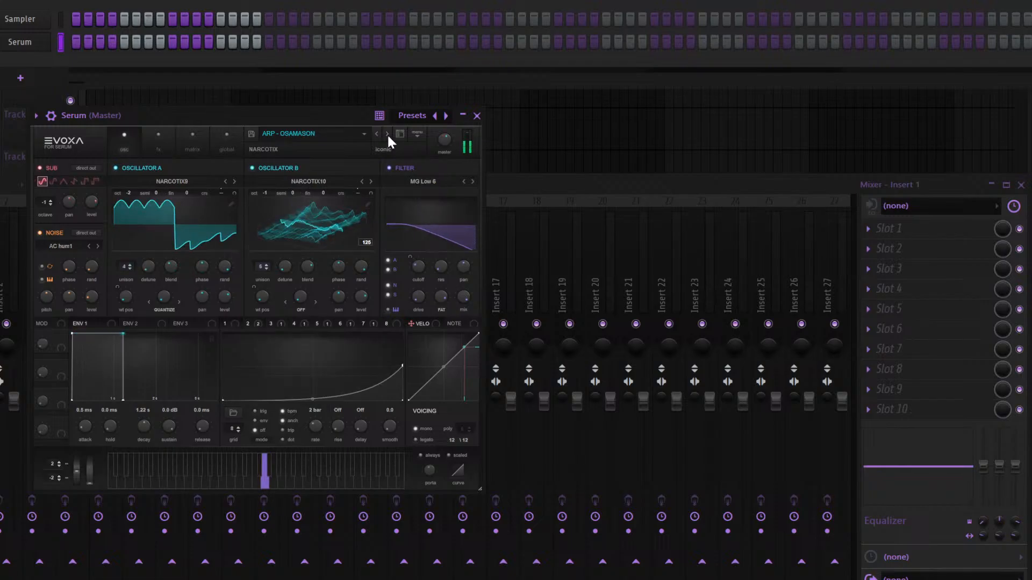
pyautogui.click(387, 134)
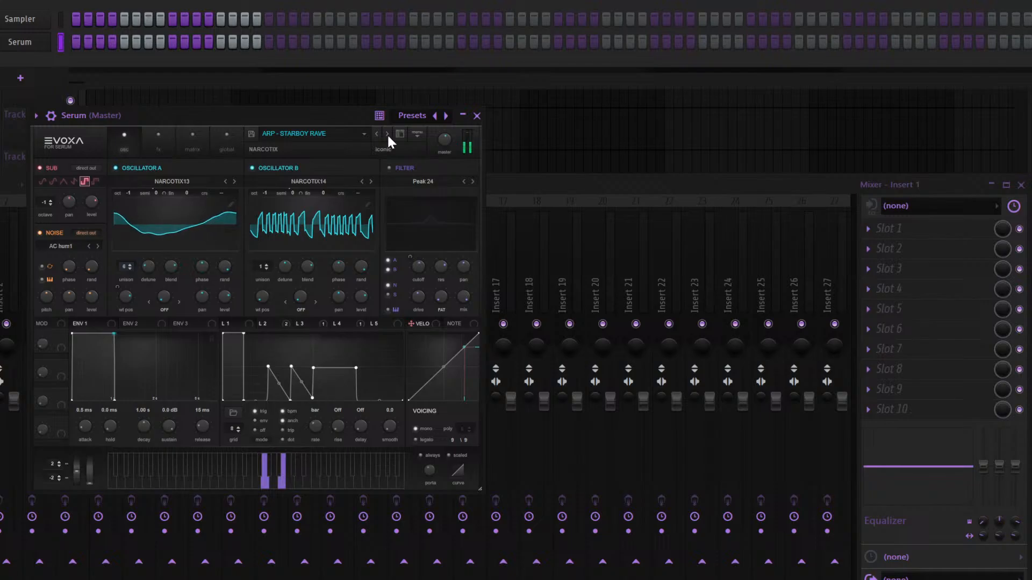
pyautogui.click(387, 134)
pyautogui.click(387, 134)
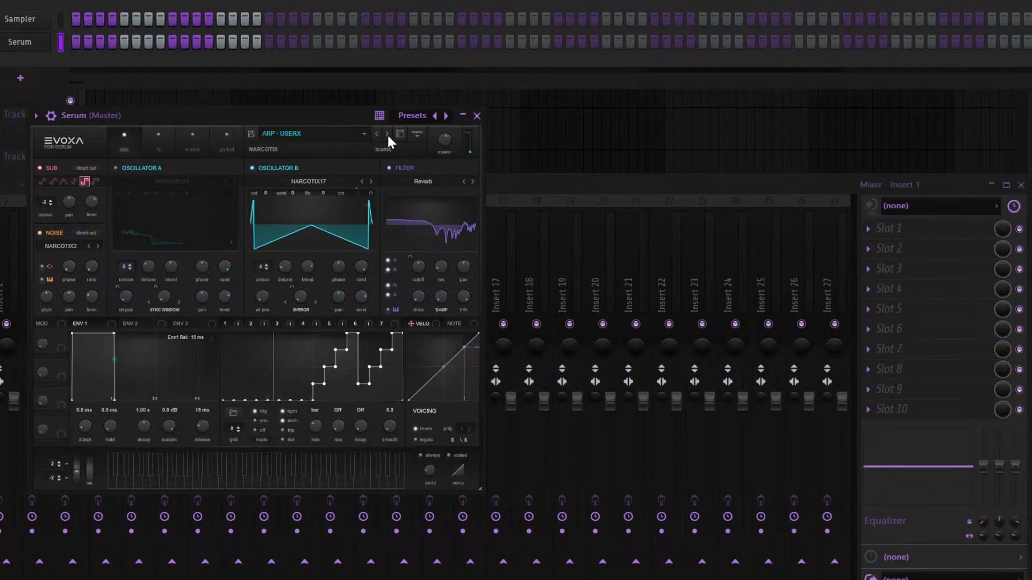
pyautogui.click(387, 134)
pyautogui.click(387, 134)
pyautogui.click(386, 134)
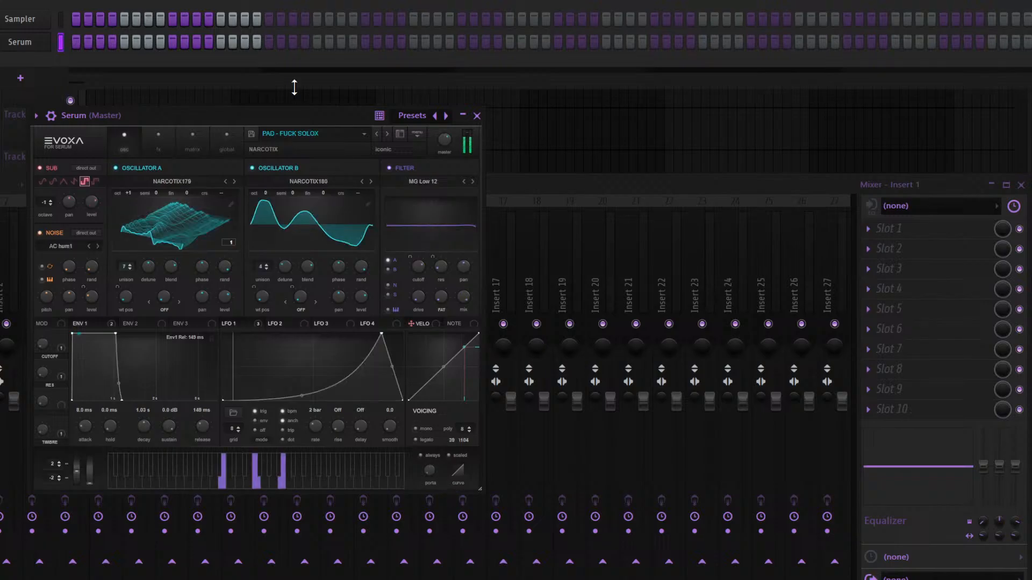
# Audition the NARCOTIX pad and pluck presets in order, from PAD - FUCK SOLOX past PLUCK - LIGHTSHOW
pyautogui.click(383, 137)
pyautogui.click(383, 137)
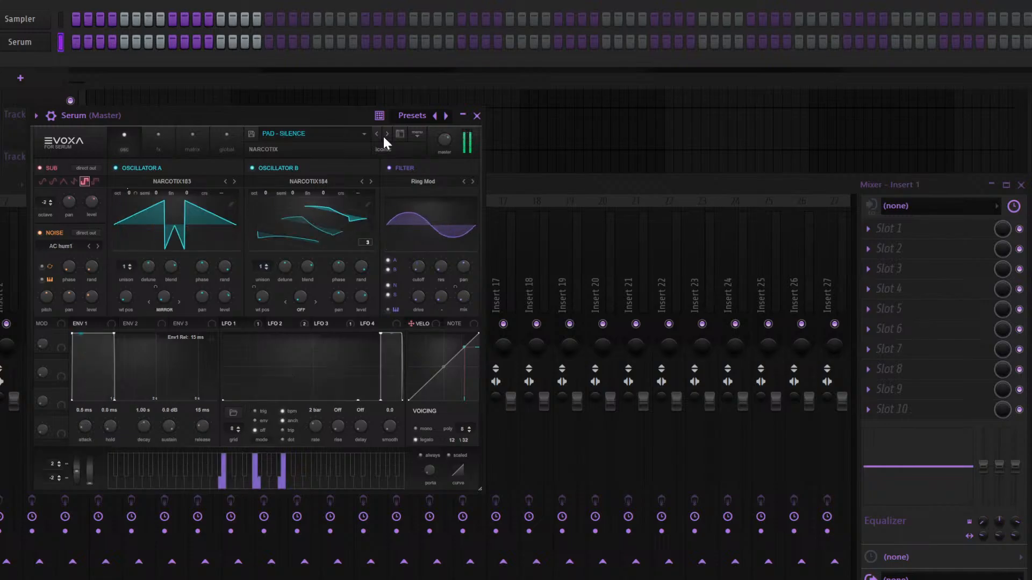
pyautogui.click(383, 138)
pyautogui.click(384, 136)
pyautogui.click(383, 137)
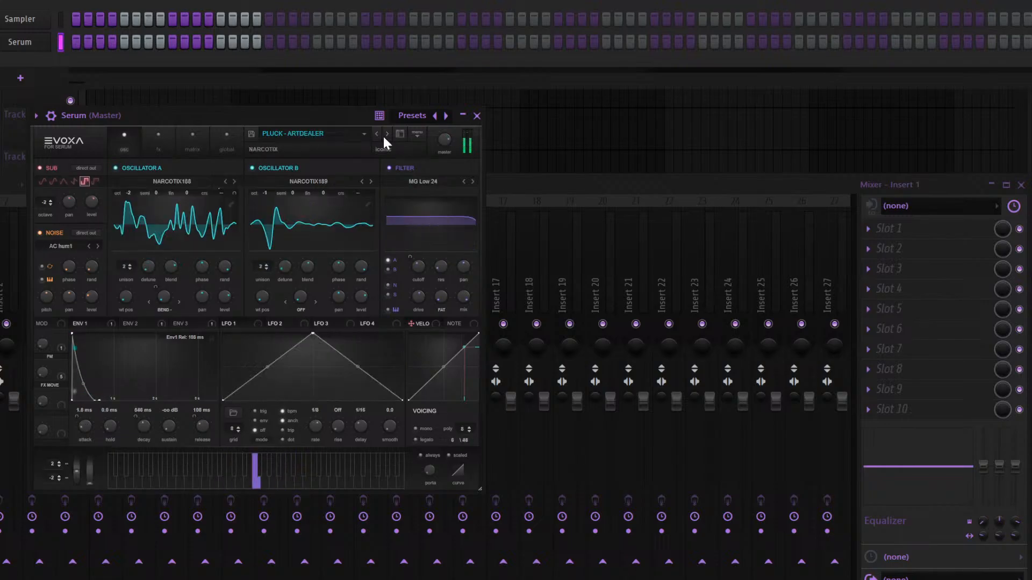
pyautogui.click(383, 136)
pyautogui.click(385, 138)
pyautogui.click(384, 138)
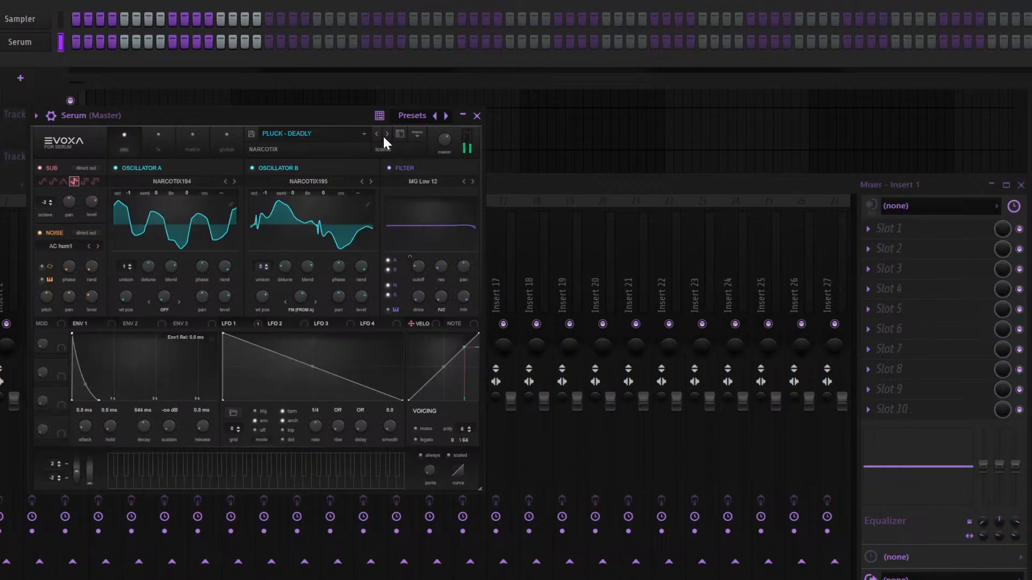
pyautogui.click(384, 138)
pyautogui.click(385, 138)
pyautogui.click(384, 137)
pyautogui.click(385, 137)
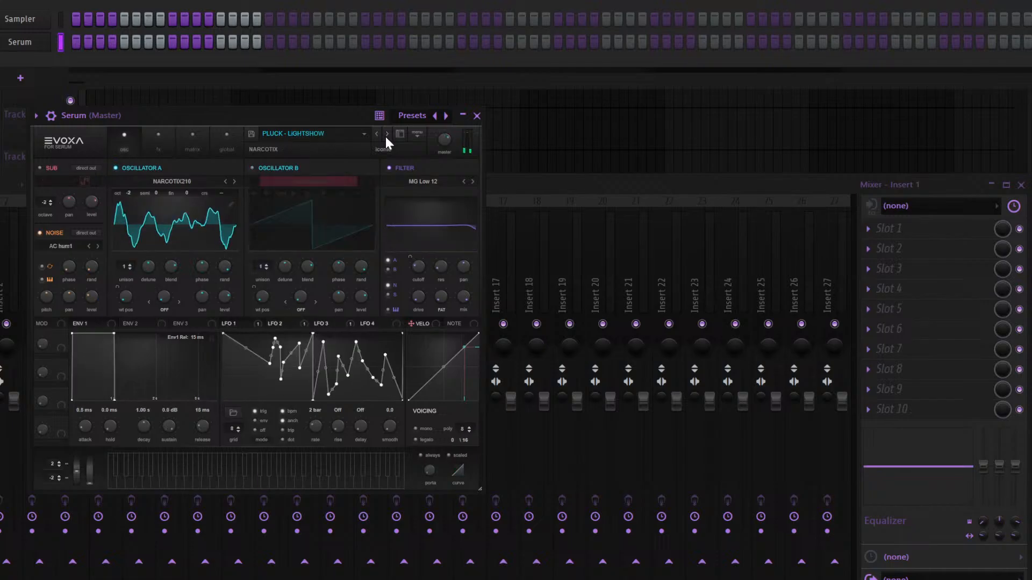
pyautogui.click(385, 137)
pyautogui.click(386, 137)
pyautogui.click(385, 137)
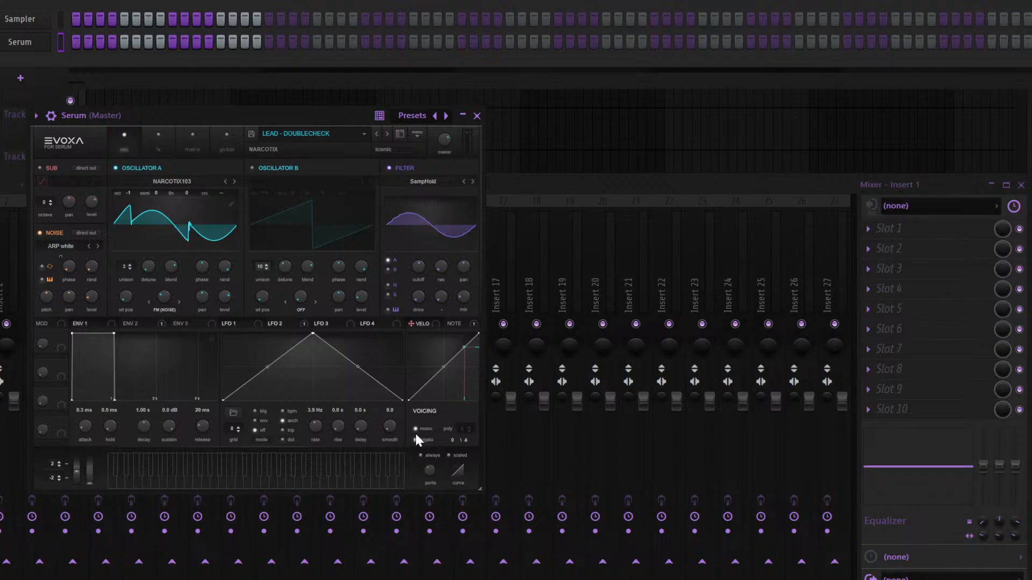
# Audition the NARCOTIX lead presets backwards from LEAD - DOUBLECHECK to LEAD - BLACKBELT
pyautogui.moveTo(195, 118); pyautogui.dragTo(290, 144)
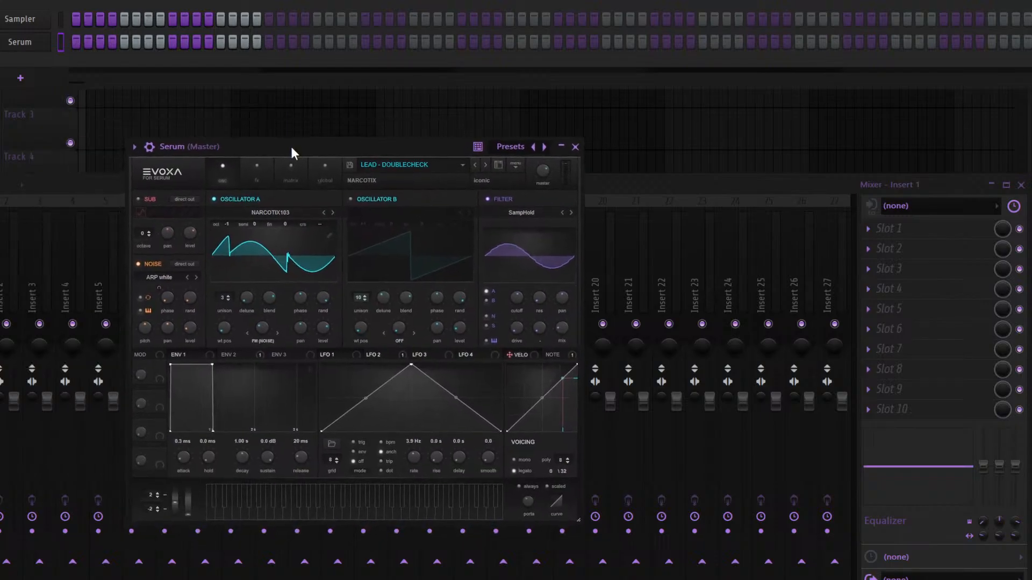
pyautogui.click(476, 166)
pyautogui.click(476, 165)
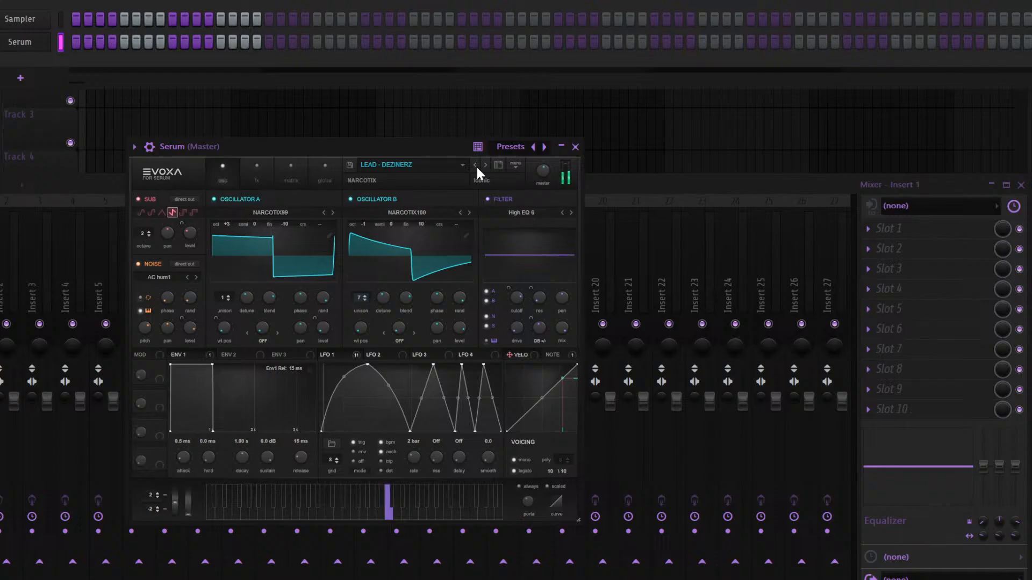
pyautogui.click(475, 166)
pyautogui.click(476, 166)
pyautogui.click(476, 165)
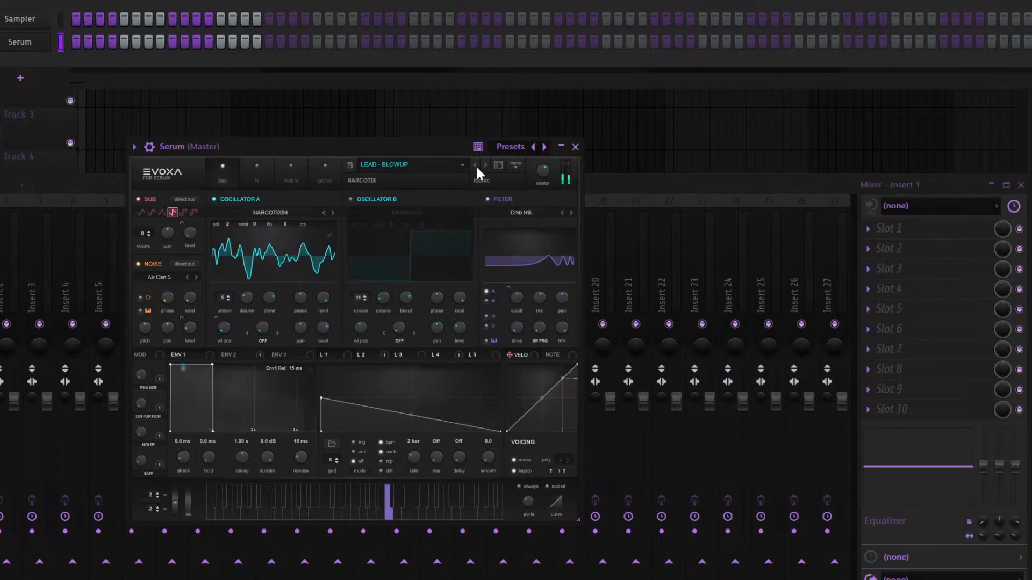
pyautogui.click(476, 165)
pyautogui.click(476, 165)
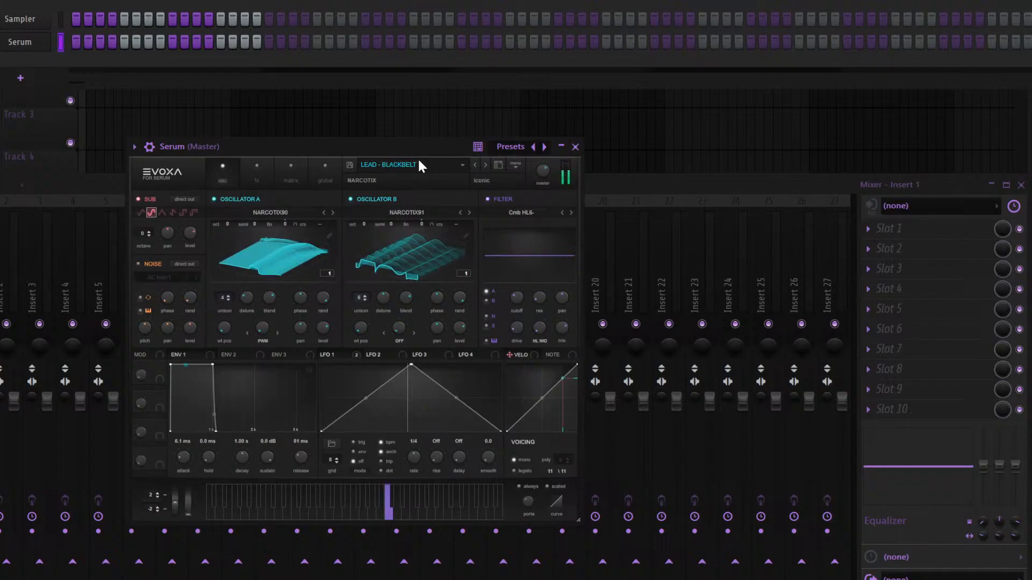
# Step forward through the lead presets past LEAD - DEZINERZ and load LEAD - GIVENCHY
pyautogui.click(487, 164)
pyautogui.click(488, 164)
pyautogui.click(487, 164)
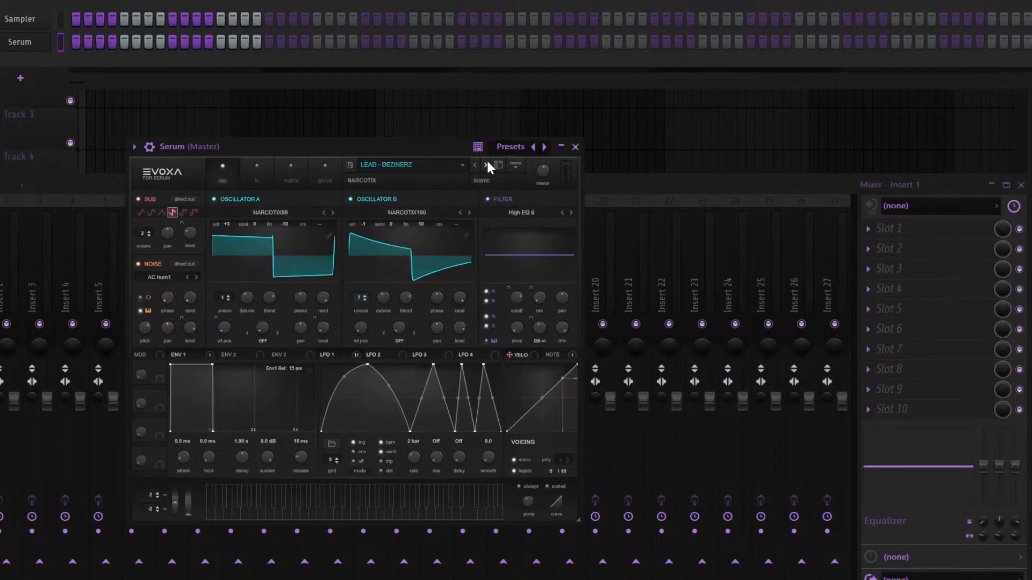
pyautogui.click(487, 164)
pyautogui.click(487, 162)
pyautogui.moveTo(422, 146); pyautogui.dragTo(364, 74)
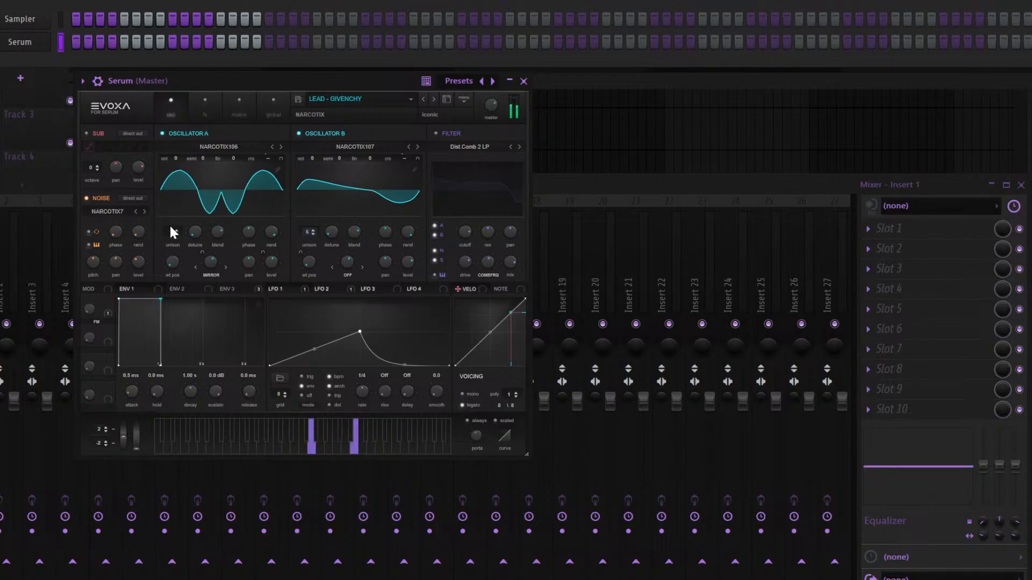
# Set the unison of oscillators A and B to 16 voices and switch oscillator B off
pyautogui.moveTo(171, 228); pyautogui.dragTo(196, 100)
pyautogui.moveTo(309, 233); pyautogui.dragTo(324, 128)
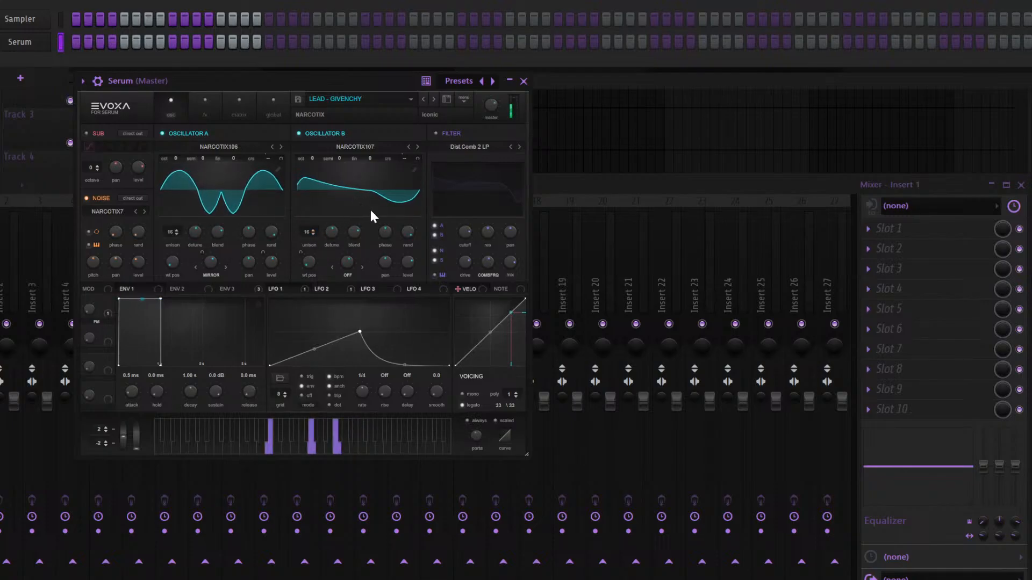
pyautogui.click(298, 134)
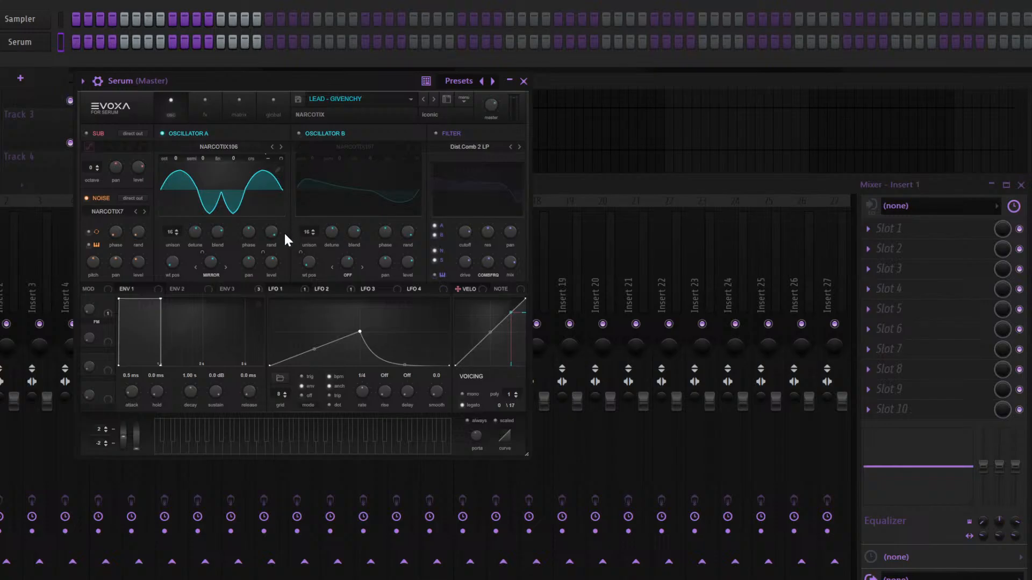
# Load the preset LEAD - HOLLYWOODSTAR and turn off its mono voicing
pyautogui.click(434, 99)
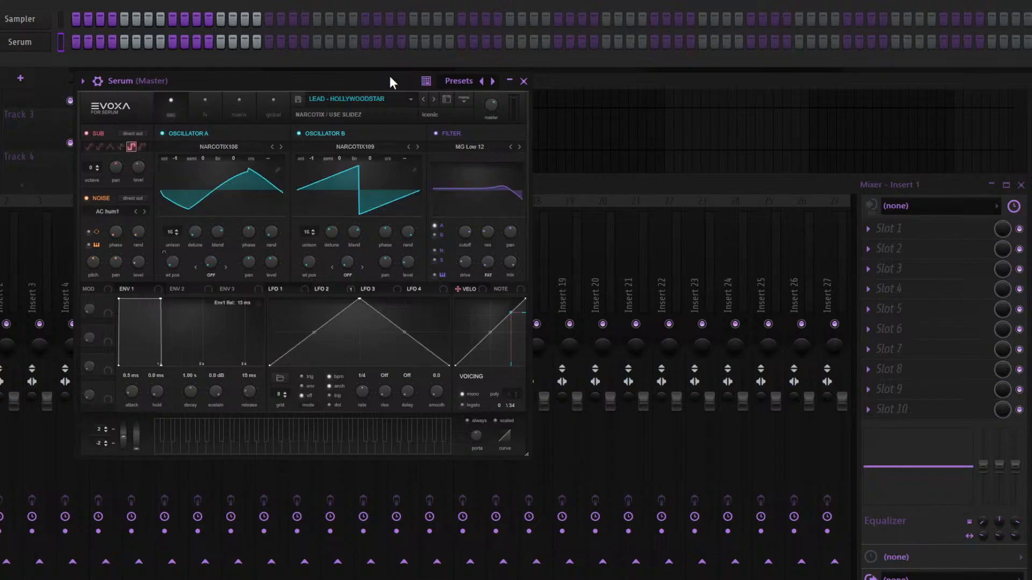
pyautogui.moveTo(388, 74); pyautogui.dragTo(388, 107)
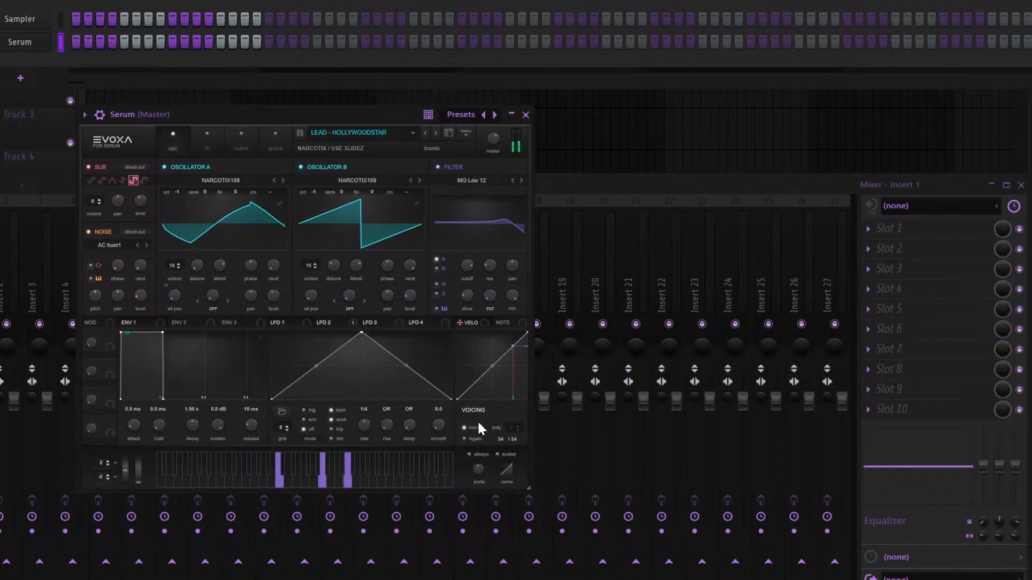
pyautogui.click(464, 428)
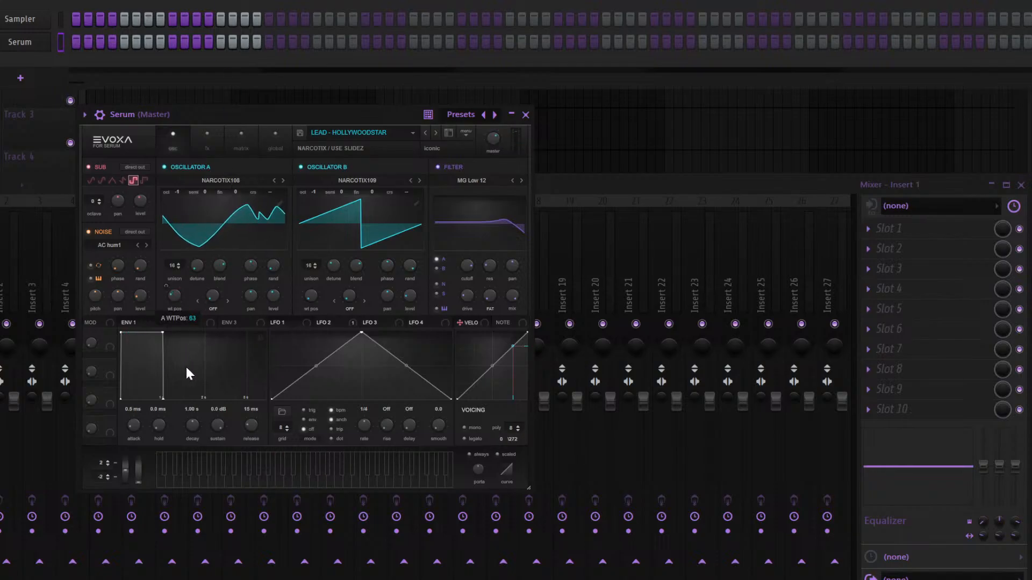
# Set oscillator B's unison to 10, and try a unison detune of 0.30 on oscillator A before resetting it
pyautogui.moveTo(310, 266); pyautogui.dragTo(308, 312)
pyautogui.moveTo(202, 270); pyautogui.dragTo(207, 215)
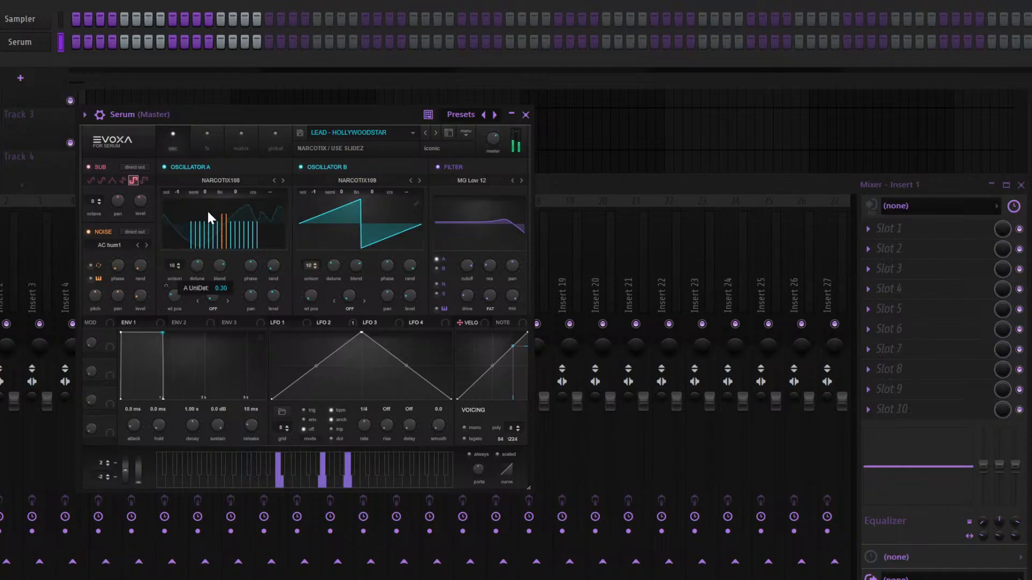
pyautogui.doubleClick(202, 268)
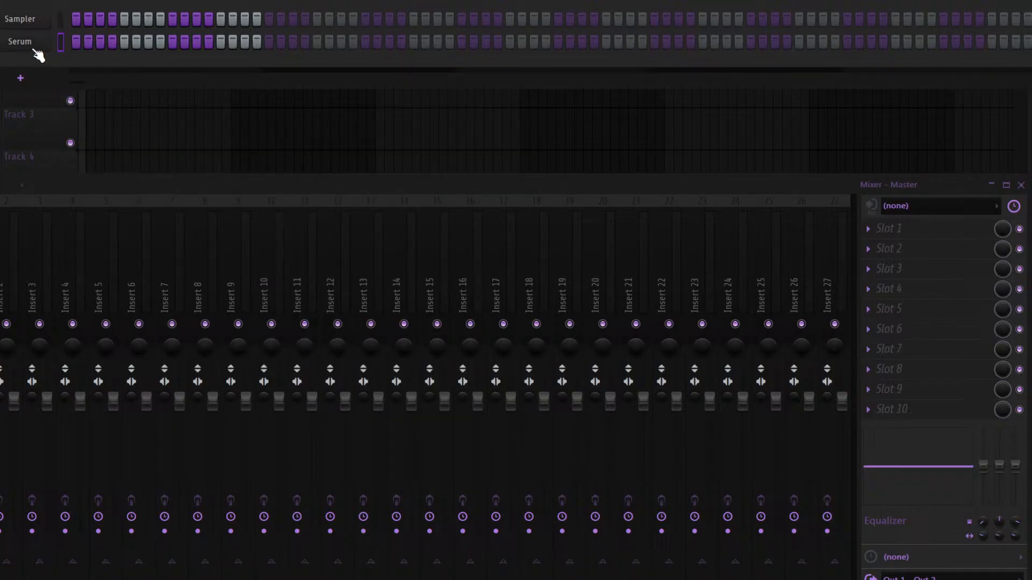
# Reopen the Serum channel and compare the sound with the sub oscillator off and on
pyautogui.click(36, 52)
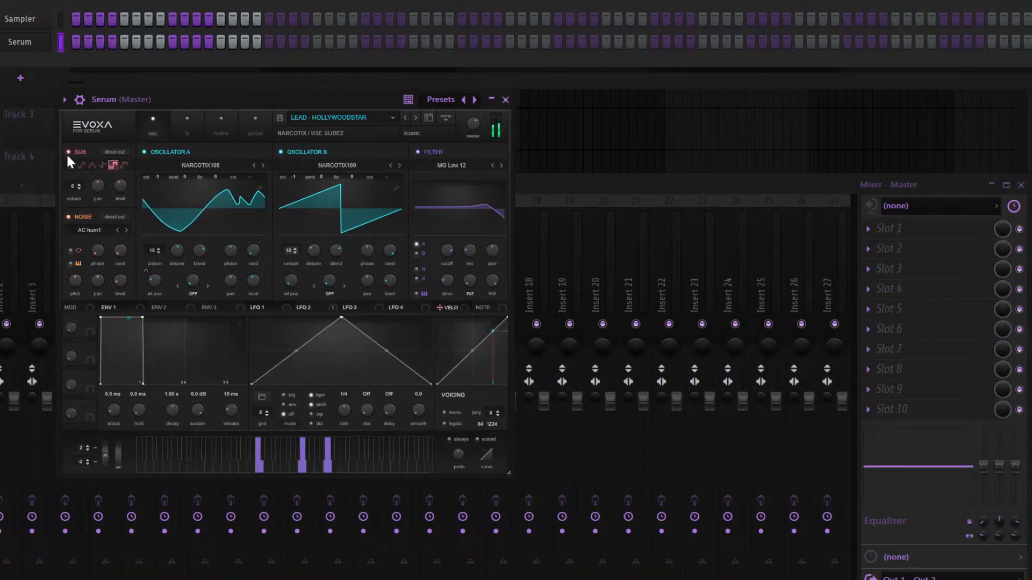
pyautogui.click(67, 152)
pyautogui.click(68, 151)
# Switch oscillator B to the onlyfans wavetable and adjust its level
pyautogui.click(400, 166)
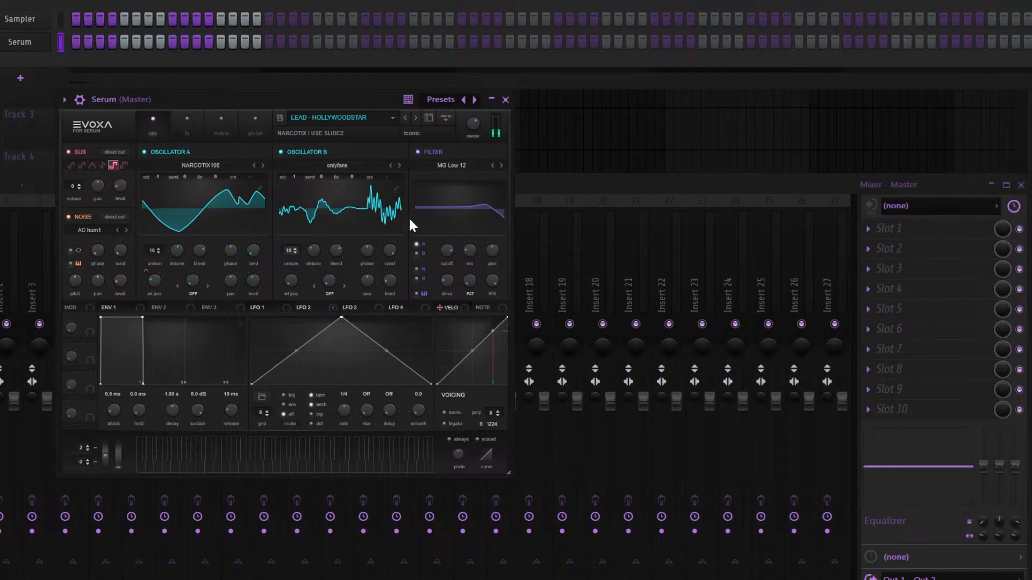
pyautogui.moveTo(323, 87); pyautogui.dragTo(378, 66)
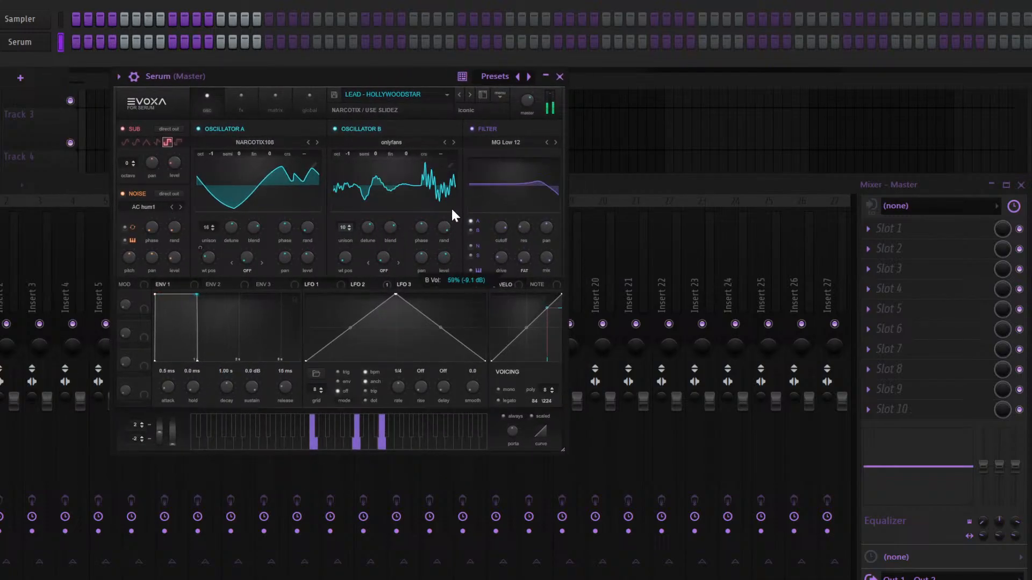
pyautogui.moveTo(451, 214); pyautogui.dragTo(460, 189)
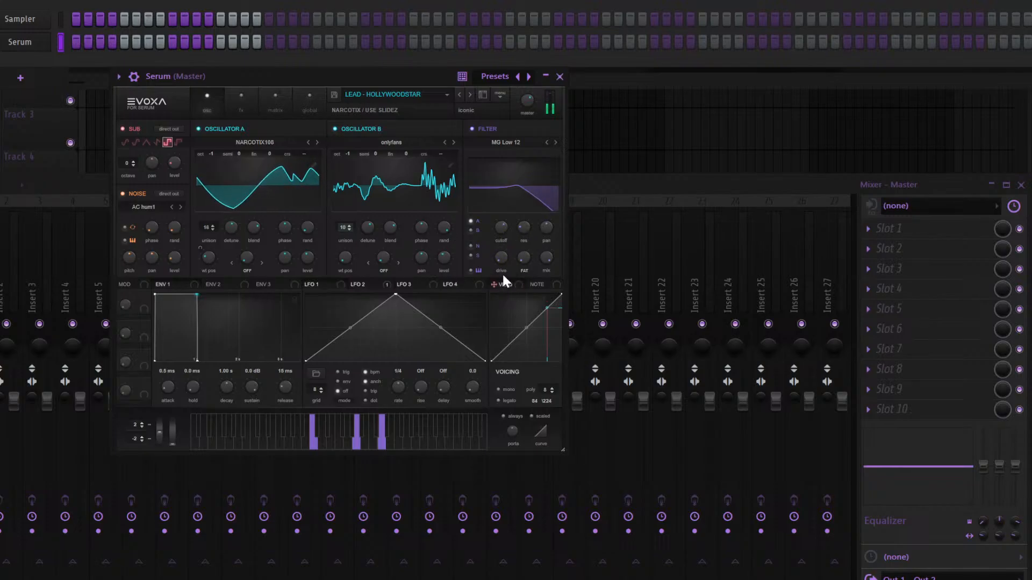
# Try routing oscillator B through the MG Low 12 filter, and turn on the filter's key tracking
pyautogui.click(477, 231)
pyautogui.click(477, 269)
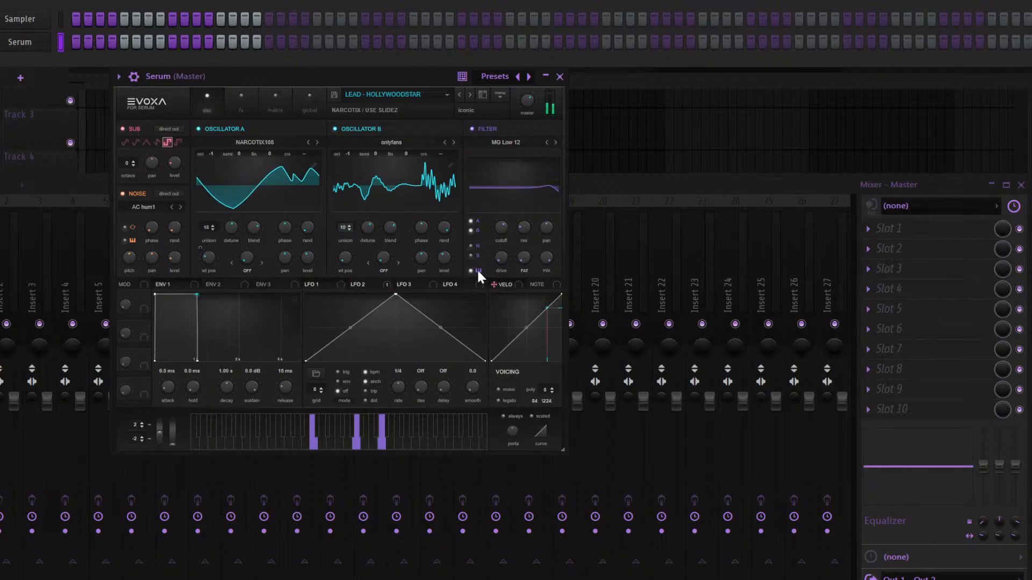
pyautogui.click(471, 231)
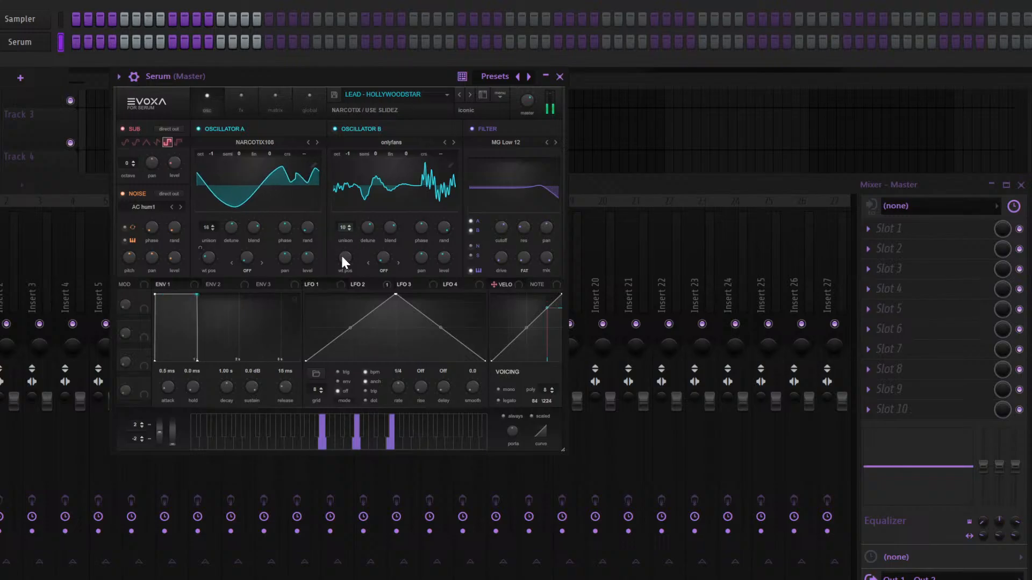
# Set oscillator B's unison to 8 and apply a Bend warp of -73% to it
pyautogui.moveTo(343, 228); pyautogui.dragTo(347, 244)
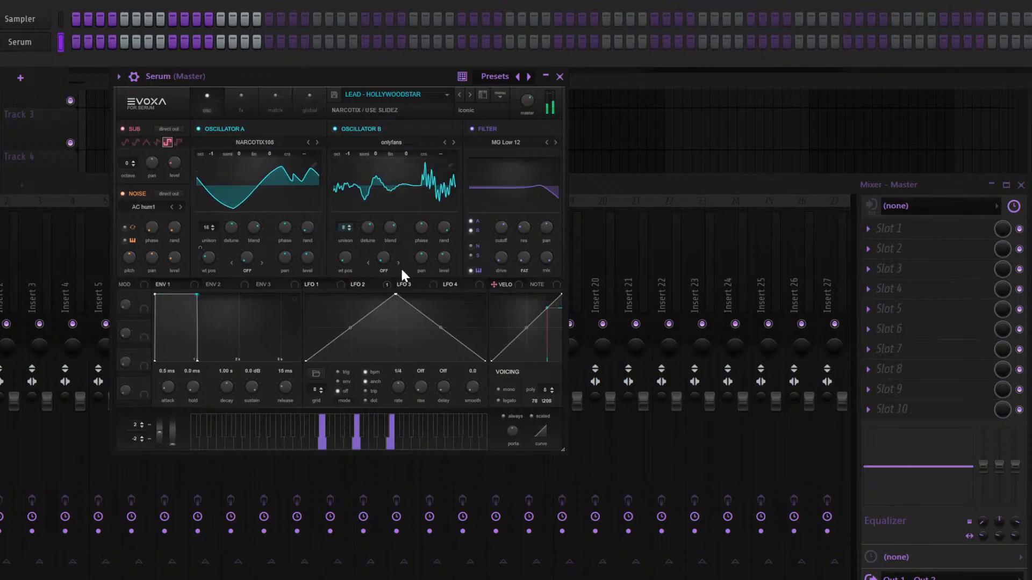
pyautogui.click(384, 270)
pyautogui.click(418, 297)
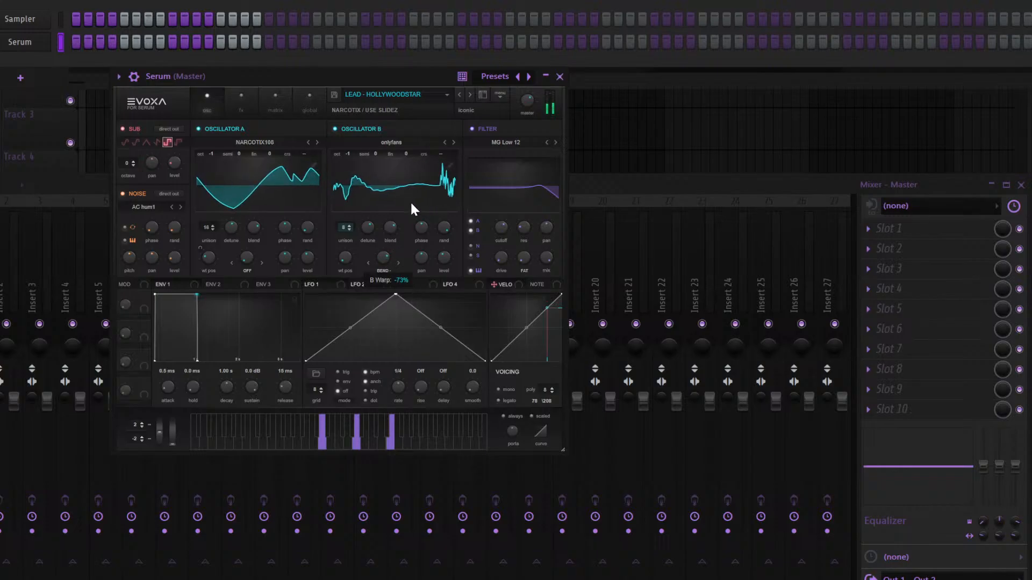
# Open Serum's effects page to examine the preset's effect chain
pyautogui.click(234, 106)
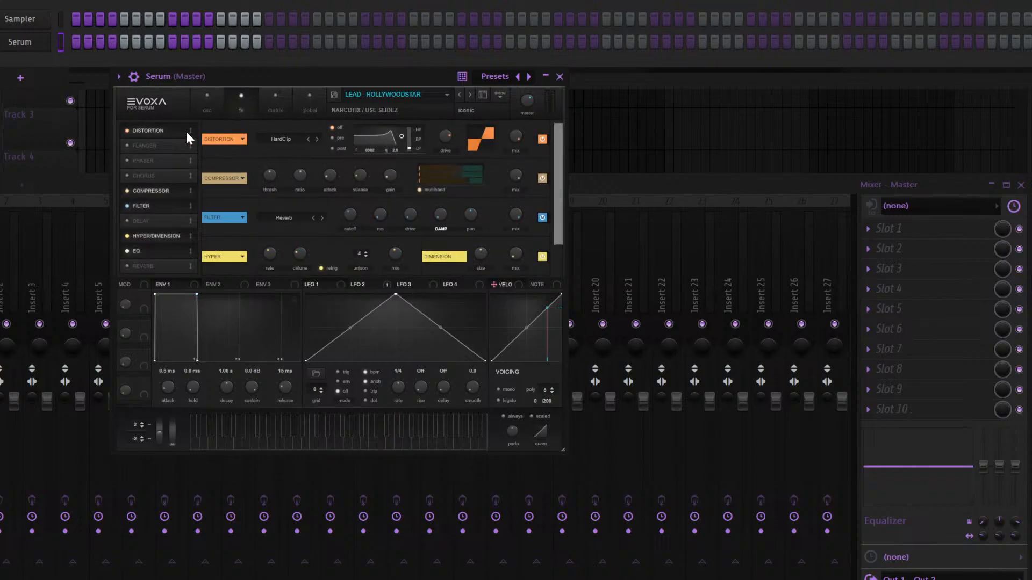
pyautogui.moveTo(222, 74); pyautogui.dragTo(271, 85)
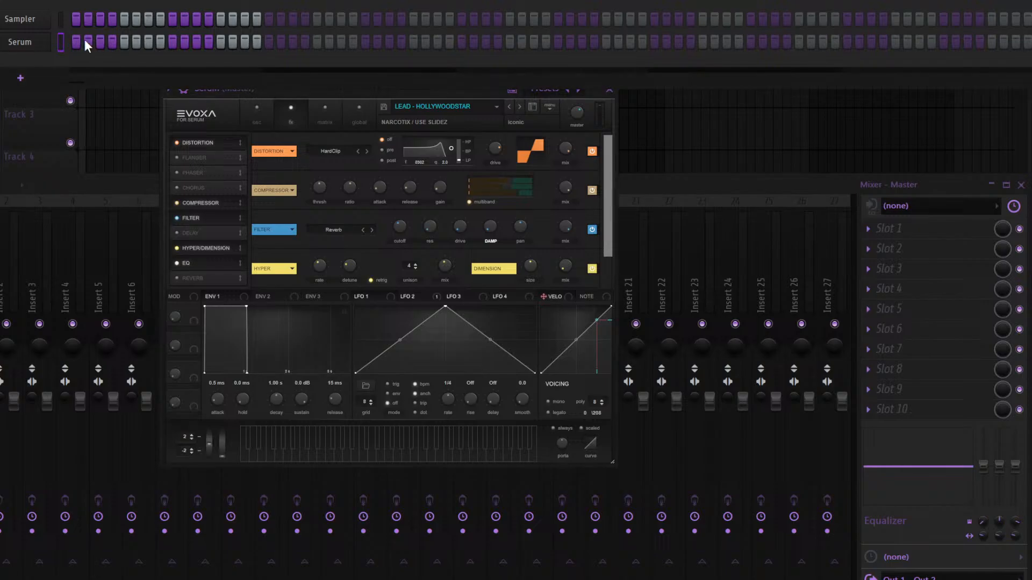
# Start Serum's piano roll pattern with a C#6 note at bar 1, shortened to about a quarter note
pyautogui.press('F7')
pyautogui.click(61, 220)
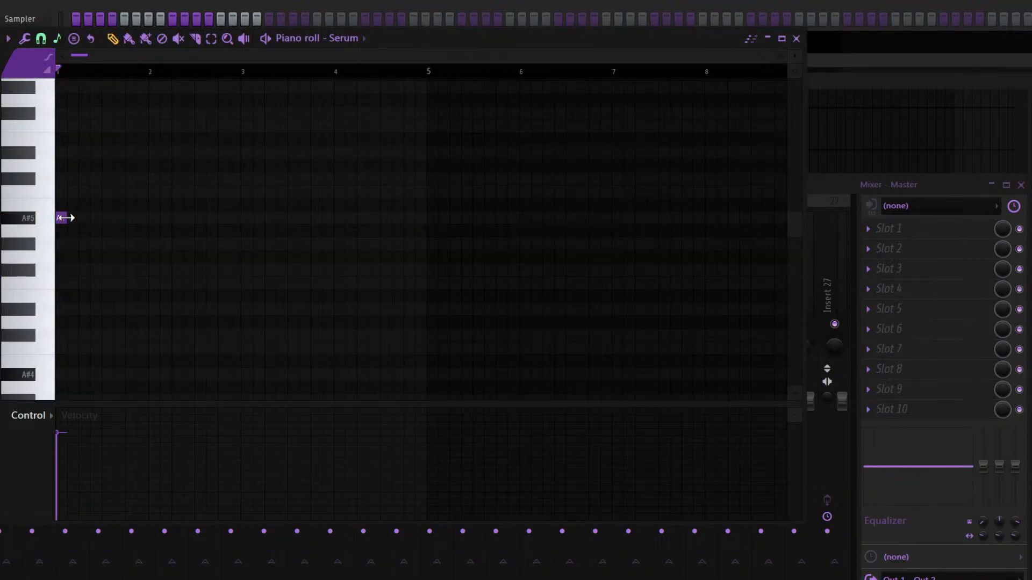
pyautogui.moveTo(65, 217); pyautogui.dragTo(230, 210)
pyautogui.moveTo(161, 218); pyautogui.dragTo(140, 252)
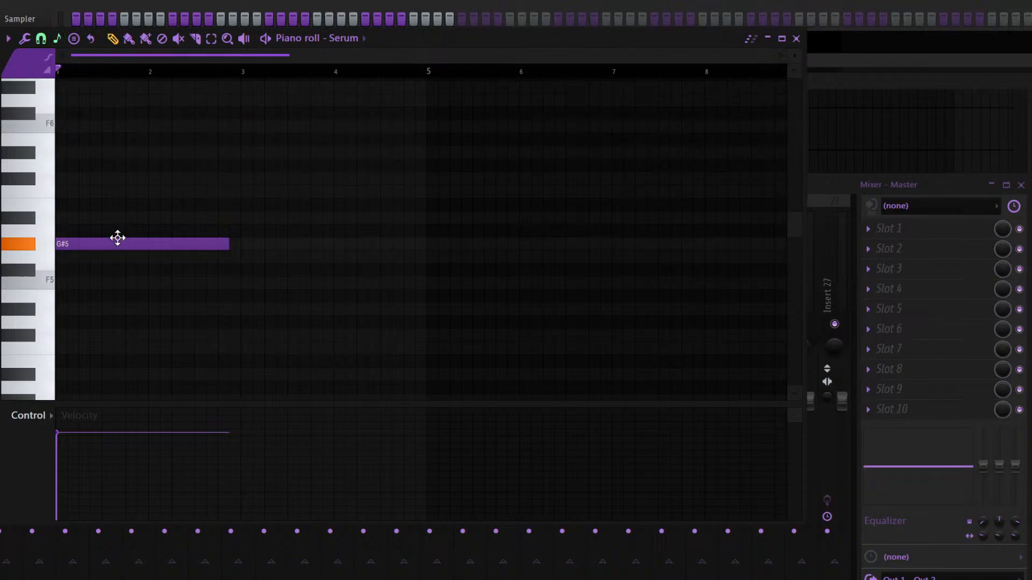
pyautogui.moveTo(118, 238); pyautogui.dragTo(102, 161)
pyautogui.moveTo(227, 183); pyautogui.dragTo(76, 165)
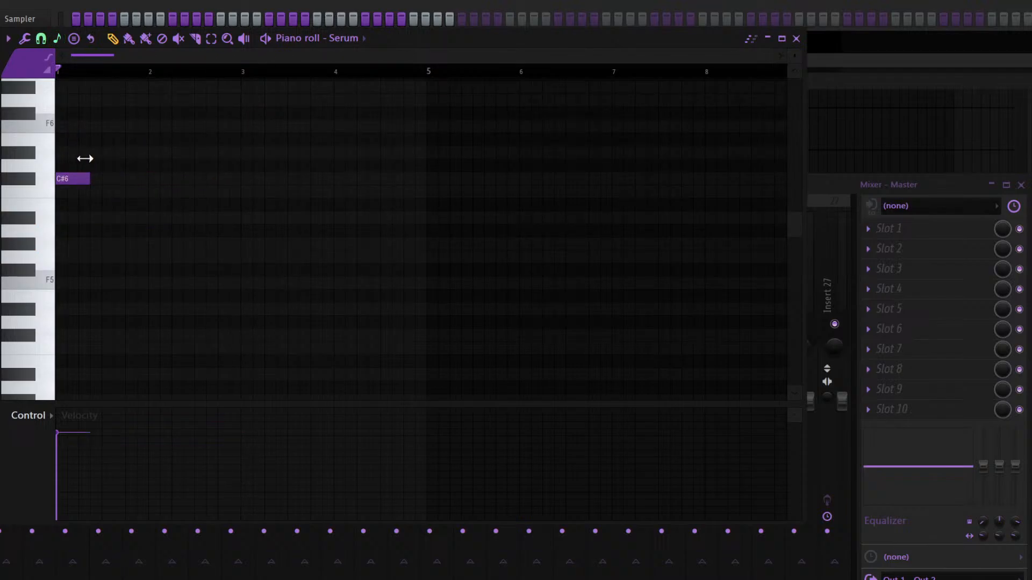
# Add a C6 and a longer A#5 right after the C#6, and play back the phrase
pyautogui.click(89, 192)
pyautogui.click(110, 218)
pyautogui.moveTo(122, 218); pyautogui.dragTo(146, 208)
pyautogui.press('space')
pyautogui.moveTo(140, 56); pyautogui.dragTo(140, 75)
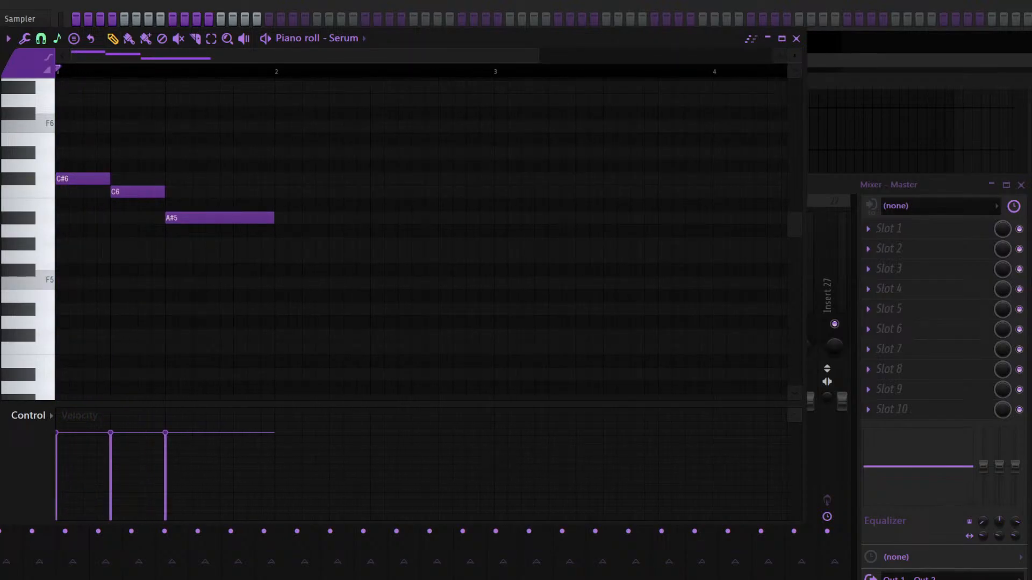
pyautogui.press('space')
pyautogui.press('space')
# Tighten the phrase to eighth-note C#6 and C6 followed directly by a quarter-note A#5, removing the old C6 and A#5
pyautogui.moveTo(108, 173); pyautogui.dragTo(90, 167)
pyautogui.click(88, 192)
pyautogui.rightClick(138, 192)
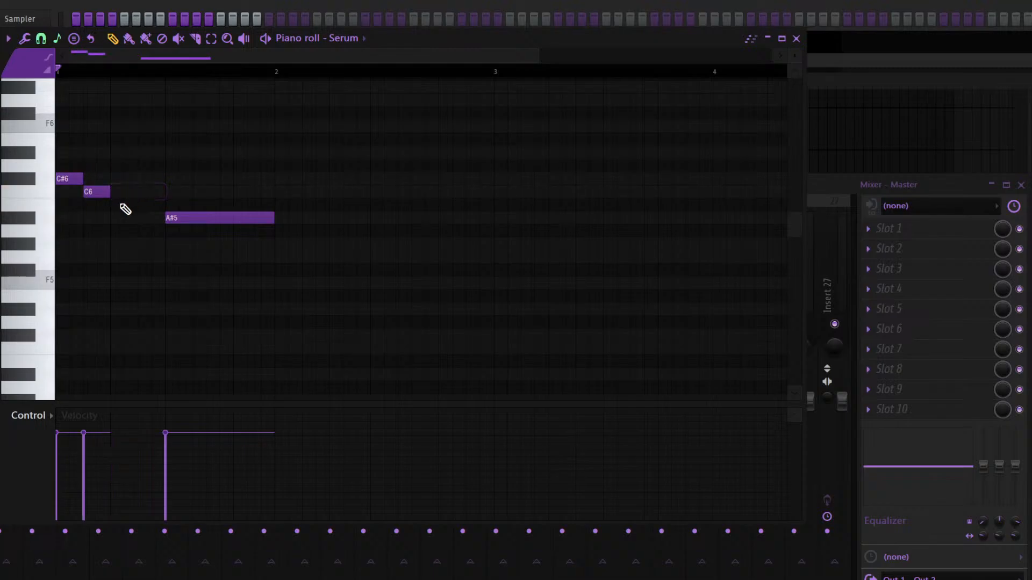
pyautogui.click(114, 217)
pyautogui.moveTo(137, 217); pyautogui.dragTo(161, 214)
pyautogui.press('space')
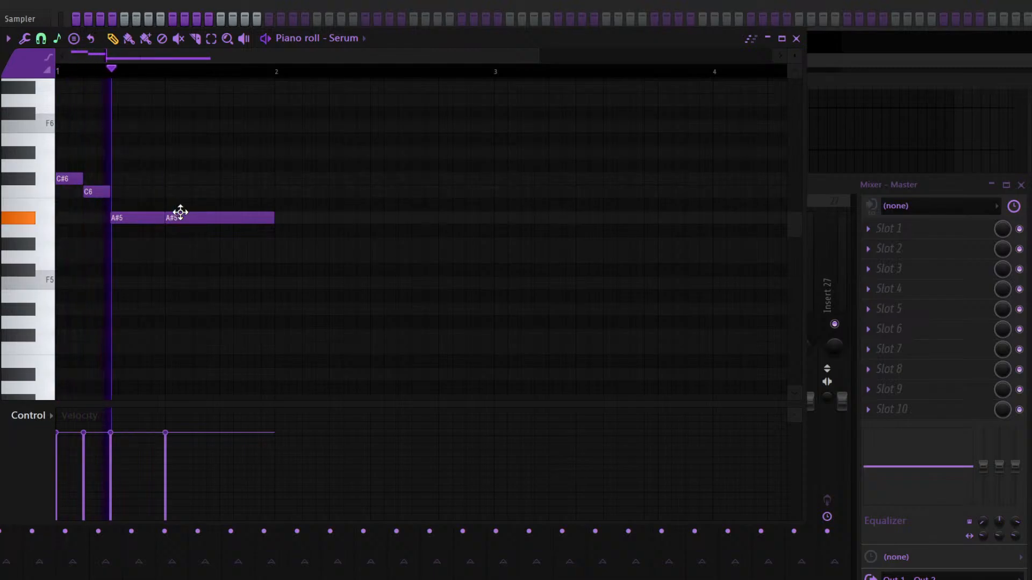
pyautogui.rightClick(177, 215)
pyautogui.press('space')
# Duplicate the three-note phrase end to end to fill four bars, and delete the surplus copy
pyautogui.hotkey('ctrl', 'b')
pyautogui.hotkey('ctrl', 'b')
pyautogui.hotkey('ctrl', 'b')
pyautogui.hotkey('ctrl', 'b')
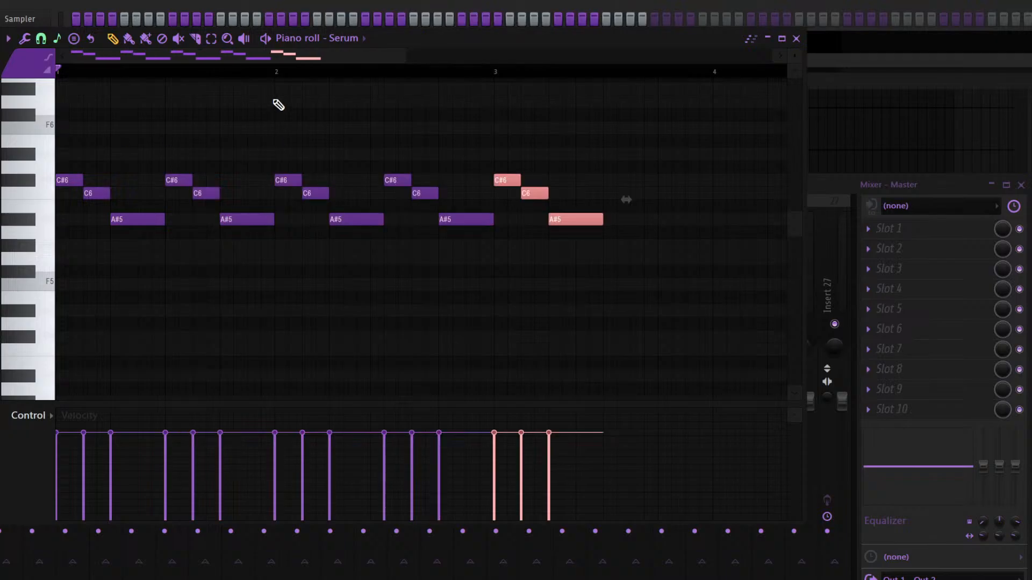
pyautogui.scroll(-3, 276, 104)
pyautogui.hotkey('ctrl', 'b')
pyautogui.hotkey('ctrl', 'b')
pyautogui.hotkey('ctrl', 'b')
pyautogui.hotkey('ctrl', 'b')
pyautogui.press('Delete')
pyautogui.press('space')
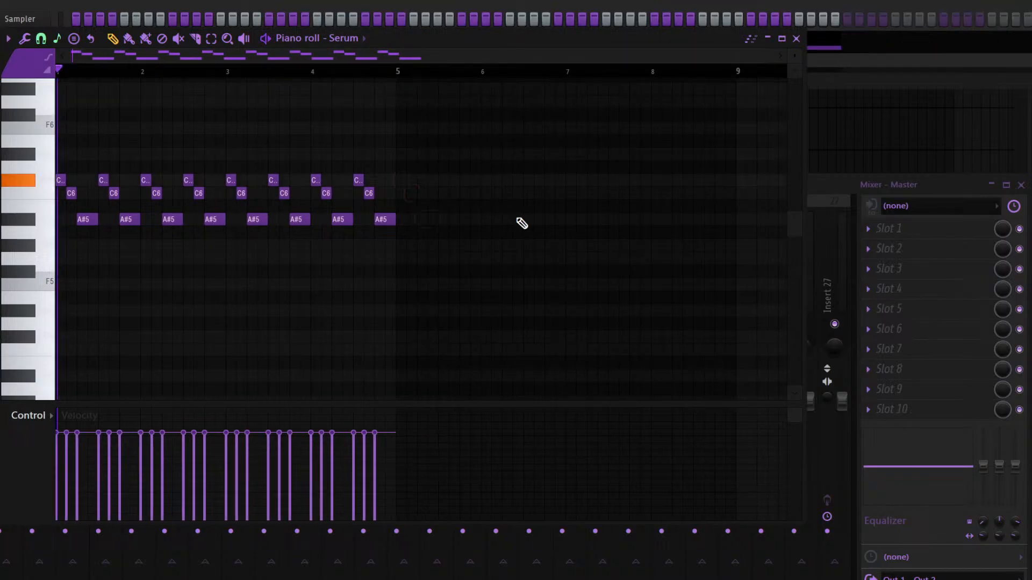
# Route Serum to mixer Insert 1 and switch its preset to LEAD - I NEED U
pyautogui.press('F7')
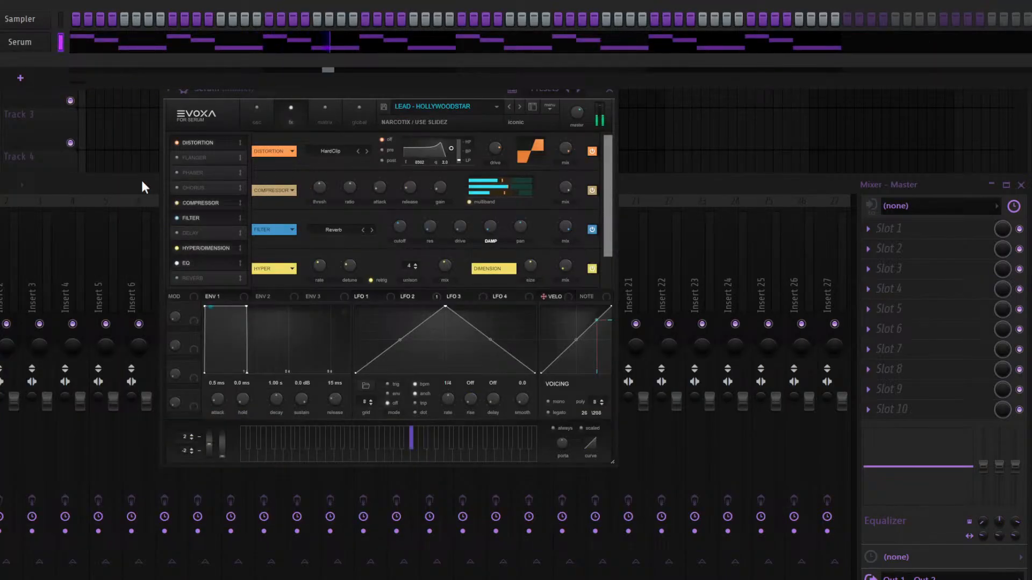
pyautogui.click(0, 269)
pyautogui.hotkey('ctrl', 'l')
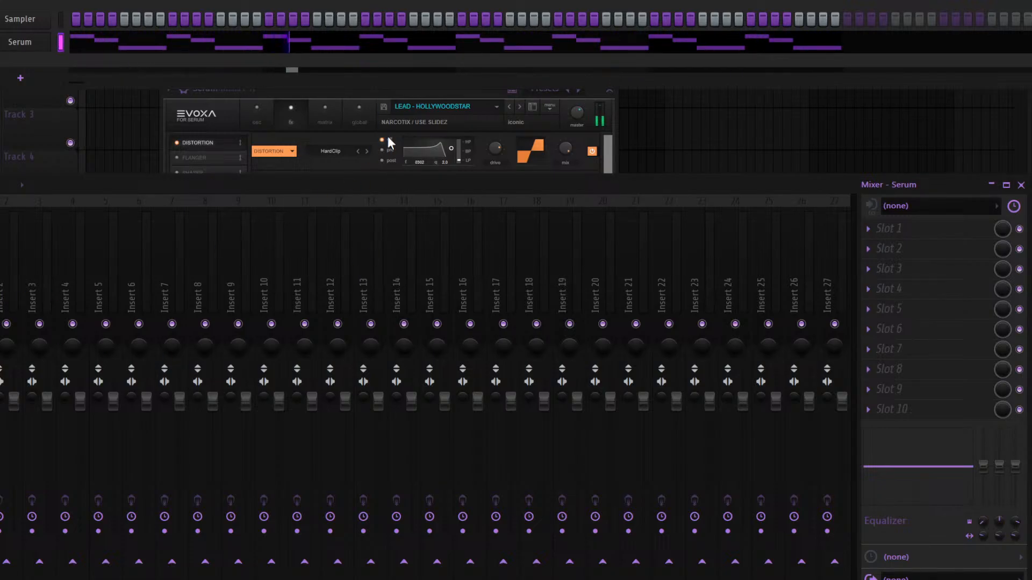
pyautogui.hotkey('ctrl', 'z')
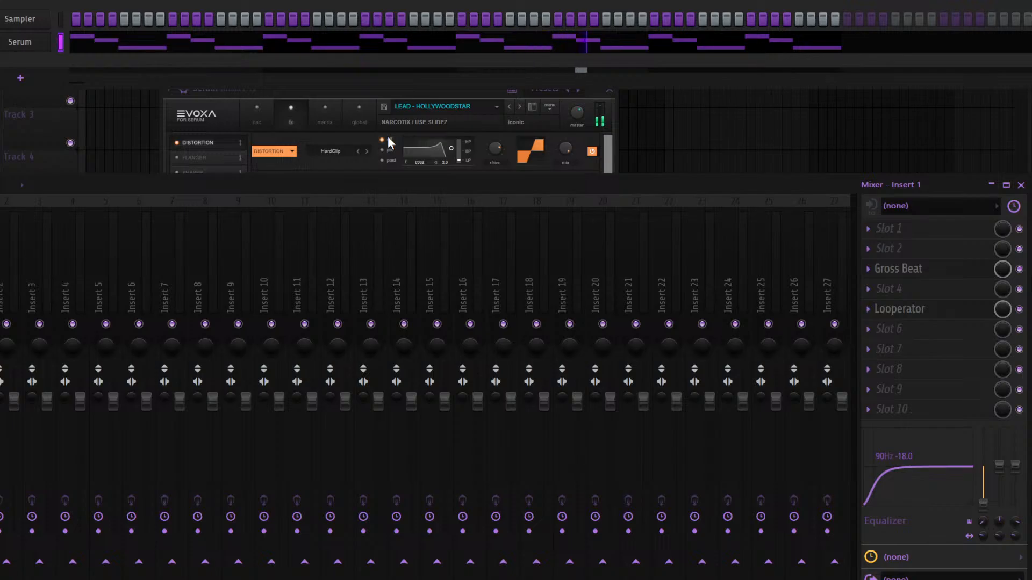
pyautogui.press('F9')
pyautogui.click(518, 109)
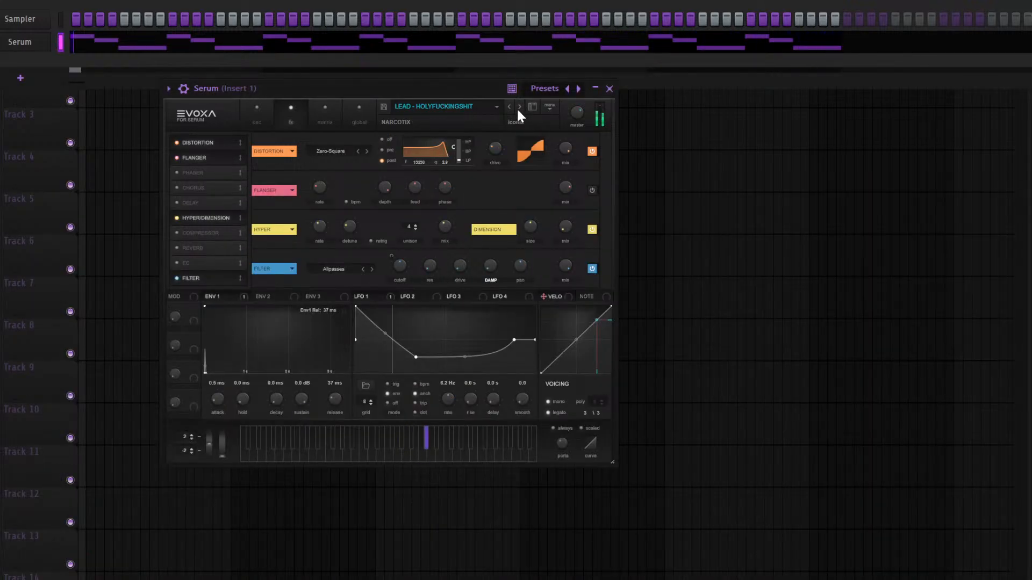
pyautogui.click(518, 107)
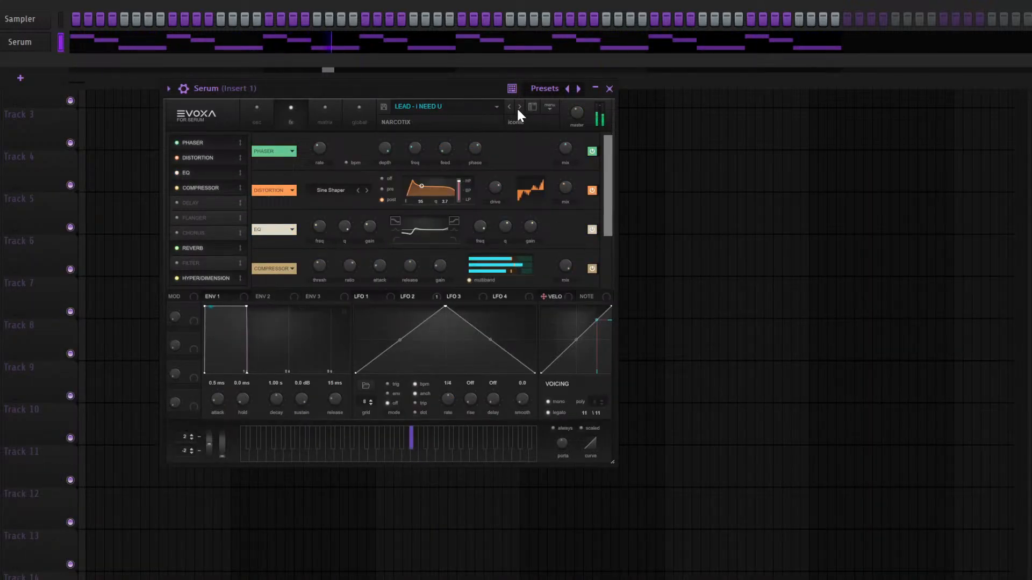
# Raise all the A#5 notes of the Serum melody by one octave
pyautogui.click(62, 47)
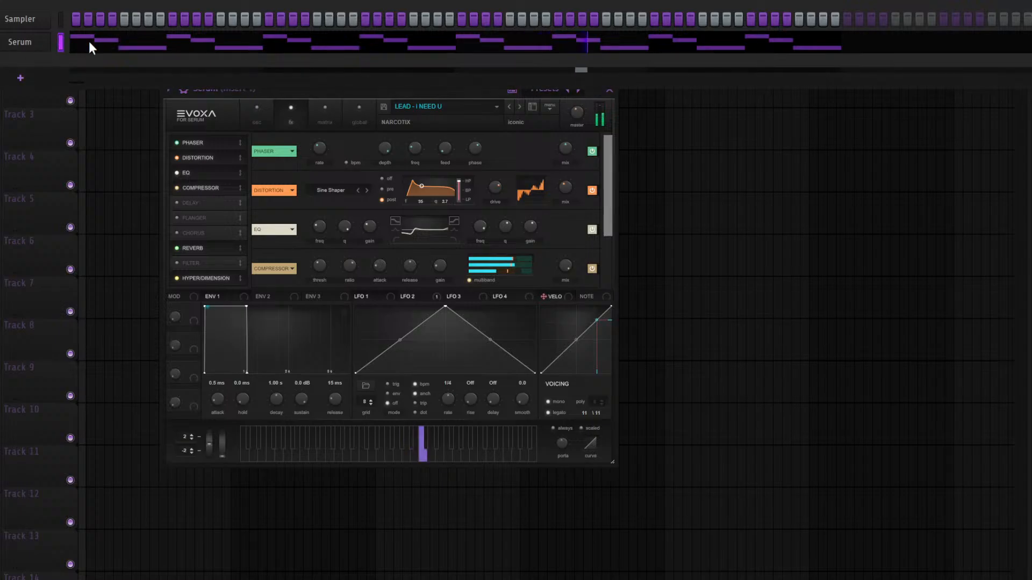
pyautogui.click(90, 45)
pyautogui.moveTo(421, 214); pyautogui.dragTo(59, 229)
pyautogui.hotkey('ctrl', 'Up')
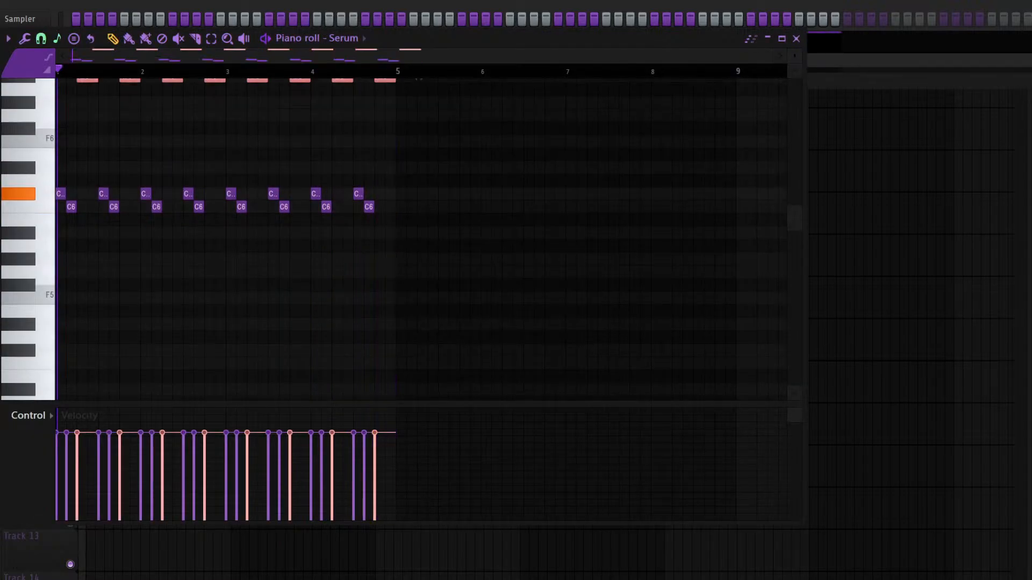
pyautogui.press('Escape')
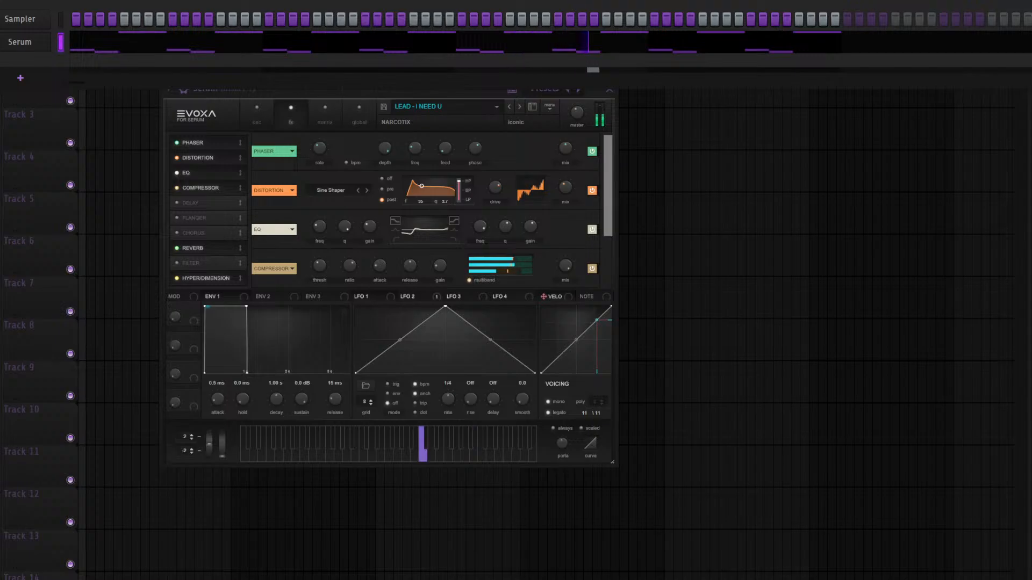
# Try Fruity Convolver with the Blur White preset in the first effect slot of Insert 1
pyautogui.press('F9')
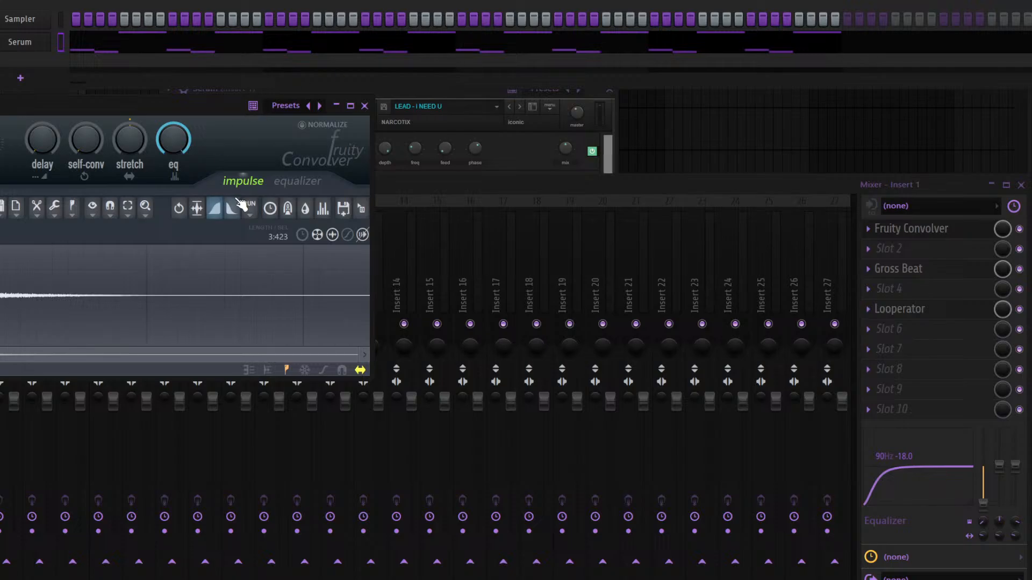
pyautogui.moveTo(289, 99); pyautogui.dragTo(288, 102)
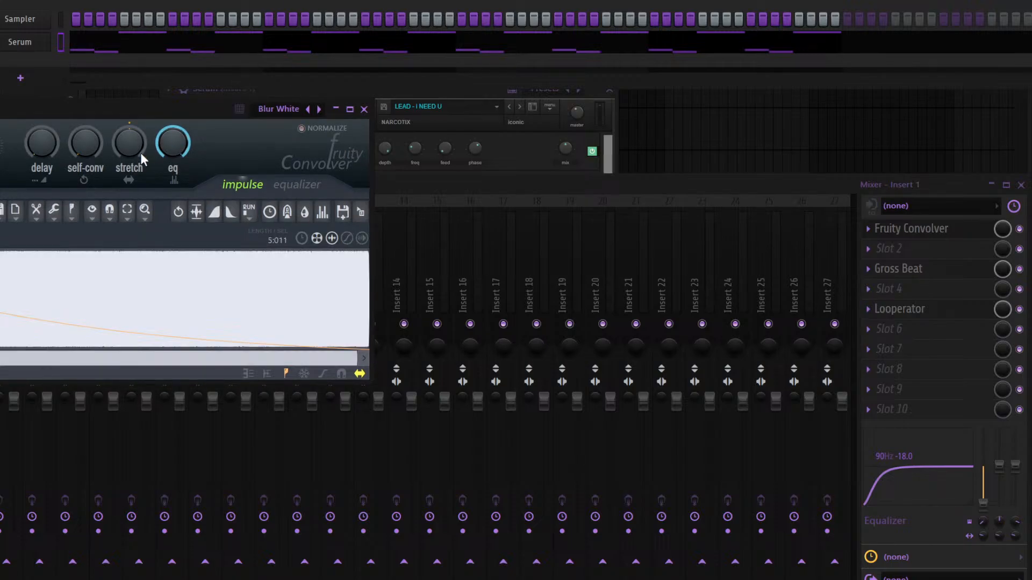
pyautogui.moveTo(120, 106); pyautogui.dragTo(334, 92)
pyautogui.press('space')
pyautogui.press('Escape')
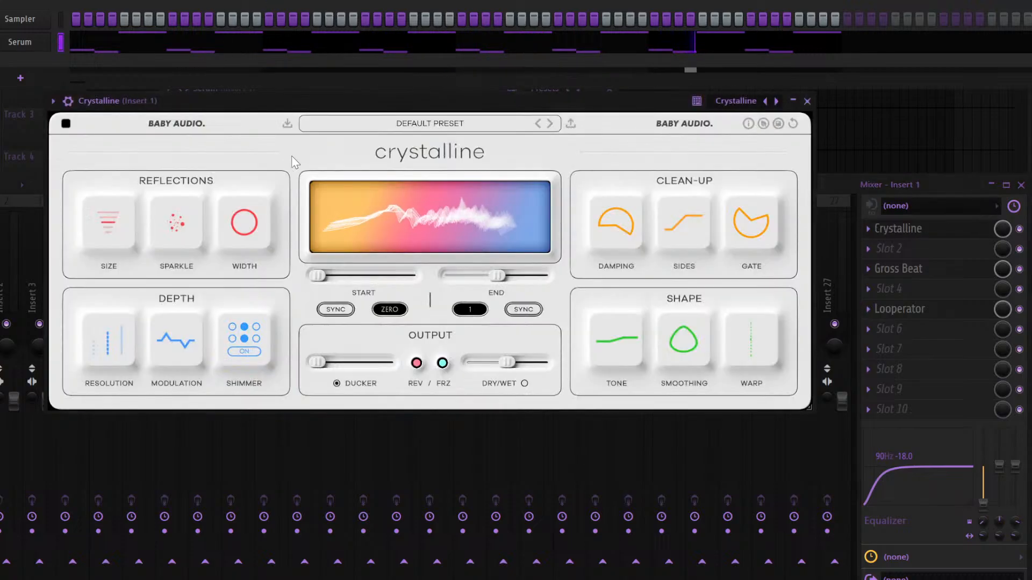
# Audition Crystalline's artist presets, including Spin a Crystal Coin, The Ghost Behind You and Slate Scraper, and lower the effect's mix level on Insert 1
pyautogui.click(380, 124)
pyautogui.click(354, 299)
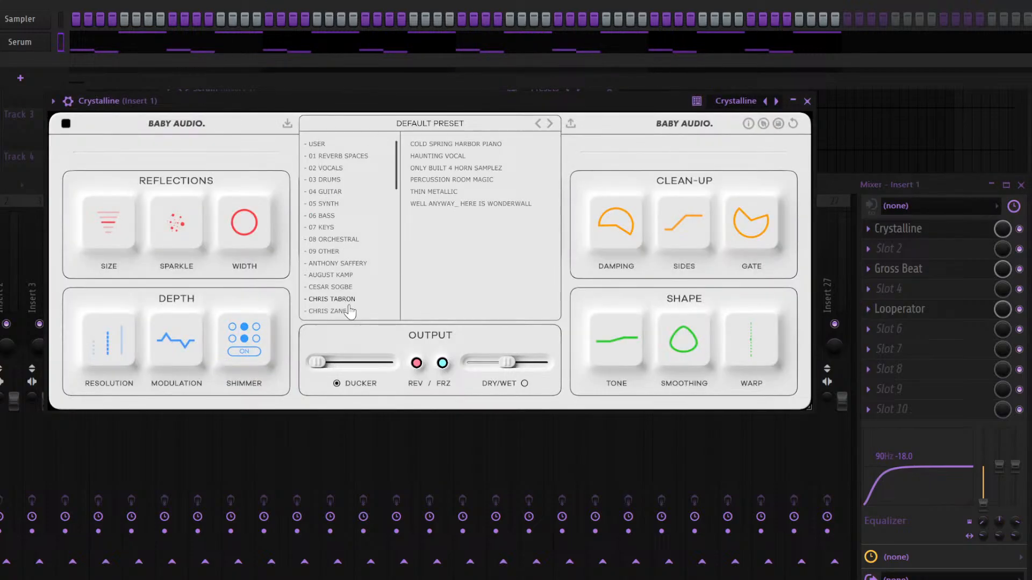
pyautogui.click(330, 275)
pyautogui.click(452, 299)
pyautogui.click(463, 311)
pyautogui.scroll(-2, 558, 299)
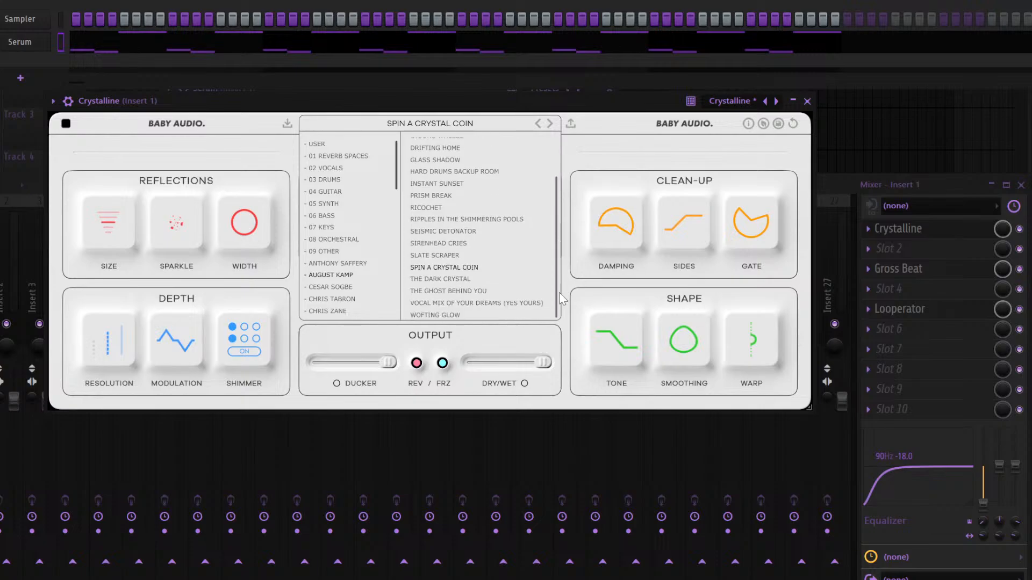
pyautogui.click(488, 291)
pyautogui.click(471, 267)
pyautogui.click(465, 255)
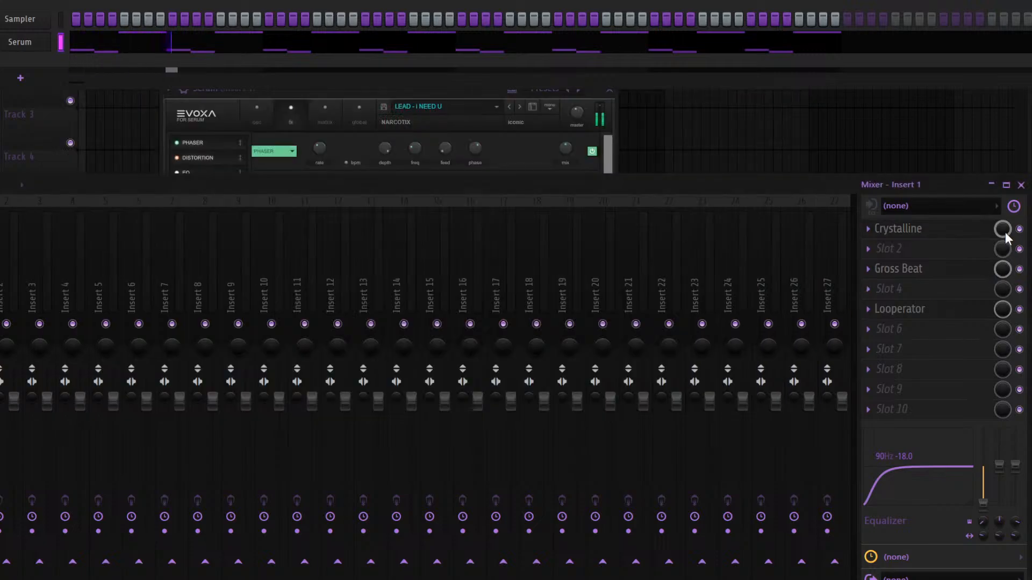
pyautogui.moveTo(1003, 233); pyautogui.dragTo(1003, 253)
# Lower all the A#6 notes of the Serum melody by one octave
pyautogui.click(81, 40)
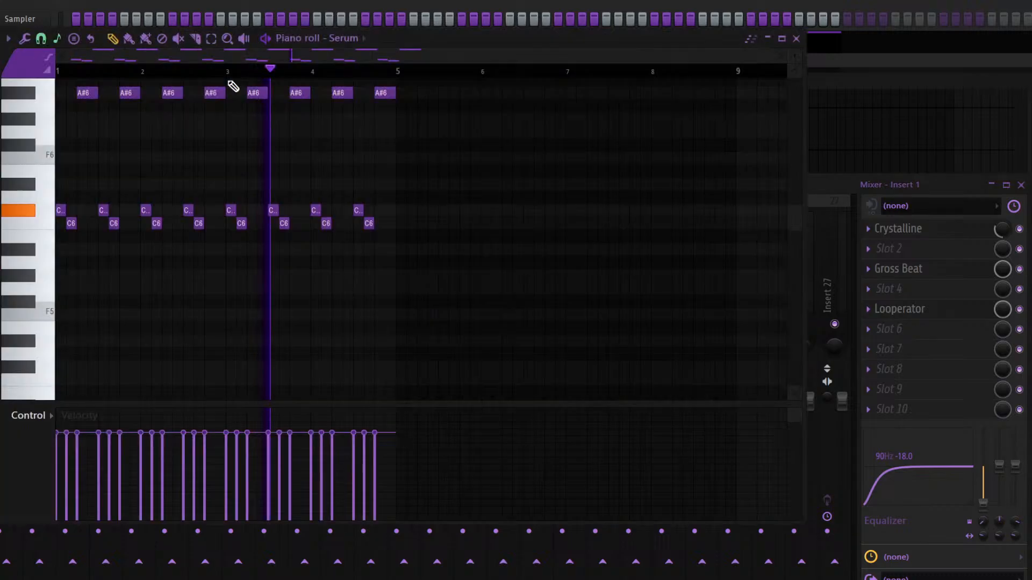
pyautogui.hotkey('ctrl', 'Down')
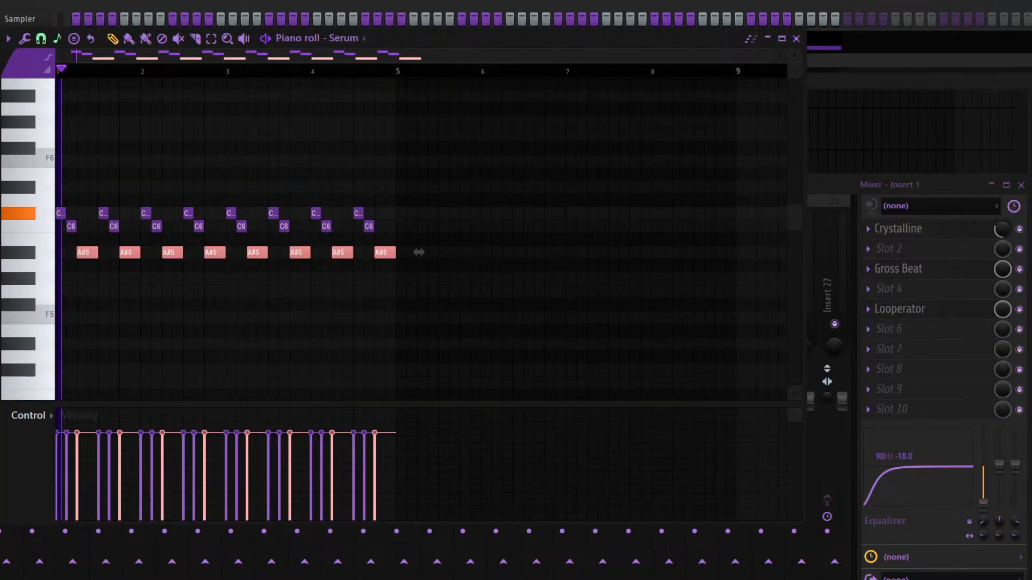
pyautogui.press('Escape')
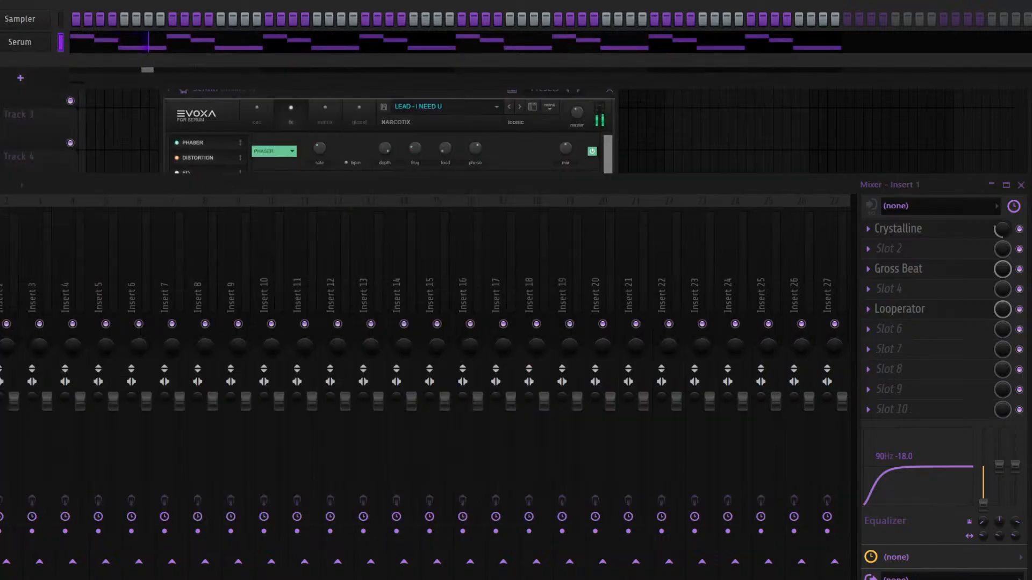
# Close the Serum window and delete the Sampler channel from the channel rack
pyautogui.click(228, 100)
pyautogui.press('Escape')
pyautogui.click(24, 41)
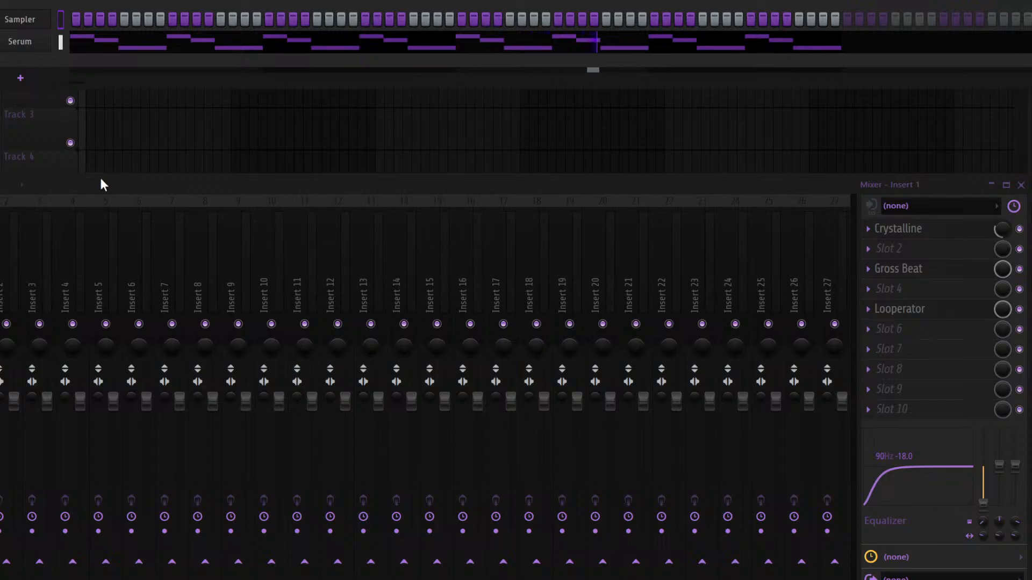
pyautogui.hotkey('alt', 'Delete')
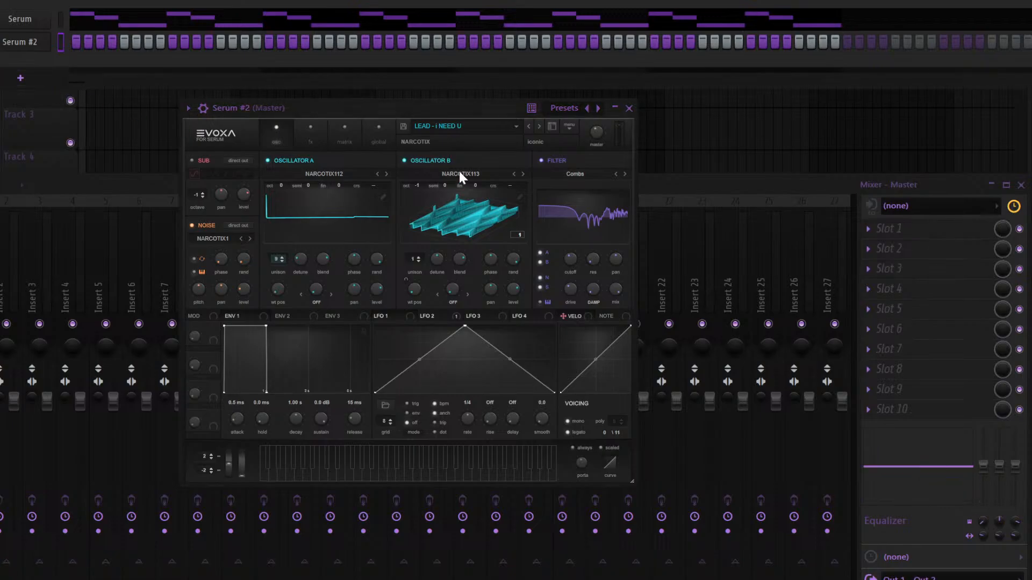
# Step through Serum #2's NARCOTIX lead presets, including LEAD - INSTAGRAM and LEAD - iHATEYOU, up to LEAD - LEANADDICTION
pyautogui.click(539, 127)
pyautogui.click(539, 126)
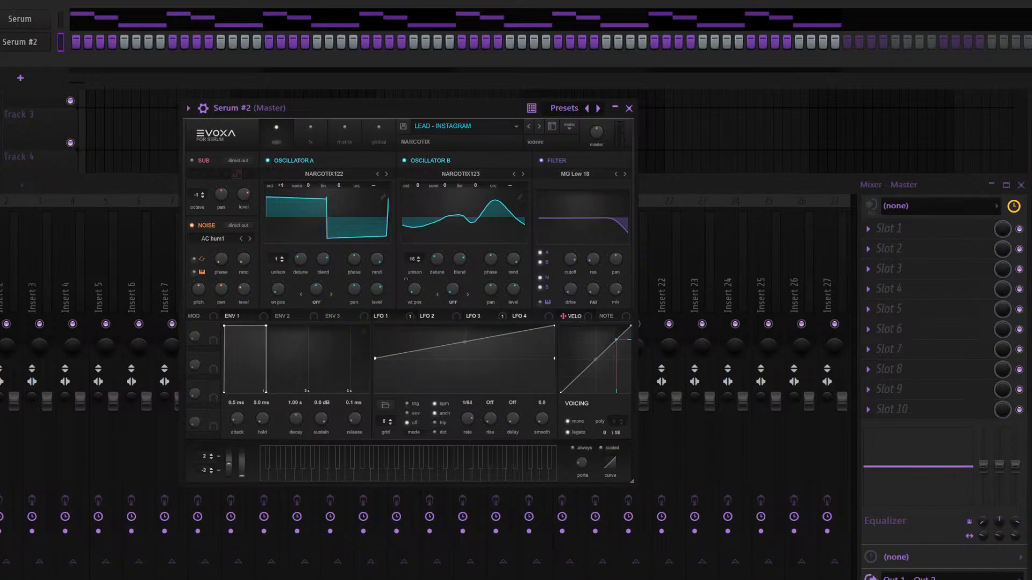
pyautogui.click(533, 126)
pyautogui.click(541, 128)
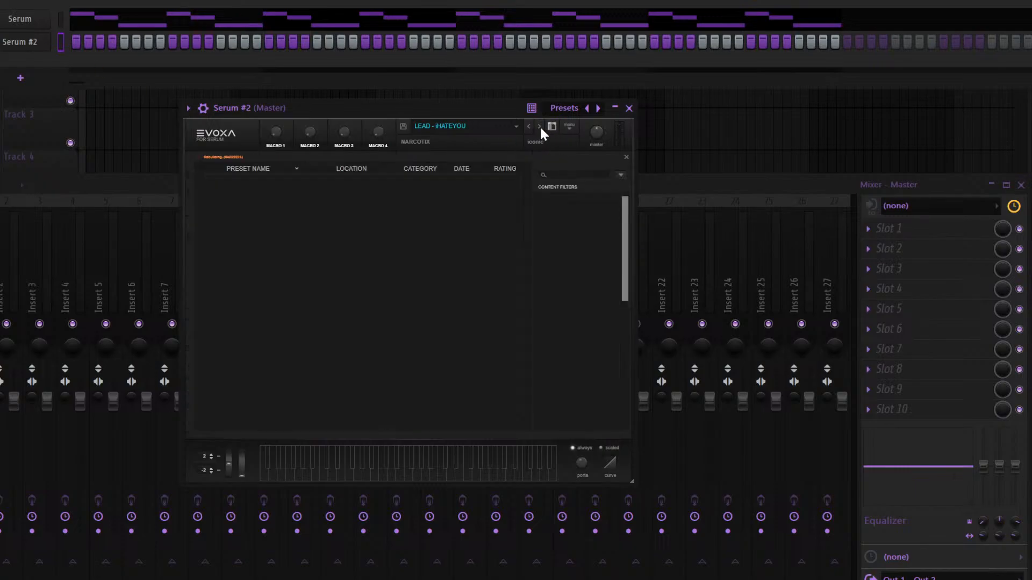
pyautogui.click(549, 128)
pyautogui.moveTo(448, 109); pyautogui.dragTo(449, 120)
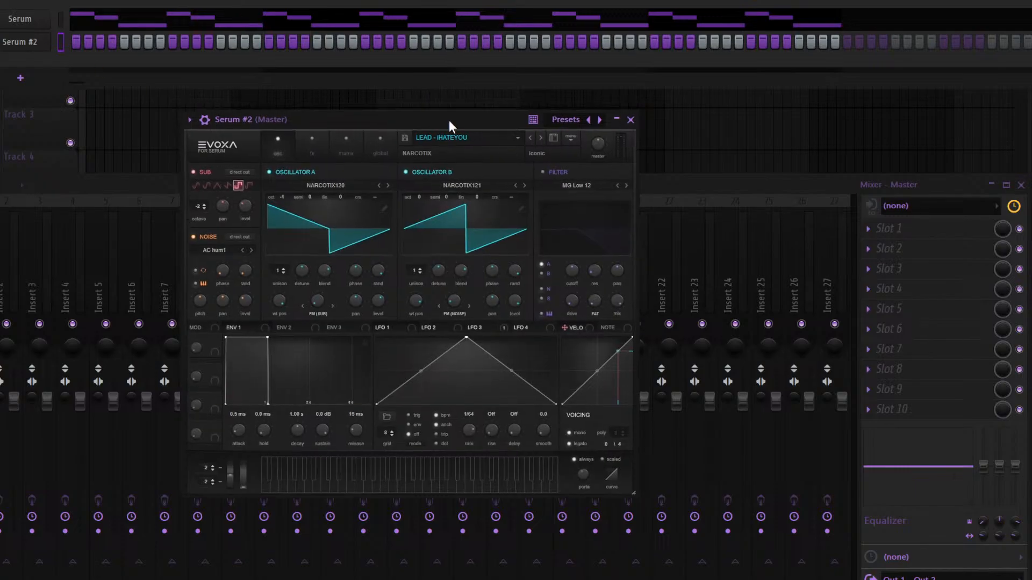
pyautogui.click(542, 138)
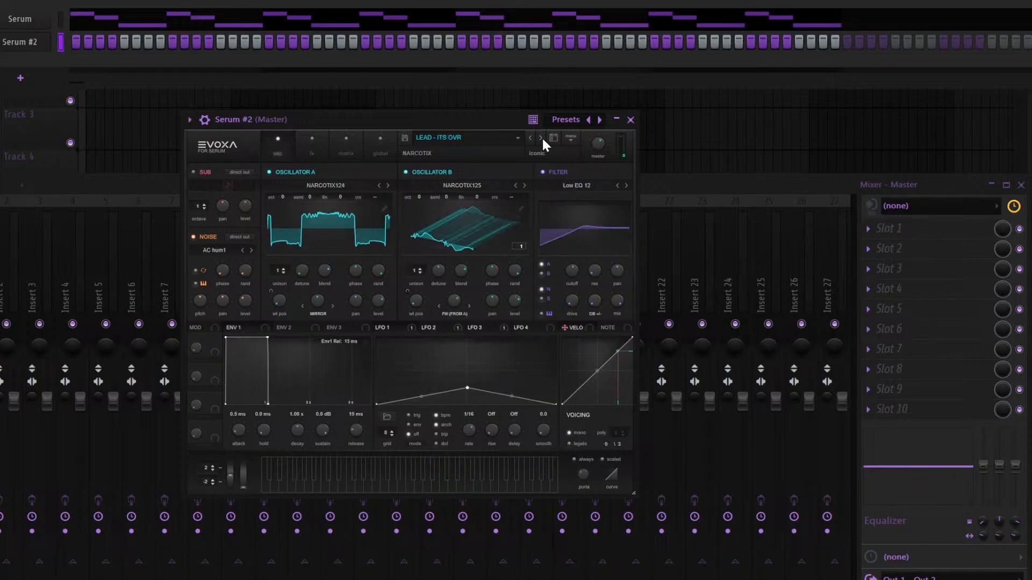
pyautogui.click(541, 138)
pyautogui.click(542, 138)
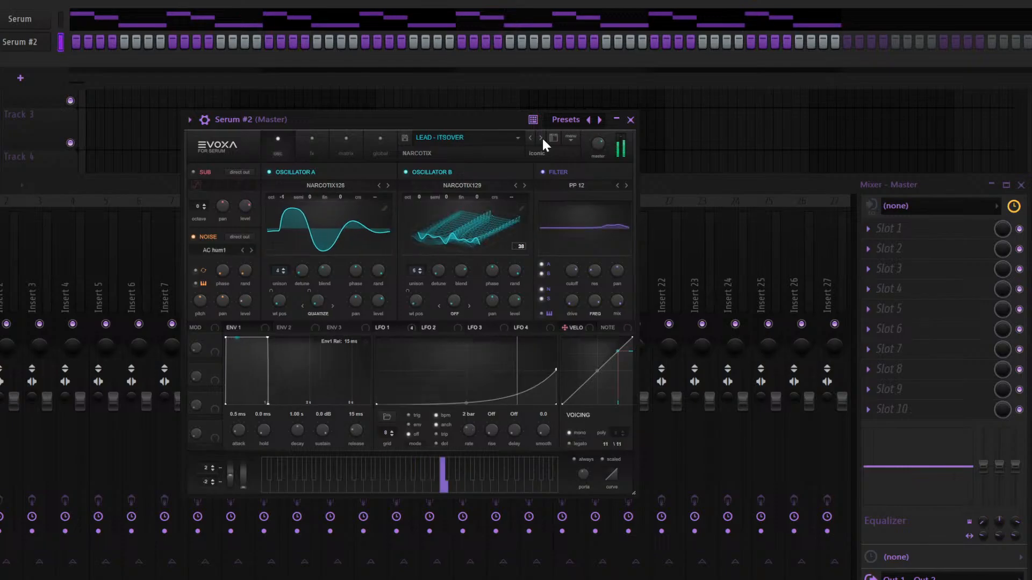
pyautogui.click(541, 138)
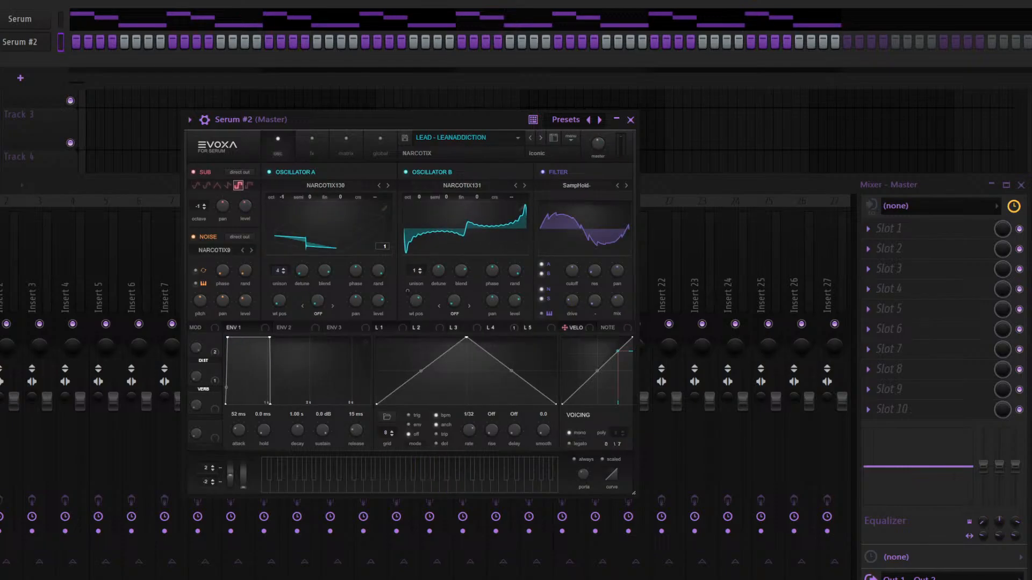
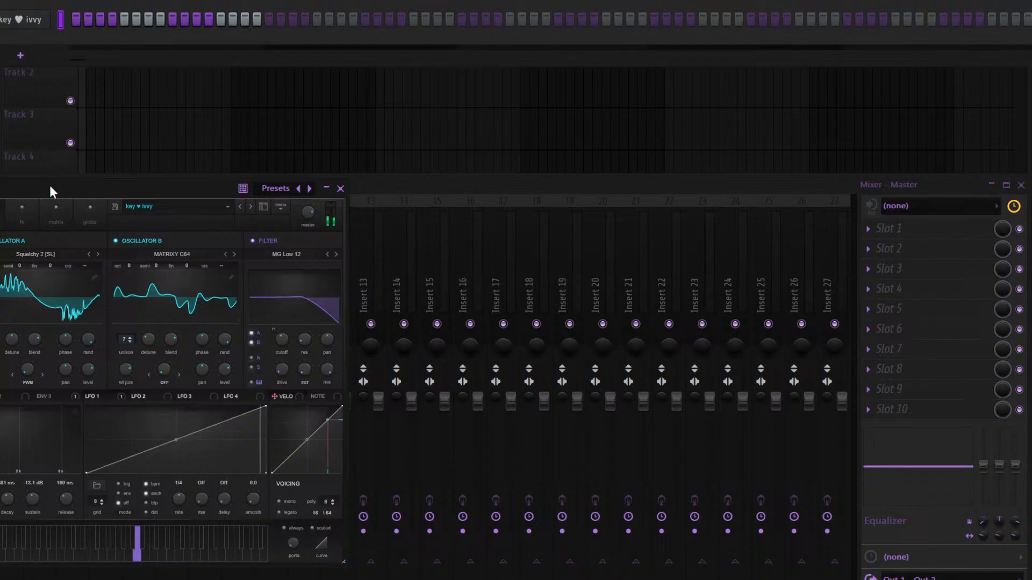
# Move the key ♥ ivvy Serum window aside and open that channel's empty piano roll
pyautogui.moveTo(49, 185); pyautogui.dragTo(192, 166)
pyautogui.press('F7')
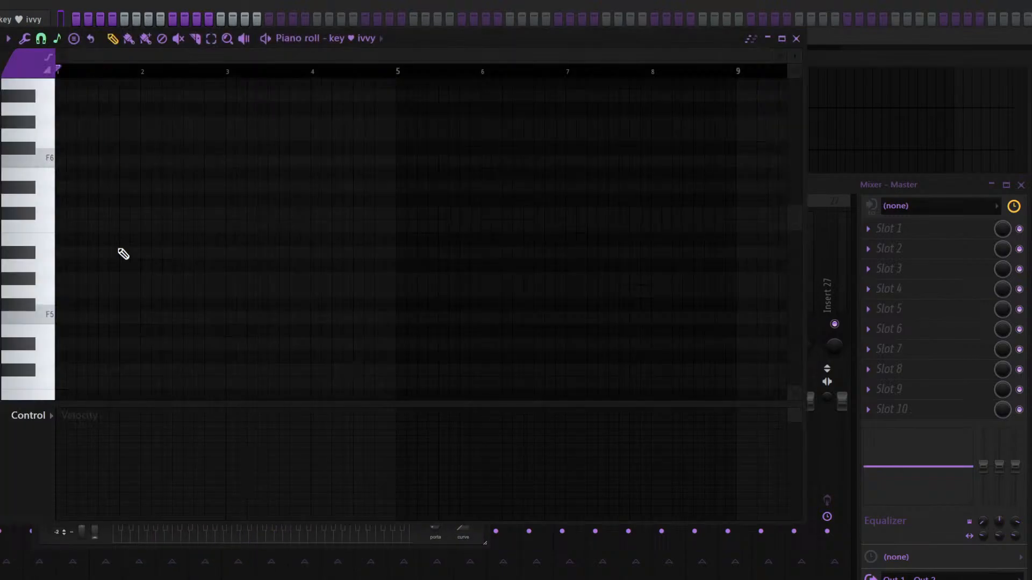
pyautogui.moveTo(96, 316); pyautogui.dragTo(94, 278)
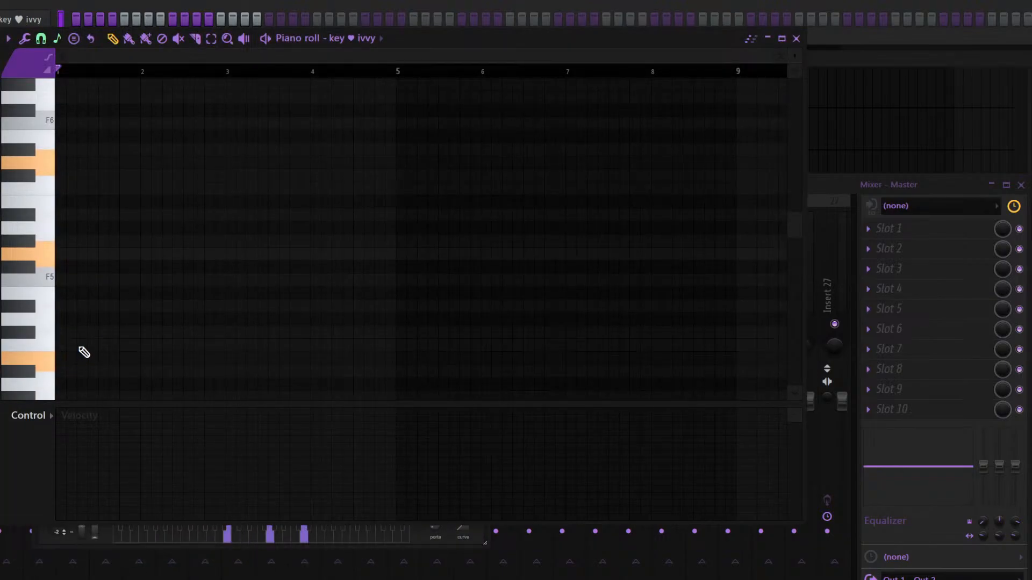
pyautogui.moveTo(84, 373); pyautogui.dragTo(2, 370)
pyautogui.click(76, 257)
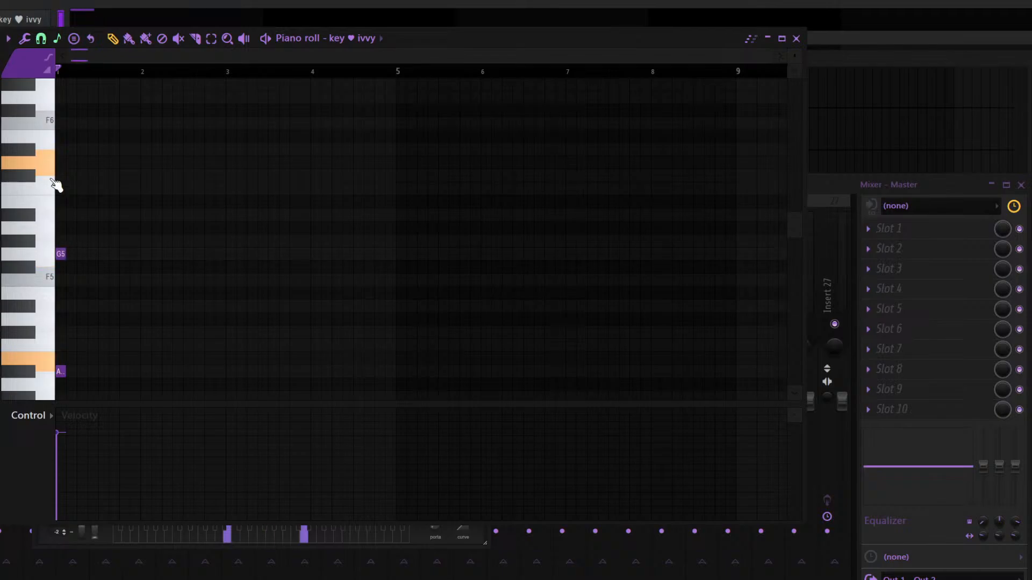
pyautogui.rightClick(62, 255)
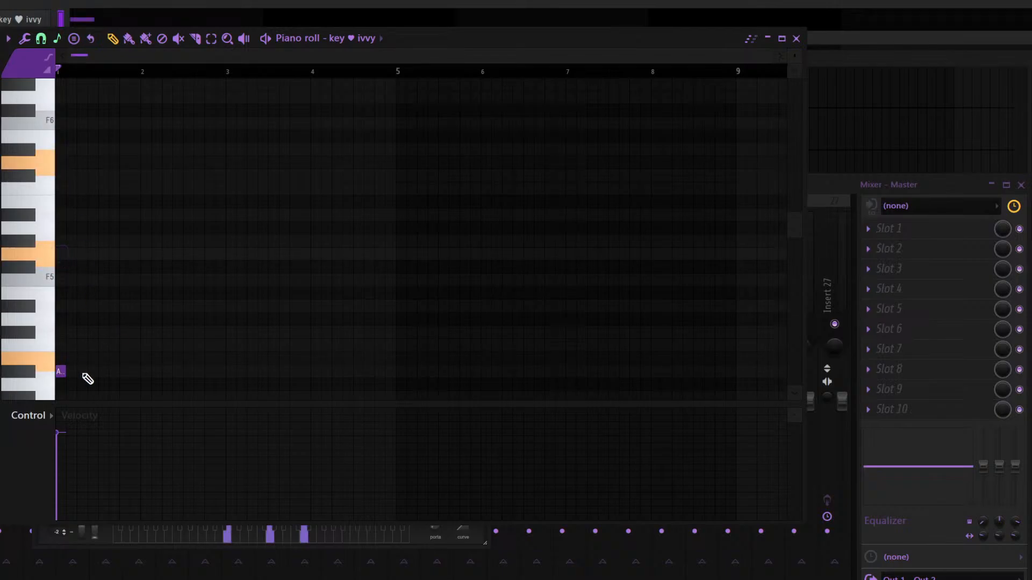
pyautogui.scroll(-2, 89, 371)
pyautogui.rightClick(65, 330)
pyautogui.click(60, 307)
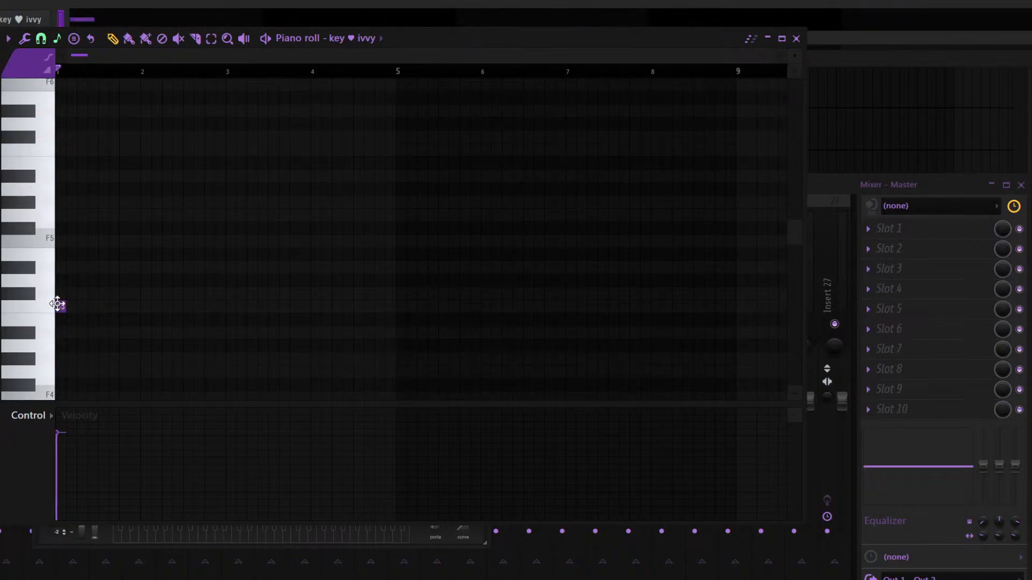
pyautogui.rightClick(60, 307)
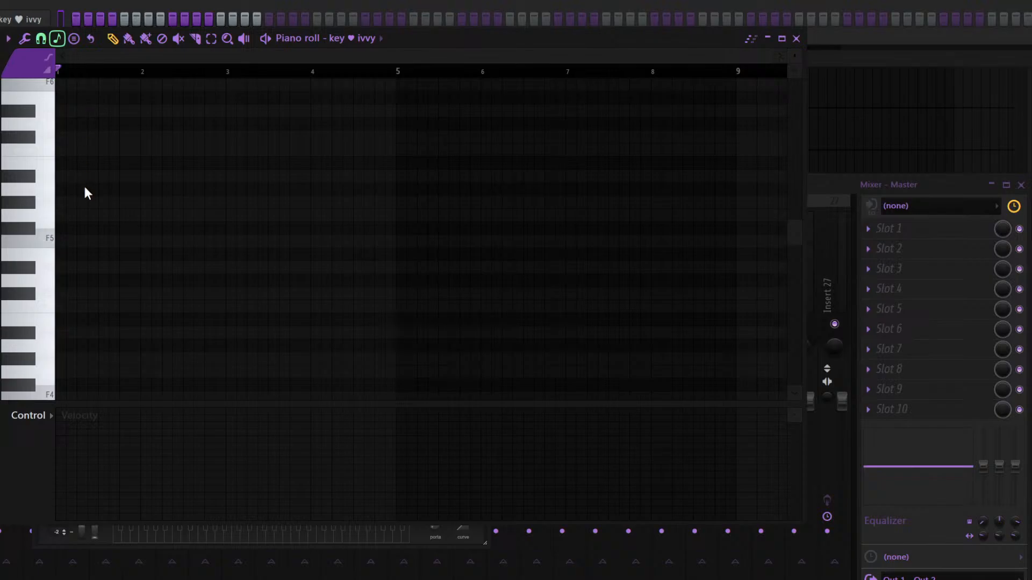
# Change the piano roll's scale root to B and enter a two-bar chord of B4, G5 and D6 at bar 1
pyautogui.click(80, 200)
pyautogui.click(62, 320)
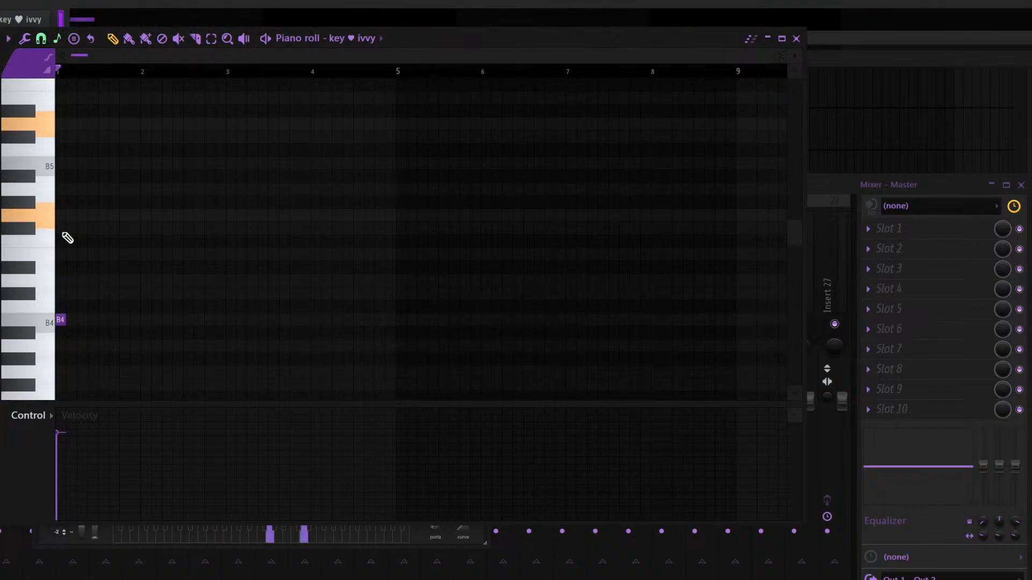
pyautogui.click(61, 215)
pyautogui.click(75, 124)
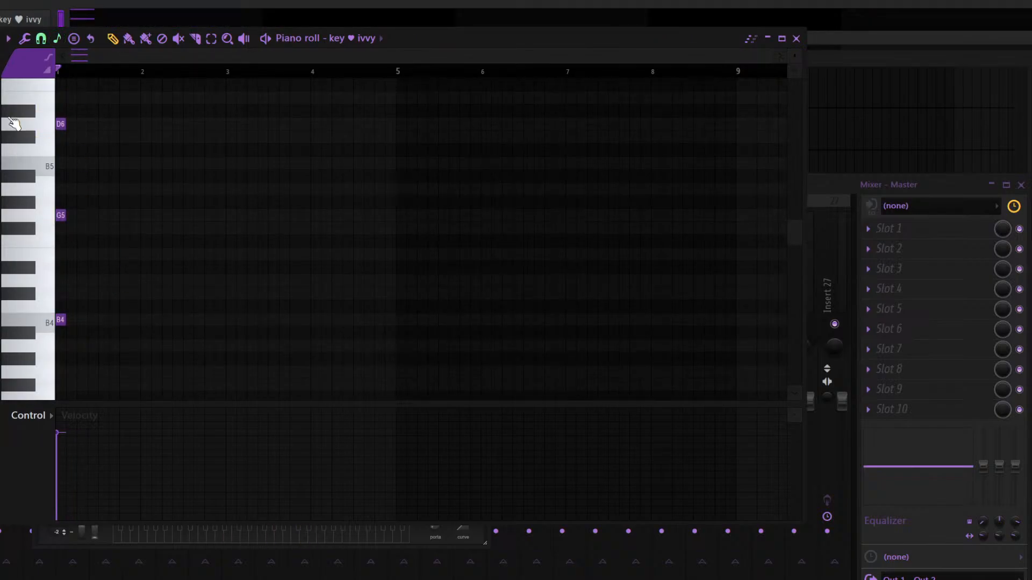
pyautogui.moveTo(113, 338); pyautogui.dragTo(225, 119)
# Duplicate the chord to bar 3 and lower the copy to G4, E5 and B5 during playback
pyautogui.press('space')
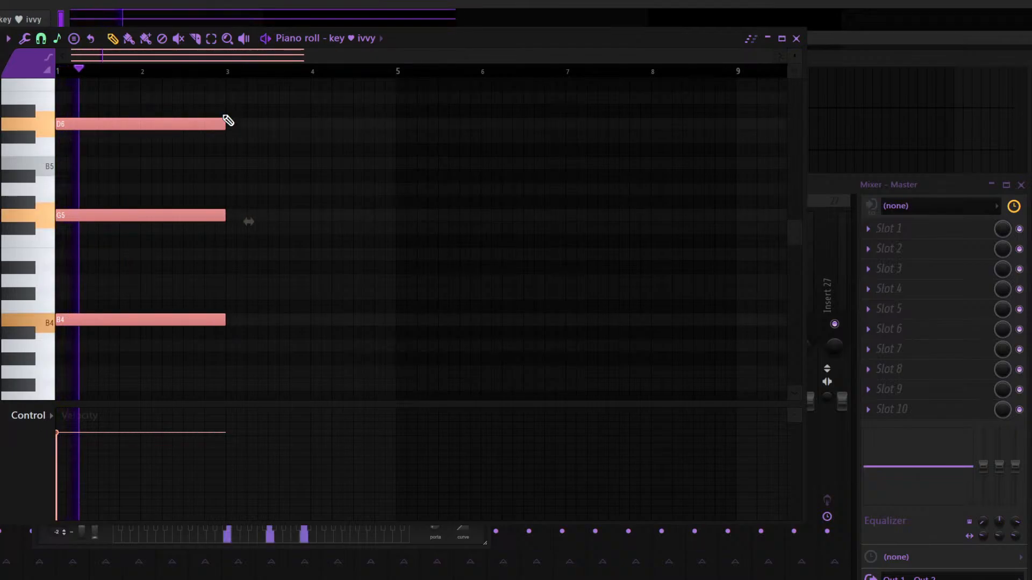
pyautogui.hotkey('ctrl', 'b')
pyautogui.press('Down')
pyautogui.press('Down')
pyautogui.press('Down')
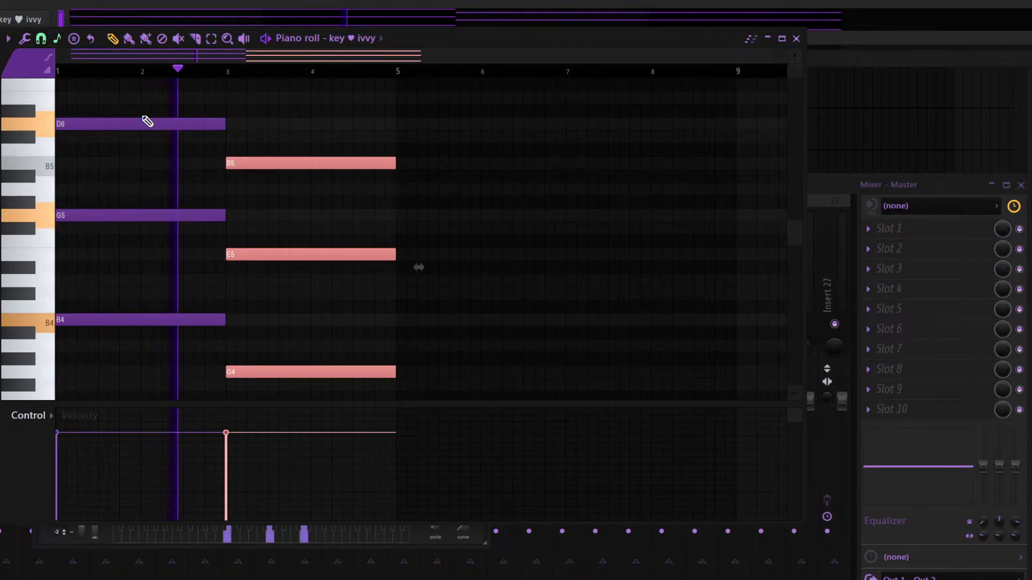
# Repeat both chords from bar 5 to bar 9 and clear the note selection
pyautogui.moveTo(456, 382); pyautogui.dragTo(56, 72)
pyautogui.hotkey('ctrl', 'b')
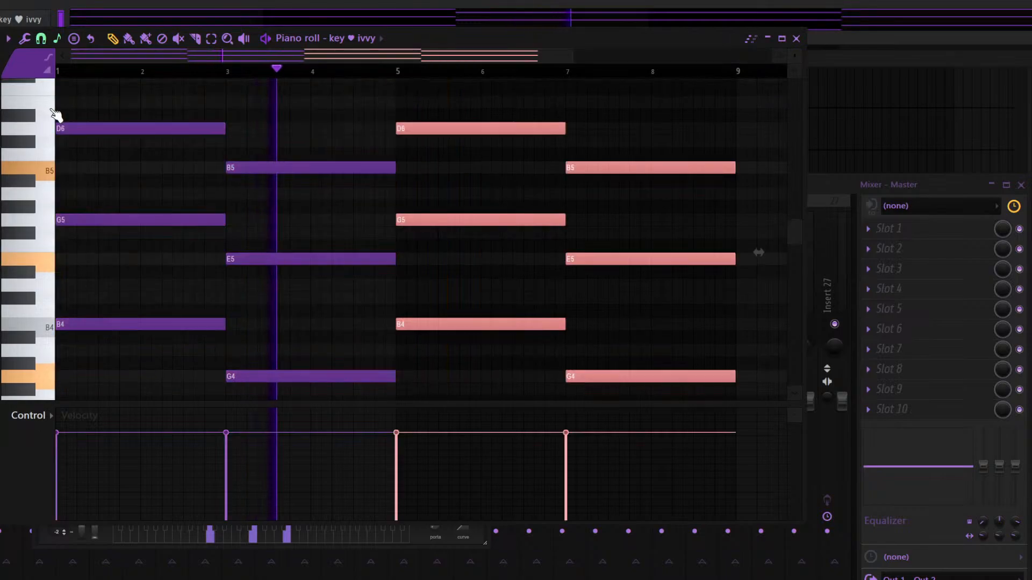
pyautogui.hotkey('ctrl', 'd')
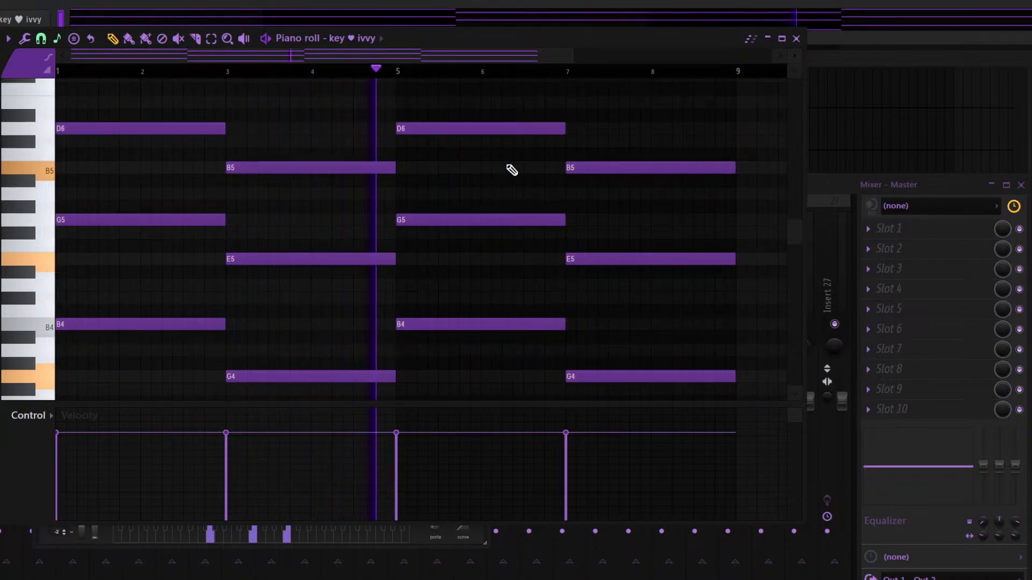
# Change the last chord at bar 7 to D5, B5 and F#6 by inverting it and shifting it within the scale
pyautogui.moveTo(650, 412); pyautogui.dragTo(629, 101)
pyautogui.hotkey('ctrl', 'Up')
pyautogui.hotkey('shift', 'Down')
pyautogui.hotkey('shift', 'Down')
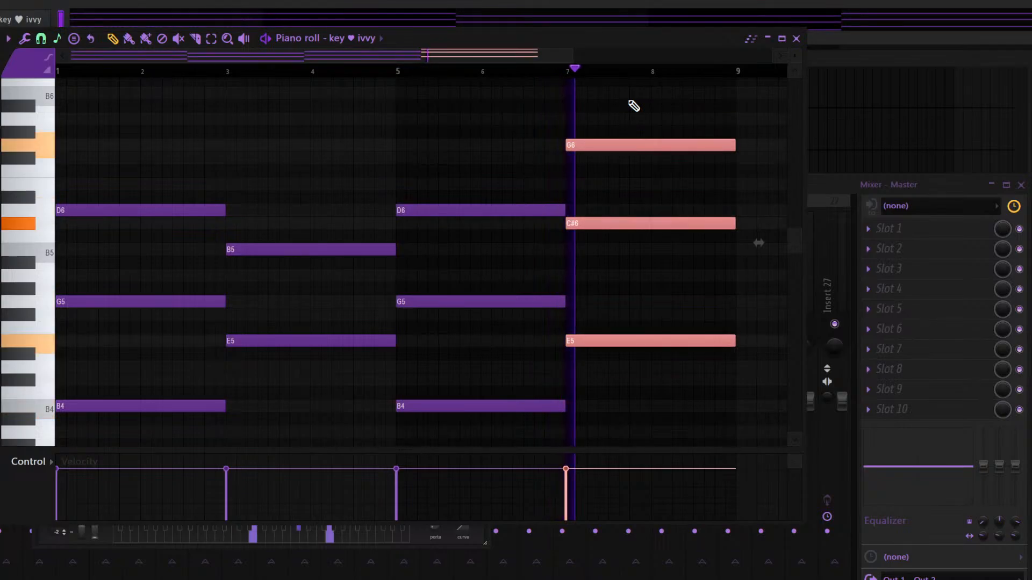
pyautogui.hotkey('shift', 'Down')
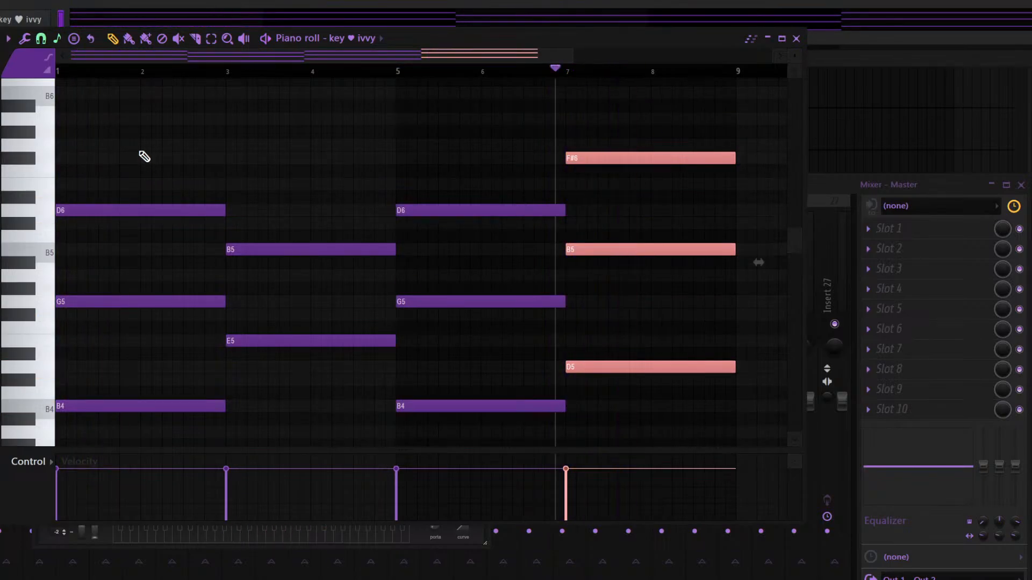
pyautogui.scroll(4, 144, 156)
pyautogui.click(81, 206)
pyautogui.moveTo(224, 206); pyautogui.dragTo(65, 205)
pyautogui.click(70, 258)
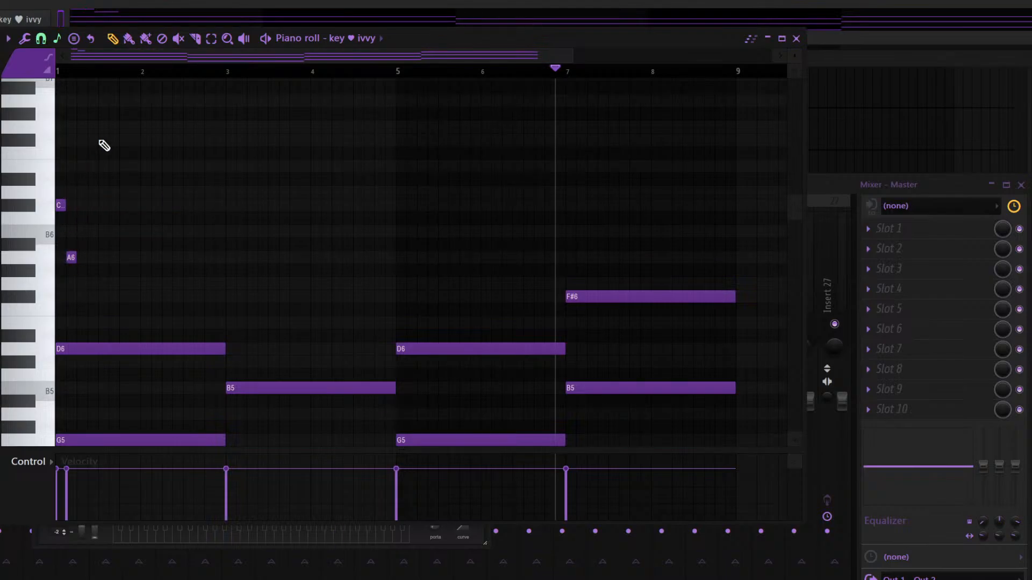
pyautogui.scroll(2, 117, 71)
pyautogui.moveTo(117, 71); pyautogui.dragTo(58, 71)
pyautogui.press('space')
pyautogui.press('space')
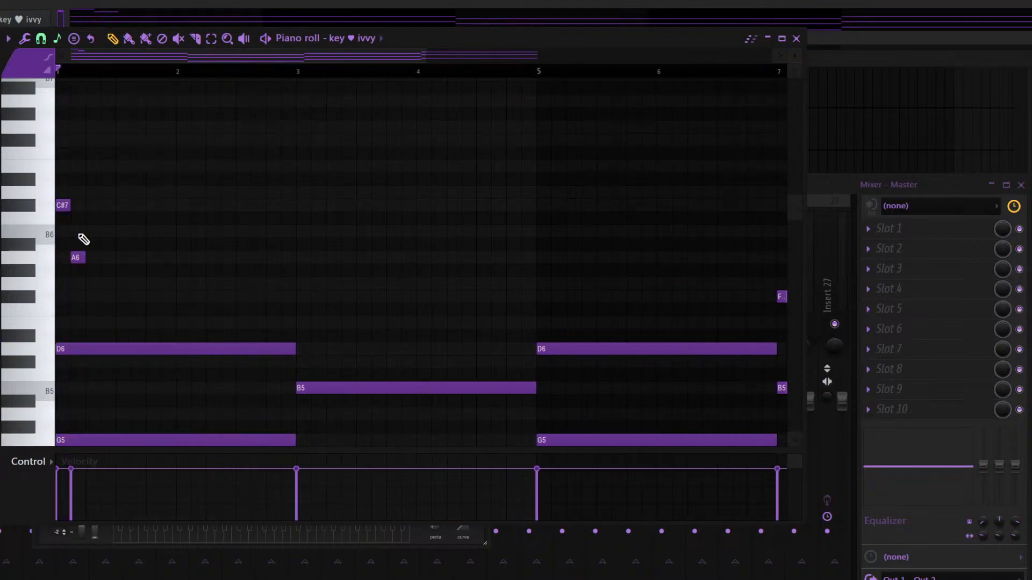
pyautogui.click(88, 231)
pyautogui.press('space')
pyautogui.press('space')
pyautogui.click(104, 192)
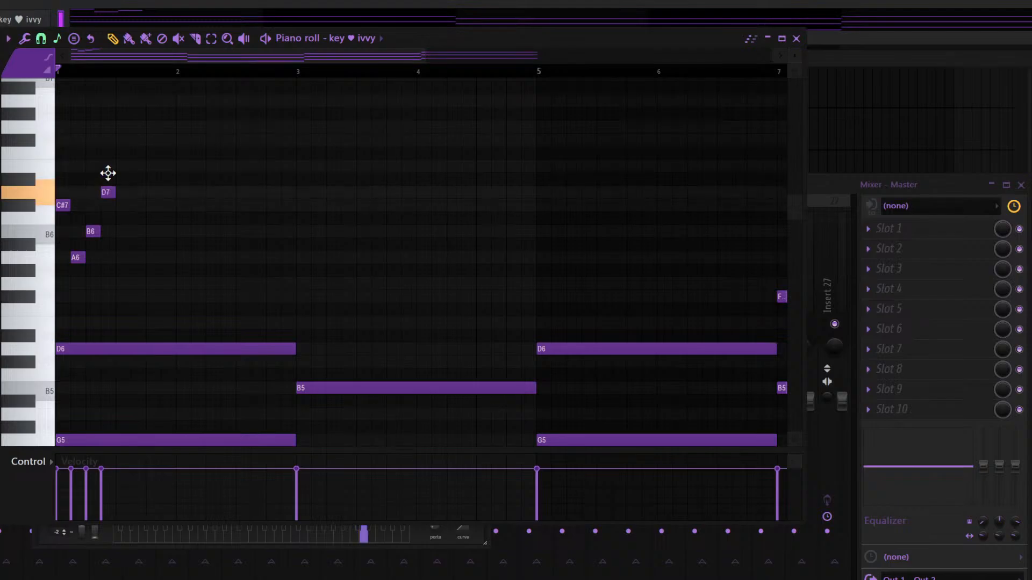
pyautogui.press('space')
pyautogui.press('space')
pyautogui.moveTo(104, 191); pyautogui.dragTo(105, 209)
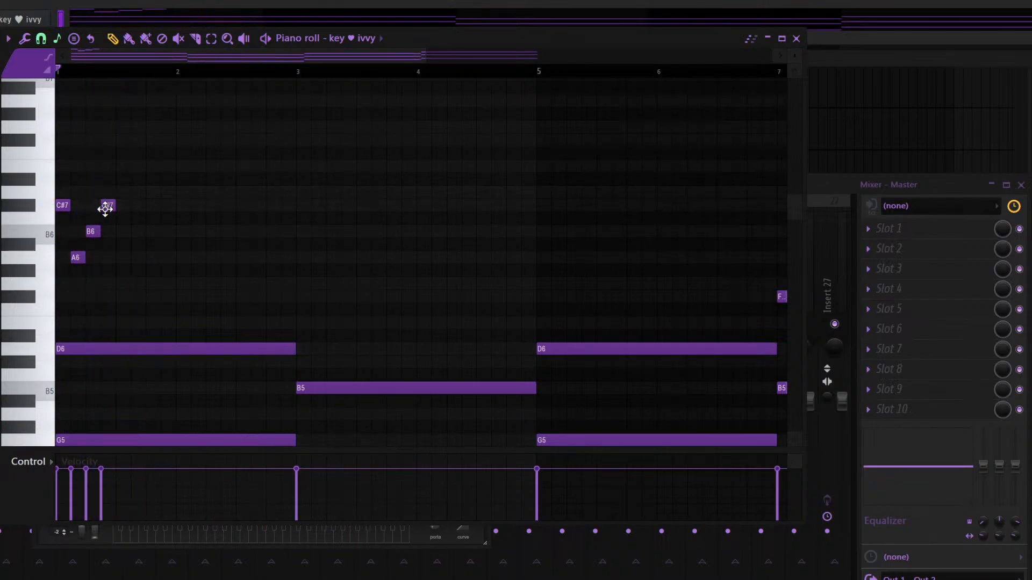
pyautogui.press('space')
pyautogui.press('space')
pyautogui.rightClick(108, 205)
pyautogui.rightClick(93, 231)
pyautogui.rightClick(78, 258)
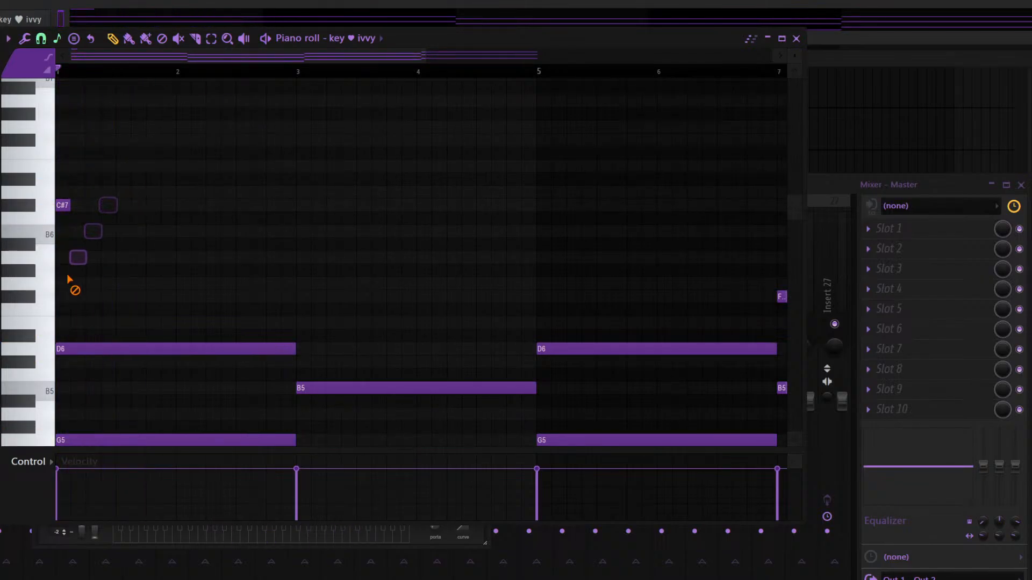
pyautogui.rightClick(64, 205)
pyautogui.click(65, 141)
pyautogui.rightClick(64, 142)
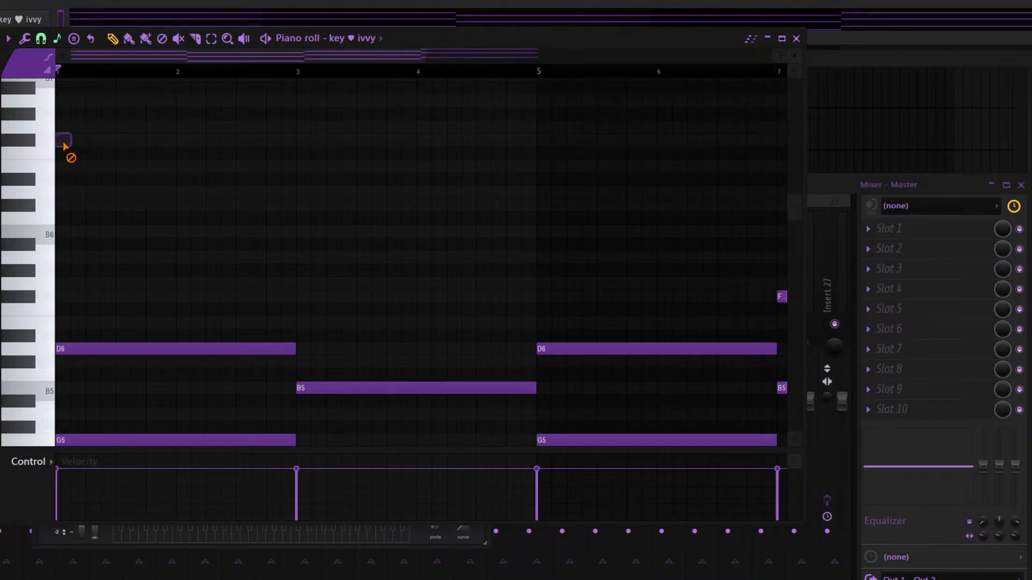
# Route the key ♥ ivvy channel to Insert 1 with Gross Beat and Crystalline loaded, and close the Serum window
pyautogui.press('F7')
pyautogui.press('space')
pyautogui.click(1, 338)
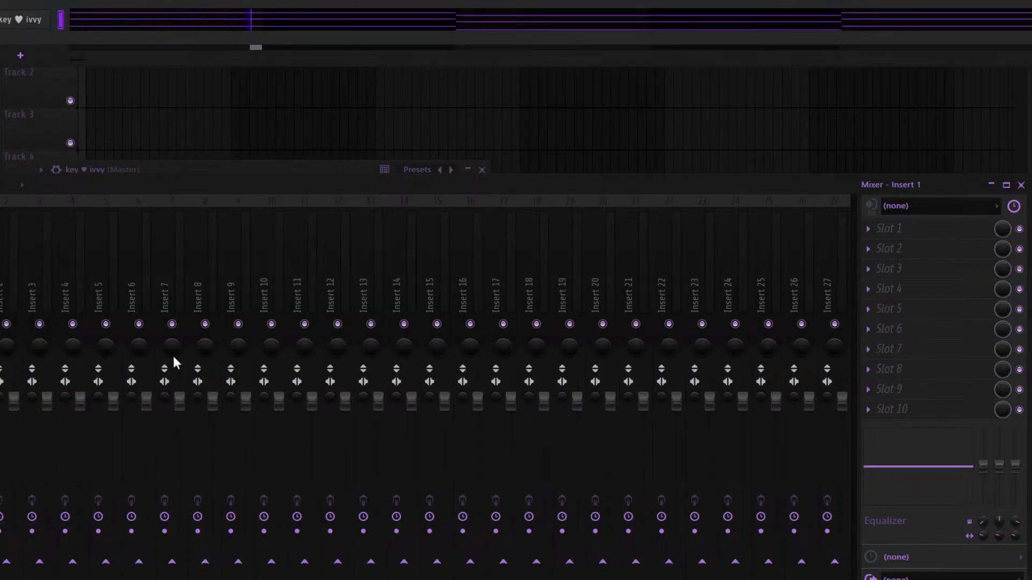
pyautogui.hotkey('ctrl', 'l')
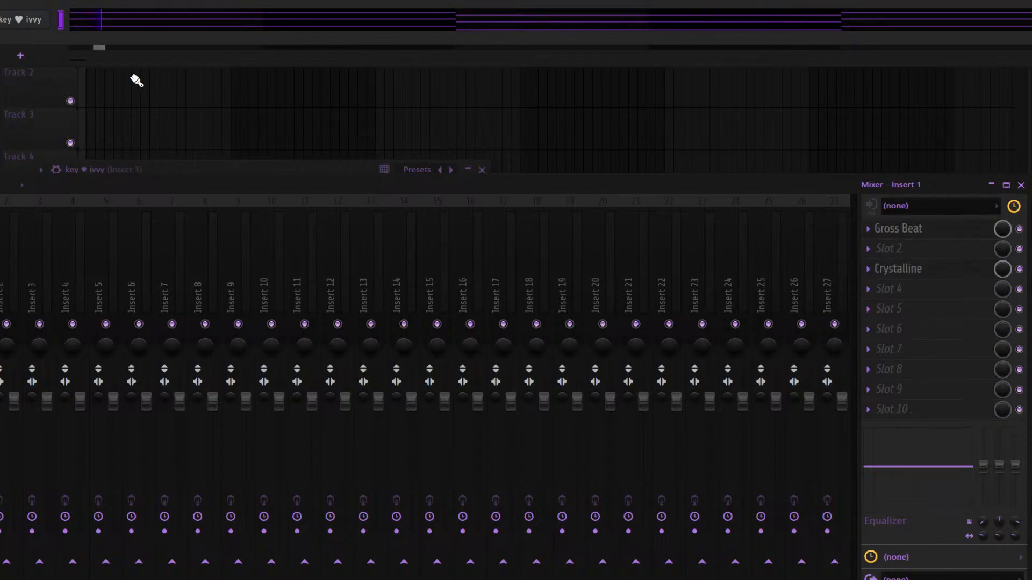
pyautogui.click(200, 167)
pyautogui.press('Escape')
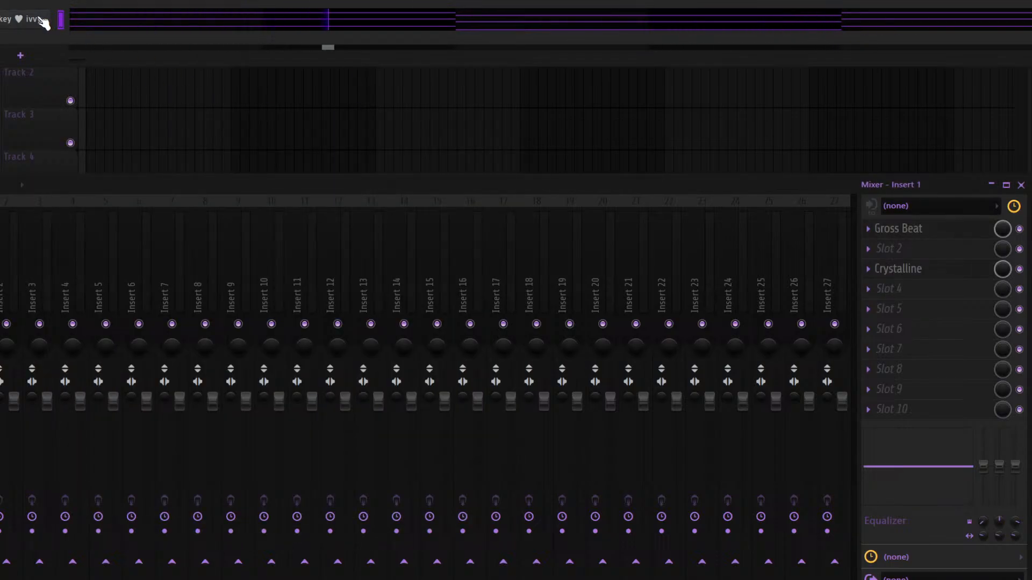
# Add a key ♥ nate Serum channel below key ♥ ivvy and reposition its plugin window over the mixer
pyautogui.click(6, 25)
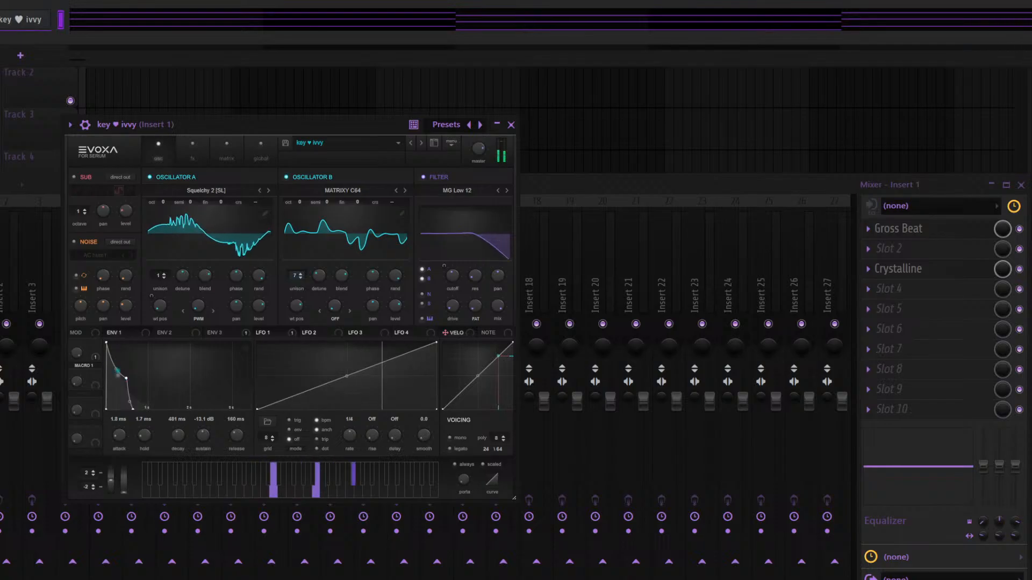
pyautogui.moveTo(0, 43); pyautogui.dragTo(12, 42)
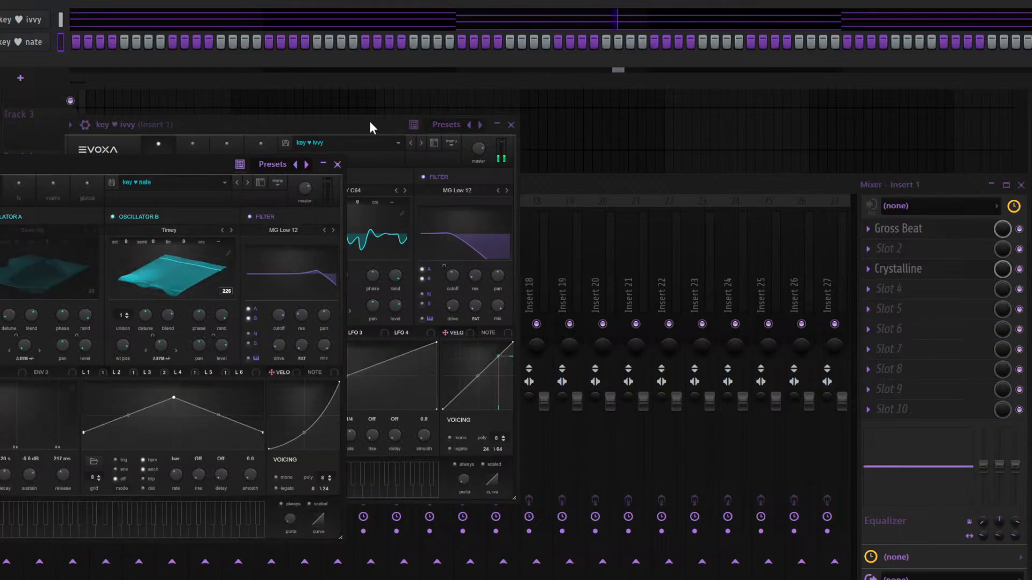
pyautogui.moveTo(369, 122); pyautogui.dragTo(217, 163)
pyautogui.moveTo(124, 163); pyautogui.dragTo(388, 136)
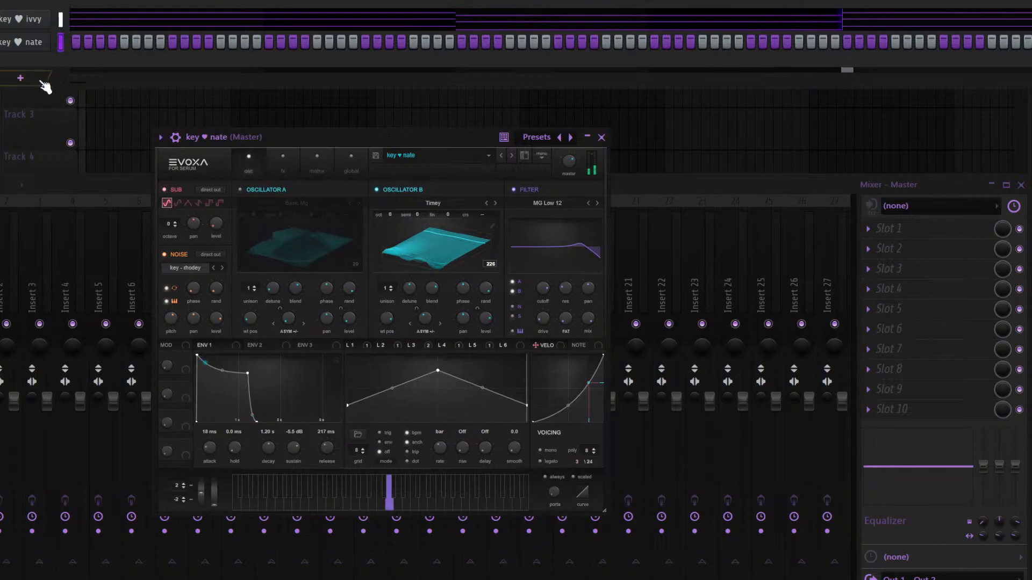
pyautogui.press('F7')
pyautogui.press('space')
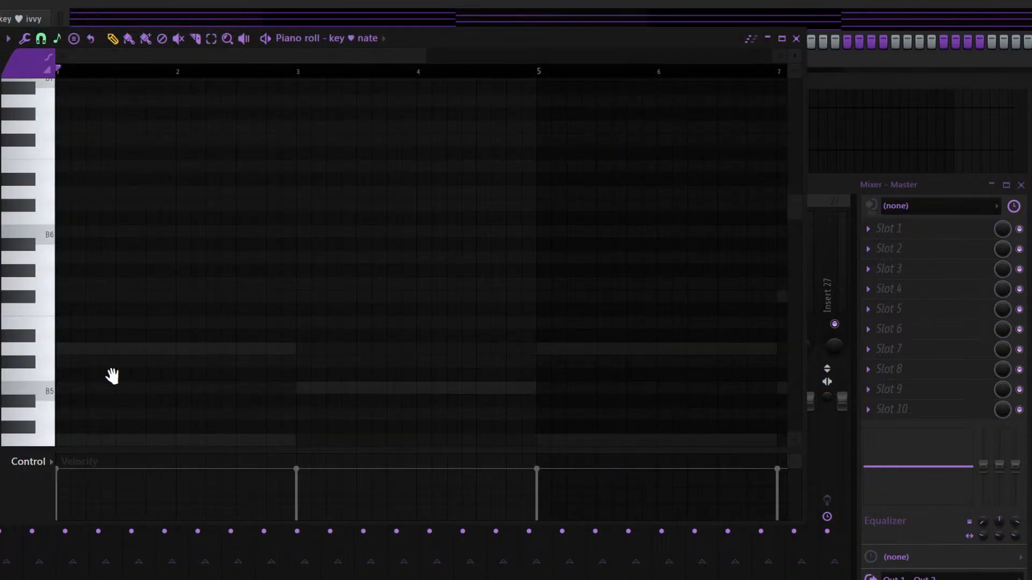
pyautogui.scroll(-2, 112, 375)
pyautogui.click(62, 361)
pyautogui.click(77, 270)
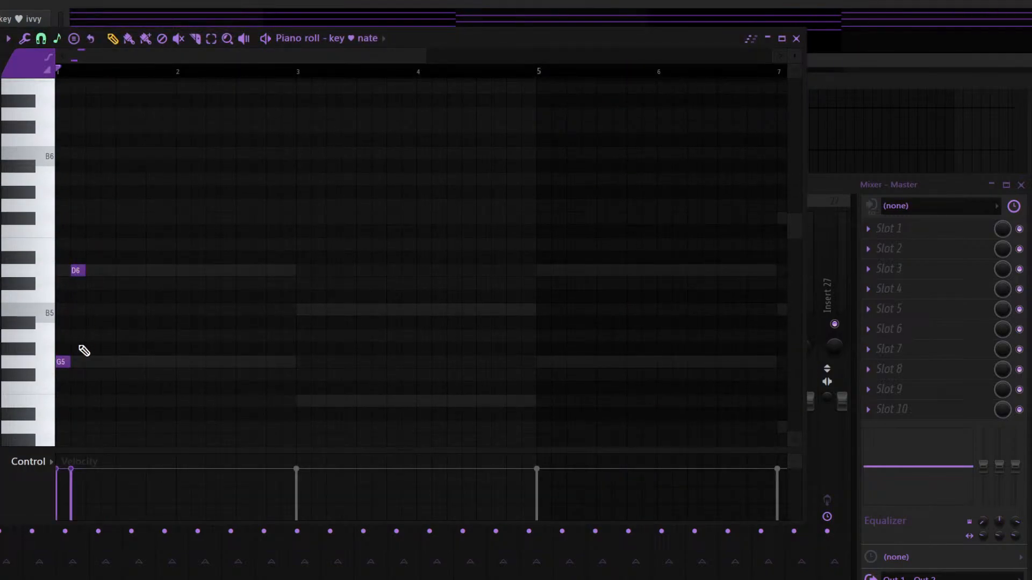
pyautogui.click(88, 362)
pyautogui.rightClick(88, 362)
pyautogui.rightClick(77, 270)
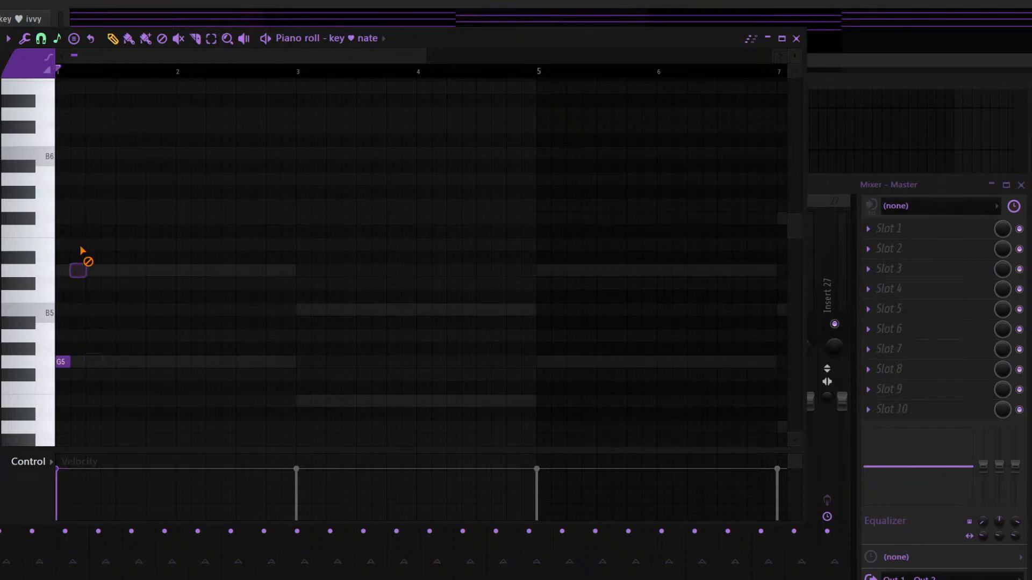
pyautogui.rightClick(62, 362)
pyautogui.press('F7')
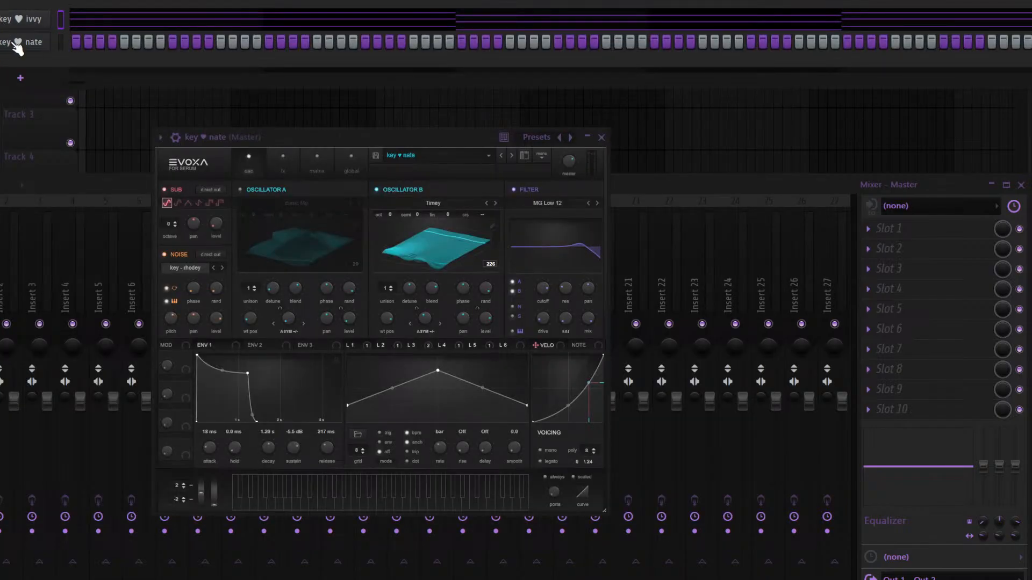
# Paste the key ♥ ivvy chords into key ♥ nate and break them into a running arpeggio of short notes
pyautogui.click(61, 42)
pyautogui.hotkey('ctrl', 'v')
pyautogui.click(92, 43)
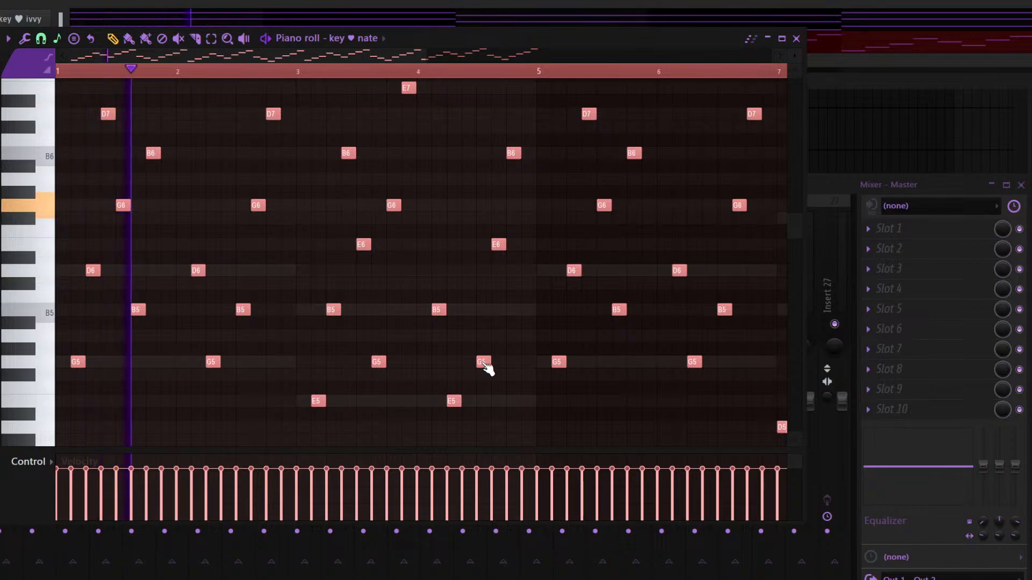
pyautogui.press('F7')
# Route key ♥ nate to Insert 2 under the channel's name and lower that mixer track's volume
pyautogui.click(22, 285)
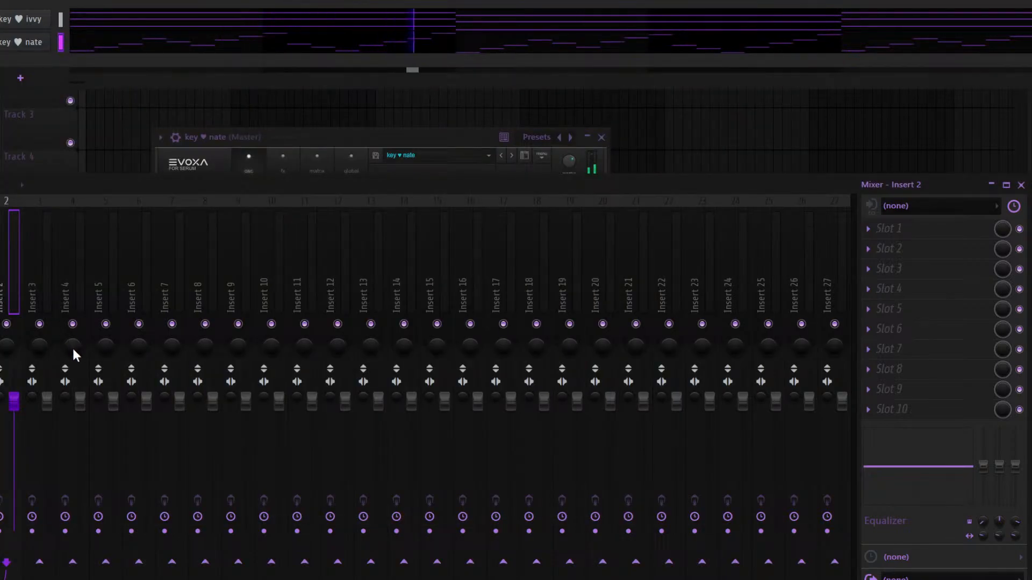
pyautogui.hotkey('ctrl', 'l')
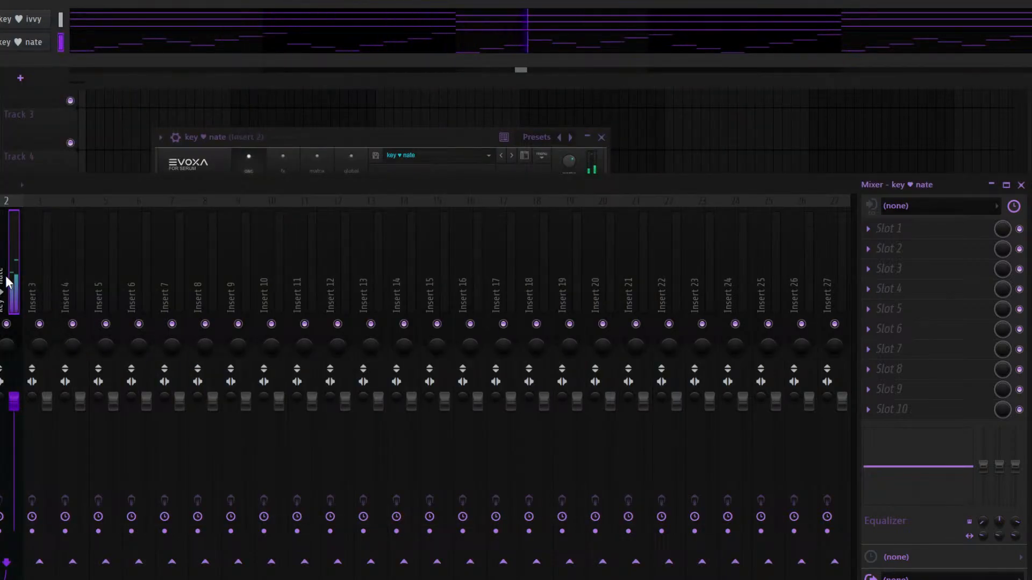
pyautogui.click(28, 43)
pyautogui.click(29, 43)
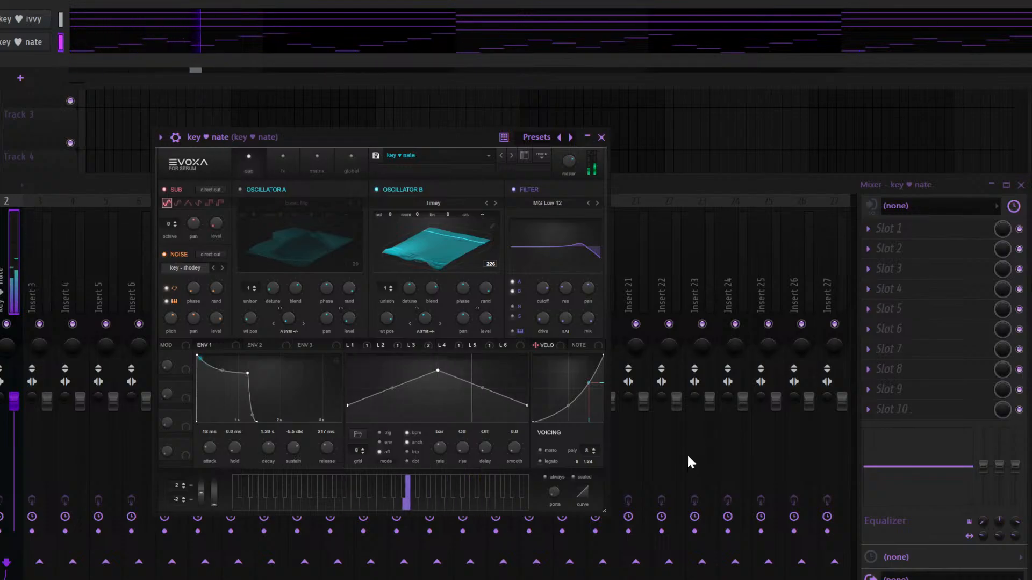
pyautogui.click(601, 137)
pyautogui.moveTo(14, 402); pyautogui.dragTo(14, 428)
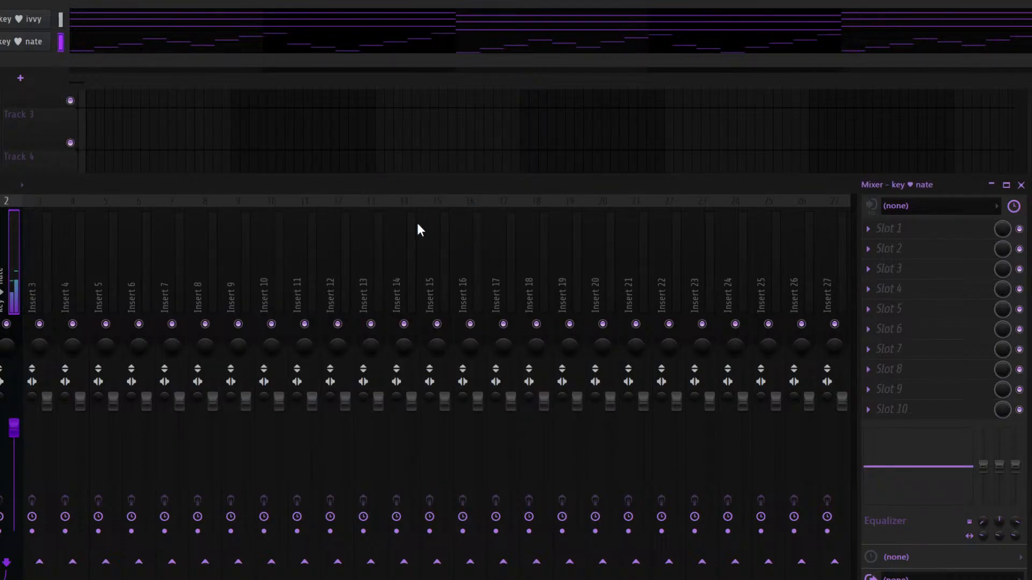
# Paste the copied mixer track settings, with Looperator and a low-frequency EQ cut, onto Insert 2 and lower its volume
pyautogui.hotkey('ctrl', 'v')
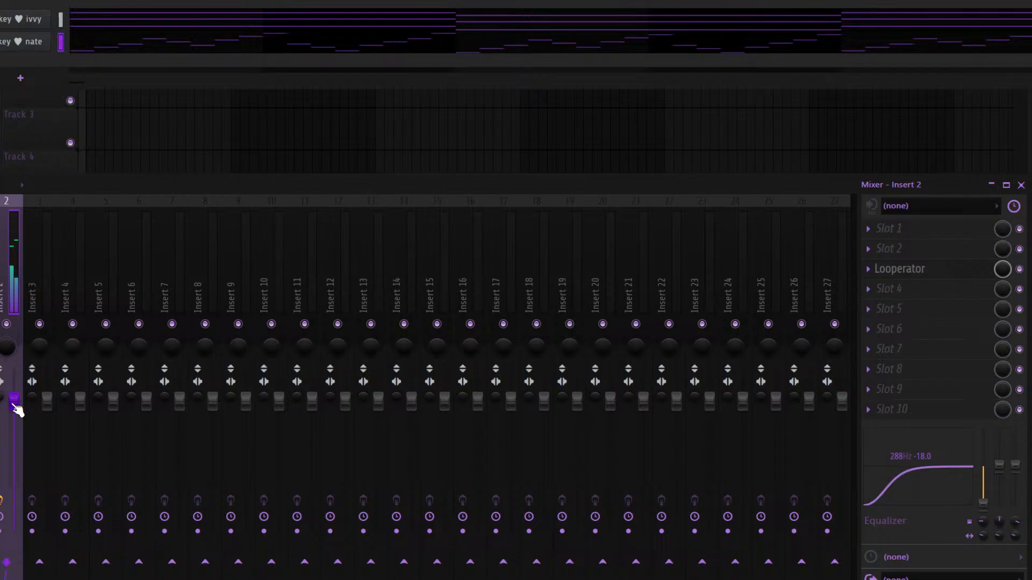
pyautogui.moveTo(14, 406); pyautogui.dragTo(15, 469)
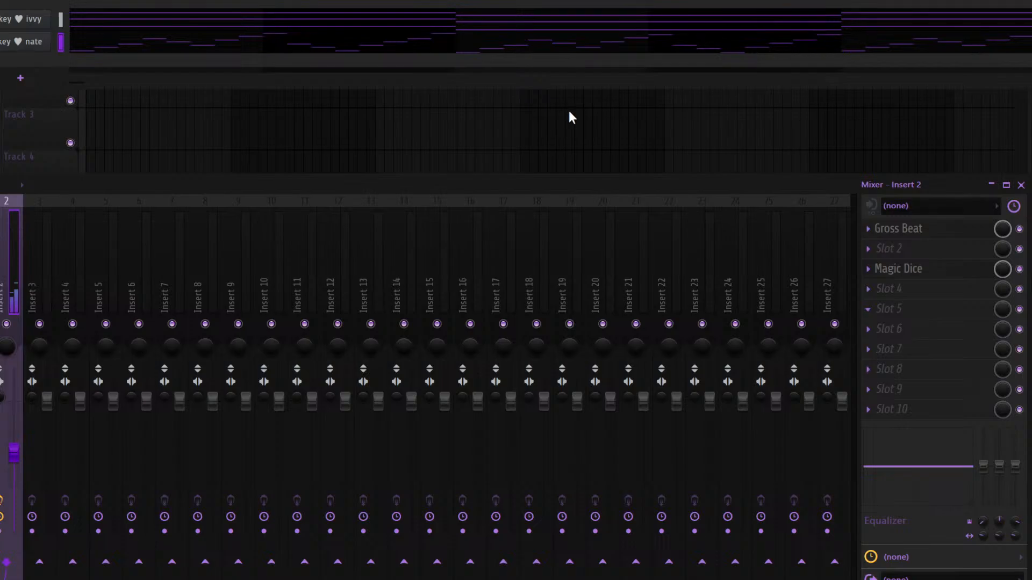
# Add Fruity Delay 3 with the Ping pong preset to slot 5 of Insert 2, check the track in isolation, and hide the mixer
pyautogui.click(693, 80)
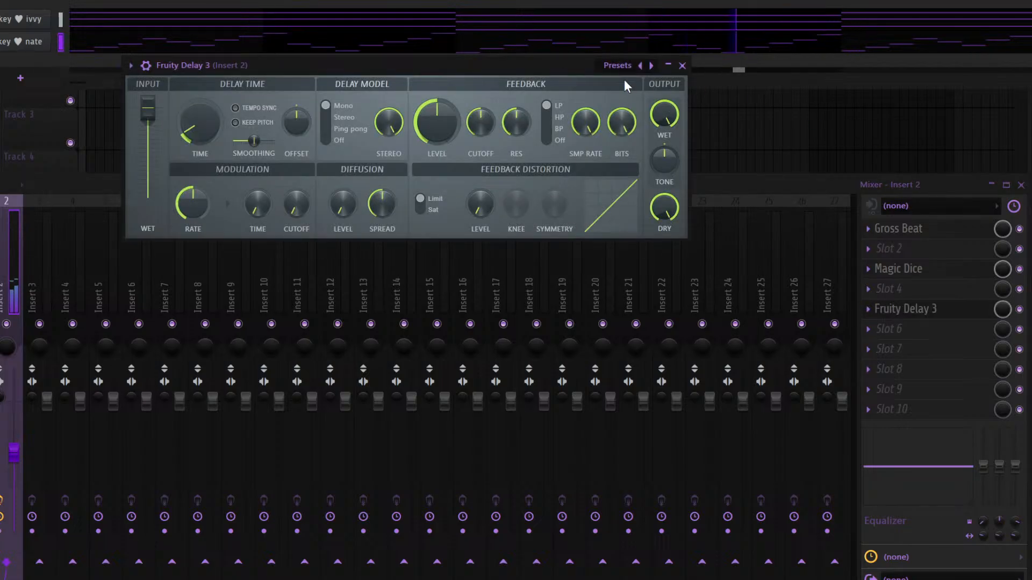
pyautogui.click(651, 65)
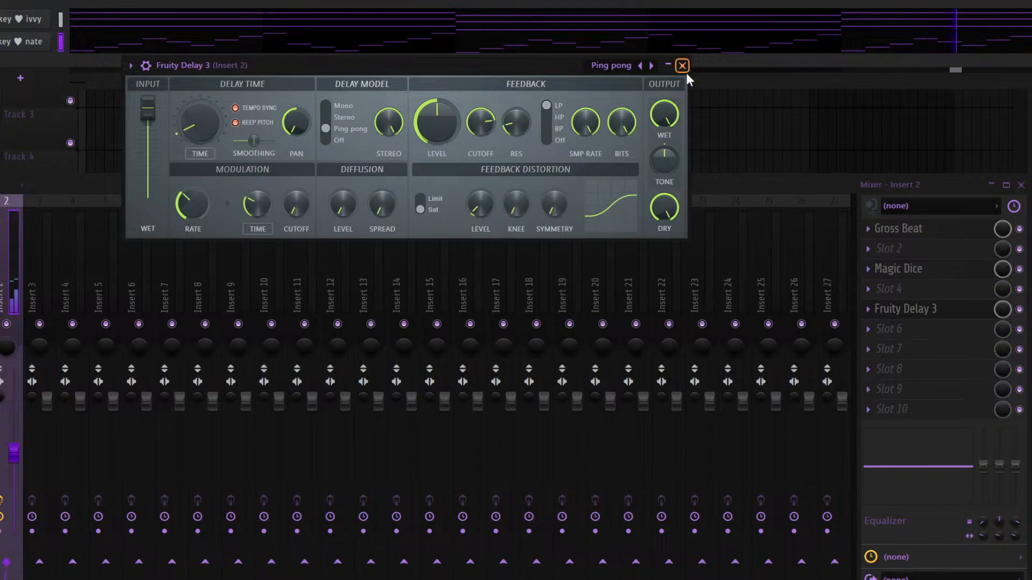
pyautogui.click(682, 65)
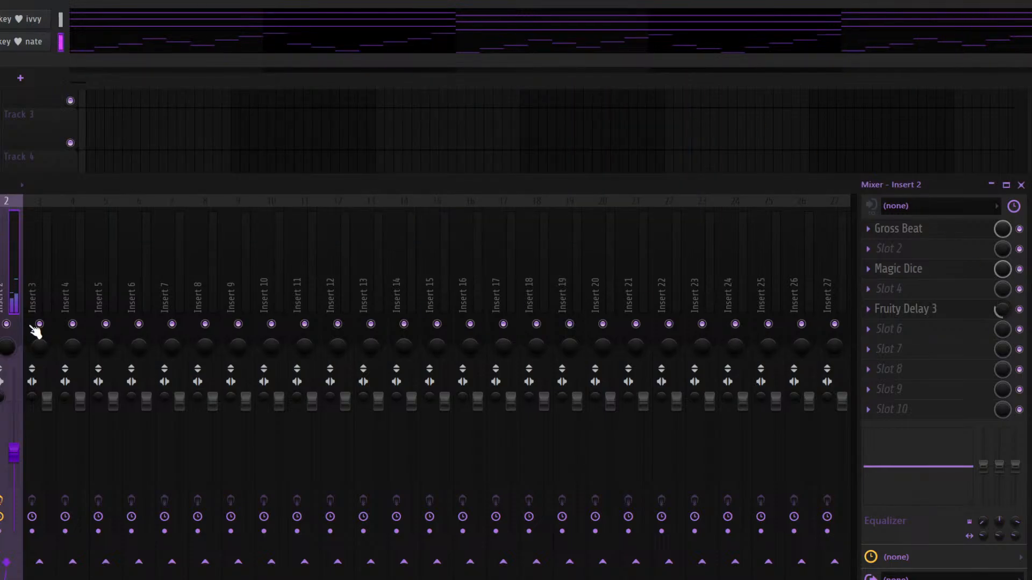
pyautogui.rightClick(7, 324)
pyautogui.rightClick(7, 324)
pyautogui.press('F9')
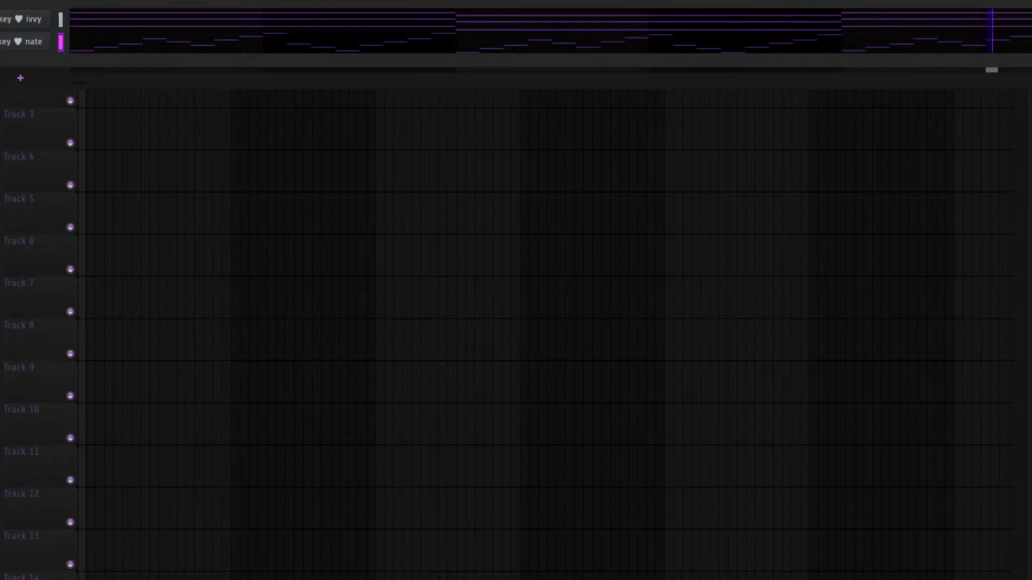
# Add a key ♥ whitearmor1 Serum channel below key ♥ nate, audition it, and bring its plugin window fully into view
pyautogui.moveTo(0, 62); pyautogui.dragTo(28, 60)
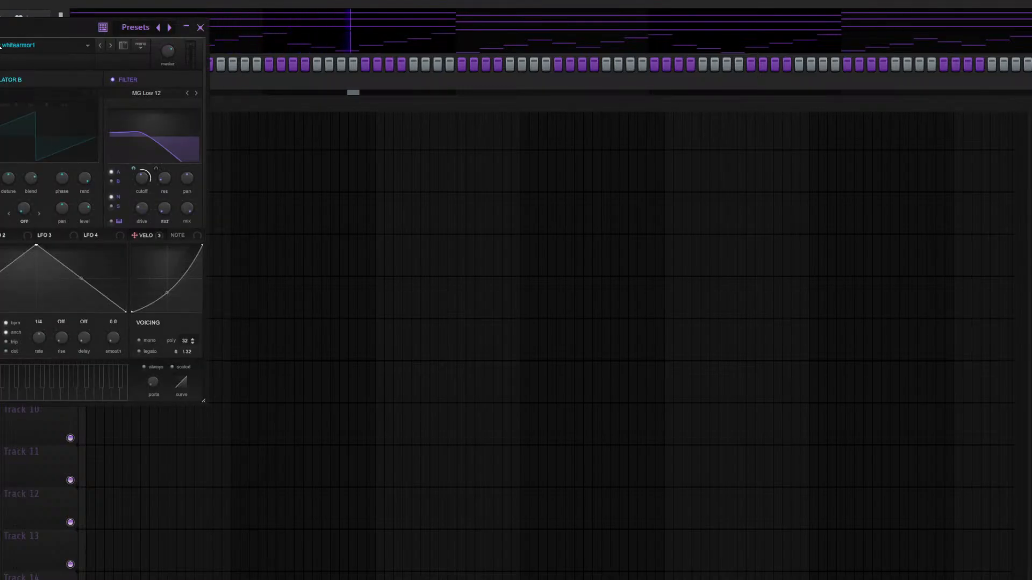
pyautogui.moveTo(0, 21); pyautogui.dragTo(258, 65)
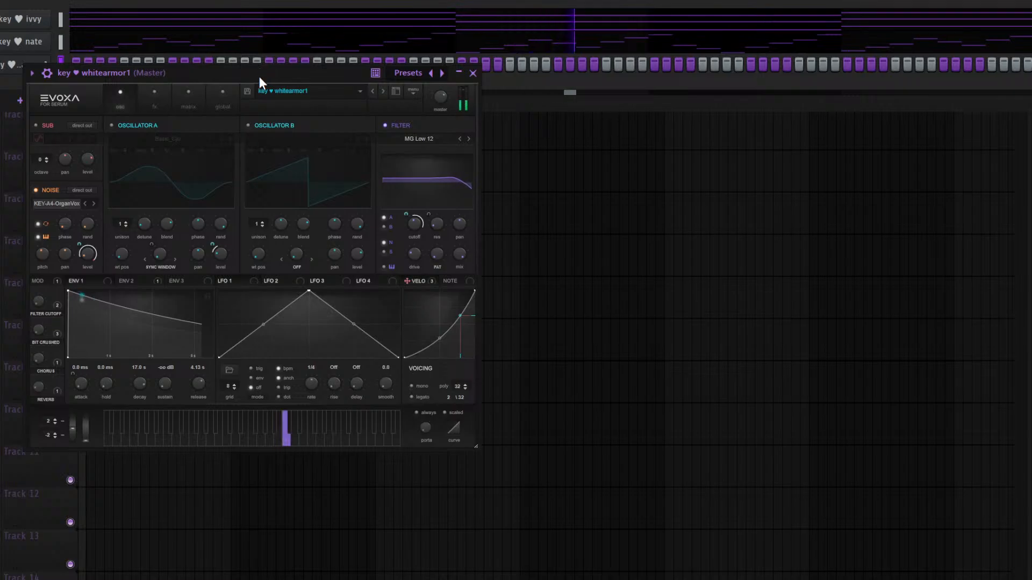
pyautogui.press('space')
pyautogui.click(1, 75)
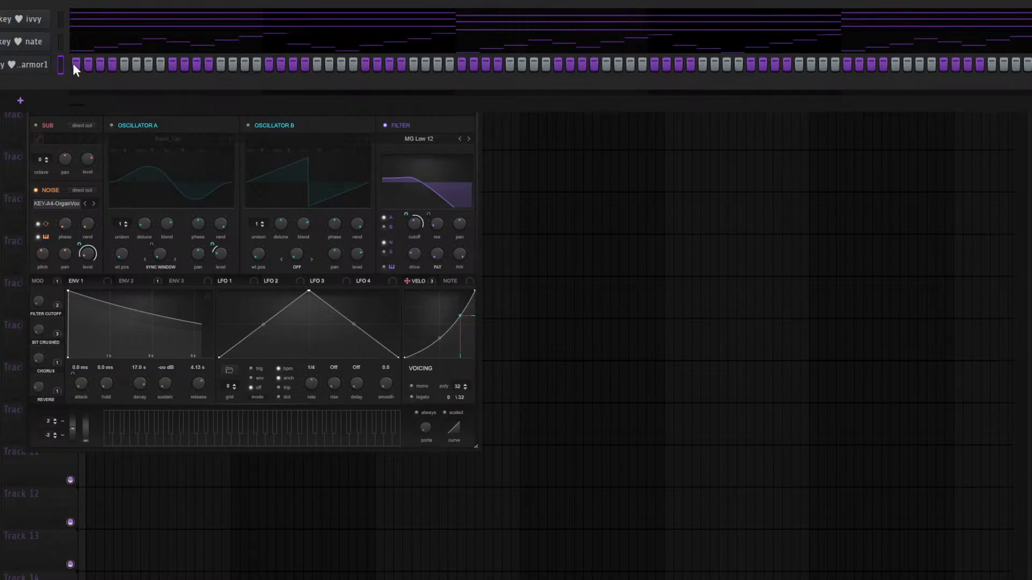
# Place B5, D6 and C#6 notes in bar 1 of the key ♥ whitearmor1 piano roll, playing back between additions
pyautogui.press('F7')
pyautogui.click(62, 310)
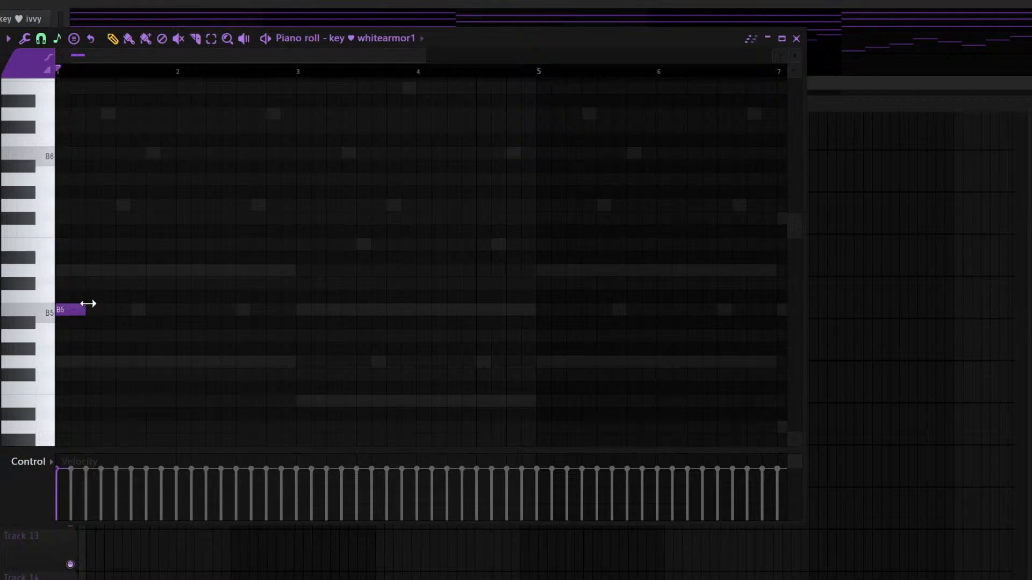
pyautogui.click(88, 273)
pyautogui.press('space')
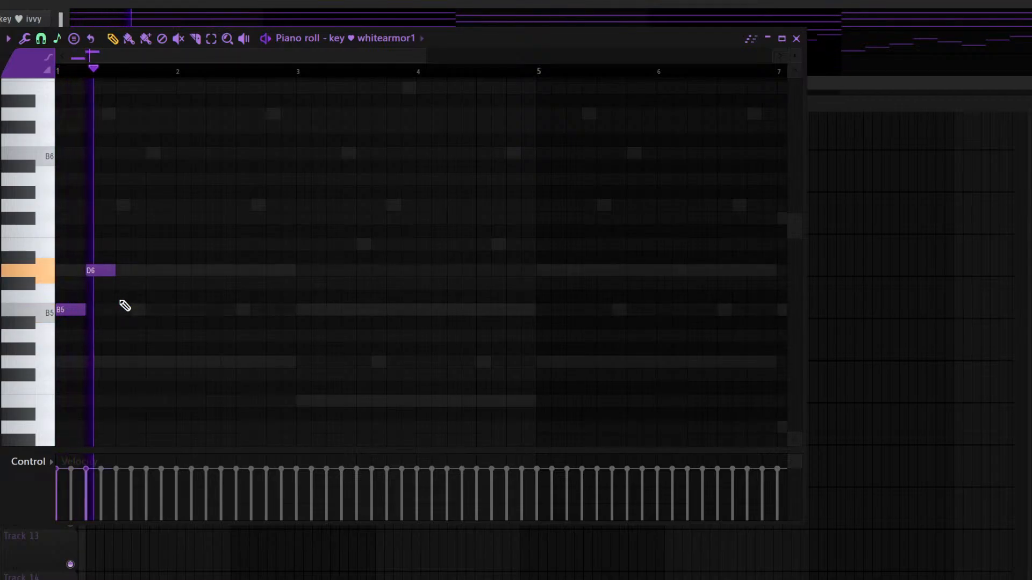
pyautogui.press('space')
pyautogui.click(96, 270)
pyautogui.press('space')
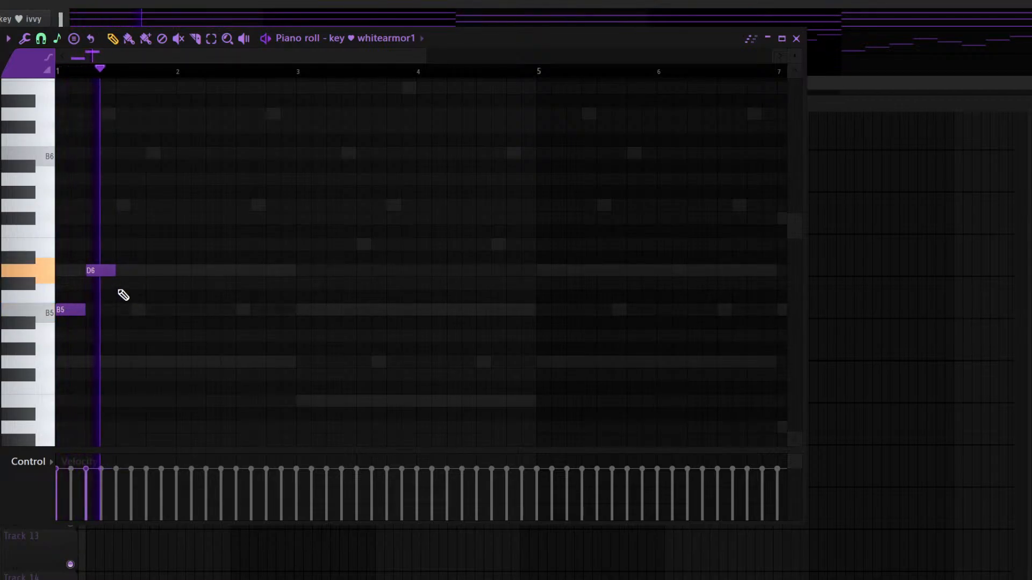
pyautogui.press('space')
pyautogui.click(138, 284)
pyautogui.moveTo(240, 253); pyautogui.dragTo(240, 231)
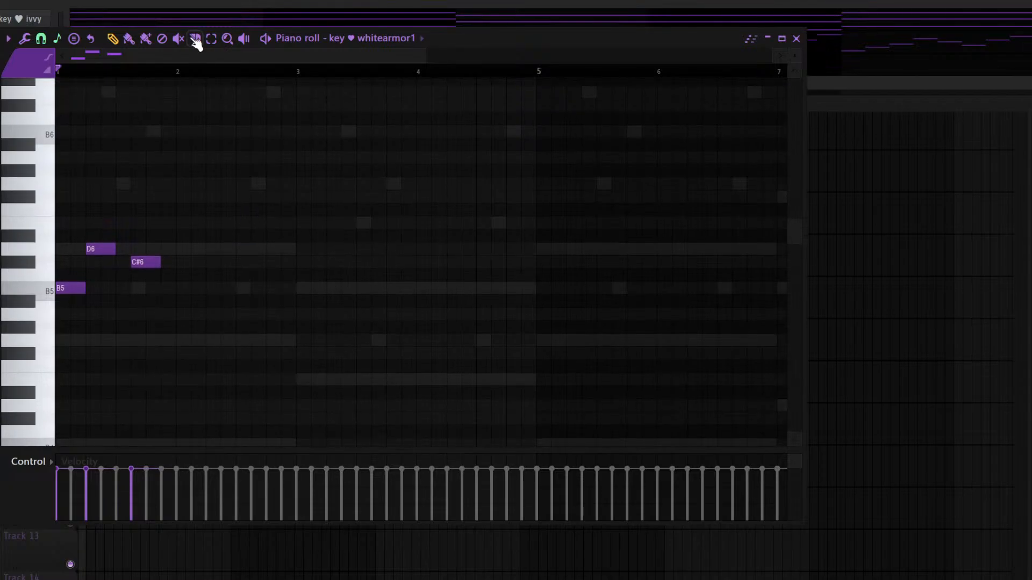
# Lengthen the D6 note until it meets the start of the C#6 note and play the phrase back
pyautogui.moveTo(425, 56); pyautogui.dragTo(221, 56)
pyautogui.press('space')
pyautogui.press('space')
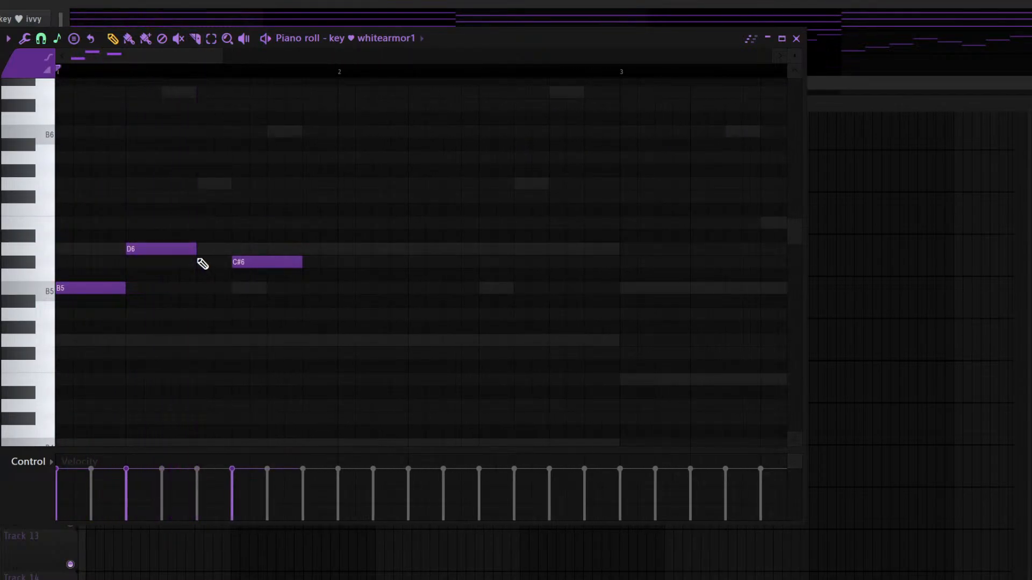
pyautogui.click(216, 245)
pyautogui.rightClick(216, 246)
pyautogui.moveTo(194, 250); pyautogui.dragTo(235, 241)
pyautogui.press('space')
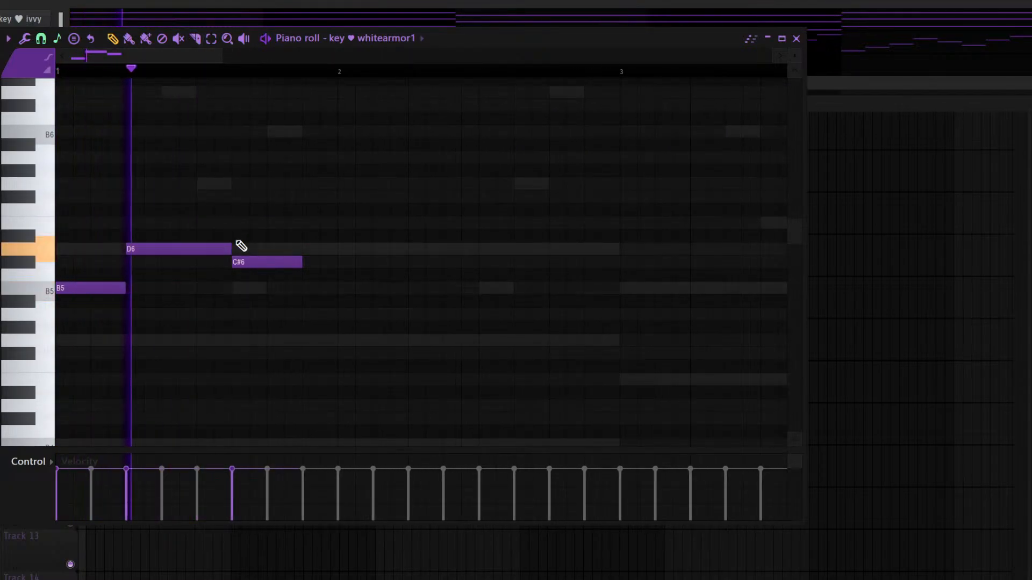
pyautogui.press('space')
# Extend the melody with a long A5 note after C#6 and a B5 note lasting to the start of bar 3
pyautogui.click(299, 291)
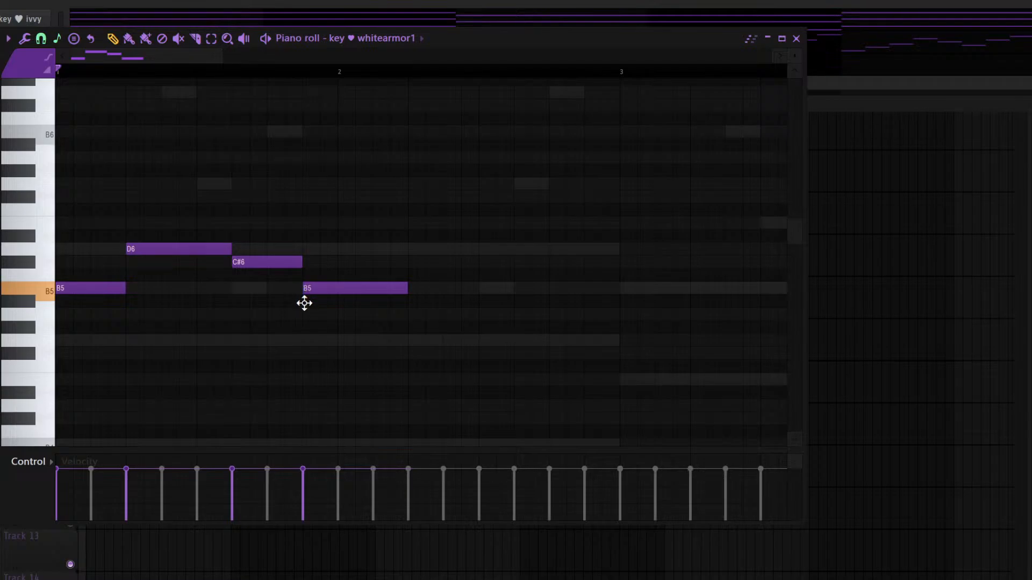
pyautogui.moveTo(304, 303); pyautogui.dragTo(306, 315)
pyautogui.press('space')
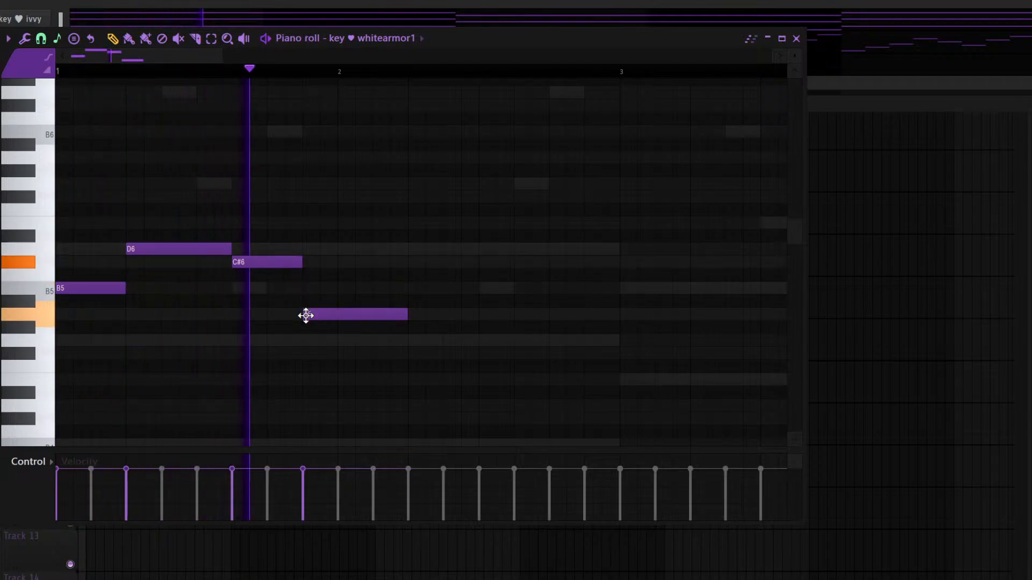
pyautogui.press('space')
pyautogui.click(476, 288)
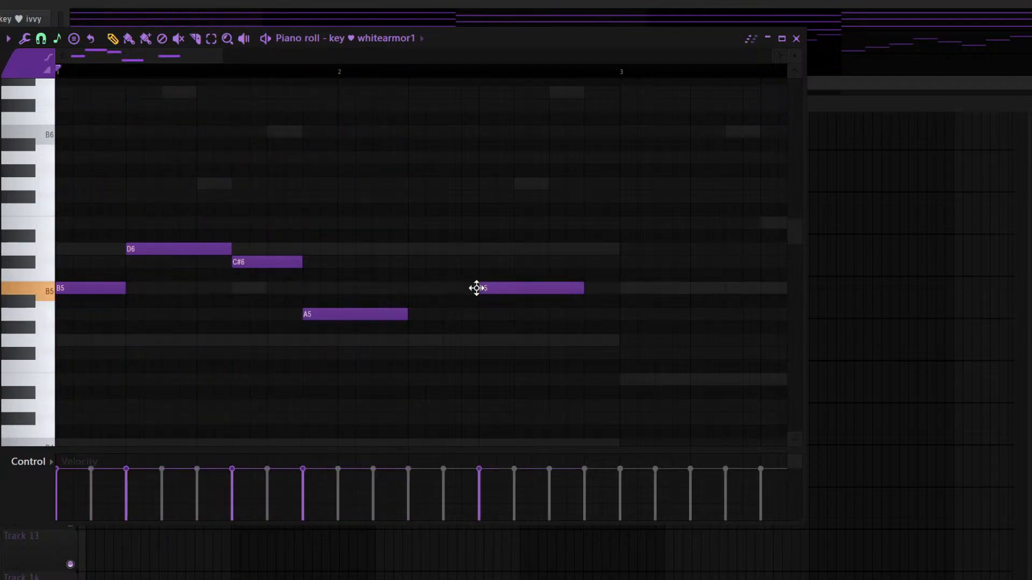
pyautogui.moveTo(407, 311); pyautogui.dragTo(478, 312)
pyautogui.press('space')
pyautogui.moveTo(585, 286); pyautogui.dragTo(619, 284)
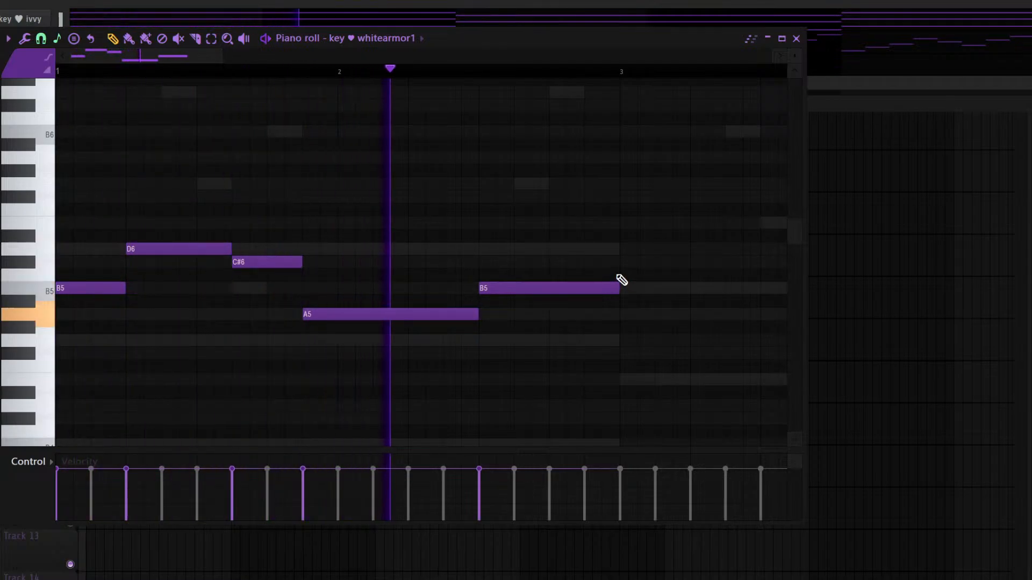
pyautogui.press('space')
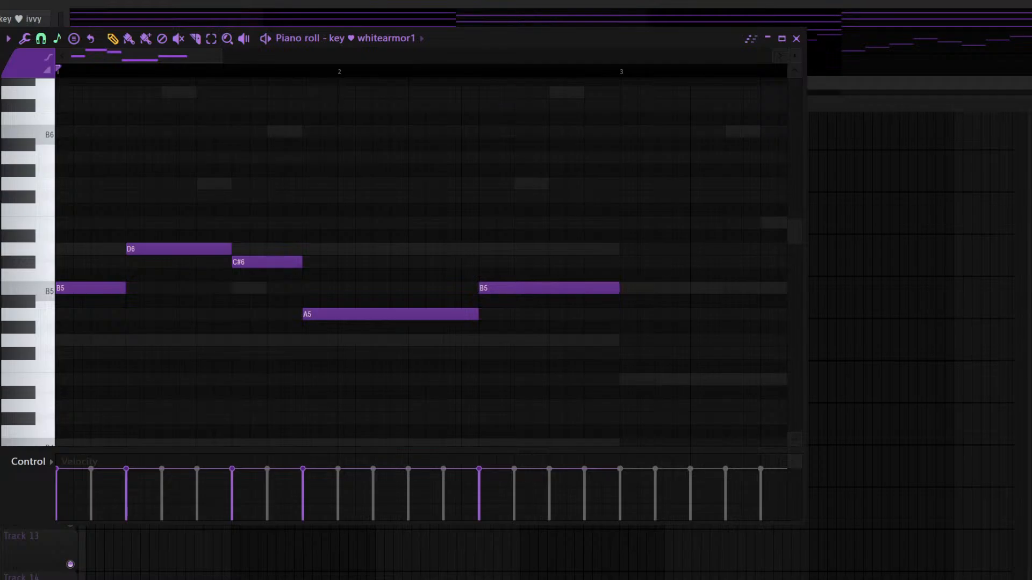
# Duplicate the two-bar key ♥ whitearmor1 phrase until it fills eight bars
pyautogui.scroll(-5, 318, 180)
pyautogui.press('space')
pyautogui.moveTo(318, 179); pyautogui.dragTo(7, 422)
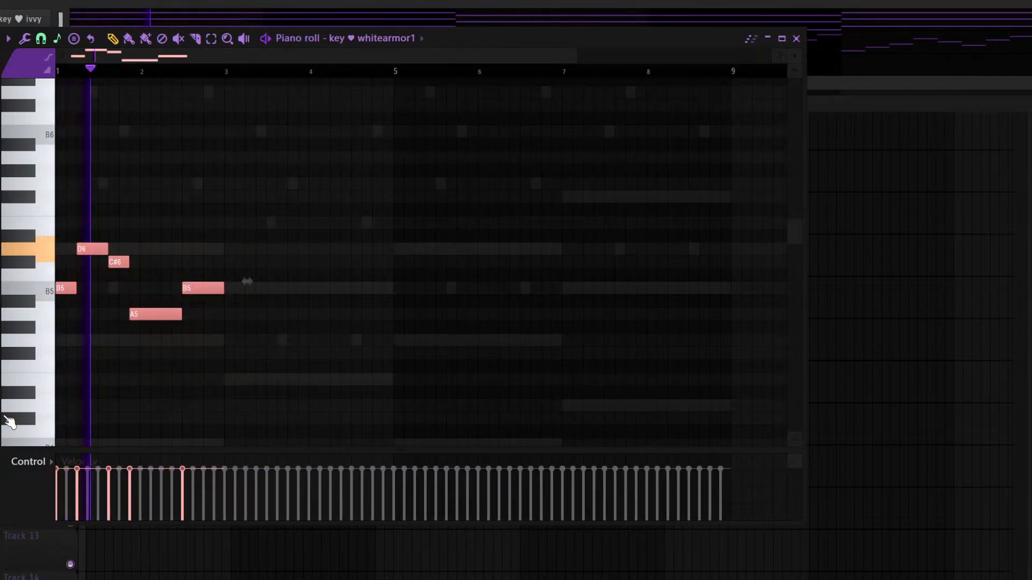
pyautogui.hotkey('ctrl', 'b')
pyautogui.moveTo(497, 204); pyautogui.dragTo(57, 369)
pyautogui.hotkey('ctrl', 'b')
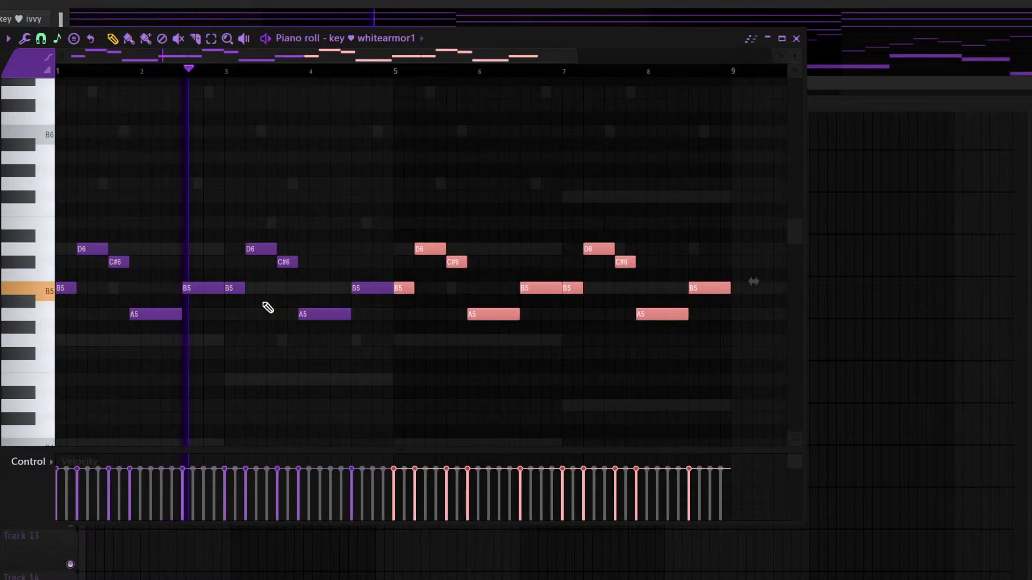
# Transpose the bar 5–8 phrases up to start on D6, raise the very last note further, and close the piano roll
pyautogui.moveTo(750, 306); pyautogui.dragTo(565, 150)
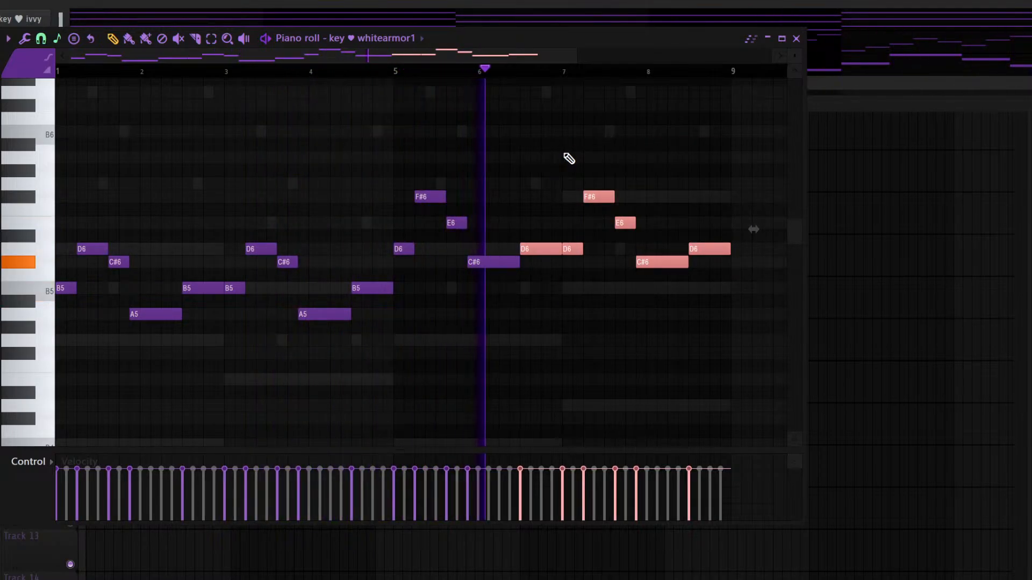
pyautogui.moveTo(748, 155); pyautogui.dragTo(564, 307)
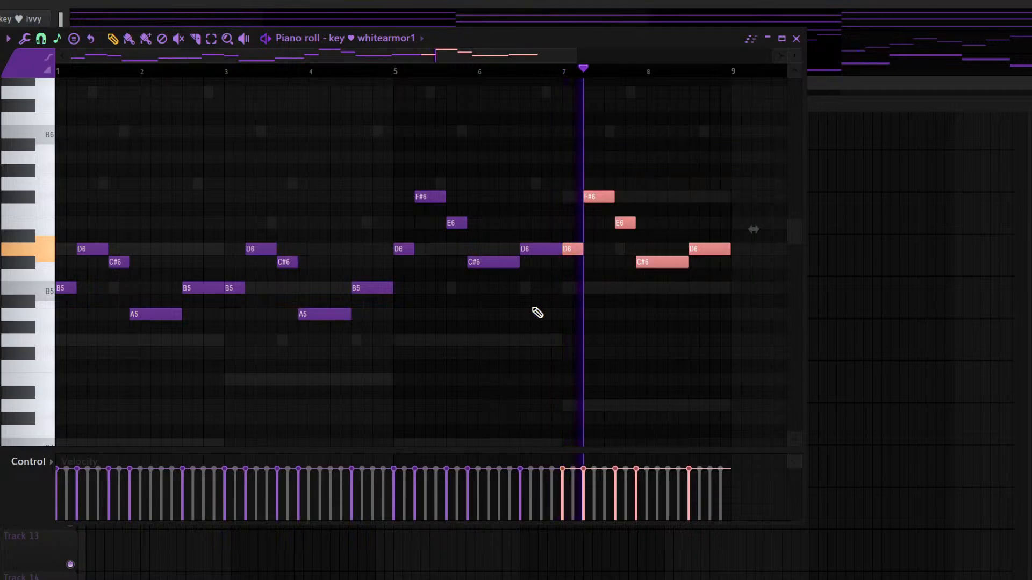
pyautogui.click(731, 318)
pyautogui.press('space')
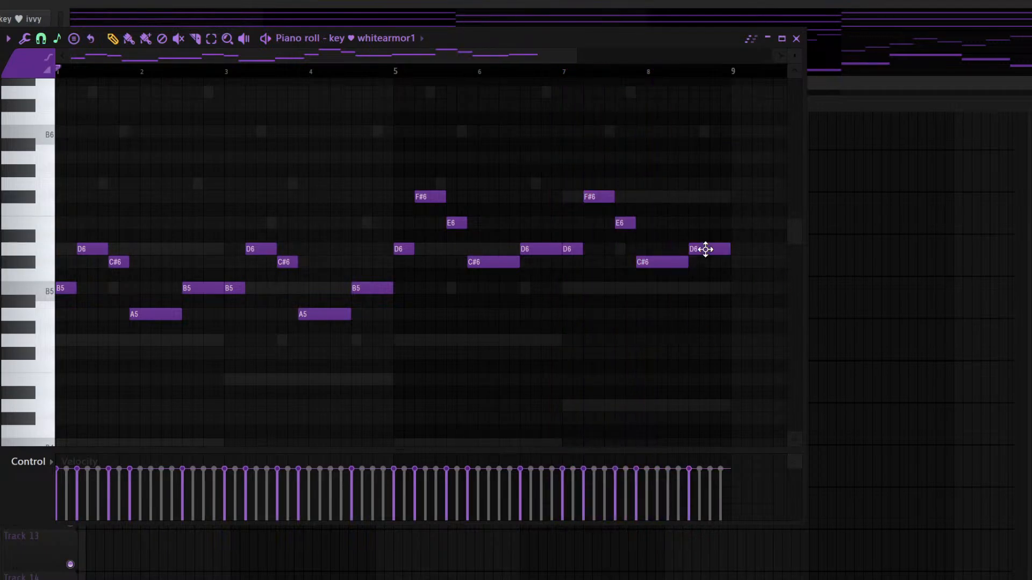
pyautogui.moveTo(705, 247); pyautogui.dragTo(706, 168)
pyautogui.press('space')
pyautogui.press('F7')
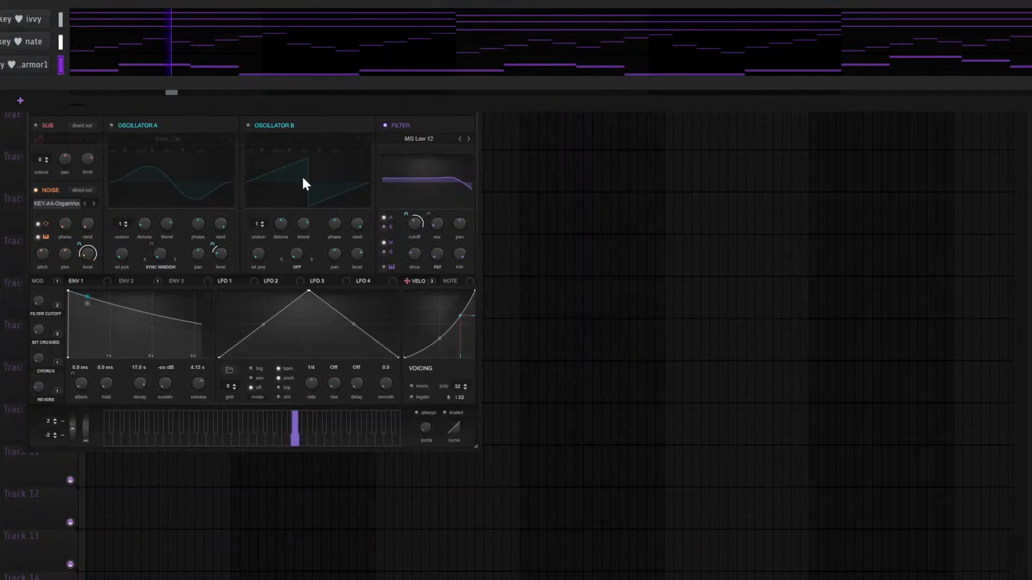
# Route the key ♥ whitearmor1 channel to Insert 3 under the channel's name
pyautogui.press('F9')
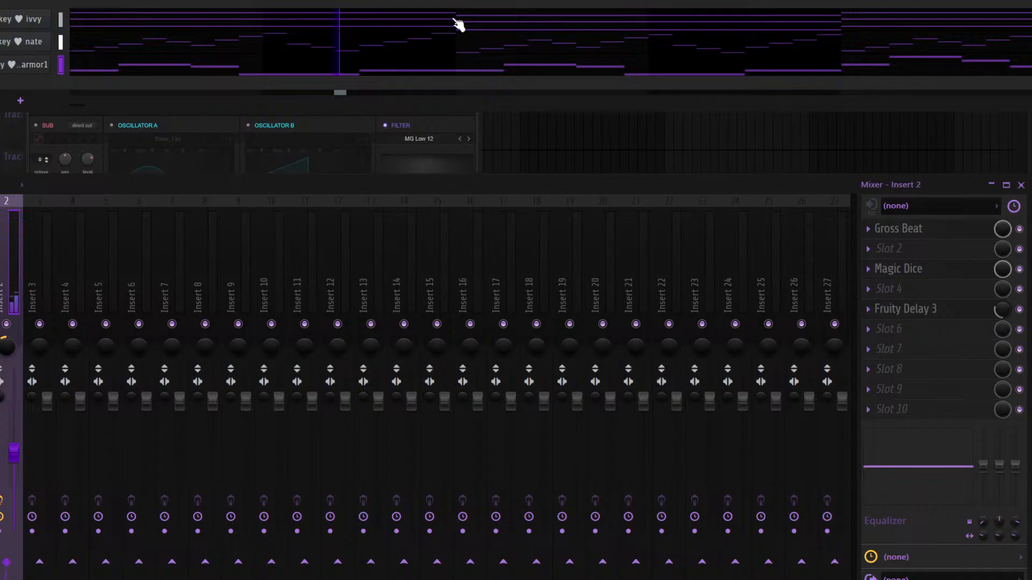
pyautogui.click(47, 295)
pyautogui.hotkey('ctrl', 'l')
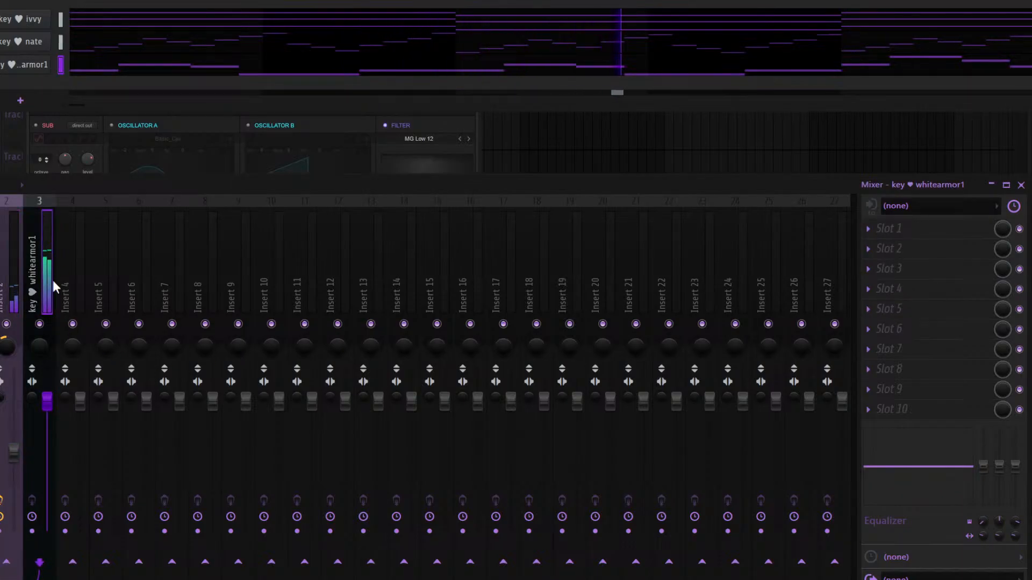
# Open the key ♥ whitearmor1 Serum window and reposition it clear of the channel names
pyautogui.click(40, 70)
pyautogui.click(41, 74)
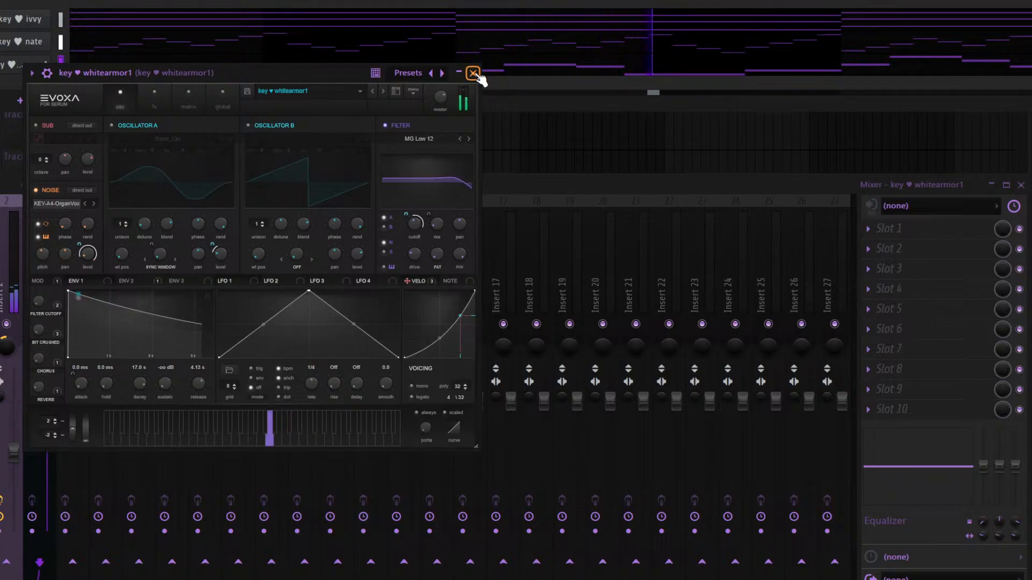
pyautogui.click(458, 71)
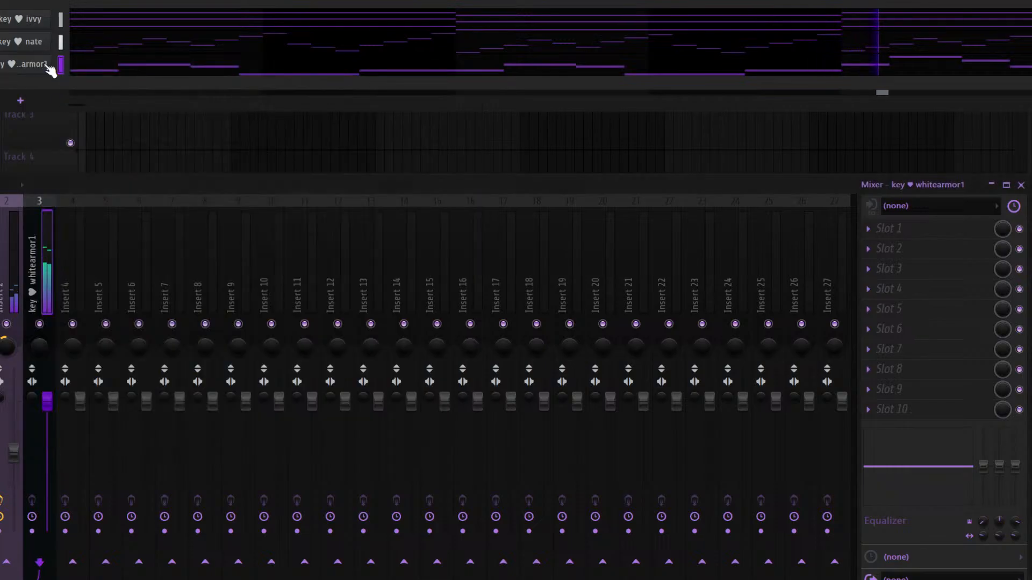
pyautogui.click(43, 63)
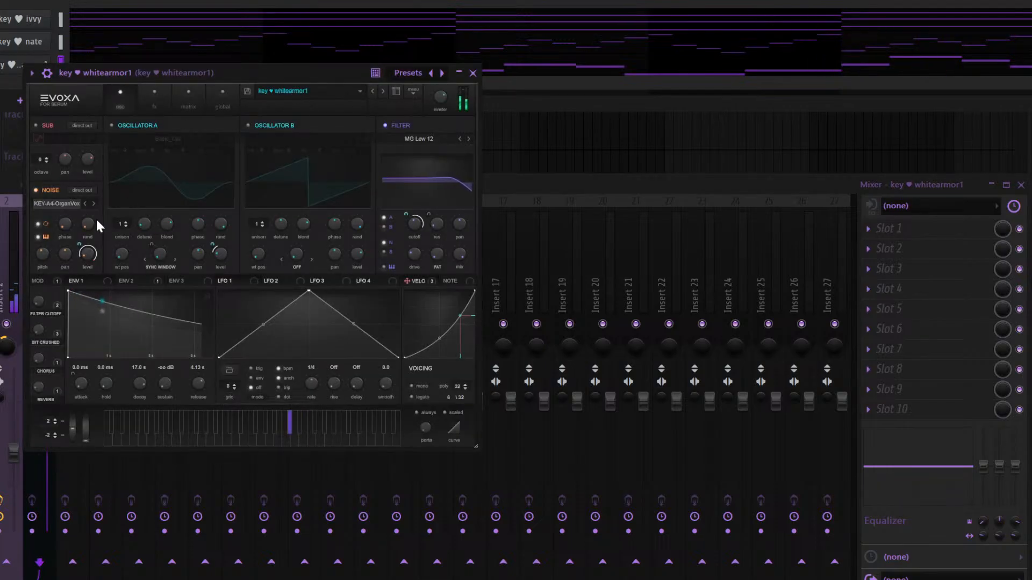
pyautogui.moveTo(128, 81); pyautogui.dragTo(309, 74)
pyautogui.click(24, 77)
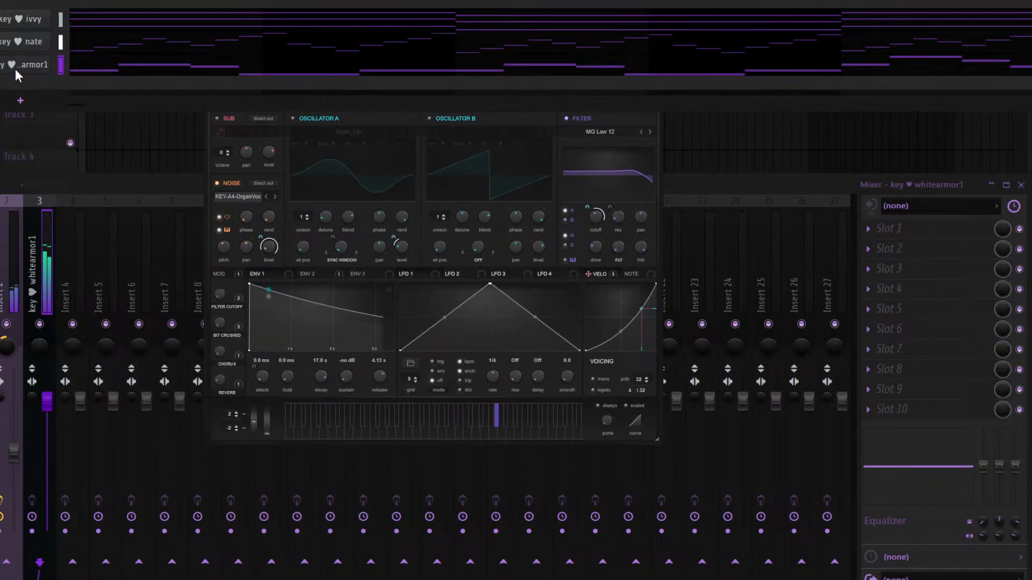
# Lower the volume of the key ♥ whitearmor1 mixer track and hide the channel rack
pyautogui.click(35, 286)
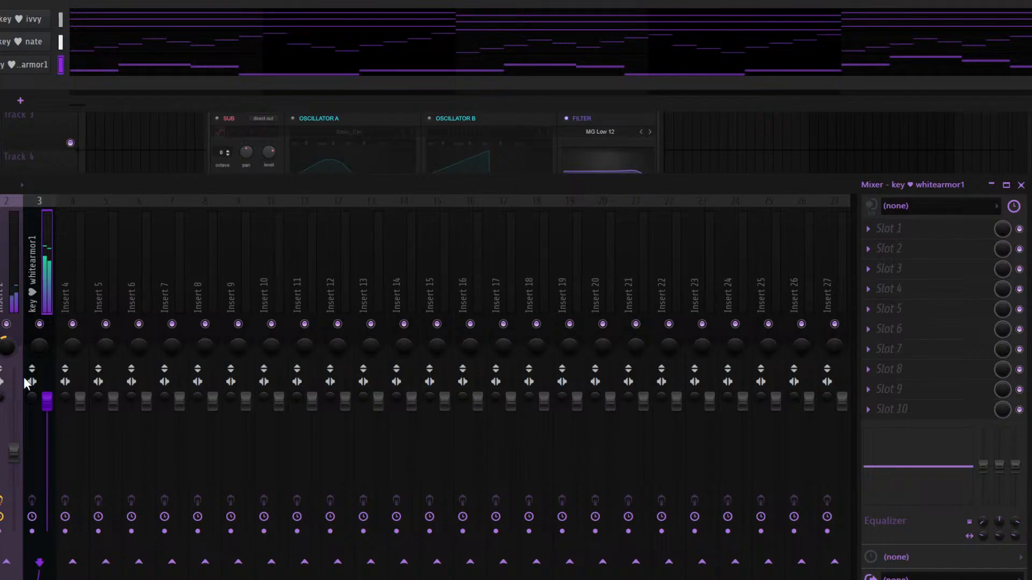
pyautogui.moveTo(47, 402); pyautogui.dragTo(47, 440)
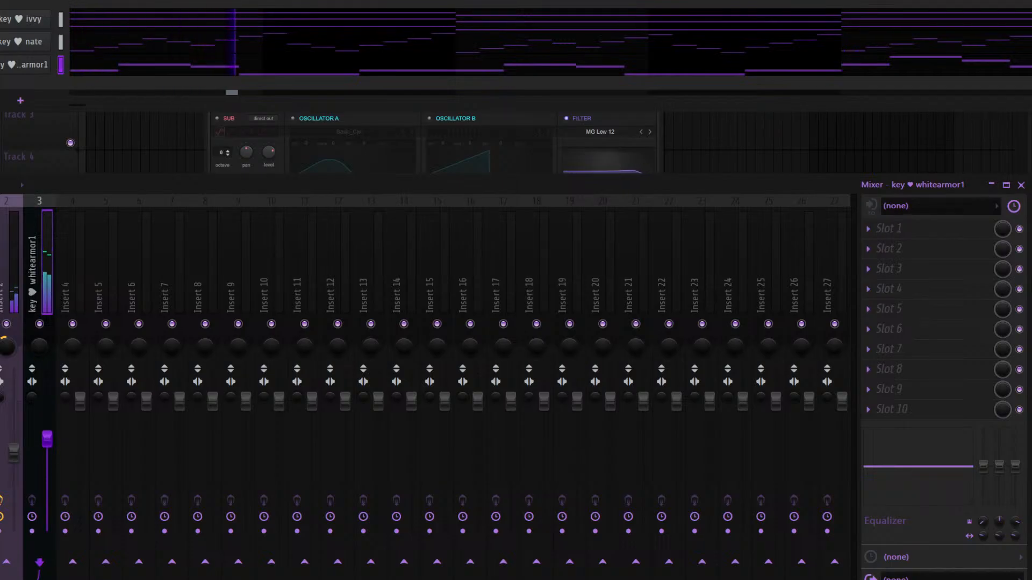
pyautogui.press('F6')
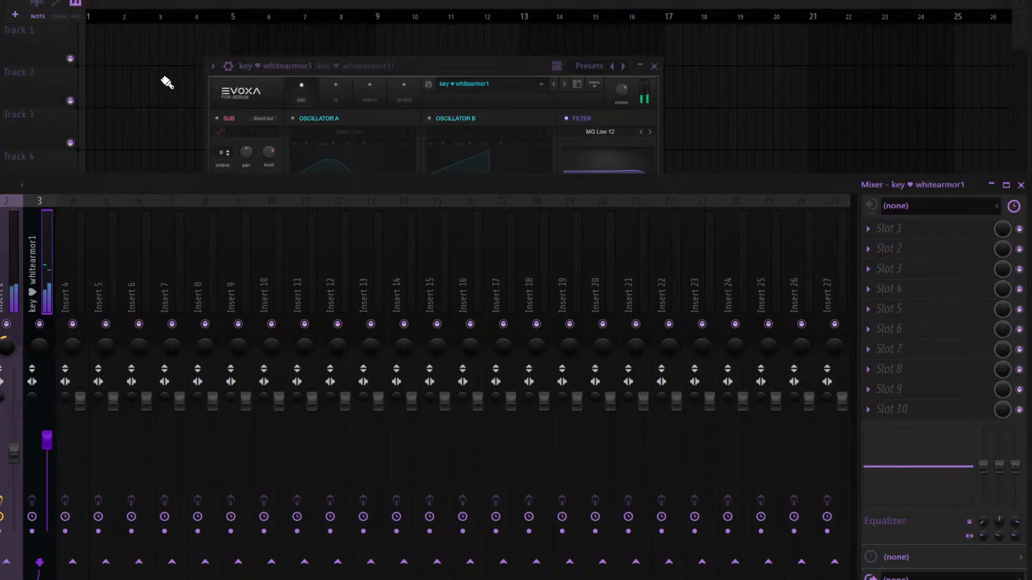
# Close the key ♥ whitearmor1 window and add a new Serum channel with the bass ♥ ages preset, moving its window clear of the channel names
pyautogui.click(368, 62)
pyautogui.click(651, 63)
pyautogui.press('F6')
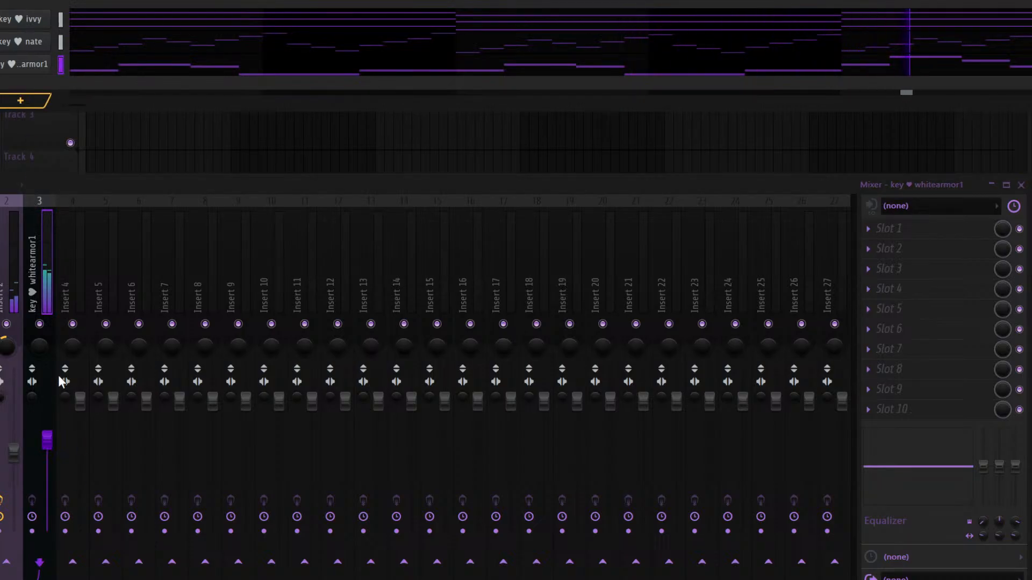
pyautogui.doubleClick(43, 365)
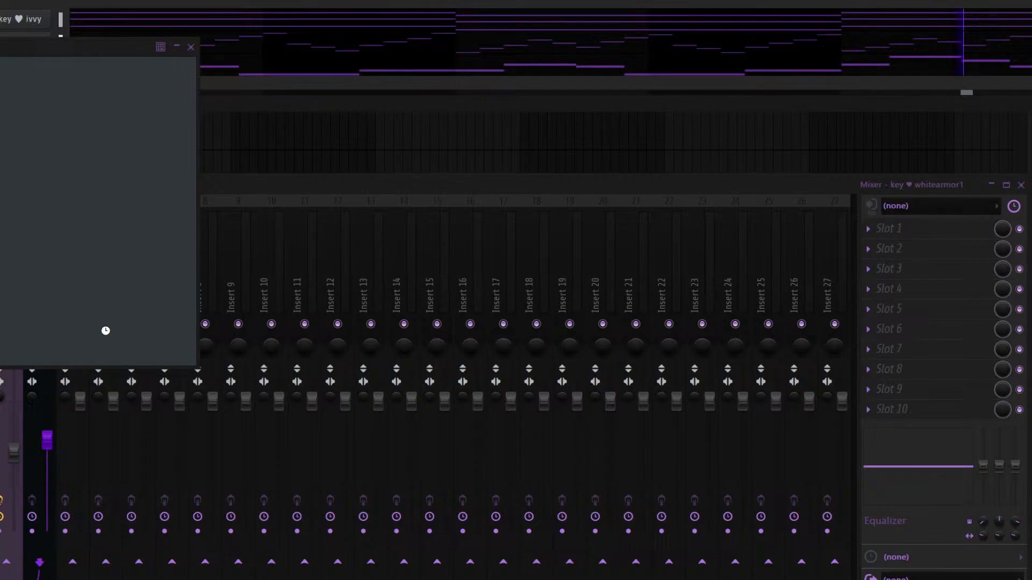
pyautogui.moveTo(5, 50); pyautogui.dragTo(261, 107)
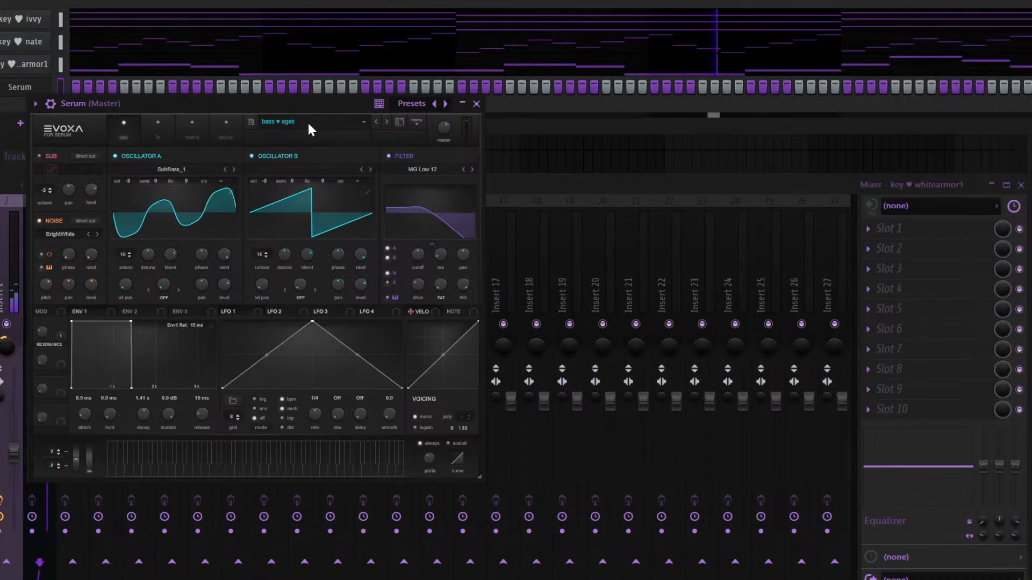
pyautogui.moveTo(262, 110); pyautogui.dragTo(346, 122)
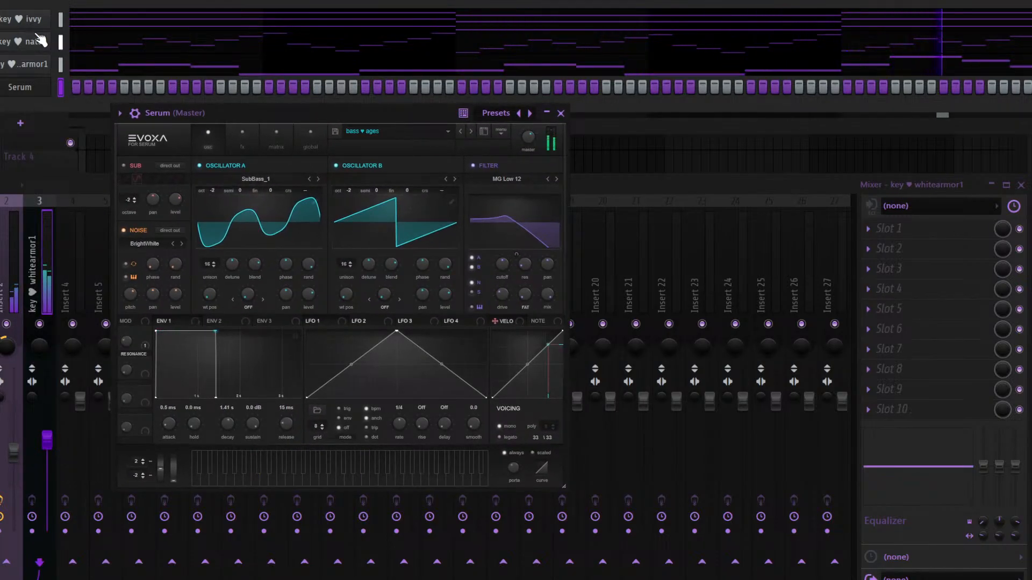
# Copy the key ♥ ivvy chords into the new Serum channel and delete the upper chord notes, keeping B4, G4, B4 and D5
pyautogui.click(241, 29)
pyautogui.hotkey('ctrl', 'v')
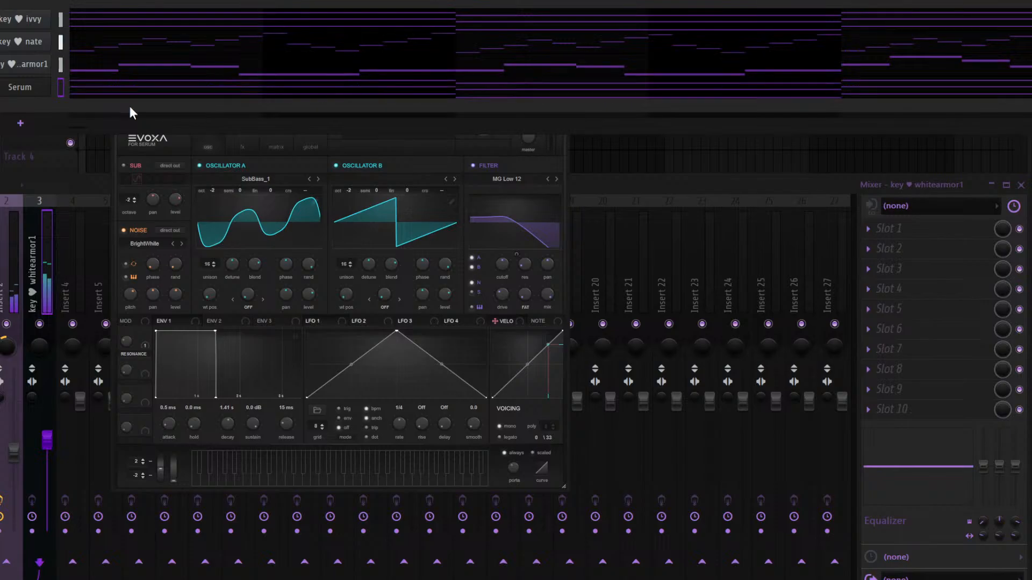
pyautogui.click(86, 88)
pyautogui.rightClick(144, 249)
pyautogui.rightClick(142, 340)
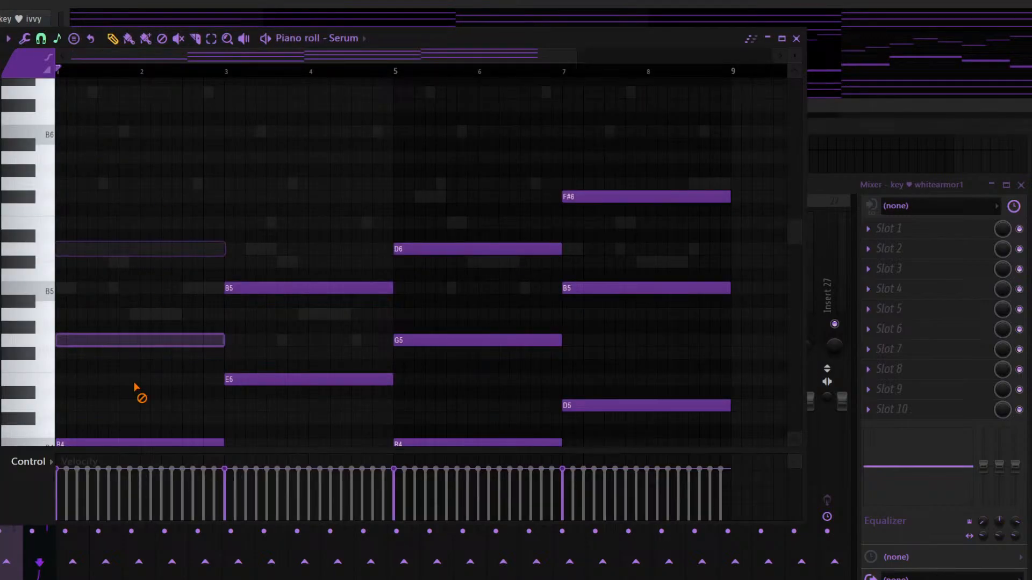
pyautogui.rightClick(258, 288)
pyautogui.rightClick(258, 379)
pyautogui.scroll(-3, 258, 437)
pyautogui.rightClick(437, 155)
pyautogui.rightClick(438, 248)
pyautogui.rightClick(648, 197)
pyautogui.rightClick(618, 104)
pyautogui.scroll(1, 617, 99)
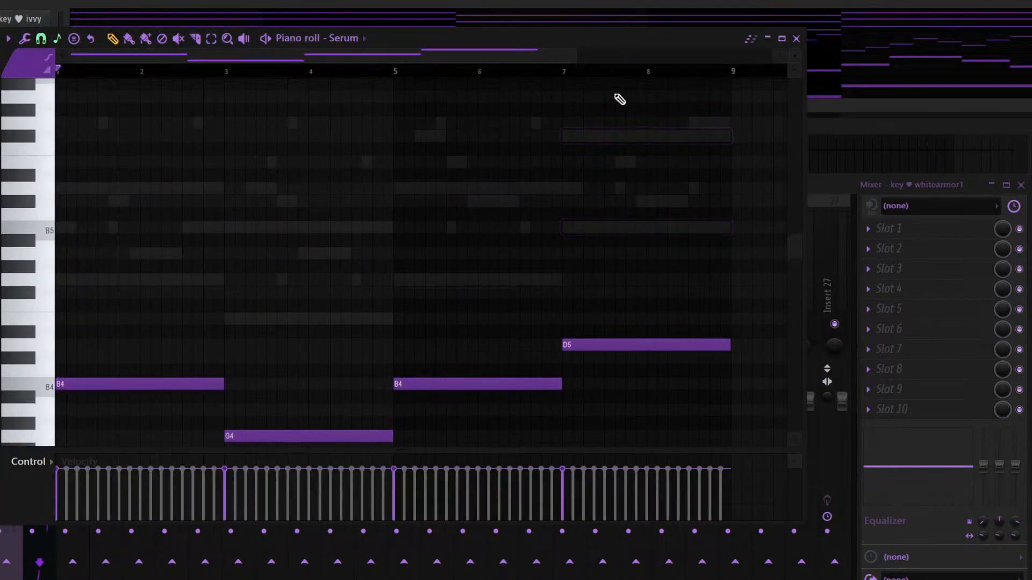
# Try all the bass notes an octave lower during playback, and return them to the previous octave
pyautogui.press('space')
pyautogui.press('space')
pyautogui.hotkey('ctrl', 'a')
pyautogui.hotkey('ctrl', 'Down')
pyautogui.scroll(-4, 509, 96)
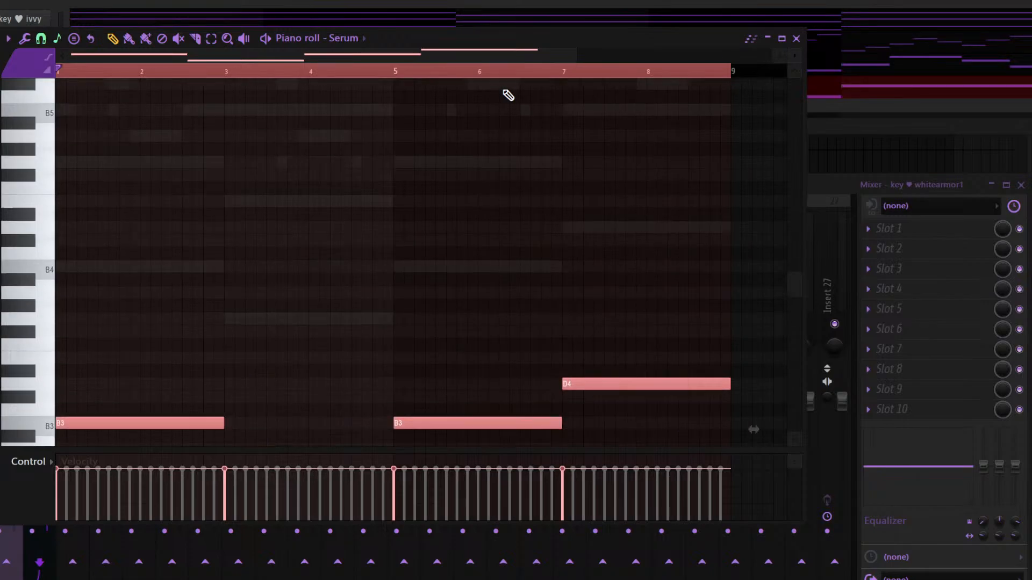
pyautogui.press('space')
pyautogui.hotkey('ctrl', 'Up')
pyautogui.press('space')
pyautogui.press('space')
# Close the piano roll and browse the Serum bass presets during playback, choosing bass ♥ cleann
pyautogui.press('F7')
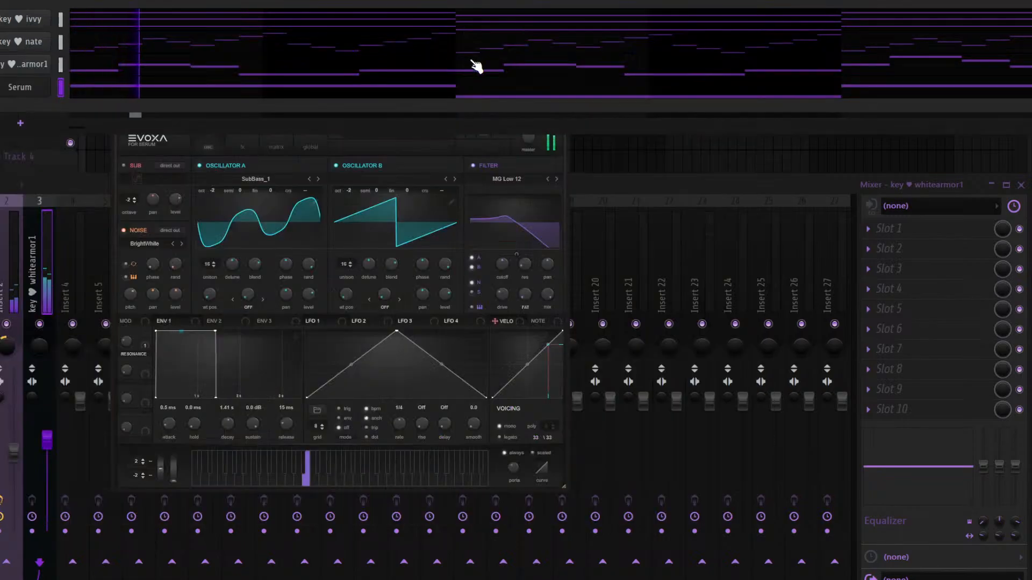
pyautogui.press('space')
pyautogui.click(451, 145)
pyautogui.press('space')
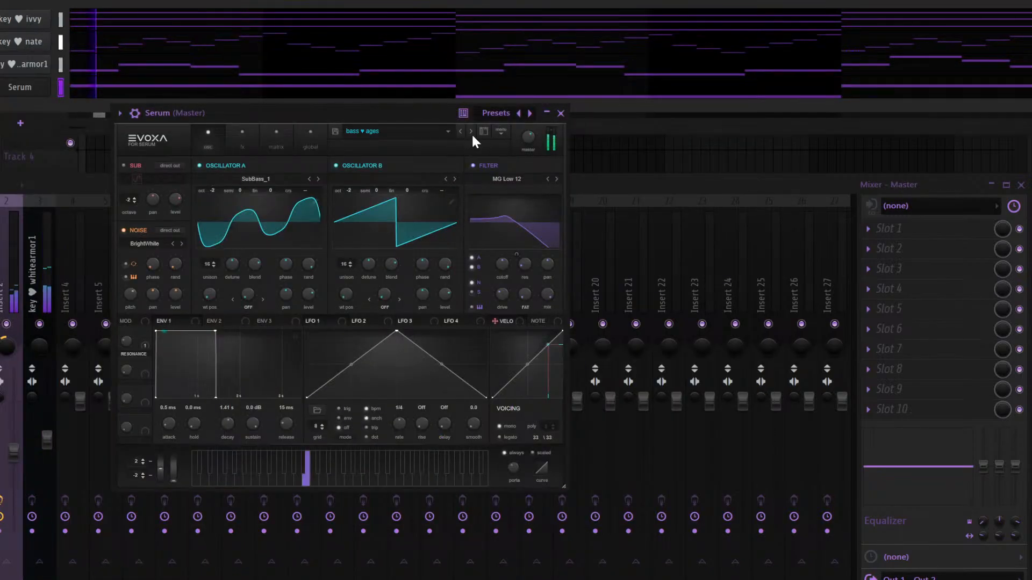
pyautogui.press('space')
pyautogui.click(470, 135)
pyautogui.press('space')
pyautogui.press('space')
pyautogui.click(470, 135)
pyautogui.press('space')
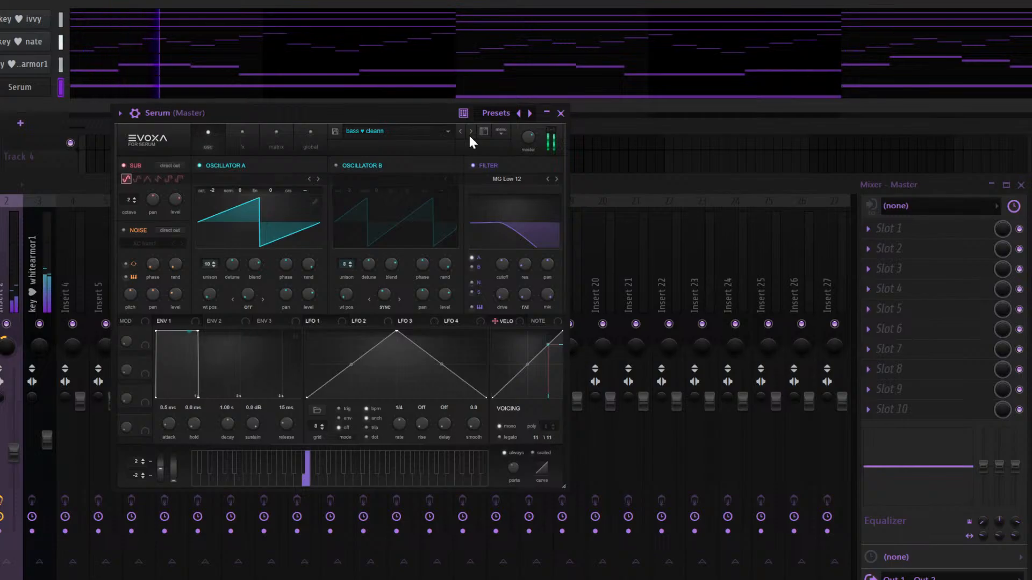
# Route the bass Serum channel to Insert 4 under the channel's name and close its plugin window
pyautogui.click(76, 295)
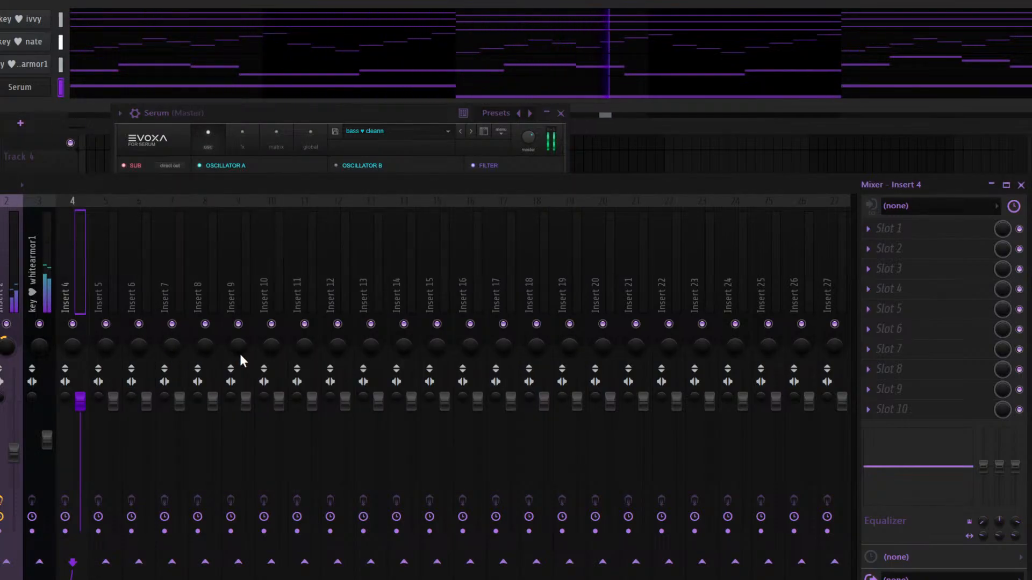
pyautogui.hotkey('ctrl', 'l')
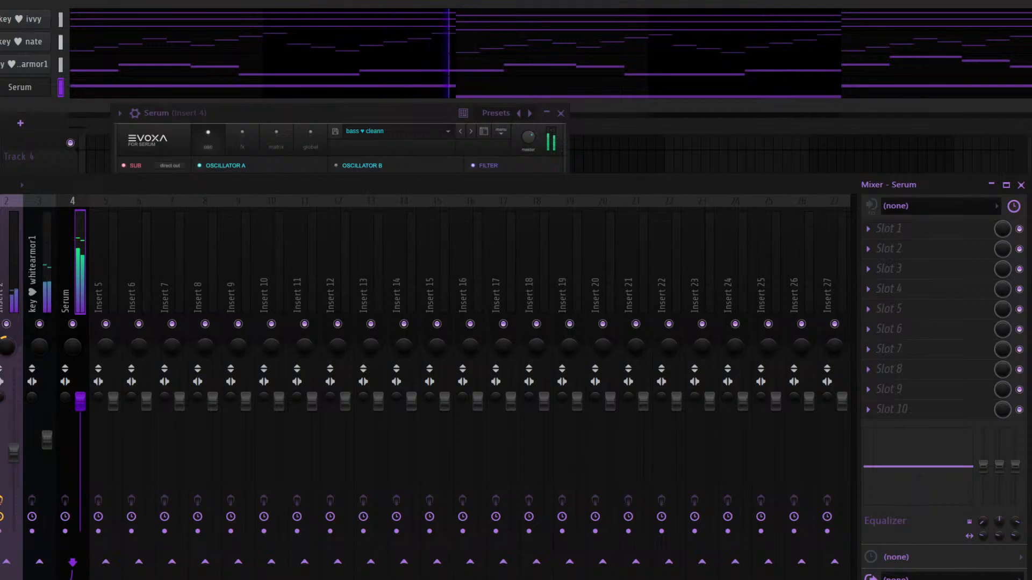
pyautogui.click(561, 114)
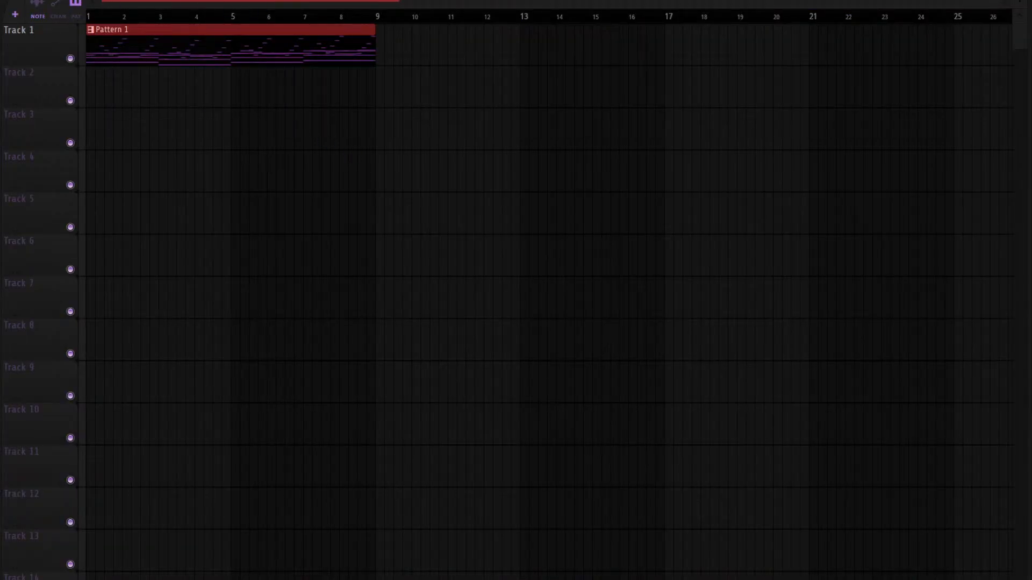
# Place Pattern 2 on Track 2 as two consecutive four-bar clips covering bars 1 to 8
pyautogui.click(105, 88)
pyautogui.moveTo(121, 77); pyautogui.dragTo(222, 71)
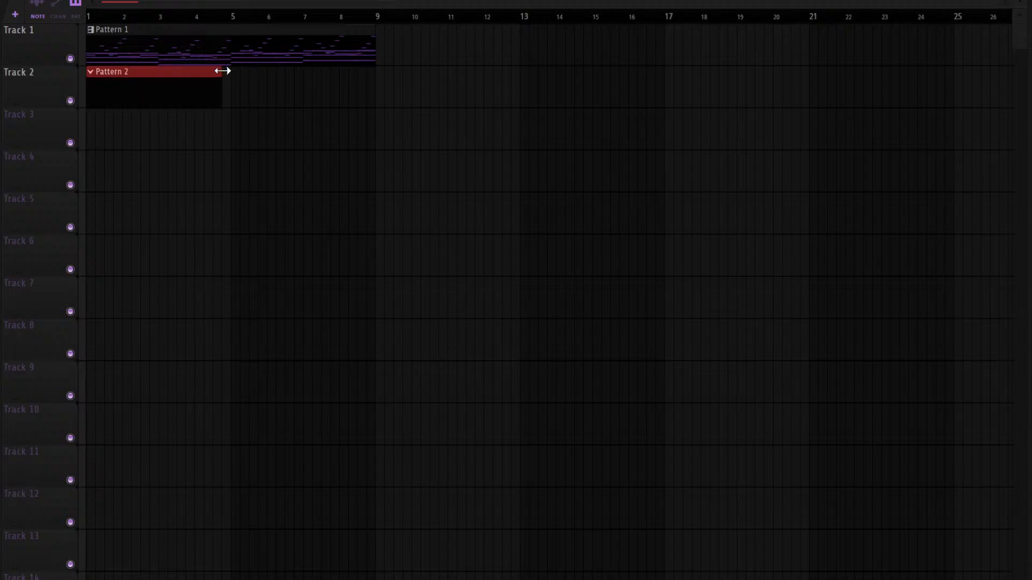
pyautogui.press('space')
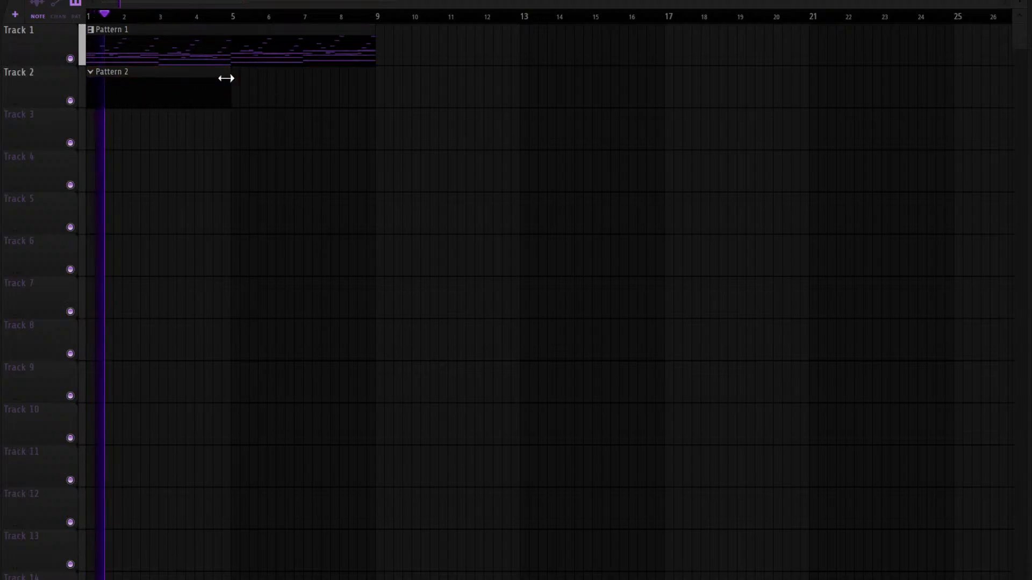
pyautogui.click(254, 84)
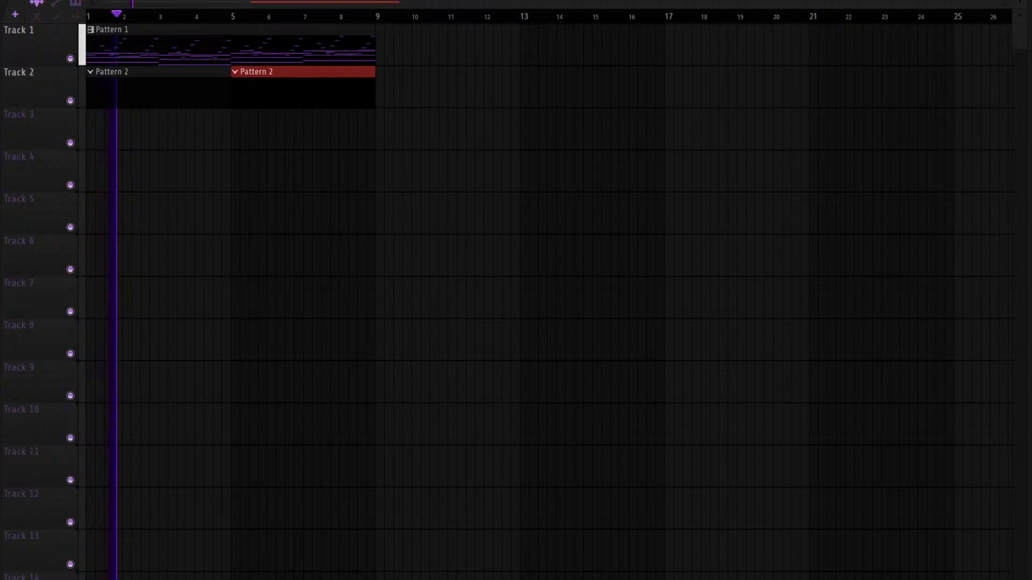
# Program the CLAP - PUNKMONK channel in Pattern 2 with hits on steps 9, 25, 41 and 57
pyautogui.press('F6')
pyautogui.click(172, 20)
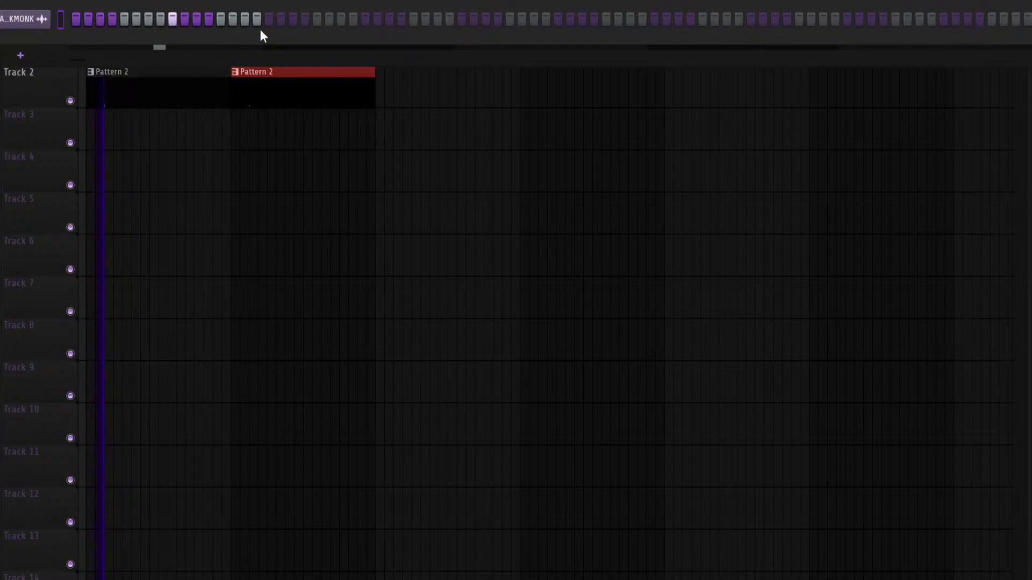
pyautogui.click(365, 19)
pyautogui.click(557, 19)
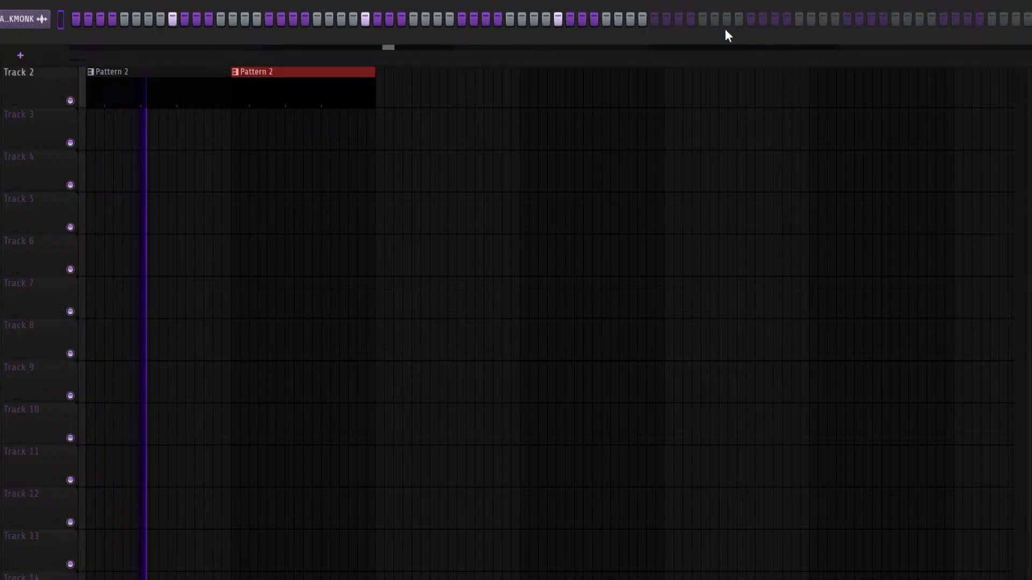
pyautogui.click(751, 19)
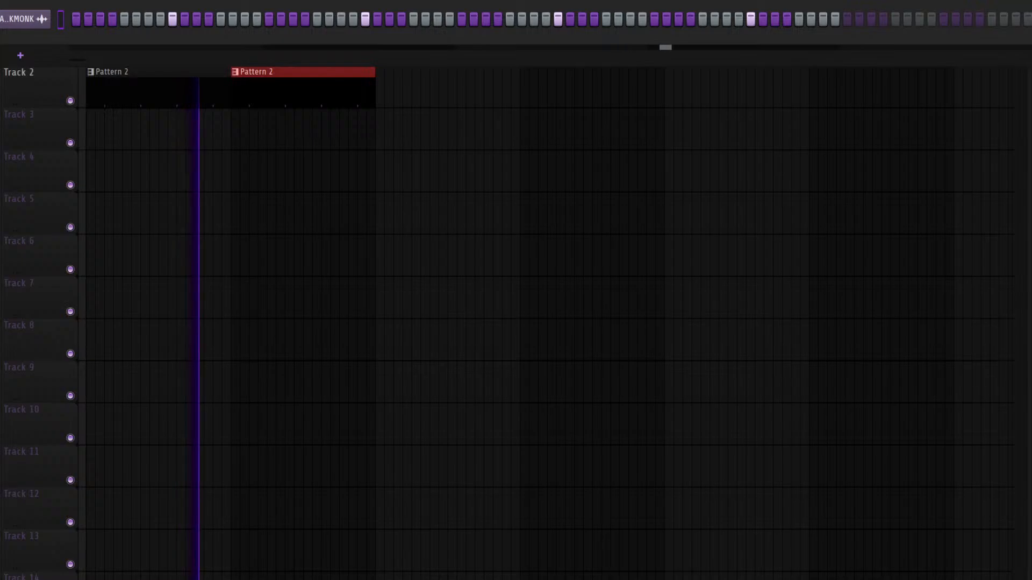
pyautogui.press('F6')
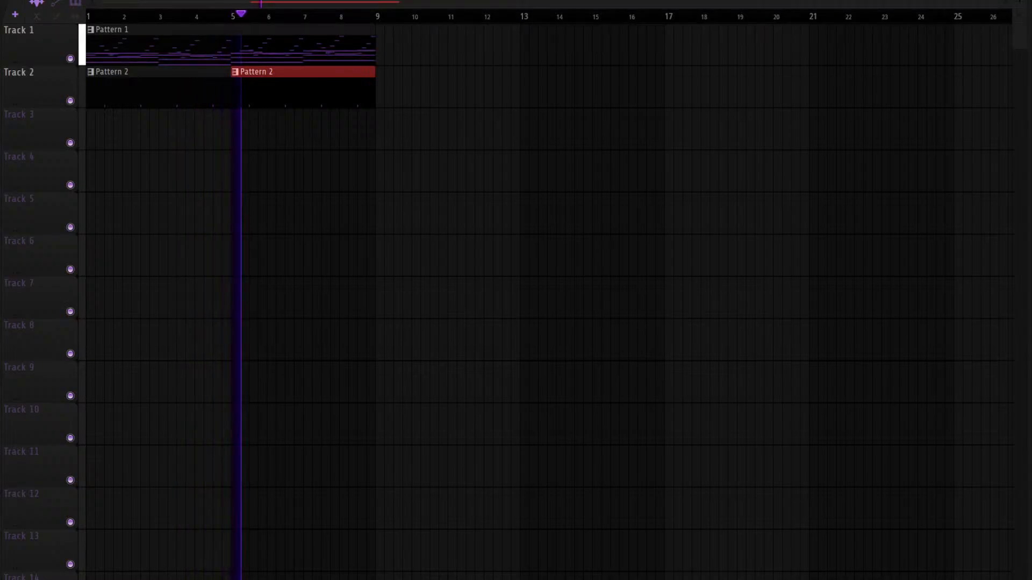
# Fill the HI HAT - LUK (2) channel on every second step over four bars, adding extra hits on steps 2, 40 and 50
pyautogui.press('F6')
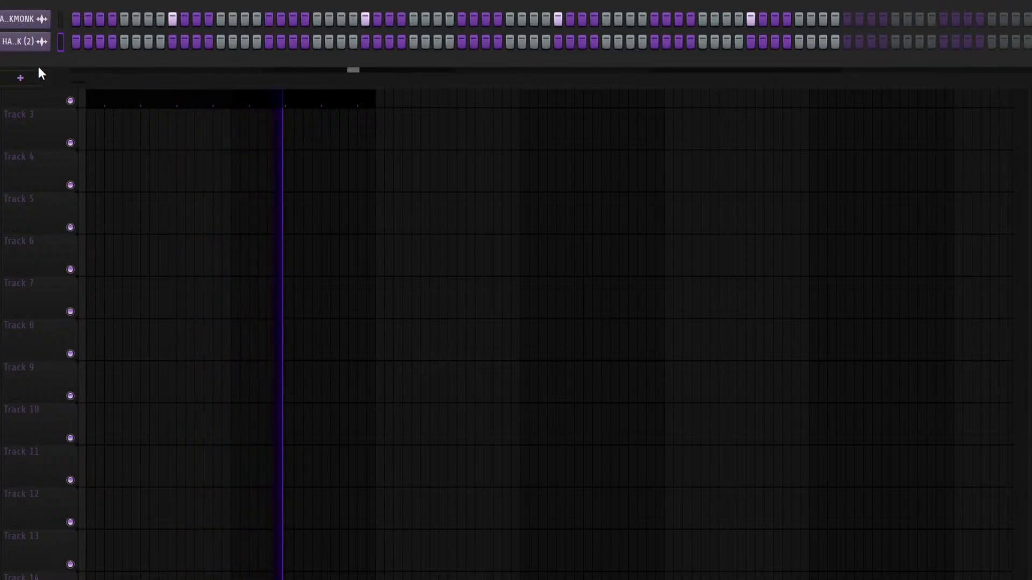
pyautogui.click(89, 41)
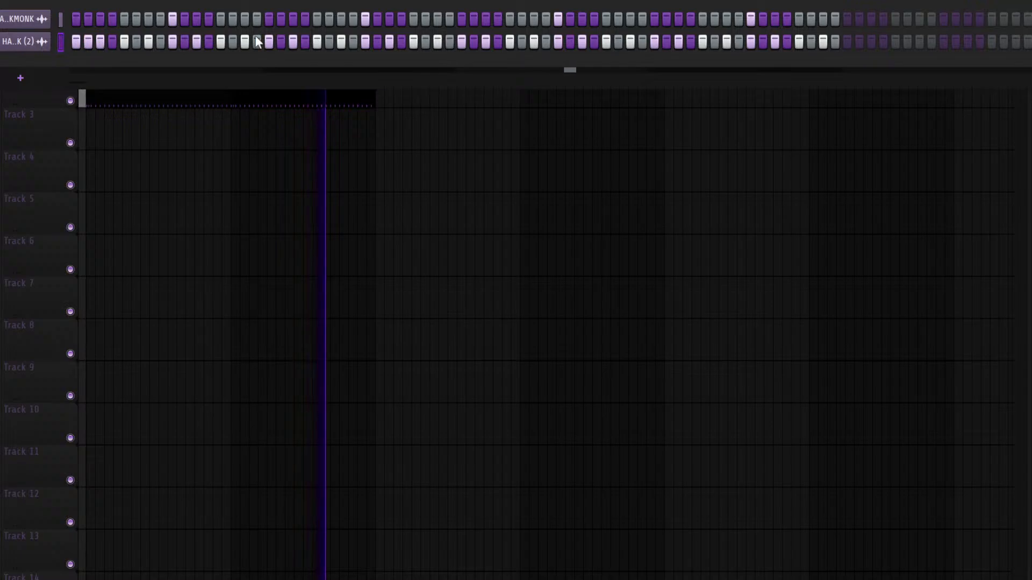
pyautogui.click(546, 42)
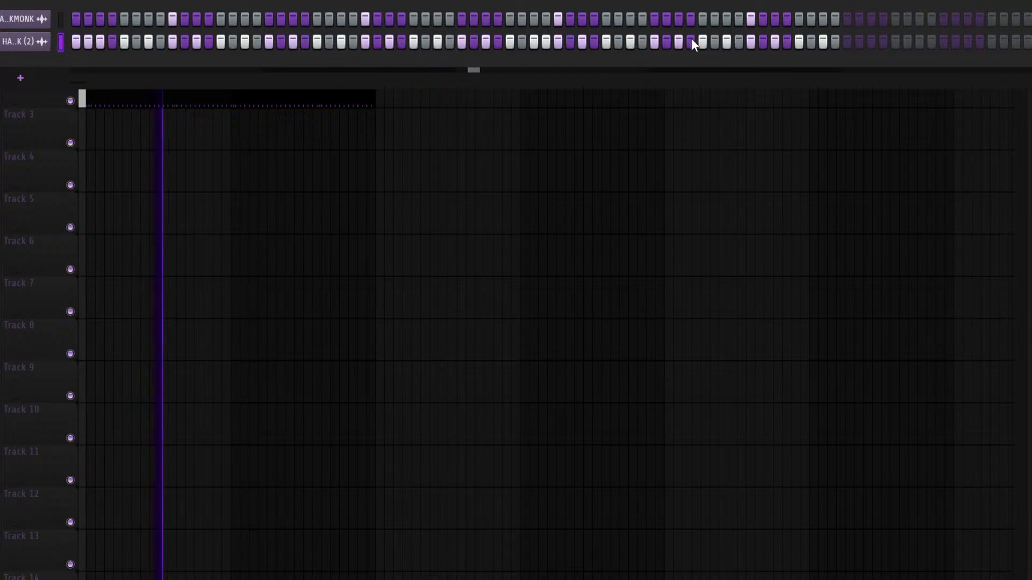
pyautogui.click(665, 42)
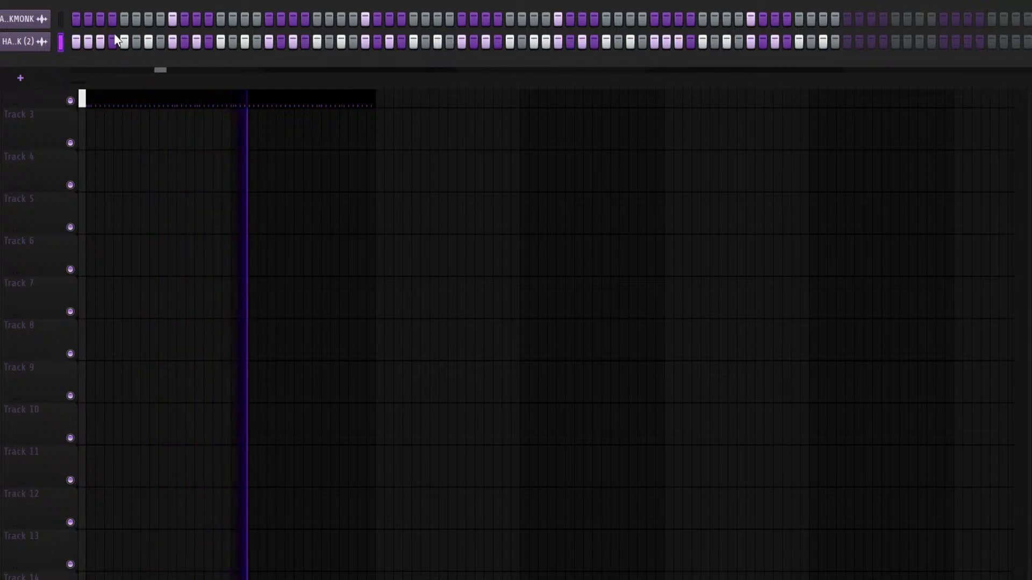
# Route the CLAP - PUNKMONK channel to Insert 5 and the HI HAT - LUK (2) channel to Insert 6, named after the channels
pyautogui.press('F9')
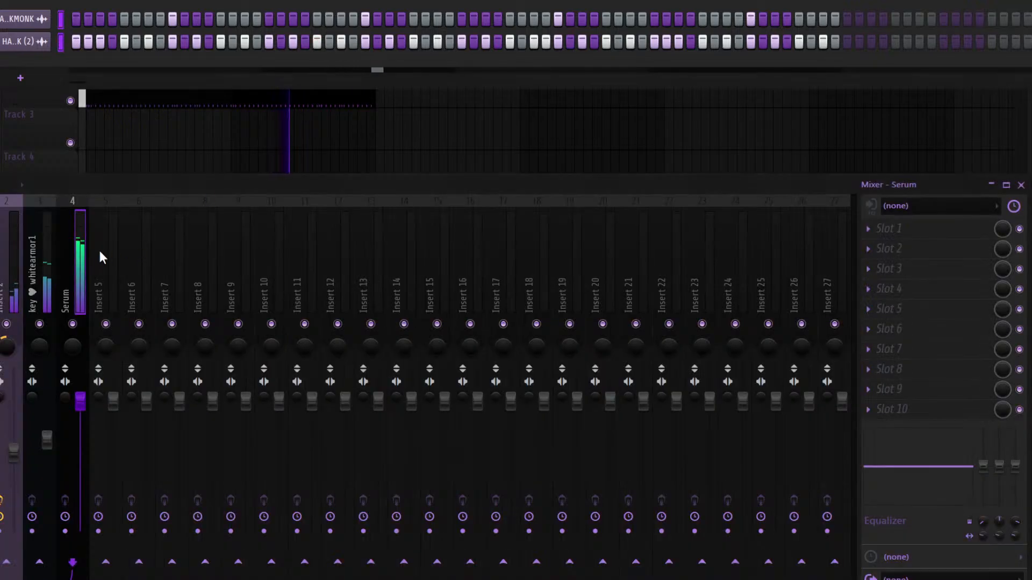
pyautogui.click(98, 248)
pyautogui.hotkey('ctrl', 'l')
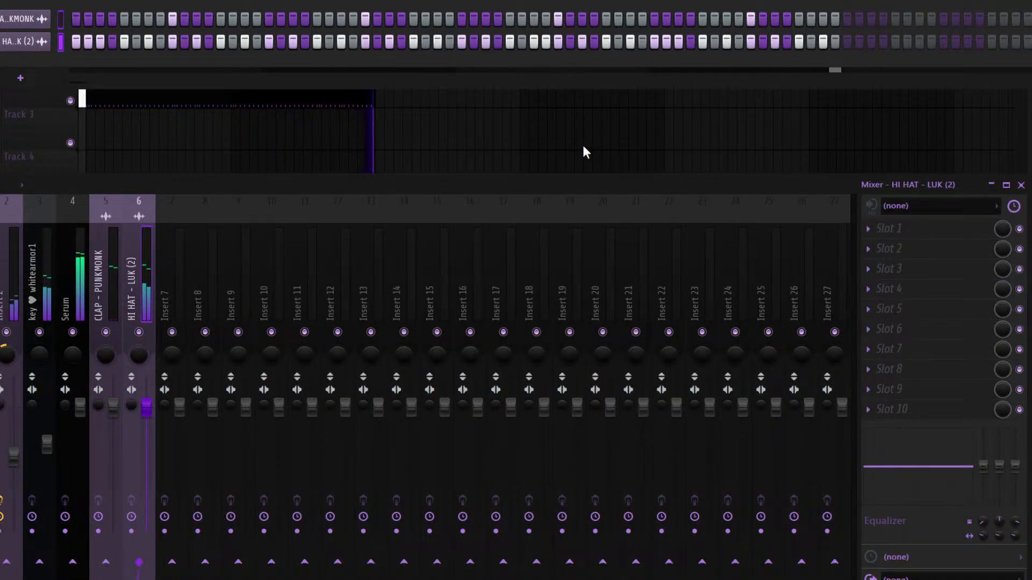
# Replace the Looperator setup on the hi-hat's mixer track with the ^hihihi hh1 effects preset
pyautogui.hotkey('ctrl', 'v')
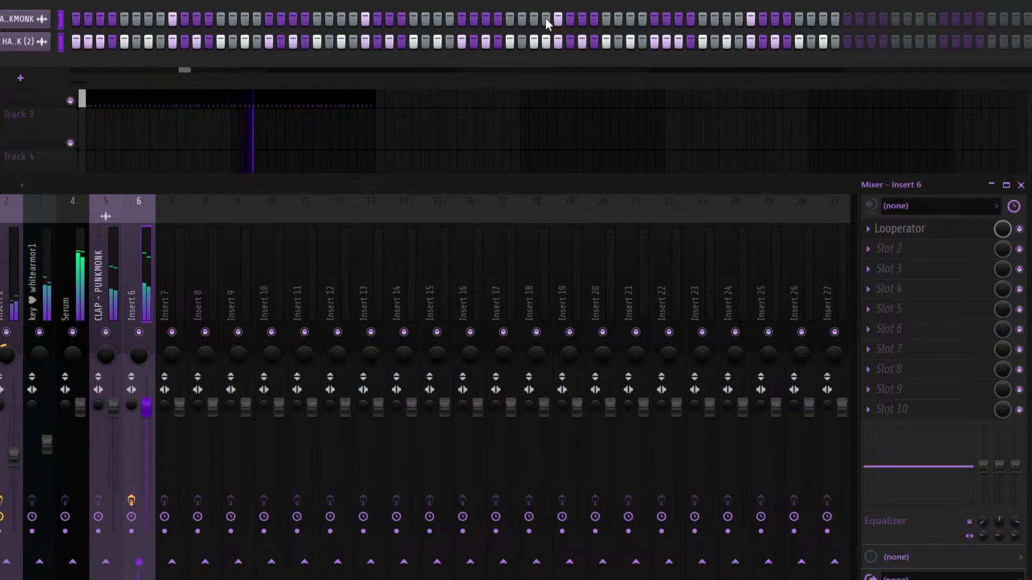
pyautogui.hotkey('ctrl', 'z')
pyautogui.hotkey('ctrl', 'z')
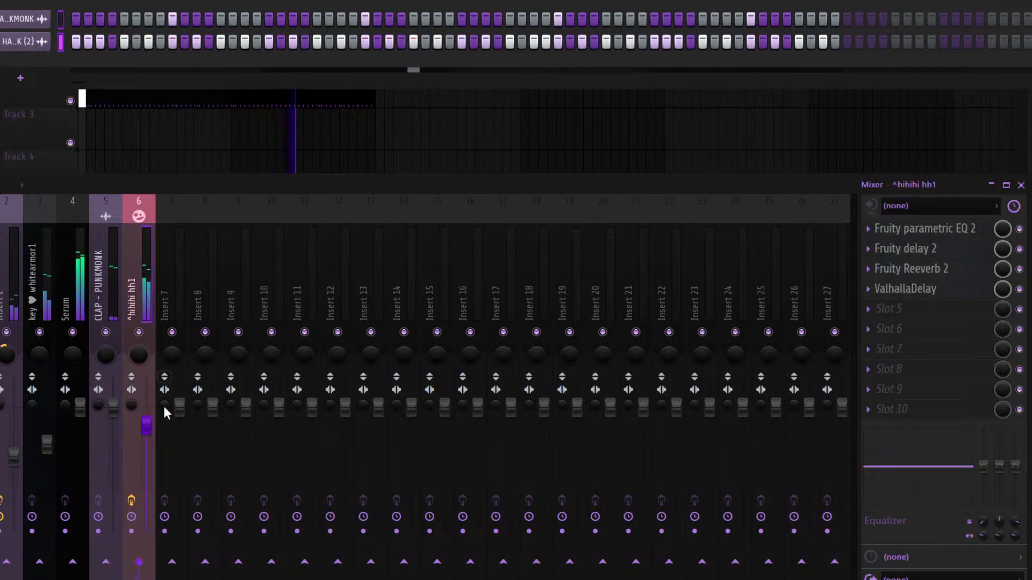
# Lower the ^hihihi hh1 track's volume and its Fruity delay 2 mix level, hide the mixer and stop playback
pyautogui.moveTo(146, 425); pyautogui.dragTo(146, 434)
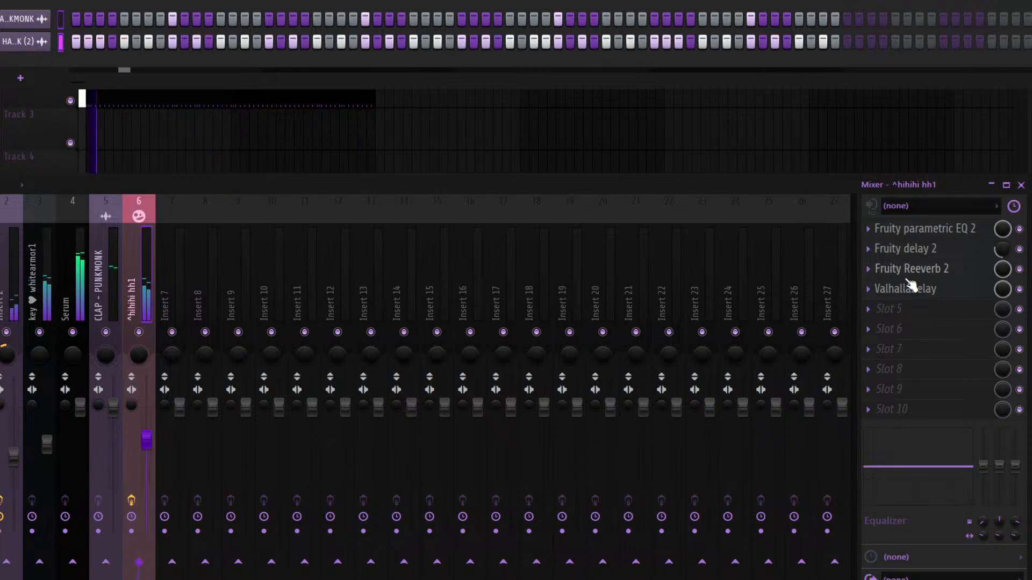
pyautogui.press('F9')
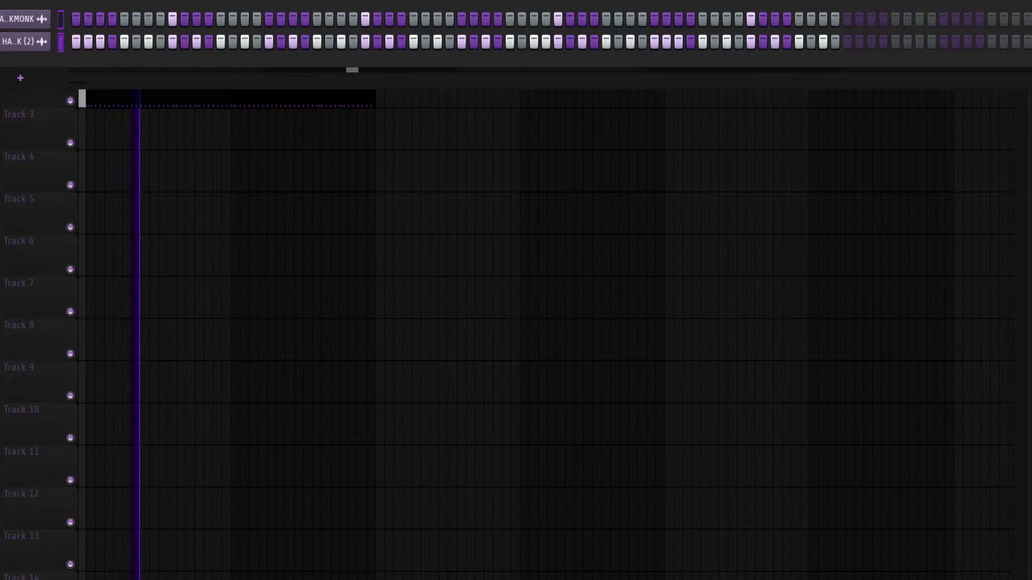
pyautogui.press('space')
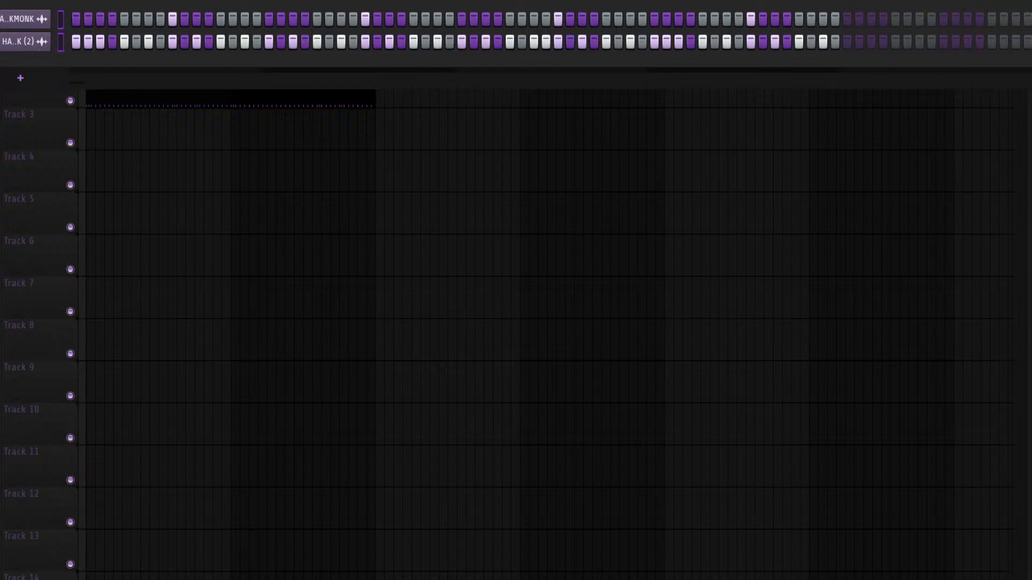
# Add the SNARE - DOUBLE channel and place its hits on steps 7, 19, 23, 35, 47, 51 and 63
pyautogui.press('F6')
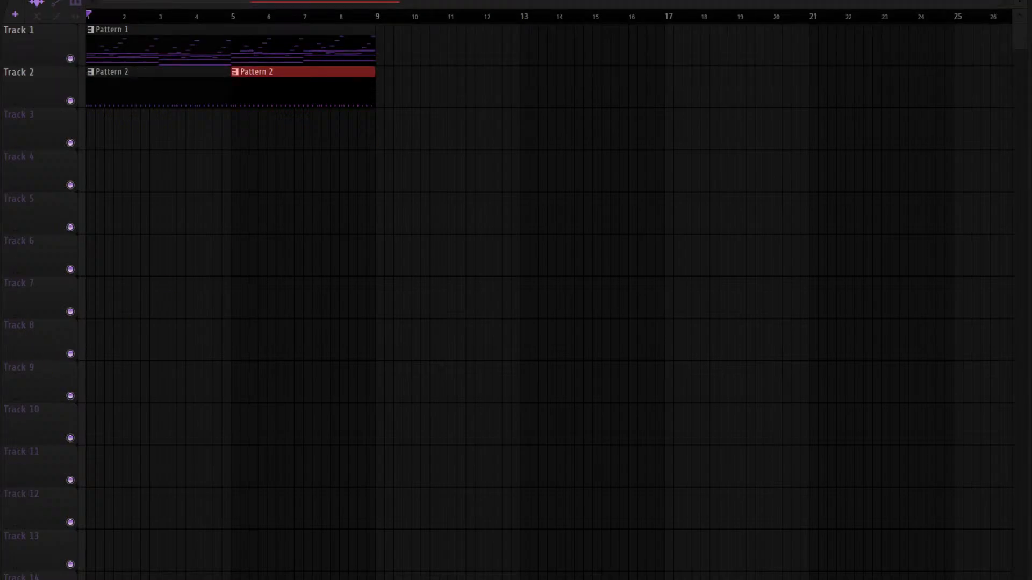
pyautogui.press('F6')
pyautogui.press('space')
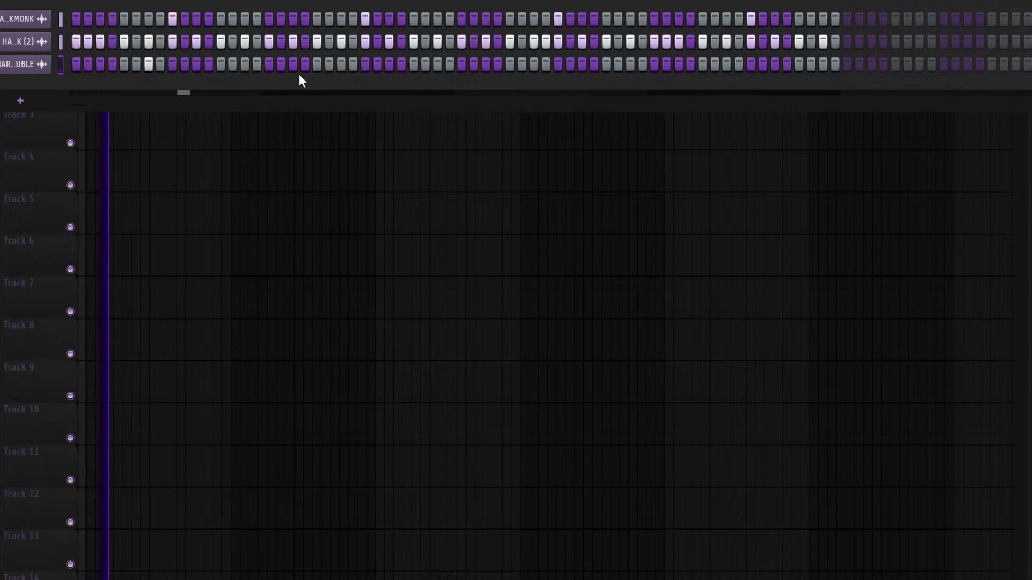
pyautogui.click(293, 64)
pyautogui.click(341, 64)
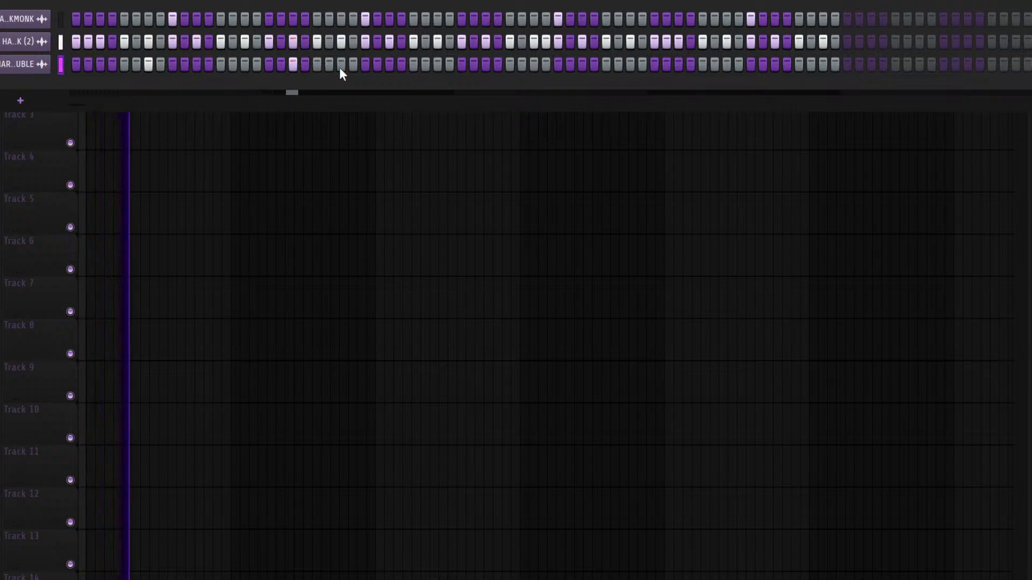
pyautogui.click(486, 64)
pyautogui.click(630, 64)
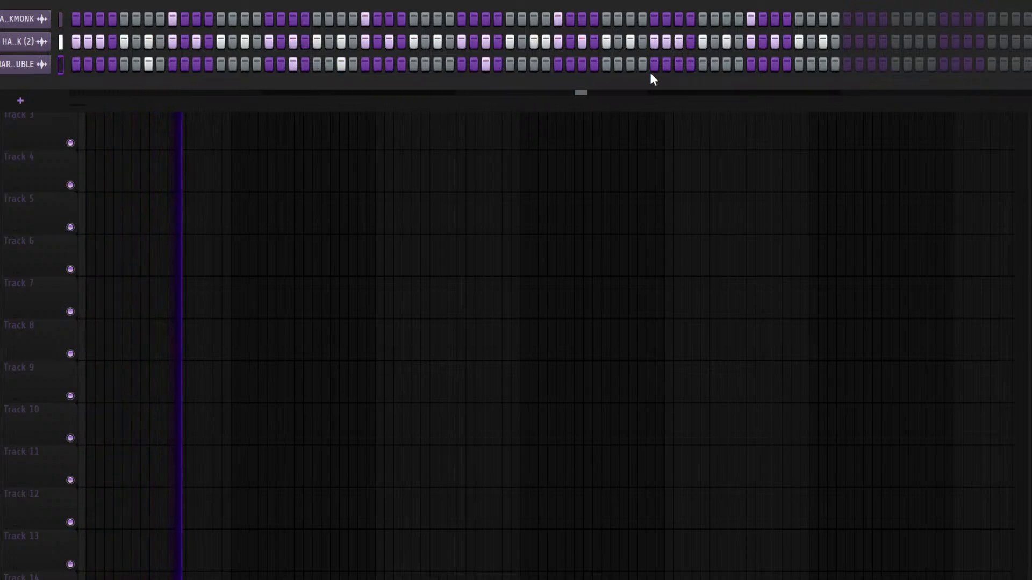
pyautogui.click(678, 65)
pyautogui.click(822, 65)
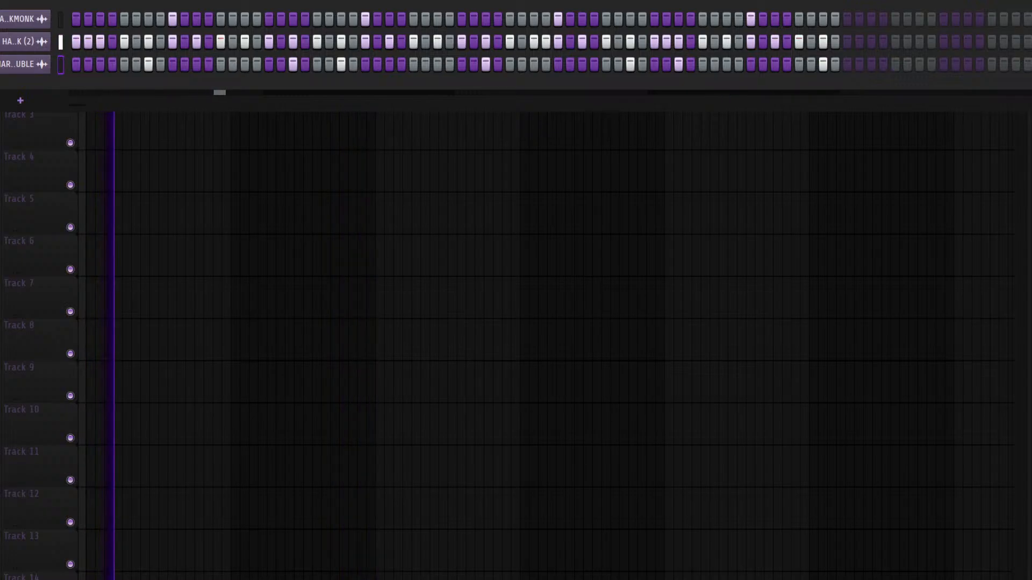
# Add the OPEN HAT - HOLY sample as a channel and place its hits on steps 5, 21, 37 and 53
pyautogui.press('F6')
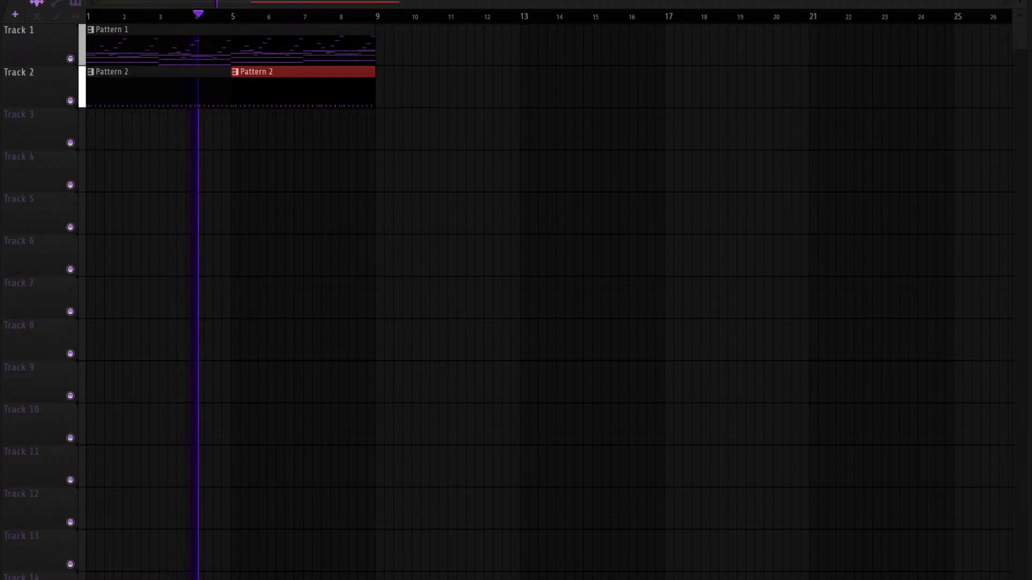
pyautogui.moveTo(1, 125); pyautogui.dragTo(185, 135)
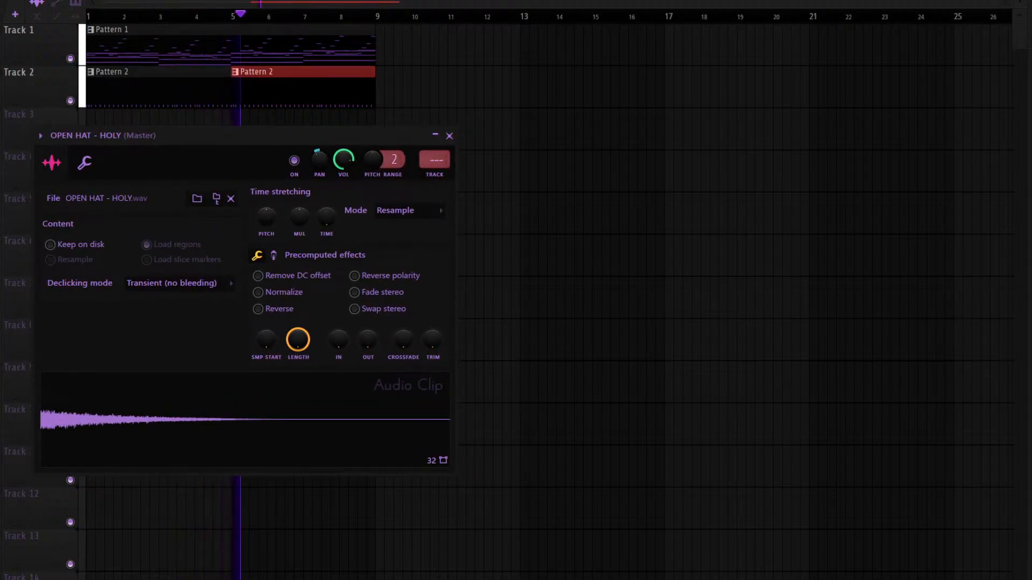
pyautogui.press('Escape')
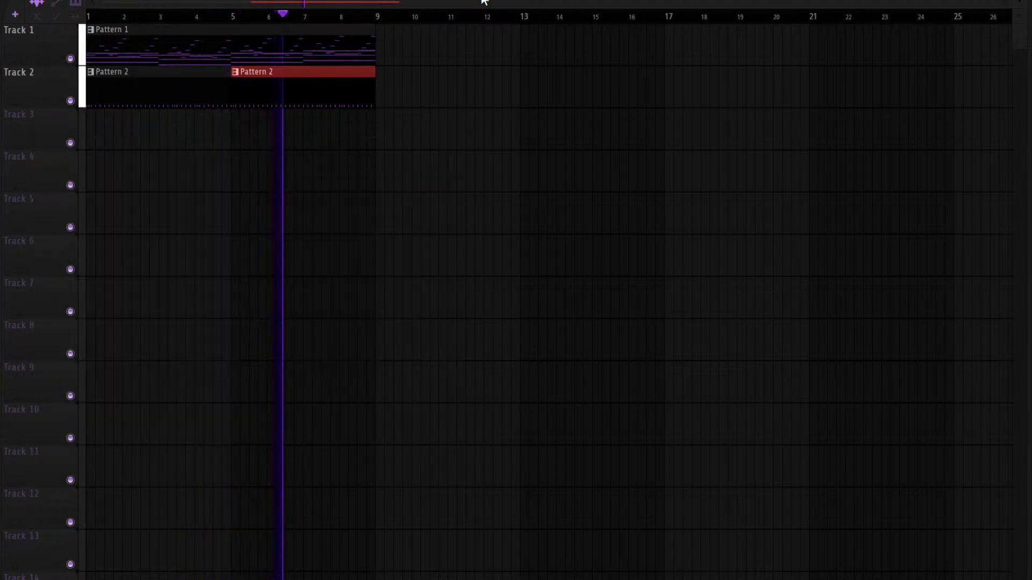
pyautogui.press('F6')
pyautogui.click(126, 86)
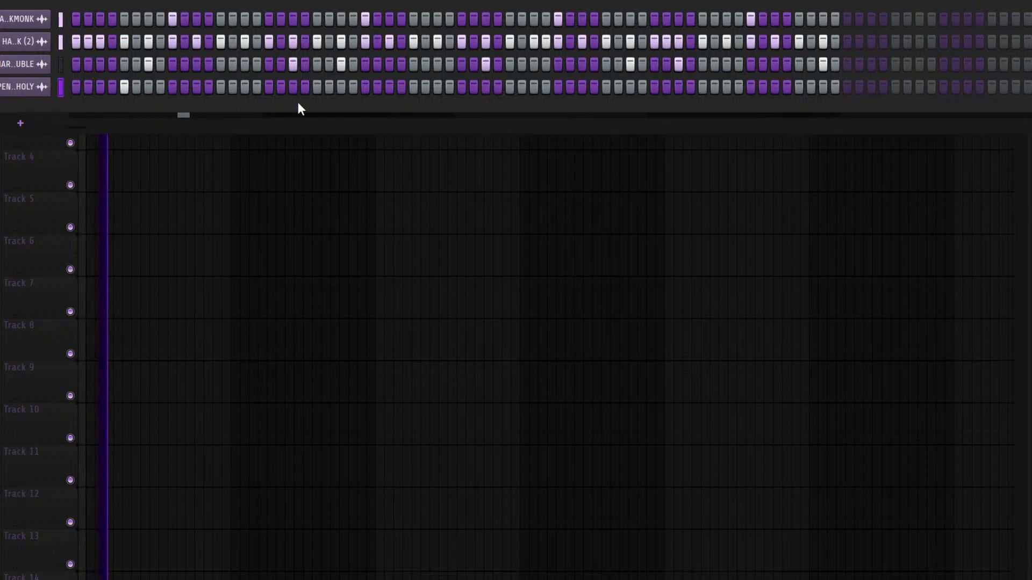
pyautogui.click(316, 90)
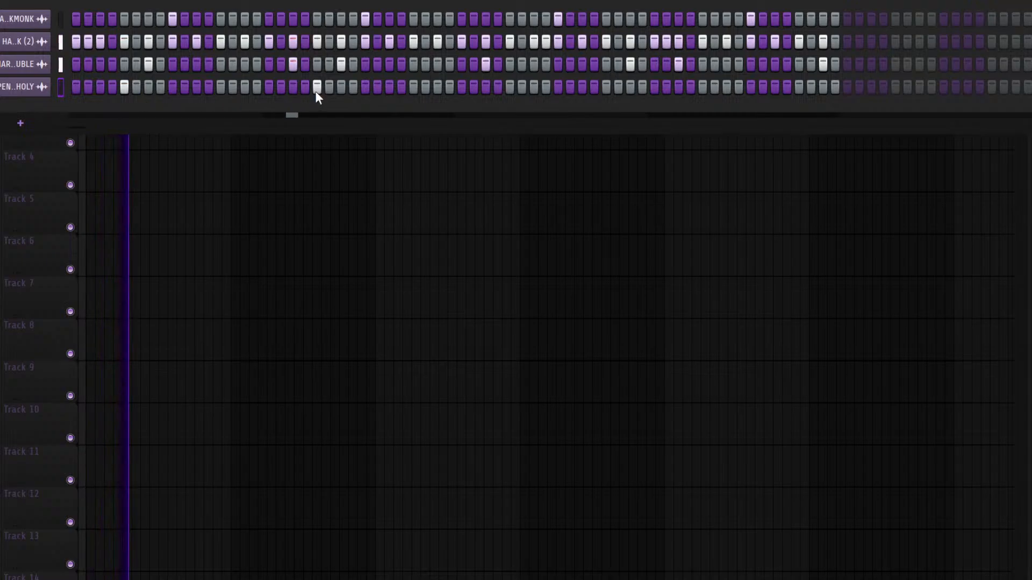
pyautogui.click(509, 87)
pyautogui.click(702, 87)
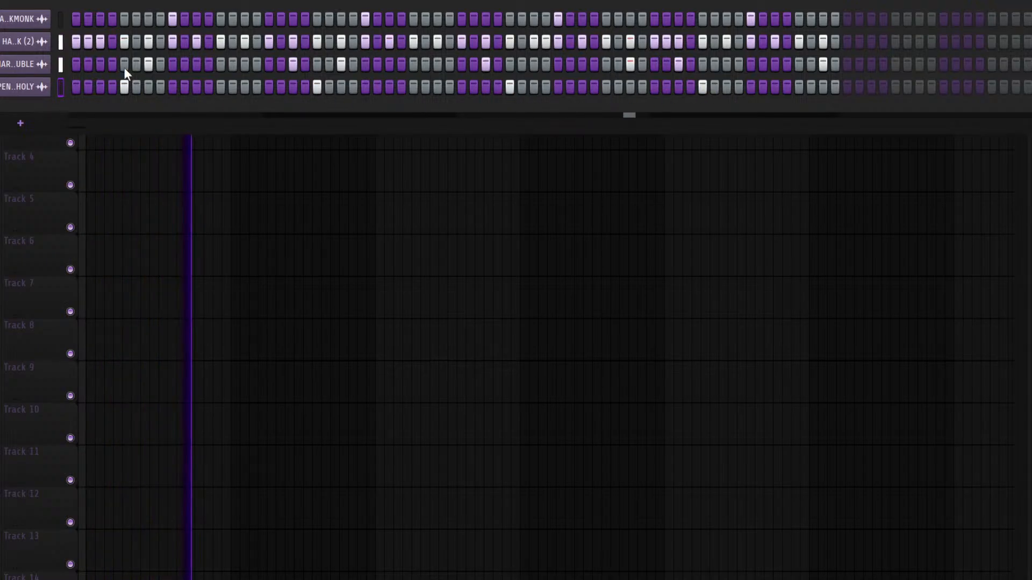
# Route SNARE - DOUBLE to Insert 7 and OPEN HAT - HOLY to Insert 8, loading the ^hihihi oh mix preset on the open hat's track
pyautogui.press('F9')
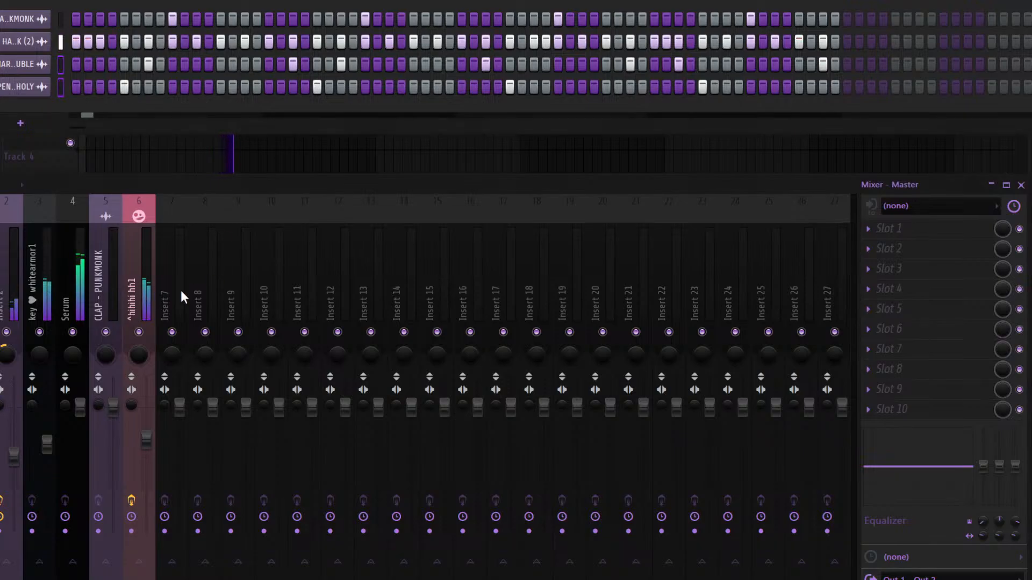
pyautogui.hotkey('ctrl', 'l')
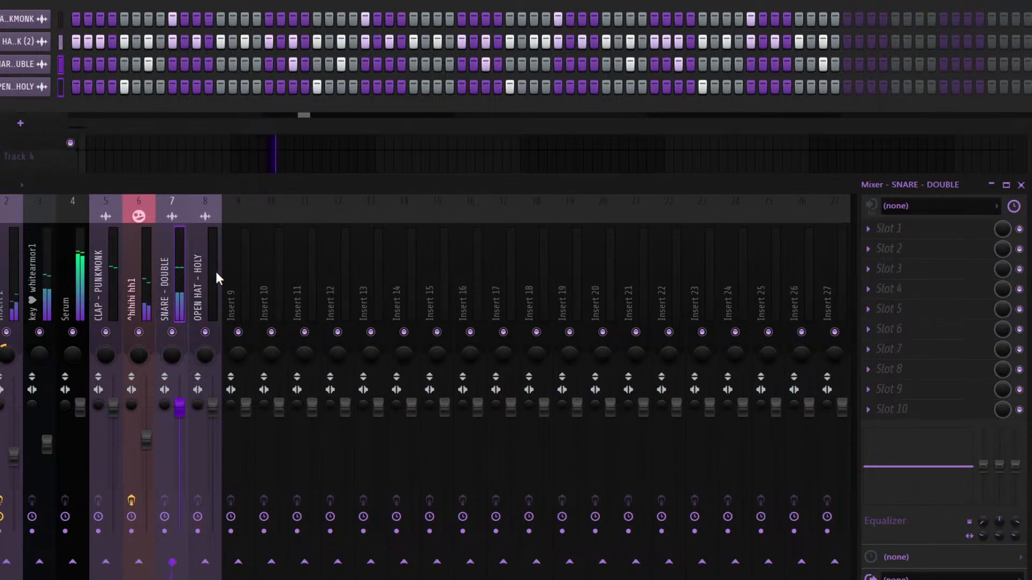
pyautogui.click(215, 269)
pyautogui.hotkey('ctrl', 'z')
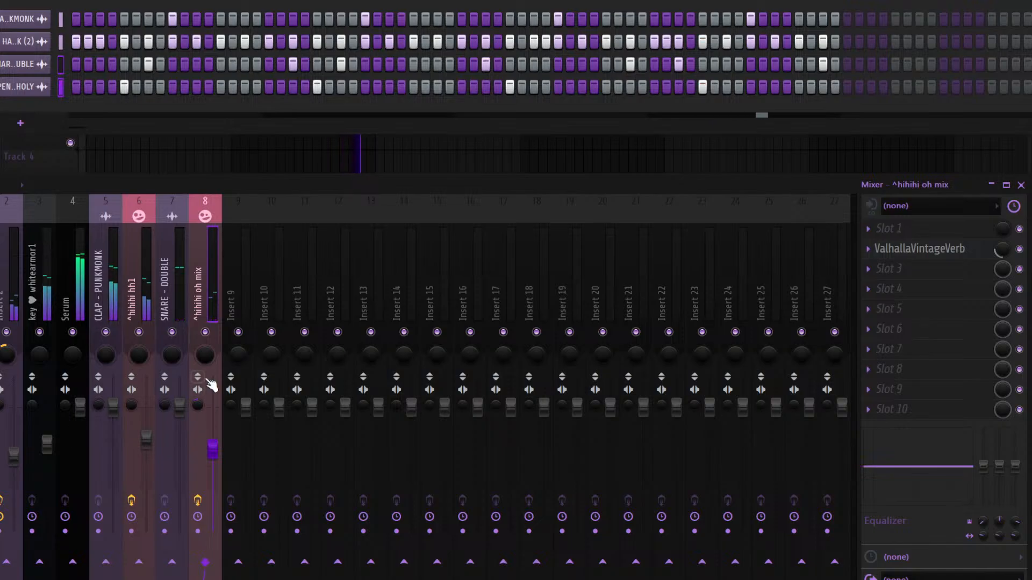
# Lower the SNARE - DOUBLE mixer track's volume, hide the mixer and play the beat back
pyautogui.moveTo(179, 407); pyautogui.dragTo(179, 410)
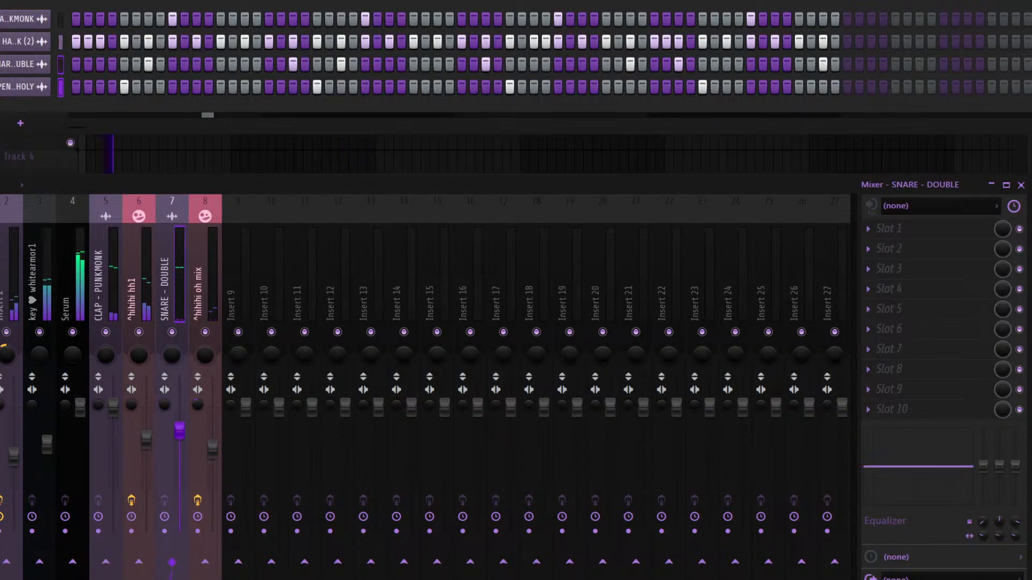
pyautogui.press('F9')
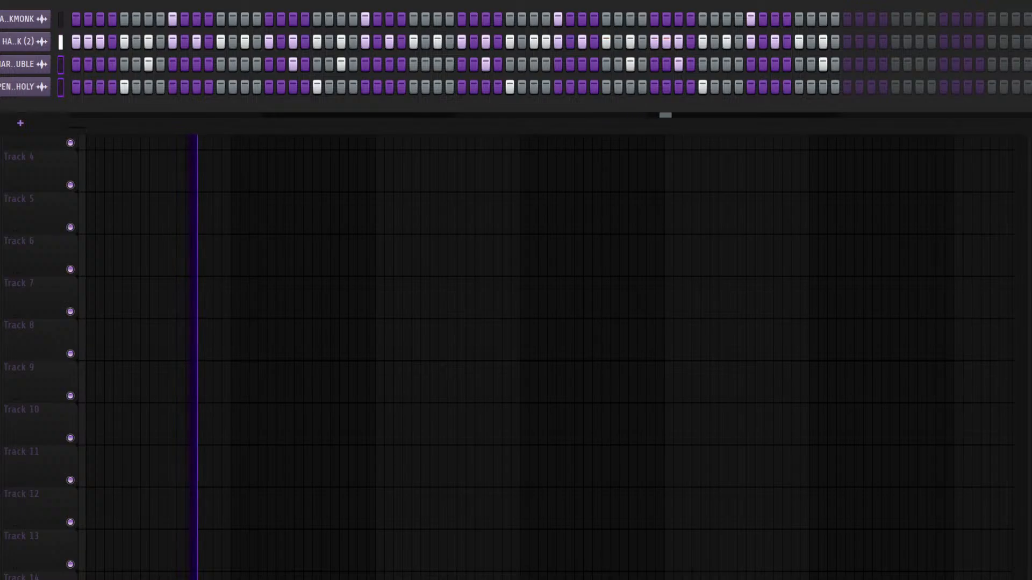
pyautogui.press('space')
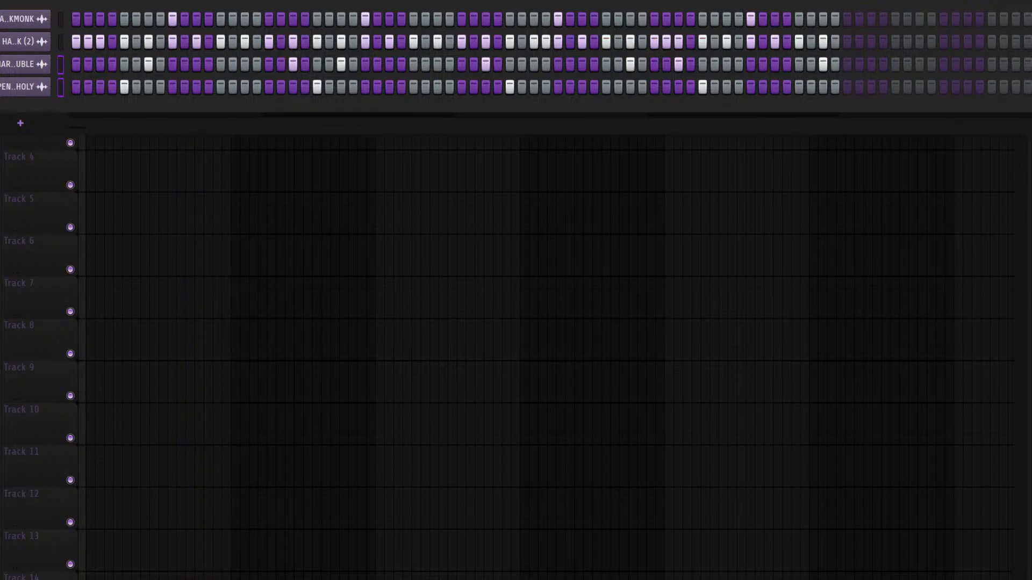
pyautogui.press('F9')
pyautogui.press('F9')
pyautogui.press('space')
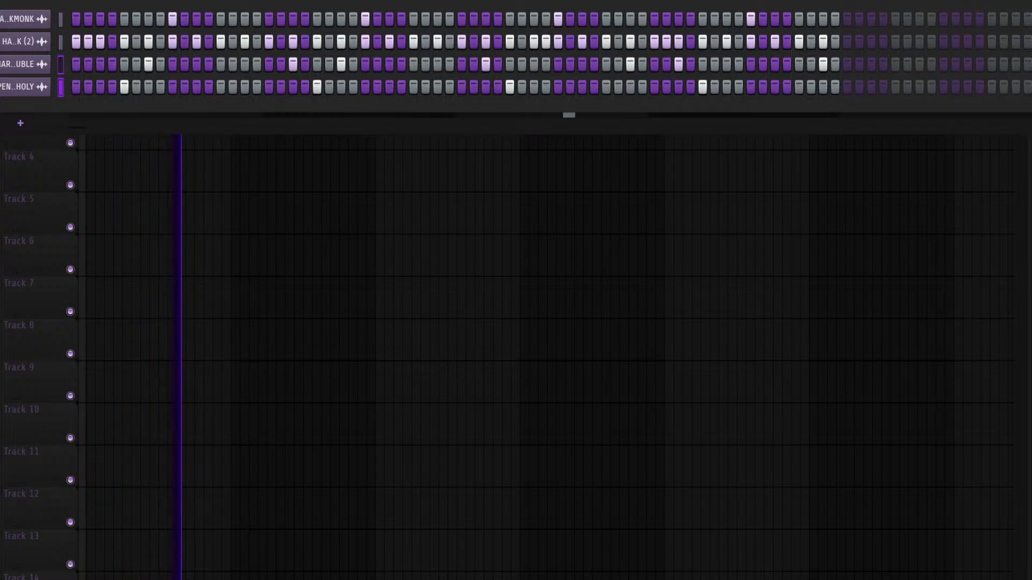
# Stop playback and add the 16teen 808 sample as a new channel
pyautogui.press('F6')
pyautogui.press('space')
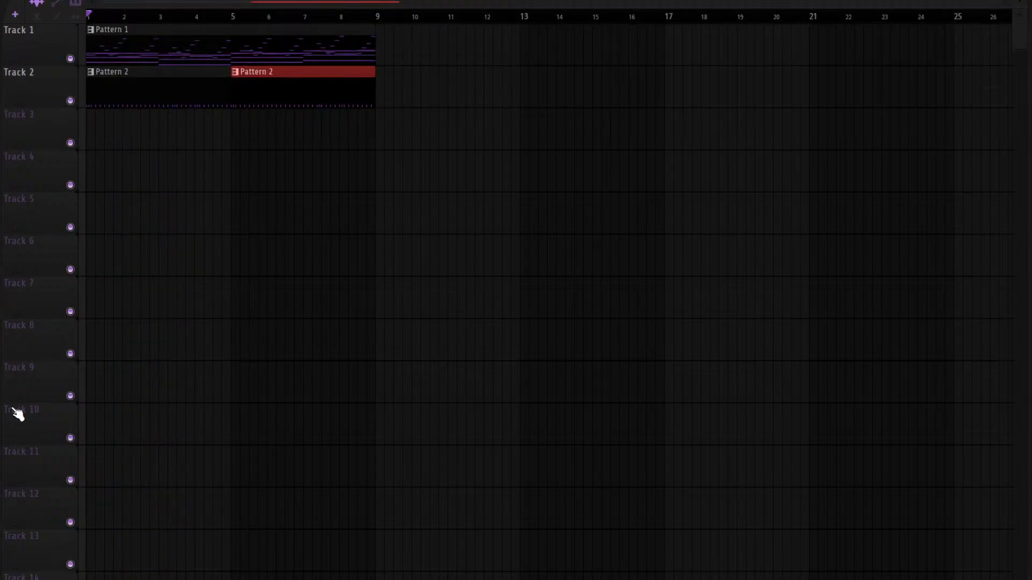
pyautogui.moveTo(0, 143); pyautogui.dragTo(82, 140)
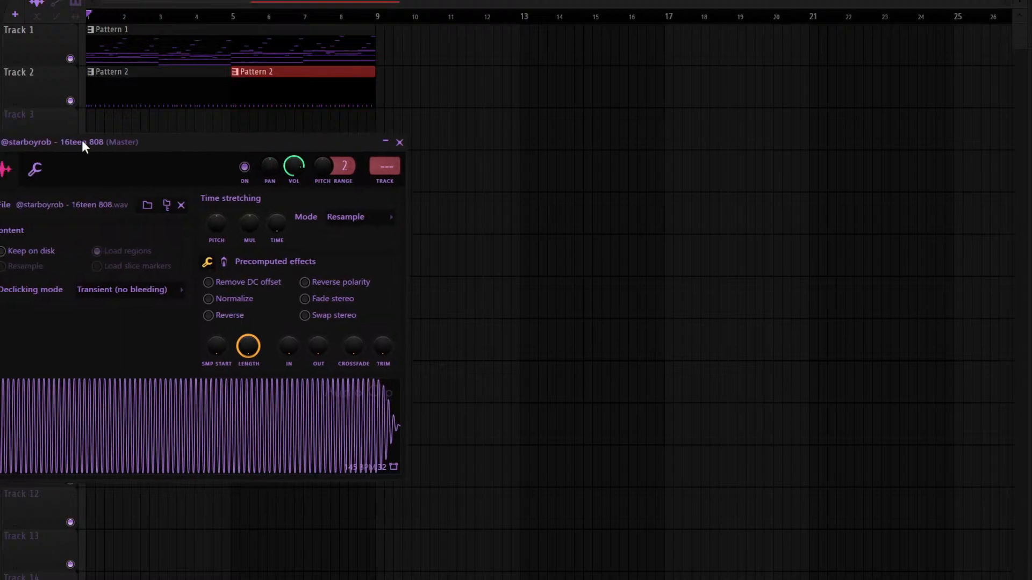
pyautogui.click(36, 170)
pyautogui.press('Escape')
pyautogui.press('F6')
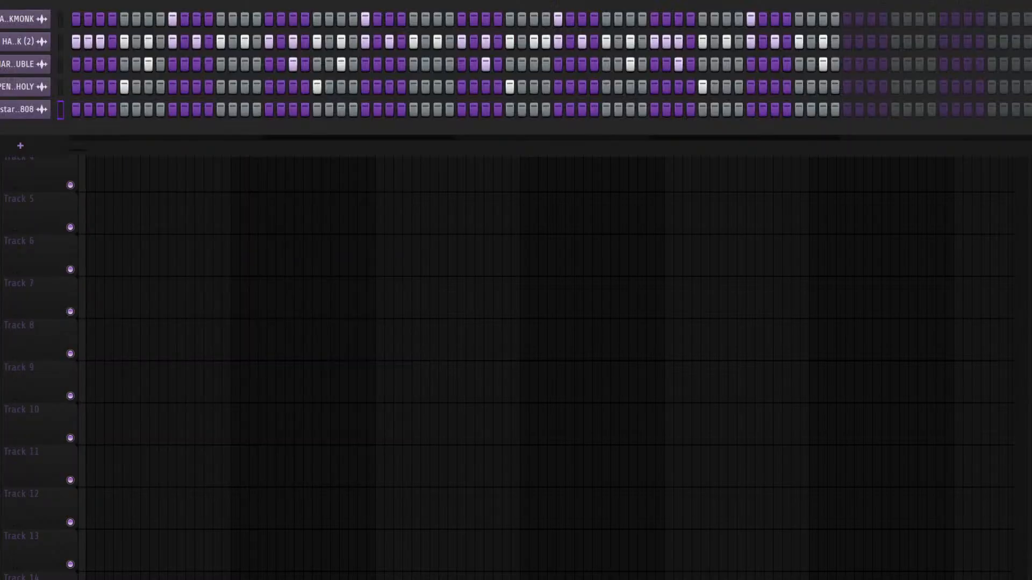
# Draw the 808 line with E5 notes on steps 1, 11 and 15 of bar 1 and an A5 late in bar 2
pyautogui.press('F7')
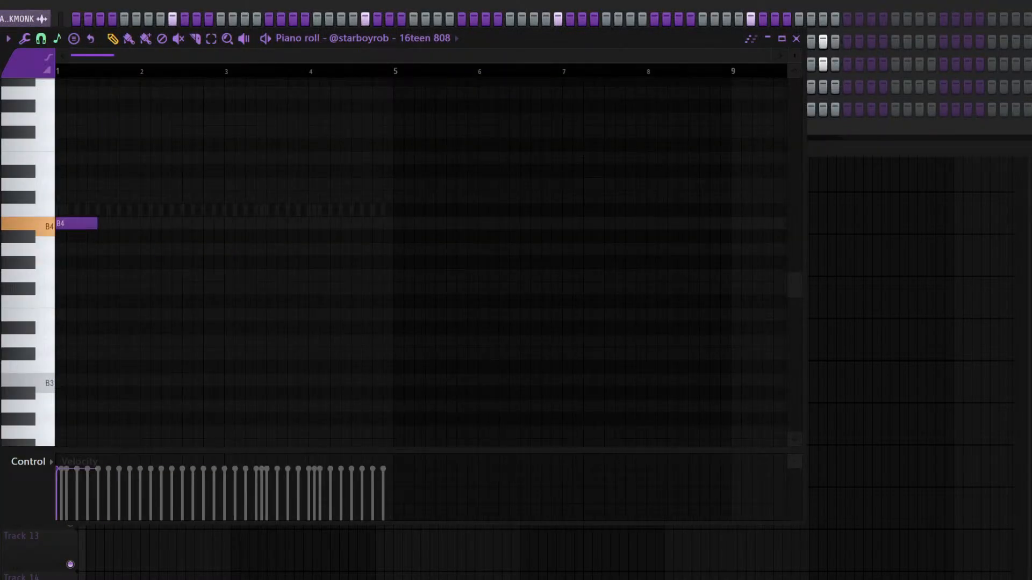
pyautogui.moveTo(81, 184); pyautogui.dragTo(113, 318)
pyautogui.rightClick(61, 315)
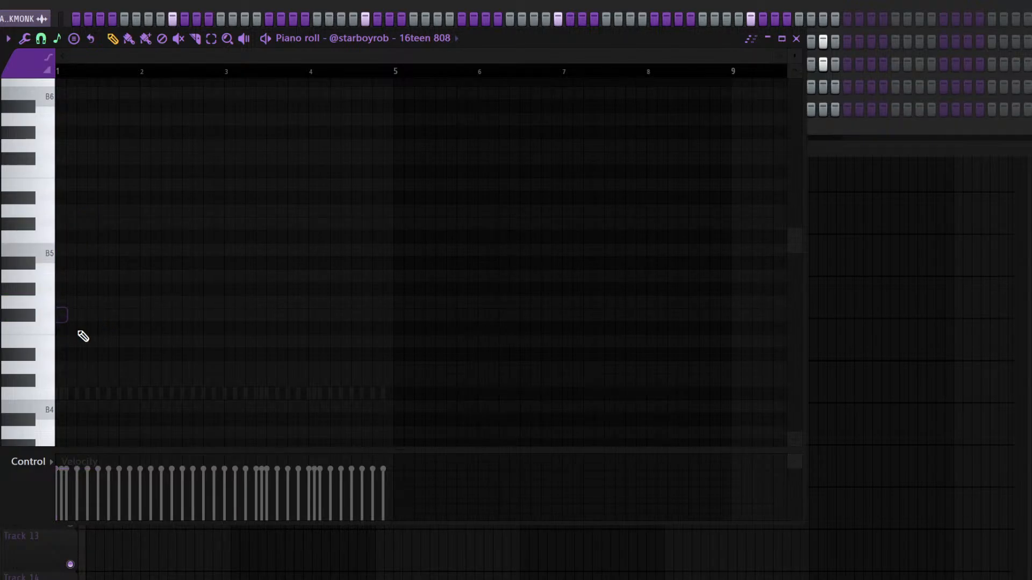
pyautogui.click(60, 341)
pyautogui.scroll(5, 119, 60)
pyautogui.press('space')
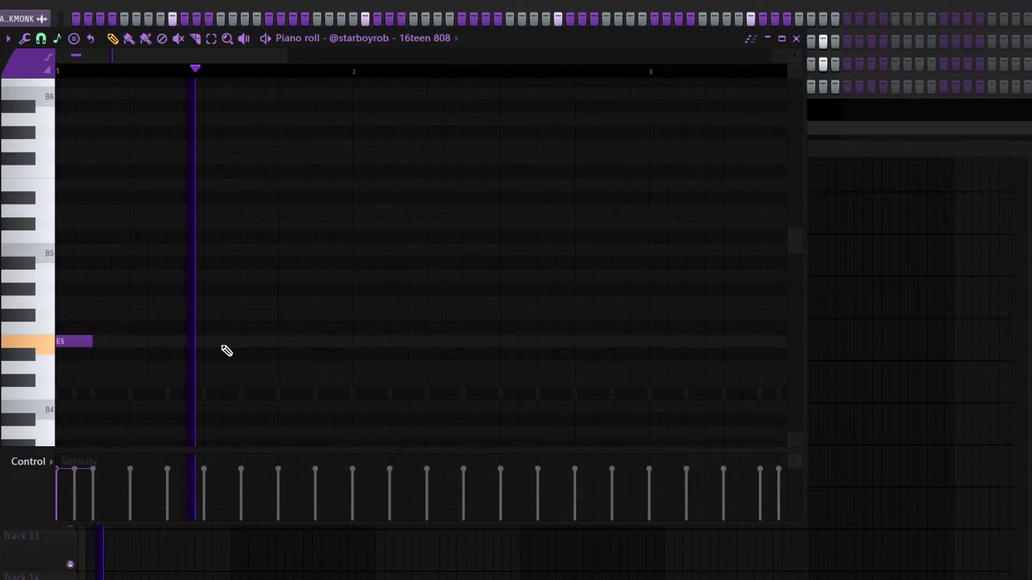
pyautogui.click(250, 341)
pyautogui.click(322, 341)
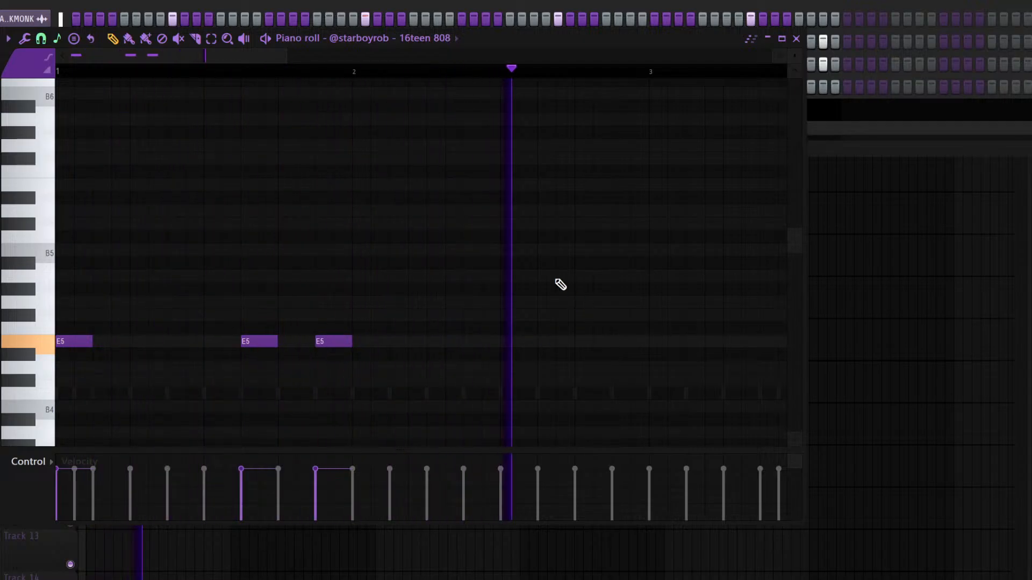
pyautogui.click(583, 276)
# Duplicate the four 808 notes into bars 3 and 4, transposed up to F#5 and B5, and close the piano roll
pyautogui.press('space')
pyautogui.scroll(-3, 231, 56)
pyautogui.moveTo(394, 56); pyautogui.dragTo(429, 56)
pyautogui.press('space')
pyautogui.moveTo(475, 192); pyautogui.dragTo(64, 380)
pyautogui.moveTo(62, 342); pyautogui.dragTo(422, 295)
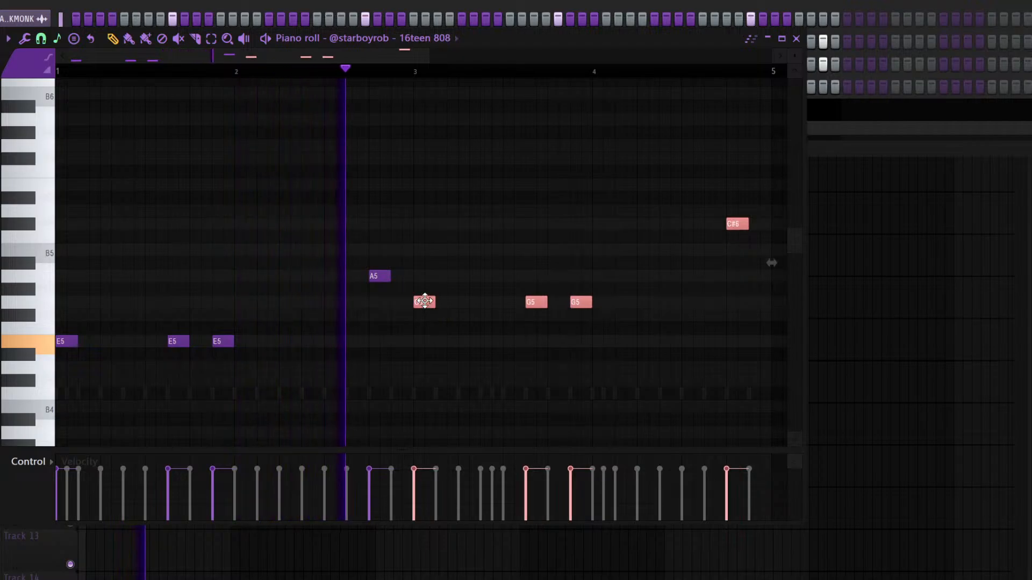
pyautogui.click(466, 57)
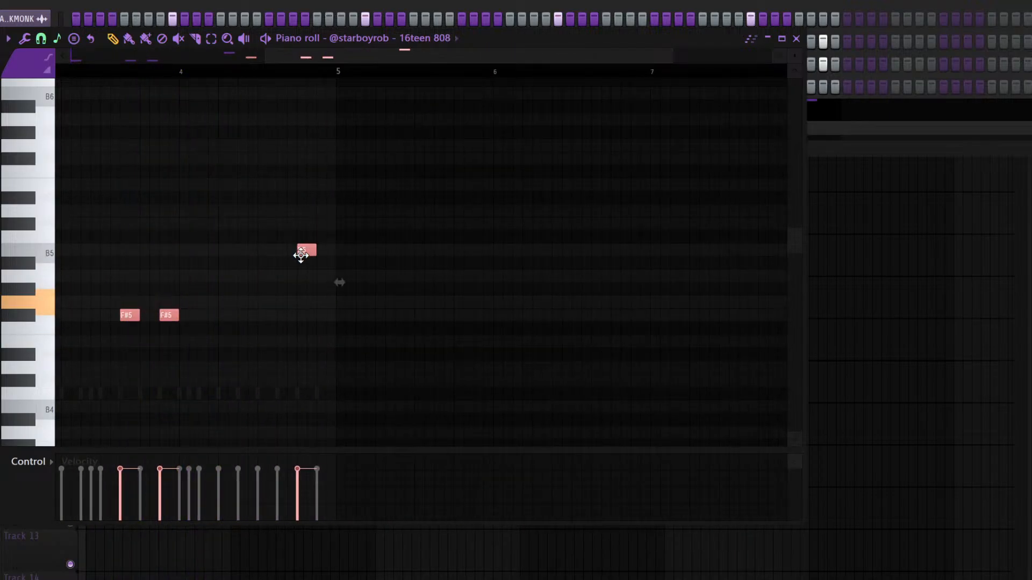
pyautogui.scroll(-3, 193, 80)
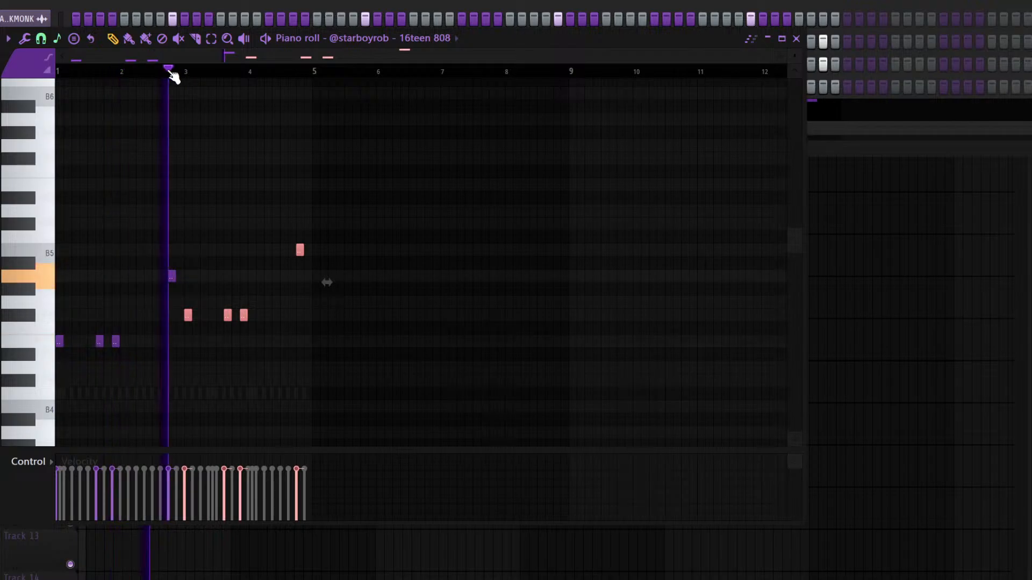
pyautogui.click(281, 307)
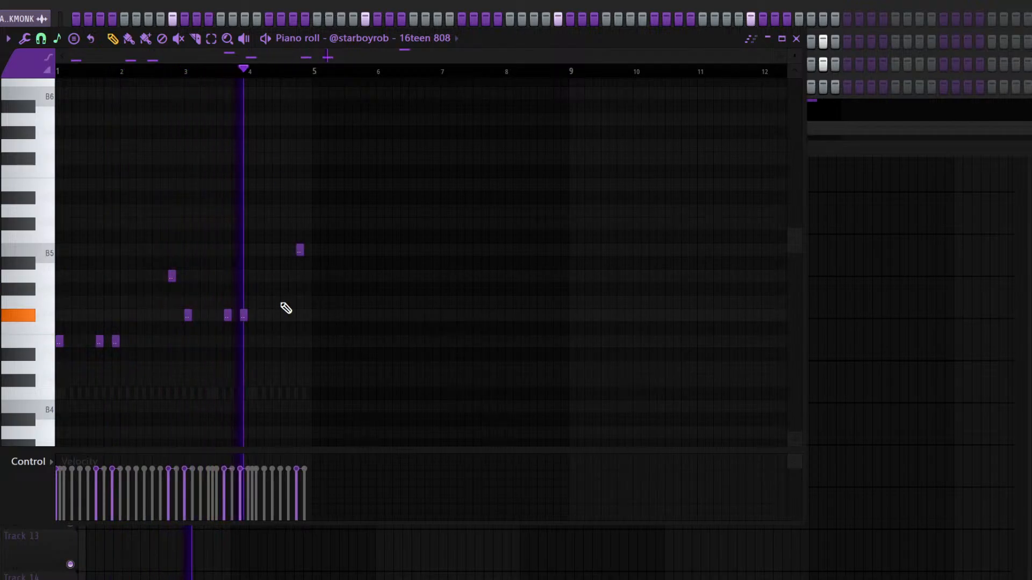
pyautogui.press('F7')
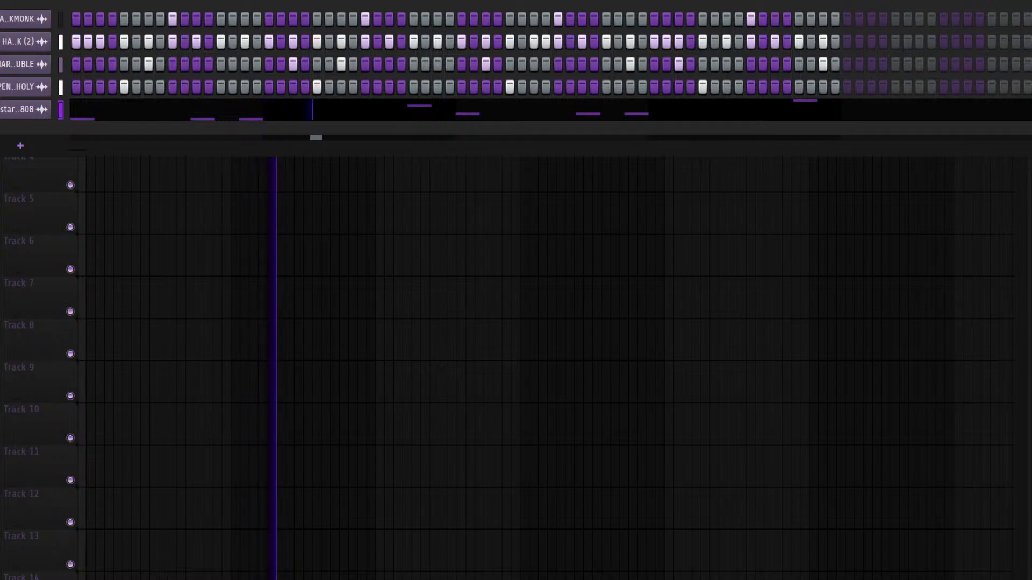
# Add the lil tiny baby kick channel and paste the 808's notes into it
pyautogui.press('F6')
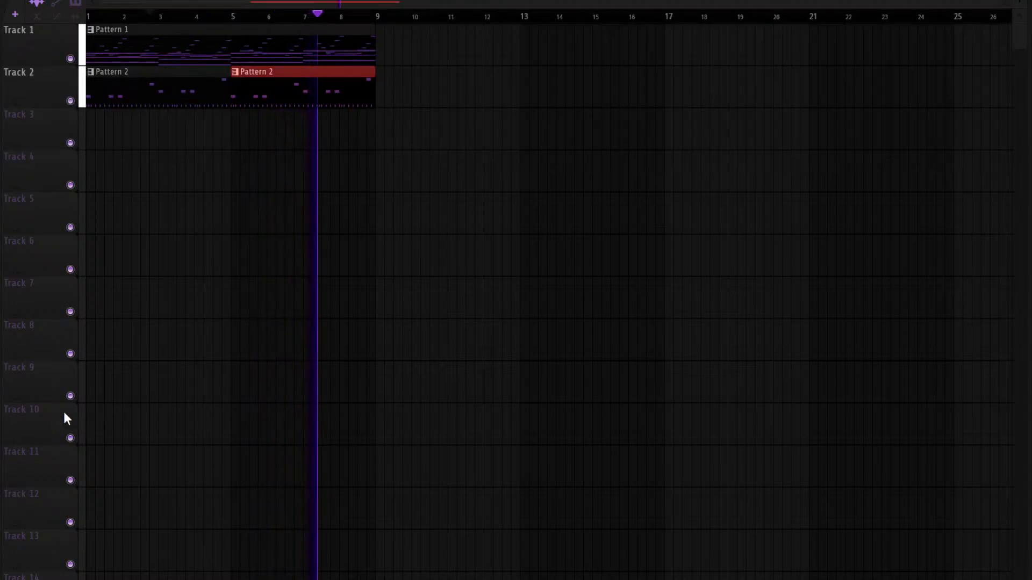
pyautogui.press('F9')
pyautogui.press('F6')
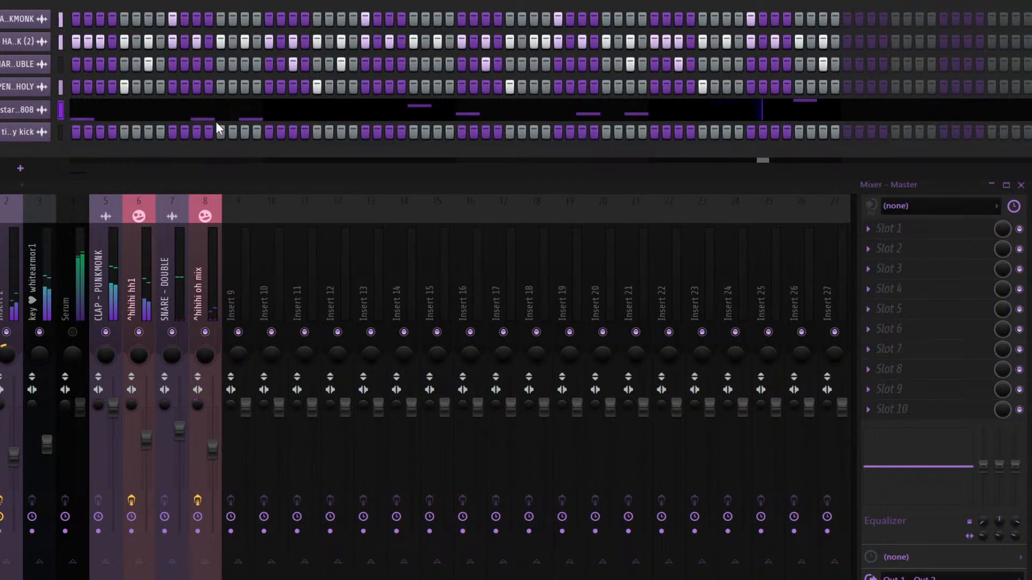
pyautogui.hotkey('ctrl', 'v')
pyautogui.click(69, 130)
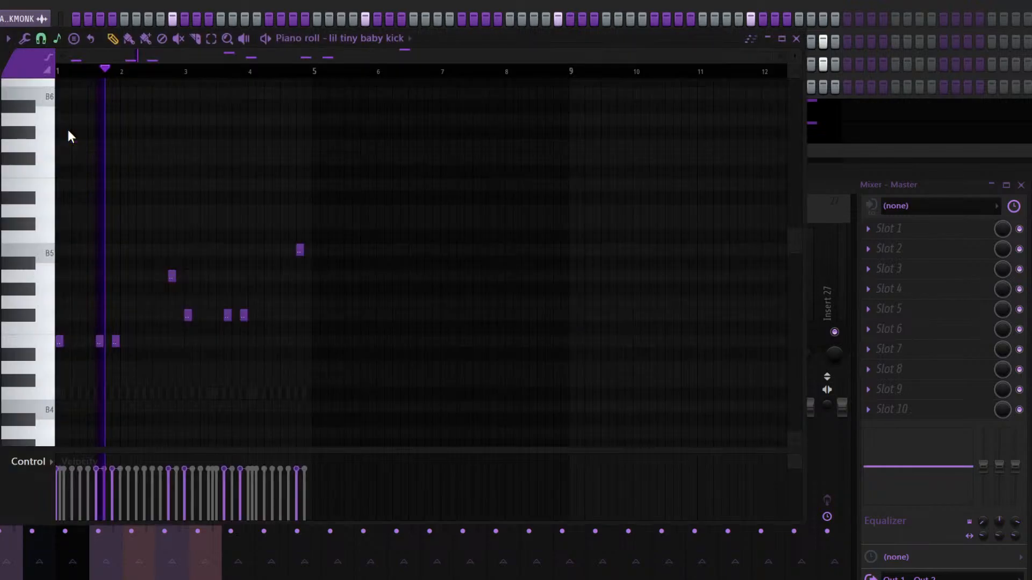
# Bring all the lil tiny baby kick notes onto a single pitch and close the piano roll
pyautogui.hotkey('ctrl', 'a')
pyautogui.hotkey('alt', 'k')
pyautogui.press('Return')
pyautogui.press('F7')
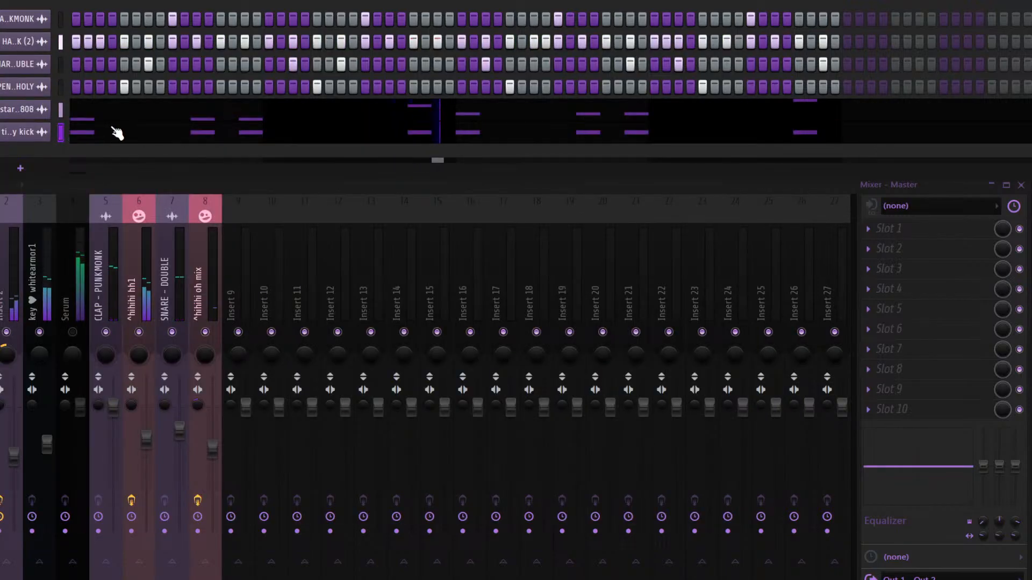
# Route the 808 and kick channels to mixer inserts 9 and 10, and load the soft clipper, WaveShaper and Fast Dist chain on insert 9
pyautogui.click(231, 271)
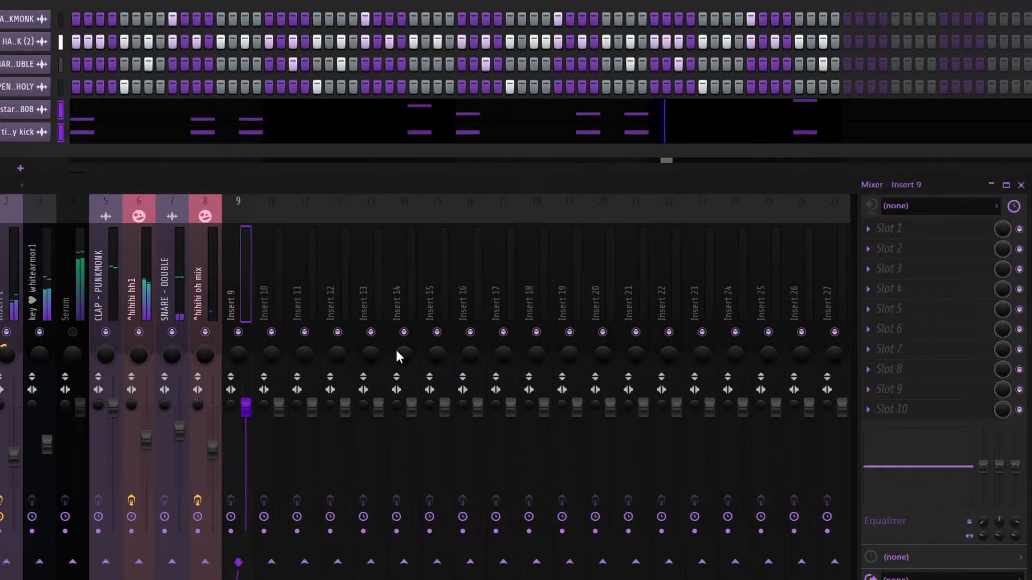
pyautogui.hotkey('ctrl', 'l')
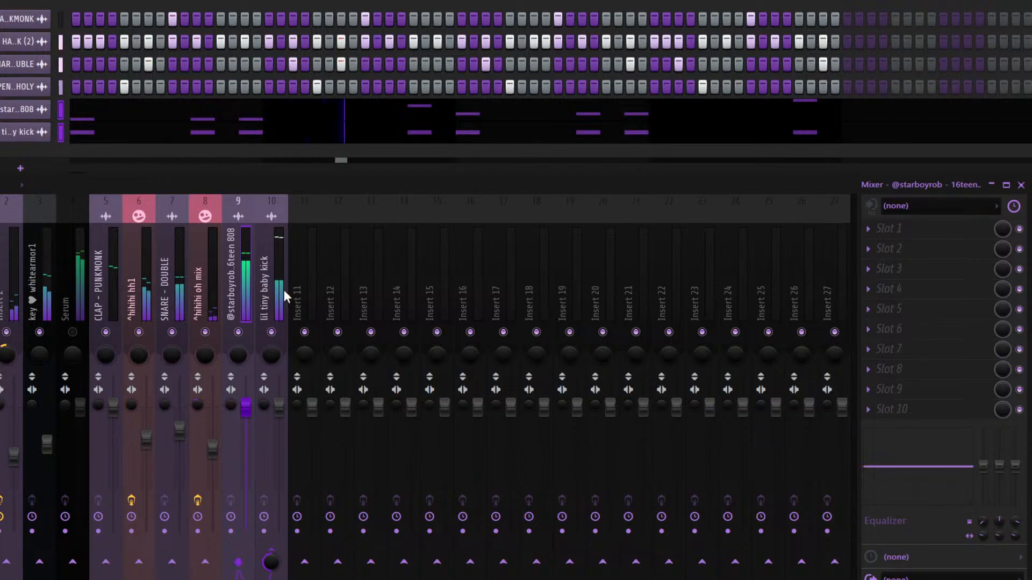
pyautogui.hotkey('ctrl', 'z')
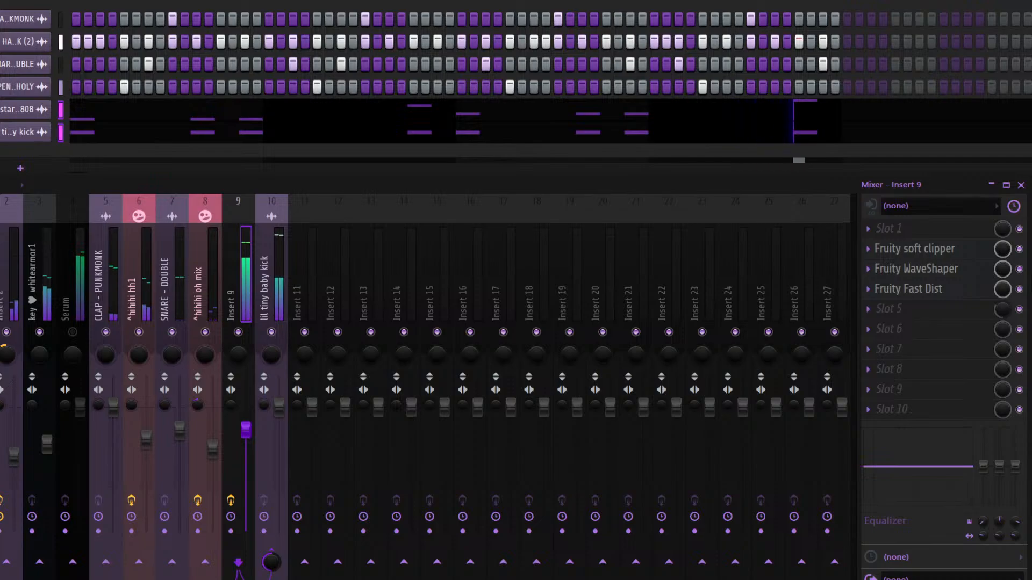
# Load the ^hihihi kick2 mixer preset with The Glue and FabFilter Pro-Q 3 on the kick's insert and close the mixer
pyautogui.click(277, 290)
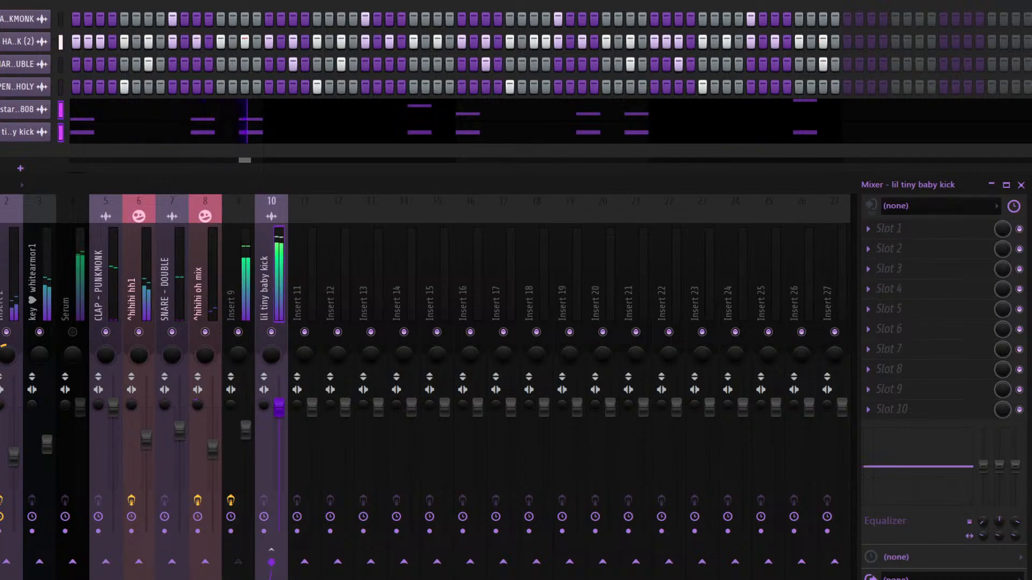
pyautogui.hotkey('ctrl', 'z')
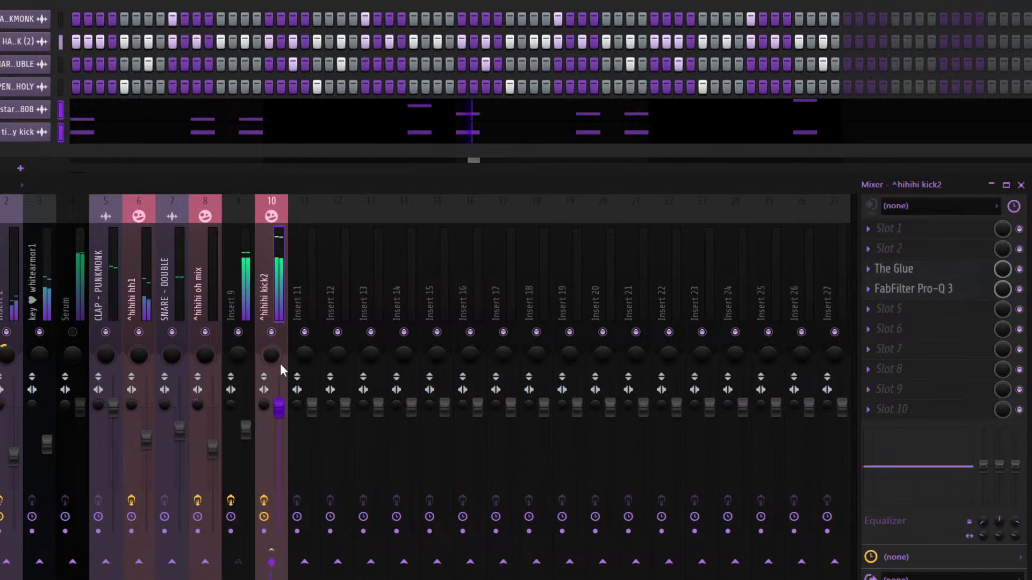
pyautogui.press('F9')
# Reveal the playlist, start playback and duplicate the key ♥ ivvy clip on track 1 to bar 9
pyautogui.press('F6')
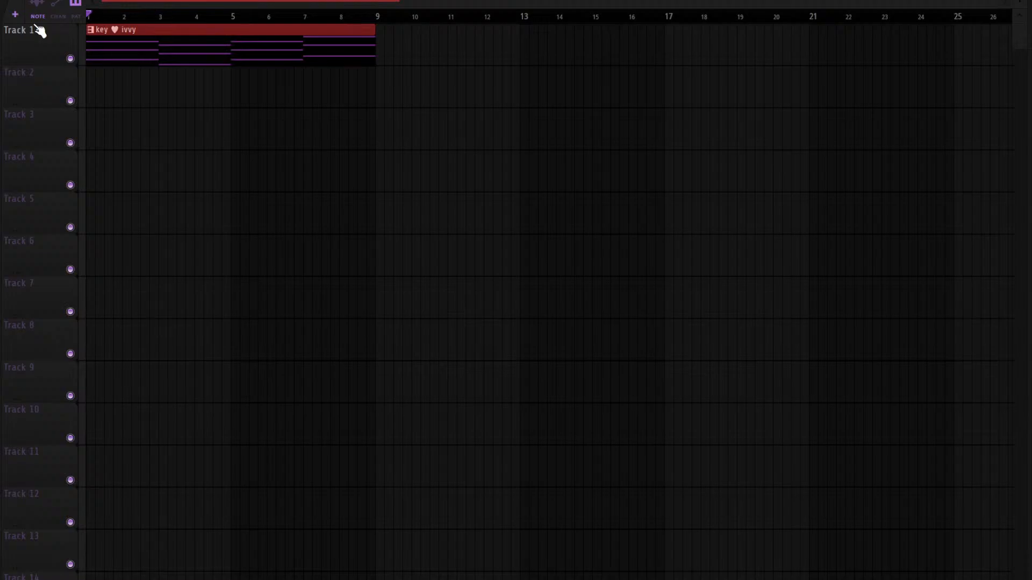
pyautogui.press('space')
pyautogui.scroll(-3, 111, 25)
pyautogui.hotkey('ctrl', 'b')
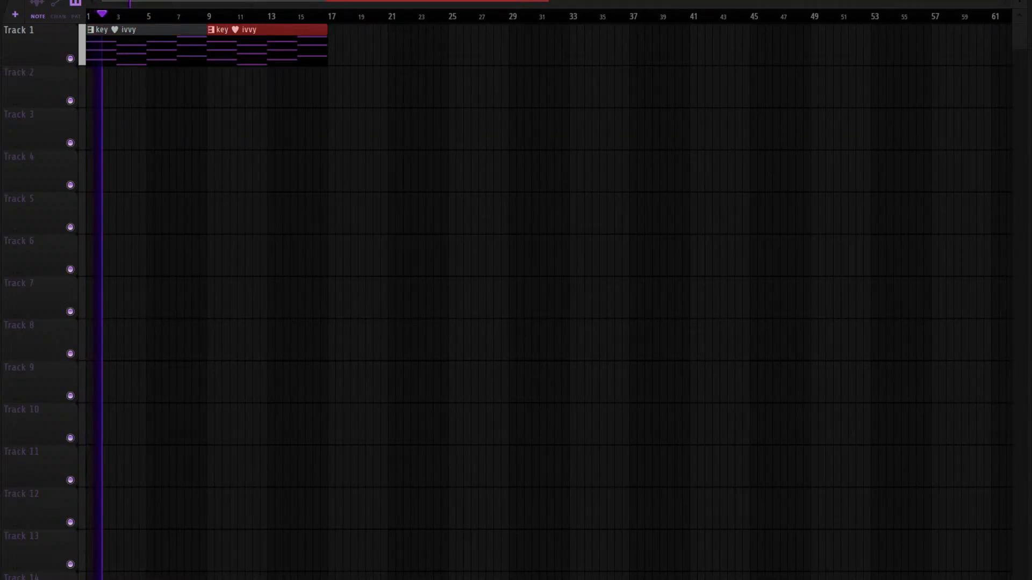
# Place the key ♥ whitearmor1, Serum, clap and hi-hat clips on tracks 3 to 6, filling bars 9 to 16
pyautogui.click(218, 103)
pyautogui.rightClick(290, 92)
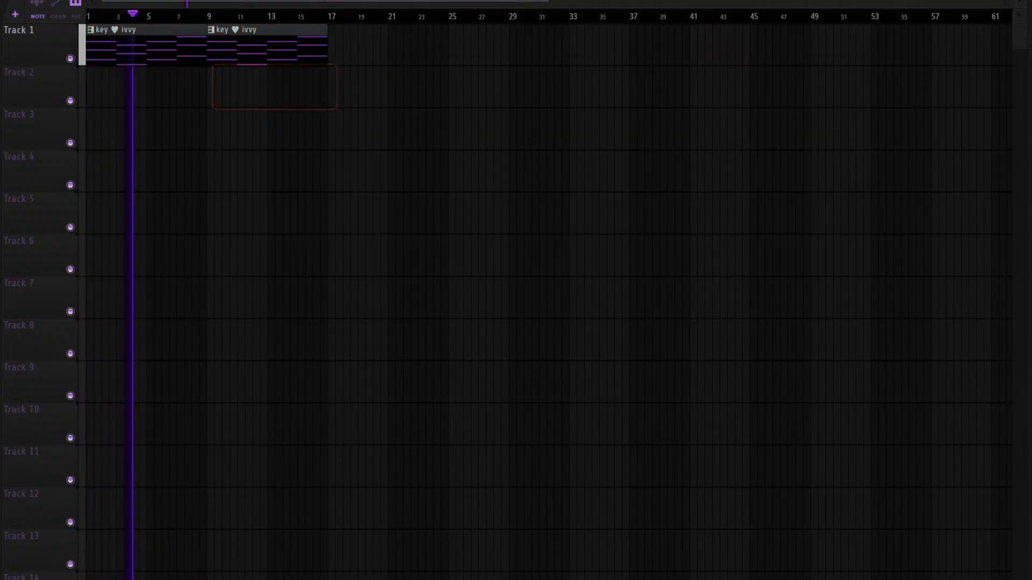
pyautogui.click(211, 135)
pyautogui.click(209, 183)
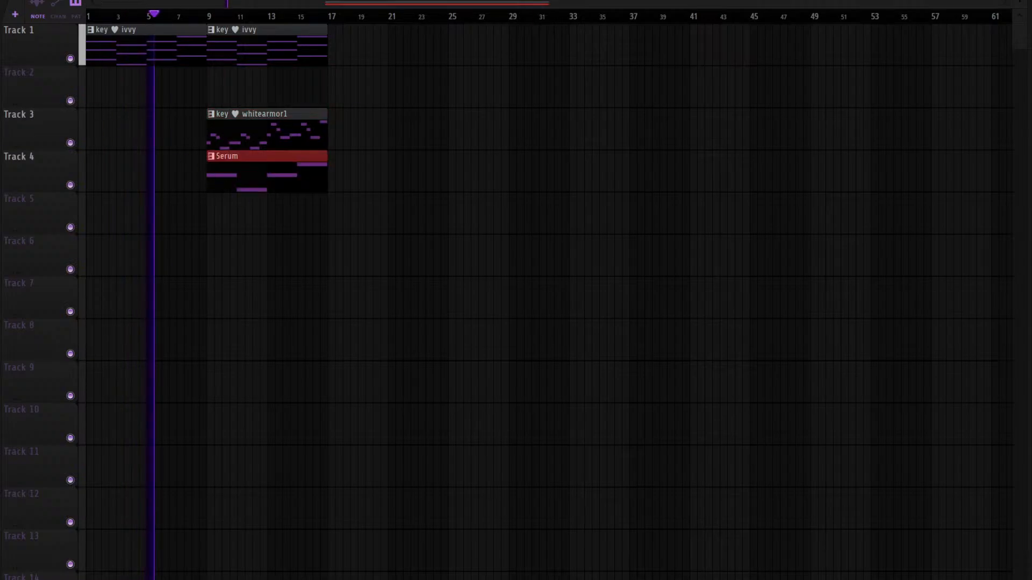
pyautogui.press('F9')
pyautogui.press('F9')
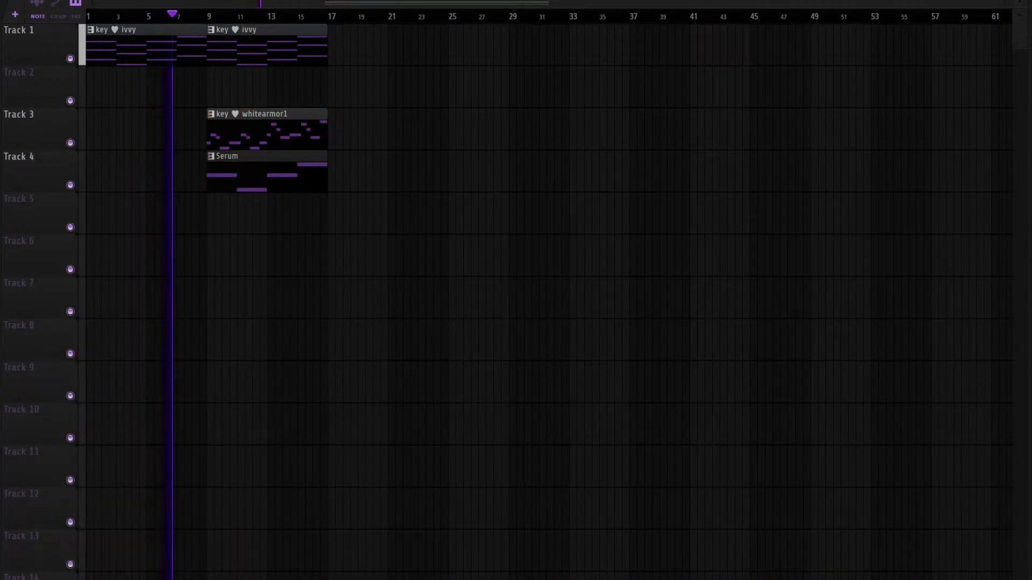
pyautogui.moveTo(256, 234); pyautogui.dragTo(207, 233)
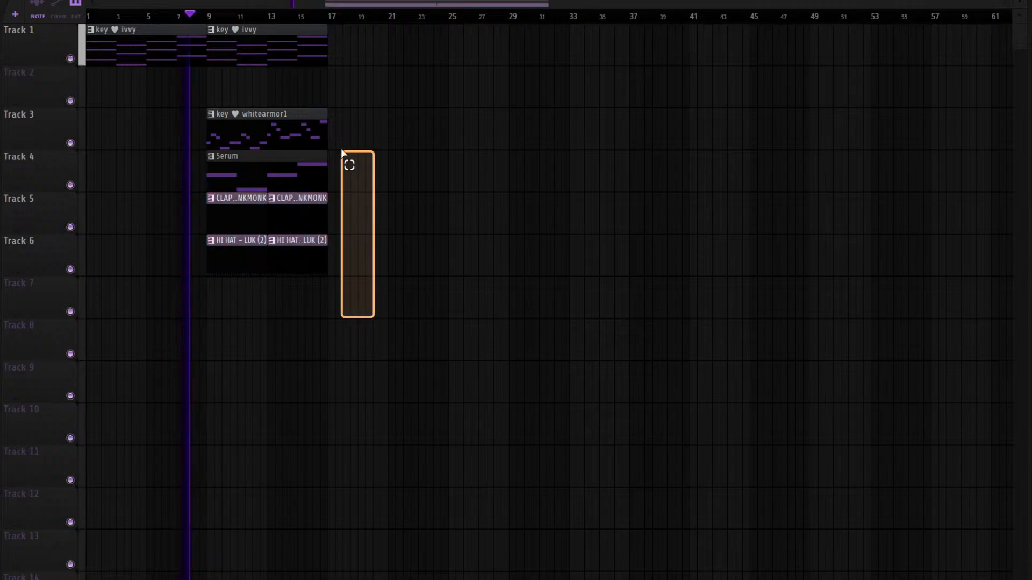
# Duplicate the ivvy, whitearmor1, clap and hi-hat clips to bars 17 to 24 and add a key ♥ nate clip on track 2 at bar 17
pyautogui.moveTo(364, 147); pyautogui.dragTo(230, 23)
pyautogui.hotkey('ctrl', 'b')
pyautogui.moveTo(332, 274); pyautogui.dragTo(223, 200)
pyautogui.hotkey('ctrl', 'b')
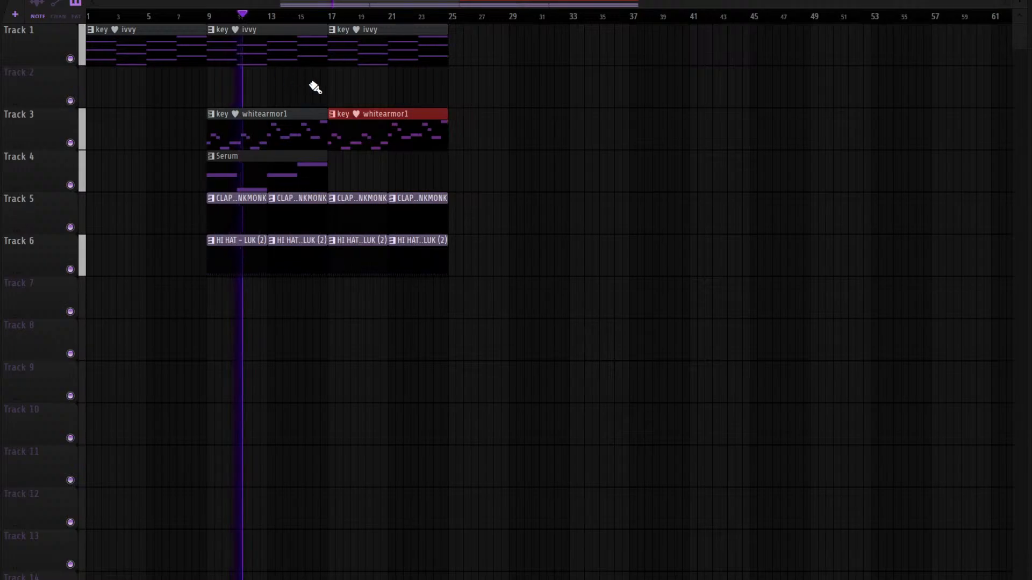
pyautogui.click(333, 92)
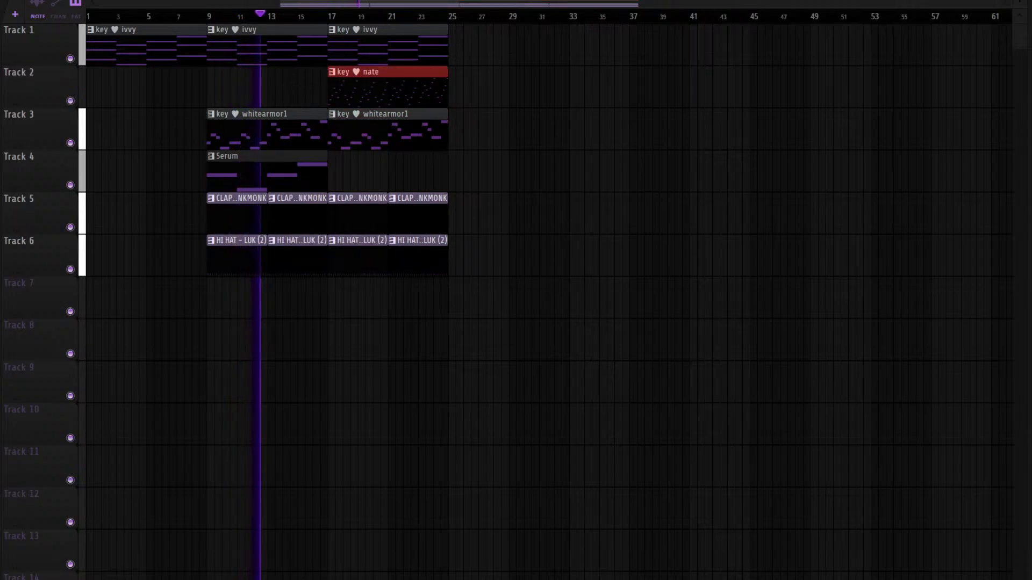
# Place the 808, kick, snare and open-hat clips on tracks 7 to 10 at bar 17 and duplicate each to bar 21
pyautogui.click(323, 296)
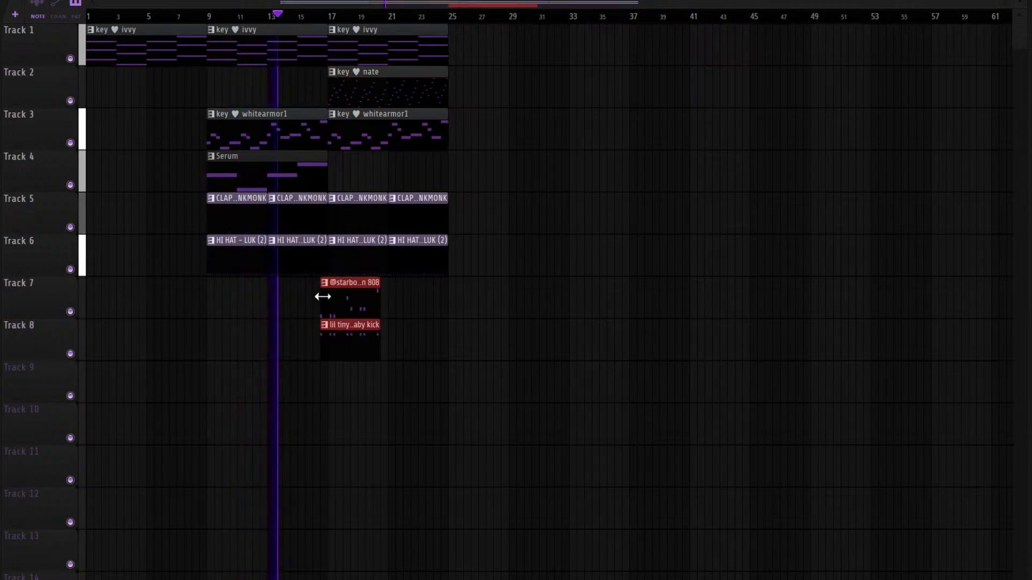
pyautogui.moveTo(361, 352); pyautogui.dragTo(363, 315)
pyautogui.hotkey('ctrl', 'b')
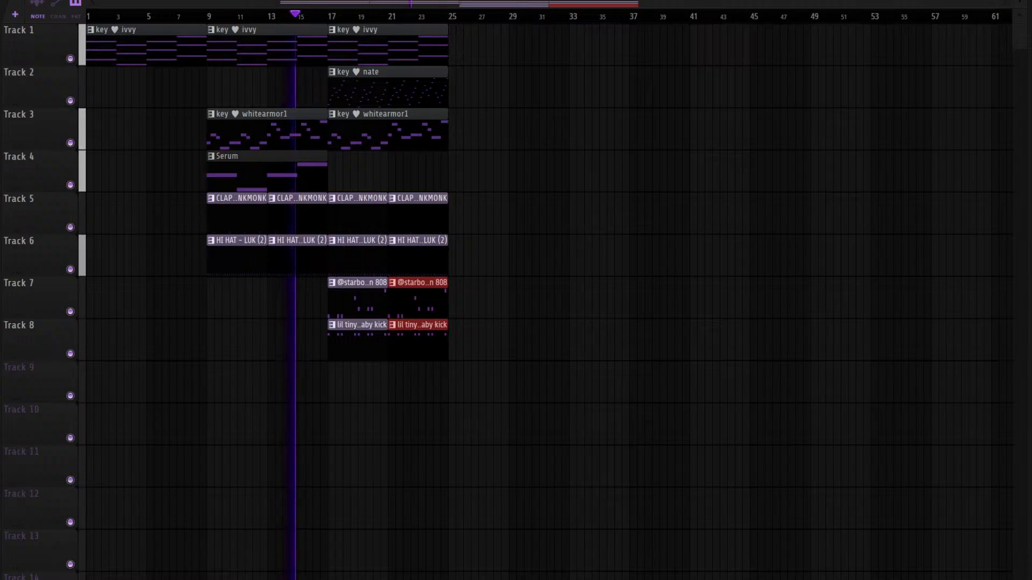
pyautogui.moveTo(2, 334); pyautogui.dragTo(330, 384)
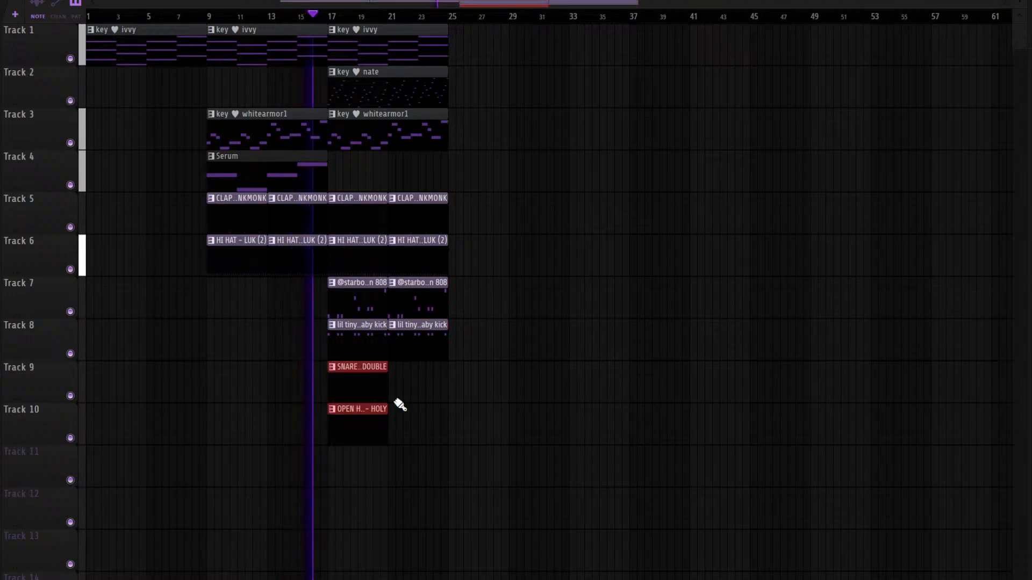
pyautogui.hotkey('ctrl', 'b')
# Duplicate the last key ♥ ivvy clip three times to extend track 1 through bar 48
pyautogui.moveTo(566, 424); pyautogui.dragTo(355, 35)
pyautogui.moveTo(461, 50); pyautogui.dragTo(348, 45)
pyautogui.hotkey('ctrl', 'b')
pyautogui.hotkey('ctrl', 'b')
pyautogui.hotkey('ctrl', 'b')
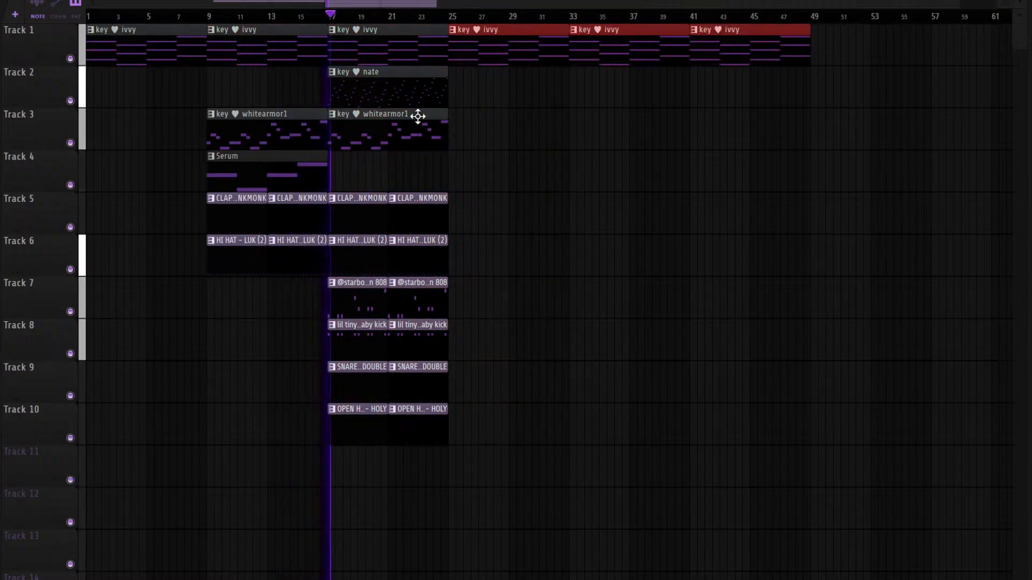
# Duplicate the clap, hi-hat, 808 and kick clips of bars 17 to 24 three times, through bar 48
pyautogui.moveTo(449, 359); pyautogui.dragTo(368, 230)
pyautogui.hotkey('ctrl', 'b')
pyautogui.hotkey('ctrl', 'b')
pyautogui.hotkey('ctrl', 'b')
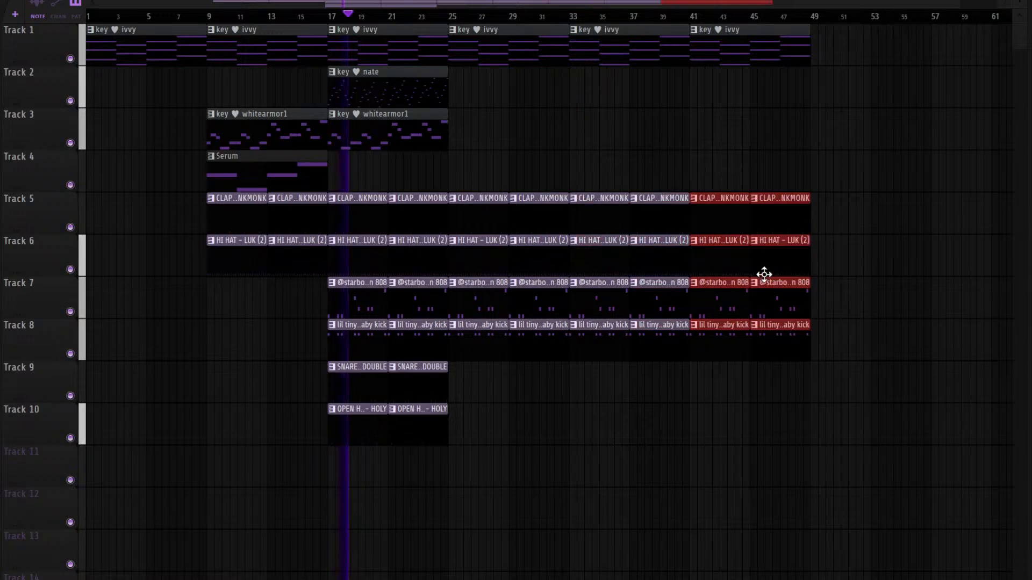
# Copy the snare and open-hat clips to bars 41 to 48 and duplicate that whole eight-bar section to bar 49
pyautogui.scroll(-4, 503, 4)
pyautogui.scroll(2, 503, 4)
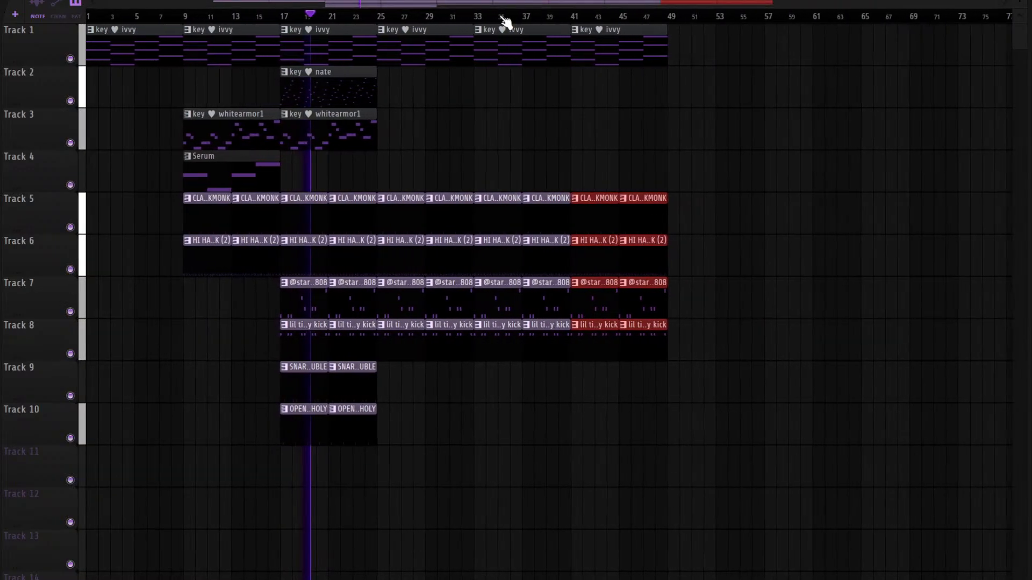
pyautogui.keyDown('ctrl'); pyautogui.click(749, 192); pyautogui.keyUp('ctrl')
pyautogui.moveTo(387, 362); pyautogui.dragTo(282, 444)
pyautogui.hotkey('ctrl', 'b')
pyautogui.moveTo(444, 395); pyautogui.dragTo(591, 389)
pyautogui.moveTo(695, 445); pyautogui.dragTo(594, 23)
pyautogui.hotkey('ctrl', 'b')
# Add key ♥ whitearmor1 and key ♥ nate clips on tracks 3 and 2 at bars 41 and 49, removing the extra nate clip
pyautogui.click(344, 127)
pyautogui.moveTo(611, 135); pyautogui.dragTo(693, 132)
pyautogui.click(308, 95)
pyautogui.moveTo(597, 95)
pyautogui.mouseDown()
pyautogui.moveTo(716, 96)
pyautogui.moveTo(845, 117)
pyautogui.mouseUp()
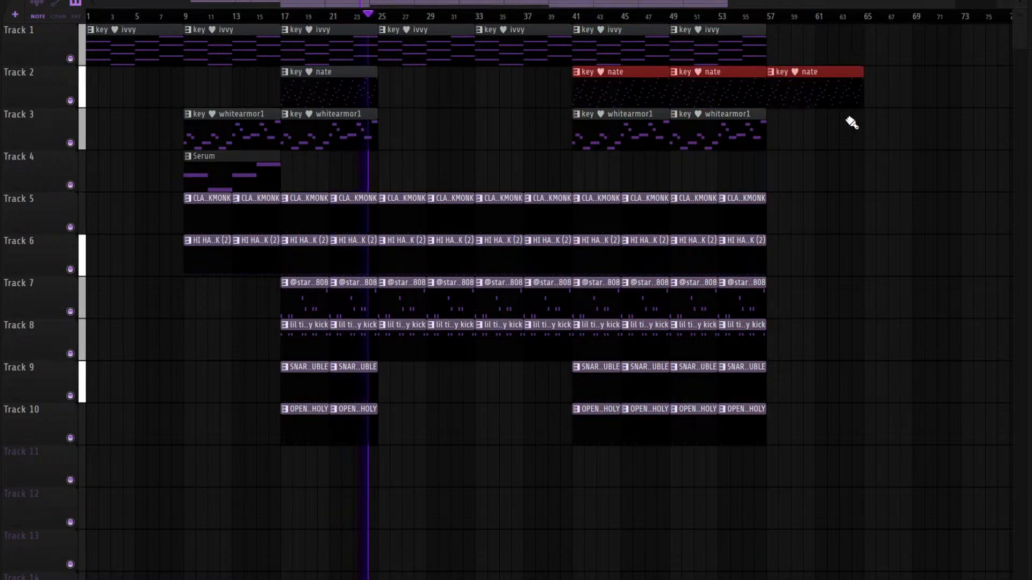
pyautogui.rightClick(839, 94)
# Duplicate the full arrangement of bars 25 to 56 on all tracks to bar 57
pyautogui.moveTo(858, 443); pyautogui.dragTo(410, 23)
pyautogui.hotkey('ctrl', 'b')
pyautogui.scroll(-3, 478, 123)
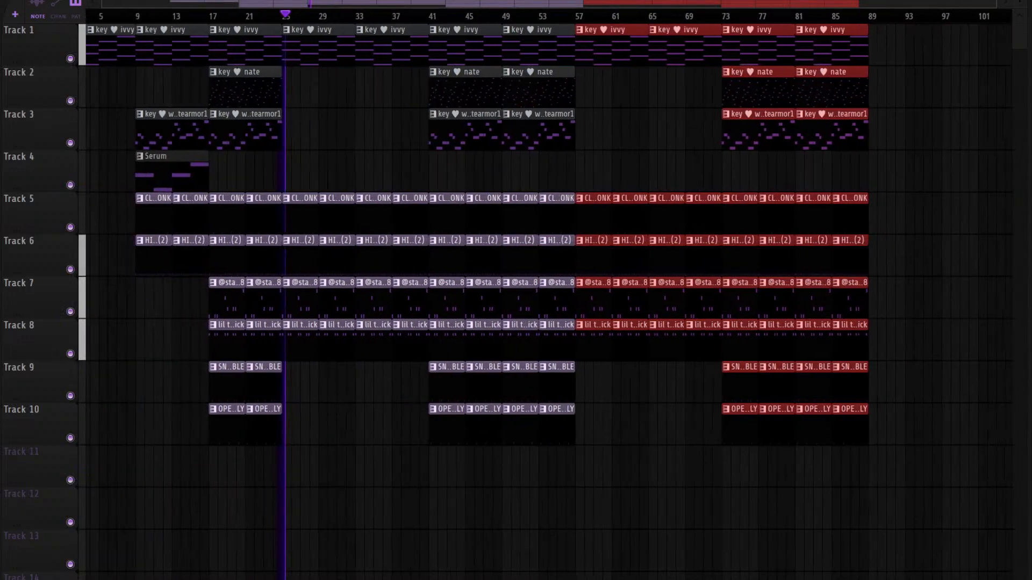
# Delete the key ♥ nate clip at bar 41 and place a Serum clip on track 4 at bar 89
pyautogui.rightClick(467, 92)
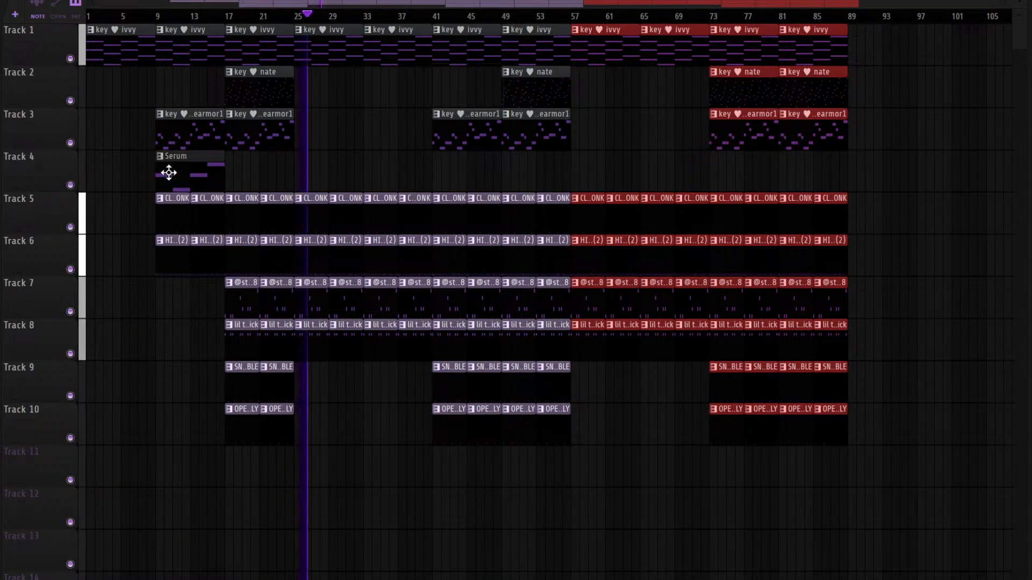
pyautogui.click(639, 193)
pyautogui.click(845, 182)
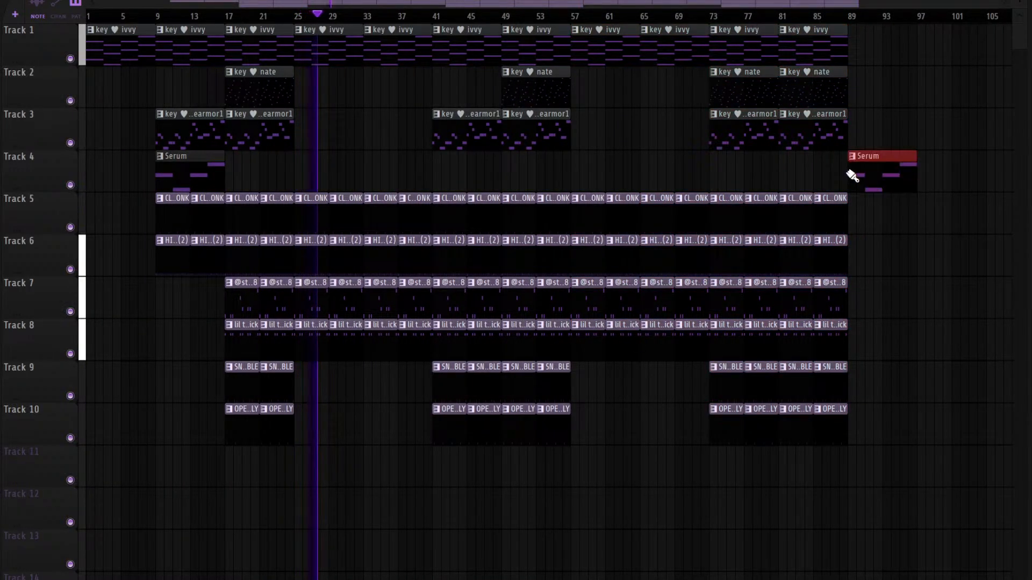
pyautogui.press('F9')
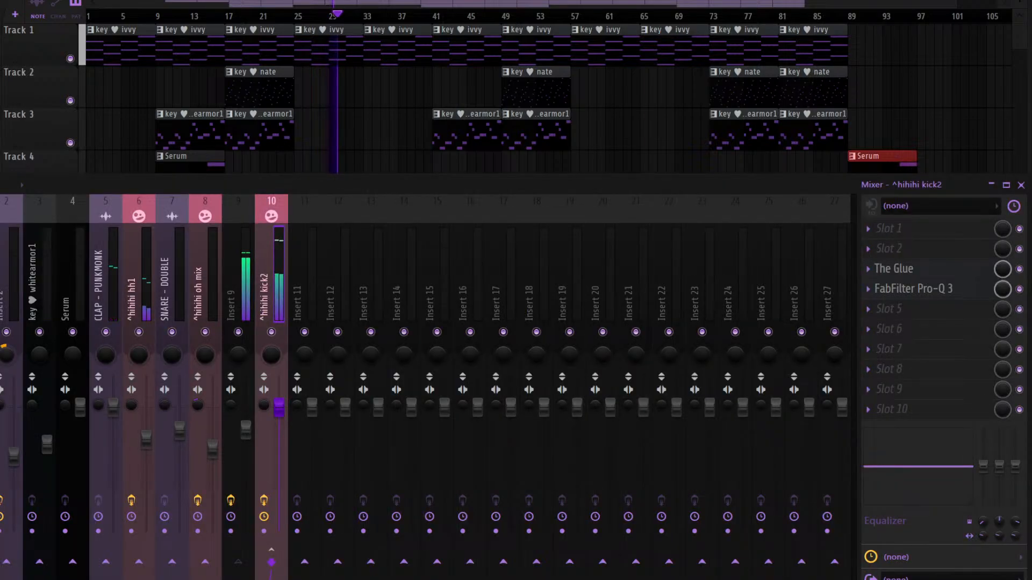
pyautogui.press('F9')
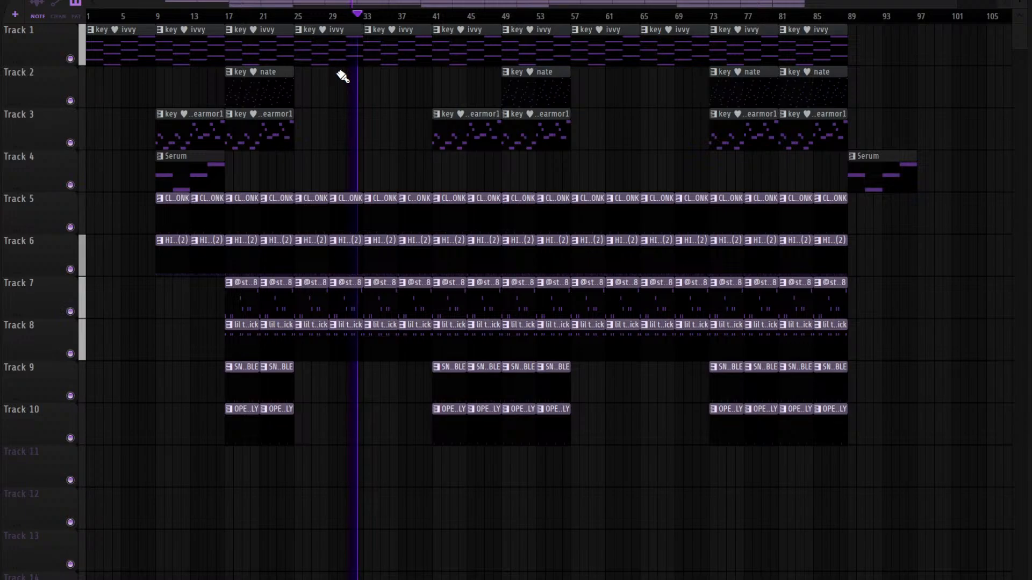
# Fill the gaps on Track 2 with key ♥ nate clips across bars 25–49 and 57–73
pyautogui.scroll(2, 421, 7)
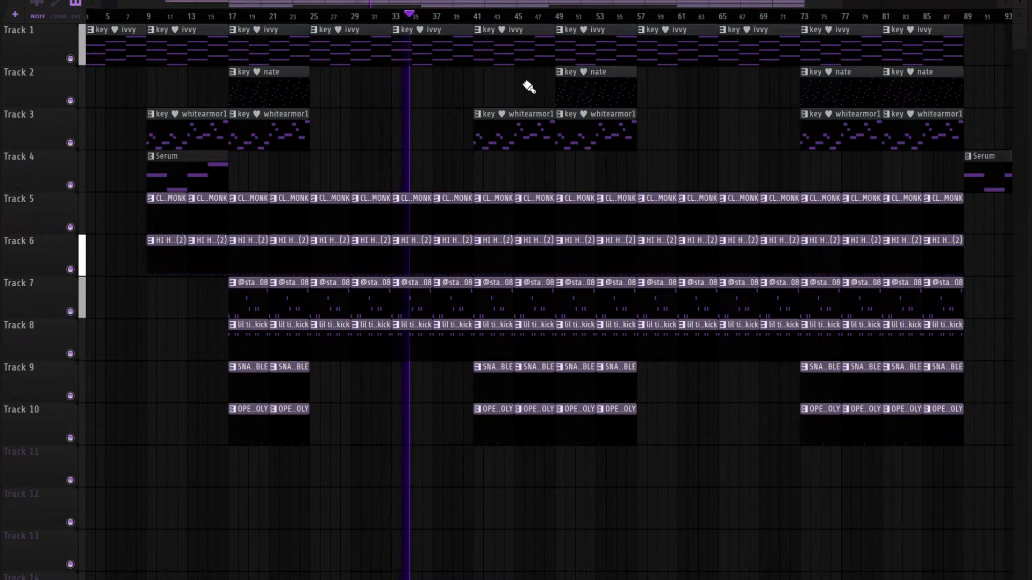
pyautogui.moveTo(529, 87); pyautogui.dragTo(354, 81)
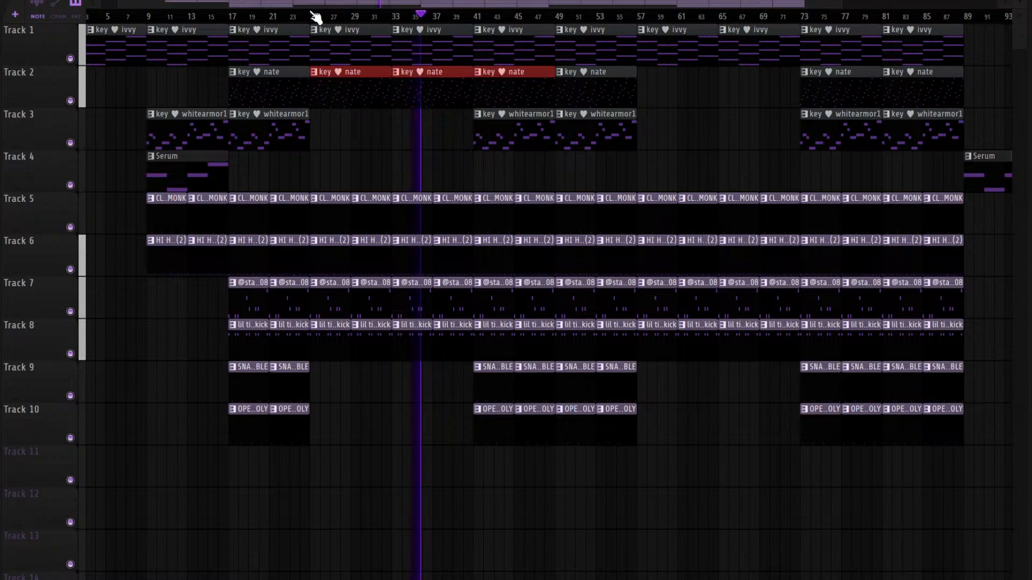
pyautogui.moveTo(799, 85); pyautogui.dragTo(549, 98)
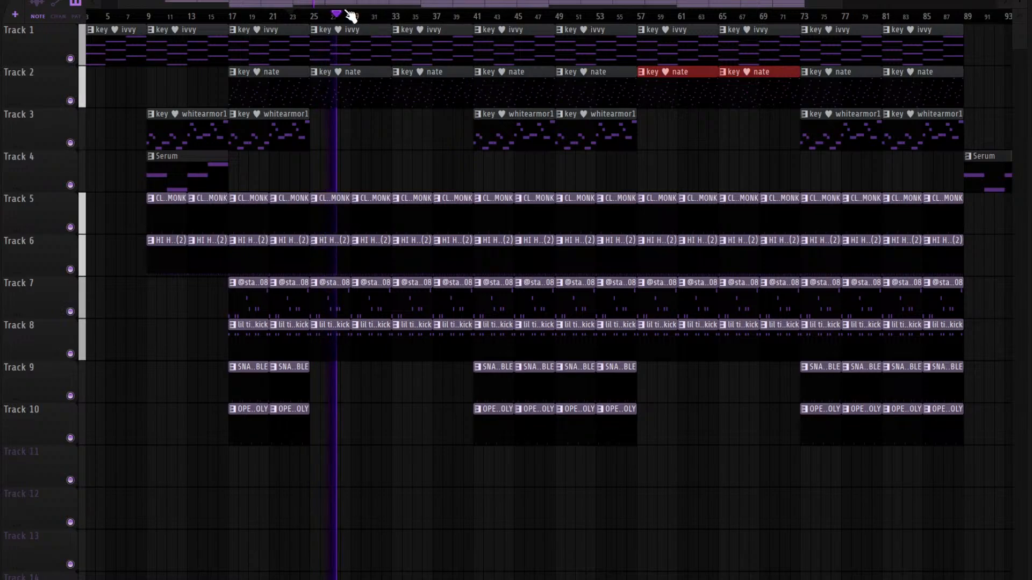
# Add a key ♥ whitearmor1 clip on Track 3 at bar 89 and a key ♥ nate clip on Track 2 trimmed to bars 93–97
pyautogui.scroll(-3, 352, 14)
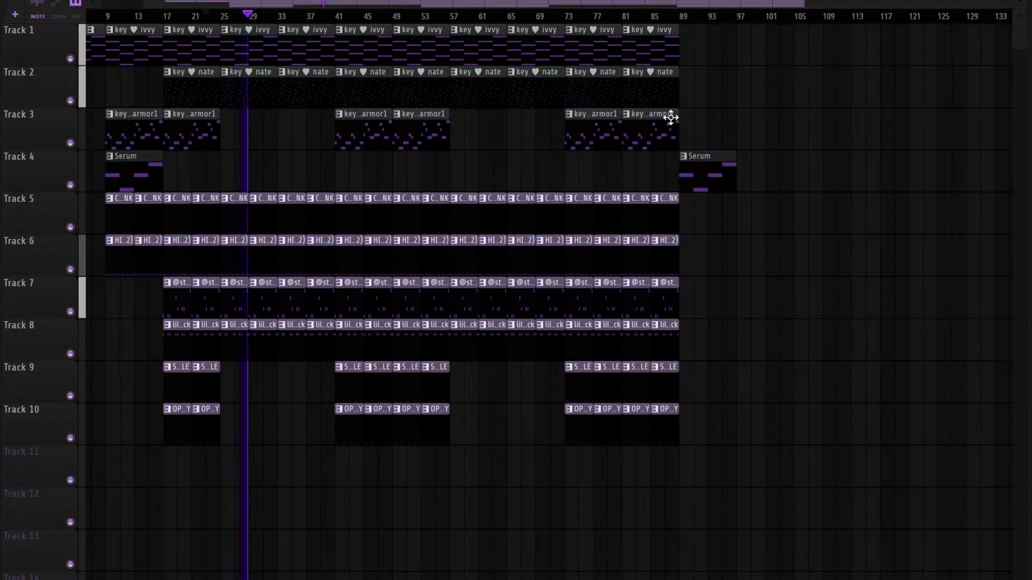
pyautogui.click(694, 124)
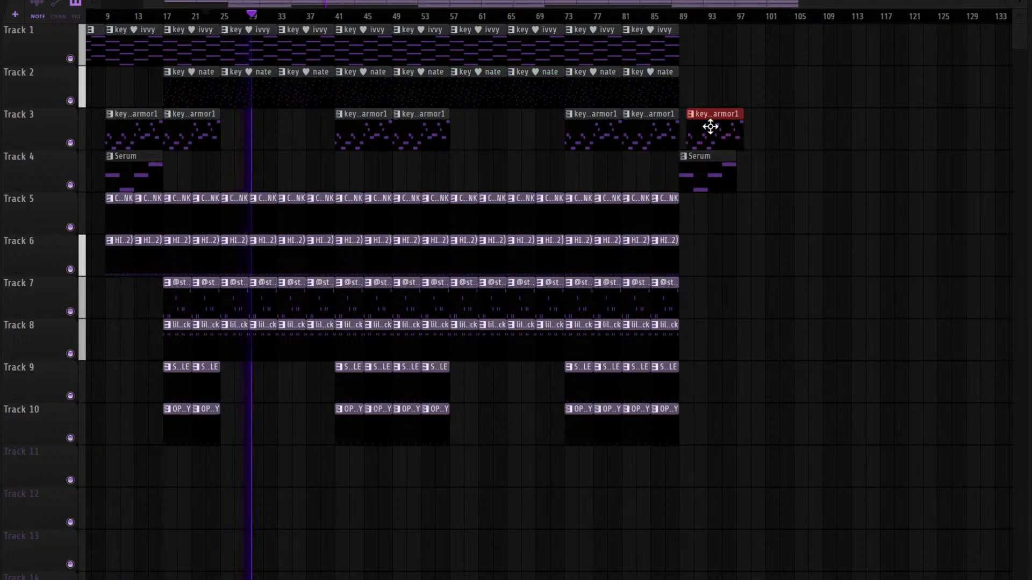
pyautogui.click(696, 95)
pyautogui.moveTo(688, 87); pyautogui.dragTo(712, 85)
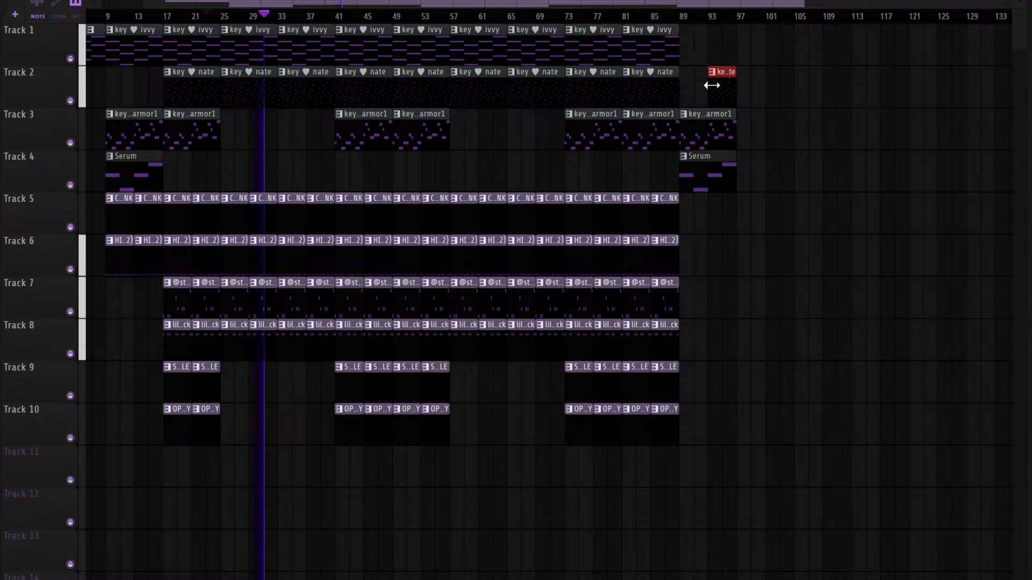
pyautogui.doubleClick(761, 17)
pyautogui.click(680, 17)
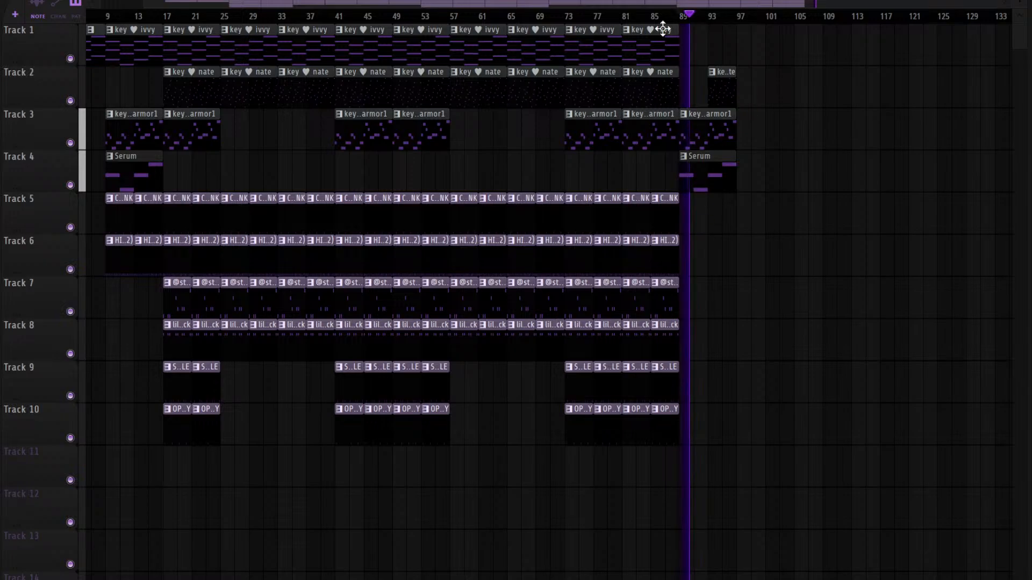
# Make the last 808 clip on Track 7 a unique pattern and lower the velocity of its note at bar 5 to zero
pyautogui.scroll(3, 661, 11)
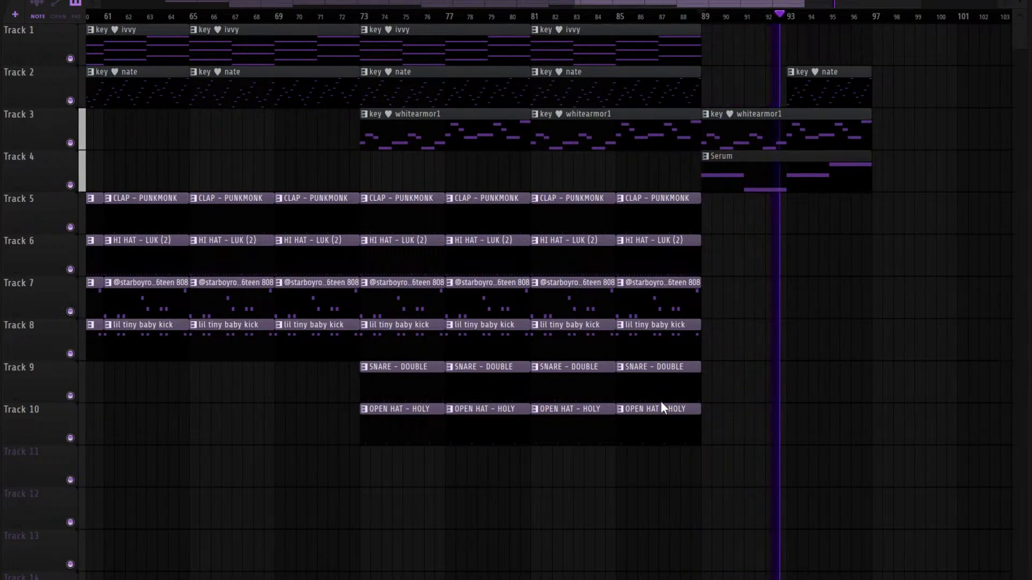
pyautogui.doubleClick(643, 299)
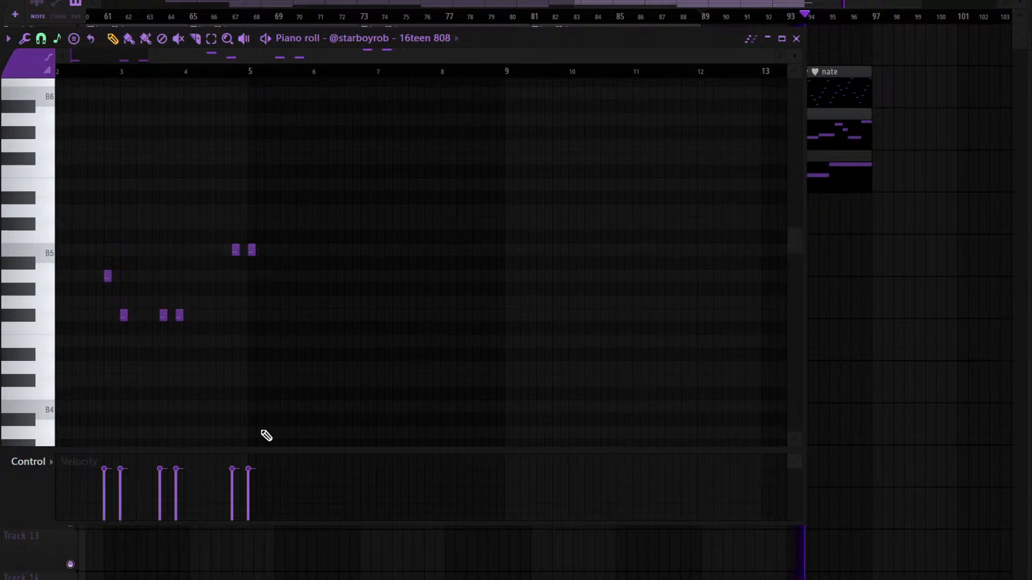
pyautogui.moveTo(252, 476); pyautogui.dragTo(251, 564)
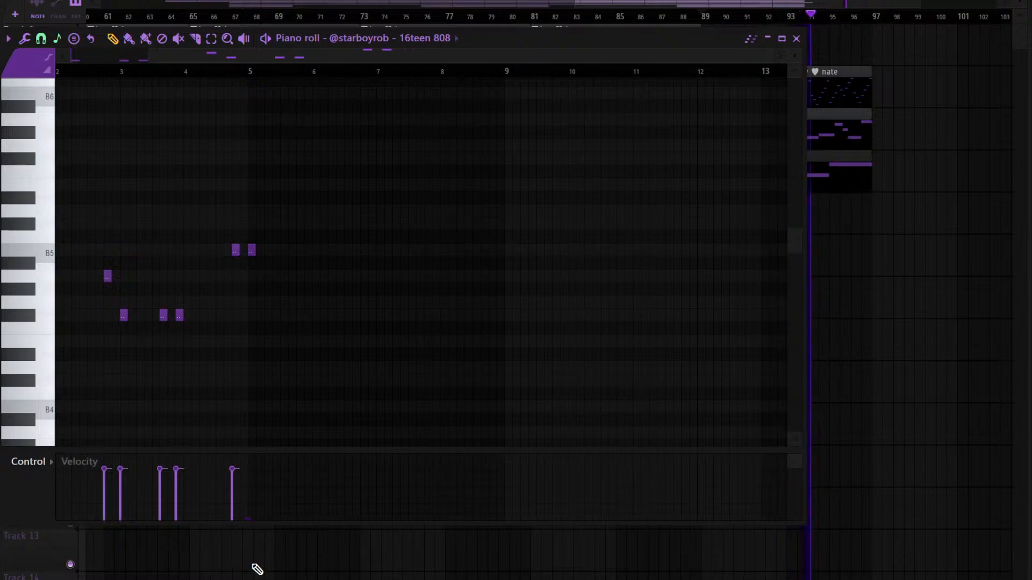
pyautogui.rightClick(265, 235)
pyautogui.press('Escape')
# Slice the last 808 clip on Track 7 right after its final note past bar 89 and delete the leftover piece
pyautogui.scroll(10, 695, 7)
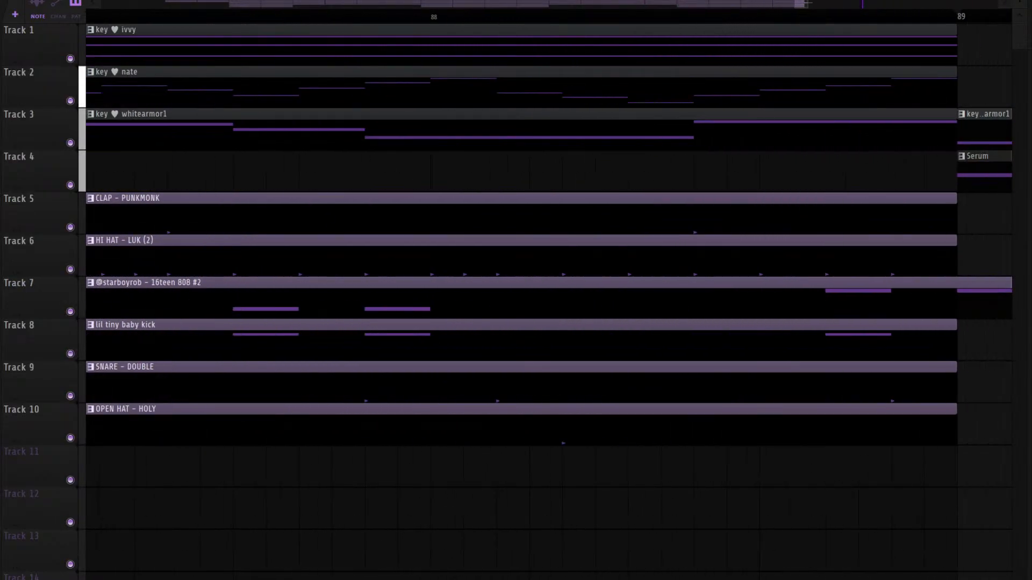
pyautogui.moveTo(801, 3); pyautogui.dragTo(805, 3)
pyautogui.moveTo(638, 340); pyautogui.dragTo(642, 308)
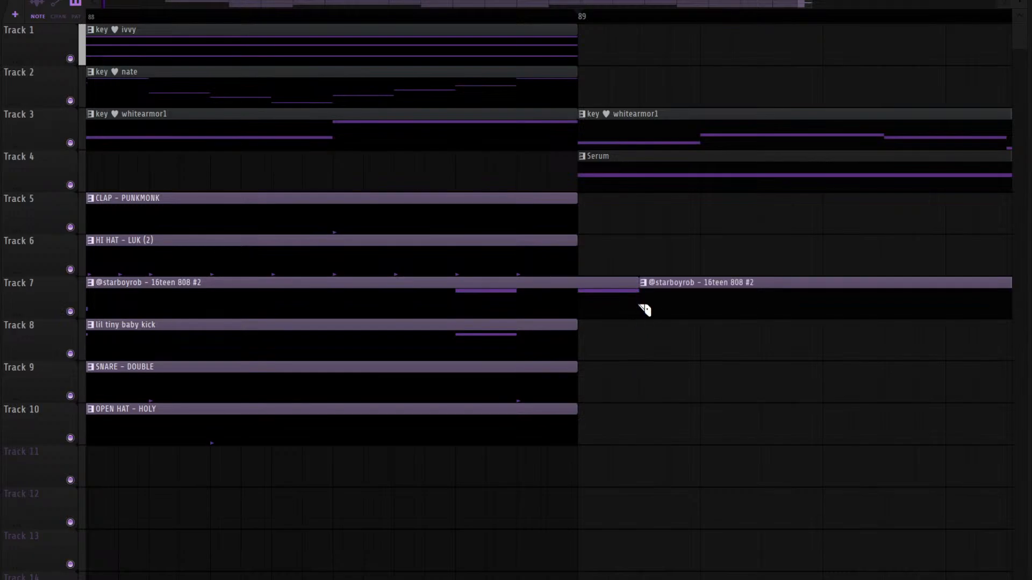
pyautogui.rightClick(646, 300)
# Play the end of the last section from around bar 88 to check the 808 ending
pyautogui.moveTo(309, 27); pyautogui.dragTo(192, 28)
pyautogui.hotkey('ctrl', 'z')
pyautogui.click(283, 18)
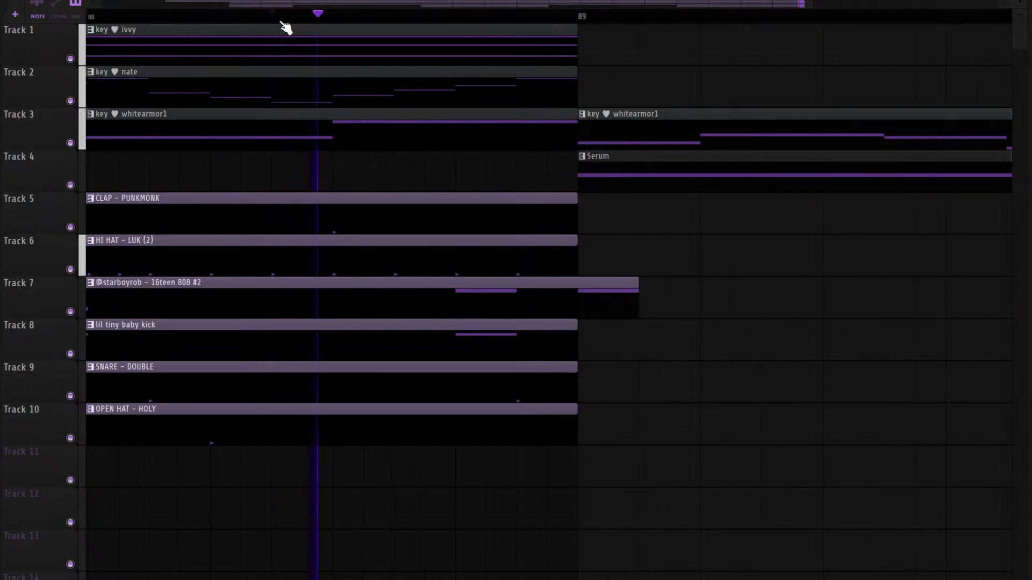
pyautogui.scroll(-12, 446, 5)
pyautogui.scroll(-1, 446, 5)
pyautogui.press('space')
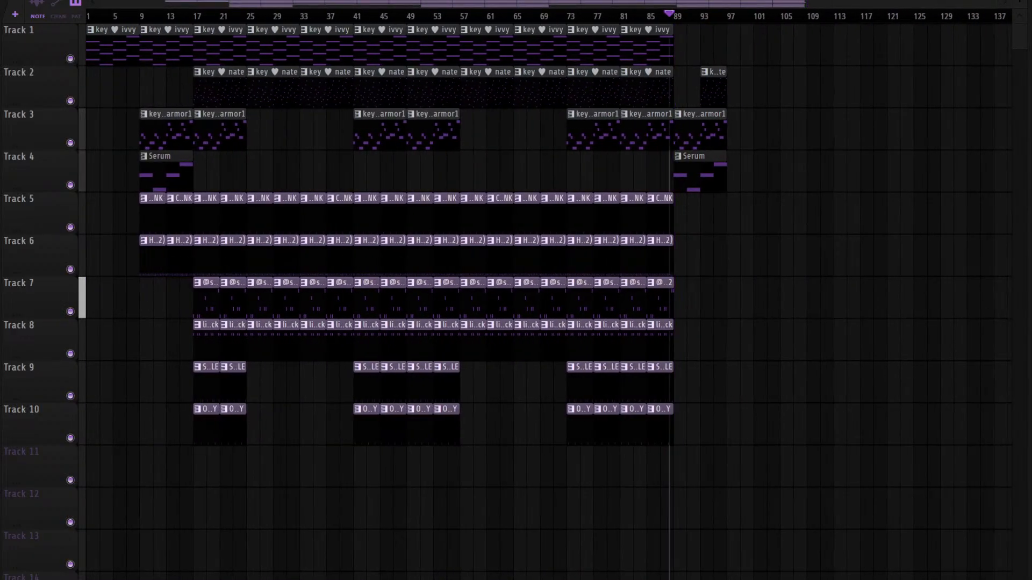
# Play the arrangement from the beginning and inspect the effects on mixer Insert 1
pyautogui.press('space')
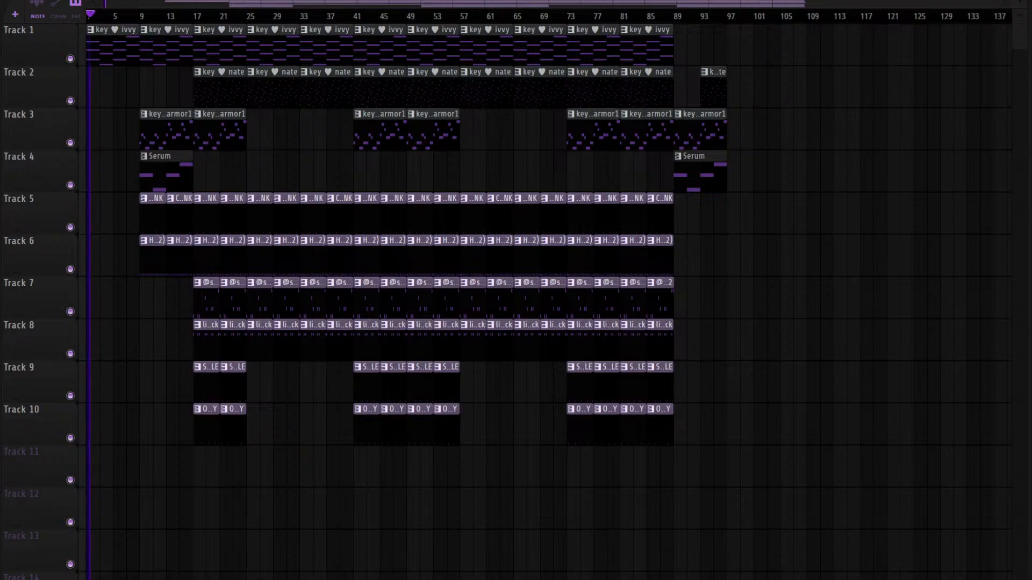
pyautogui.press('F9')
pyautogui.click(0, 279)
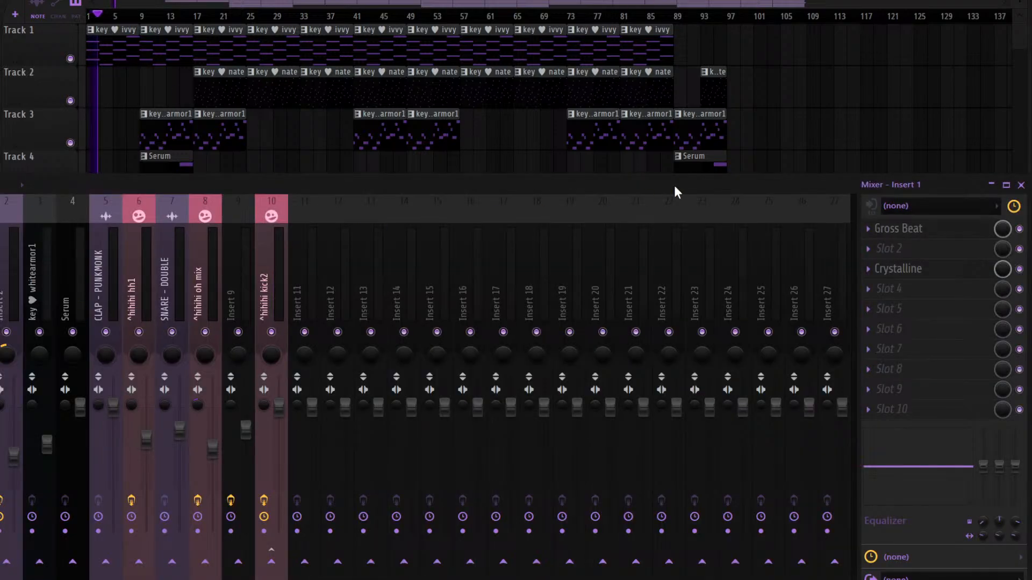
pyautogui.press('F9')
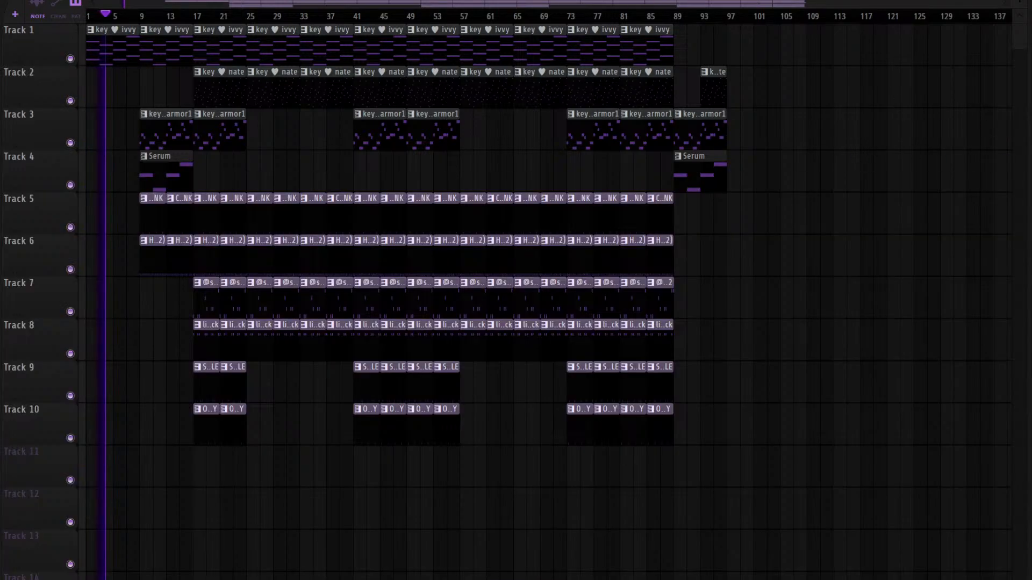
pyautogui.press('space')
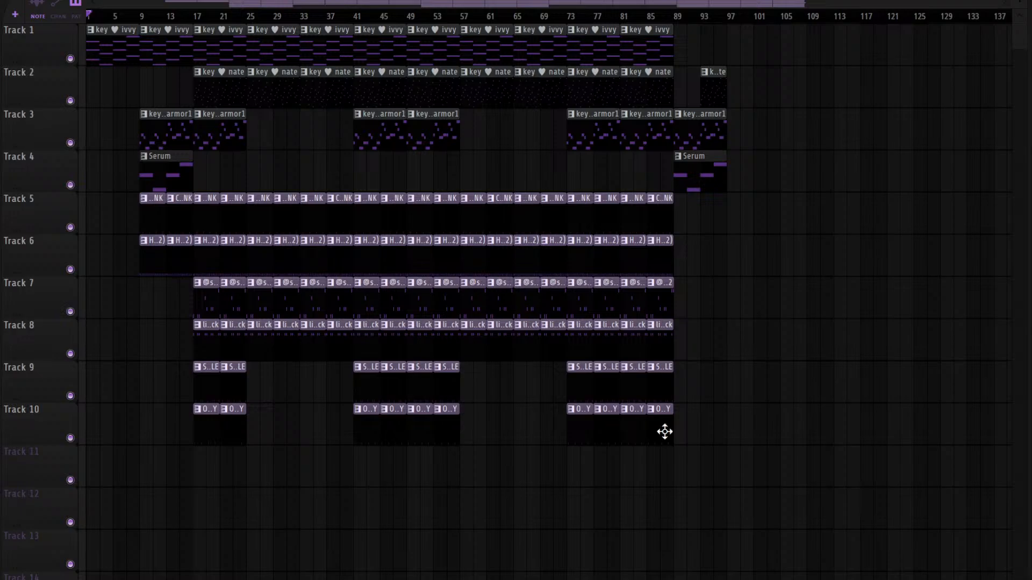
# Add the negligent audio sample to Track 11 at bars 7–9 and assign its channel to mixer insert 11
pyautogui.click(660, 17)
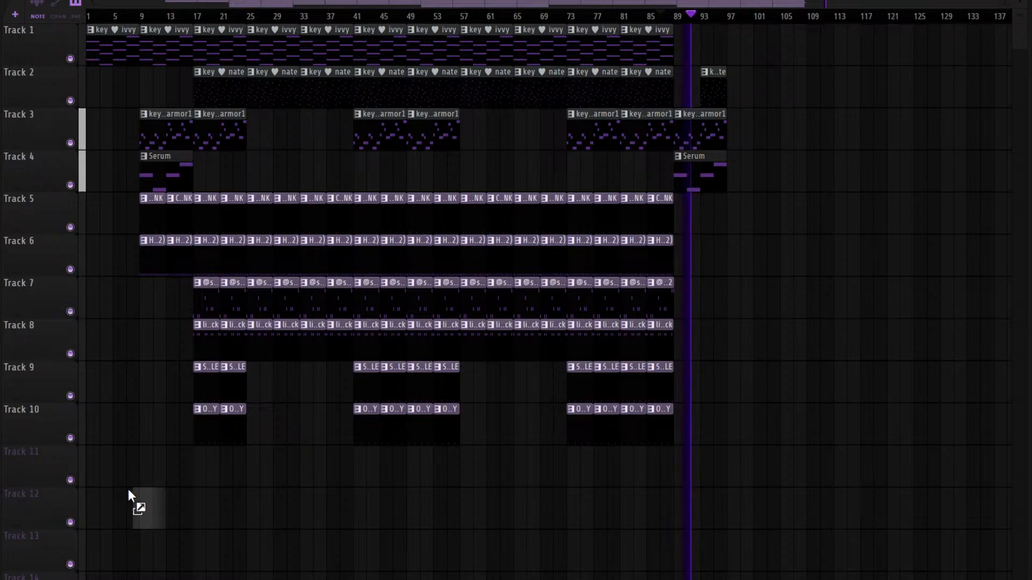
pyautogui.moveTo(129, 494); pyautogui.dragTo(129, 482)
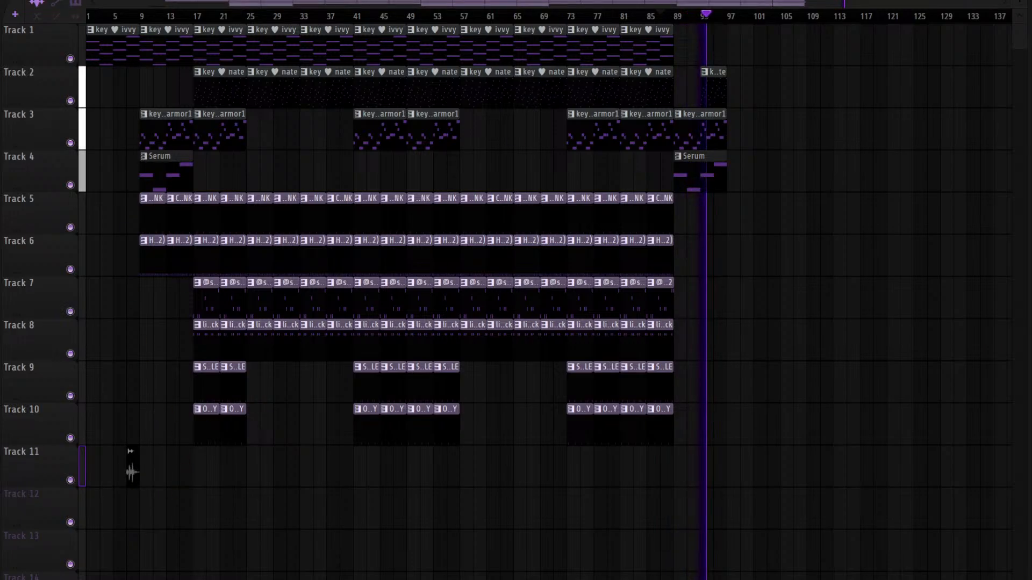
pyautogui.press('F9')
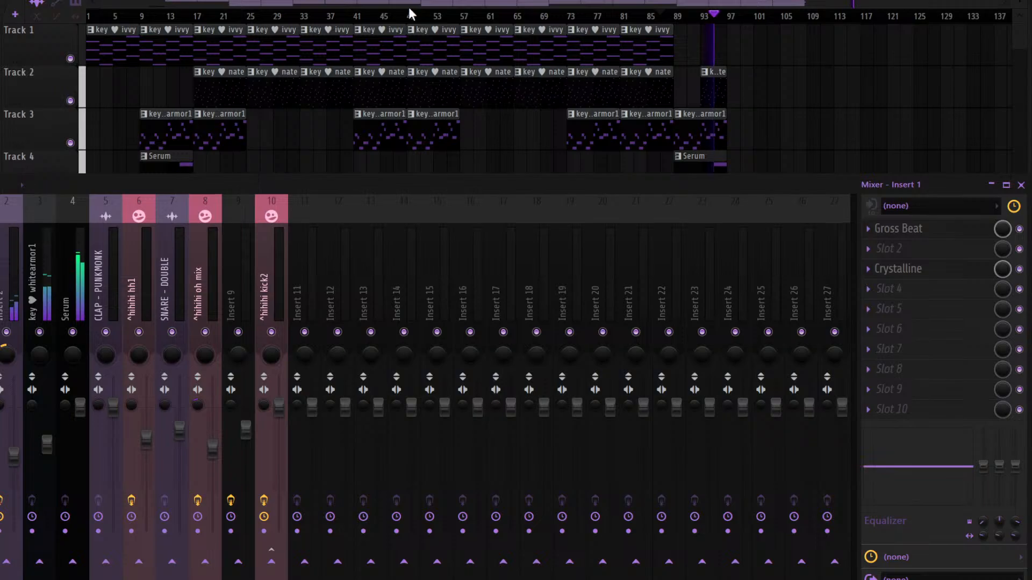
pyautogui.press('F6')
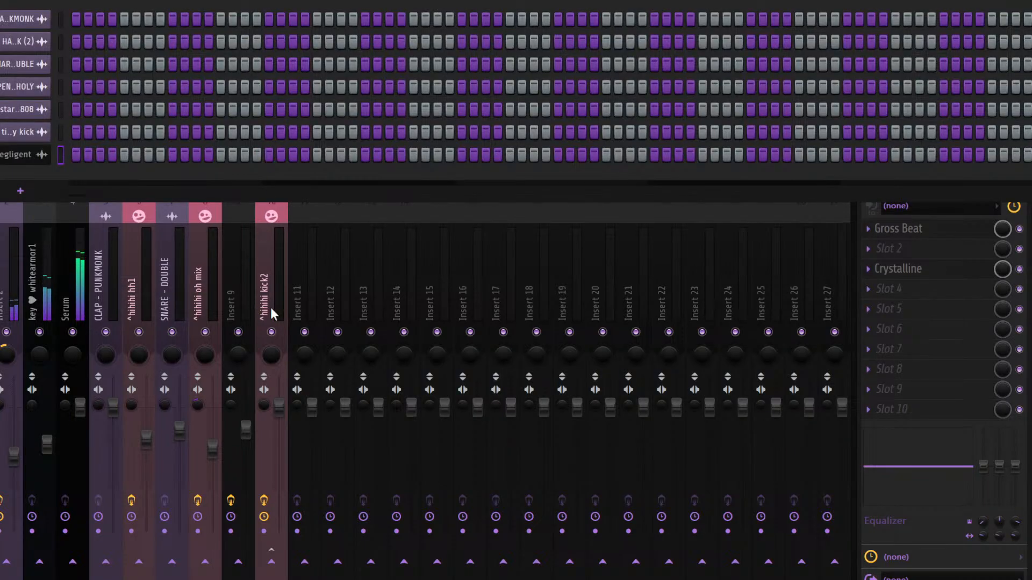
pyautogui.click(304, 317)
pyautogui.hotkey('ctrl', 'l')
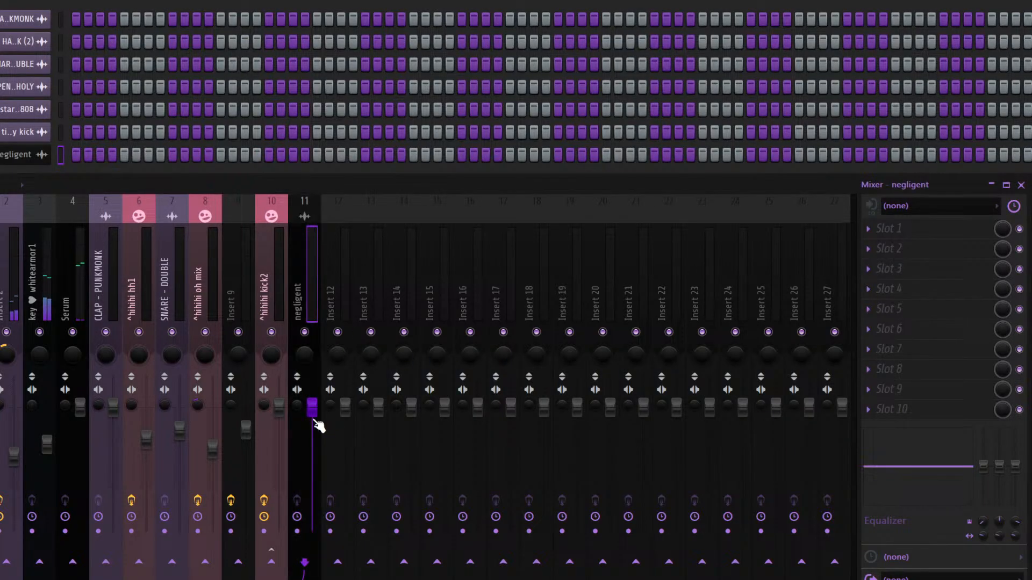
pyautogui.press('F9')
pyautogui.press('F6')
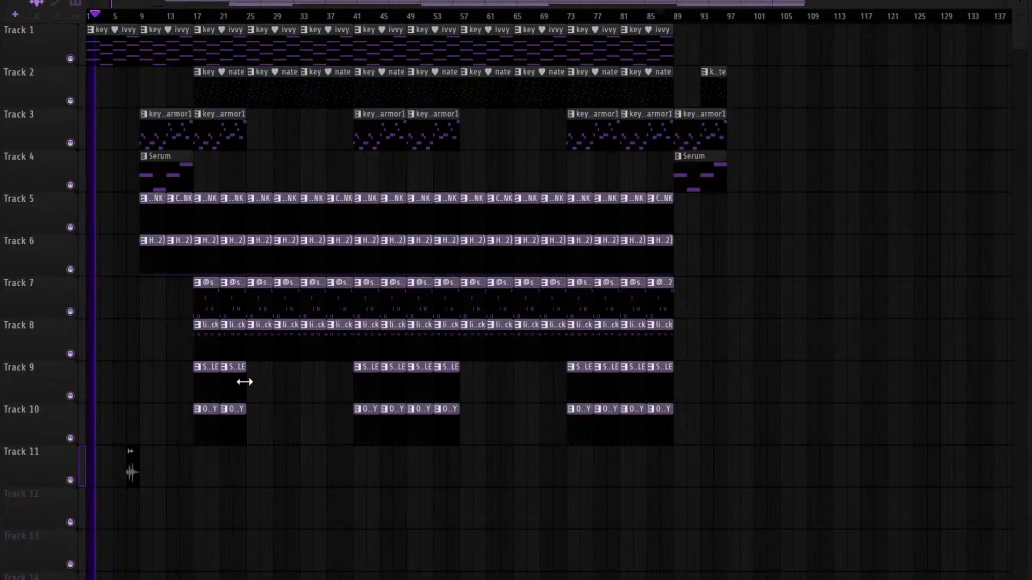
# Play the arrangement from about bar 7 to review the added sample and the full structure
pyautogui.click(124, 20)
pyautogui.click(127, 20)
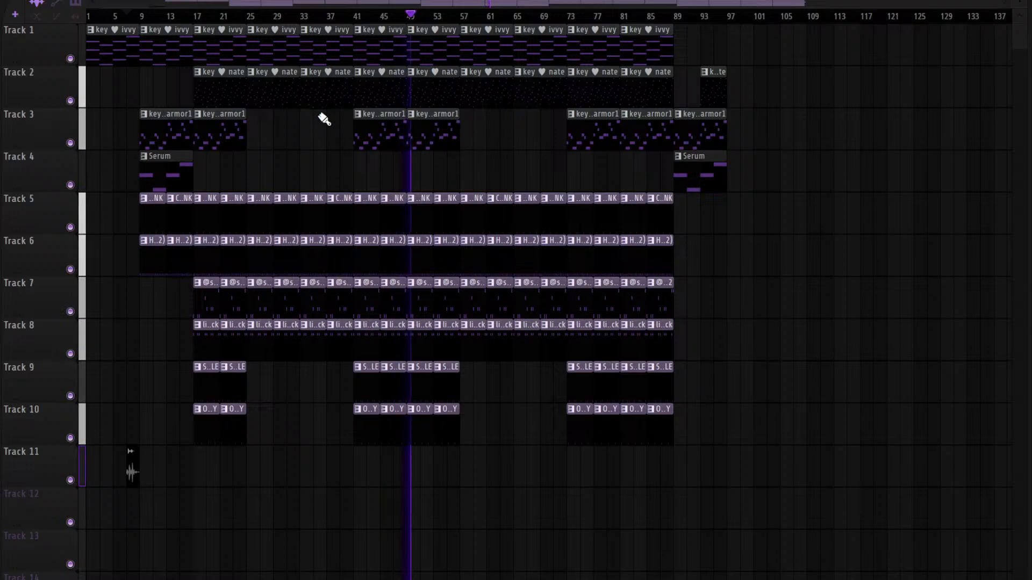
pyautogui.press('space')
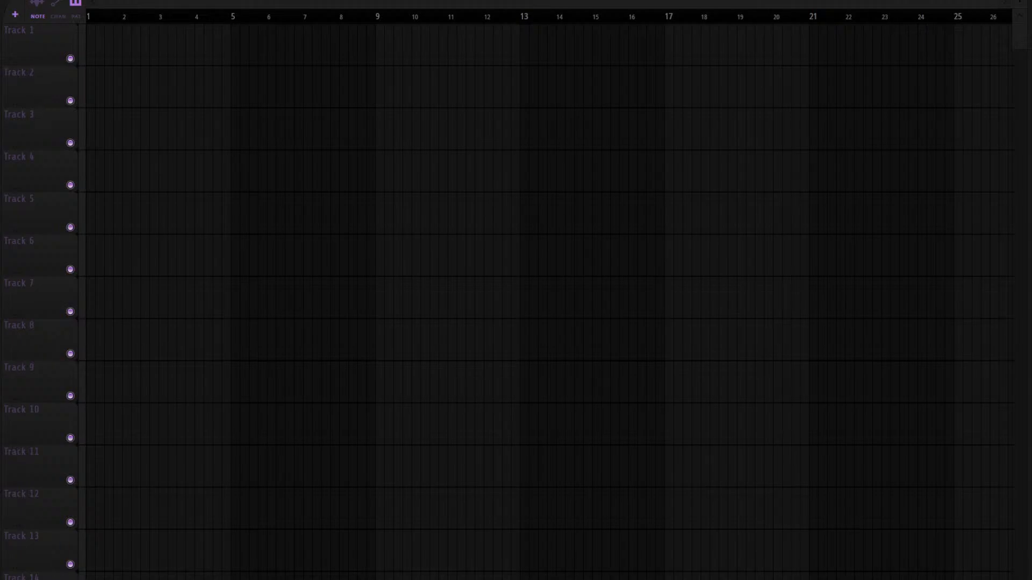
# In a new empty project, replace the Sampler channel with the Serum preset key ♥ whitearmor2 and audition a few notes
pyautogui.press('F6')
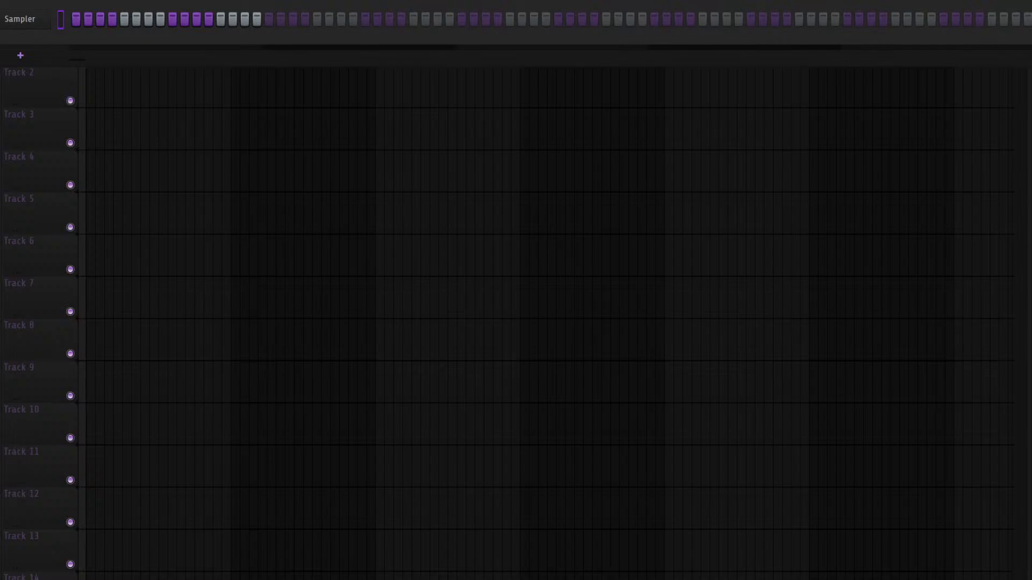
pyautogui.click(22, 17)
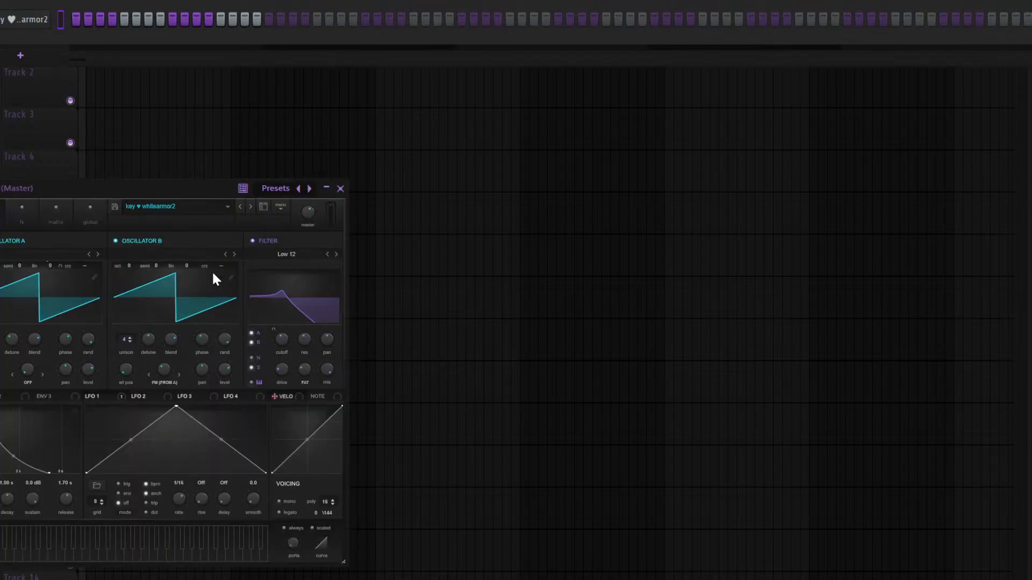
pyautogui.moveTo(158, 189); pyautogui.dragTo(297, 130)
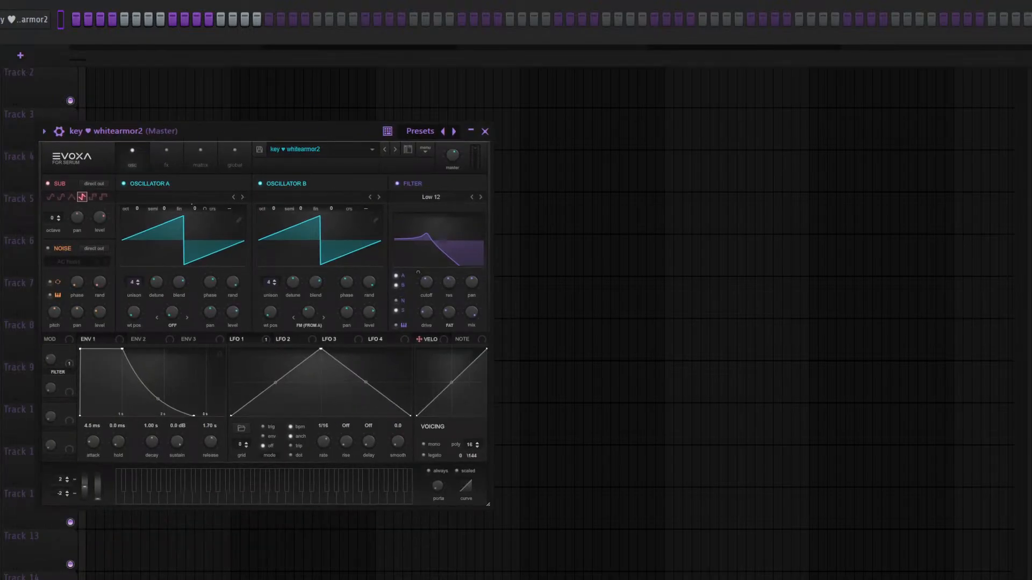
pyautogui.press('w')
pyautogui.press('n')
pyautogui.press('b')
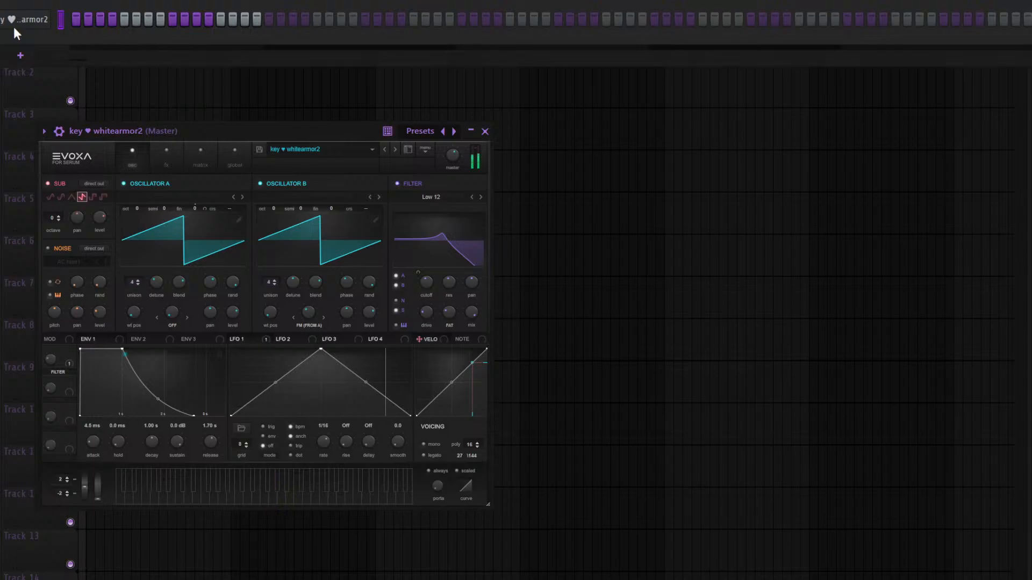
# Place a D6 note at the start of the key ♥ whitearmor2 piano roll and set the scale highlighting root to D
pyautogui.press('F7')
pyautogui.moveTo(60, 209); pyautogui.dragTo(35, 205)
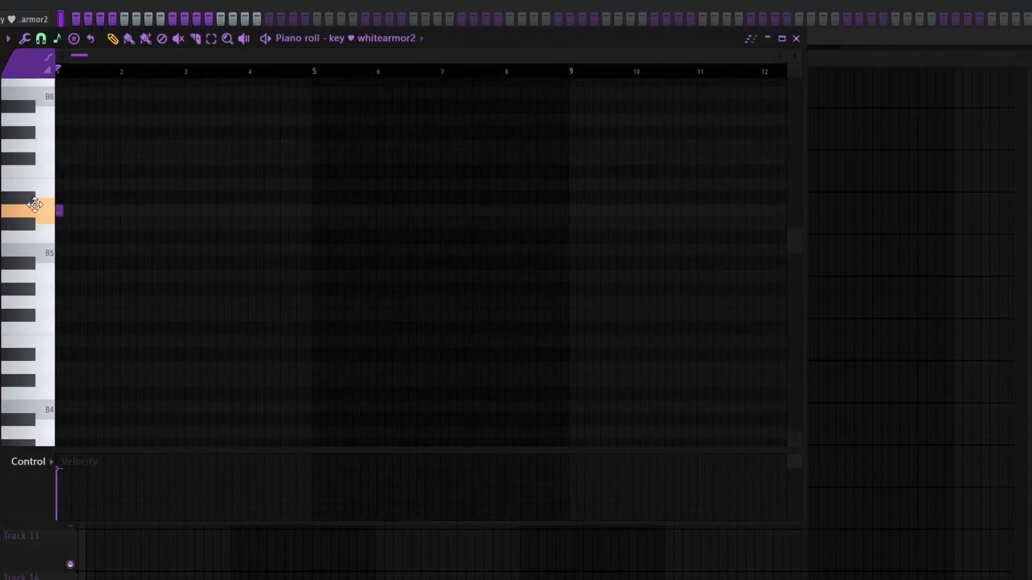
pyautogui.scroll(4, 125, 72)
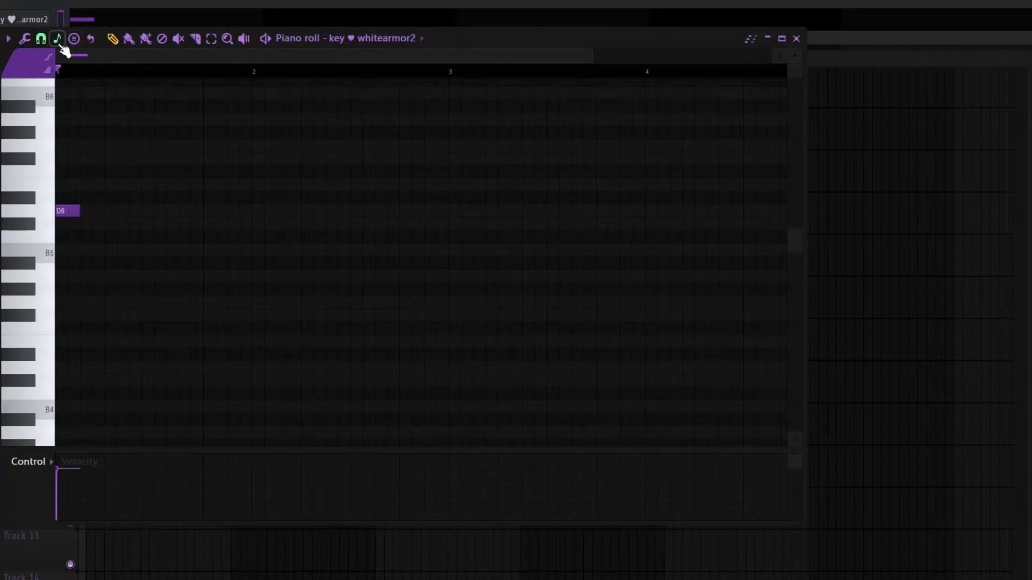
pyautogui.click(70, 88)
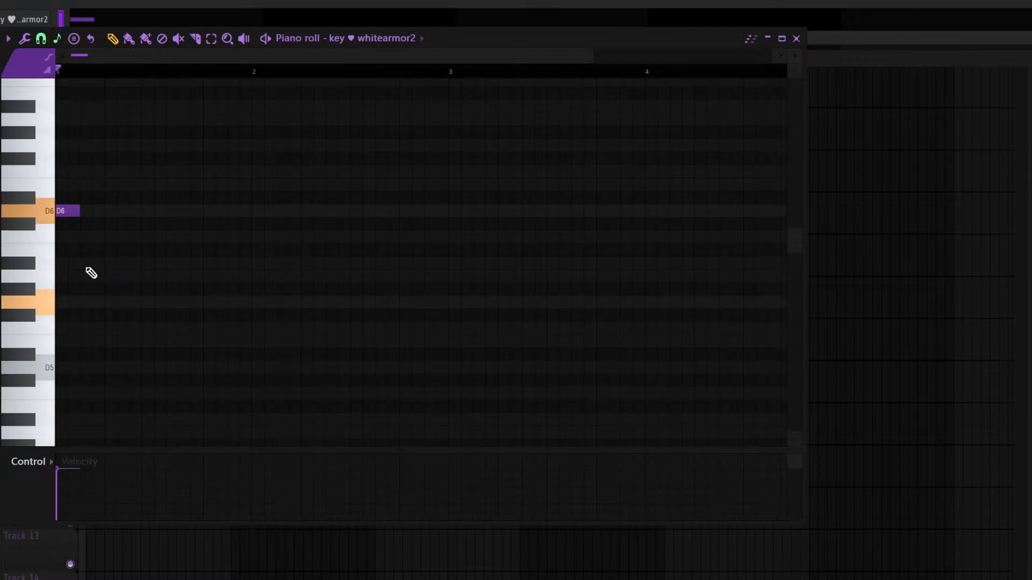
pyautogui.click(87, 303)
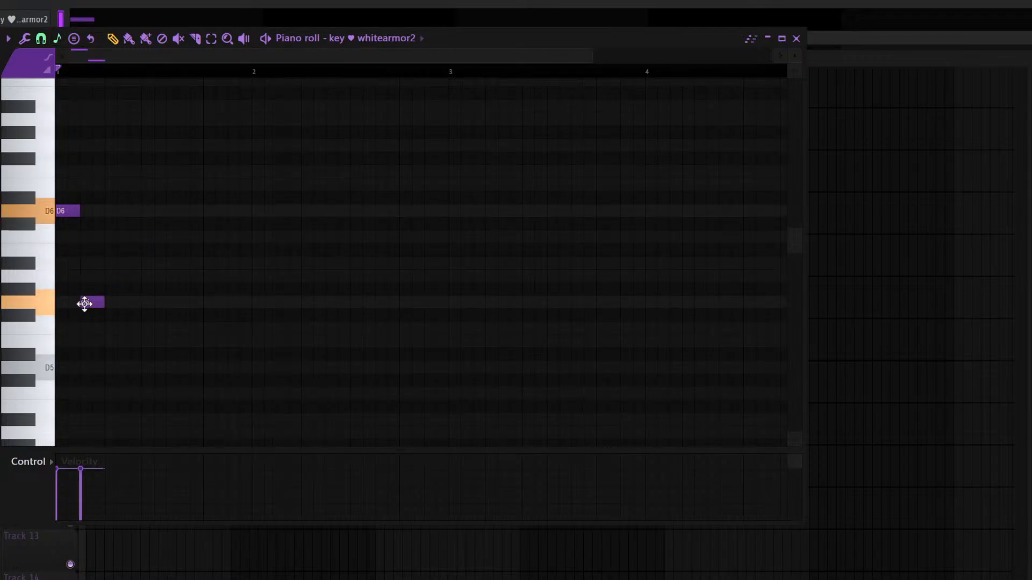
pyautogui.click(110, 236)
pyautogui.moveTo(108, 242)
pyautogui.mouseDown()
pyautogui.moveTo(109, 267)
pyautogui.moveTo(111, 237)
pyautogui.mouseUp()
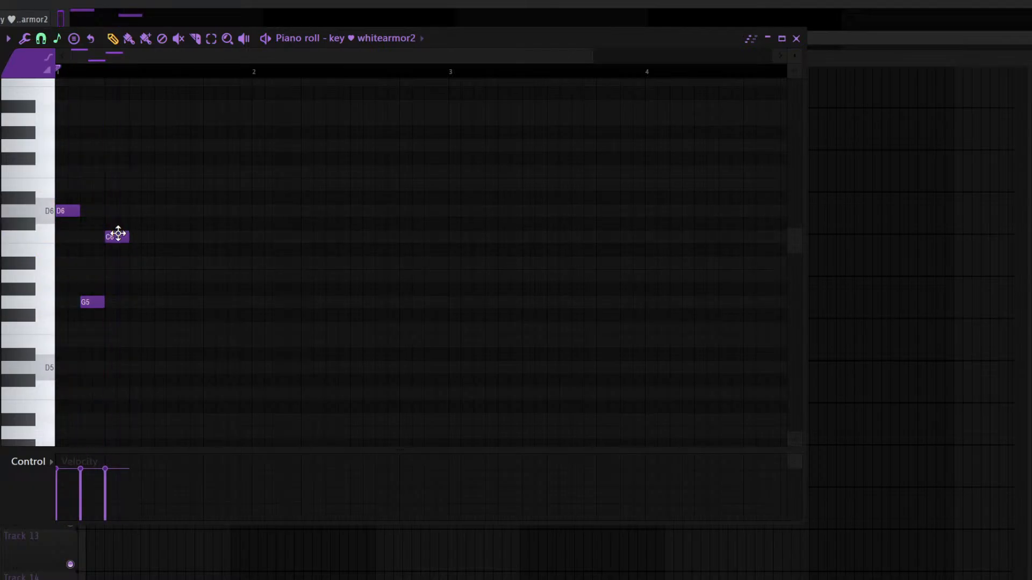
pyautogui.rightClick(116, 236)
pyautogui.rightClick(91, 301)
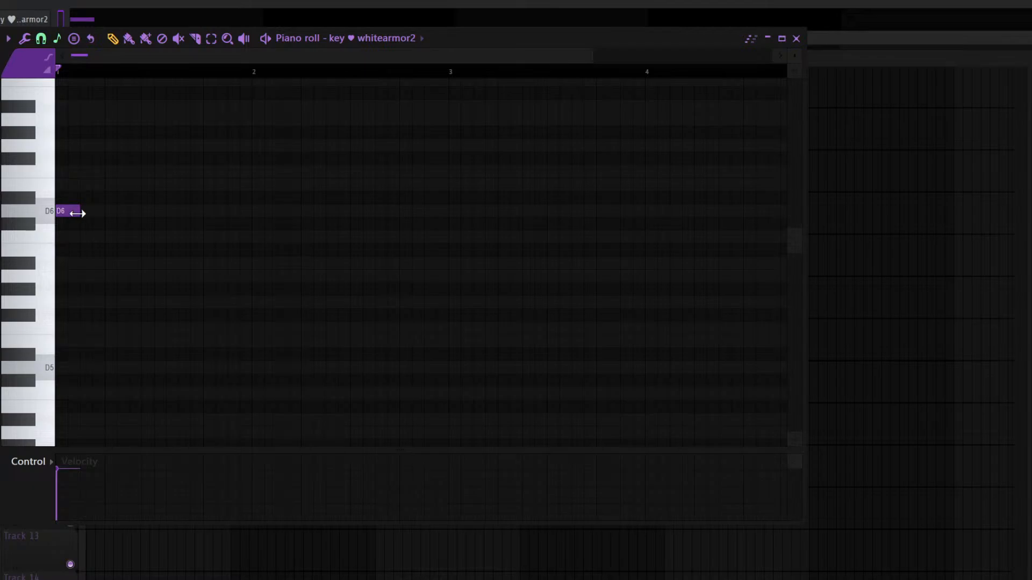
# Shape the first bar as a one-beat D6, a two-beat G5 from beat 2 and a one-beat A5 on beat 4
pyautogui.click(107, 276)
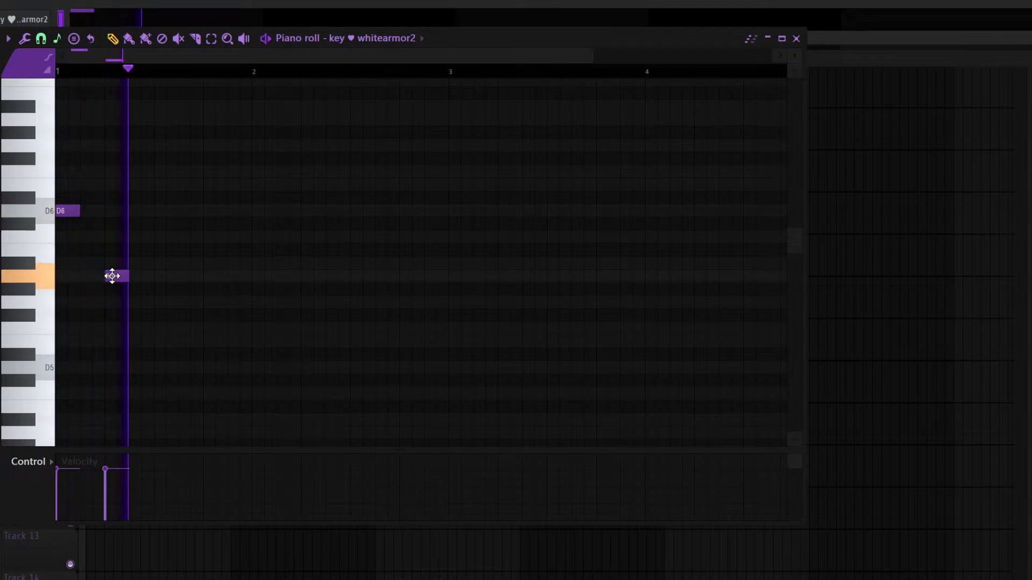
pyautogui.moveTo(111, 278); pyautogui.dragTo(111, 304)
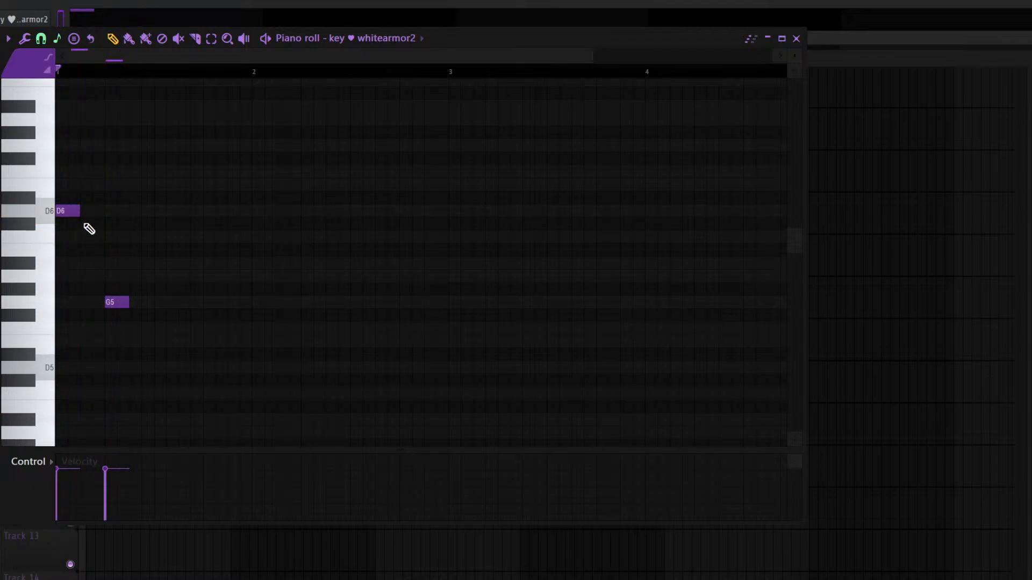
pyautogui.moveTo(79, 210); pyautogui.dragTo(109, 208)
pyautogui.moveTo(129, 303); pyautogui.dragTo(154, 302)
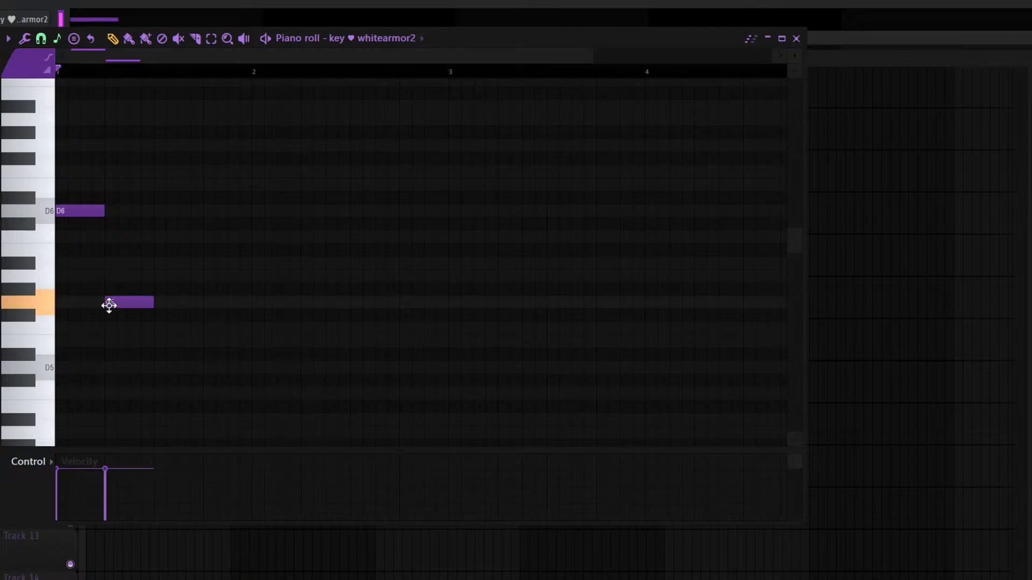
pyautogui.click(200, 276)
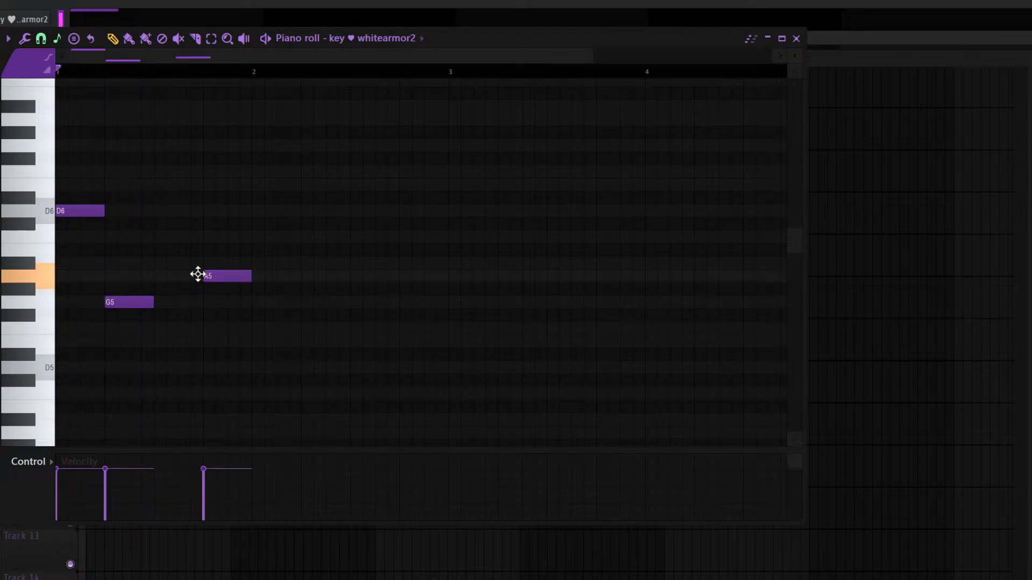
pyautogui.moveTo(152, 302); pyautogui.dragTo(202, 301)
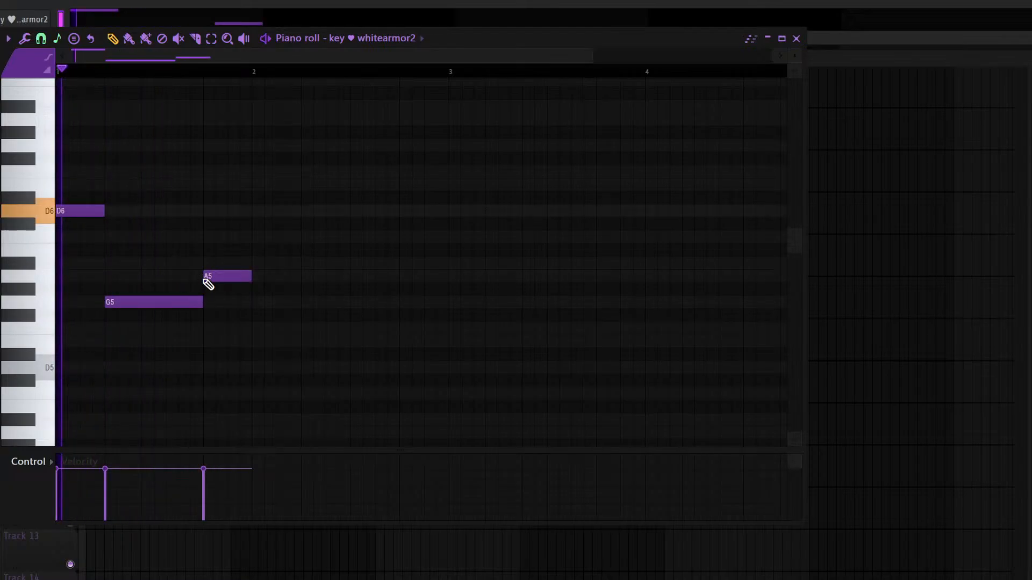
pyautogui.press('space')
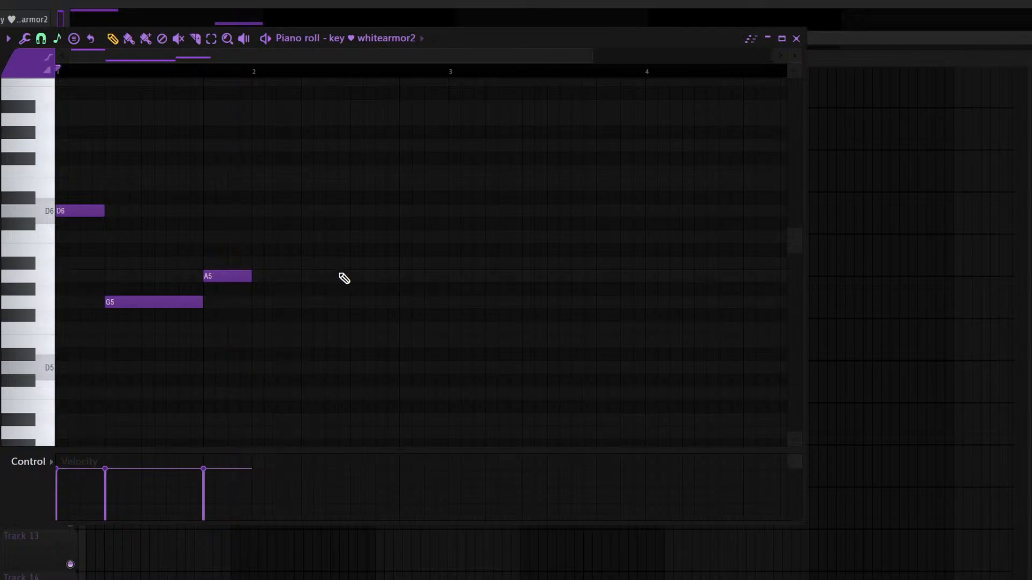
# Add a one-beat C6 note on beat 4 of bar 2 and play the phrase back
pyautogui.click(364, 237)
pyautogui.rightClick(457, 237)
pyautogui.click(378, 237)
pyautogui.press('space')
pyautogui.moveTo(473, 233); pyautogui.dragTo(446, 220)
pyautogui.moveTo(502, 321); pyautogui.dragTo(70, 202)
pyautogui.click(476, 235)
pyautogui.moveTo(410, 237); pyautogui.dragTo(448, 237)
pyautogui.press('space')
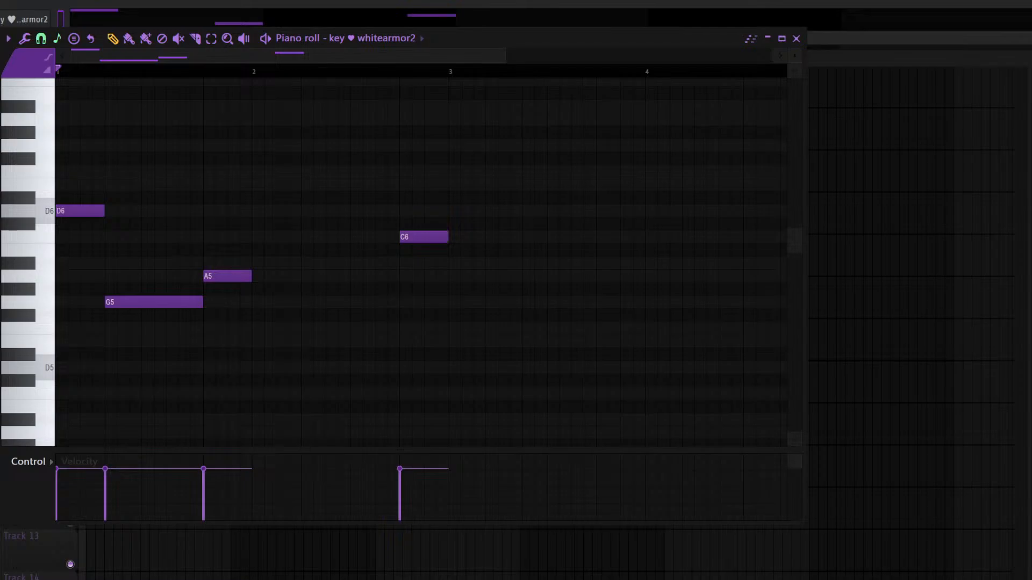
pyautogui.press('space')
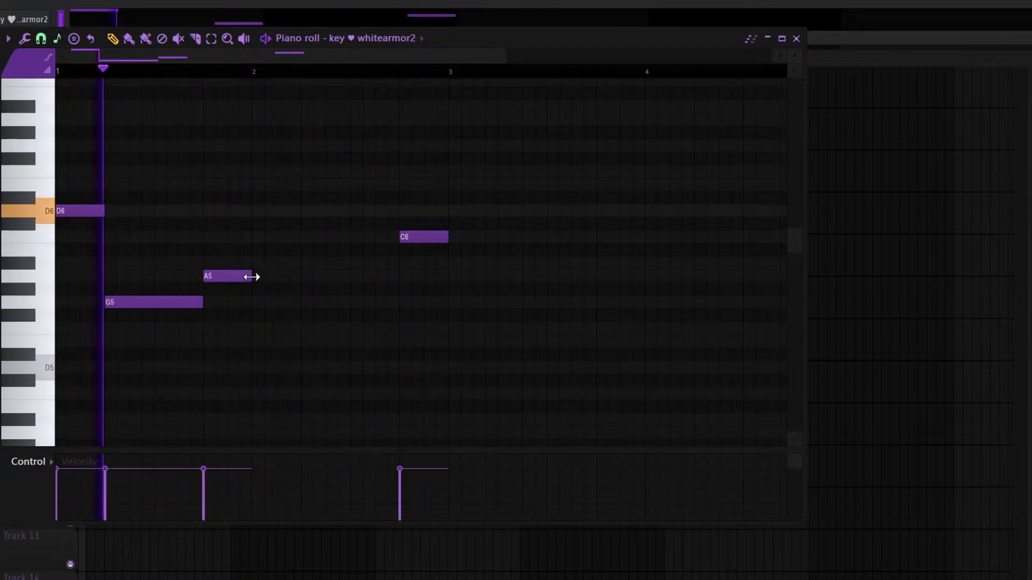
# Lengthen the A5 note to three beats and duplicate the two-bar phrase into bars 3–4
pyautogui.moveTo(252, 277); pyautogui.dragTo(352, 276)
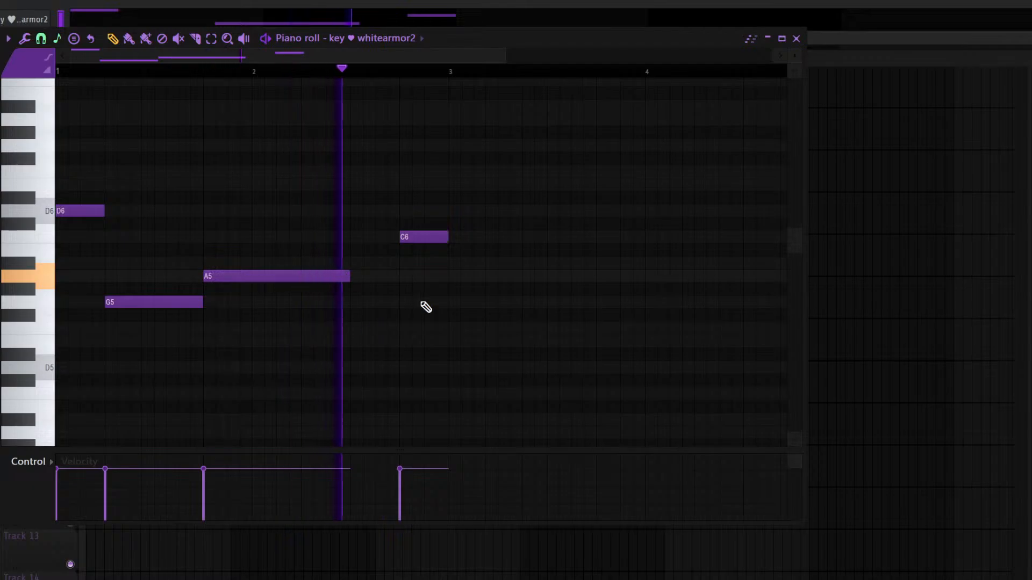
pyautogui.moveTo(537, 166); pyautogui.dragTo(51, 361)
pyautogui.hotkey('ctrl', 'b')
pyautogui.scroll(-3, 379, 71)
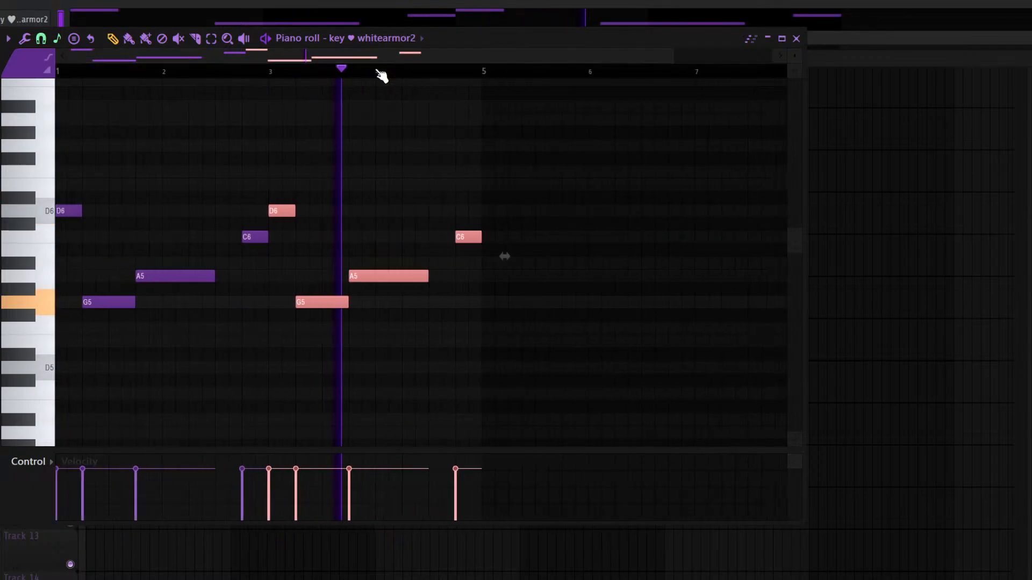
# Review the key ♥ whitearmor2 synth settings against the playing melody, and close the synth
pyautogui.click(41, 15)
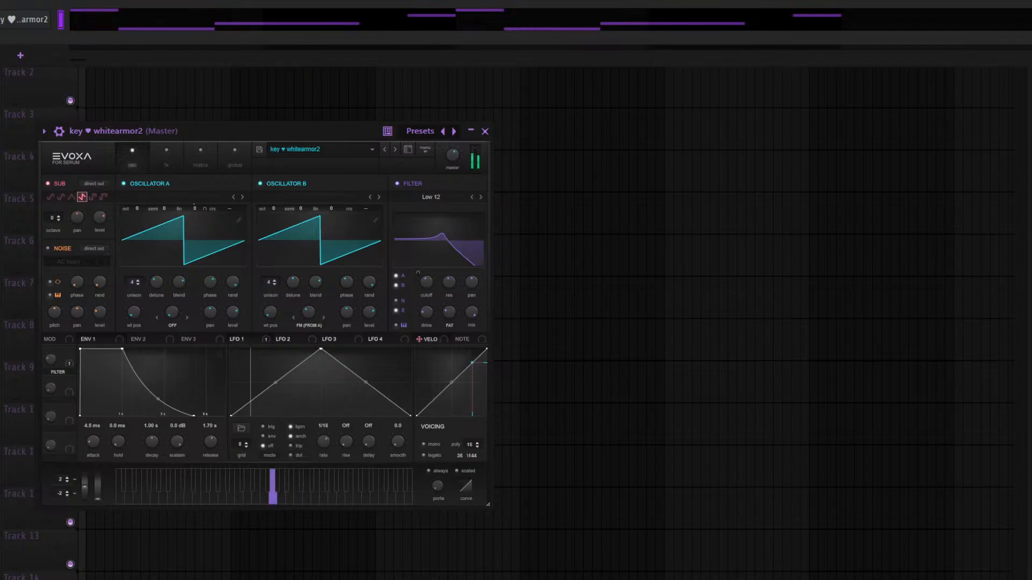
pyautogui.click(389, 150)
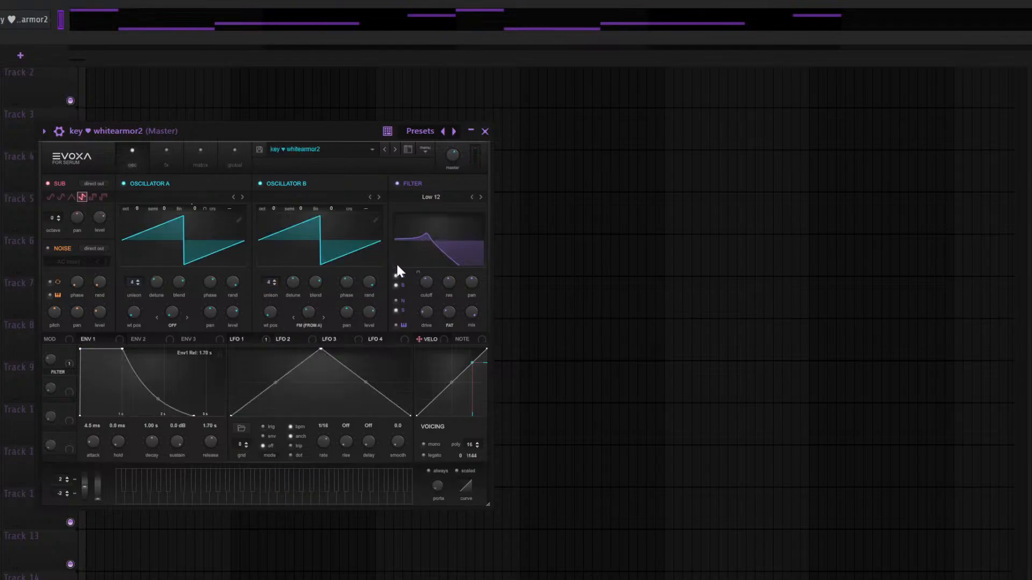
pyautogui.click(485, 132)
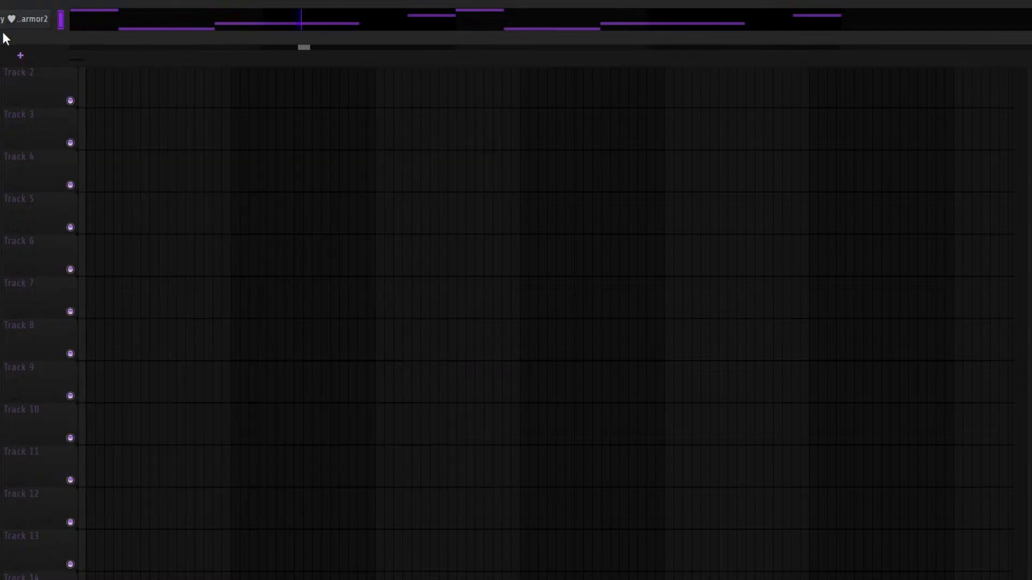
pyautogui.press('space')
# Add a new channel below the melody and load the Serum preset key ♥ whitearmor3 into it
pyautogui.moveTo(1, 41); pyautogui.dragTo(20, 38)
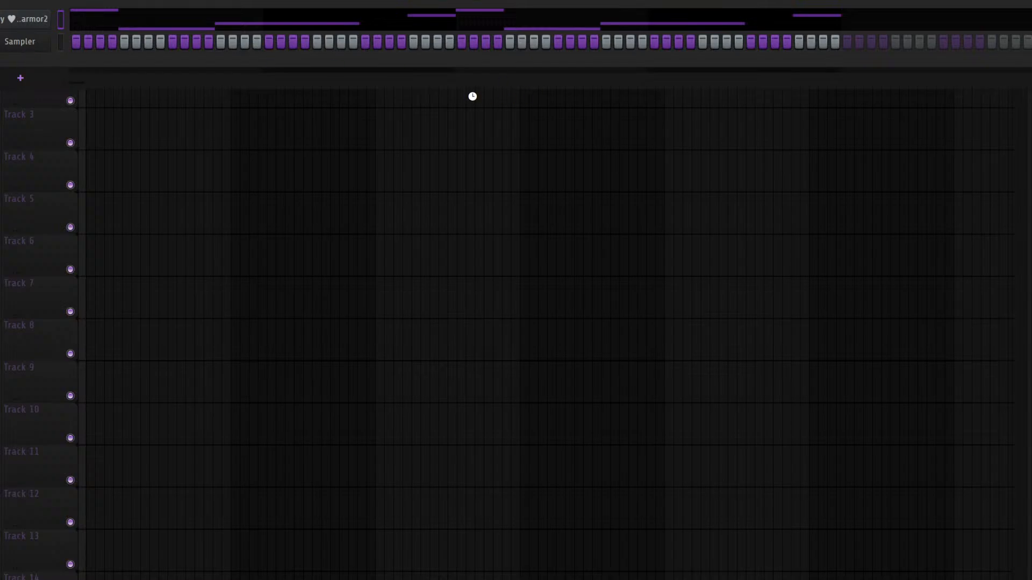
pyautogui.moveTo(102, 65); pyautogui.dragTo(424, 92)
pyautogui.rightClick(31, 40)
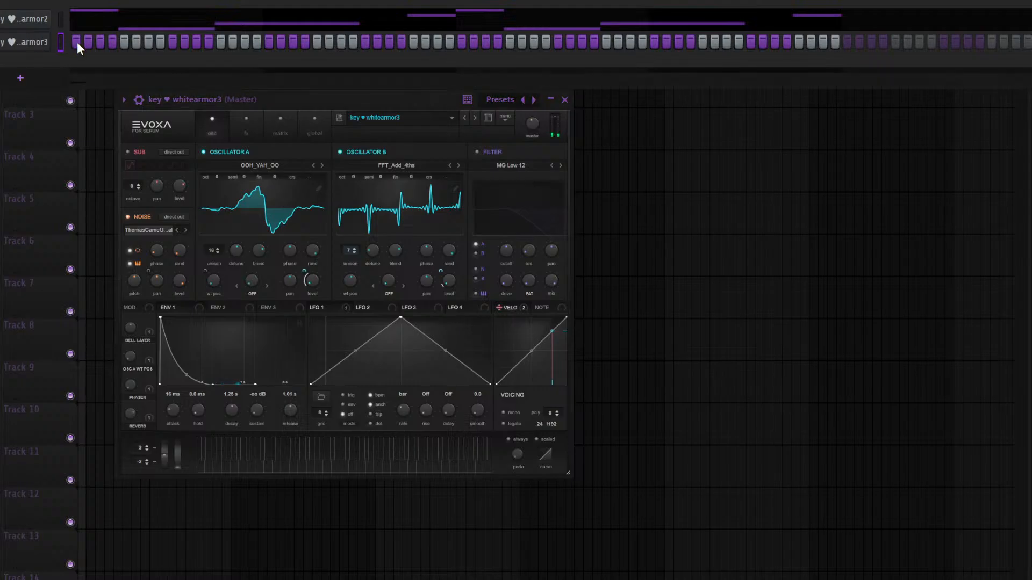
# Place a G5, A#5 and D6 chord at the start of the key ♥ whitearmor3 piano roll and audition it
pyautogui.click(76, 44)
pyautogui.scroll(-4, 177, 233)
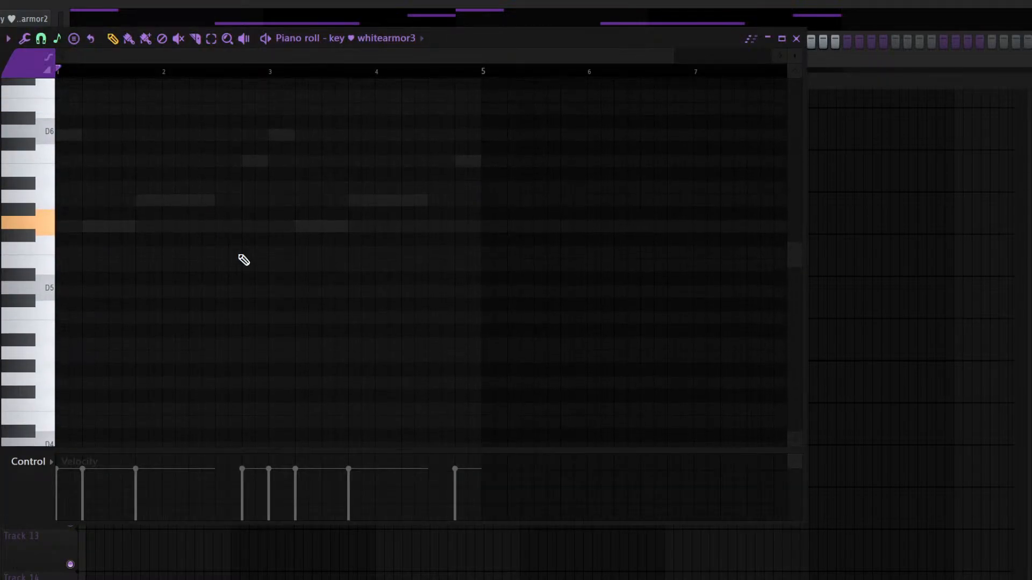
pyautogui.click(60, 243)
pyautogui.click(64, 203)
pyautogui.moveTo(82, 172); pyautogui.dragTo(72, 147)
pyautogui.press('space')
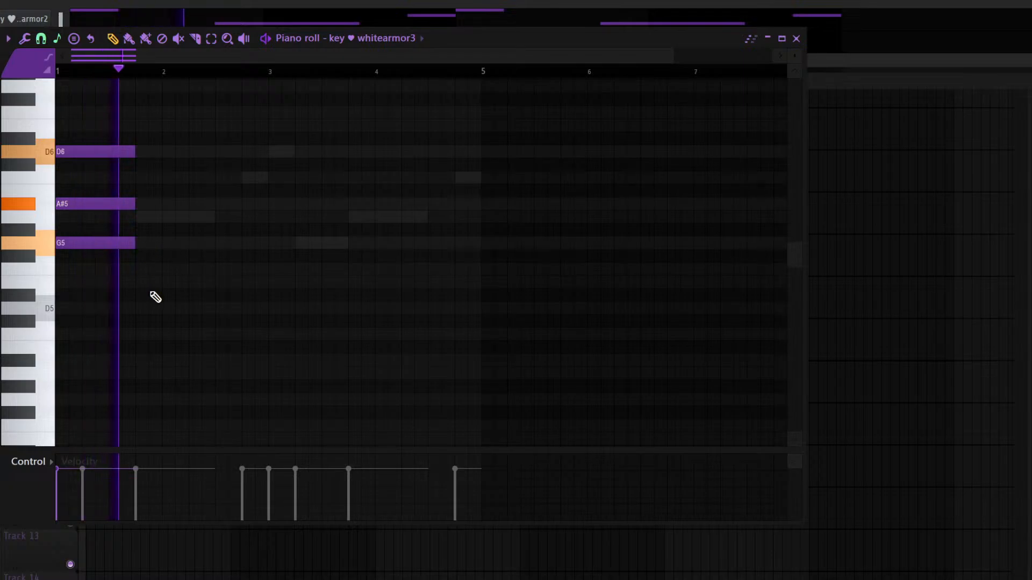
pyautogui.press('space')
# Extend all three chord notes to two bars and duplicate the chord into bars 3–4
pyautogui.hotkey('ctrl', 'a')
pyautogui.moveTo(141, 152); pyautogui.dragTo(266, 141)
pyautogui.press('space')
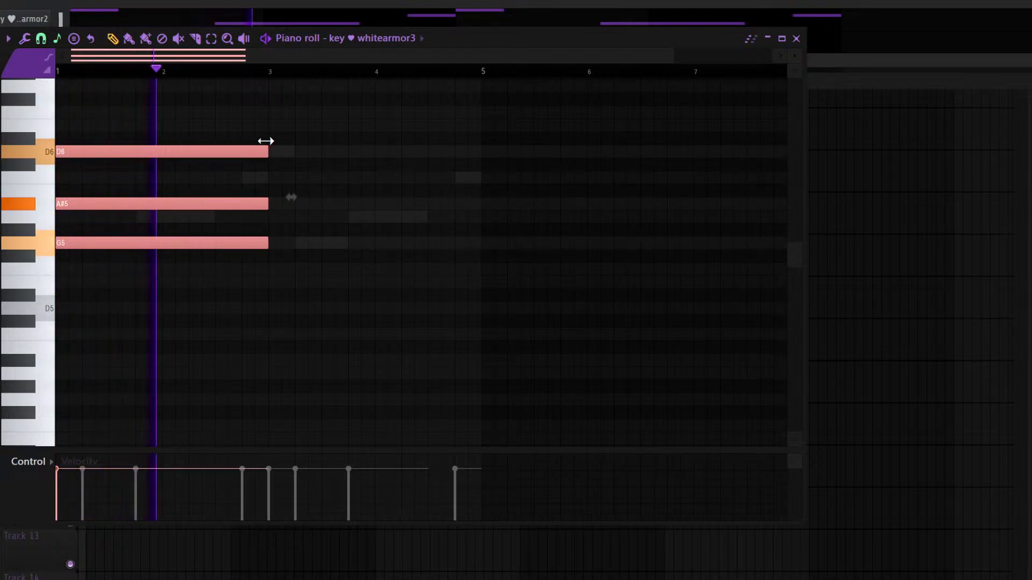
pyautogui.hotkey('ctrl', 'b')
pyautogui.hotkey('shift', 'Down')
pyautogui.hotkey('shift', 'Down')
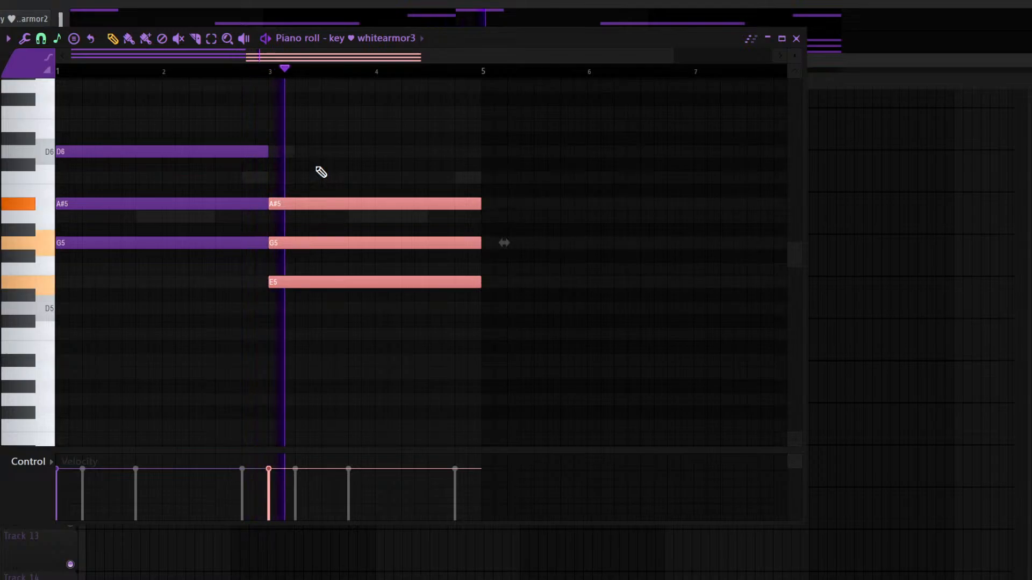
pyautogui.press('space')
pyautogui.hotkey('shift', 'Up')
pyautogui.hotkey('shift', 'Up')
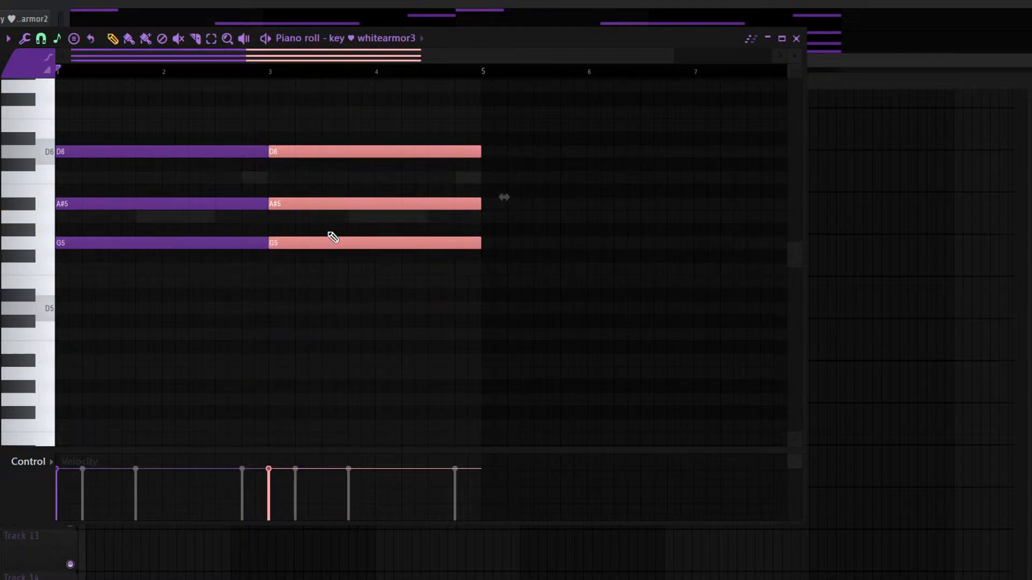
# Move the D6 note of the second chord down an octave to D5 and play the result
pyautogui.keyDown('ctrl'); pyautogui.click(333, 266); pyautogui.keyUp('ctrl')
pyautogui.moveTo(296, 156); pyautogui.dragTo(300, 307)
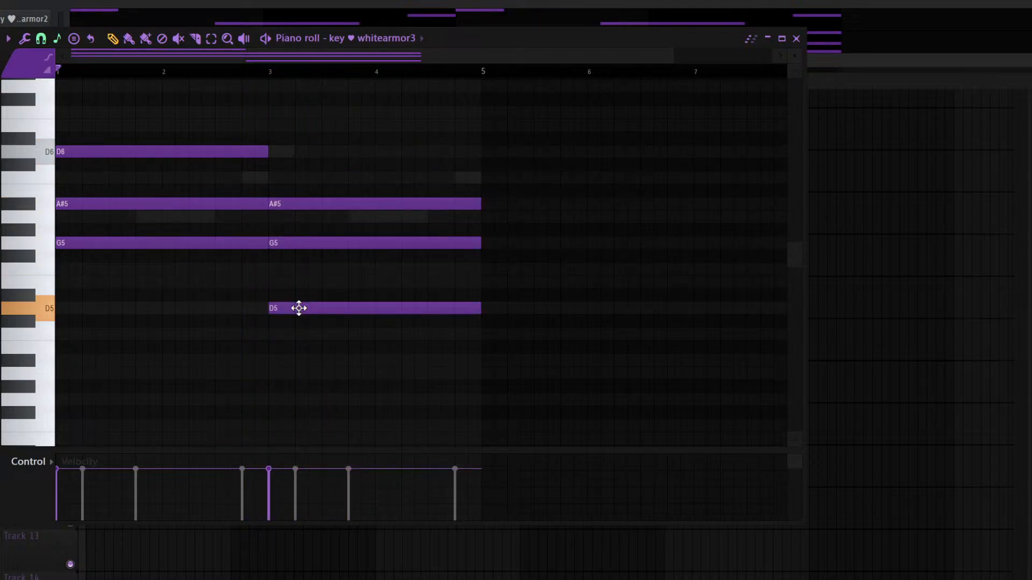
pyautogui.press('space')
# Duplicate the whole four-bar chord progression into bars 5–8 and clear the selection
pyautogui.scroll(-4, 380, 53)
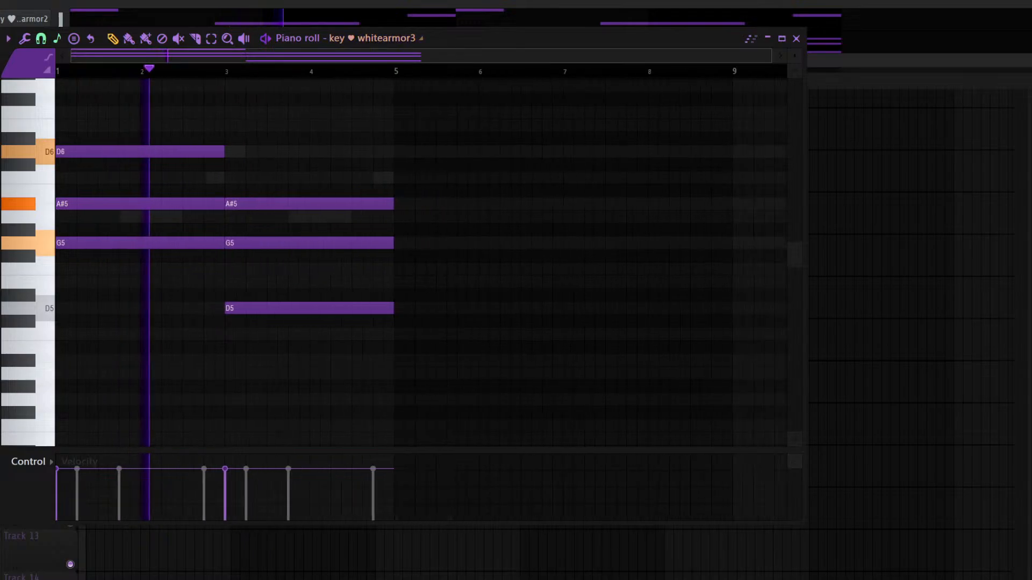
pyautogui.hotkey('ctrl', 'a')
pyautogui.hotkey('ctrl', 'b')
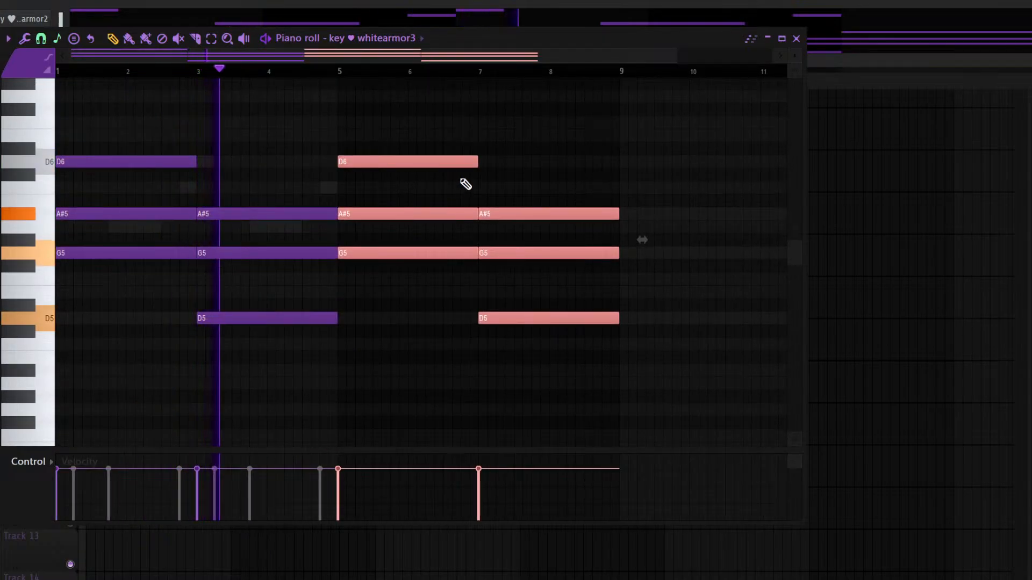
pyautogui.hotkey('ctrl', 'd')
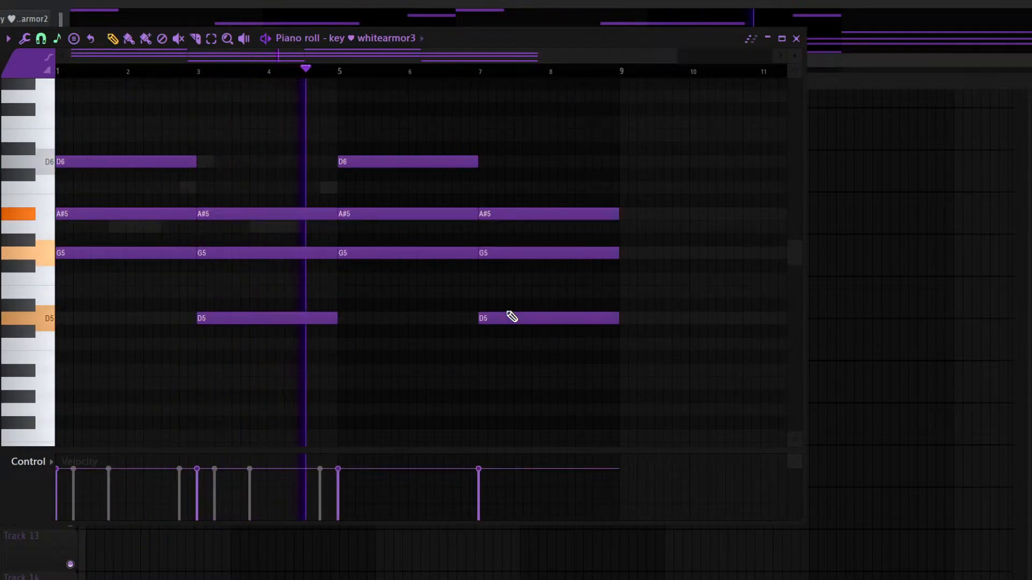
# Revoice the last chord at bar 7 by moving D5 to F6, A#5 to D6 and G5 to A#5
pyautogui.moveTo(511, 315); pyautogui.dragTo(481, 121)
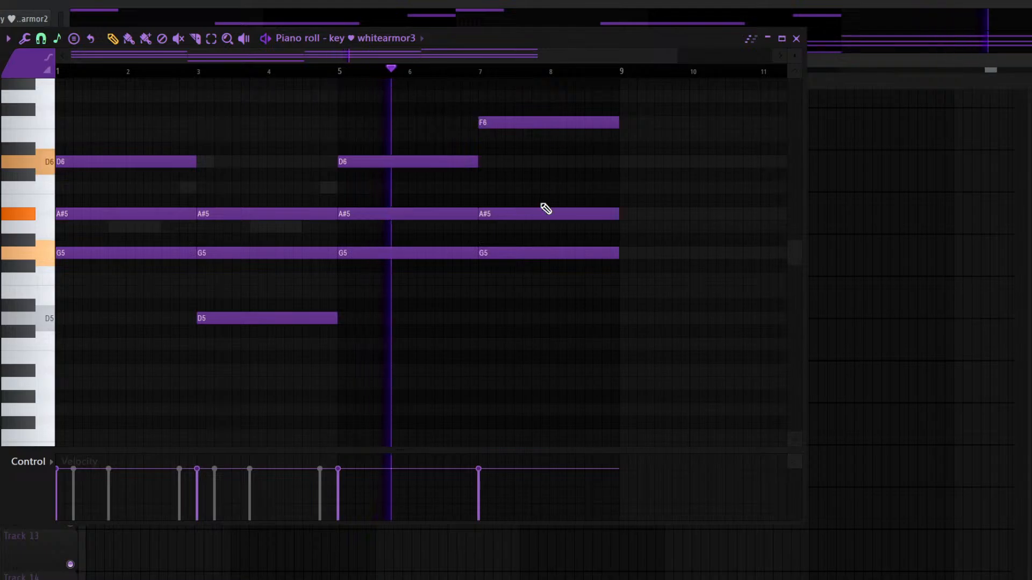
pyautogui.moveTo(542, 214); pyautogui.dragTo(525, 161)
pyautogui.moveTo(507, 253); pyautogui.dragTo(511, 208)
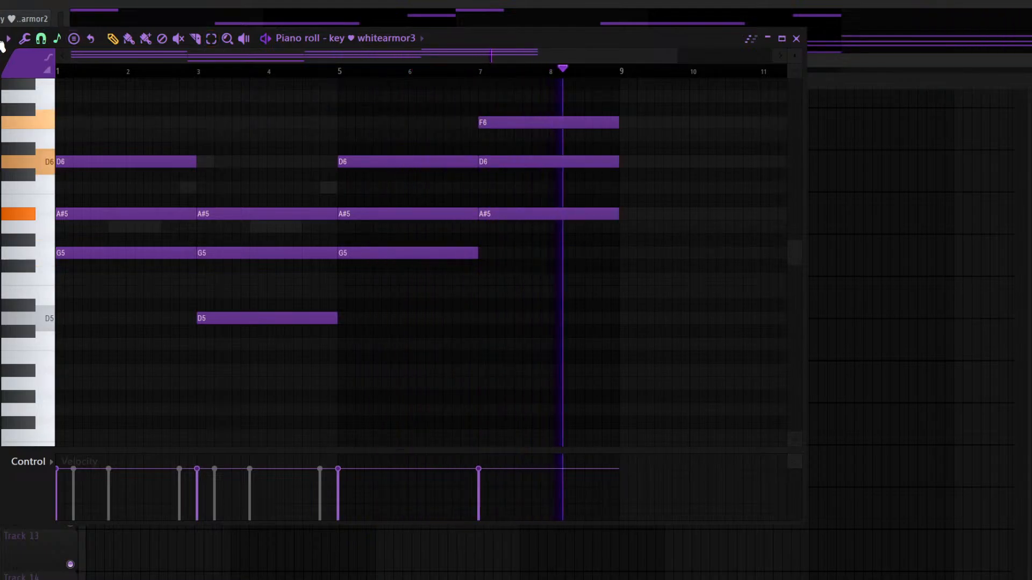
# In the key ♥ whitearmor2 piano roll, duplicate the four-bar melody into bars 5–8
pyautogui.click(92, 12)
pyautogui.click(92, 12)
pyautogui.moveTo(379, 121); pyautogui.dragTo(365, 147)
pyautogui.hotkey('ctrl', 'b')
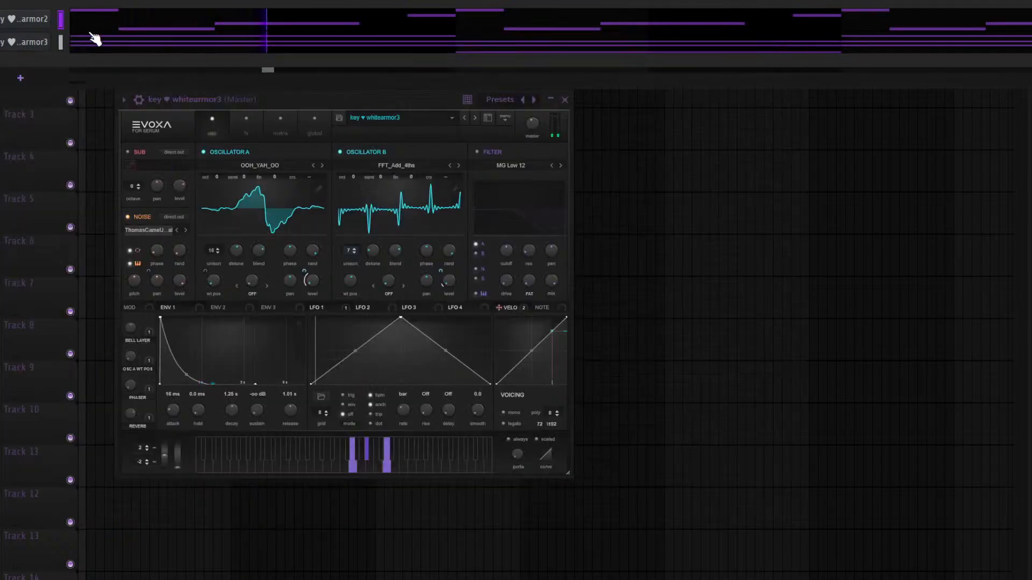
# Review the key ♥ whitearmor3 synth while the melody and chords play together, and close it
pyautogui.click(35, 48)
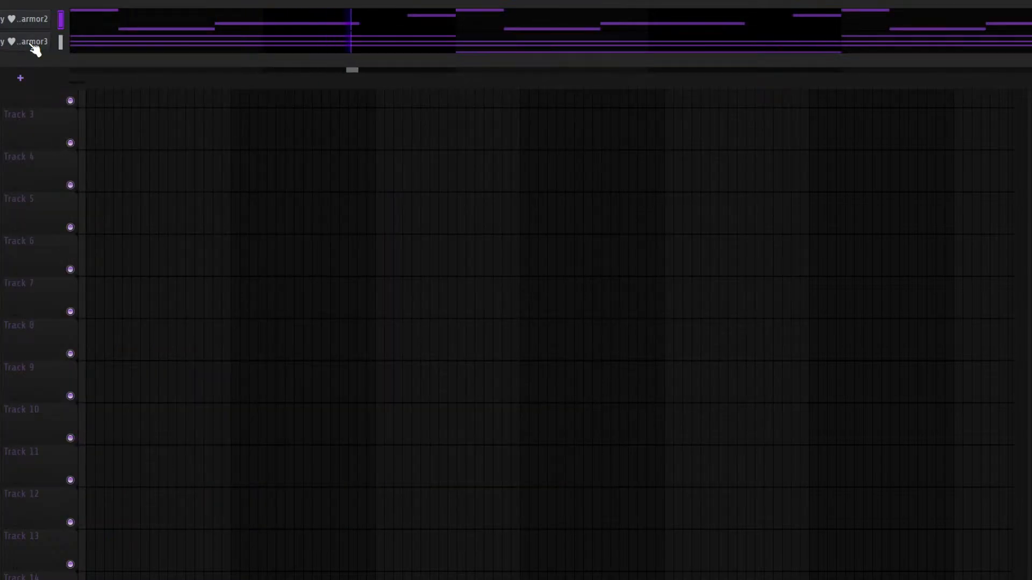
pyautogui.click(32, 44)
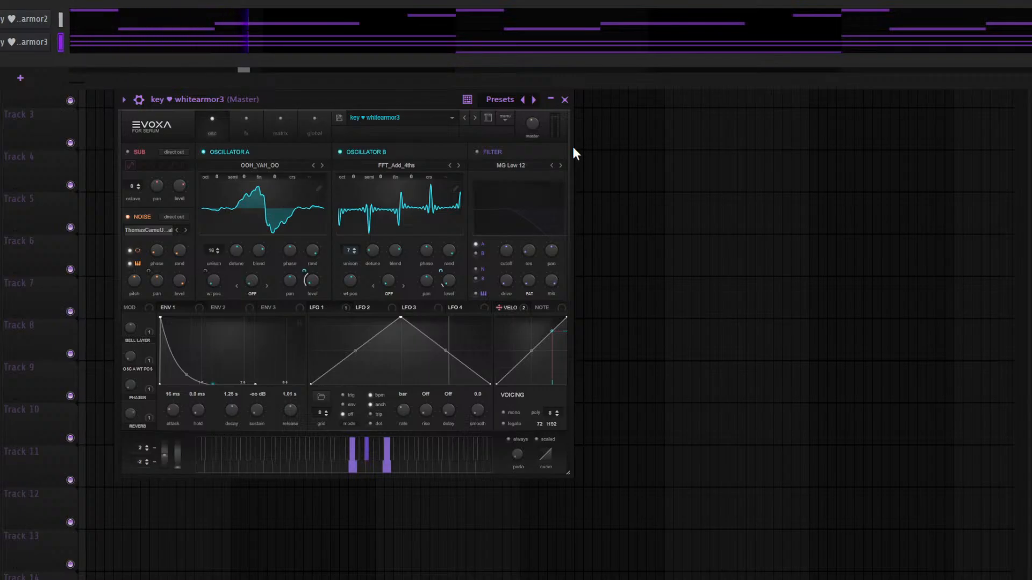
pyautogui.click(564, 99)
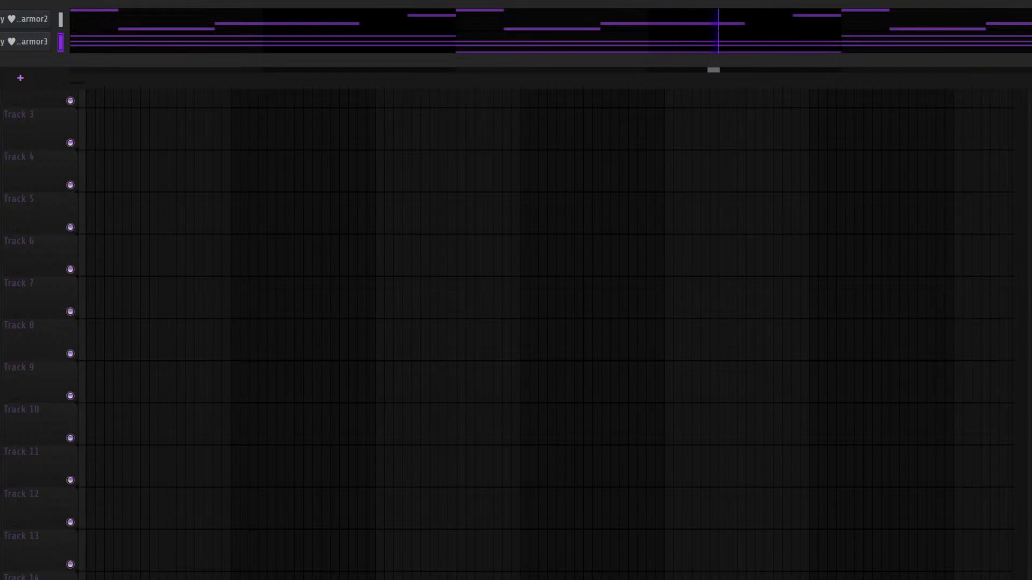
# Add a third channel with the Serum preset lead ♥ afterall and move its synth window fully into view
pyautogui.moveTo(0, 61); pyautogui.dragTo(9, 60)
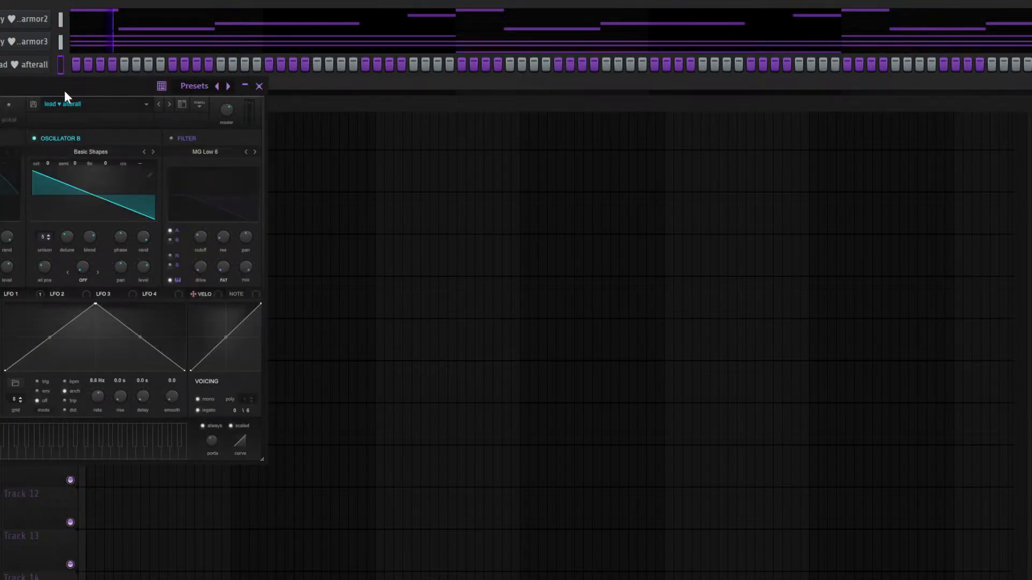
pyautogui.moveTo(64, 90); pyautogui.dragTo(296, 101)
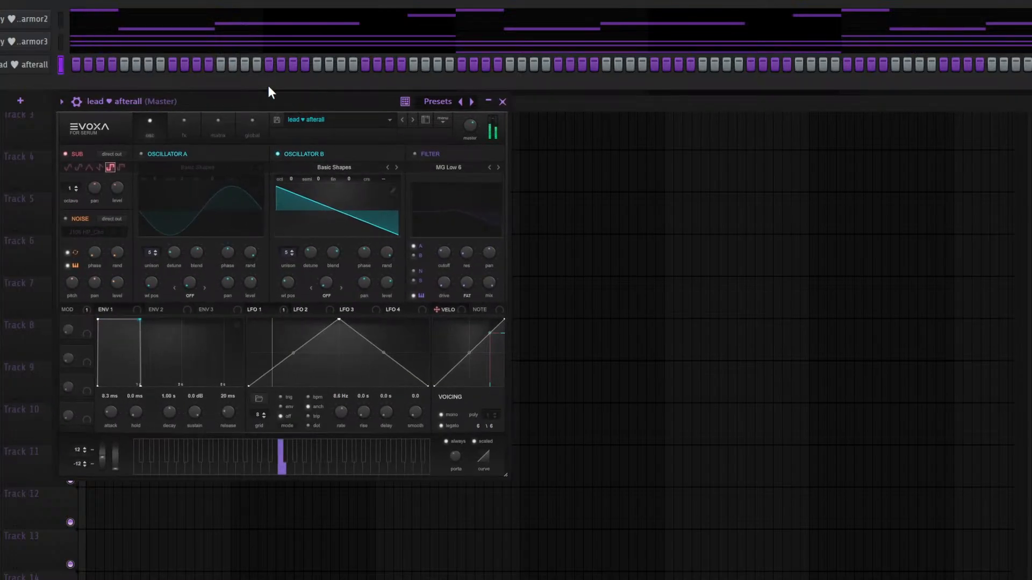
# Place the first three lead ♥ afterall notes, A#5, G6 and D6, one after another in bar 1
pyautogui.press('F7')
pyautogui.moveTo(65, 186); pyautogui.dragTo(23, 209)
pyautogui.scroll(2, 71, 178)
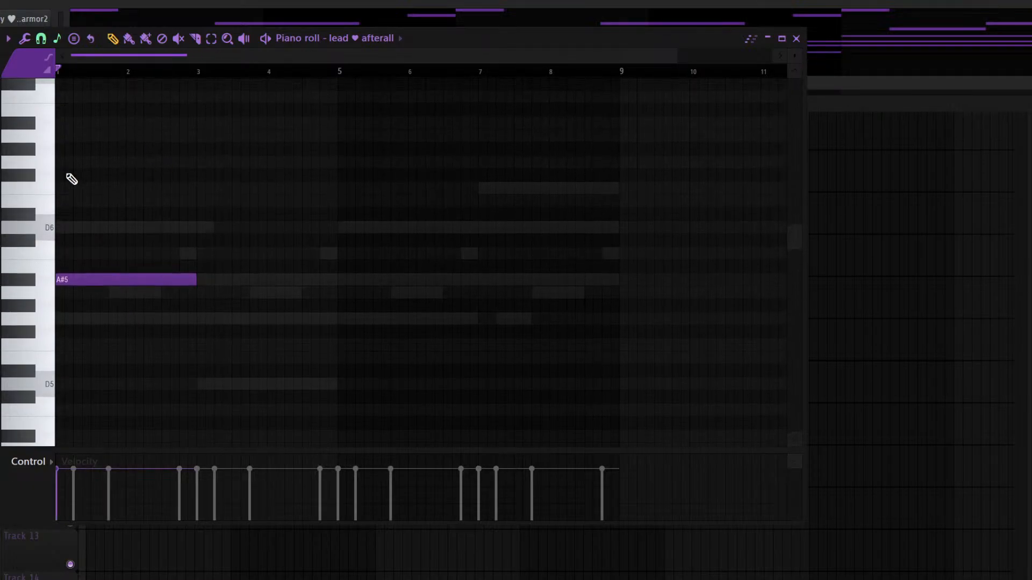
pyautogui.click(76, 162)
pyautogui.click(92, 228)
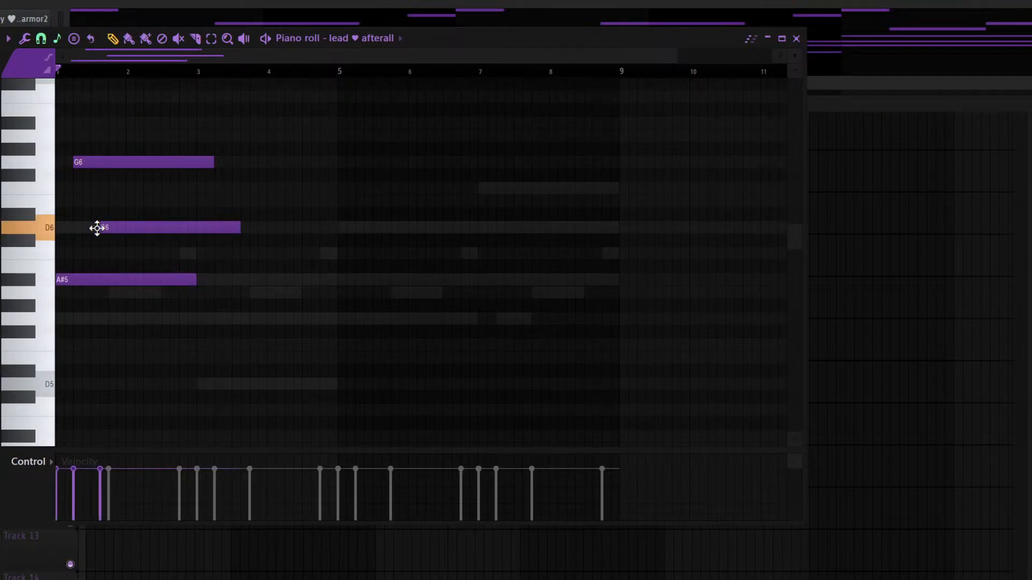
pyautogui.press('space')
pyautogui.scroll(3, 130, 56)
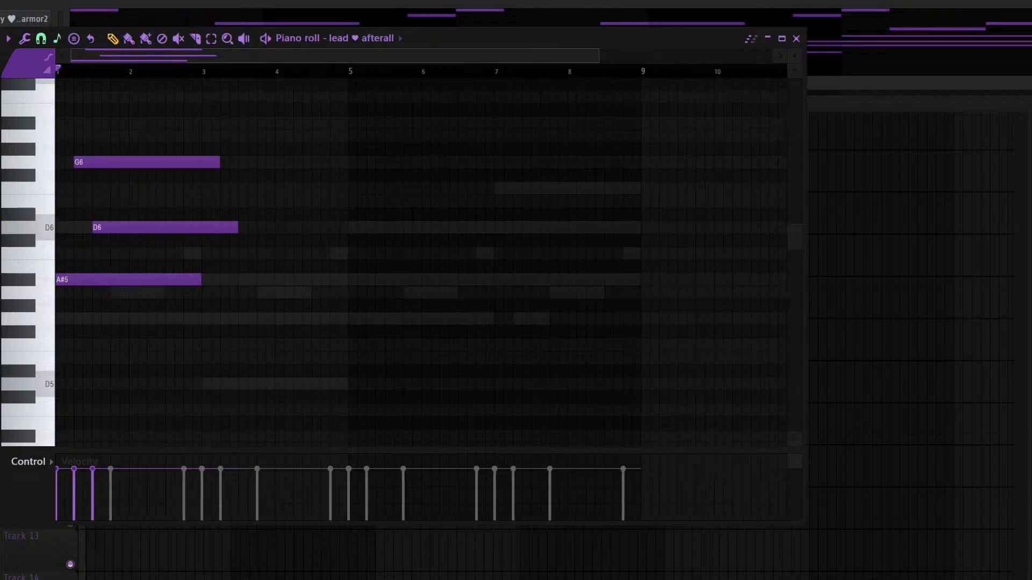
# Shorten the opening A#5 note and redraw the G6 and D6 notes at a matching short length
pyautogui.moveTo(275, 276); pyautogui.dragTo(82, 260)
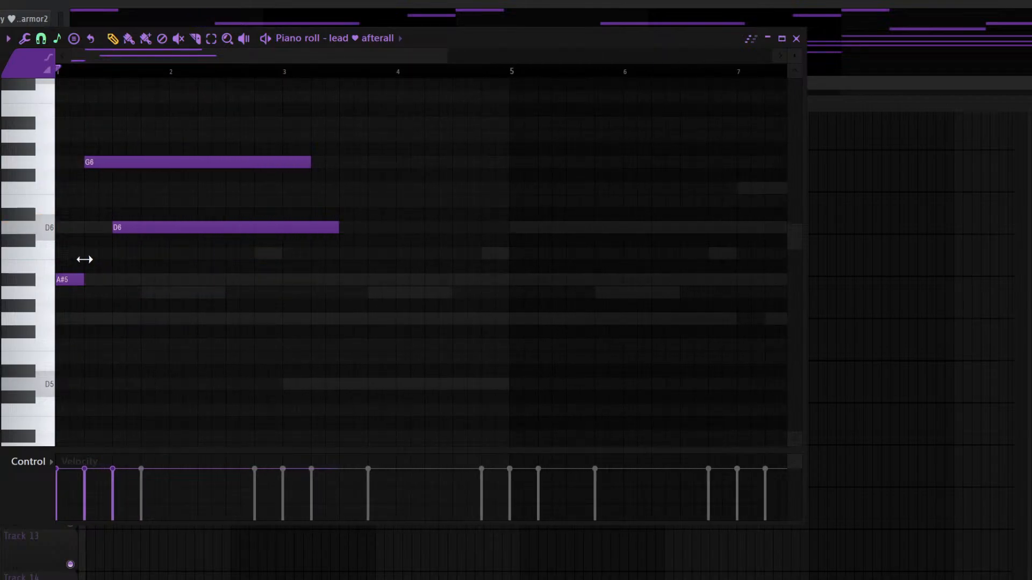
pyautogui.click(80, 279)
pyautogui.rightClick(96, 162)
pyautogui.click(86, 163)
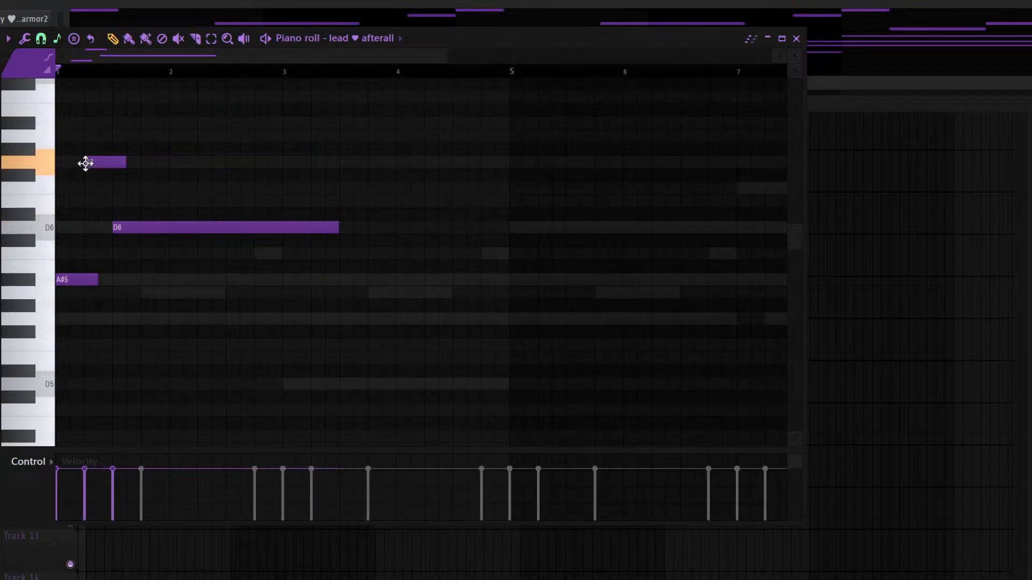
pyautogui.press('space')
pyautogui.rightClick(131, 228)
pyautogui.click(114, 227)
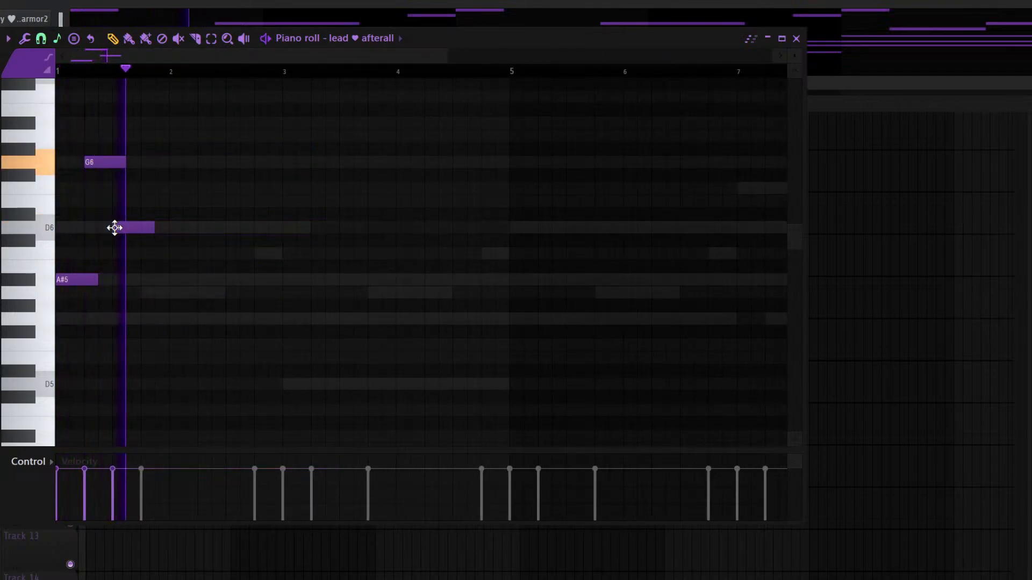
# Lengthen the D6 note into the start of bar 2 and follow it with A5, C6 and A#5 notes
pyautogui.click(150, 293)
pyautogui.rightClick(170, 293)
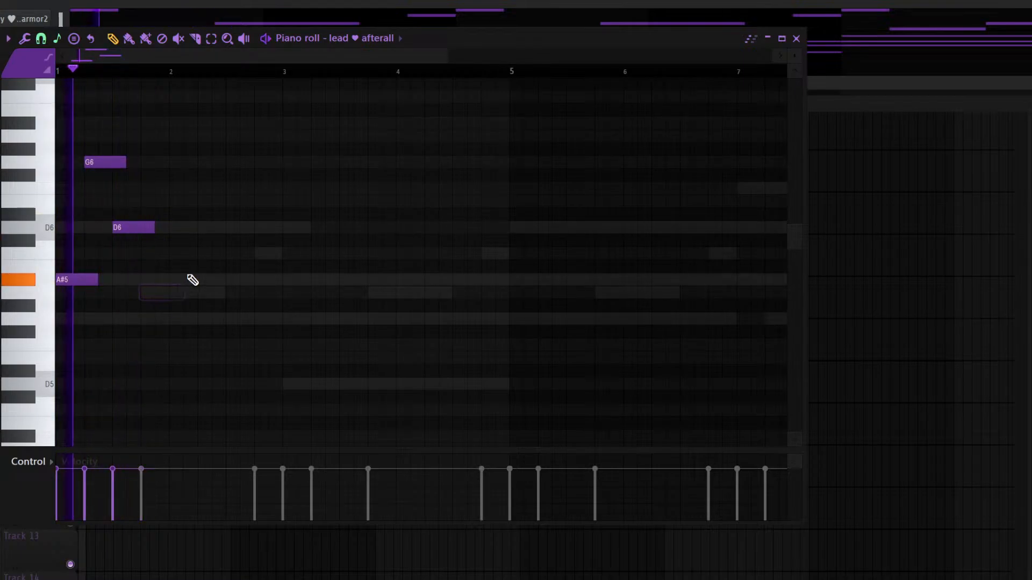
pyautogui.moveTo(154, 227); pyautogui.dragTo(203, 217)
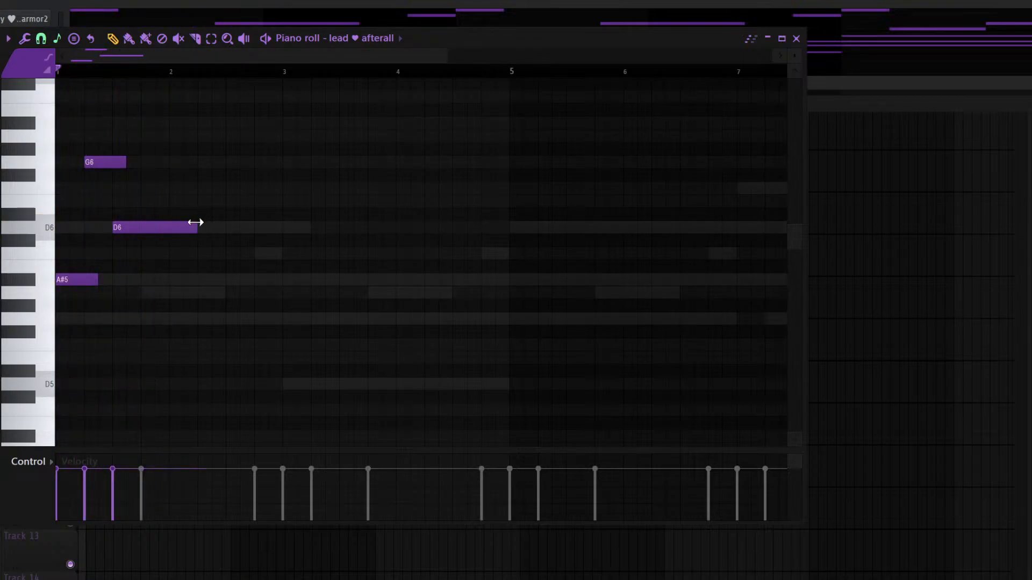
pyautogui.click(201, 293)
pyautogui.click(228, 253)
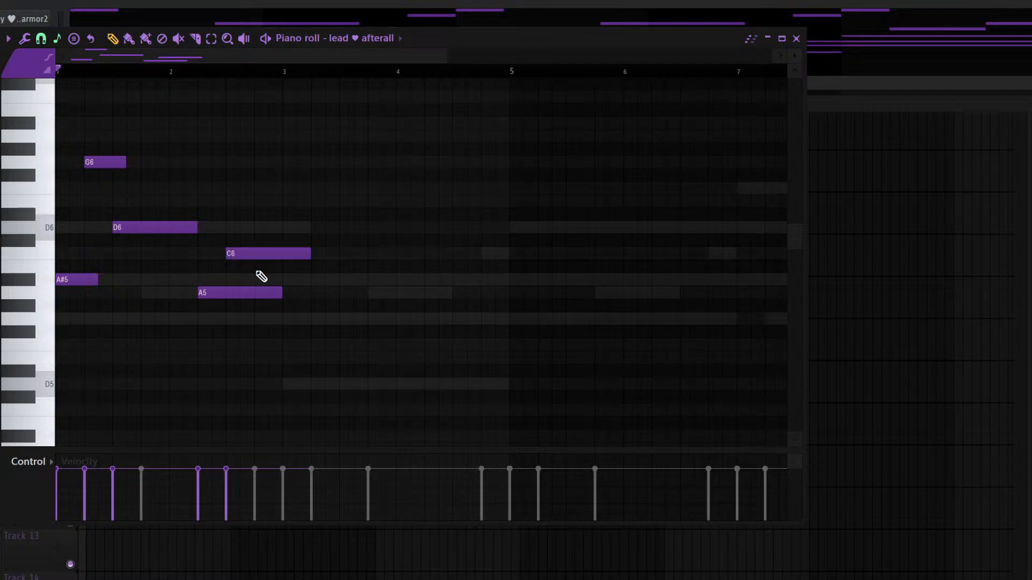
pyautogui.click(258, 280)
# Shorten the A5, C6 and A#5 notes in bar 2 to the short length of the opening notes
pyautogui.moveTo(281, 293); pyautogui.dragTo(239, 292)
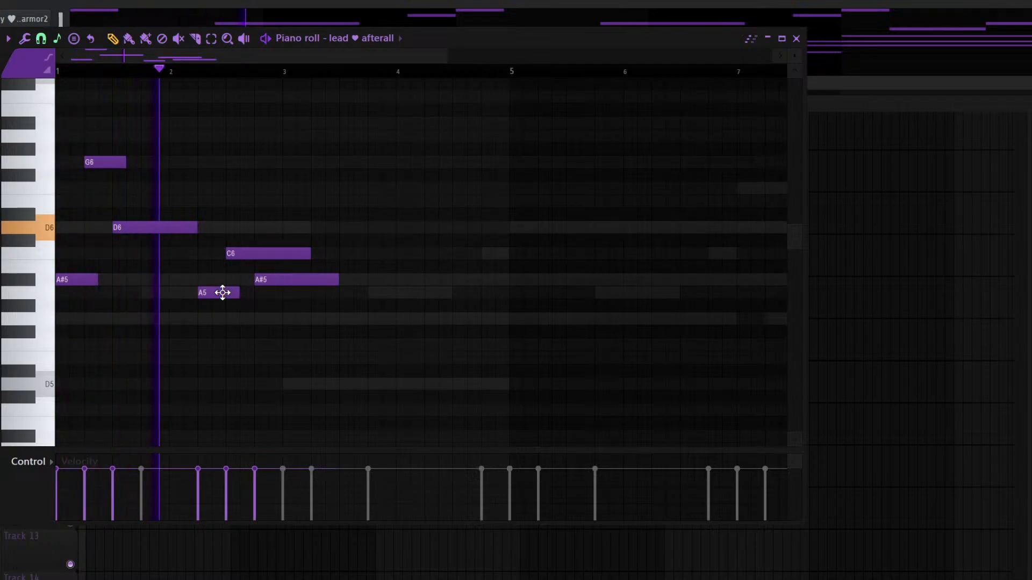
pyautogui.rightClick(233, 254)
pyautogui.click(232, 255)
pyautogui.rightClick(261, 281)
pyautogui.click(256, 280)
pyautogui.press('space')
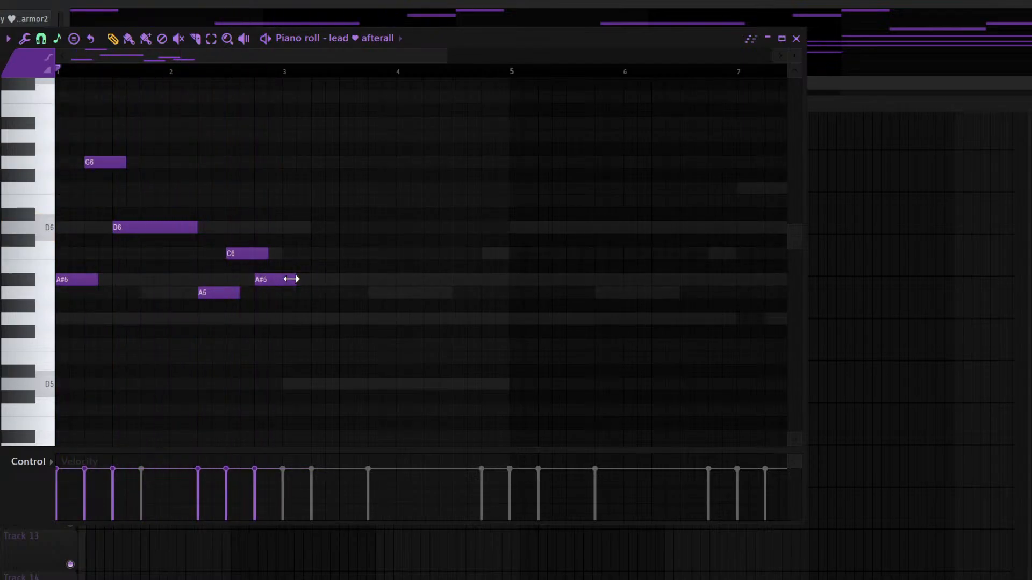
# Duplicate the two-bar lead phrase into bars 3–4
pyautogui.press('space')
pyautogui.moveTo(326, 326); pyautogui.dragTo(63, 82)
pyautogui.hotkey('ctrl', 'b')
pyautogui.rightClick(477, 164)
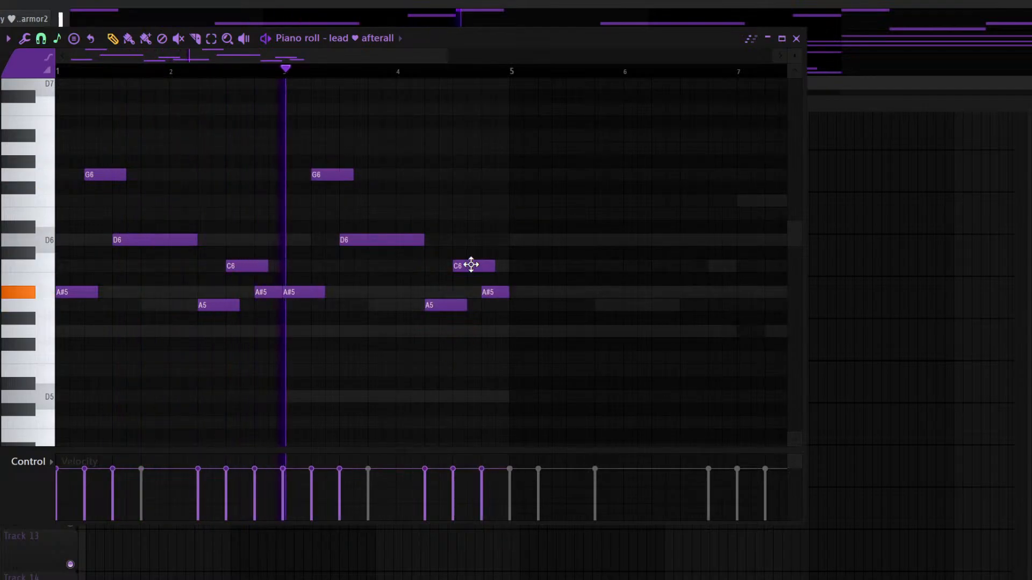
# Try lowering the C6 near the end of bar 4 to G5 and raising the last A#5
pyautogui.moveTo(469, 268); pyautogui.dragTo(472, 329)
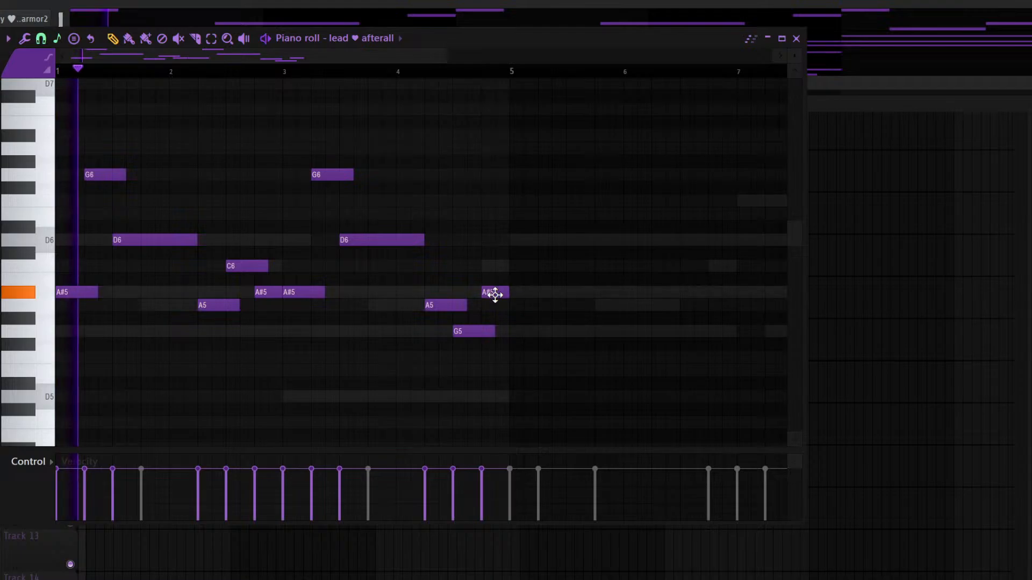
pyautogui.moveTo(491, 292); pyautogui.dragTo(491, 249)
pyautogui.hotkey('ctrl', 'z')
pyautogui.hotkey('ctrl', 'z')
pyautogui.hotkey('ctrl', 'z')
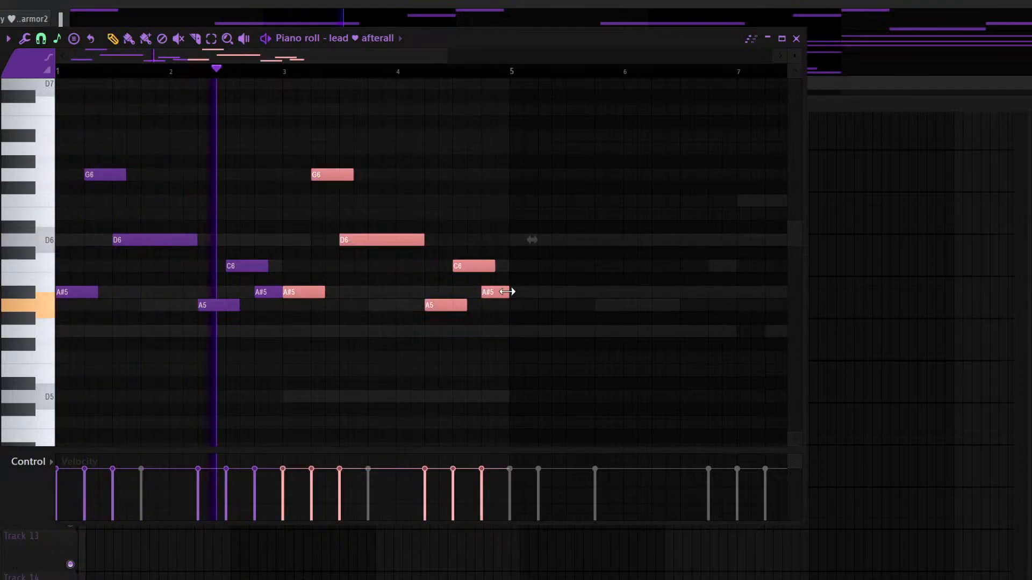
# Lower the last A#5 in bar 4 to G5 and duplicate the four-bar lead into bars 5–8
pyautogui.hotkey('ctrl', 'shift', 'z')
pyautogui.moveTo(493, 293); pyautogui.dragTo(493, 336)
pyautogui.moveTo(557, 389); pyautogui.dragTo(70, 156)
pyautogui.hotkey('ctrl', 'b')
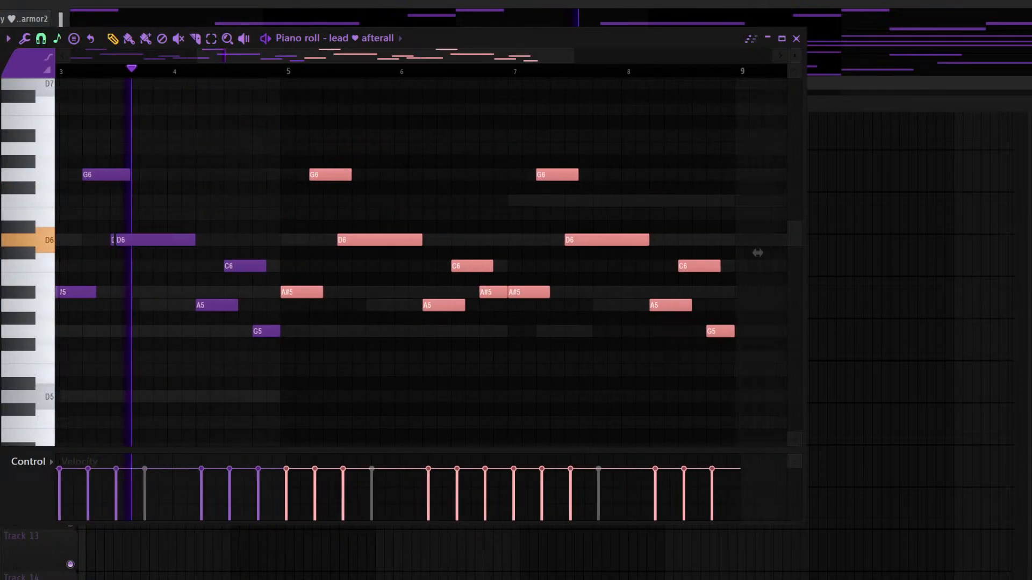
# Extend the G5 at the end of bar 4 slightly, raise the final note of bar 8 to F6, and close the piano roll
pyautogui.rightClick(302, 375)
pyautogui.moveTo(264, 332); pyautogui.dragTo(278, 331)
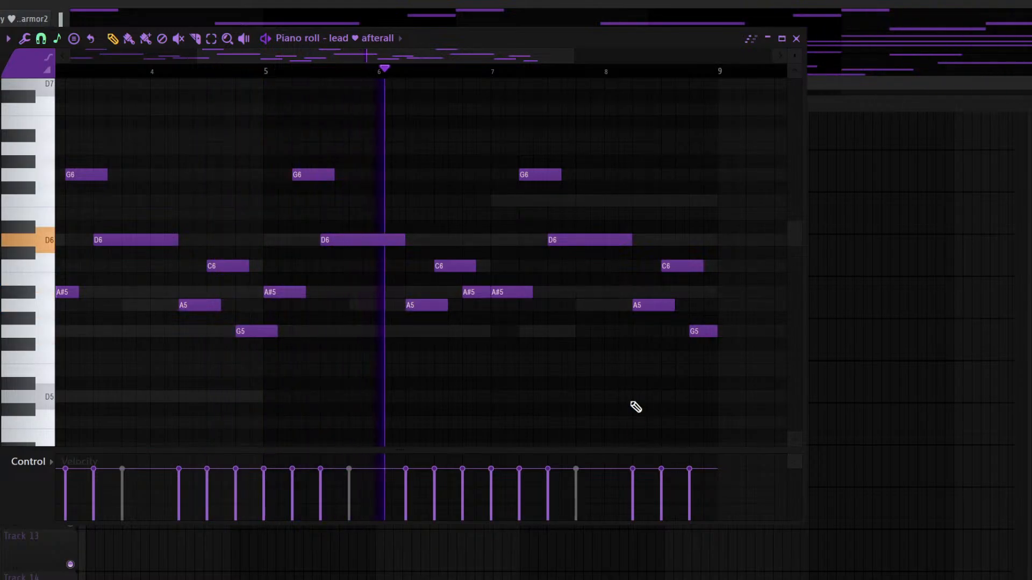
pyautogui.moveTo(698, 328); pyautogui.dragTo(698, 197)
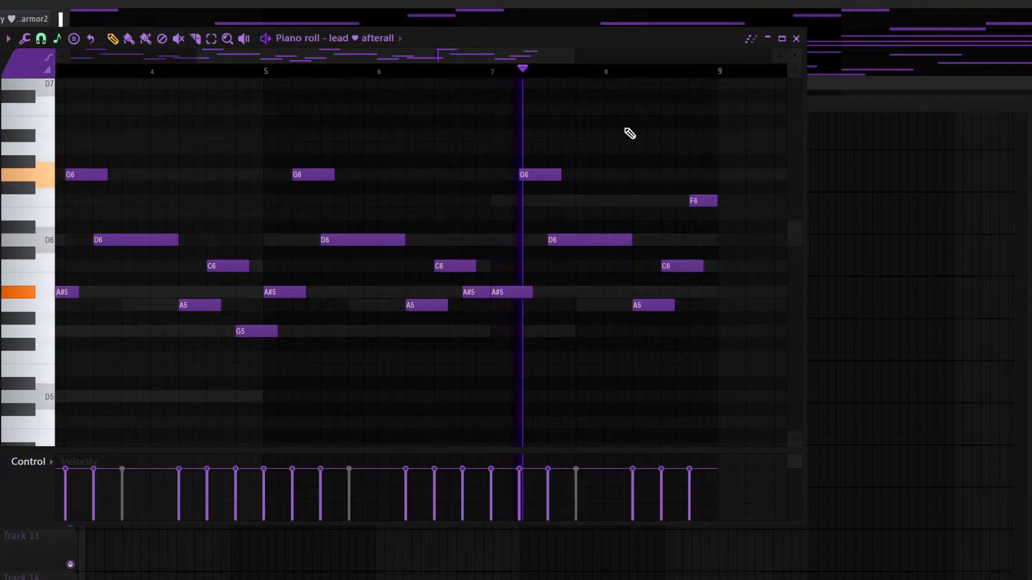
pyautogui.press('F7')
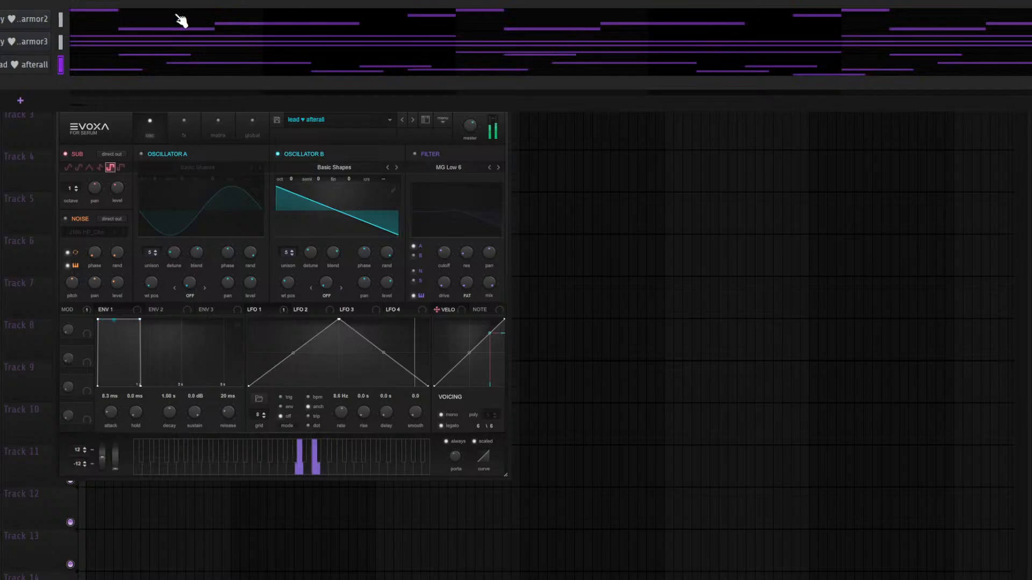
# Audition the key ♥ whitearmor3 preset on the lead channel, return to the lead ♥ afterall preset and close the synth
pyautogui.click(275, 121)
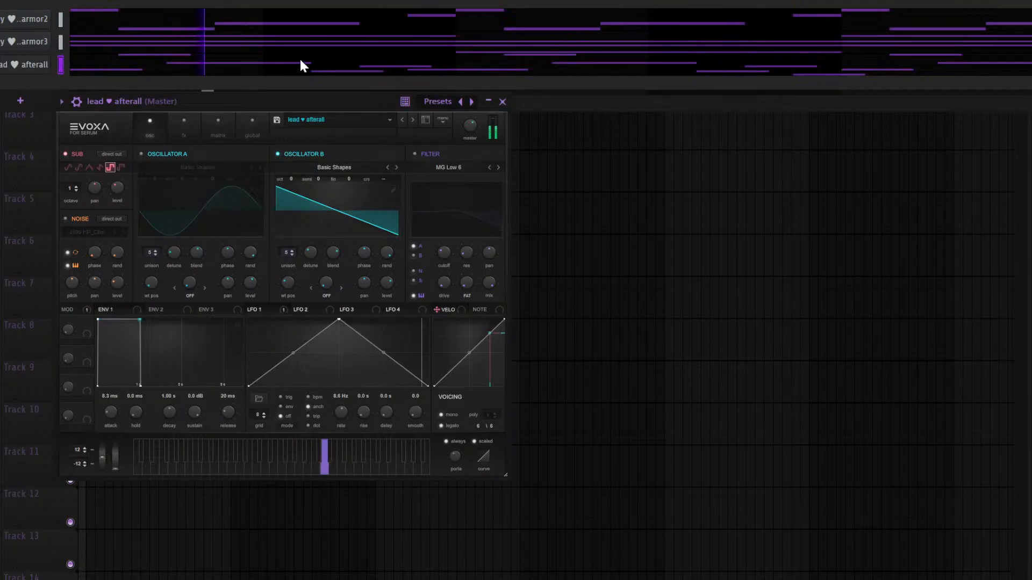
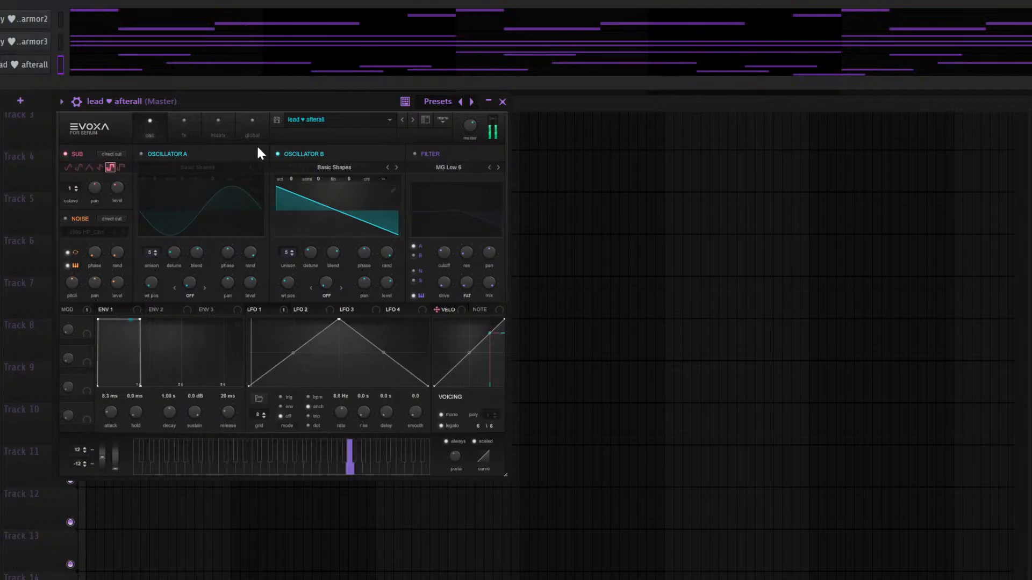
pyautogui.click(403, 119)
pyautogui.press('space')
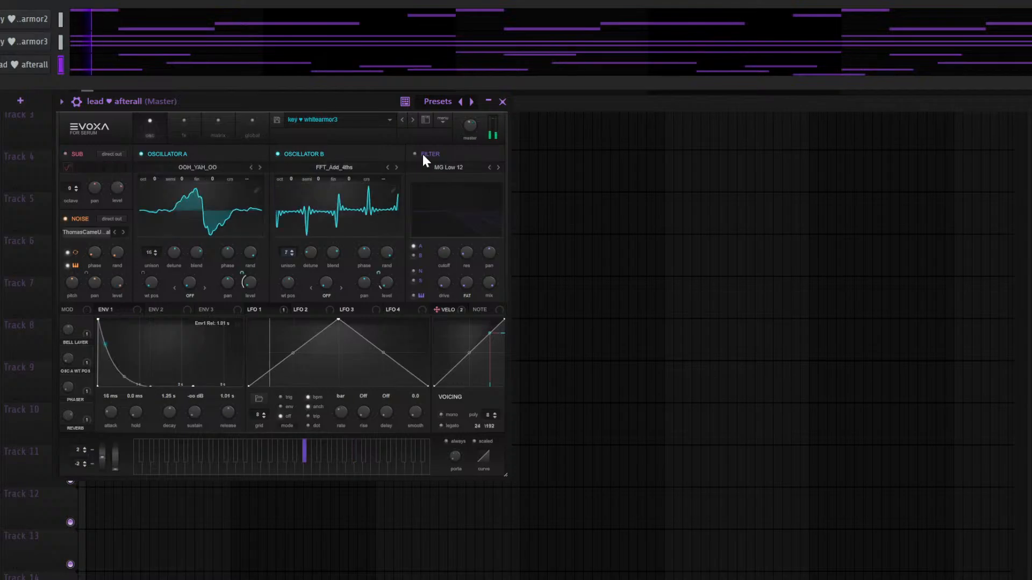
pyautogui.press('space')
pyautogui.click(411, 119)
pyautogui.press('space')
pyautogui.press('Escape')
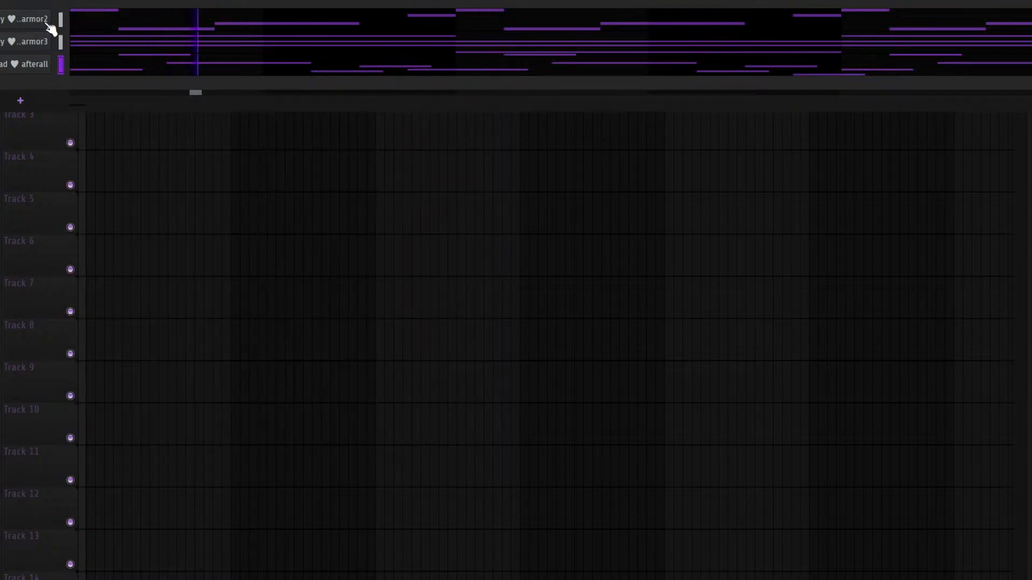
# Open the mixer and route the three selected channels to inserts 1 to 3
pyautogui.press('F9')
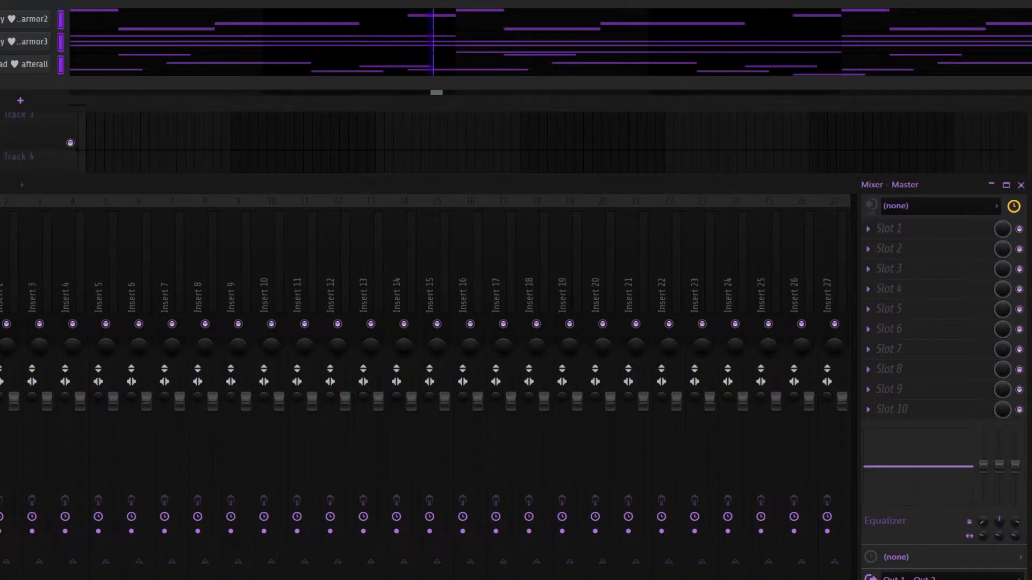
pyautogui.click(2, 344)
pyautogui.hotkey('ctrl', 'l')
# Load Gross Beat and Magic Dice on mixer insert 3 and lower its volume while it plays soloed
pyautogui.click(41, 267)
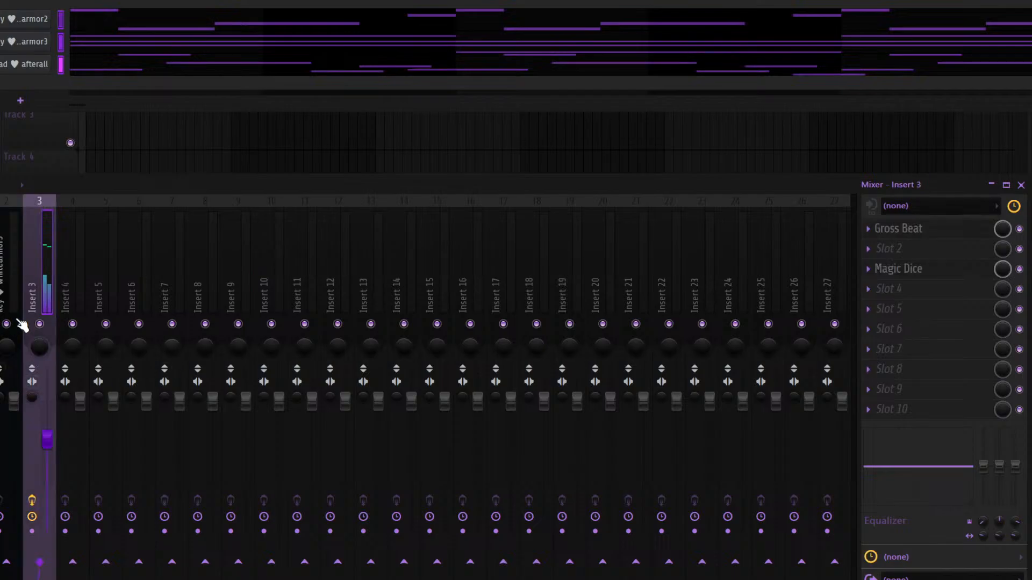
pyautogui.moveTo(48, 439); pyautogui.dragTo(47, 465)
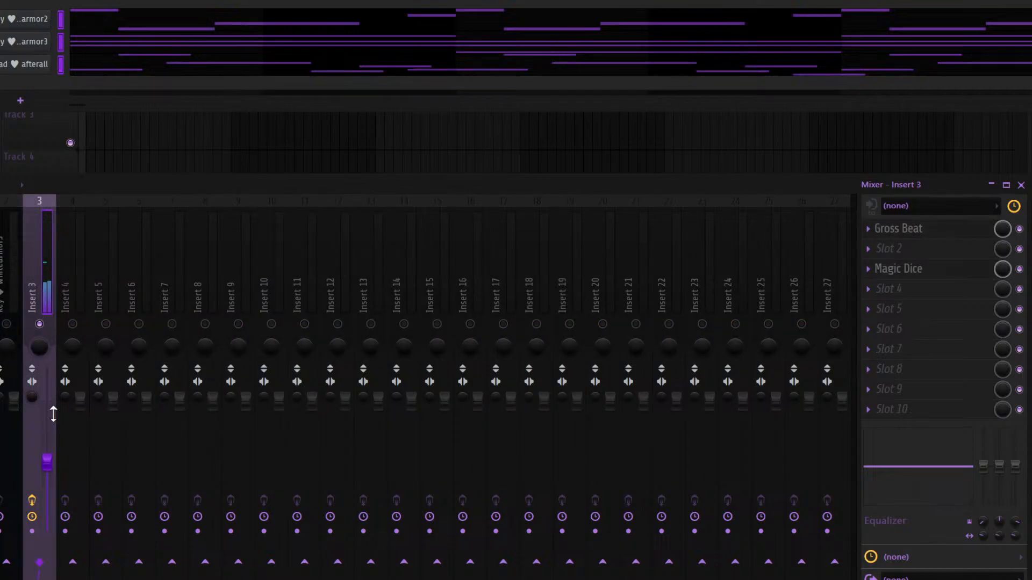
pyautogui.rightClick(43, 325)
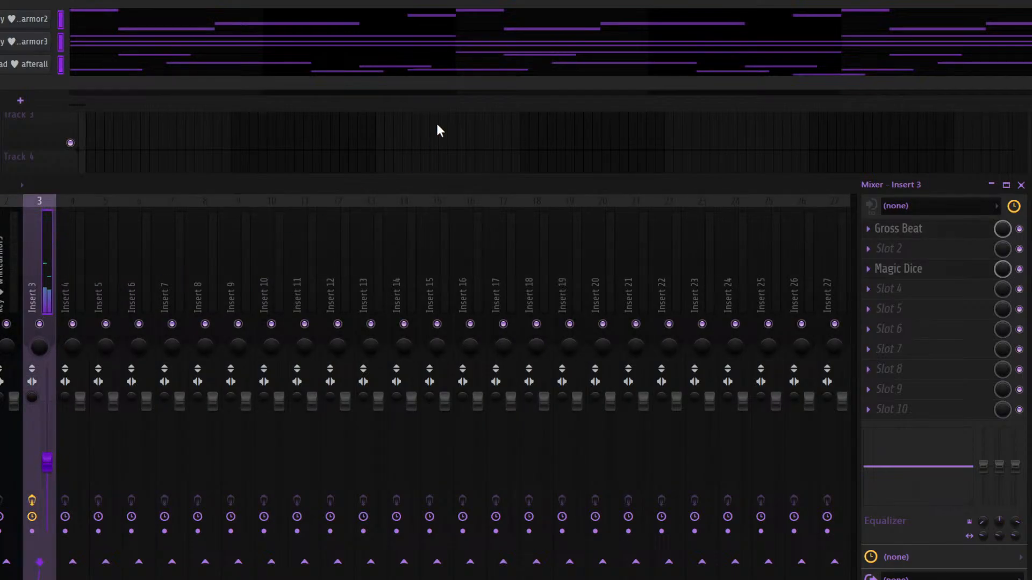
# Load Gross Beat and Crystalline on the key ♥ whitearmor2 mixer insert during playback
pyautogui.press('space')
pyautogui.click(8, 292)
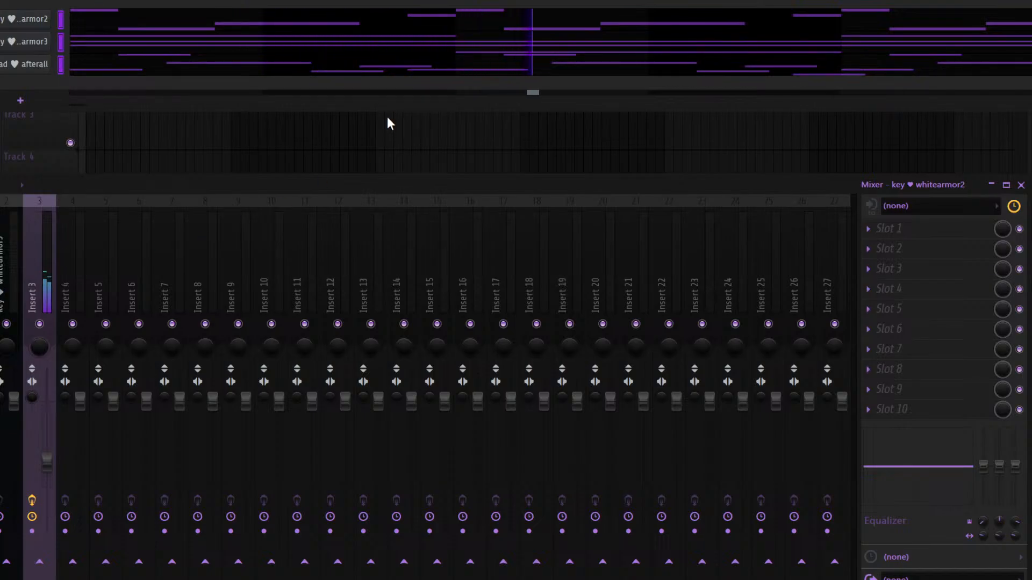
pyautogui.click(37, 280)
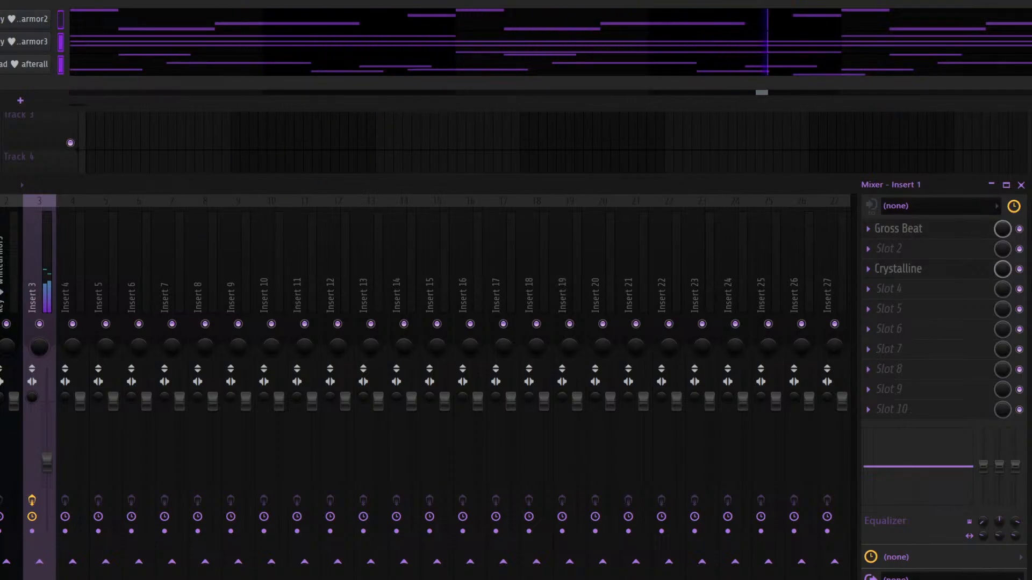
# Transpose all notes of the key ♥ whitearmor2 melody up one octave
pyautogui.click(17, 24)
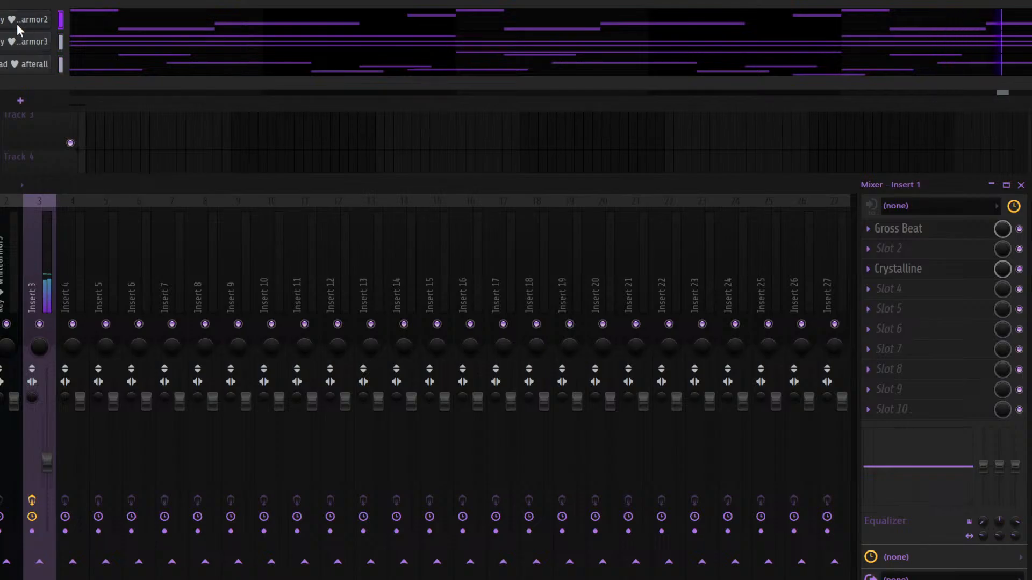
pyautogui.click(151, 20)
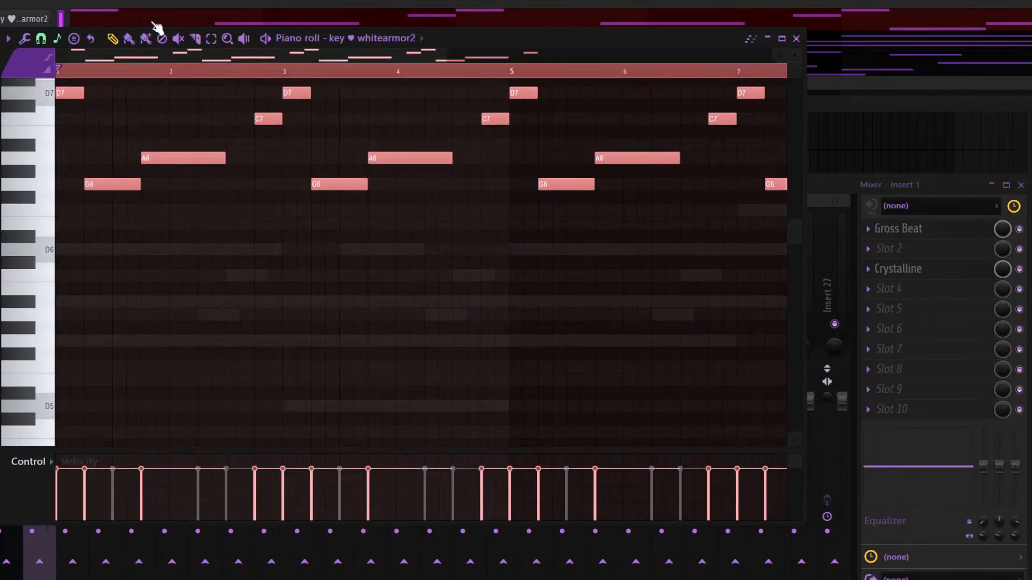
pyautogui.click(154, 25)
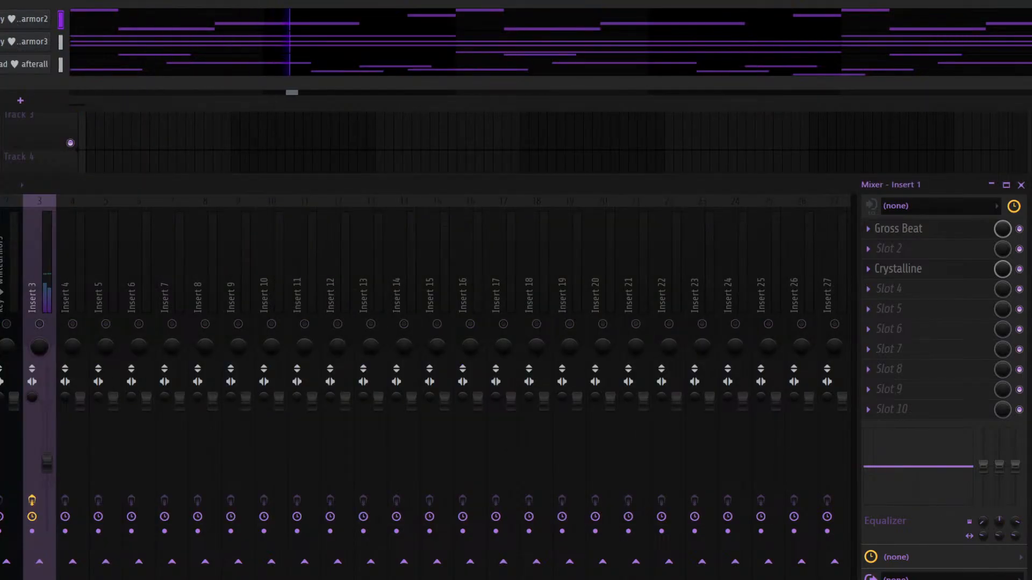
# Replace insert 3's effects with Gross Beat and Looperator, cut its lows by 18 dB at 90 Hz, and lower its volume
pyautogui.click(38, 332)
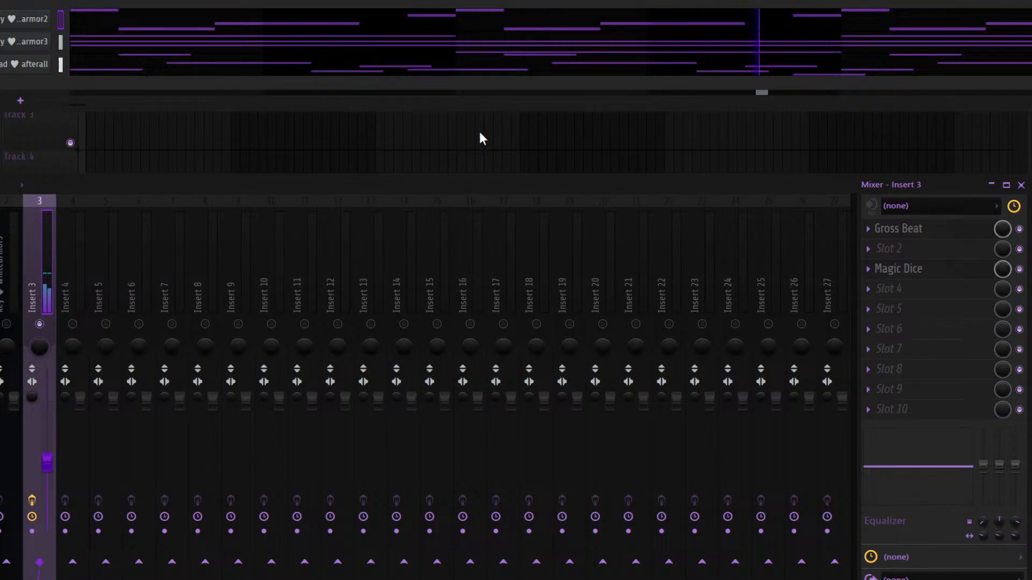
pyautogui.moveTo(46, 408); pyautogui.dragTo(47, 478)
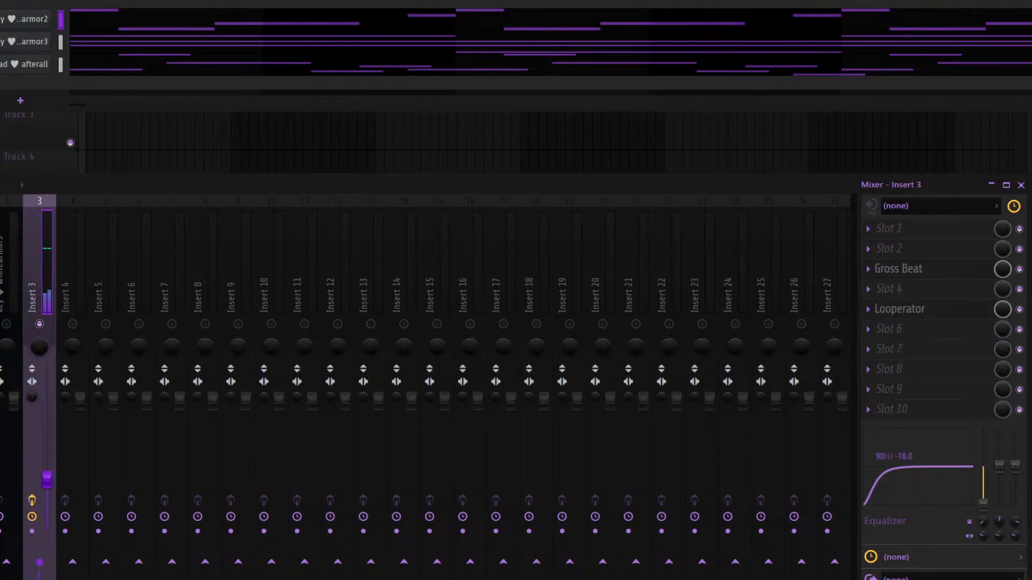
# Select all notes in the lead ♥ afterall piano roll, close it, and take insert 3 out of solo
pyautogui.click(83, 60)
pyautogui.hotkey('ctrl', 'a')
pyautogui.press('Escape')
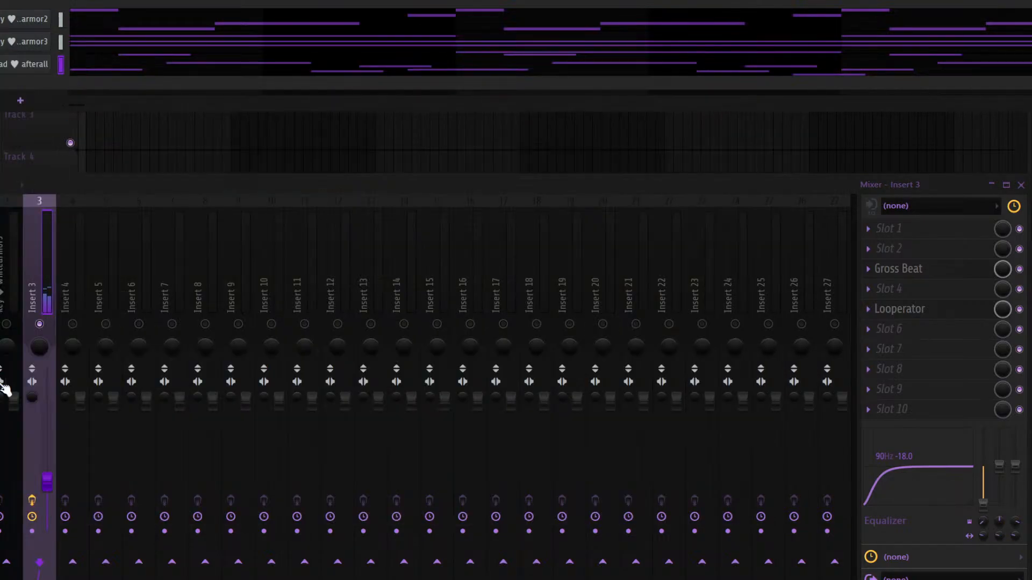
pyautogui.rightClick(40, 324)
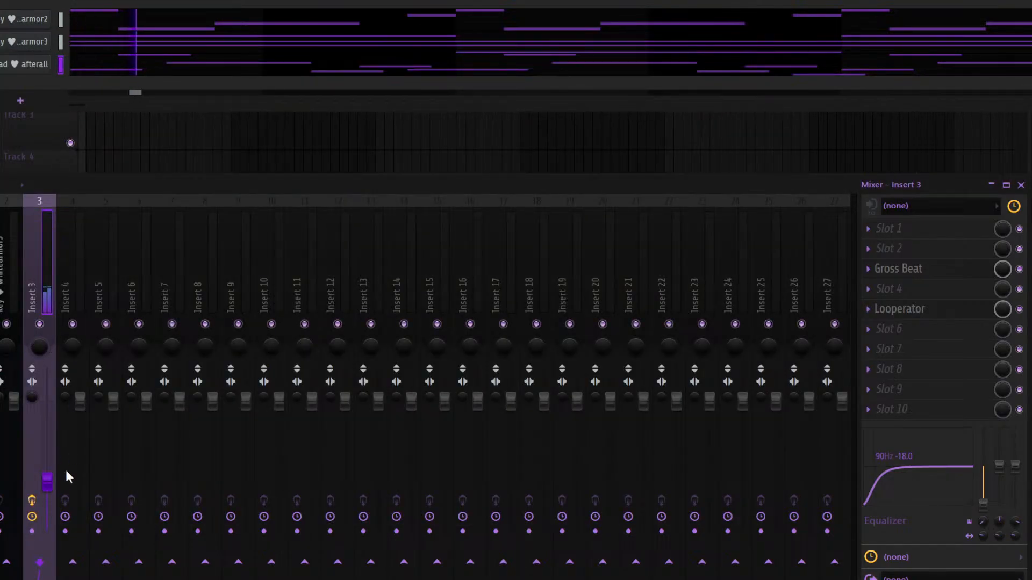
# Raise insert 3's volume slightly, and load Gross Beat and Crystalline on the key ♥ whitearmor3 insert, lowering and soloing it
pyautogui.moveTo(47, 483); pyautogui.dragTo(47, 475)
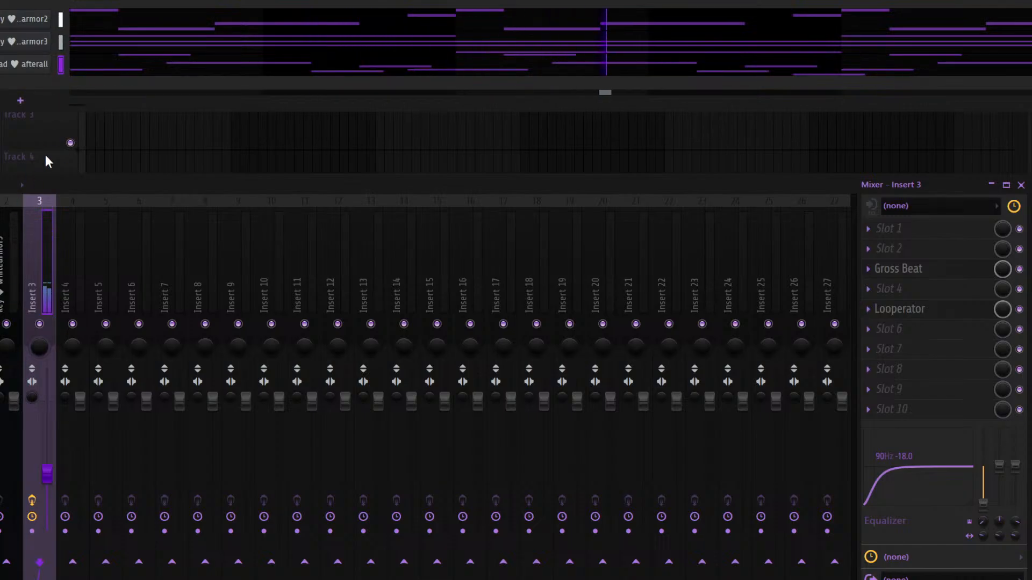
pyautogui.click(49, 42)
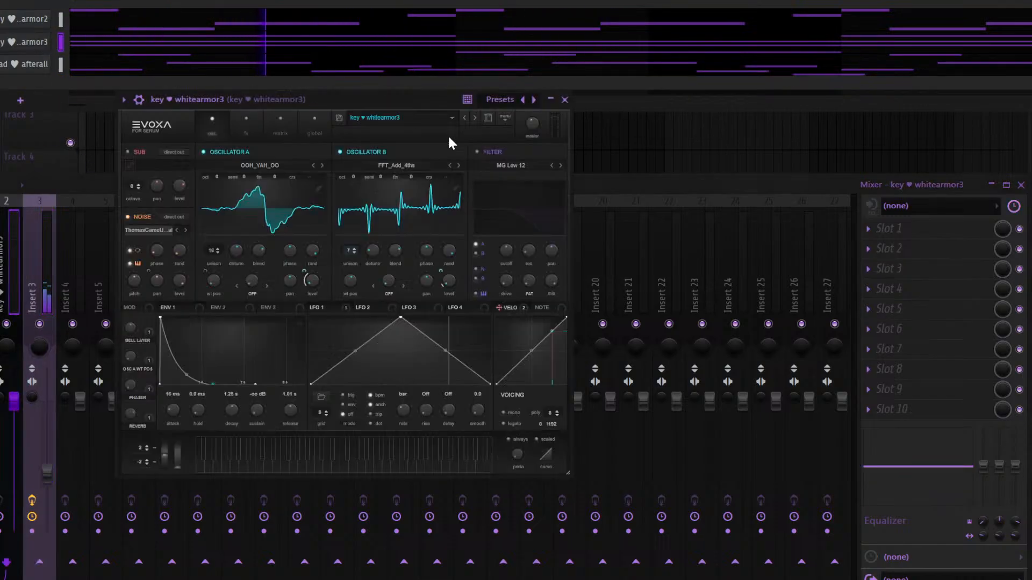
pyautogui.click(467, 119)
pyautogui.click(473, 118)
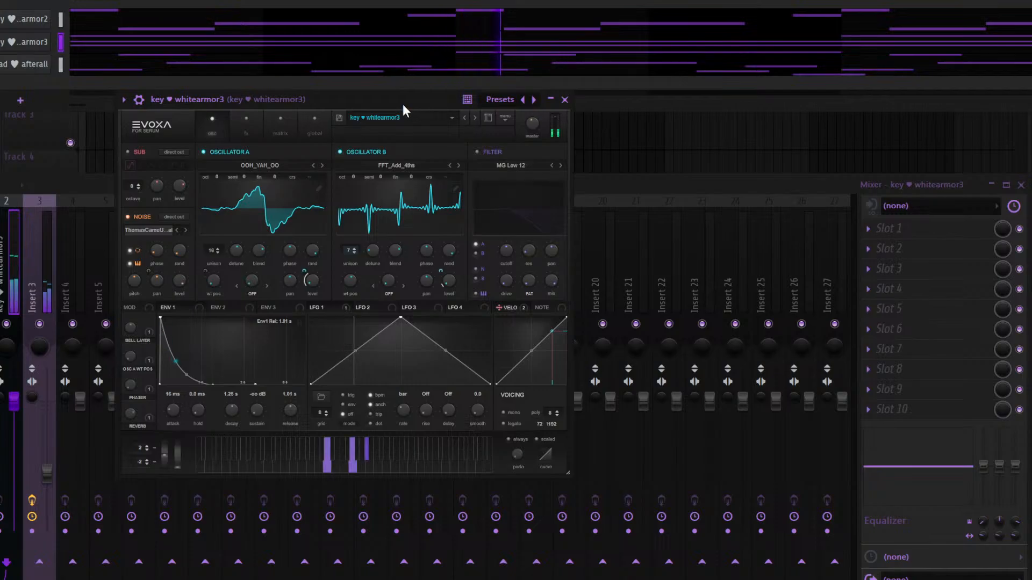
pyautogui.click(60, 279)
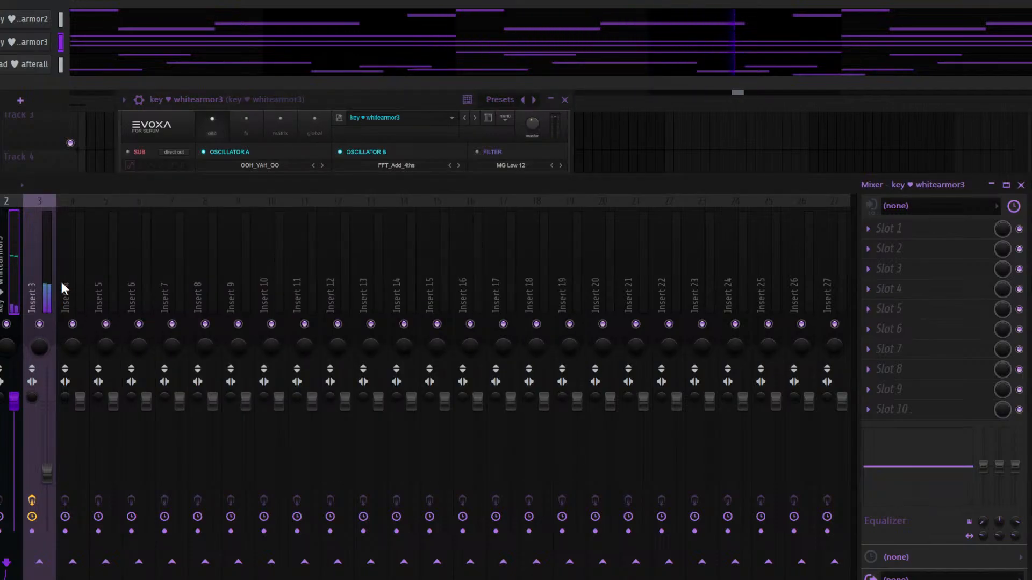
pyautogui.click(9, 359)
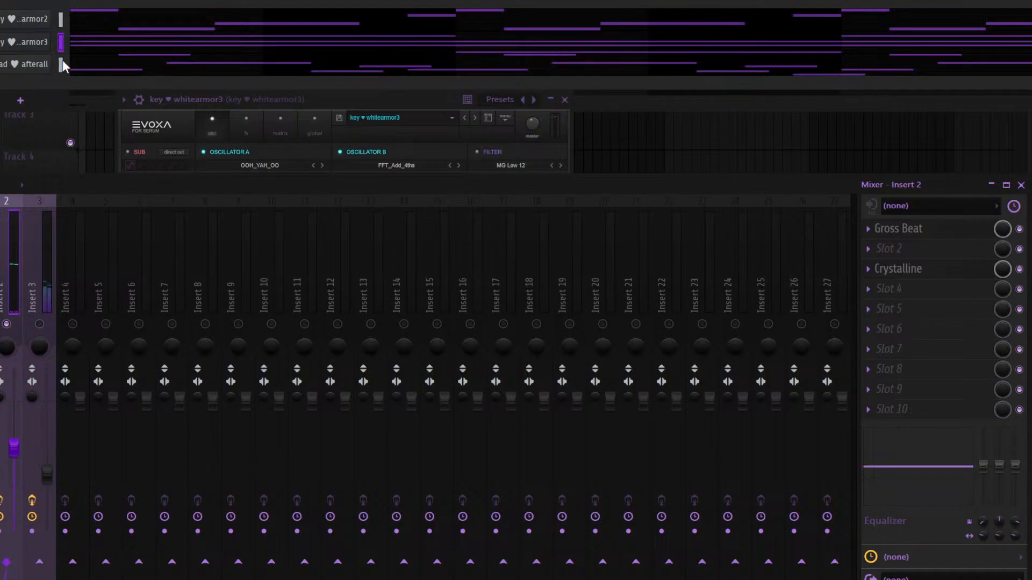
# Transpose all notes of the key ♥ whitearmor3 chords up one octave
pyautogui.click(95, 34)
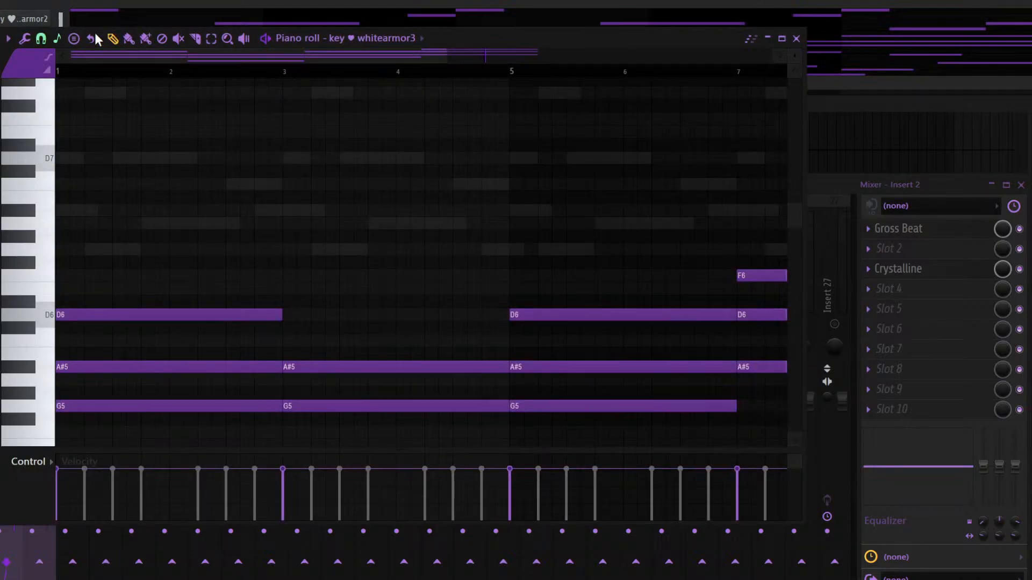
pyautogui.hotkey('ctrl', 'a')
pyautogui.hotkey('ctrl', 'Up')
pyautogui.press('Escape')
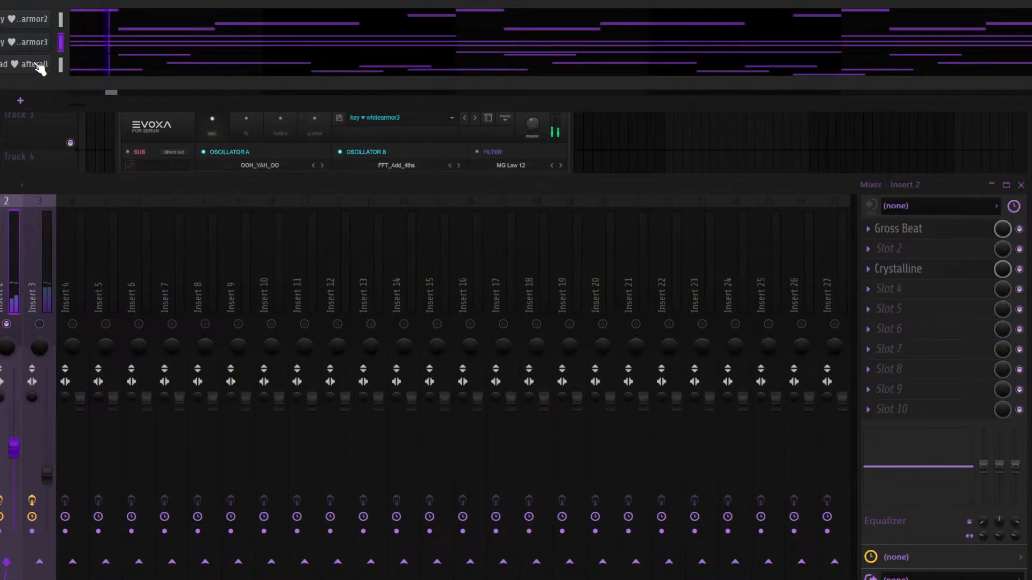
# Lengthen the hold of envelope 1 in key ♥ whitearmor3 to about 1.35 s
pyautogui.click(26, 44)
pyautogui.click(26, 44)
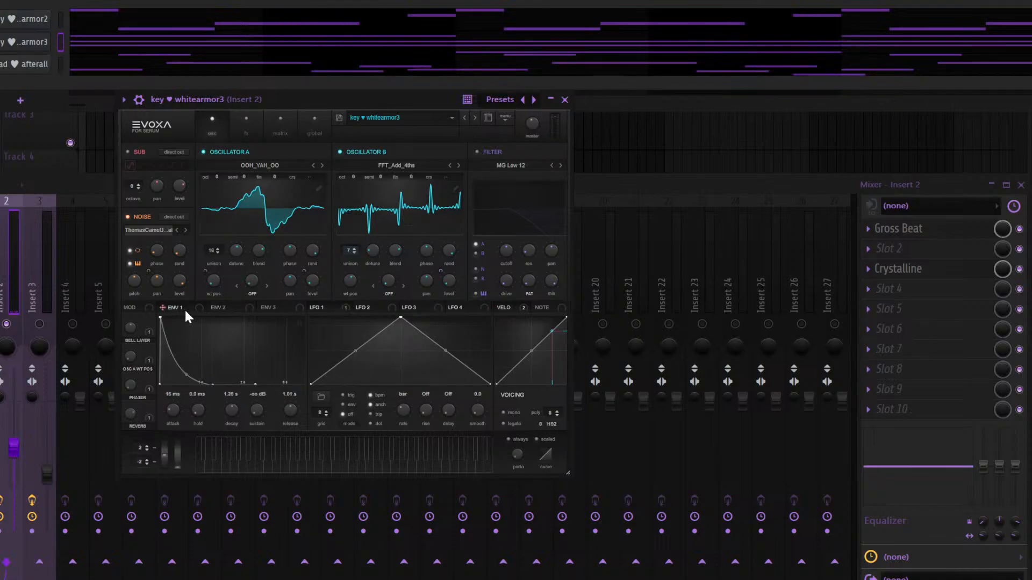
pyautogui.moveTo(202, 390); pyautogui.dragTo(211, 365)
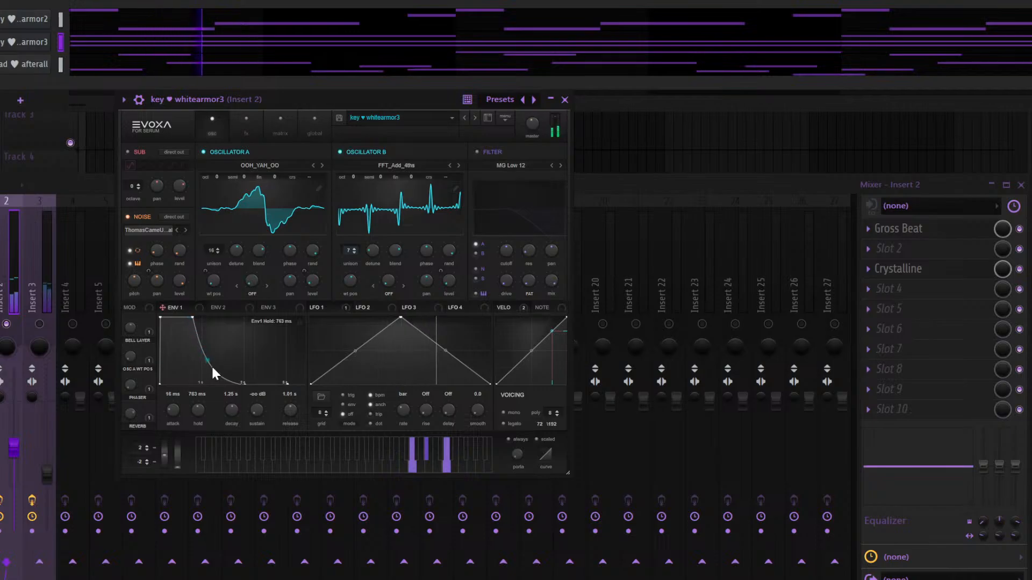
pyautogui.moveTo(198, 409); pyautogui.dragTo(198, 398)
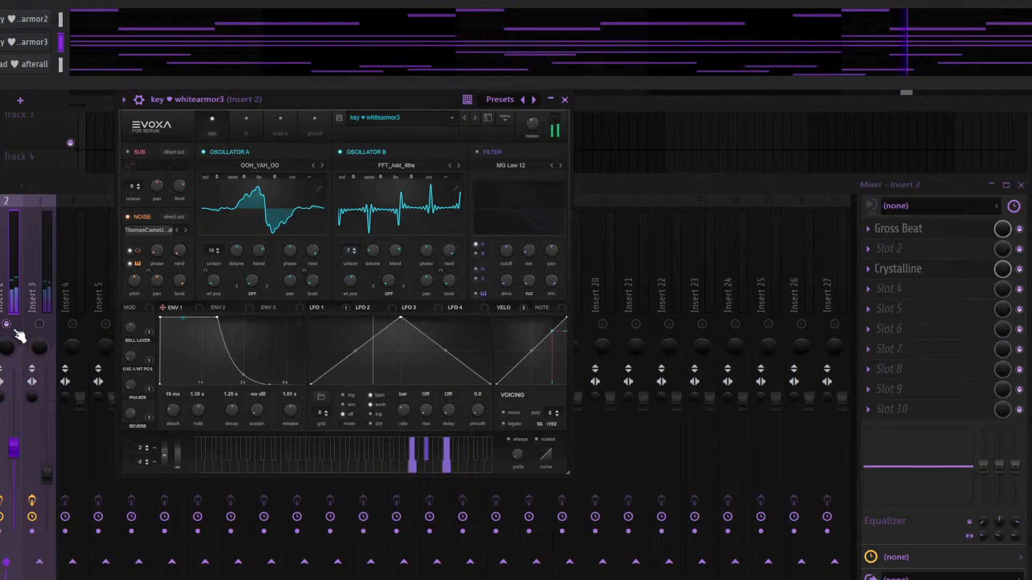
# Take insert 2 out of solo, raise inserts 2 and 3 slightly, and close the key ♥ whitearmor3 synth
pyautogui.click(8, 453)
pyautogui.click(44, 494)
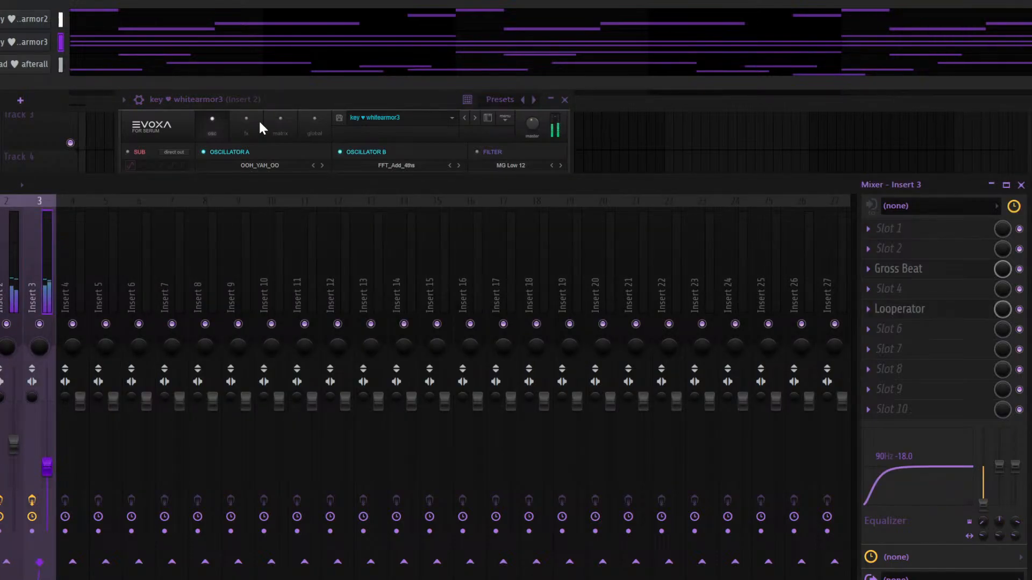
pyautogui.click(248, 104)
pyautogui.press('Escape')
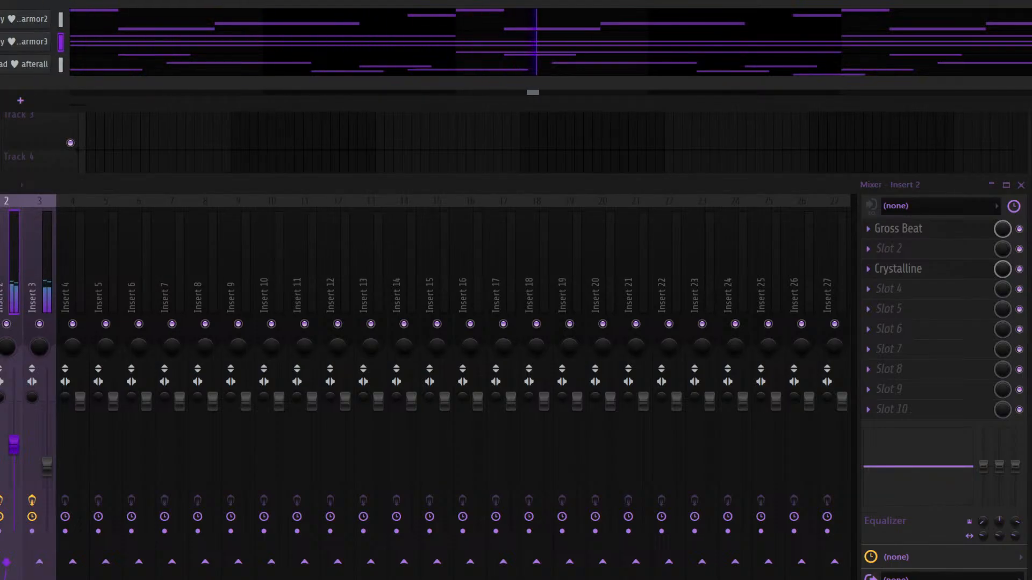
# Add a new Serum channel for the bass and load the bass ♥ whitearmor1 preset
pyautogui.click(10, 42)
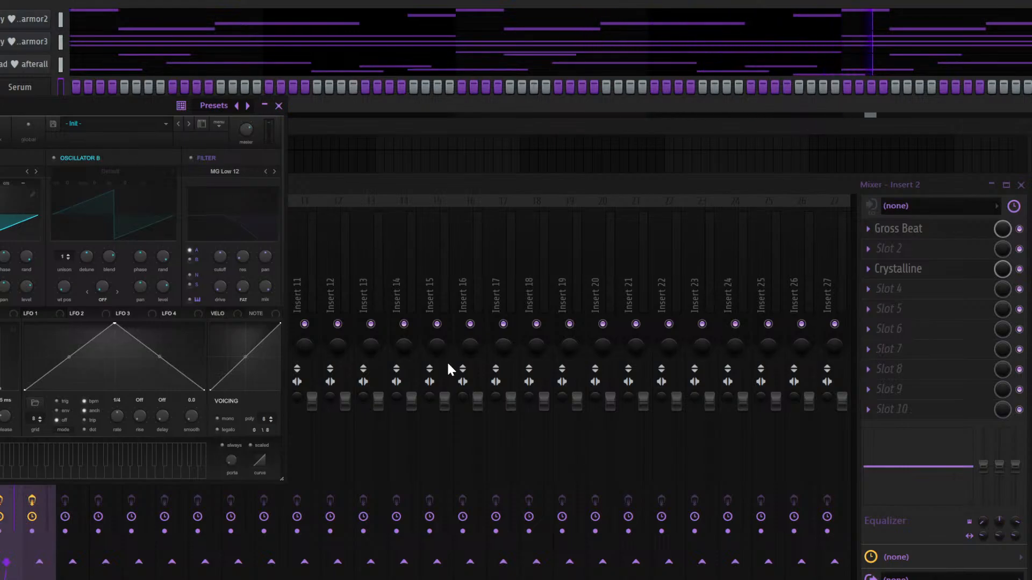
pyautogui.click(430, 361)
pyautogui.moveTo(108, 110); pyautogui.dragTo(285, 117)
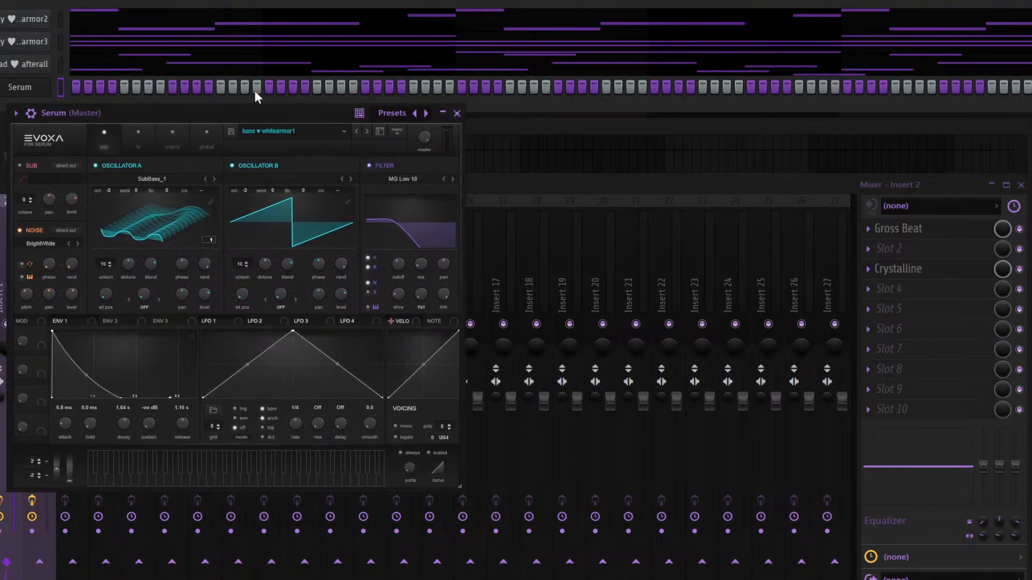
# Copy the key ♥ whitearmor3 chords to the new Serum channel and open its piano roll
pyautogui.click(39, 42)
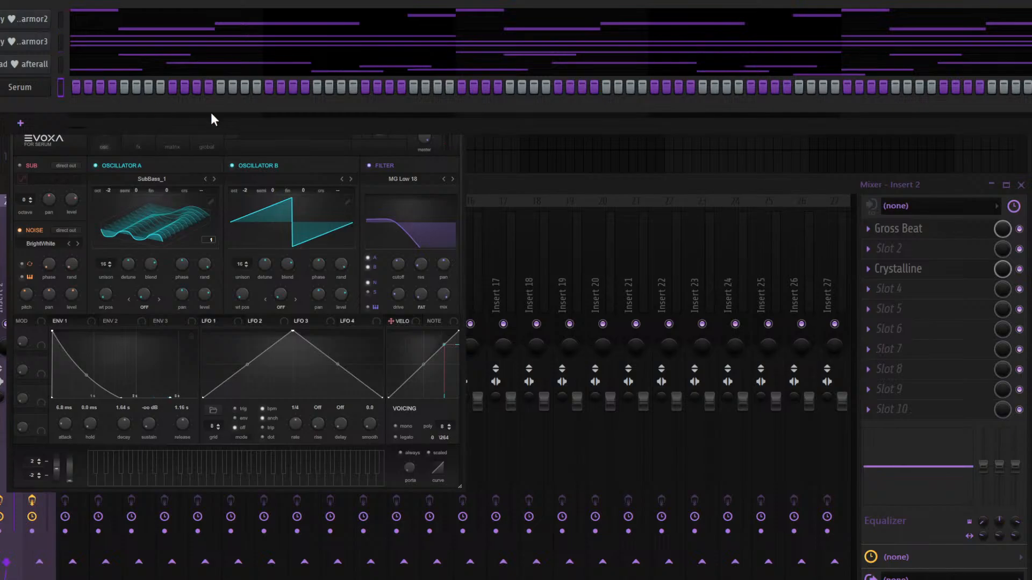
pyautogui.hotkey('ctrl', 'v')
pyautogui.click(81, 87)
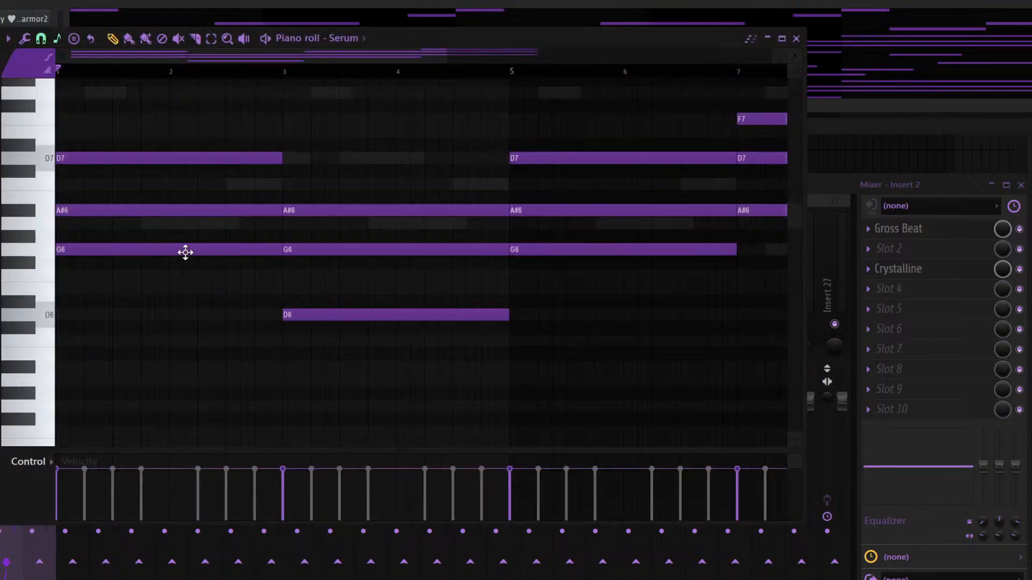
# Delete the extra chord notes in bars 1 to 6, keeping only the lowest note of each chord
pyautogui.rightClick(206, 160)
pyautogui.rightClick(191, 209)
pyautogui.rightClick(322, 210)
pyautogui.rightClick(425, 249)
pyautogui.rightClick(580, 210)
pyautogui.rightClick(590, 158)
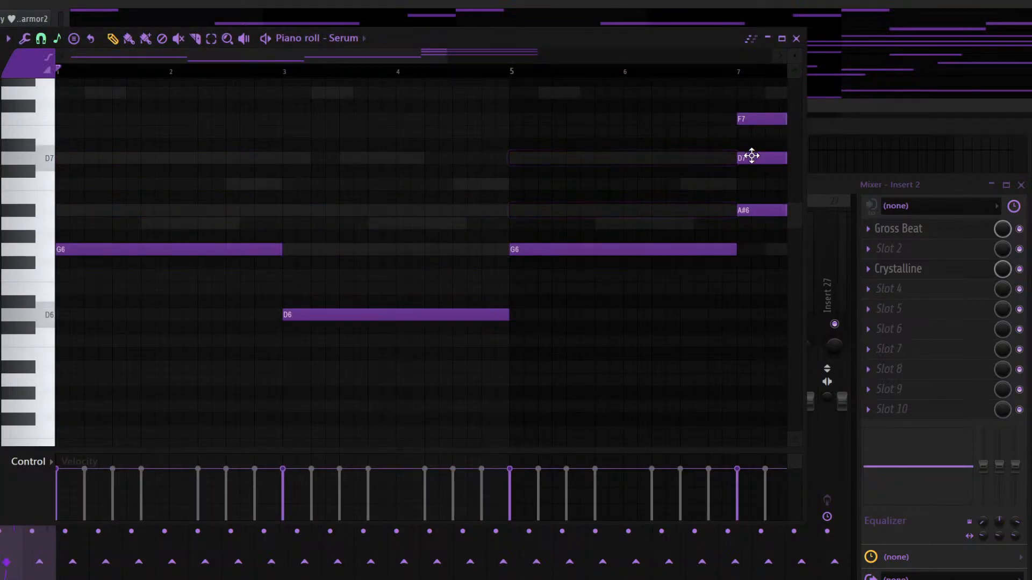
# Delete the D7 and F7 notes from the chord at bar 7, keeping A#6, and select all remaining notes
pyautogui.rightClick(751, 157)
pyautogui.rightClick(746, 119)
pyautogui.press('space')
pyautogui.scroll(-1, 671, 108)
pyautogui.hotkey('ctrl', 'z')
pyautogui.hotkey('ctrl', 'a')
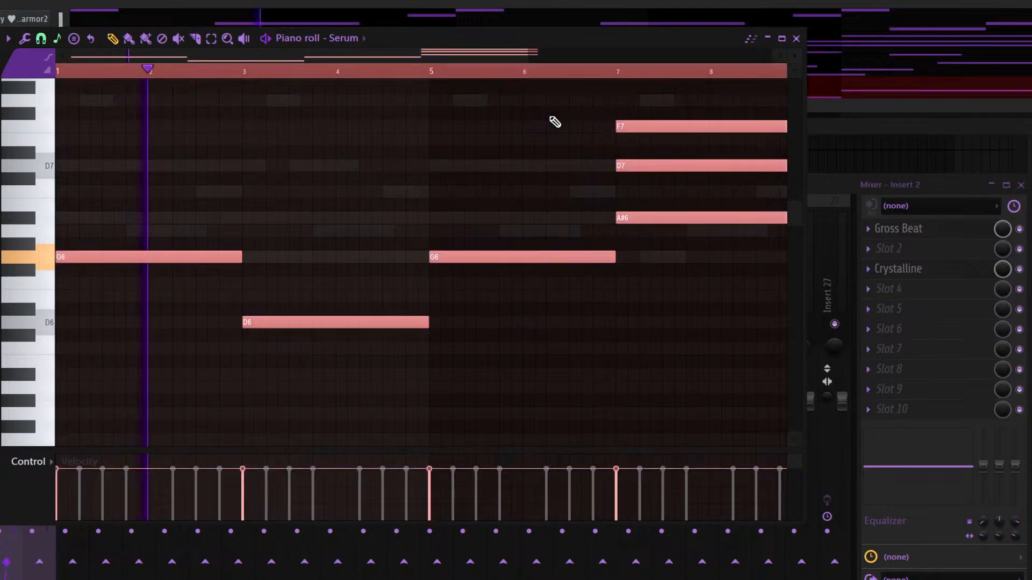
pyautogui.rightClick(668, 164)
pyautogui.rightClick(661, 127)
pyautogui.hotkey('ctrl', 'a')
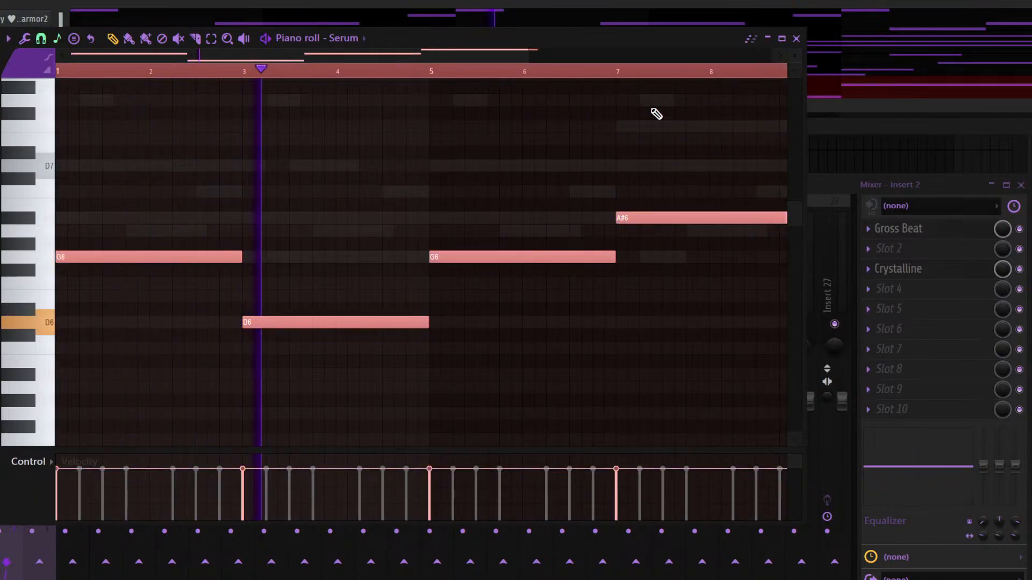
# Transpose the bass notes down to G5, D5, G5 and A#5, restart playback and close the piano roll
pyautogui.hotkey('ctrl', 'Down')
pyautogui.hotkey('ctrl', 'Down')
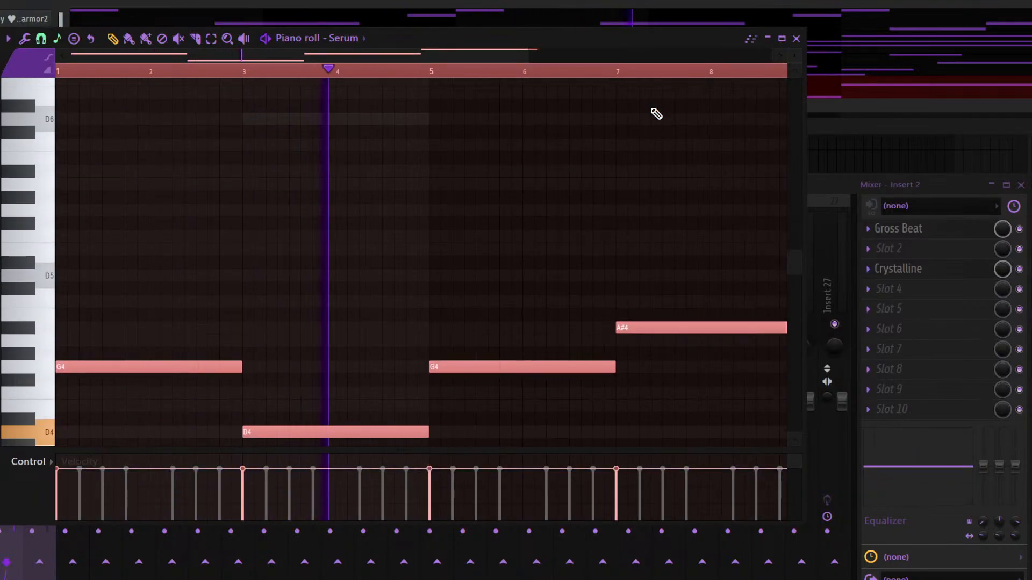
pyautogui.hotkey('ctrl', 'Up')
pyautogui.press('space')
pyautogui.press('space')
pyautogui.press('F7')
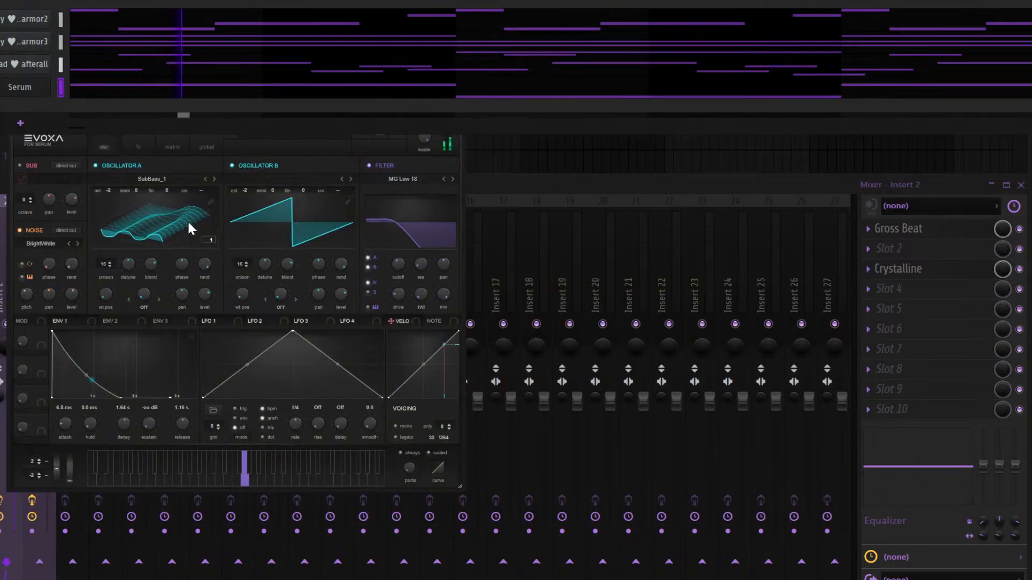
# Try a 274 ms hold and a -12.5 dB sustain on envelope 1 of the bass ♥ whitearmor1 preset
pyautogui.press('space')
pyautogui.click(94, 417)
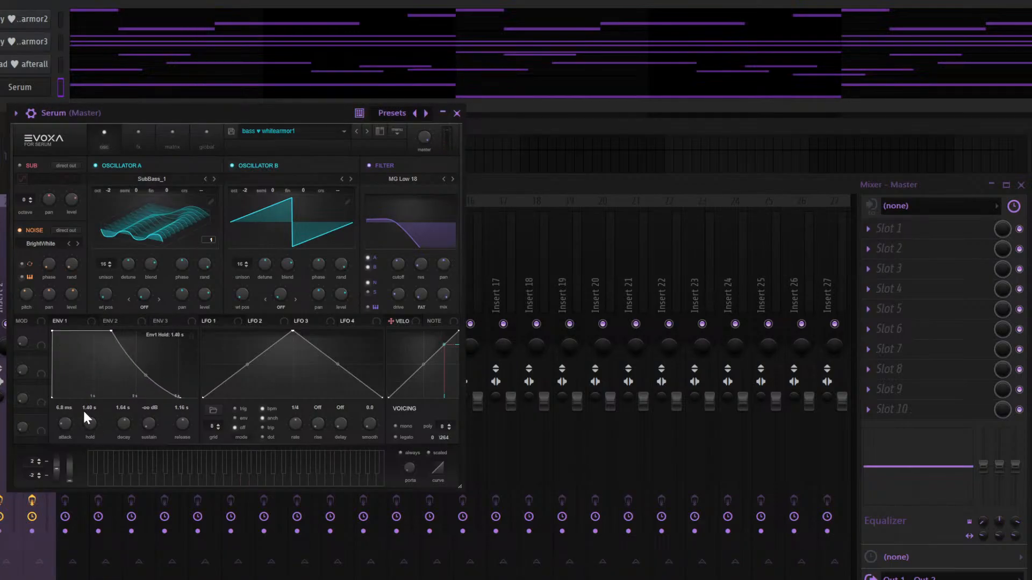
pyautogui.moveTo(84, 413); pyautogui.dragTo(90, 497)
pyautogui.moveTo(150, 424); pyautogui.dragTo(236, 111)
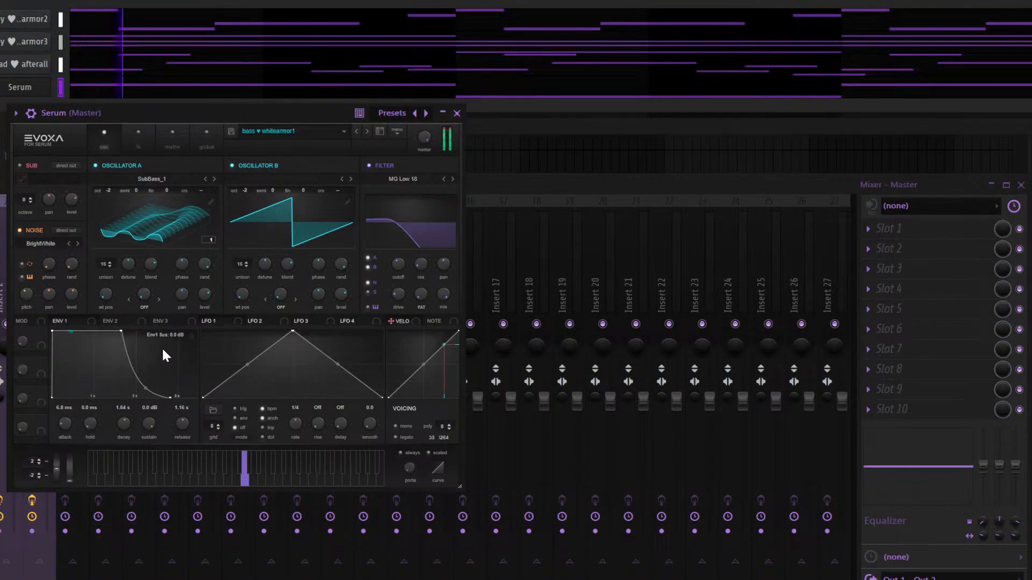
pyautogui.moveTo(146, 433); pyautogui.dragTo(147, 482)
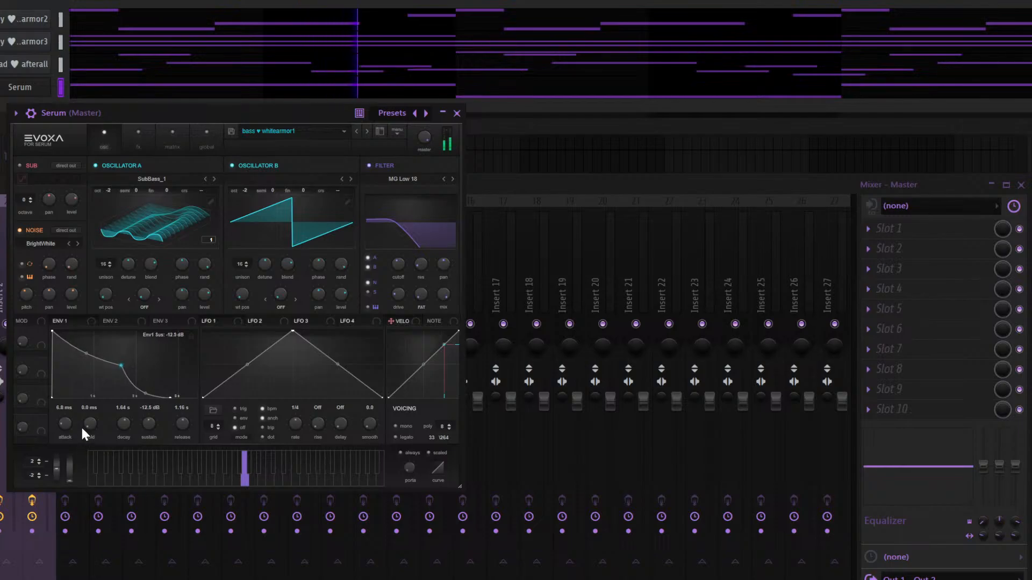
pyautogui.moveTo(81, 428); pyautogui.dragTo(93, 389)
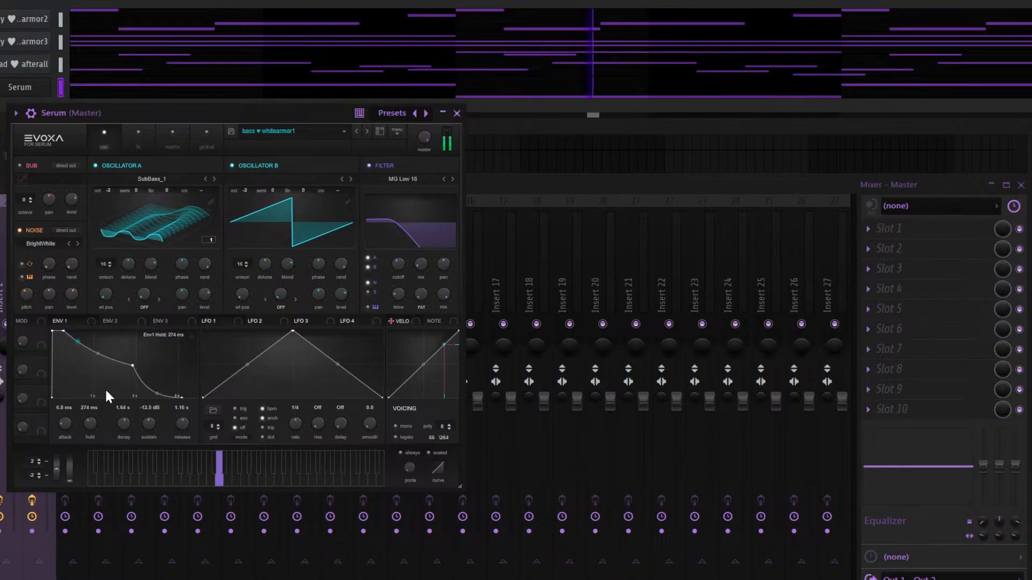
# Audition the bass presets from bass ♥ yan square back to bass ♥ last hug, and choose the preset following bass ♥ last hug
pyautogui.click(366, 131)
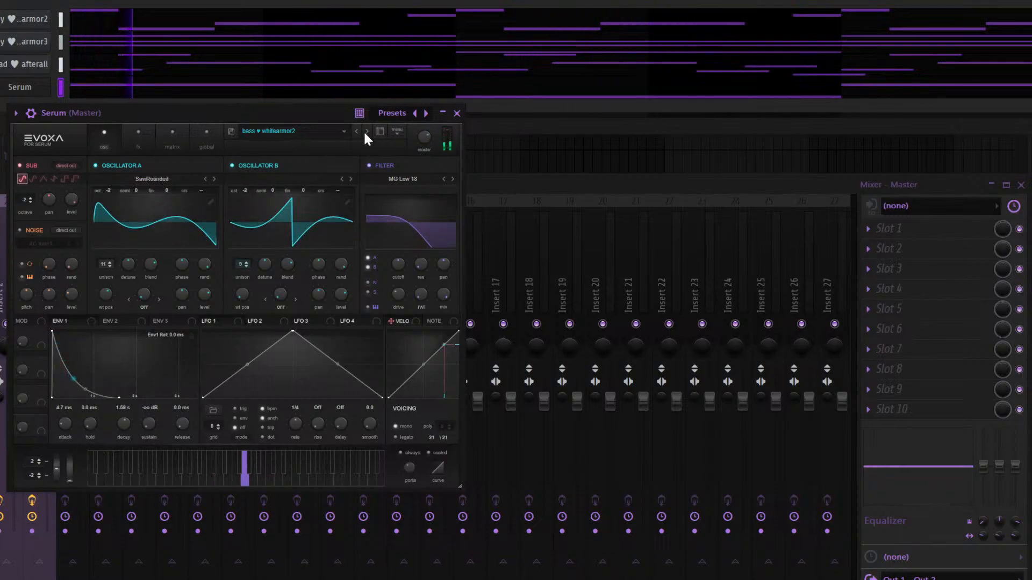
pyautogui.click(365, 132)
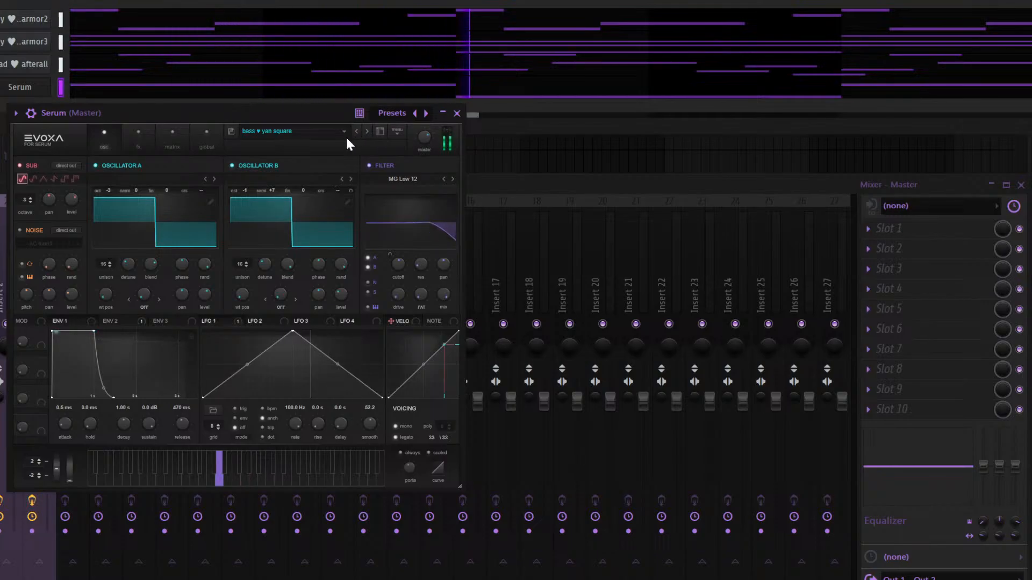
pyautogui.click(353, 131)
pyautogui.click(352, 131)
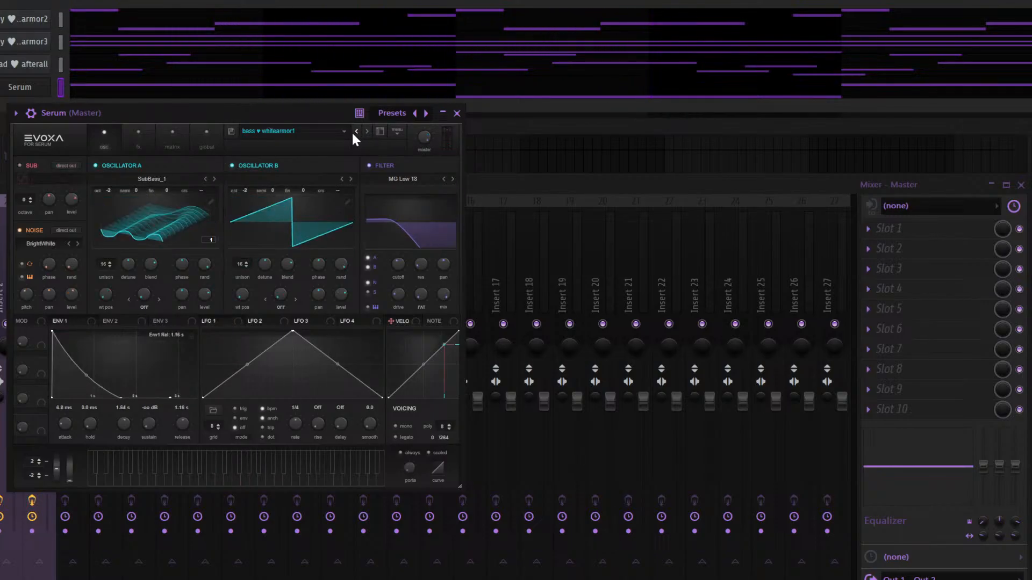
pyautogui.click(353, 133)
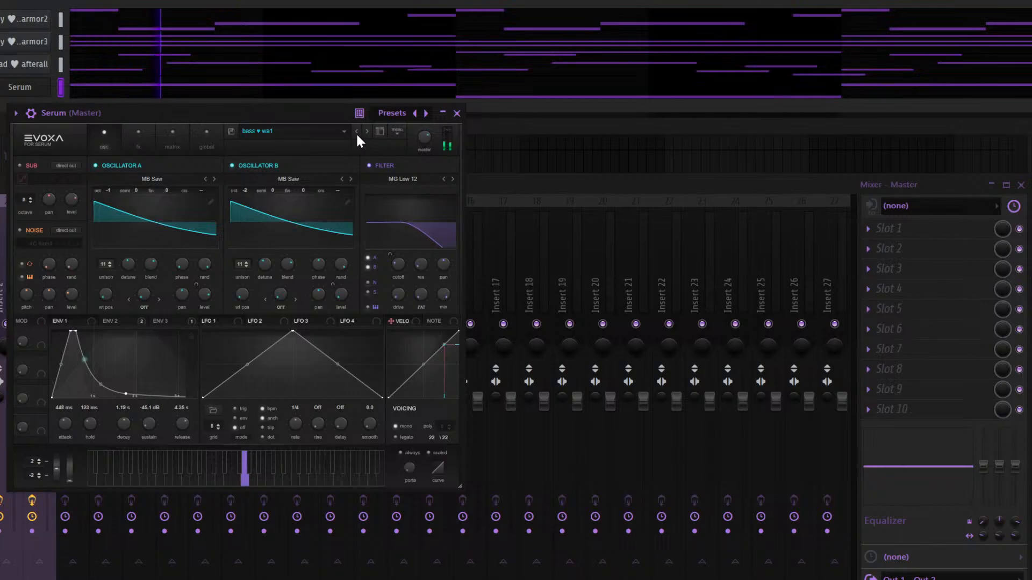
pyautogui.click(354, 132)
pyautogui.click(354, 131)
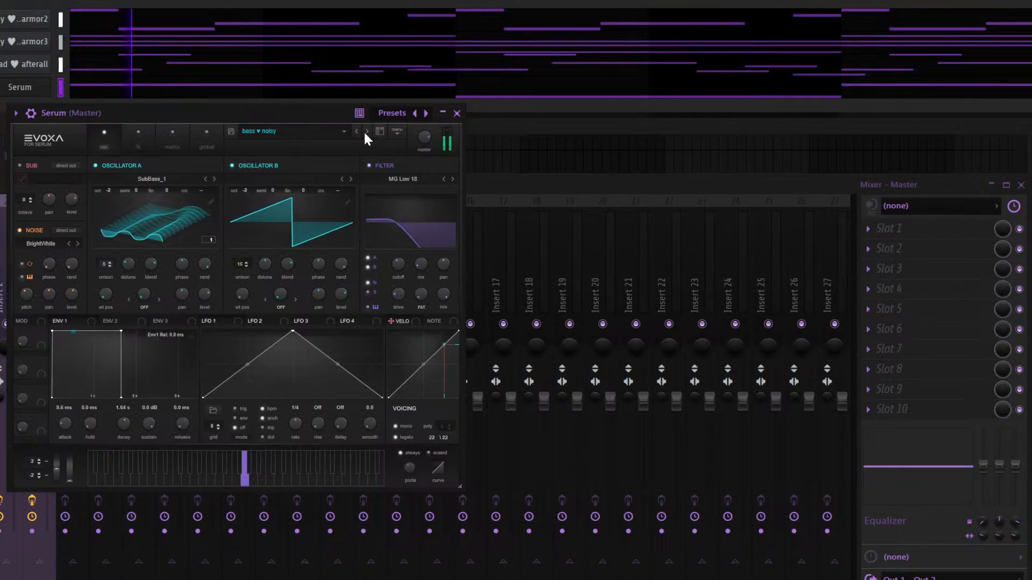
pyautogui.click(366, 131)
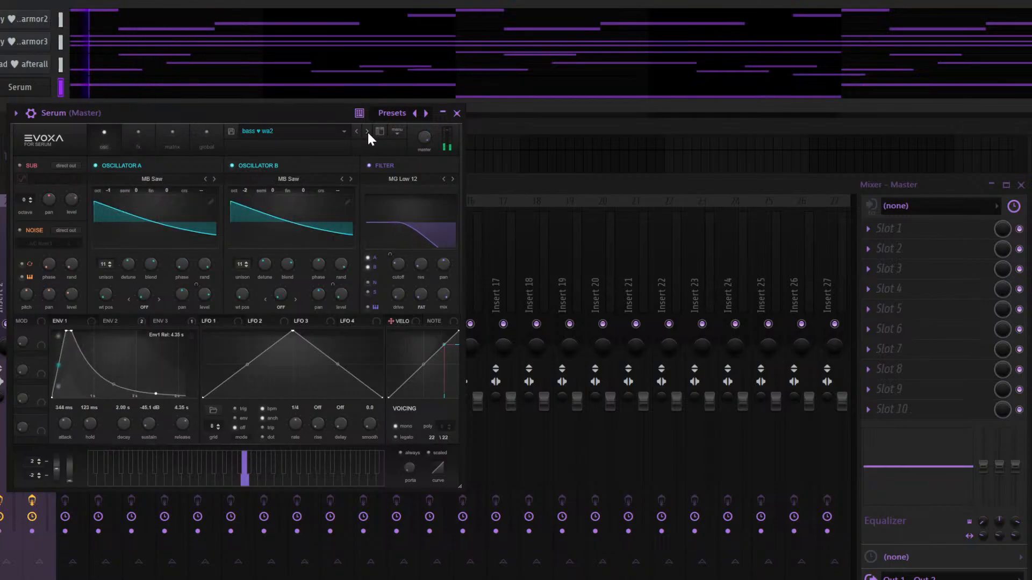
pyautogui.click(356, 130)
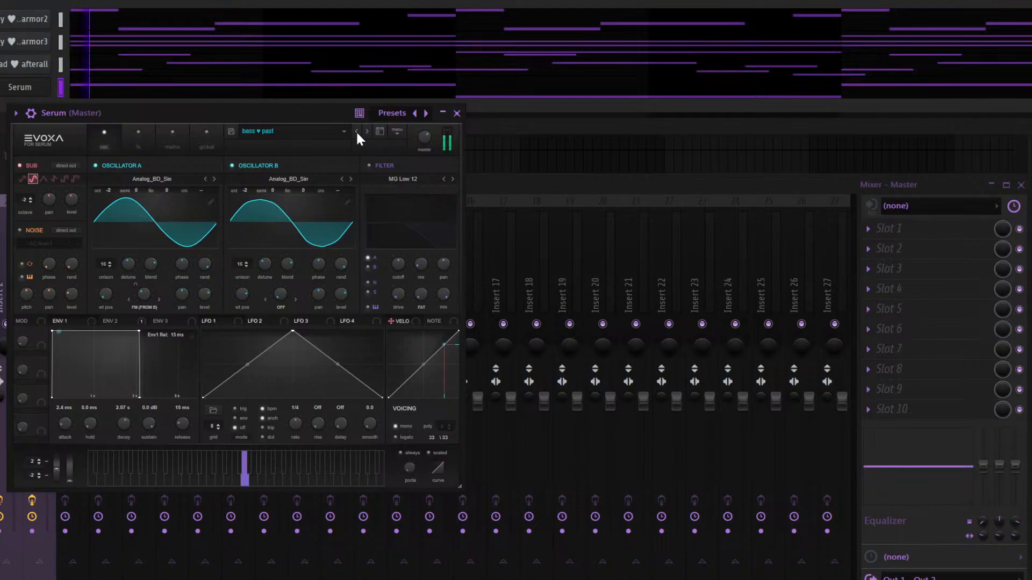
pyautogui.click(356, 131)
pyautogui.click(356, 131)
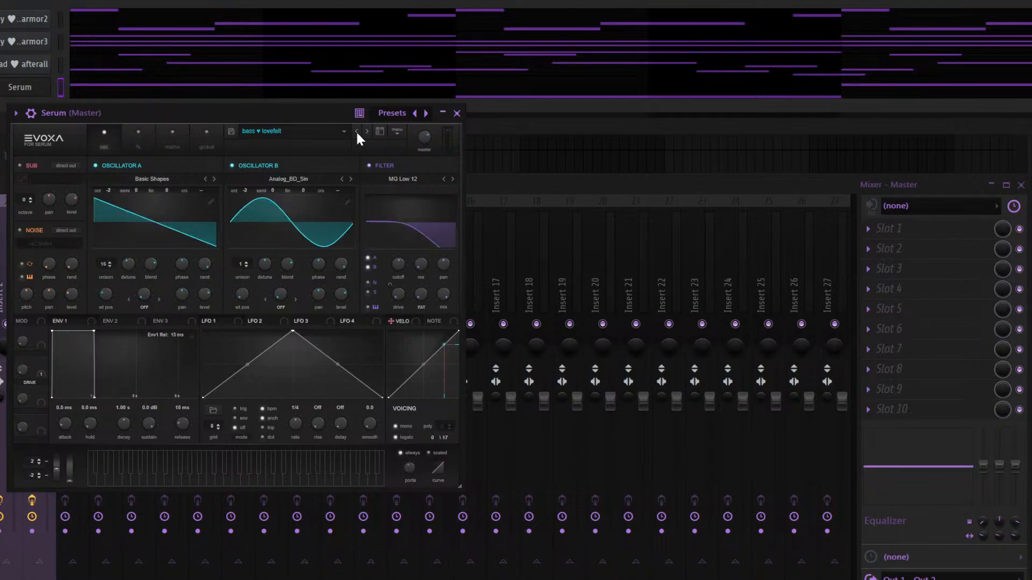
pyautogui.click(357, 131)
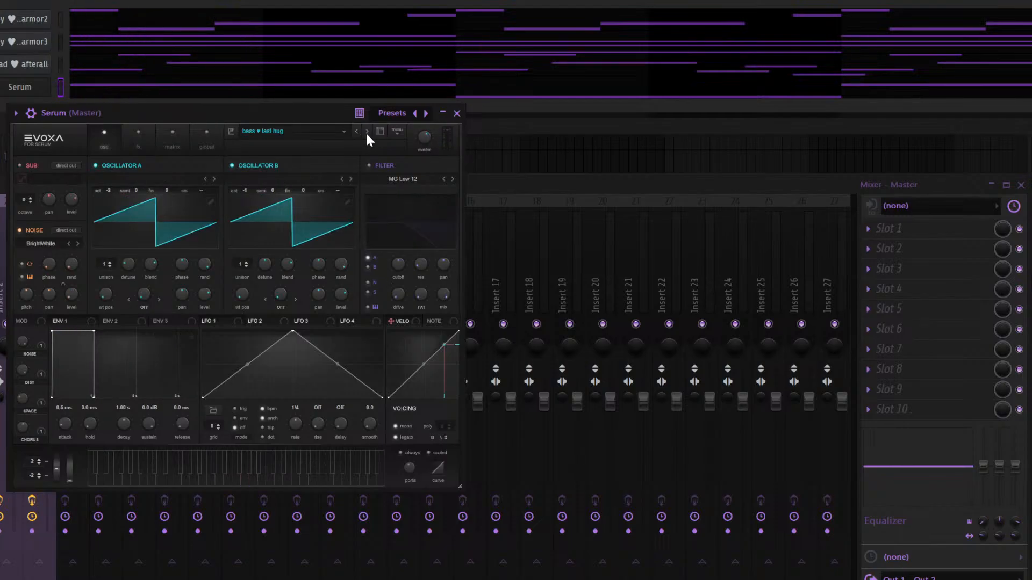
pyautogui.click(367, 131)
# Transpose all the bass Serum notes down one octave to G4, D4, G4 and A#4, and close the piano roll
pyautogui.click(61, 85)
pyautogui.hotkey('ctrl', 'a')
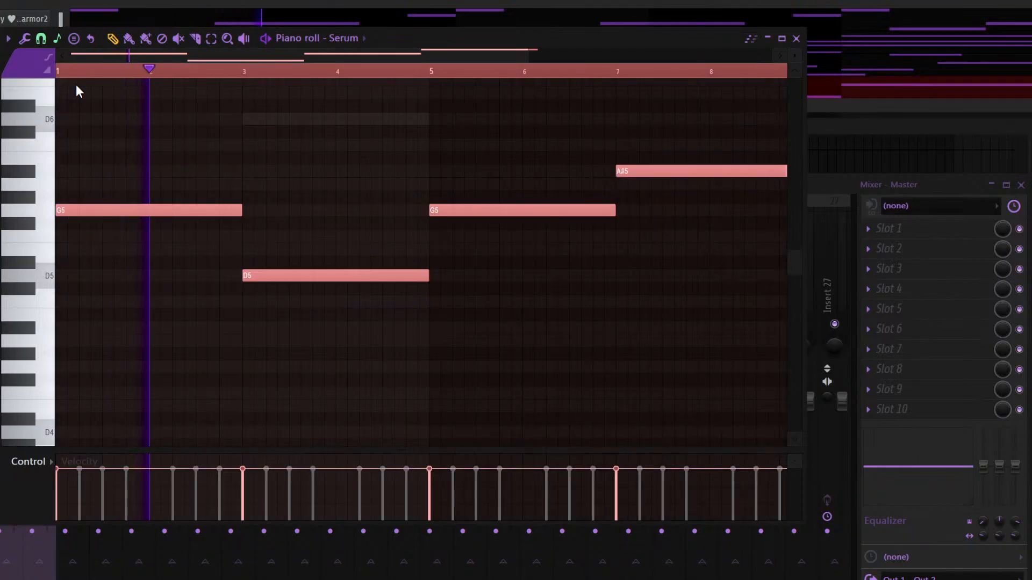
pyautogui.hotkey('ctrl', 'Down')
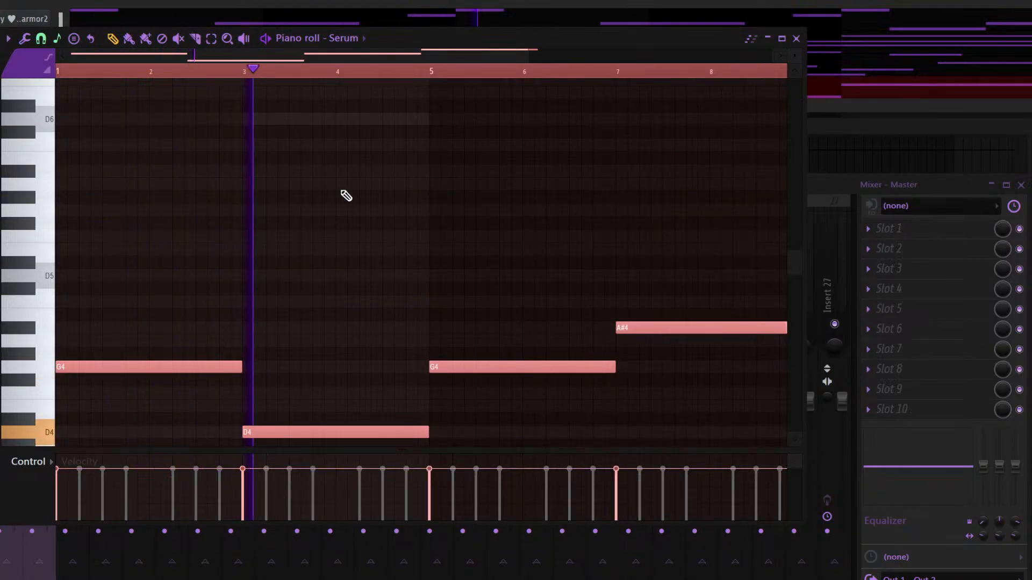
pyautogui.press('F7')
pyautogui.click(142, 157)
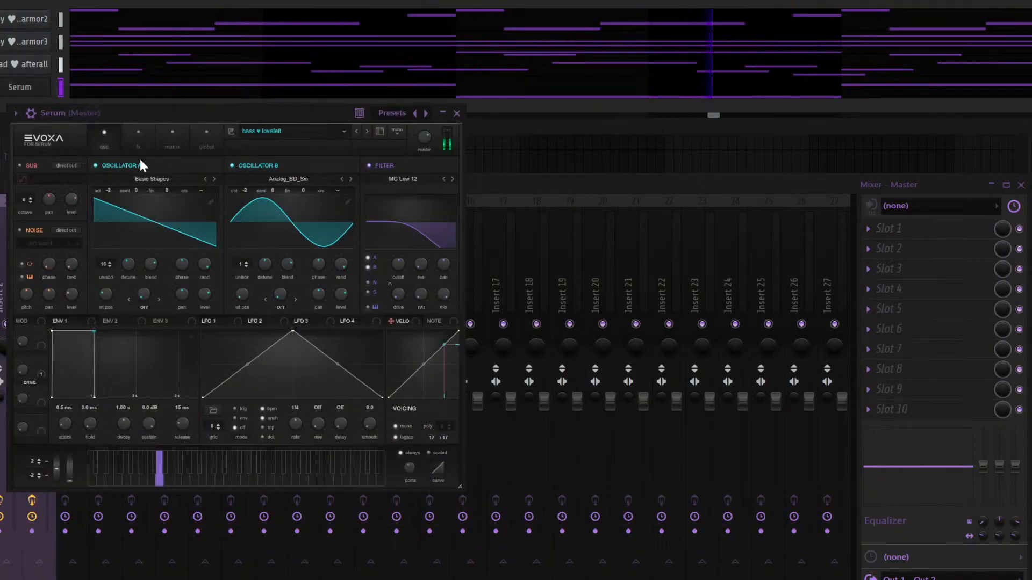
pyautogui.press('Escape')
# Route the bass Serum channel to mixer insert 4 and close the mixer
pyautogui.click(83, 258)
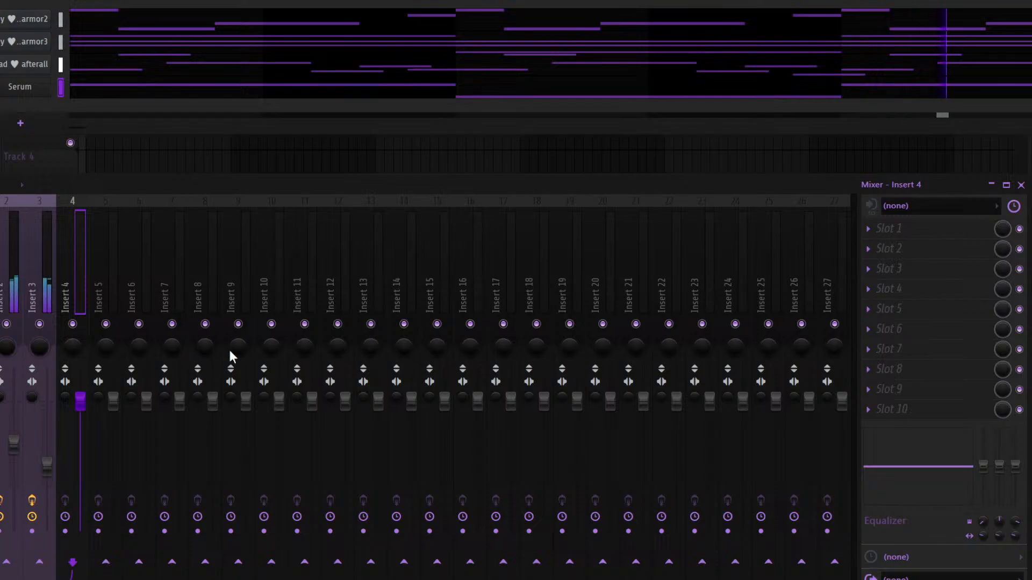
pyautogui.hotkey('ctrl', 'l')
pyautogui.press('F9')
# Place Pattern 1 on playlist Track 1 from bar 1 to bar 9
pyautogui.press('F6')
pyautogui.click(121, 58)
pyautogui.moveTo(188, 57); pyautogui.dragTo(160, 57)
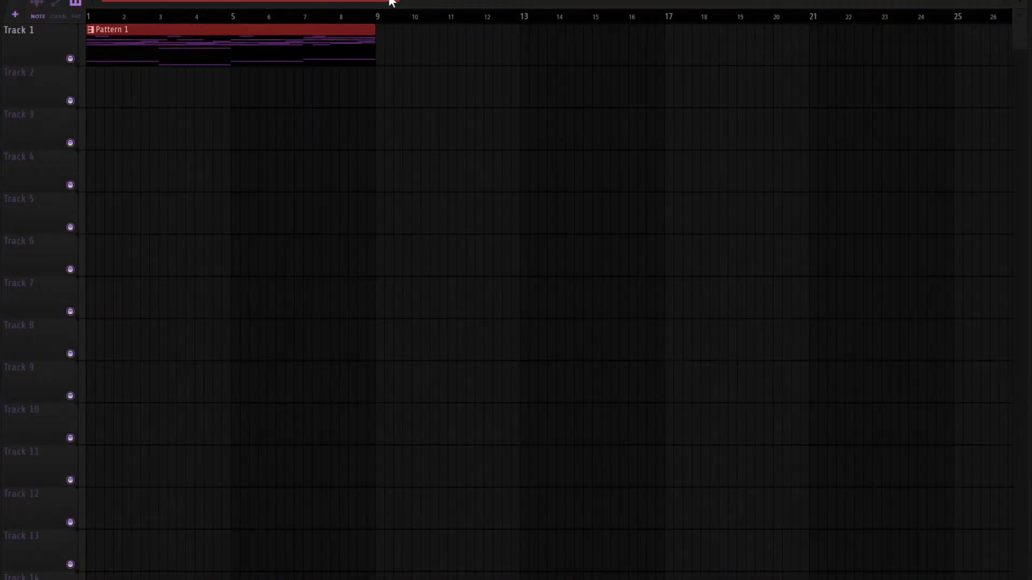
# Place two four-bar Pattern 2 clips back to back on Track 2, starting at bars 1 and 5
pyautogui.click(96, 90)
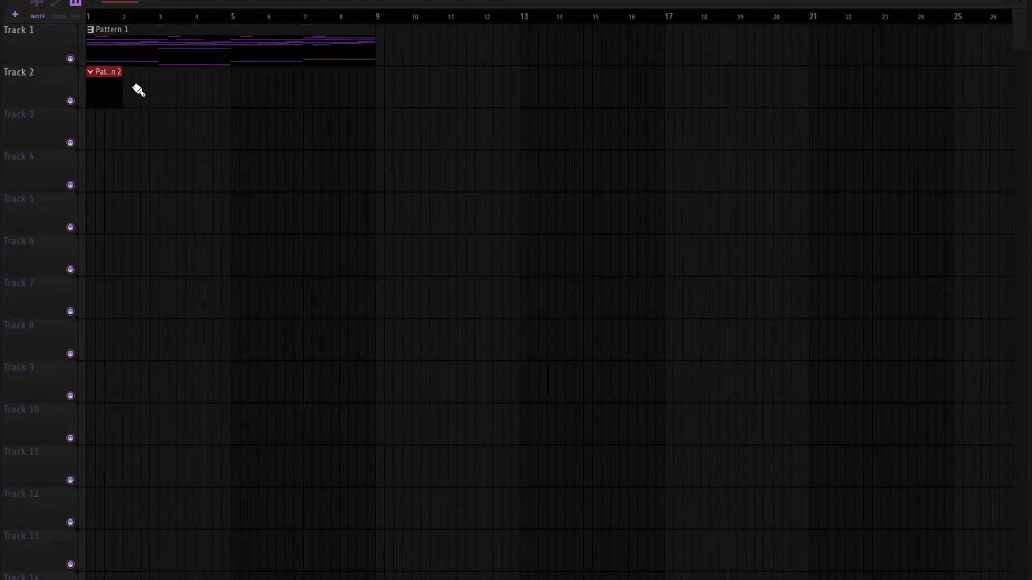
pyautogui.moveTo(122, 89); pyautogui.dragTo(255, 89)
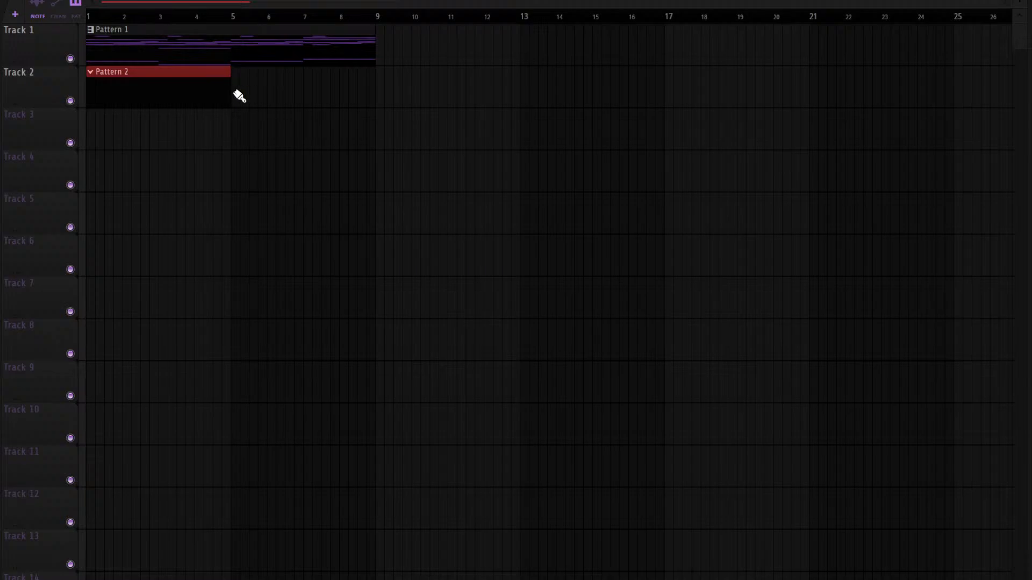
pyautogui.click(239, 95)
# Add a clap sample to Pattern 2 with hits on steps 9, 25, 41 and 57, with song playback running
pyautogui.press('F6')
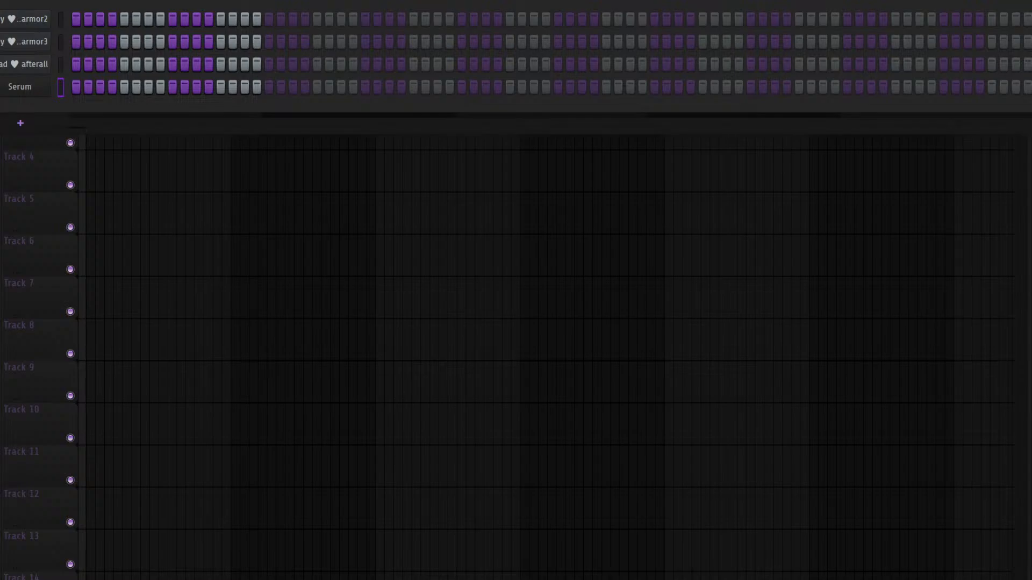
pyautogui.press('F6')
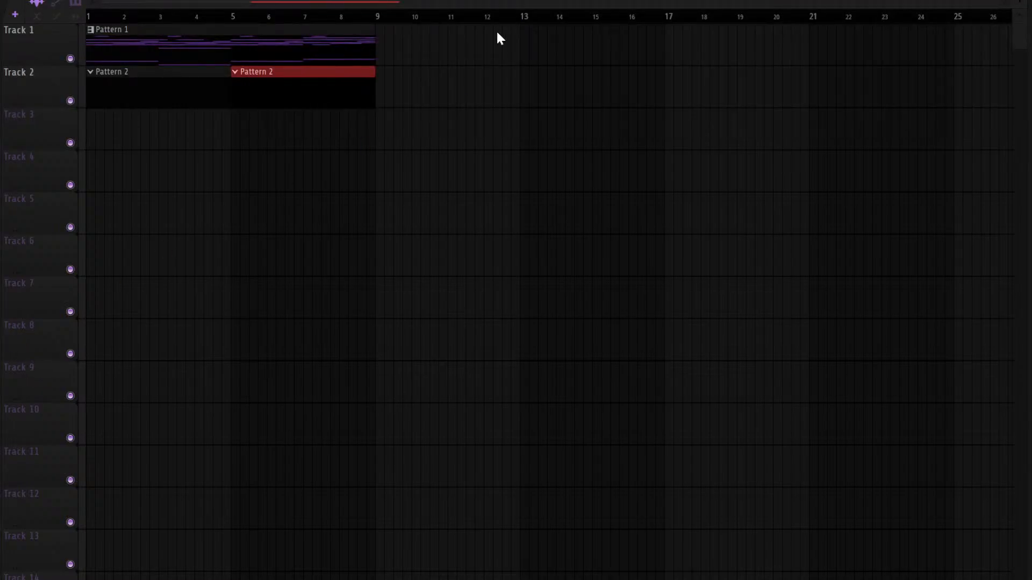
pyautogui.press('F6')
pyautogui.press('space')
pyautogui.click(173, 21)
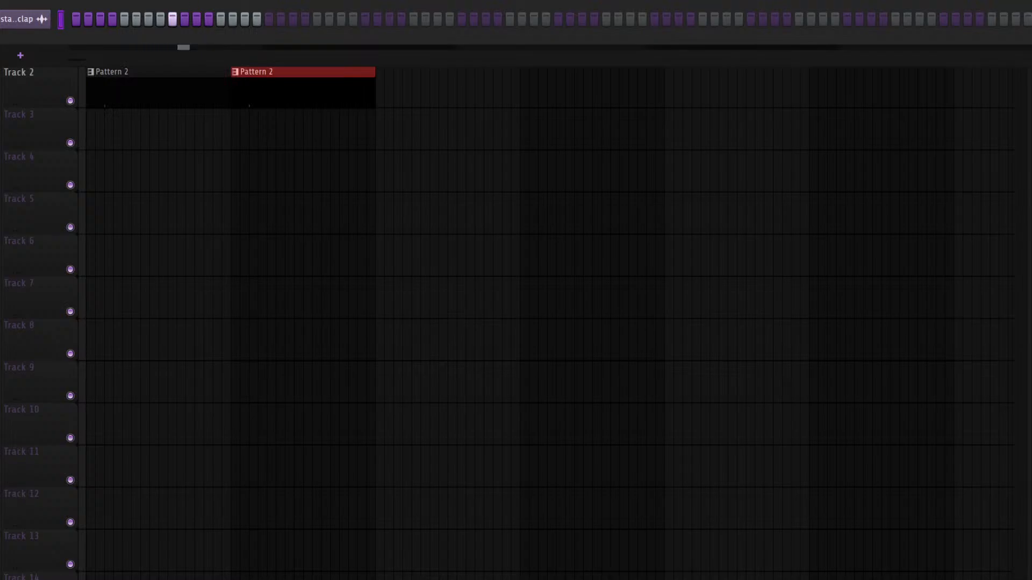
pyautogui.press('l')
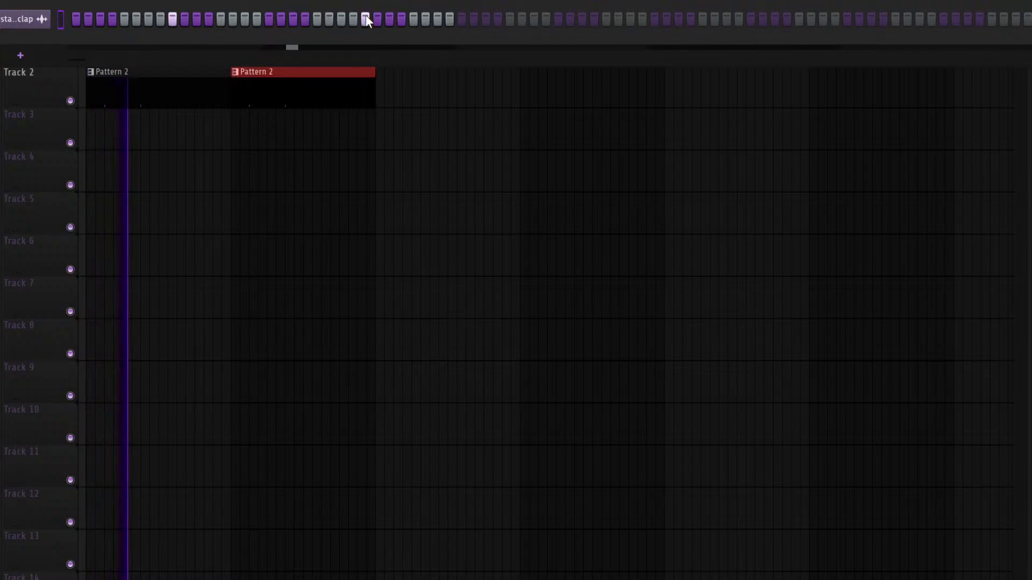
pyautogui.click(365, 20)
pyautogui.click(558, 20)
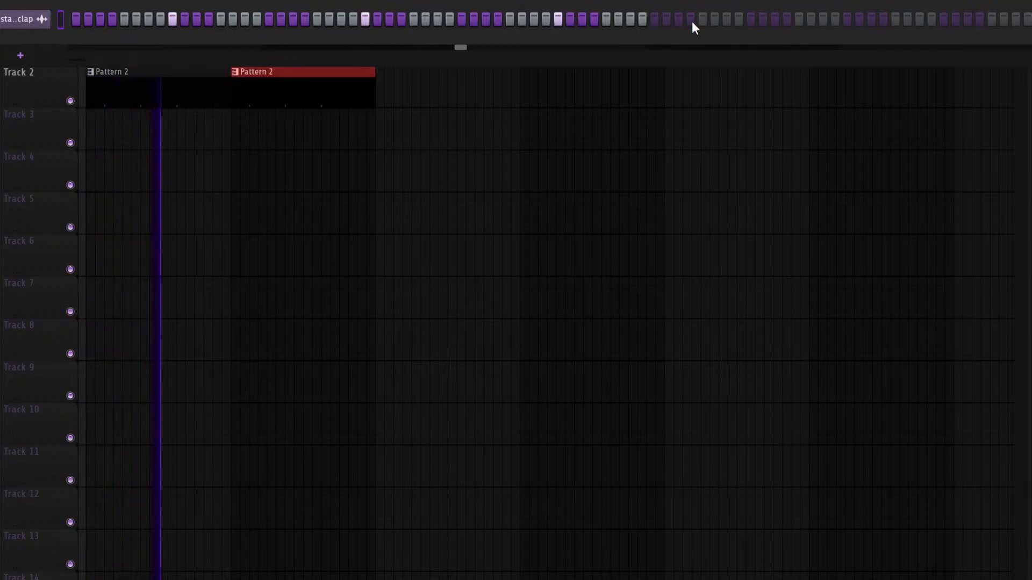
pyautogui.click(751, 19)
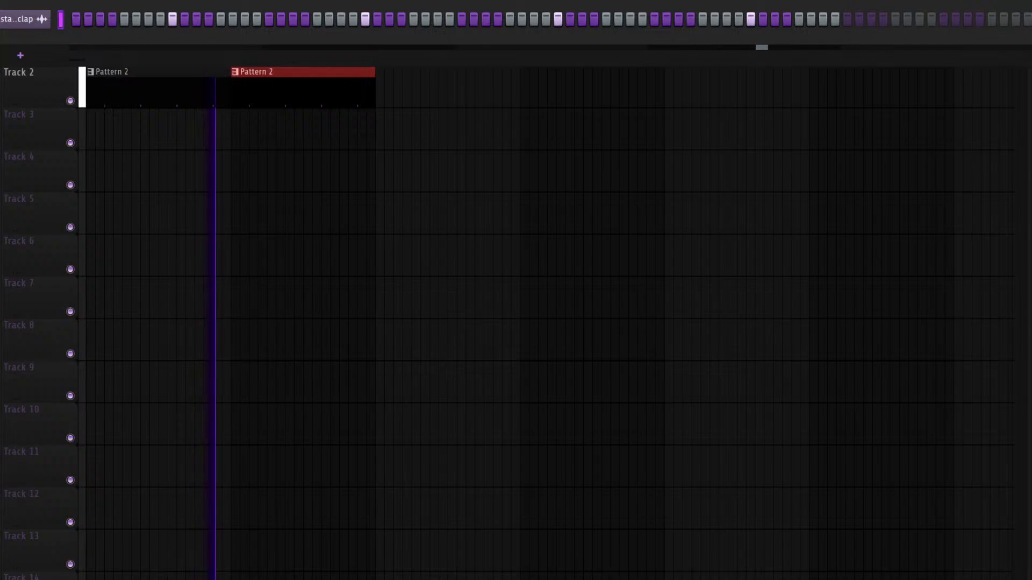
# Add the hi-hat channel with hits on every second step, plus extra hits on steps 2, 28, 40 and 50
pyautogui.press('F6')
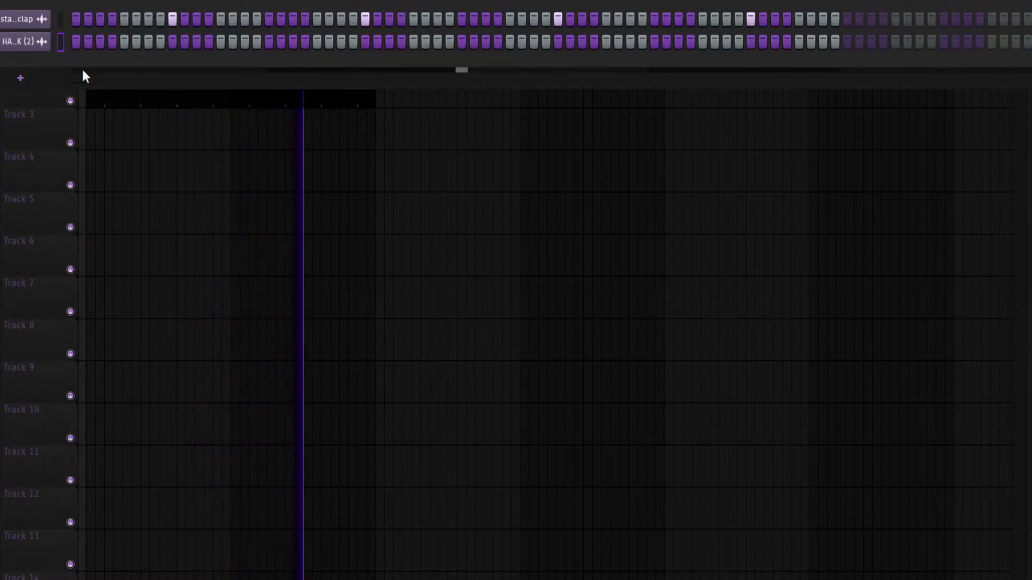
pyautogui.press('F6')
pyautogui.click(242, 79)
pyautogui.click(88, 43)
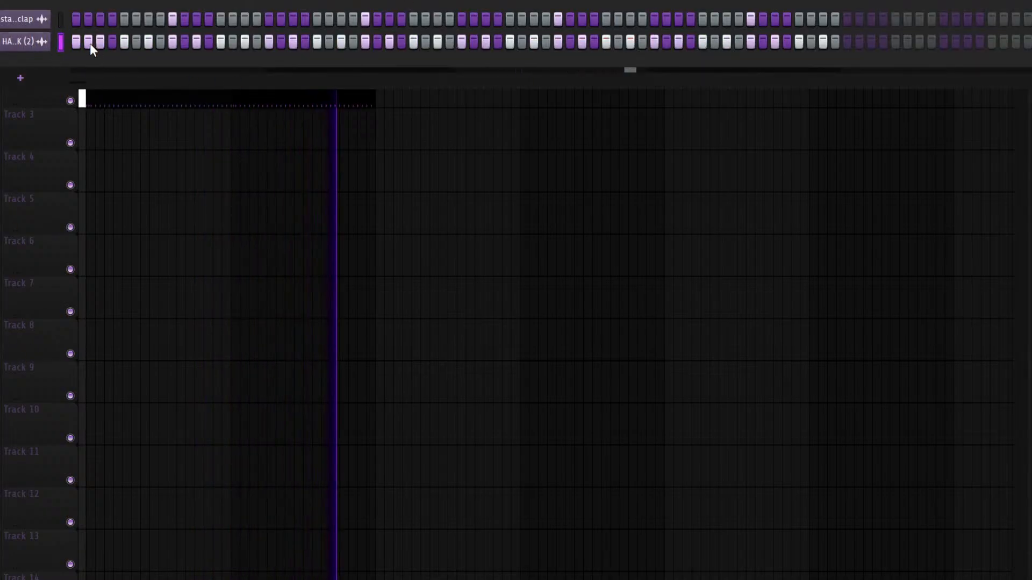
pyautogui.click(401, 47)
pyautogui.click(546, 42)
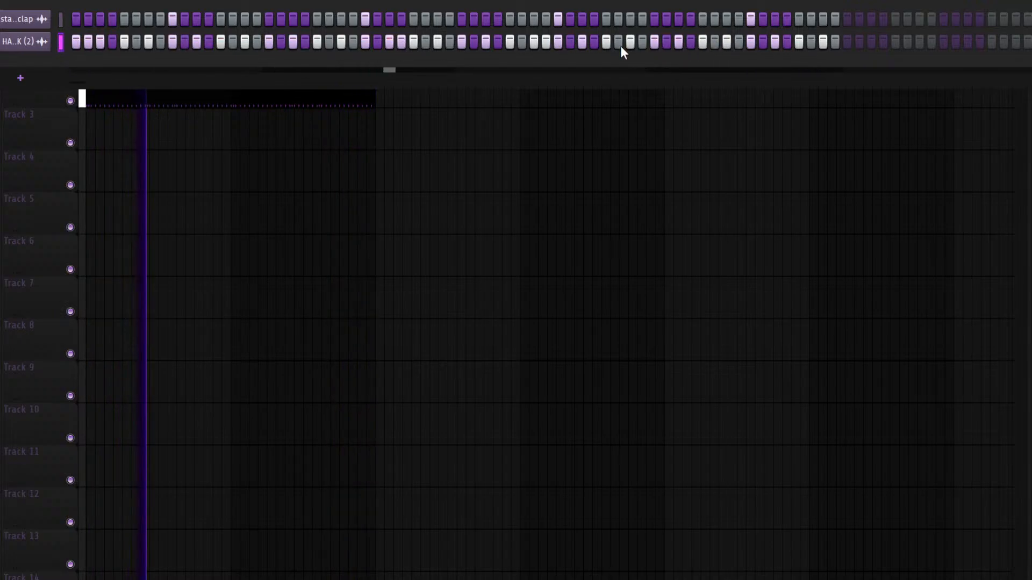
pyautogui.click(666, 42)
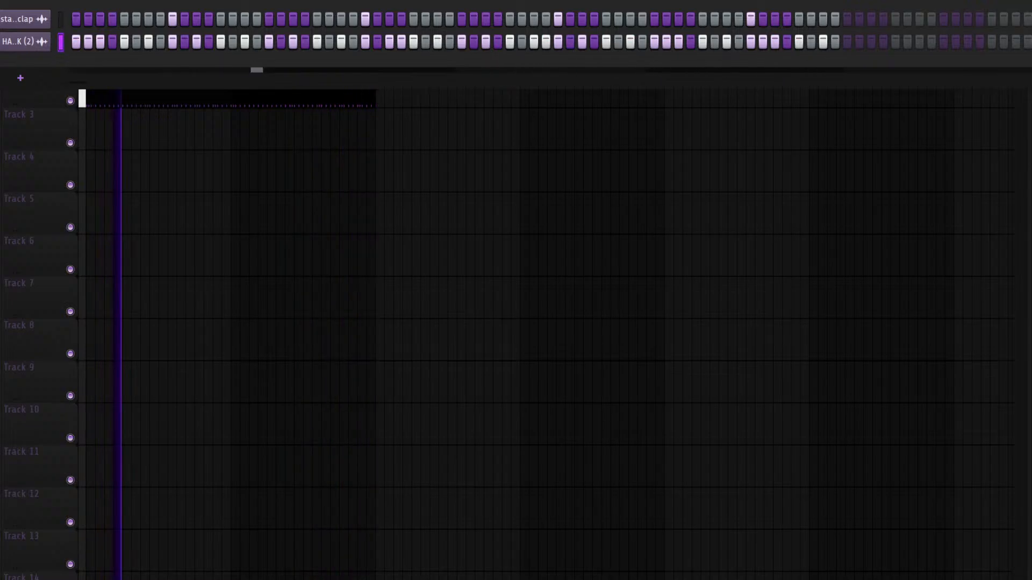
pyautogui.press('F9')
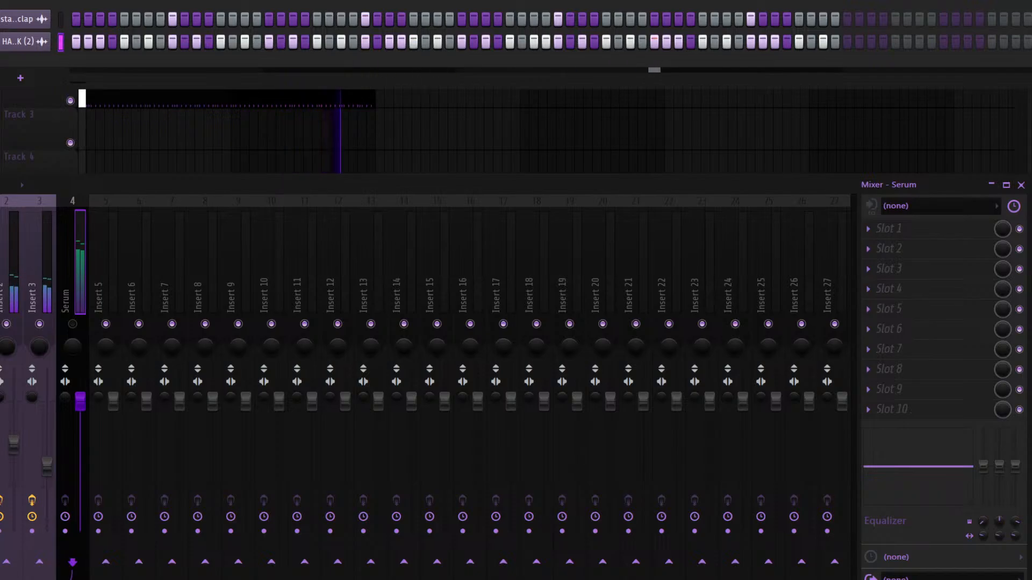
pyautogui.click(95, 195)
pyautogui.press('F9')
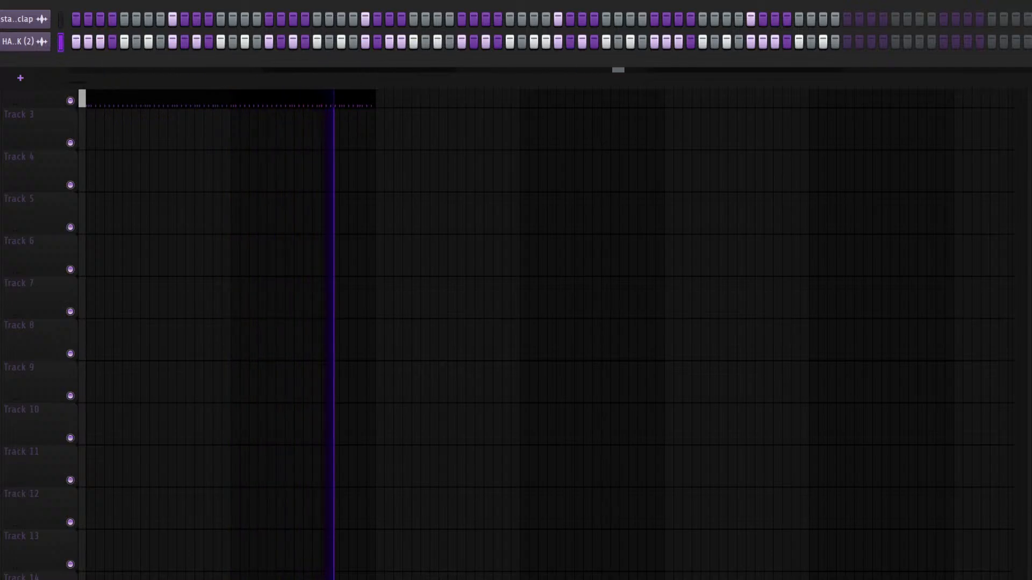
# Add the X808 - TOBARONE sample as a new channel, close its settings and stop playback
pyautogui.press('F6')
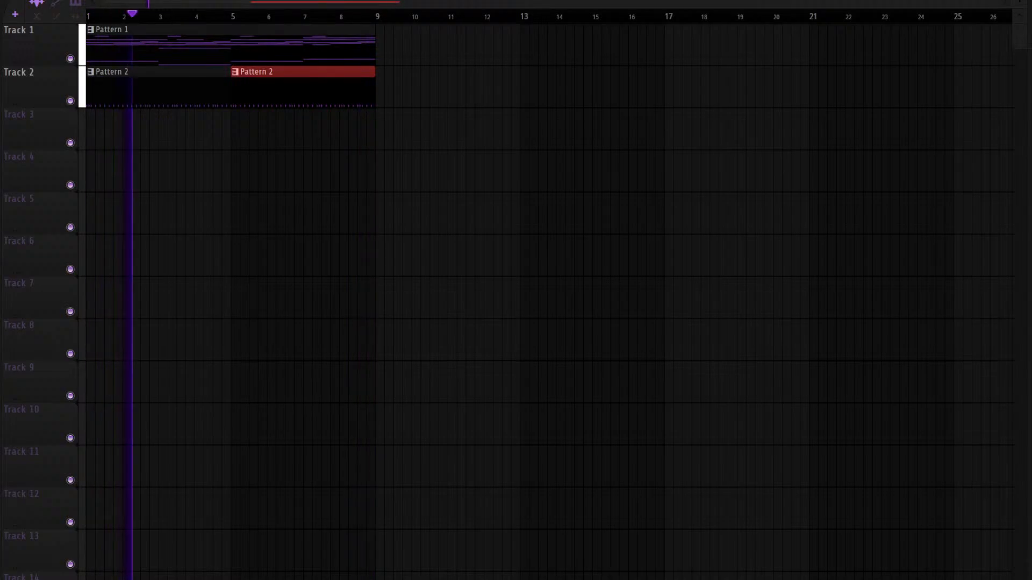
pyautogui.click(1, 380)
pyautogui.click(1, 188)
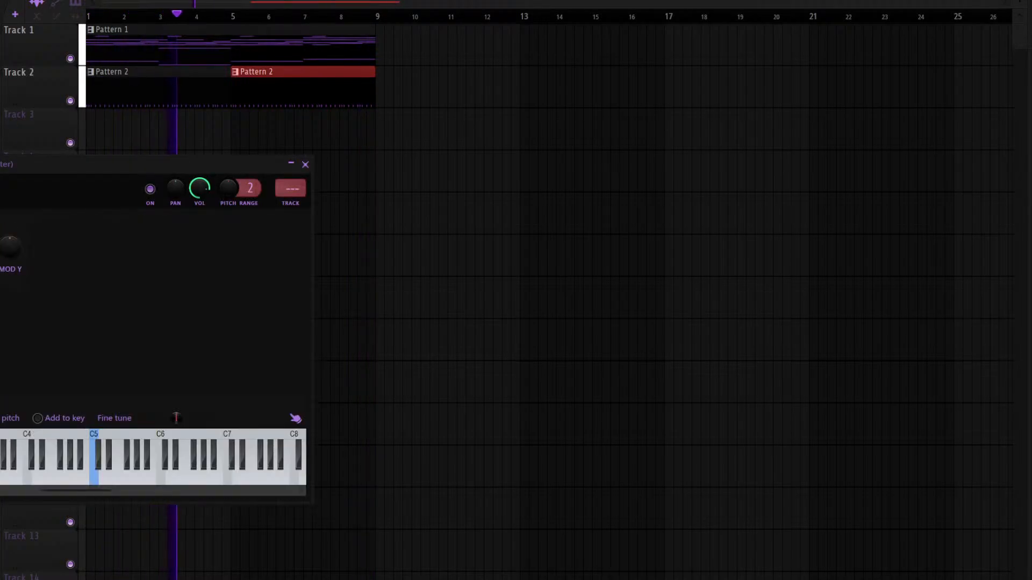
pyautogui.click(305, 164)
pyautogui.press('space')
pyautogui.press('F6')
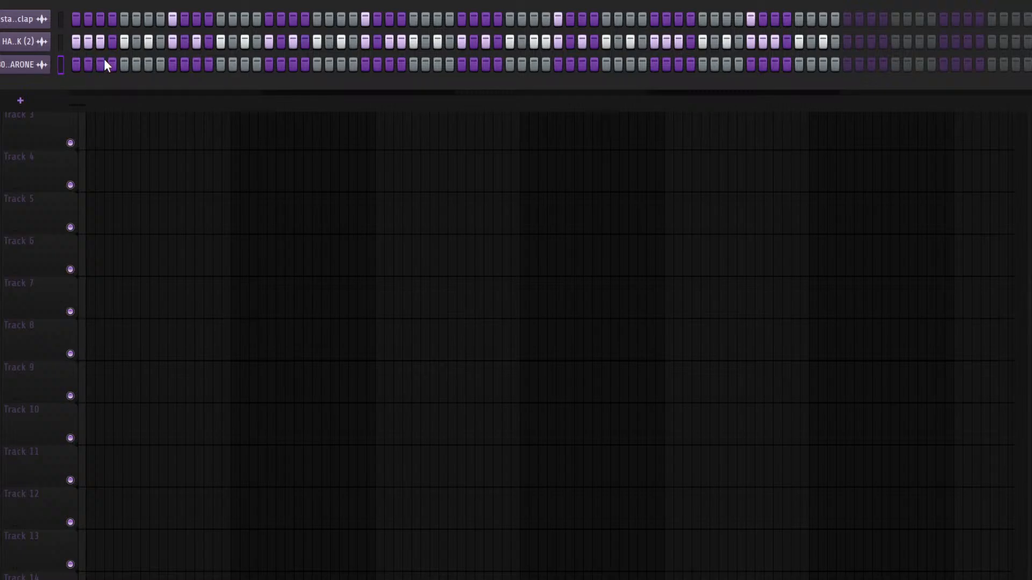
# Draw three D5 notes for the X808 - TOBARONE channel in bar 1, on steps 1, 7 and 13
pyautogui.press('F7')
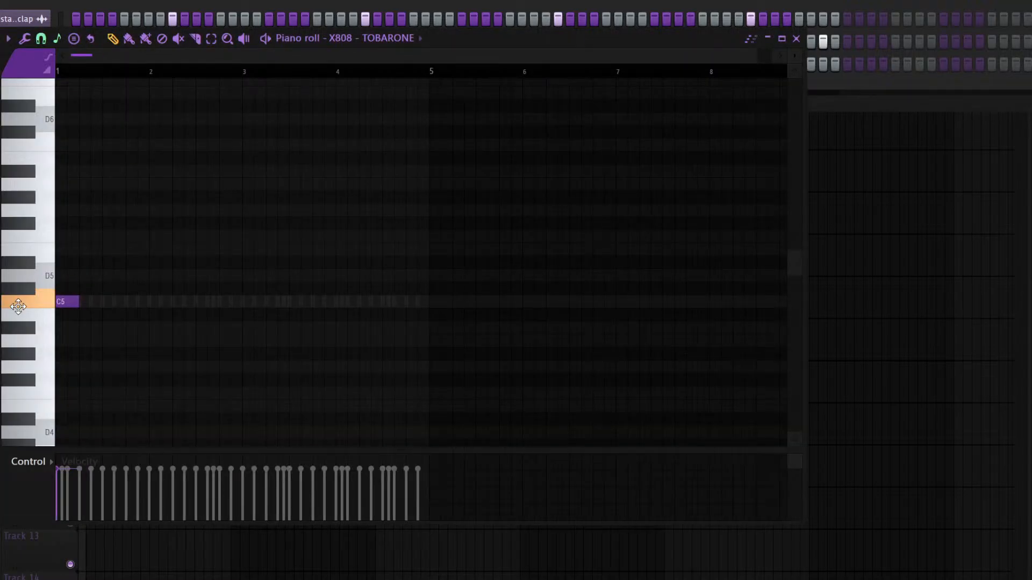
pyautogui.moveTo(18, 307); pyautogui.dragTo(55, 288)
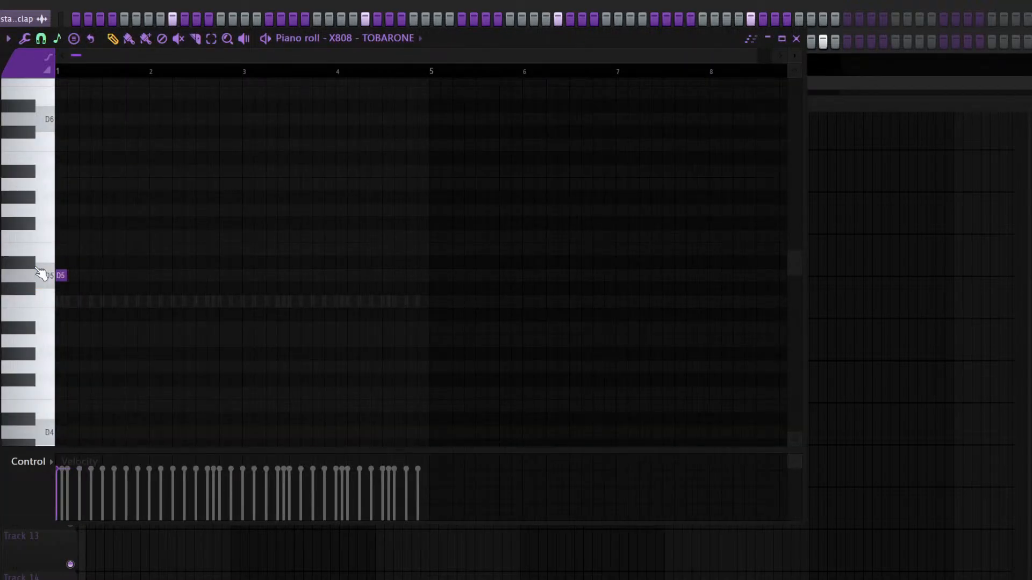
pyautogui.scroll(5, 186, 78)
pyautogui.press('space')
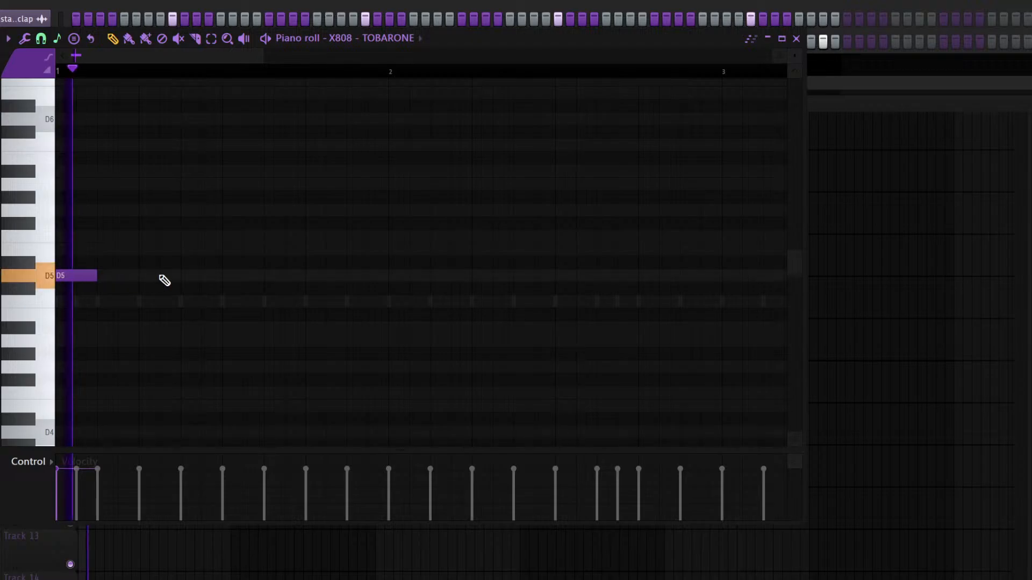
pyautogui.click(176, 277)
pyautogui.moveTo(295, 275); pyautogui.dragTo(319, 275)
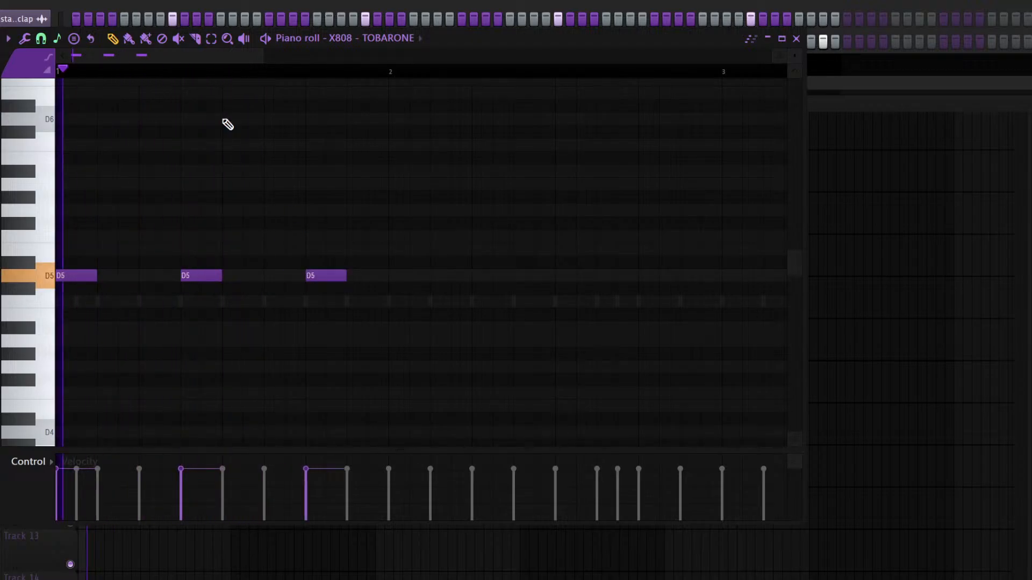
# Add two more D5 notes to the 808 in bar 2, on steps 11 and 15
pyautogui.scroll(-2, 373, 69)
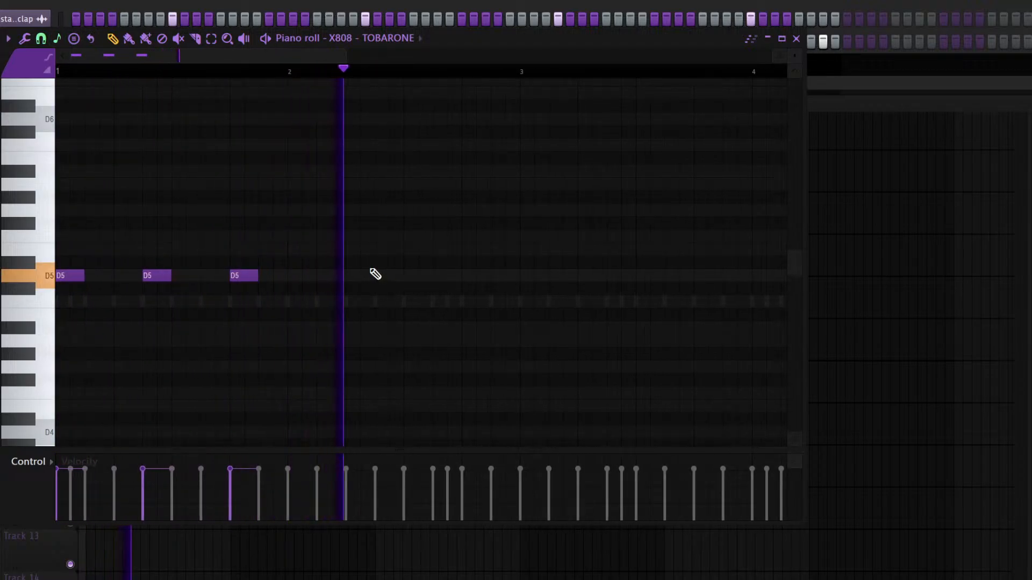
pyautogui.click(442, 274)
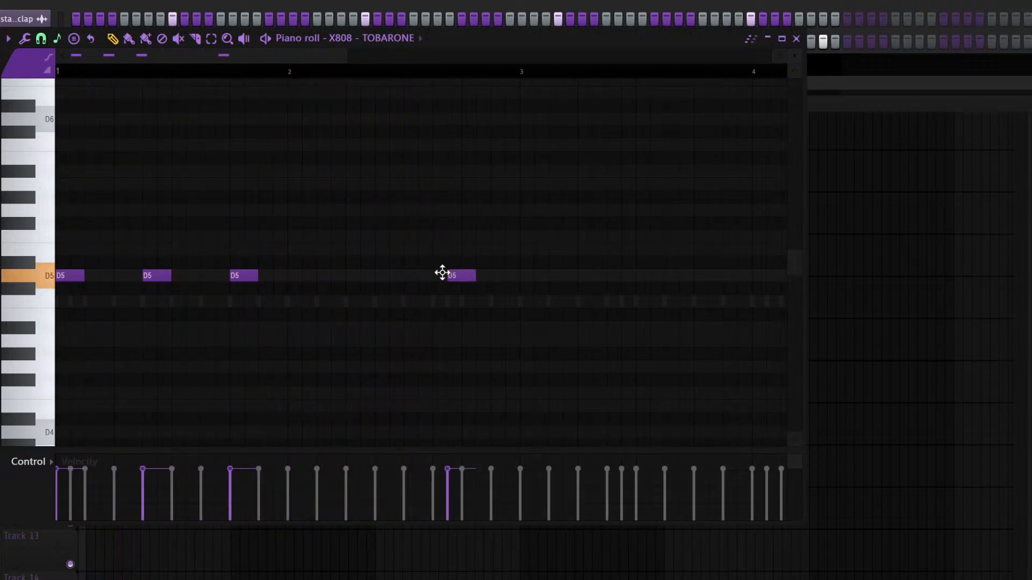
pyautogui.click(512, 276)
# Duplicate the five D5 notes into bars 3 and 4, transpose the copies down to A#4 and close the piano roll
pyautogui.hotkey('ctrl', 'a')
pyautogui.hotkey('ctrl', 'b')
pyautogui.press('Down')
pyautogui.press('Down')
pyautogui.press('Down')
pyautogui.press('Down')
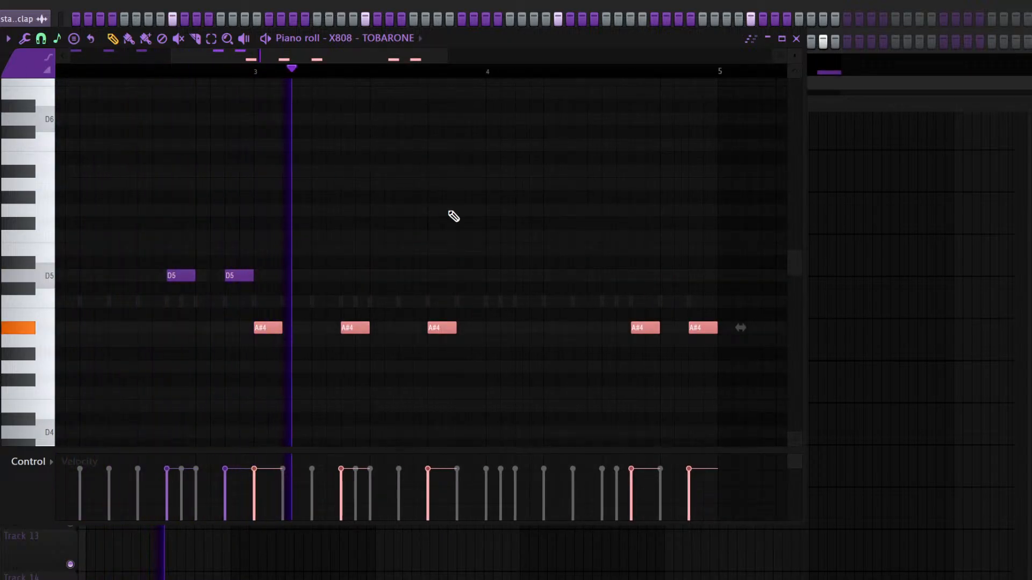
pyautogui.press('Escape')
# Raise the three A#4 notes in bar 3 of the 808 part to C5 and restart playback
pyautogui.click(32, 66)
pyautogui.click(32, 68)
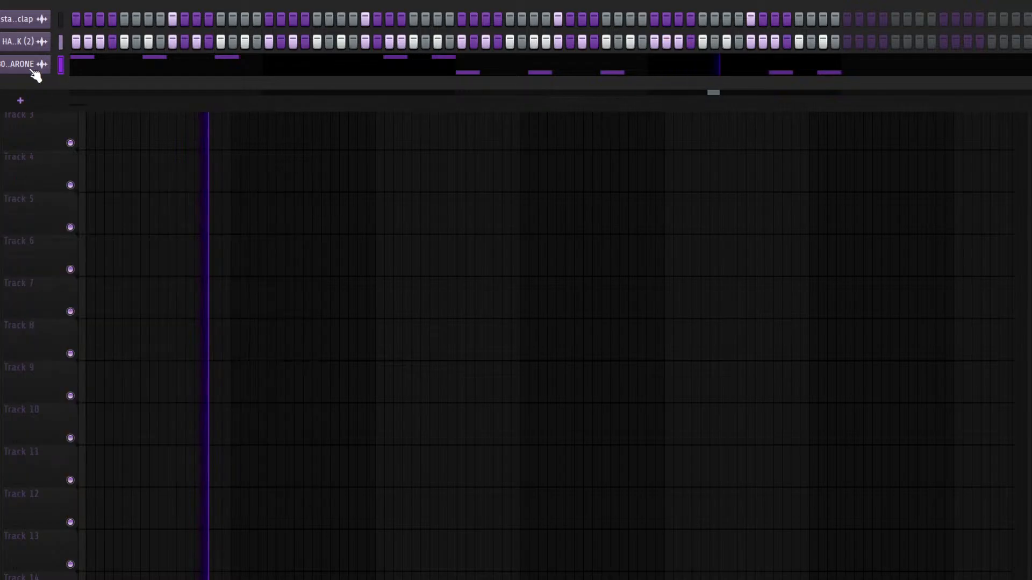
pyautogui.click(89, 61)
pyautogui.scroll(-2, 440, 89)
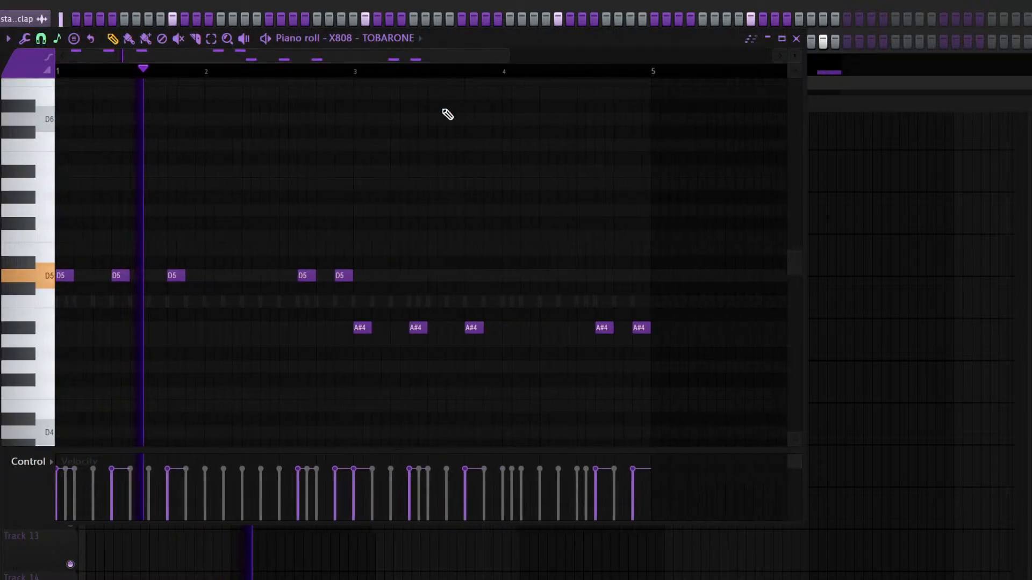
pyautogui.press('space')
pyautogui.moveTo(501, 324); pyautogui.dragTo(352, 307)
pyautogui.click(353, 305)
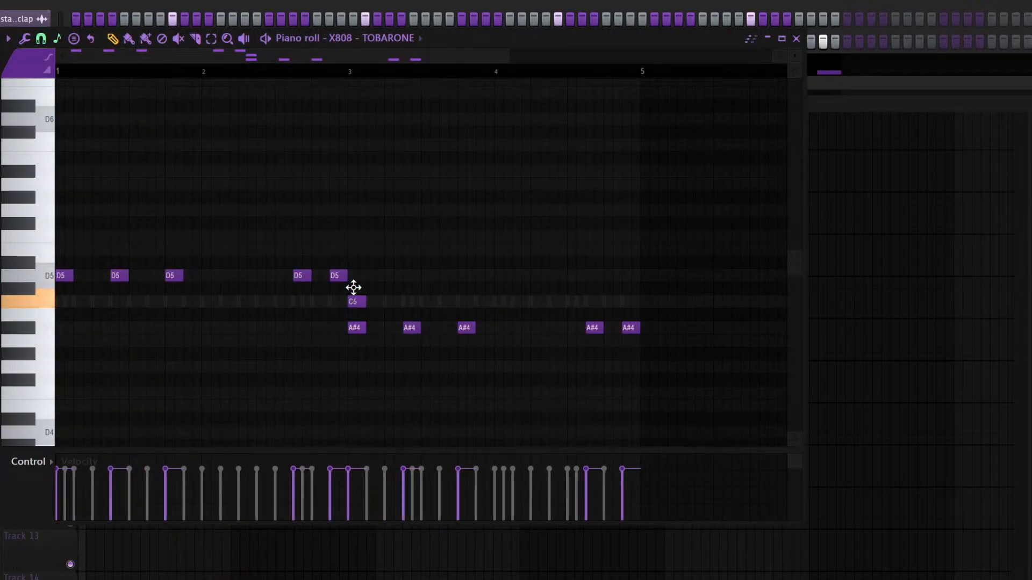
pyautogui.hotkey('ctrl', 'z')
pyautogui.press('space')
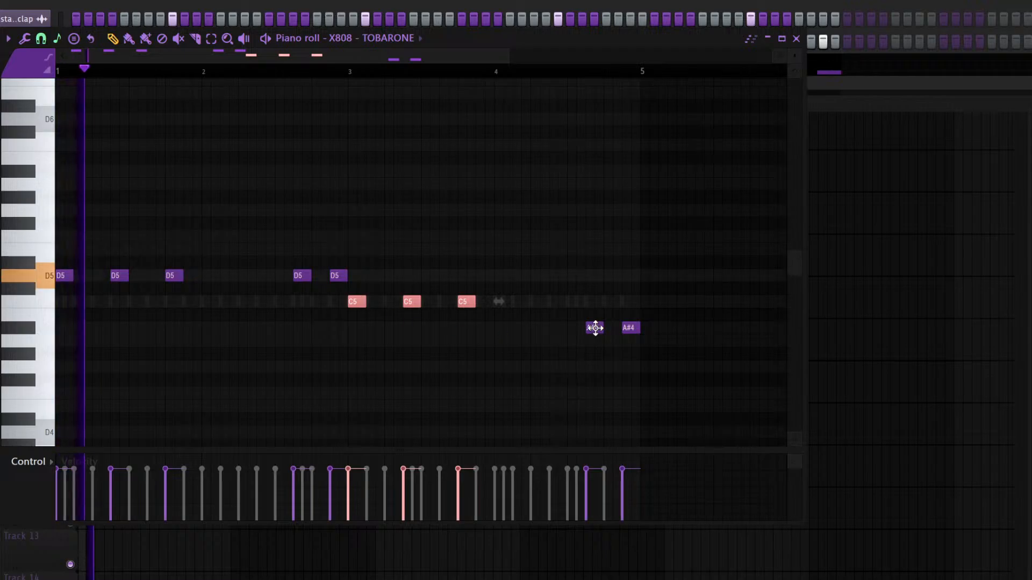
# Delete the two A#4 notes in bar 4 and add a G5 note on that bar's fourth beat
pyautogui.rightClick(595, 327)
pyautogui.rightClick(630, 327)
pyautogui.click(613, 184)
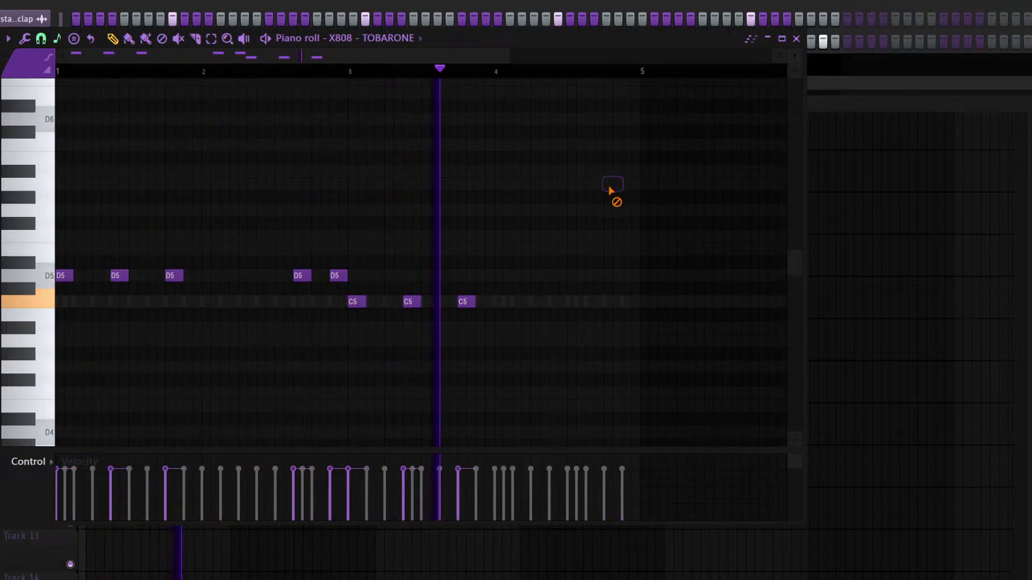
pyautogui.moveTo(611, 187); pyautogui.dragTo(604, 210)
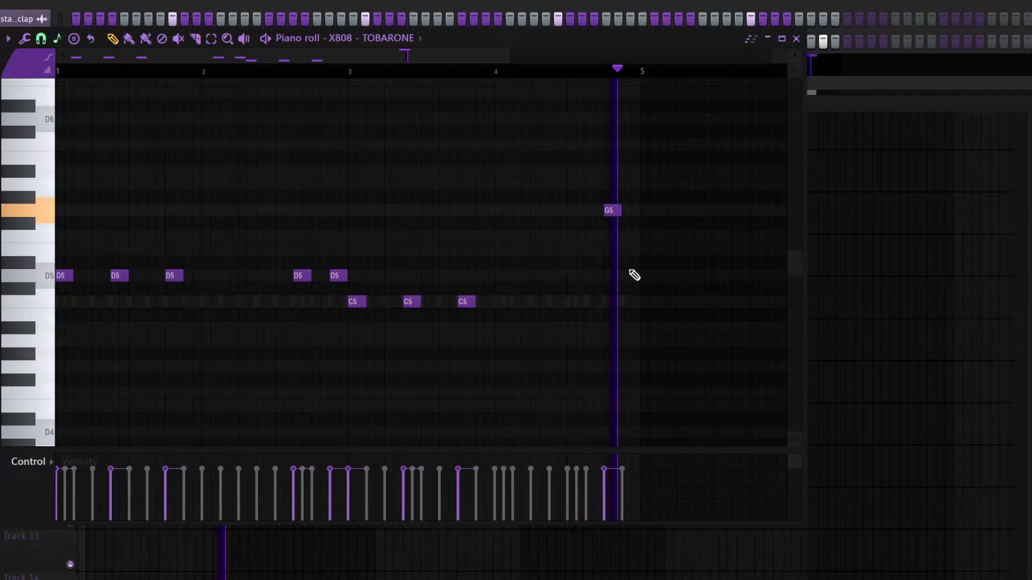
# Replace the 808's sample with X808 - PORNOGRAPHY and add the lil tiny baby kick as a new channel
pyautogui.press('Escape')
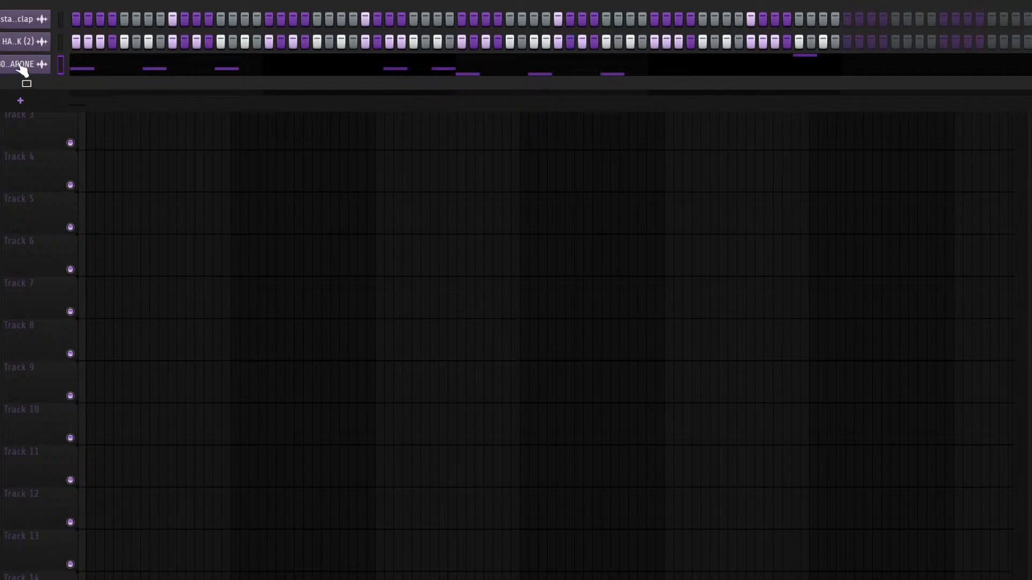
pyautogui.moveTo(22, 67); pyautogui.dragTo(22, 67)
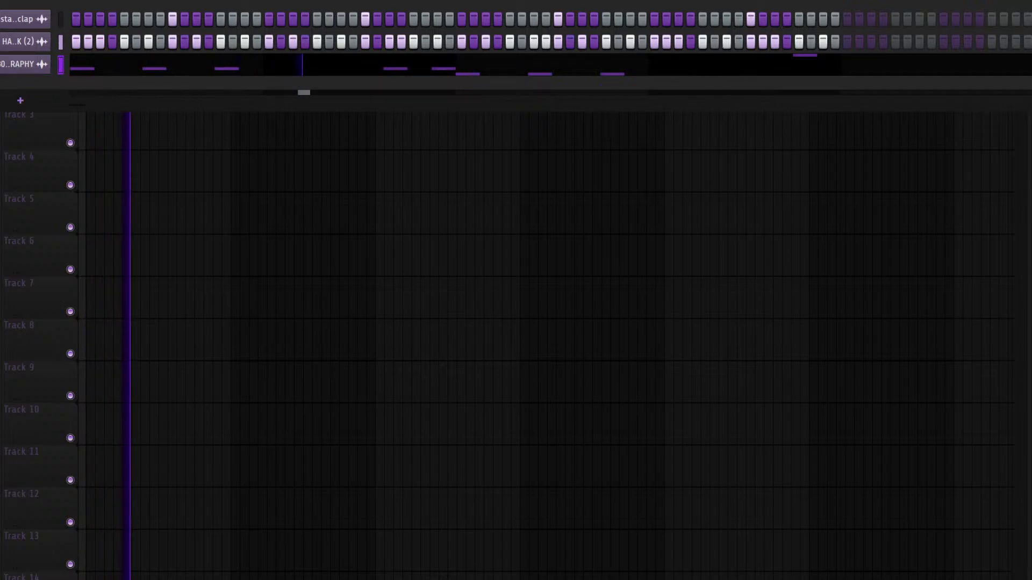
pyautogui.press('F6')
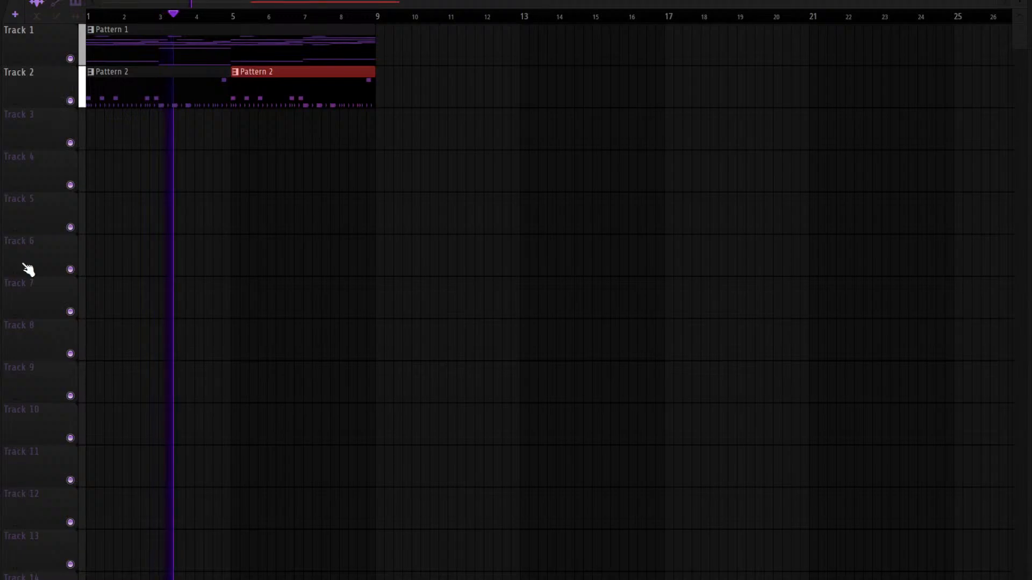
pyautogui.press('F6')
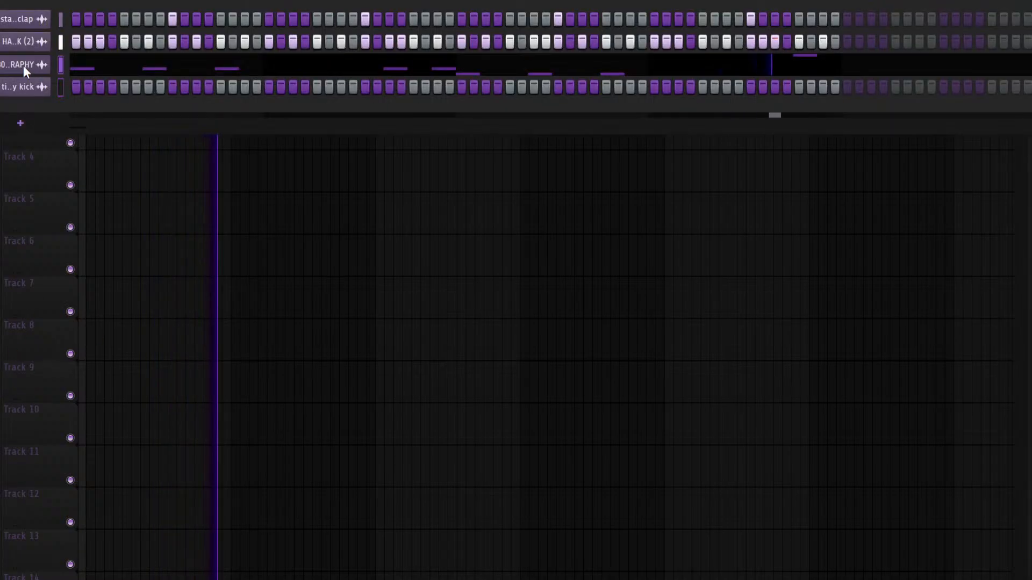
# Copy the 808's notes into the lil tiny baby kick channel and level them all to a single pitch
pyautogui.hotkey('ctrl', 'c')
pyautogui.click(61, 88)
pyautogui.hotkey('ctrl', 'v')
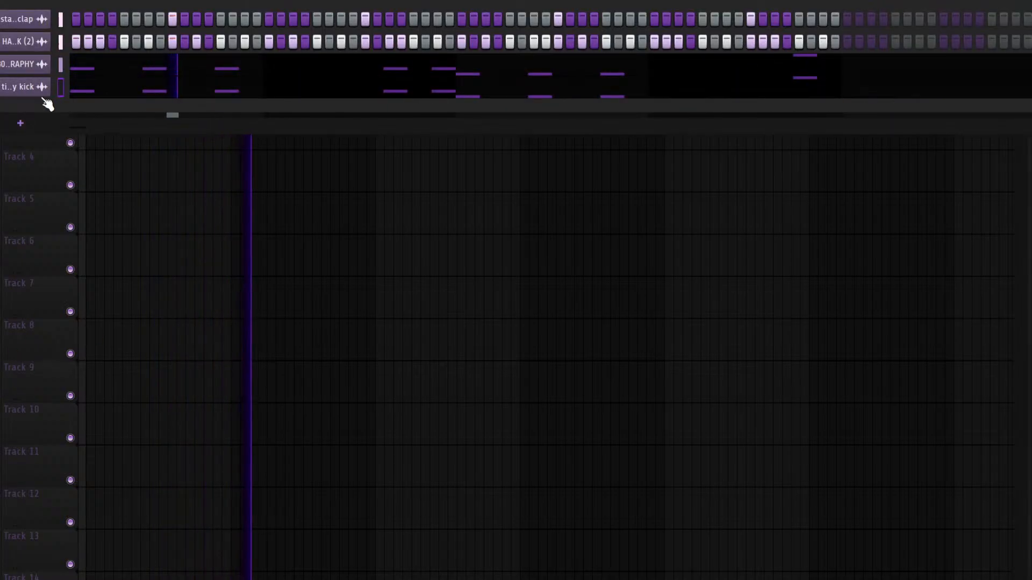
pyautogui.click(85, 87)
pyautogui.hotkey('ctrl', 'a')
pyautogui.hotkey('alt', 'k')
pyautogui.press('F7')
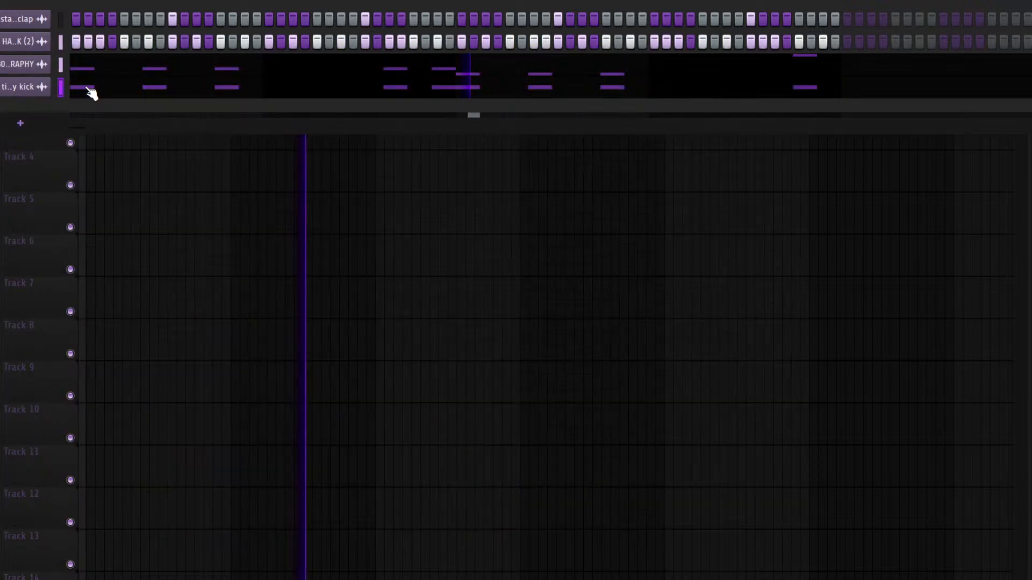
# Assign the clap, hi-hat, 808 and kick channels to mixer inserts 5 to 8 and send the 808's insert to the kick's
pyautogui.press('F9')
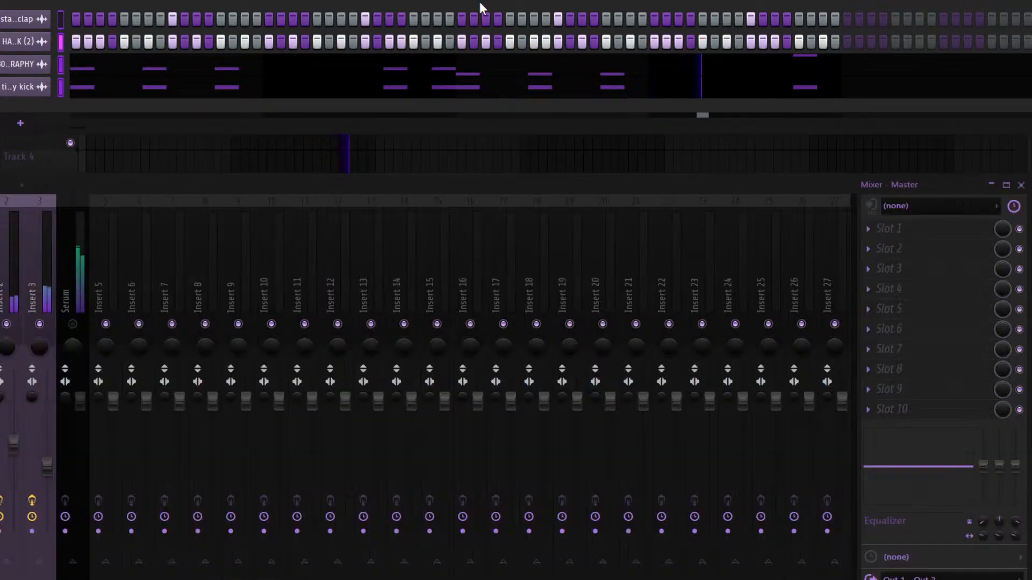
pyautogui.click(100, 283)
pyautogui.hotkey('ctrl', 'l')
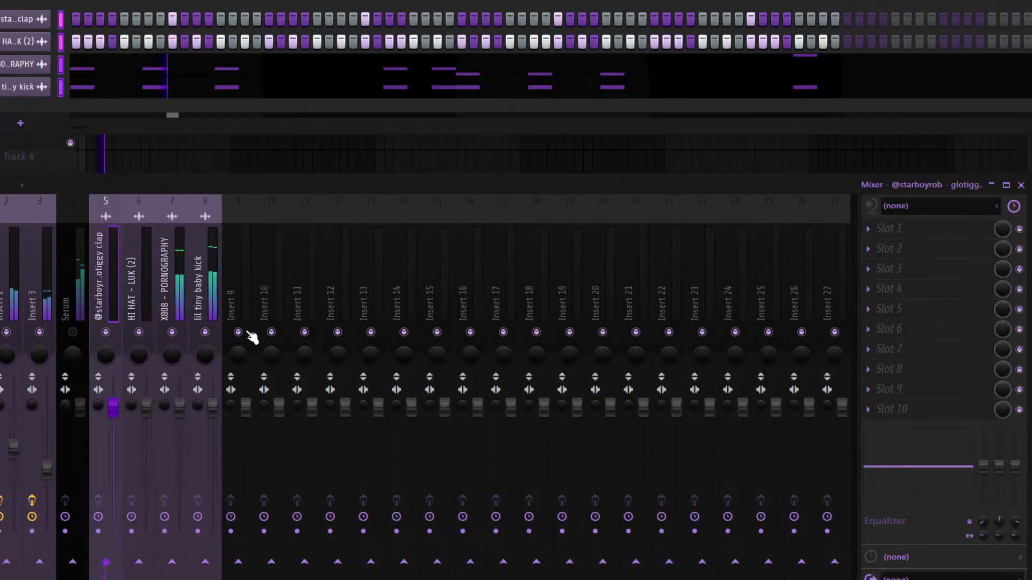
pyautogui.click(178, 314)
pyautogui.click(204, 562)
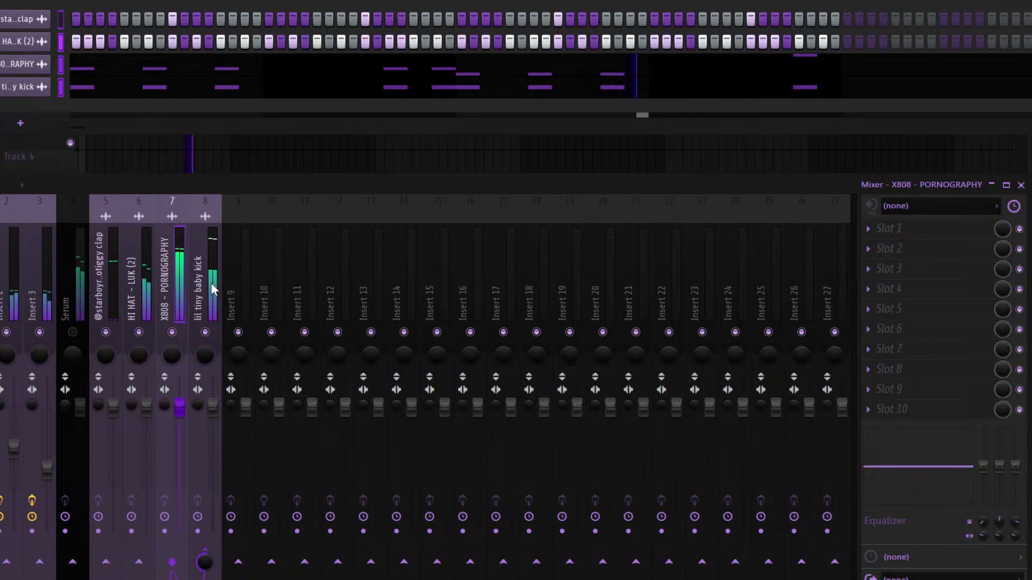
# Load the Fruity soft clipper, WaveShaper and Fast Dist effect chain on the 808's insert 7 and lower its fader
pyautogui.hotkey('ctrl', 'z')
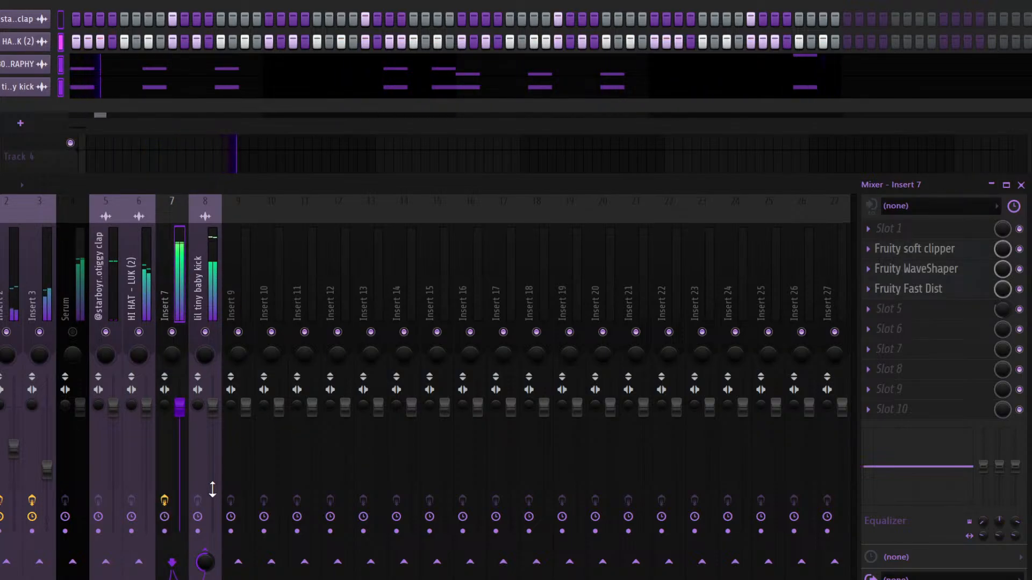
pyautogui.moveTo(188, 411); pyautogui.dragTo(189, 441)
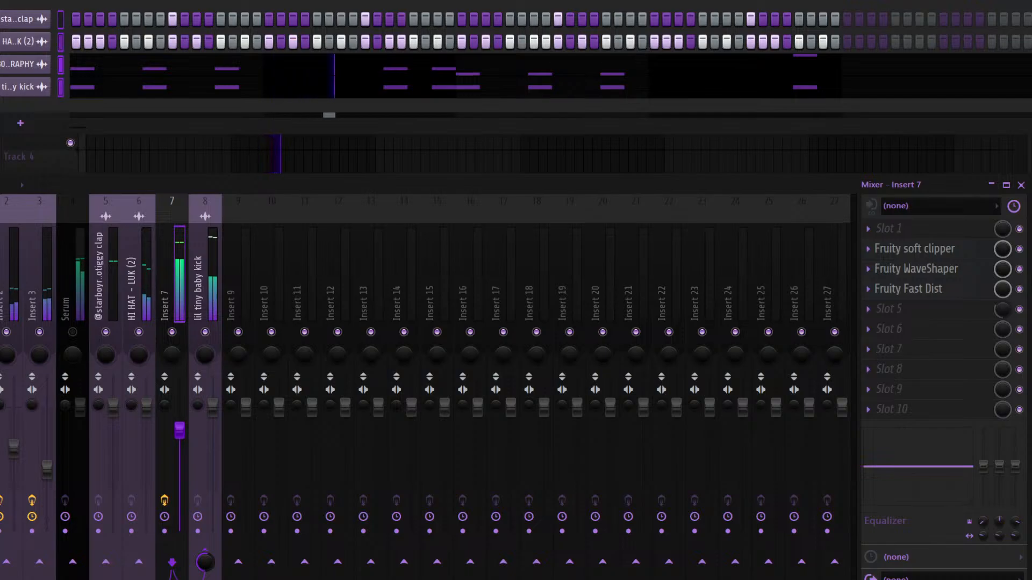
# Load the ^hihihi kick2 preset with The Glue and FabFilter Pro-Q 3 on the kick's insert 8 and close the mixer
pyautogui.click(209, 303)
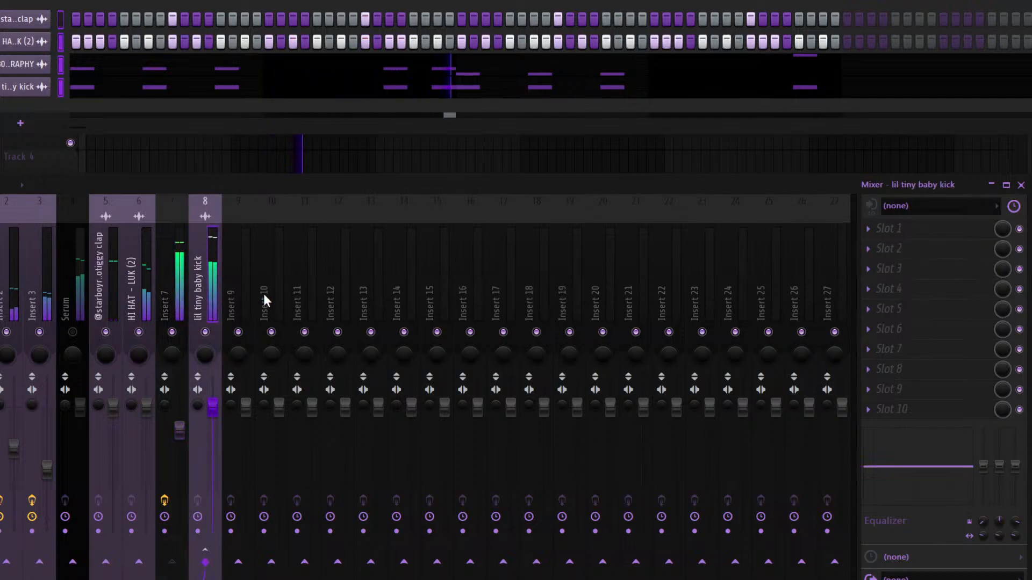
pyautogui.click(581, 1)
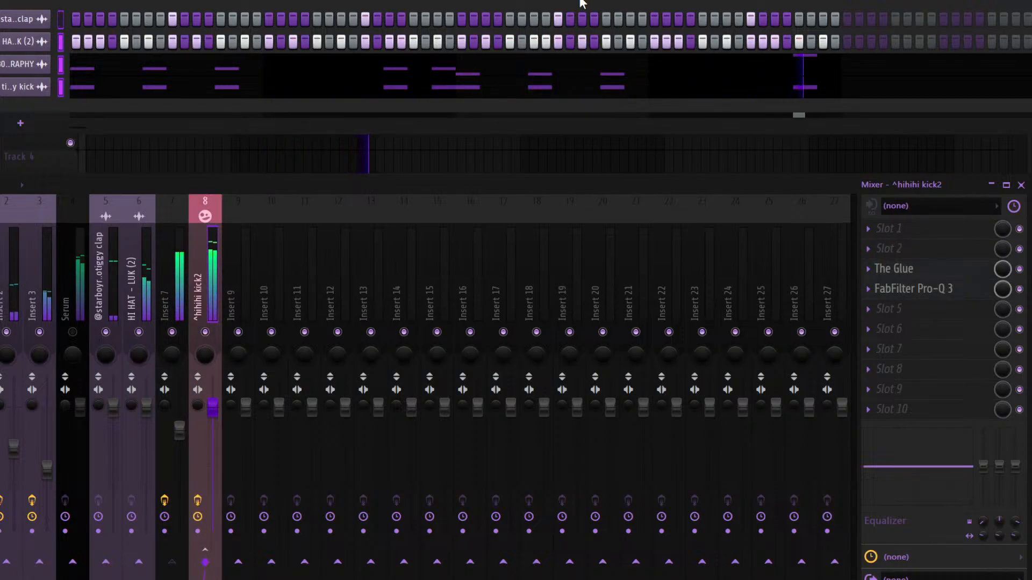
pyautogui.press('F9')
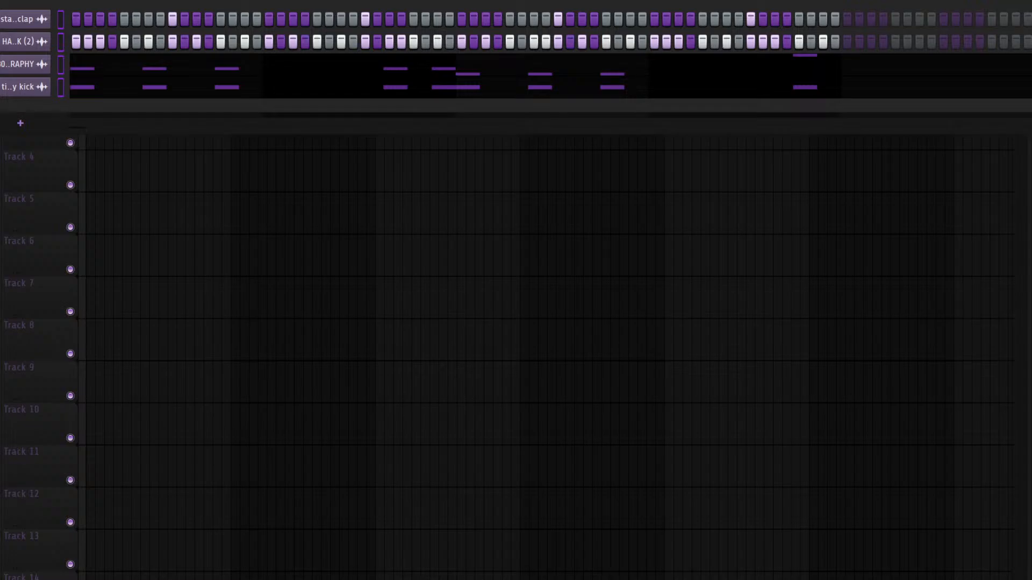
# Add the SNARE - DIRTY RIM channel with hits on step 3 of every bar and step 7 of bars 2 and 4
pyautogui.press('F6')
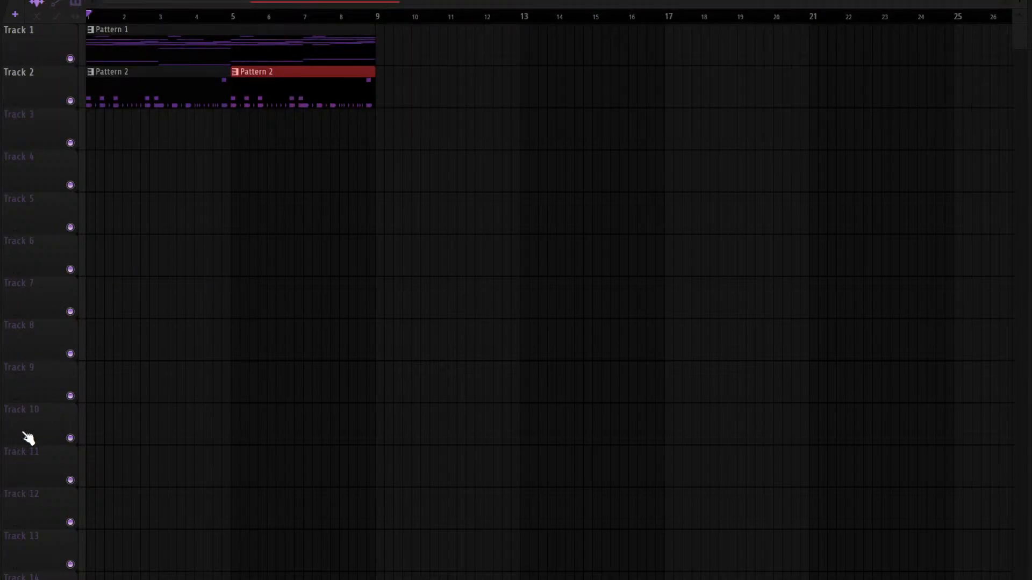
pyautogui.press('F6')
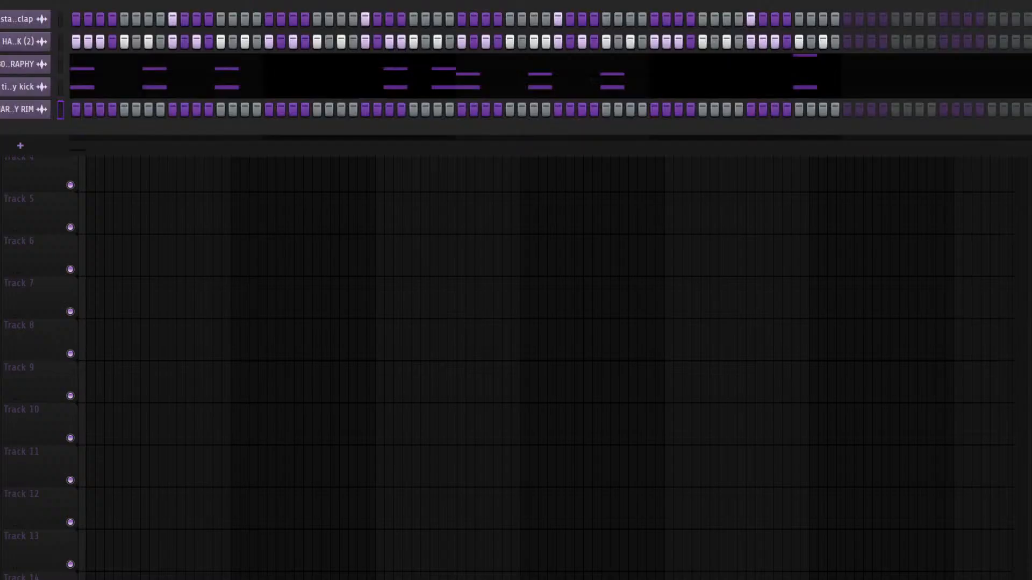
pyautogui.click(104, 107)
pyautogui.click(291, 109)
pyautogui.click(340, 111)
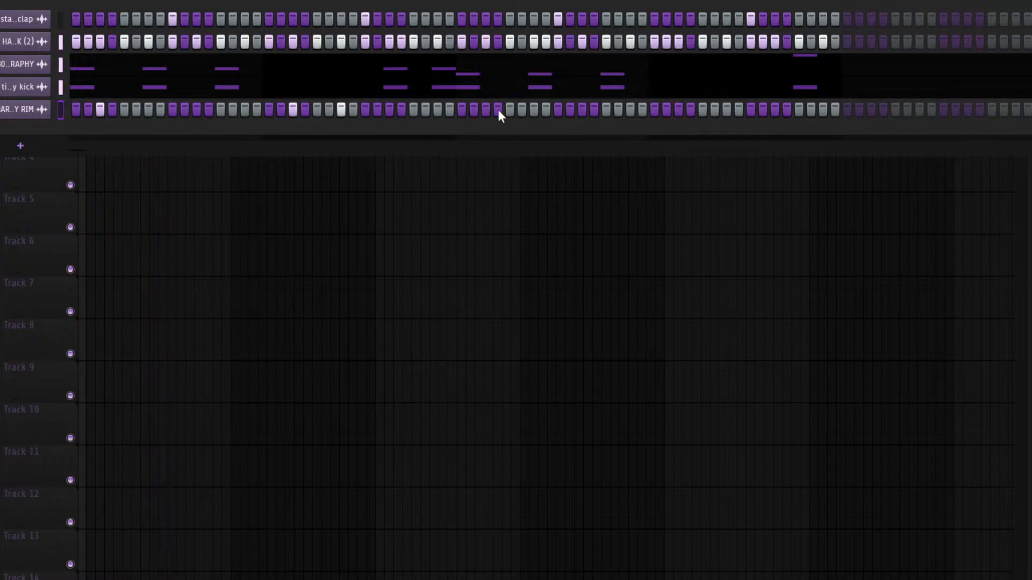
pyautogui.press('space')
pyautogui.click(678, 110)
pyautogui.click(726, 109)
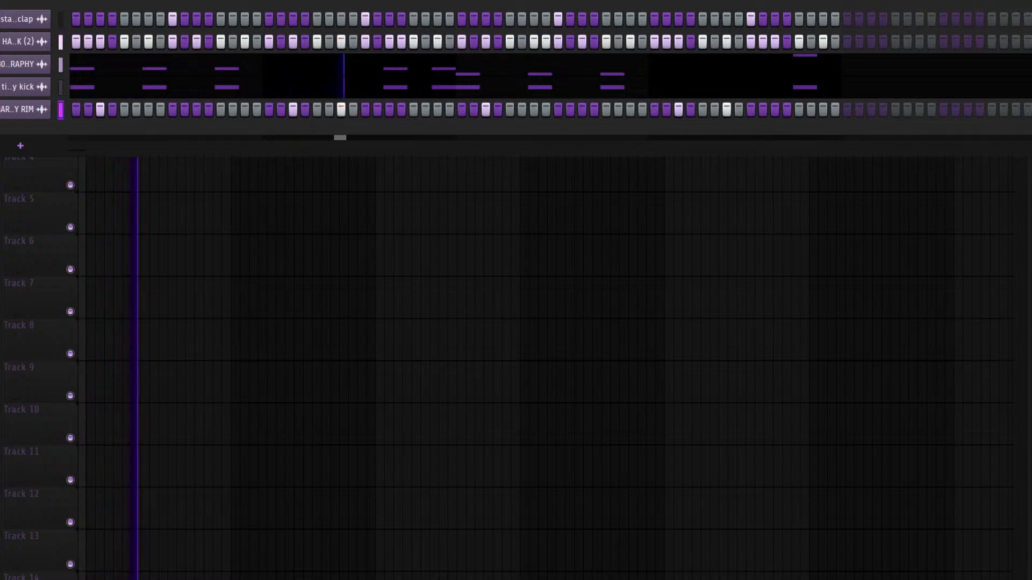
# Add the OPEN HAT - HOLY channel and place a hit on step 5 of each of the four bars
pyautogui.press('F6')
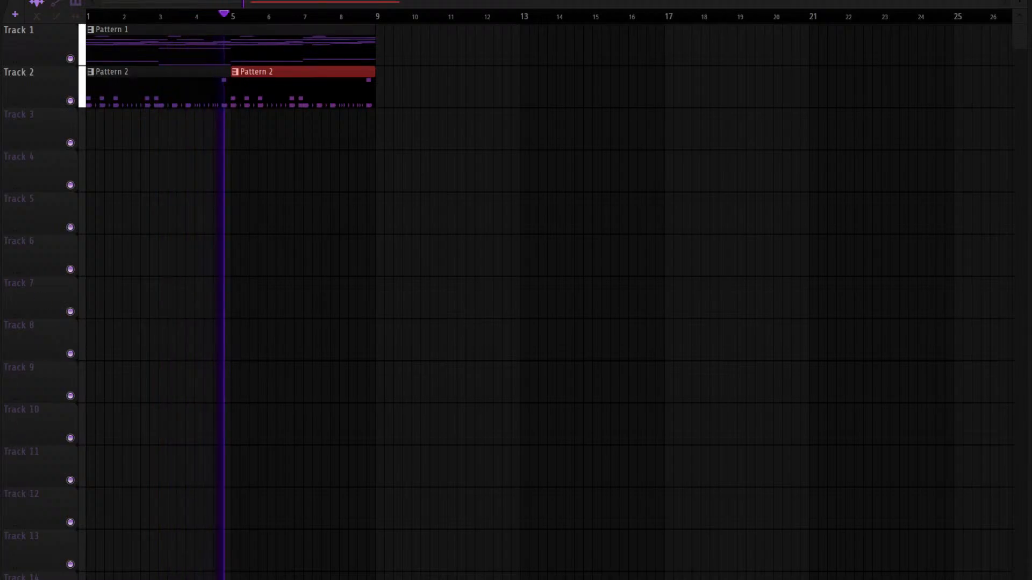
pyautogui.click(0, 182)
pyautogui.moveTo(78, 91); pyautogui.dragTo(78, 100)
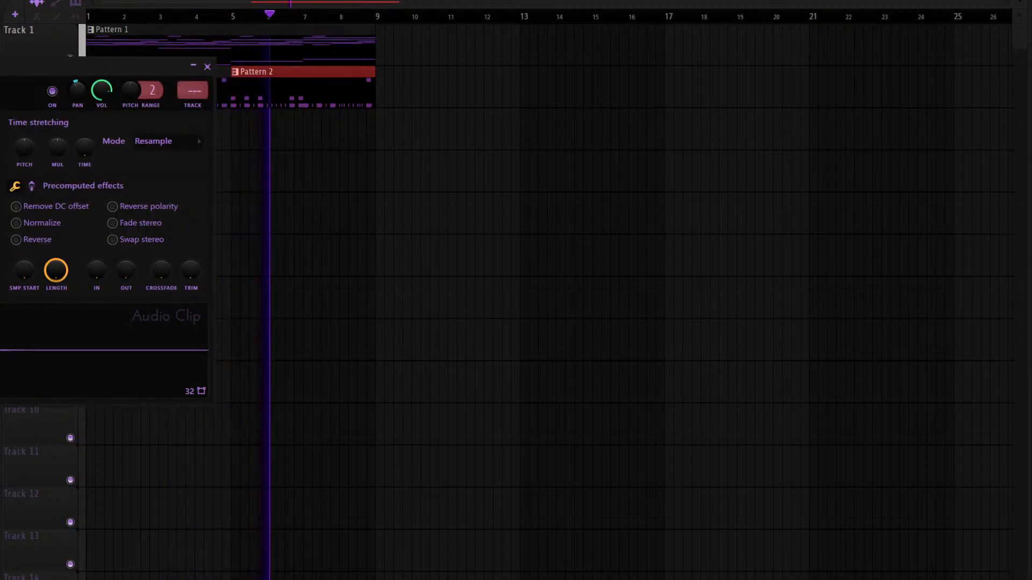
pyautogui.click(207, 66)
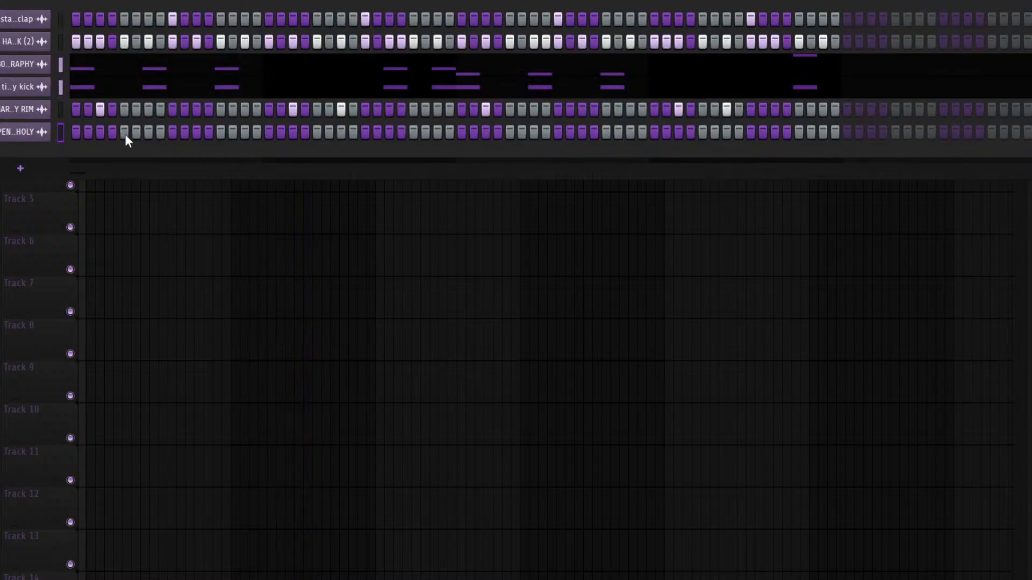
pyautogui.click(124, 131)
pyautogui.press('space')
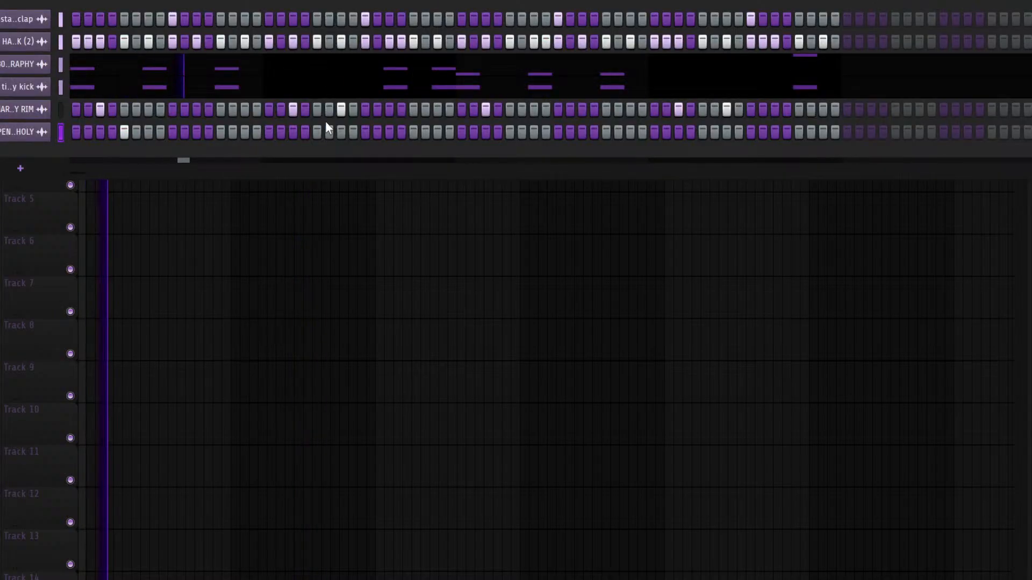
pyautogui.click(317, 132)
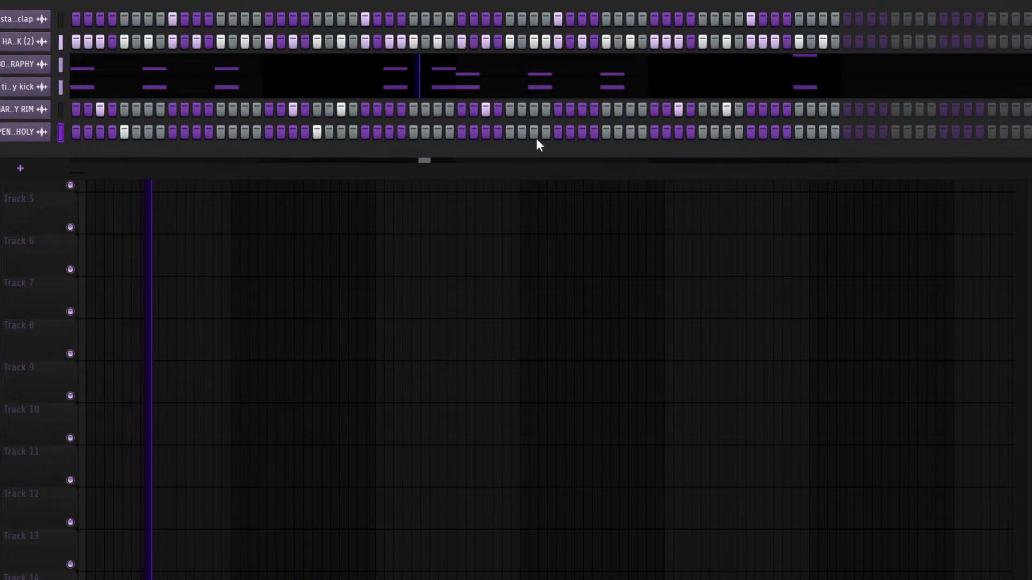
pyautogui.click(509, 132)
pyautogui.click(702, 132)
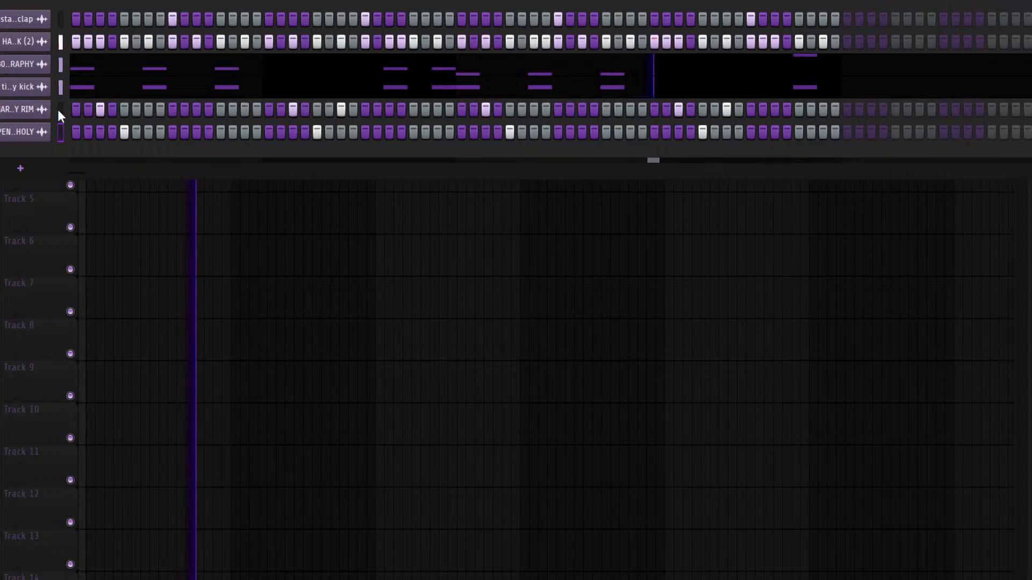
# Assign the snare rim and open hat channels to mixer inserts 9 and 10, starting from the first free insert
pyautogui.press('F9')
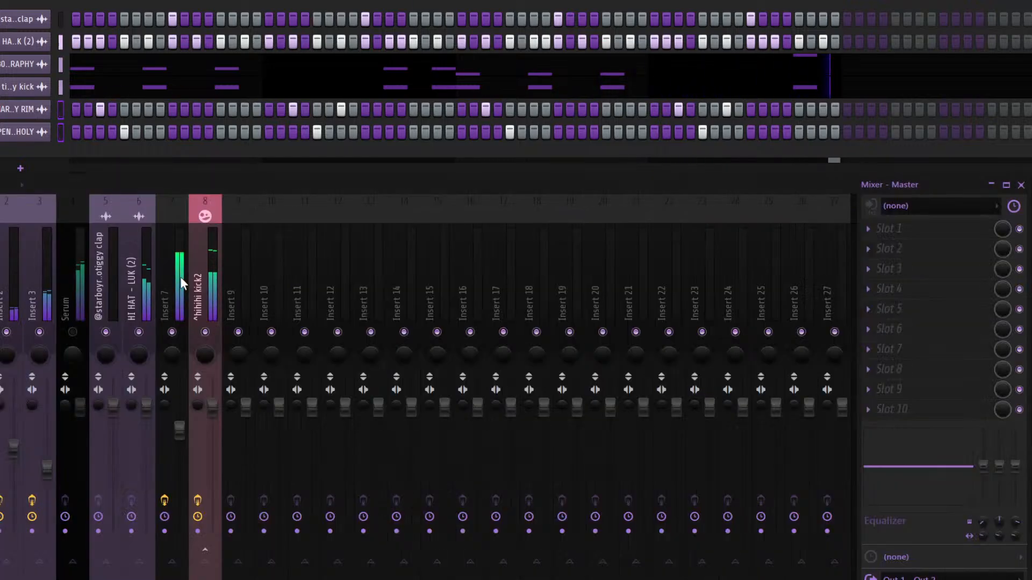
pyautogui.click(243, 293)
pyautogui.hotkey('ctrl', 'l')
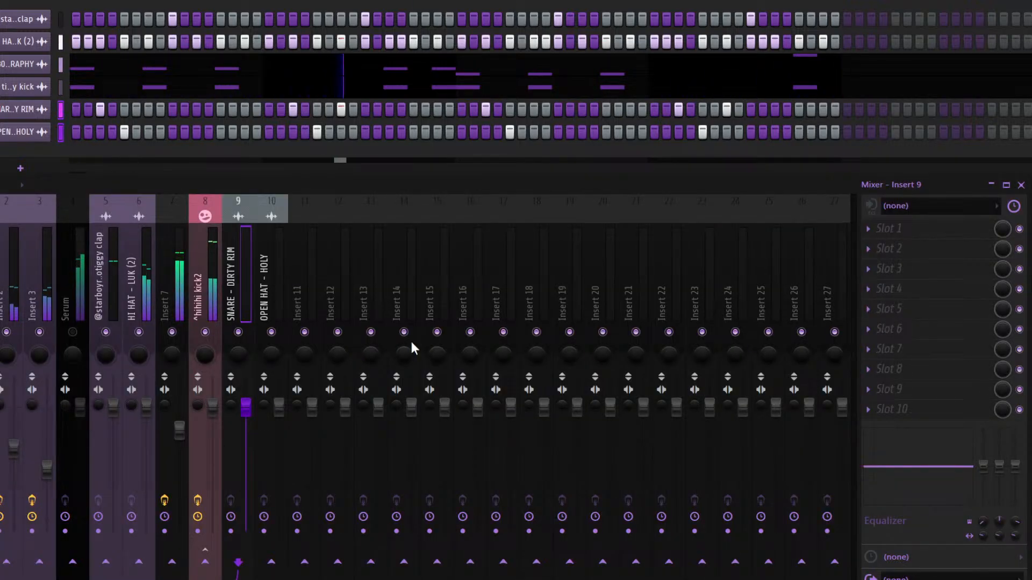
pyautogui.click(279, 290)
pyautogui.hotkey('ctrl', 'z')
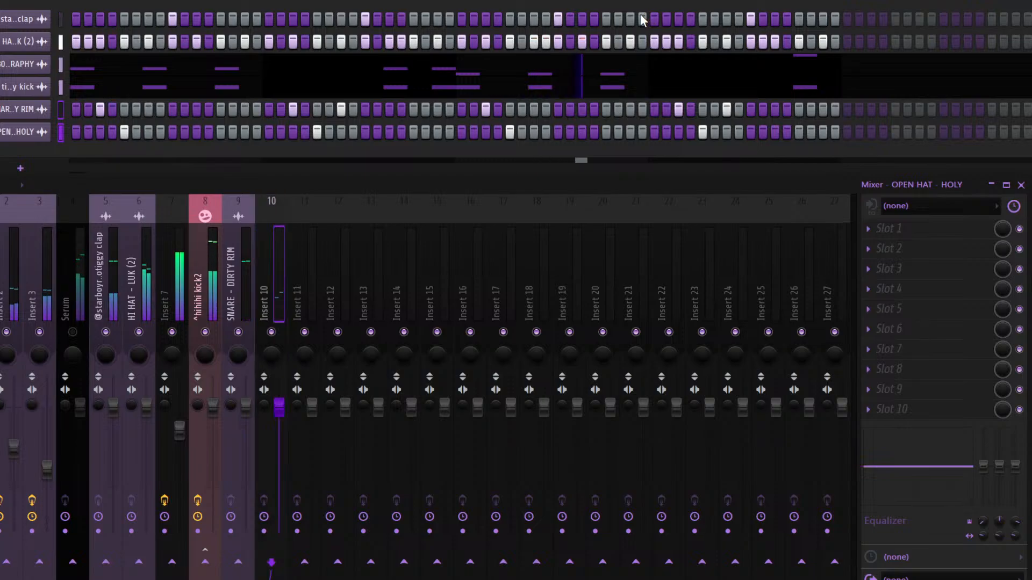
pyautogui.hotkey('ctrl', 'z')
pyautogui.press('F9')
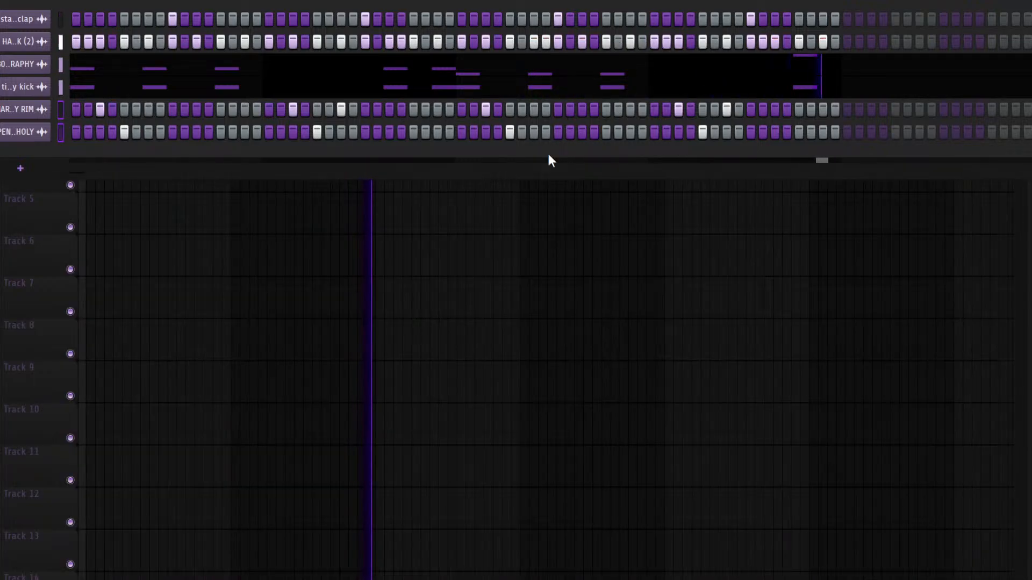
# Split the patterns by channel and clear all existing clips from playlist tracks 1 and 2
pyautogui.press('F6')
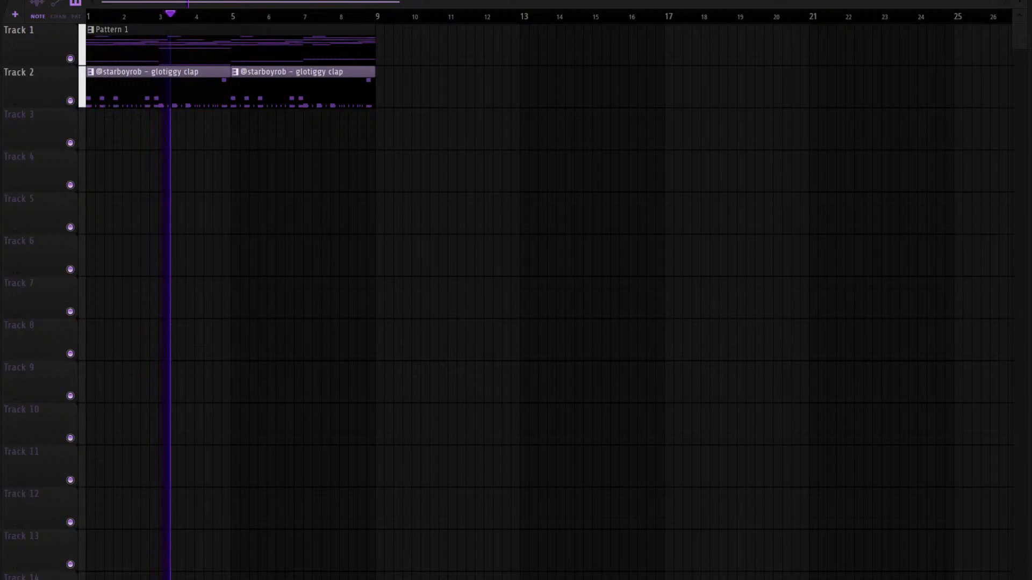
pyautogui.moveTo(412, 188); pyautogui.dragTo(25, 37)
pyautogui.press('Delete')
pyautogui.press('space')
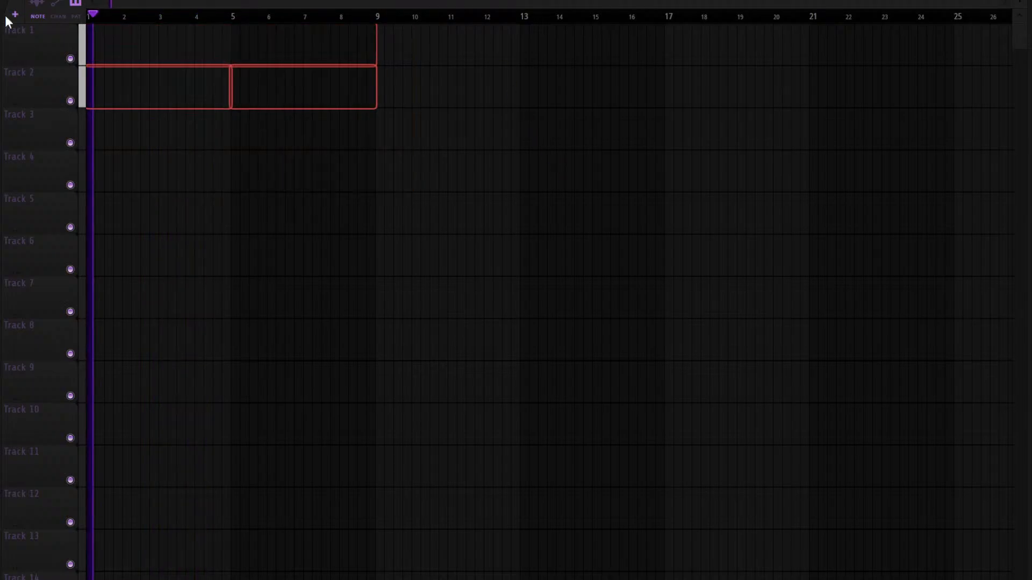
# Place the key whitearmor3 clip at bar 1 of track 2 and duplicate it to bar 9, leaving track 1 empty
pyautogui.moveTo(123, 50); pyautogui.dragTo(87, 46)
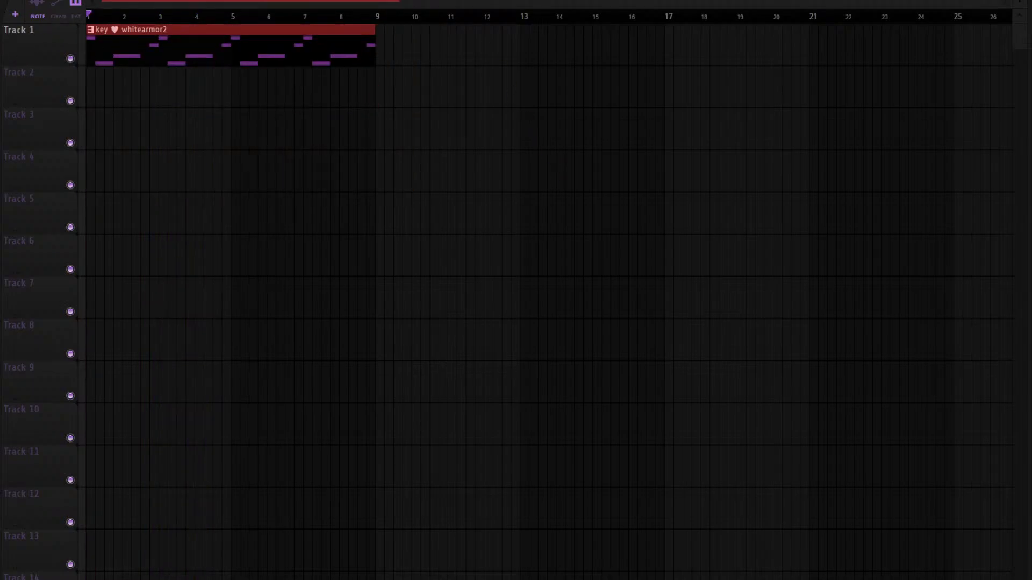
pyautogui.click(101, 94)
pyautogui.rightClick(207, 55)
pyautogui.press('space')
pyautogui.hotkey('ctrl', 'b')
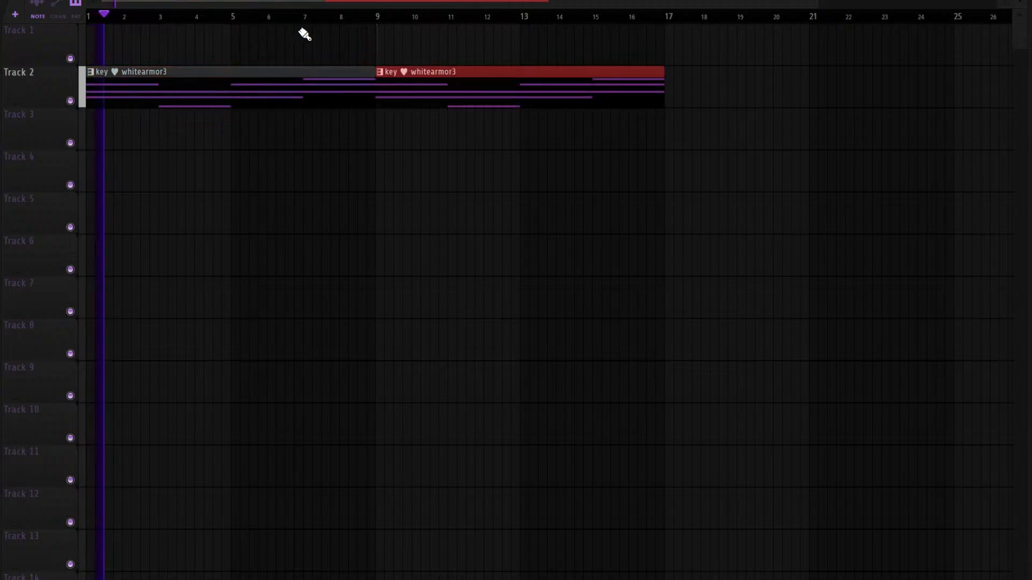
# Place the key whitearmor2 clip on track 1 and the Serum clip on track 4, both starting at bar 9
pyautogui.scroll(-2, 41, 24)
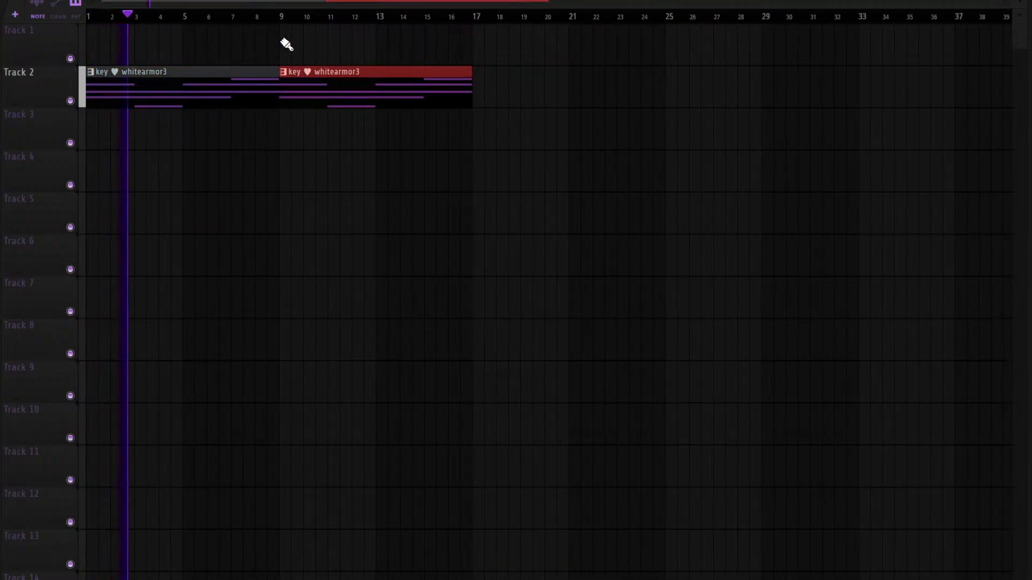
pyautogui.click(286, 44)
pyautogui.press('F9')
pyautogui.press('F9')
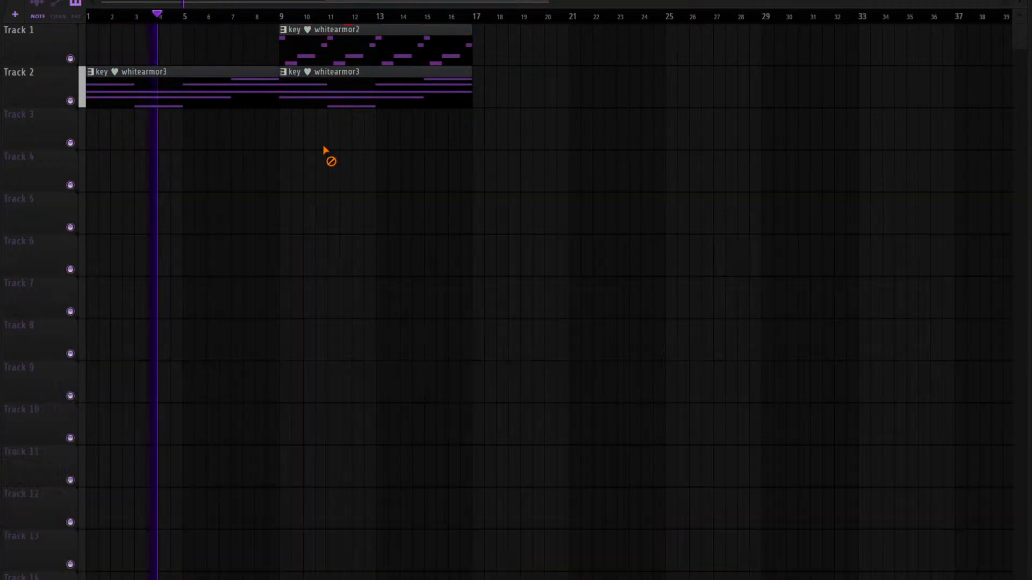
pyautogui.click(288, 172)
# Duplicate the key whitearmor2 and whitearmor3 clips to bar 17 and add clap, hi-hat, 808 and kick clips on tracks 5 to 8 through bar 25
pyautogui.moveTo(520, 105); pyautogui.dragTo(323, 39)
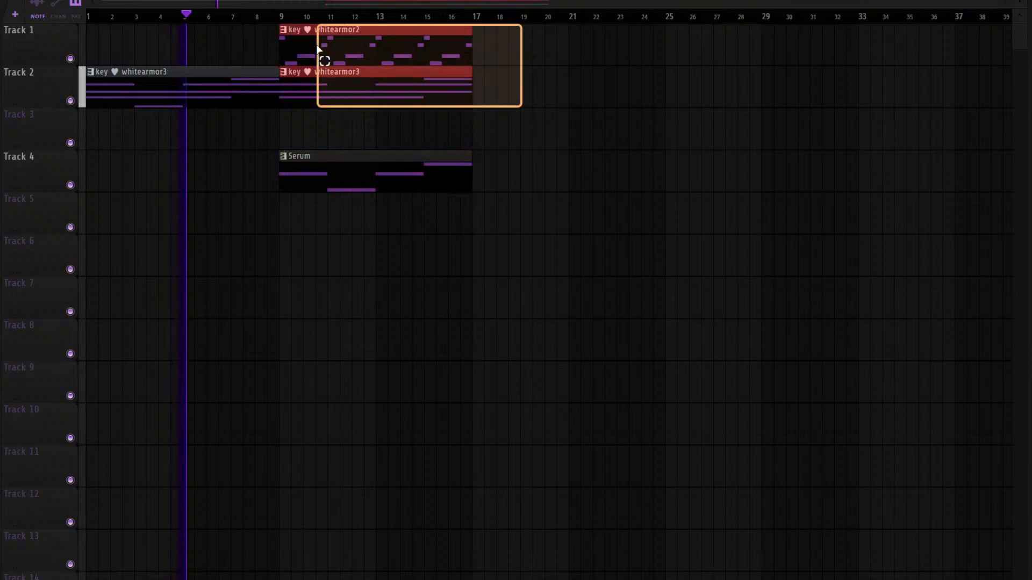
pyautogui.hotkey('ctrl', 'b')
pyautogui.scroll(-2, 362, 37)
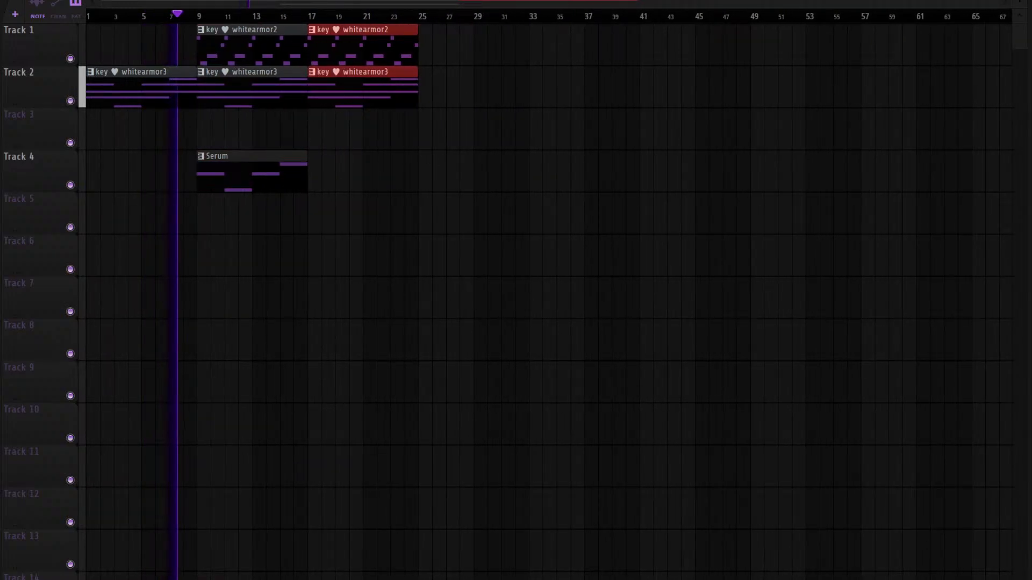
pyautogui.moveTo(0, 172); pyautogui.dragTo(312, 229)
pyautogui.hotkey('ctrl', 'b')
# Duplicate the bar 17 to 25 section three times and delete the key whitearmor2 clips at bars 17, 25 and 33
pyautogui.moveTo(430, 357); pyautogui.dragTo(330, 24)
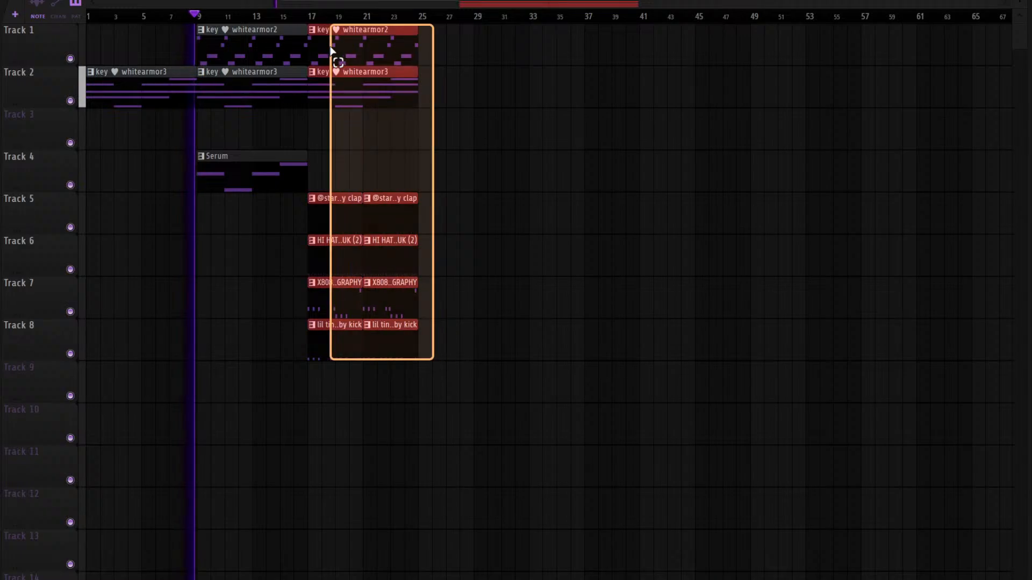
pyautogui.hotkey('ctrl', 'b')
pyautogui.hotkey('ctrl', 'b')
pyautogui.hotkey('ctrl', 'b')
pyautogui.rightClick(390, 53)
pyautogui.rightClick(472, 52)
pyautogui.rightClick(568, 55)
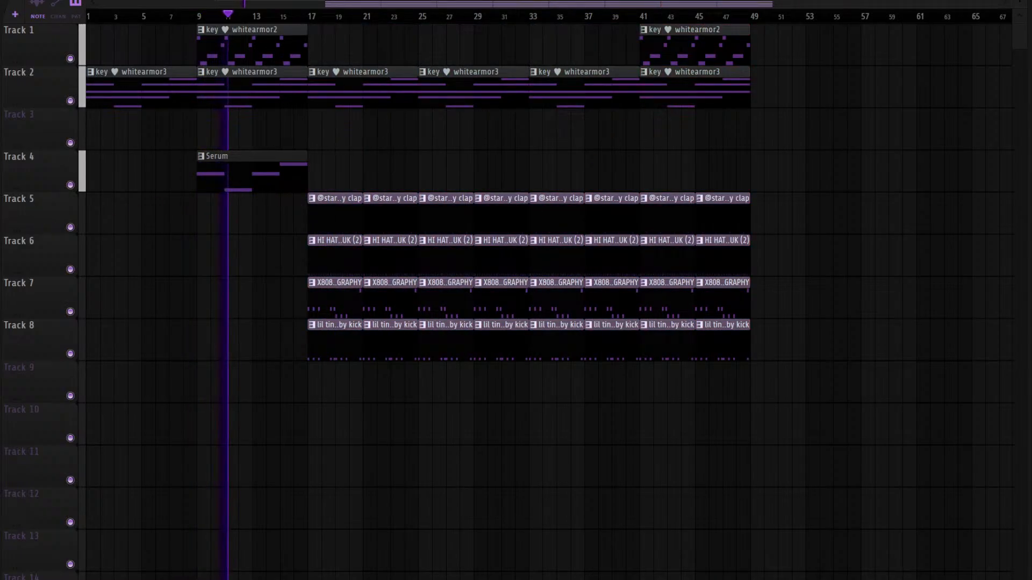
# Place lead afterall clips at bars 41 and 49 of track 3, move the bar 41 whitearmor2 clip to bar 49, and add whitearmor3 there
pyautogui.click(763, 135)
pyautogui.click(723, 129)
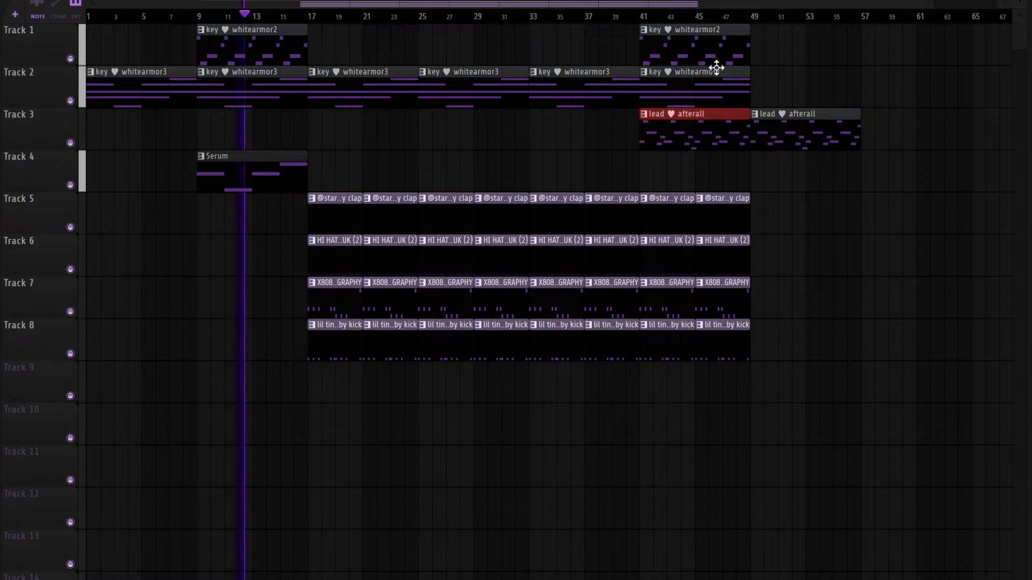
pyautogui.click(717, 49)
pyautogui.click(759, 43)
pyautogui.rightClick(708, 40)
pyautogui.click(763, 89)
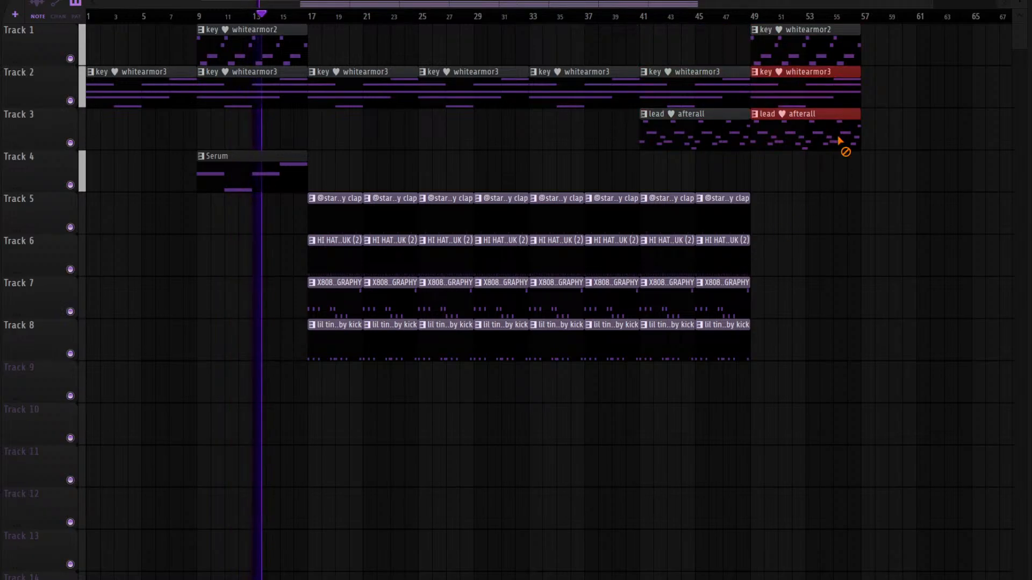
# Extend the drums on tracks 5 to 8 to bar 57 and fill tracks 9 and 10 with snare rim and open hat from bar 41
pyautogui.moveTo(780, 353); pyautogui.dragTo(668, 203)
pyautogui.hotkey('ctrl', 'b')
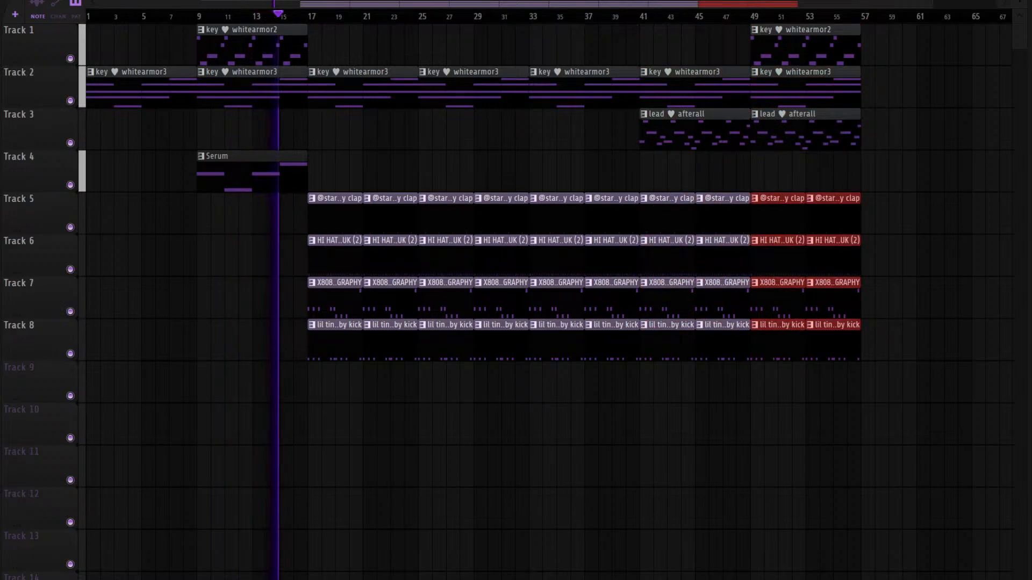
pyautogui.click(651, 373)
pyautogui.hotkey('ctrl', 'b')
pyautogui.hotkey('ctrl', 'b')
pyautogui.hotkey('ctrl', 'b')
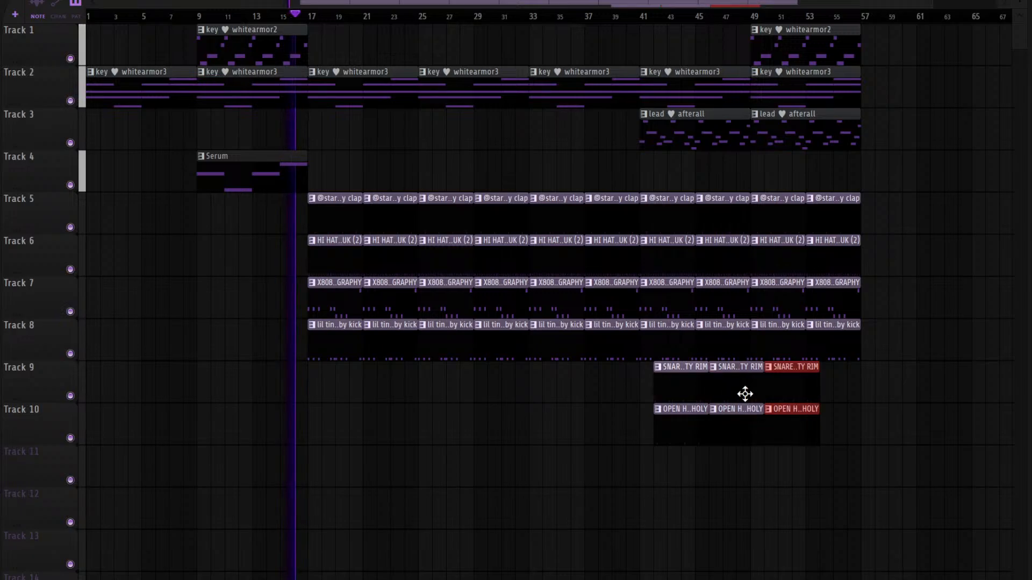
pyautogui.moveTo(827, 432); pyautogui.dragTo(665, 392)
pyautogui.click(721, 470)
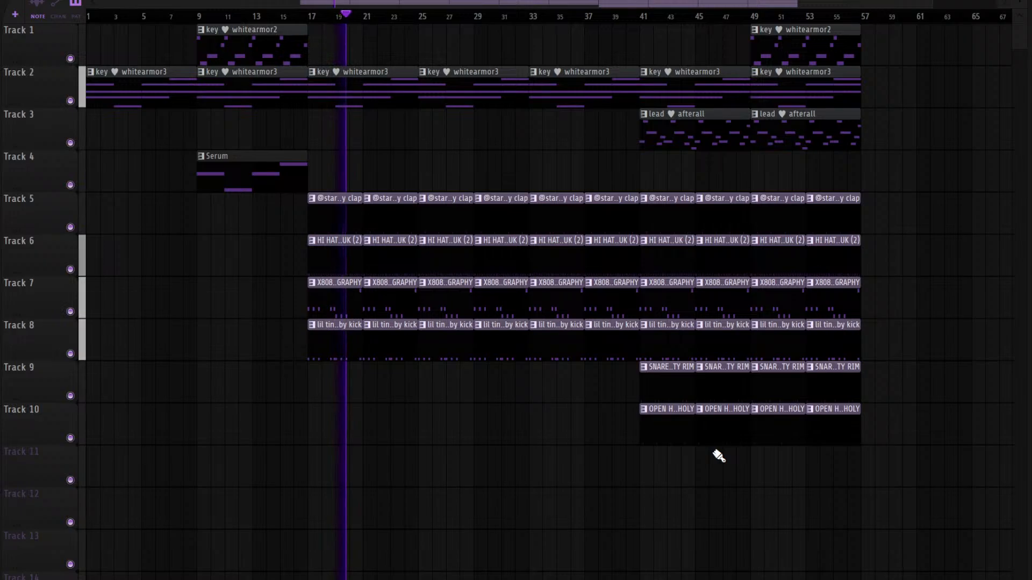
# Remove all clips between bars 33 and 41 and move the section starting at bar 41 back to bar 33
pyautogui.press('F6')
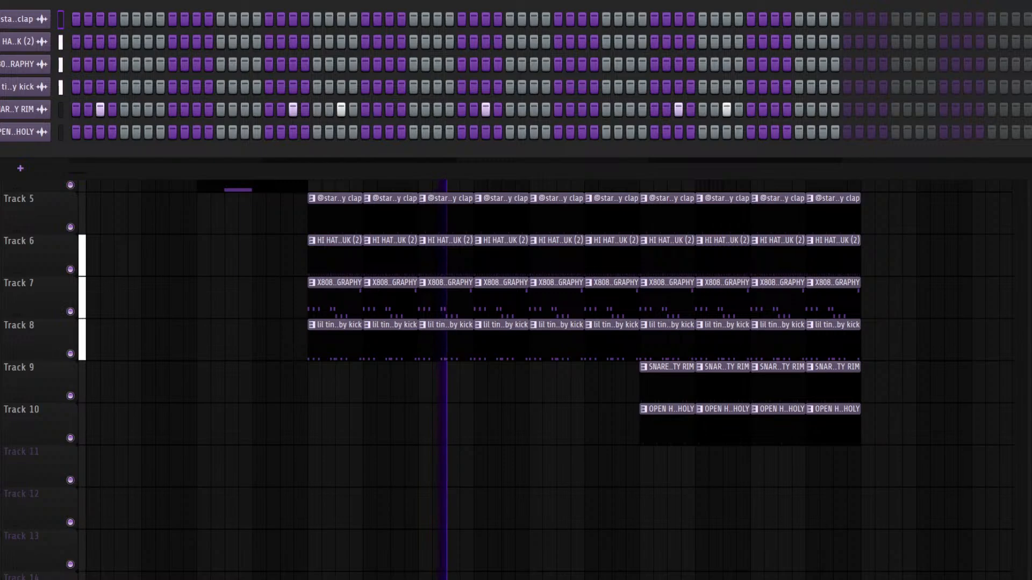
pyautogui.moveTo(937, 486); pyautogui.dragTo(414, 66)
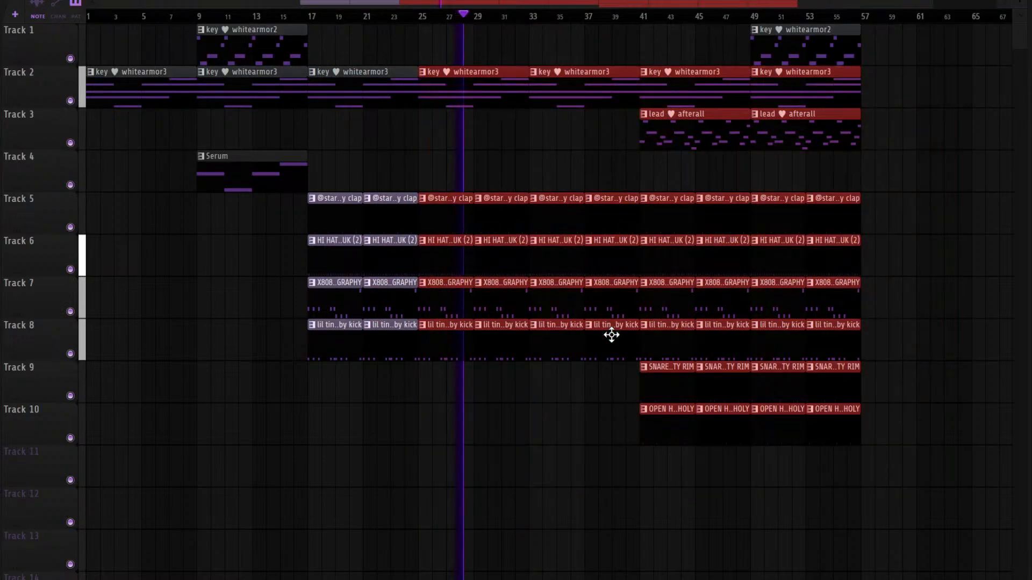
pyautogui.moveTo(610, 333); pyautogui.dragTo(549, 60)
pyautogui.moveTo(923, 486); pyautogui.dragTo(671, 21)
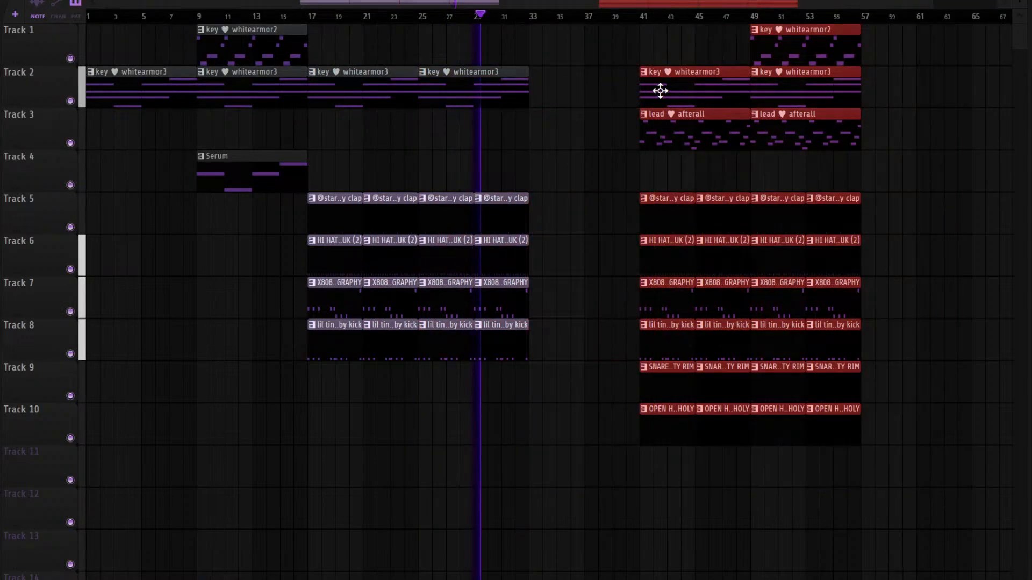
pyautogui.moveTo(661, 88); pyautogui.dragTo(550, 76)
# Duplicate the whole section from bar 17 to bar 49 so the copy starts at bar 49
pyautogui.moveTo(803, 486); pyautogui.dragTo(329, 11)
pyautogui.hotkey('ctrl', 'b')
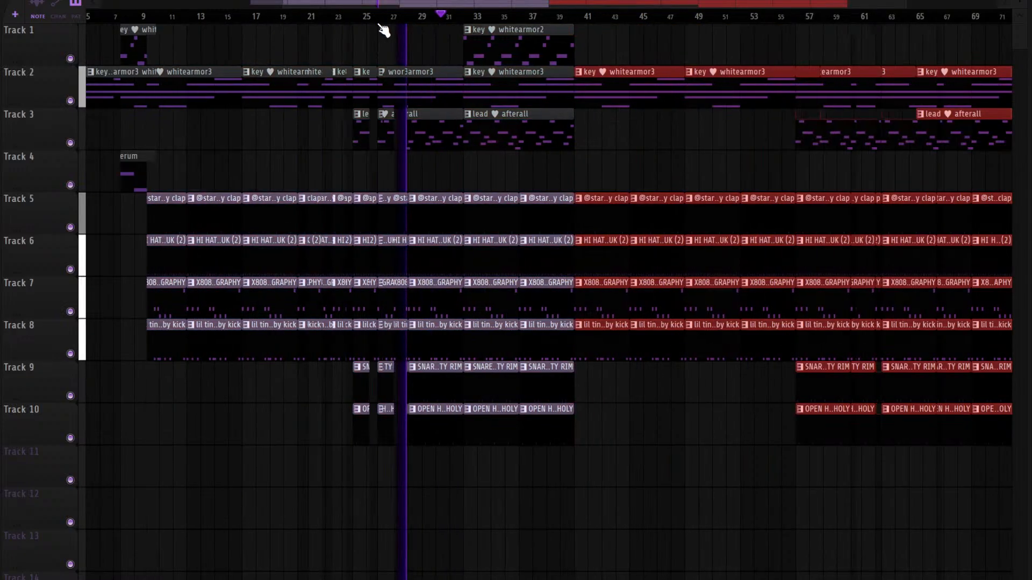
pyautogui.scroll(-3, 380, 23)
pyautogui.scroll(-1, 645, 235)
pyautogui.keyDown('ctrl'); pyautogui.click(644, 235); pyautogui.keyUp('ctrl')
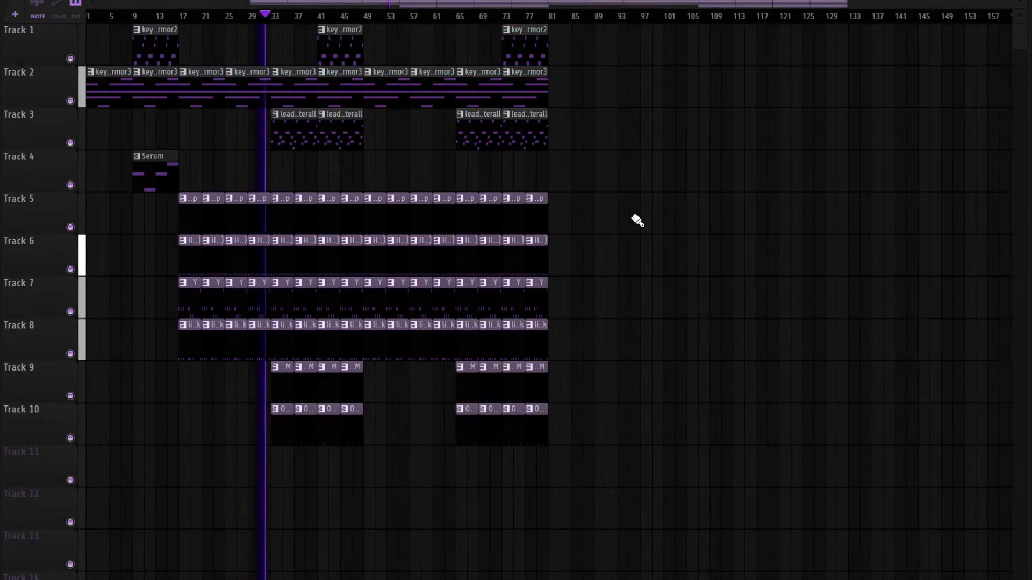
# Add Serum, lead afterall and key whitearmor2 clips at bar 81 as an outro, trimming the whitearmor2 clip to start at bar 85
pyautogui.moveTo(173, 174); pyautogui.dragTo(580, 158)
pyautogui.click(532, 124)
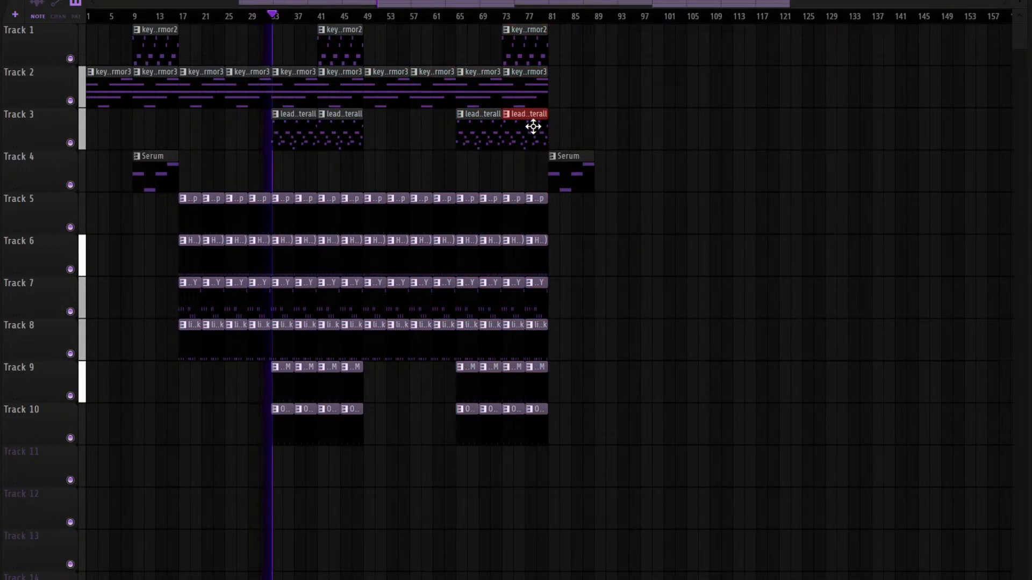
pyautogui.hotkey('ctrl', 'b')
pyautogui.click(535, 45)
pyautogui.hotkey('ctrl', 'b')
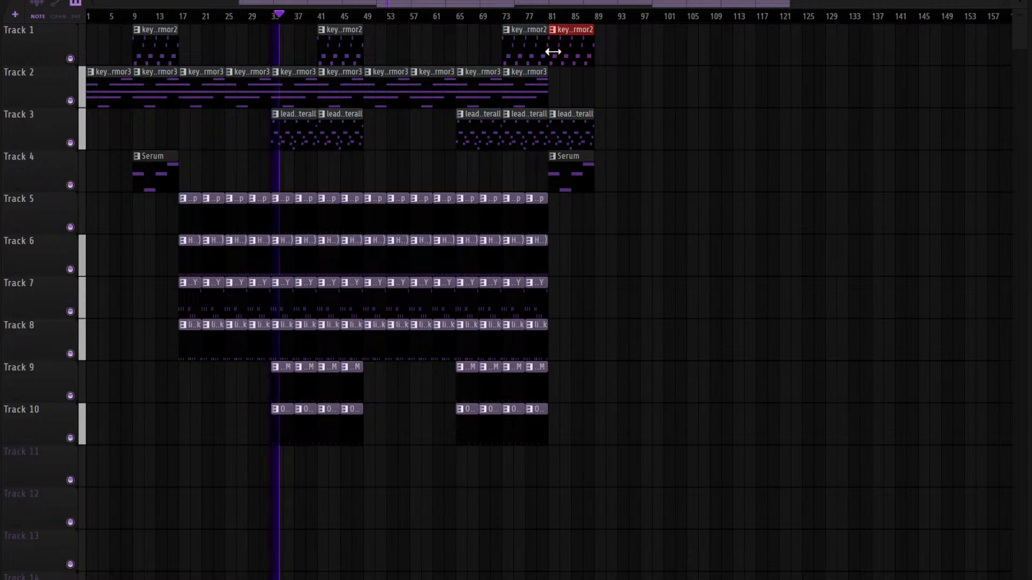
pyautogui.moveTo(553, 52); pyautogui.dragTo(575, 44)
pyautogui.keyDown('ctrl'); pyautogui.click(612, 251); pyautogui.keyUp('ctrl')
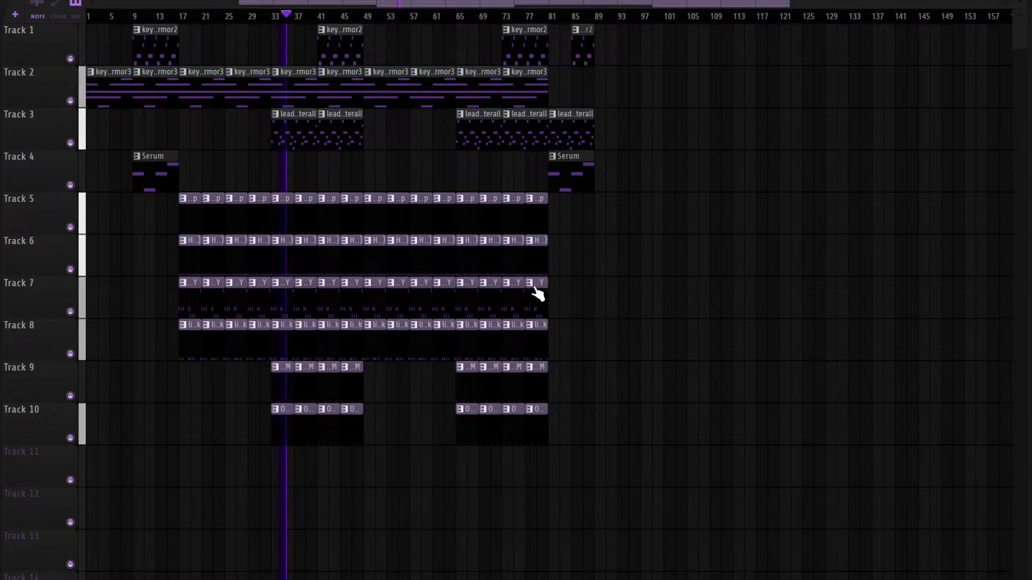
# Add a G5 note at bar 5 of the last 808 clip on track 7 and cut the clip off right after that note
pyautogui.doubleClick(534, 295)
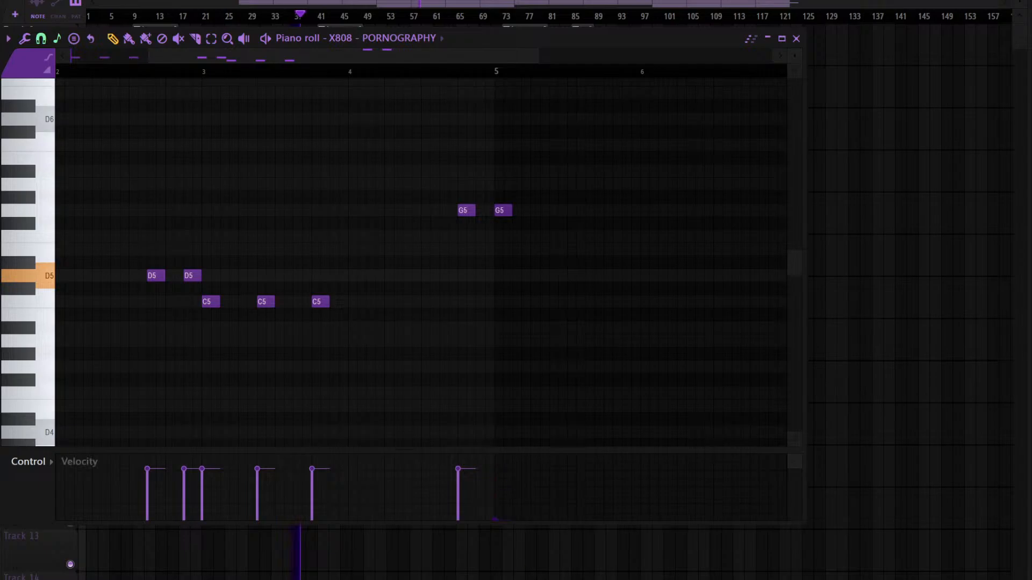
pyautogui.press('Escape')
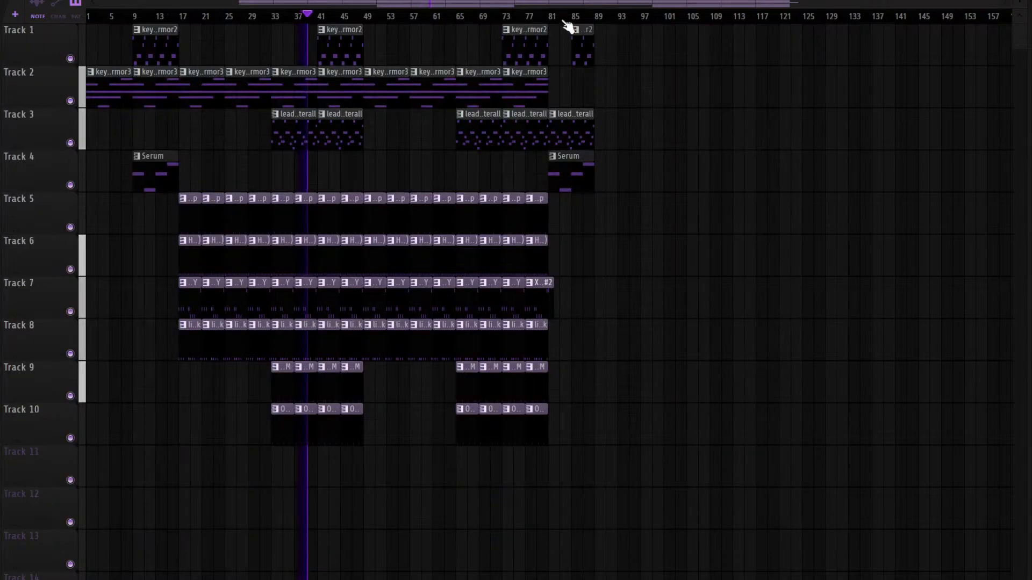
pyautogui.scroll(10, 553, 285)
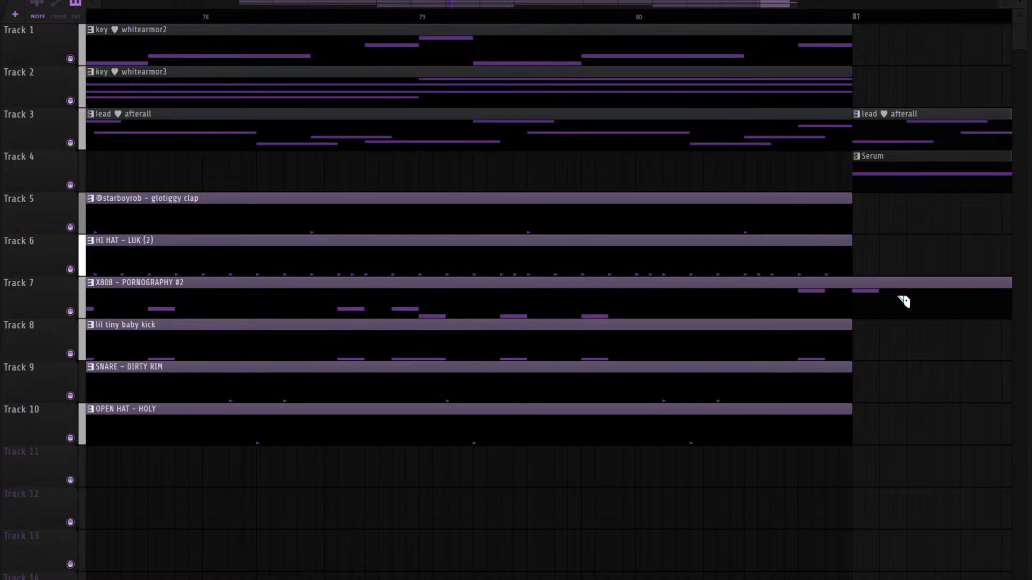
pyautogui.click(881, 299)
pyautogui.press('b')
pyautogui.rightClick(926, 295)
pyautogui.click(800, 16)
pyautogui.scroll(-5, 800, 19)
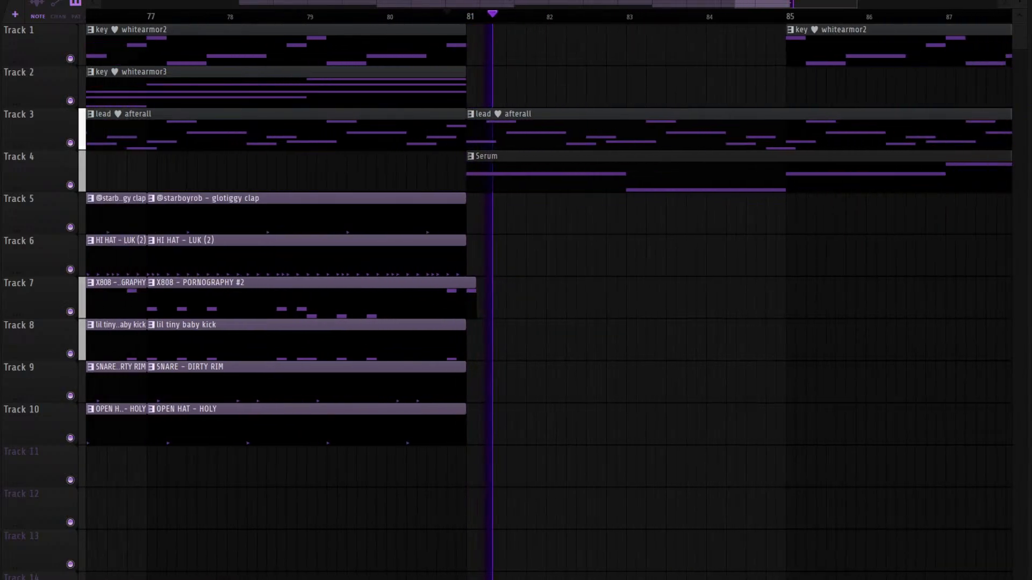
pyautogui.scroll(-8, 866, 34)
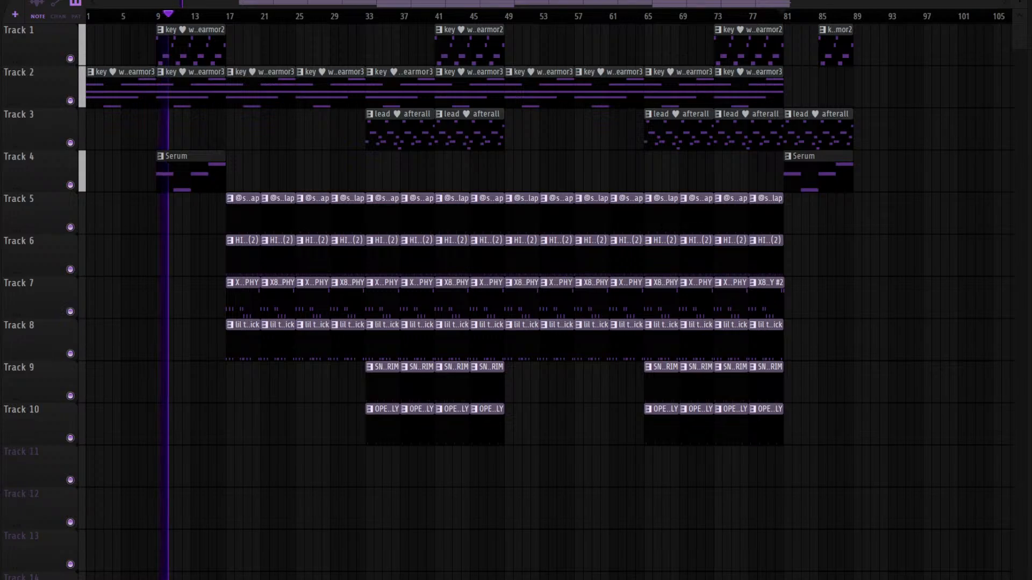
pyautogui.press('space')
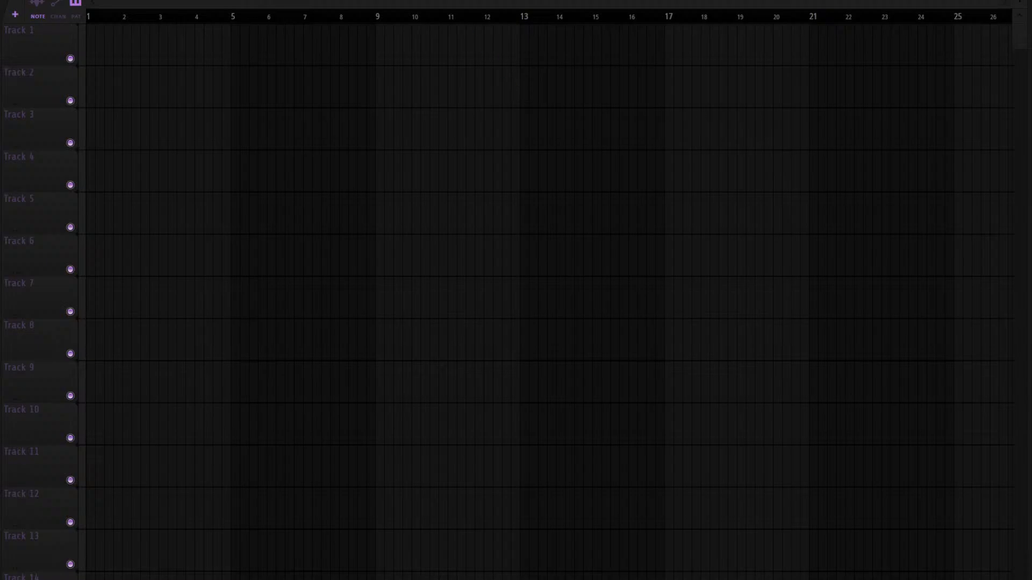
# In the new empty project, add the lead bubbles Serum preset as a channel, delete the default Sampler channel and open the synth
pyautogui.press('F6')
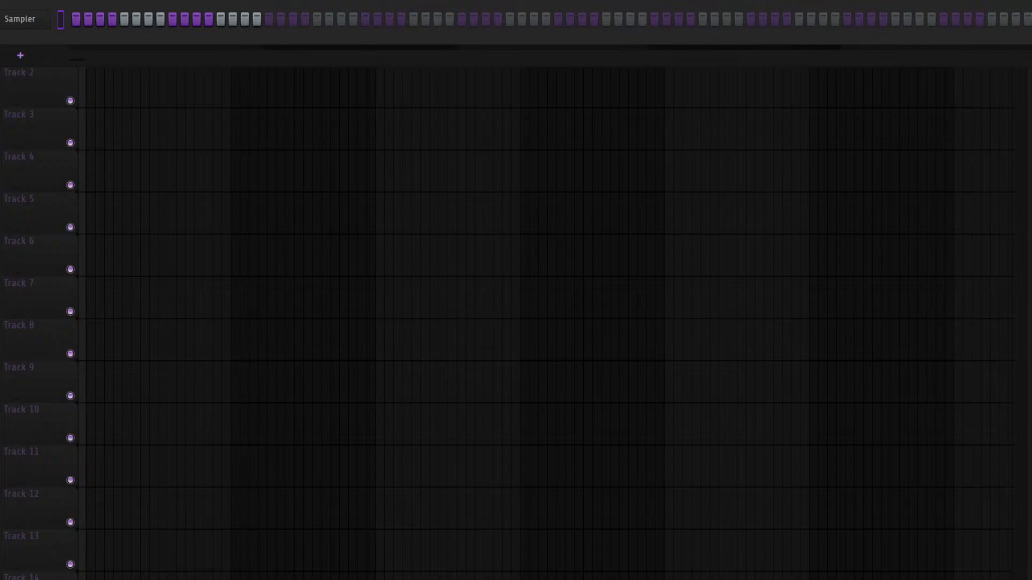
pyautogui.click(21, 29)
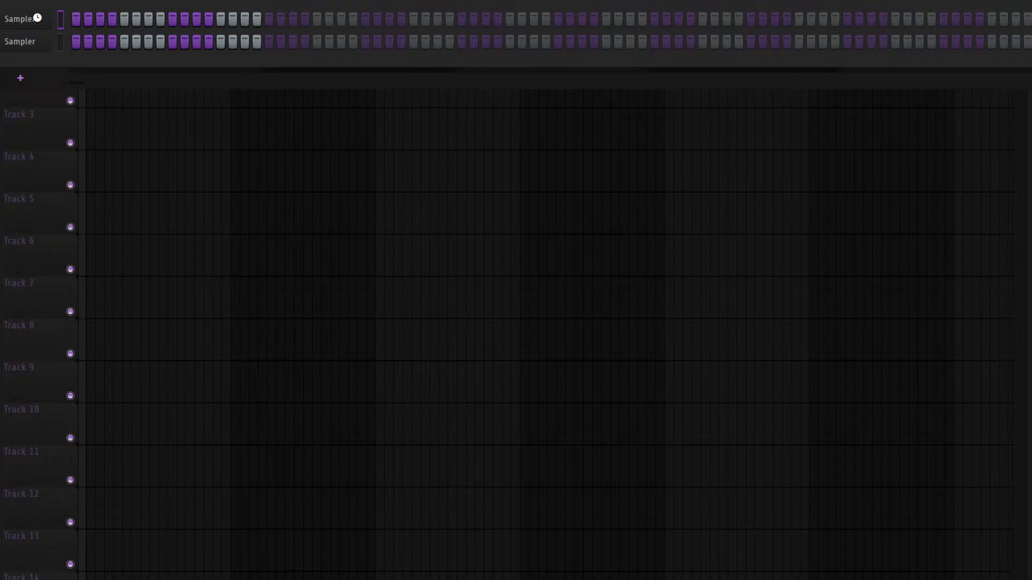
pyautogui.click(38, 18)
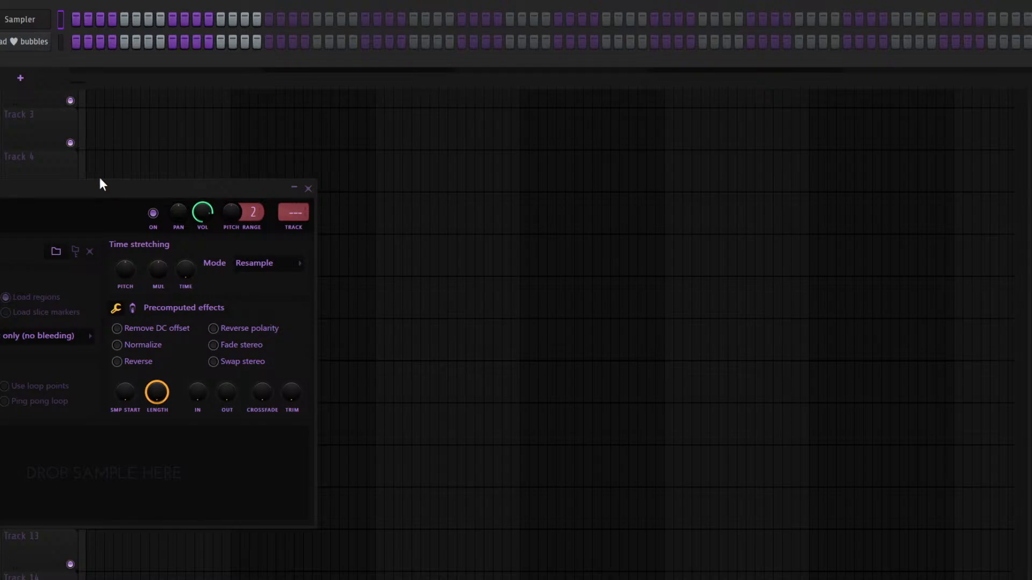
pyautogui.hotkey('alt', 'Delete')
pyautogui.click(16, 21)
pyautogui.moveTo(67, 108); pyautogui.dragTo(265, 99)
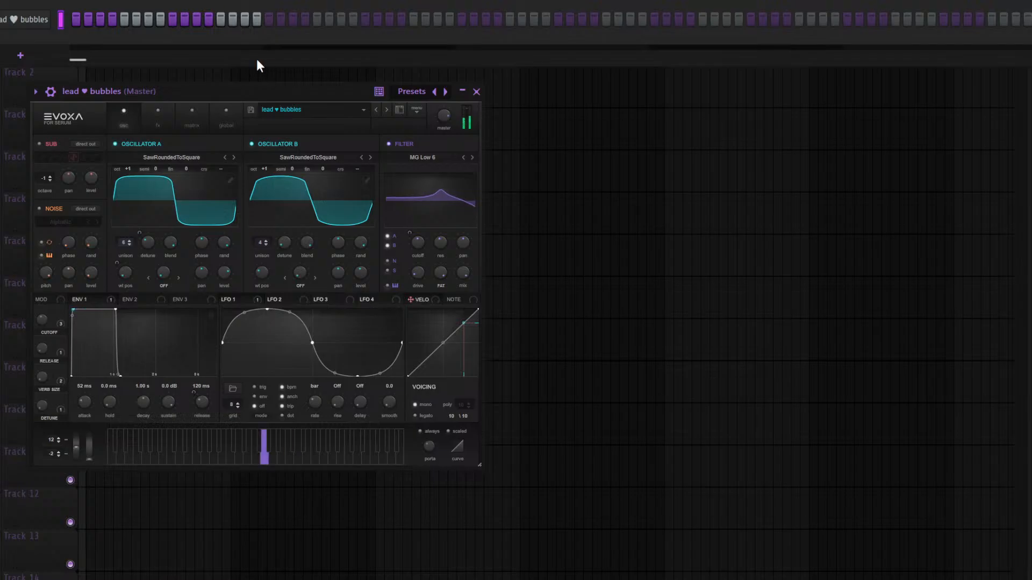
# Open the lead bubbles piano roll and place a short D5 note at the start of bar 1
pyautogui.press('F7')
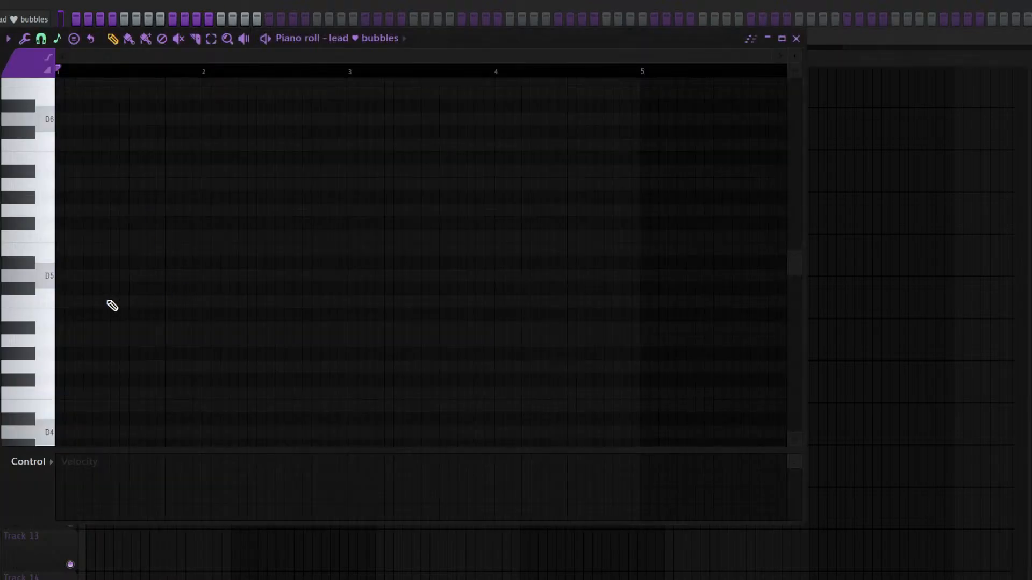
pyautogui.moveTo(66, 308)
pyautogui.mouseDown()
pyautogui.moveTo(7, 311)
pyautogui.moveTo(11, 266)
pyautogui.moveTo(8, 328)
pyautogui.mouseUp()
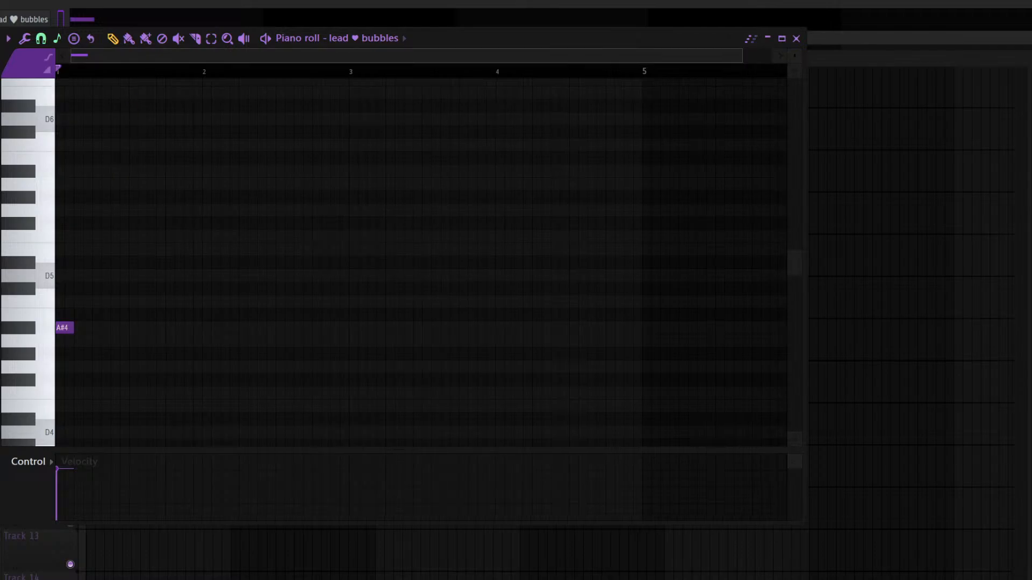
pyautogui.scroll(3, 151, 65)
pyautogui.click(100, 117)
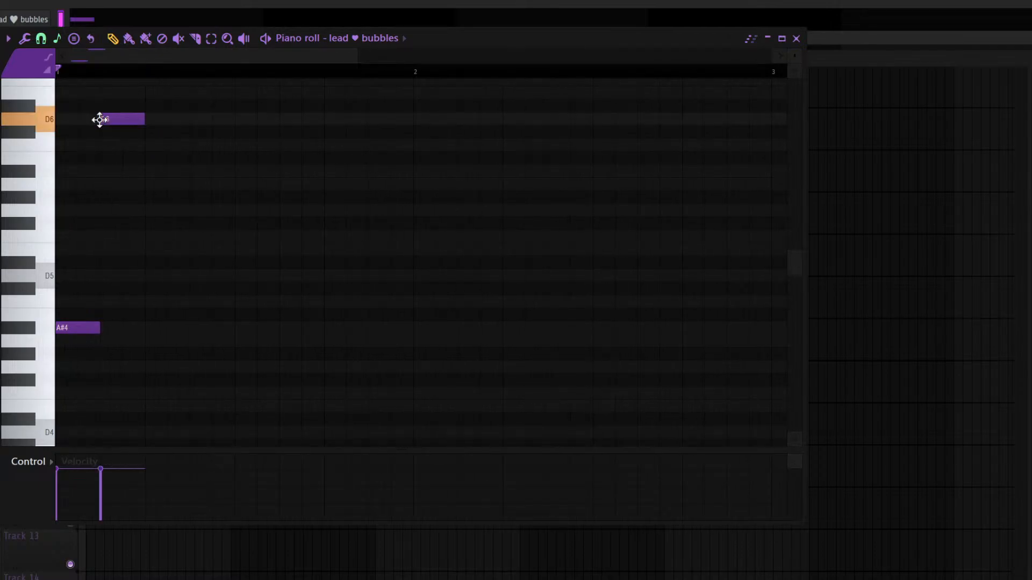
pyautogui.rightClick(120, 117)
pyautogui.moveTo(62, 327); pyautogui.dragTo(54, 256)
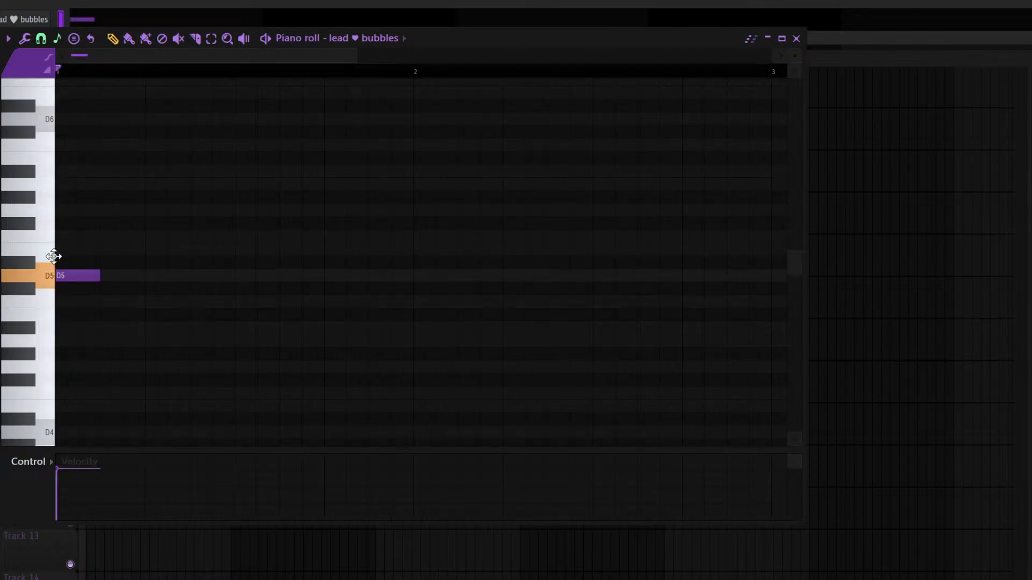
# Add an A#4 note directly after the D5 and lengthen it to twice the D5's length
pyautogui.click(105, 339)
pyautogui.click(110, 328)
pyautogui.rightClick(112, 341)
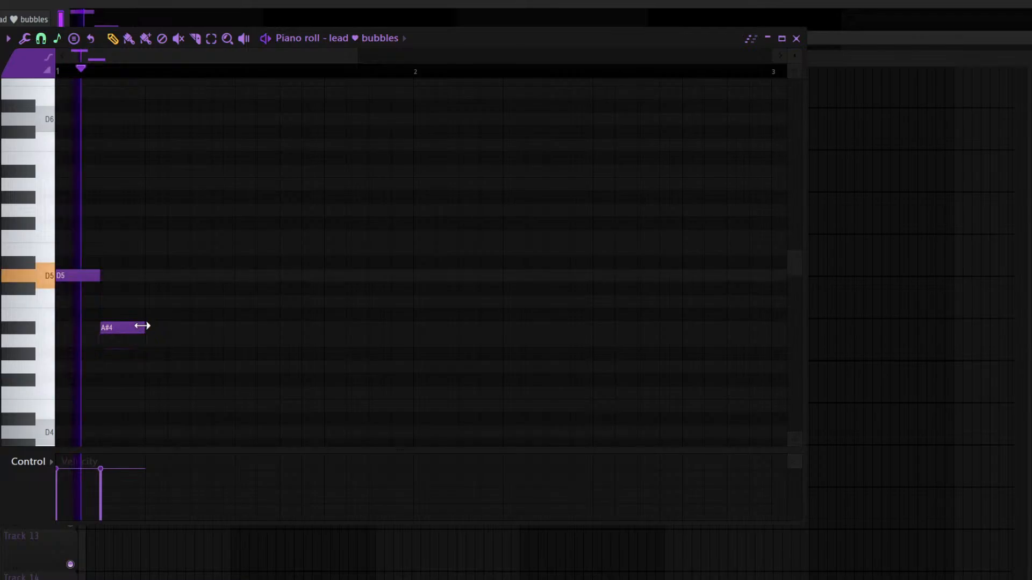
pyautogui.moveTo(144, 326); pyautogui.dragTo(177, 301)
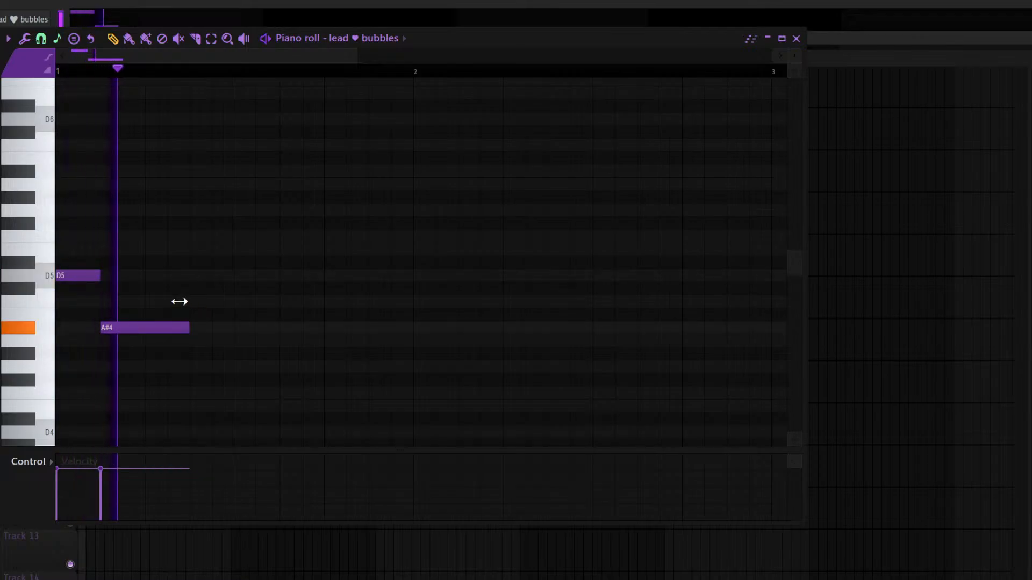
# Continue the melody with an A4 and another A#4 note, extending the last A#4 to the start of bar 2
pyautogui.click(188, 341)
pyautogui.moveTo(188, 341)
pyautogui.mouseDown()
pyautogui.moveTo(193, 359)
pyautogui.moveTo(207, 340)
pyautogui.mouseUp()
pyautogui.click(285, 327)
pyautogui.press('space')
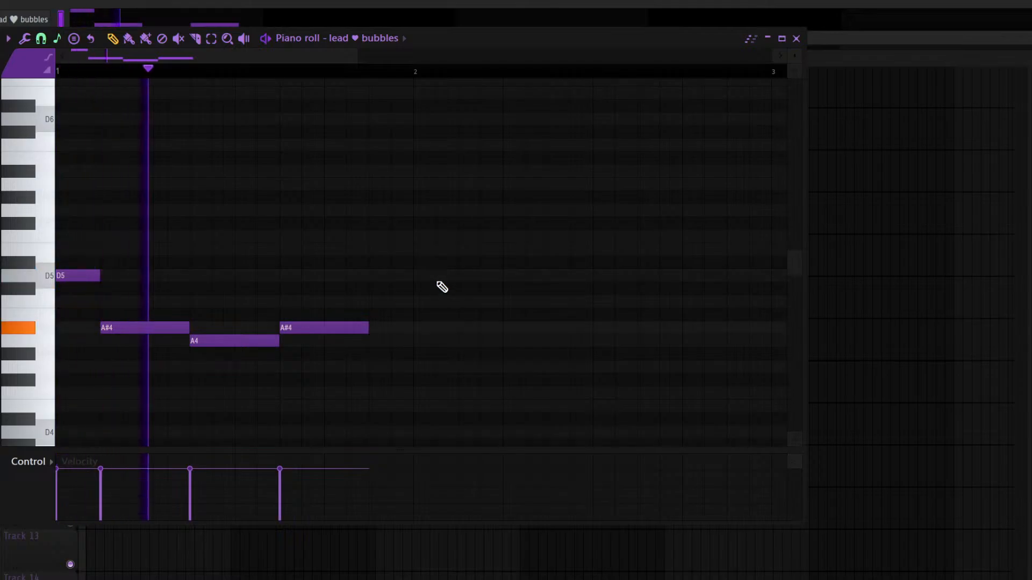
pyautogui.press('space')
pyautogui.moveTo(365, 323); pyautogui.dragTo(414, 323)
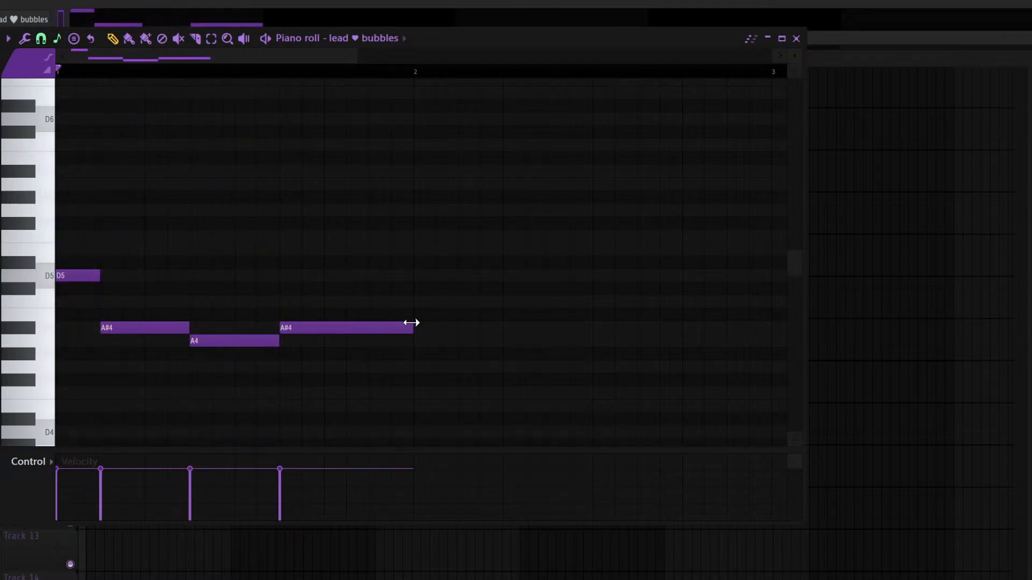
# Add a C5 note that ends at the start of bar 3 and play the melody back
pyautogui.click(419, 305)
pyautogui.rightClick(420, 304)
pyautogui.press('space')
pyautogui.scroll(-3, 360, 80)
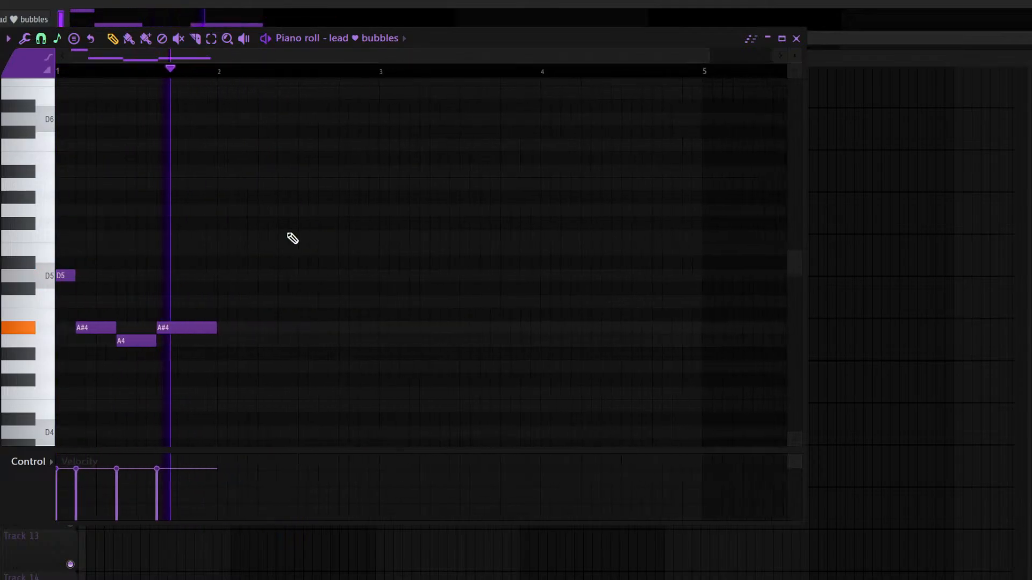
pyautogui.press('space')
pyautogui.click(303, 301)
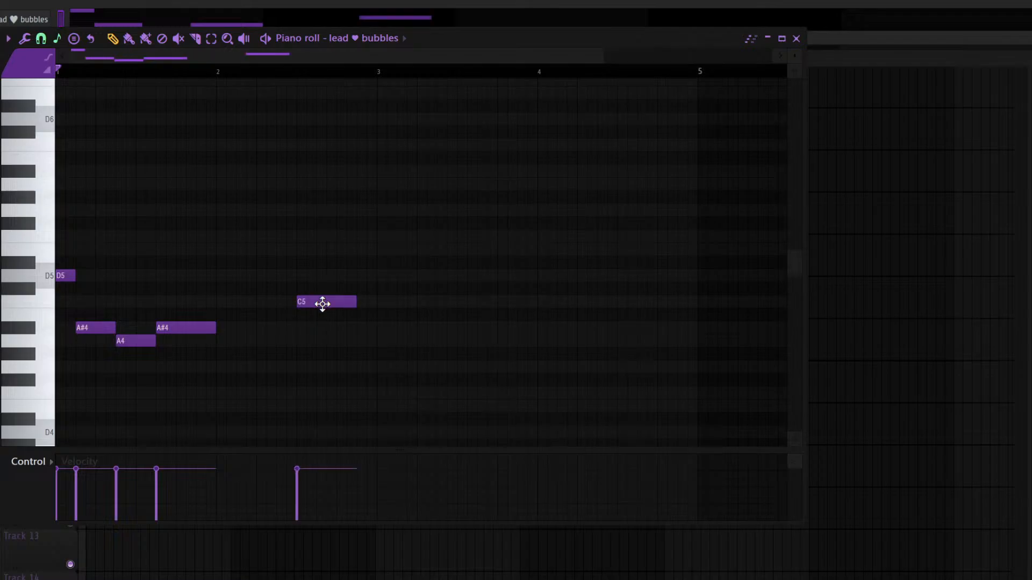
pyautogui.moveTo(349, 301)
pyautogui.mouseDown()
pyautogui.moveTo(365, 298)
pyautogui.moveTo(336, 301)
pyautogui.moveTo(390, 307)
pyautogui.moveTo(376, 302)
pyautogui.mouseUp()
pyautogui.press('space')
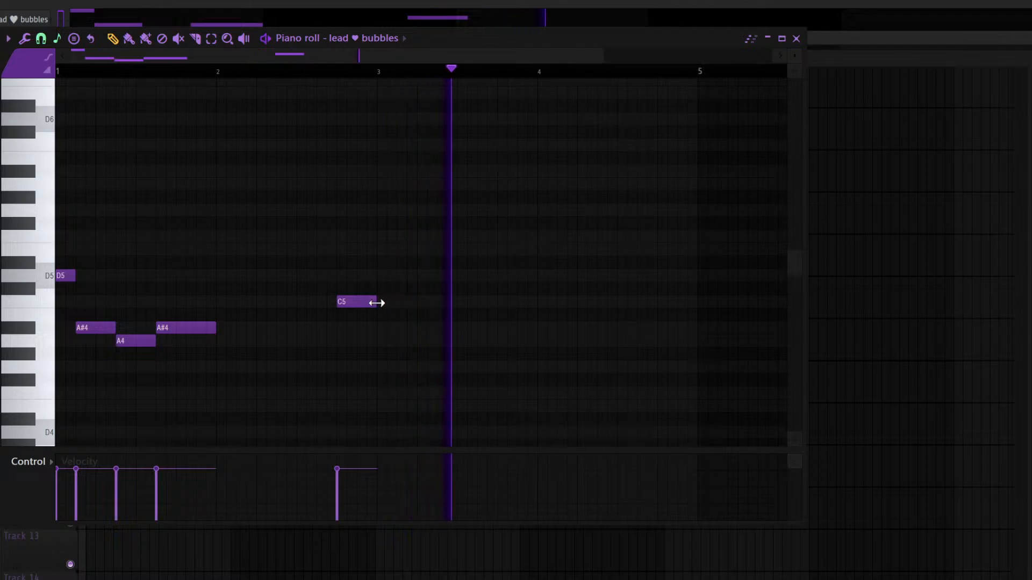
# Duplicate the two-bar lead bubbles melody into bars 3 and 4
pyautogui.moveTo(442, 191); pyautogui.dragTo(61, 366)
pyautogui.hotkey('ctrl', 'b')
pyautogui.rightClick(540, 381)
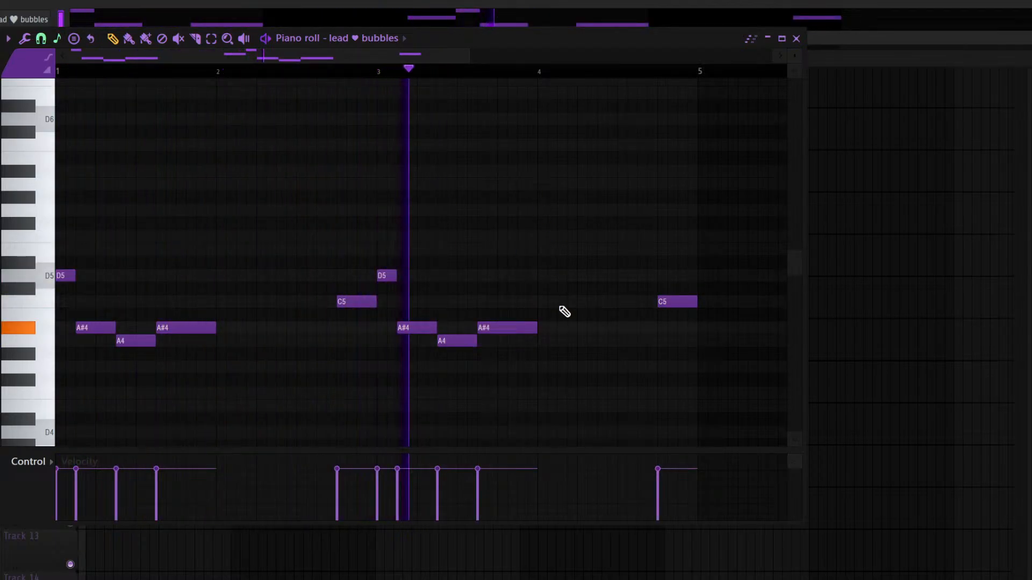
# Replace the duplicated C5 in bar 4 with an F5 note followed by a short D5 ending at bar 5
pyautogui.rightClick(671, 303)
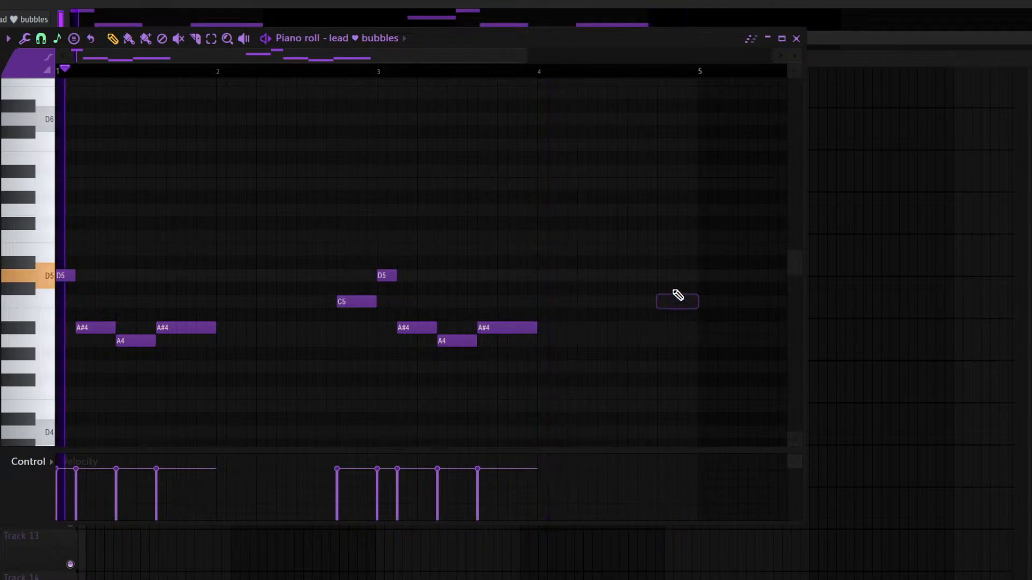
pyautogui.click(644, 236)
pyautogui.click(681, 250)
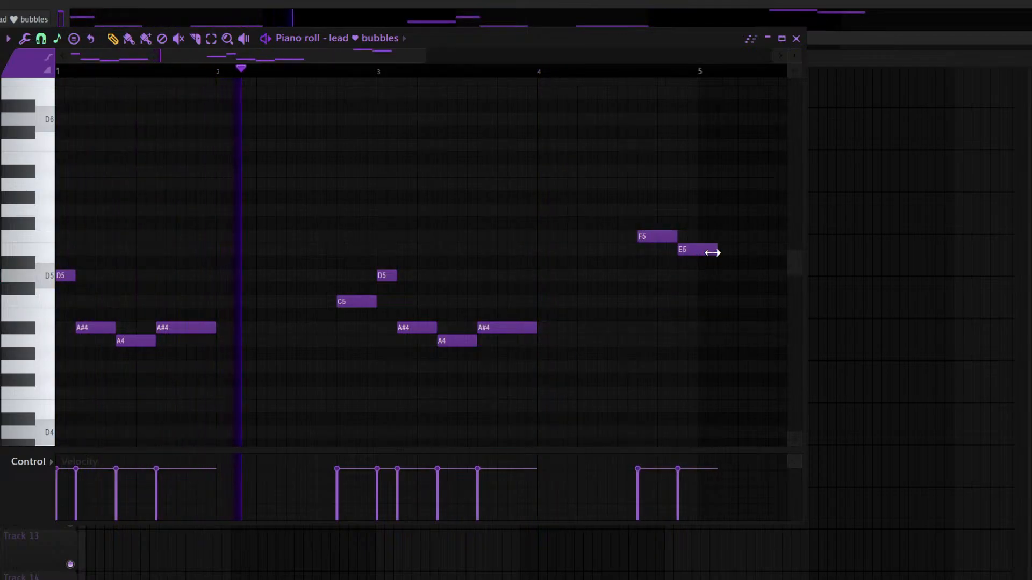
pyautogui.moveTo(715, 249); pyautogui.dragTo(697, 249)
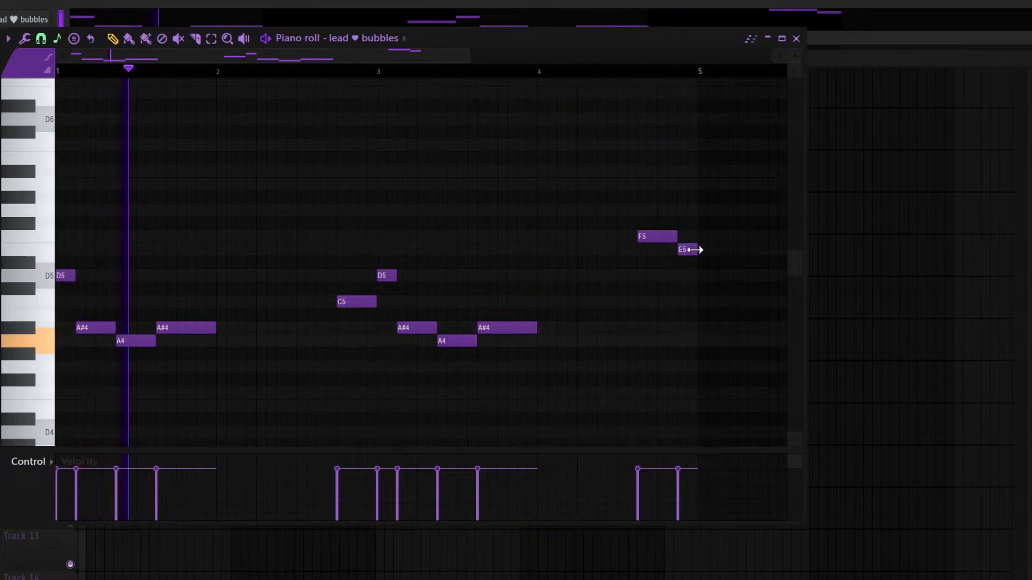
pyautogui.moveTo(687, 250); pyautogui.dragTo(689, 274)
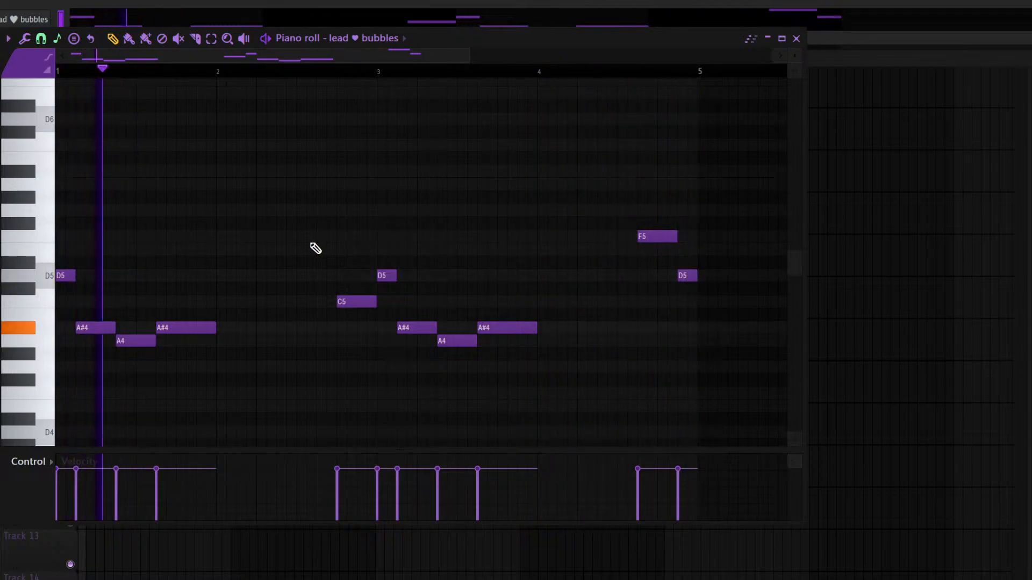
# Play the finished melody, close the piano roll and route the lead bubbles channel to mixer insert 1
pyautogui.press('space')
pyautogui.press('space')
pyautogui.press('F7')
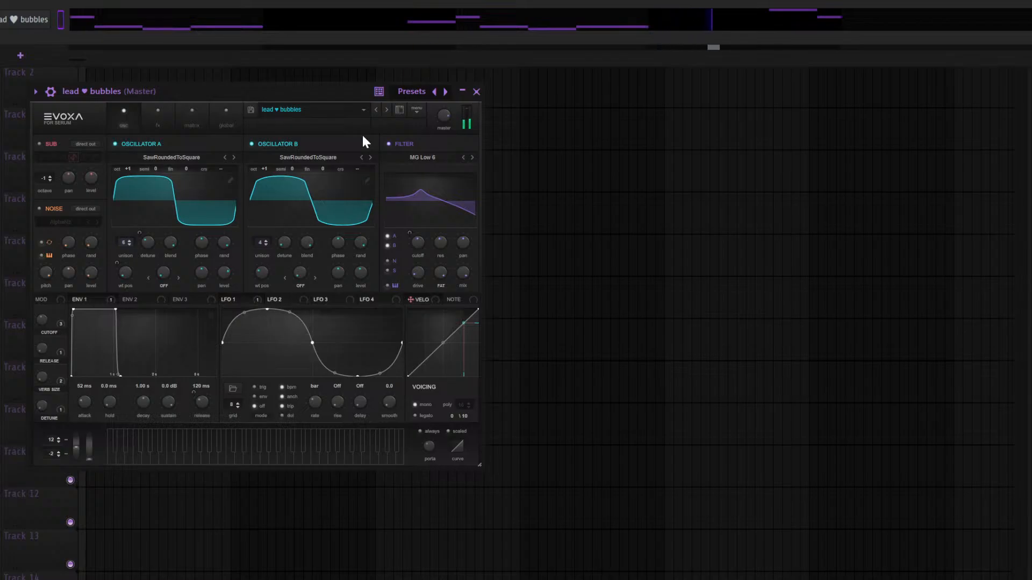
pyautogui.press('F9')
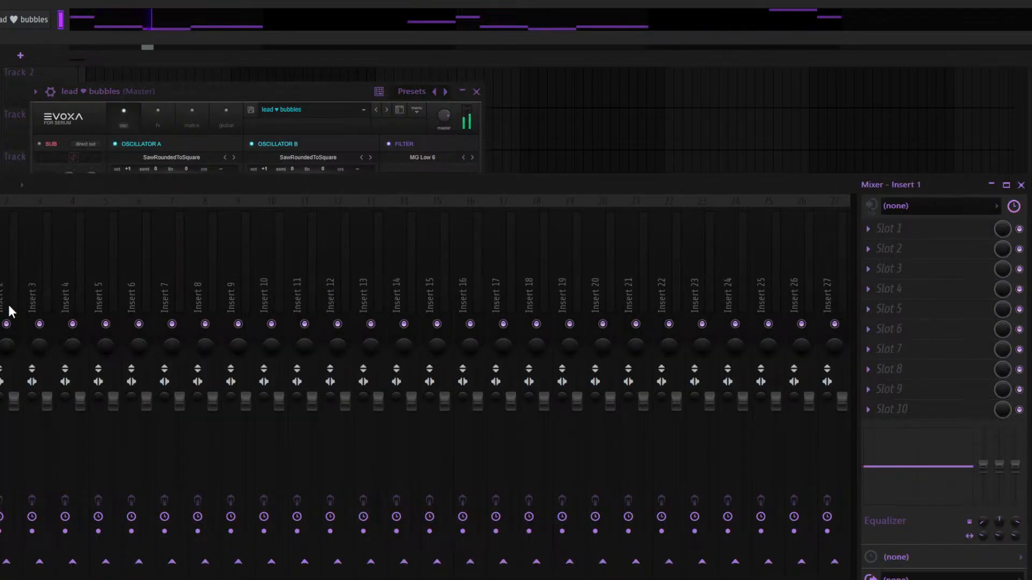
pyautogui.hotkey('ctrl', 'l')
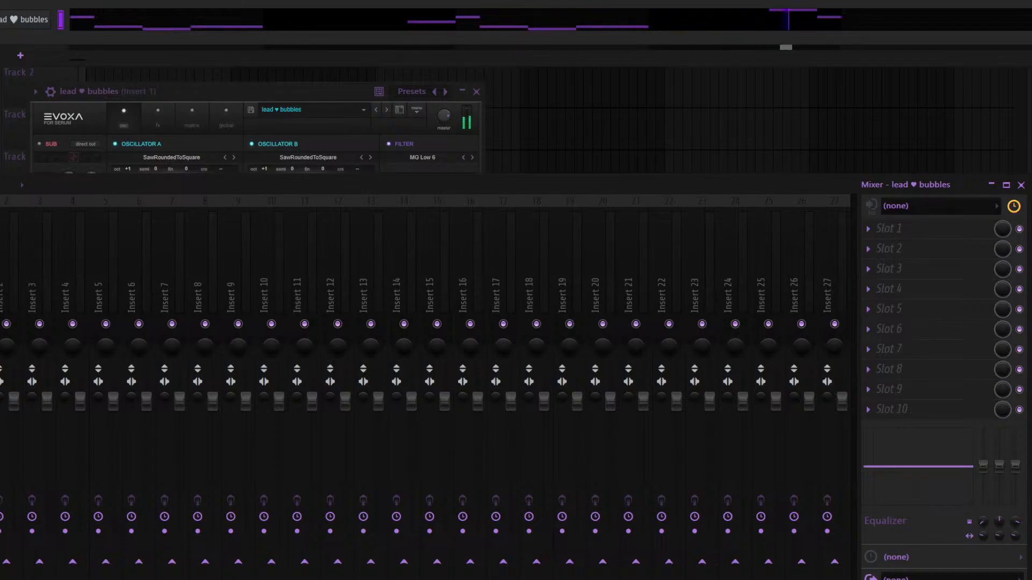
# Open the lead crush sprinkles piano roll and place a short A5 note at the start of bar 1
pyautogui.click(26, 38)
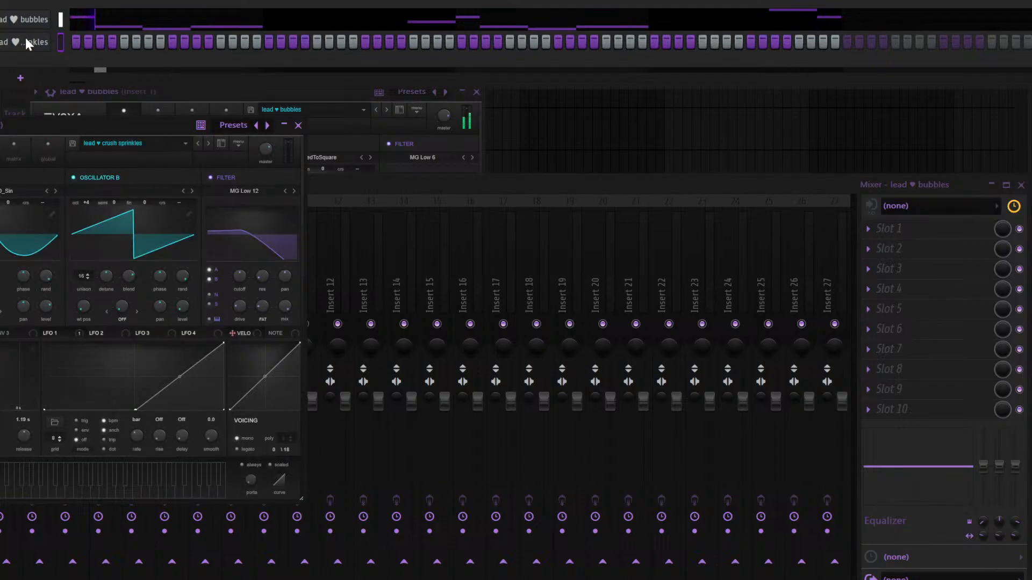
pyautogui.click(29, 49)
pyautogui.click(12, 49)
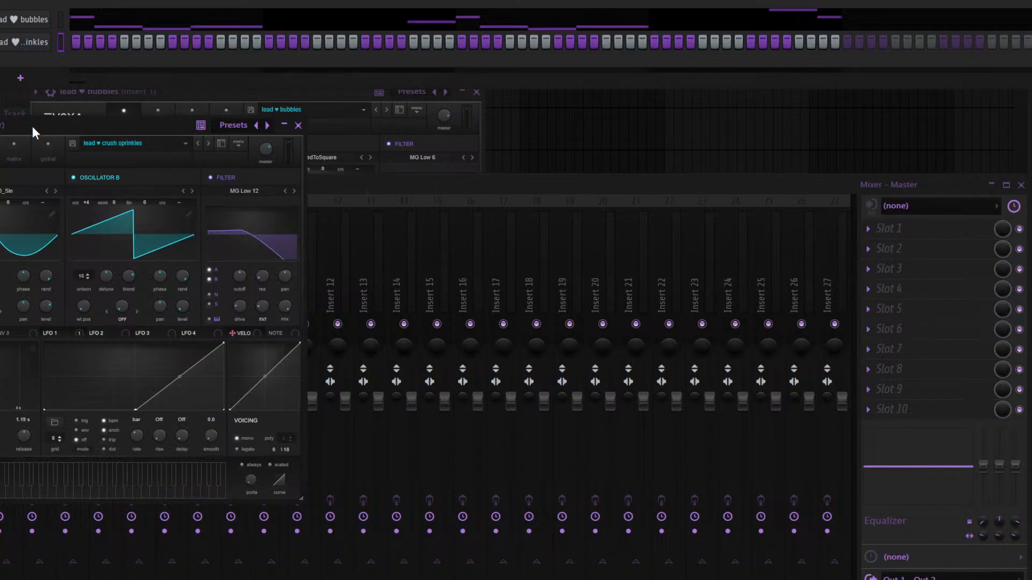
pyautogui.moveTo(31, 124); pyautogui.dragTo(302, 72)
pyautogui.rightClick(24, 44)
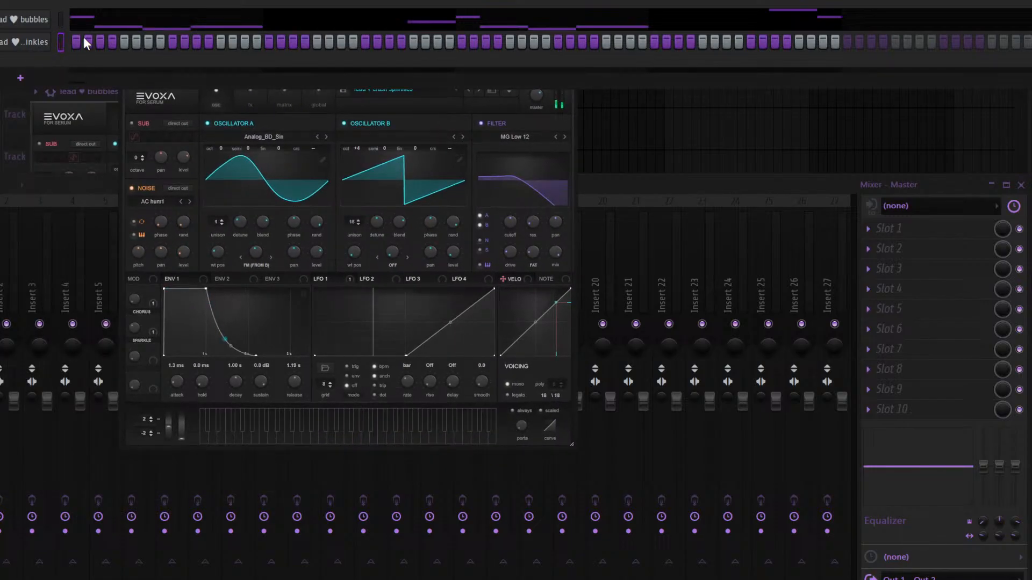
pyautogui.click(83, 41)
pyautogui.click(62, 171)
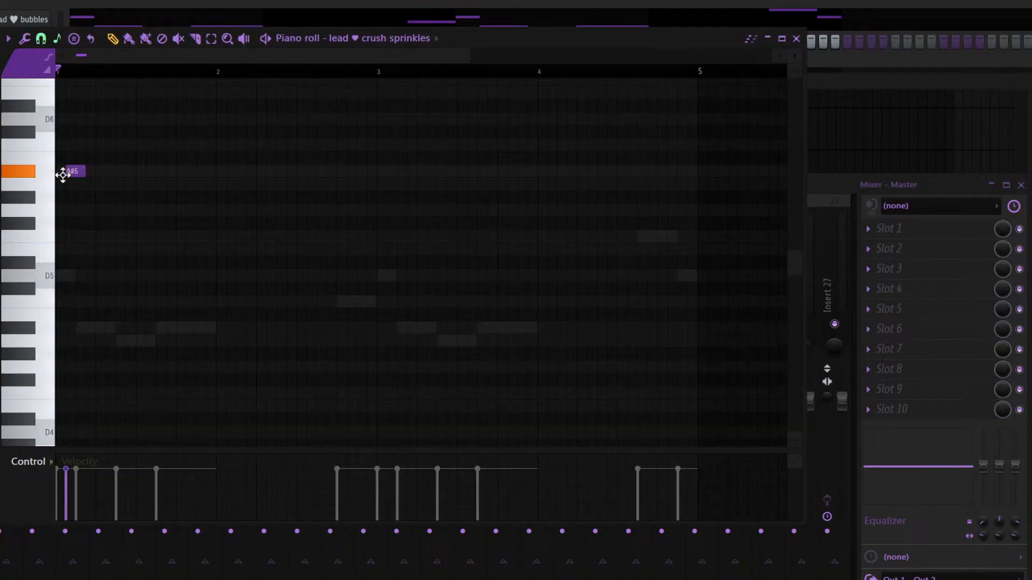
pyautogui.moveTo(62, 172); pyautogui.dragTo(59, 184)
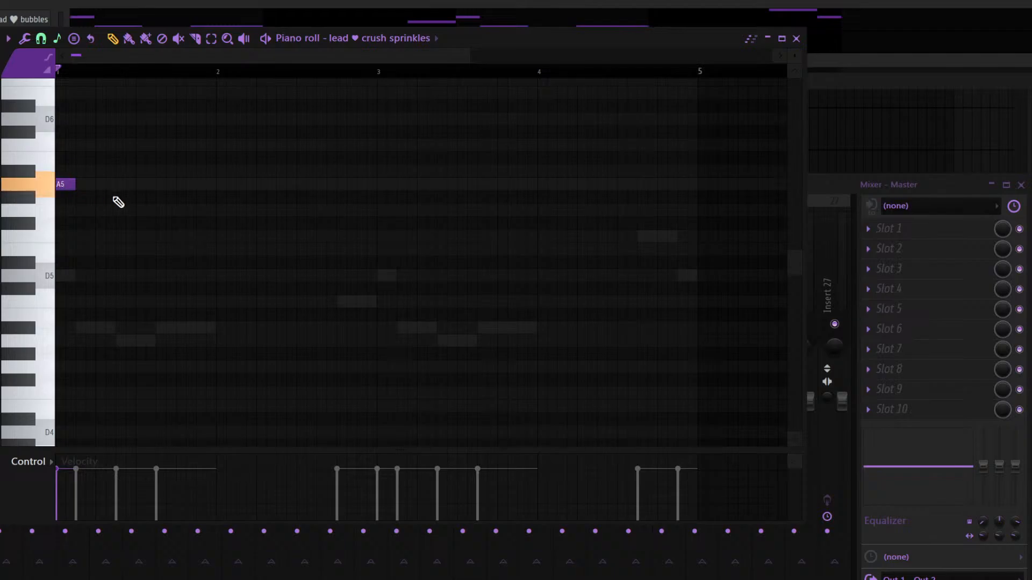
# Add a short F5 note in bar 1 and lengthen the A5 to half a bar
pyautogui.click(96, 236)
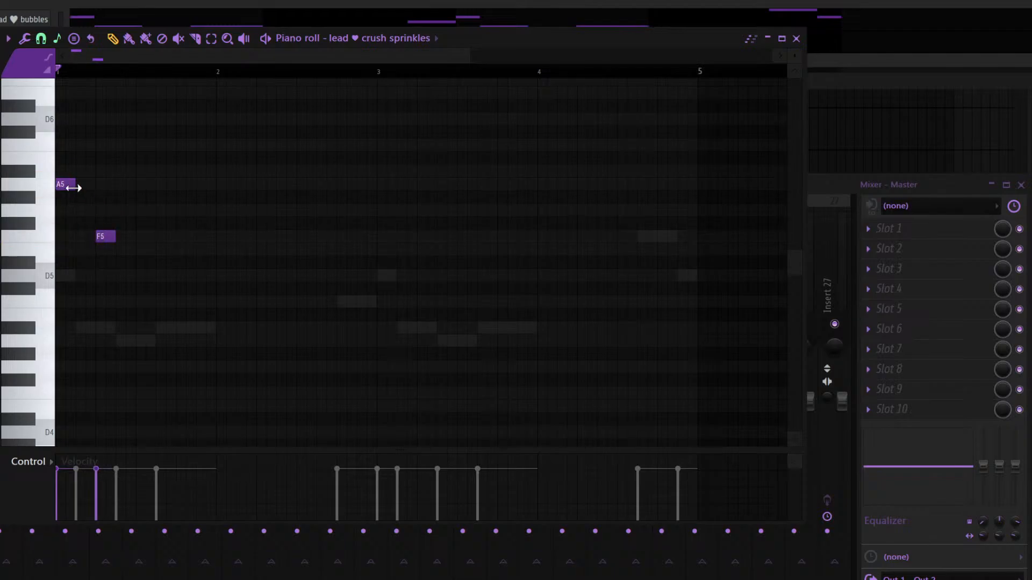
pyautogui.moveTo(75, 184); pyautogui.dragTo(94, 173)
pyautogui.moveTo(107, 236); pyautogui.dragTo(138, 237)
pyautogui.moveTo(94, 186); pyautogui.dragTo(134, 180)
pyautogui.press('space')
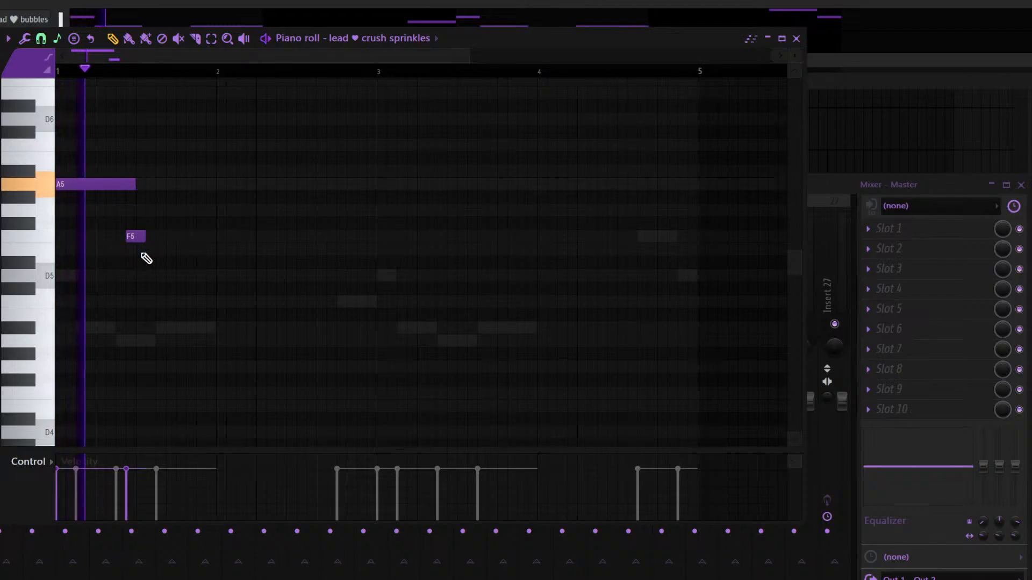
# Shorten the A5 to six steps, place the F5 directly after it and extend the F5 to the same length
pyautogui.moveTo(135, 237)
pyautogui.mouseDown()
pyautogui.moveTo(144, 234)
pyautogui.moveTo(124, 235)
pyautogui.mouseUp()
pyautogui.moveTo(135, 185); pyautogui.dragTo(116, 184)
pyautogui.press('space')
pyautogui.press('space')
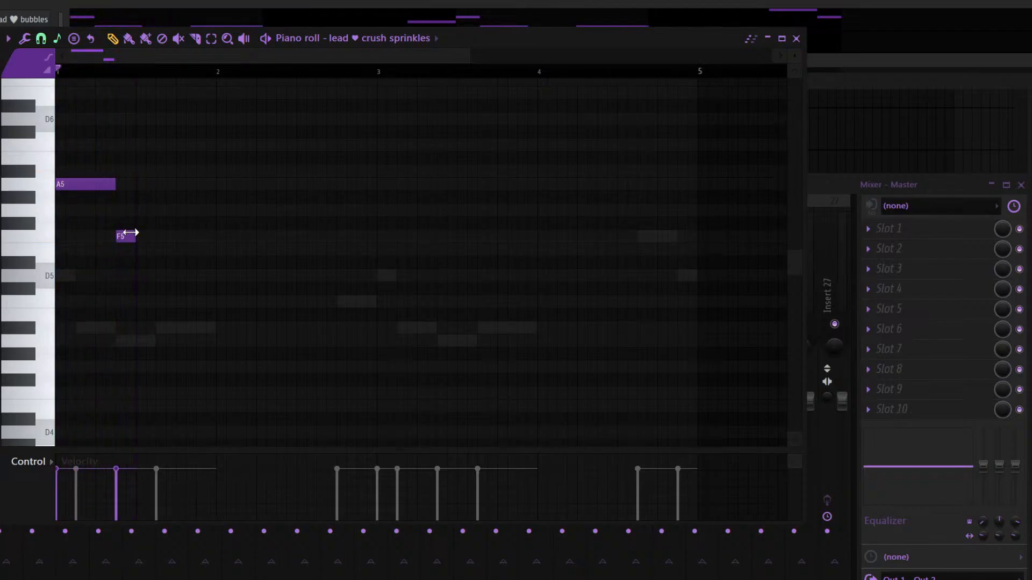
pyautogui.moveTo(134, 237); pyautogui.dragTo(200, 224)
pyautogui.press('space')
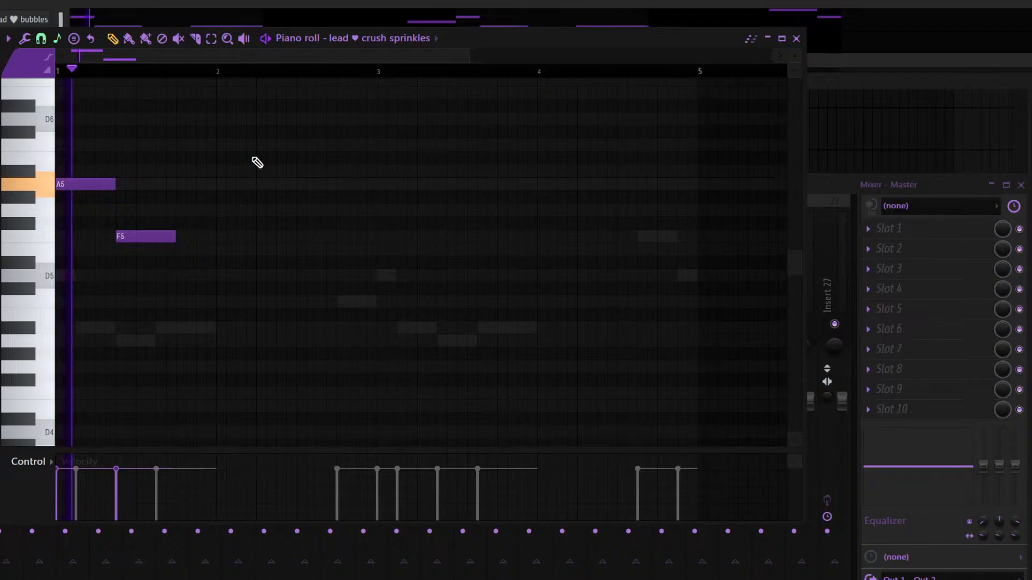
# Copy the A5 and F5 pair to the start of bar 3 and add a D5 note finishing bar 4
pyautogui.moveTo(224, 173); pyautogui.dragTo(80, 244)
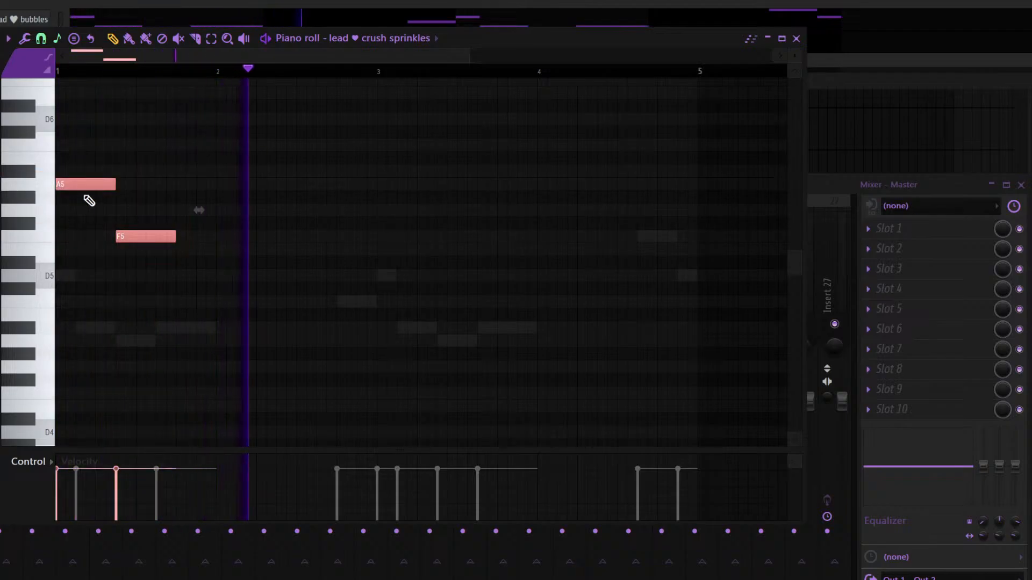
pyautogui.moveTo(80, 184); pyautogui.dragTo(398, 173)
pyautogui.keyDown('ctrl'); pyautogui.click(439, 290); pyautogui.keyUp('ctrl')
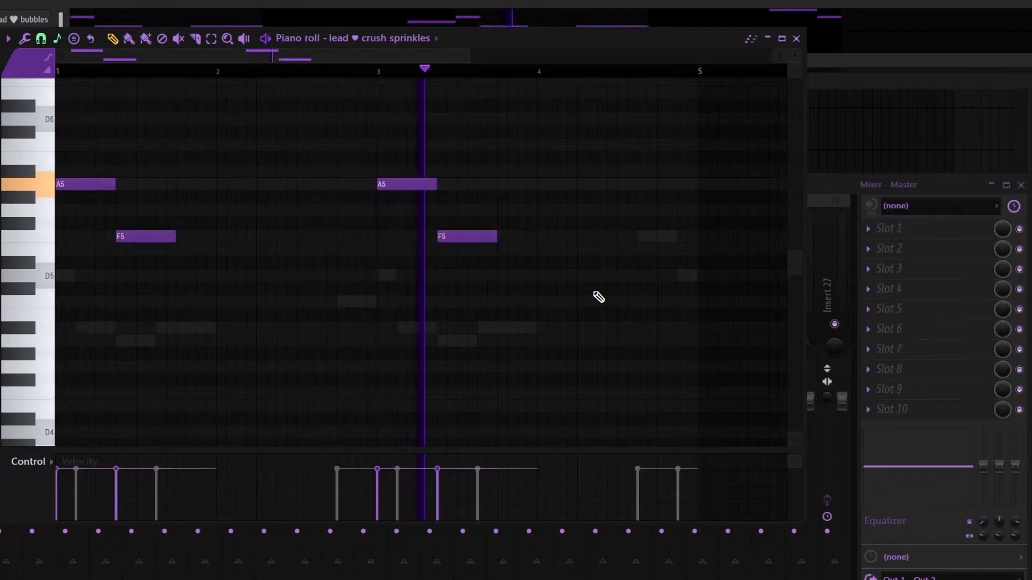
pyautogui.click(661, 275)
pyautogui.moveTo(703, 275); pyautogui.dragTo(694, 275)
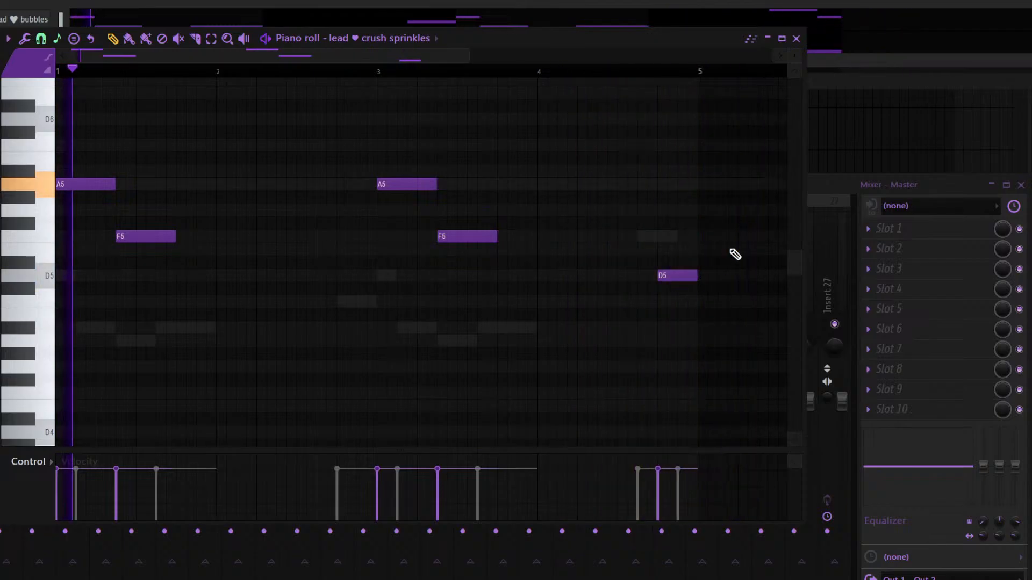
pyautogui.press('Escape')
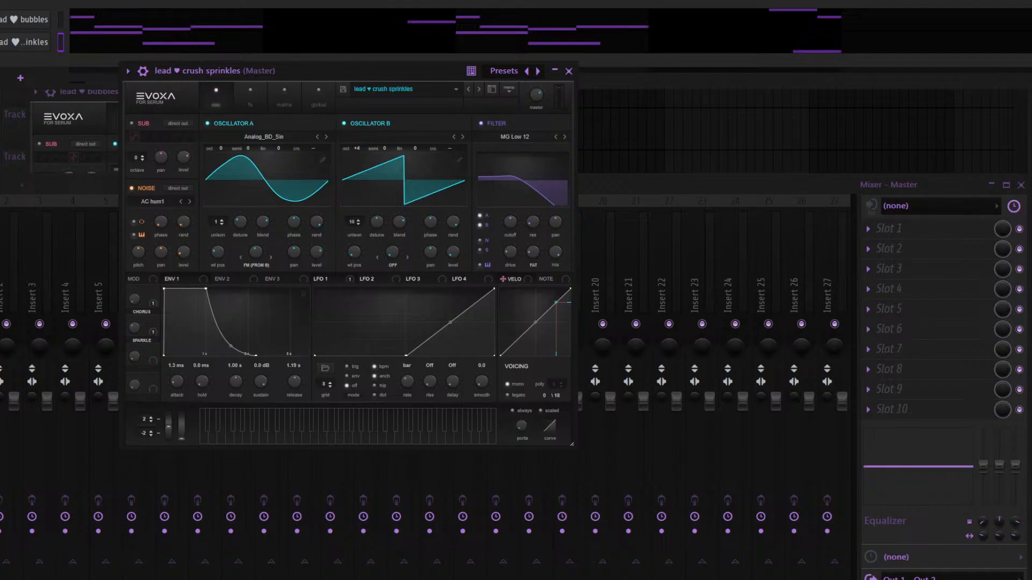
# Route the lead crush sprinkles channel to mixer insert 2 and lower that insert's fader
pyautogui.click(13, 298)
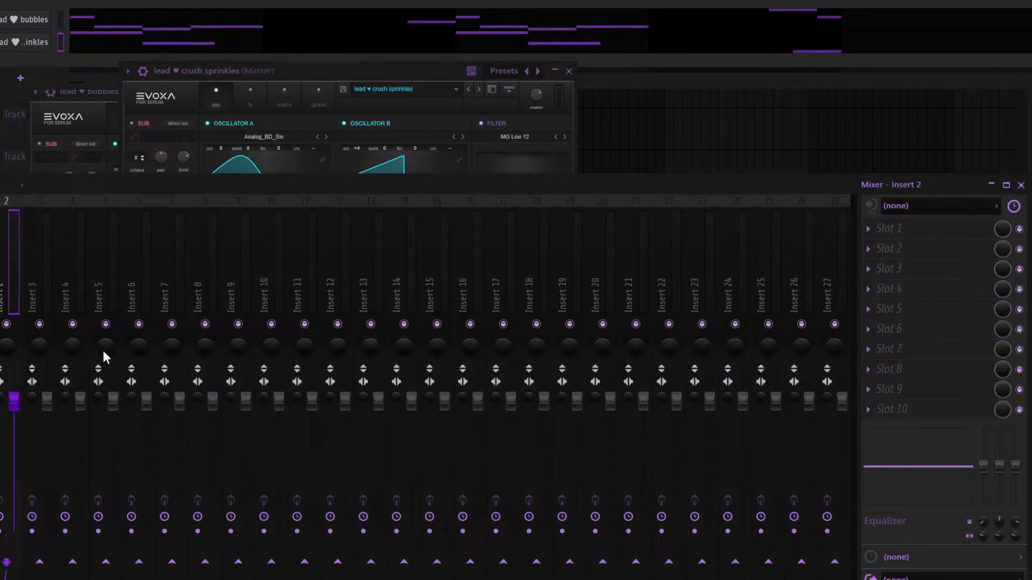
pyautogui.hotkey('ctrl', 'l')
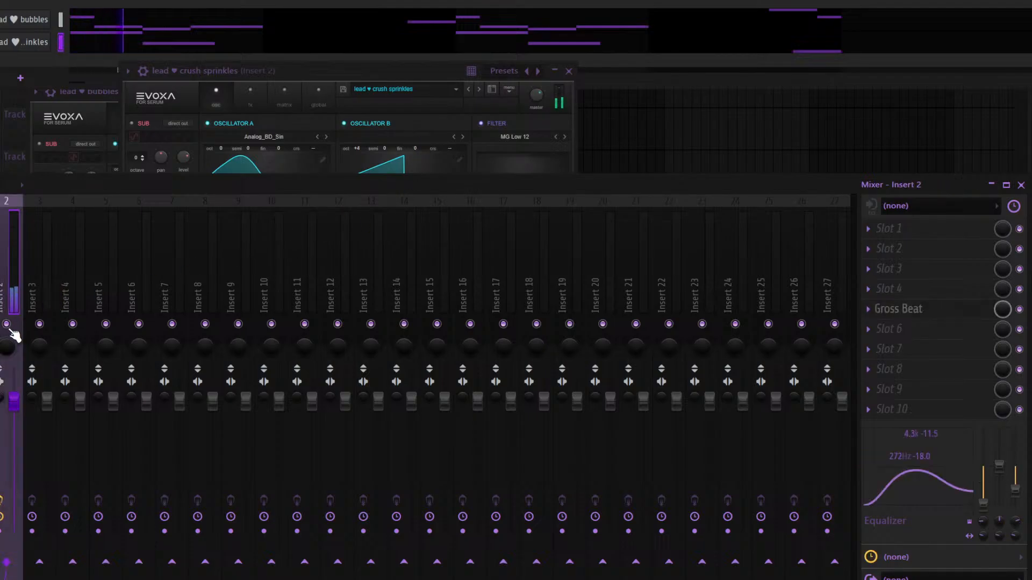
pyautogui.moveTo(19, 403); pyautogui.dragTo(20, 456)
# Transpose all lead crush sprinkles notes up one octave and play them back
pyautogui.click(62, 39)
pyautogui.press('F7')
pyautogui.hotkey('ctrl', 'a')
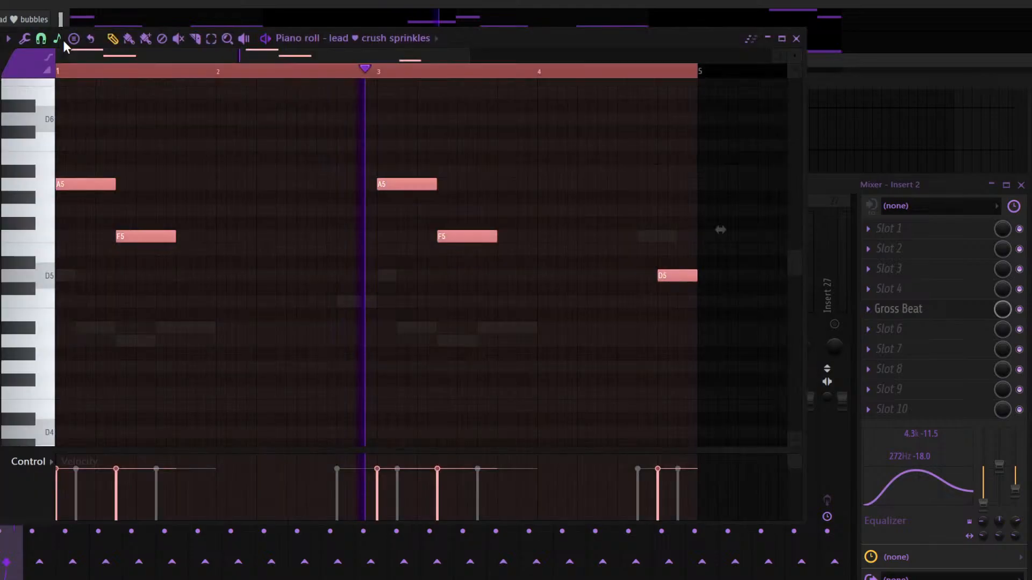
pyautogui.hotkey('ctrl', 'Up')
pyautogui.press('space')
pyautogui.press('F7')
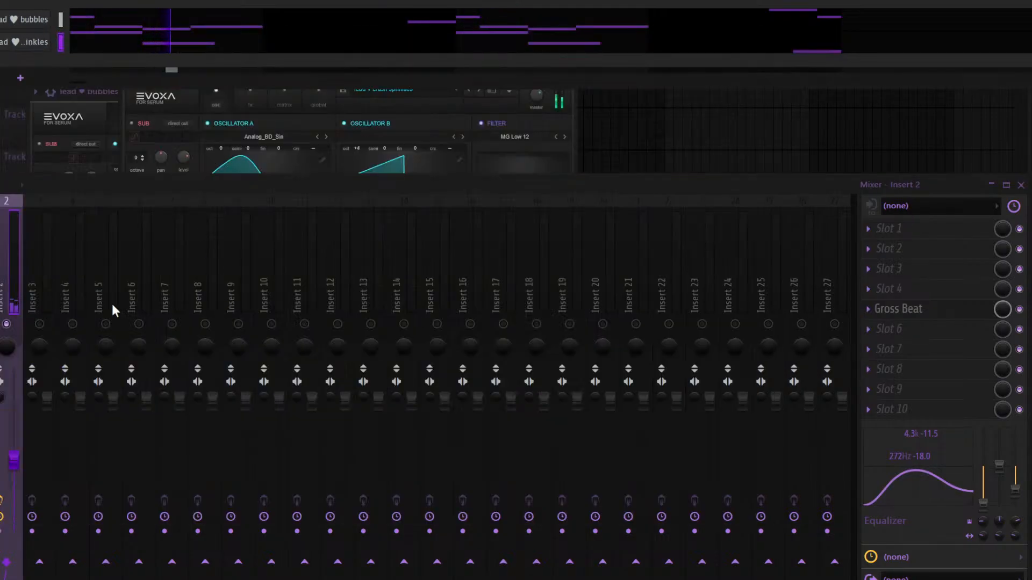
# Unsolo mixer insert 2 and lower its fader slightly against the lead bubbles insert
pyautogui.rightClick(6, 324)
pyautogui.click(1, 344)
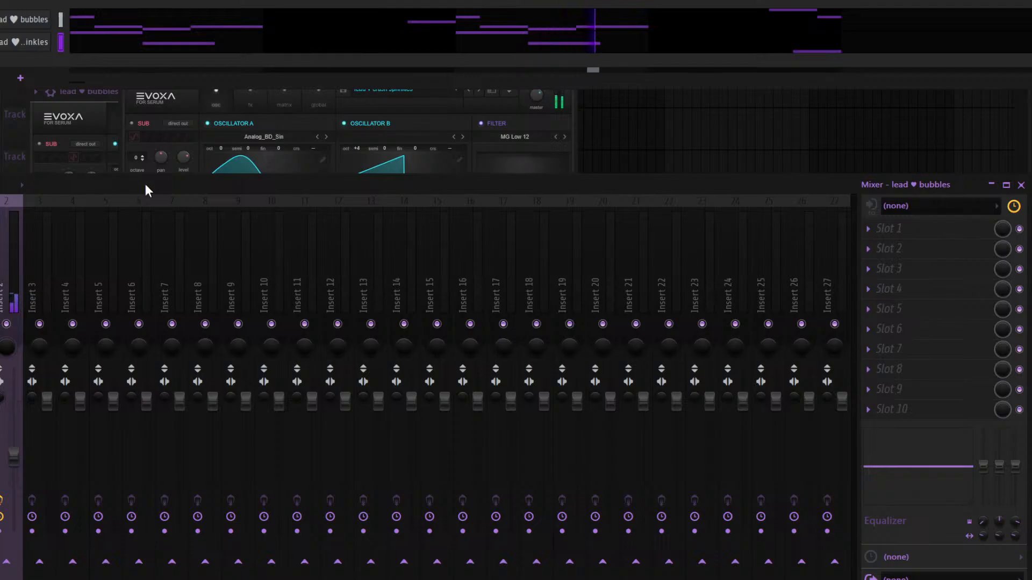
pyautogui.click(11, 465)
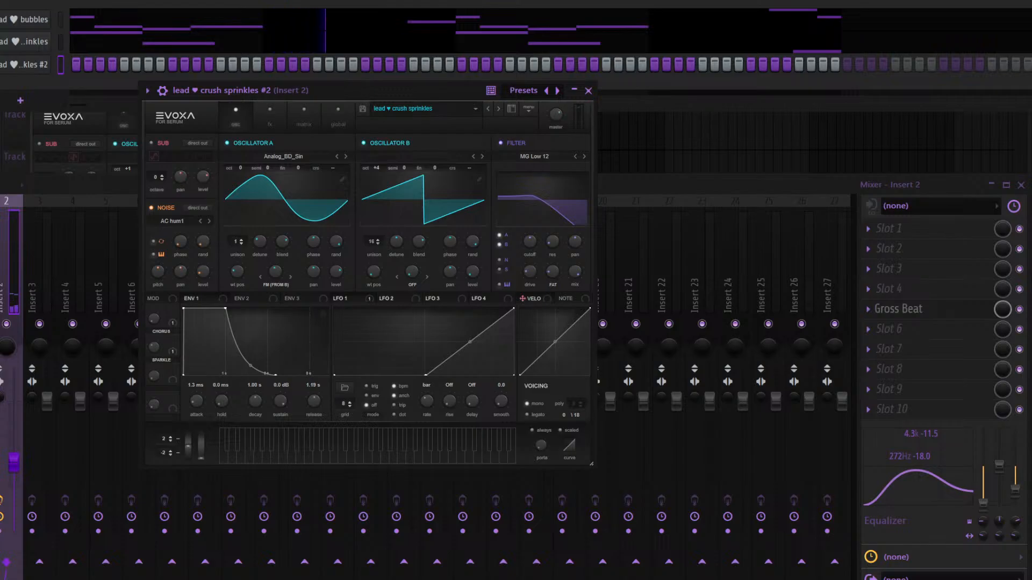
# Try the BASS - AFTERBREAK preset on the lead crush sprinkles #2 channel and discard that channel
pyautogui.click(355, 157)
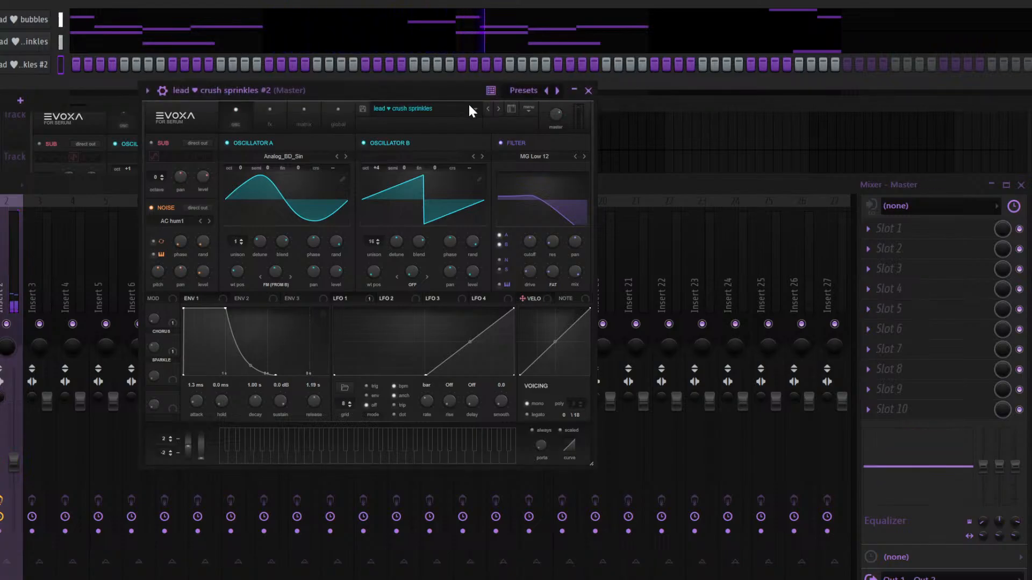
pyautogui.click(498, 109)
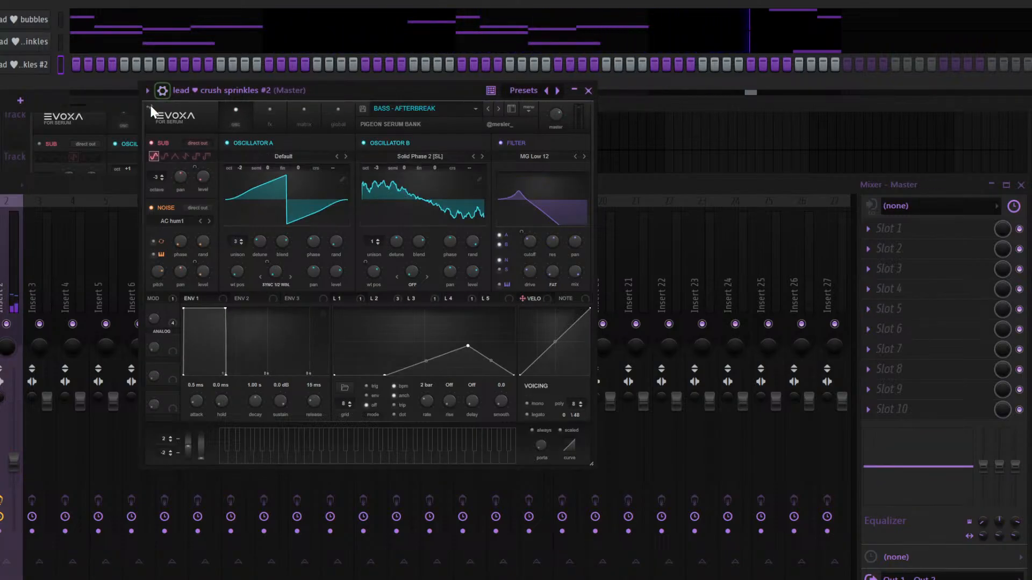
pyautogui.rightClick(35, 75)
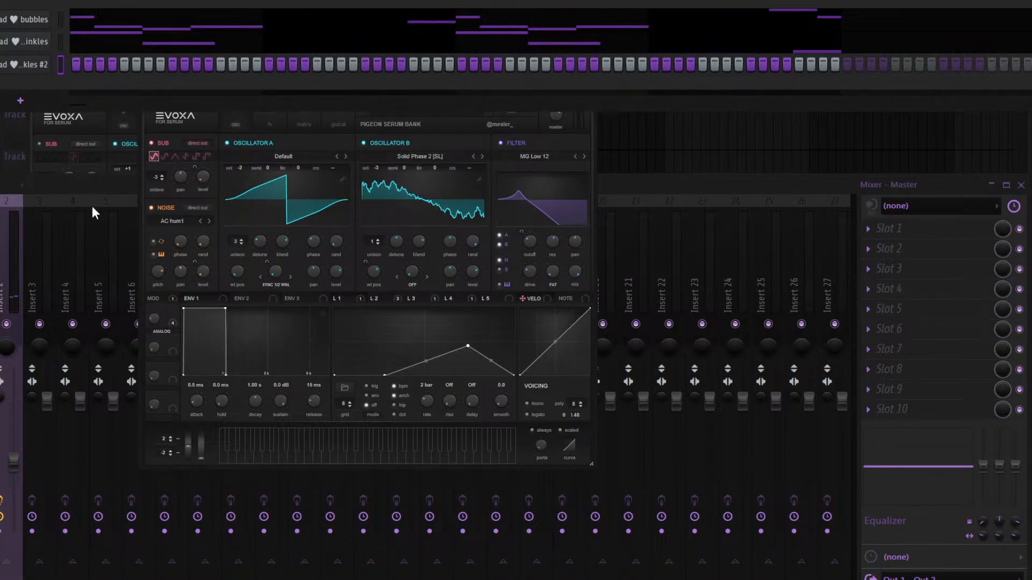
pyautogui.click(118, 371)
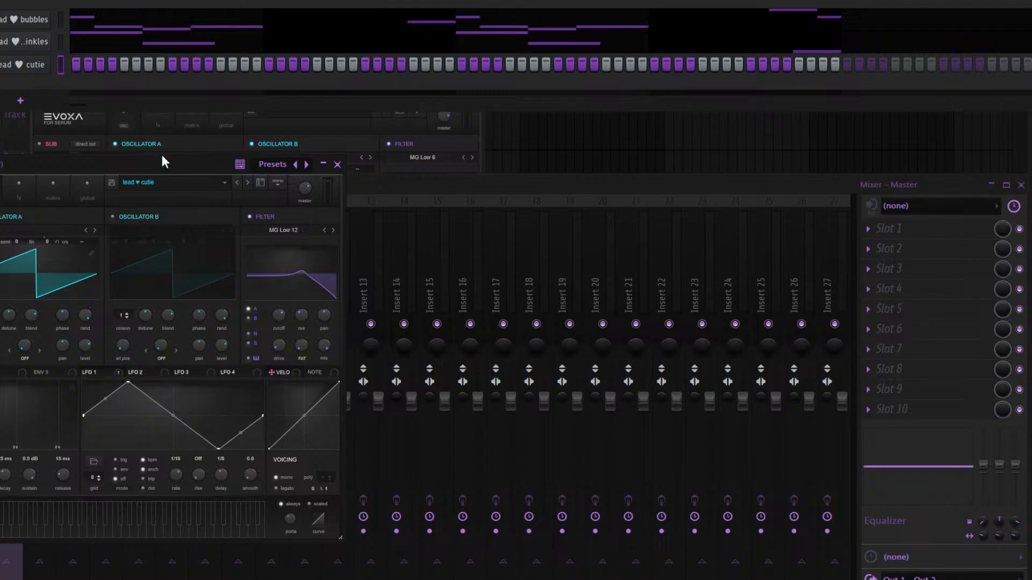
# Open the lead cutie channel's notes in the piano roll and place an A5 note at the start of bar 1
pyautogui.moveTo(164, 161); pyautogui.dragTo(367, 108)
pyautogui.click(30, 73)
pyautogui.rightClick(37, 70)
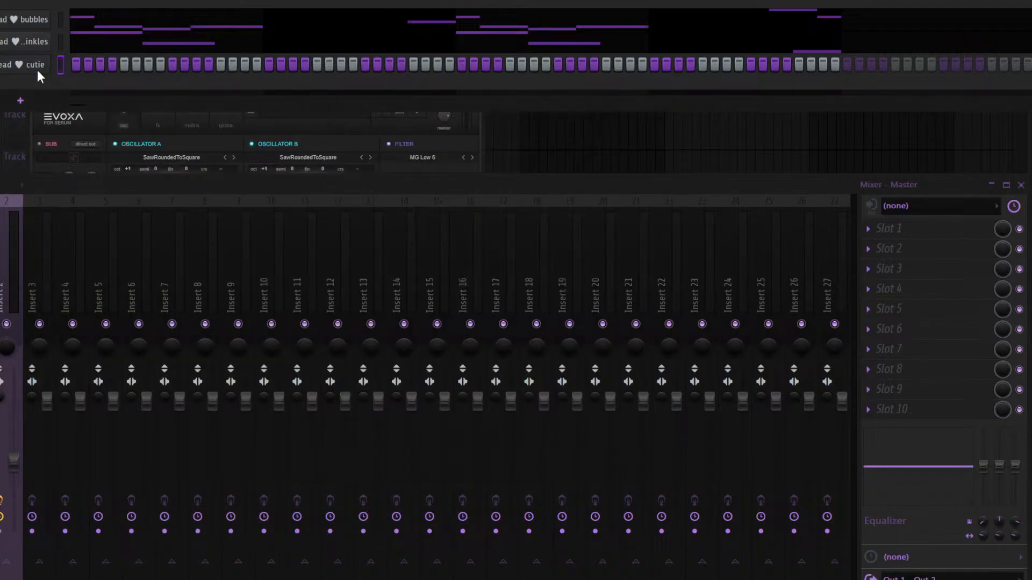
pyautogui.click(99, 86)
pyautogui.scroll(1, 151, 210)
pyautogui.click(95, 266)
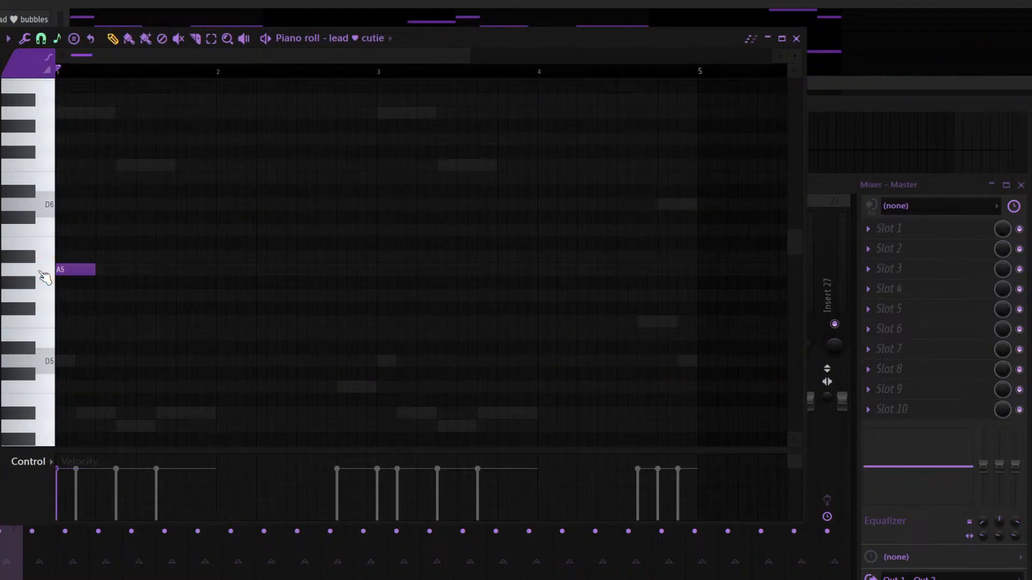
# Complete the one-bar lead cutie phrase with consecutive D6, C6 and A#5 notes after the A5
pyautogui.press('n')
pyautogui.press('n')
pyautogui.press('w')
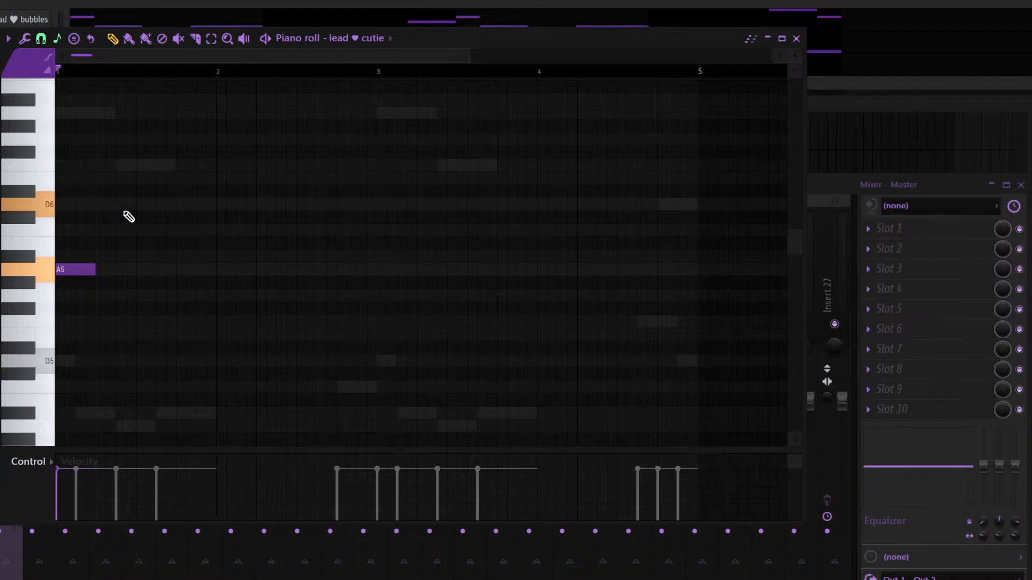
pyautogui.click(111, 205)
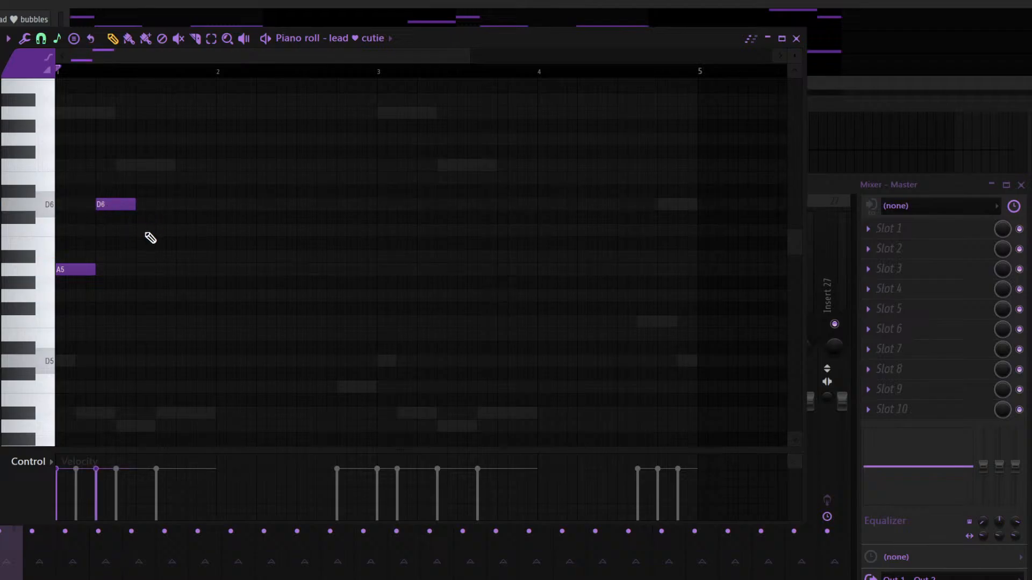
pyautogui.click(139, 232)
pyautogui.press('space')
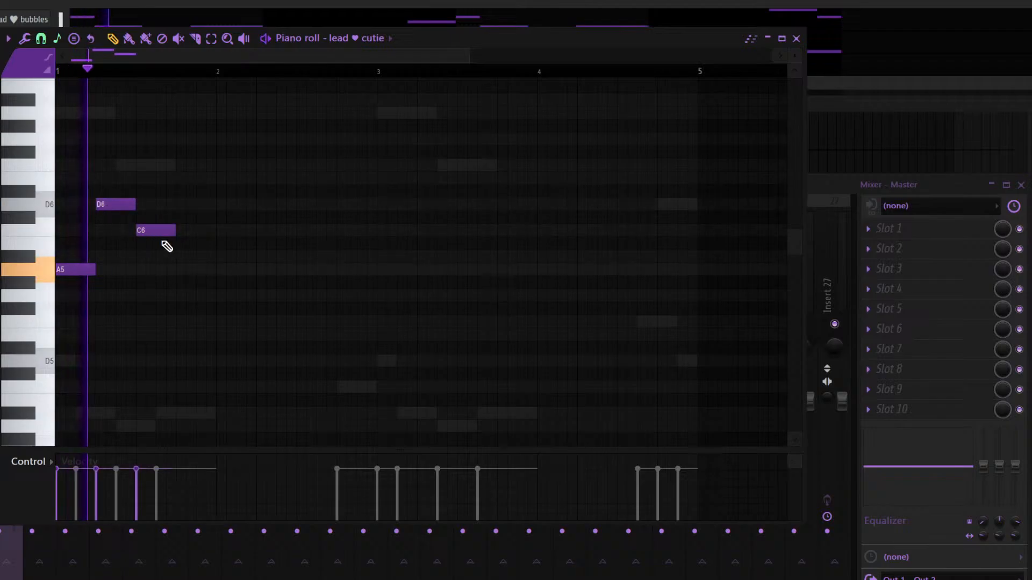
pyautogui.click(180, 257)
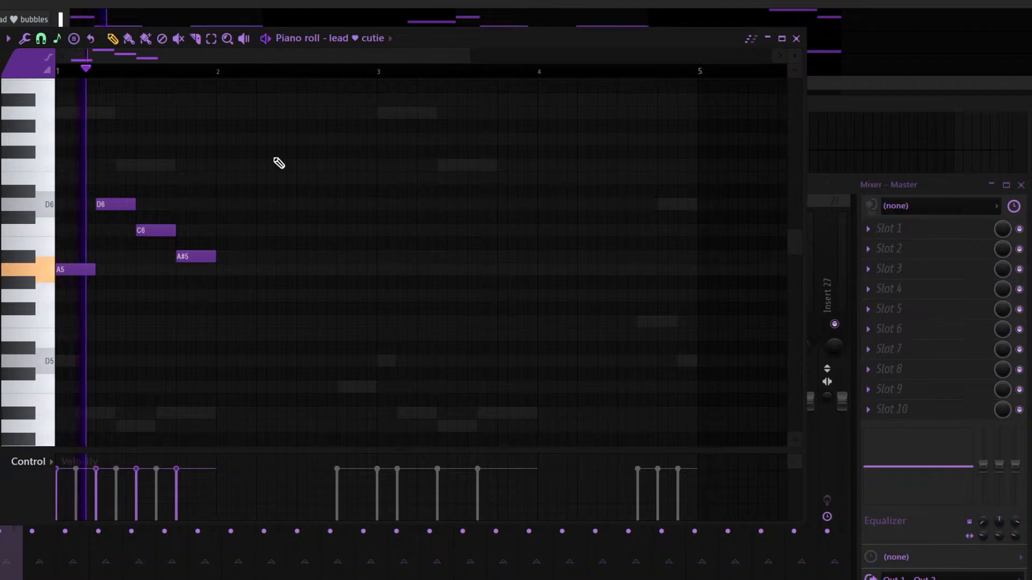
# Repeat the one-bar lead cutie phrase to fill four bars and remove any copies beyond bar 4
pyautogui.hotkey('ctrl', 'b')
pyautogui.click(516, 325)
pyautogui.hotkey('ctrl', 'b')
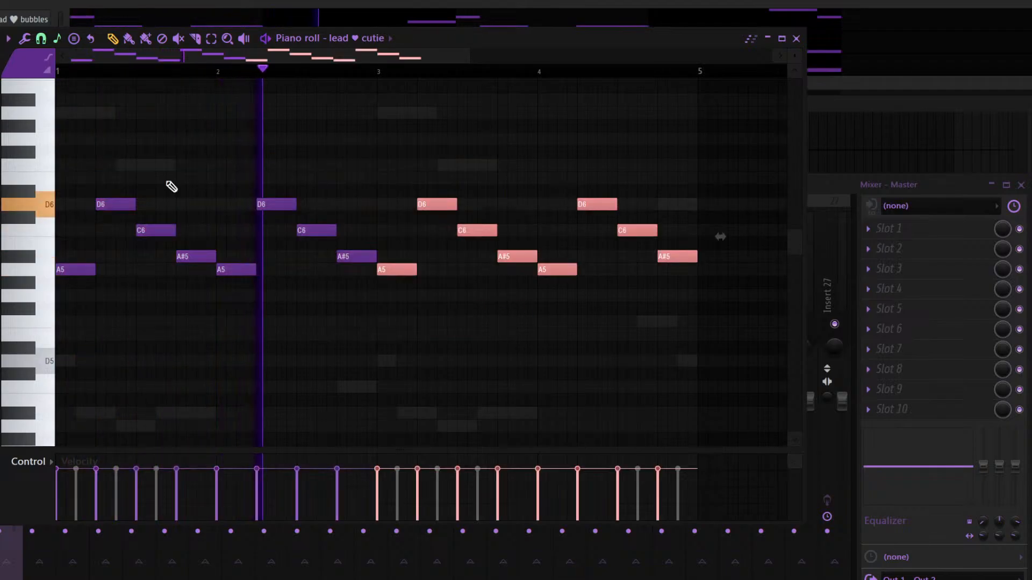
pyautogui.hotkey('ctrl', 'b')
pyautogui.press('Delete')
pyautogui.scroll(-1, 377, 75)
pyautogui.press('Escape')
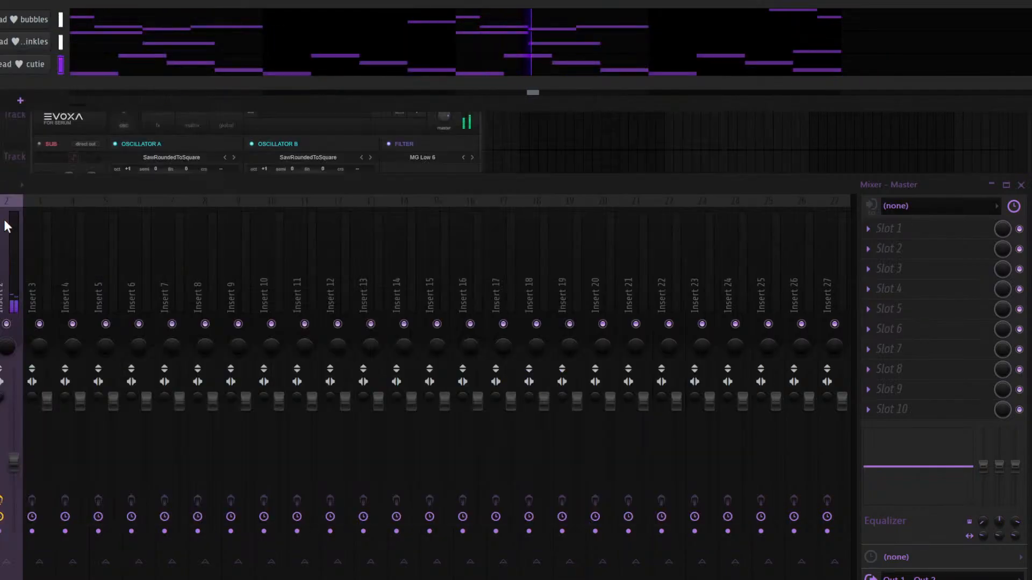
# Route the lead cutie channel to mixer insert 3 and lower that insert's fader
pyautogui.click(39, 263)
pyautogui.hotkey('ctrl', 'l')
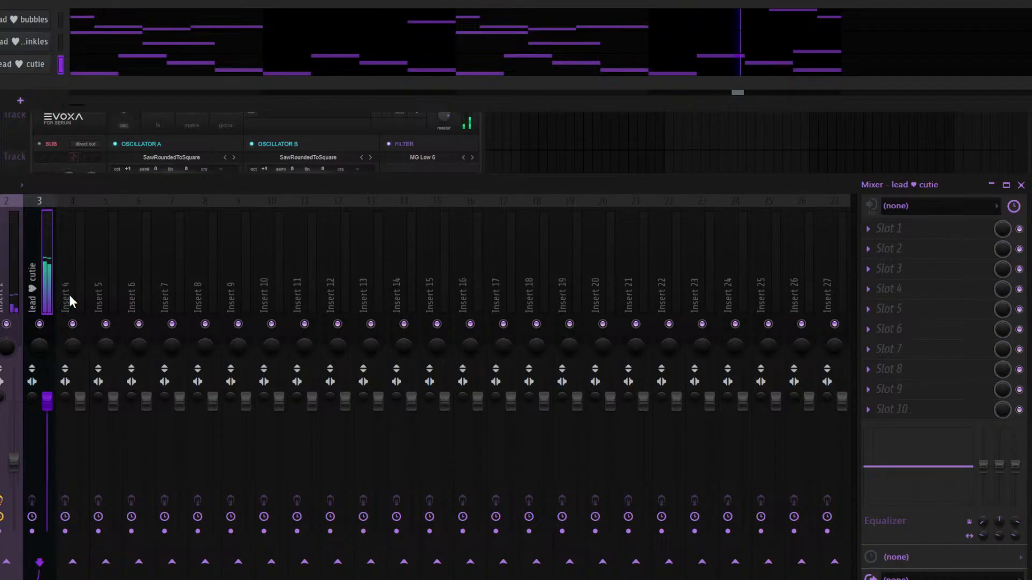
pyautogui.click(20, 69)
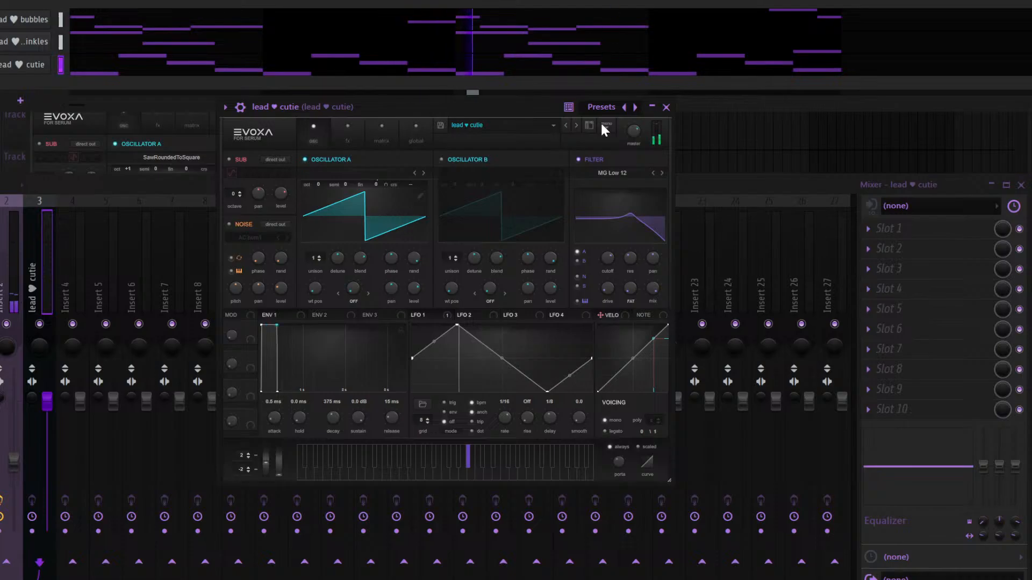
pyautogui.click(565, 125)
pyautogui.click(573, 126)
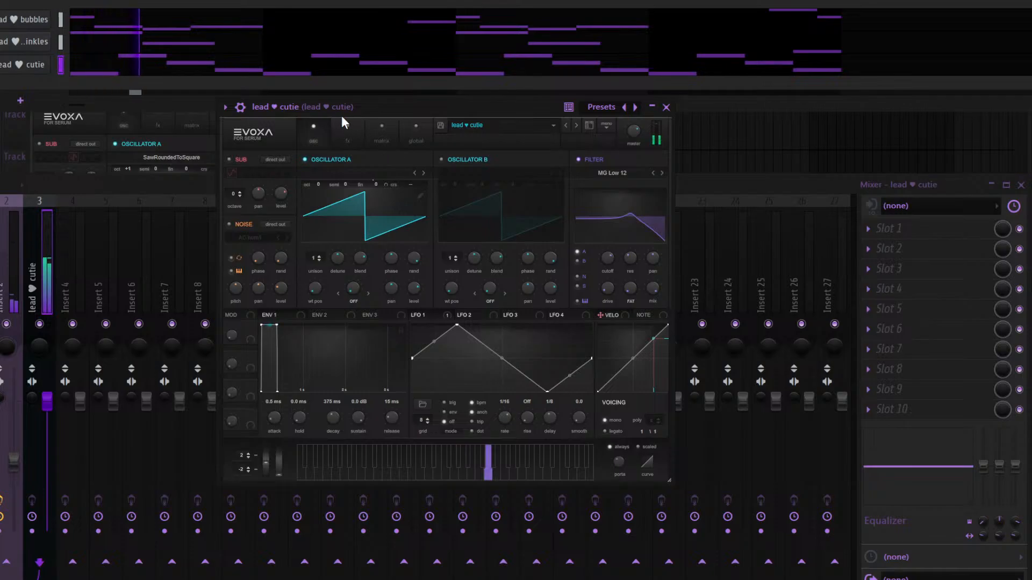
pyautogui.press('Escape')
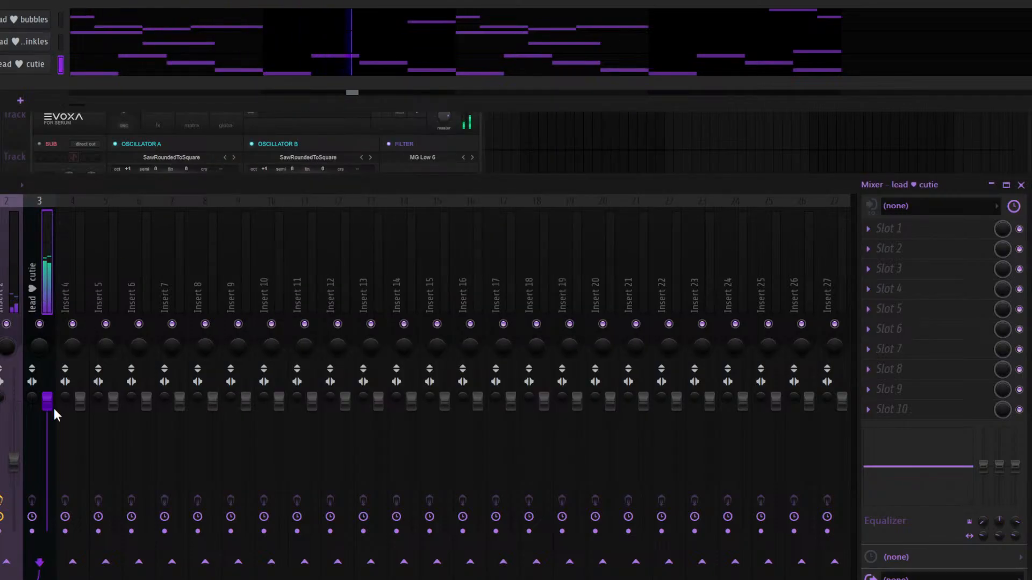
pyautogui.moveTo(47, 400); pyautogui.dragTo(47, 441)
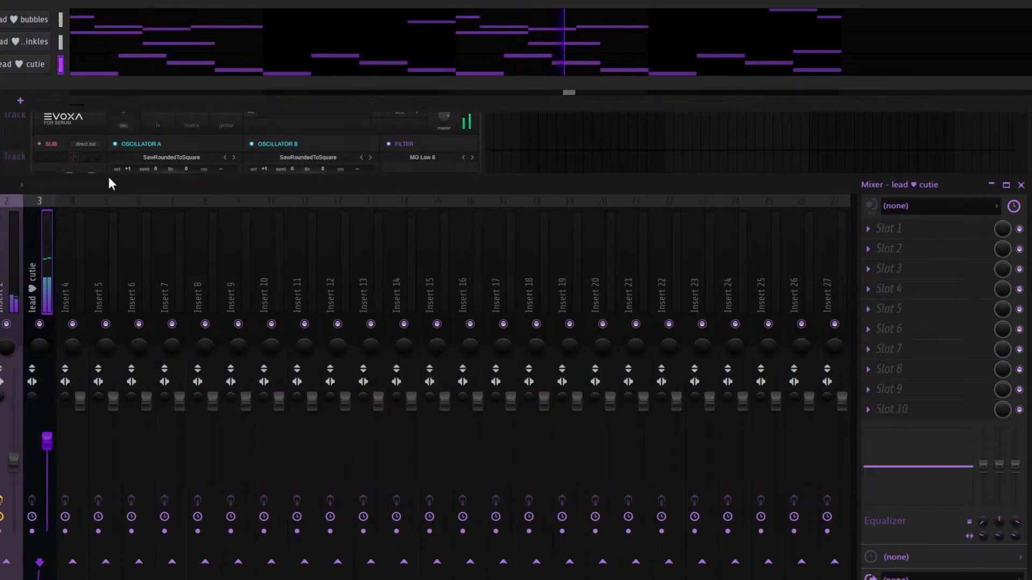
# Add a synth channel with the lead dirty scenecore preset below lead cutie and bring its window fully into view
pyautogui.click(31, 145)
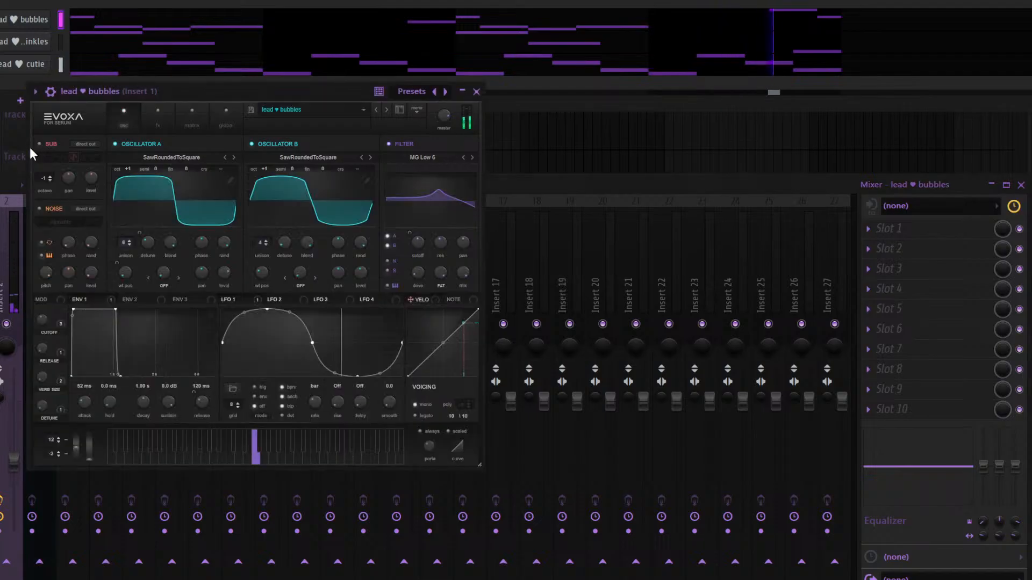
pyautogui.press('Escape')
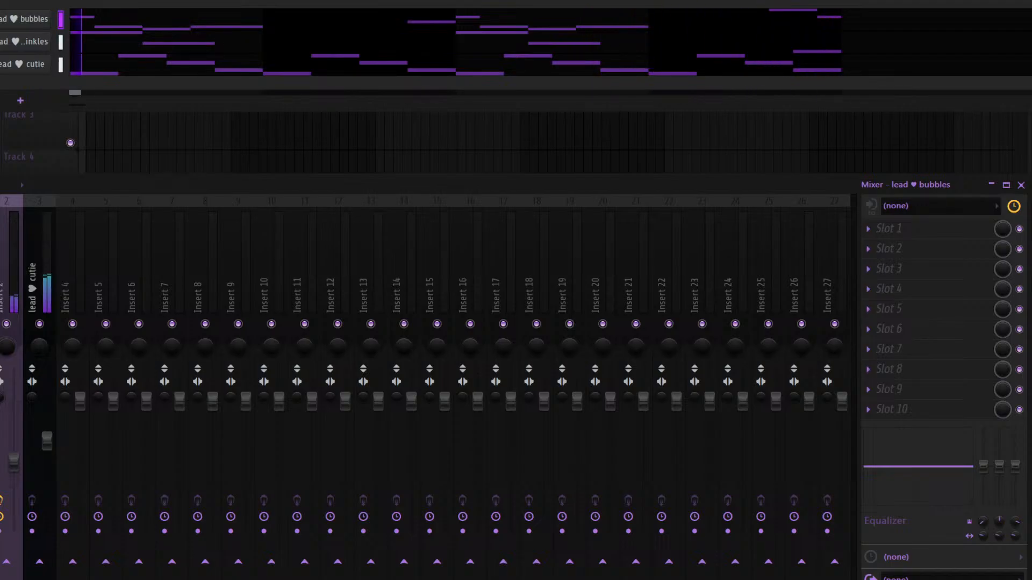
pyautogui.moveTo(0, 88); pyautogui.dragTo(17, 88)
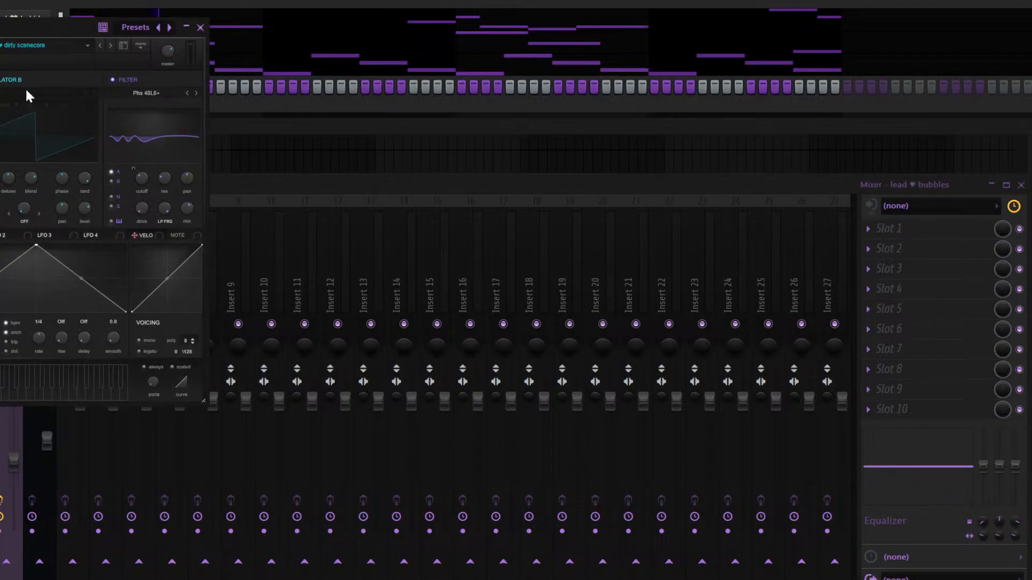
pyautogui.moveTo(2, 27); pyautogui.dragTo(370, 57)
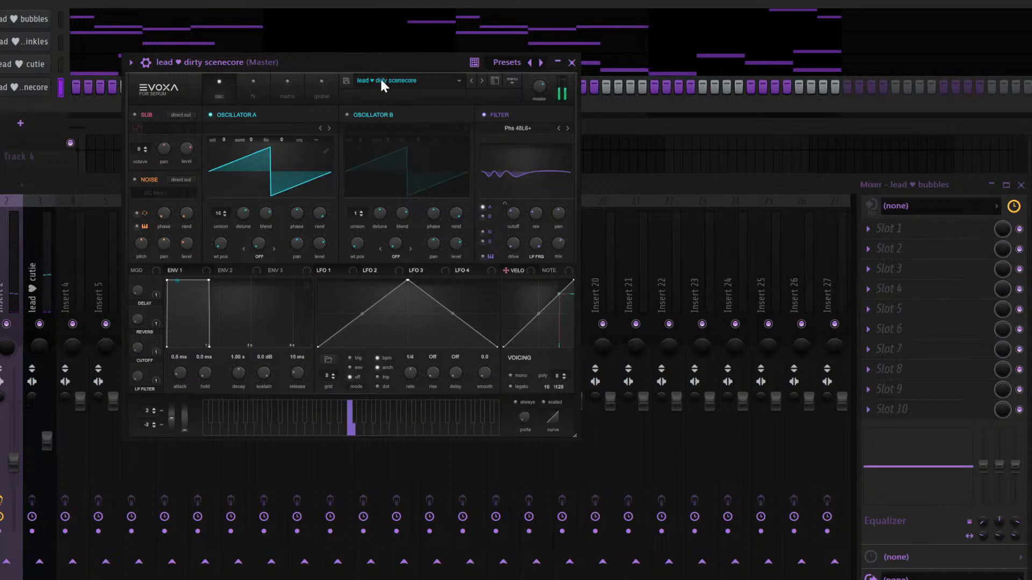
# Write a three-bar G5 note followed by a one-bar E6 note on the lead dirty scenecore channel and play them back
pyautogui.click(62, 91)
pyautogui.press('F7')
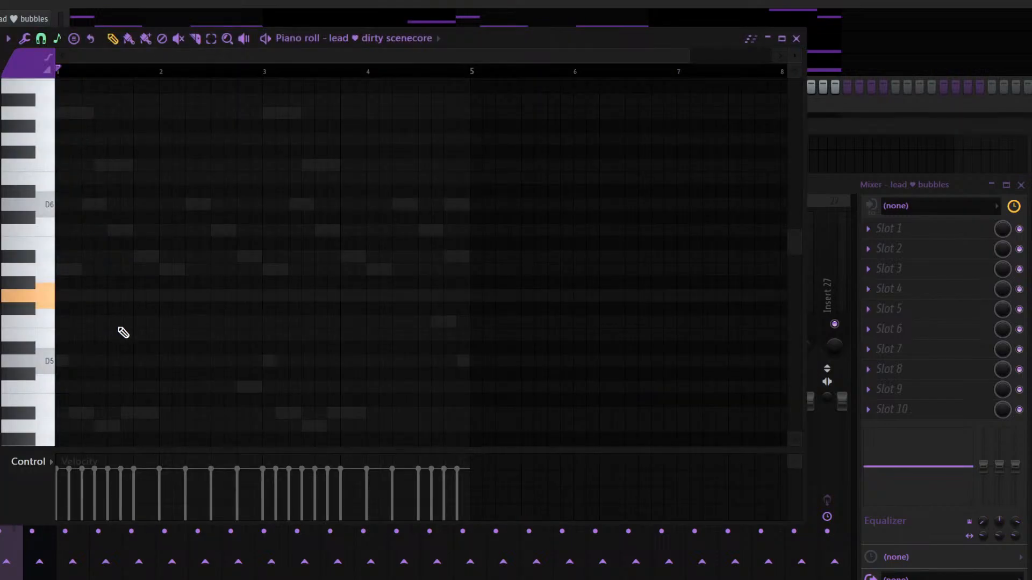
pyautogui.click(70, 294)
pyautogui.moveTo(66, 293); pyautogui.dragTo(371, 292)
pyautogui.moveTo(397, 178); pyautogui.dragTo(359, 168)
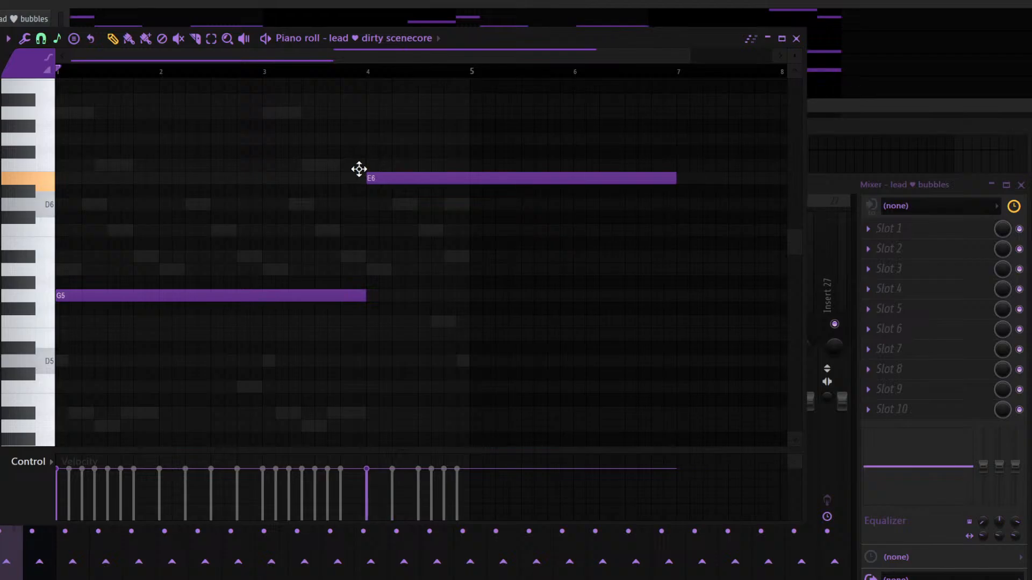
pyautogui.moveTo(672, 174); pyautogui.dragTo(468, 168)
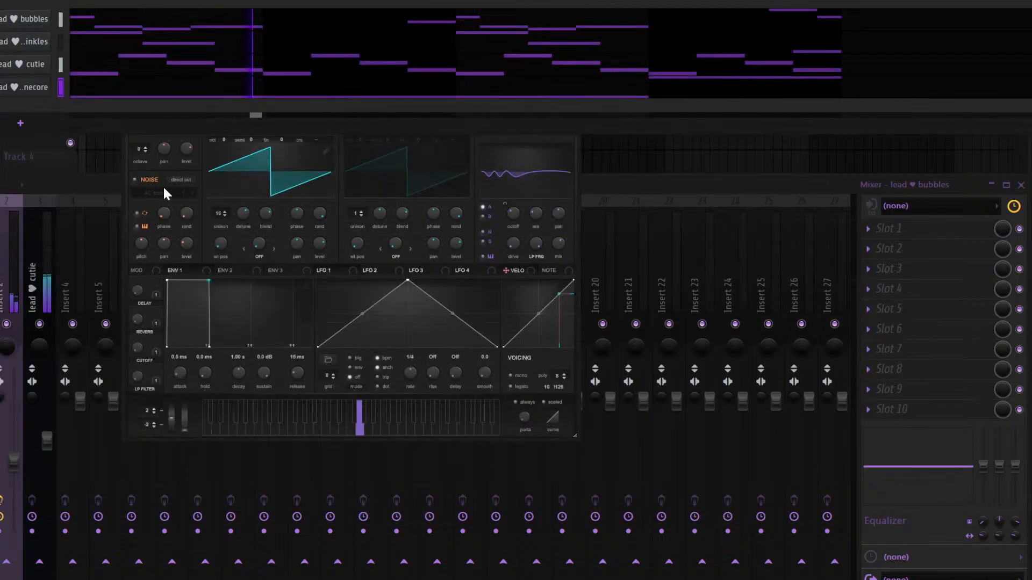
pyautogui.press('space')
pyautogui.click(340, 181)
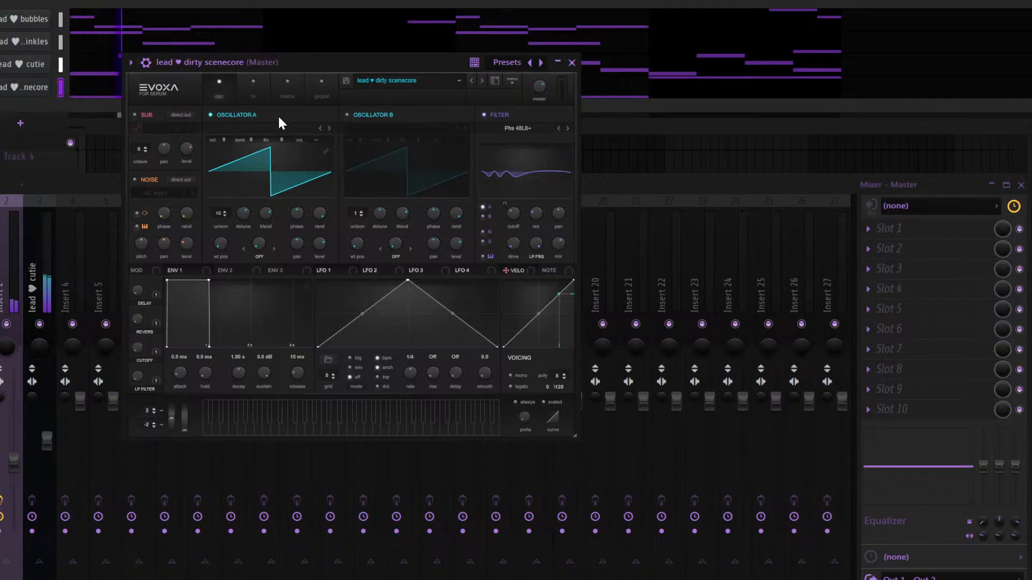
pyautogui.click(480, 80)
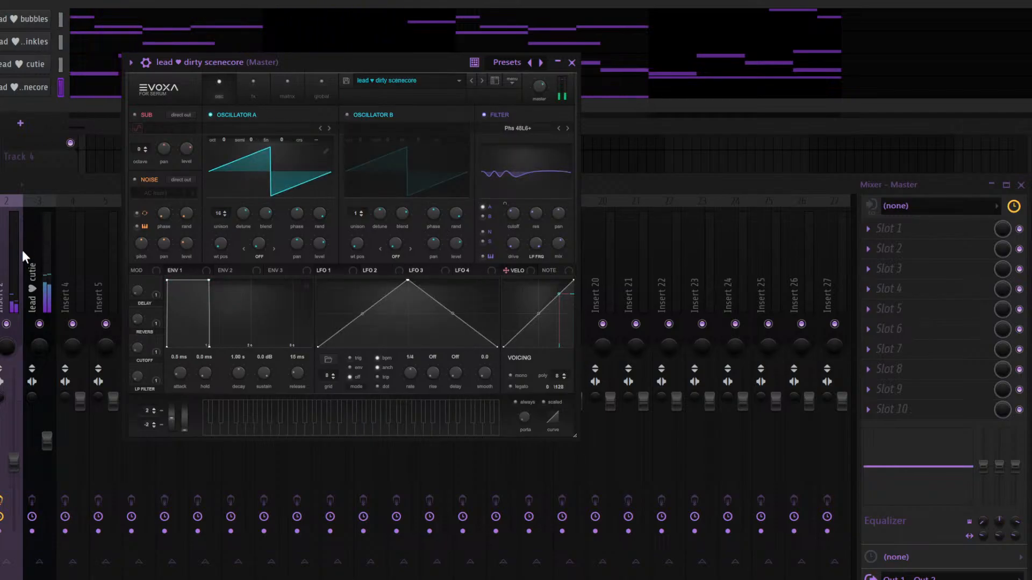
pyautogui.click(50, 270)
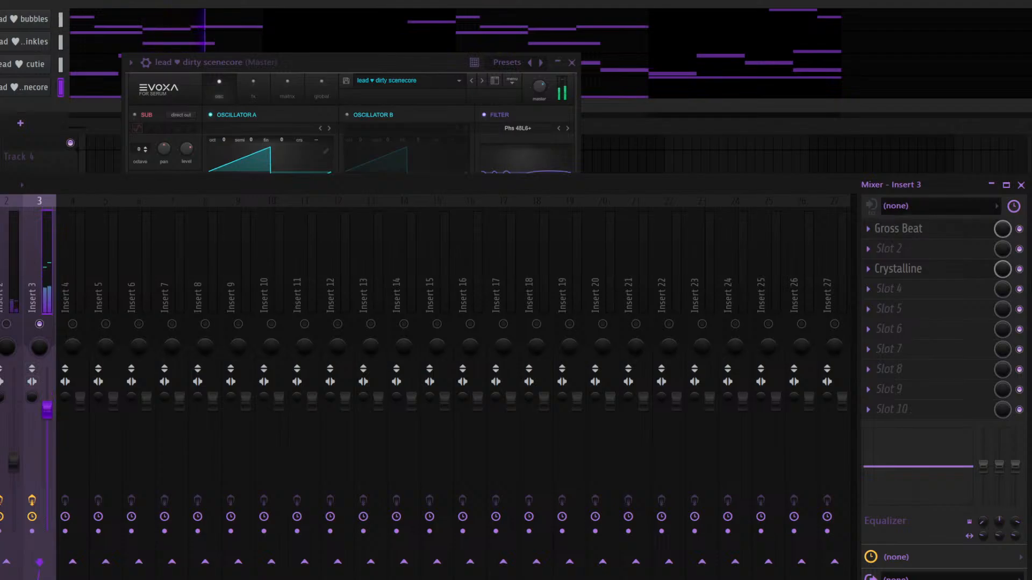
pyautogui.moveTo(47, 409); pyautogui.dragTo(47, 447)
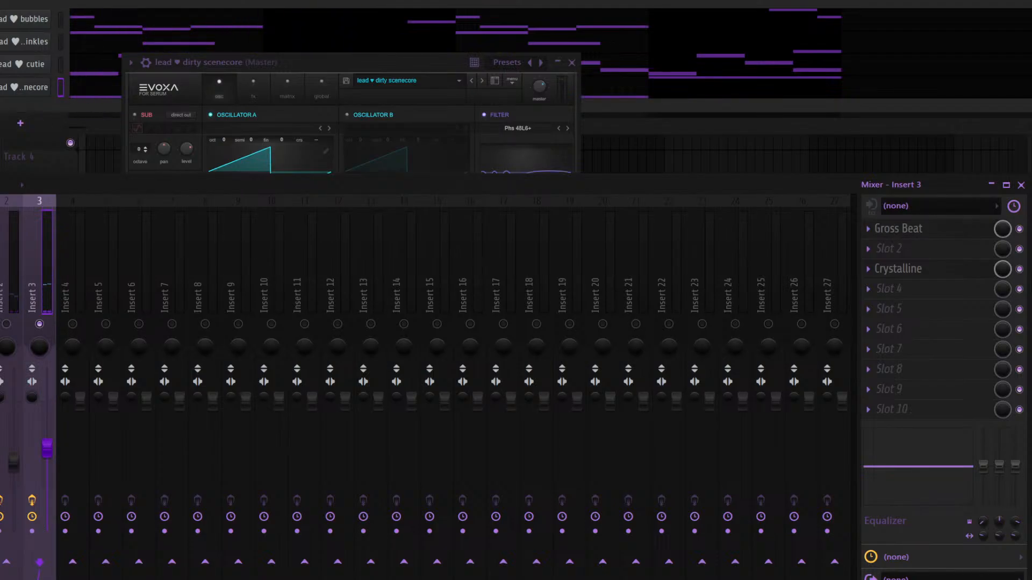
pyautogui.moveTo(1, 87); pyautogui.dragTo(2, 70)
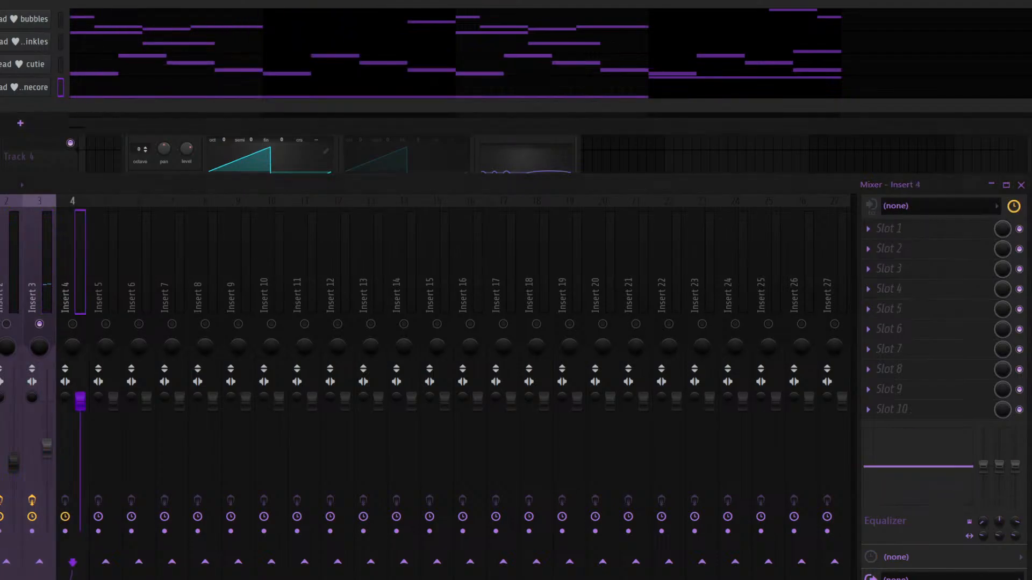
pyautogui.click(38, 256)
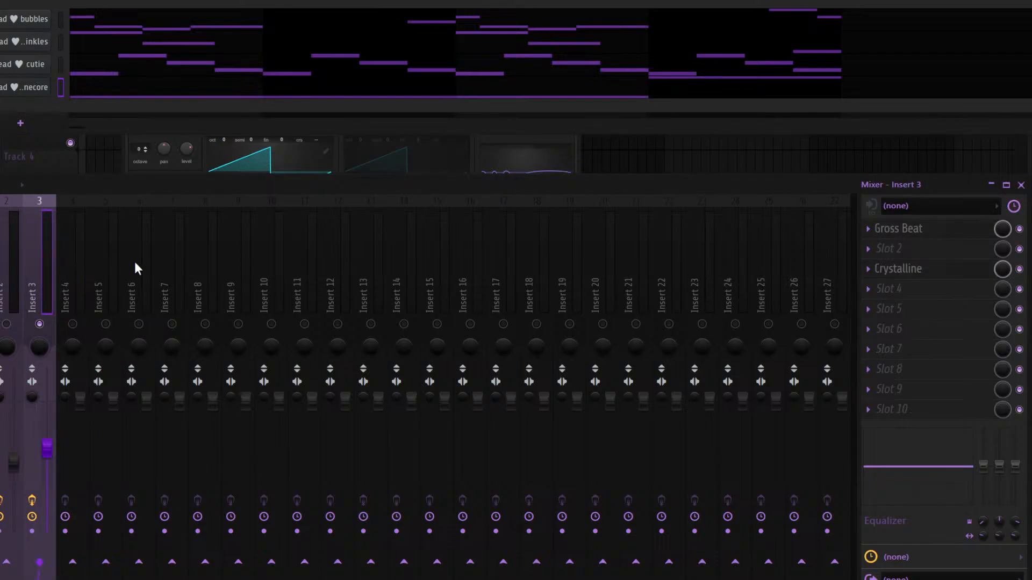
pyautogui.hotkey('ctrl', 'z')
pyautogui.hotkey('ctrl', 'z')
# Route the lead dirty scenecore channel to mixer insert 4 and give that insert the Gross Beat and Crystalline effect chain
pyautogui.click(81, 252)
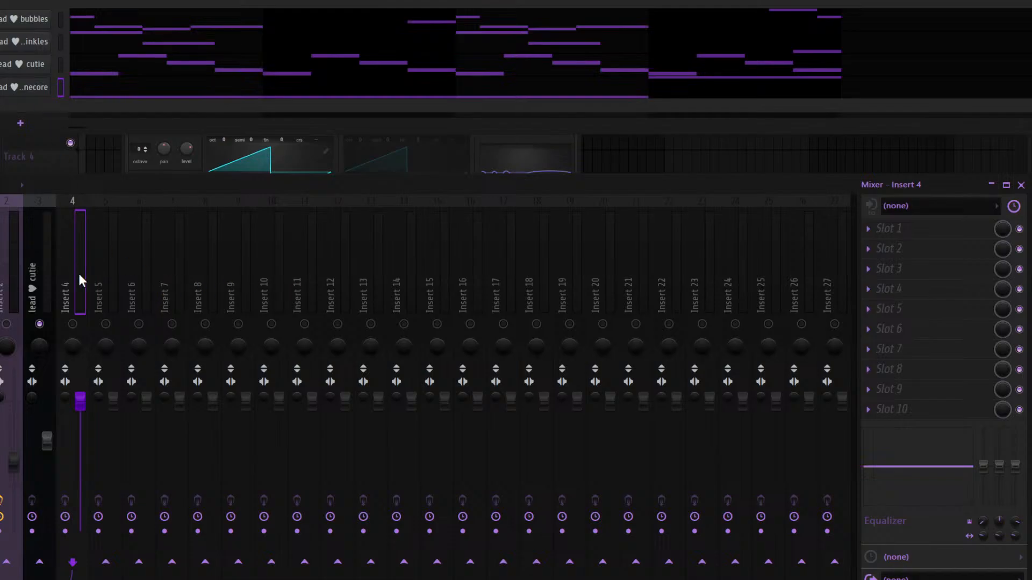
pyautogui.hotkey('ctrl', 'l')
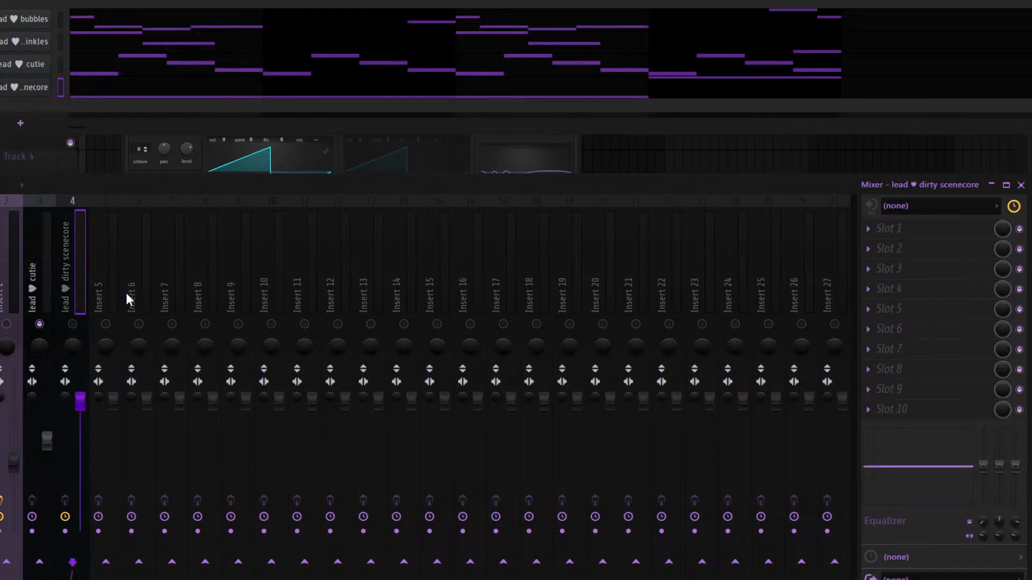
pyautogui.hotkey('ctrl', 'v')
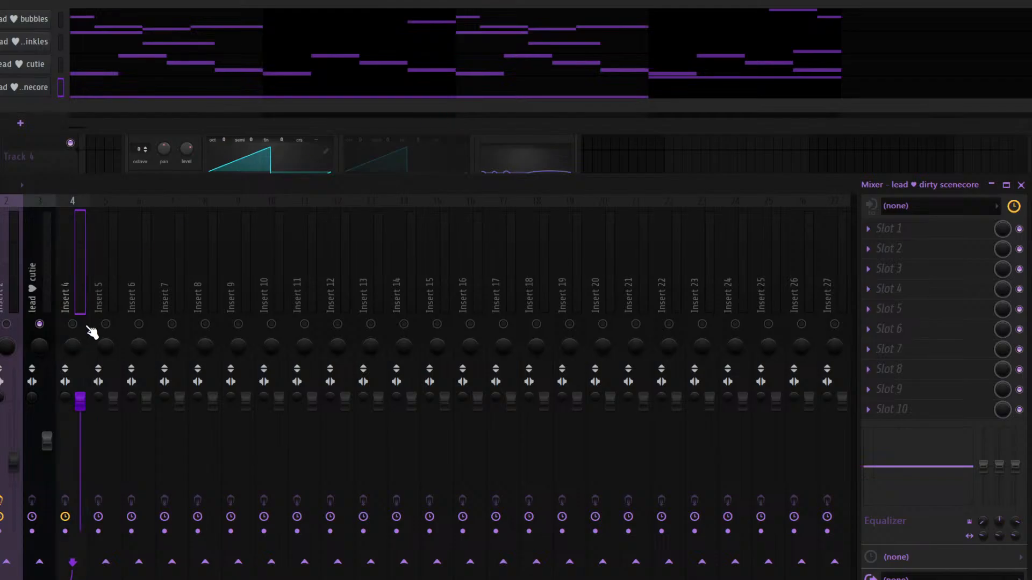
# Start playback, unmute all mixer inserts and lower the fader of insert 4
pyautogui.press('space')
pyautogui.rightClick(76, 324)
pyautogui.rightClick(72, 324)
pyautogui.moveTo(80, 403); pyautogui.dragTo(81, 464)
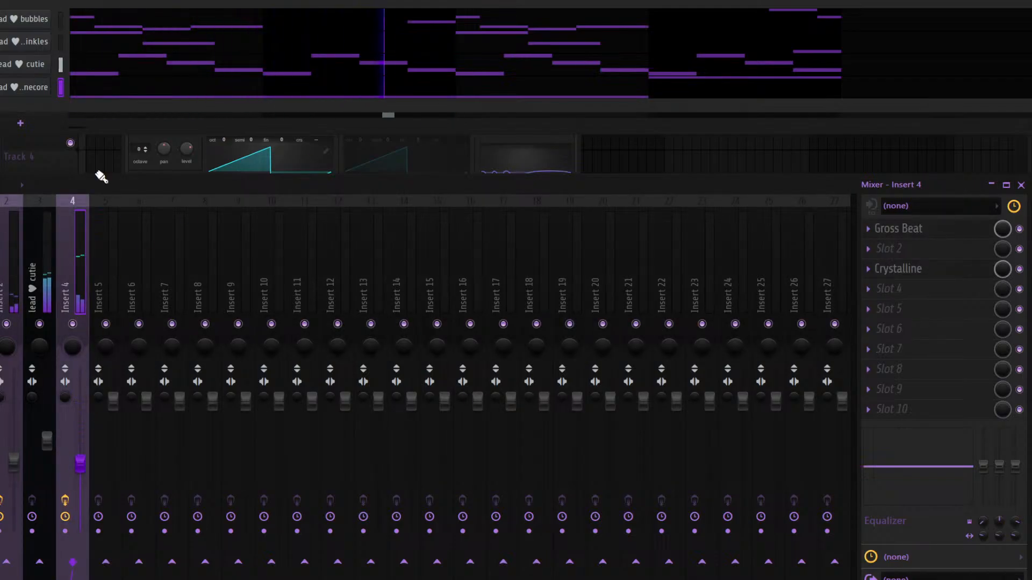
# Transpose the lead dirty scenecore notes up one octave to G6 and E7
pyautogui.click(74, 90)
pyautogui.press('Escape')
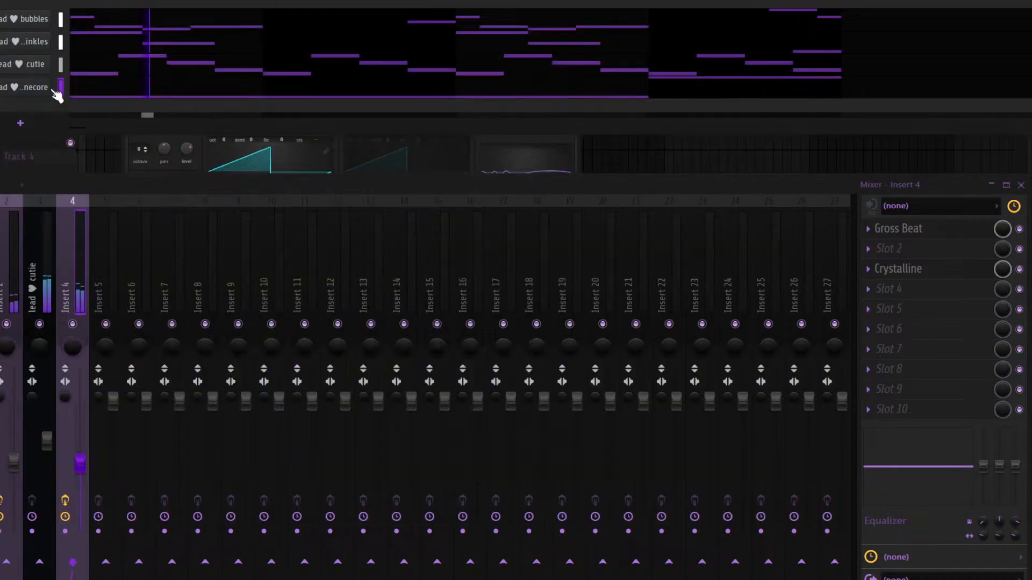
pyautogui.click(29, 88)
pyautogui.click(32, 89)
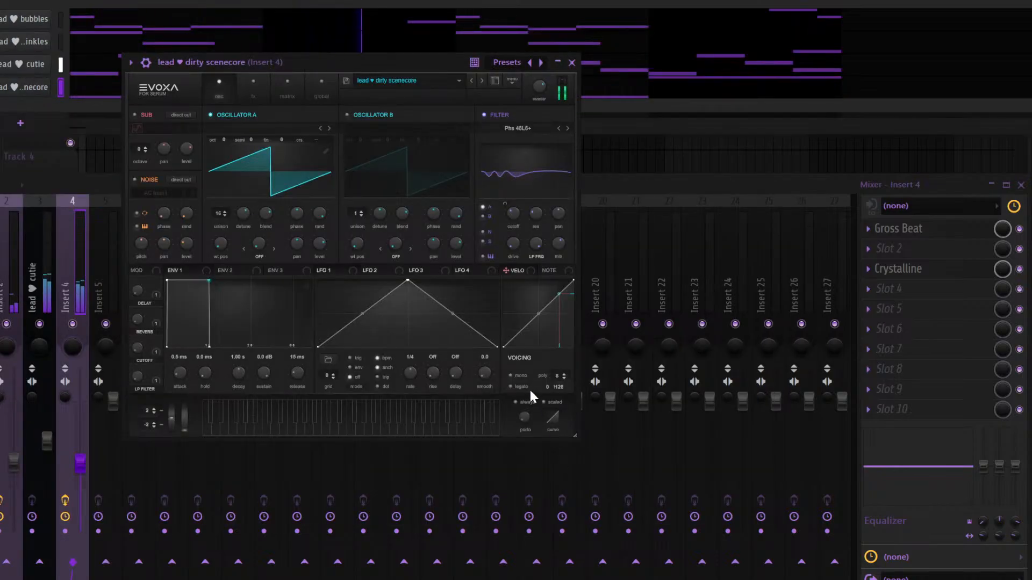
pyautogui.press('Escape')
pyautogui.click(75, 86)
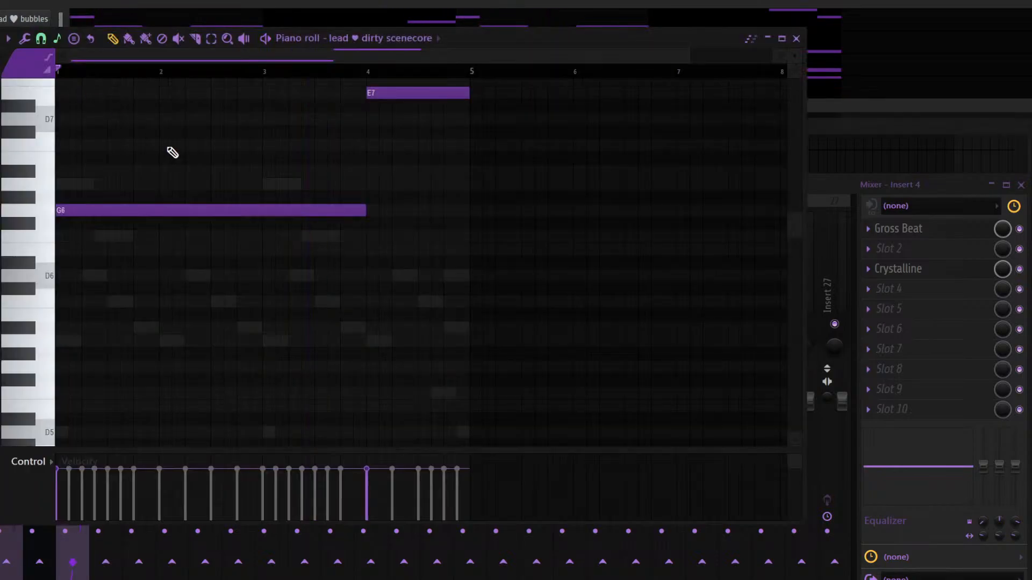
# Stack copies of both notes into G6–A#6–D7 and E7–G7–A#7 chords and play them back
pyautogui.moveTo(464, 307); pyautogui.dragTo(70, 79)
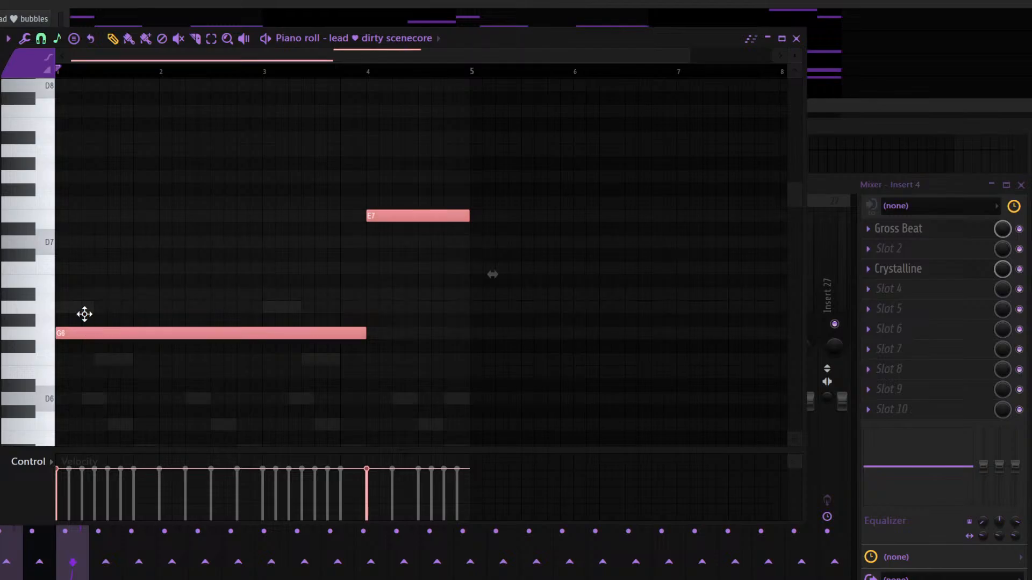
pyautogui.moveTo(84, 314); pyautogui.dragTo(80, 231)
pyautogui.press('space')
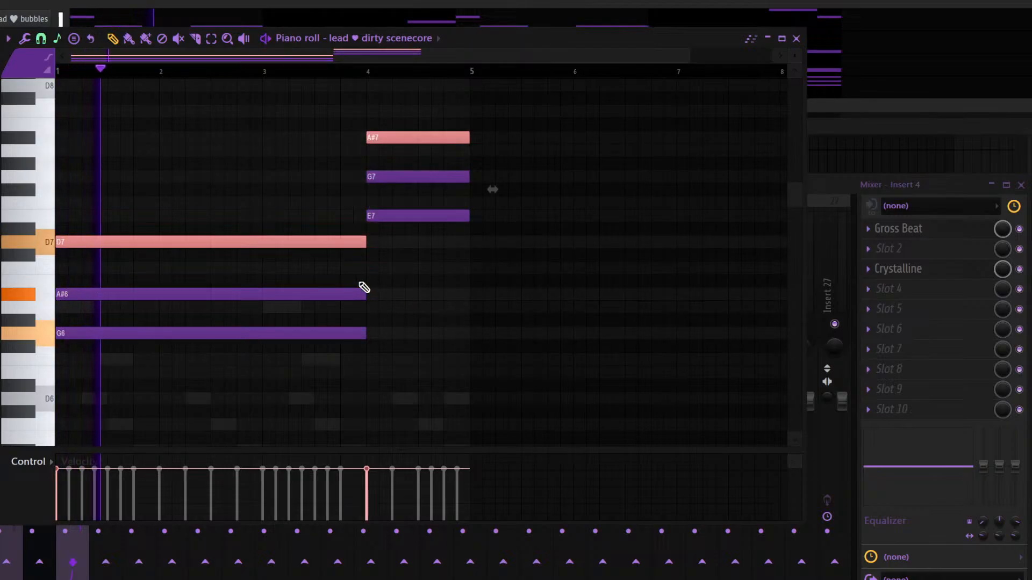
# Close the piano roll, mute the lead cutie insert and lower the fader of insert 4 a little further
pyautogui.press('Escape')
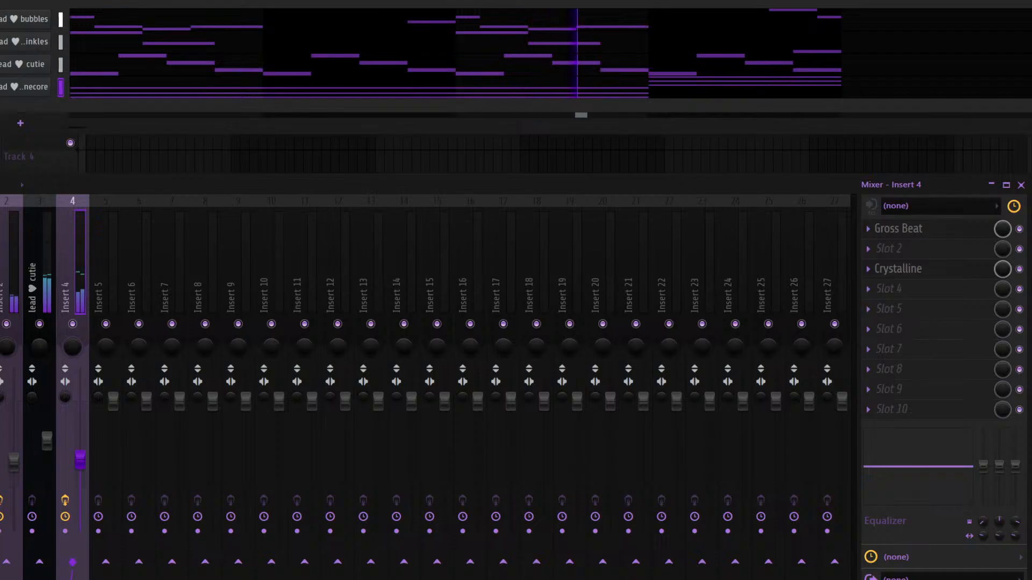
pyautogui.click(39, 324)
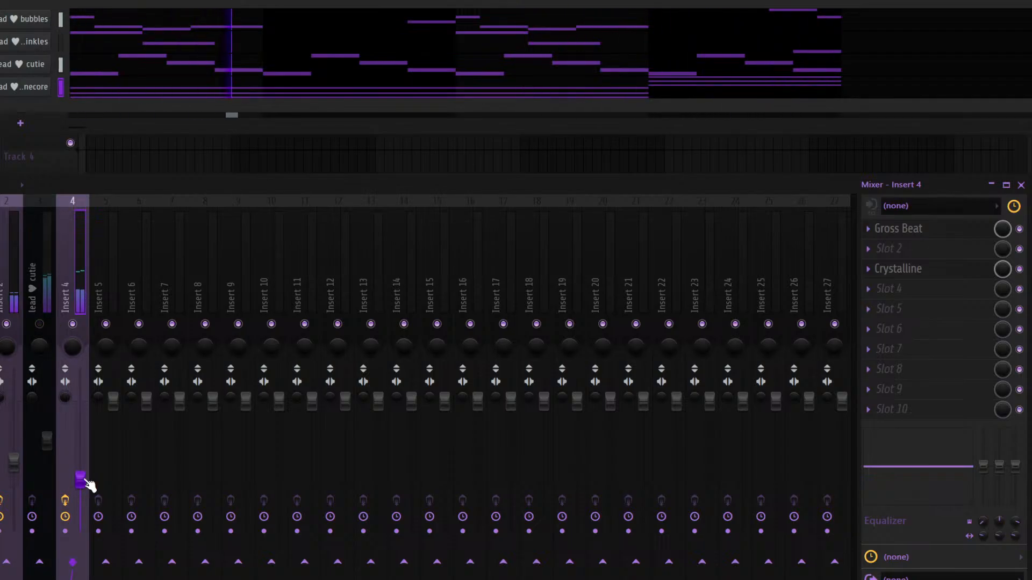
# Repeat the Pattern 1 clip on track 1 of the playlist, starting at bar 5
pyautogui.moveTo(168, 101); pyautogui.dragTo(31, 23)
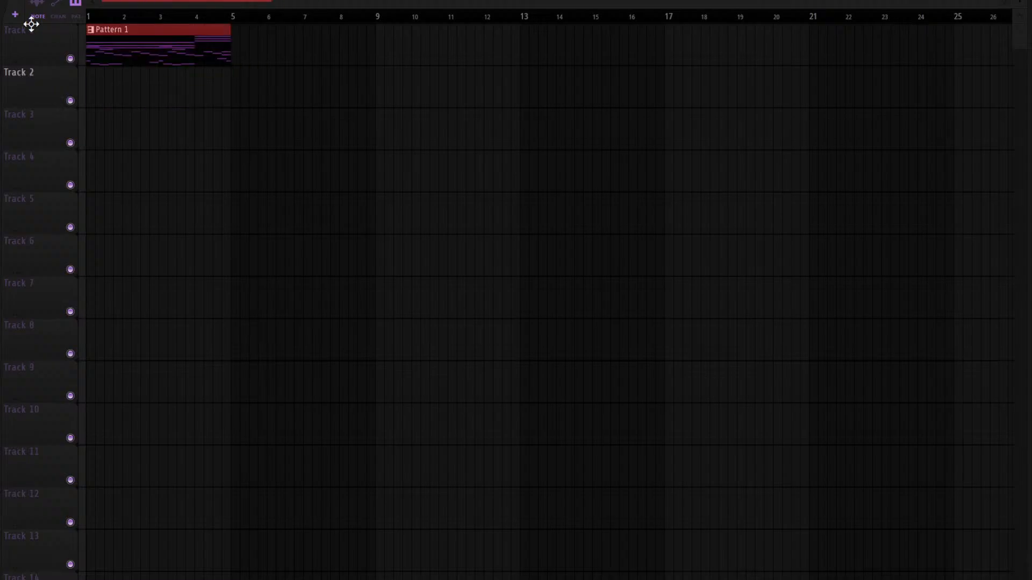
pyautogui.hotkey('ctrl', 'b')
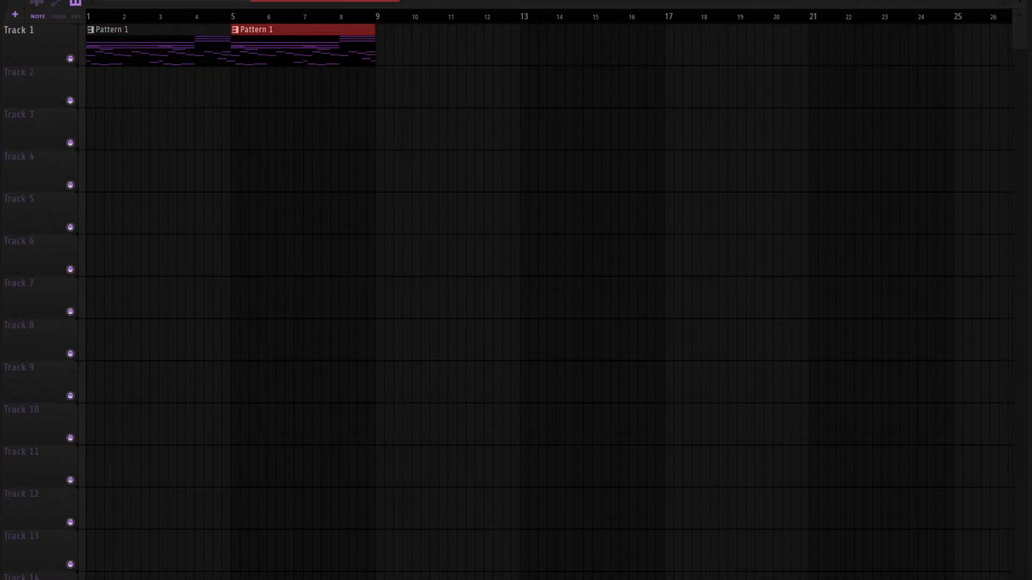
# Add the clap sample as a channel and place a clap on the third beat of each of the four bars
pyautogui.hotkey('ctrl', 'd')
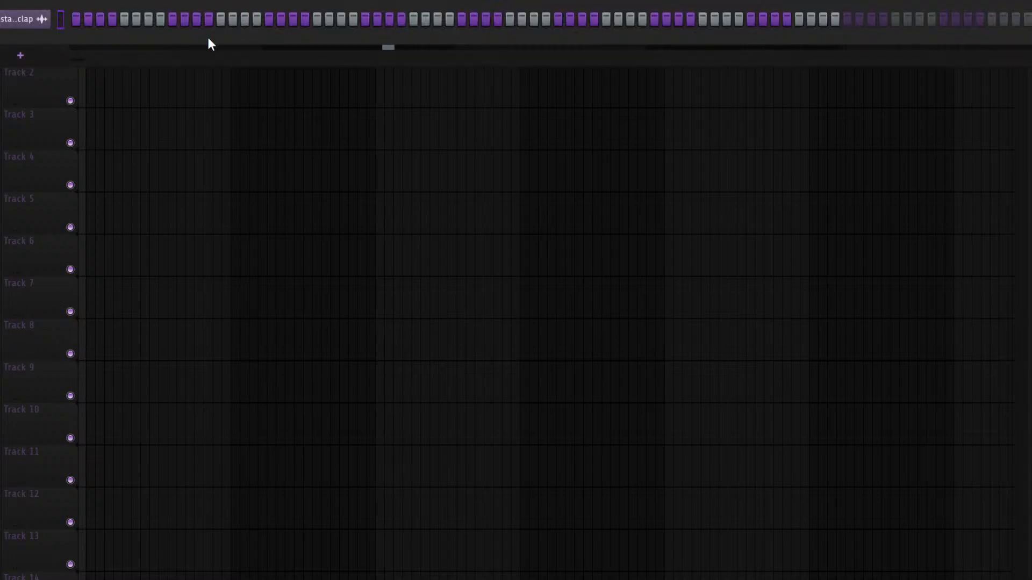
pyautogui.click(174, 20)
pyautogui.click(363, 21)
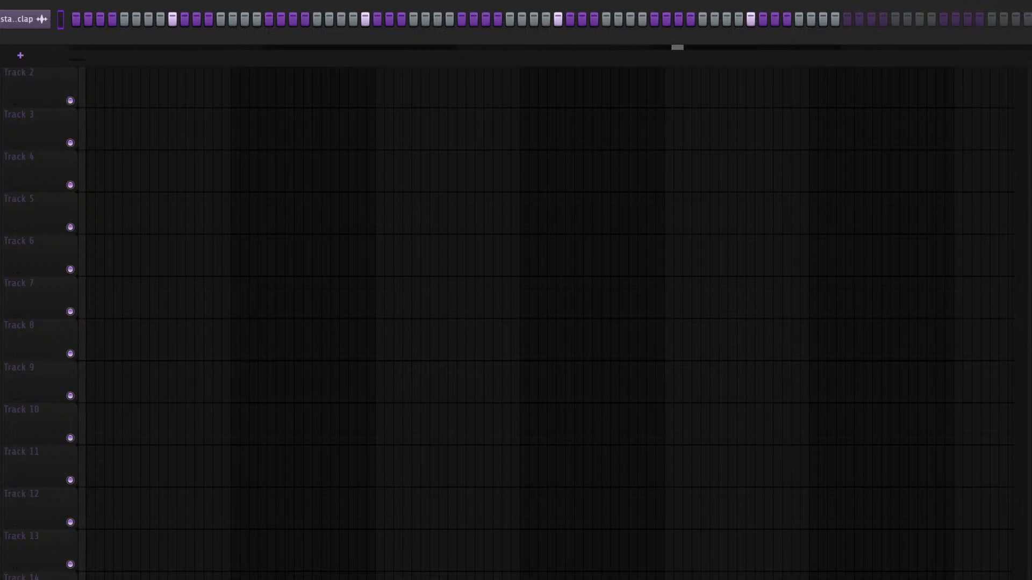
# Add the HI HAT - LUK (2) channel with hits on every second step and extra hits forming short rolls
pyautogui.press('F6')
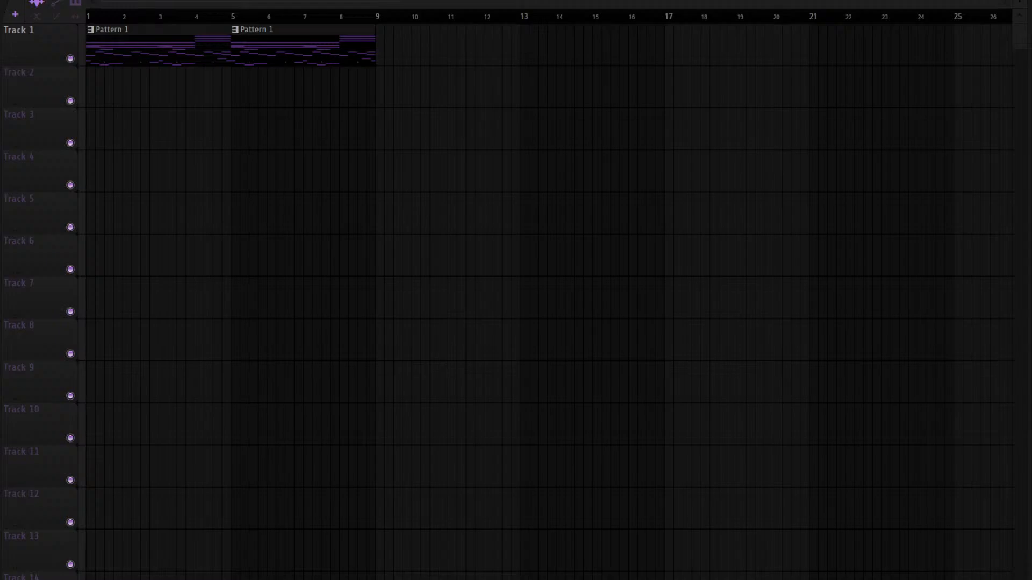
pyautogui.press('F6')
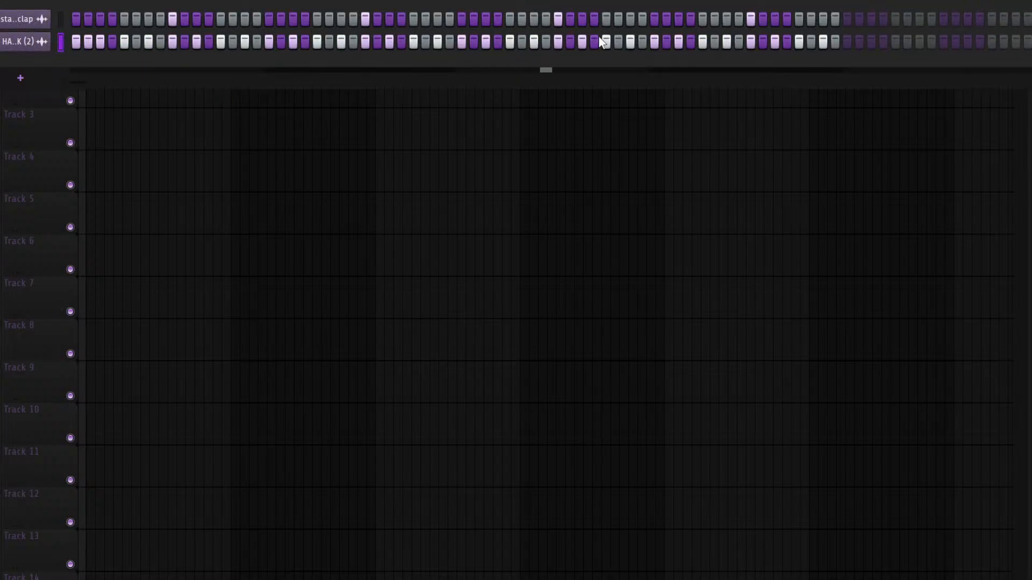
pyautogui.click(667, 42)
pyautogui.click(425, 41)
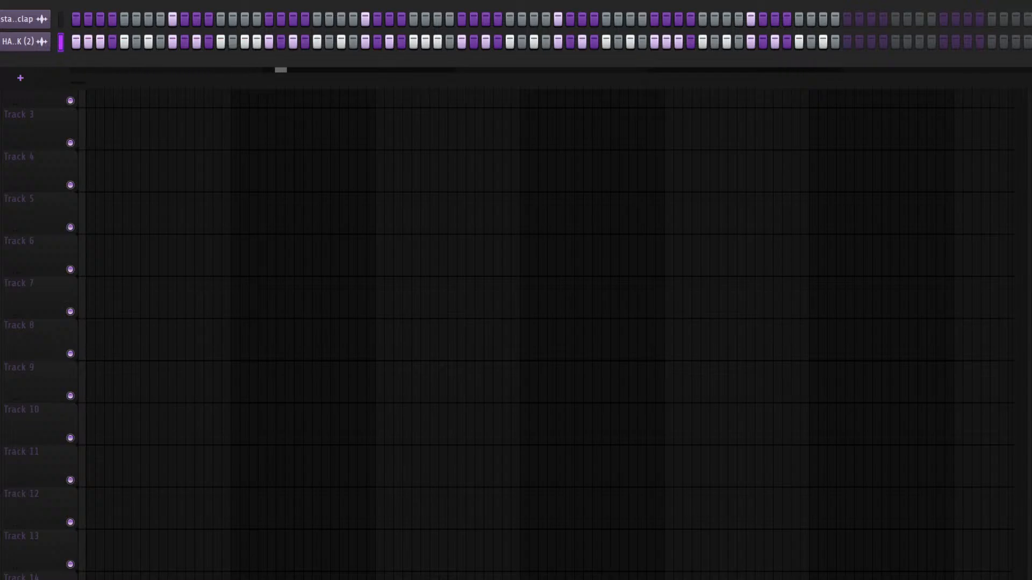
# Add the grace 808 sample as a channel and set it to cut itself
pyautogui.press('F6')
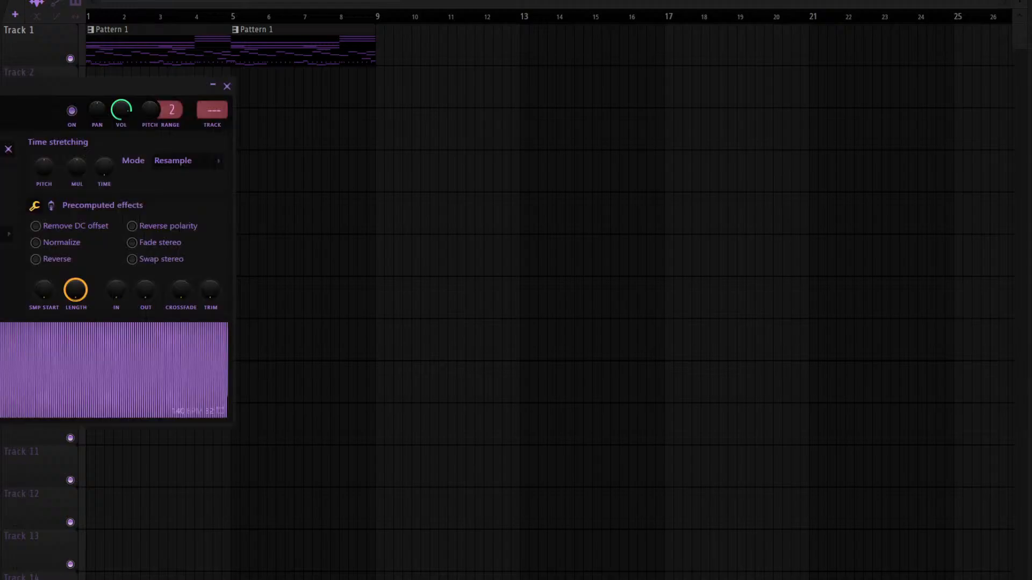
pyautogui.moveTo(0, 107); pyautogui.dragTo(41, 131)
pyautogui.click(14, 134)
pyautogui.press('Escape')
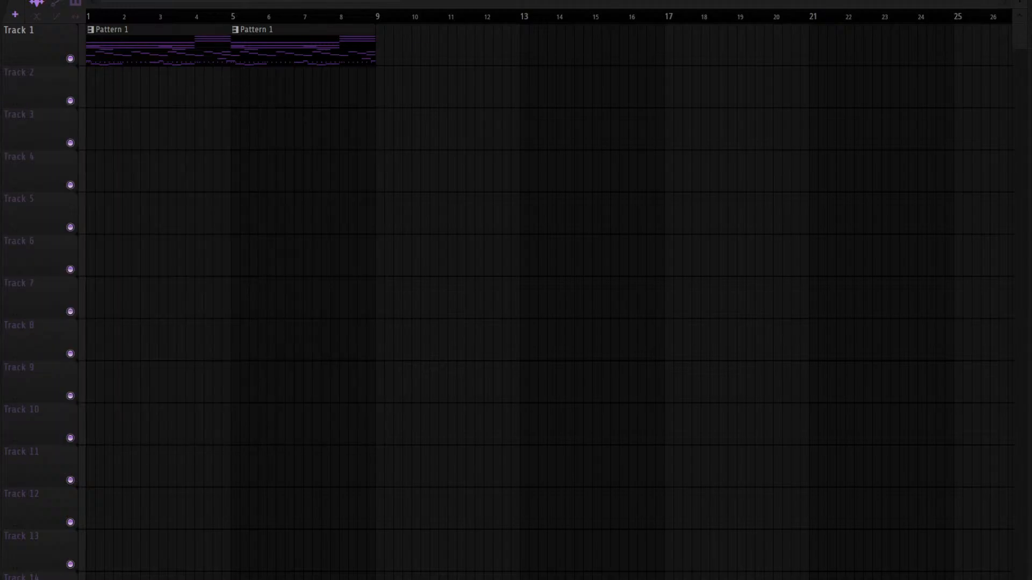
pyautogui.press('F6')
pyautogui.press('F7')
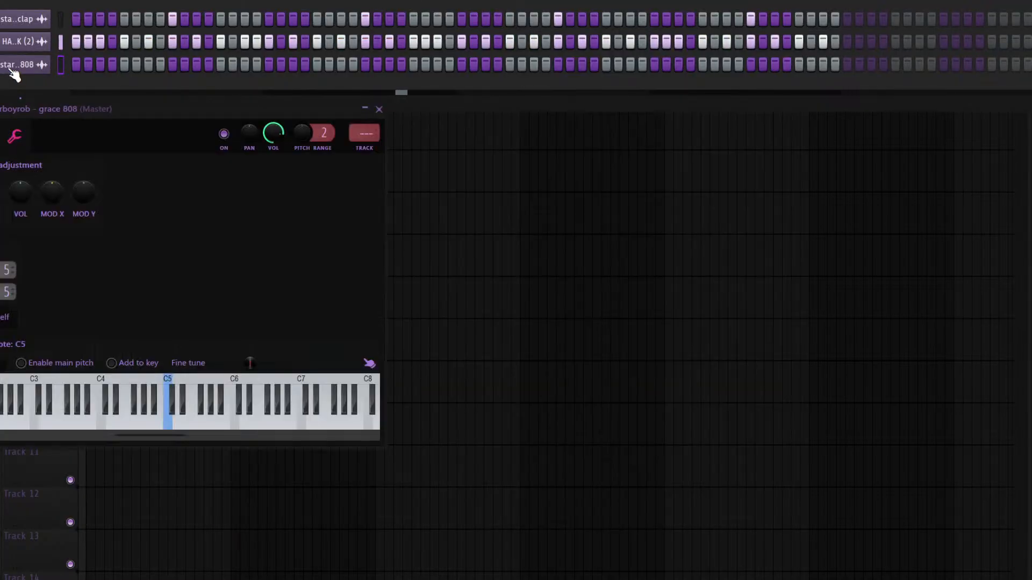
pyautogui.press('Escape')
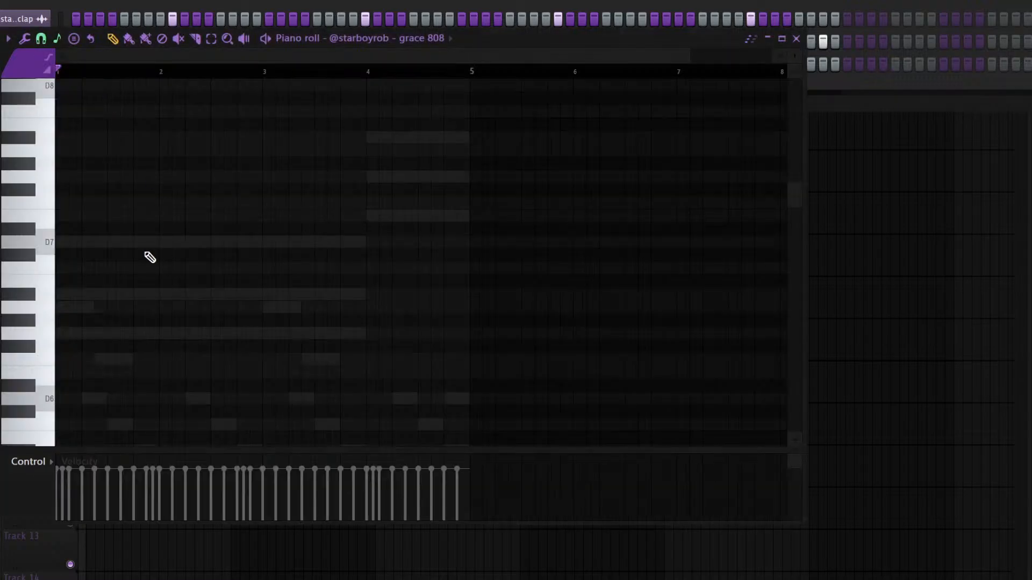
# Draw a D5 note at the start of bar 1 for the 808, shorten it to two steps and start playback
pyautogui.click(72, 243)
pyautogui.rightClick(88, 243)
pyautogui.moveTo(241, 306); pyautogui.dragTo(247, 71)
pyautogui.click(85, 316)
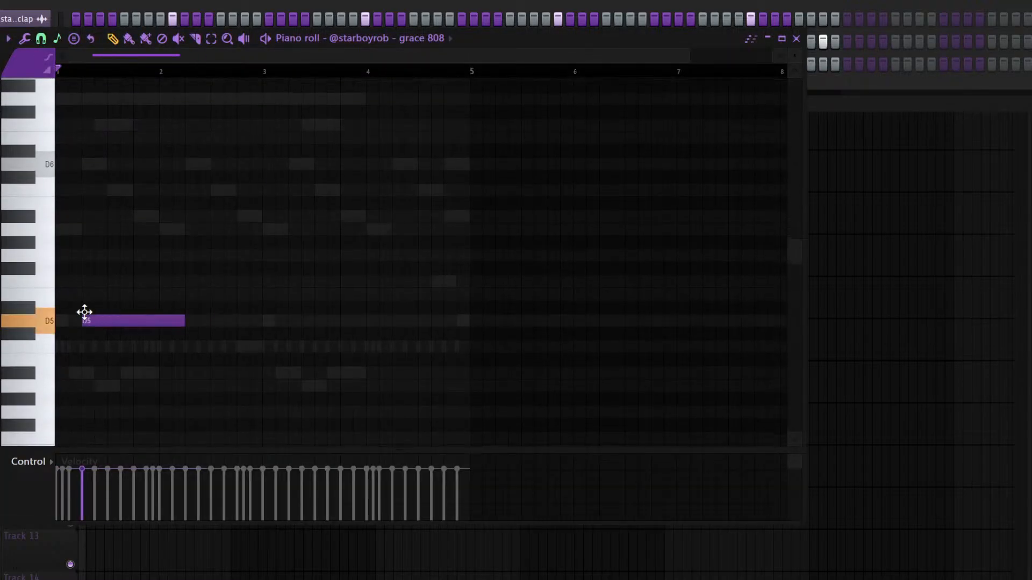
pyautogui.moveTo(84, 312); pyautogui.dragTo(60, 316)
pyautogui.moveTo(157, 321); pyautogui.dragTo(67, 320)
pyautogui.press('space')
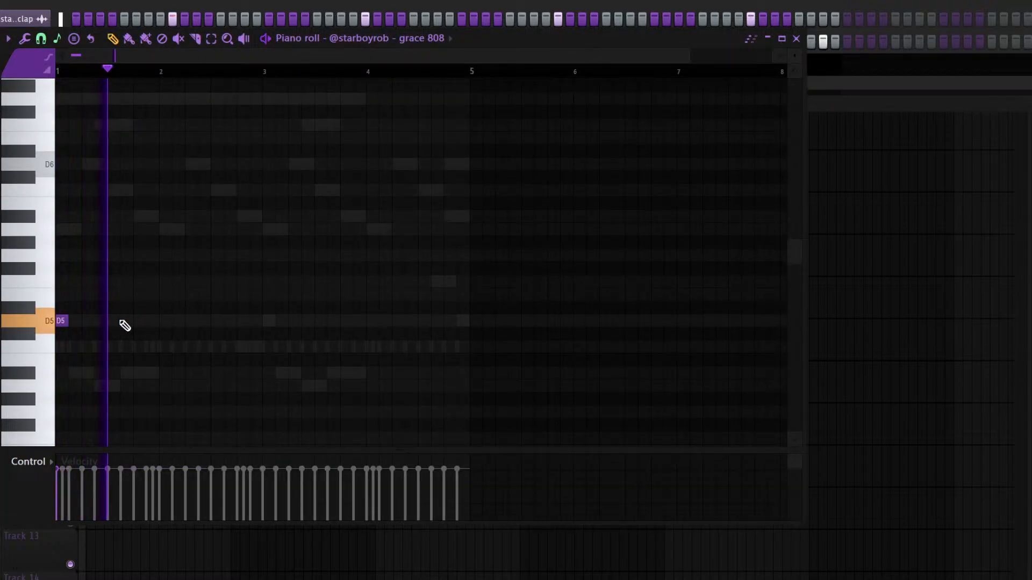
# Add a short D5 late in bar 1 and C5 late in bar 2, and repeat the 808 phrase in bars 3 and 4
pyautogui.click(125, 321)
pyautogui.click(238, 347)
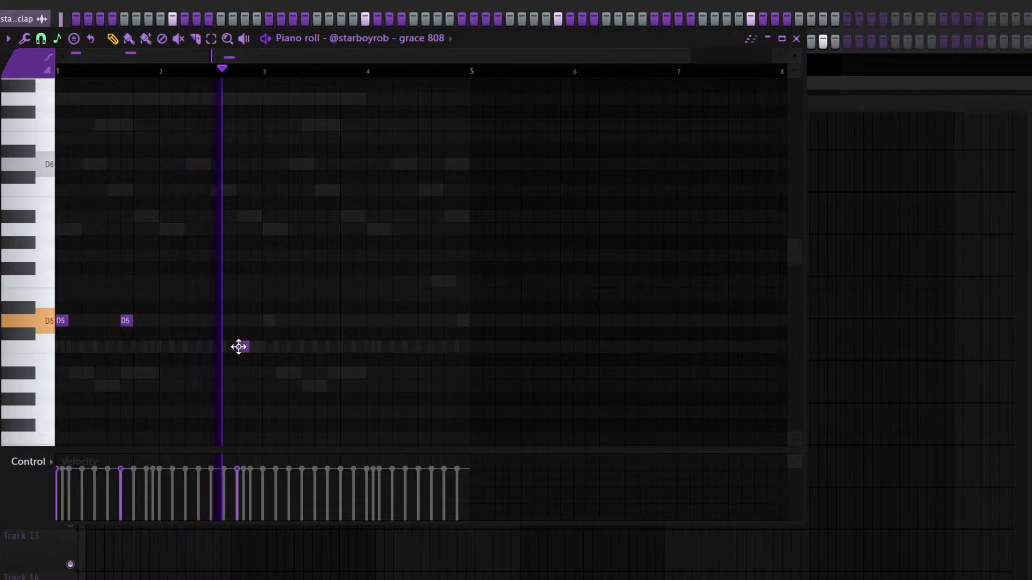
pyautogui.moveTo(365, 198)
pyautogui.mouseDown()
pyautogui.moveTo(211, 305)
pyautogui.moveTo(59, 344)
pyautogui.moveTo(322, 305)
pyautogui.moveTo(270, 306)
pyautogui.mouseUp()
pyautogui.press('space')
pyautogui.press('space')
pyautogui.keyDown('ctrl'); pyautogui.click(157, 308); pyautogui.keyUp('ctrl')
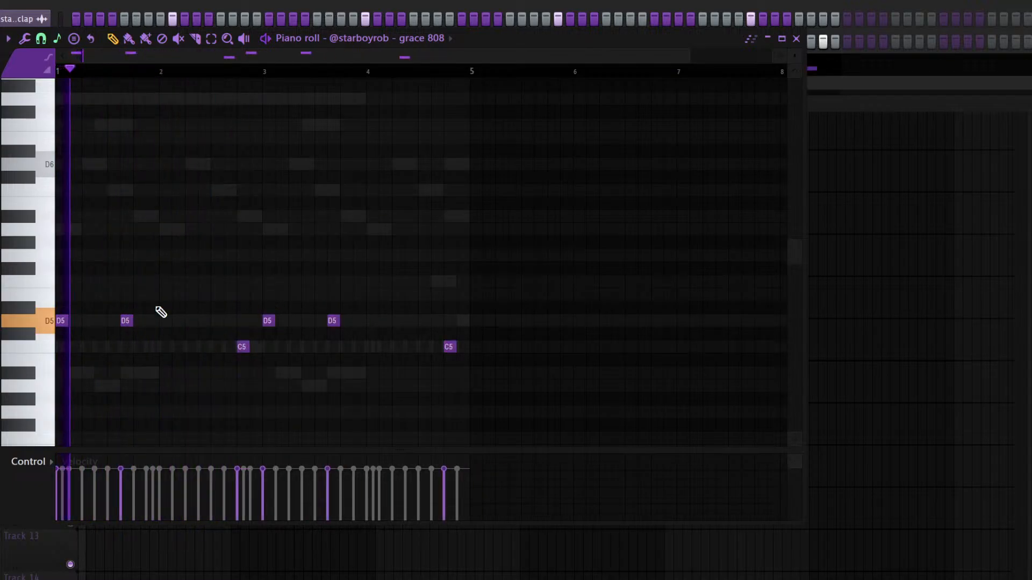
# Shift the second 808 D5 note in bars 1 and 3 two steps later
pyautogui.moveTo(126, 321); pyautogui.dragTo(139, 320)
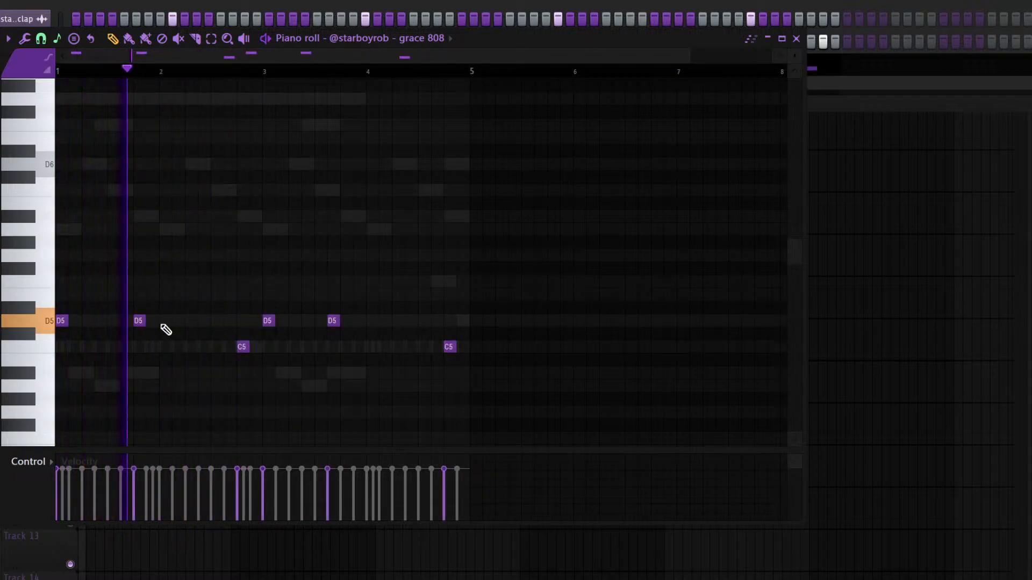
pyautogui.rightClick(330, 322)
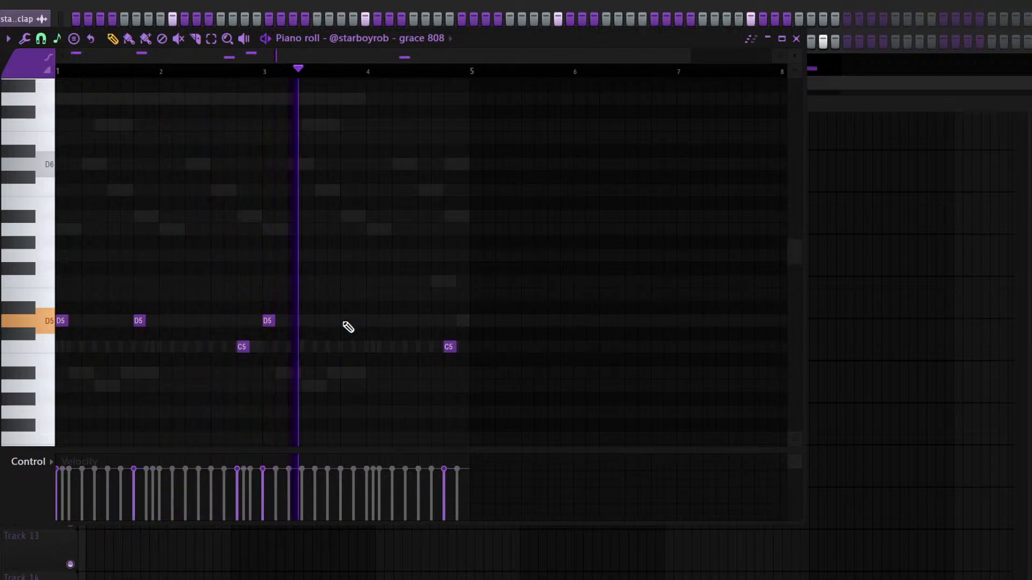
pyautogui.click(346, 322)
# Replace the final C5 in bar 4 with two short F5 notes near the end of the bar
pyautogui.rightClick(449, 346)
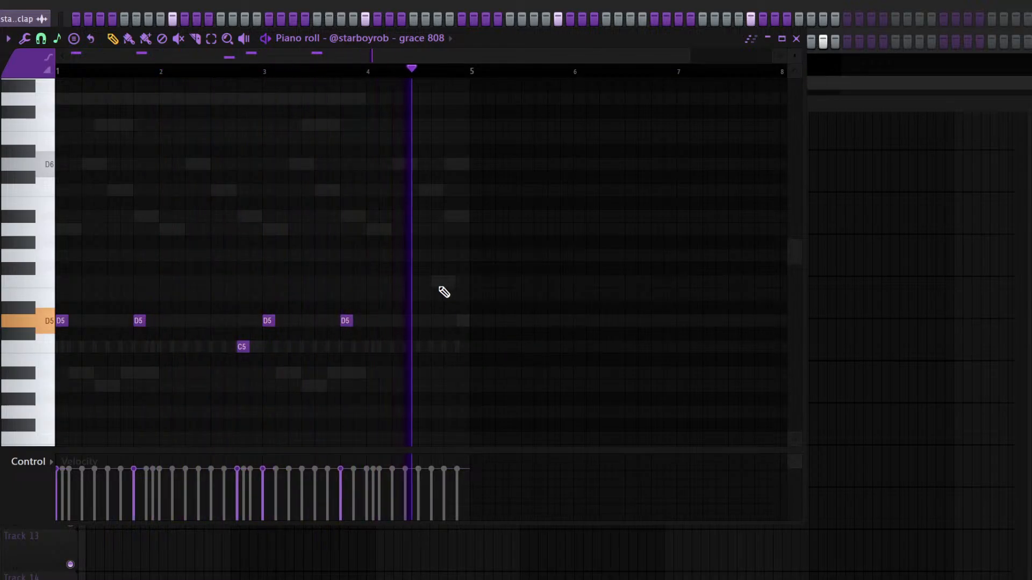
pyautogui.click(437, 281)
pyautogui.click(460, 281)
pyautogui.press('F7')
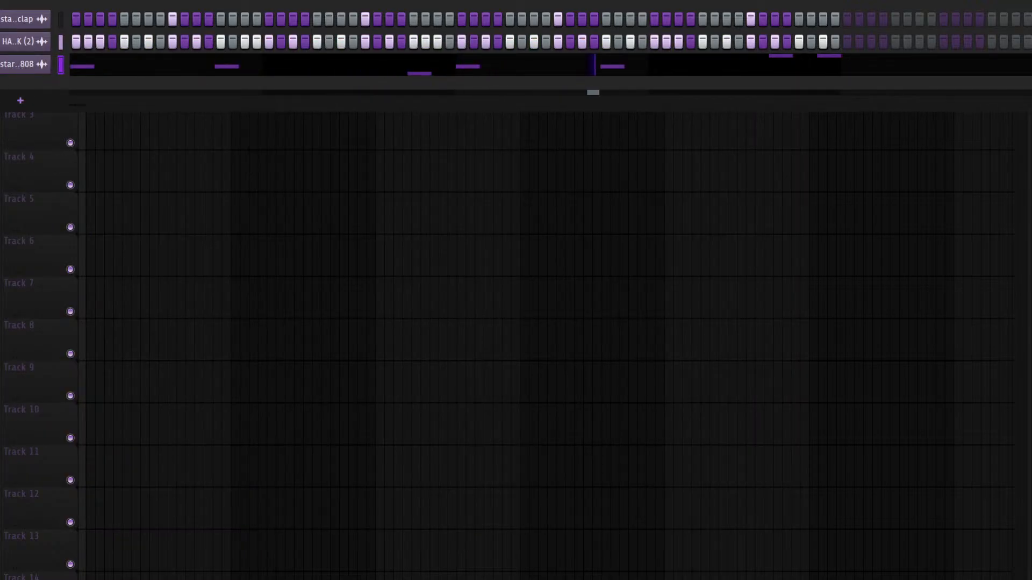
# Add the lil tiny baby kick channel and route the clap, hi-hat, 808 and kick to mixer inserts 5 to 8
pyautogui.press('F6')
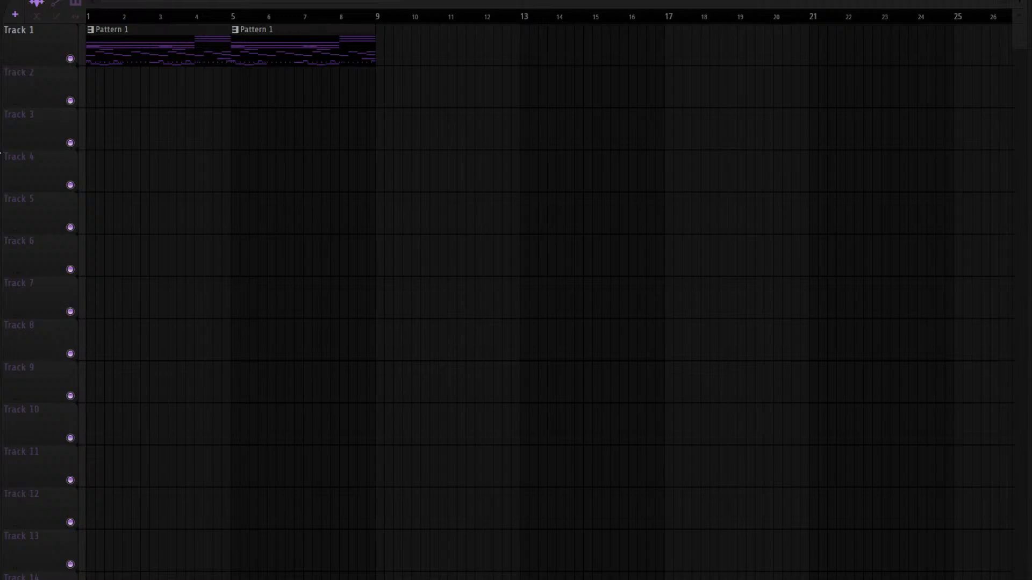
pyautogui.press('F9')
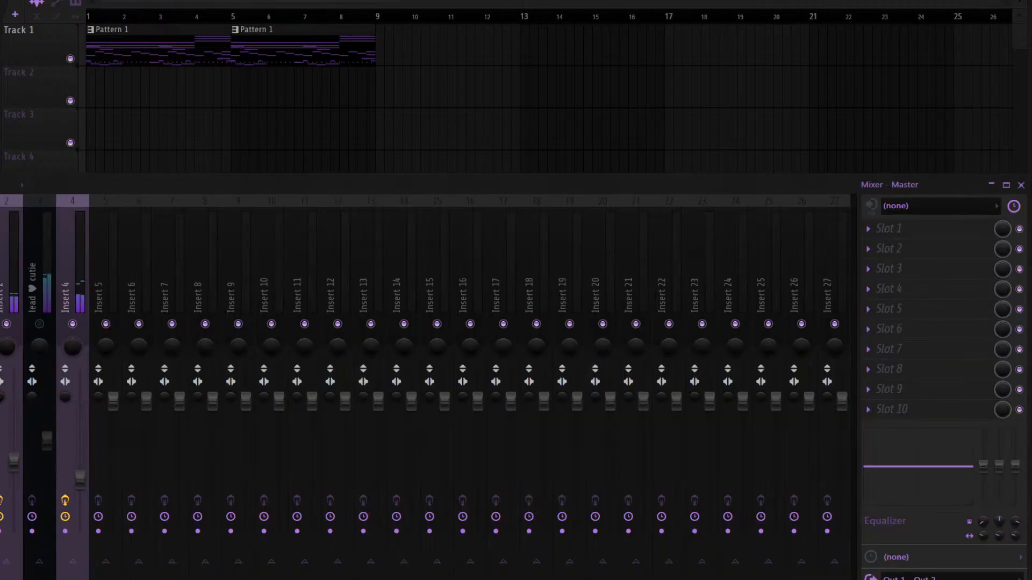
pyautogui.press('F6')
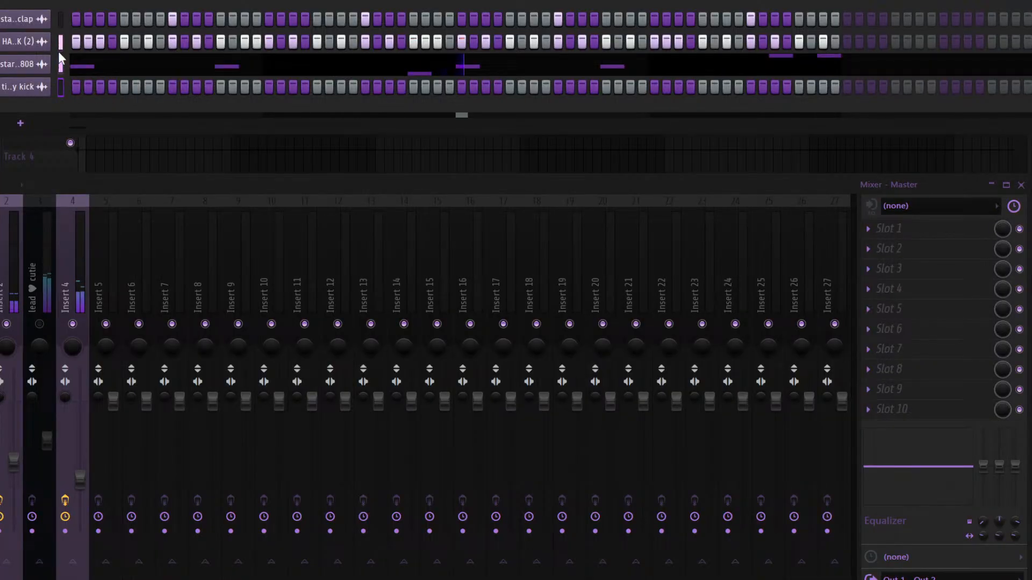
pyautogui.click(107, 266)
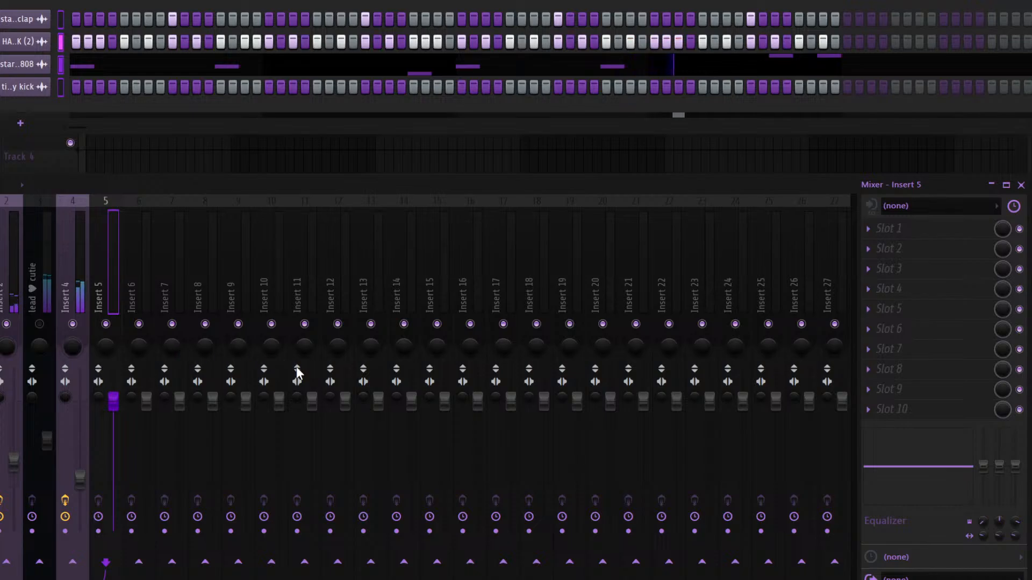
pyautogui.hotkey('ctrl', 'l')
# Route the 808's insert 7 to the kick's insert 8
pyautogui.click(175, 317)
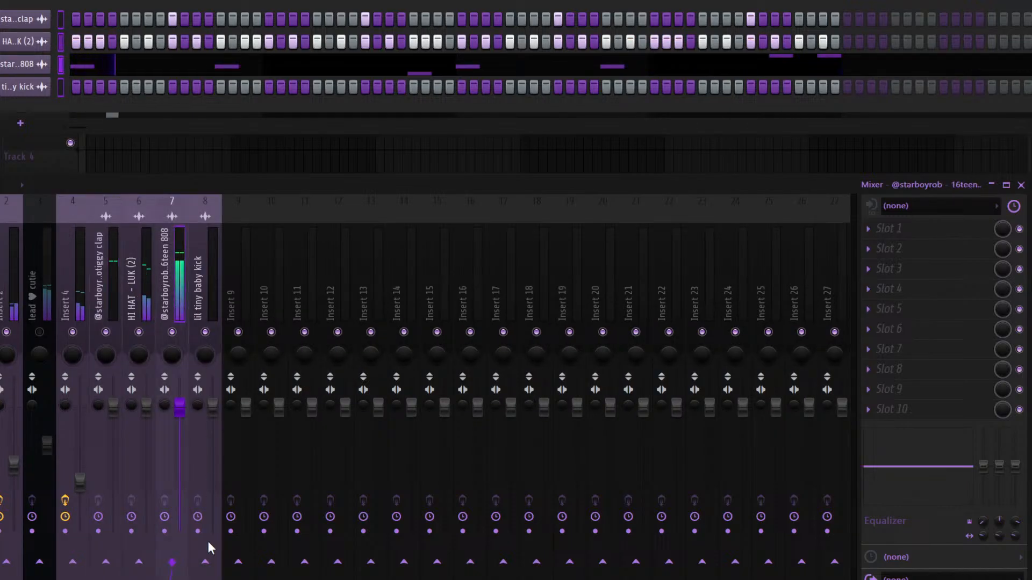
pyautogui.click(205, 562)
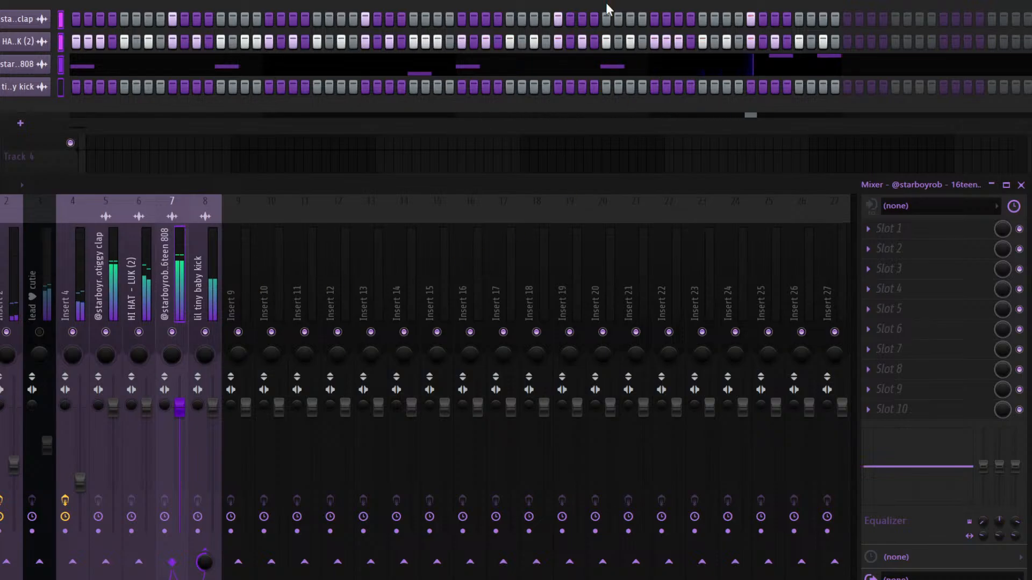
# Give insert 7 the Fruity soft clipper, Fruity WaveShaper and Fruity Fast Dist chain and lower its fader
pyautogui.hotkey('ctrl', 'z')
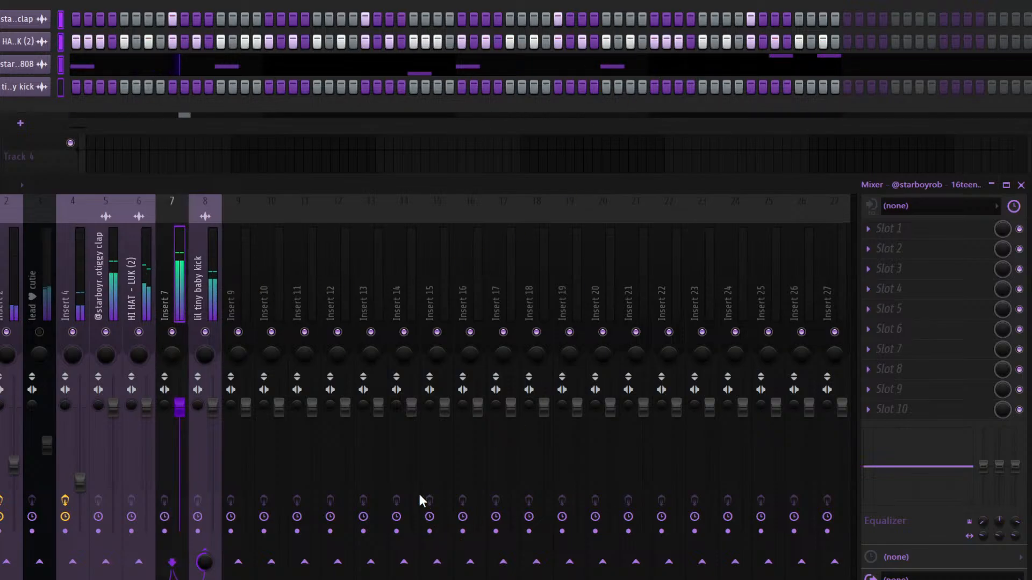
pyautogui.moveTo(183, 410)
pyautogui.mouseDown()
pyautogui.moveTo(183, 439)
pyautogui.moveTo(179, 427)
pyautogui.mouseUp()
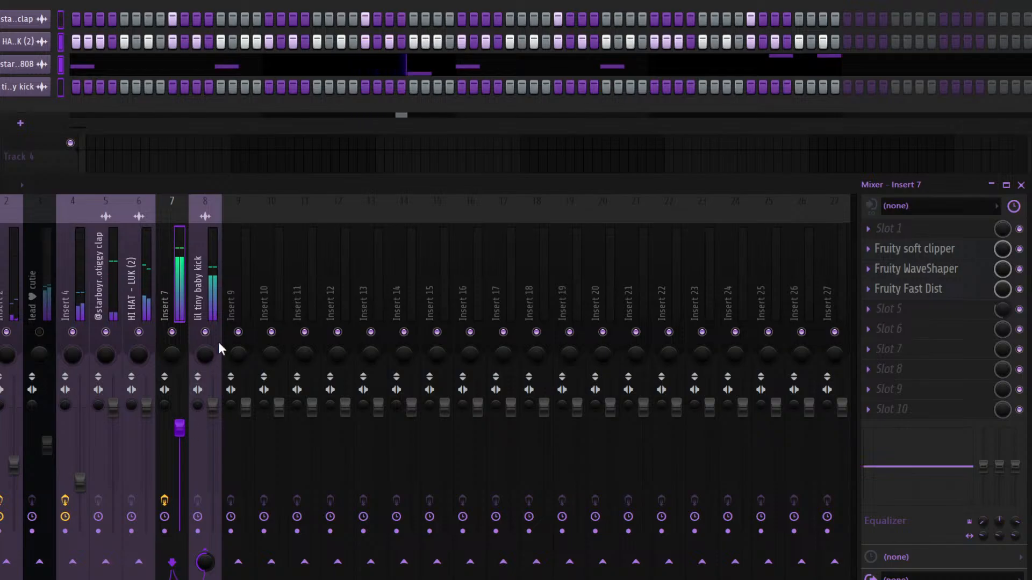
# Load the ^hihihi kick2 mixer preset with The Glue and FabFilter Pro-Q 3 on the kick's insert 8
pyautogui.click(203, 288)
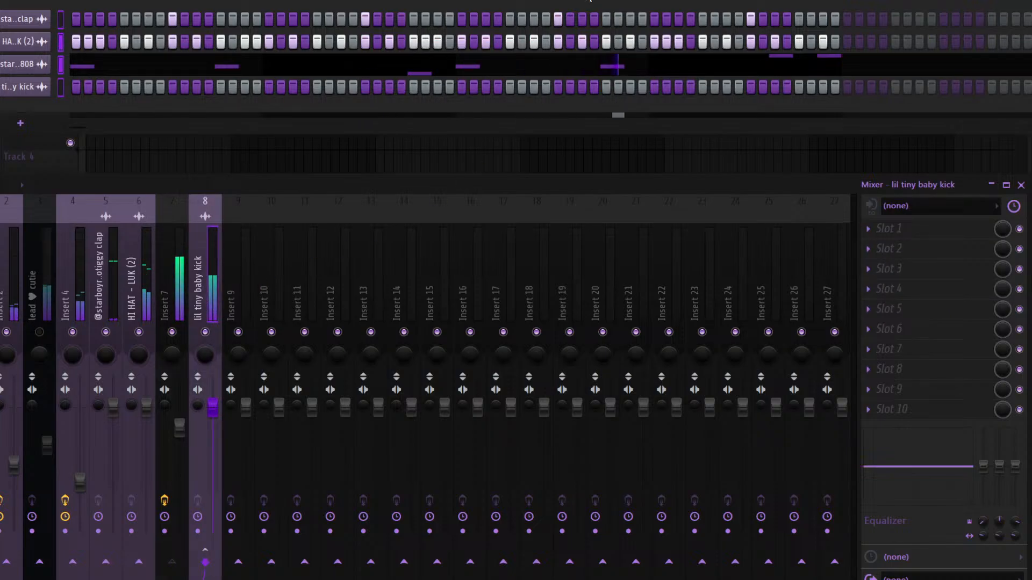
pyautogui.hotkey('ctrl', 'z')
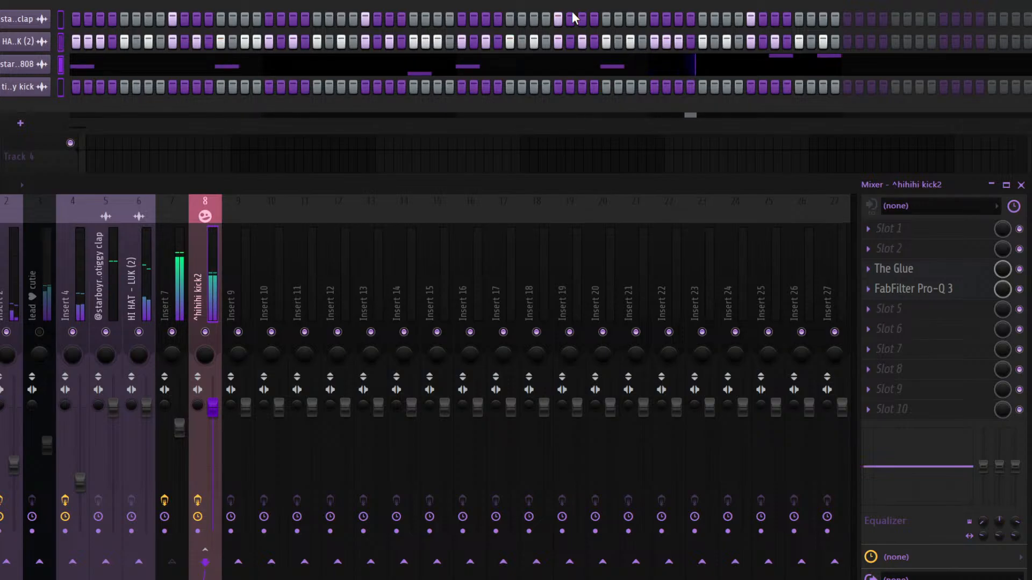
pyautogui.press('F9')
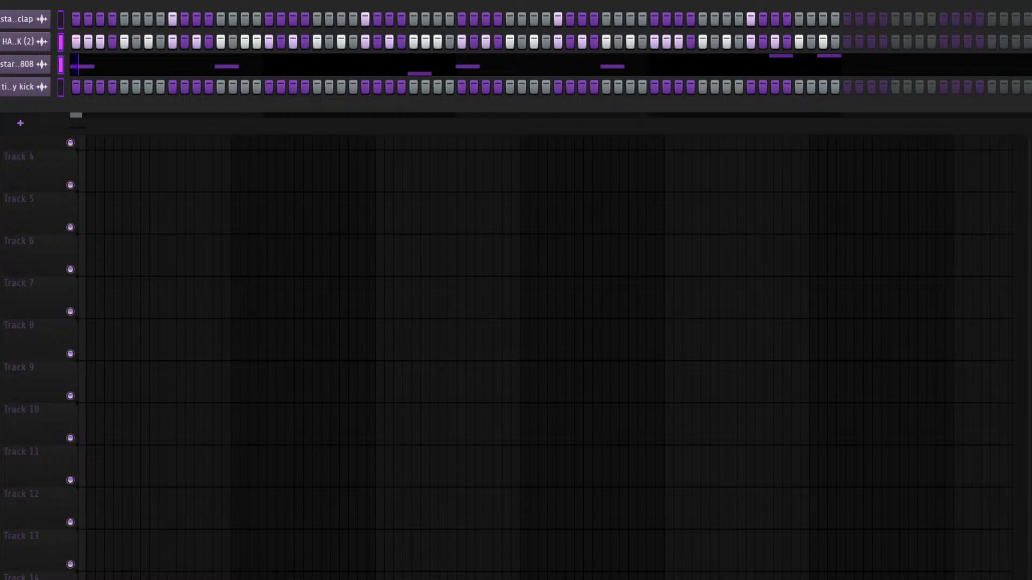
# Add the SNARE - CLASSIC channel with hits on steps 4, 7, 19, 23, 36, 39, 51 and 55
pyautogui.press('F6')
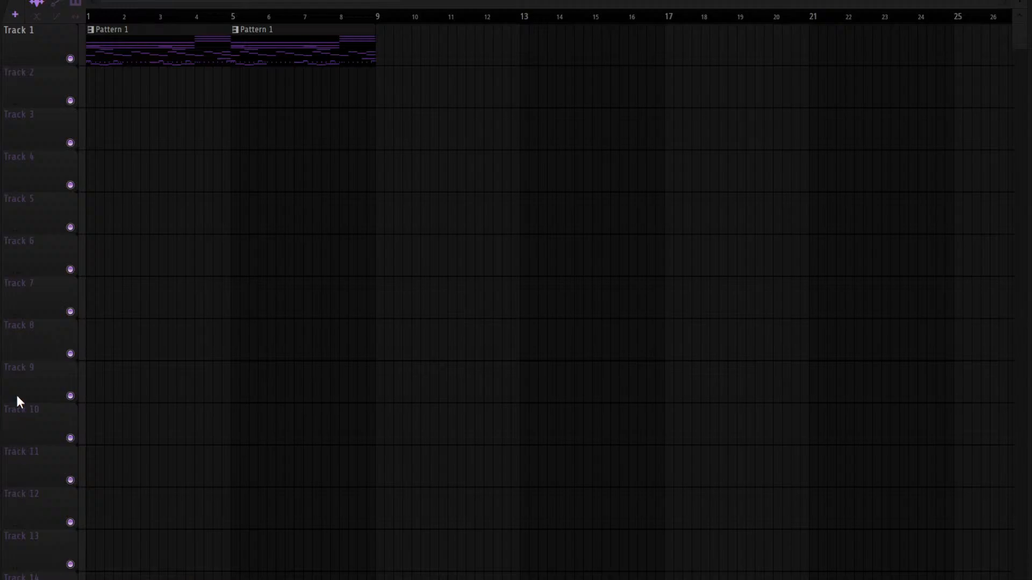
pyautogui.press('F6')
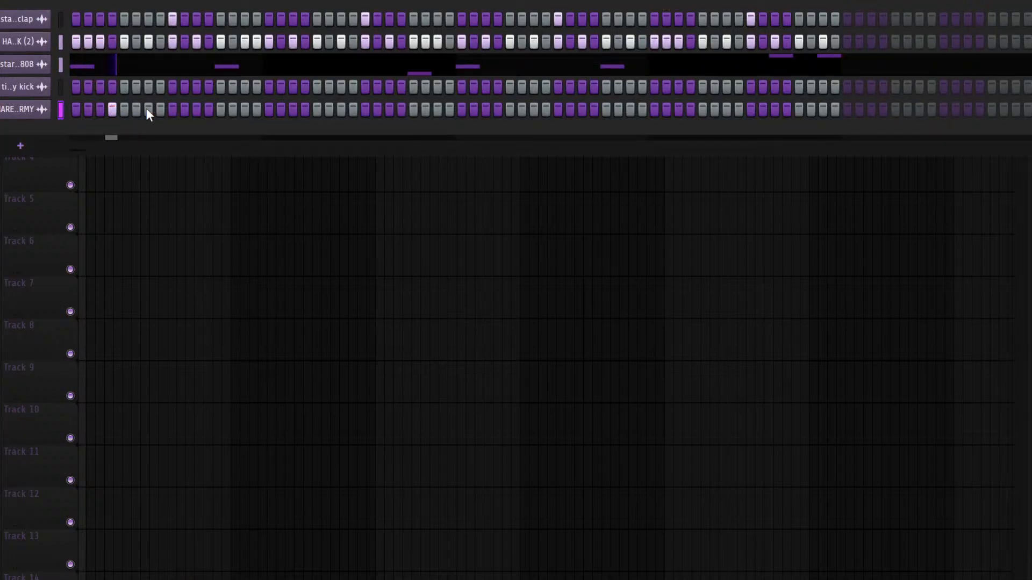
pyautogui.click(341, 109)
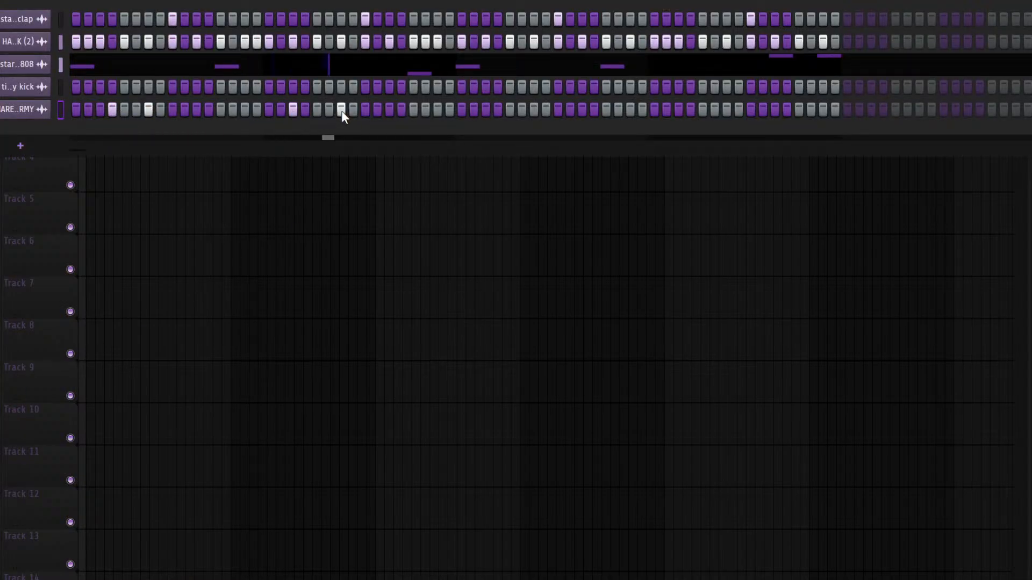
pyautogui.click(498, 109)
pyautogui.click(533, 109)
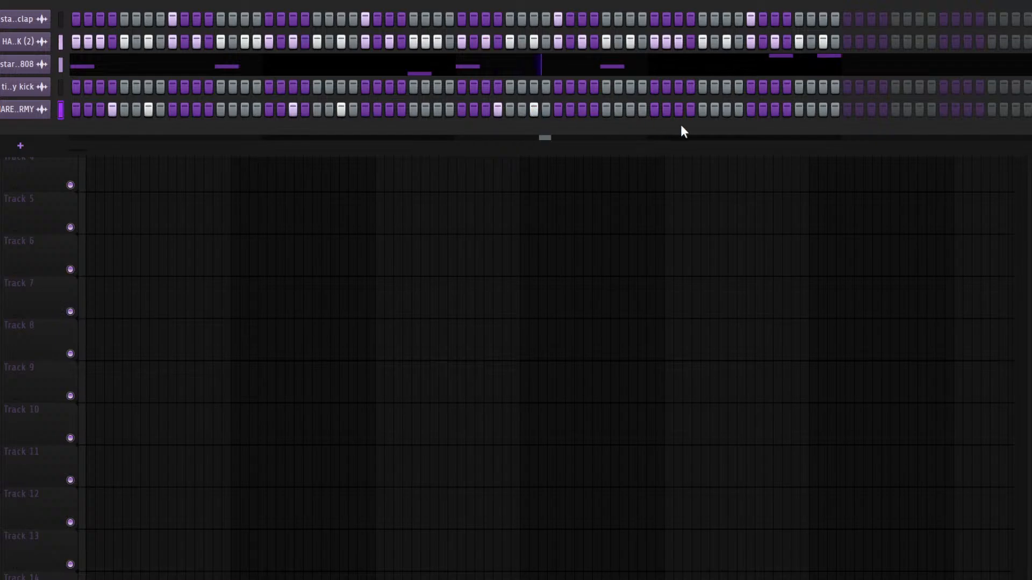
pyautogui.click(679, 109)
pyautogui.click(726, 109)
pyautogui.moveTo(0, 110); pyautogui.dragTo(16, 111)
pyautogui.press('space')
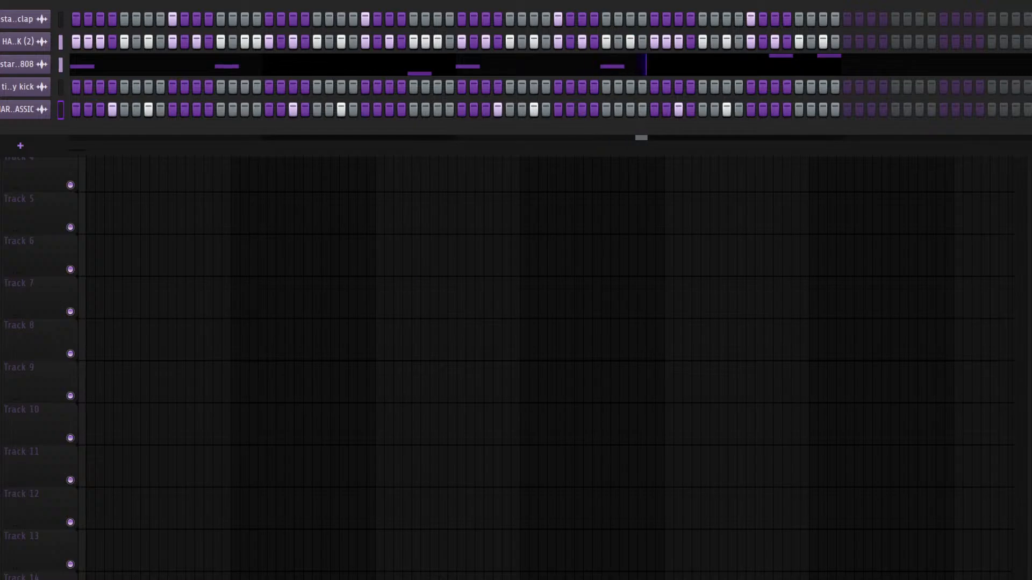
# Add an open hat channel with hits on steps 5, 21, 37 and 53, using the proxensx oh sample
pyautogui.press('F6')
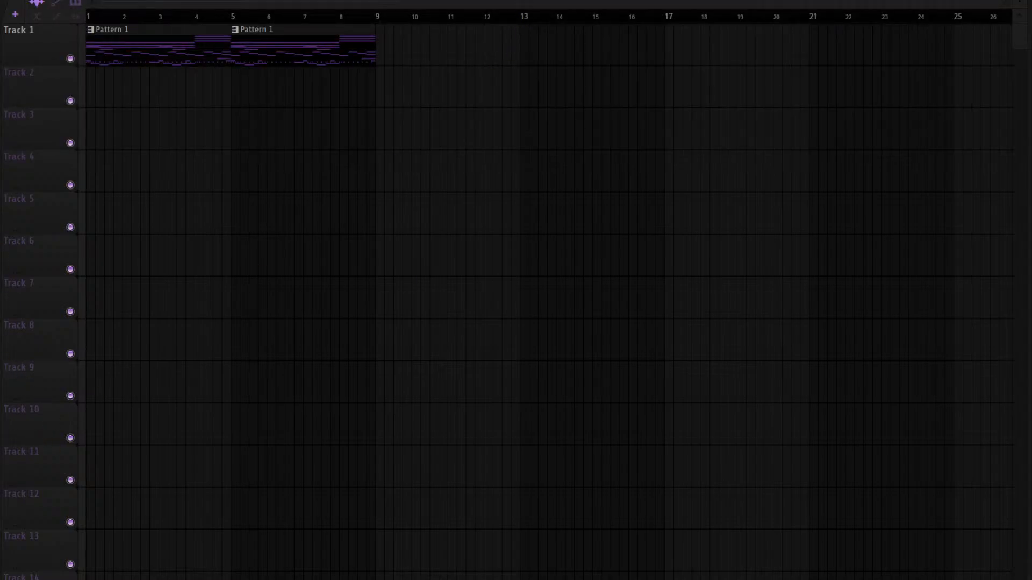
pyautogui.press('F6')
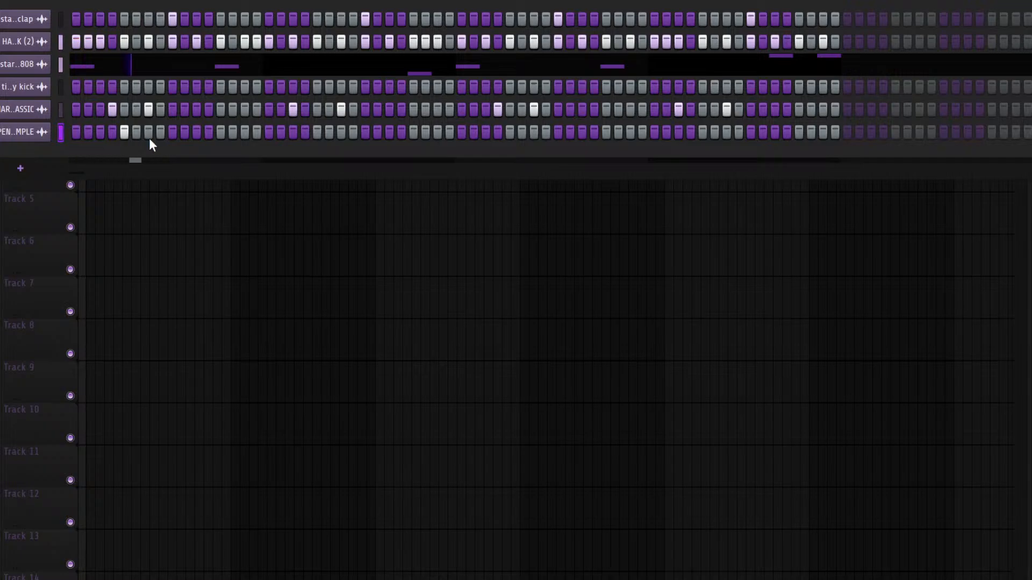
pyautogui.click(316, 134)
pyautogui.click(510, 132)
pyautogui.click(703, 132)
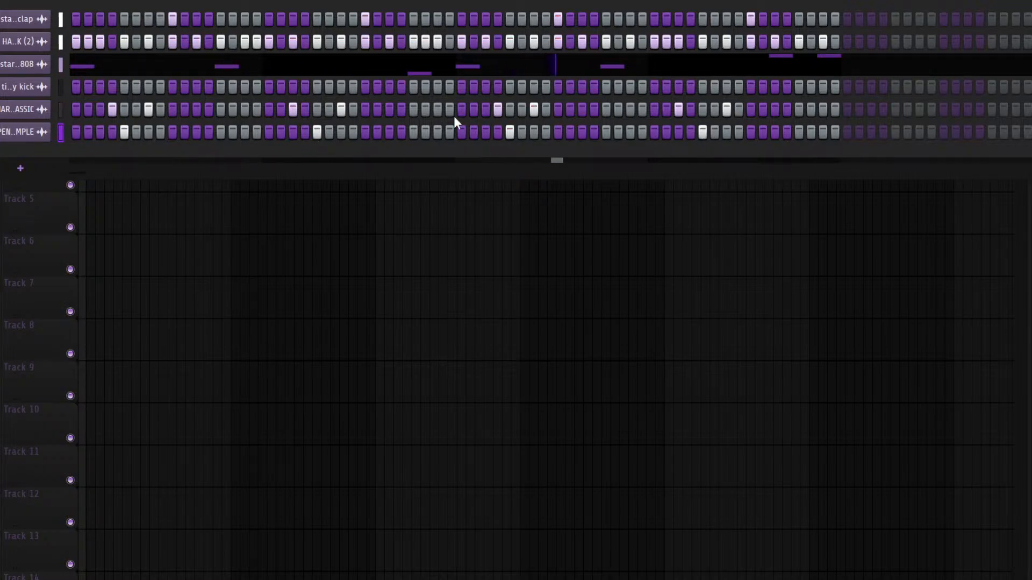
pyautogui.moveTo(0, 161); pyautogui.dragTo(243, 161)
# Move the proxensx oh sample's start past its initial transient and add a partial fade-out
pyautogui.click(32, 134)
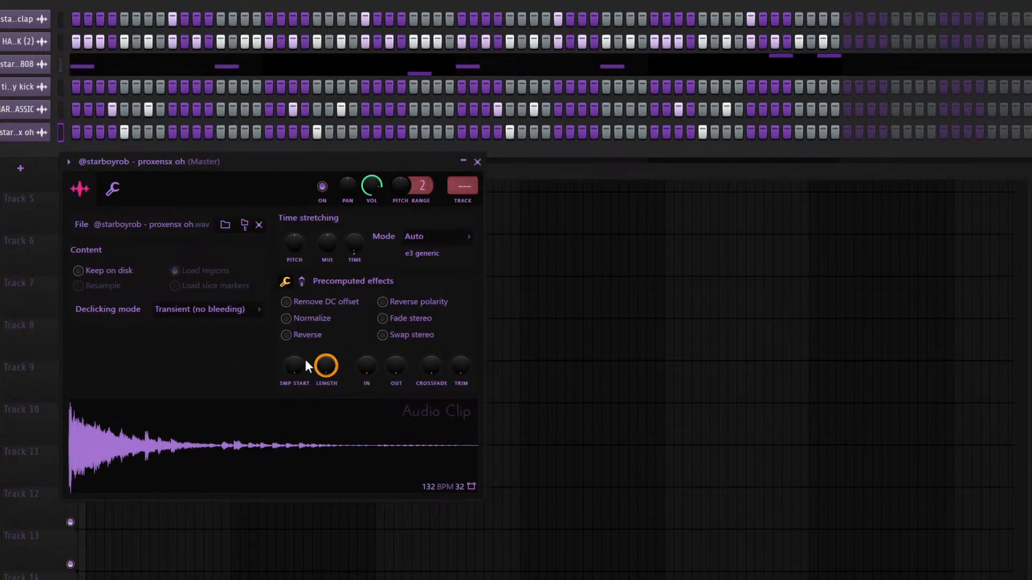
pyautogui.moveTo(296, 366); pyautogui.dragTo(295, 329)
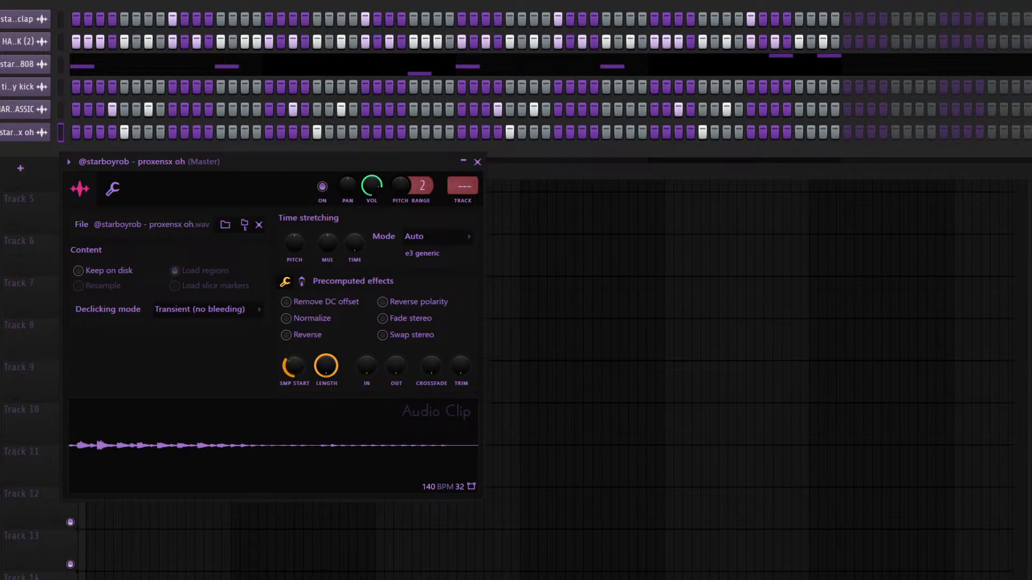
pyautogui.moveTo(285, 370); pyautogui.dragTo(285, 367)
pyautogui.press('Escape')
pyautogui.press('space')
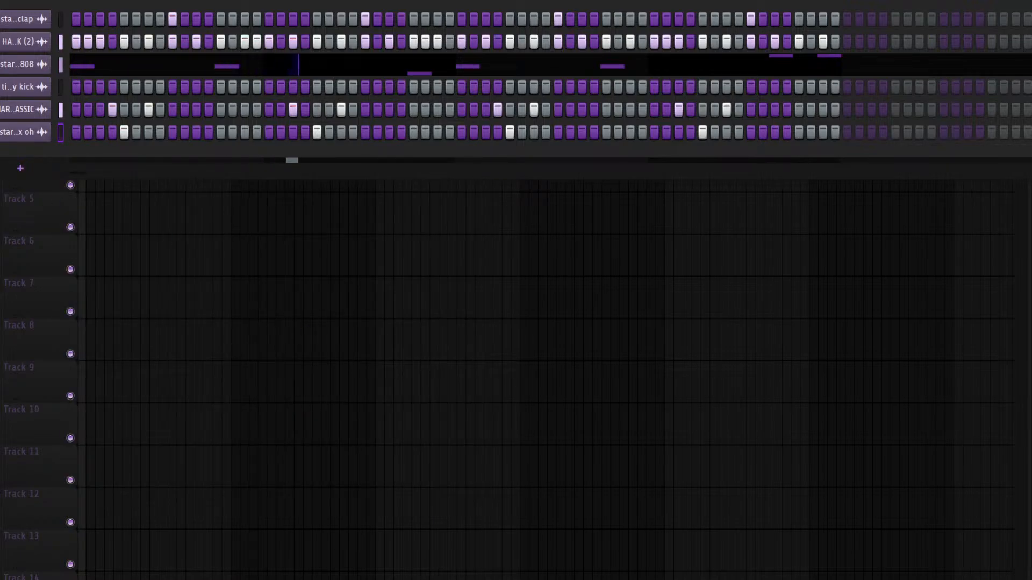
pyautogui.click(18, 131)
pyautogui.moveTo(366, 365); pyautogui.dragTo(400, 343)
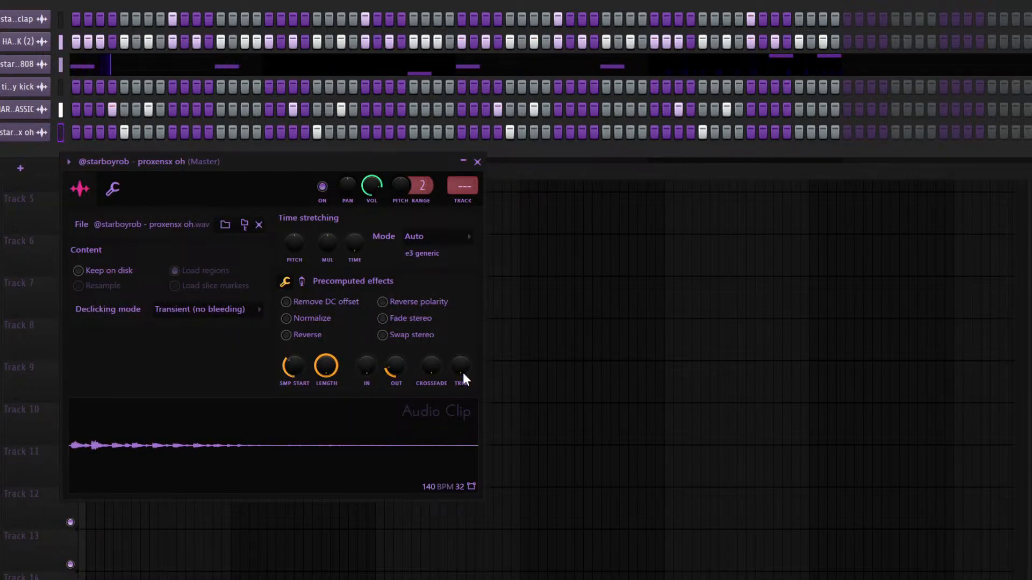
pyautogui.click(478, 161)
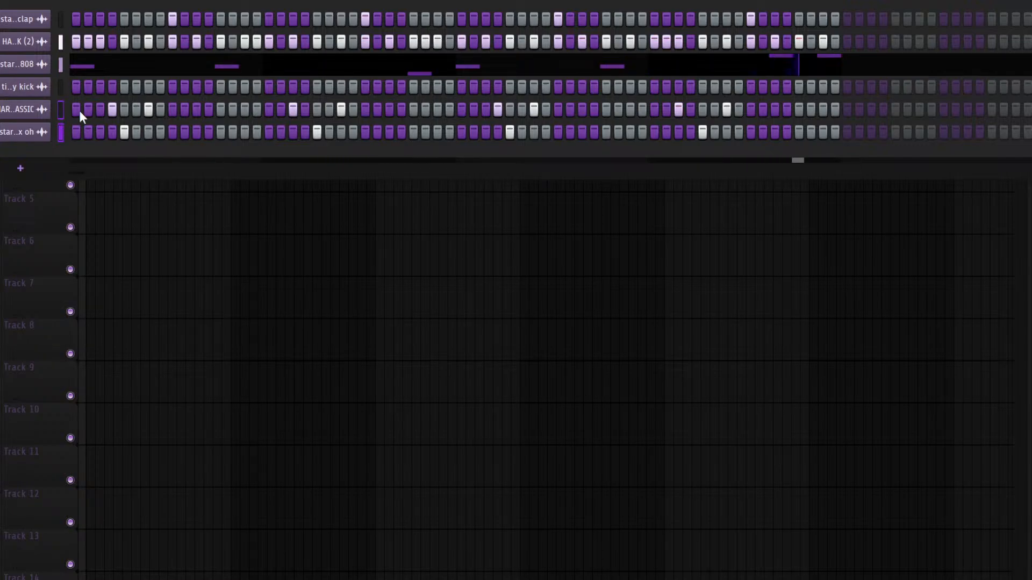
# Route SNARE - CLASSIC and proxensx oh to mixer inserts 9 and 10 and lower both faders
pyautogui.press('F9')
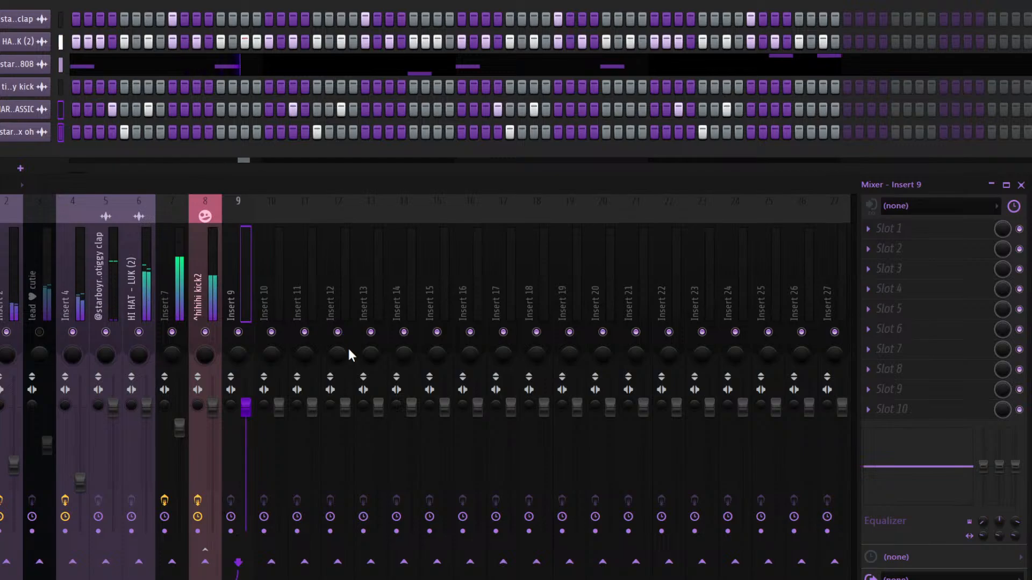
pyautogui.hotkey('ctrl', 'l')
pyautogui.moveTo(279, 408); pyautogui.dragTo(279, 450)
pyautogui.moveTo(246, 408); pyautogui.dragTo(246, 441)
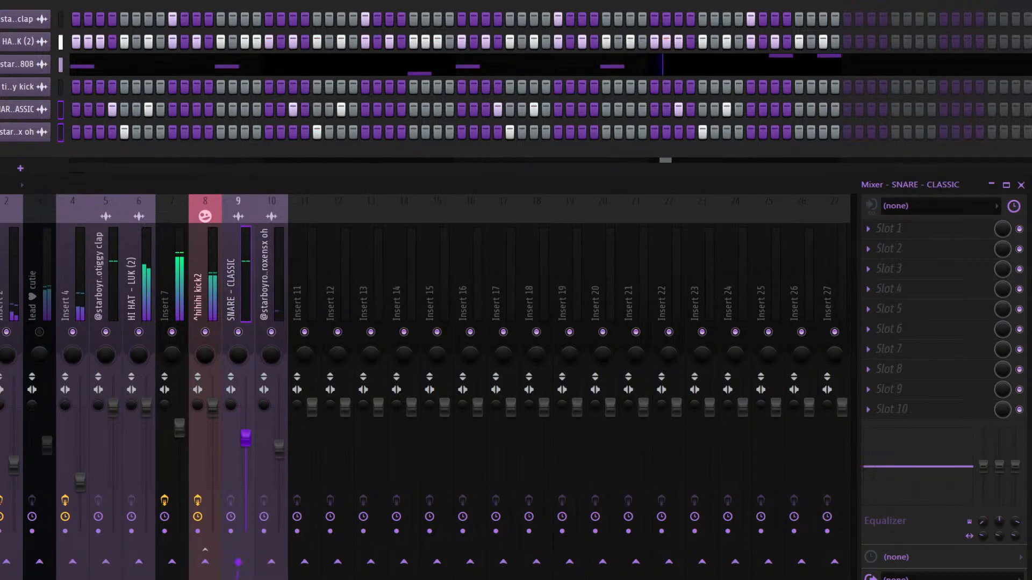
pyautogui.press('F9')
# Replace the playlist's clips with two consecutive lead ♥ bubbles clips on Track 1, starting at bar 1
pyautogui.press('F6')
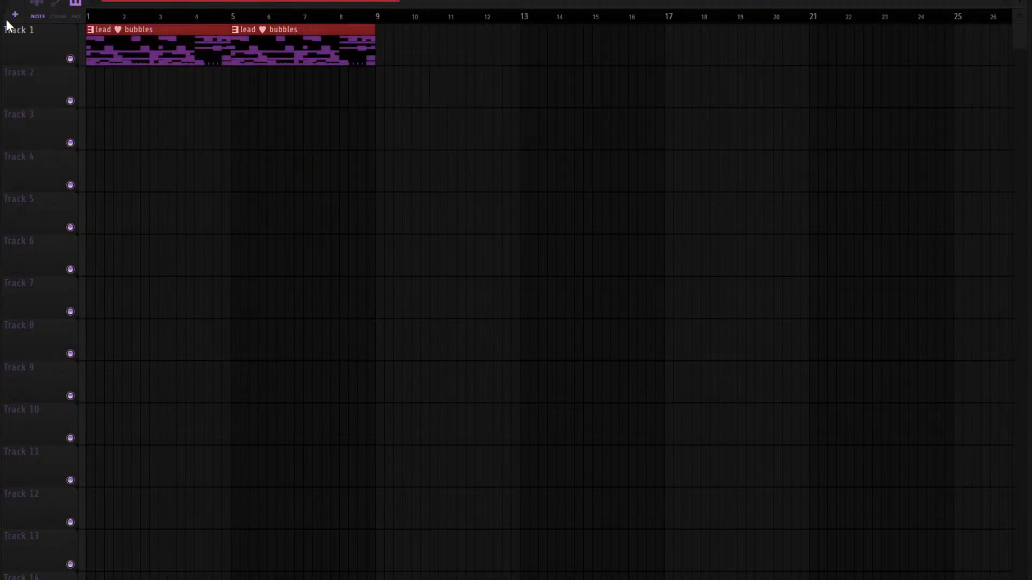
pyautogui.hotkey('ctrl', 'a')
pyautogui.press('Delete')
pyautogui.click(122, 47)
pyautogui.moveTo(136, 50); pyautogui.dragTo(72, 53)
pyautogui.hotkey('ctrl', 'b')
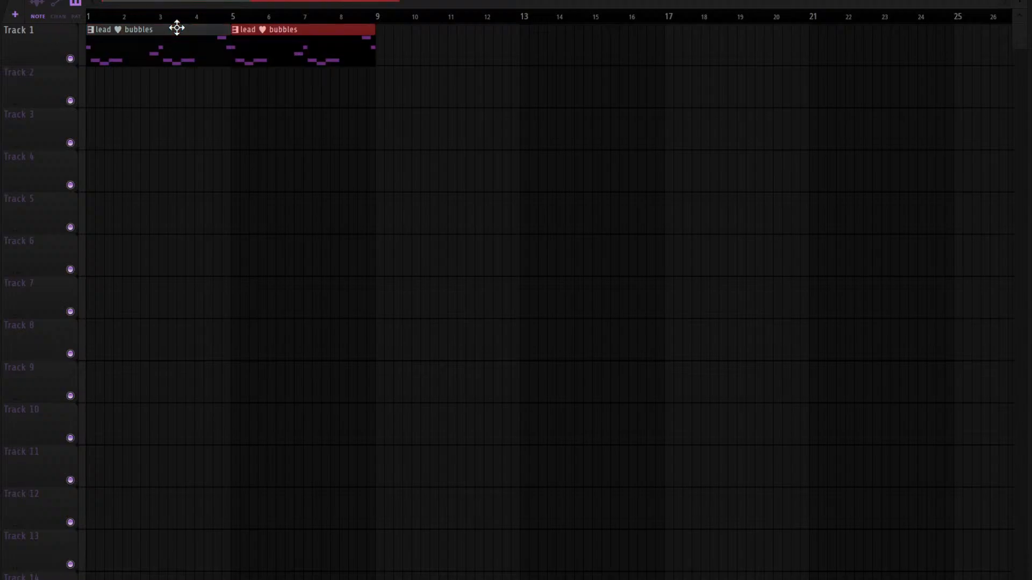
pyautogui.scroll(-2, 162, 27)
pyautogui.press('space')
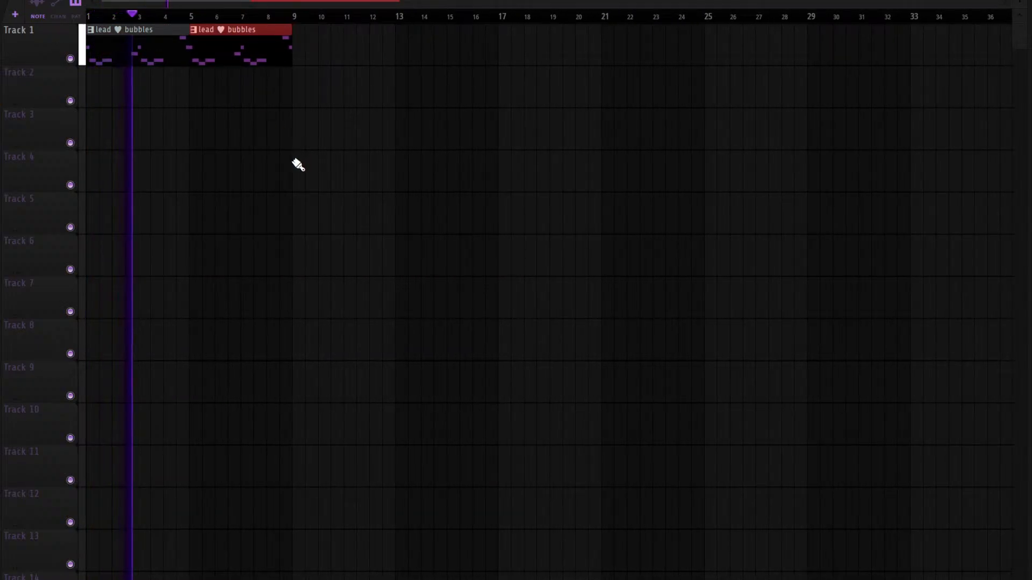
# Place two lead ♥ dirty scenecore clips on Track 4 from bar 9 and duplicate the lead ♥ bubbles clips up to bar 17
pyautogui.moveTo(295, 175); pyautogui.dragTo(471, 176)
pyautogui.moveTo(369, 91); pyautogui.dragTo(166, 48)
pyautogui.hotkey('ctrl', 'b')
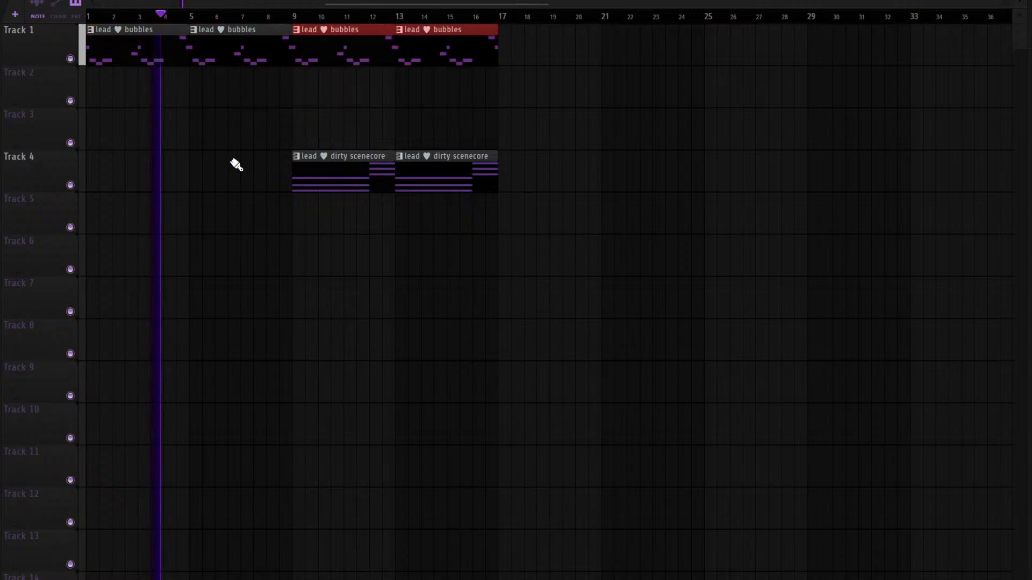
pyautogui.press('space')
pyautogui.click(330, 171)
pyautogui.moveTo(90, 177); pyautogui.dragTo(226, 178)
pyautogui.press('space')
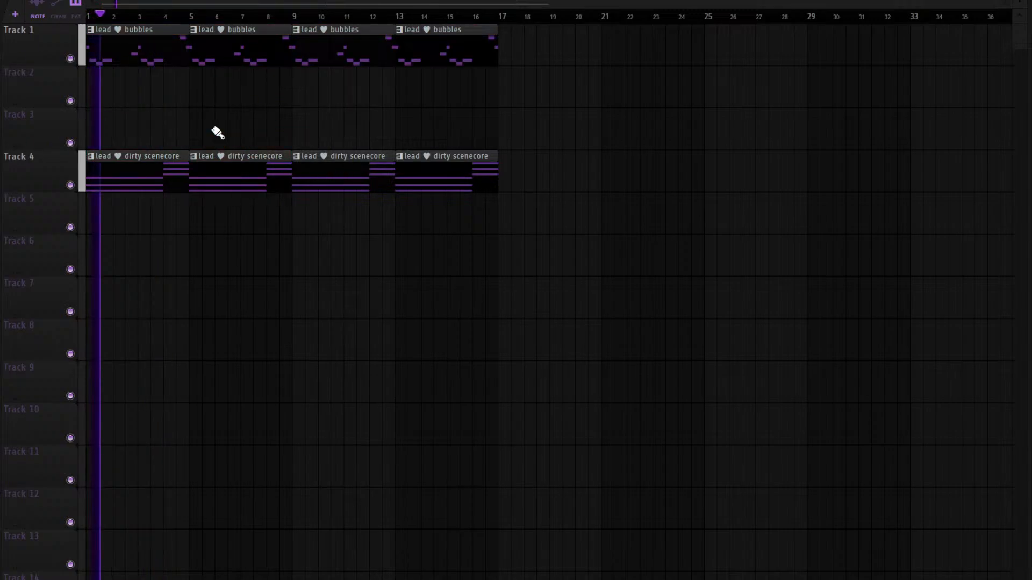
pyautogui.rightClick(173, 165)
pyautogui.rightClick(228, 166)
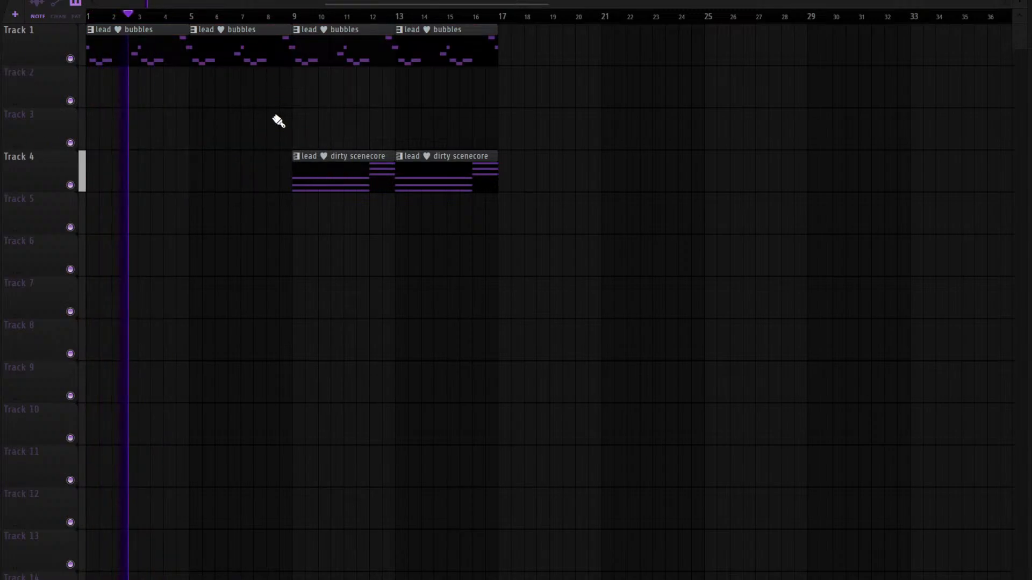
# Place two lead ♥ cutie clips on Track 3 and two 16teen 808 clips on Track 7, both from bar 9 to 17
pyautogui.click(299, 129)
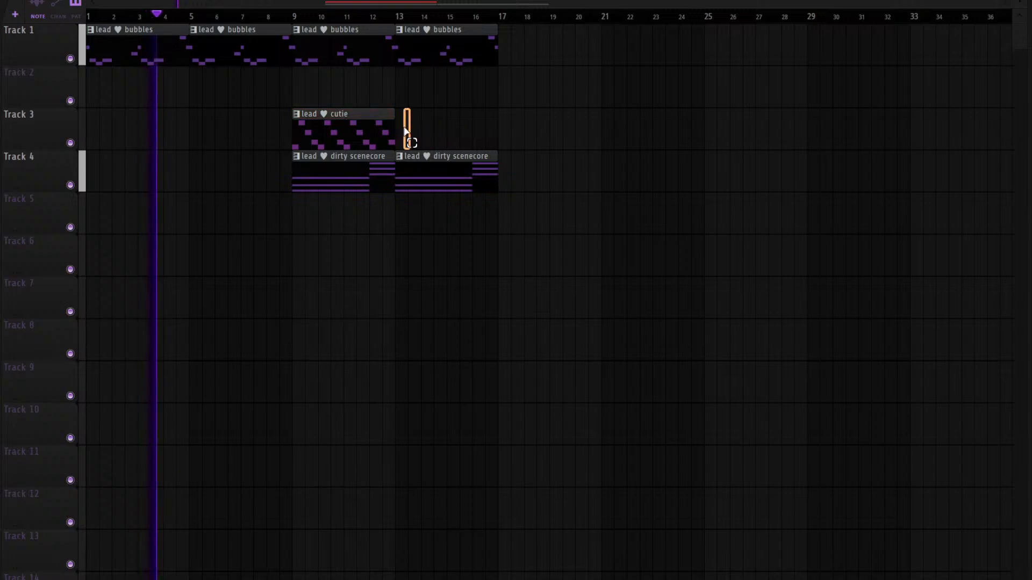
pyautogui.click(405, 125)
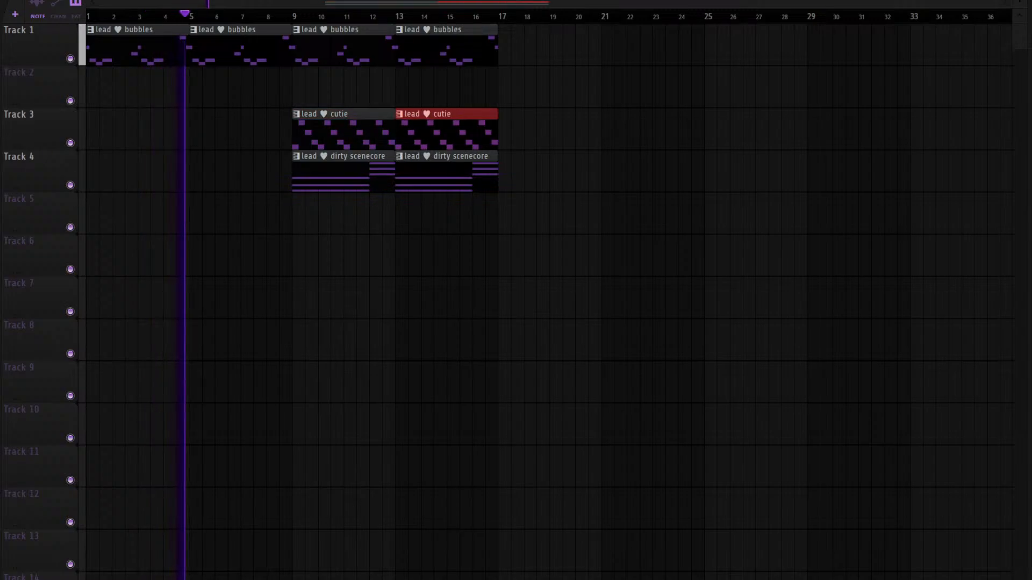
pyautogui.click(305, 307)
pyautogui.hotkey('ctrl', 'b')
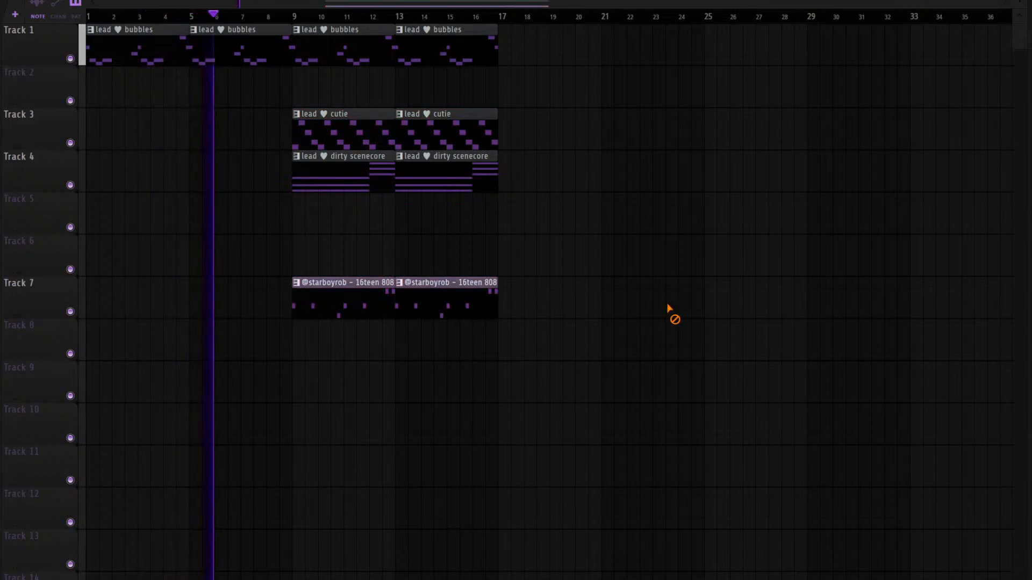
# Duplicate the bubbles, cutie, dirty scenecore and 808 clips of bars 9–16 into bars 17–24
pyautogui.moveTo(539, 198); pyautogui.dragTo(318, 19)
pyautogui.hotkey('ctrl', 'b')
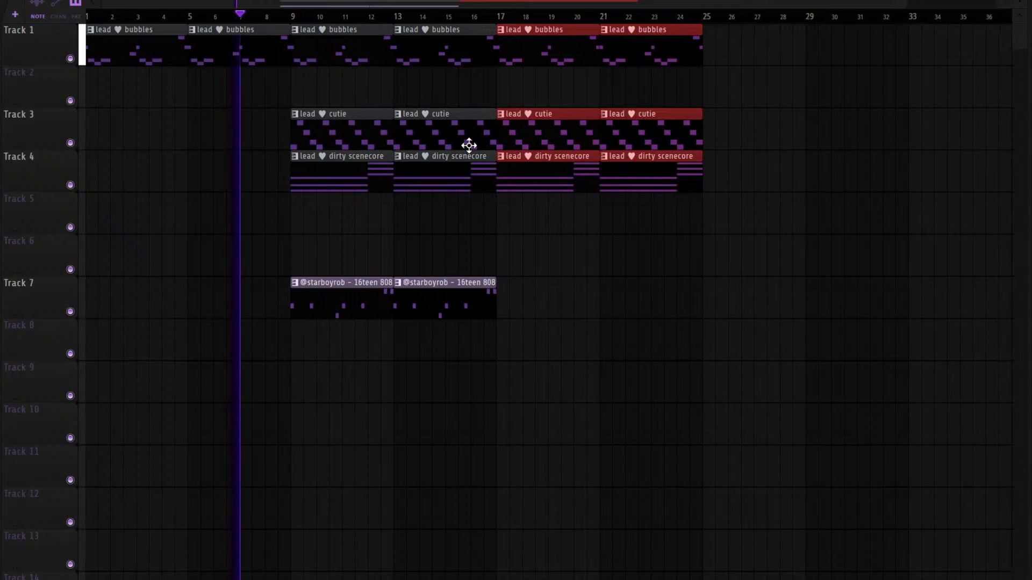
pyautogui.moveTo(502, 323); pyautogui.dragTo(237, 288)
pyautogui.hotkey('ctrl', 'b')
# Delete the cutie and bubbles clips from bars 17–24 on Tracks 3 and 1
pyautogui.rightClick(588, 146)
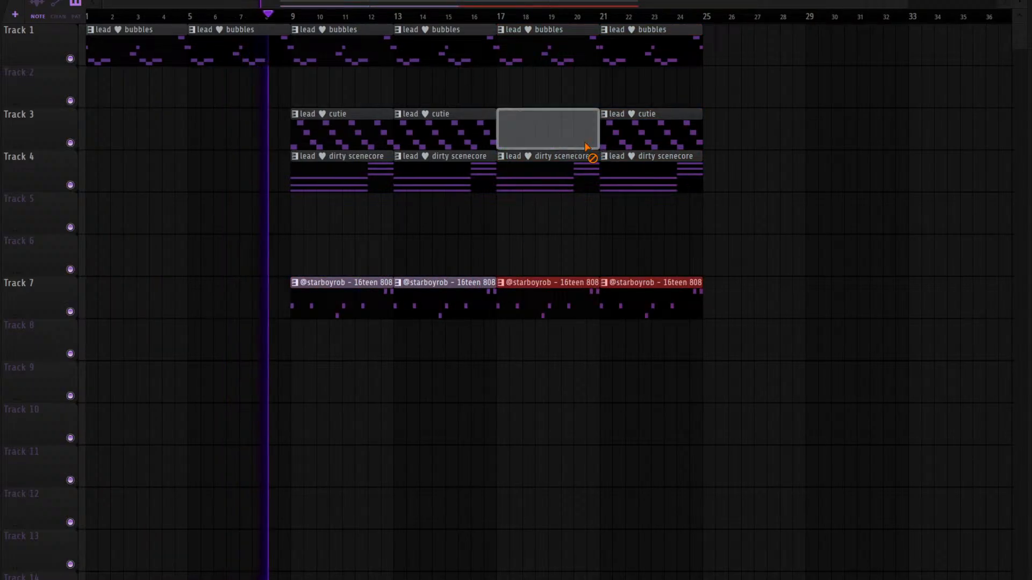
pyautogui.rightClick(623, 129)
pyautogui.rightClick(617, 54)
pyautogui.rightClick(525, 60)
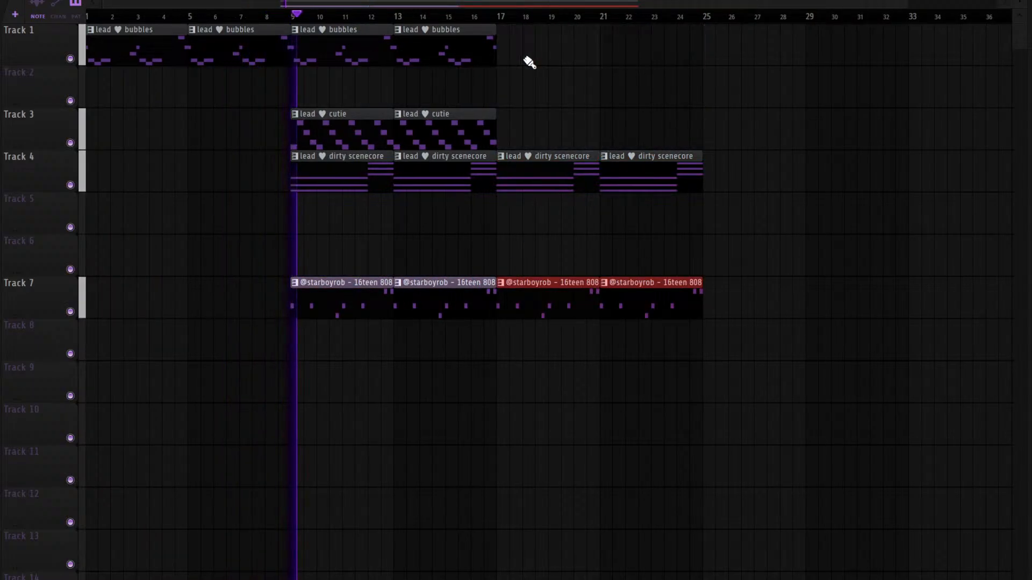
# Add glotiggy clap and HI HAT - LUK (2) clips on Tracks 5 and 6 across bars 13–24
pyautogui.moveTo(1, 177); pyautogui.dragTo(502, 207)
pyautogui.hotkey('ctrl', 'b')
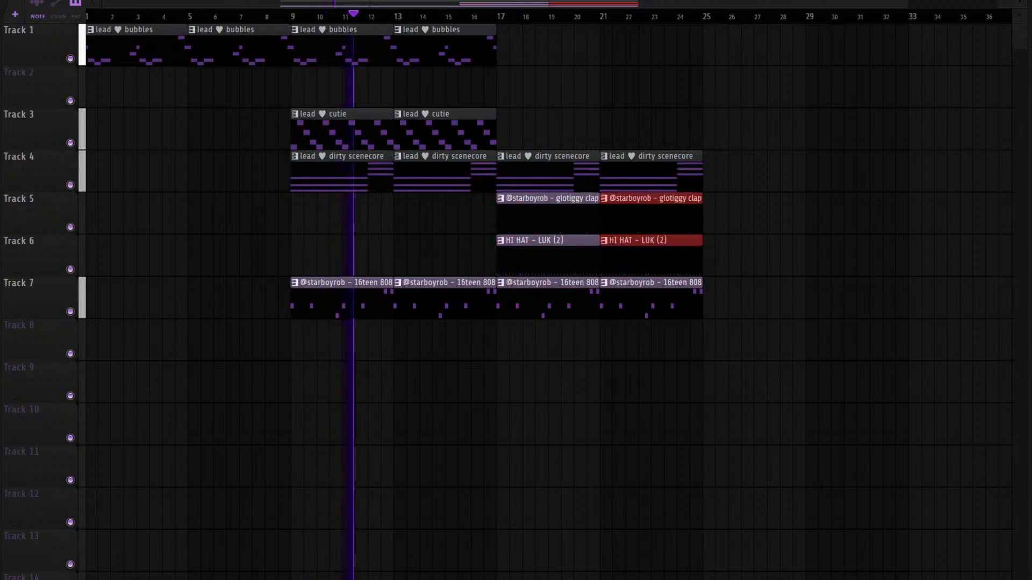
pyautogui.moveTo(542, 248)
pyautogui.mouseDown()
pyautogui.moveTo(542, 231)
pyautogui.moveTo(420, 216)
pyautogui.moveTo(429, 215)
pyautogui.mouseUp()
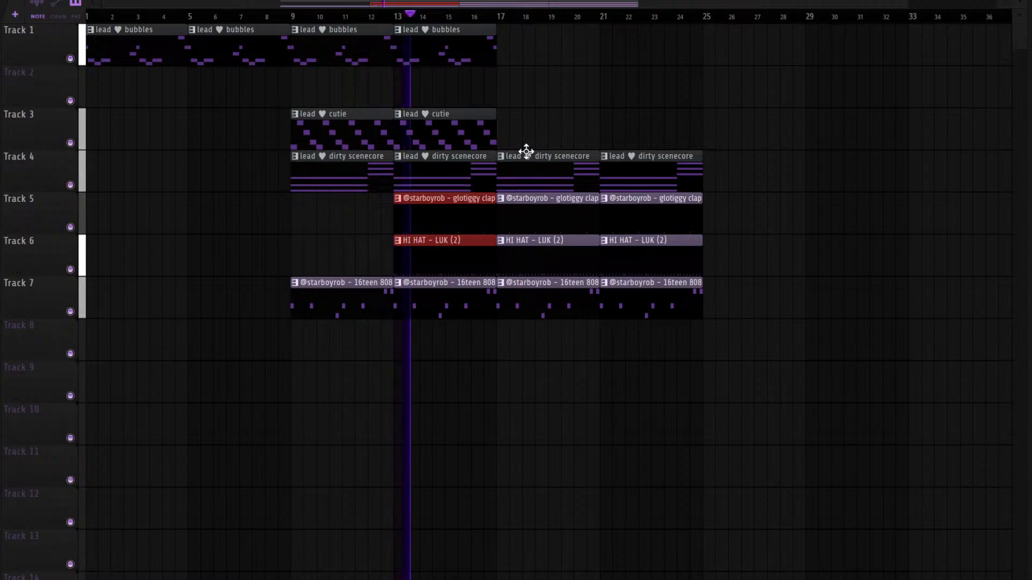
# Duplicate the four bubbles clips on Track 1 and delete the copies from bar 25 onward, keeping those in bars 17–24
pyautogui.moveTo(504, 55); pyautogui.dragTo(75, 32)
pyautogui.hotkey('ctrl', 'b')
pyautogui.scroll(-3, 520, 27)
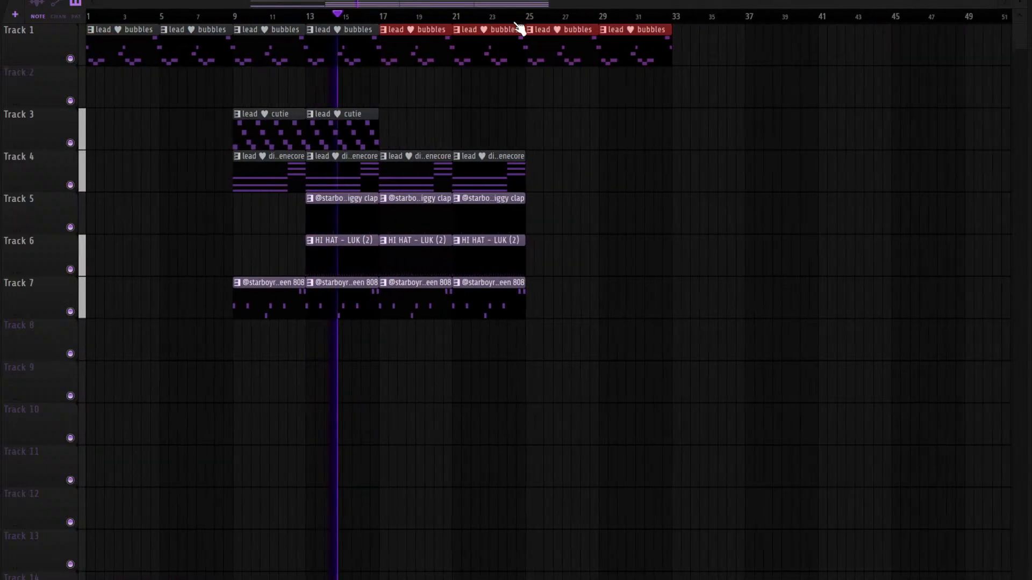
pyautogui.rightClick(582, 53)
pyautogui.rightClick(531, 53)
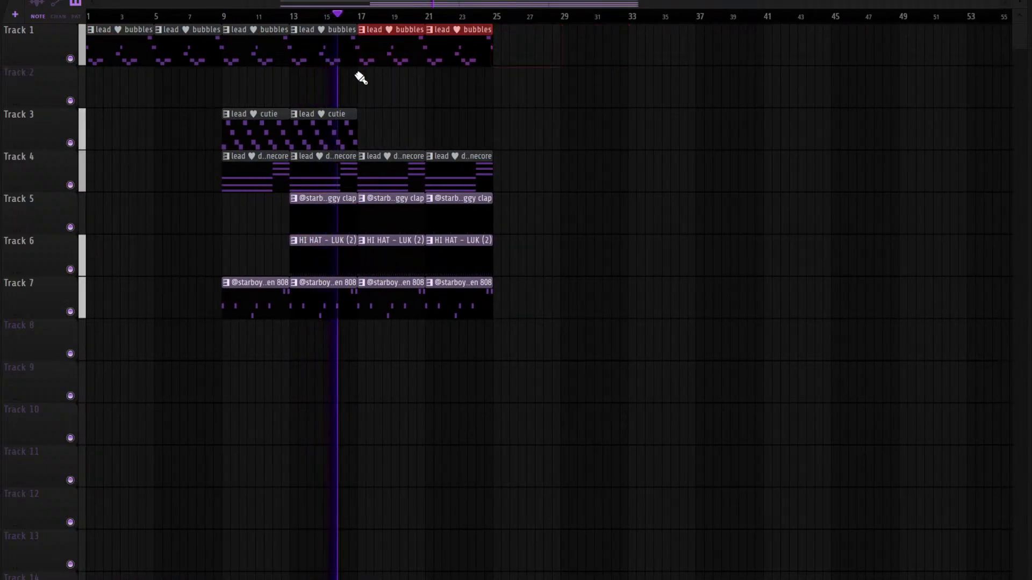
# Try the cr..rinkles lead on Track 2 in place of the bubbles clips in bars 17–24, and remove it again
pyautogui.moveTo(362, 95); pyautogui.dragTo(452, 83)
pyautogui.rightClick(454, 56)
pyautogui.rightClick(394, 55)
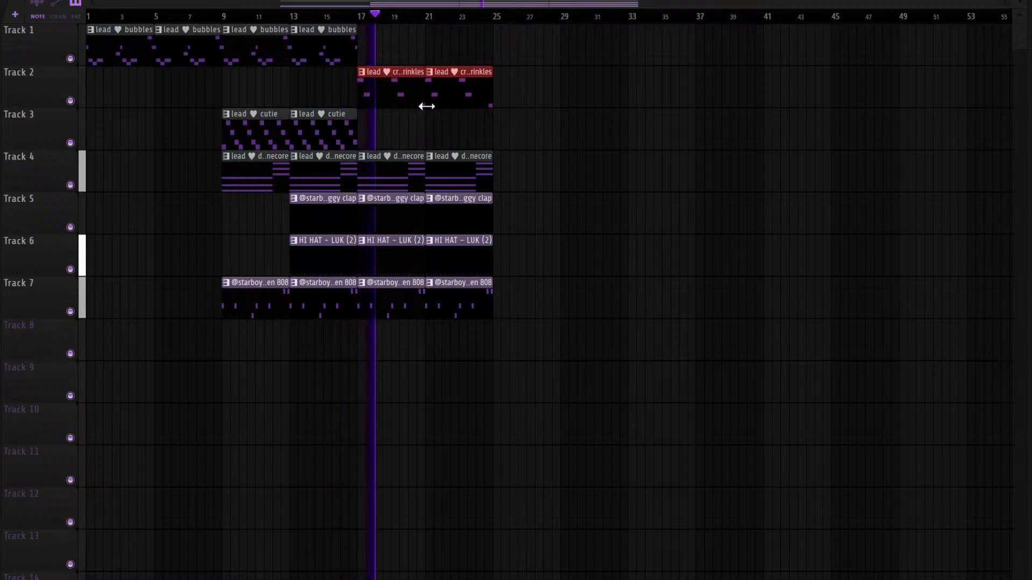
pyautogui.rightClick(439, 102)
pyautogui.rightClick(406, 87)
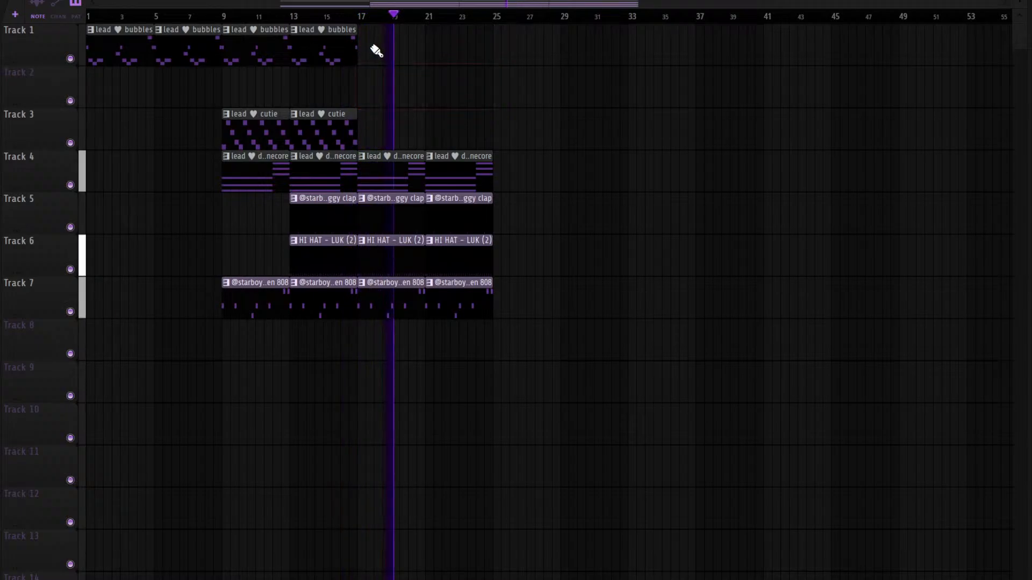
# Place two bubbles clips in bars 17–24 on Track 1, delete the dirty scenecore clips there, and restart playback from bar 1
pyautogui.moveTo(368, 61); pyautogui.dragTo(437, 51)
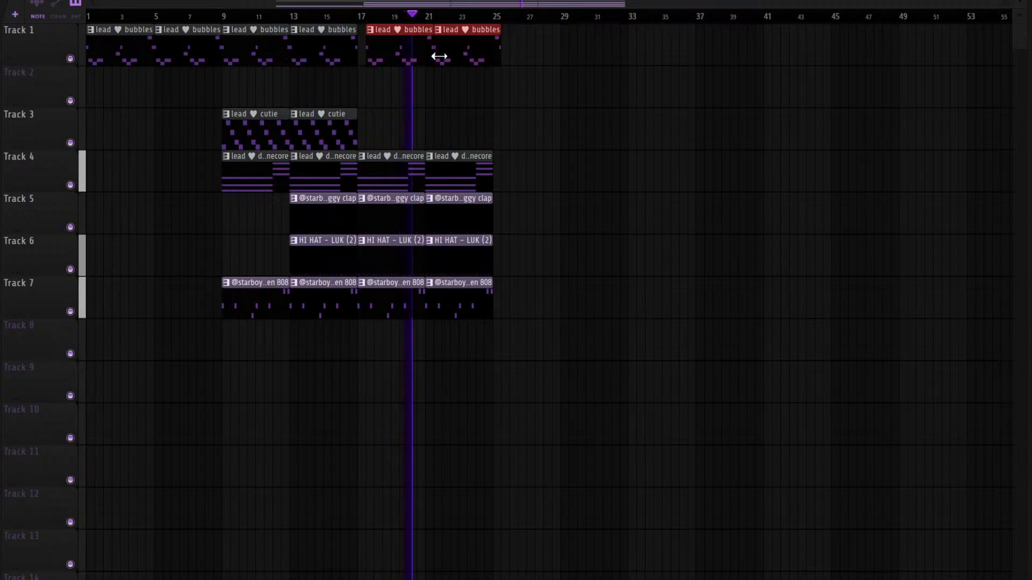
pyautogui.rightClick(457, 172)
pyautogui.rightClick(387, 172)
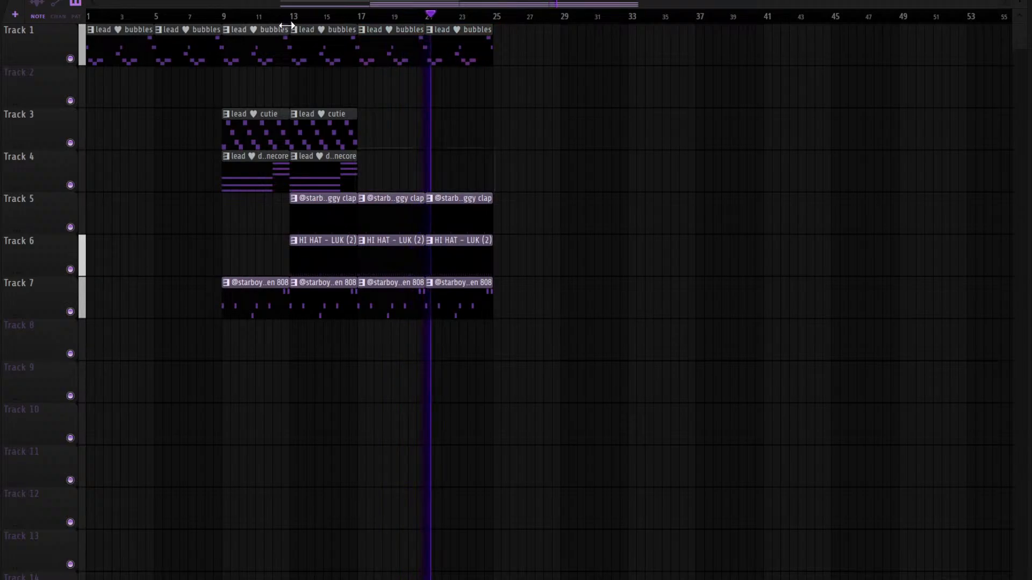
pyautogui.click(87, 16)
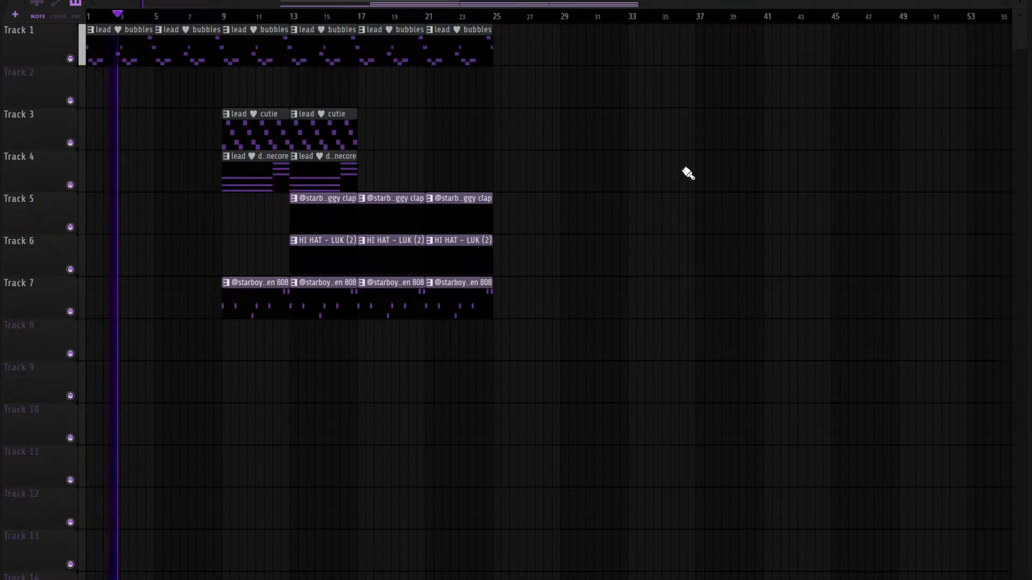
# Duplicate the bars 17–24 section twice through bar 40, and paint dirty scenecore clips on Track 4 across bars 33–48
pyautogui.moveTo(520, 342); pyautogui.dragTo(397, 31)
pyautogui.hotkey('ctrl', 'b')
pyautogui.hotkey('ctrl', 'b')
pyautogui.scroll(-2, 422, 20)
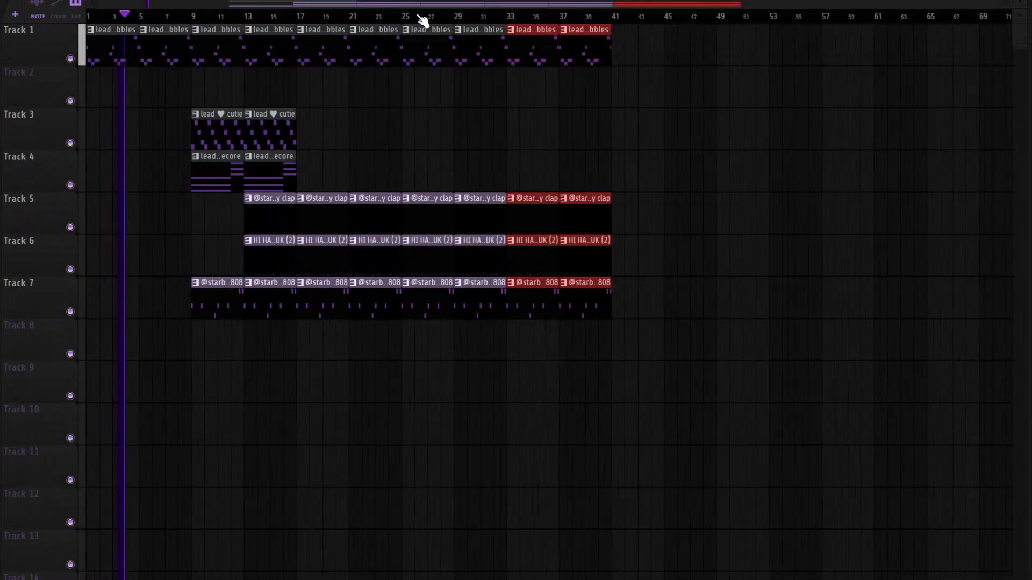
pyautogui.click(245, 174)
pyautogui.moveTo(463, 174); pyautogui.dragTo(629, 173)
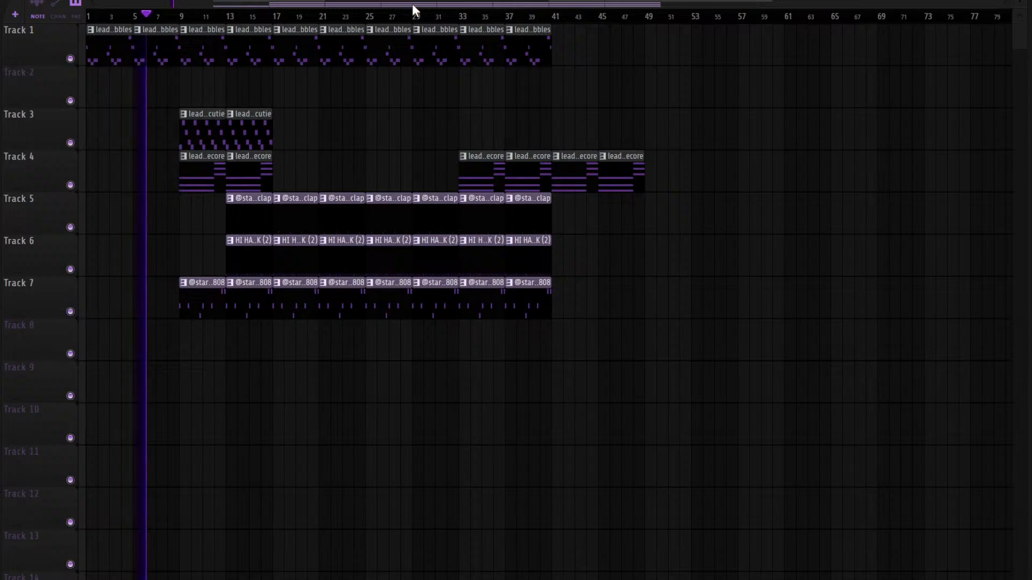
# Toggle the mute switch of the cutie lead's mixer insert
pyautogui.press('F9')
pyautogui.click(42, 331)
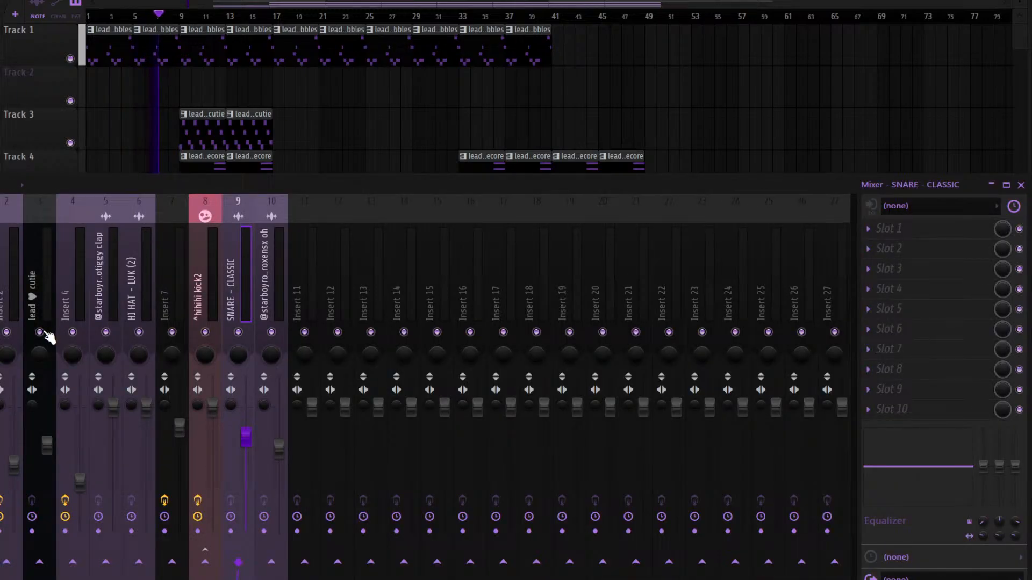
pyautogui.press('F9')
# Paint cutie clips on Track 3 across bars 41–48 and delete the ones in bars 9–16
pyautogui.moveTo(278, 127)
pyautogui.mouseDown()
pyautogui.moveTo(206, 128)
pyautogui.moveTo(588, 108)
pyautogui.moveTo(577, 124)
pyautogui.mouseUp()
pyautogui.click(230, 141)
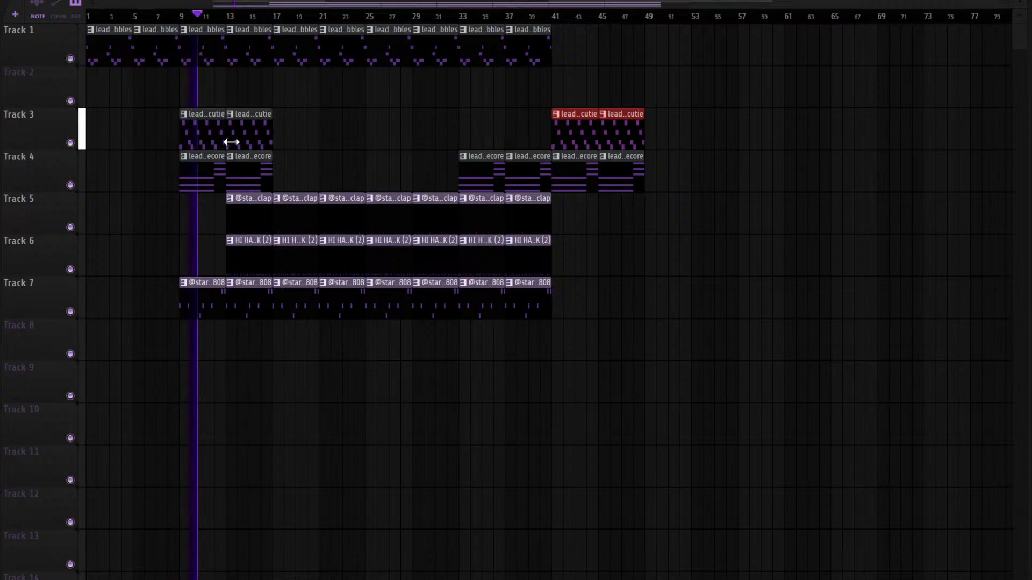
pyautogui.rightClick(242, 125)
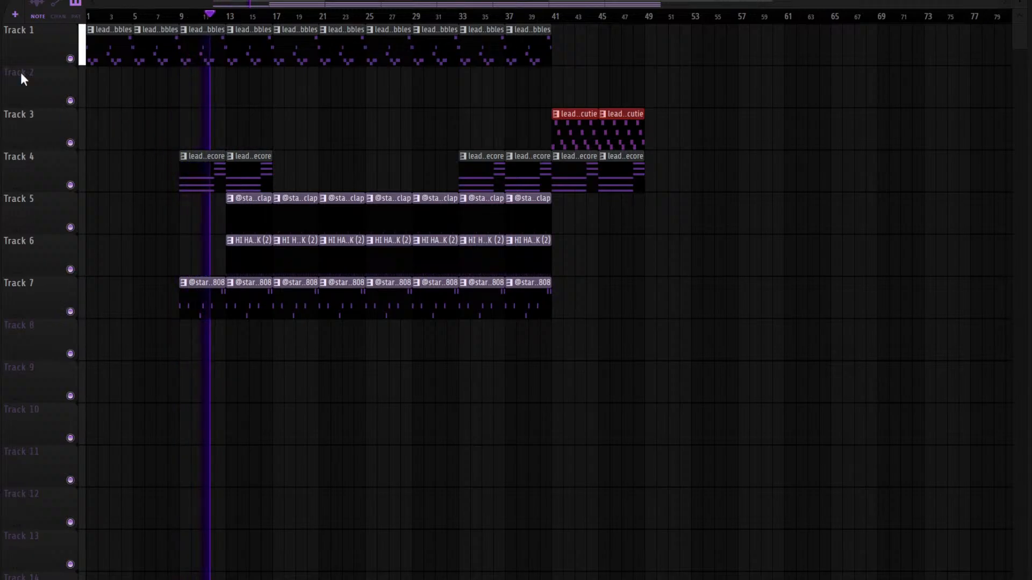
# Paint cr..rinkles lead clips on Track 2 across bars 9–16 and bars 33–48
pyautogui.moveTo(201, 90); pyautogui.dragTo(286, 81)
pyautogui.rightClick(295, 103)
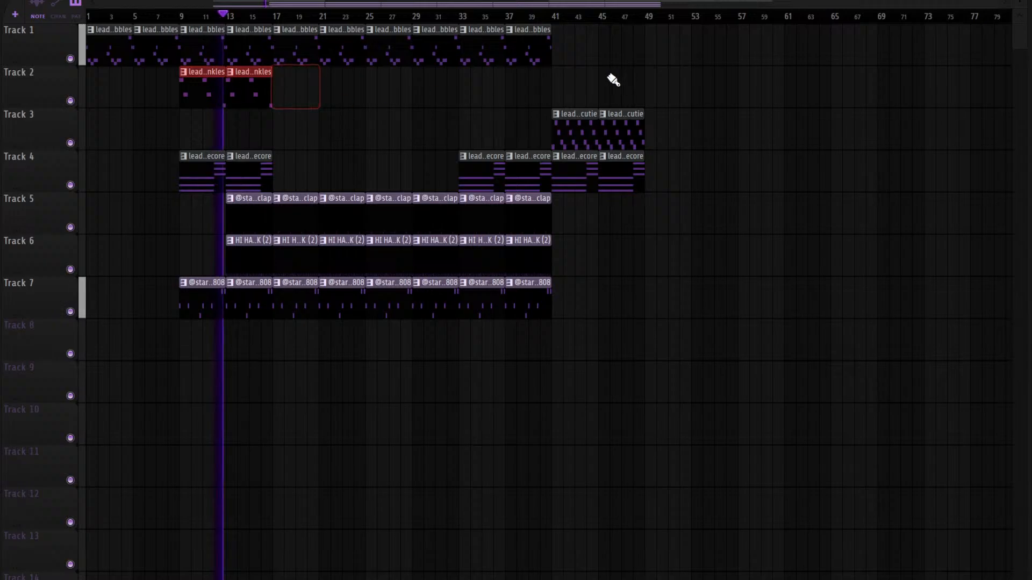
pyautogui.moveTo(467, 97)
pyautogui.mouseDown()
pyautogui.moveTo(679, 80)
pyautogui.moveTo(667, 94)
pyautogui.mouseUp()
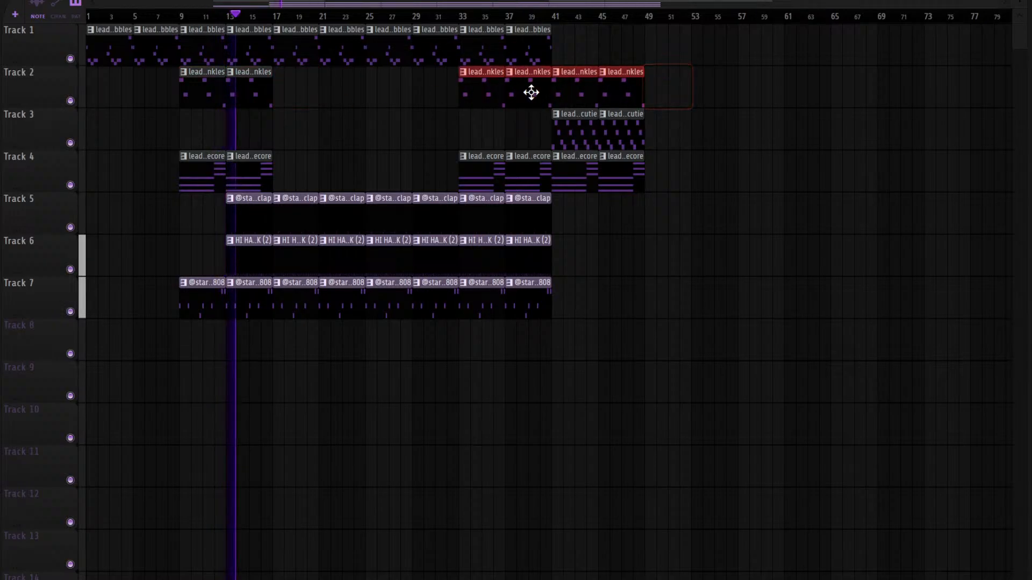
# Duplicate the clap, hi-hat and 808 clips into bars 41–48, and lay SNARE - CLASSIC and oh clips across bars 33–48 on Tracks 8 and 9
pyautogui.moveTo(561, 359); pyautogui.dragTo(476, 236)
pyautogui.hotkey('ctrl', 'b')
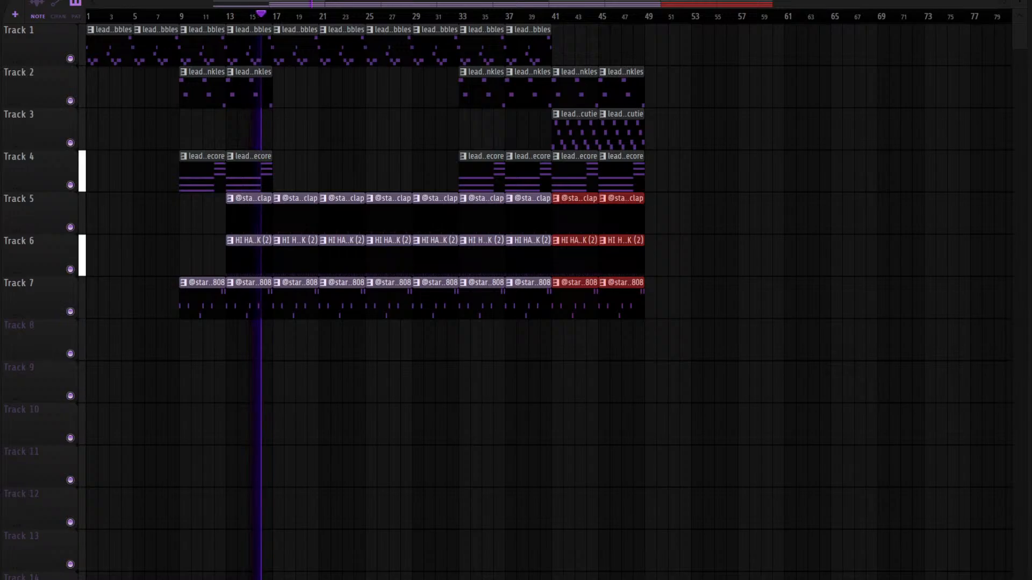
pyautogui.click(467, 345)
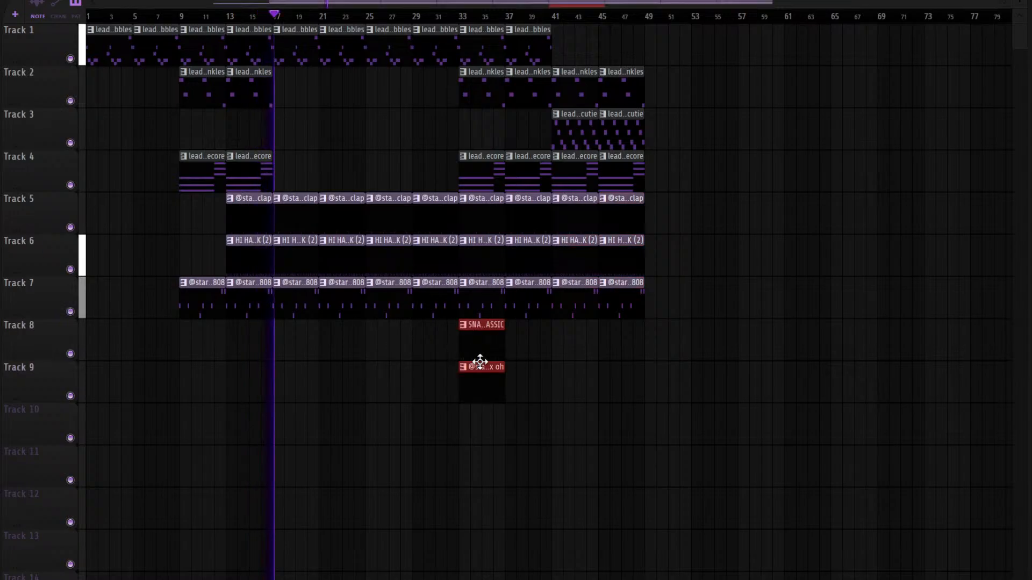
pyautogui.hotkey('ctrl', 'b')
pyautogui.hotkey('ctrl', 'b')
pyautogui.hotkey('ctrl', 'b')
# Duplicate all clips of bars 17–48 into bars 49–80 and clear the selection
pyautogui.moveTo(687, 420); pyautogui.dragTo(288, 13)
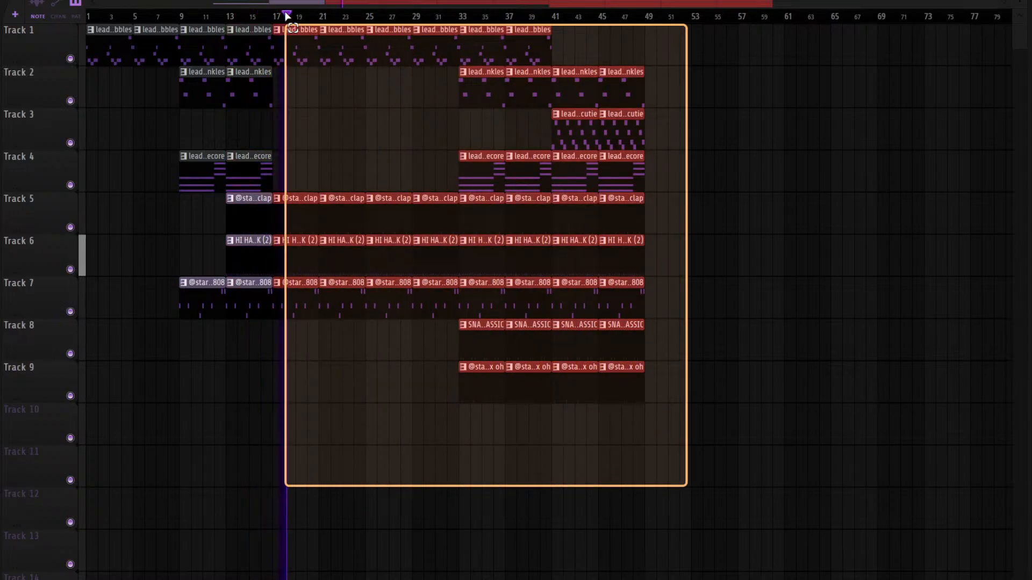
pyautogui.hotkey('ctrl', 'b')
pyautogui.scroll(-3, 306, 16)
pyautogui.hotkey('ctrl', 'd')
# Add two dirty scenecore clips on Track 4 and two bubbles clips on Track 1 across bars 81–88
pyautogui.keyDown('ctrl'); pyautogui.click(568, 180); pyautogui.keyUp('ctrl')
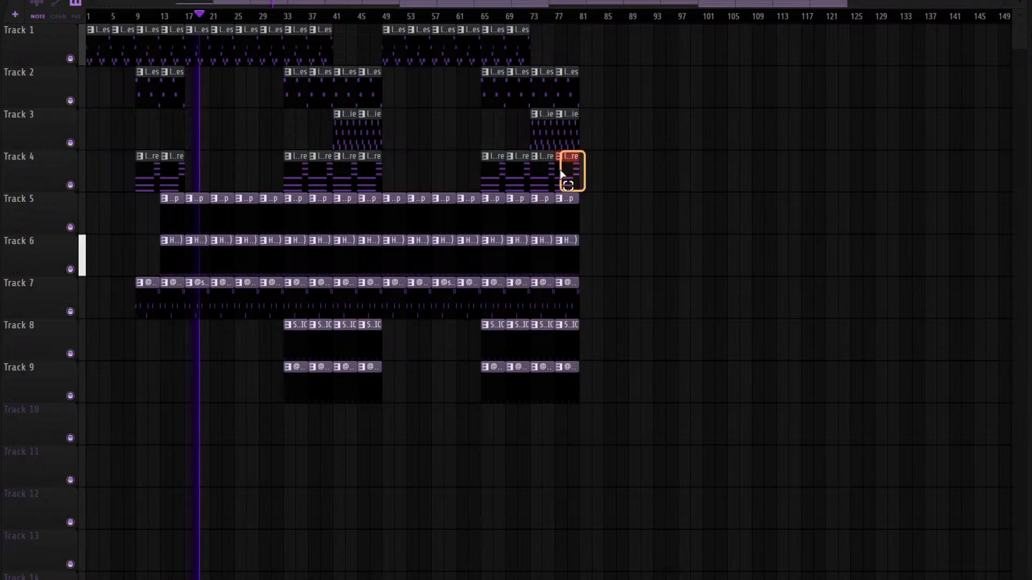
pyautogui.hotkey('ctrl', 'b')
pyautogui.hotkey('ctrl', 'b')
pyautogui.click(589, 51)
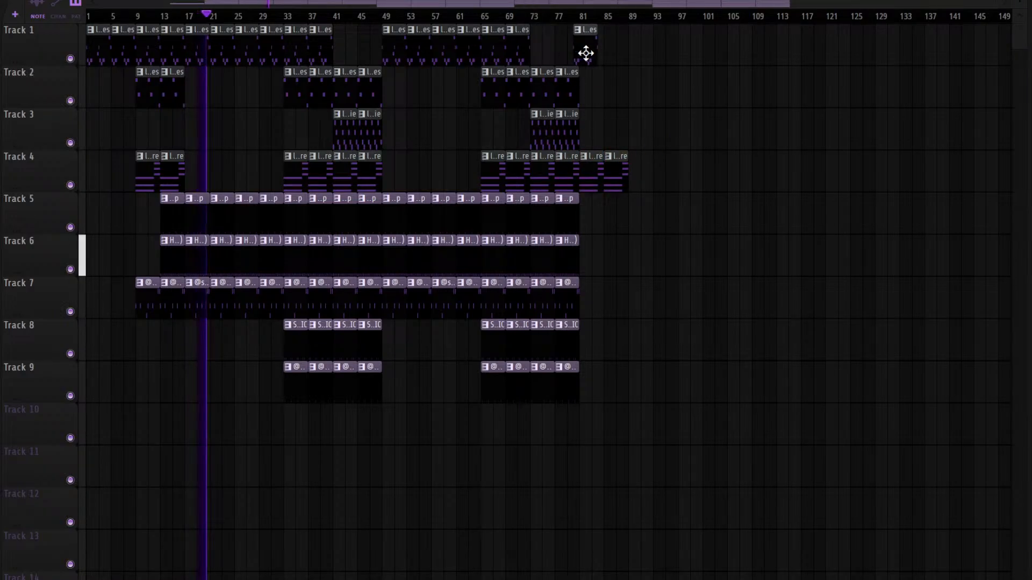
pyautogui.click(614, 53)
# Place a single cutie clip at bar 85 on Track 3, leaving bars 81–84 empty
pyautogui.click(574, 135)
pyautogui.click(584, 134)
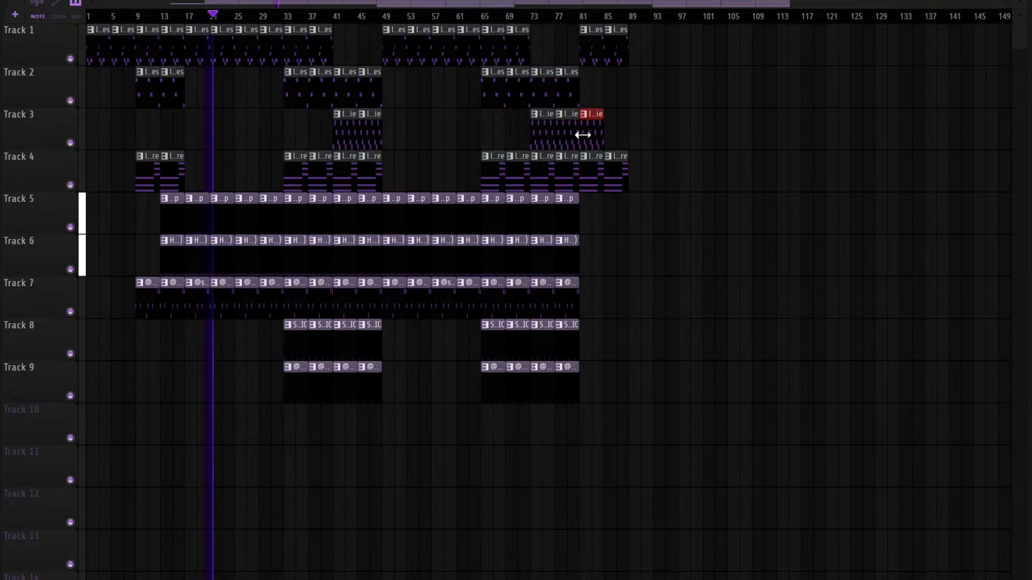
pyautogui.click(611, 134)
pyautogui.rightClick(599, 134)
# Duplicate the last 808 clip to bar 81, shorten it to about one bar, and play the song from there
pyautogui.keyDown('ctrl'); pyautogui.click(575, 316); pyautogui.keyUp('ctrl')
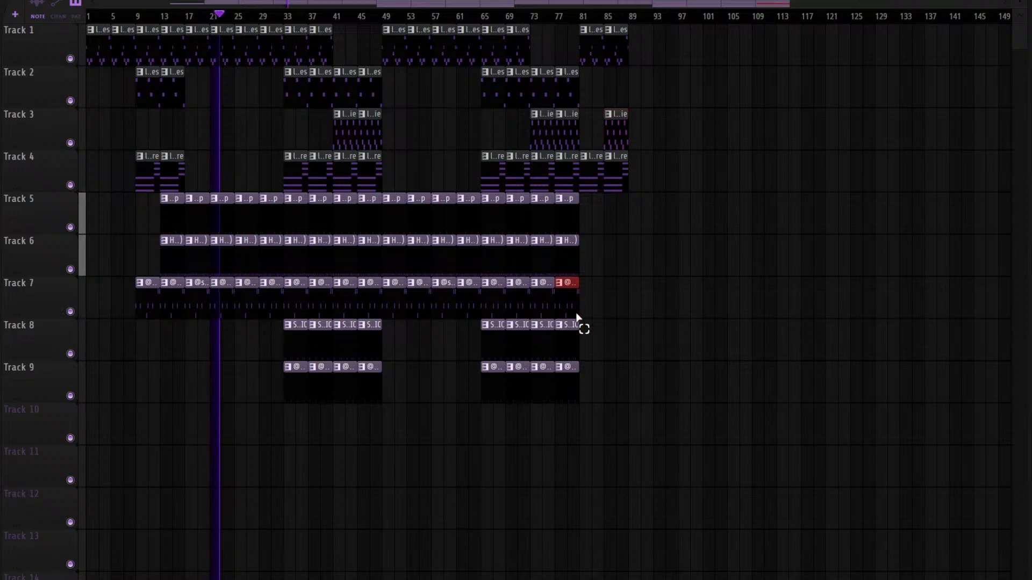
pyautogui.hotkey('ctrl', 'b')
pyautogui.moveTo(602, 295); pyautogui.dragTo(584, 295)
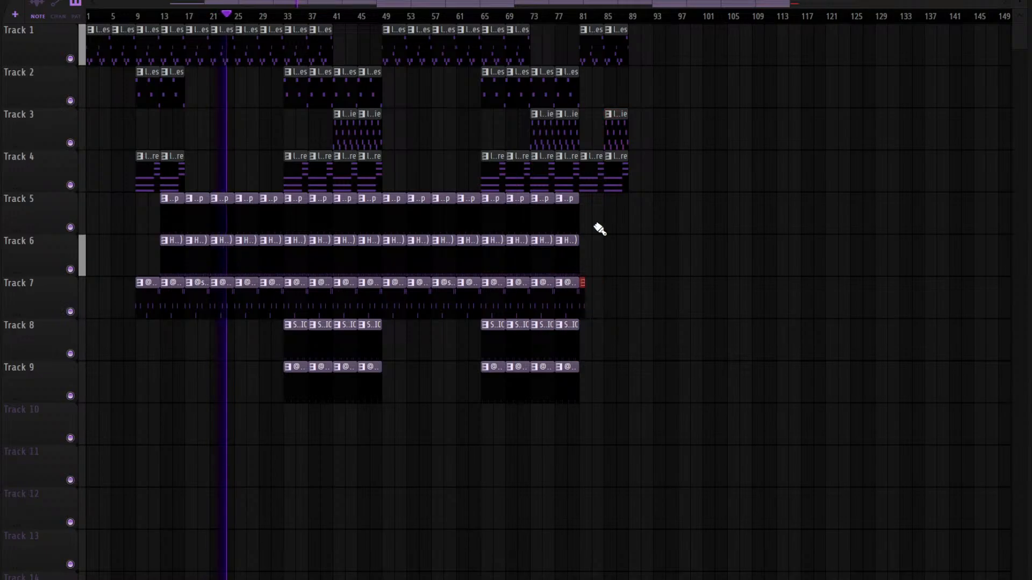
pyautogui.click(582, 17)
# Place the negligent audio sample on Track 9 around bars 7–8, just before the 808 enters
pyautogui.scroll(1, 628, 5)
pyautogui.scroll(1, 565, 12)
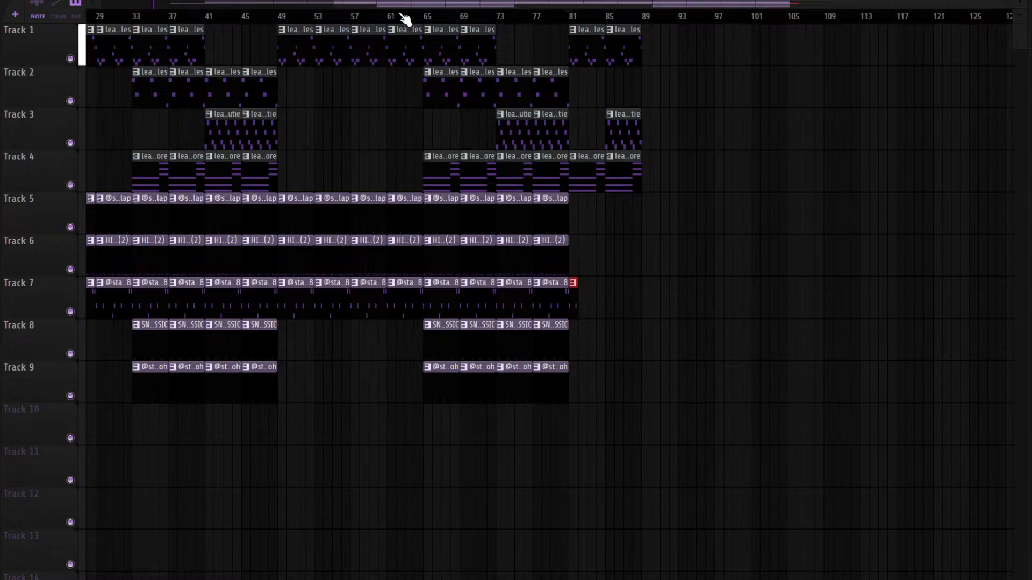
pyautogui.moveTo(400, 4); pyautogui.dragTo(161, 3)
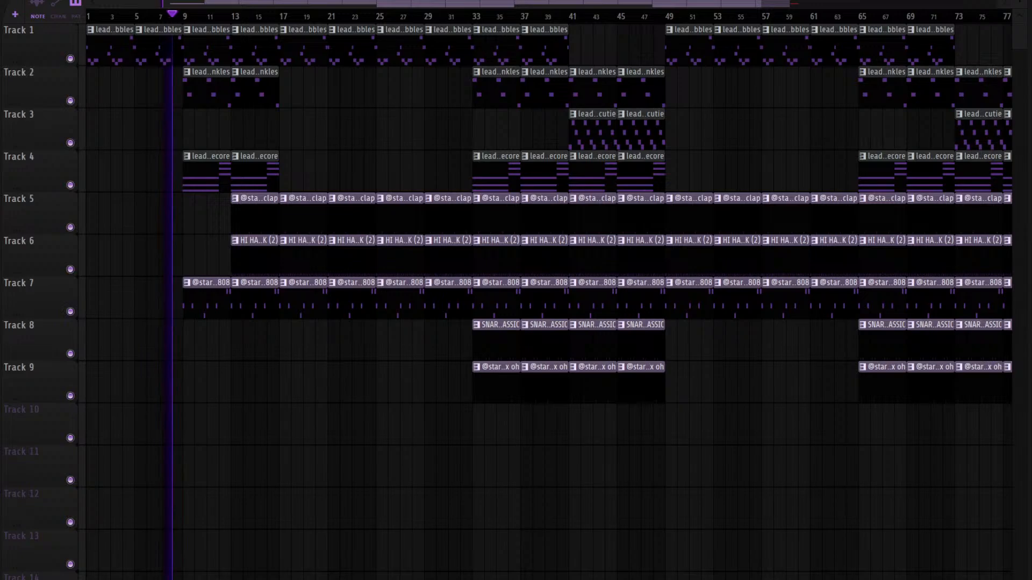
pyautogui.moveTo(1, 397); pyautogui.dragTo(176, 393)
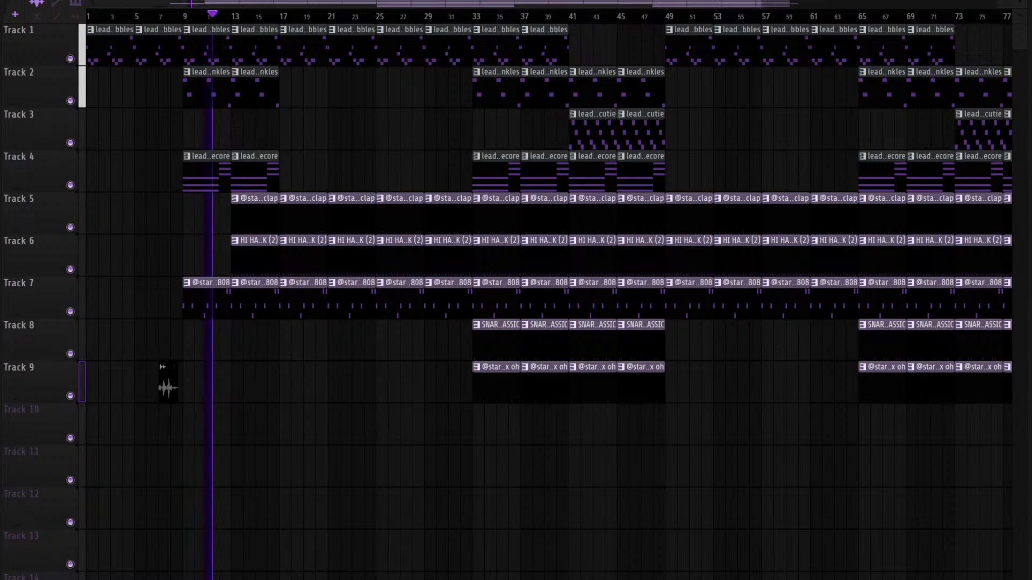
# Route the negligent channel to mixer insert 11 and lower that insert's level
pyautogui.press('F9')
pyautogui.press('F6')
pyautogui.click(302, 286)
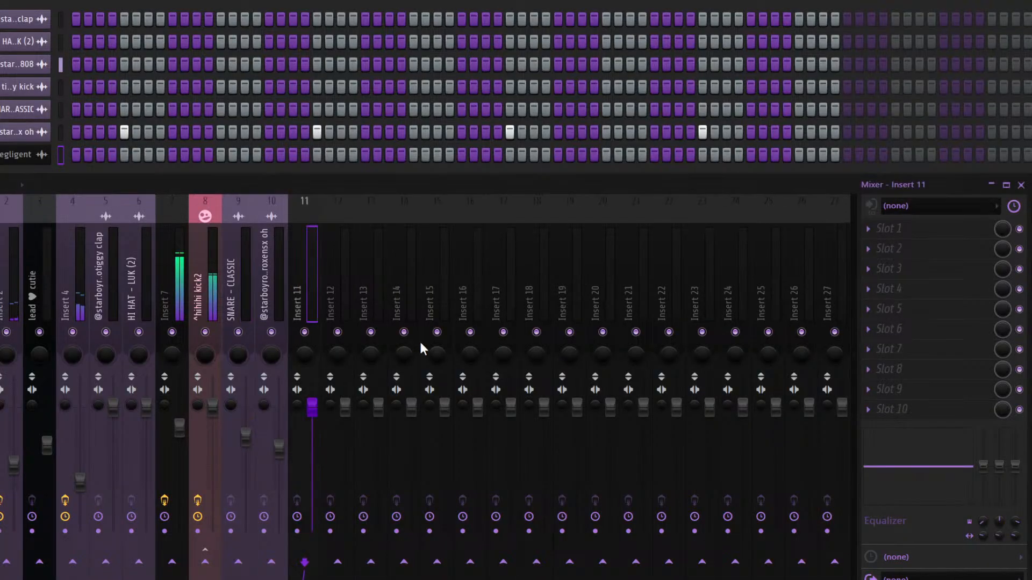
pyautogui.hotkey('ctrl', 'l')
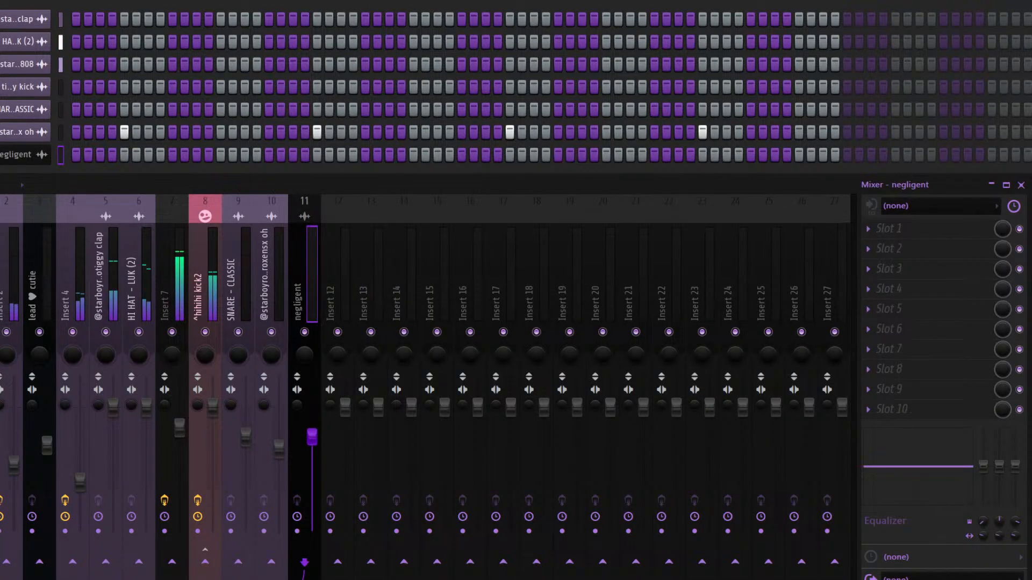
pyautogui.press('F9')
pyautogui.press('F6')
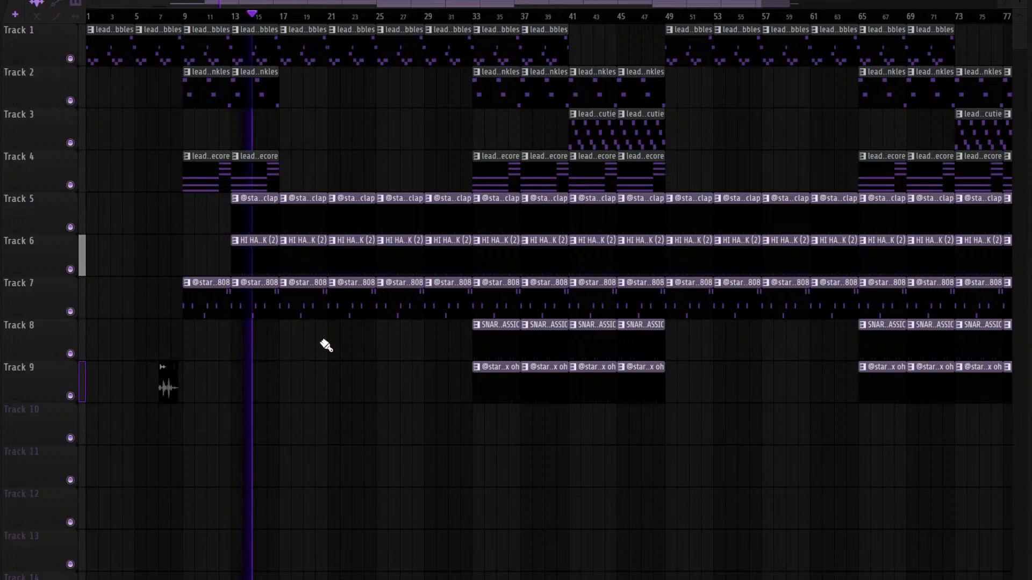
# Listen to the arrangement and stop playback
pyautogui.scroll(-3, 180, 4)
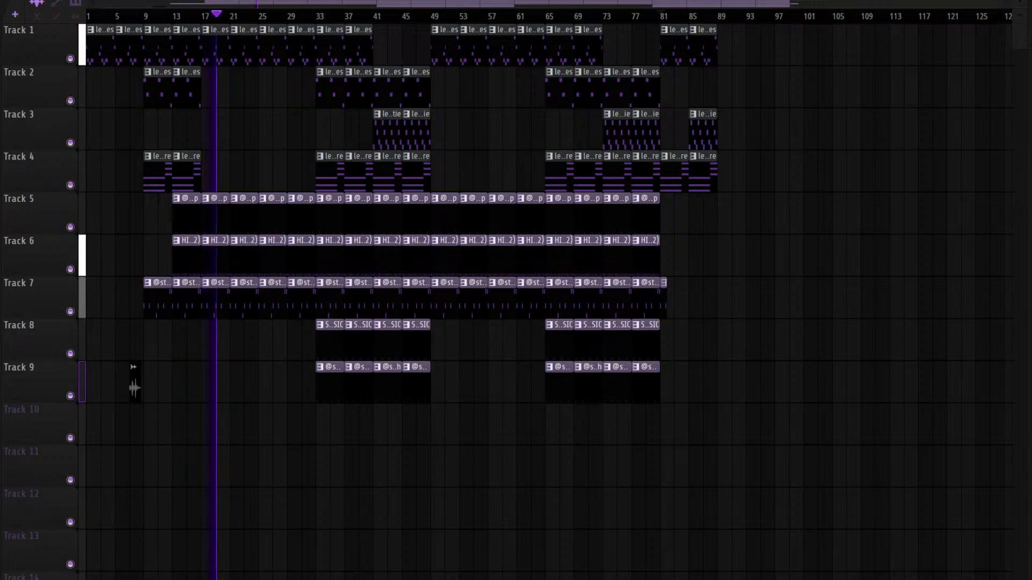
pyautogui.press('space')
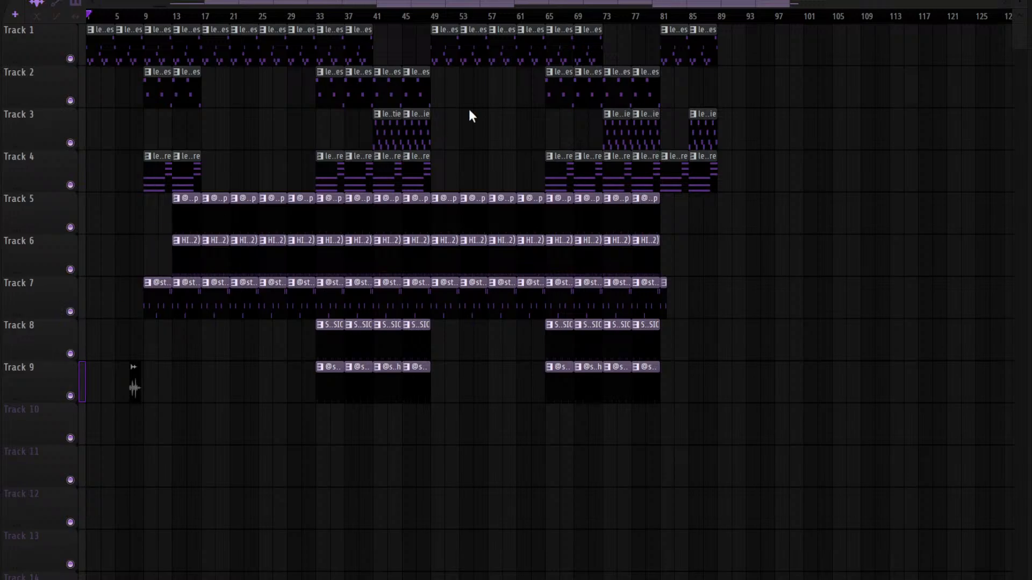
# Check the negligent sample's channel settings and close them
pyautogui.press('F6')
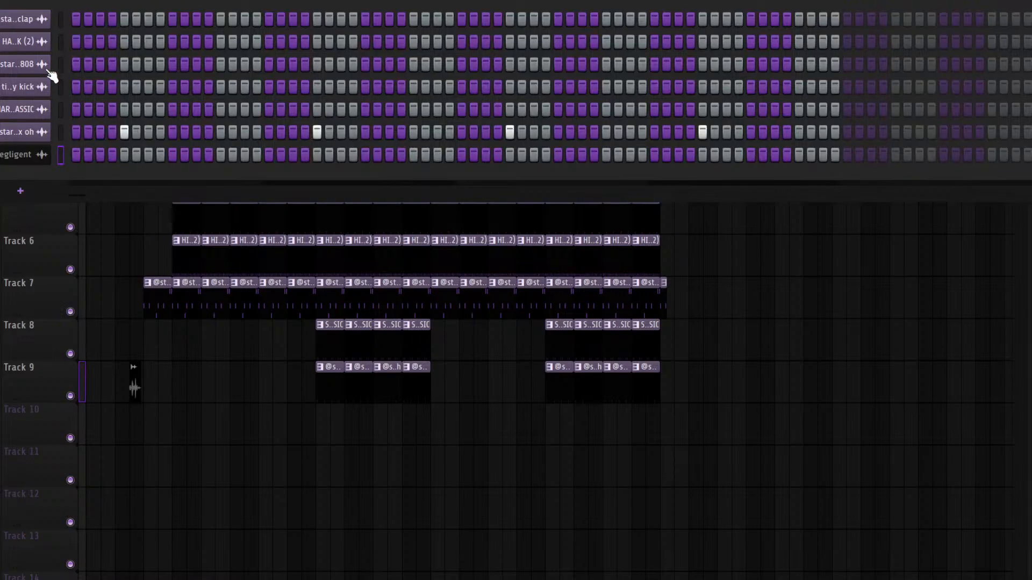
pyautogui.click(26, 157)
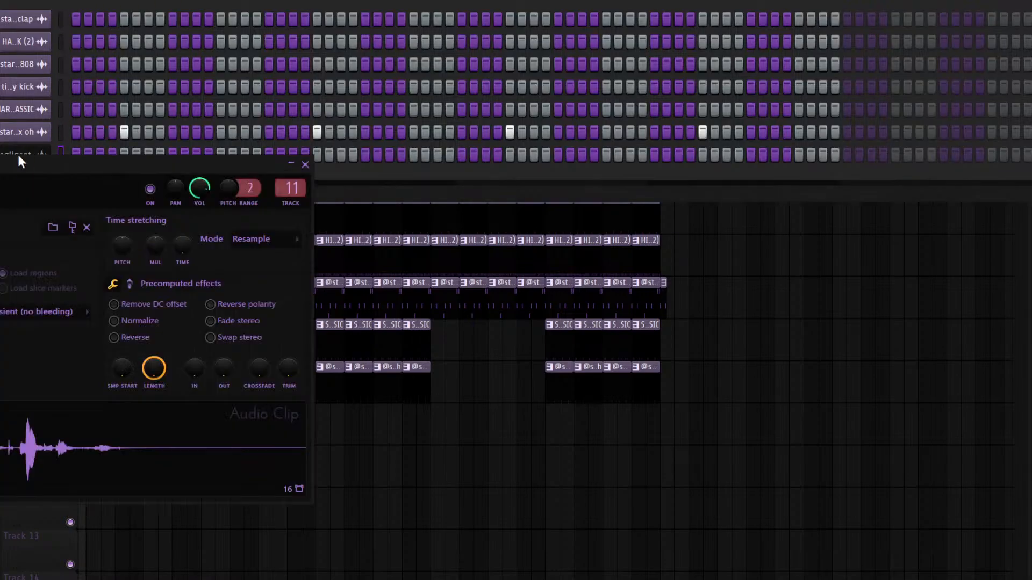
pyautogui.click(305, 164)
# Try out the lead ♥ dustt preset in an empty project with single A5 and F6 notes, removing each one
pyautogui.moveTo(12, 6); pyautogui.dragTo(41, 95)
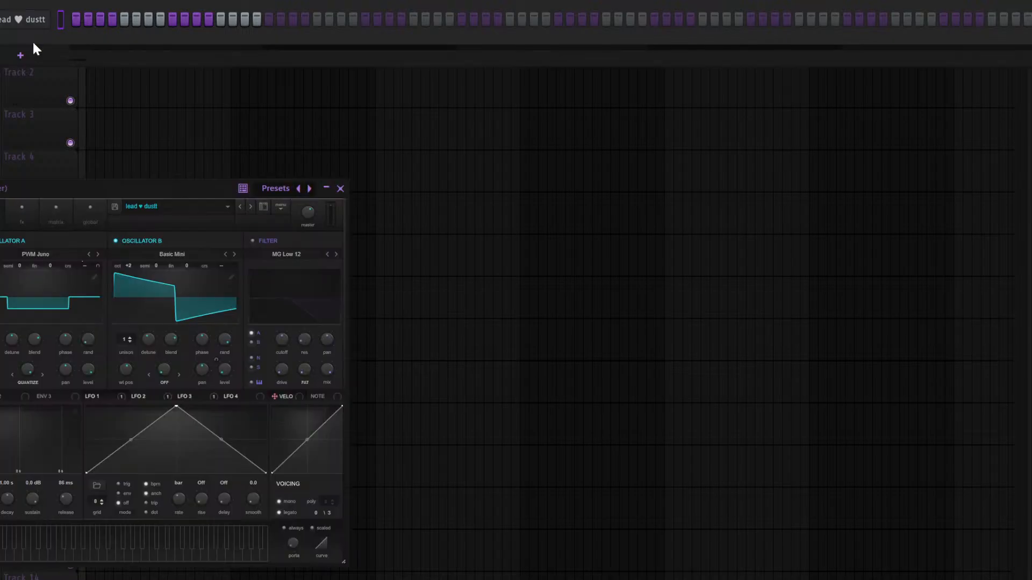
pyautogui.moveTo(105, 186); pyautogui.dragTo(294, 133)
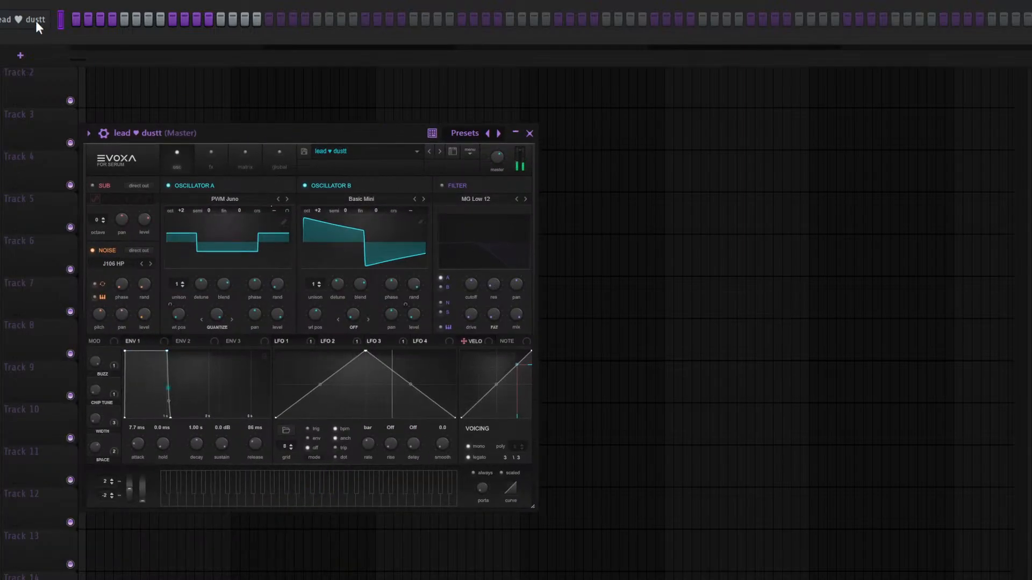
pyautogui.click(60, 18)
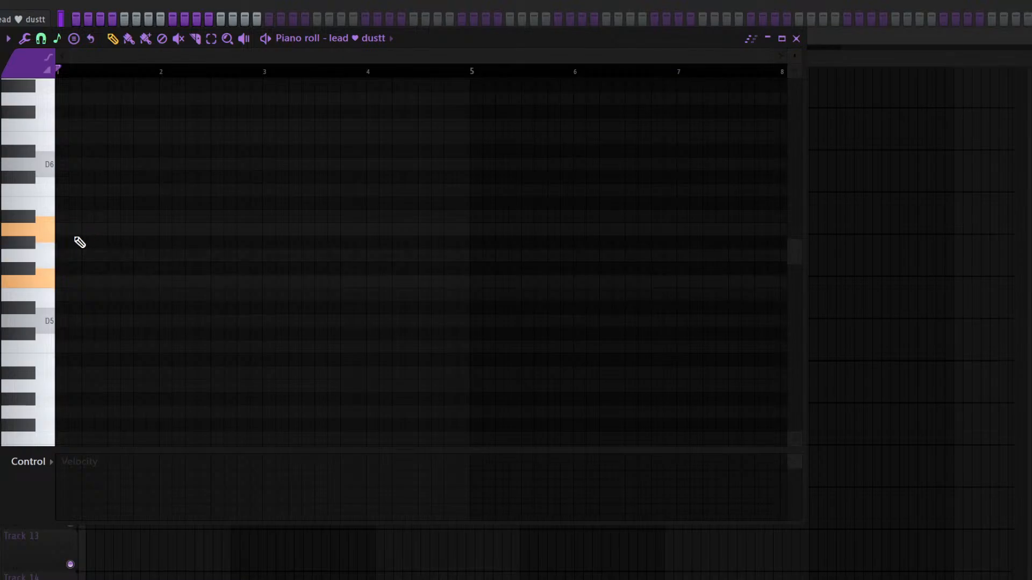
pyautogui.click(62, 230)
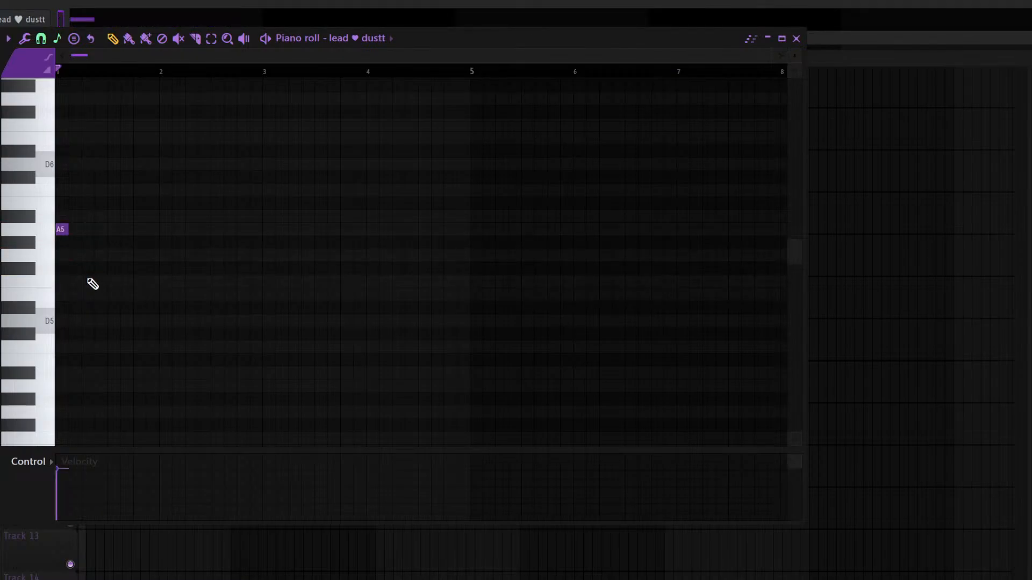
pyautogui.rightClick(61, 235)
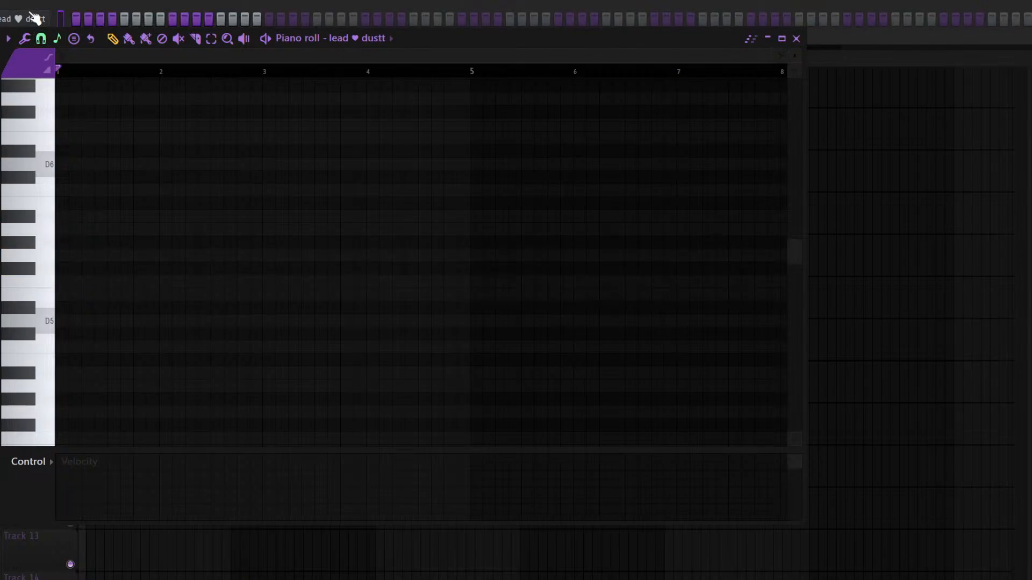
pyautogui.click(34, 18)
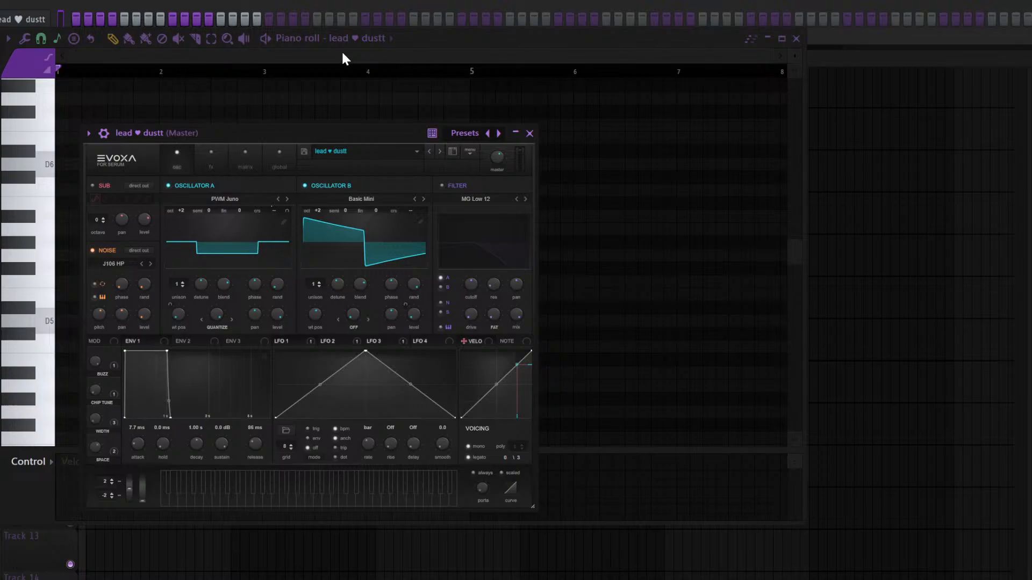
pyautogui.click(286, 53)
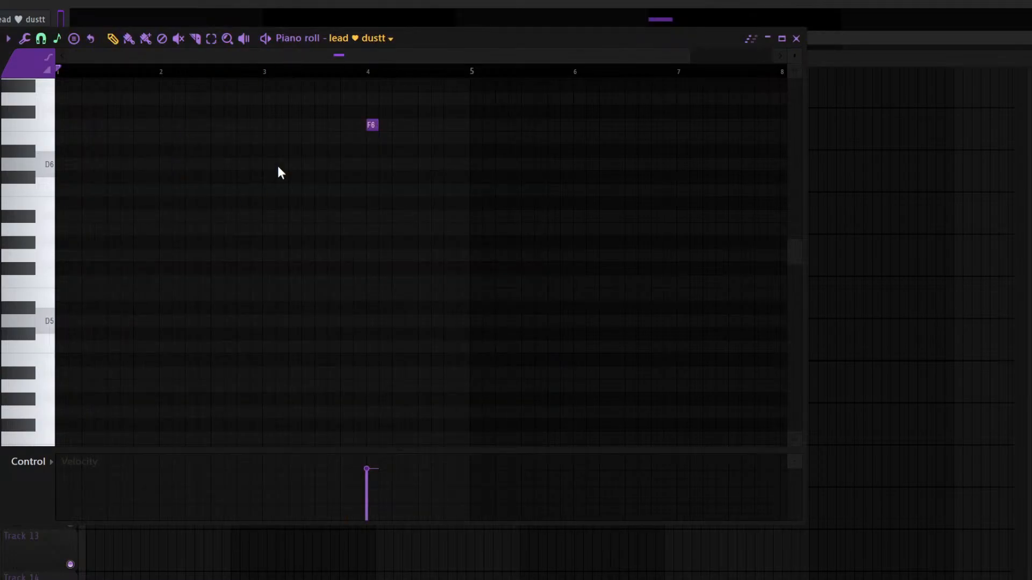
pyautogui.rightClick(372, 125)
pyautogui.click(372, 126)
pyautogui.rightClick(373, 126)
# Switch to the lead ♥ ember2 preset in Evoxa and open its piano roll for a new melody
pyautogui.press('F7')
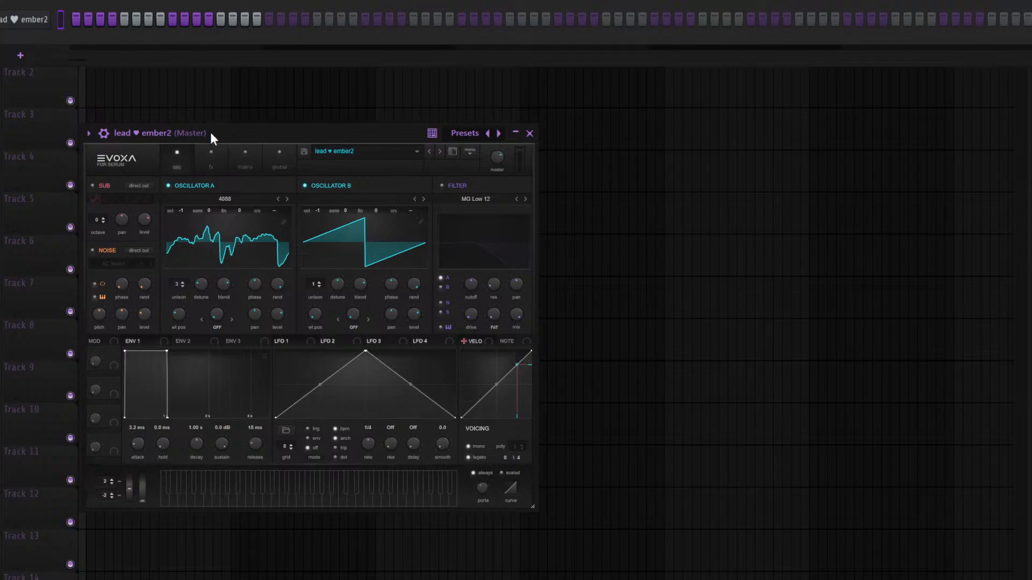
pyautogui.moveTo(210, 132); pyautogui.dragTo(222, 82)
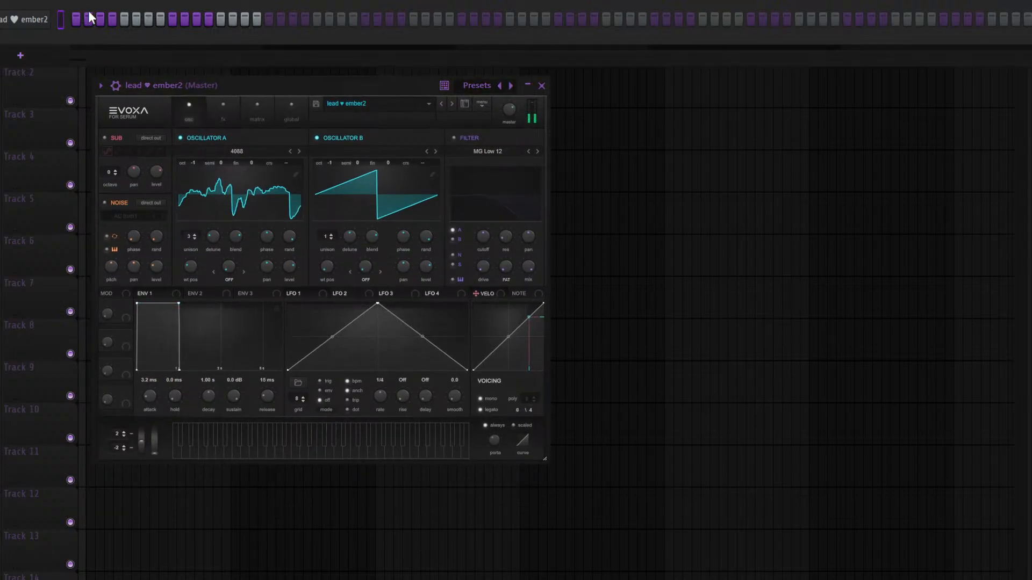
pyautogui.press('F7')
pyautogui.press('space')
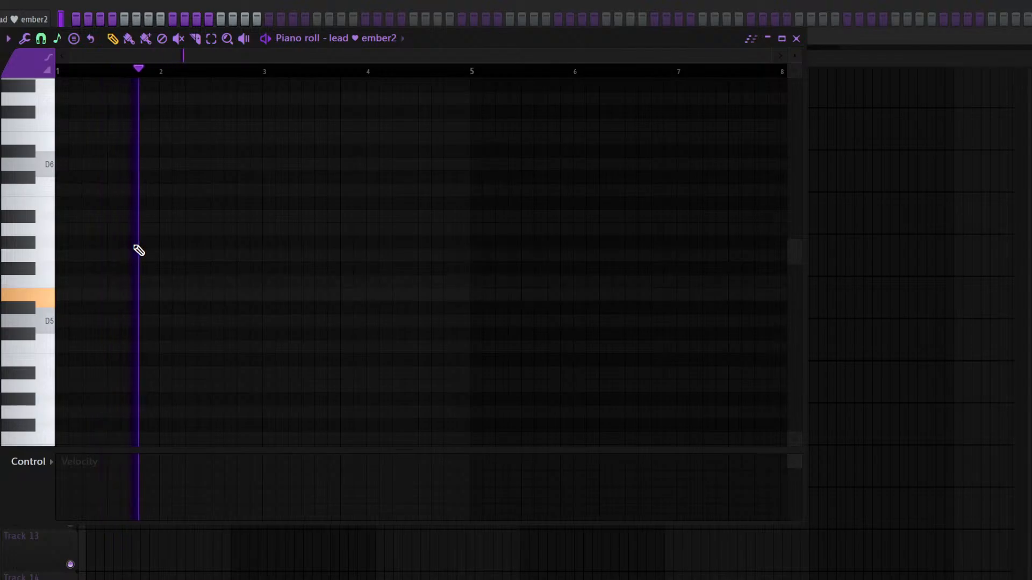
# Write the melody's opening in bar 1 with a quarter-note E5, a short A5 and a dotted-quarter G5, checking it by ear
pyautogui.click(61, 294)
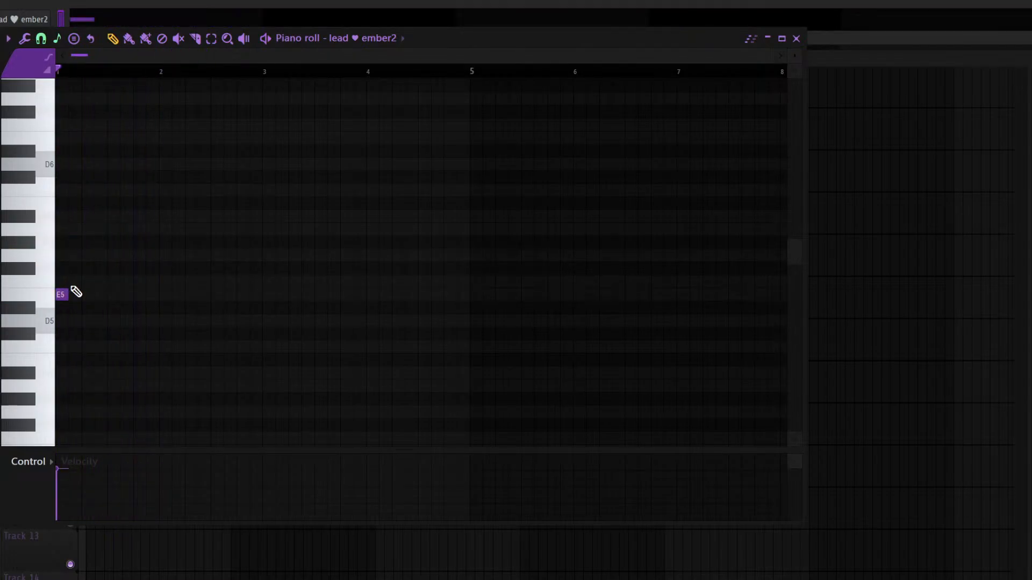
pyautogui.click(84, 230)
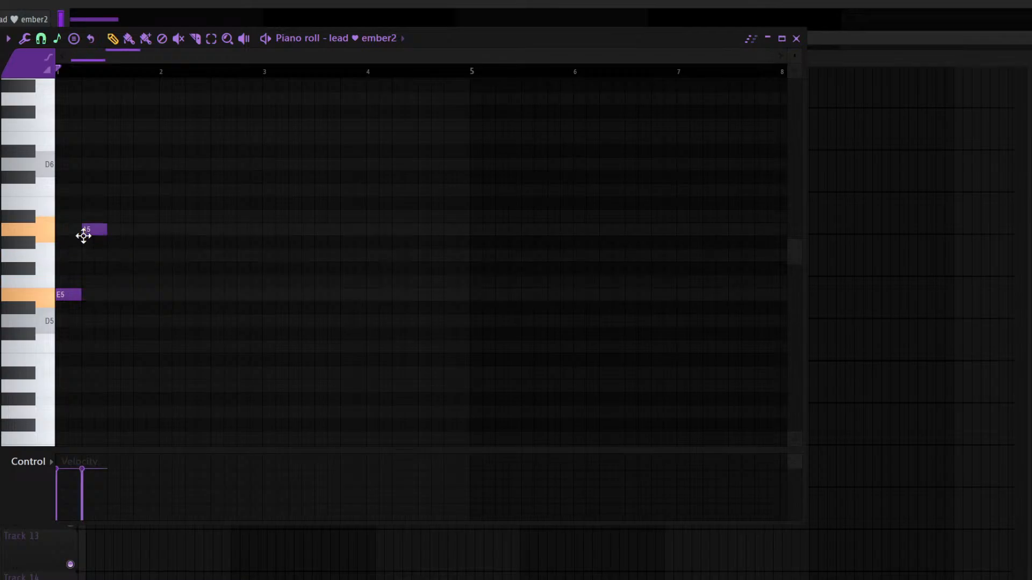
pyautogui.click(97, 257)
pyautogui.moveTo(105, 228); pyautogui.dragTo(94, 230)
pyautogui.press('space')
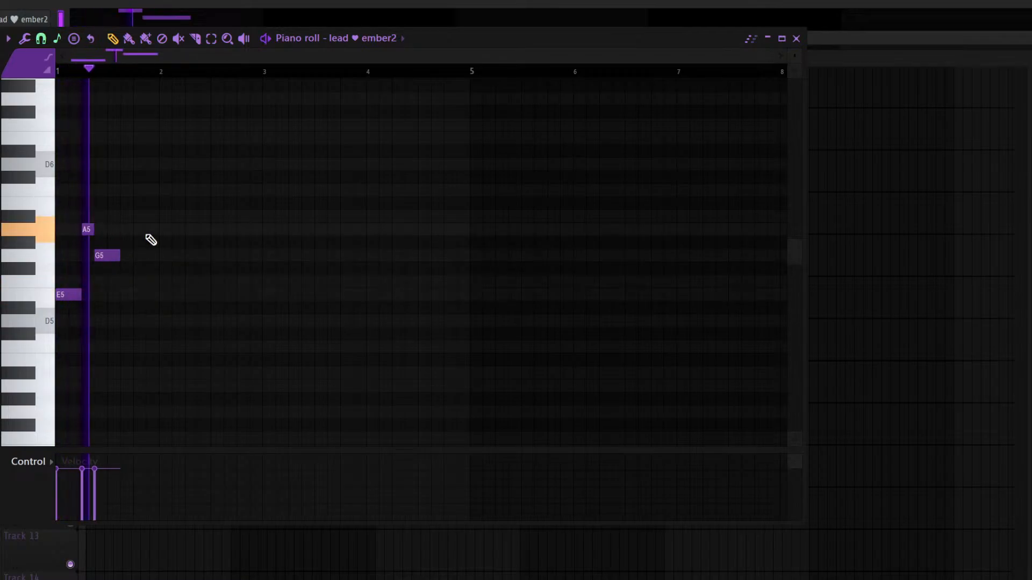
pyautogui.press('space')
pyautogui.press('space')
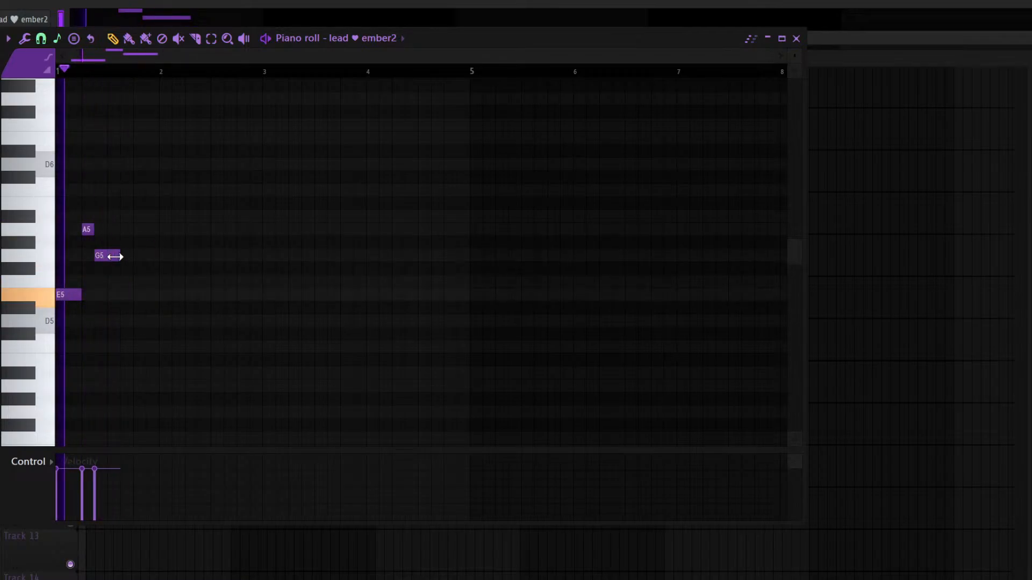
pyautogui.press('space')
pyautogui.moveTo(122, 259); pyautogui.dragTo(129, 262)
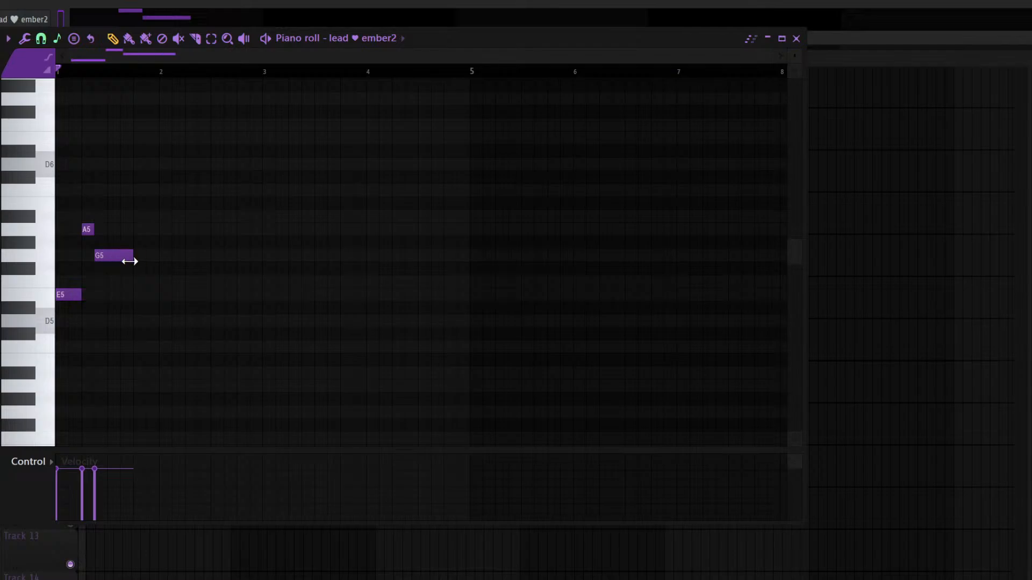
# Add a short E5 on the last beat of bar 1 followed by a G5 running into bar 2, and listen
pyautogui.click(138, 295)
pyautogui.click(153, 256)
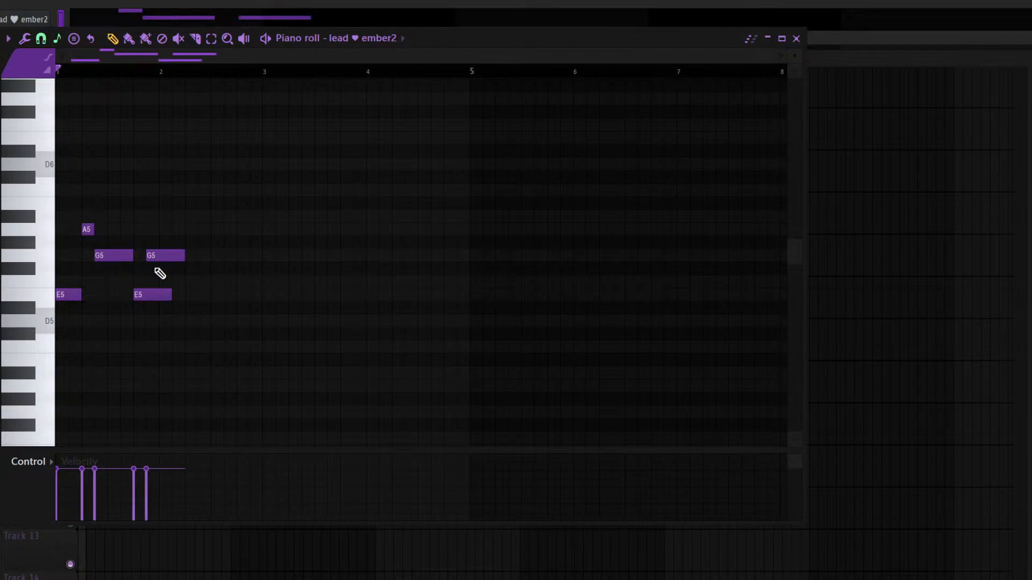
pyautogui.press('space')
pyautogui.moveTo(171, 294); pyautogui.dragTo(146, 292)
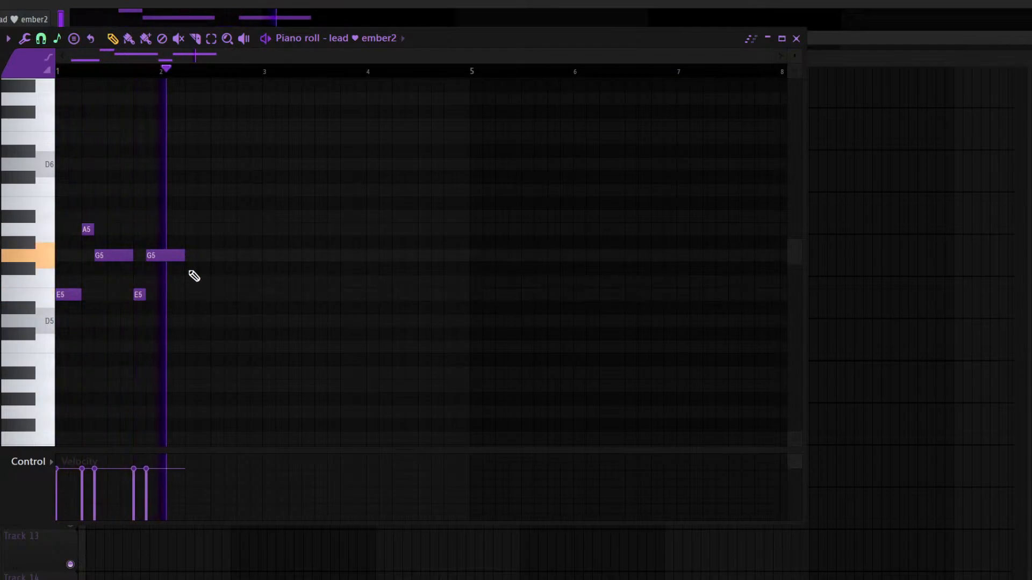
pyautogui.press('space')
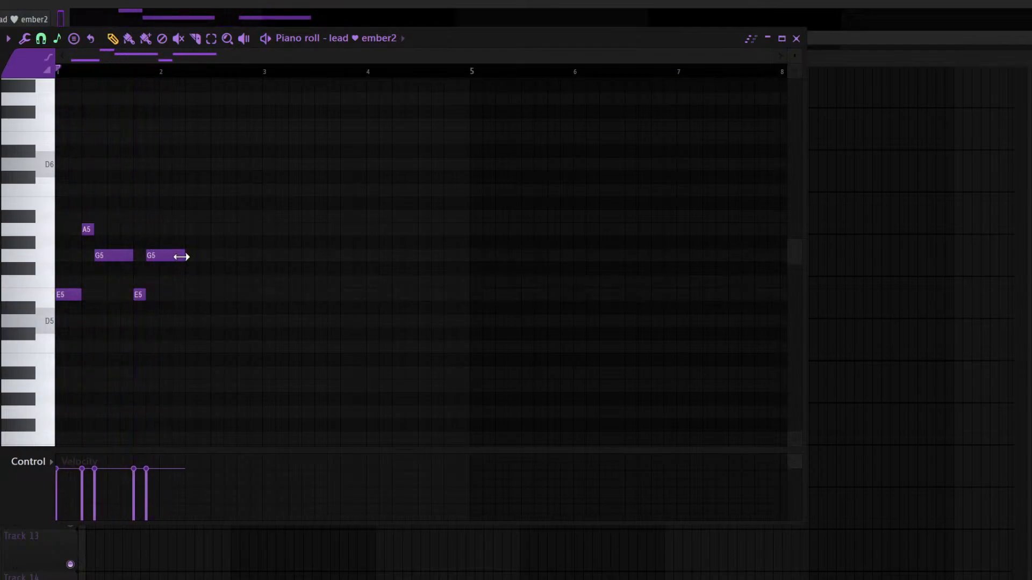
# Finish bar 2 with a short E5, a dotted-quarter A#5 and a closing quarter-note A5, and listen to the phrase
pyautogui.click(189, 294)
pyautogui.click(205, 216)
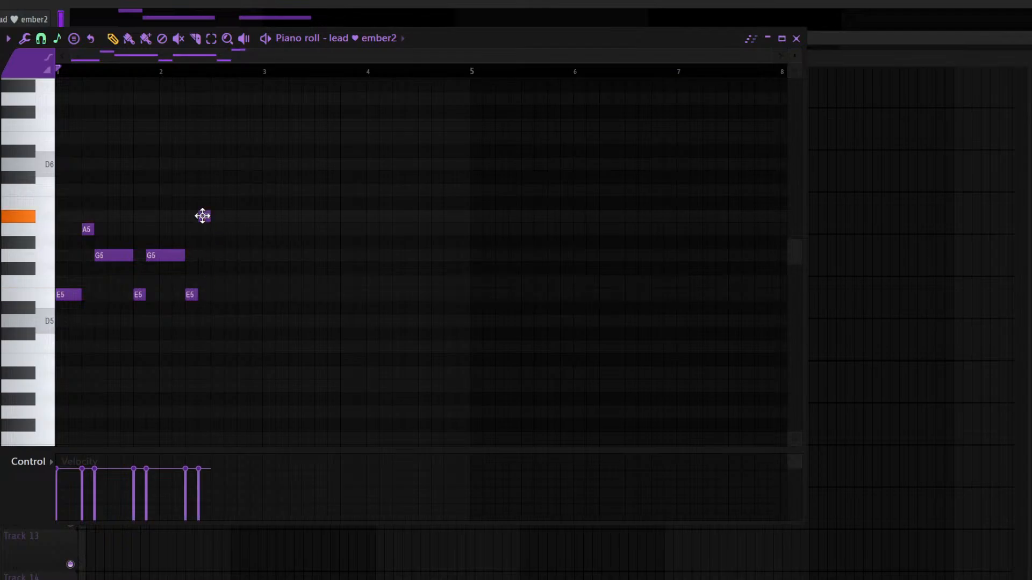
pyautogui.click(241, 230)
pyautogui.press('space')
pyautogui.moveTo(213, 216); pyautogui.dragTo(261, 229)
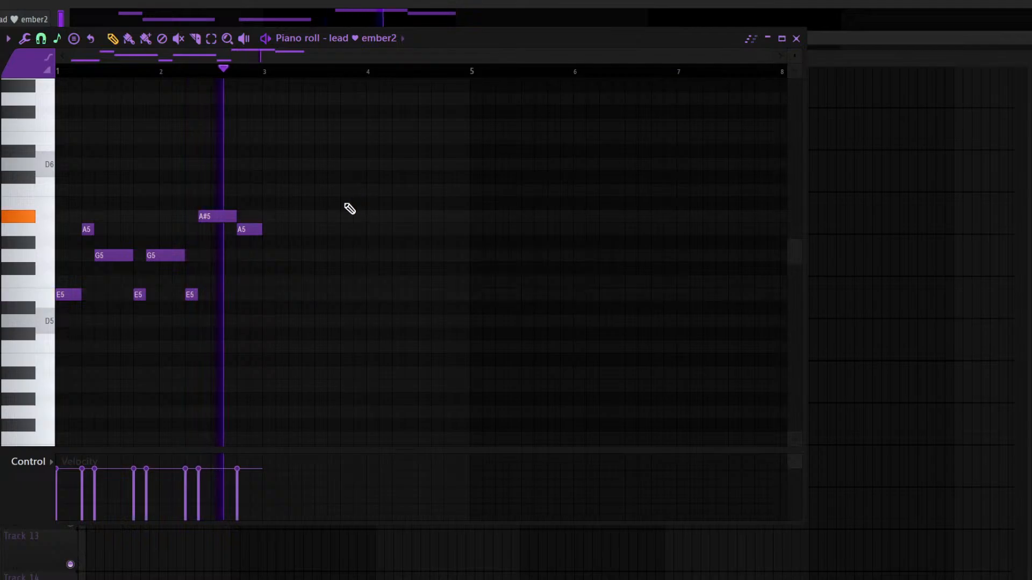
pyautogui.press('space')
# Duplicate the two-bar phrase into bars 3–4 and raise the final A5 to C6 during playback
pyautogui.hotkey('ctrl', 'a')
pyautogui.hotkey('ctrl', 'b')
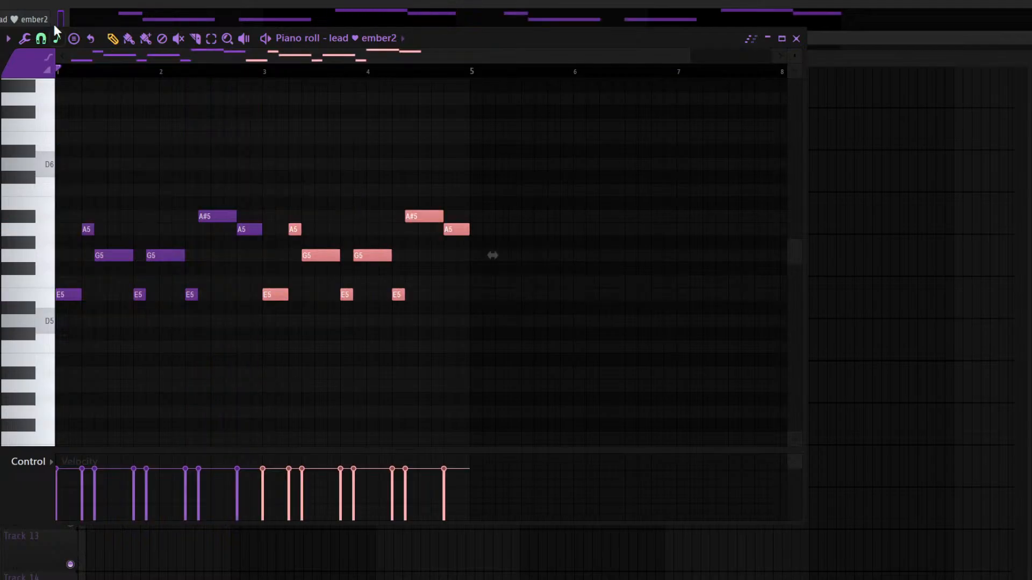
pyautogui.press('space')
pyautogui.hotkey('ctrl', 'd')
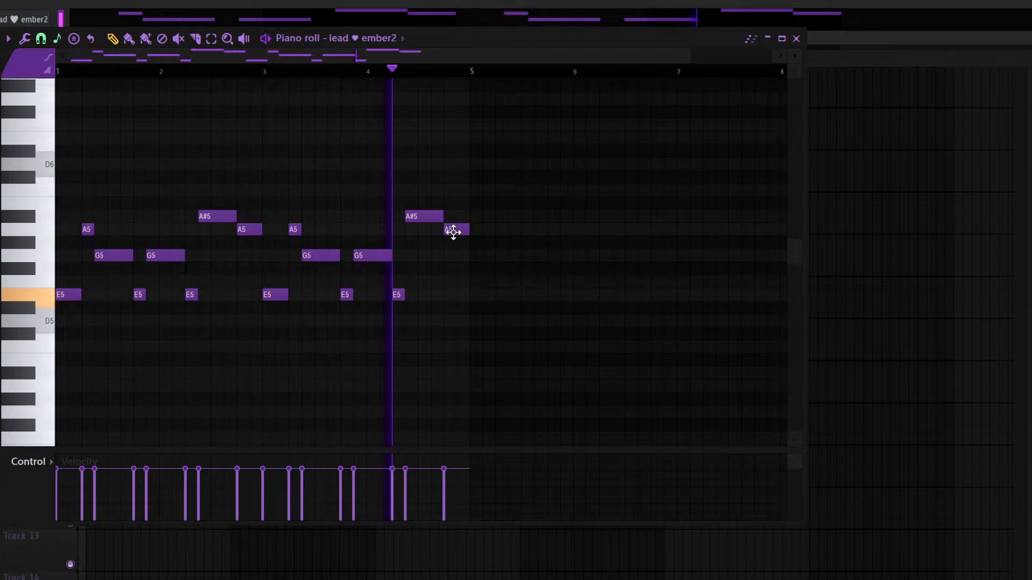
pyautogui.moveTo(453, 234); pyautogui.dragTo(453, 194)
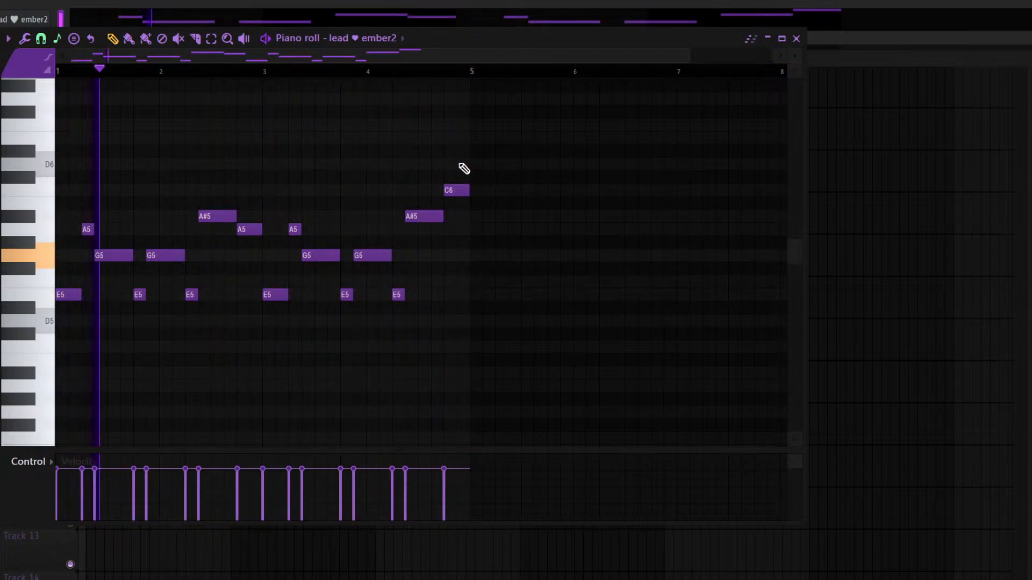
# Narrow the delay's filter band and adjust its mix in the lead's Evoxa effects while the melody plays
pyautogui.press('F7')
pyautogui.click(226, 112)
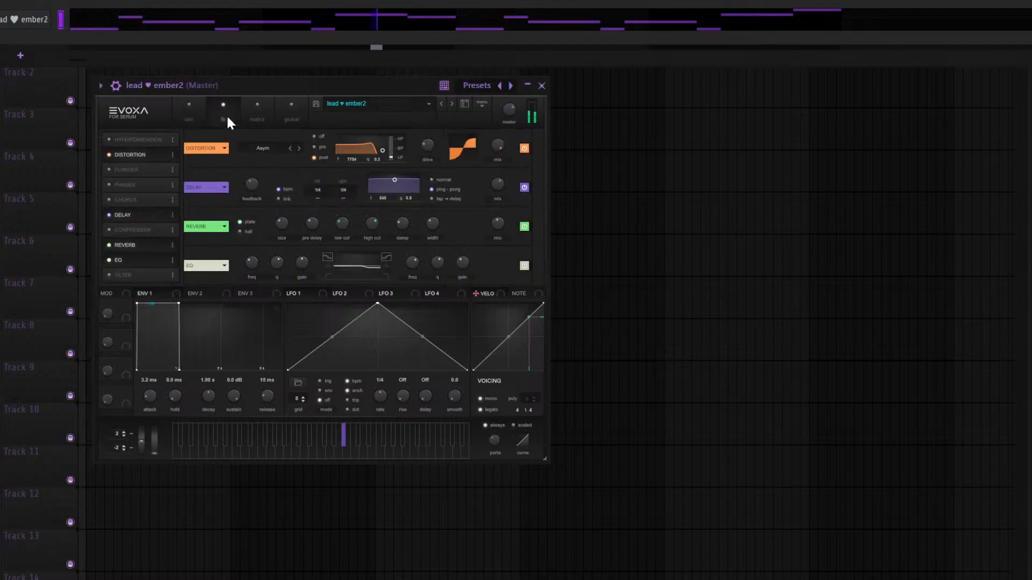
pyautogui.moveTo(489, 198); pyautogui.dragTo(484, 193)
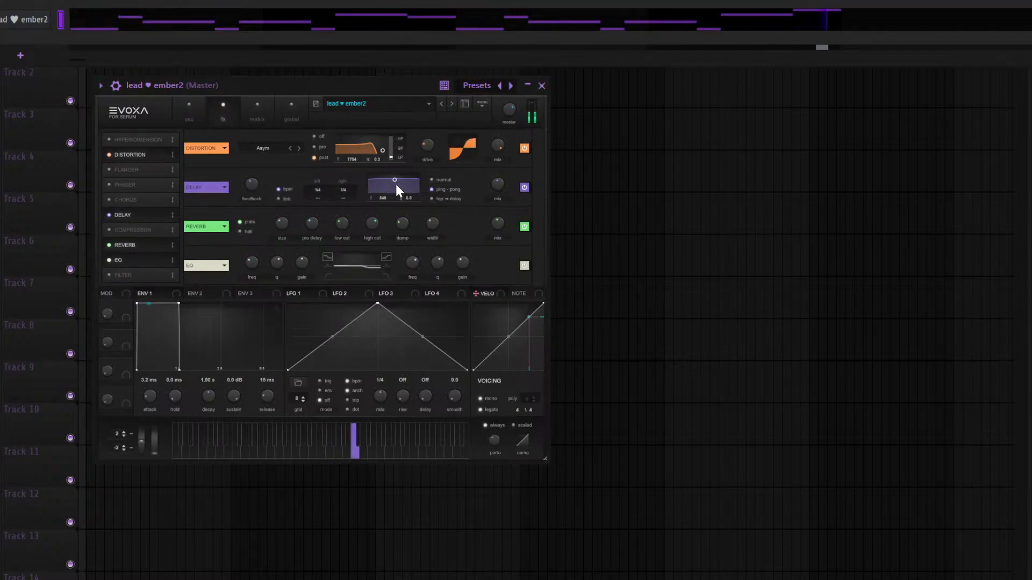
pyautogui.moveTo(395, 182); pyautogui.dragTo(392, 189)
pyautogui.moveTo(503, 187); pyautogui.dragTo(499, 180)
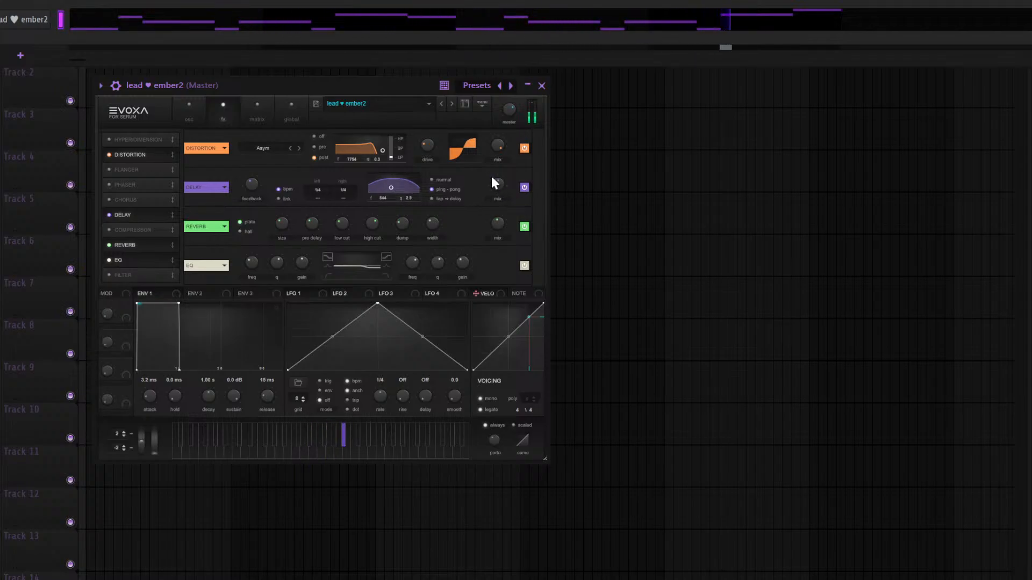
pyautogui.press('Escape')
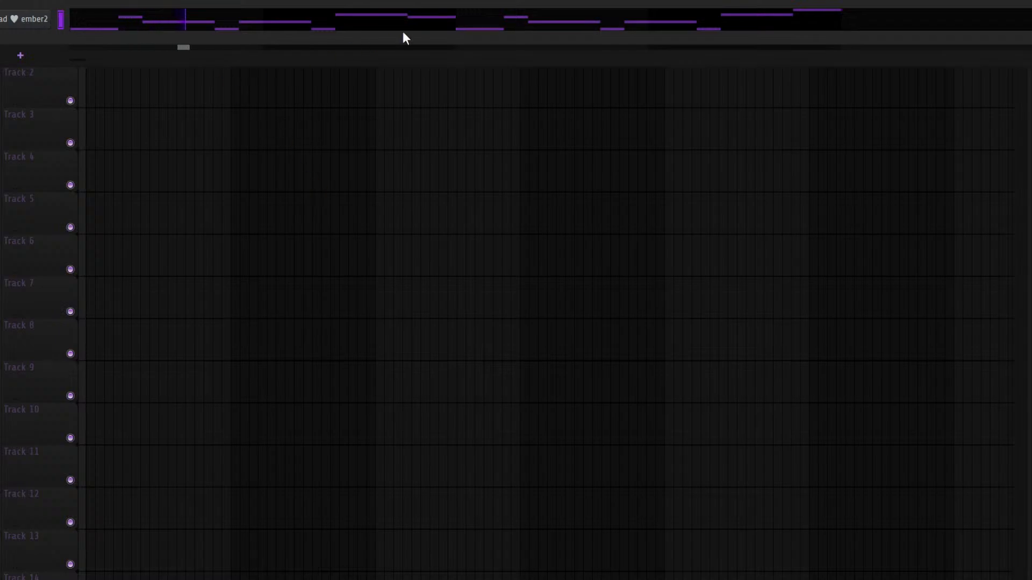
# Route the lead ♥ ember2 channel to mixer insert 1 and reopen its synth window
pyautogui.press('F9')
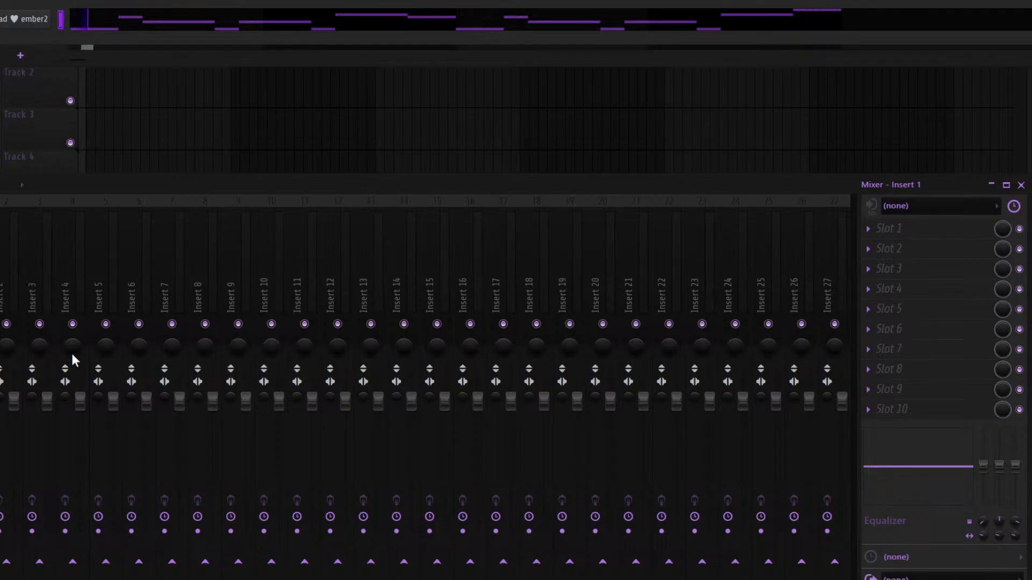
pyautogui.hotkey('ctrl', 'l')
pyautogui.click(42, 25)
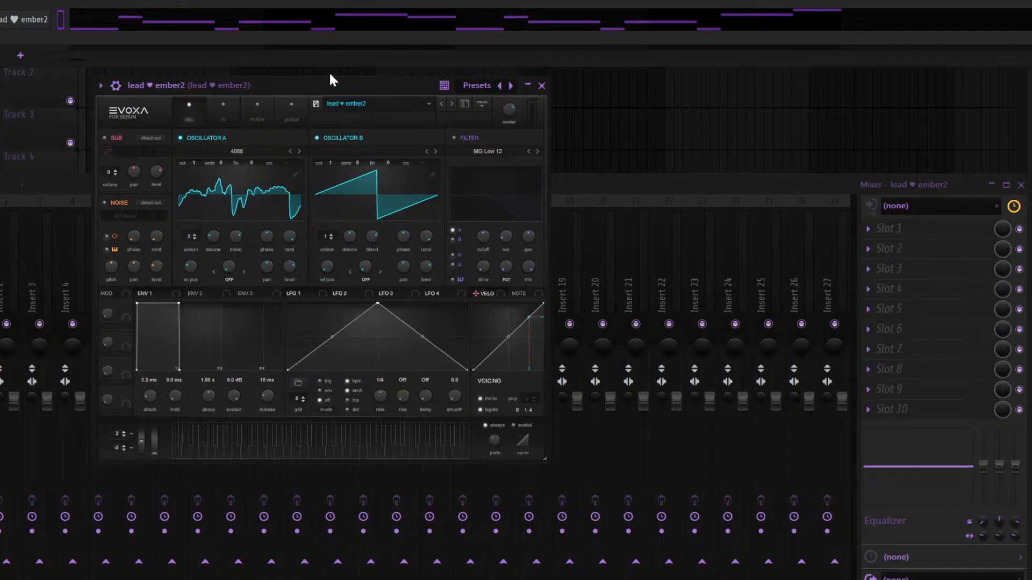
# Load the effects chain with Gross Beat, Looperator and a low cut at 90 Hz onto the lead's insert during playback
pyautogui.press('space')
pyautogui.moveTo(317, 82); pyautogui.dragTo(406, 73)
pyautogui.click(8, 290)
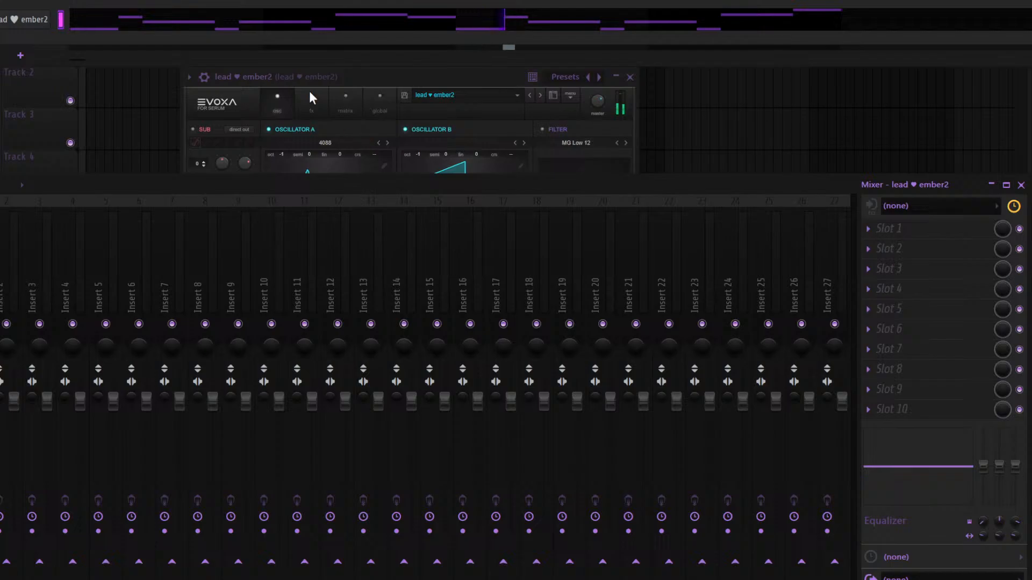
pyautogui.press('space')
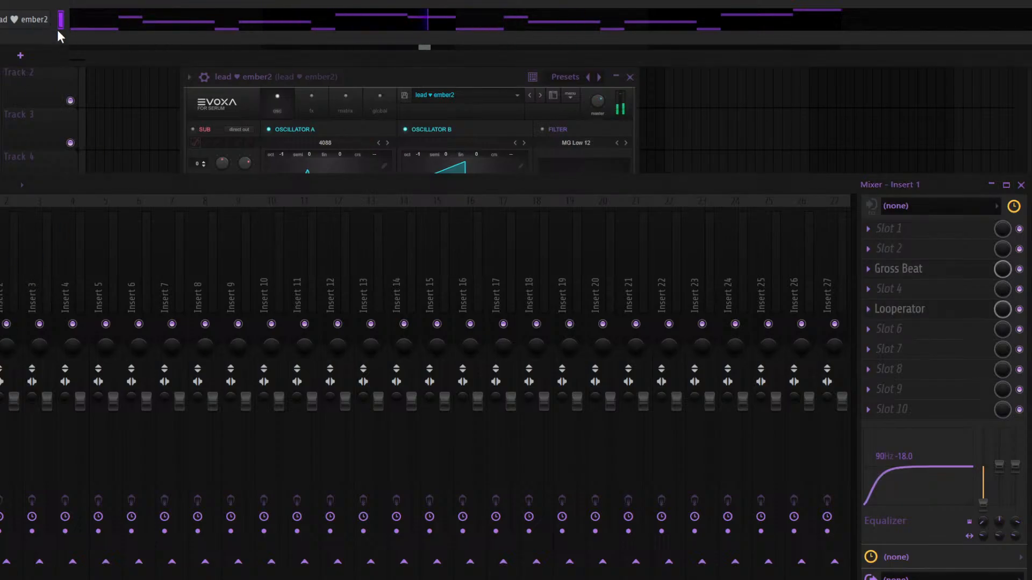
# Look over the lead's complete melody in the piano roll during playback and close it
pyautogui.click(70, 18)
pyautogui.hotkey('ctrl', 'a')
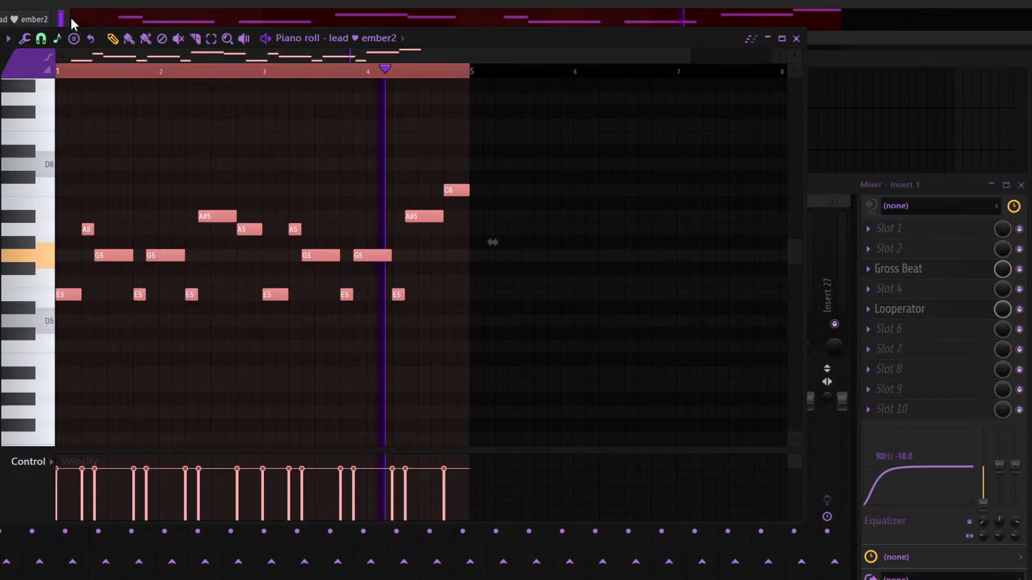
pyautogui.click(79, 20)
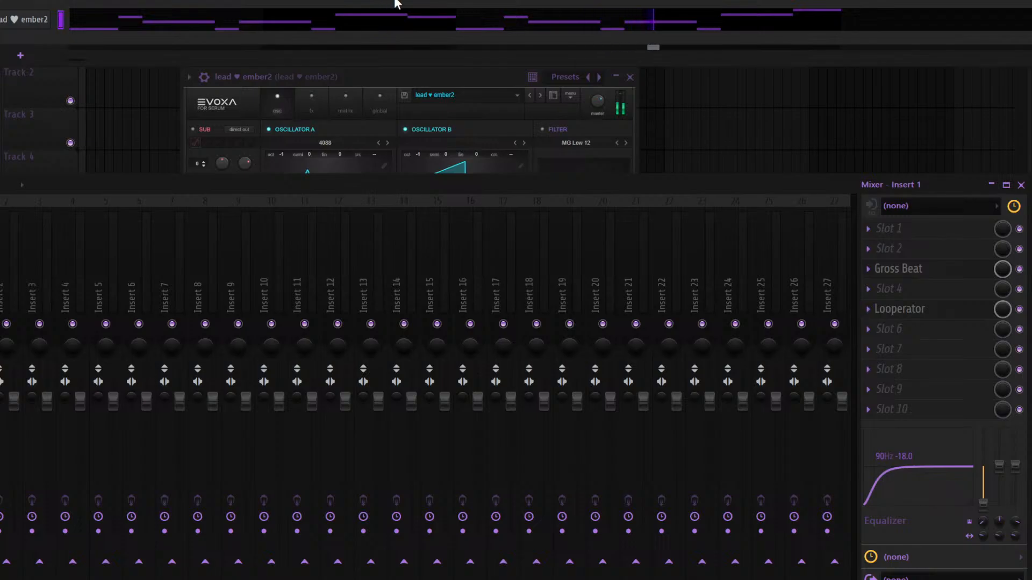
# Check the lead's Evoxa matrix and effects pages, adjust the delay's filter band during playback, and close the synth
pyautogui.click(633, 158)
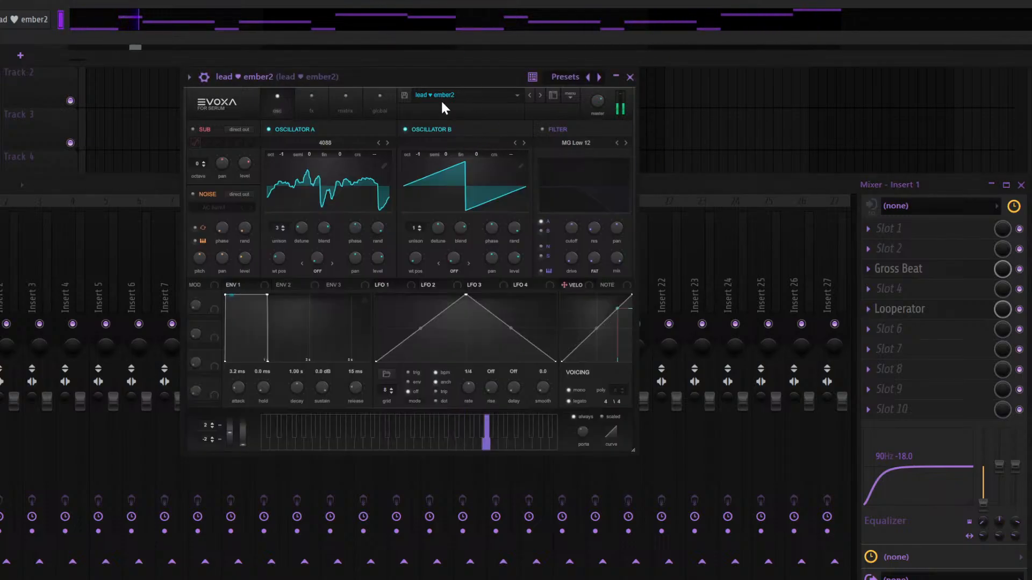
pyautogui.click(322, 105)
pyautogui.click(361, 117)
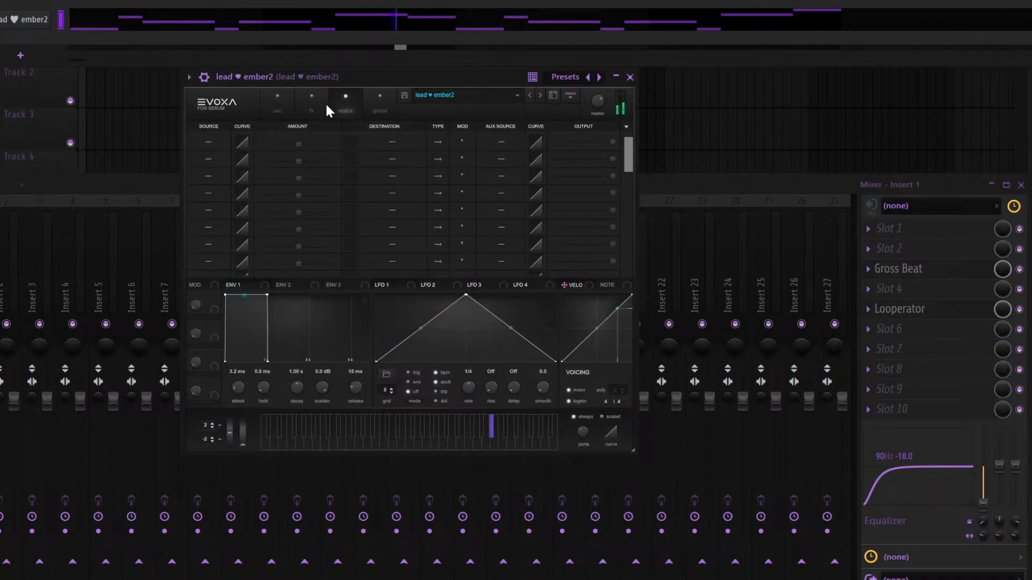
pyautogui.click(322, 104)
pyautogui.moveTo(586, 181)
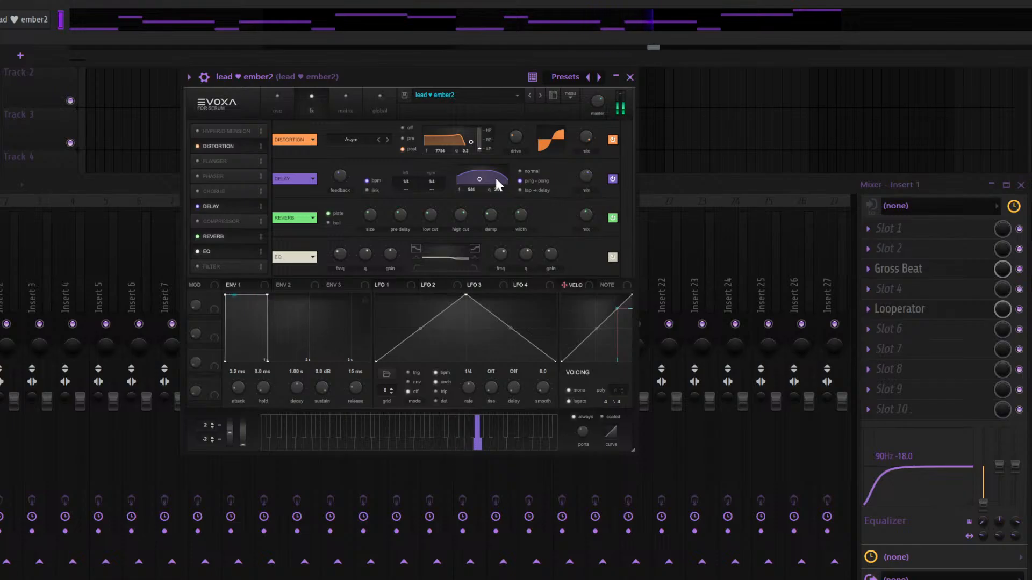
pyautogui.moveTo(482, 177); pyautogui.dragTo(489, 144)
pyautogui.press('Escape')
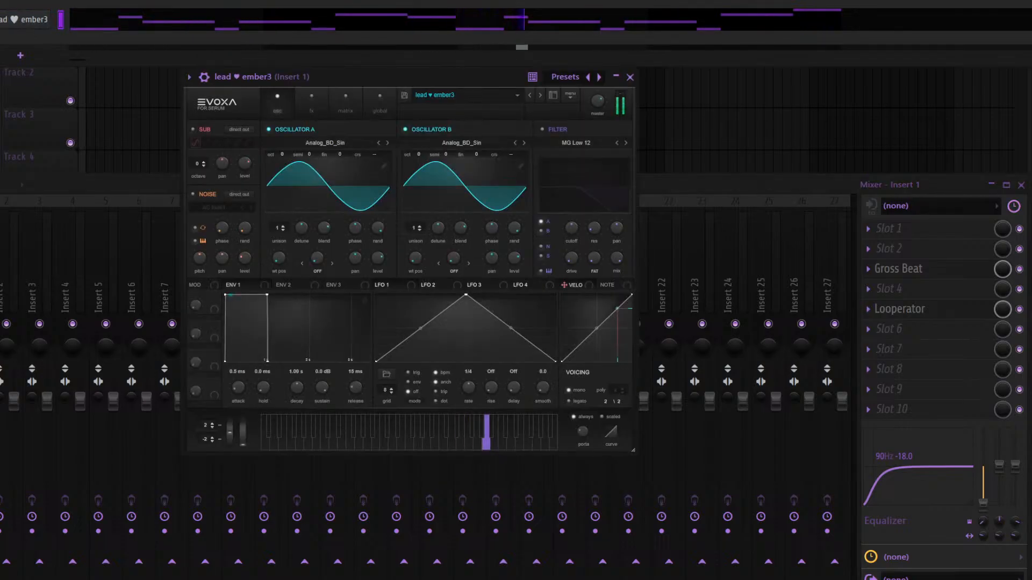
# Audition the melody with the lead ♥ ember3 preset and switch the channel to lead ♥ fade into darkness
pyautogui.press('space')
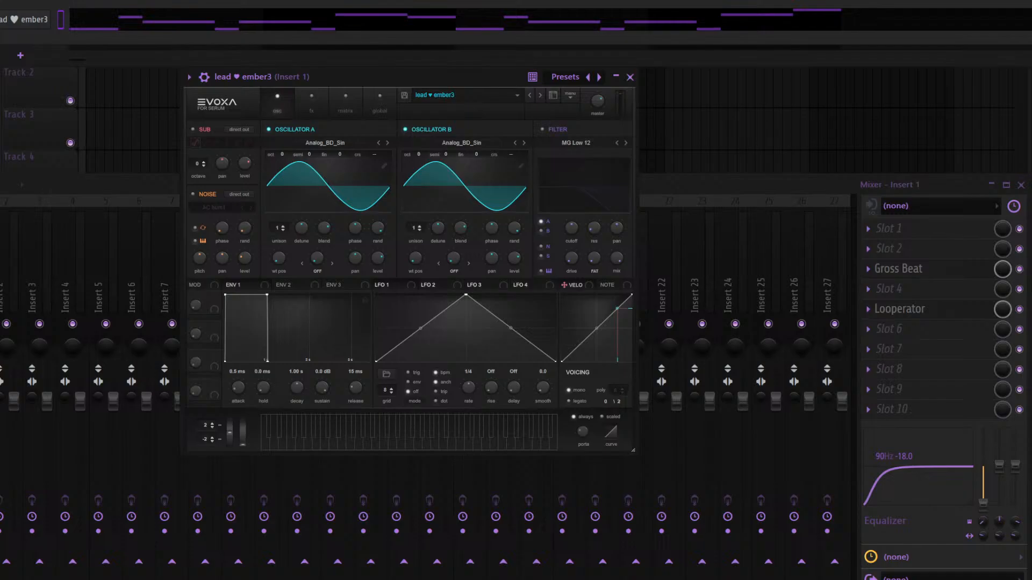
pyautogui.press('space')
pyautogui.click(630, 76)
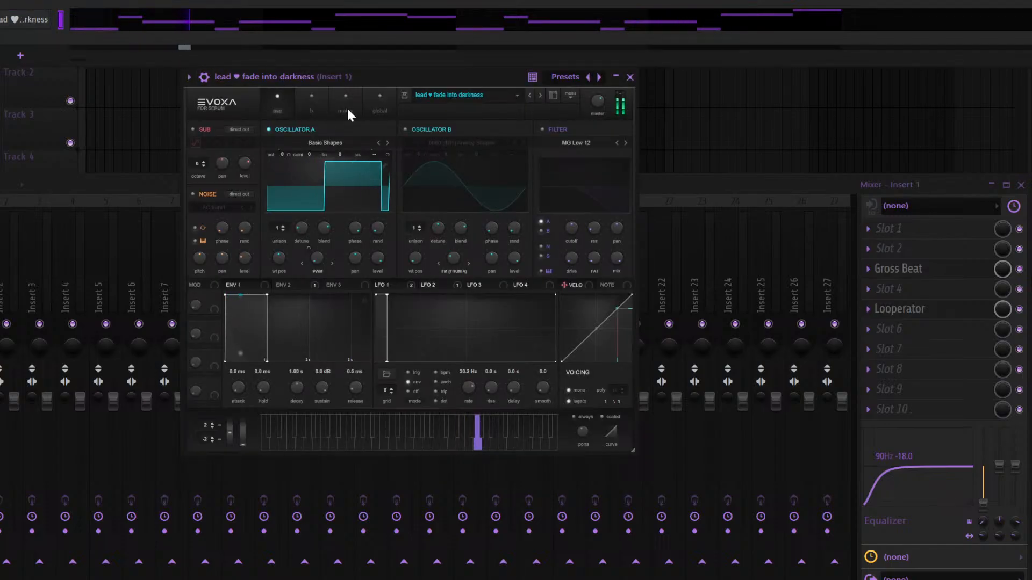
# Compare the lead with Gross Beat and Looperator bypassed in turn, leaving only Looperator enabled on insert 1
pyautogui.click(1020, 269)
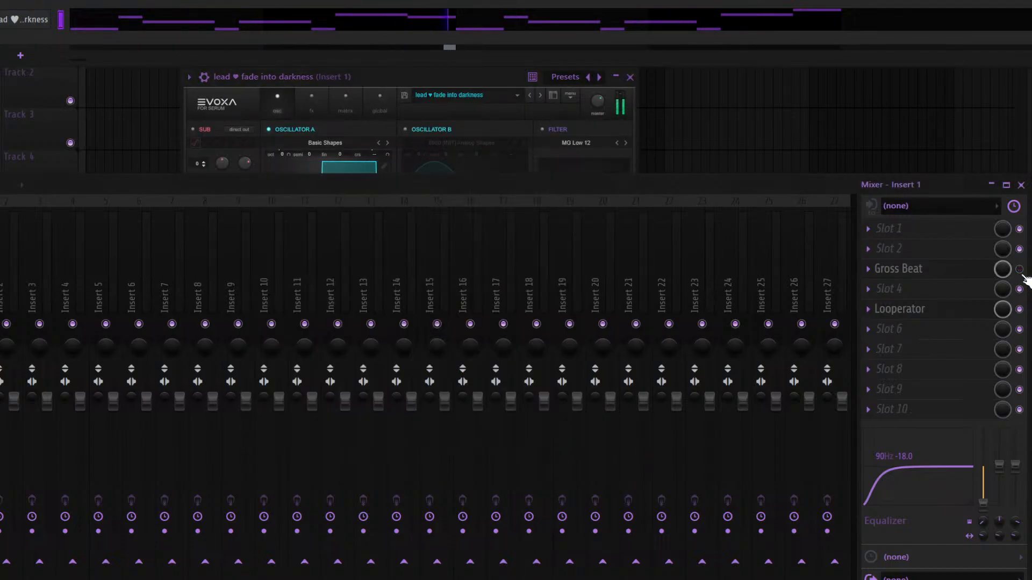
pyautogui.click(1019, 310)
pyautogui.click(1019, 270)
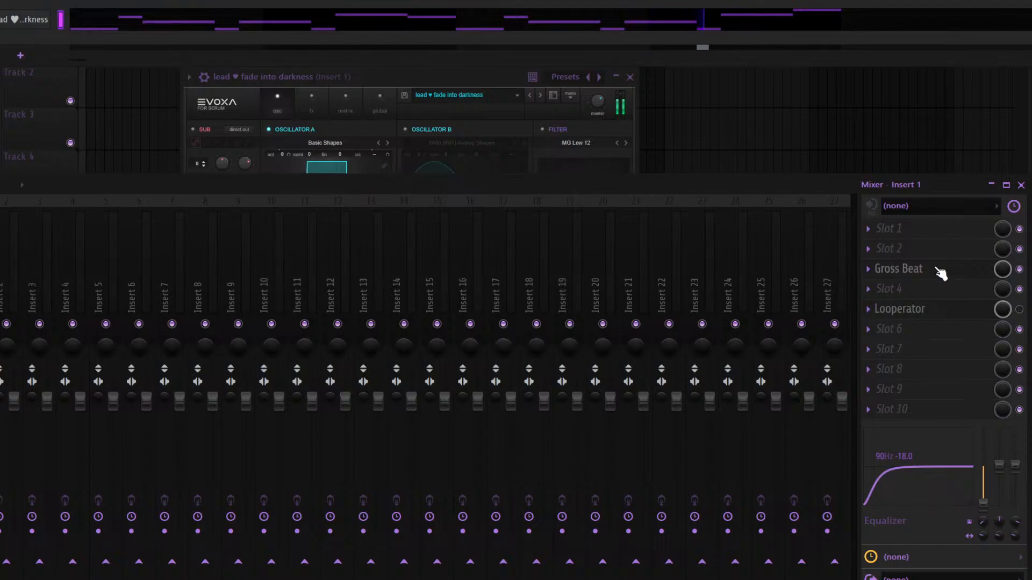
pyautogui.click(965, 277)
pyautogui.click(1019, 270)
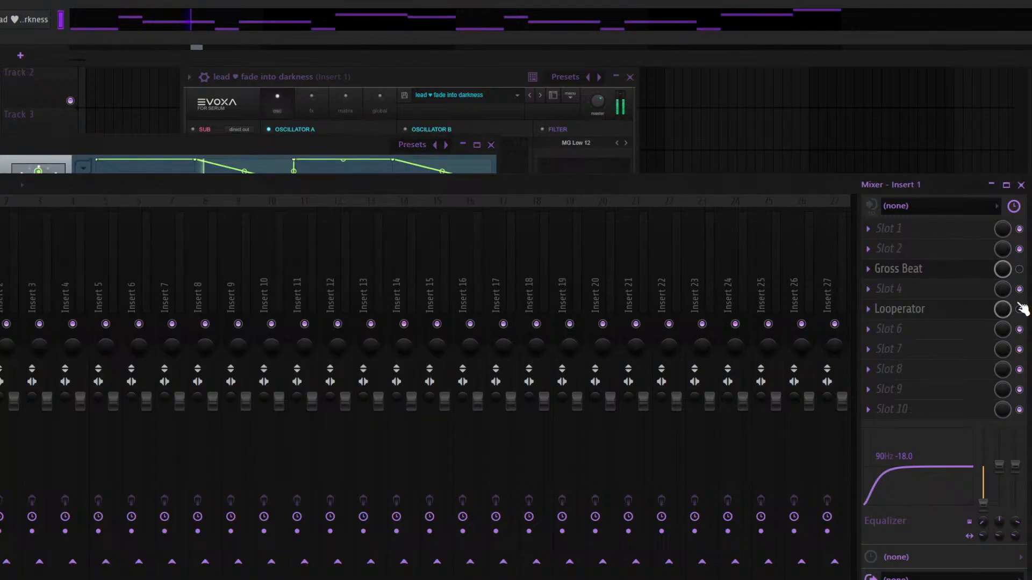
pyautogui.click(1019, 309)
# Transpose all notes of the lead melody down one octave in the piano roll and replay it
pyautogui.doubleClick(76, 17)
pyautogui.hotkey('ctrl', 'a')
pyautogui.hotkey('ctrl', 'Down')
pyautogui.press('space')
pyautogui.press('space')
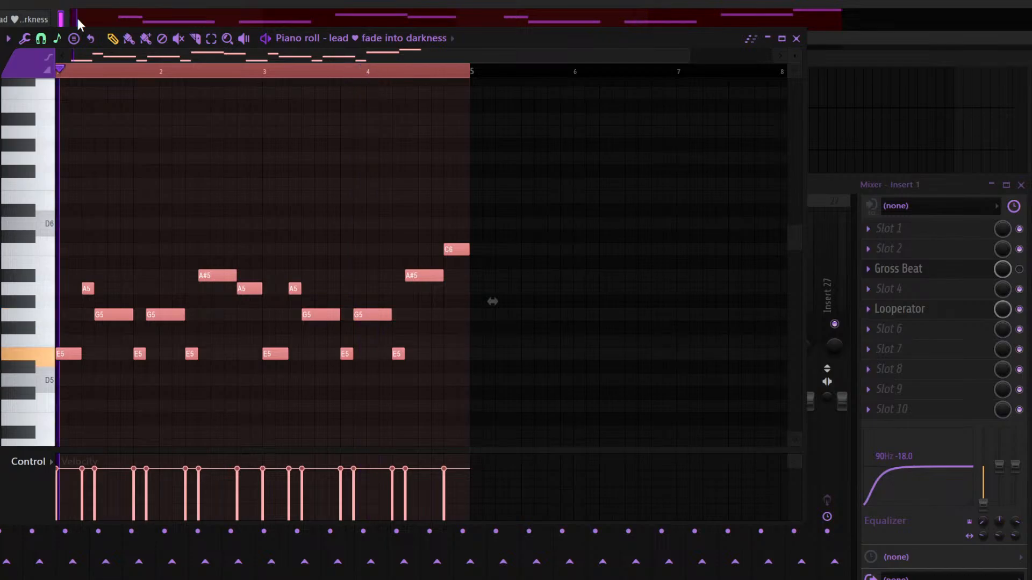
pyautogui.click(78, 18)
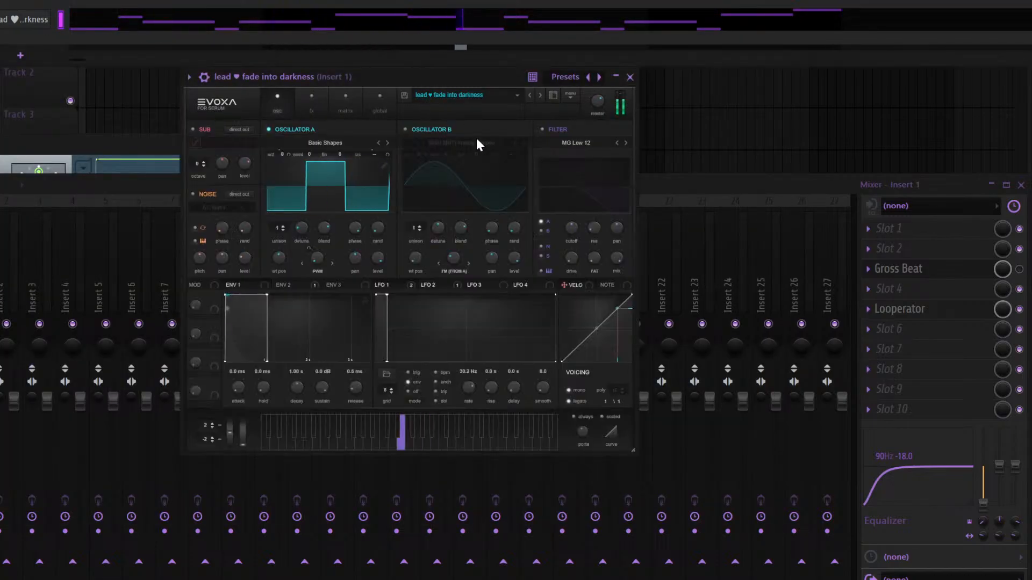
# Switch the lead's synth to the lead ♥ ember2 preset and re-enable Gross Beat on insert 1 with a reduced mix
pyautogui.click(530, 95)
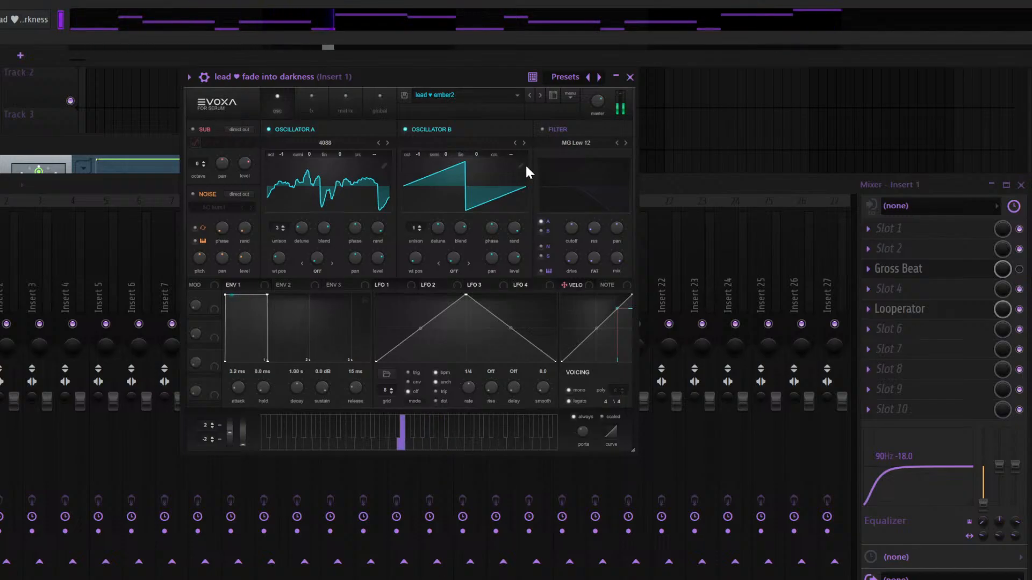
pyautogui.click(630, 78)
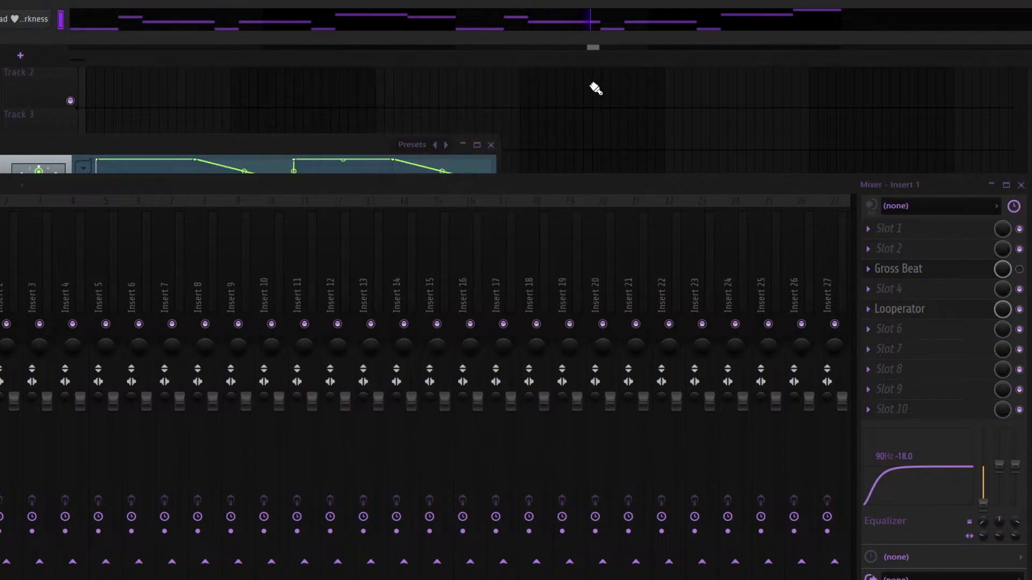
pyautogui.click(490, 143)
pyautogui.click(1019, 269)
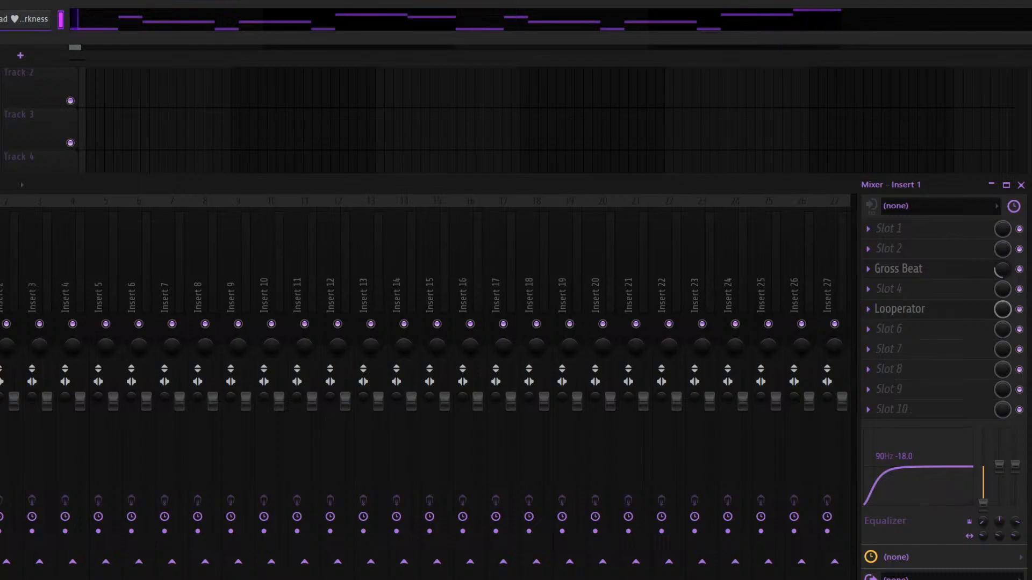
# Add a second channel below the lead with Evoxa's lead ♥ fade into darkness preset and stop playback
pyautogui.moveTo(0, 43); pyautogui.dragTo(30, 40)
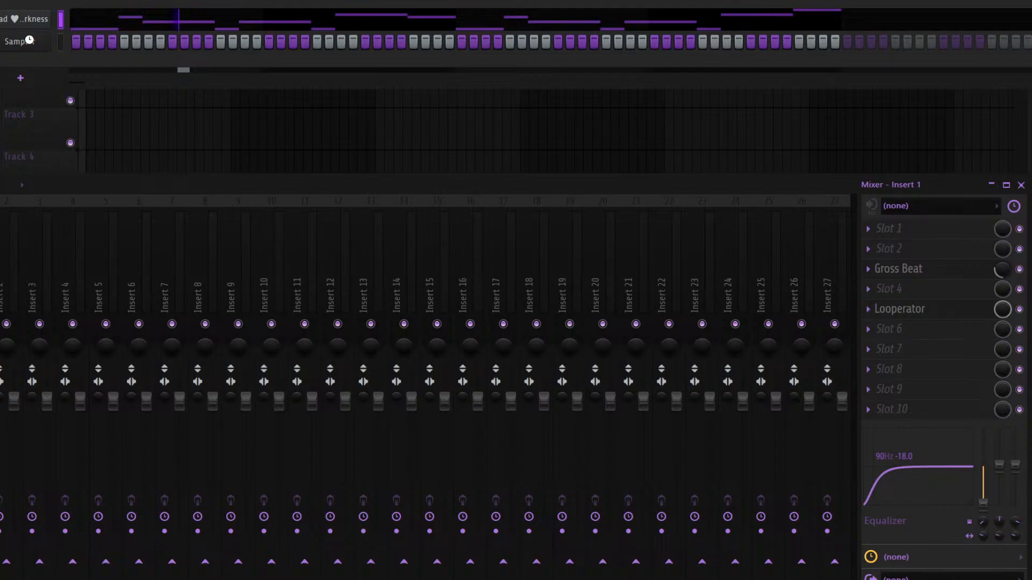
pyautogui.moveTo(21, 45); pyautogui.dragTo(441, 71)
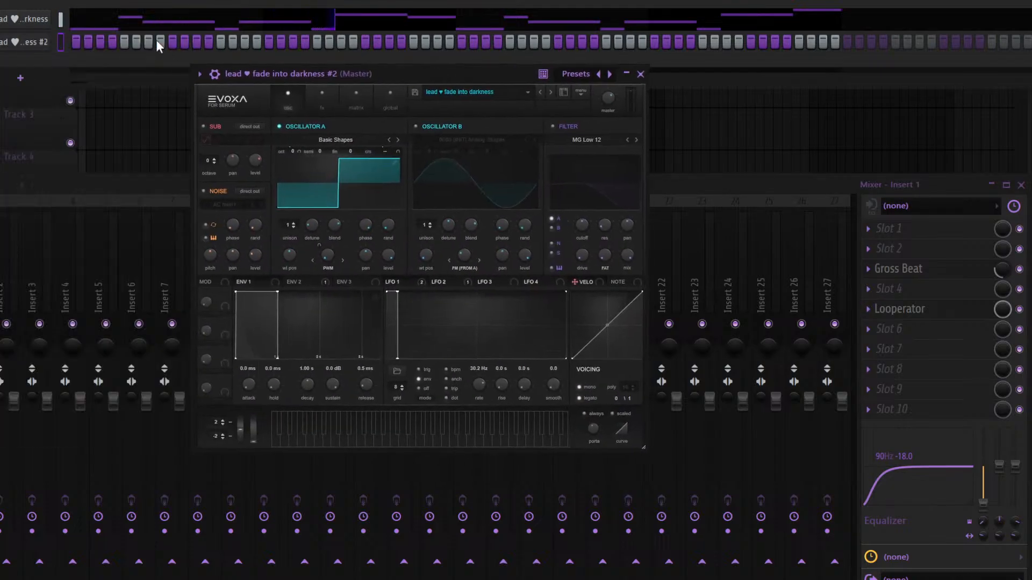
pyautogui.press('space')
# Draw consecutive D6, G5 and A#5 notes filling the first bar of the new channel's piano roll
pyautogui.click(80, 49)
pyautogui.press('F7')
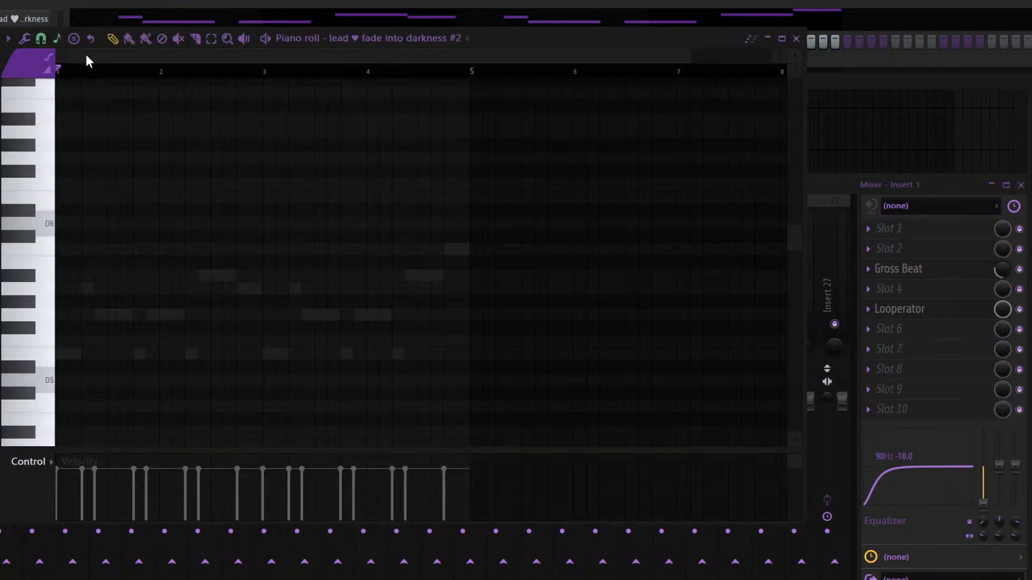
pyautogui.moveTo(100, 196); pyautogui.dragTo(122, 227)
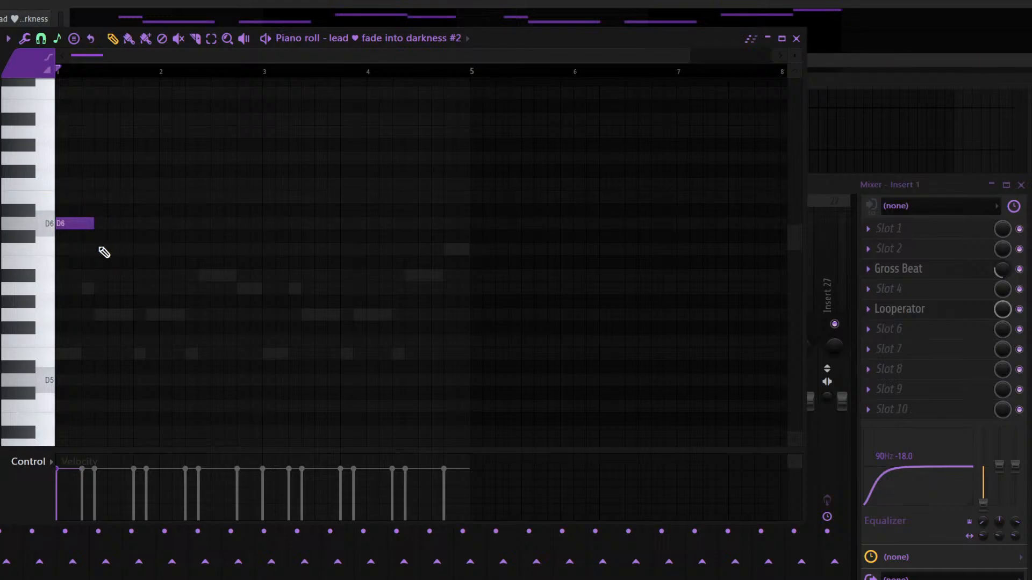
pyautogui.click(98, 315)
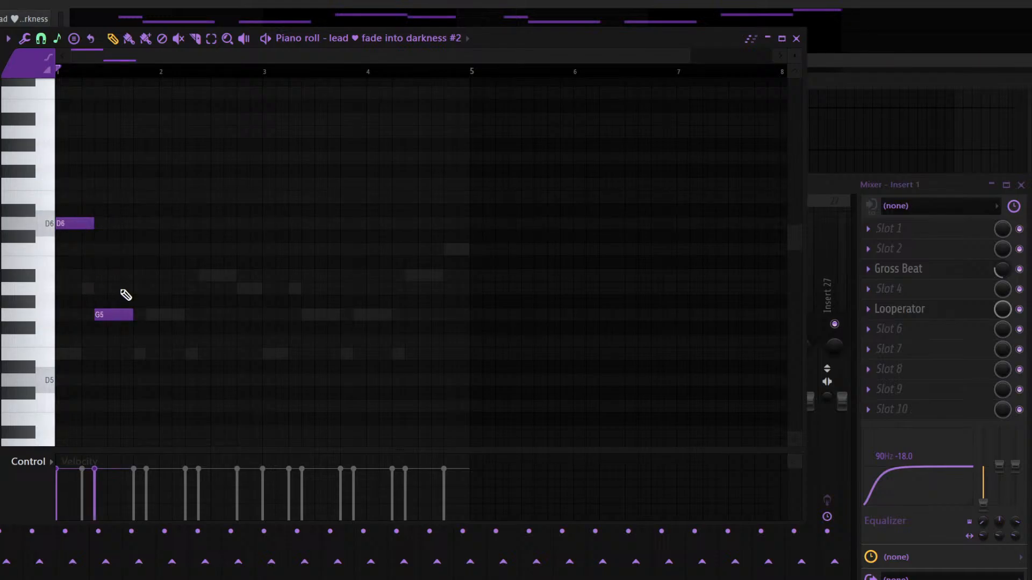
pyautogui.click(126, 279)
pyautogui.moveTo(129, 280); pyautogui.dragTo(159, 279)
# Preview the one-bar pattern, duplicate it three times to fill four bars, and close the piano roll
pyautogui.press('space')
pyautogui.press('space')
pyautogui.hotkey('ctrl', 'a')
pyautogui.hotkey('ctrl', 'b')
pyautogui.hotkey('ctrl', 'b')
pyautogui.hotkey('ctrl', 'b')
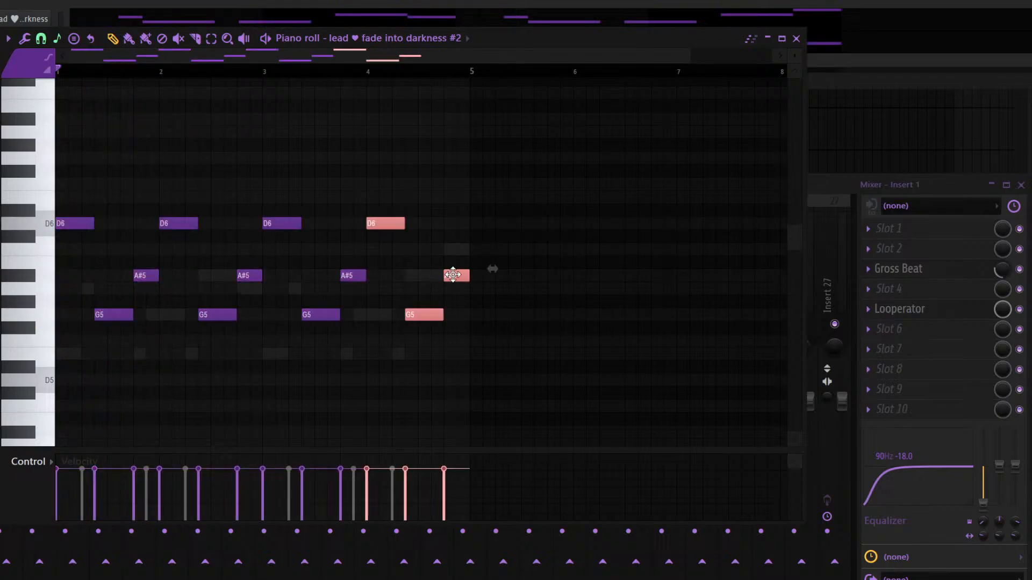
pyautogui.press('Escape')
# Audition the second melody, load the lead ♥ hyperpop preset on its channel, and play the result
pyautogui.press('space')
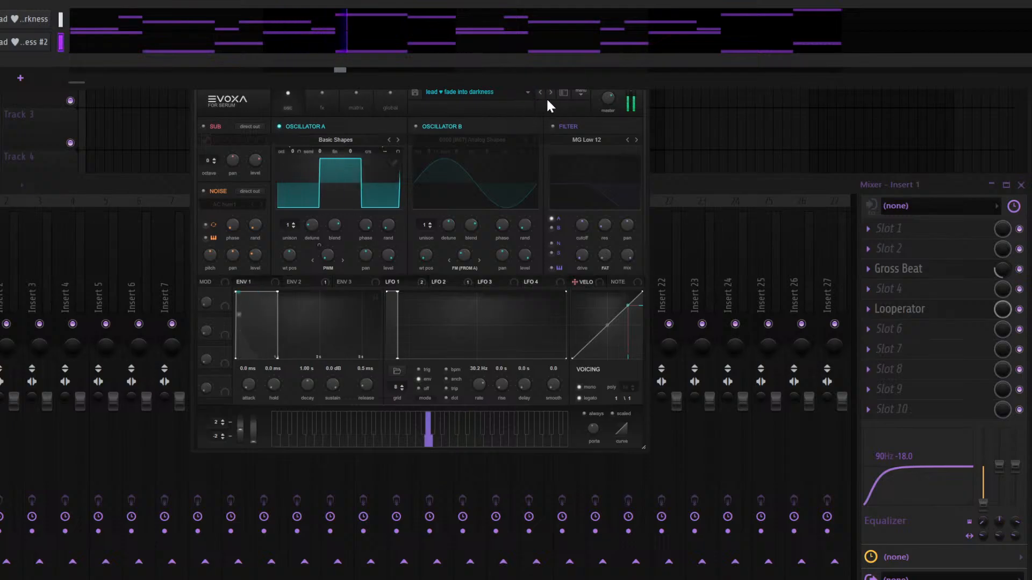
pyautogui.press('space')
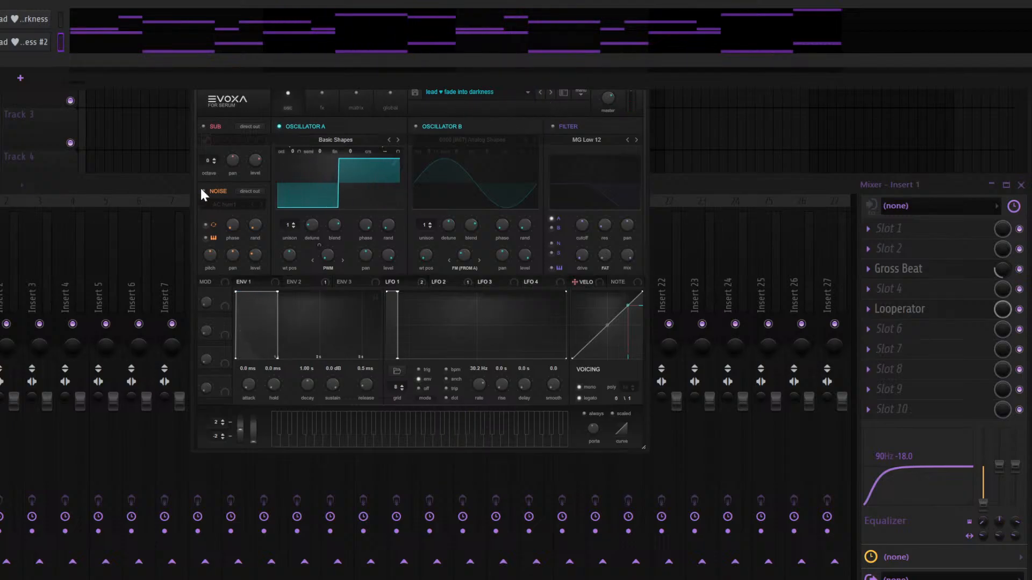
pyautogui.click(415, 94)
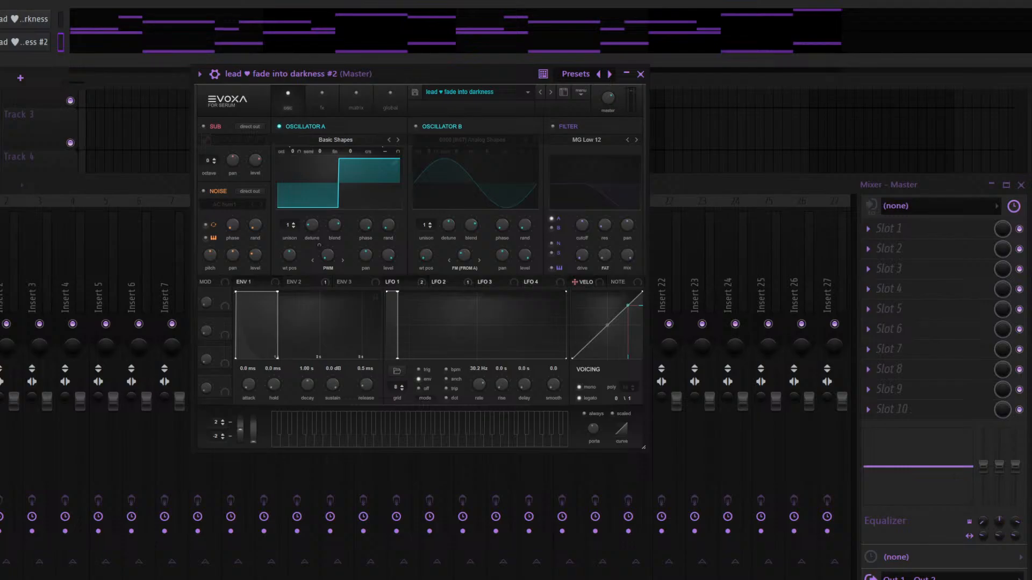
pyautogui.click(21, 44)
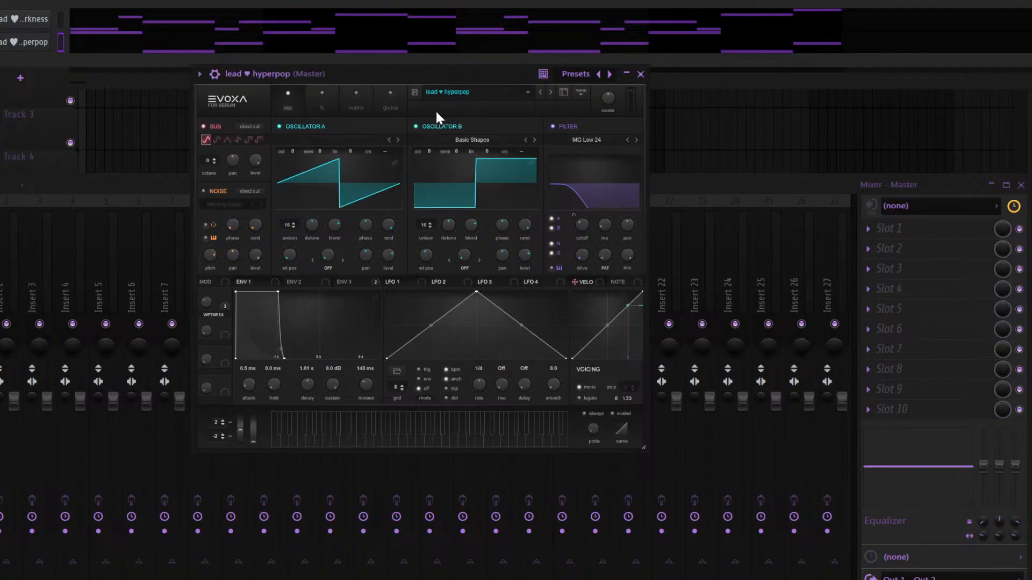
pyautogui.press('Escape')
pyautogui.press('space')
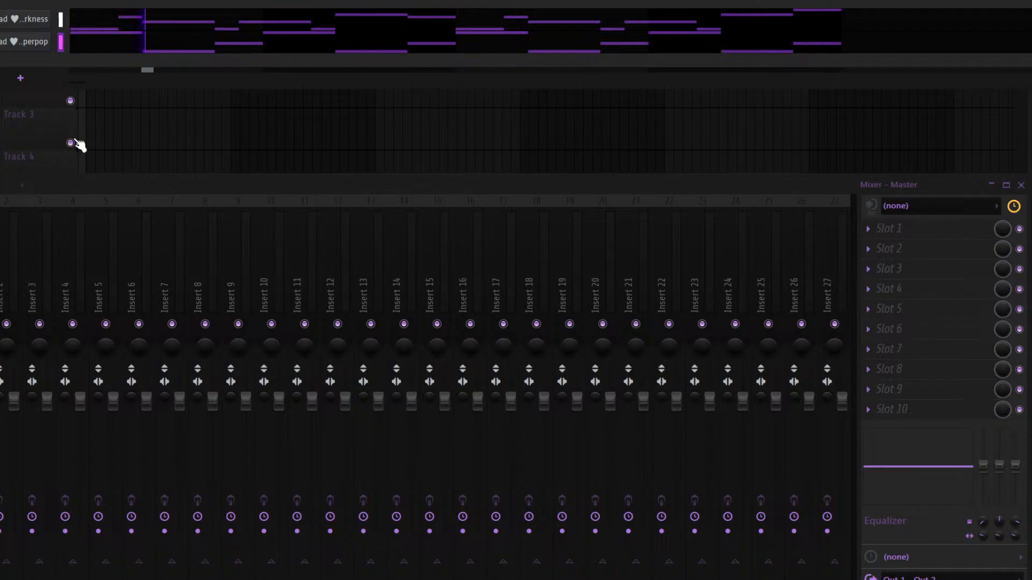
# Route the lead ♥ hyperpop channel to mixer insert 2 and reopen its synth window
pyautogui.click(21, 41)
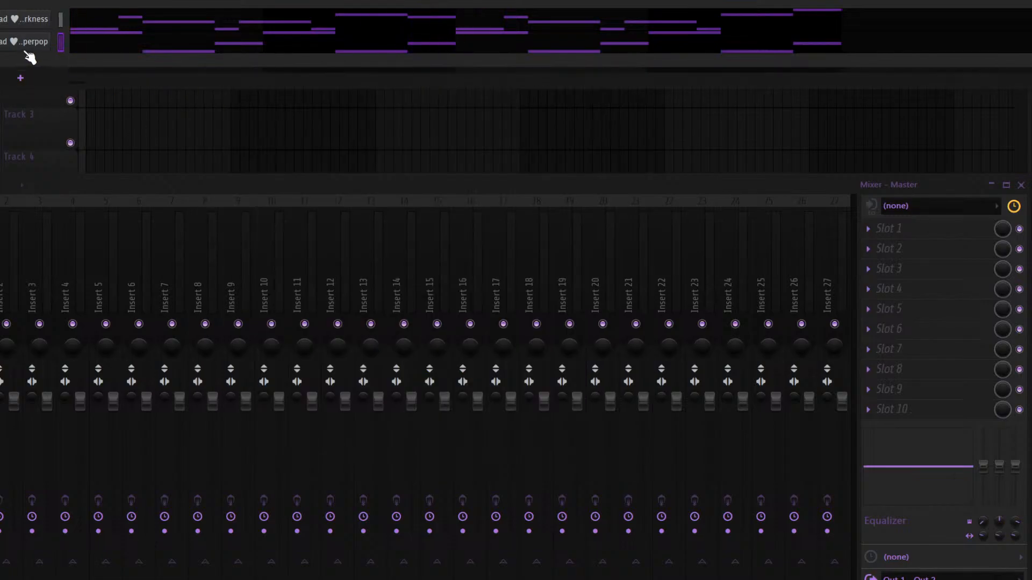
pyautogui.click(28, 54)
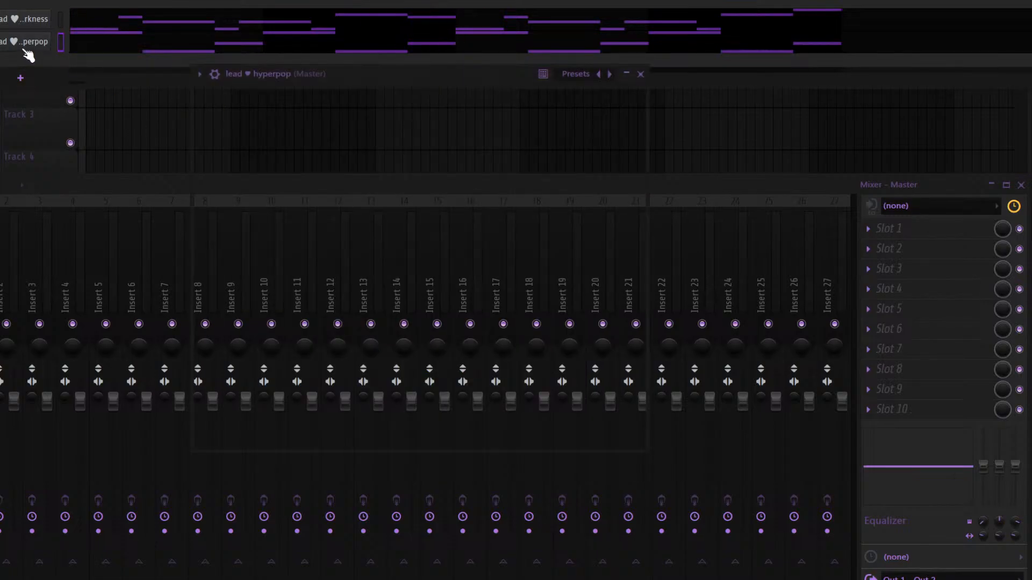
pyautogui.click(22, 294)
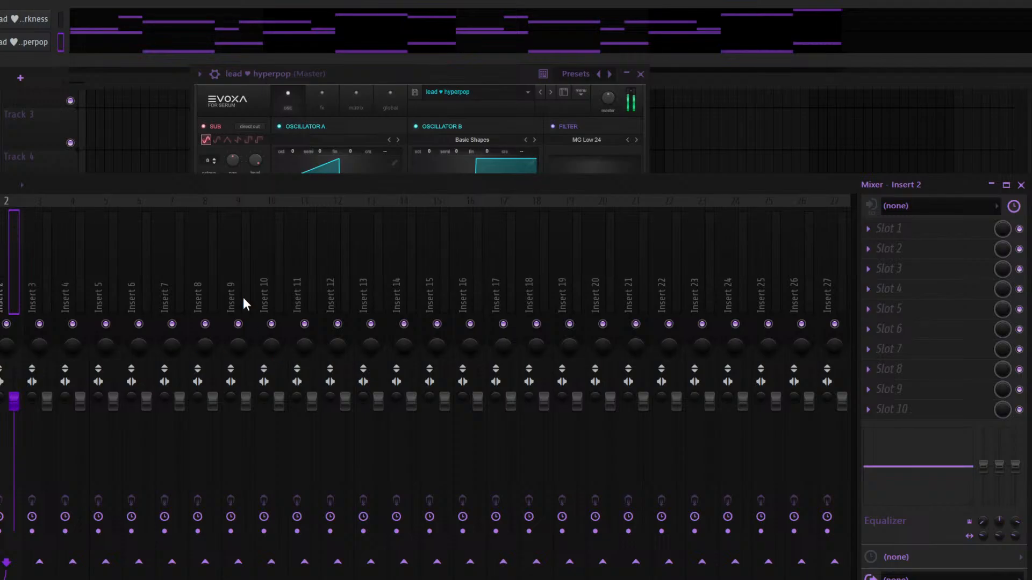
pyautogui.click(20, 42)
pyautogui.click(20, 42)
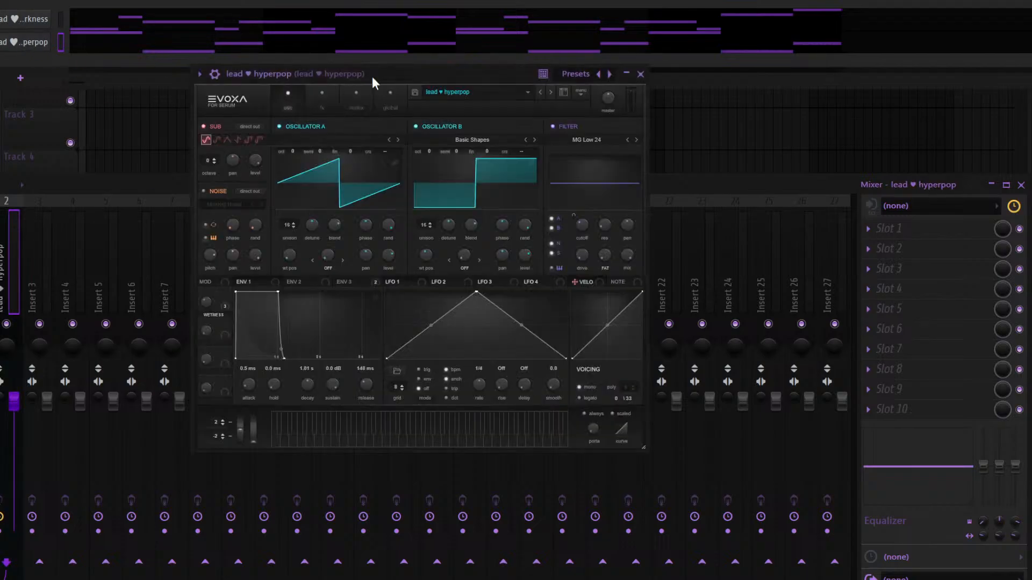
# Audition the second lead's sound around the lead ♥ hyperpop preset, keep that preset, and close the synth
pyautogui.click(540, 94)
pyautogui.press('space')
pyautogui.press('space')
pyautogui.click(548, 91)
pyautogui.press('space')
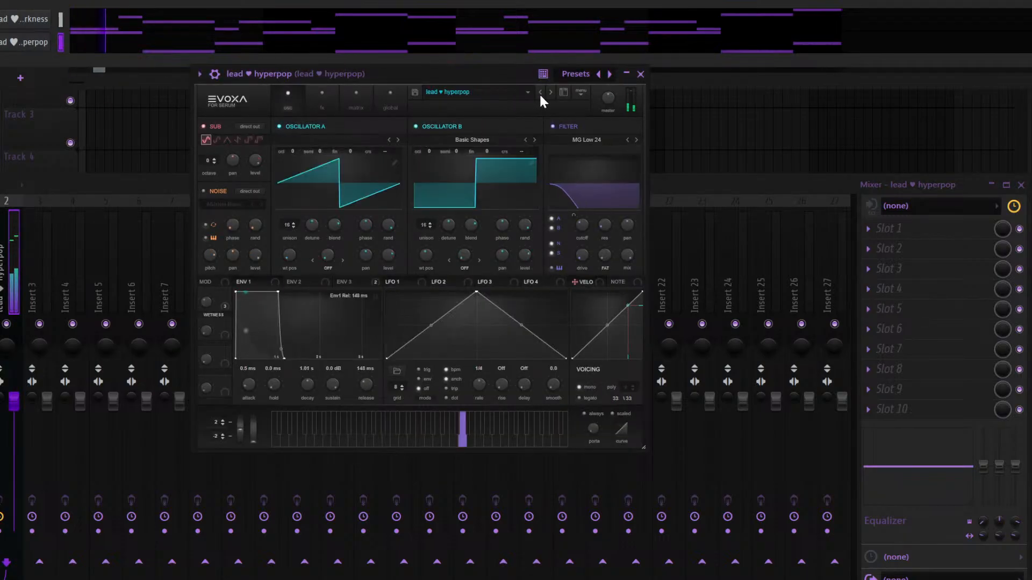
pyautogui.press('Escape')
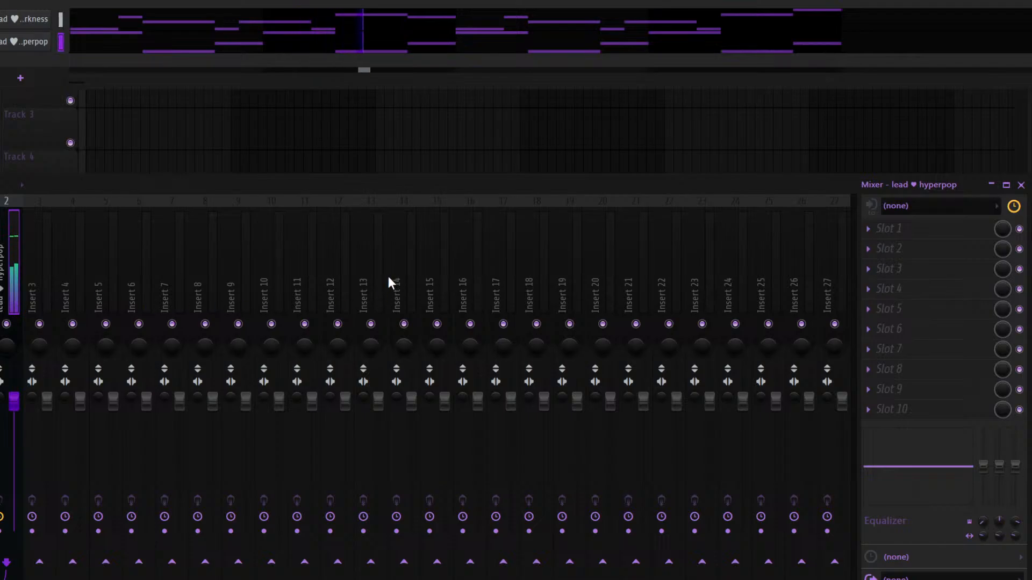
# Try an effects chain with Gross Beat and Crystalline on insert 2 and lower its volume fader
pyautogui.hotkey('ctrl', 'v')
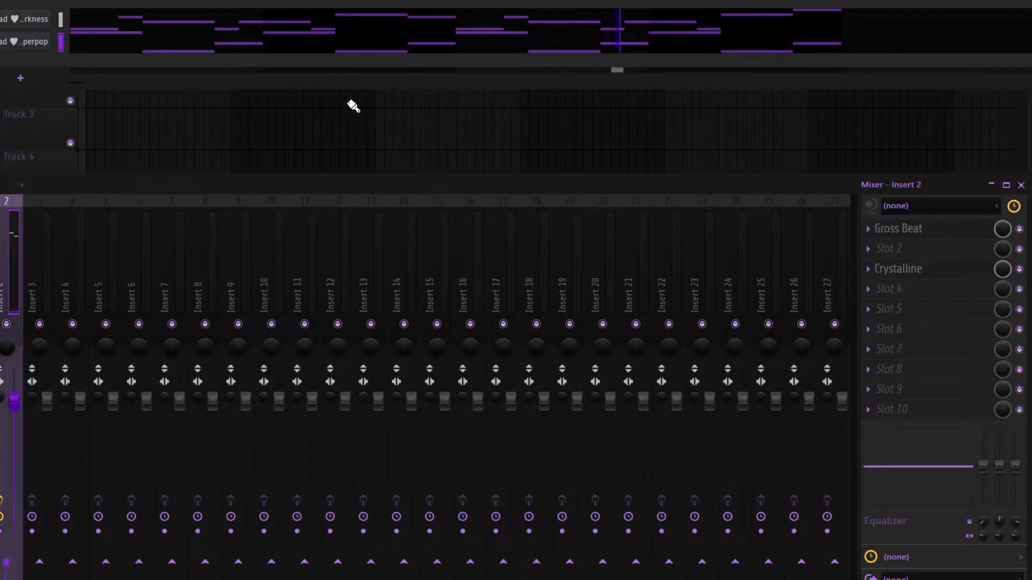
pyautogui.moveTo(16, 401); pyautogui.dragTo(16, 453)
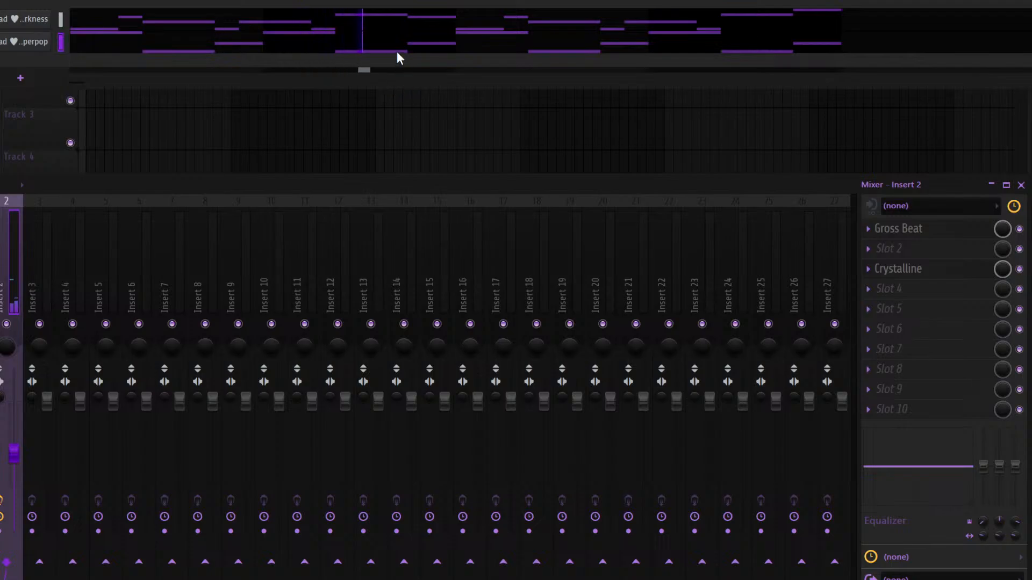
# Replace insert 2's effects with the Gross Beat, Portal and Wider chain with a 430 Hz low cut, and set Wider to 57%
pyautogui.hotkey('ctrl', 'z')
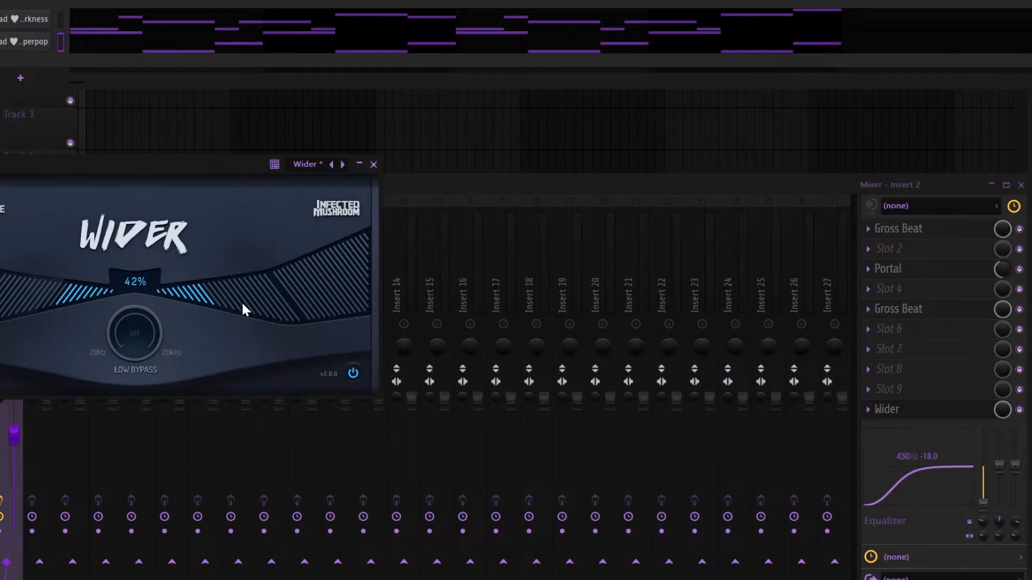
pyautogui.scroll(6, 255, 314)
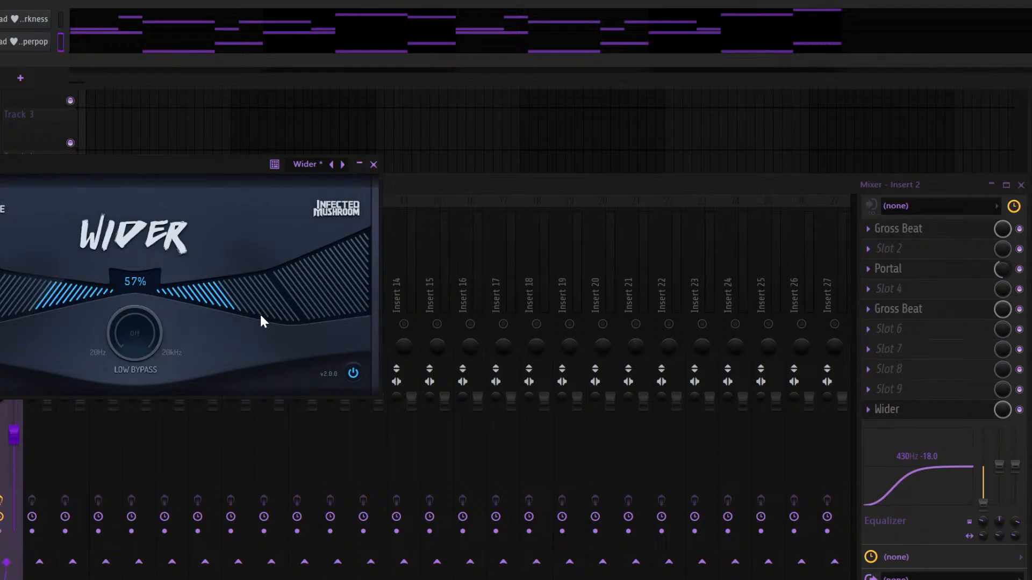
# Close Wider, unsolo insert 2, raise its volume fader slightly, and hide the mixer
pyautogui.press('Escape')
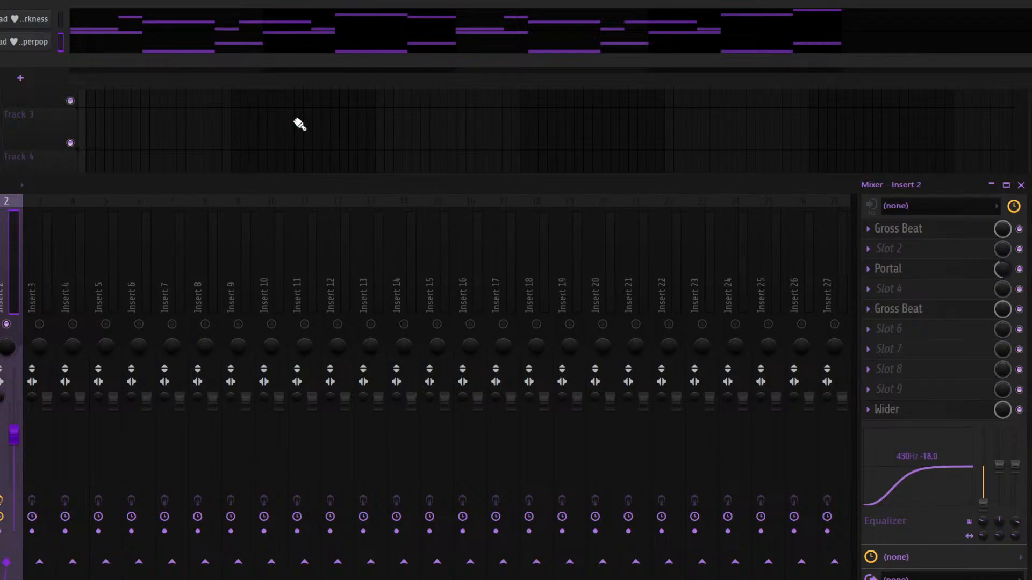
pyautogui.rightClick(10, 326)
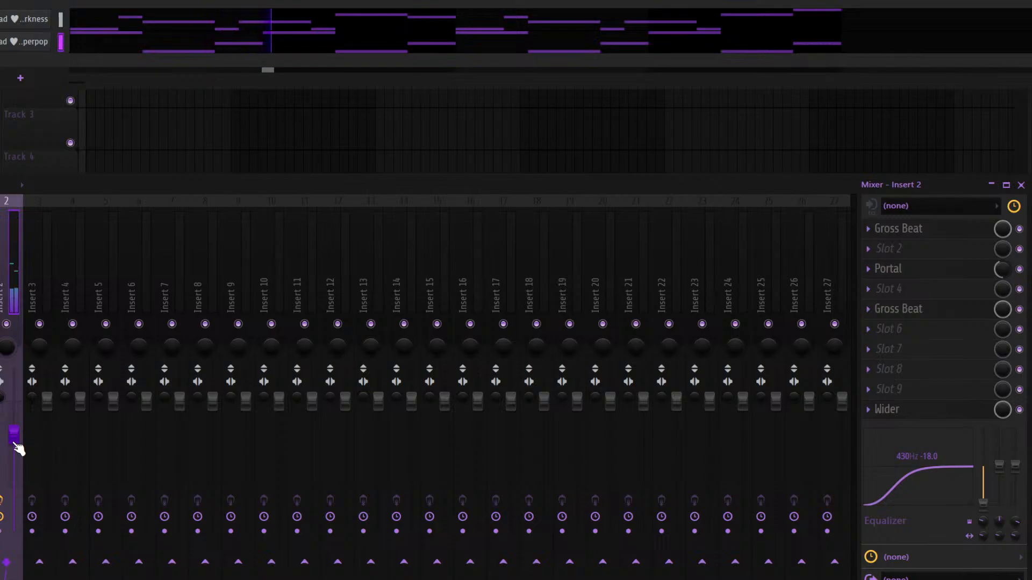
pyautogui.moveTo(14, 441); pyautogui.dragTo(14, 432)
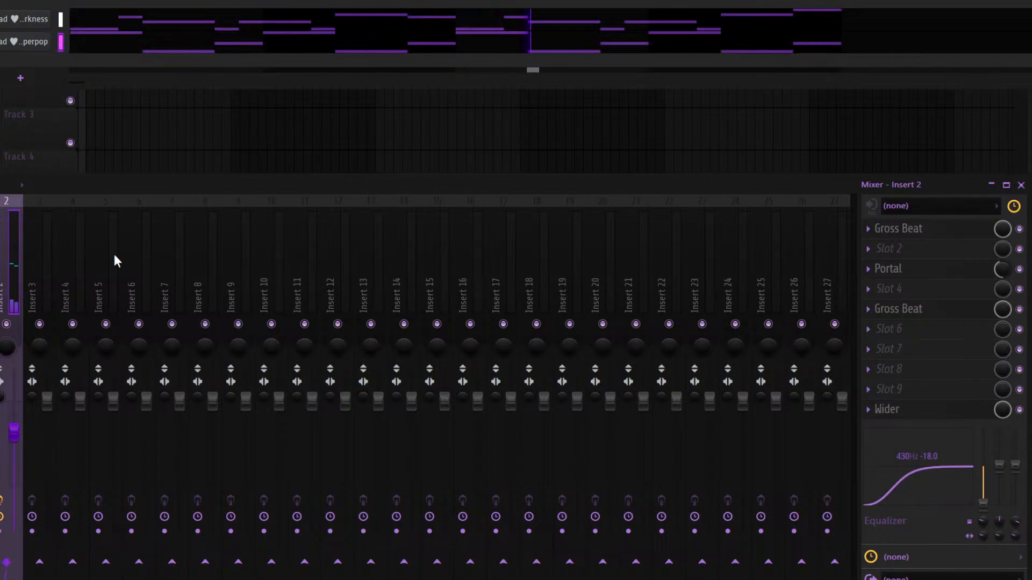
pyautogui.press('F9')
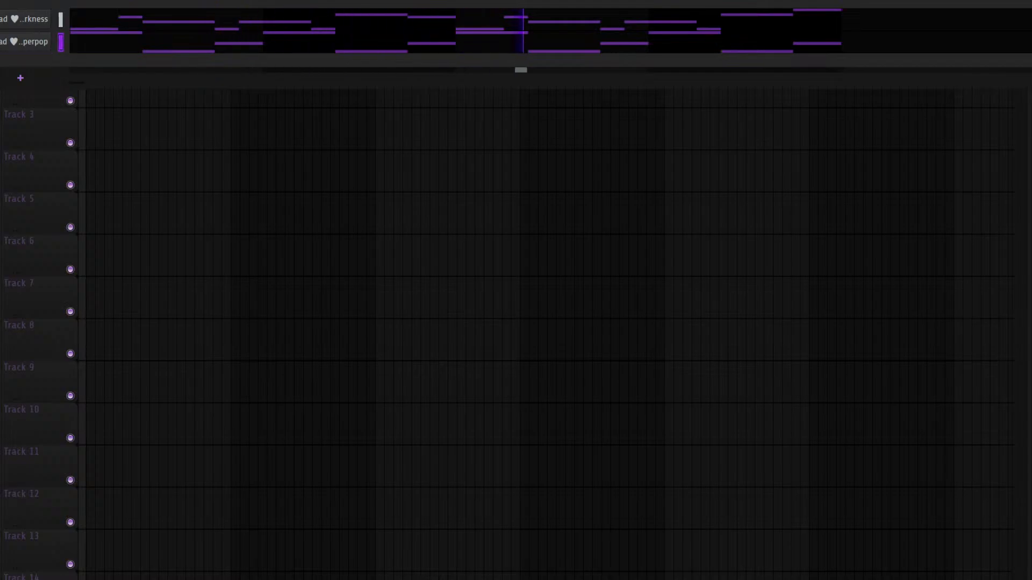
# Add lead ♥ ivvy1cute as a third channel with playback stopped, and bring its synth window fully into view
pyautogui.click(14, 64)
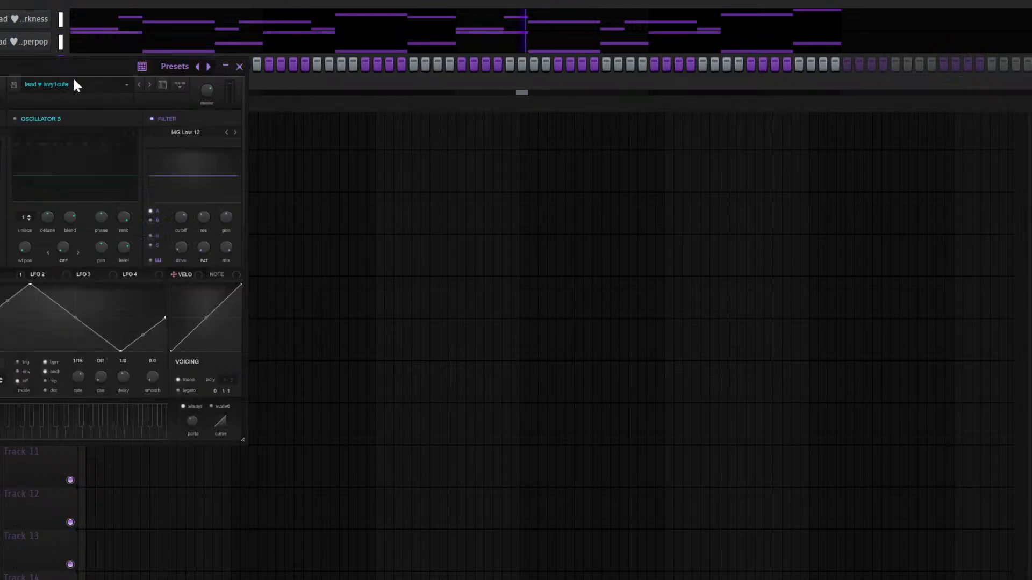
pyautogui.press('space')
pyautogui.click(238, 64)
pyautogui.click(42, 68)
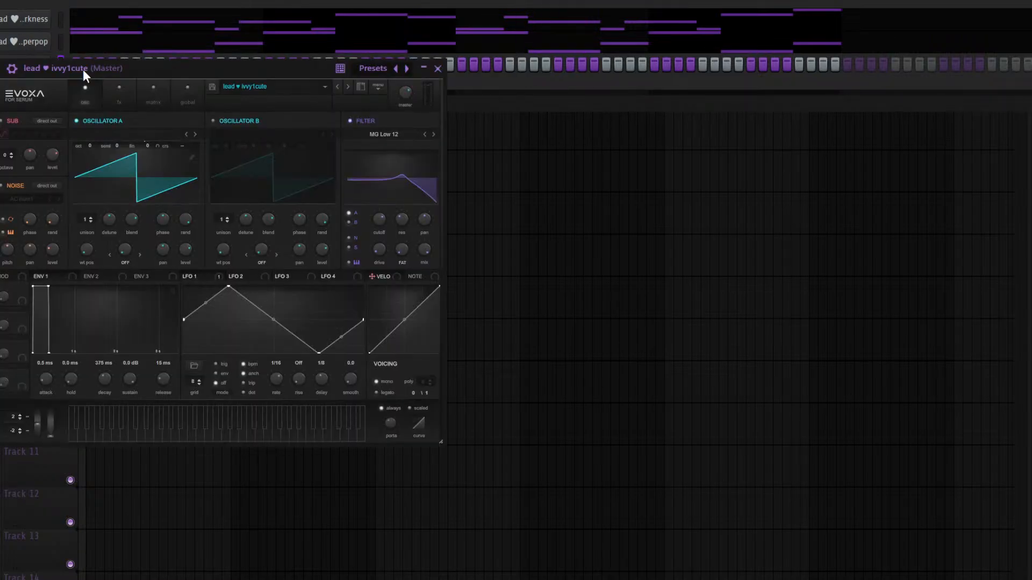
pyautogui.moveTo(83, 71); pyautogui.dragTo(136, 59)
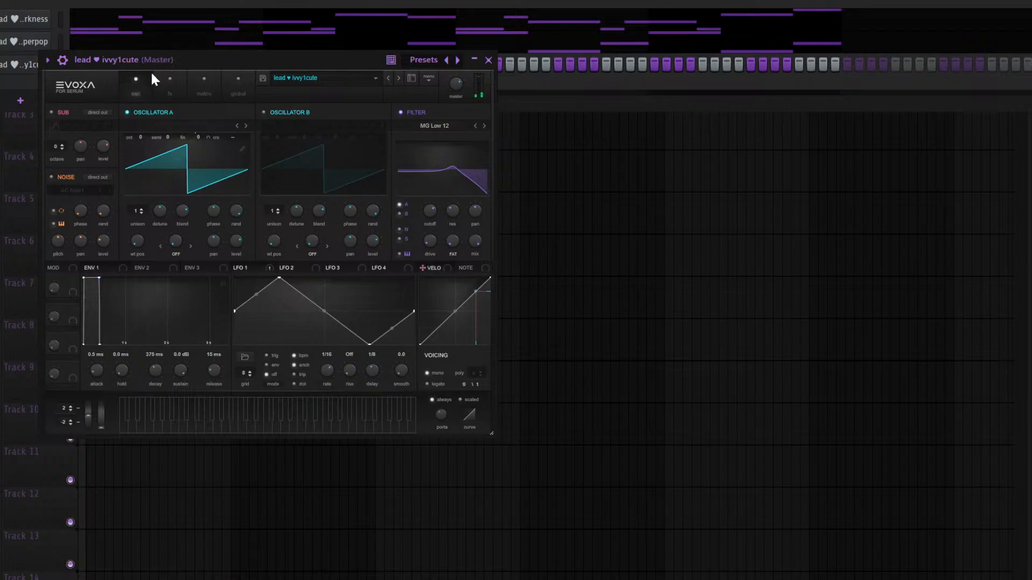
# Audition the lead ♥ ivvy1cute sound with test notes and open its piano roll
pyautogui.press('c')
pyautogui.press('z')
pyautogui.press('c')
pyautogui.press('z')
pyautogui.press('c')
pyautogui.press('q')
pyautogui.rightClick(7, 74)
pyautogui.click(75, 80)
pyautogui.press('e')
pyautogui.press('q')
pyautogui.press('w')
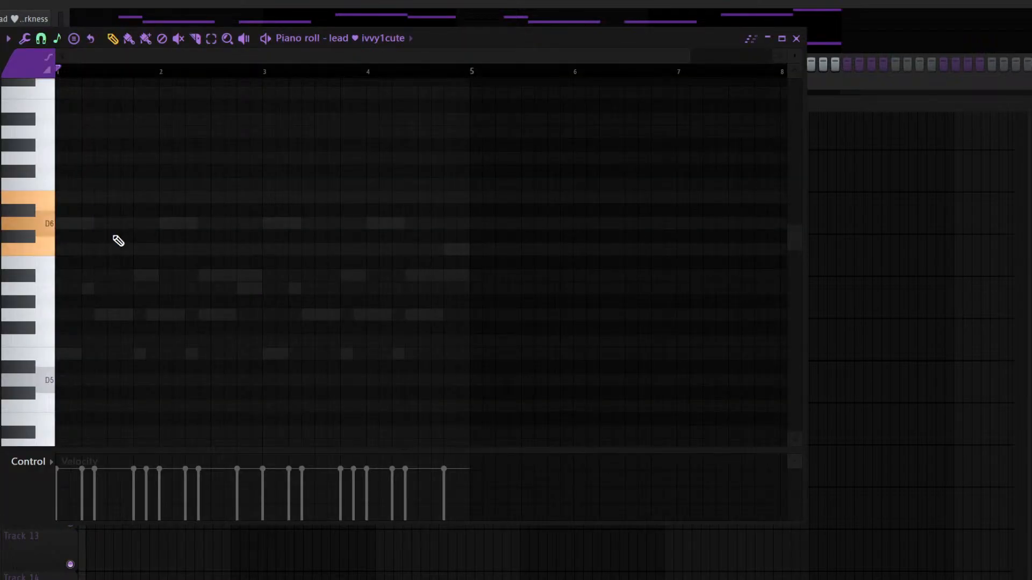
# Write overlapping E6, C6, D6 and C6 notes in the first half bar, shortening the last C6 to end at the half bar
pyautogui.click(69, 198)
pyautogui.click(76, 249)
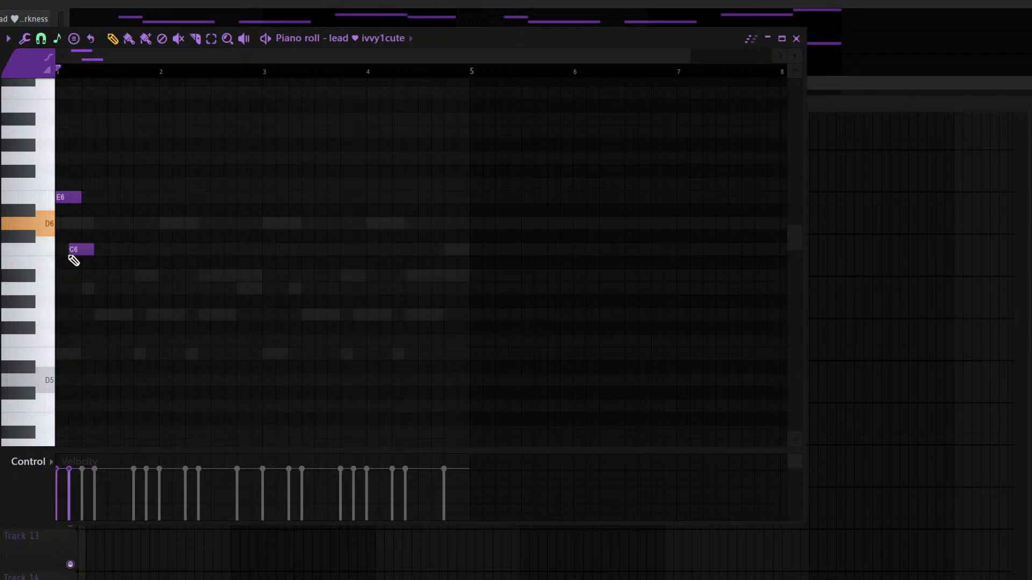
pyautogui.click(85, 224)
pyautogui.press('space')
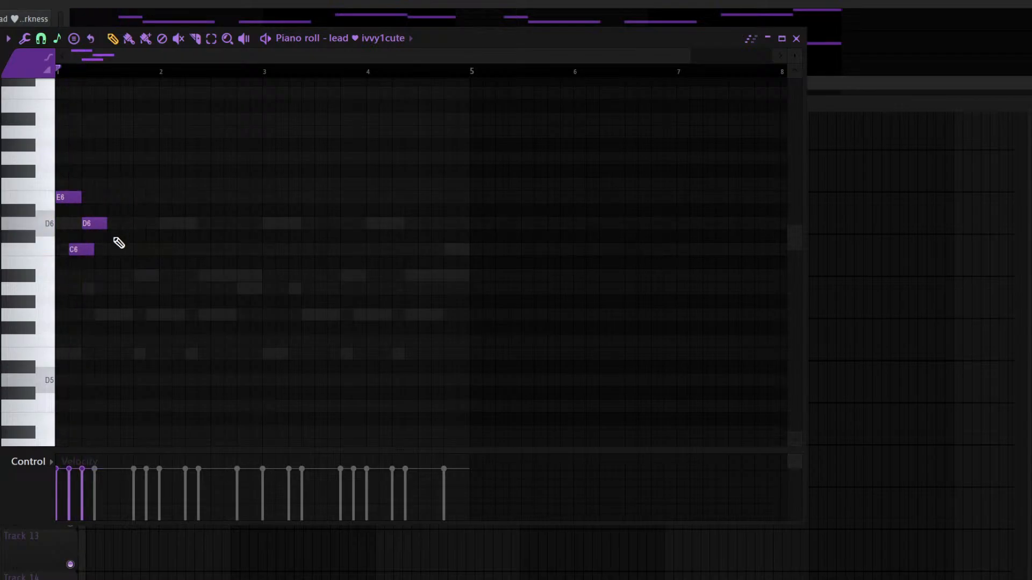
pyautogui.click(114, 250)
pyautogui.moveTo(119, 248); pyautogui.dragTo(99, 249)
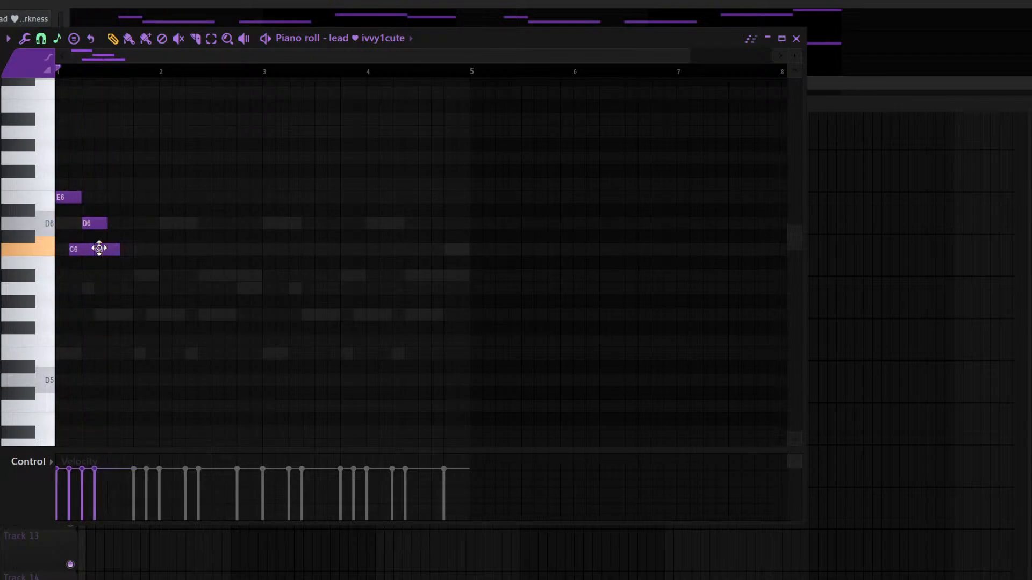
# Duplicate the half-bar E6, C6, D6, C6 phrase across all four bars, deselect the notes, and close the piano roll
pyautogui.hotkey('ctrl', 'b')
pyautogui.hotkey('ctrl', 'b')
pyautogui.hotkey('ctrl', 'b')
pyautogui.hotkey('ctrl', 'b')
pyautogui.hotkey('ctrl', 'b')
pyautogui.hotkey('ctrl', 'b')
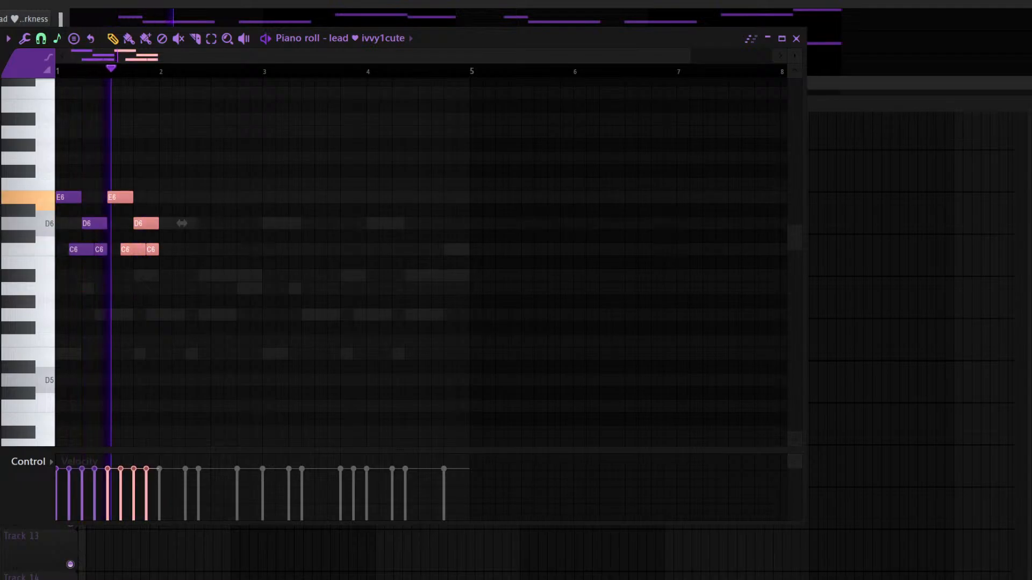
pyautogui.hotkey('ctrl', 'b')
pyautogui.hotkey('ctrl', 'd')
pyautogui.press('Escape')
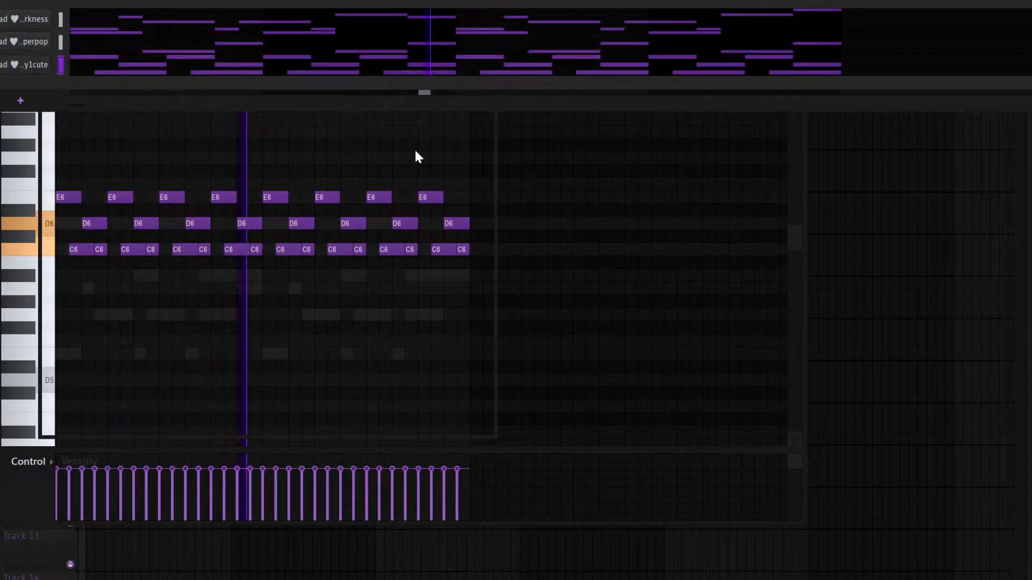
# Route lead ♥ ivvy1cute to insert 3, load the Pro-Q 3, Looperator, Gross Beat and Guitar Rig 7 chain, and lower its fader while soloed
pyautogui.press('F9')
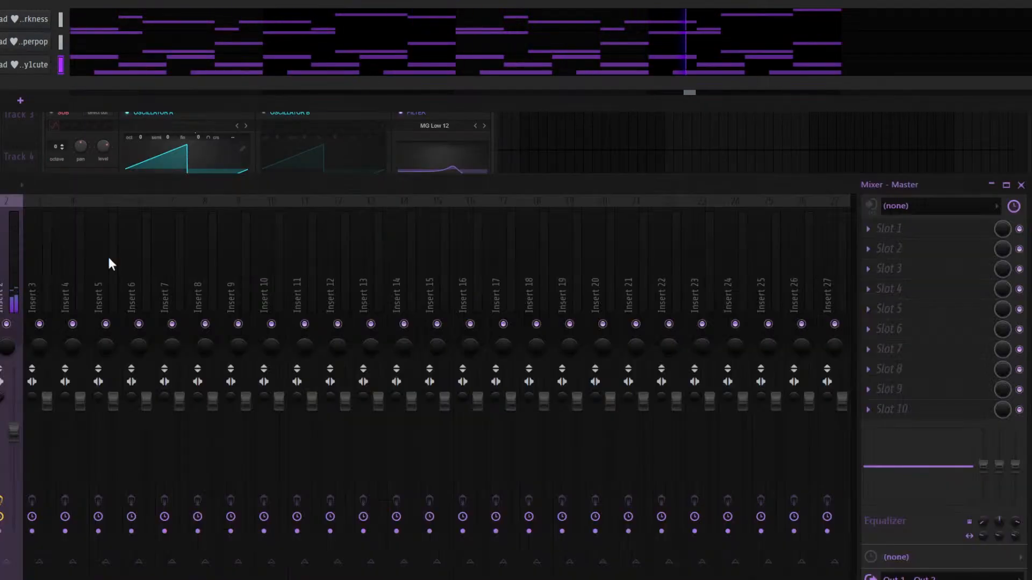
pyautogui.click(39, 293)
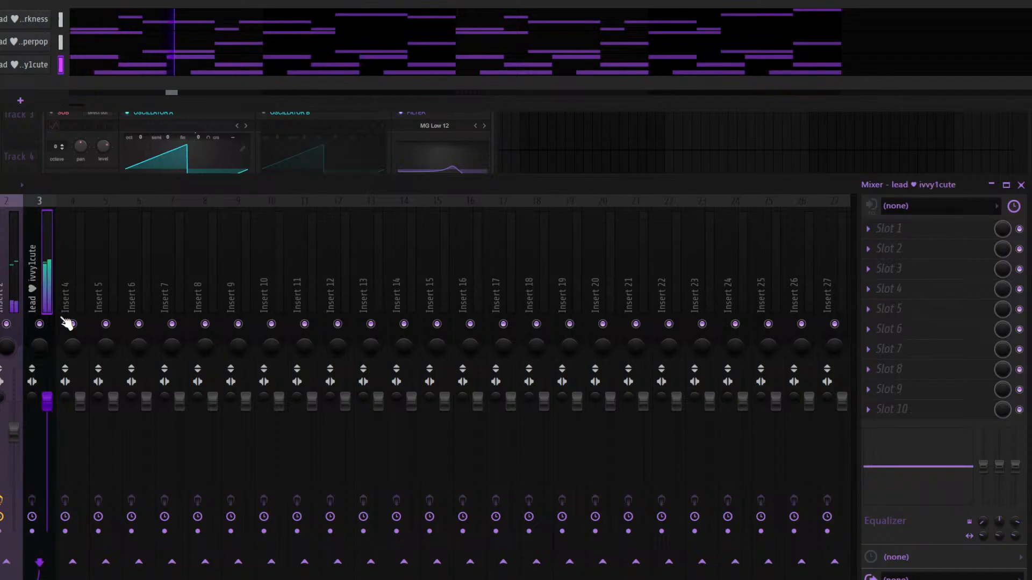
pyautogui.hotkey('ctrl', 'l')
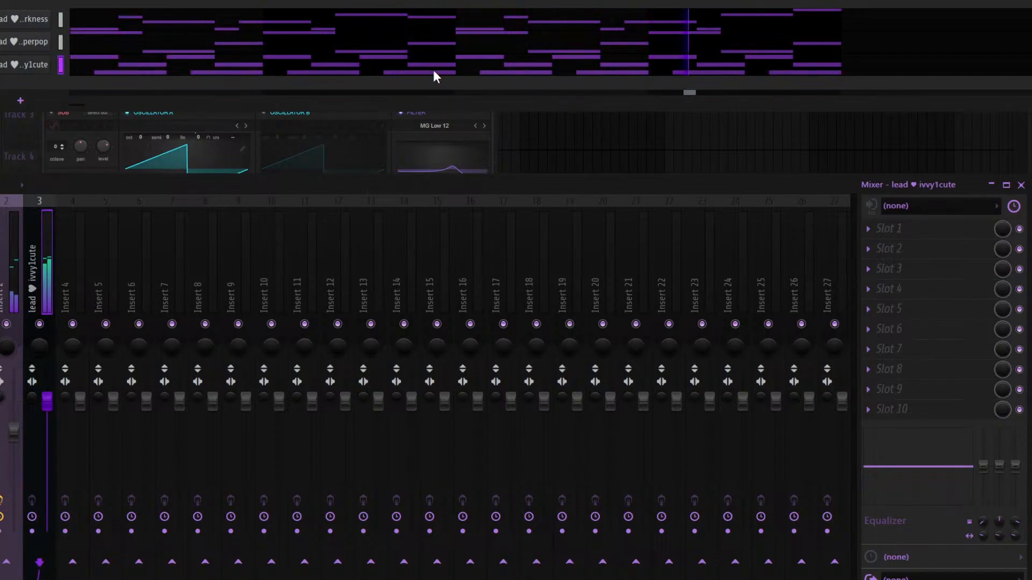
pyautogui.hotkey('ctrl', 'z')
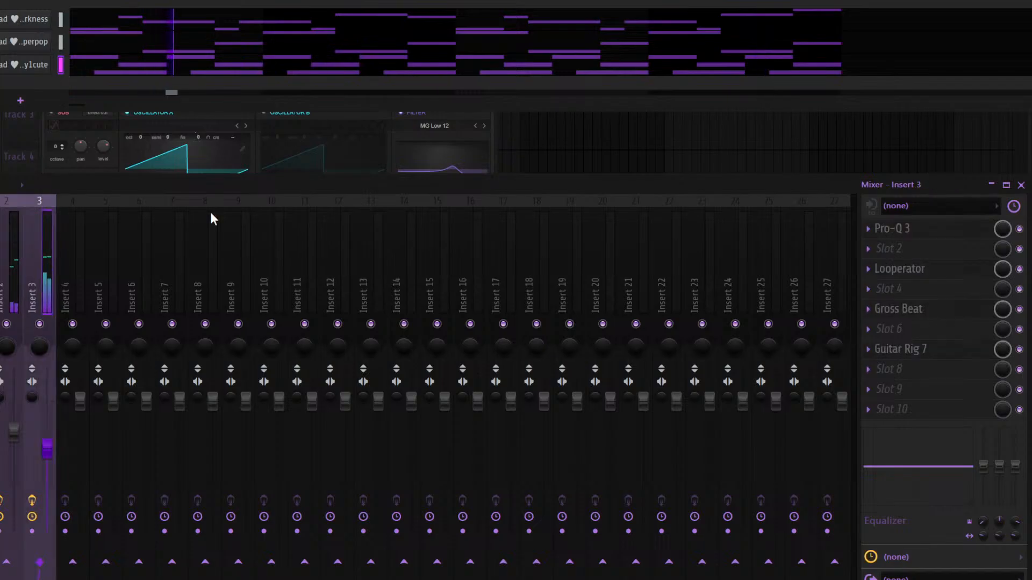
pyautogui.rightClick(52, 319)
pyautogui.moveTo(44, 447); pyautogui.dragTo(44, 482)
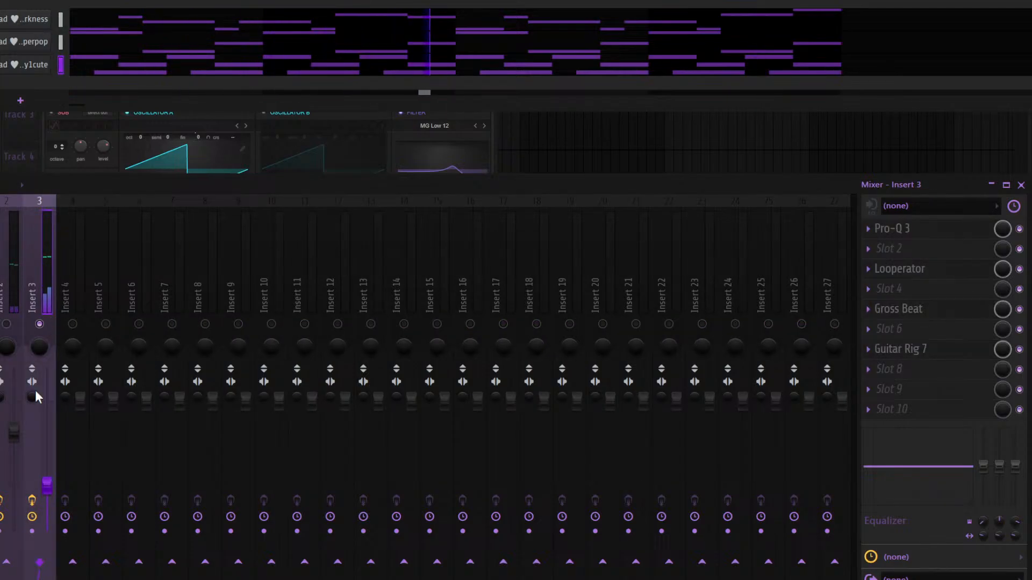
# Transpose all lead ♥ ivvy1cute notes up one octave and unsolo insert 3
pyautogui.doubleClick(75, 59)
pyautogui.hotkey('ctrl', 'a')
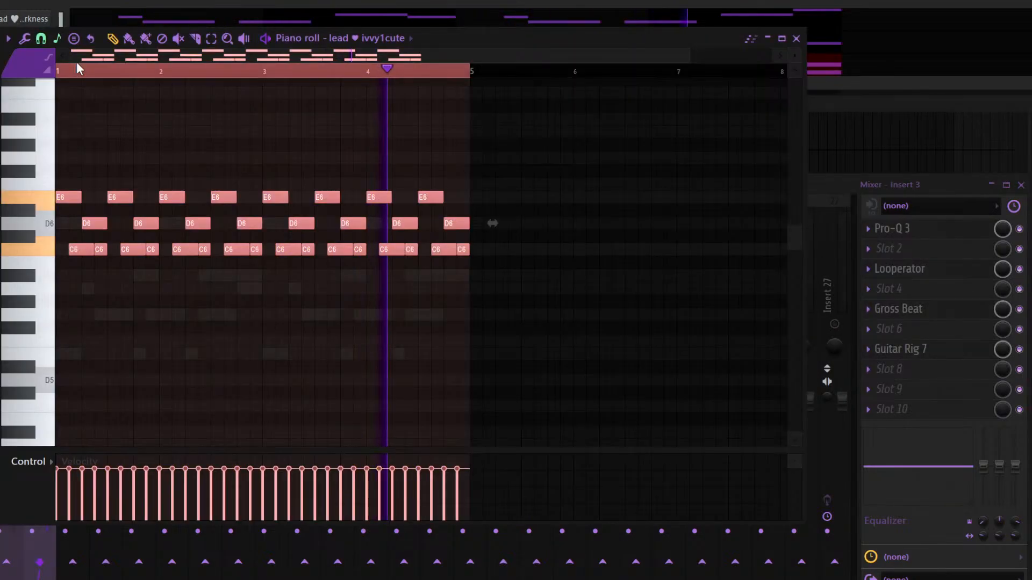
pyautogui.hotkey('ctrl', 'Up')
pyautogui.press('Escape')
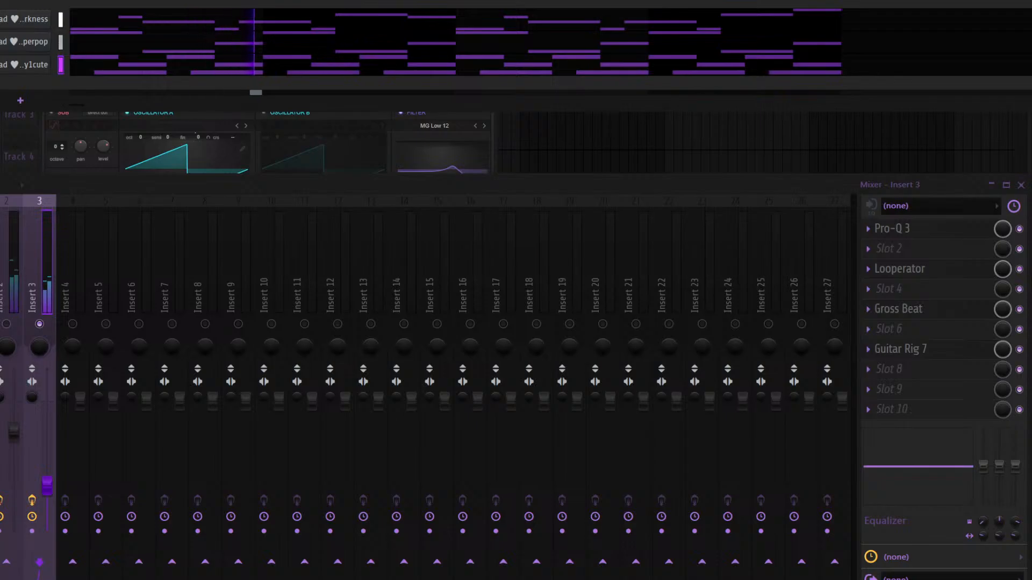
pyautogui.rightClick(40, 324)
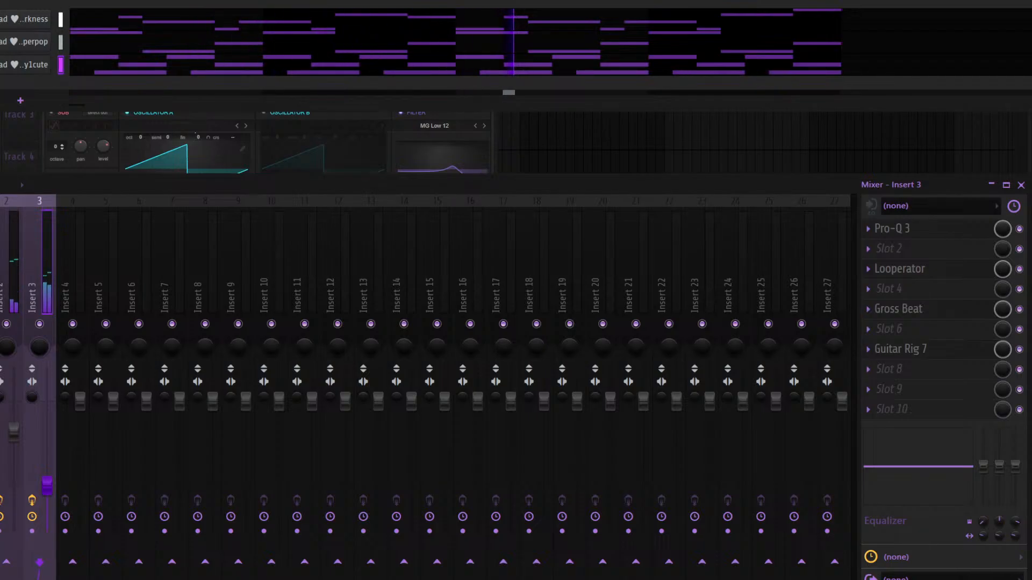
# Open the lead ♥ fade into darkness synth, solo its mixer insert 1, and reposition the synth window
pyautogui.click(36, 19)
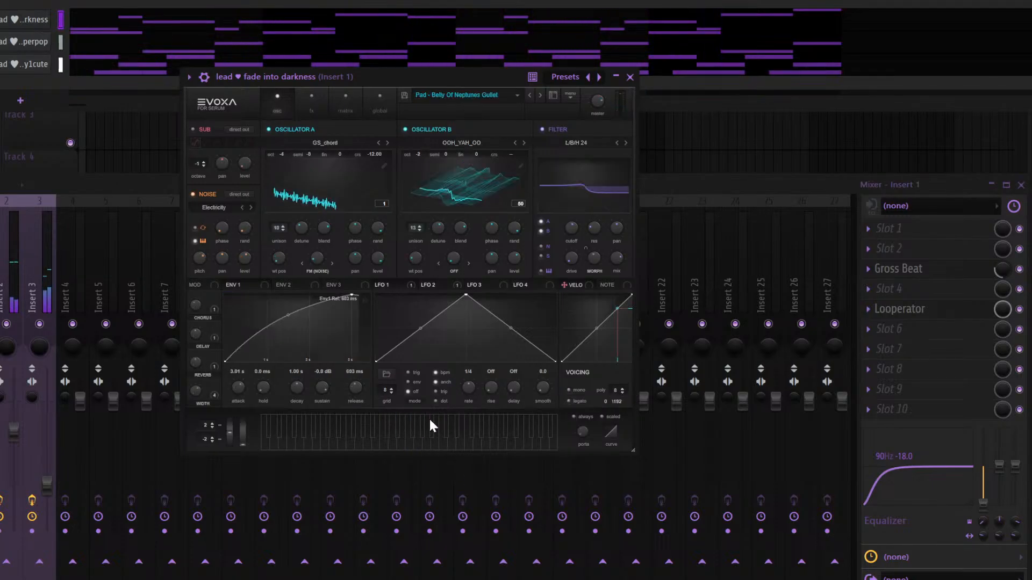
pyautogui.press('F9')
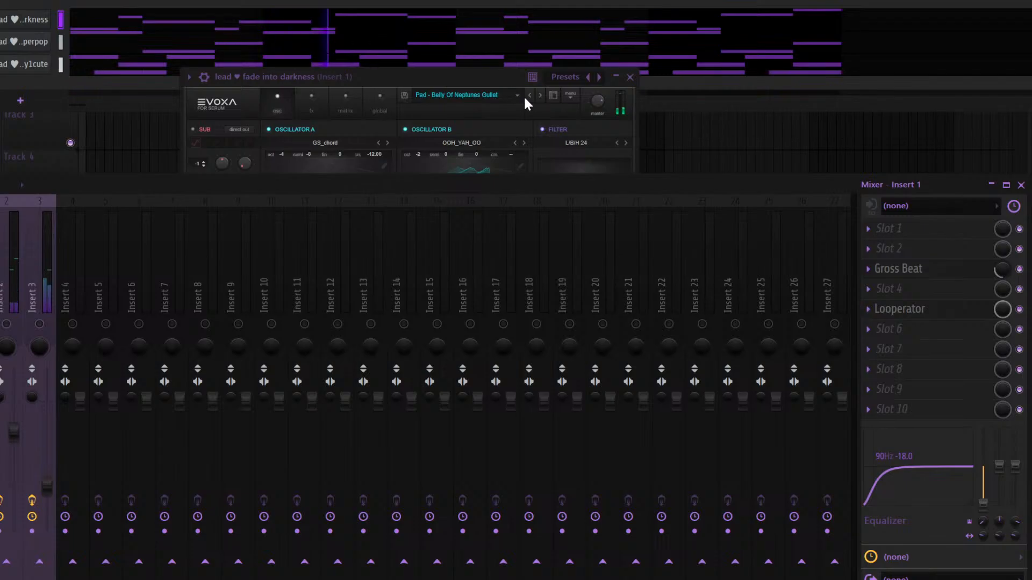
pyautogui.moveTo(496, 83); pyautogui.dragTo(448, 89)
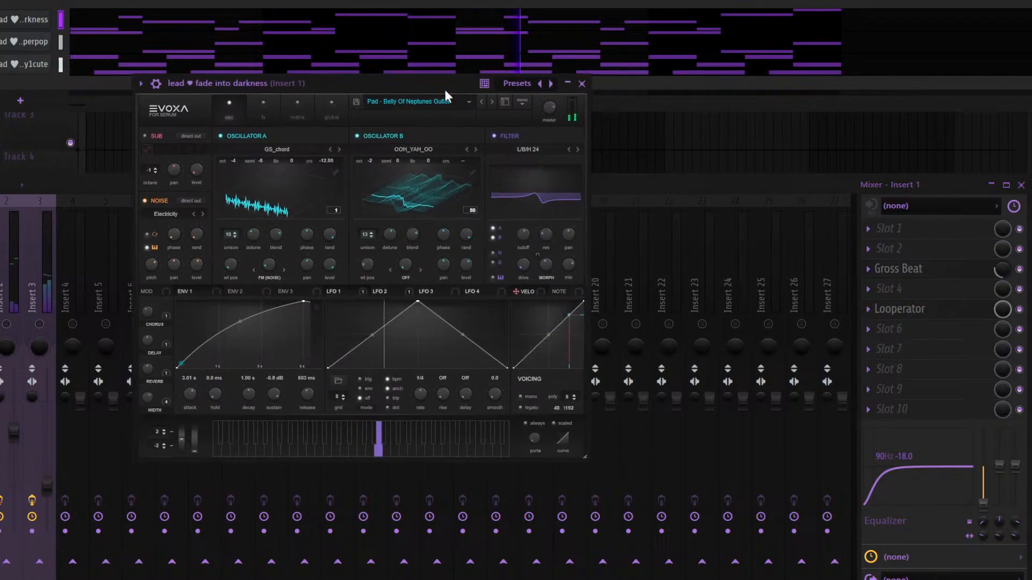
# Audition the first lead's Pad and Pluck presets, settle on Pluck - Jellyfishing On Sunday, and unsolo insert 1
pyautogui.click(478, 103)
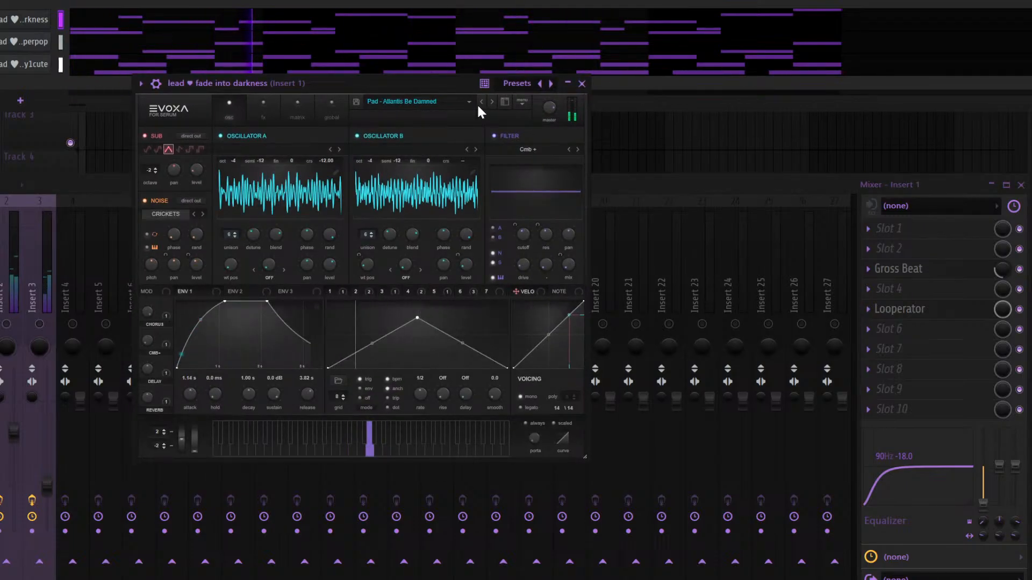
pyautogui.click(478, 105)
pyautogui.click(493, 102)
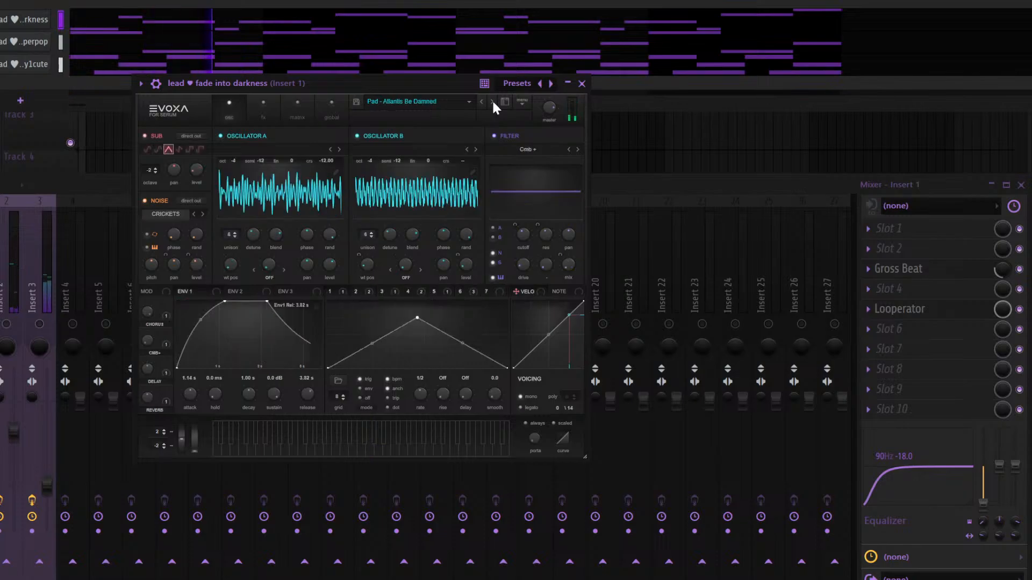
pyautogui.click(492, 102)
pyautogui.click(492, 102)
pyautogui.click(493, 102)
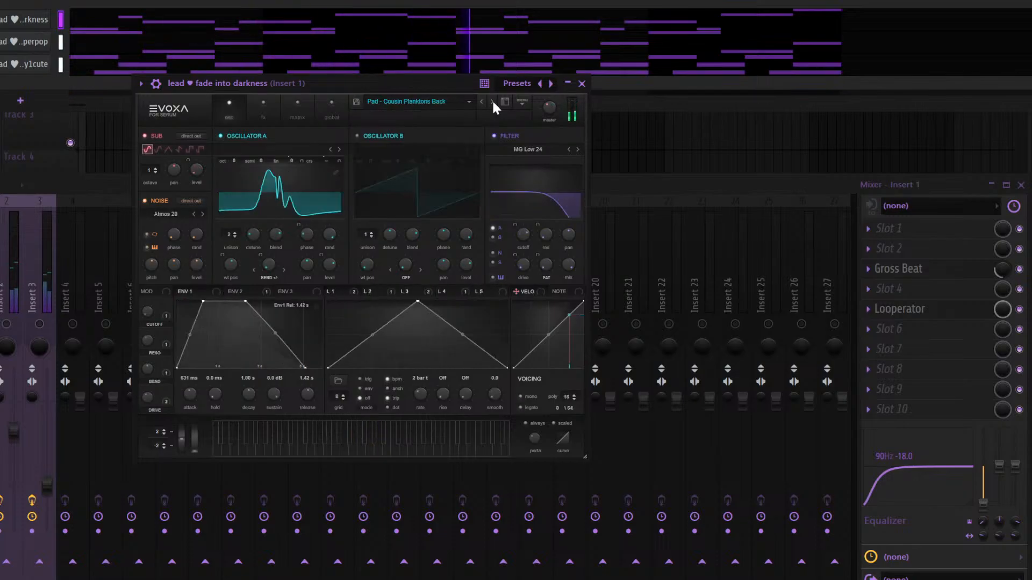
pyautogui.click(492, 102)
pyautogui.click(492, 102)
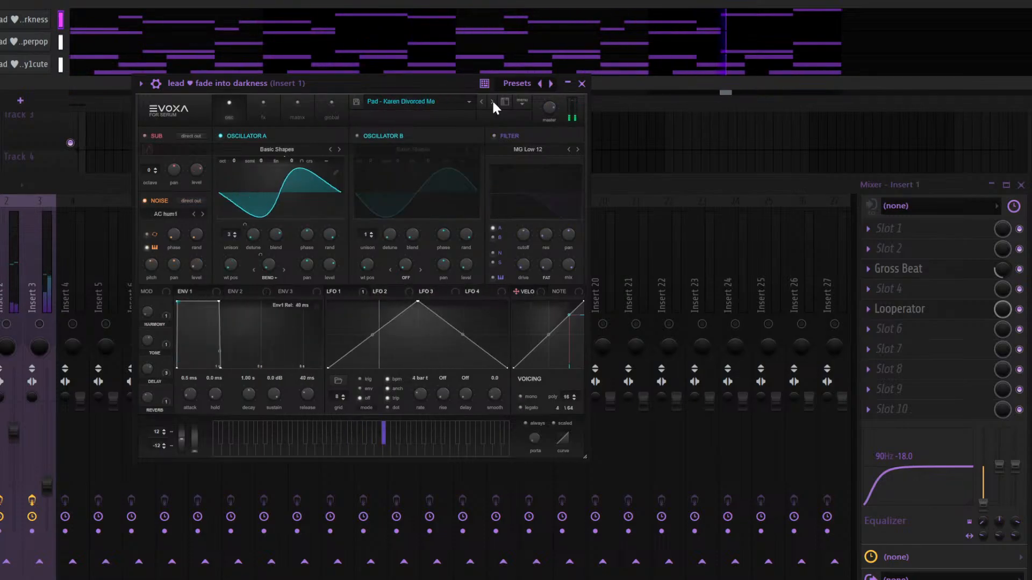
pyautogui.click(493, 103)
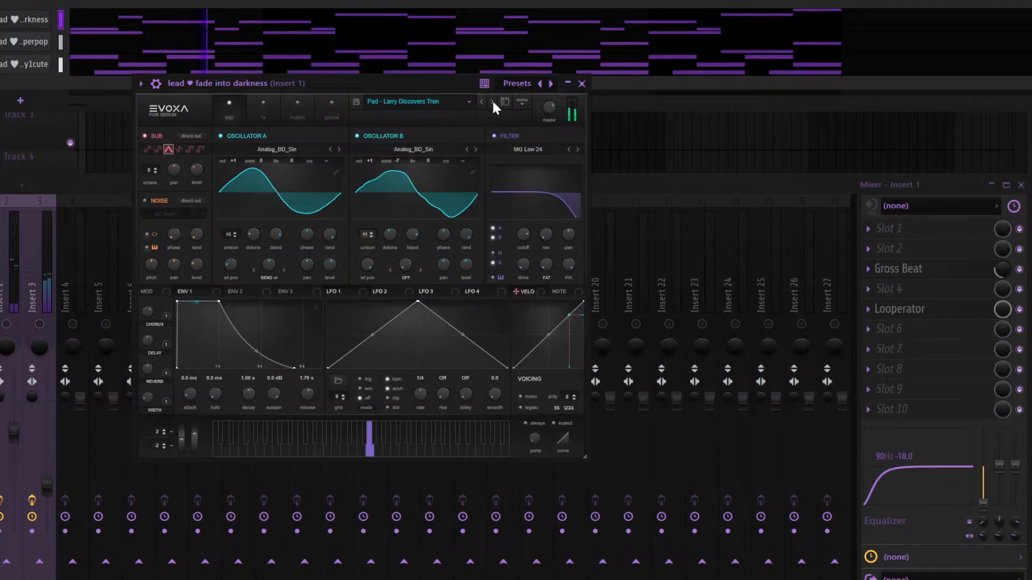
pyautogui.click(492, 102)
pyautogui.click(493, 103)
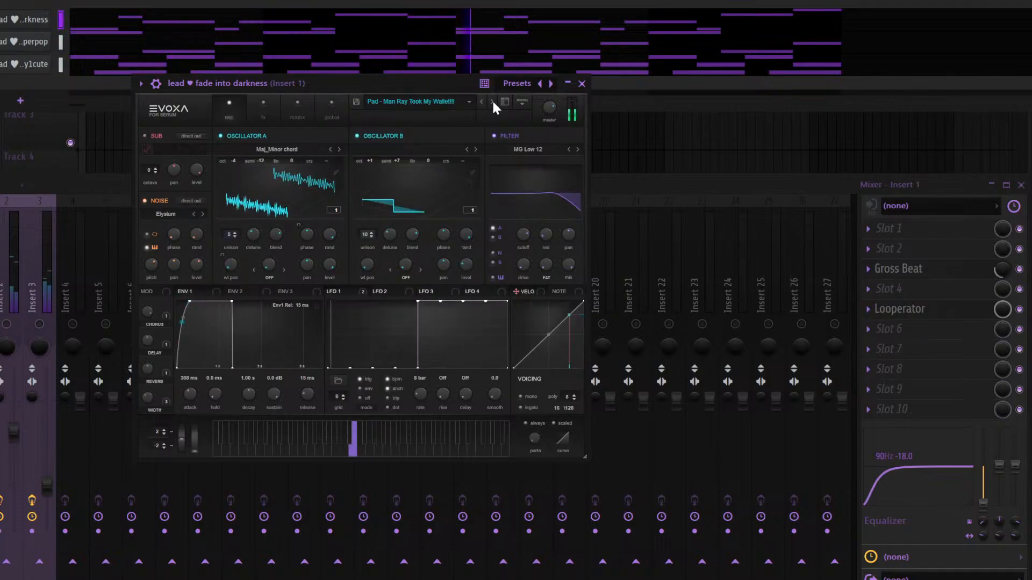
pyautogui.click(493, 102)
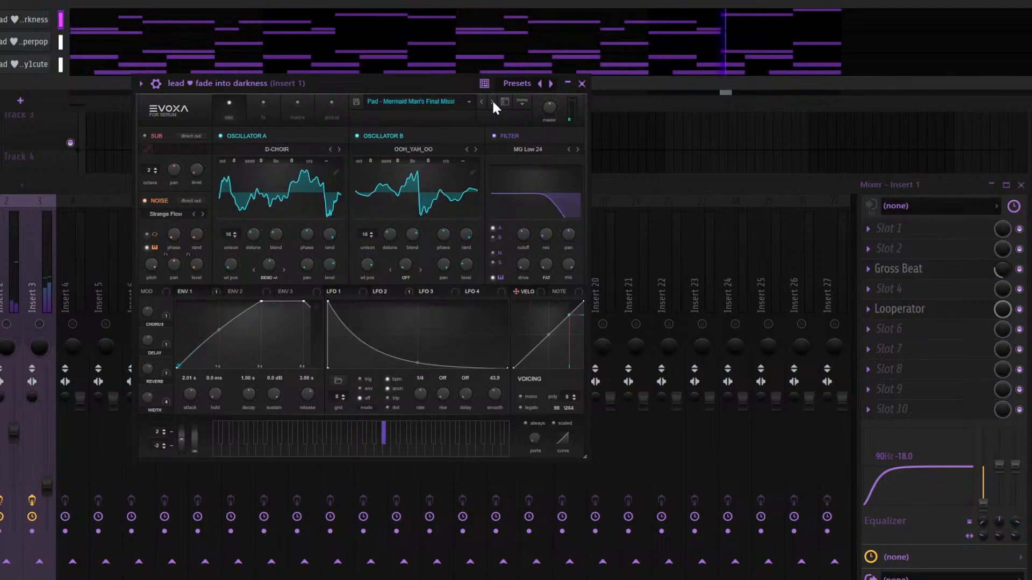
pyautogui.click(493, 102)
pyautogui.click(492, 102)
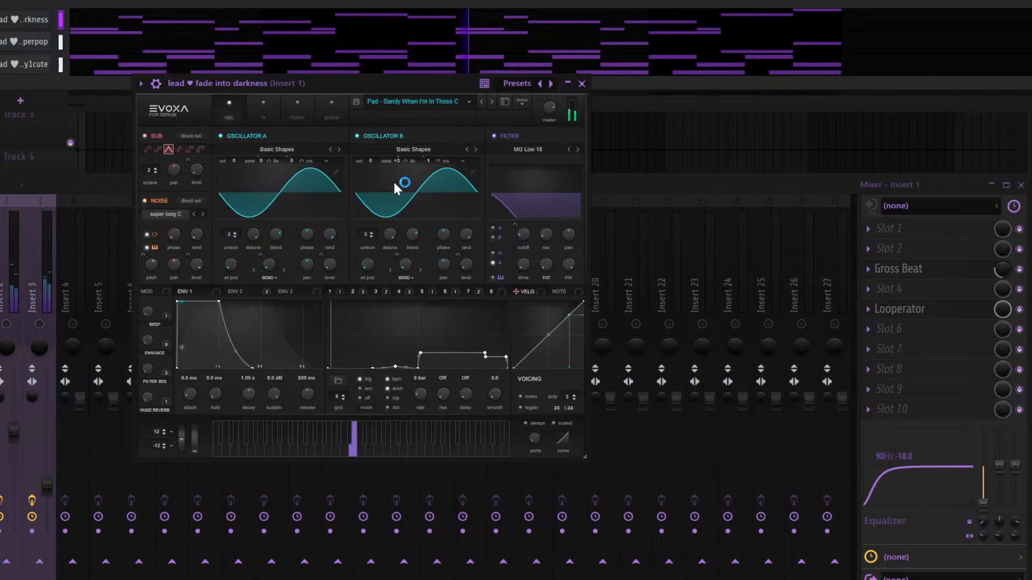
pyautogui.click(491, 102)
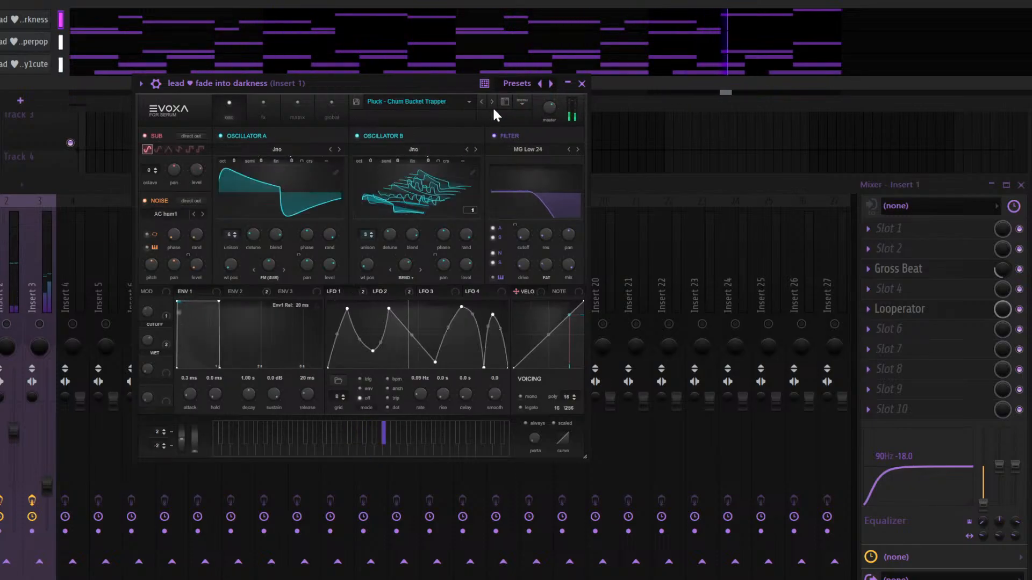
pyautogui.click(492, 101)
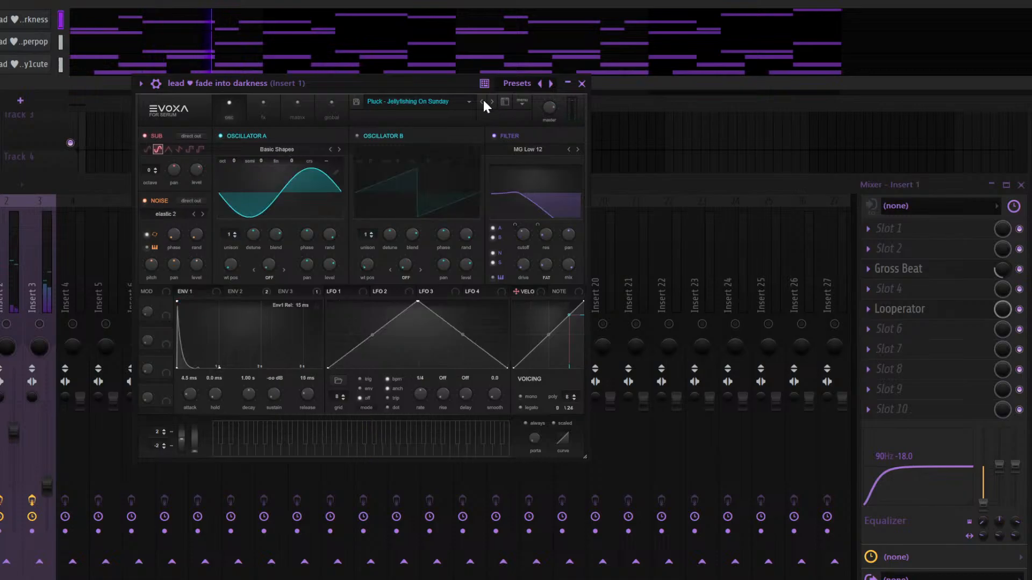
pyautogui.rightClick(0, 324)
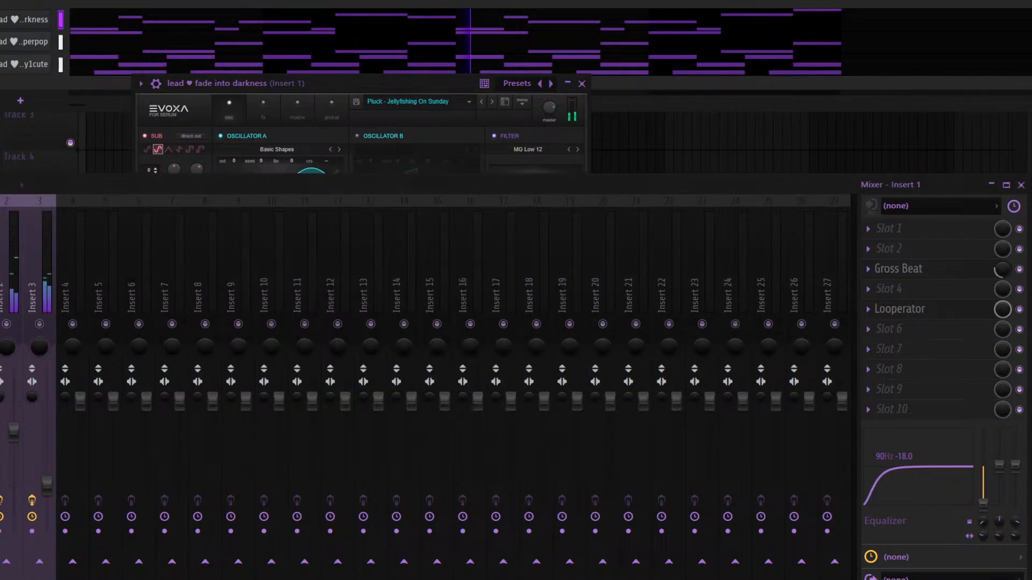
# Change the fade into darkness lead to the Pluck - Secret Formula preset and give insert 1 the Gross Beat and Magic Dice chain
pyautogui.click(491, 102)
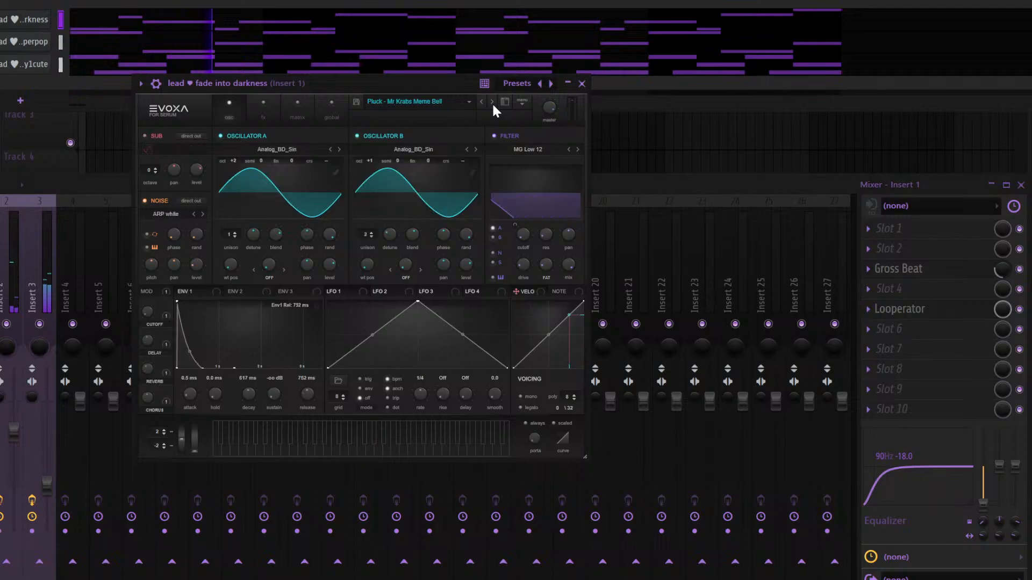
pyautogui.click(492, 102)
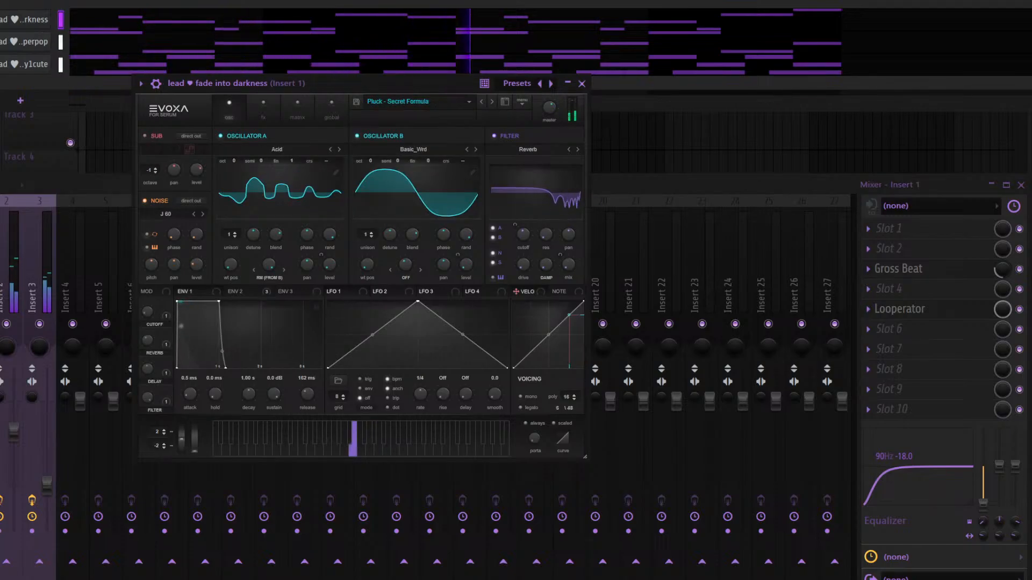
pyautogui.click(59, 283)
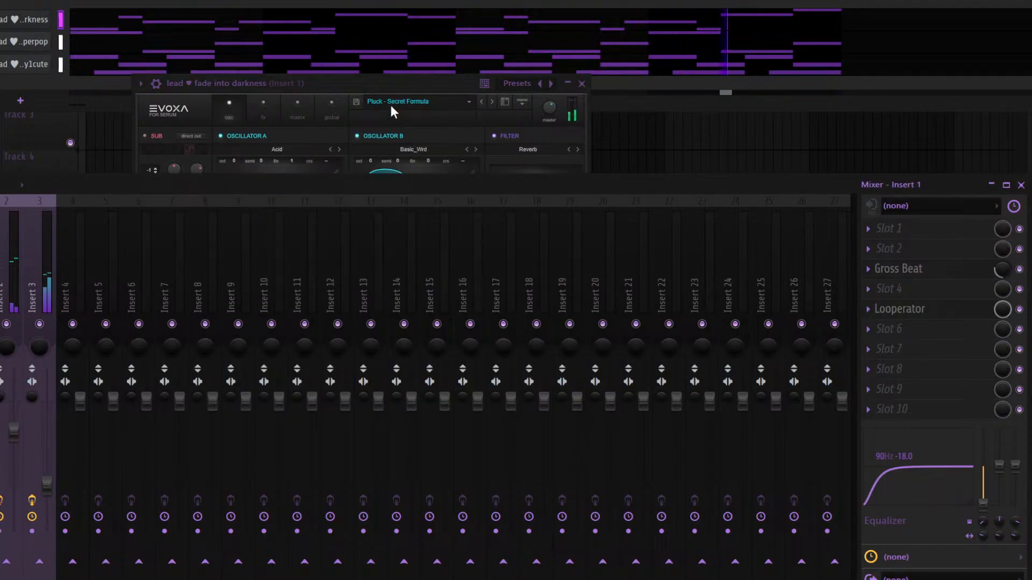
pyautogui.hotkey('ctrl', 'z')
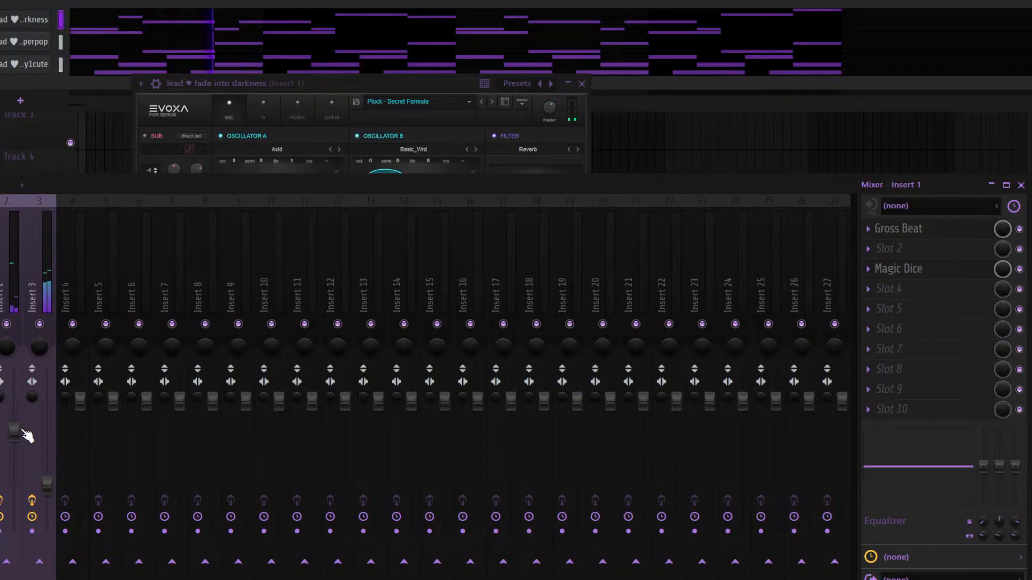
# Lower the fader of mixer insert 2, then close the mixer and the fade into darkness synth
pyautogui.moveTo(17, 433); pyautogui.dragTo(15, 478)
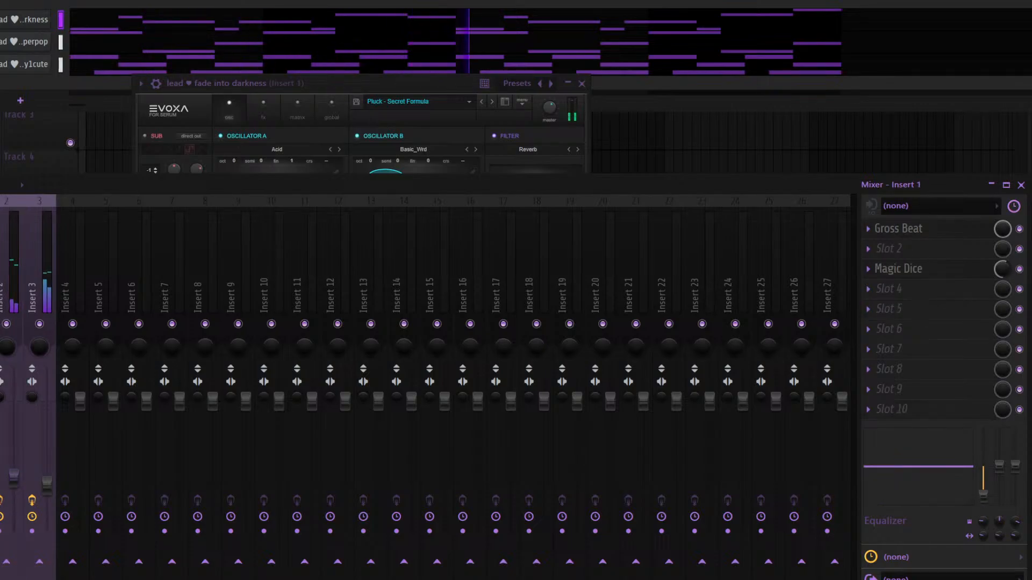
pyautogui.press('F9')
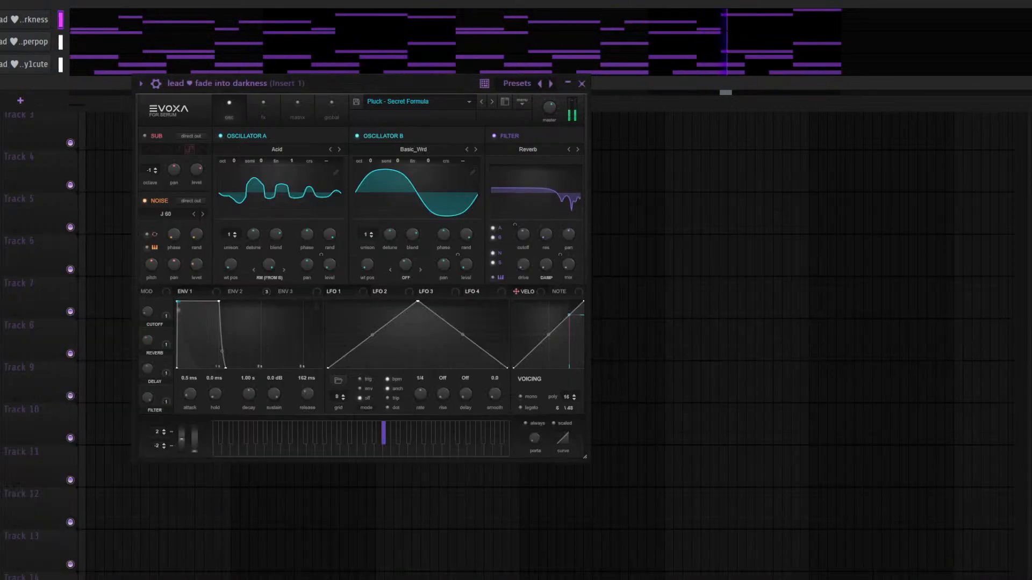
pyautogui.click(582, 83)
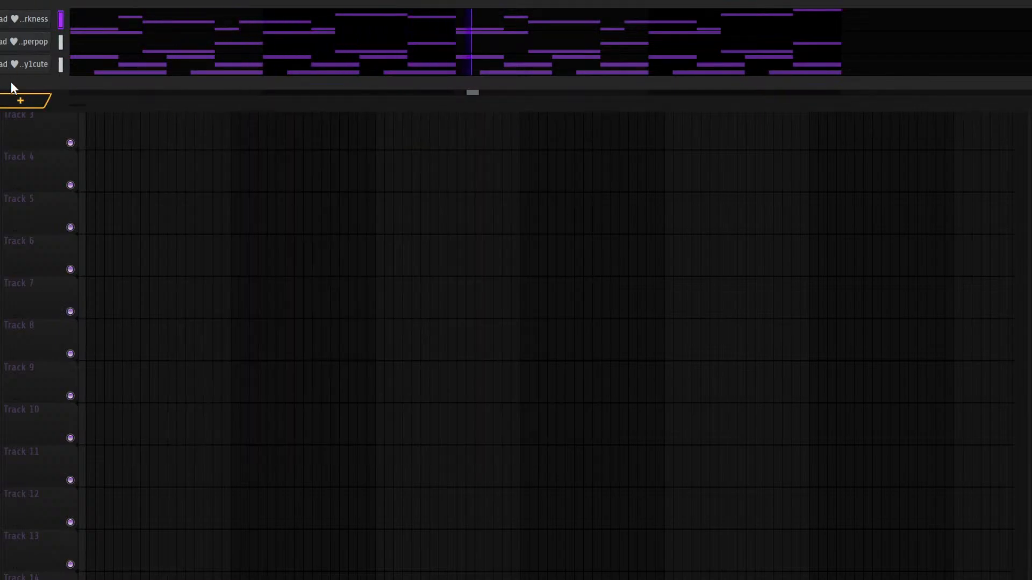
# Add a Serum channel with the bass ♥ wa1 preset and draw a two-bar D4 note followed by a two-bar C4 note
pyautogui.click(47, 365)
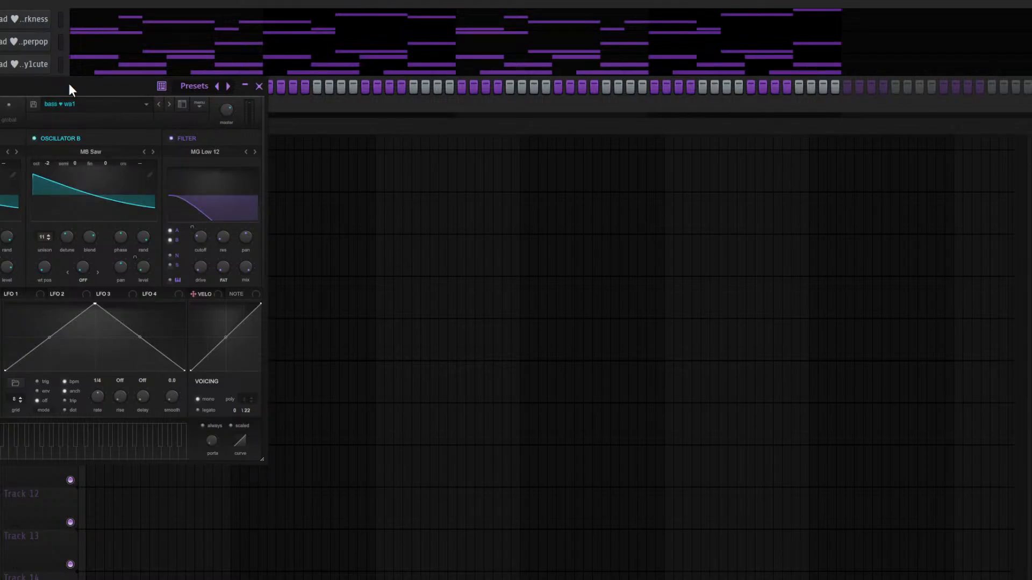
pyautogui.moveTo(69, 83); pyautogui.dragTo(533, 128)
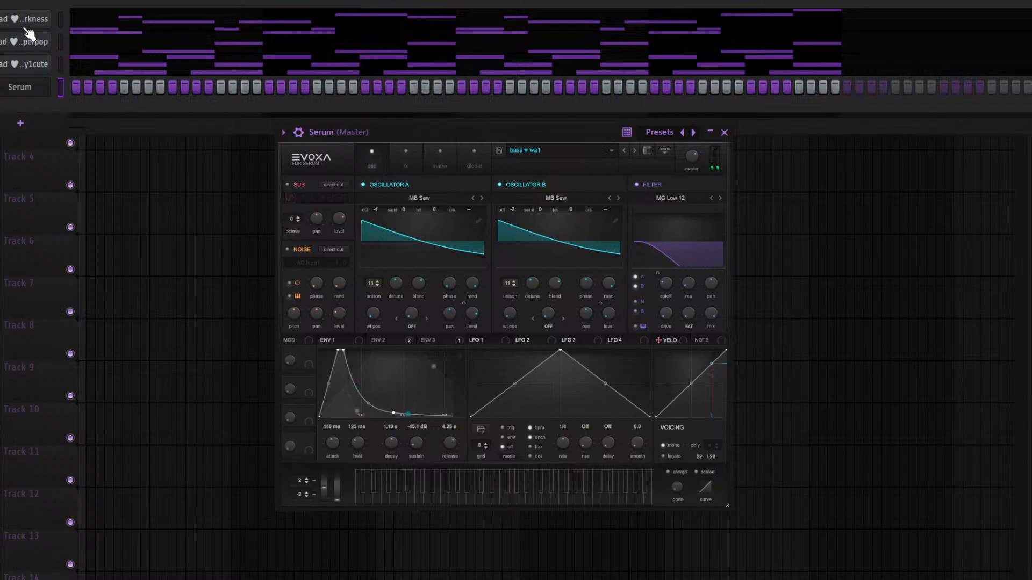
pyautogui.press('F7')
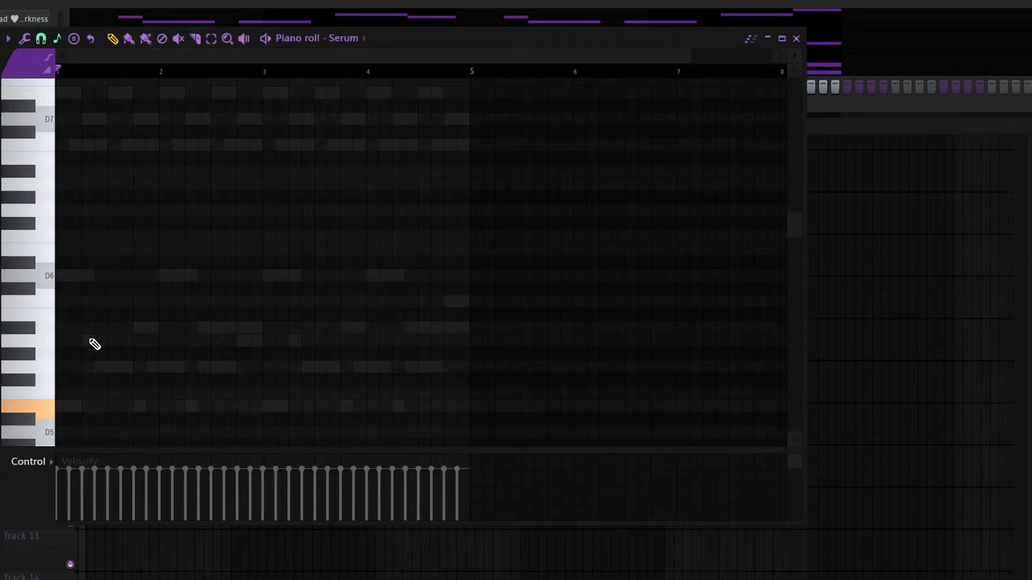
pyautogui.scroll(-1, 64, 427)
pyautogui.scroll(-5, 56, 328)
pyautogui.click(54, 327)
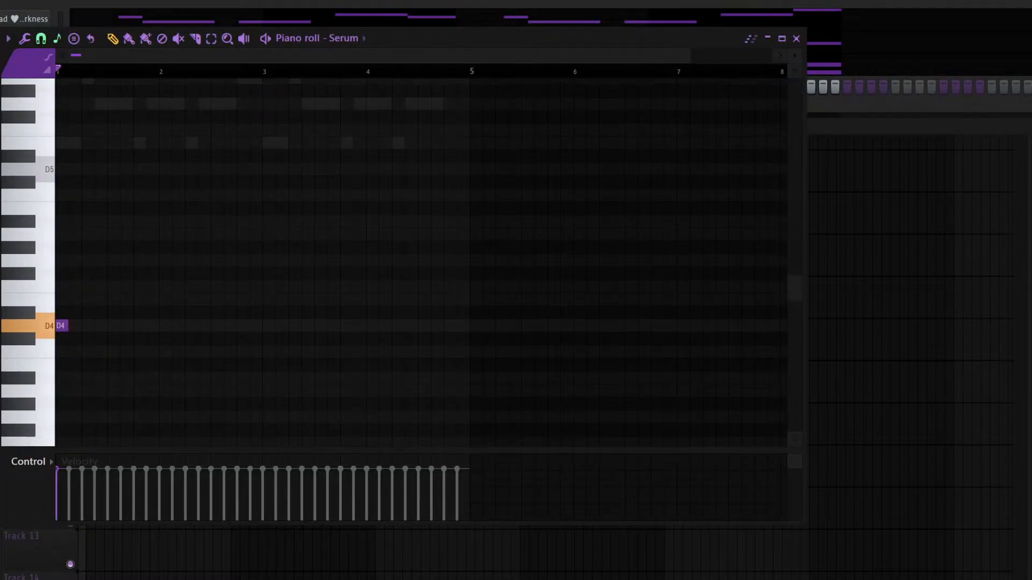
pyautogui.moveTo(67, 323); pyautogui.dragTo(261, 326)
pyautogui.press('space')
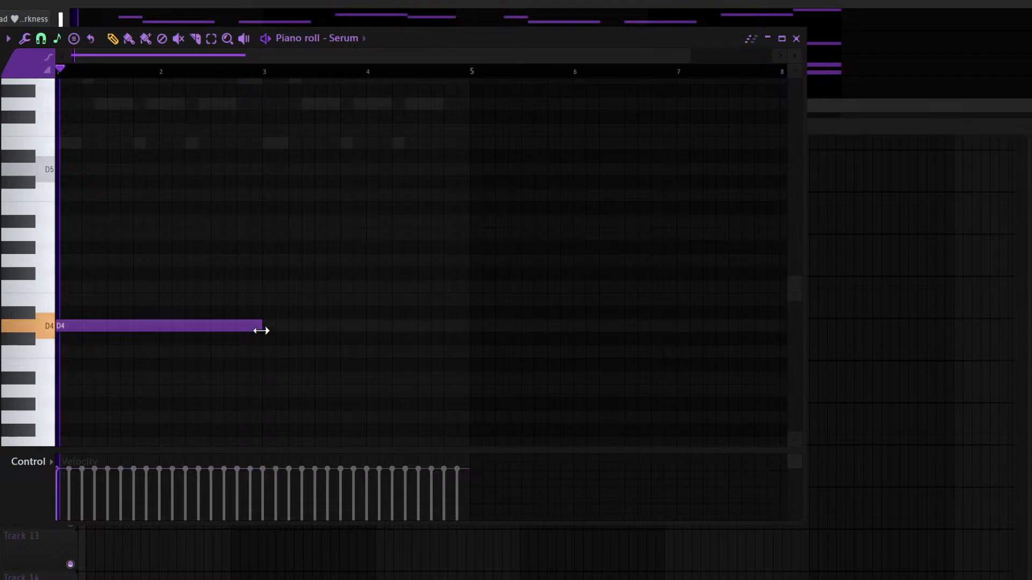
pyautogui.click(263, 350)
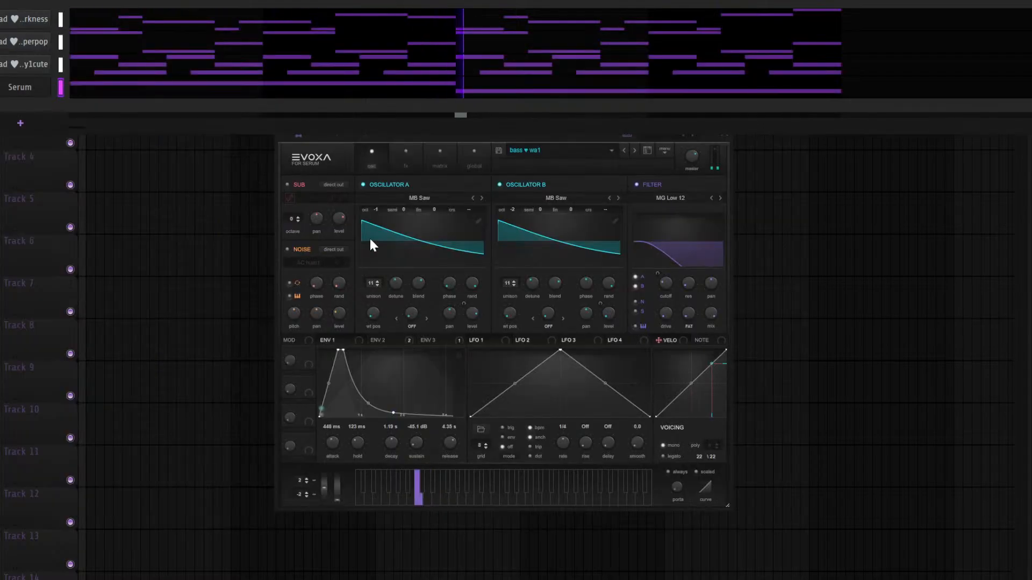
# Audition other bass presets on Serum against the melodies and choose bass ♥ noisy
pyautogui.press('space')
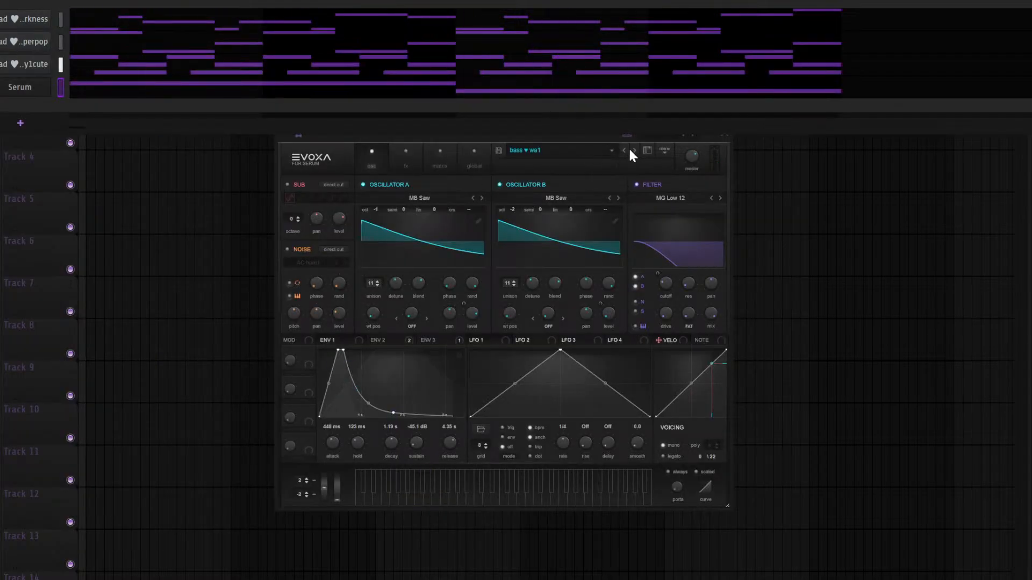
pyautogui.click(625, 150)
pyautogui.moveTo(587, 138); pyautogui.dragTo(509, 129)
pyautogui.press('space')
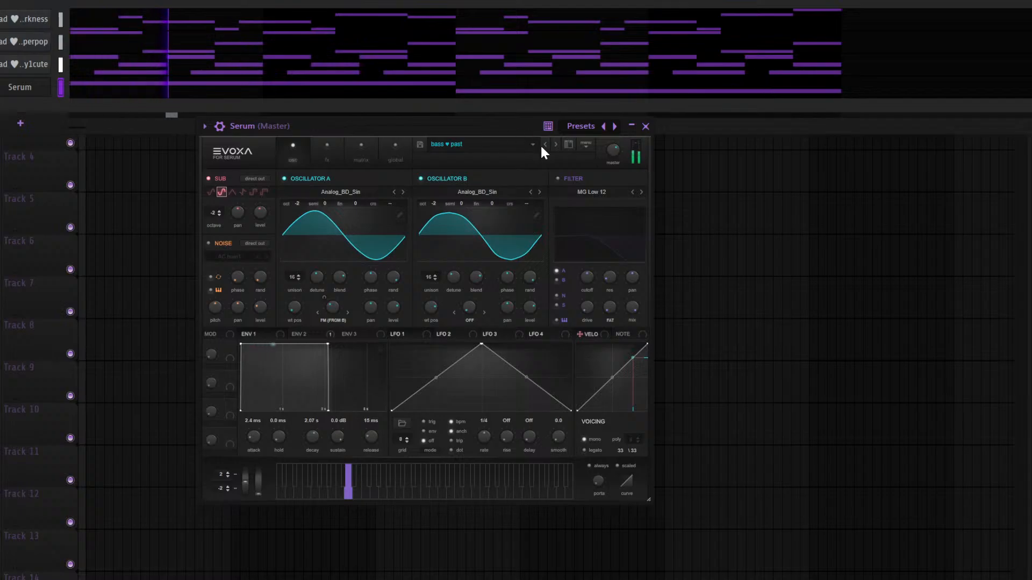
pyautogui.press('Escape')
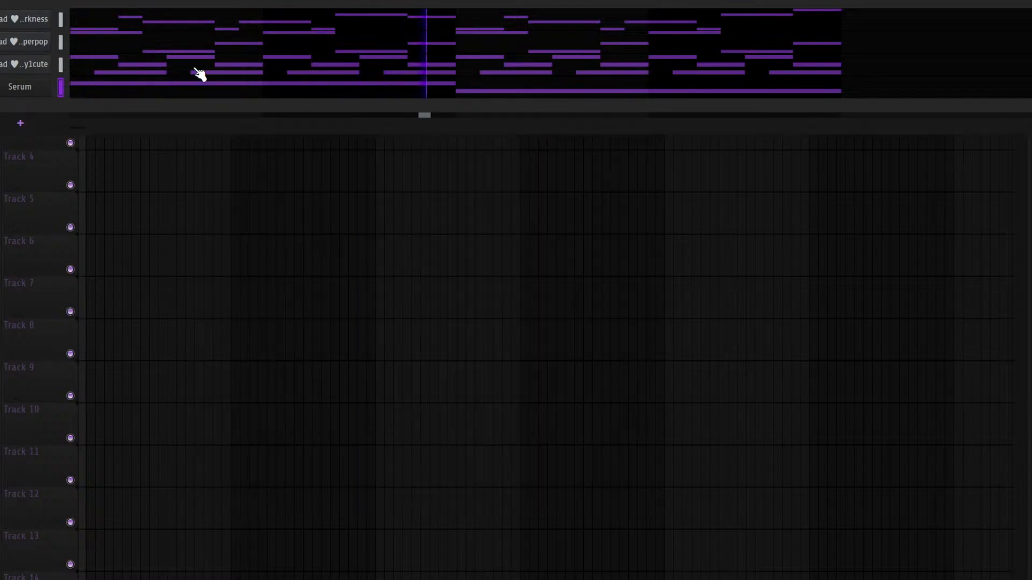
pyautogui.click(43, 96)
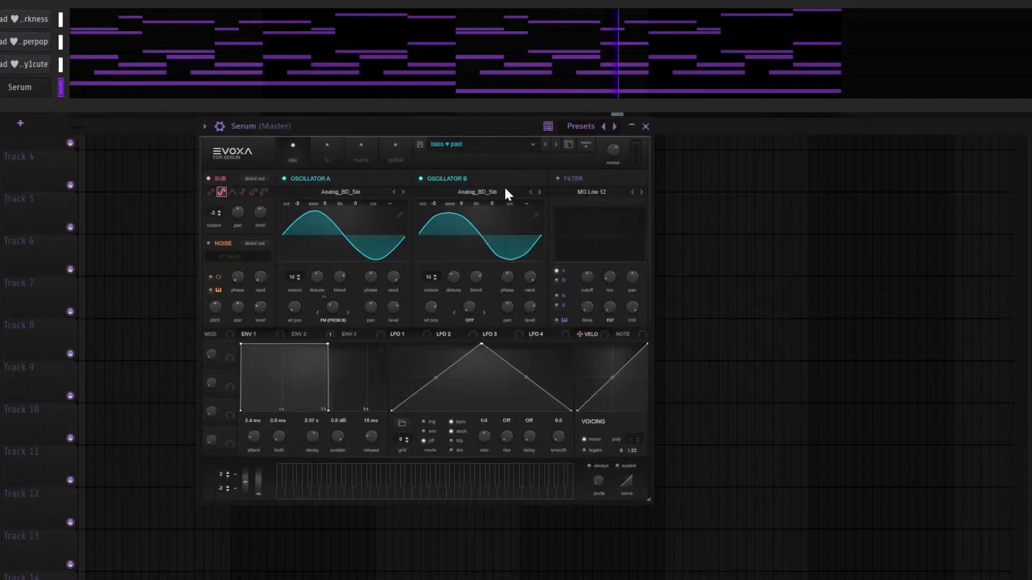
pyautogui.click(545, 145)
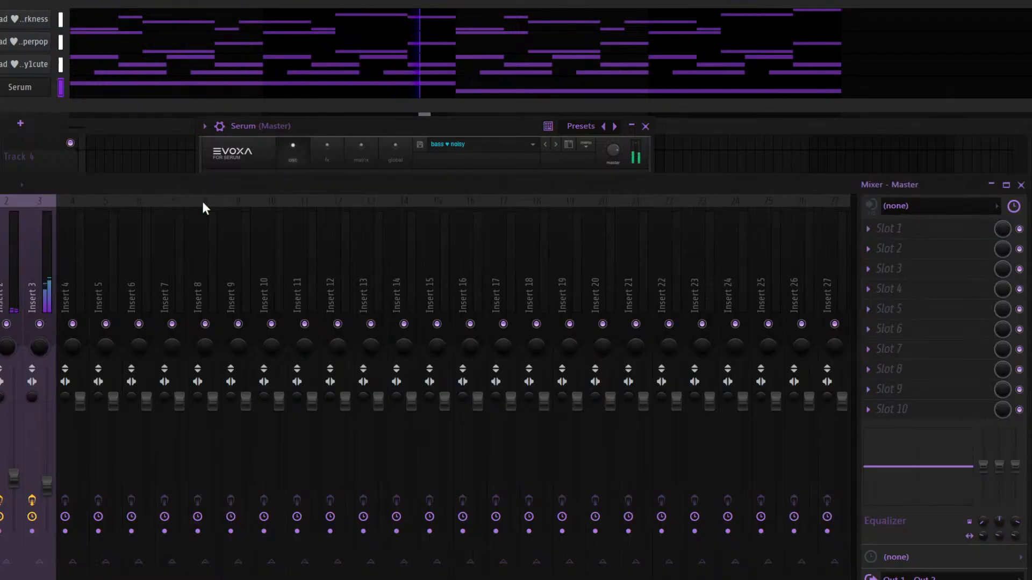
# Route the Serum bass to mixer insert 4 and transpose all its notes up one octave
pyautogui.press('F9')
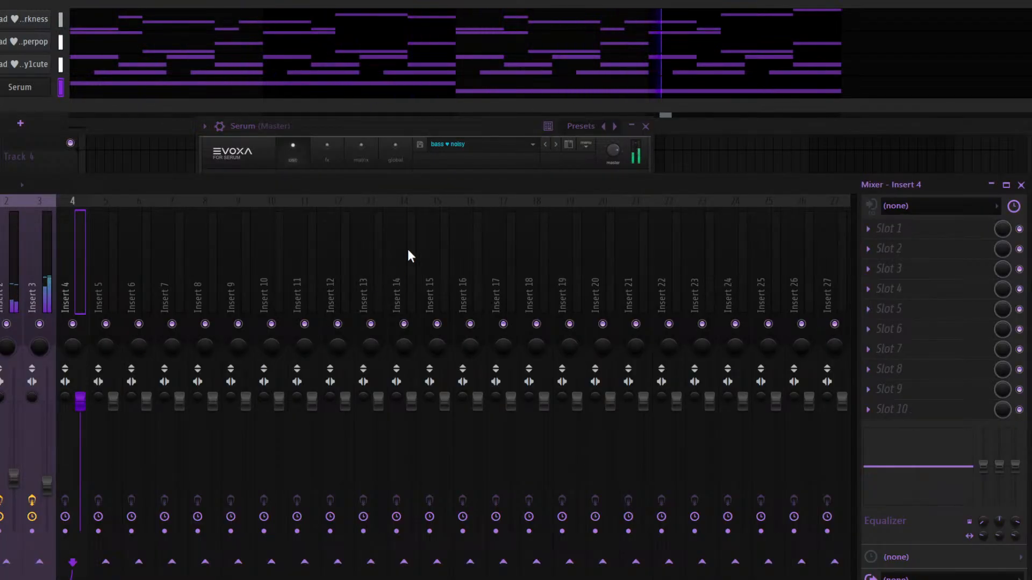
pyautogui.hotkey('ctrl', 'l')
pyautogui.click(34, 90)
pyautogui.click(72, 91)
pyautogui.hotkey('ctrl', 'a')
pyautogui.hotkey('ctrl', 'Up')
pyautogui.press('space')
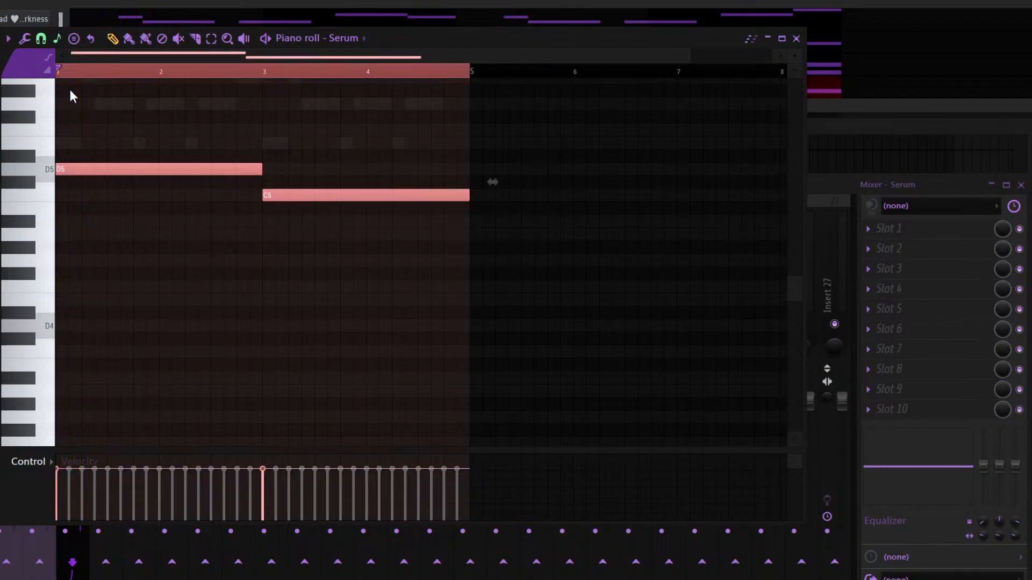
pyautogui.press('space')
pyautogui.press('Escape')
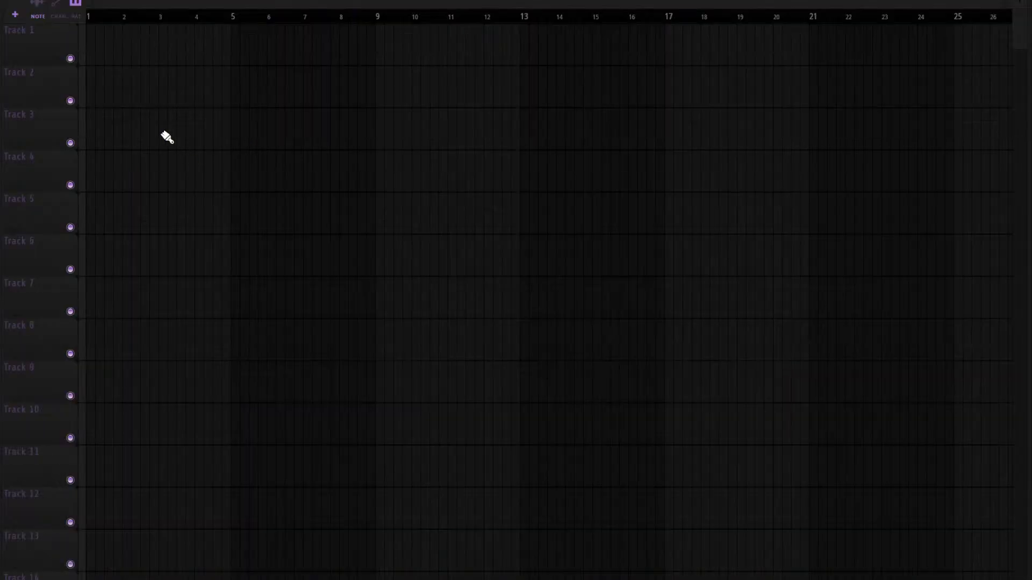
# Place two copies of Pattern 1 back to back on playlist Track 1, starting at bars 1 and 5
pyautogui.moveTo(167, 137)
pyautogui.mouseDown()
pyautogui.moveTo(131, 110)
pyautogui.moveTo(151, 24)
pyautogui.mouseUp()
pyautogui.click(241, 52)
pyautogui.moveTo(280, 33); pyautogui.dragTo(268, 26)
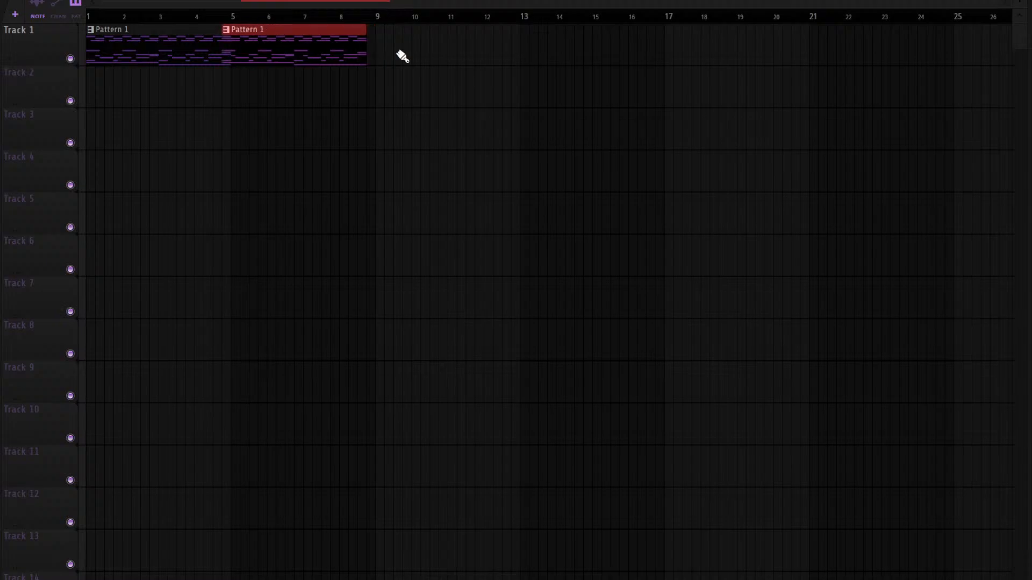
pyautogui.moveTo(308, 52); pyautogui.dragTo(315, 50)
pyautogui.rightClick(524, 72)
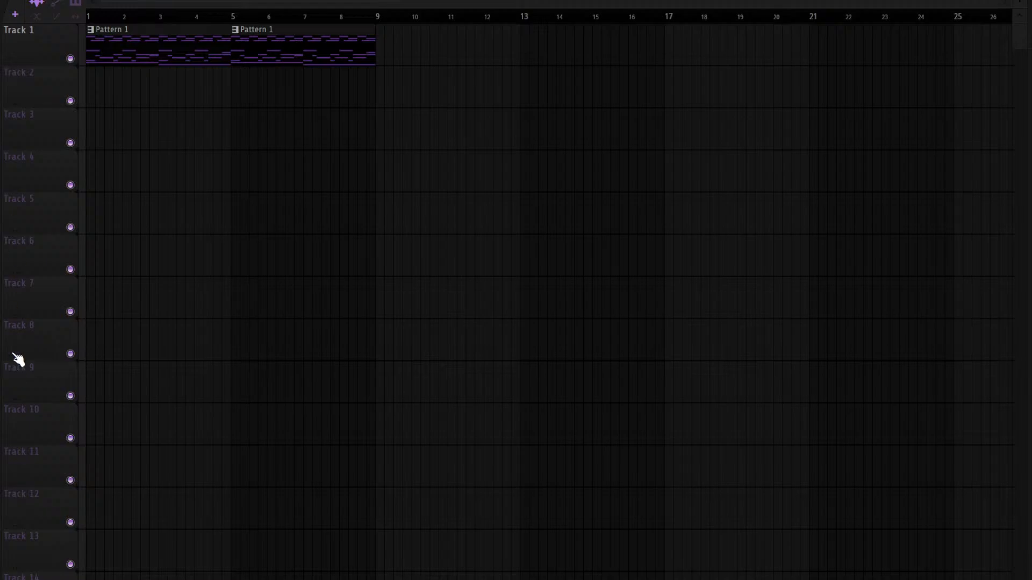
# Add a clap channel with hits on steps 9, 25, 41 and 57, and add a hi-hat channel below it
pyautogui.press('F6')
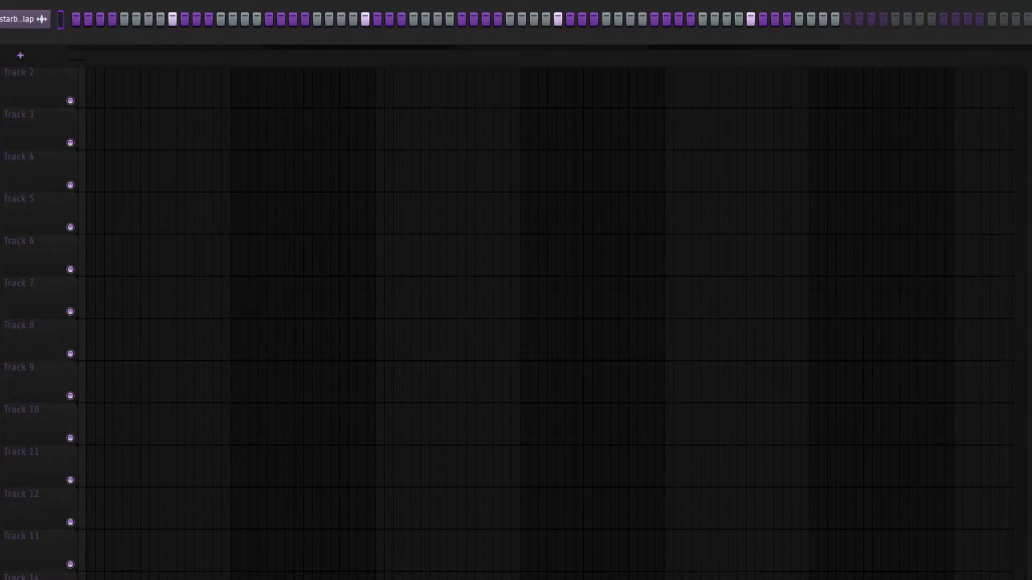
pyautogui.press('F6')
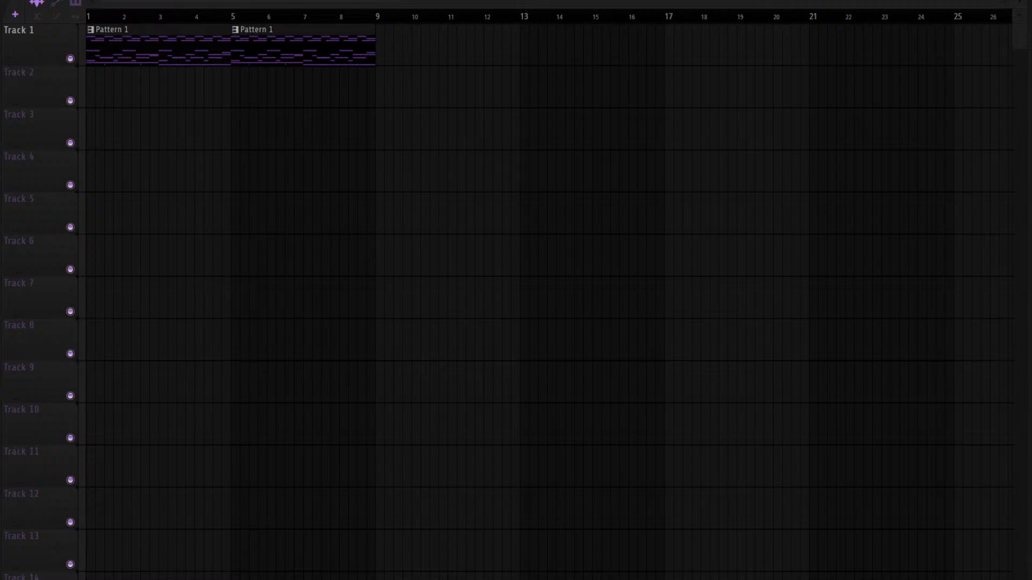
pyautogui.press('F6')
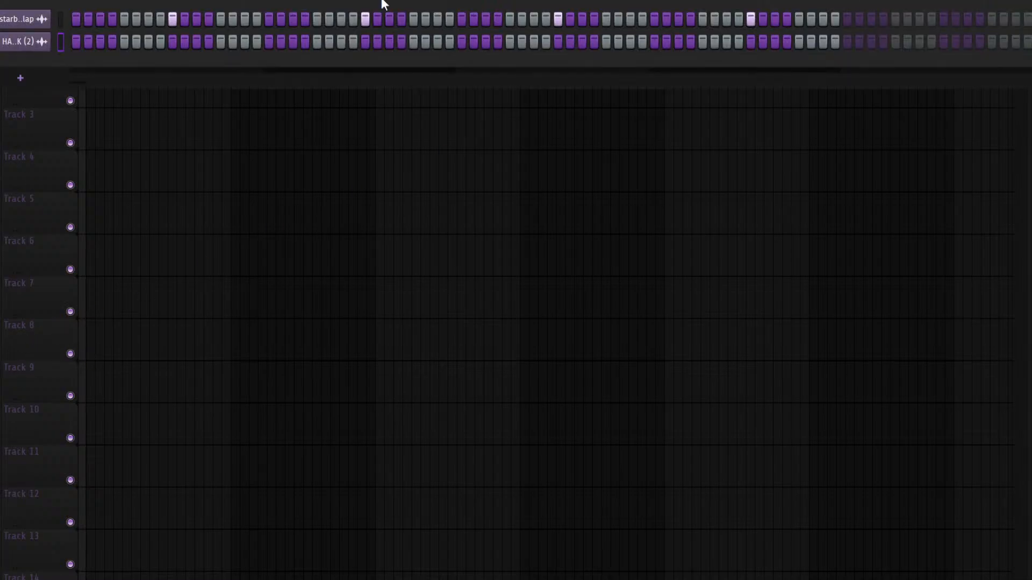
# Fill the hi-hat on every second step and add extra hits on steps 2, 22, 36, 50 and 64
pyautogui.click(207, 76)
pyautogui.click(91, 41)
pyautogui.press('space')
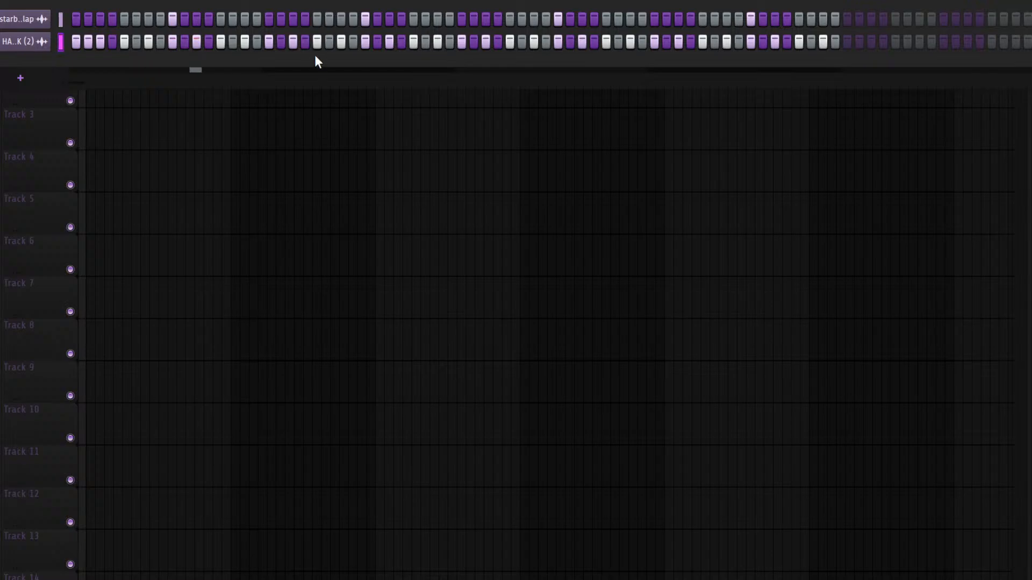
pyautogui.click(329, 43)
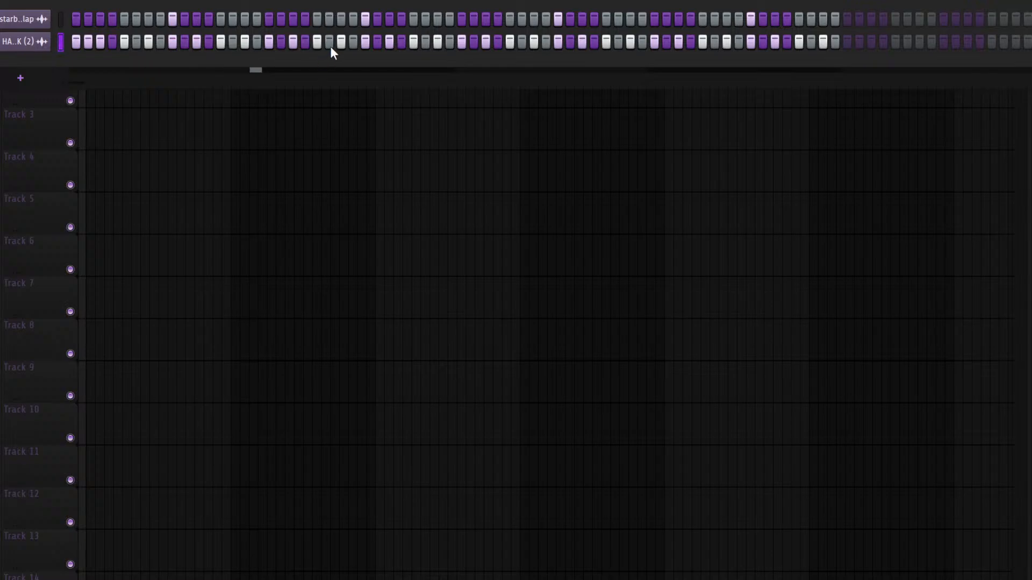
pyautogui.click(497, 42)
pyautogui.click(666, 40)
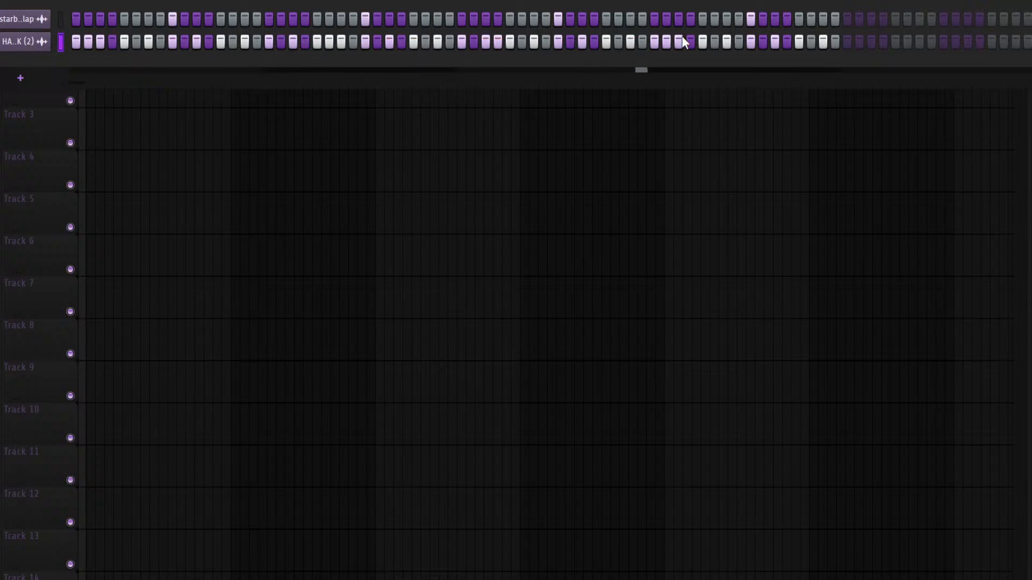
pyautogui.click(834, 42)
pyautogui.press('F6')
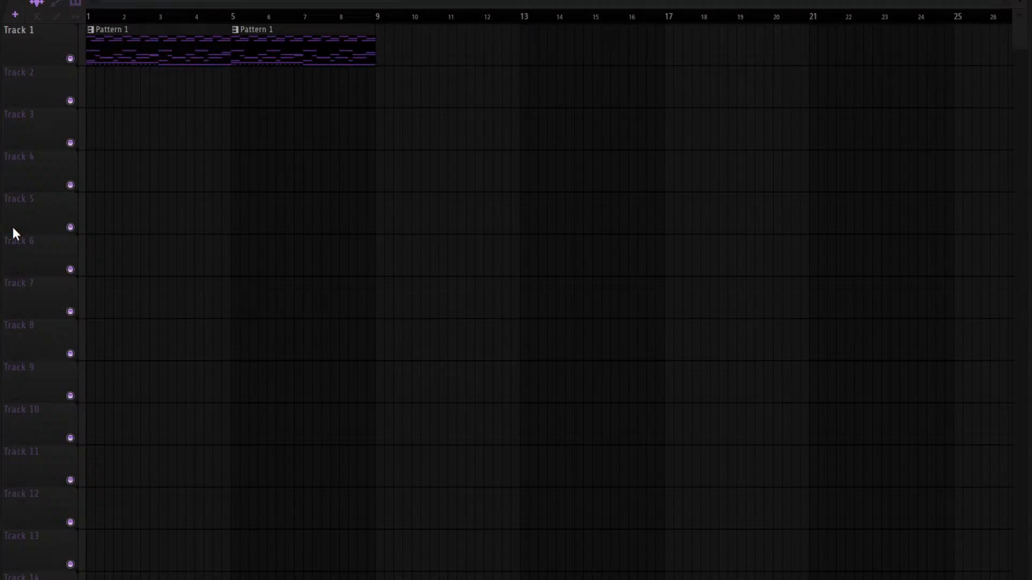
# Add the X808 - KEEPUP sample as a new channel below the hi-hat and open its miscellaneous channel settings
pyautogui.moveTo(1, 146); pyautogui.dragTo(107, 146)
pyautogui.click(24, 176)
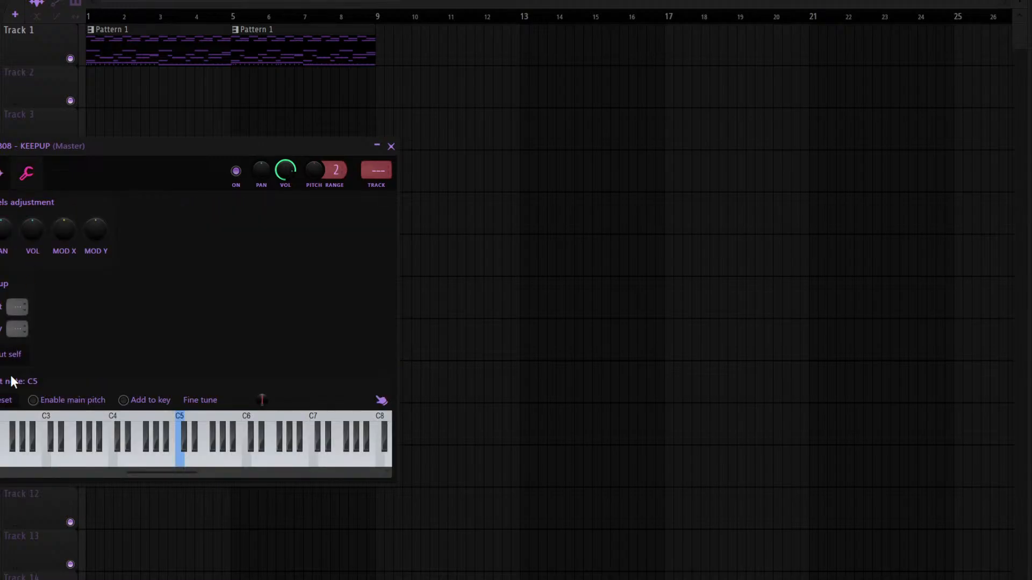
pyautogui.press('Escape')
pyautogui.press('F6')
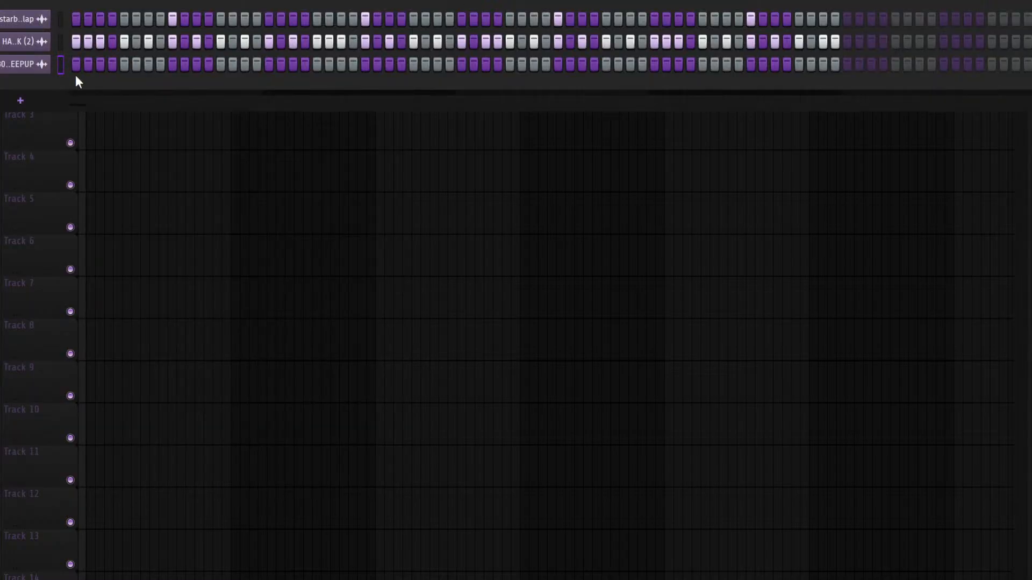
# Place a short D5 note at the start of bar 1 in the X808 - KEEPUP piano roll
pyautogui.press('F7')
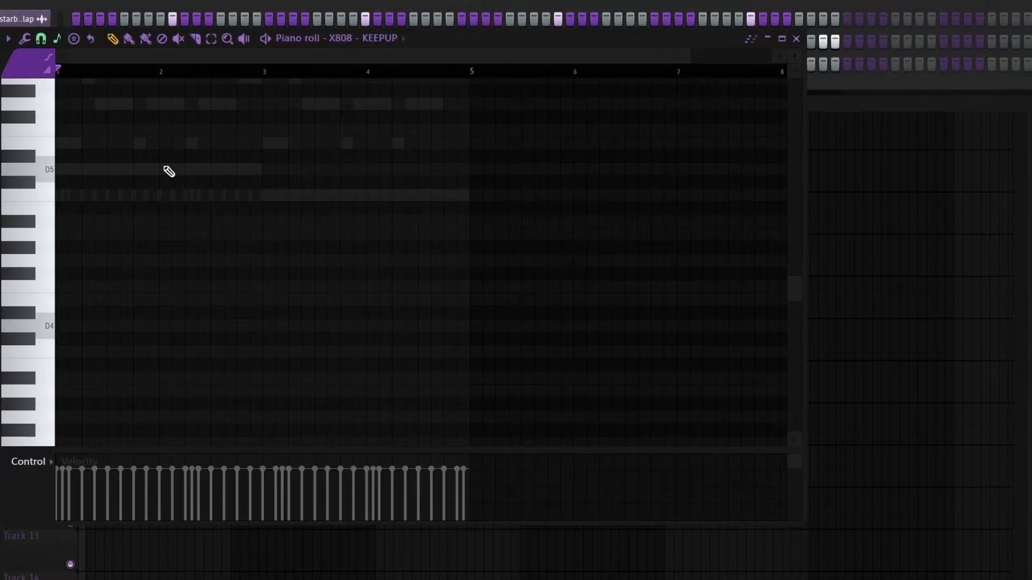
pyautogui.click(88, 175)
pyautogui.scroll(4, 254, 261)
pyautogui.moveTo(254, 234); pyautogui.dragTo(67, 233)
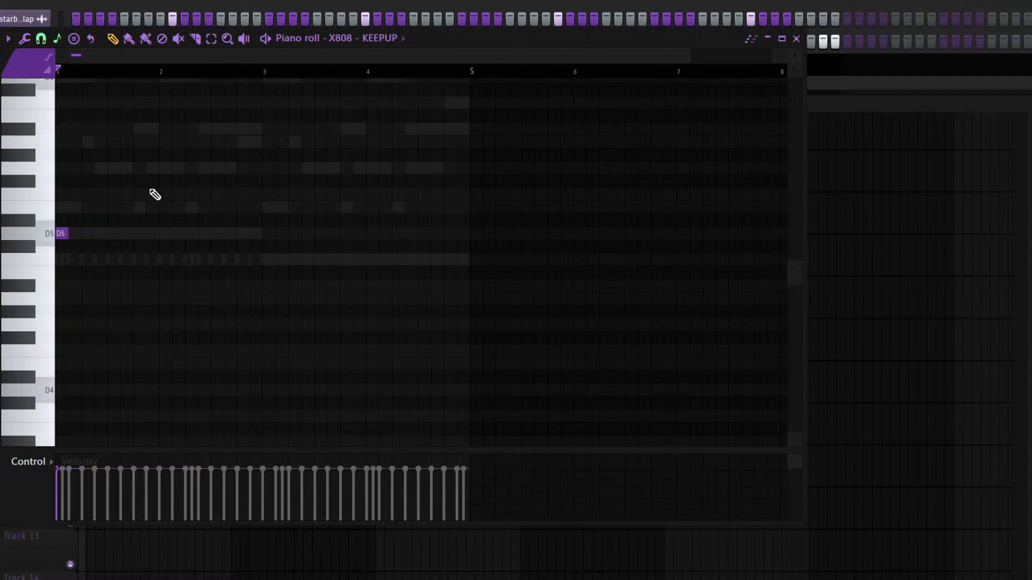
# Mute the Serum mixer track and return to the X808 - KEEPUP piano roll
pyautogui.press('F9')
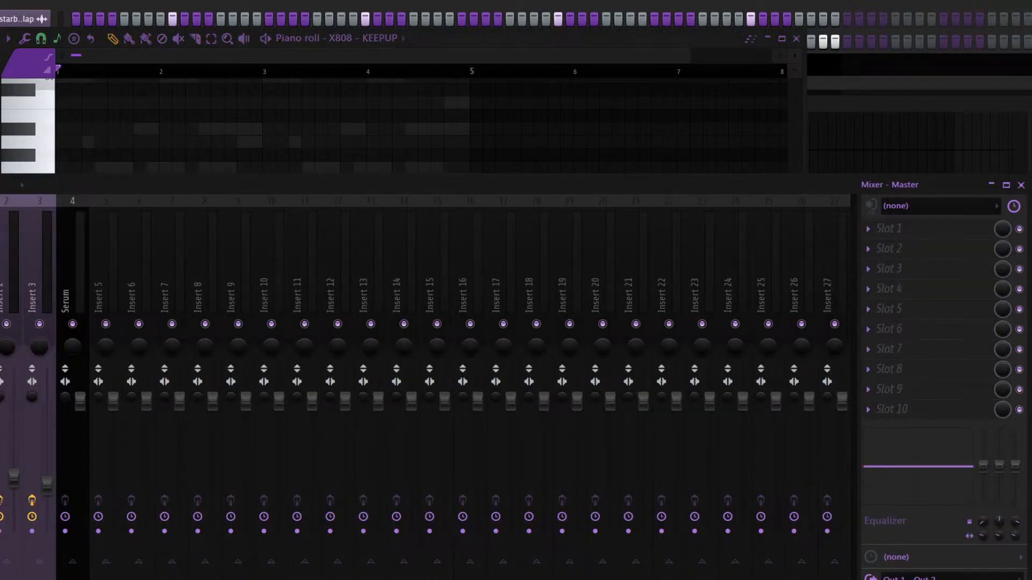
pyautogui.press('F7')
pyautogui.press('space')
pyautogui.press('space')
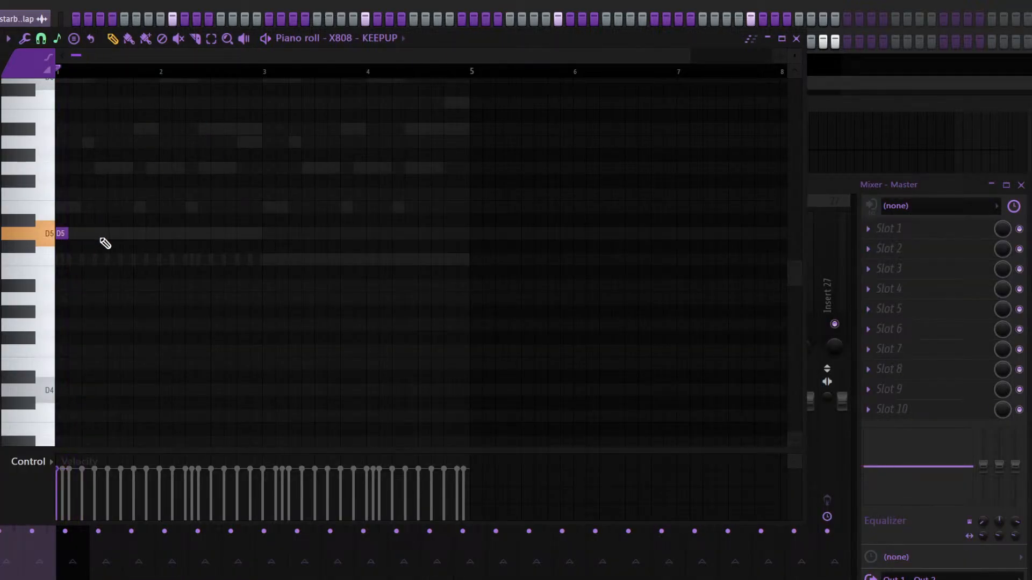
# Add four more short D5 notes to the 808 during playback, on steps 7, 13, 27 and 31
pyautogui.press('space')
pyautogui.click(100, 236)
pyautogui.click(138, 236)
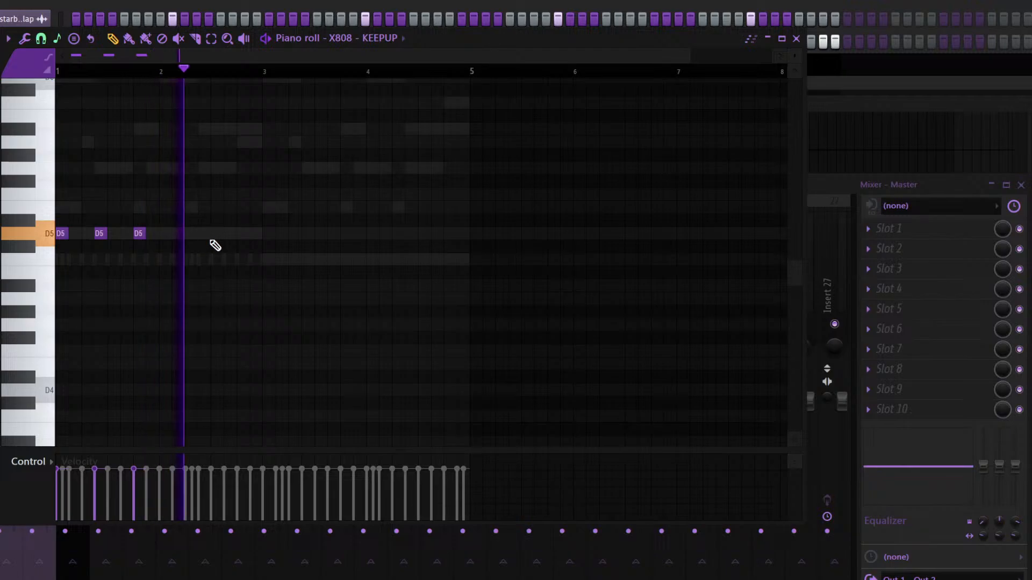
pyautogui.click(226, 235)
pyautogui.press('space')
# Duplicate the five D5 notes into bars 3 and 4, lower the copies to C5 and play the pattern
pyautogui.moveTo(365, 177); pyautogui.dragTo(57, 265)
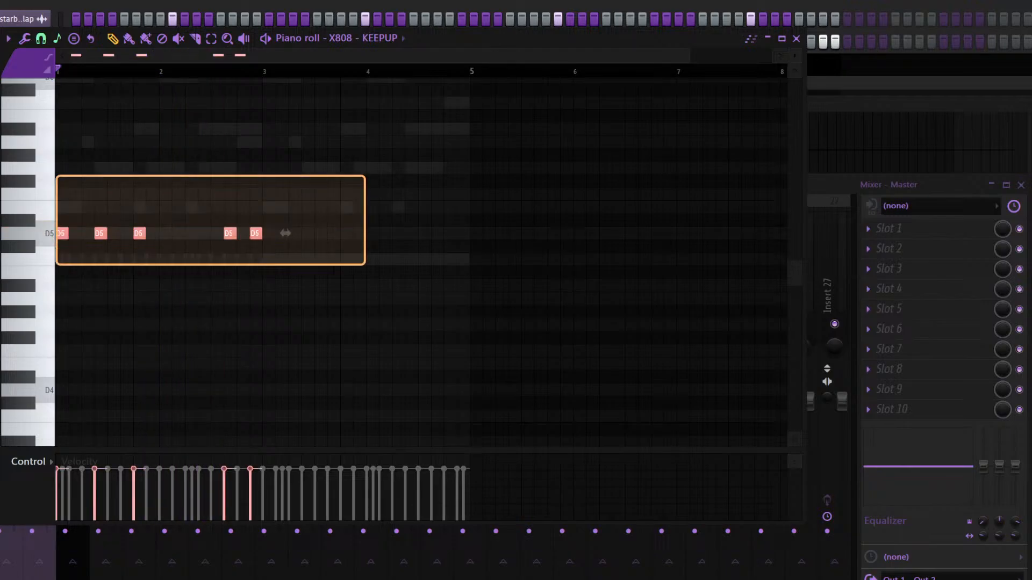
pyautogui.hotkey('ctrl', 'b')
pyautogui.hotkey('shift', 'Down')
pyautogui.hotkey('shift', 'Down')
pyautogui.press('space')
pyautogui.press('F7')
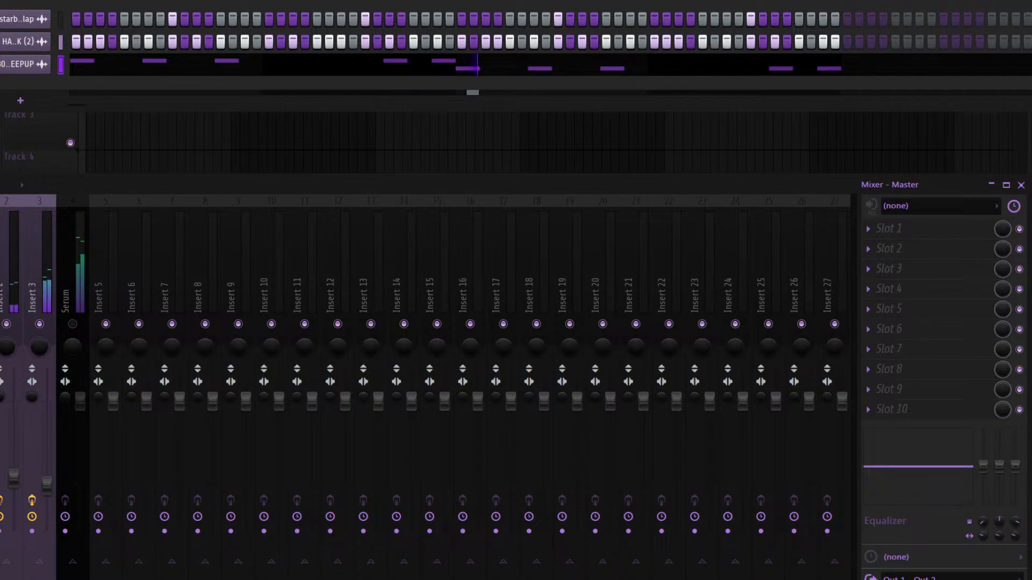
# Add the lil tiny baby kick sample as a new channel below the X808 - KEEPUP channel
pyautogui.click(22, 65)
pyautogui.click(390, 146)
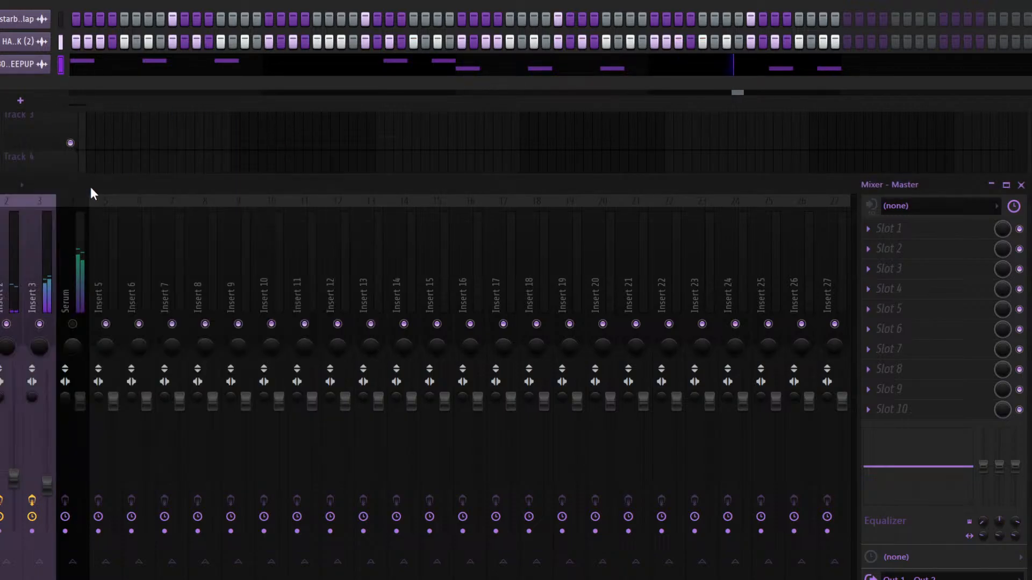
pyautogui.press('F9')
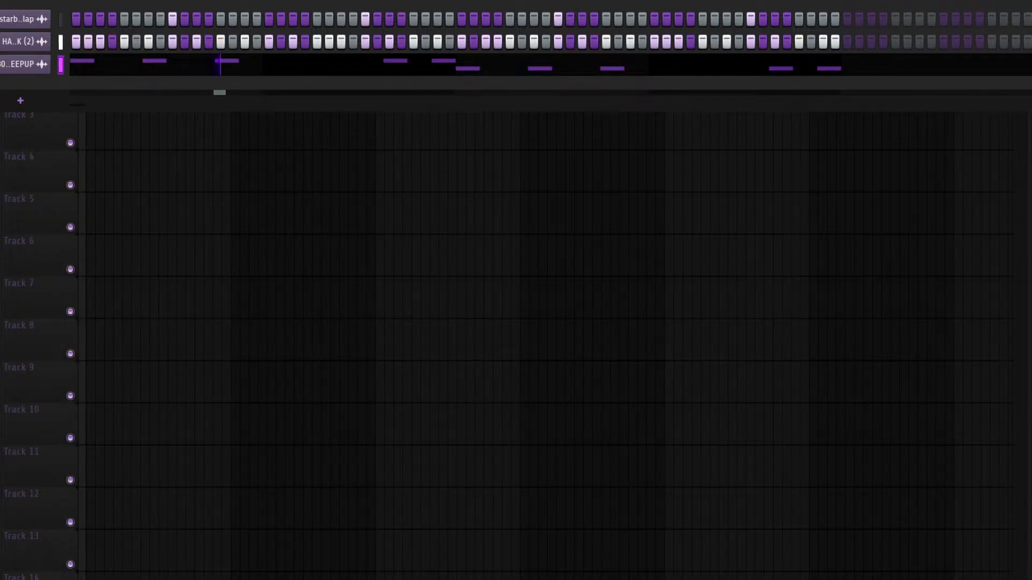
pyautogui.press('F6')
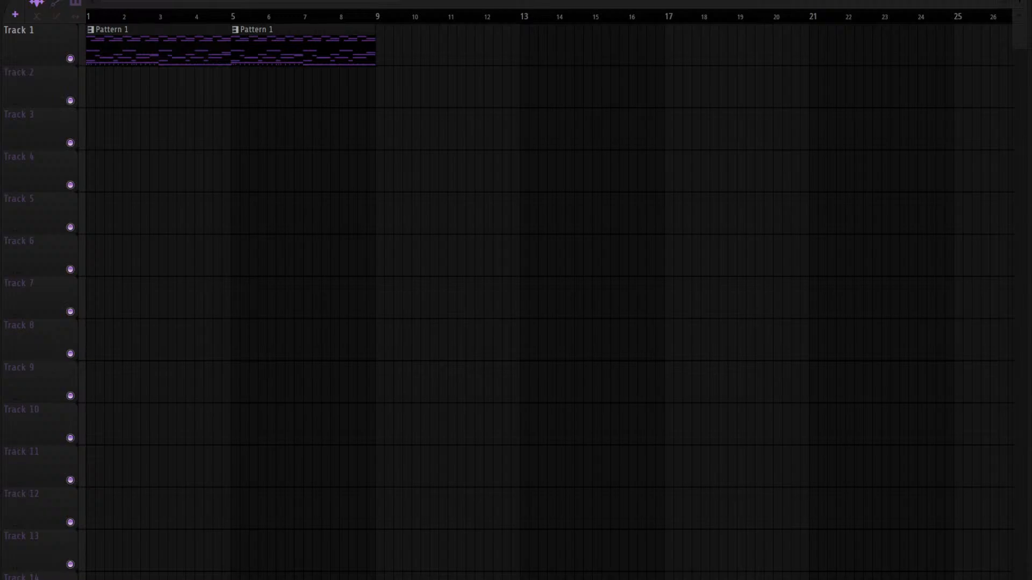
pyautogui.press('F6')
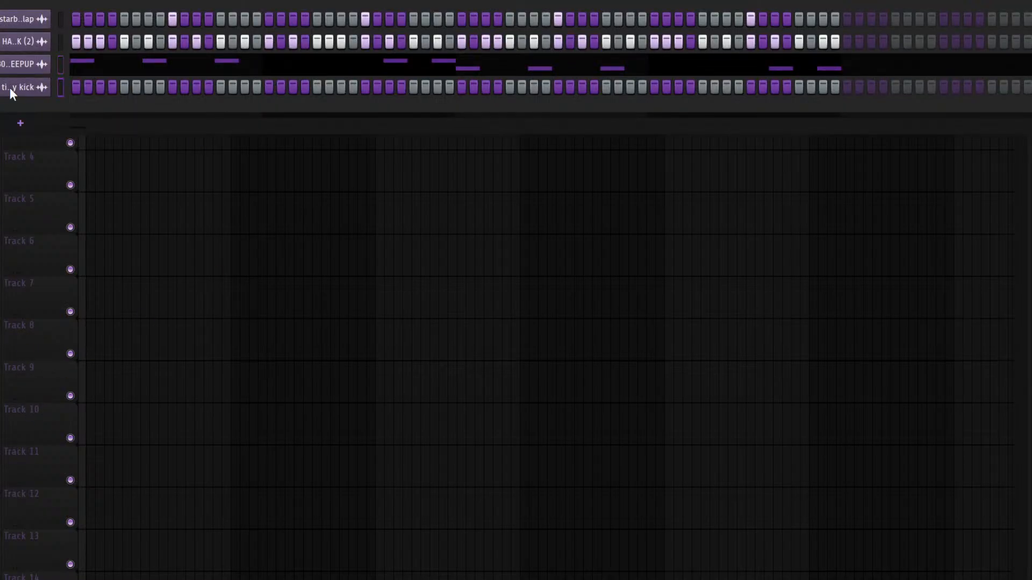
# Paste the 808's notes into the lil tiny baby kick channel and bring them all to a single pitch
pyautogui.hotkey('ctrl', 'v')
pyautogui.click(82, 86)
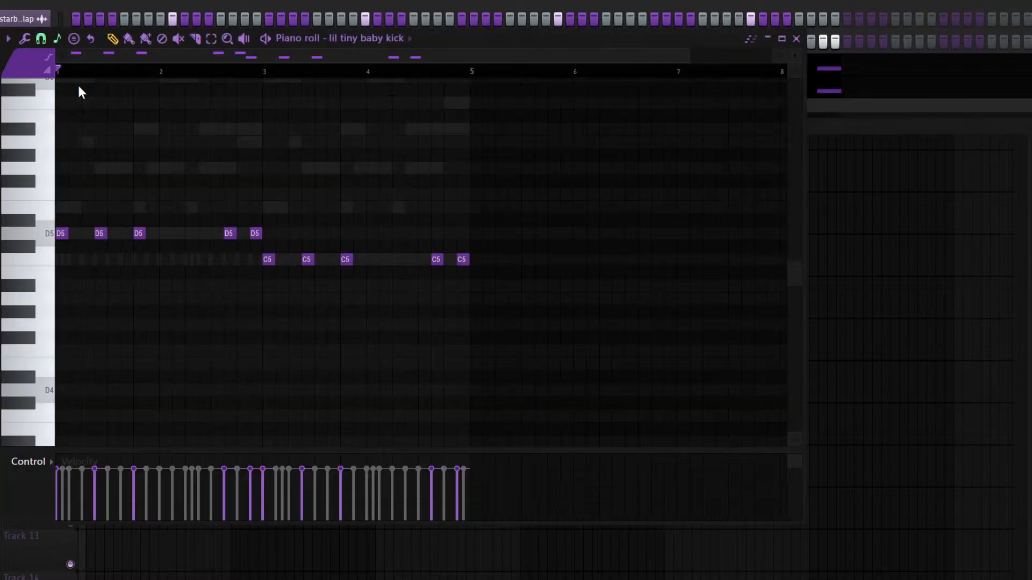
pyautogui.hotkey('ctrl', 'a')
pyautogui.hotkey('shift', 'Down')
pyautogui.press('Escape')
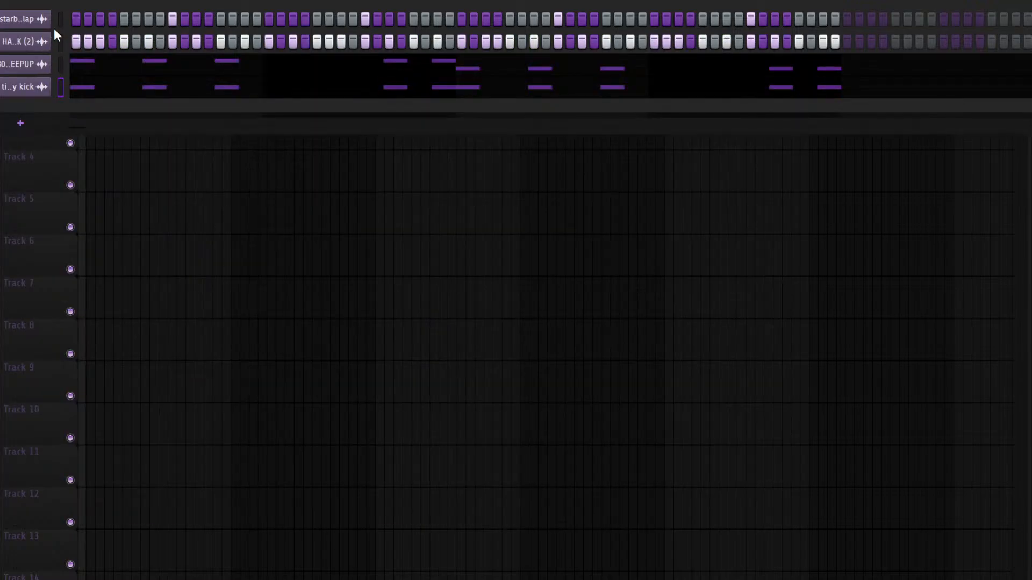
# Route the clap, hi-hat, 808 and kick channels to mixer tracks 5 to 8 and link the X808 - KEEPUP track to the kick track
pyautogui.hotkey('ctrl', 'a')
pyautogui.press('F9')
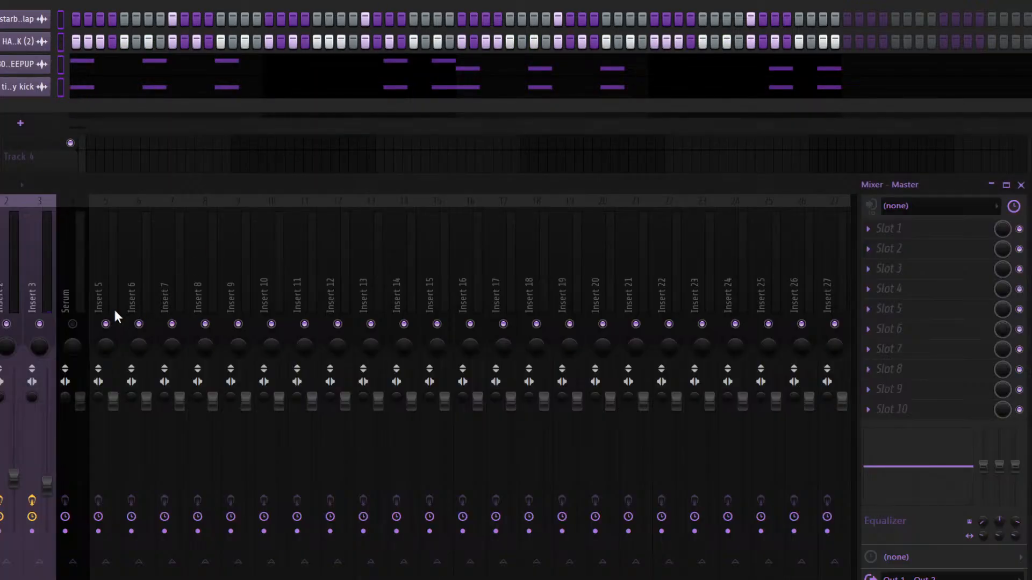
pyautogui.click(113, 307)
pyautogui.hotkey('ctrl', 'l')
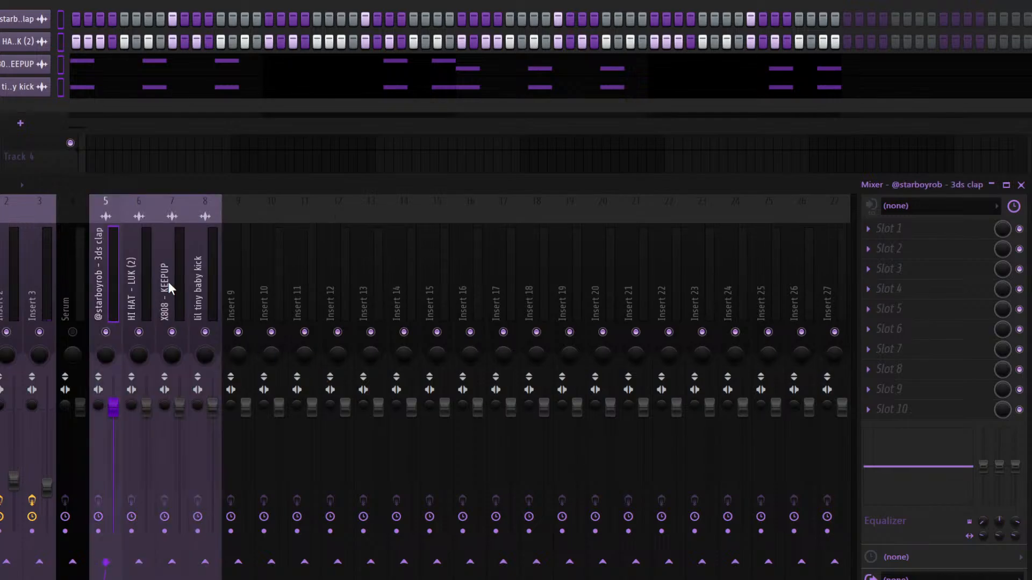
pyautogui.click(166, 293)
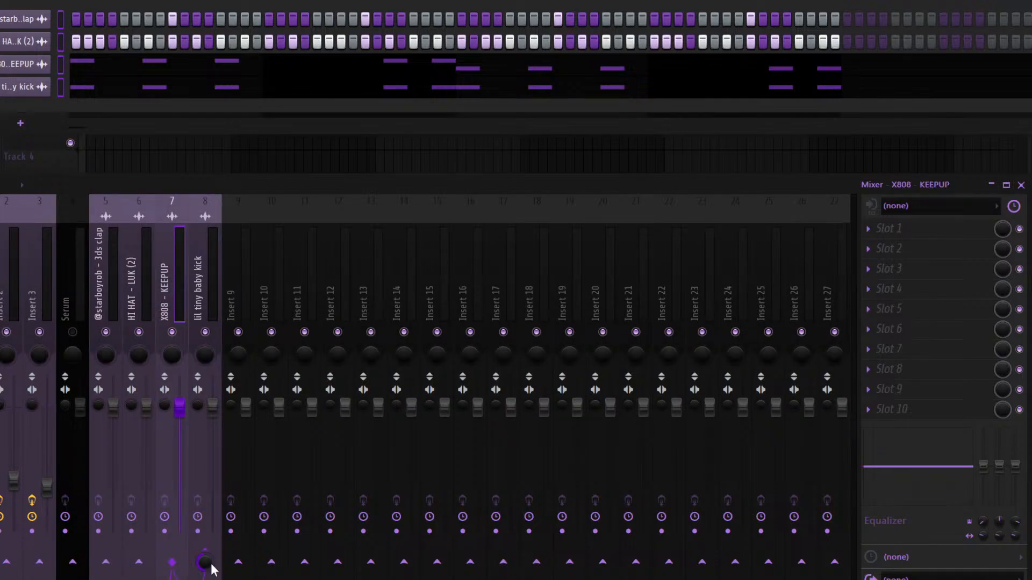
pyautogui.press('space')
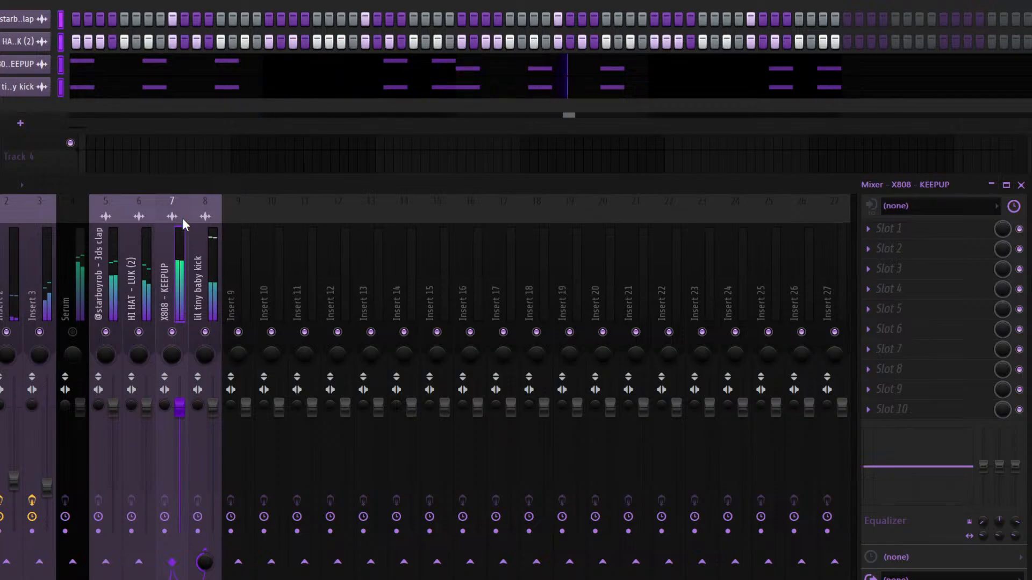
# Add the SNARE - FUTURE sample as a new channel with hits on steps 3, 15 and 19
pyautogui.press('F9')
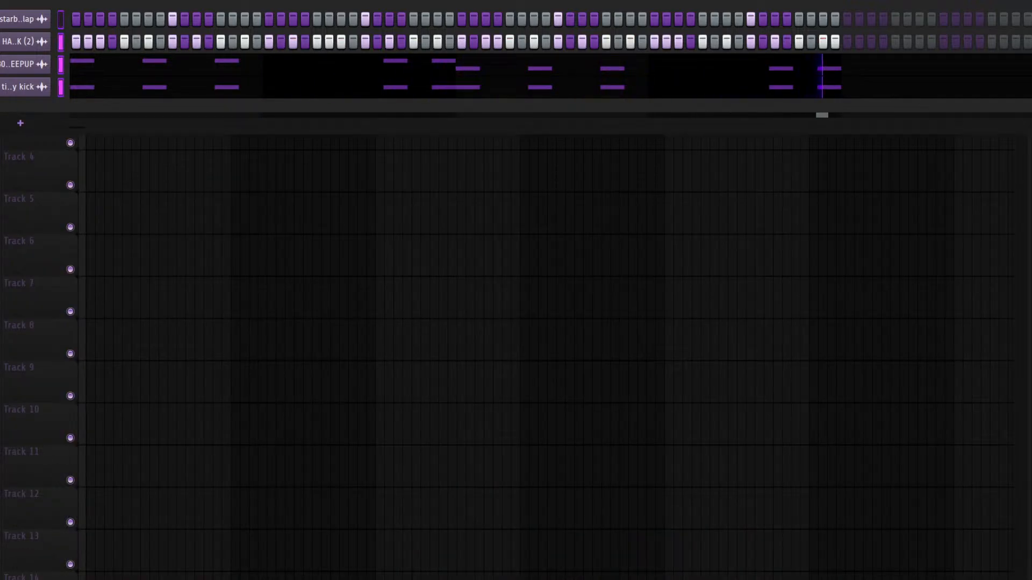
pyautogui.press('F9')
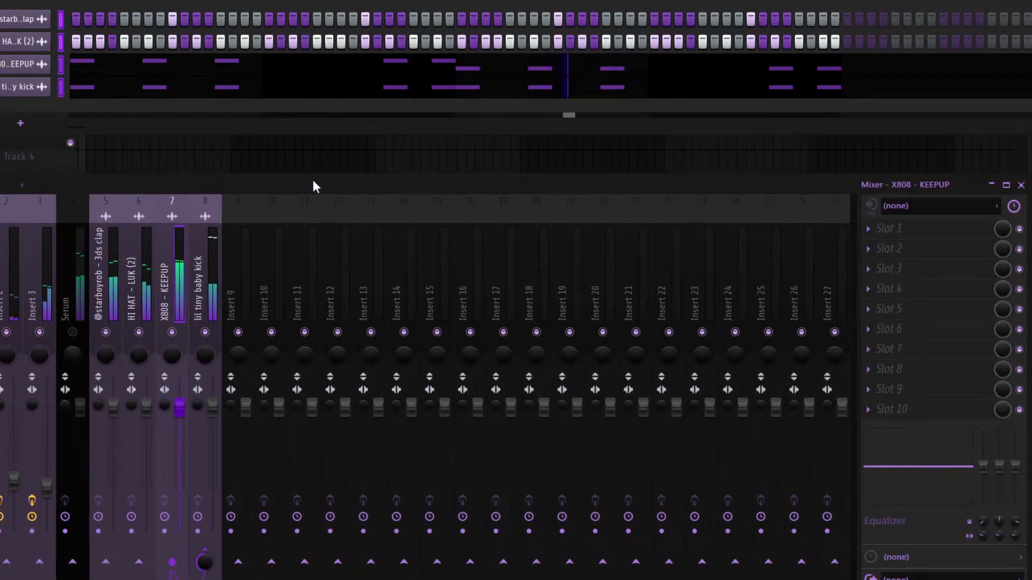
pyautogui.press('F9')
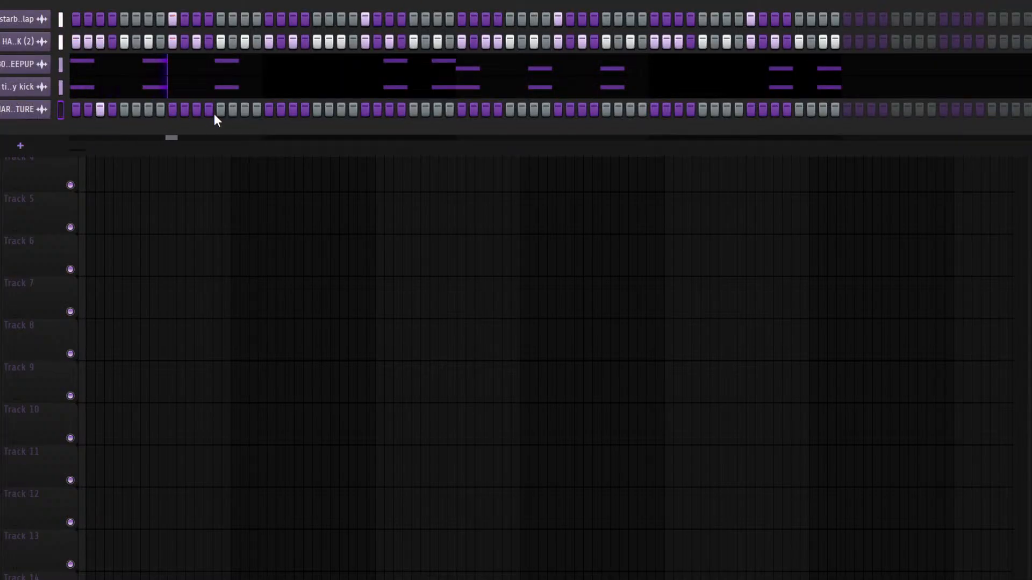
pyautogui.click(245, 110)
pyautogui.click(293, 110)
pyautogui.click(498, 110)
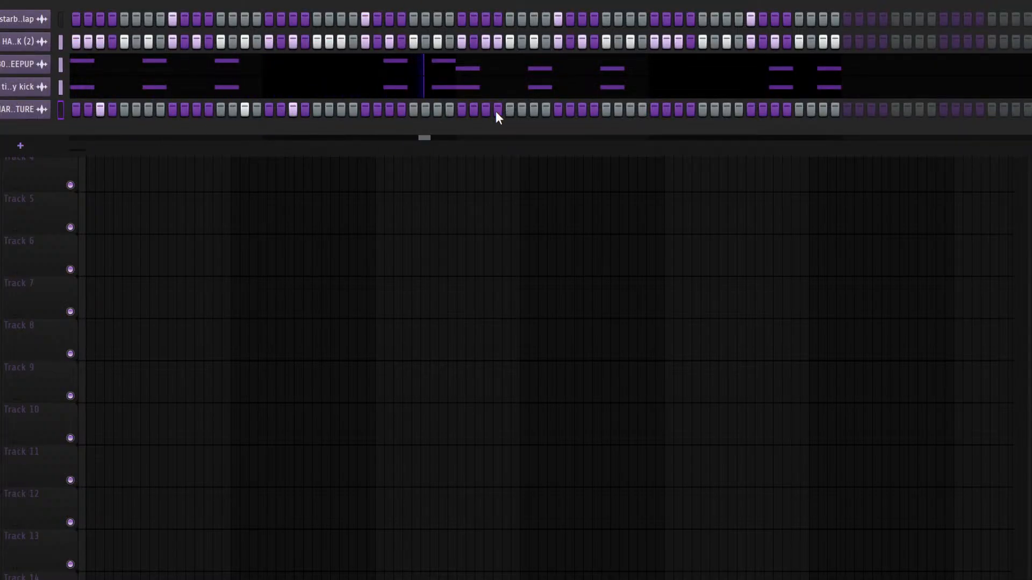
pyautogui.click(521, 111)
pyautogui.click(534, 111)
# Repeat the snare's first two bars in bars 3 and 4 and add an extra hit on step 63
pyautogui.press('F7')
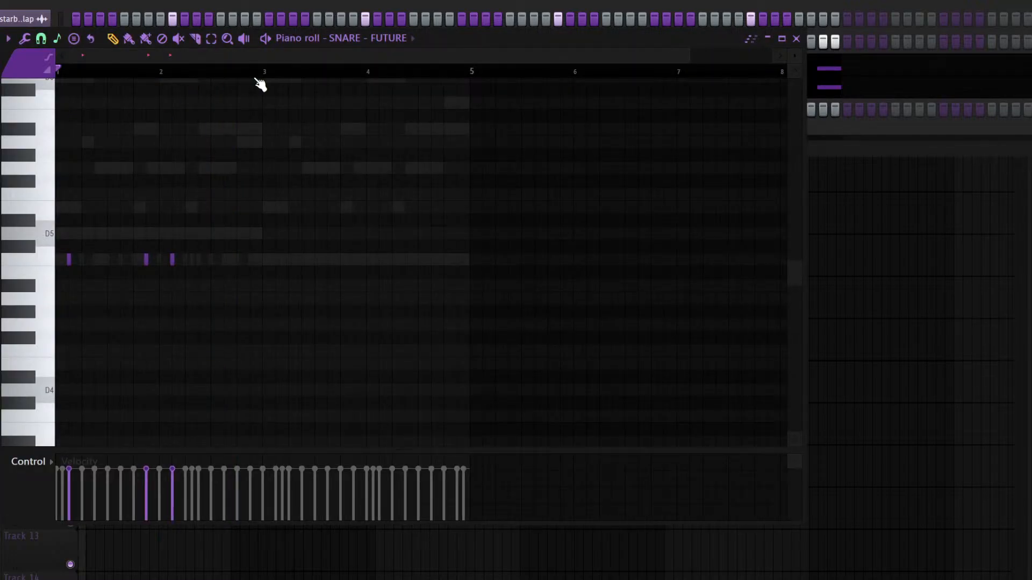
pyautogui.moveTo(259, 74); pyautogui.dragTo(59, 71)
pyautogui.hotkey('ctrl', 'b')
pyautogui.keyDown('ctrl'); pyautogui.click(302, 74); pyautogui.keyUp('ctrl')
pyautogui.press('F7')
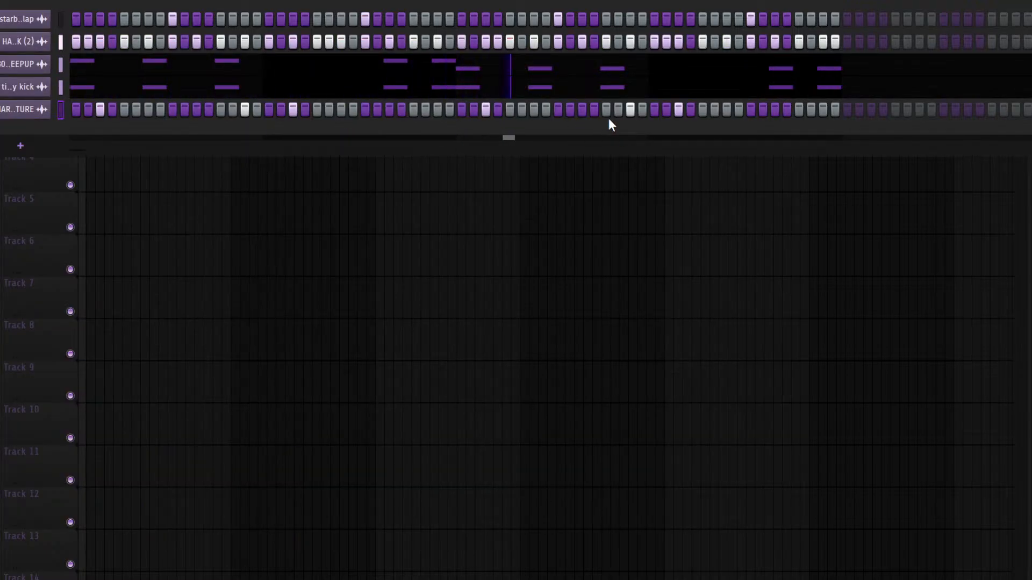
pyautogui.click(820, 109)
# Add the OPEN HAT - HOLY sample as a new channel with hits on steps 5, 21, 37 and 53
pyautogui.press('F6')
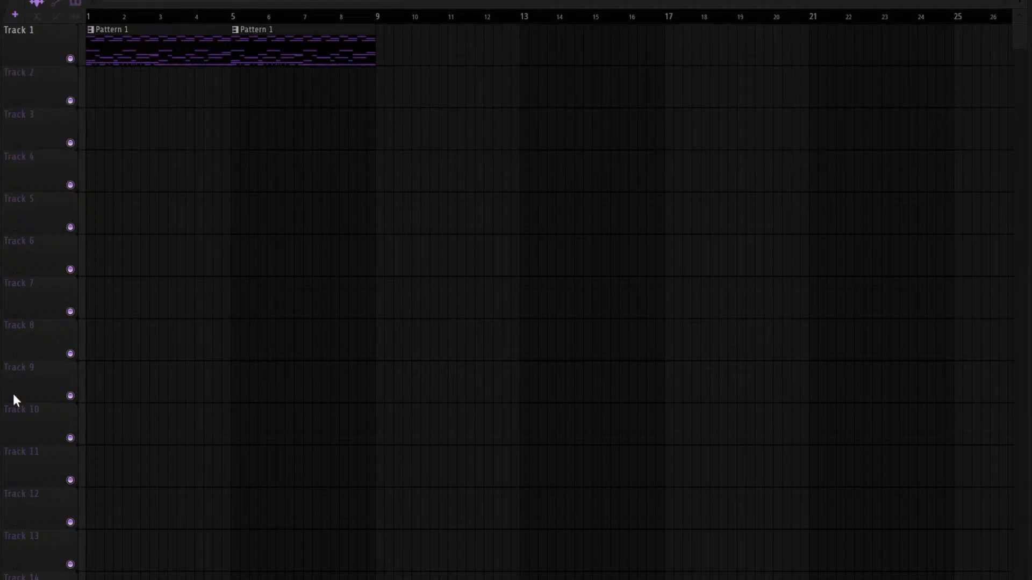
pyautogui.doubleClick(2, 144)
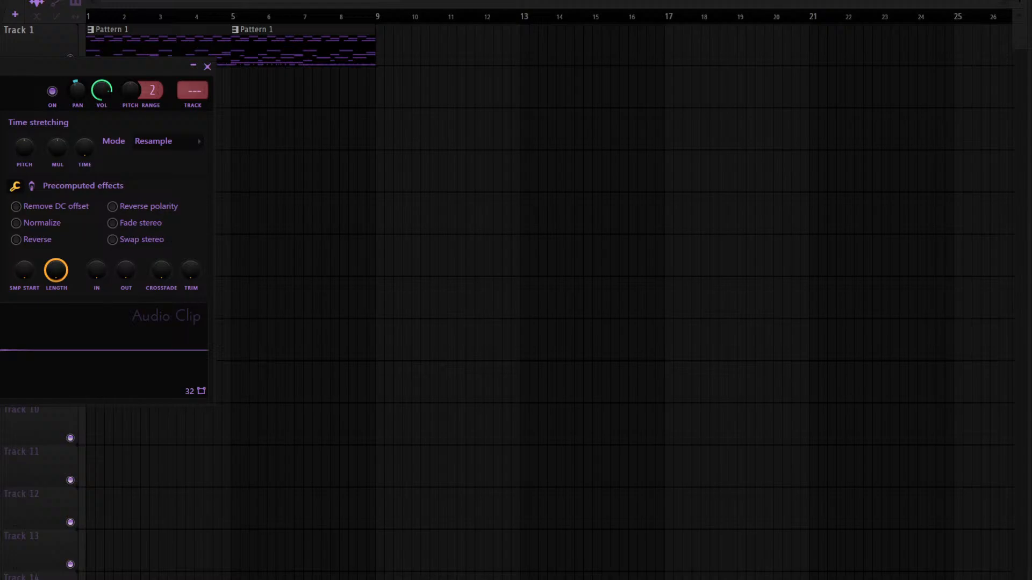
pyautogui.press('F6')
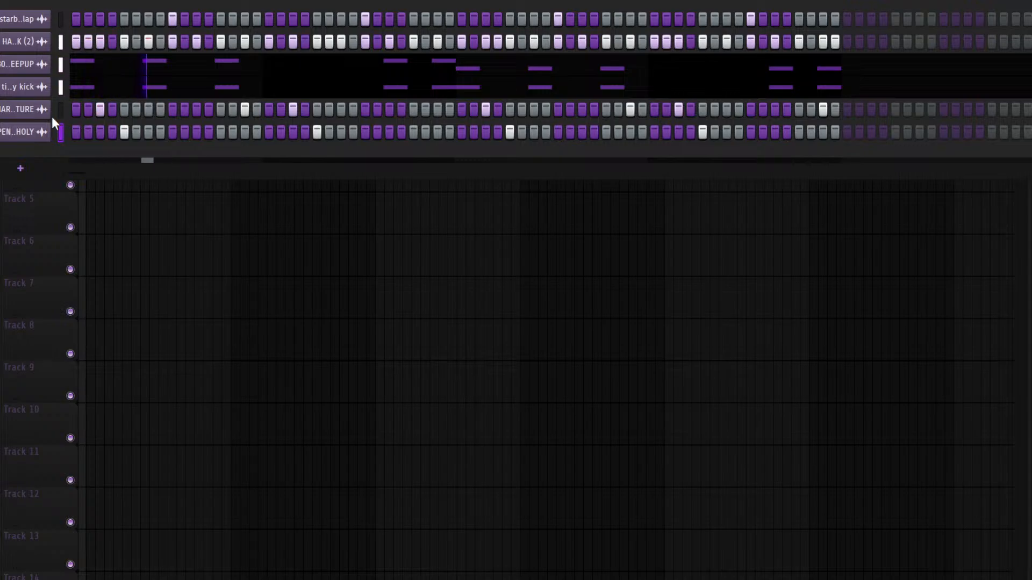
# Route the snare and open hat channels to mixer tracks 9 and 10 and lower both volume faders
pyautogui.press('F9')
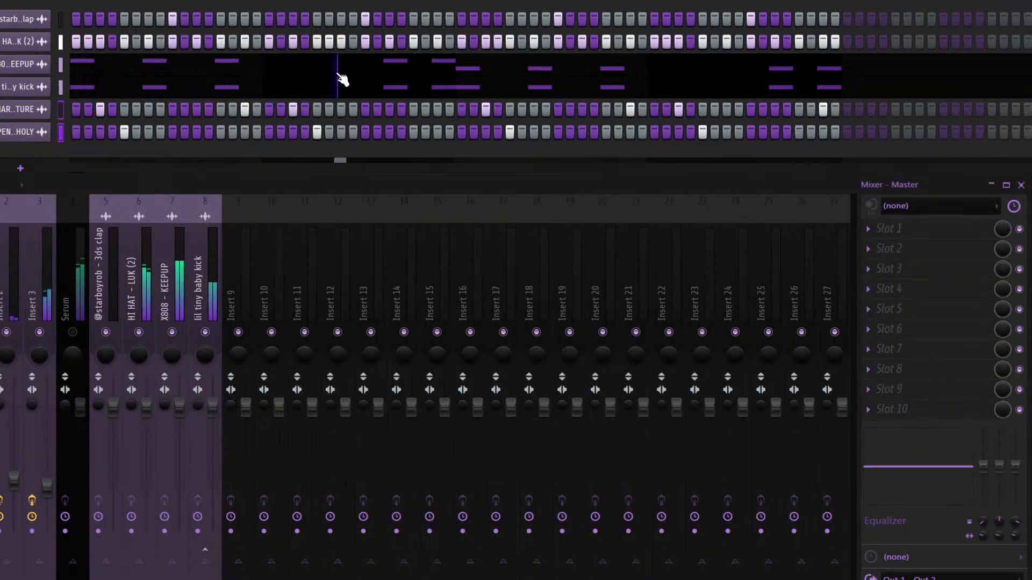
pyautogui.click(225, 276)
pyautogui.hotkey('ctrl', 'l')
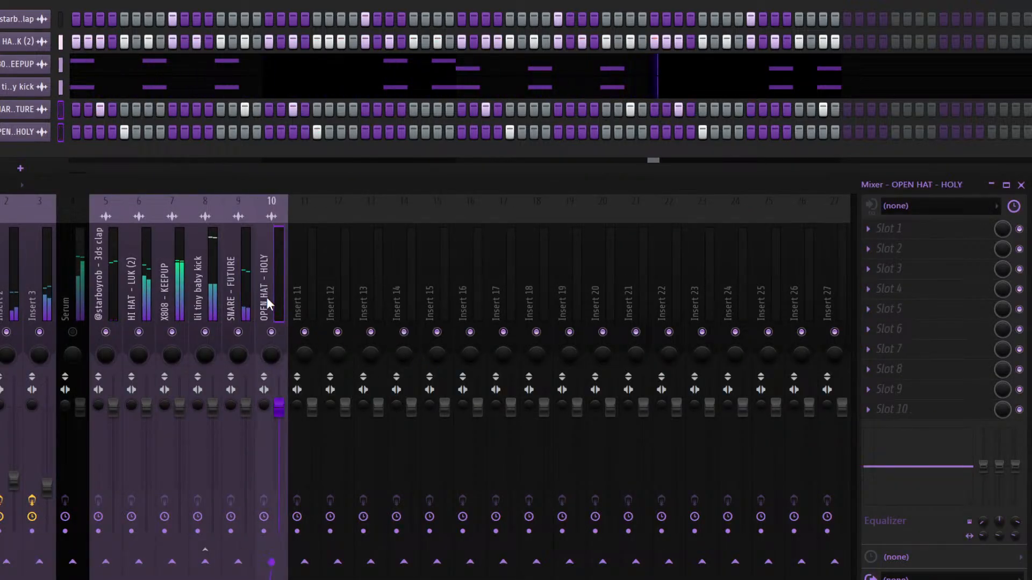
pyautogui.moveTo(279, 409); pyautogui.dragTo(279, 449)
pyautogui.moveTo(247, 413); pyautogui.dragTo(247, 434)
pyautogui.press('F9')
# Split Pattern 1 by channel in the playlist and delete all the resulting clips from it
pyautogui.press('F6')
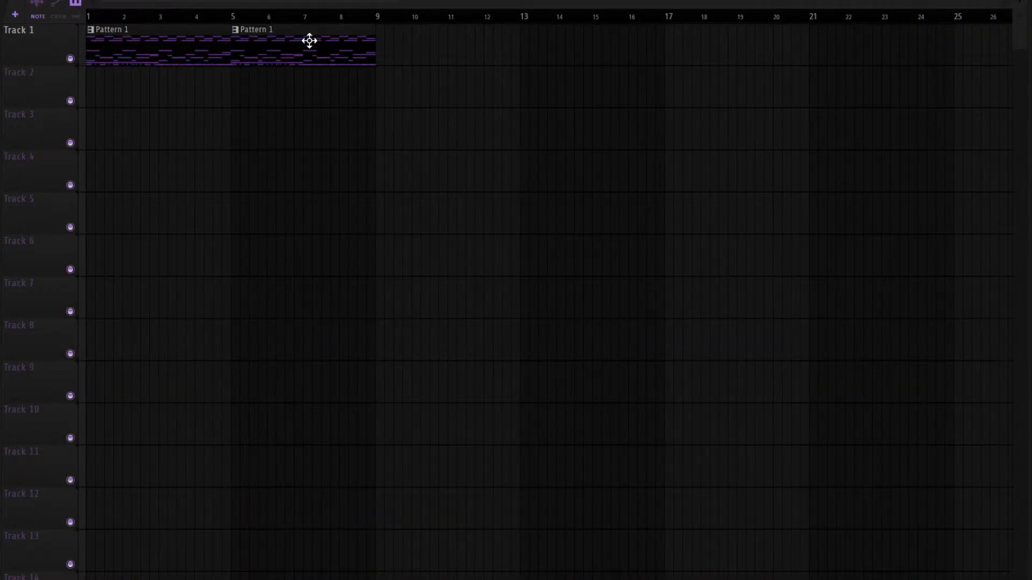
pyautogui.hotkey('ctrl', 'a')
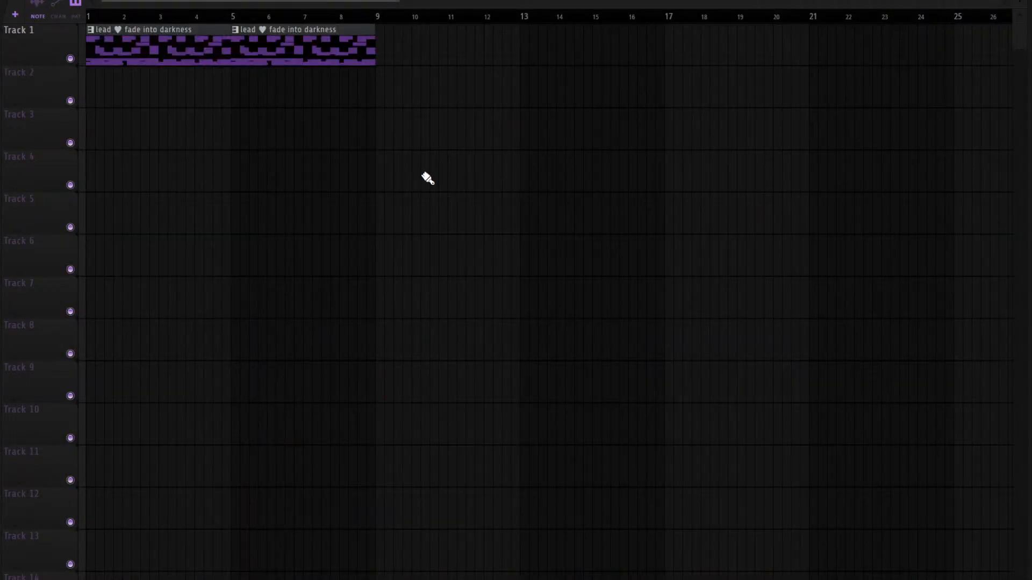
pyautogui.press('Delete')
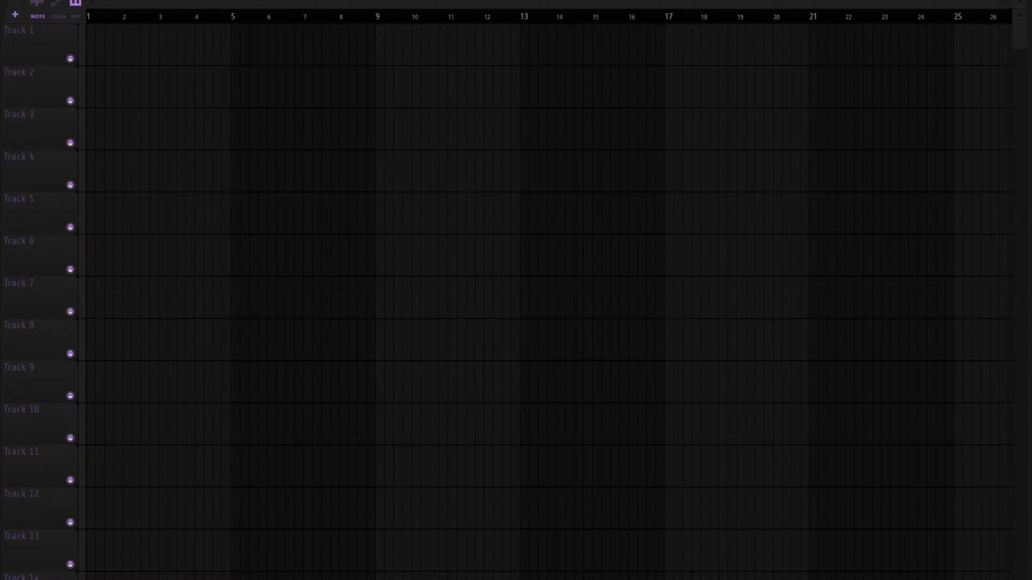
# Place two copies of the lead fade into darkness pattern on Track 1 at bars 1 and 5 and play them briefly
pyautogui.moveTo(209, 49); pyautogui.dragTo(91, 16)
pyautogui.hotkey('ctrl', 'b')
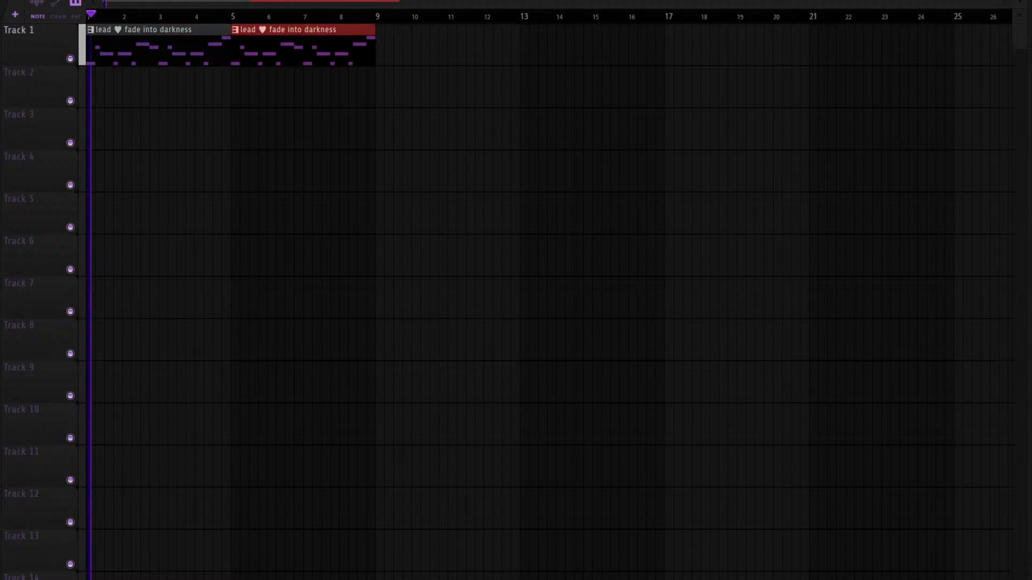
pyautogui.press('space')
pyautogui.scroll(-2, 168, 16)
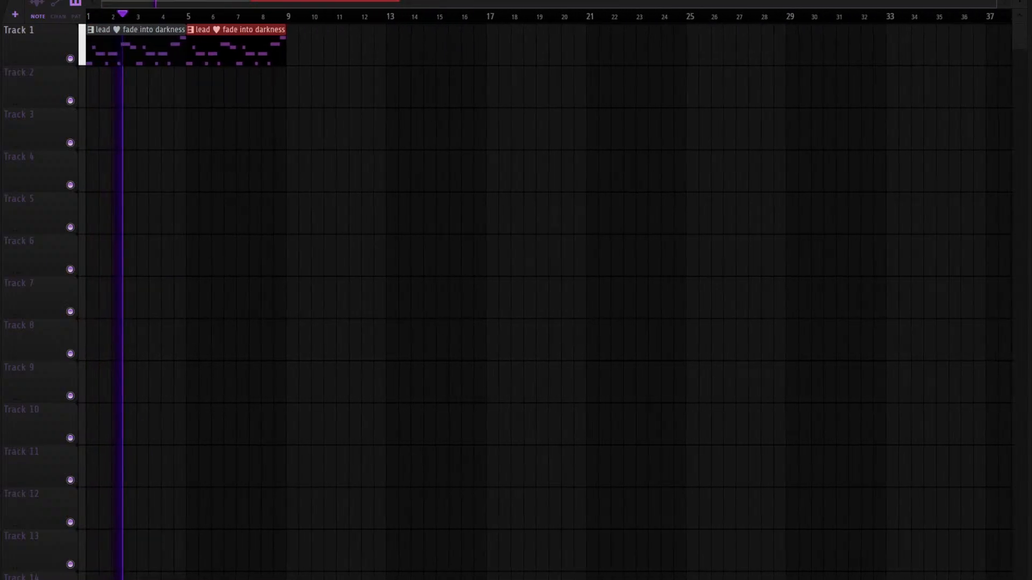
pyautogui.scroll(1, 507, 9)
pyautogui.press('space')
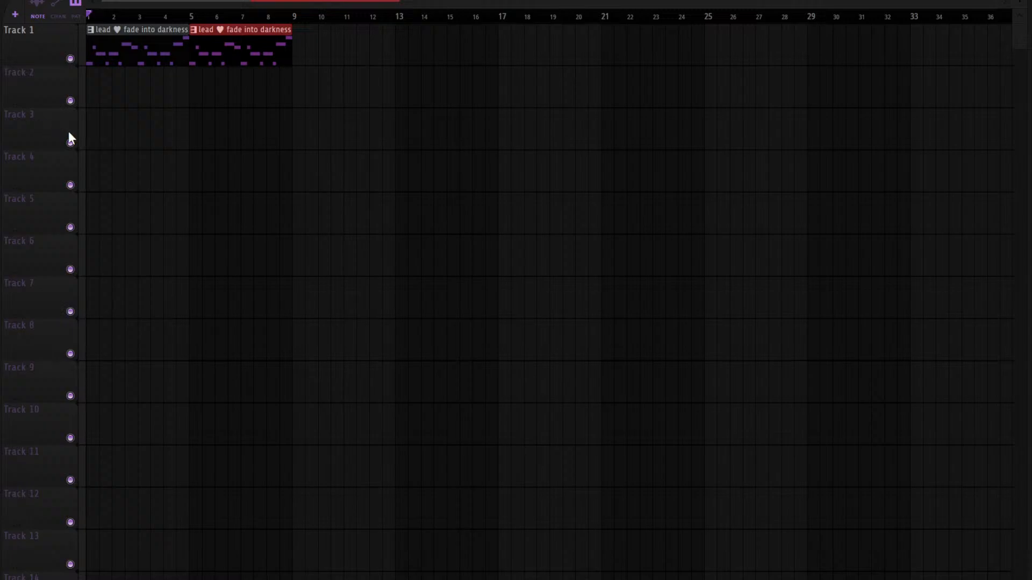
# Place two copies of the Serum pattern on Track 4 at bars 1 and 5 and open the mixer
pyautogui.click(97, 171)
pyautogui.hotkey('ctrl', 'b')
pyautogui.press('F9')
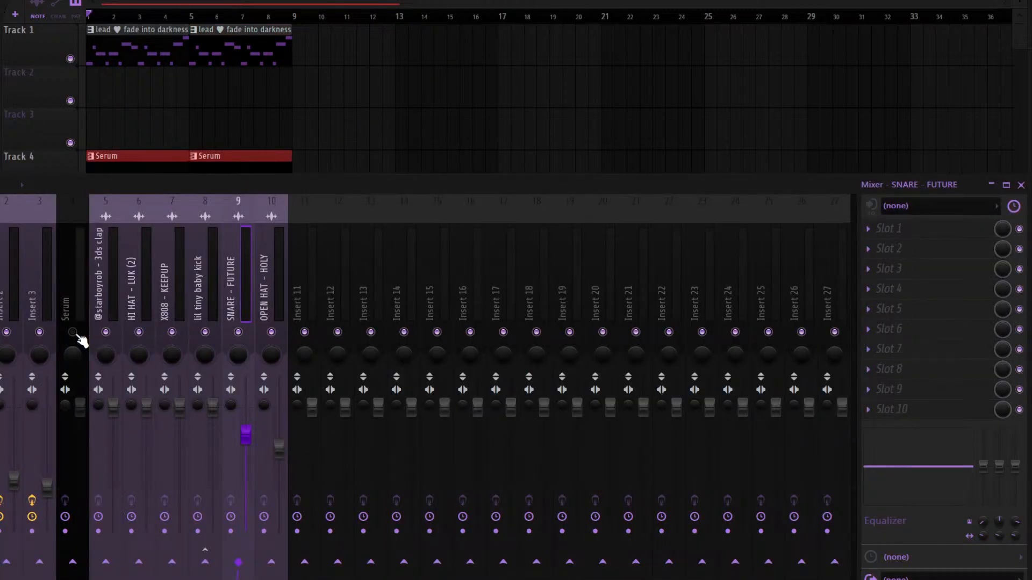
# Close the mixer, play the song and duplicate the two fade into darkness lead clips on Track 1 to bars 9 and 13
pyautogui.press('F9')
pyautogui.press('space')
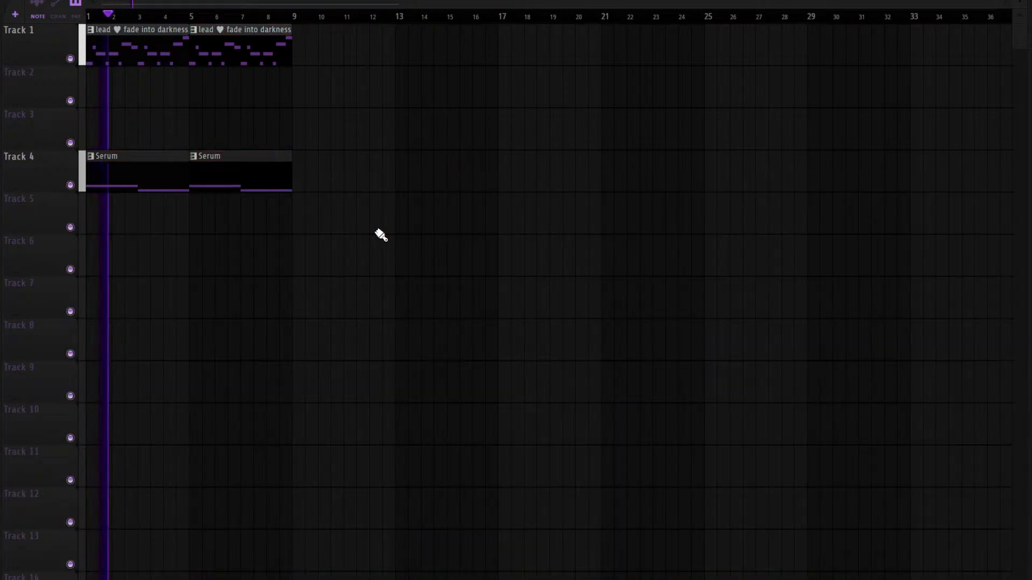
pyautogui.moveTo(333, 48); pyautogui.dragTo(141, 46)
pyautogui.hotkey('ctrl', 'b')
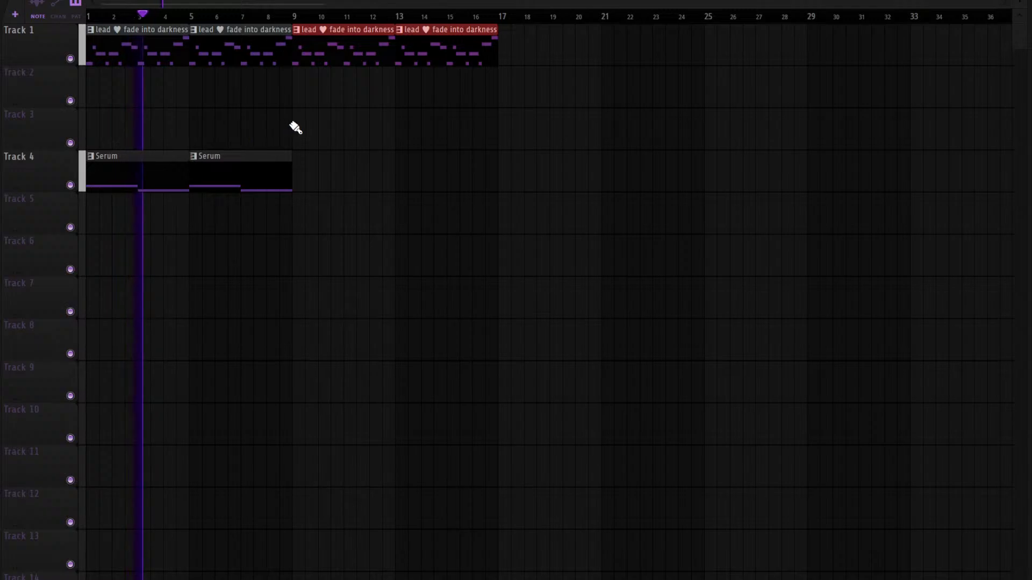
# Place lead ivvy1cute clips on Track 3 at bars 9 and 13 and duplicate the two Serum clips to the same bars
pyautogui.moveTo(295, 127); pyautogui.dragTo(408, 131)
pyautogui.moveTo(339, 167); pyautogui.dragTo(102, 173)
pyautogui.hotkey('ctrl', 'b')
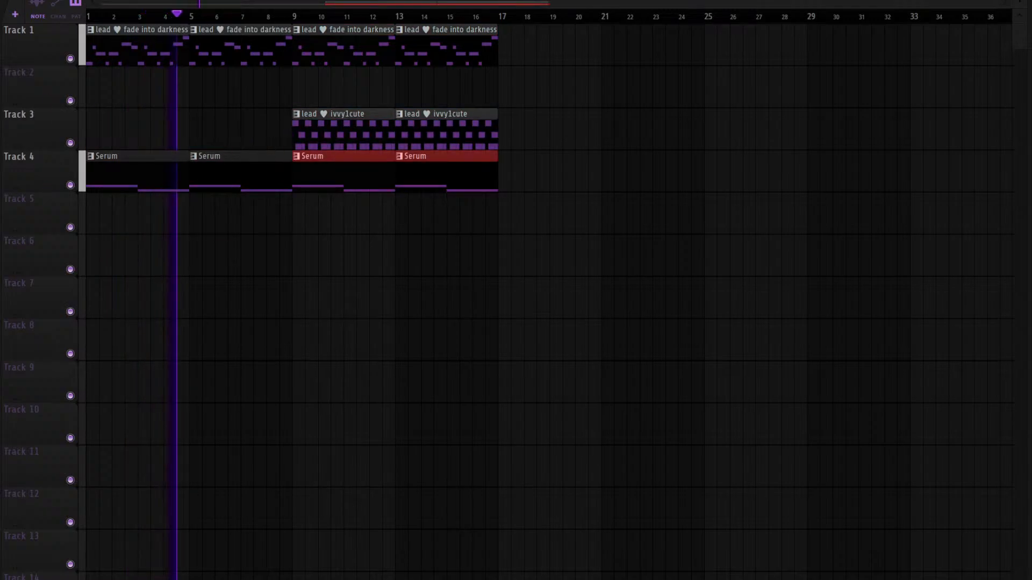
# Place a lead hyperpop clip on Track 2 at bar 17 and duplicate the last two Track 1 and Track 3 clips to bars 17 and 21
pyautogui.click(503, 86)
pyautogui.moveTo(475, 148); pyautogui.dragTo(303, 30)
pyautogui.hotkey('ctrl', 'b')
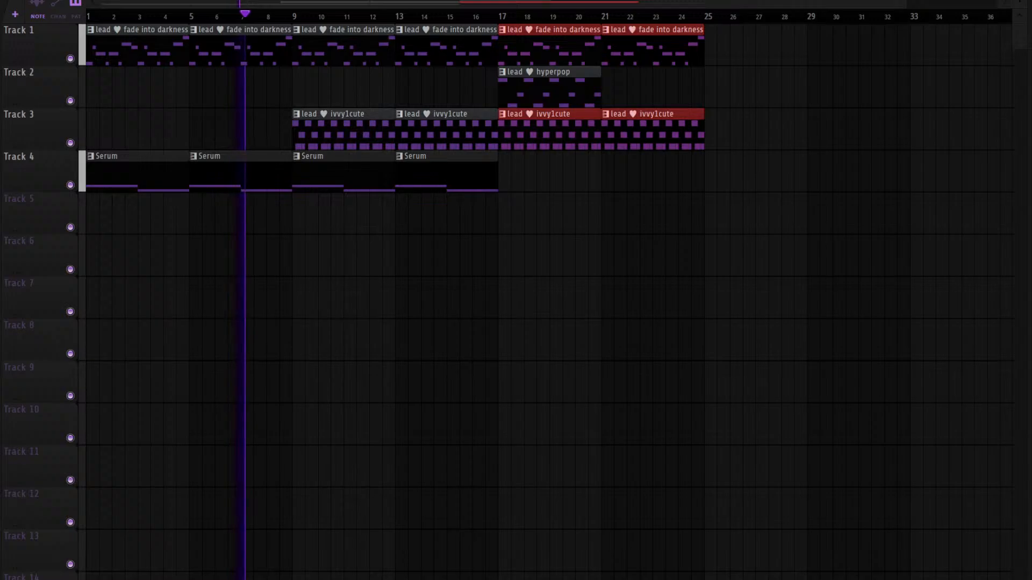
# Place the 3ds clap and HI HAT - LUK (2) patterns on Tracks 5 and 6 at bar 9 and repeat them through bar 24
pyautogui.moveTo(1, 206); pyautogui.dragTo(296, 218)
pyautogui.hotkey('ctrl', 'b')
pyautogui.hotkey('ctrl', 'b')
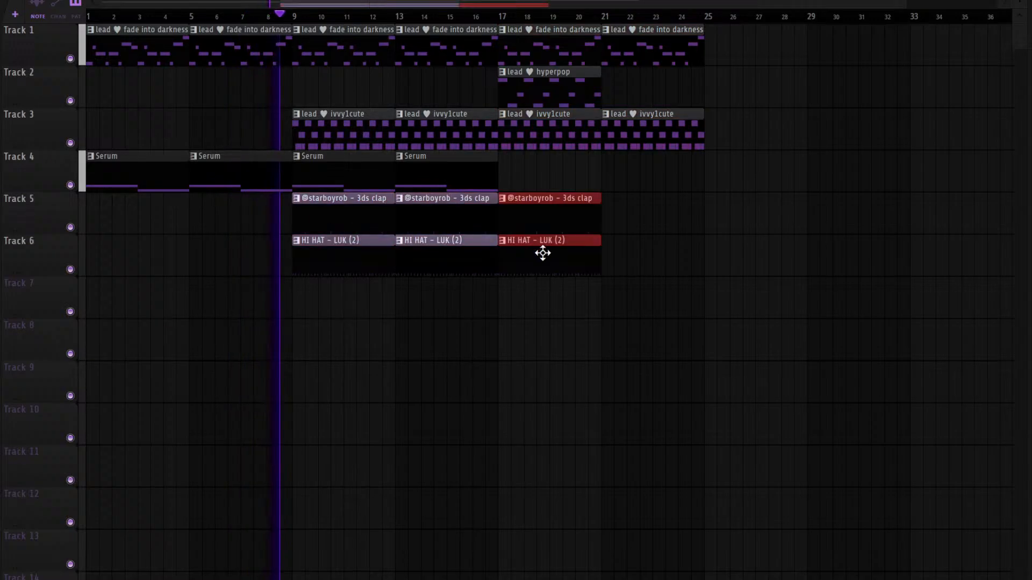
pyautogui.hotkey('ctrl', 'b')
# Place the X808, baby kick, snare and open hat patterns on Tracks 7 to 10 at bar 17 and duplicate them to bar 21
pyautogui.moveTo(1, 249); pyautogui.dragTo(500, 295)
pyautogui.hotkey('ctrl', 'b')
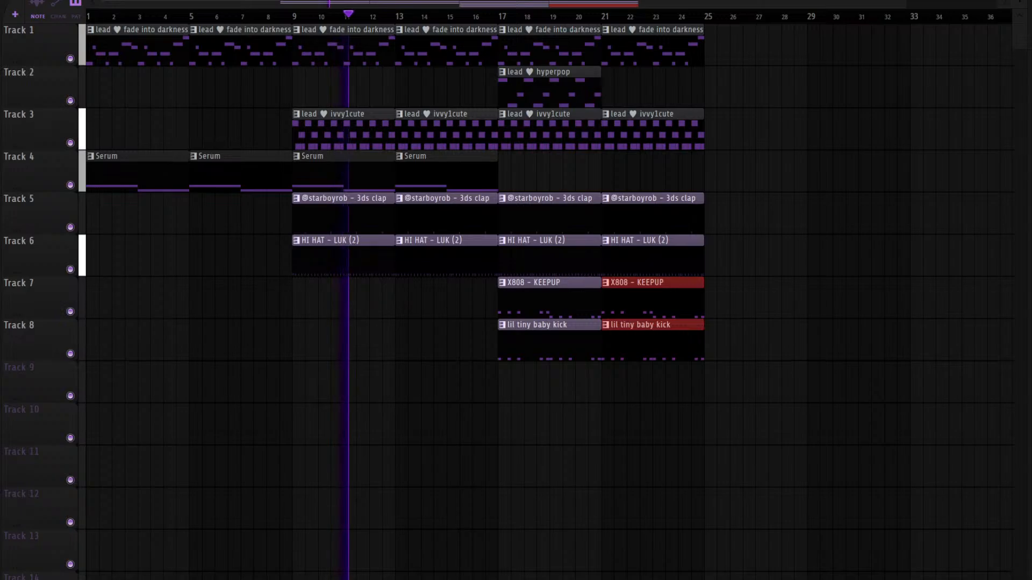
pyautogui.moveTo(1, 290); pyautogui.dragTo(500, 411)
pyautogui.hotkey('ctrl', 'b')
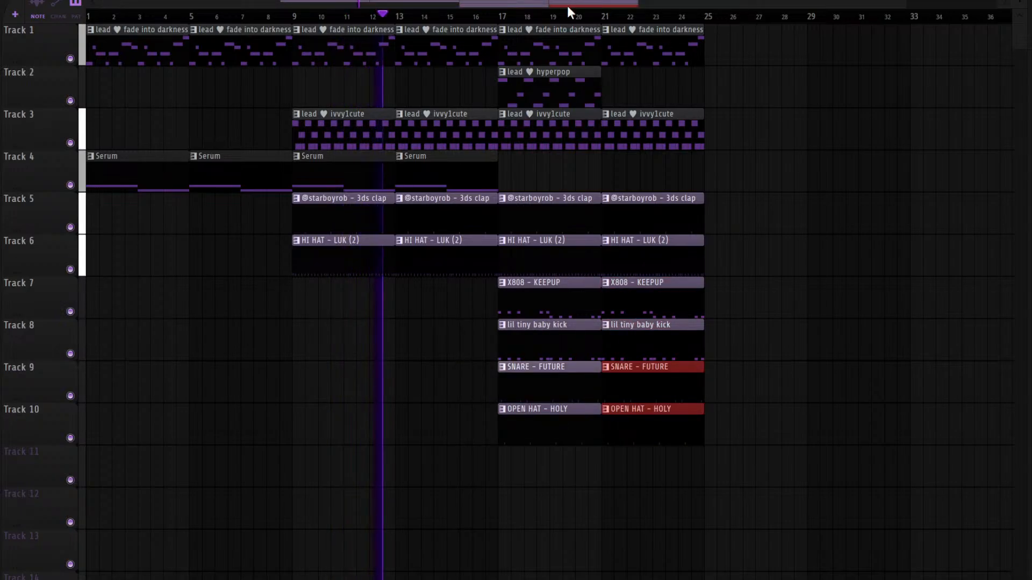
# Duplicate the hyperpop lead clip to bar 21 and copy all the Track 1 lead clips to bars 25 through 48
pyautogui.scroll(-2, 567, 7)
pyautogui.moveTo(429, 86); pyautogui.dragTo(376, 88)
pyautogui.hotkey('ctrl', 'b')
pyautogui.moveTo(464, 49); pyautogui.dragTo(121, 47)
pyautogui.hotkey('ctrl', 'b')
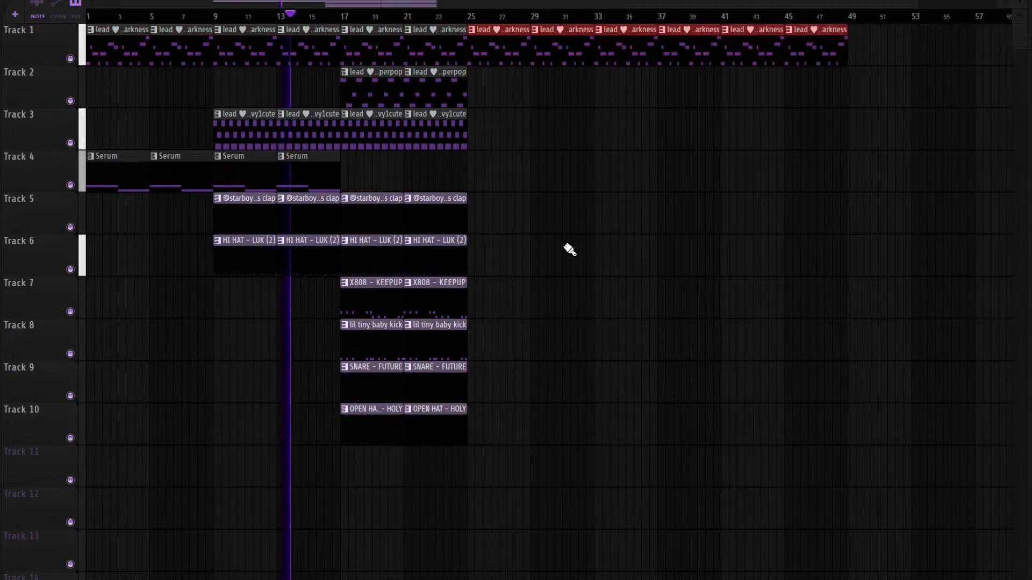
# Duplicate the clap, hi-hat, X808 and kick clips of bars 17 to 24 three times, filling Tracks 5 to 8 through bar 48
pyautogui.moveTo(469, 360); pyautogui.dragTo(357, 152)
pyautogui.hotkey('ctrl', 'b')
pyautogui.hotkey('ctrl', 'b')
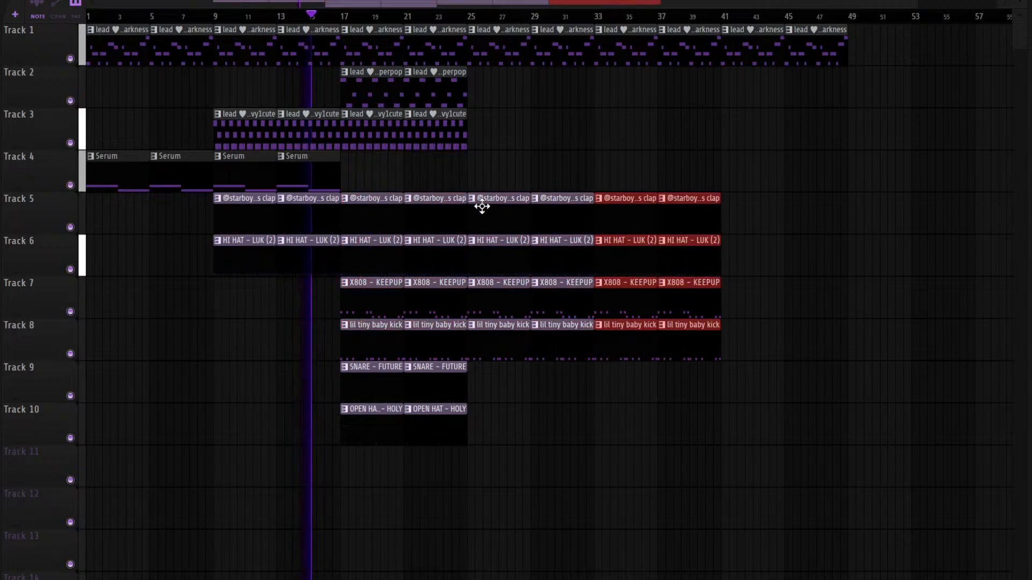
pyautogui.hotkey('ctrl', 'b')
# Place four lead ivvy1cute clips on Track 3 from bar 41 through bar 56
pyautogui.click(438, 138)
pyautogui.moveTo(730, 125); pyautogui.dragTo(924, 124)
pyautogui.moveTo(902, 128); pyautogui.dragTo(893, 134)
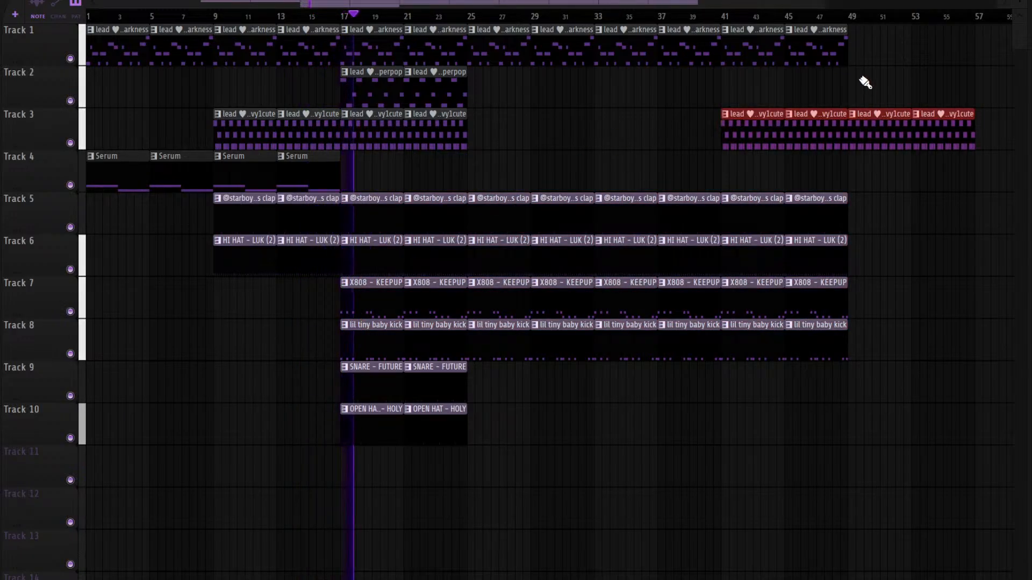
# Duplicate the last two Track 1 lead clips to bars 49 and 53 and place lead hyperpop clips on Track 2 at those bars
pyautogui.moveTo(853, 25); pyautogui.dragTo(774, 64)
pyautogui.hotkey('ctrl', 'b')
pyautogui.click(442, 95)
pyautogui.click(858, 94)
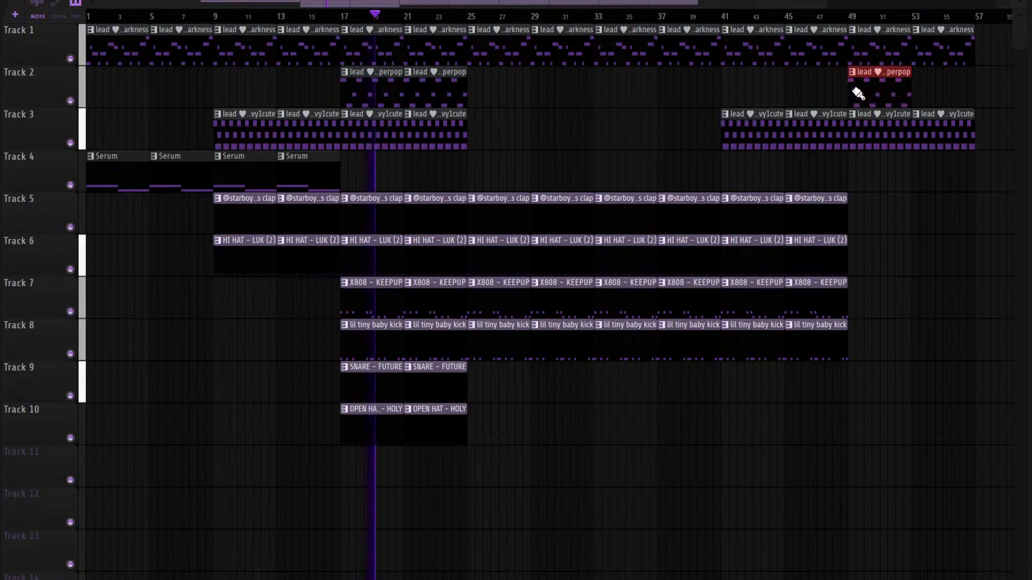
pyautogui.moveTo(858, 94); pyautogui.dragTo(924, 95)
# Duplicate the last two clips on Tracks 5 to 8 to bar 49 and copy the snare and open hat clips across bars 41 to 56
pyautogui.moveTo(882, 356)
pyautogui.mouseDown()
pyautogui.moveTo(752, 265)
pyautogui.moveTo(749, 220)
pyautogui.mouseUp()
pyautogui.hotkey('ctrl', 'b')
pyautogui.moveTo(447, 484); pyautogui.dragTo(365, 380)
pyautogui.moveTo(366, 380); pyautogui.dragTo(744, 362)
pyautogui.hotkey('ctrl', 'b')
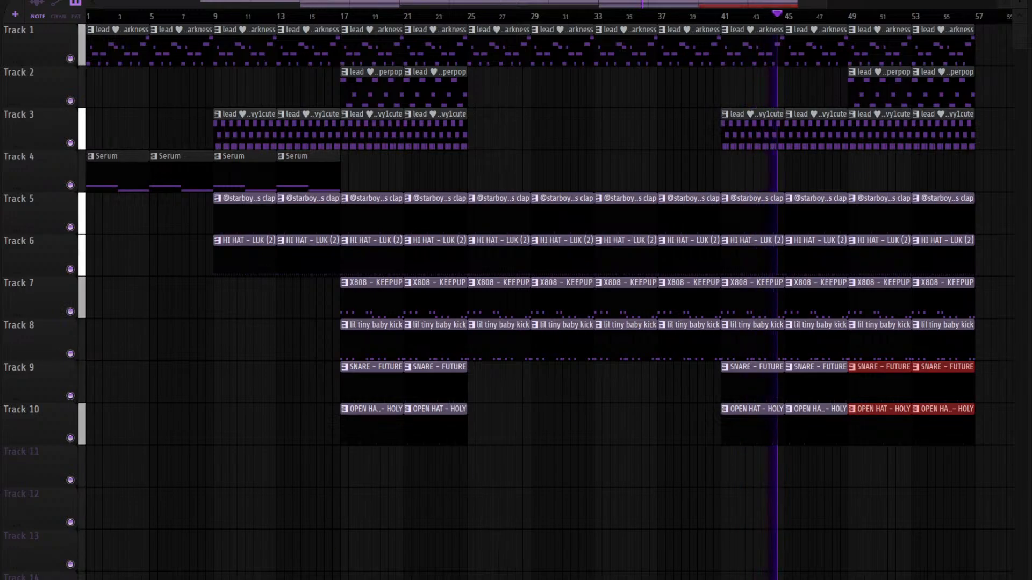
# Duplicate the whole arrangement section of bars 25 to 56 across all tracks to bars 57 through 88
pyautogui.scroll(-2, 702, 7)
pyautogui.moveTo(830, 479); pyautogui.dragTo(385, 57)
pyautogui.hotkey('ctrl', 'b')
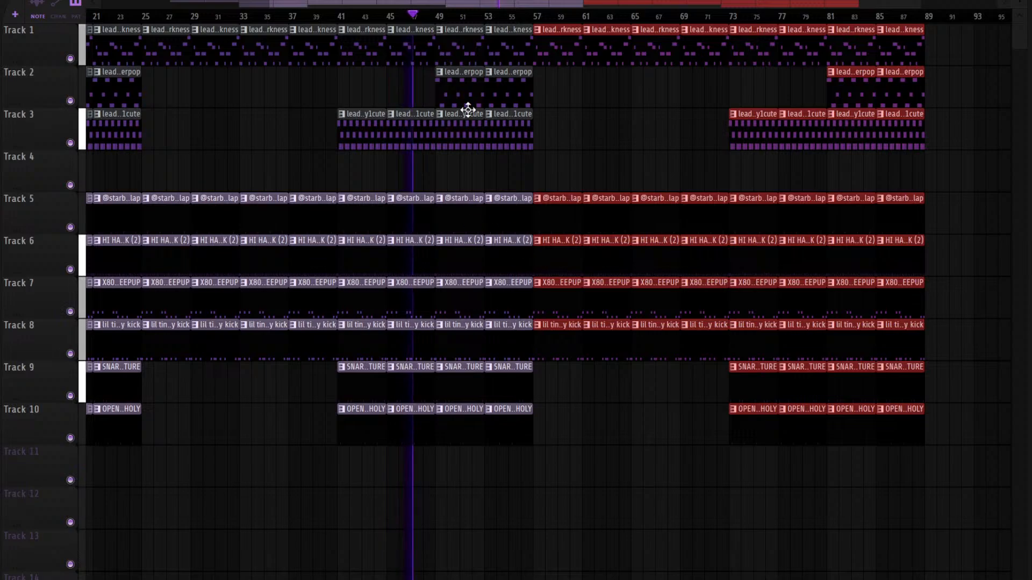
# Build an outro with Serum and ivvy1cute lead clips at bars 89 and 93 and a hyperpop lead clip at bar 93 only
pyautogui.scroll(-3, 452, 4)
pyautogui.click(175, 183)
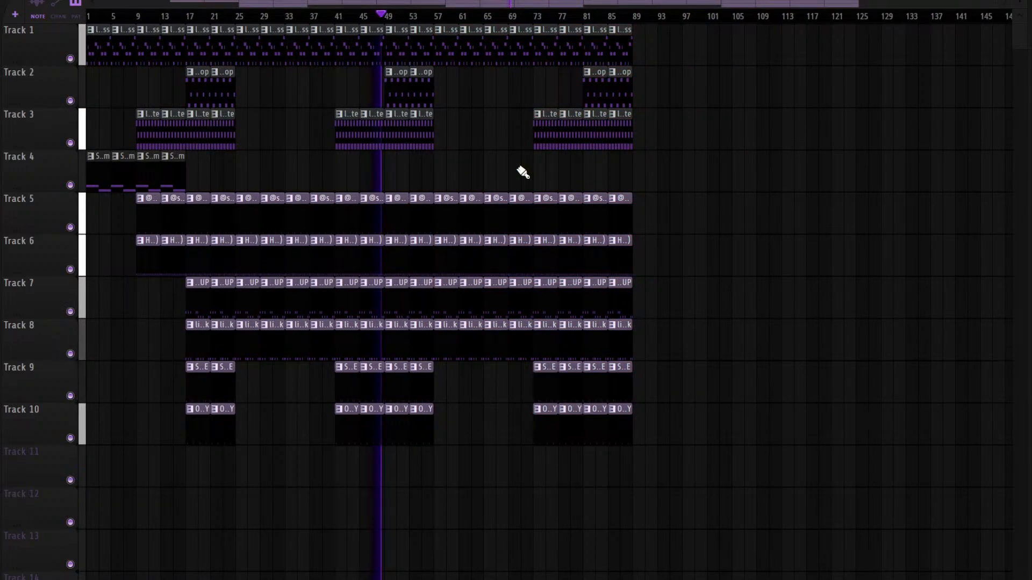
pyautogui.moveTo(638, 175); pyautogui.dragTo(670, 164)
pyautogui.rightClick(695, 111)
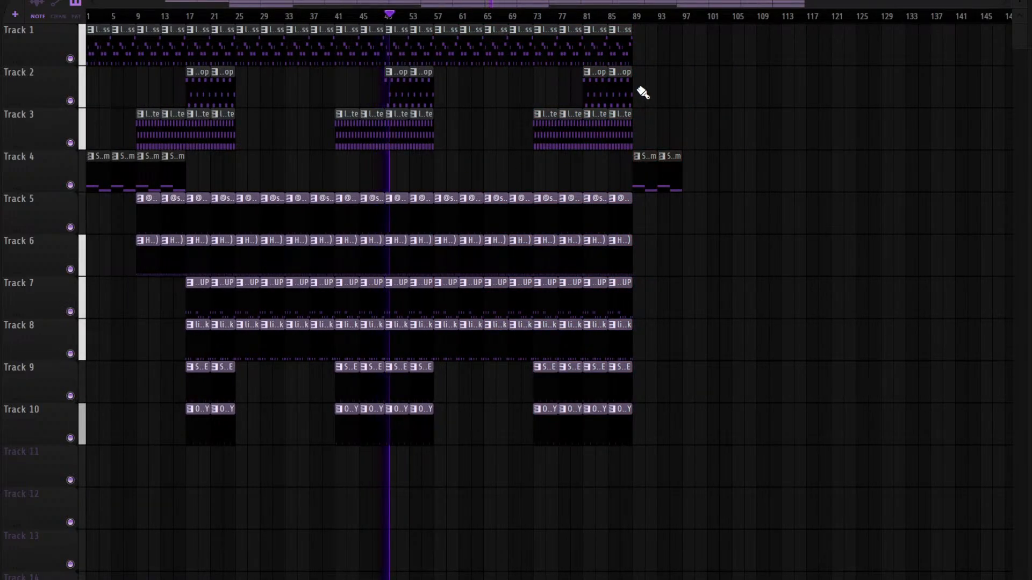
pyautogui.moveTo(640, 92)
pyautogui.mouseDown()
pyautogui.moveTo(654, 113)
pyautogui.moveTo(677, 120)
pyautogui.mouseUp()
pyautogui.click(643, 130)
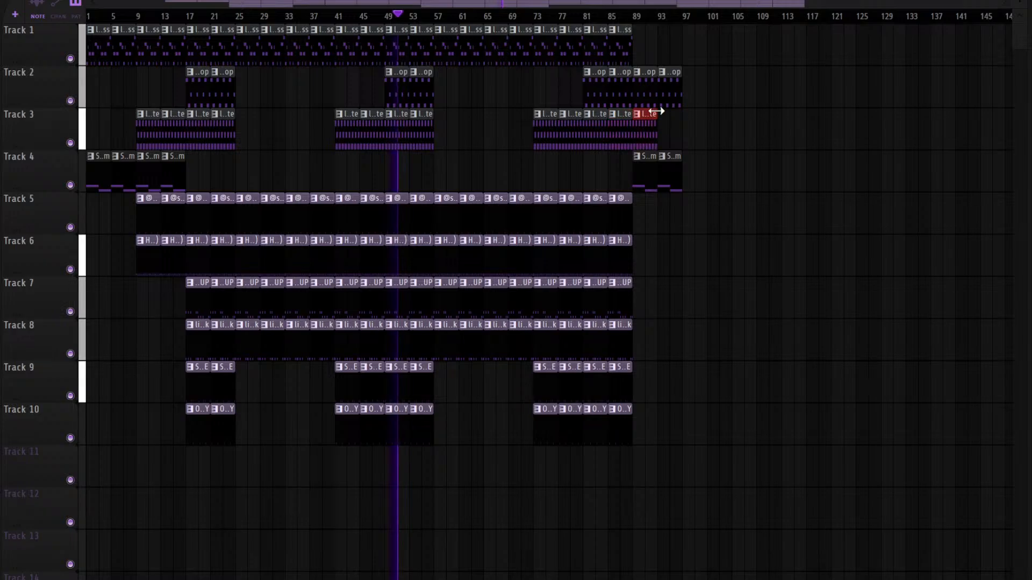
pyautogui.rightClick(651, 91)
pyautogui.click(666, 134)
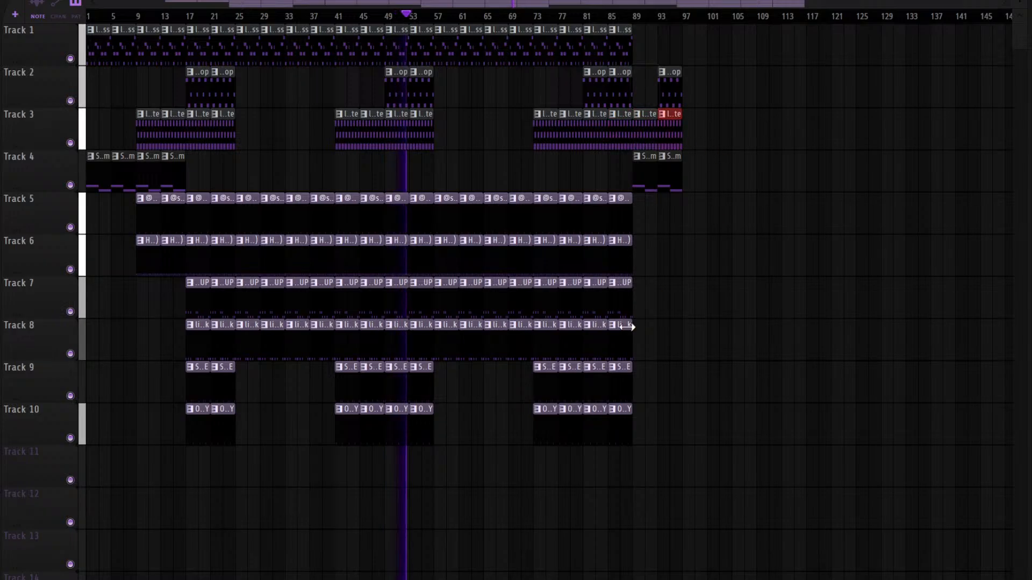
# Add a C5 note at bar 5 of the final X808 - KEEPUP clip's pattern and lower its velocity to nearly zero
pyautogui.scroll(2, 562, 115)
pyautogui.scroll(4, 645, 242)
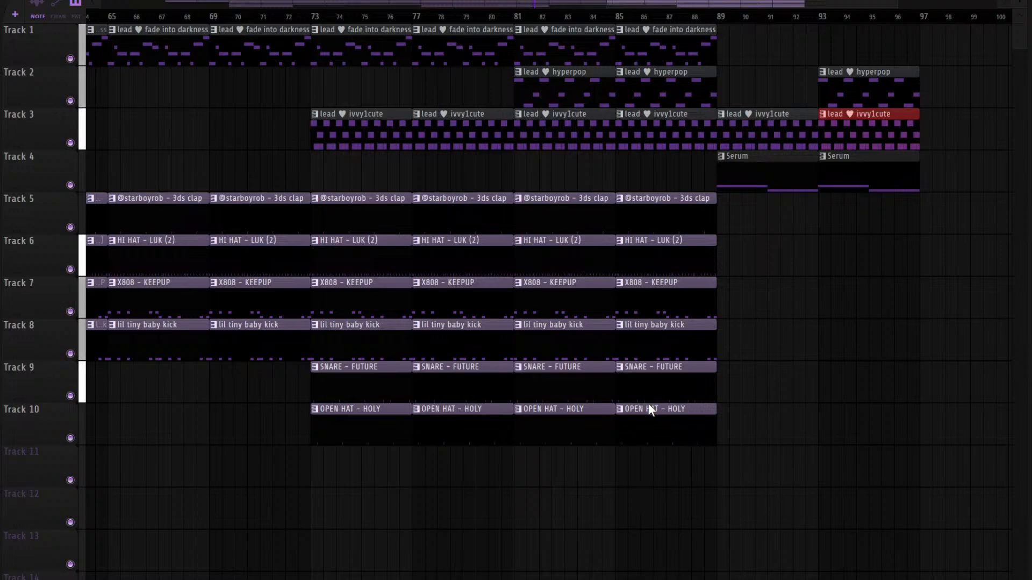
pyautogui.doubleClick(660, 294)
pyautogui.click(271, 256)
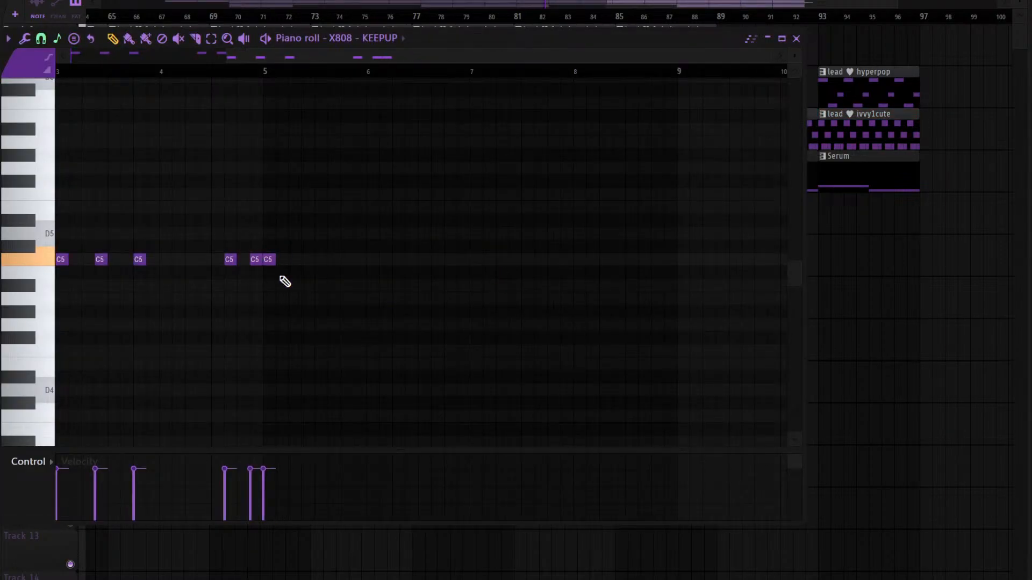
pyautogui.moveTo(268, 481); pyautogui.dragTo(301, 513)
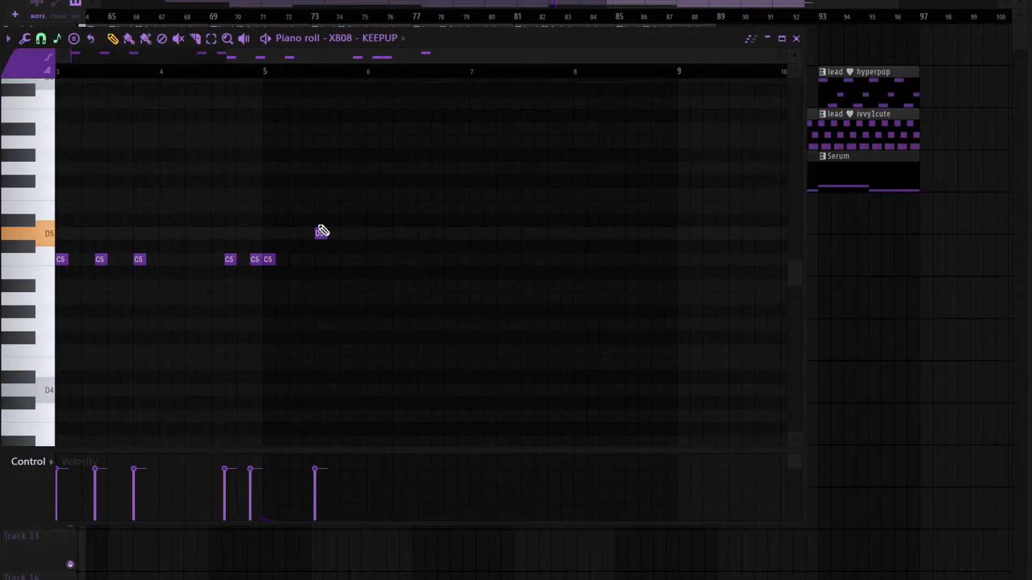
pyautogui.rightClick(322, 231)
pyautogui.press('Escape')
# Trim the final X808 - KEEPUP #2 clip on Track 7 to the end of its last note and play the song from bar 89
pyautogui.moveTo(696, 1); pyautogui.dragTo(752, 38)
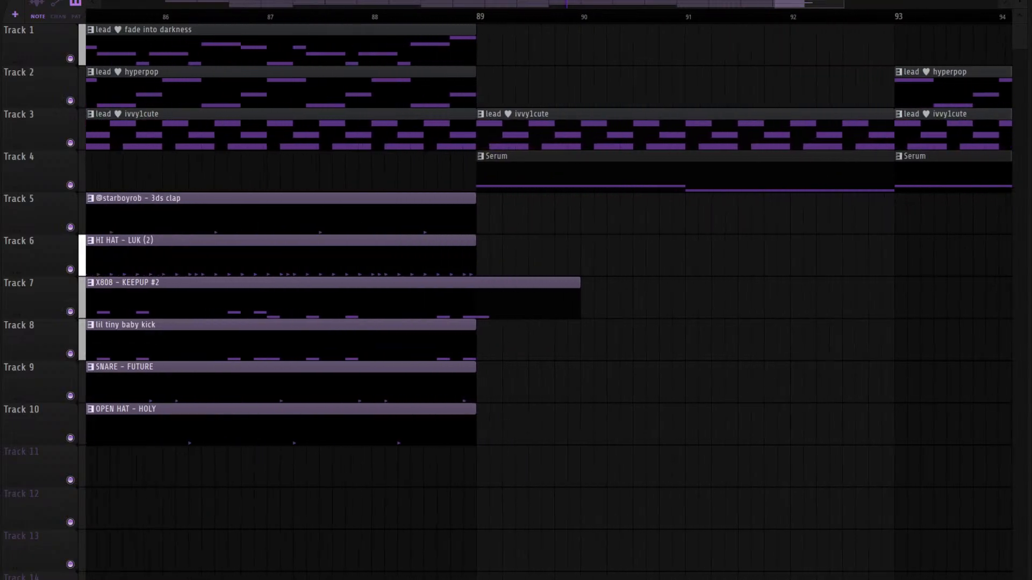
pyautogui.moveTo(592, 288); pyautogui.dragTo(504, 285)
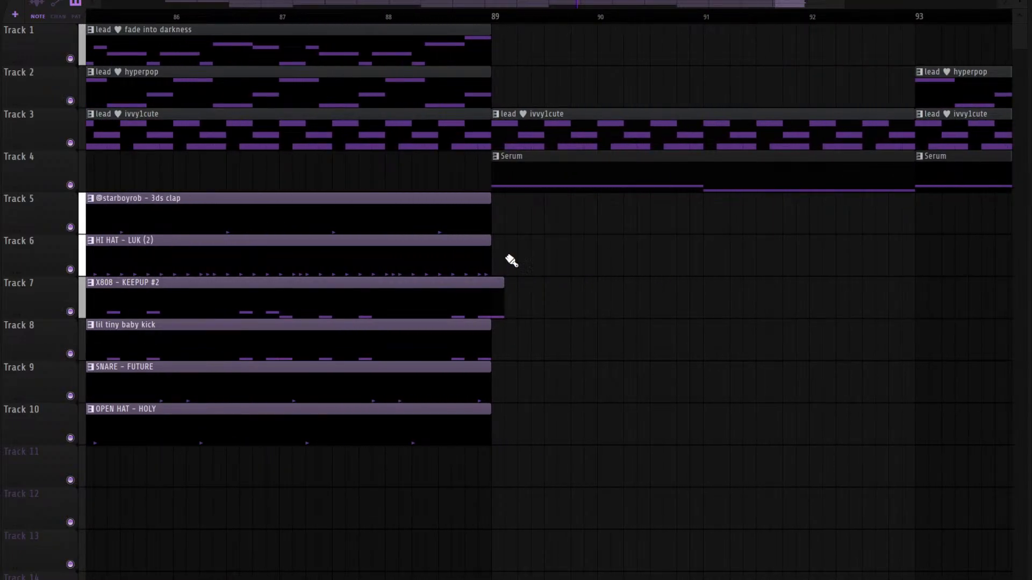
pyautogui.click(401, 17)
pyautogui.moveTo(806, 4); pyautogui.dragTo(800, 0)
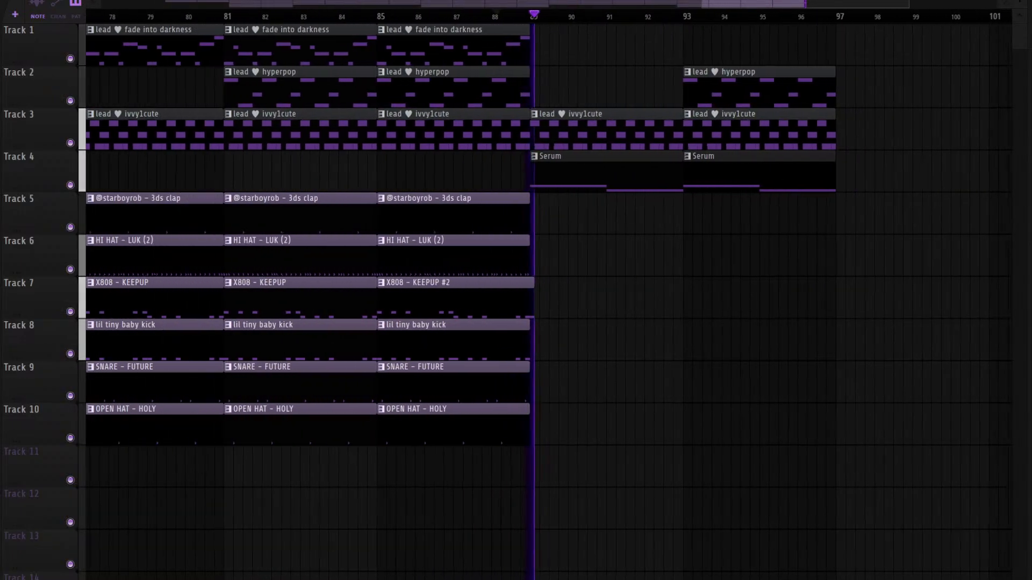
pyautogui.moveTo(701, 2); pyautogui.dragTo(350, 5)
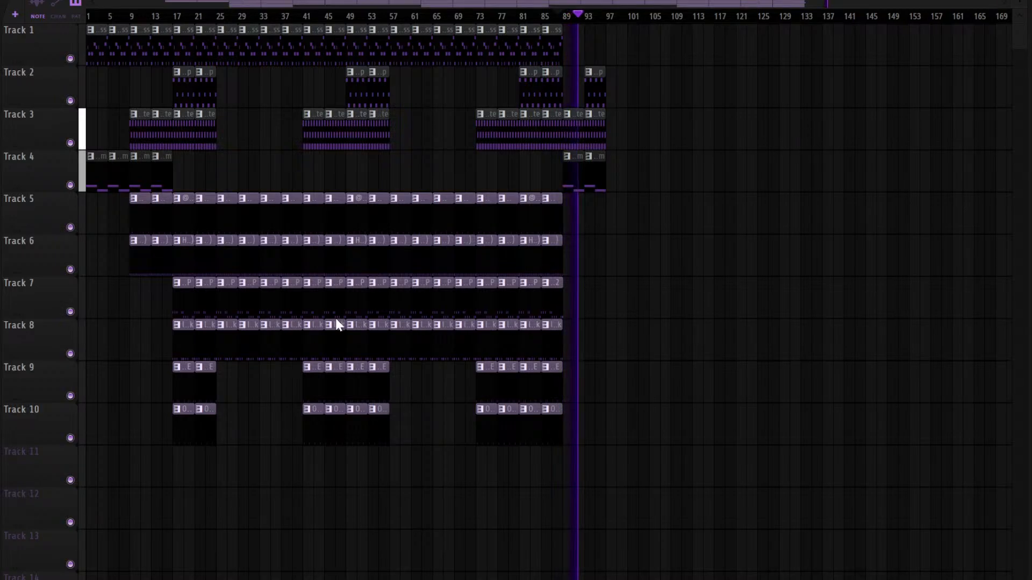
# Check the 3ds clap channel's notes in the piano roll, then return to the playlist
pyautogui.press('F6')
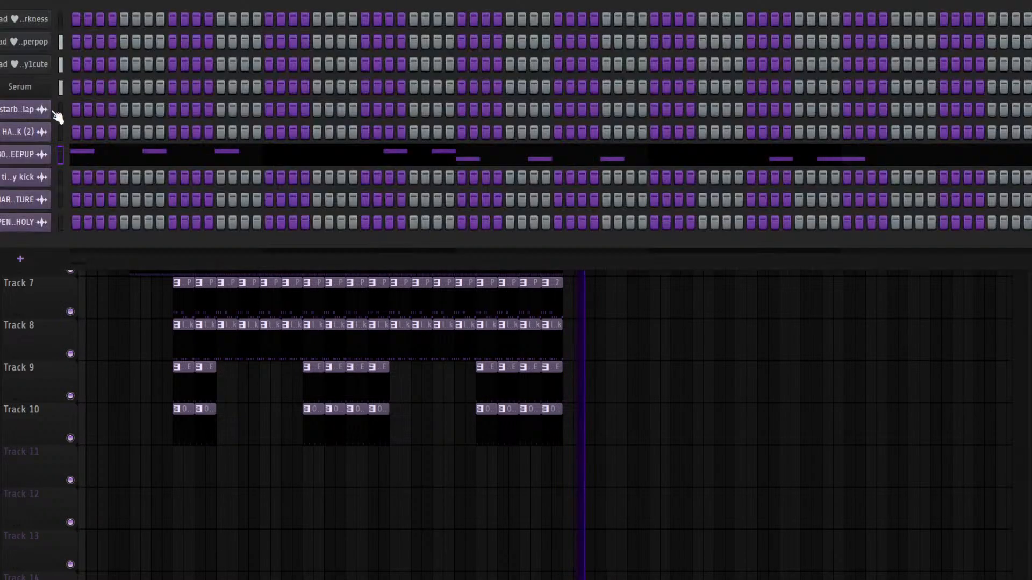
pyautogui.press('shift')
pyautogui.press('F7')
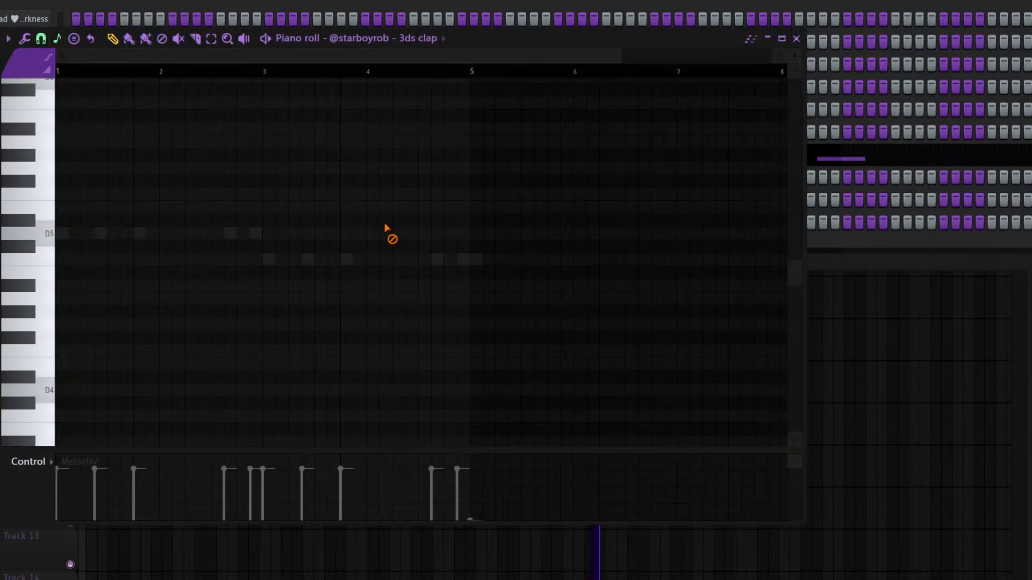
pyautogui.press('F7')
pyautogui.press('F6')
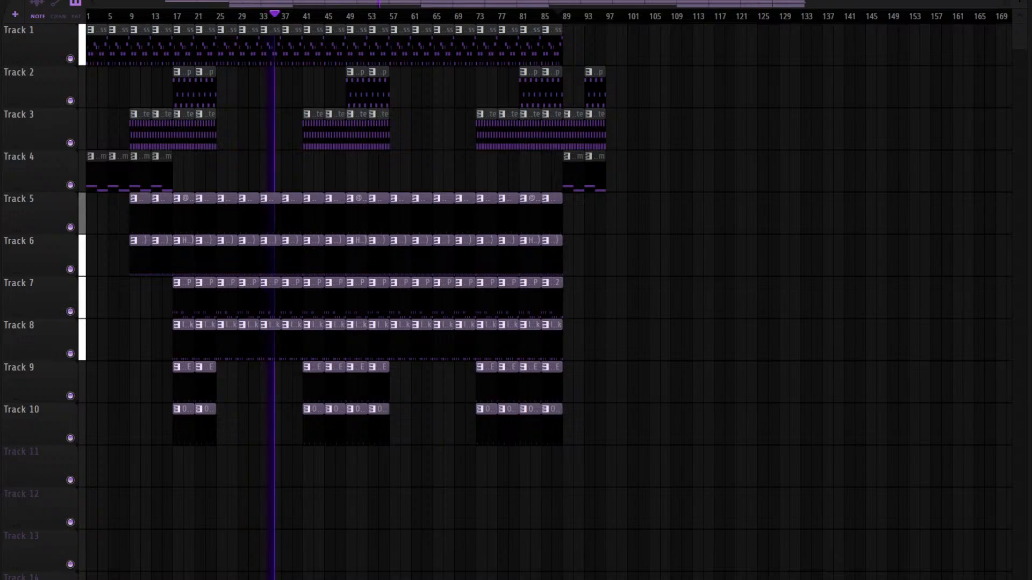
# Place the negligent audio sample on Track 11 just before bar 9 and cut off the part extending past bar 9
pyautogui.moveTo(0, 475); pyautogui.dragTo(127, 479)
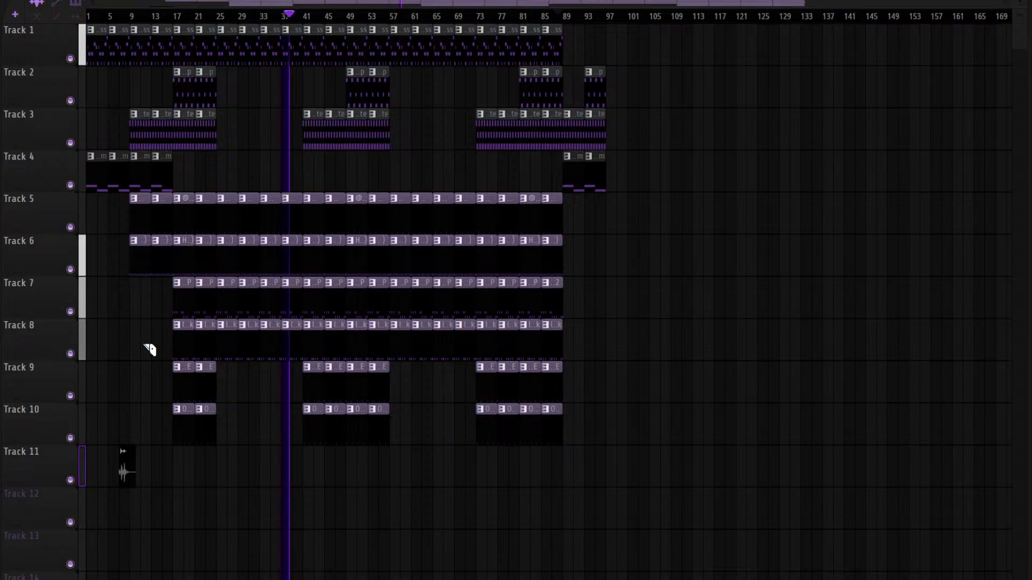
pyautogui.rightClick(132, 462)
# Route the negligent channel to mixer track 11, lower its volume fader and stop playback
pyautogui.press('F9')
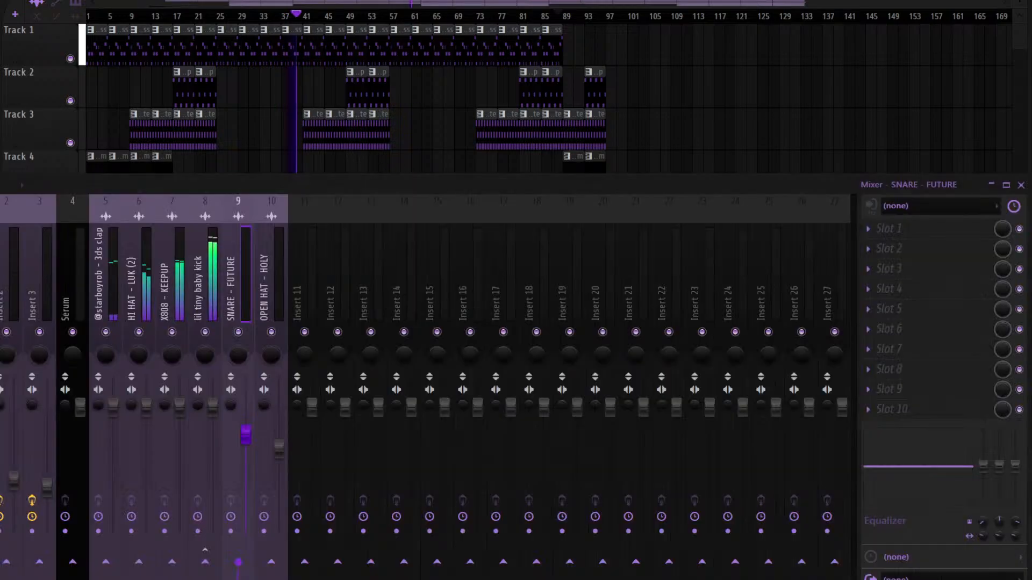
pyautogui.press('F6')
pyautogui.click(299, 303)
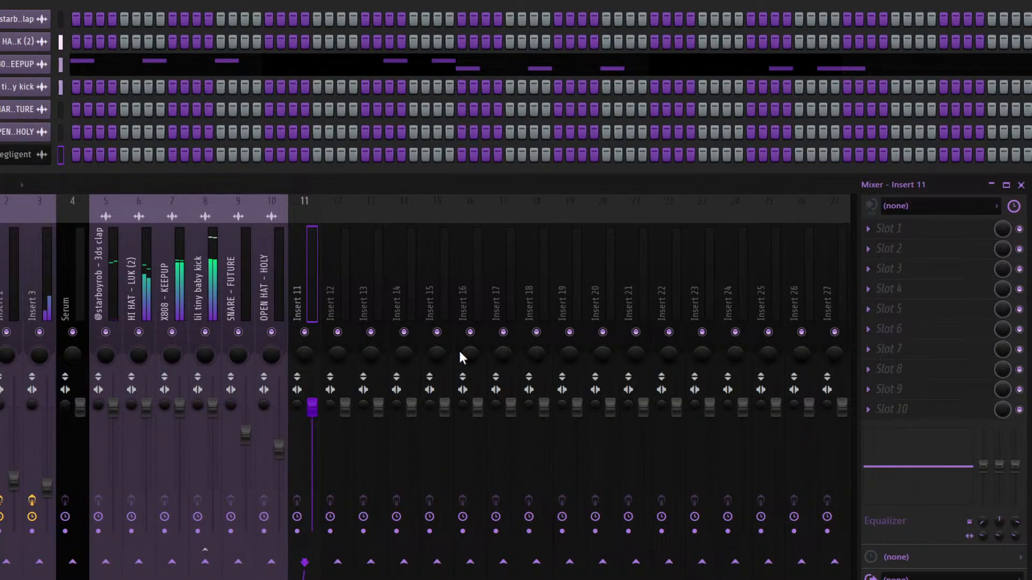
pyautogui.hotkey('ctrl', 'l')
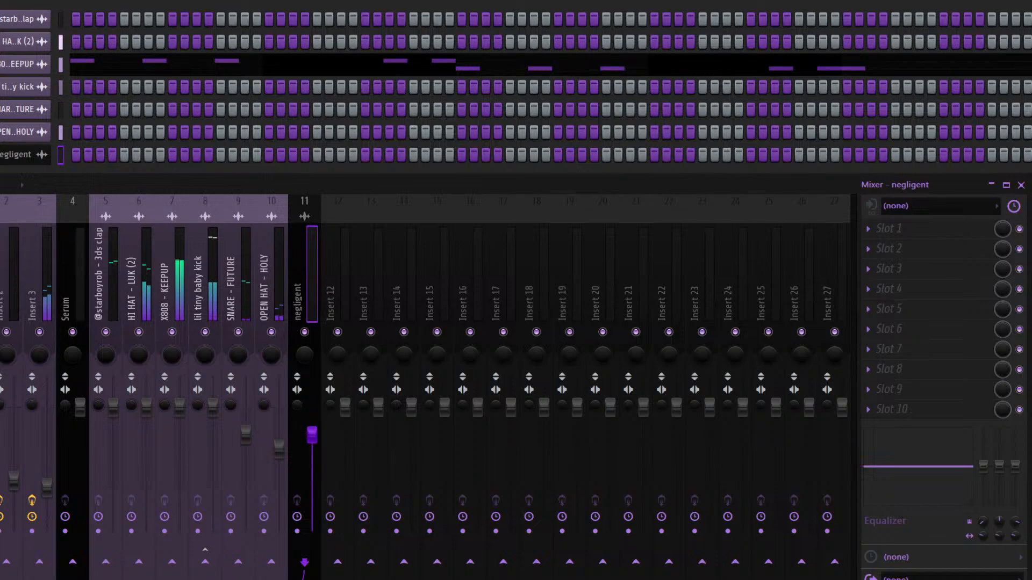
pyautogui.press('F9')
pyautogui.press('F6')
pyautogui.press('space')
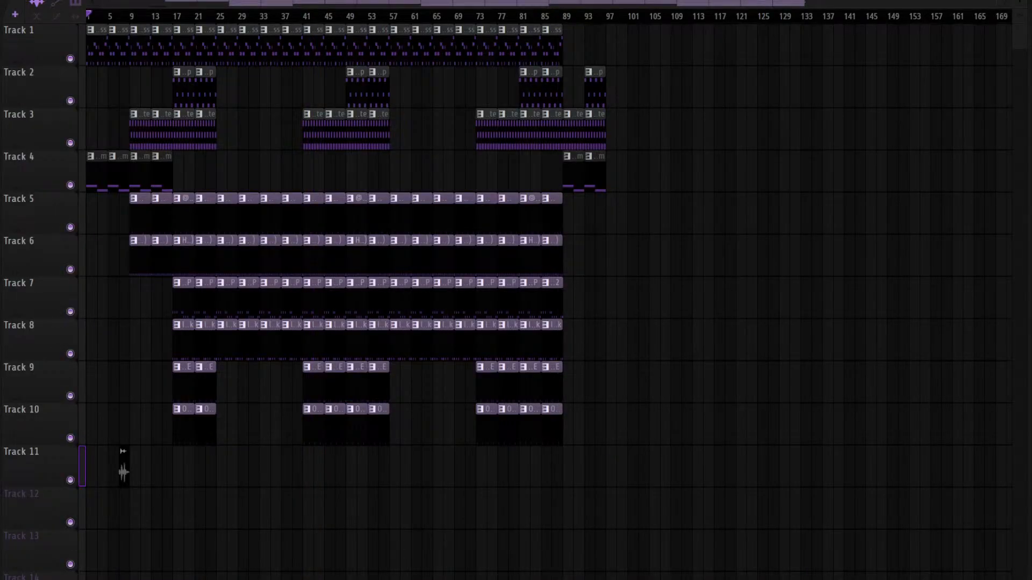
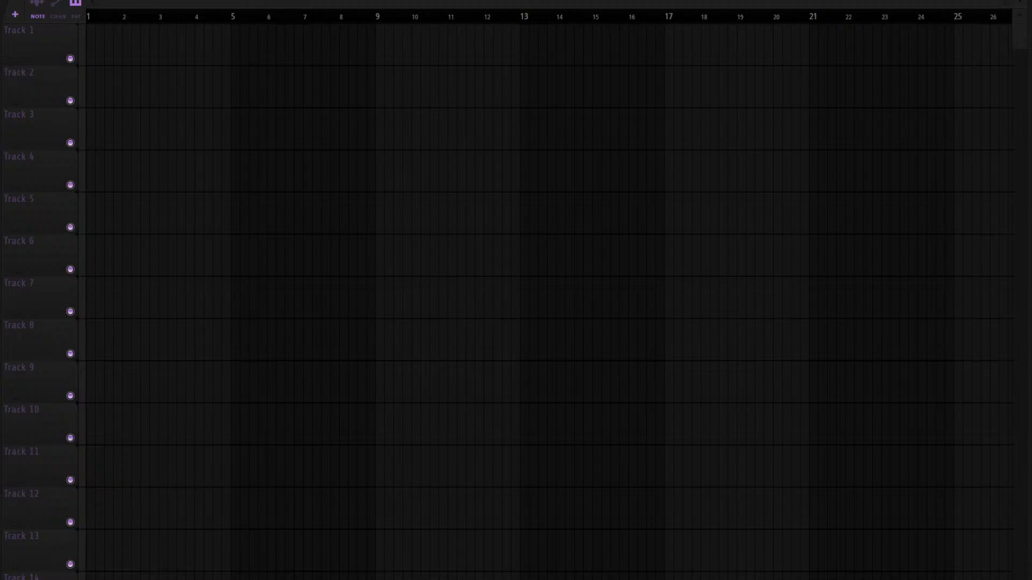
# Add a Serum channel with the lead ivvy1cute preset to the channel rack of the empty project
pyautogui.press('F6')
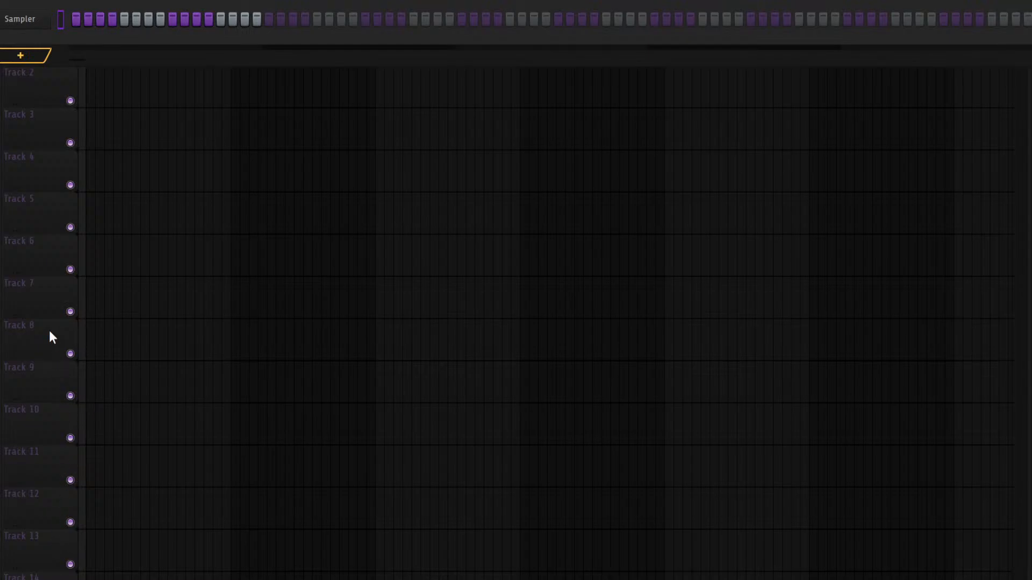
pyautogui.click(25, 361)
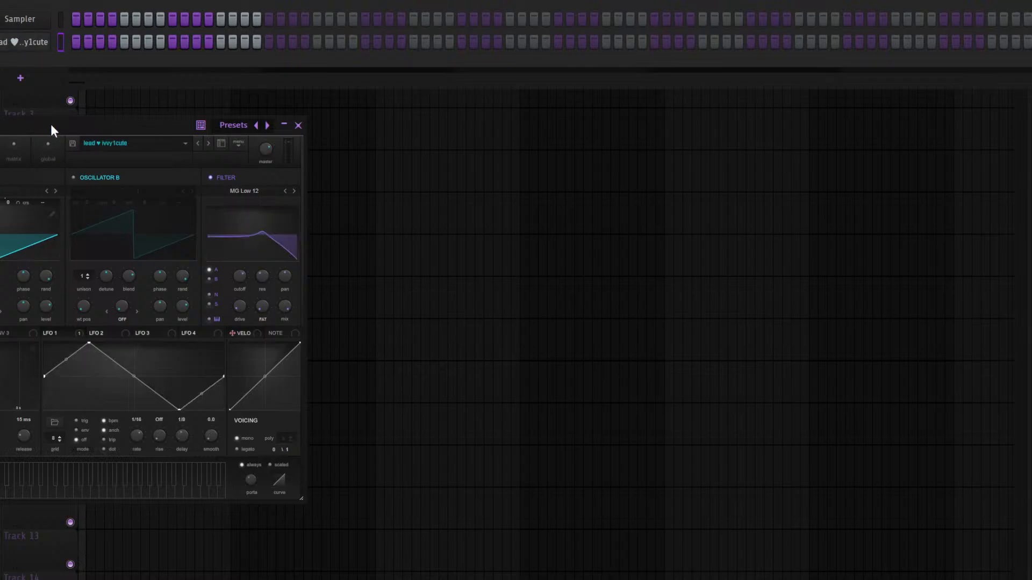
# Load the lead ivvy2saw preset in the Serum channel and remove the Sampler channel from the channel rack
pyautogui.moveTo(51, 124); pyautogui.dragTo(208, 99)
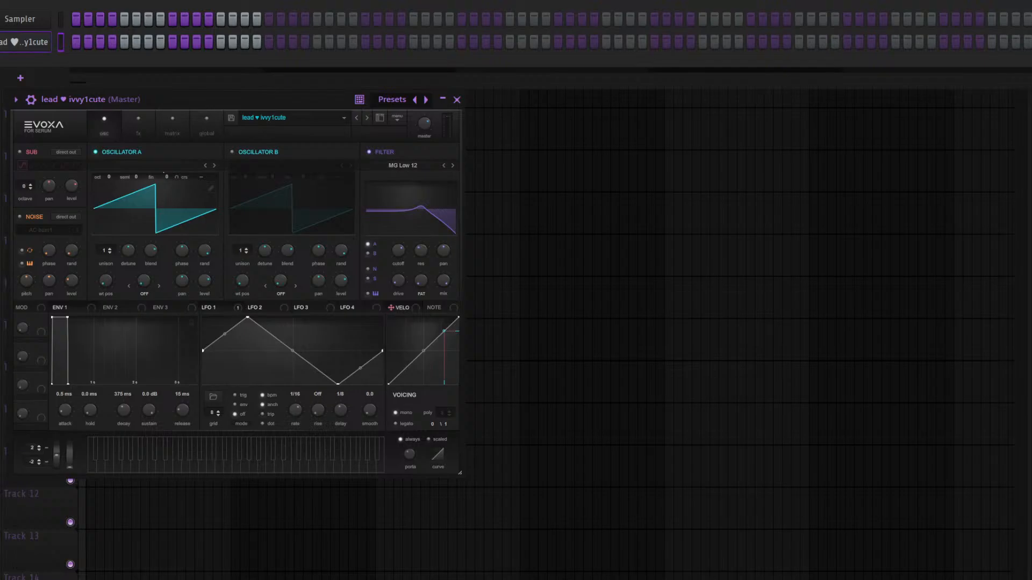
pyautogui.moveTo(1, 48); pyautogui.dragTo(19, 49)
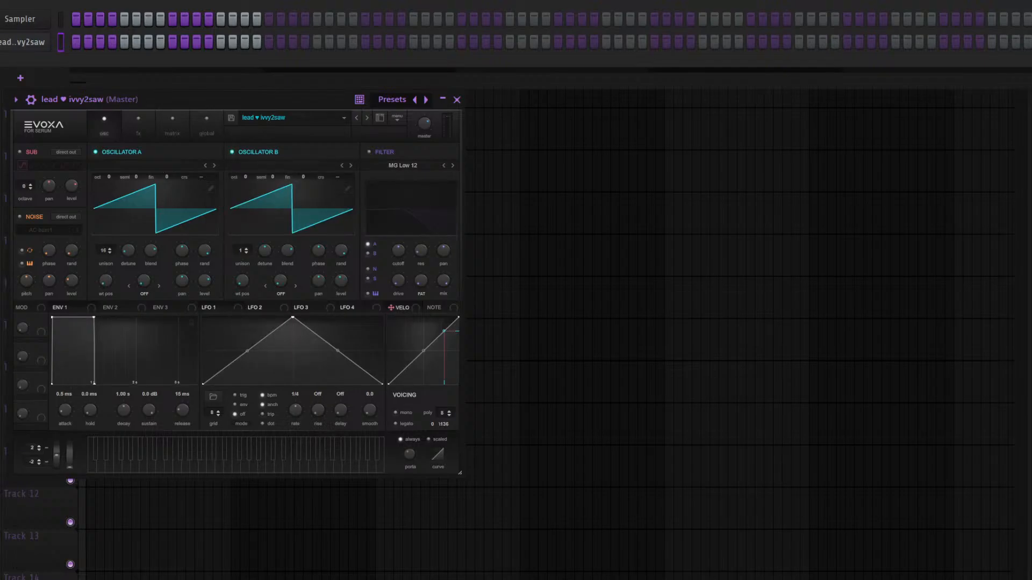
pyautogui.click(24, 22)
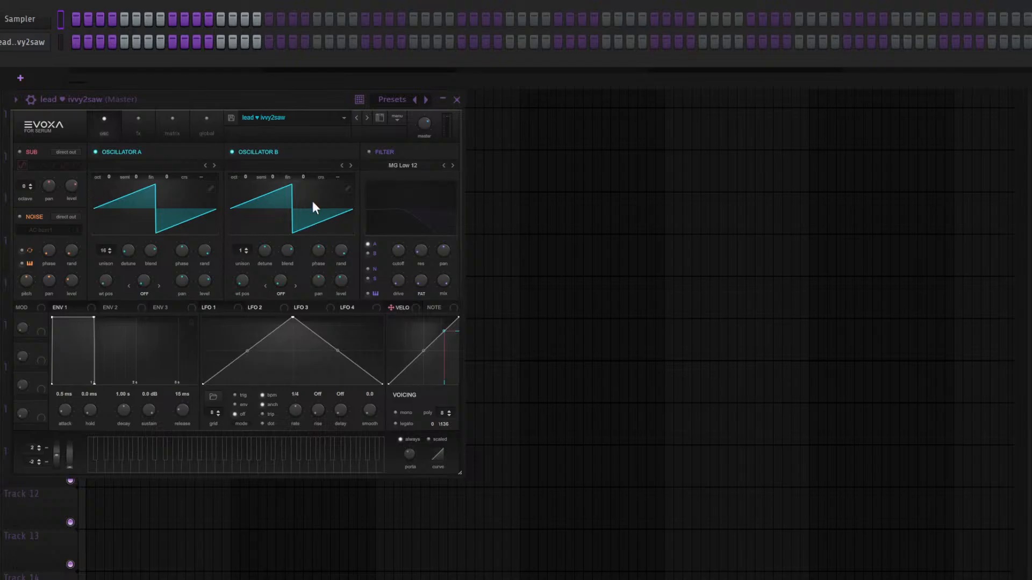
pyautogui.scroll(-1, 161, 59)
pyautogui.moveTo(182, 101); pyautogui.dragTo(169, 117)
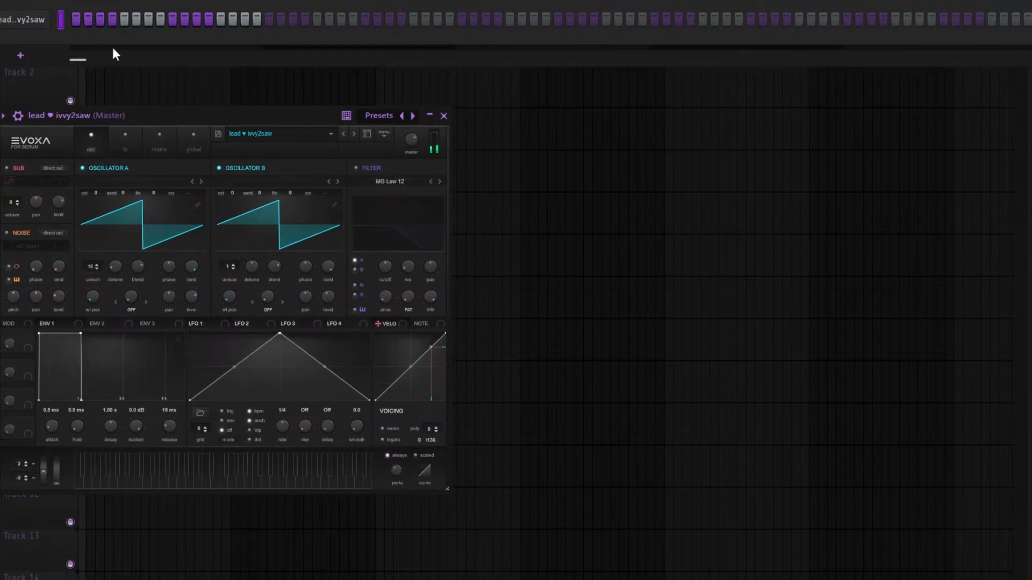
# Draw an E6 note half a bar long at bar 1 in the ivvy2saw channel's piano roll and audition it
pyautogui.press('F7')
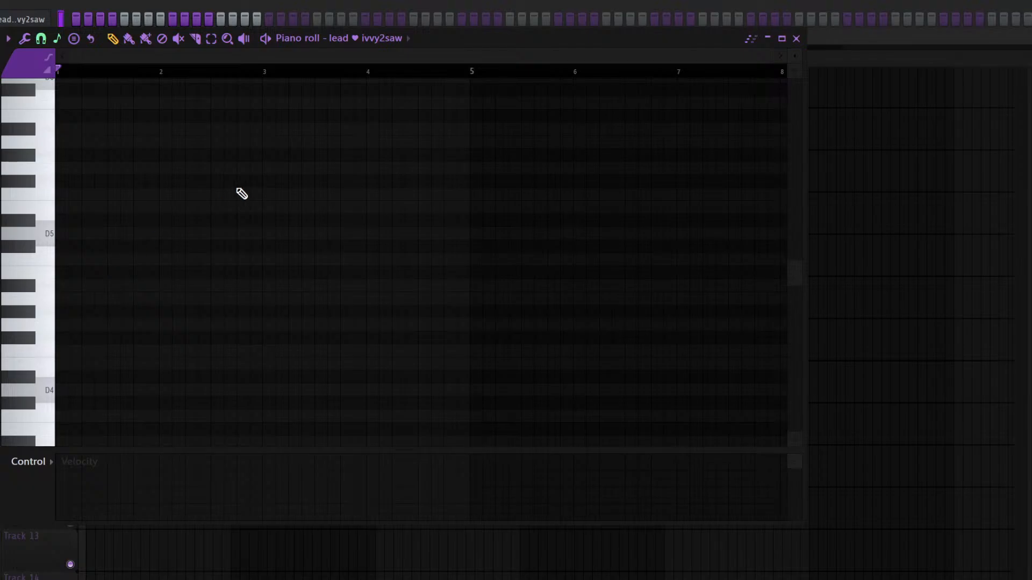
pyautogui.moveTo(236, 188); pyautogui.dragTo(437, 350)
pyautogui.click(64, 215)
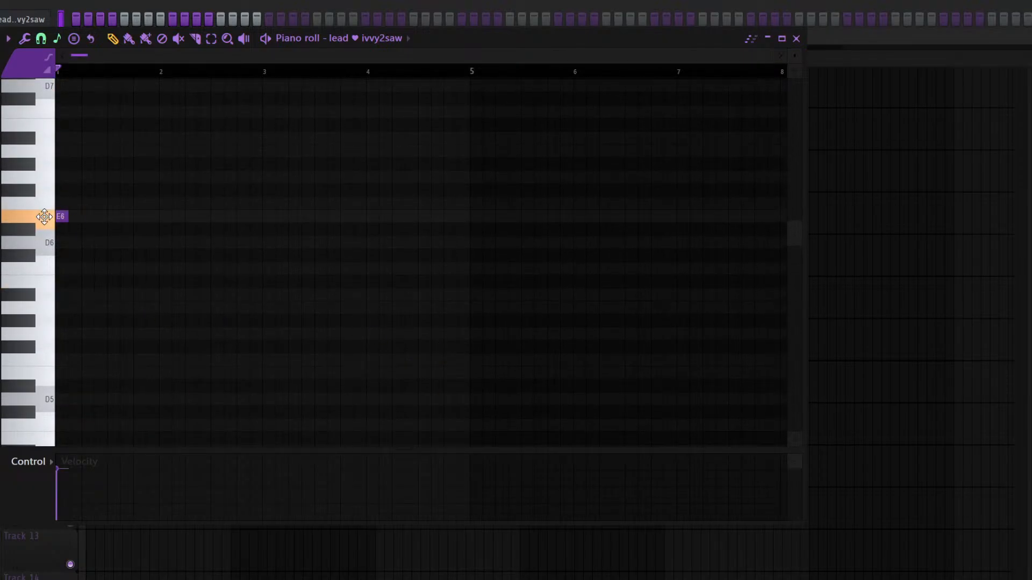
pyautogui.moveTo(67, 213); pyautogui.dragTo(106, 206)
pyautogui.press('space')
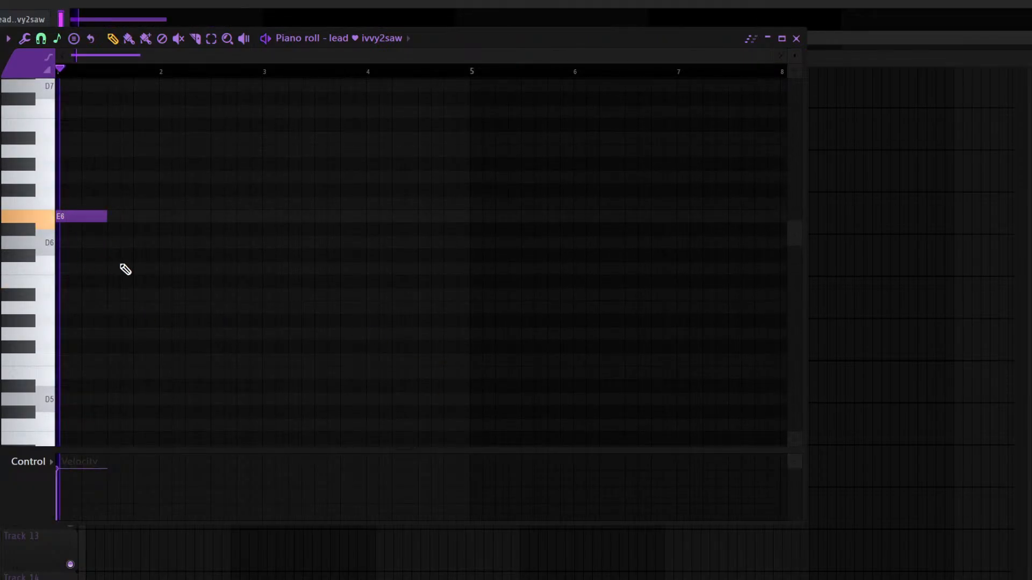
pyautogui.press('space')
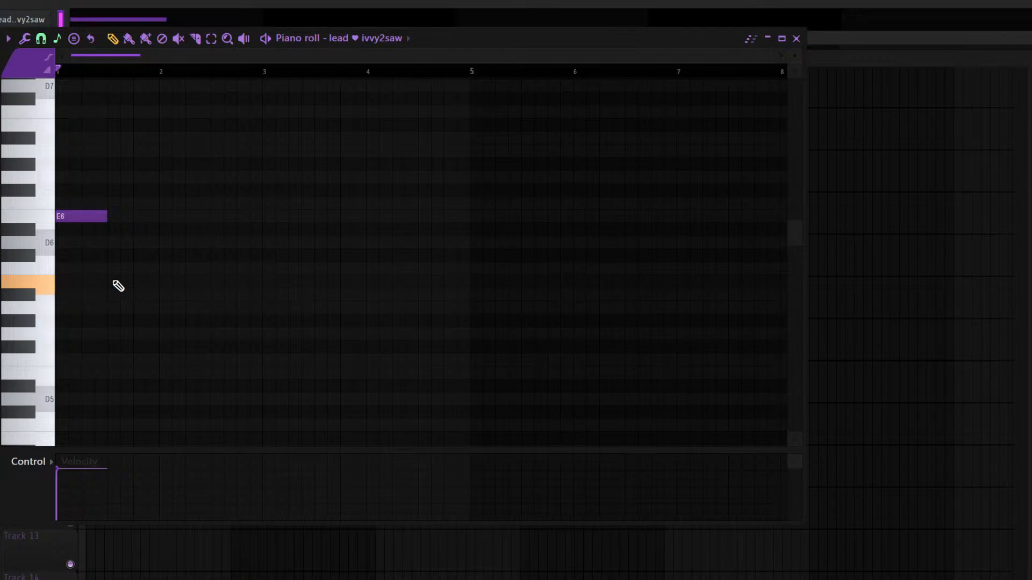
# Add half-bar B5, C6 and D6 notes after the E6 and duplicate the phrase to fill four bars
pyautogui.click(57, 38)
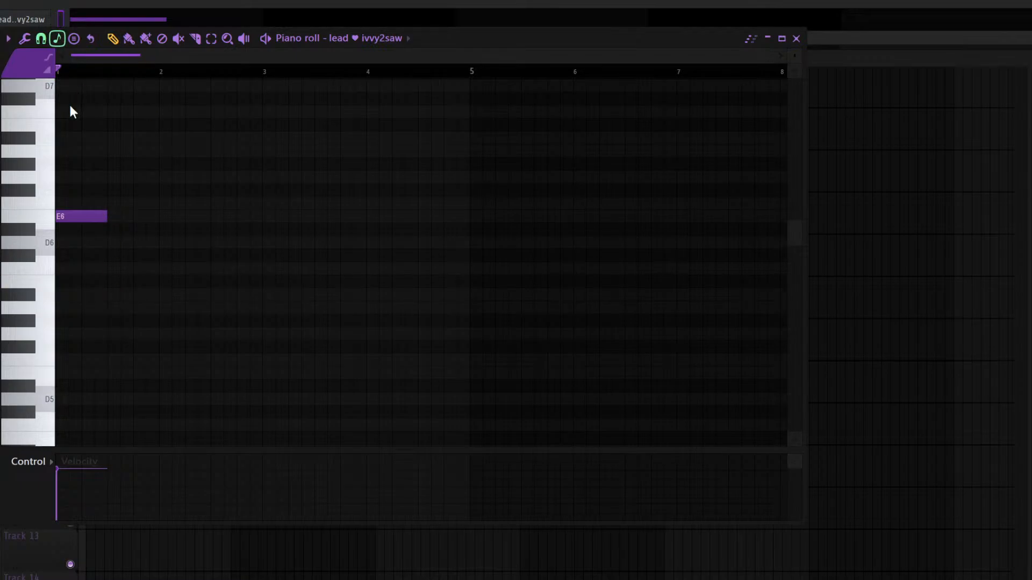
pyautogui.click(115, 282)
pyautogui.press('space')
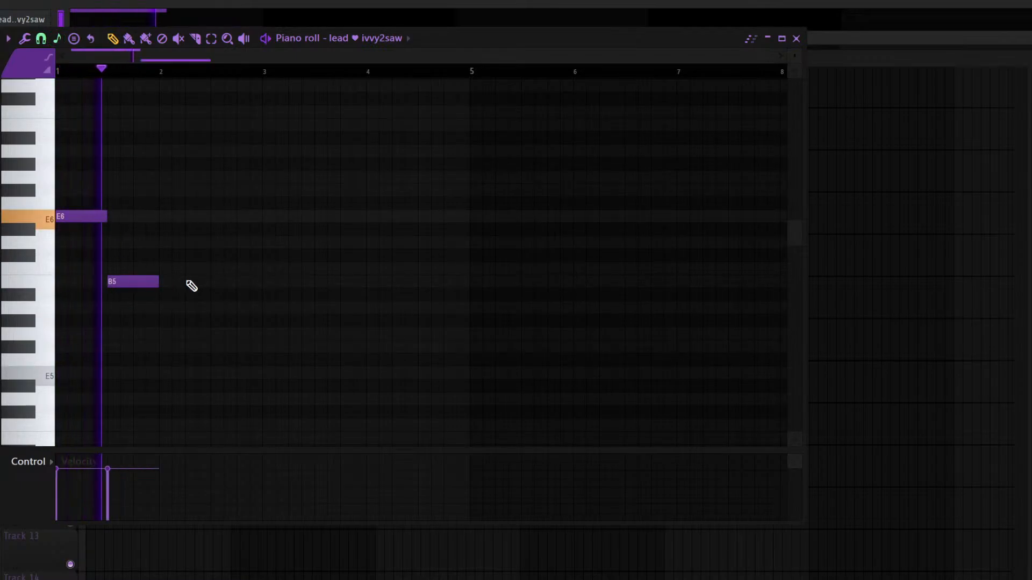
pyautogui.click(163, 268)
pyautogui.click(216, 243)
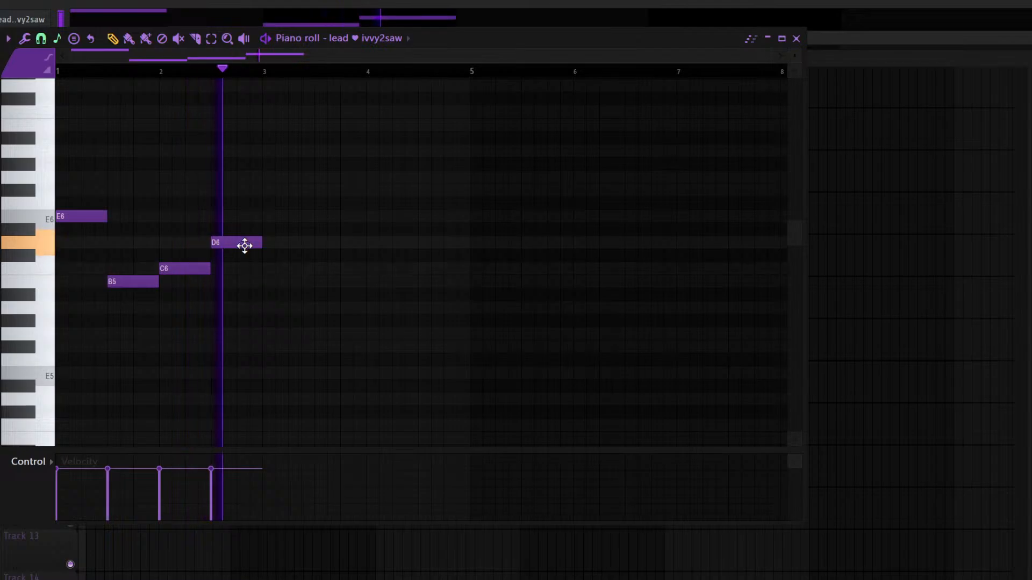
pyautogui.hotkey('ctrl', 'a')
pyautogui.hotkey('ctrl', 'b')
pyautogui.hotkey('ctrl', 'd')
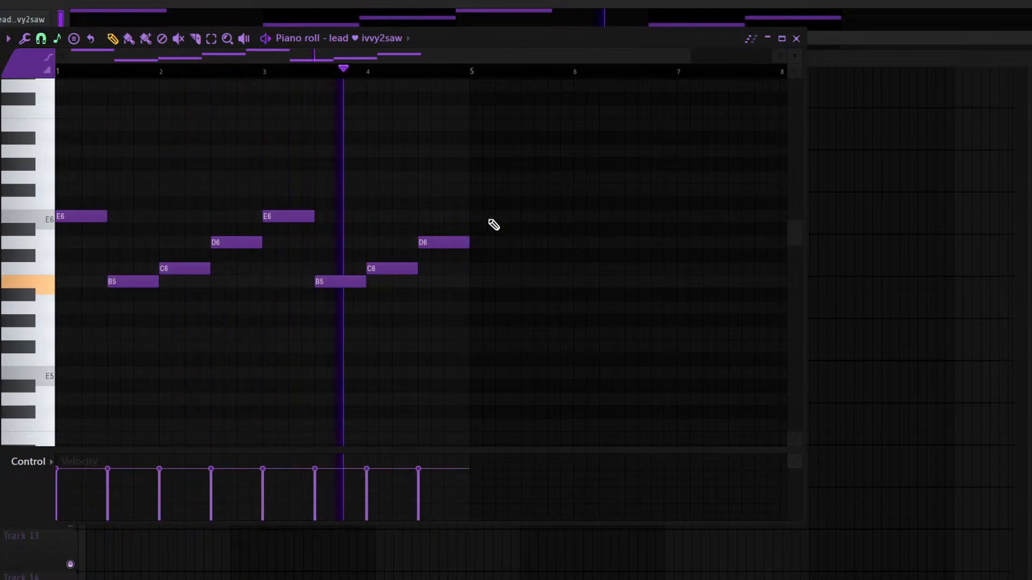
# Place Pattern 1 on Track 1 of the playlist at bars 1 and 5 and play the arrangement
pyautogui.click(141, 20)
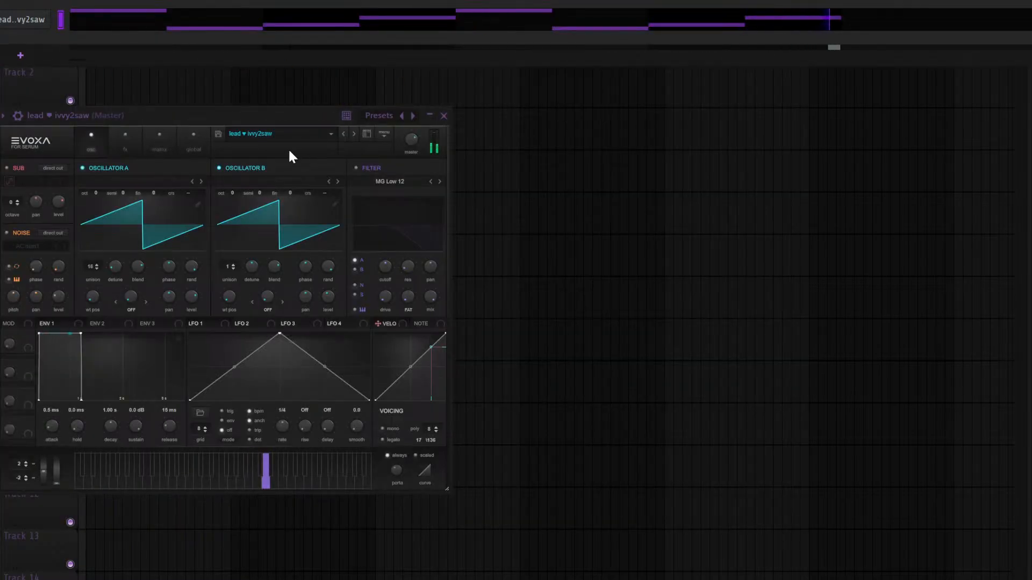
pyautogui.click(215, 136)
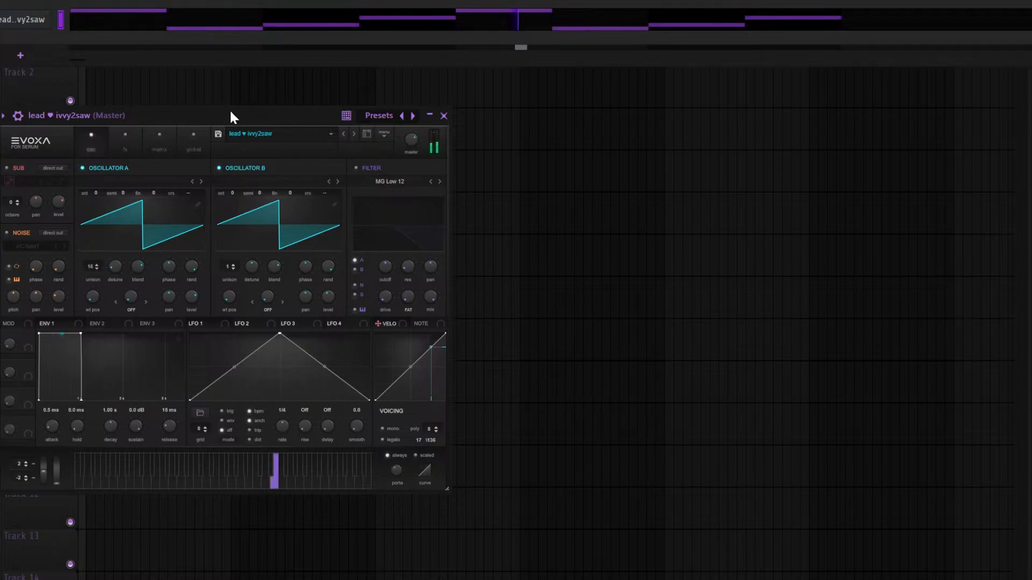
pyautogui.press('F5')
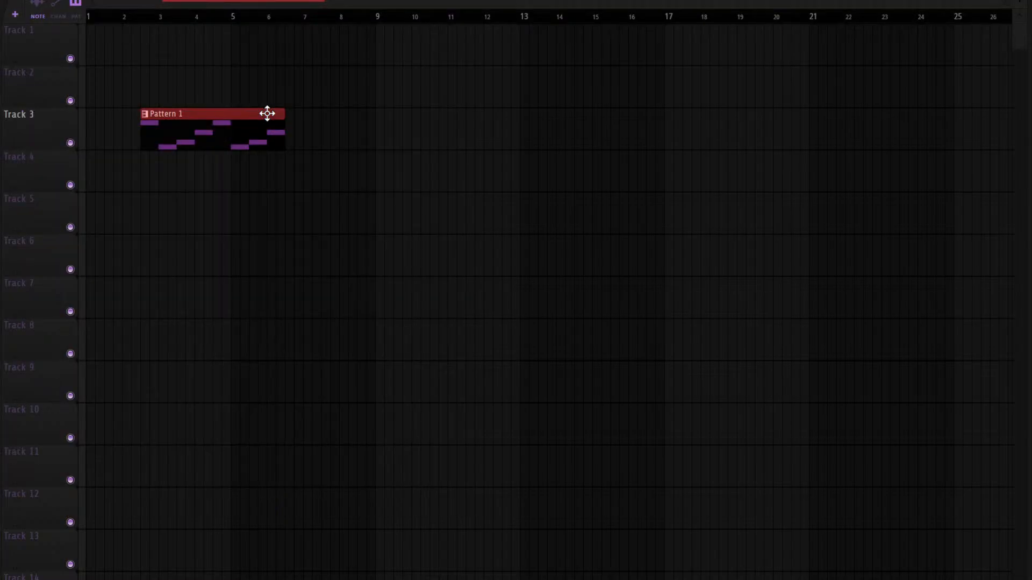
pyautogui.moveTo(221, 138); pyautogui.dragTo(16, 6)
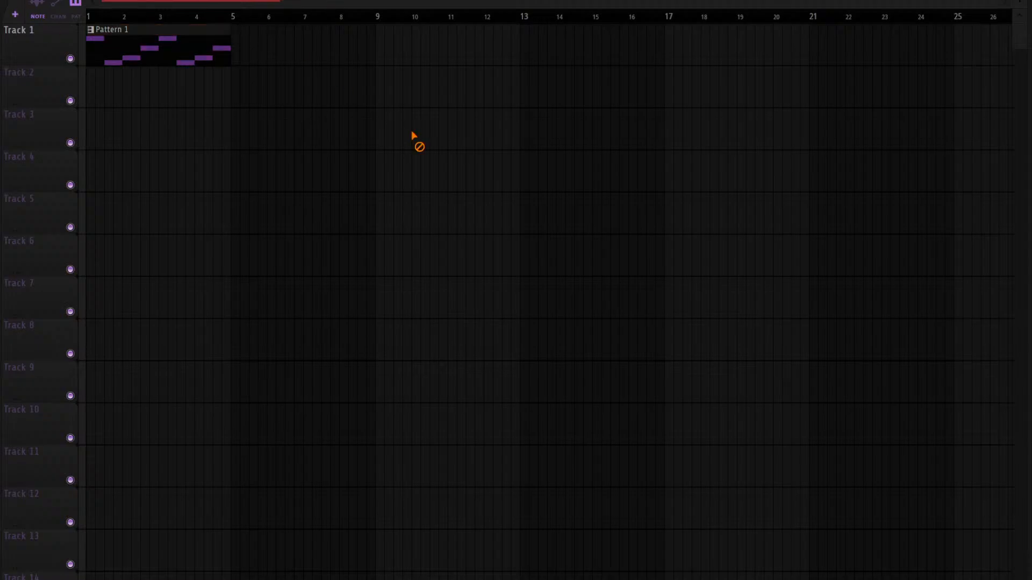
pyautogui.click(236, 46)
pyautogui.press('space')
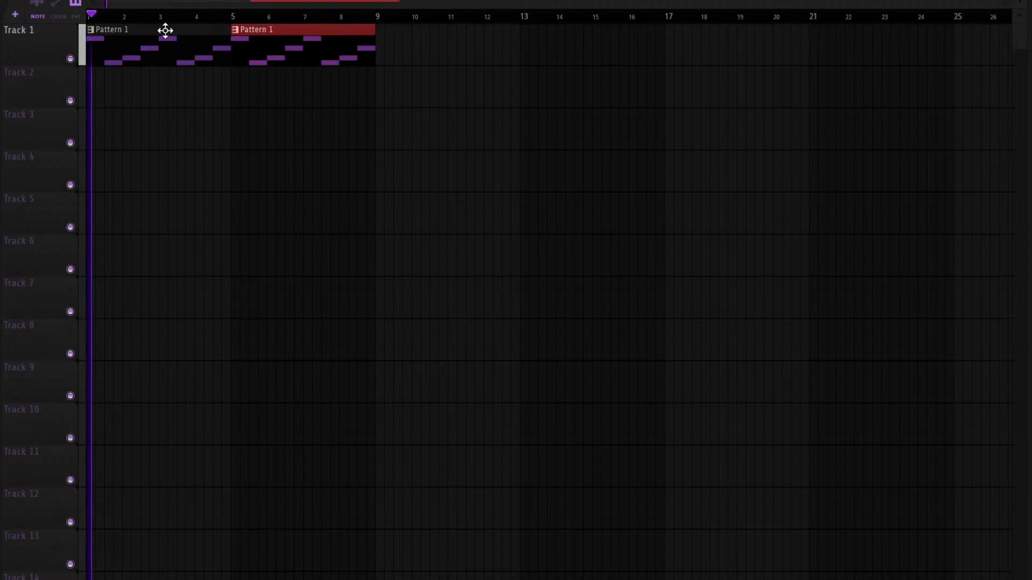
# Add a second Serum channel with the lead ivvy3delay preset to the channel rack
pyautogui.press('F6')
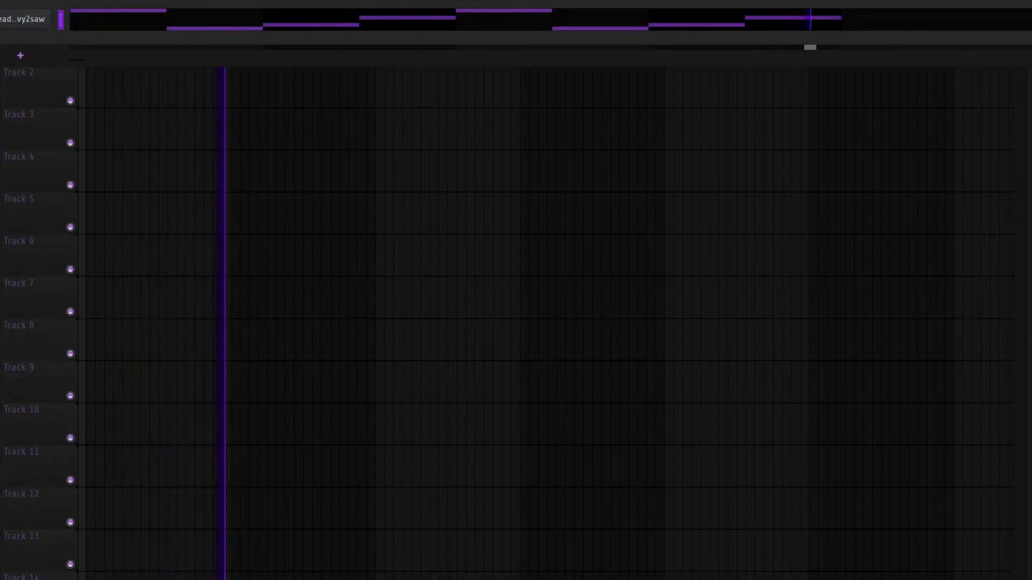
pyautogui.moveTo(0, 33); pyautogui.dragTo(25, 34)
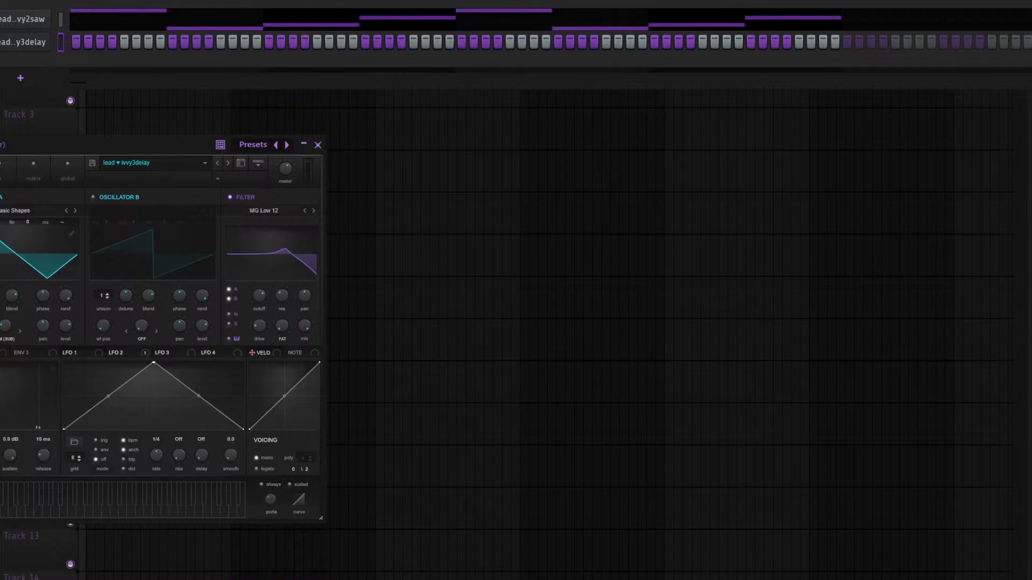
pyautogui.moveTo(56, 149); pyautogui.dragTo(239, 153)
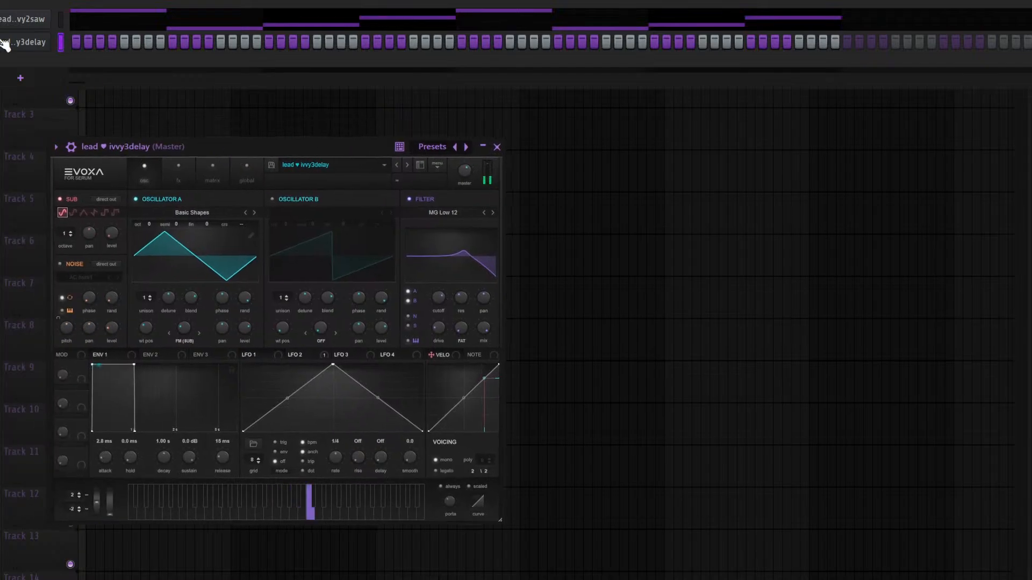
# Draw a half-bar E5 note with shorter E6 and A5 notes above it in the ivvy3delay piano roll and play them
pyautogui.press('F7')
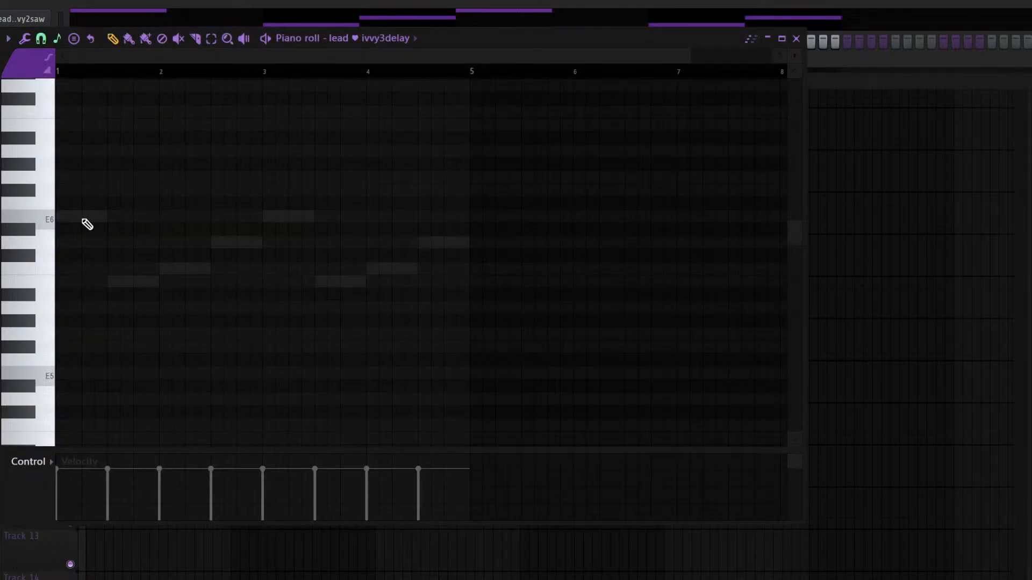
pyautogui.click(78, 374)
pyautogui.moveTo(78, 217); pyautogui.dragTo(69, 217)
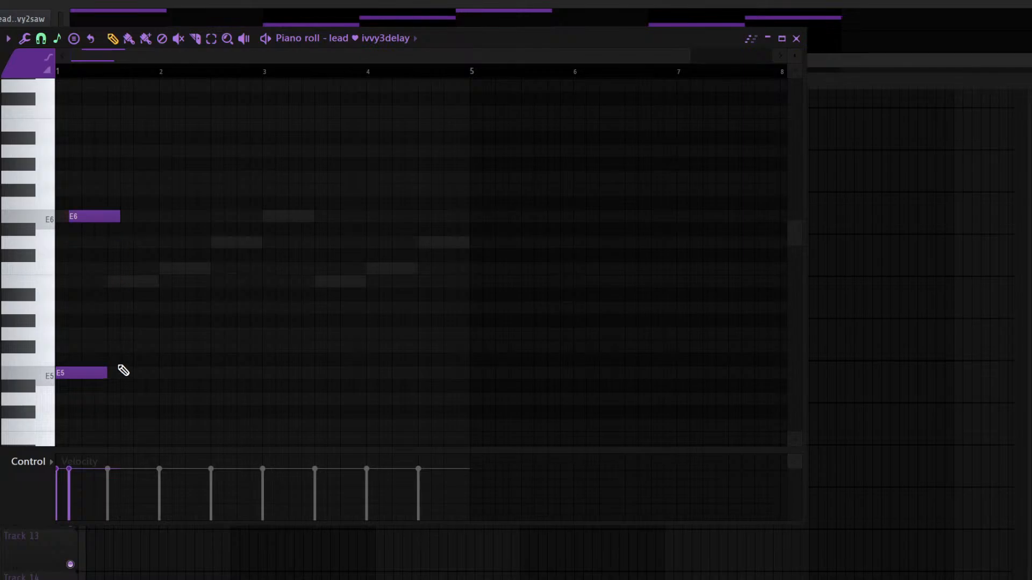
pyautogui.moveTo(119, 216); pyautogui.dragTo(88, 210)
pyautogui.click(95, 311)
pyautogui.moveTo(116, 312); pyautogui.dragTo(104, 311)
pyautogui.press('space')
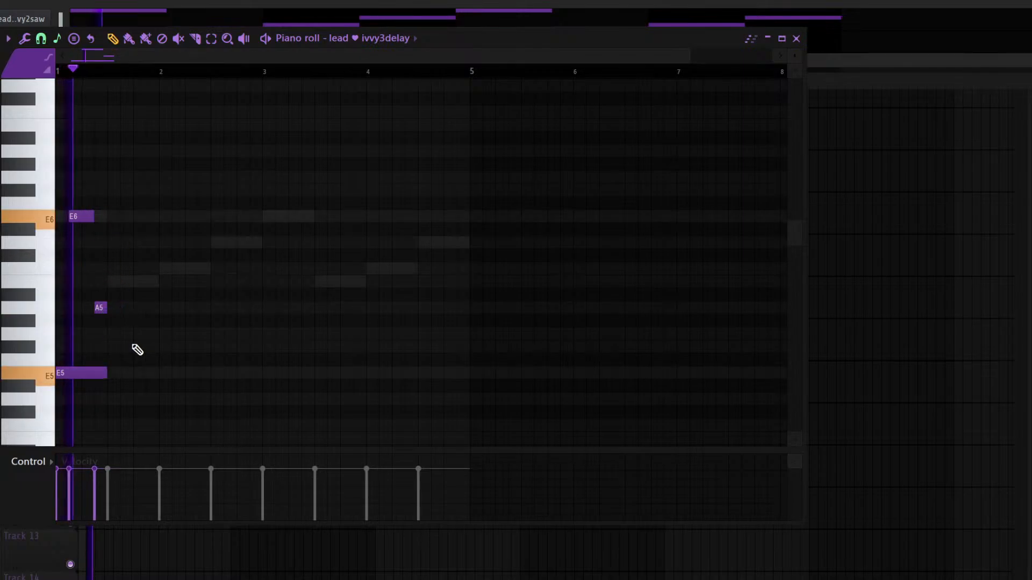
# Duplicate the E5, E6 and A5 phrase until it fills all four bars, and close the piano roll
pyautogui.moveTo(144, 392); pyautogui.dragTo(58, 172)
pyautogui.hotkey('ctrl', 'b')
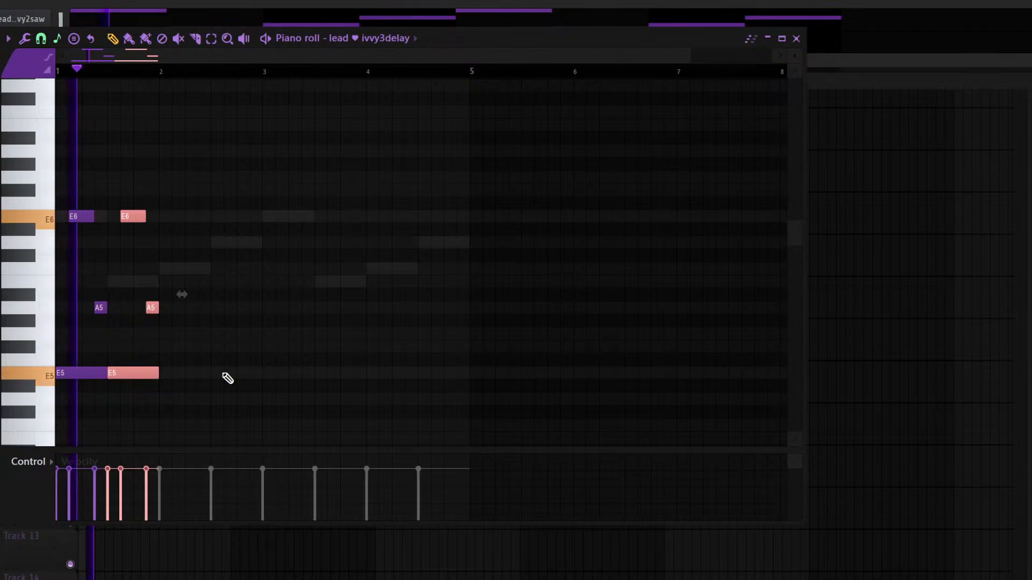
pyautogui.press('space')
pyautogui.hotkey('ctrl', 'a')
pyautogui.hotkey('ctrl', 'b')
pyautogui.hotkey('ctrl', 'b')
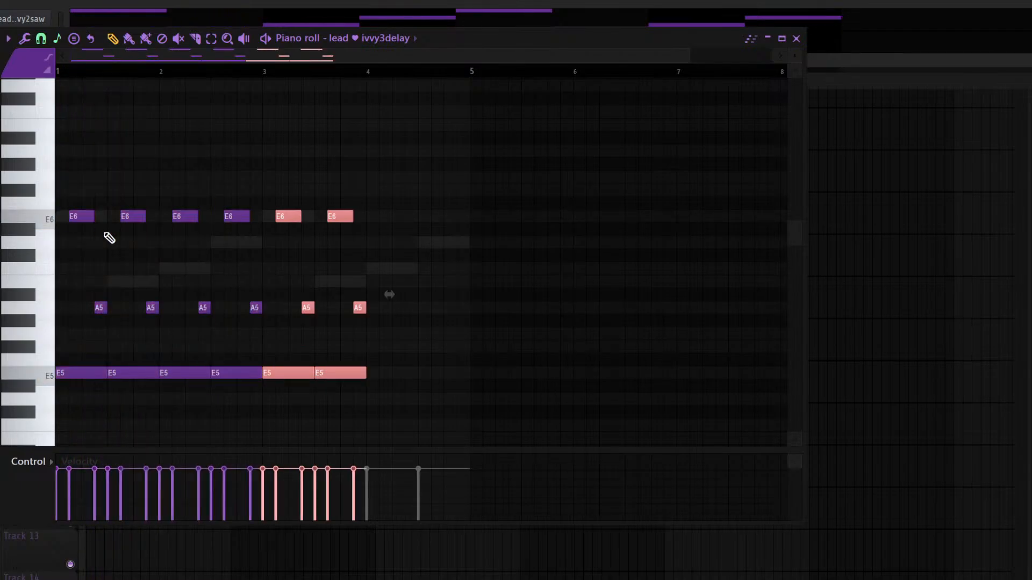
pyautogui.hotkey('ctrl', 'b')
pyautogui.keyDown('ctrl'); pyautogui.click(491, 185); pyautogui.keyUp('ctrl')
pyautogui.press('F7')
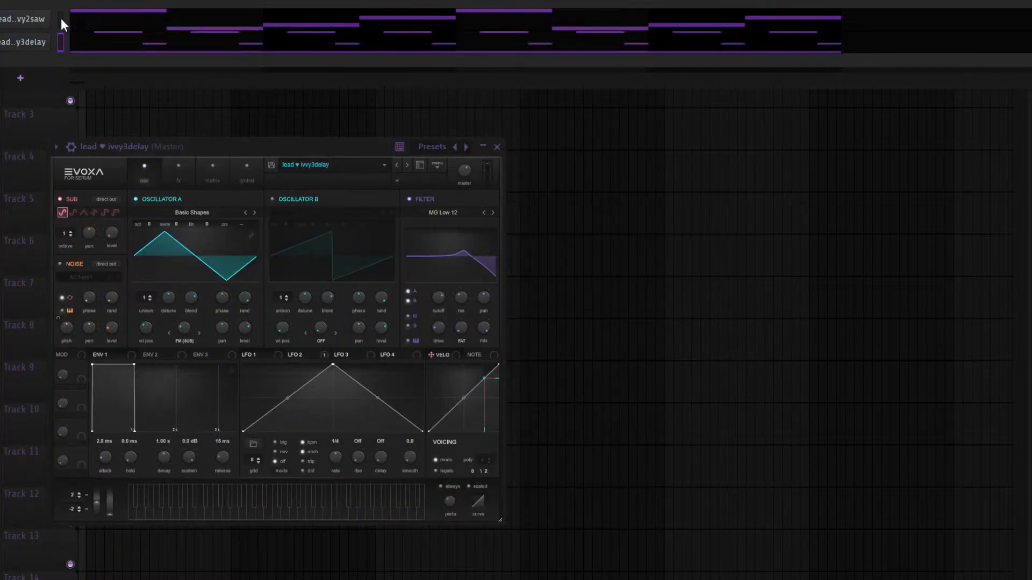
# Route the ivvy2saw and ivvy3delay channels to mixer tracks 1 and 2
pyautogui.press('F9')
pyautogui.press('Right')
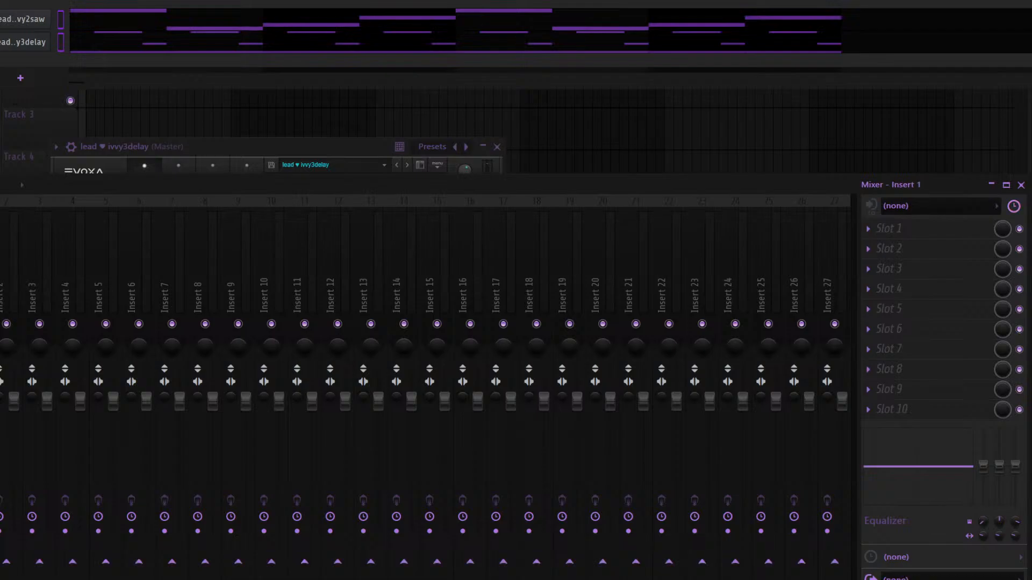
pyautogui.hotkey('ctrl', 'l')
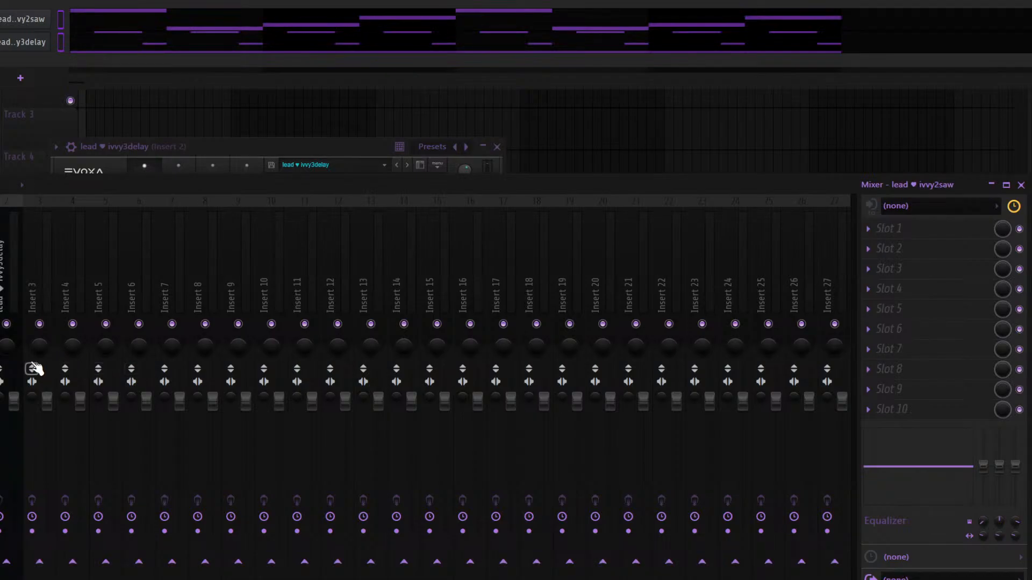
pyautogui.rightClick(13, 326)
# Lower the volume fader of the ivvy3delay mixer track
pyautogui.click(39, 42)
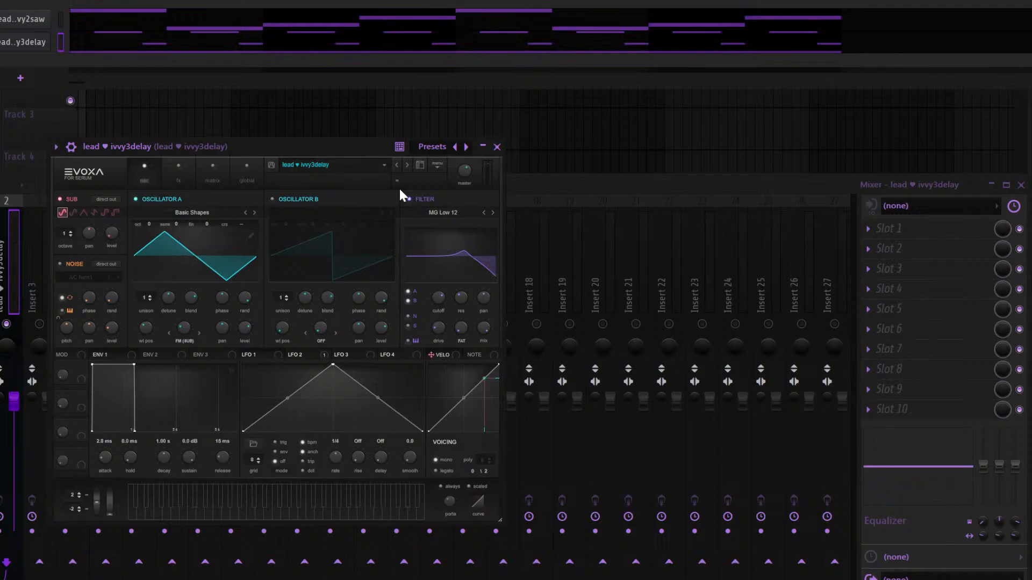
pyautogui.moveTo(202, 147); pyautogui.dragTo(274, 121)
pyautogui.click(9, 337)
pyautogui.moveTo(14, 401); pyautogui.dragTo(15, 436)
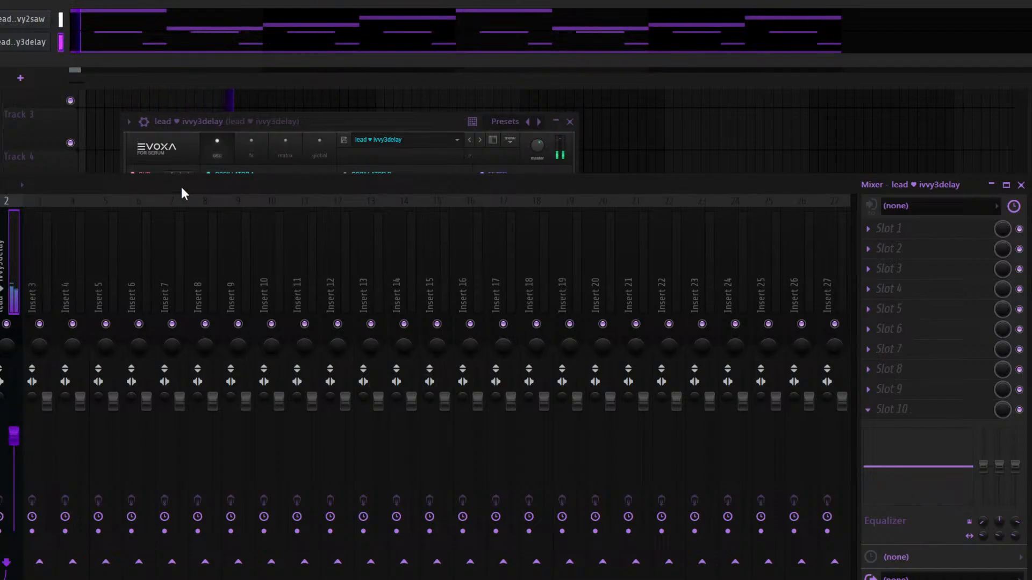
# Close the ivvy3delay plugin and add a third Serum channel with the lead ivvy4slide preset
pyautogui.click(241, 120)
pyautogui.press('Escape')
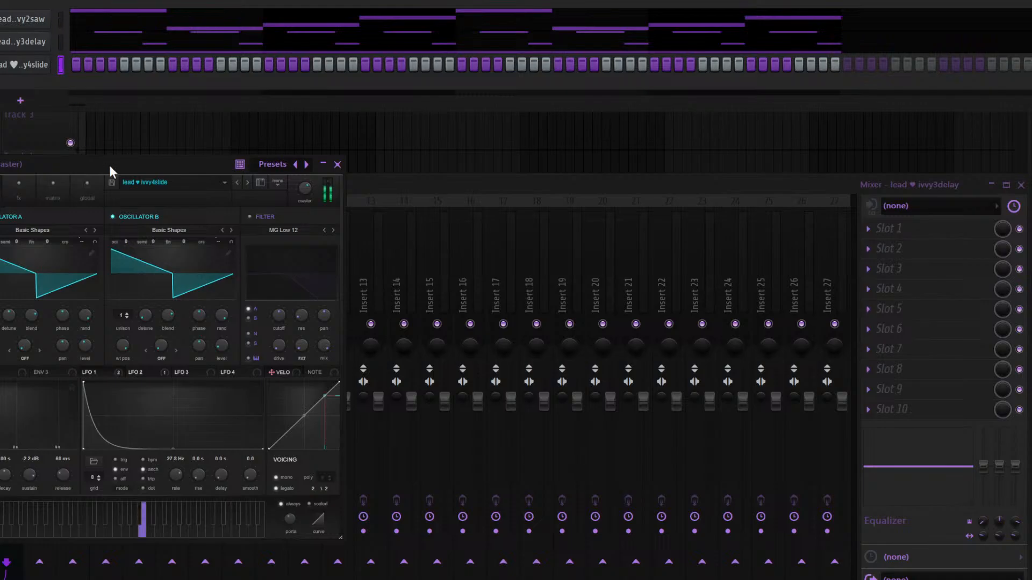
pyautogui.moveTo(109, 167); pyautogui.dragTo(247, 149)
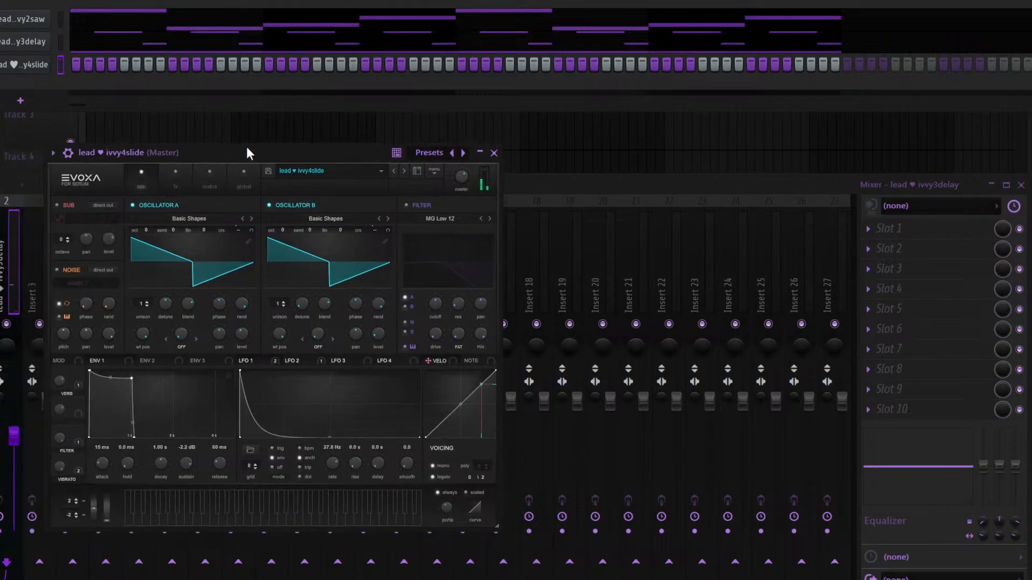
# Draw six-step B5 and E6 notes and a four-step D6 note across bar 1 in the ivvy4slide piano roll
pyautogui.click(65, 66)
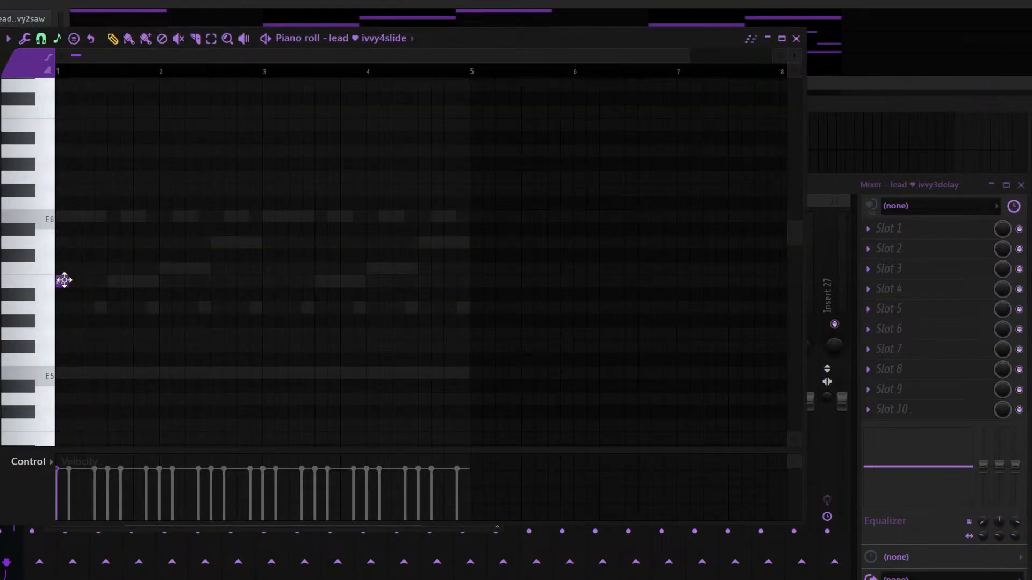
pyautogui.moveTo(63, 280)
pyautogui.mouseDown()
pyautogui.moveTo(111, 279)
pyautogui.moveTo(92, 275)
pyautogui.mouseUp()
pyautogui.click(95, 216)
pyautogui.click(137, 243)
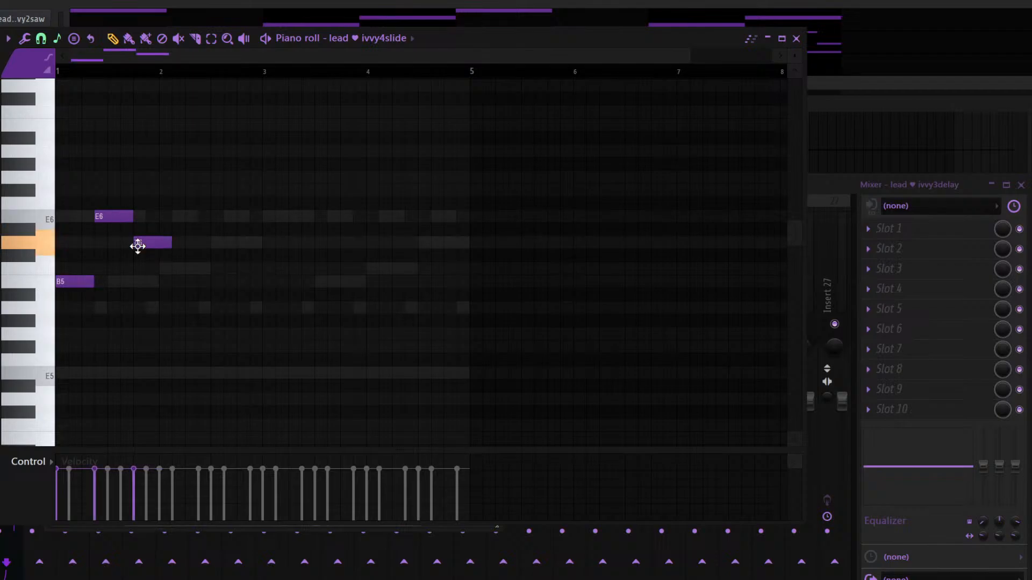
pyautogui.press('space')
pyautogui.moveTo(172, 247)
pyautogui.mouseDown()
pyautogui.moveTo(147, 244)
pyautogui.moveTo(158, 246)
pyautogui.mouseUp()
pyautogui.press('space')
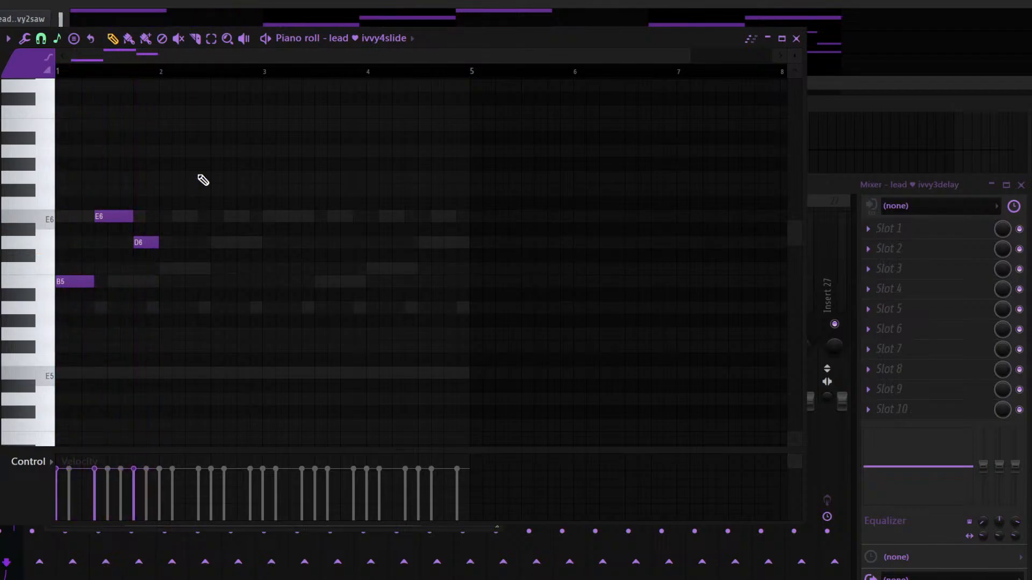
# Add four-step A5 and C6 notes and an eight-step D6 note in bar 2, and duplicate the two-bar ivvy4slide melody into bars 3 and 4
pyautogui.click(163, 308)
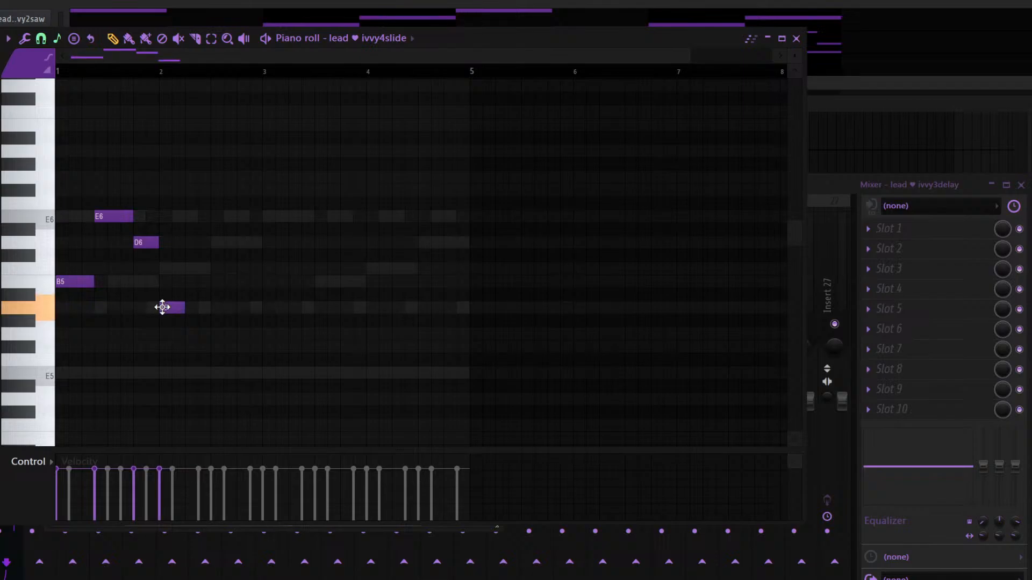
pyautogui.moveTo(190, 281)
pyautogui.mouseDown()
pyautogui.moveTo(190, 264)
pyautogui.moveTo(261, 240)
pyautogui.mouseUp()
pyautogui.click(215, 242)
pyautogui.press('space')
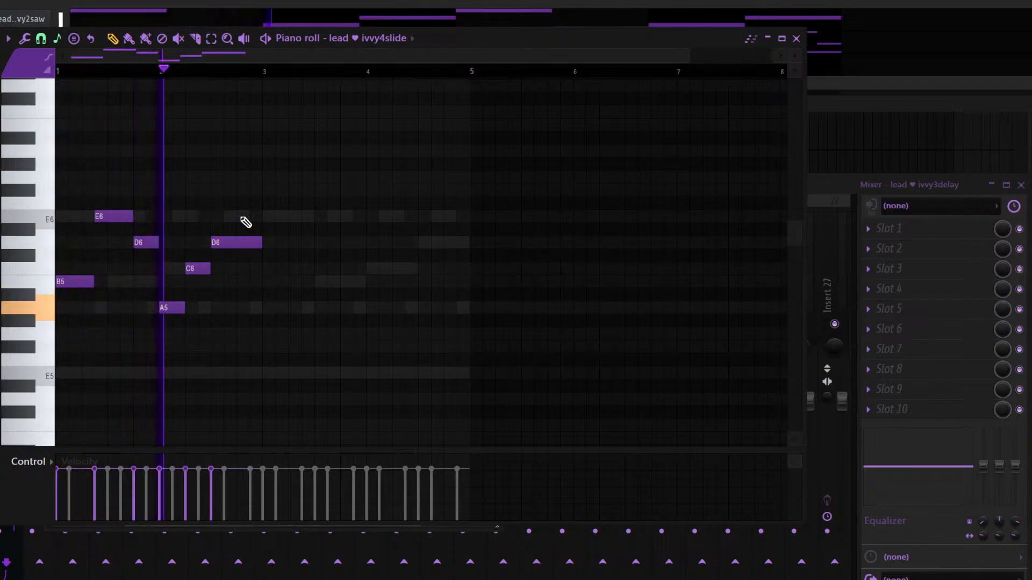
pyautogui.hotkey('ctrl', 'b')
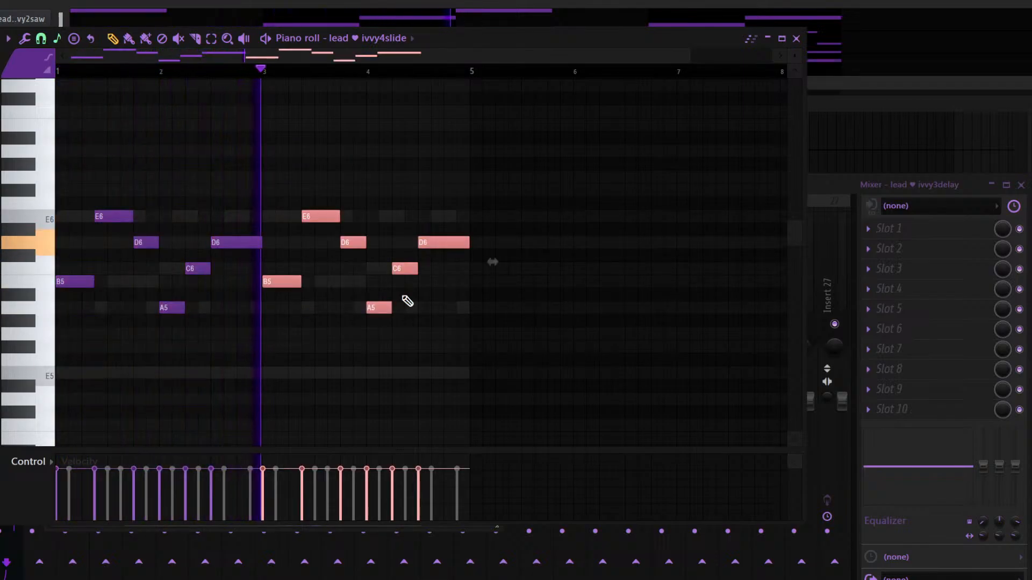
pyautogui.keyDown('ctrl'); pyautogui.click(527, 302); pyautogui.keyUp('ctrl')
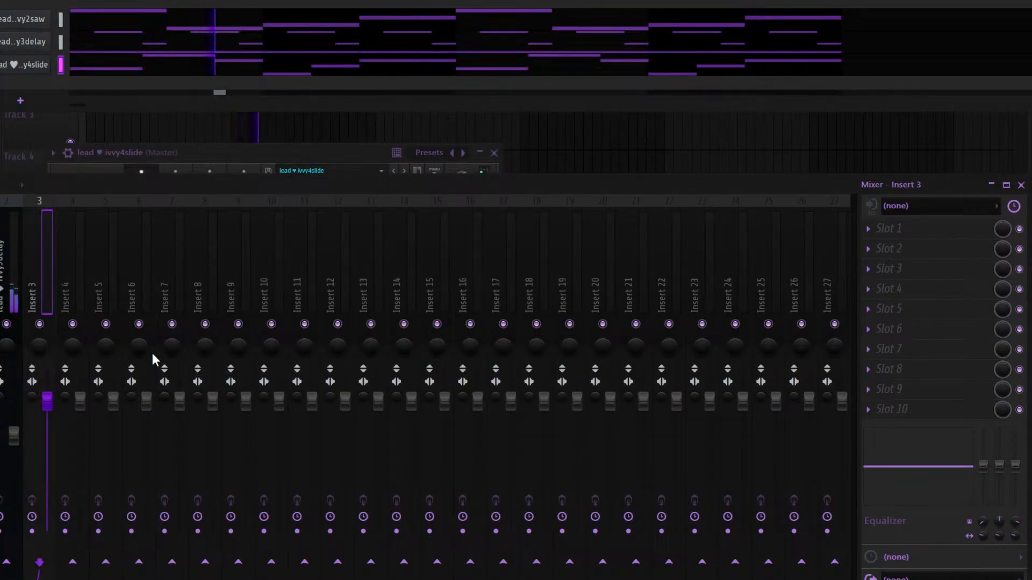
# Route the ivvy4slide channel to mixer track 3 and close its plugin window
pyautogui.hotkey('ctrl', 'l')
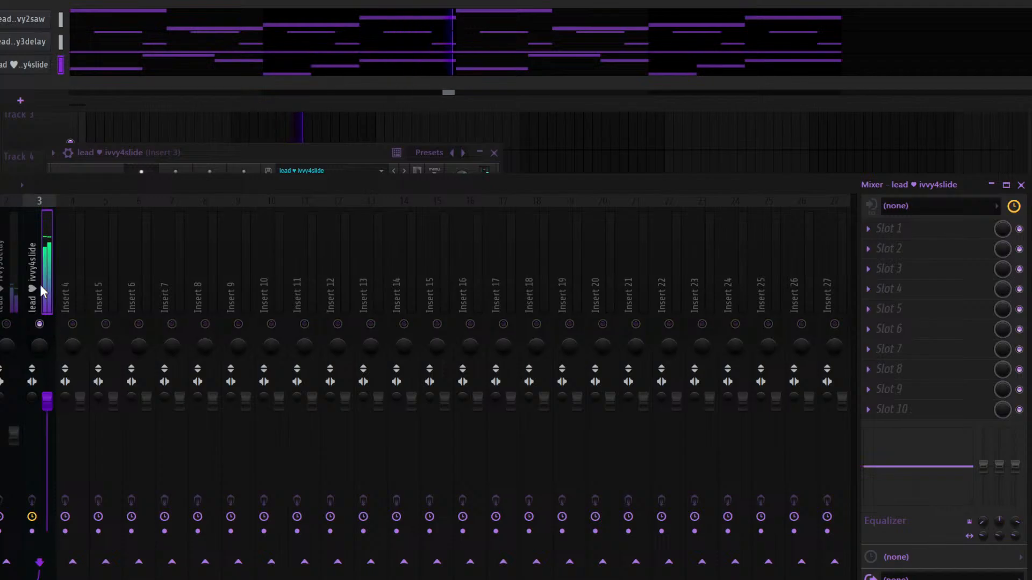
pyautogui.click(247, 151)
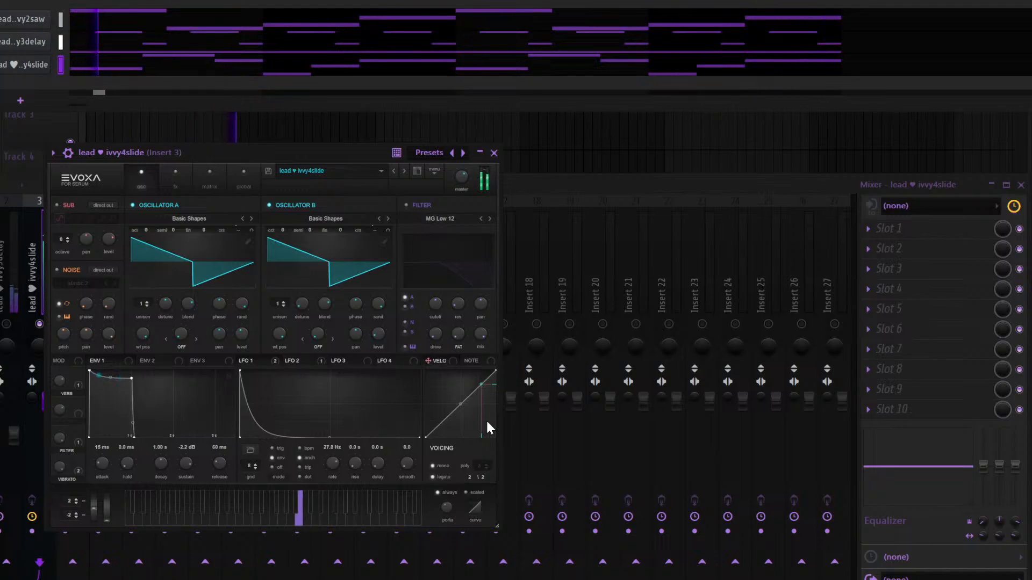
pyautogui.press('space')
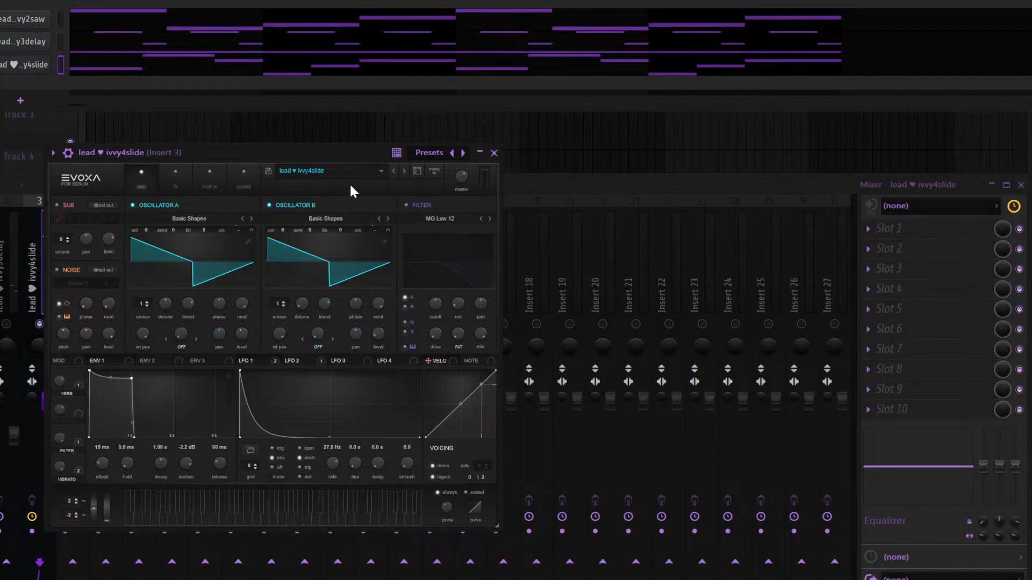
pyautogui.click(31, 65)
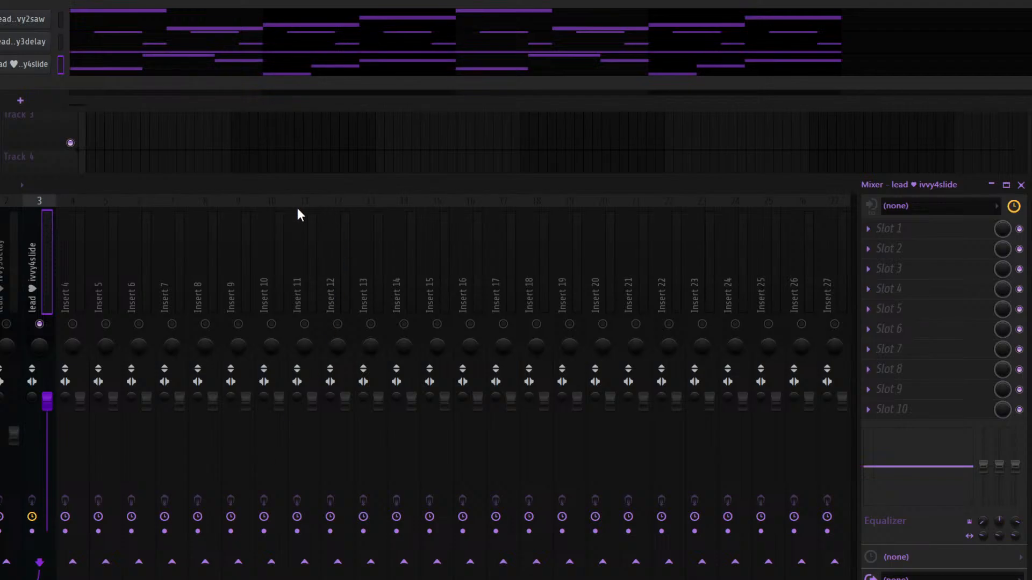
# Lower the volume fader of the ivvy4slide mixer track while the beat plays, and close the mixer
pyautogui.press('space')
pyautogui.moveTo(47, 400); pyautogui.dragTo(48, 454)
pyautogui.rightClick(40, 324)
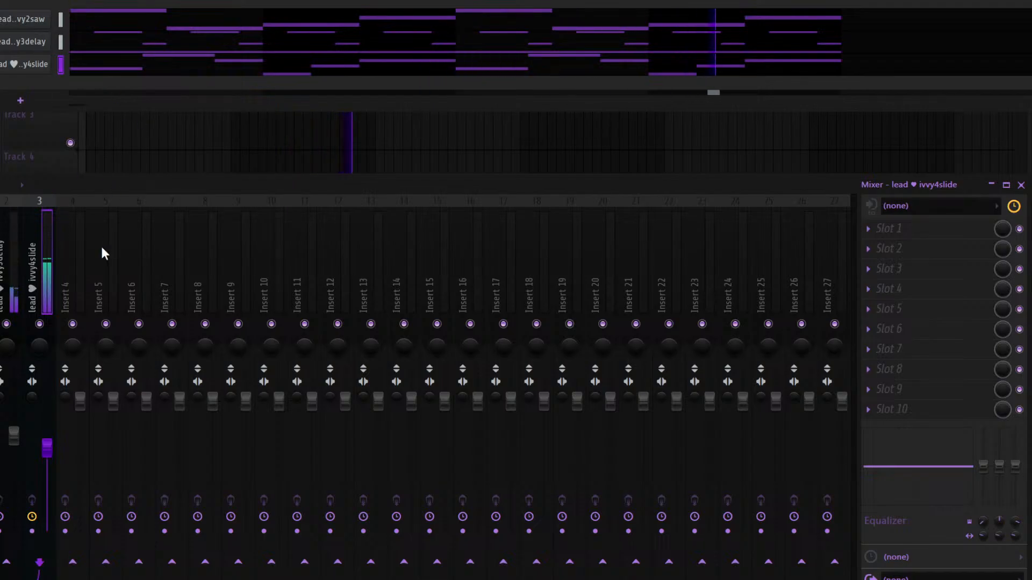
pyautogui.click(9, 66)
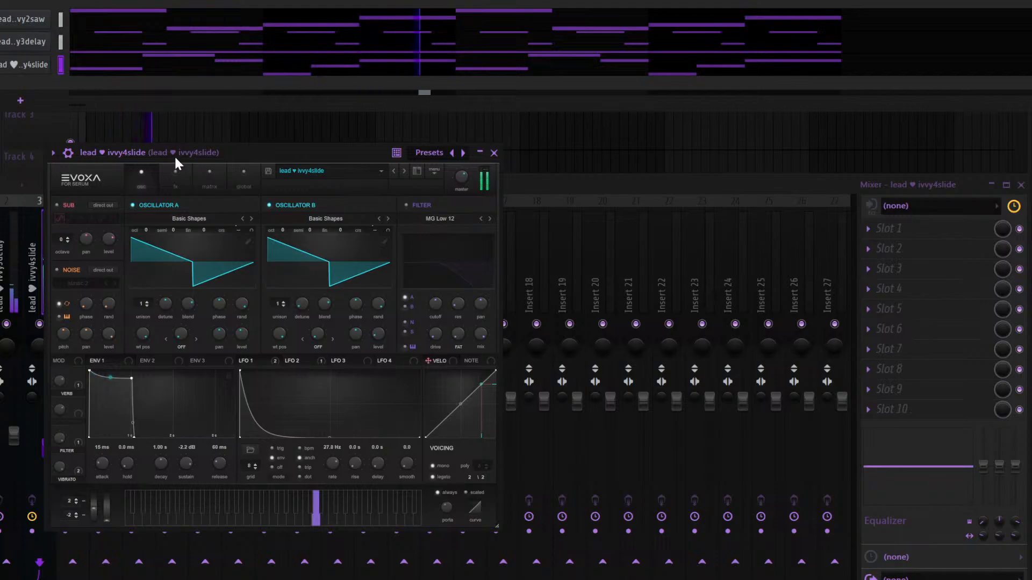
pyautogui.press('Escape')
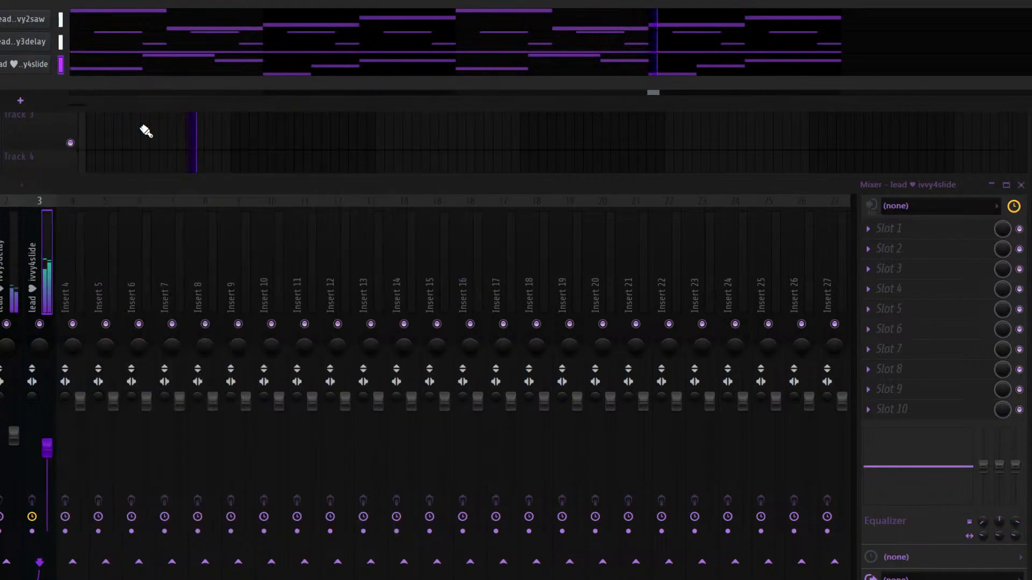
pyautogui.rightClick(146, 131)
pyautogui.press('space')
pyautogui.press('F6')
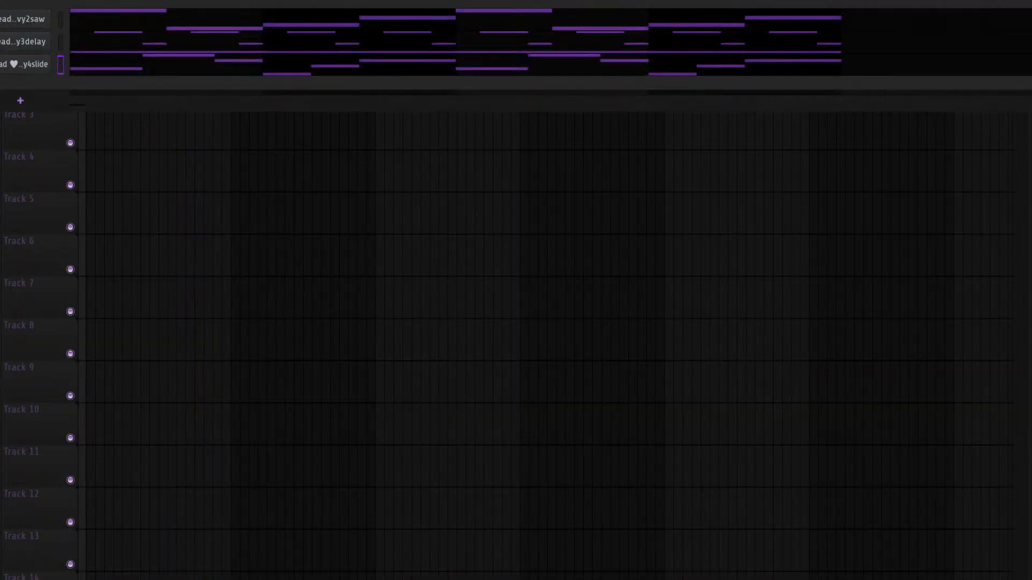
pyautogui.press('F4')
pyautogui.click(173, 132)
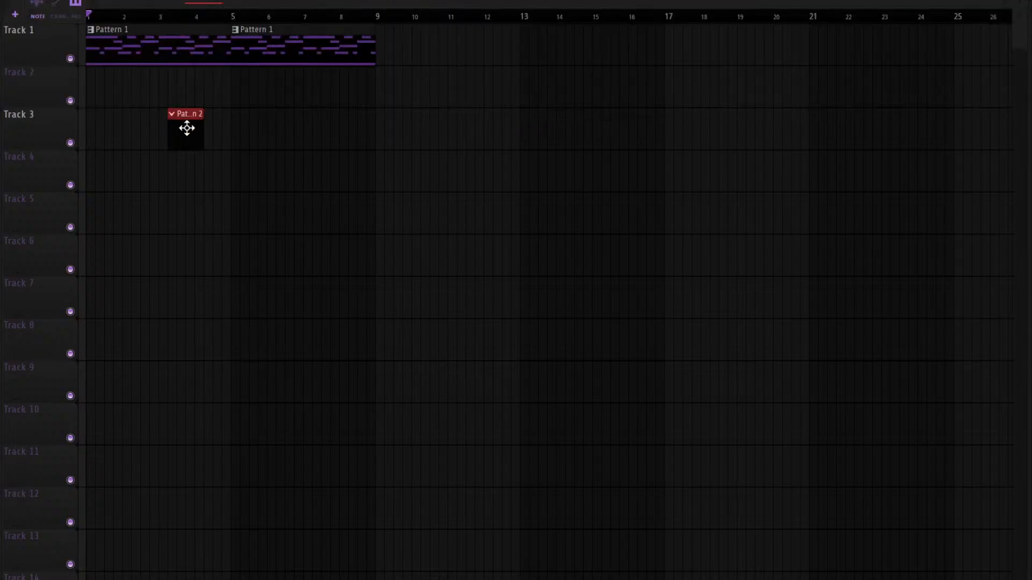
pyautogui.rightClick(186, 128)
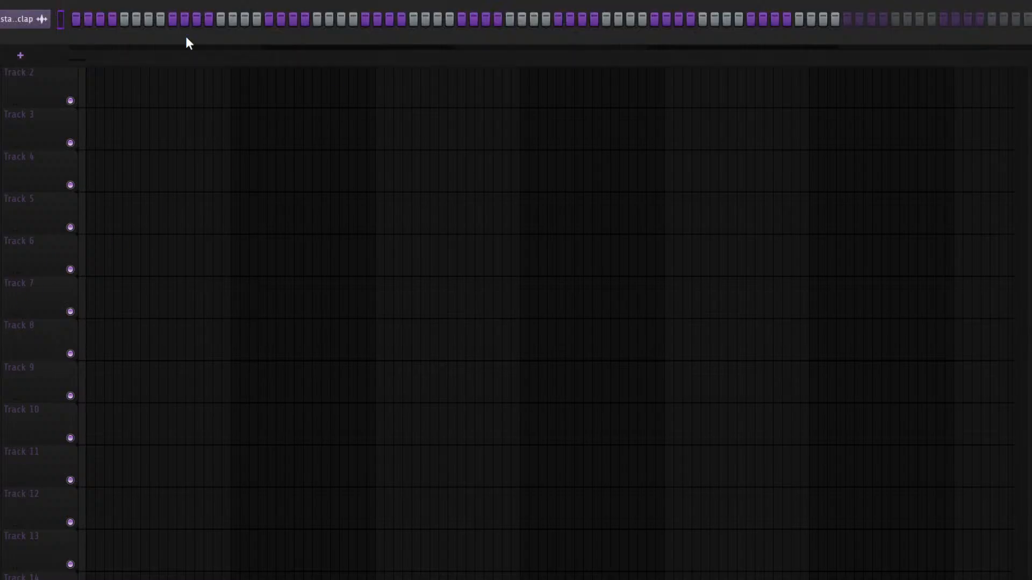
# Place clap hits on steps 9, 25, 41 and 57 of the clap channel in Pattern 1
pyautogui.press('space')
pyautogui.click(174, 16)
pyautogui.click(365, 20)
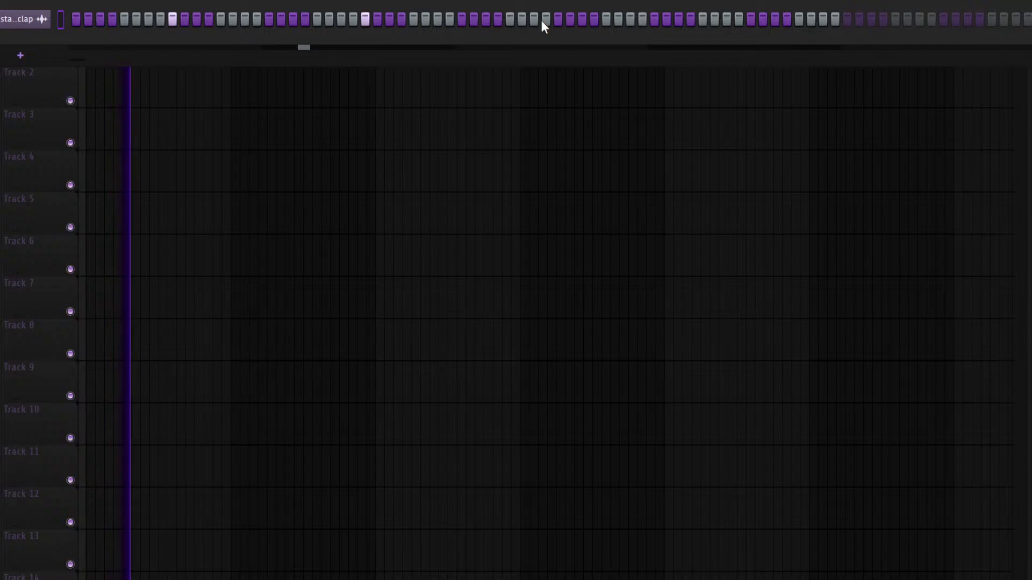
pyautogui.click(557, 20)
pyautogui.click(753, 17)
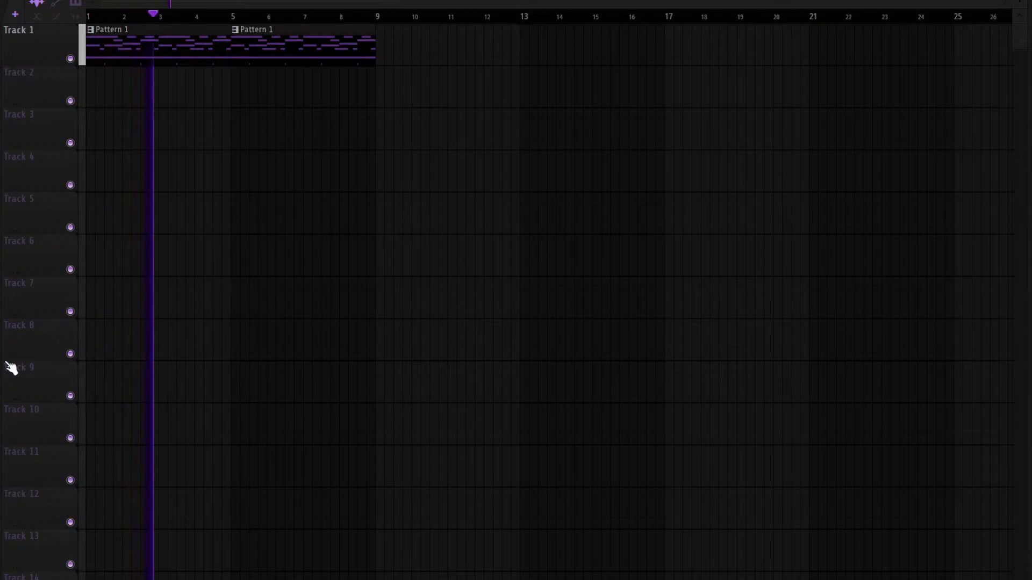
# Add the HI HAT - FLEXX sample as a channel and fill every second step
pyautogui.press('F7')
pyautogui.press('F7')
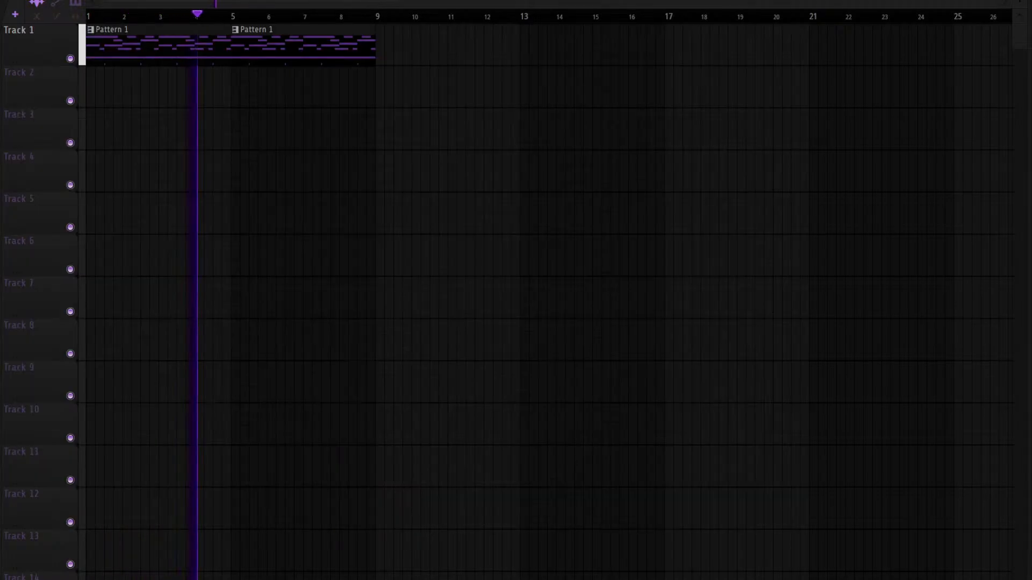
pyautogui.press('F6')
pyautogui.press('space')
pyautogui.click(196, 85)
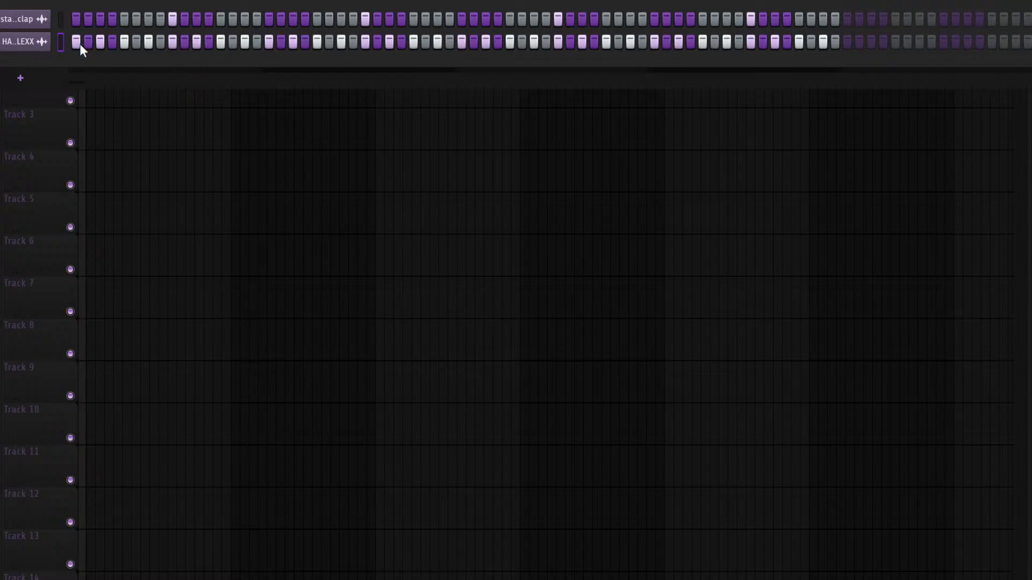
# Add extra hi-hat hits on steps 2, 16, 26, 58 and 62 of the HI HAT - FLEXX channel
pyautogui.click(87, 43)
pyautogui.press('space')
pyautogui.click(257, 42)
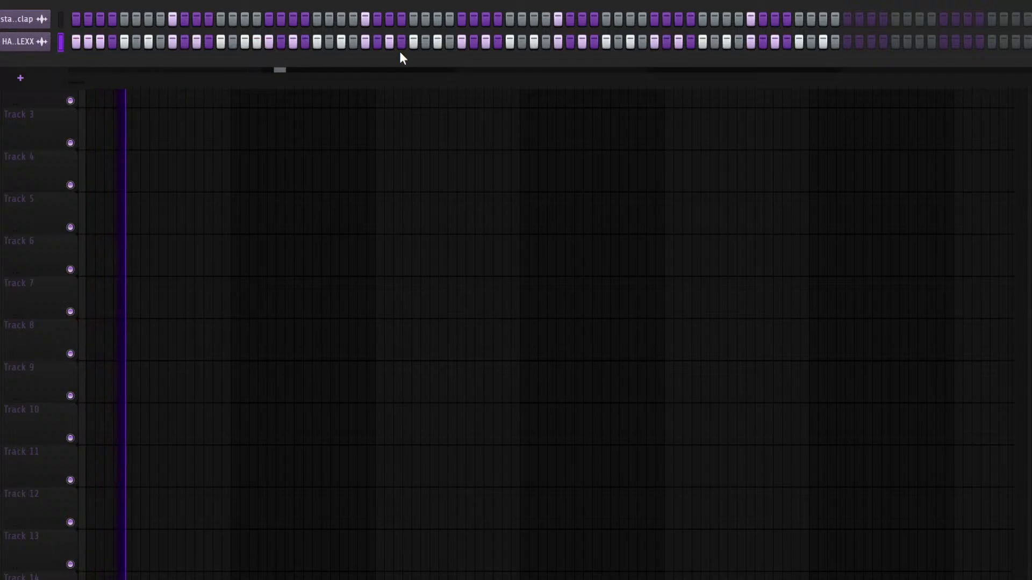
pyautogui.click(377, 42)
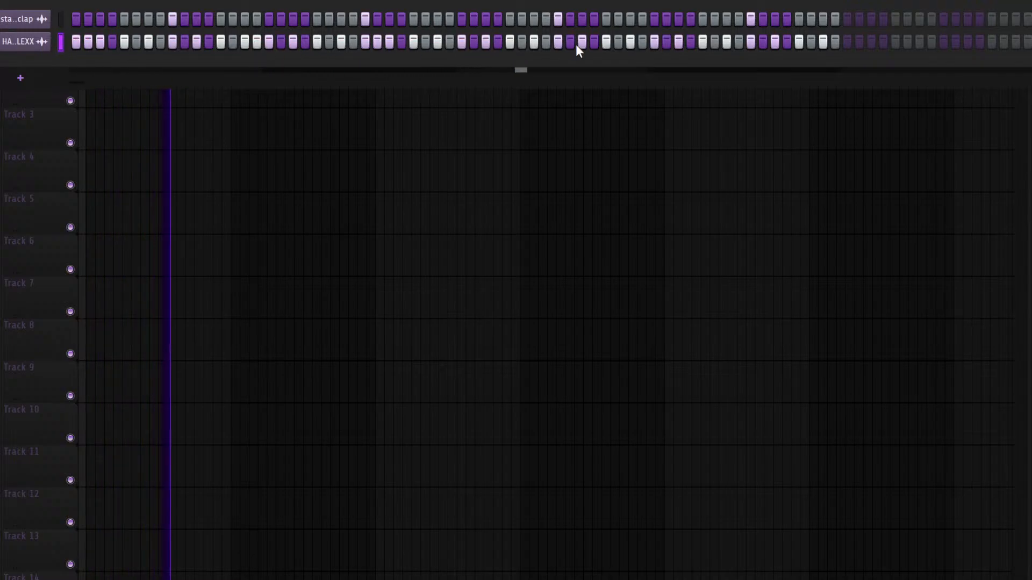
pyautogui.click(761, 42)
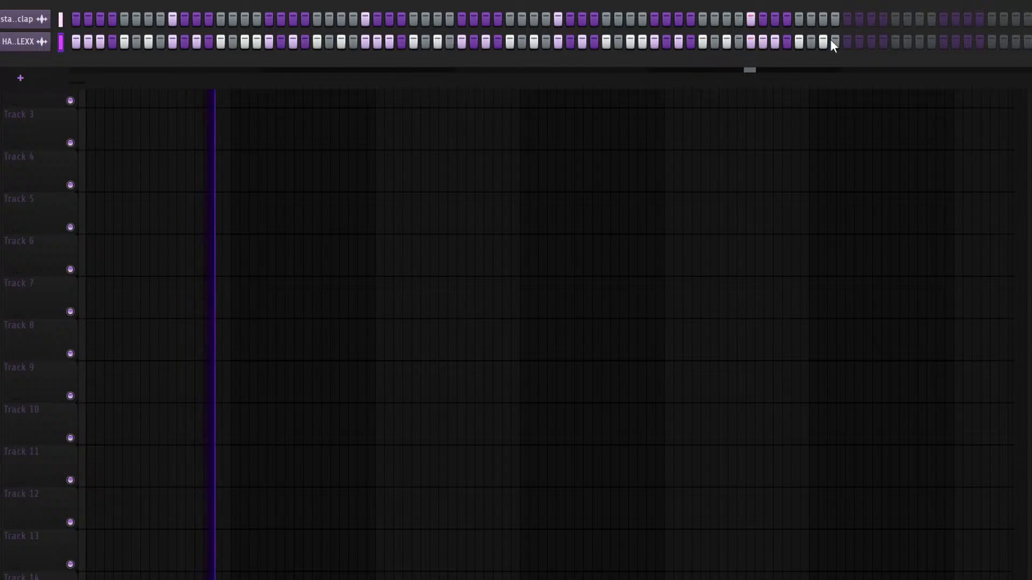
pyautogui.click(812, 42)
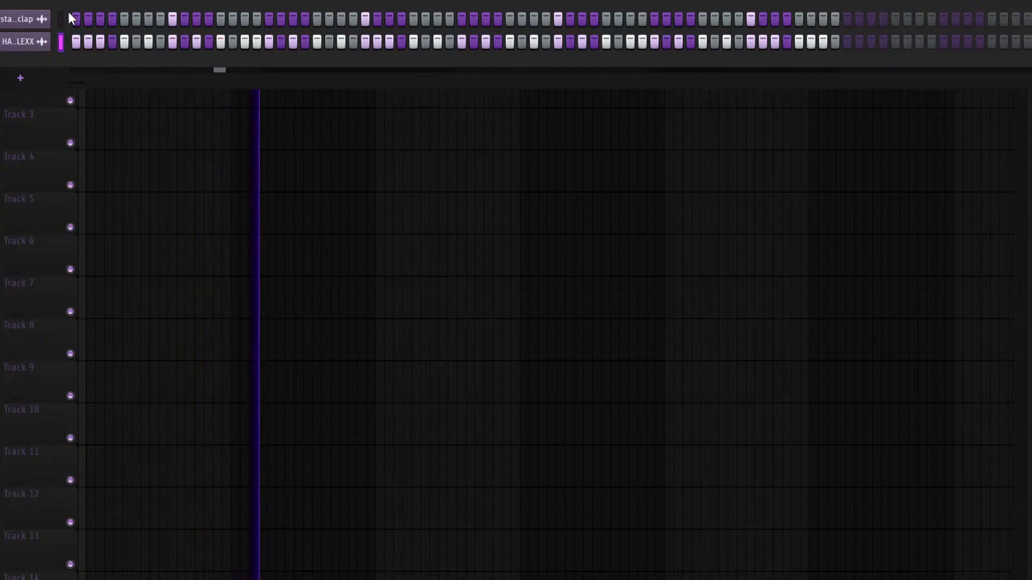
# Route the clap and HI HAT - FLEXX channels to mixer tracks 4 and 5, and stop playback
pyautogui.press('F9')
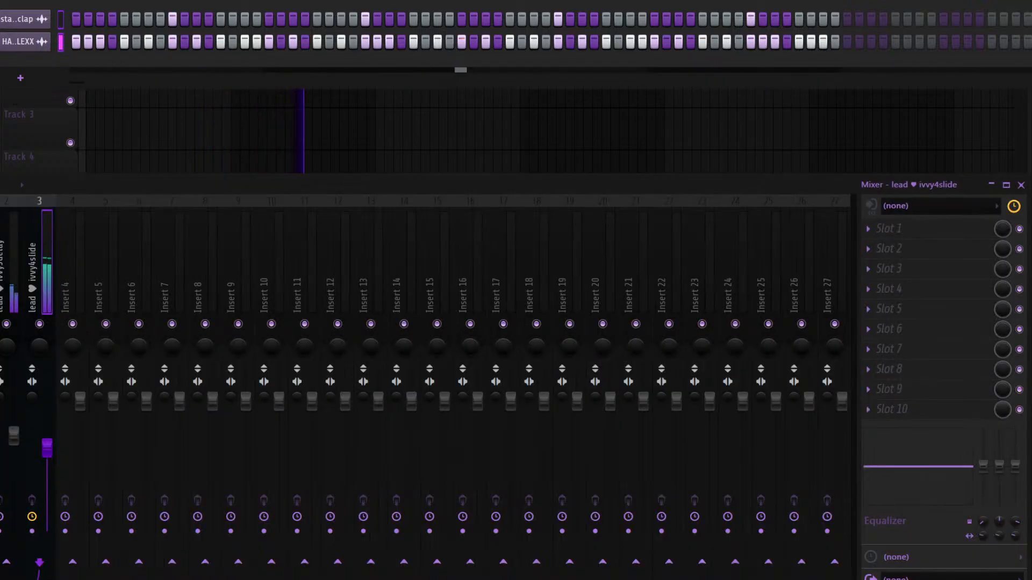
pyautogui.click(75, 261)
pyautogui.hotkey('ctrl', 'shift', 'l')
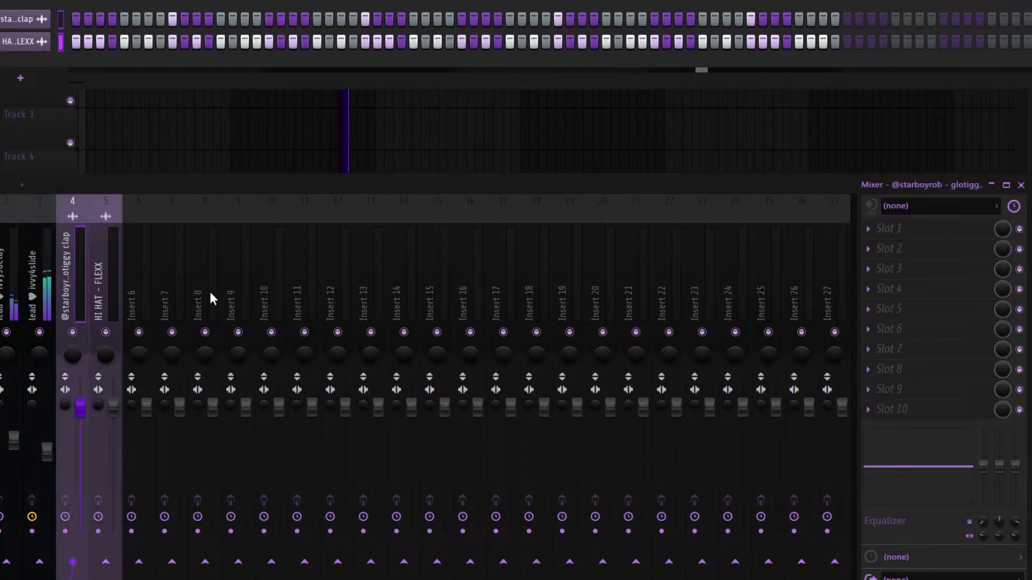
pyautogui.press('F9')
pyautogui.press('space')
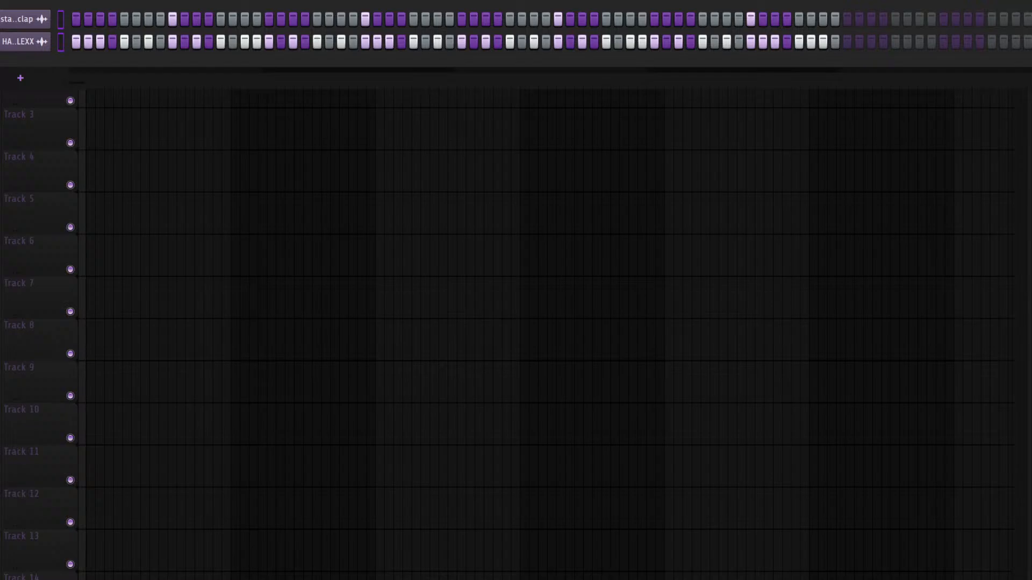
# Add the X808 - DEBATABLE sample as a channel and set it to cut itself
pyautogui.press('F6')
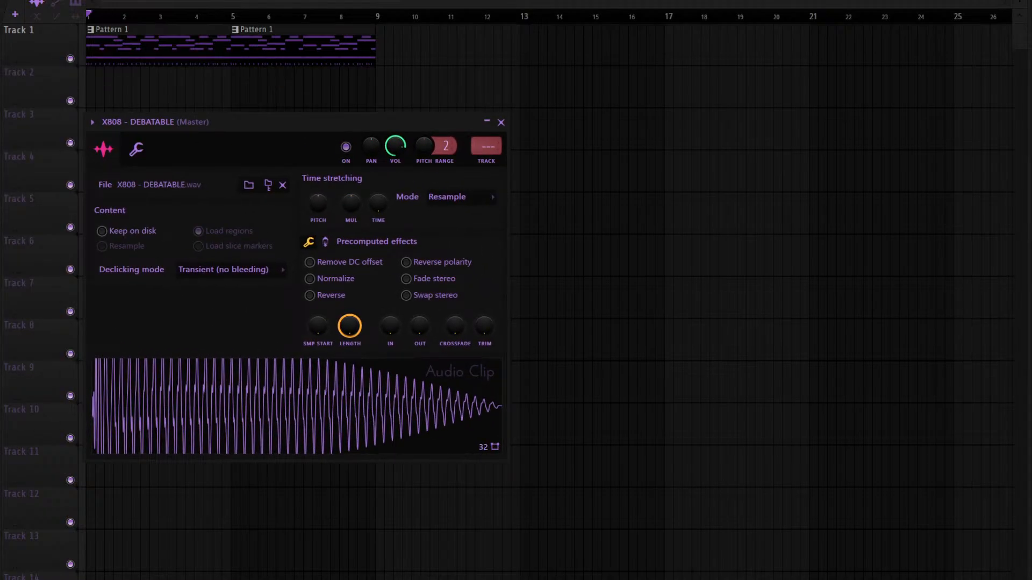
pyautogui.click(141, 147)
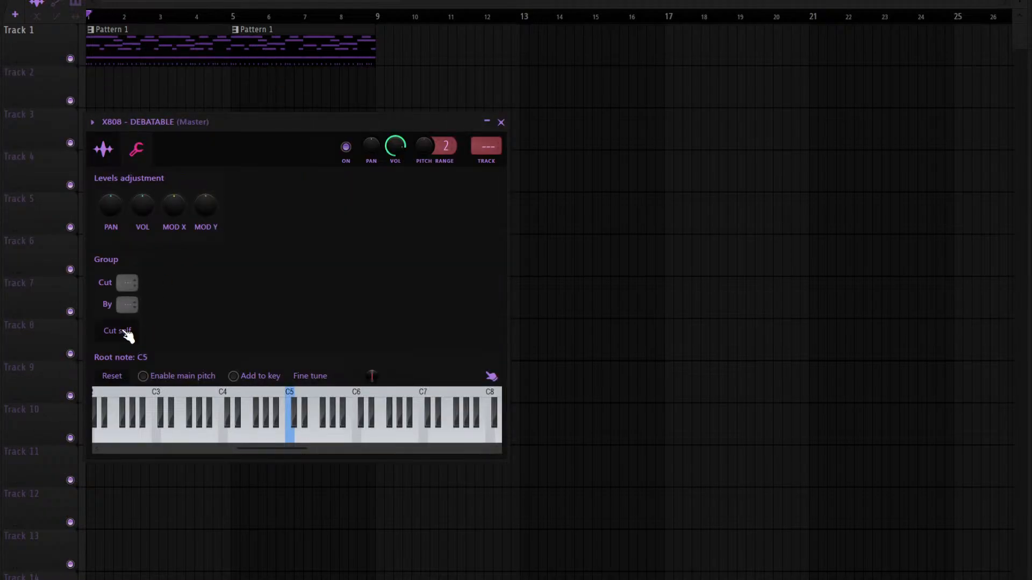
pyautogui.press('Escape')
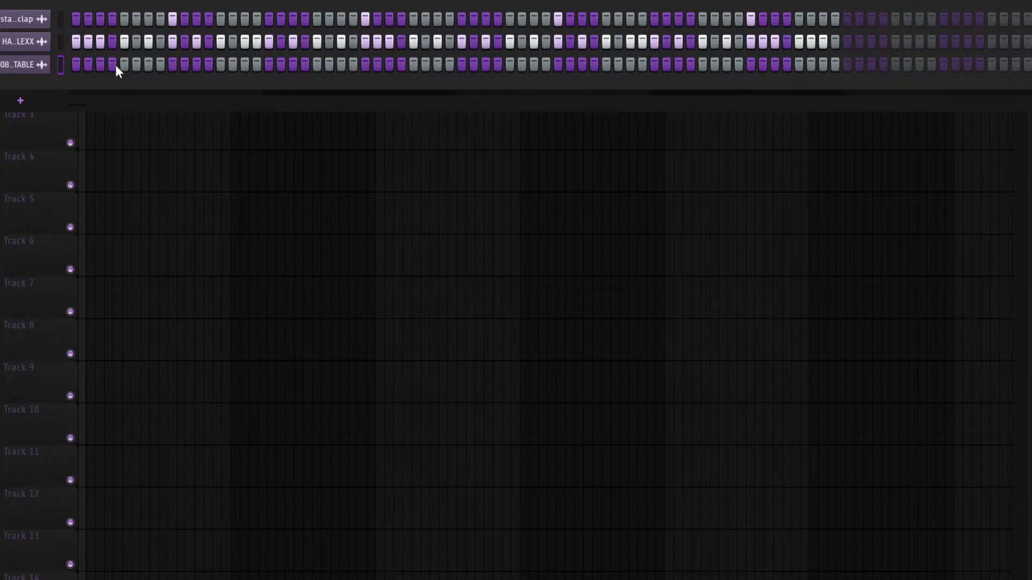
# Draw five short E5 notes in the X808 - DEBATABLE piano roll, spread from bar 1 to the middle of bar 2
pyautogui.press('F7')
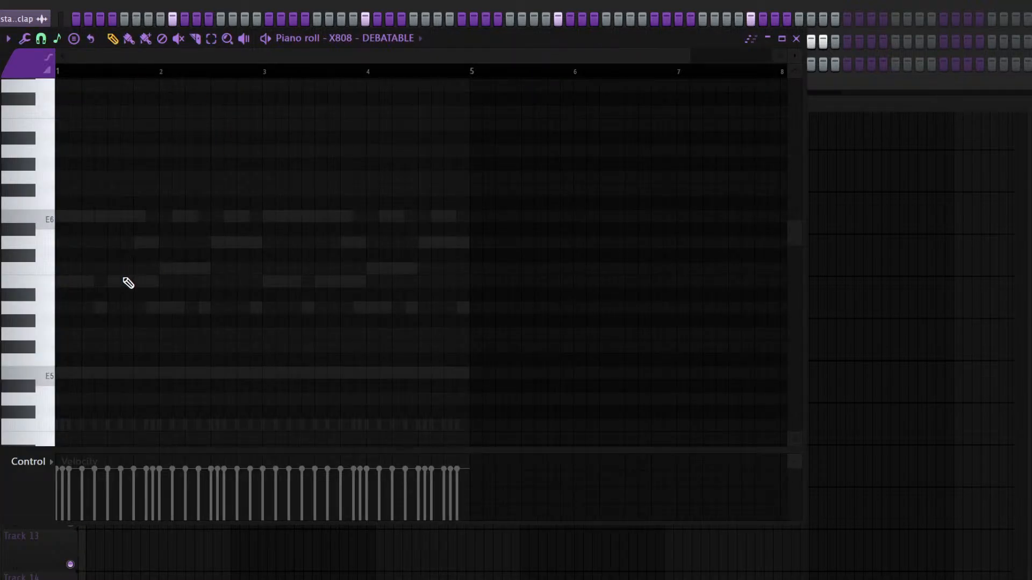
pyautogui.click(99, 373)
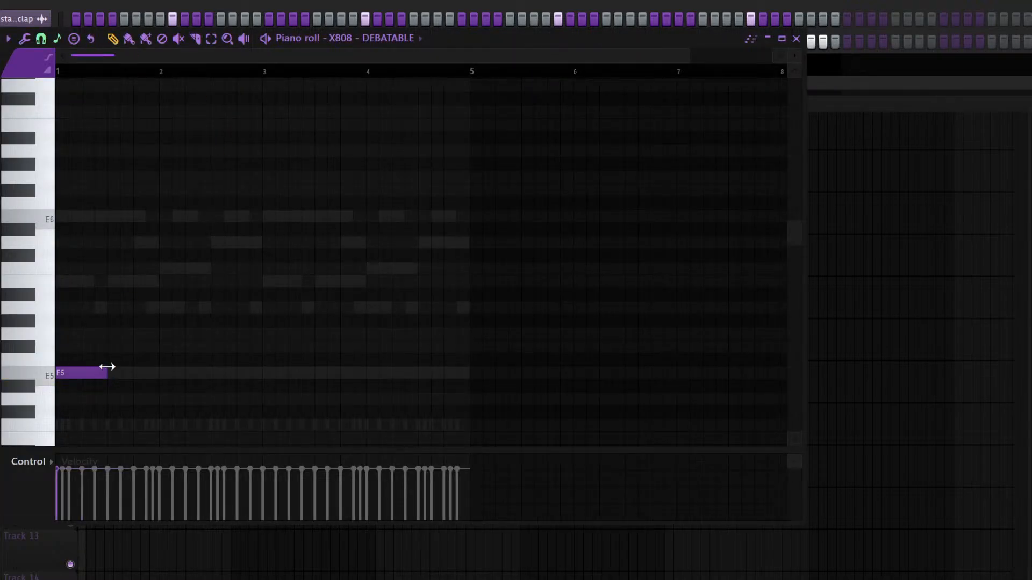
pyautogui.moveTo(107, 367); pyautogui.dragTo(69, 367)
pyautogui.scroll(3, 134, 89)
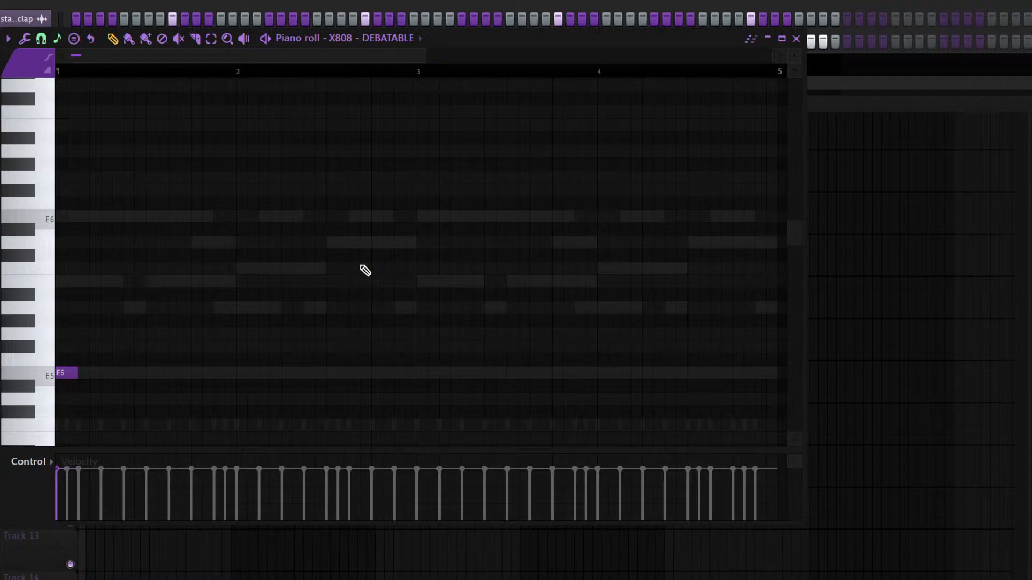
pyautogui.press('space')
pyautogui.click(128, 373)
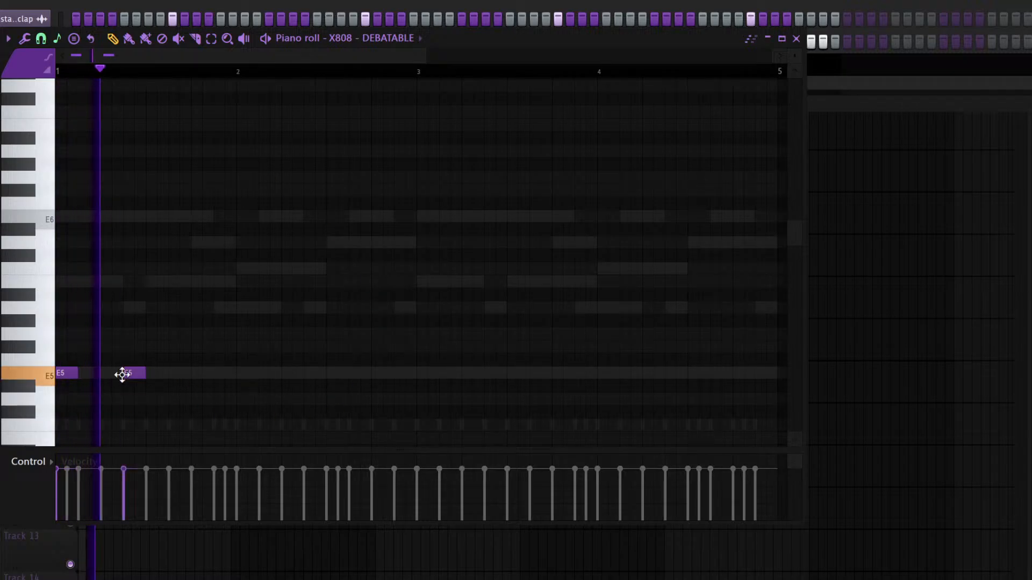
pyautogui.moveTo(181, 373); pyautogui.dragTo(194, 370)
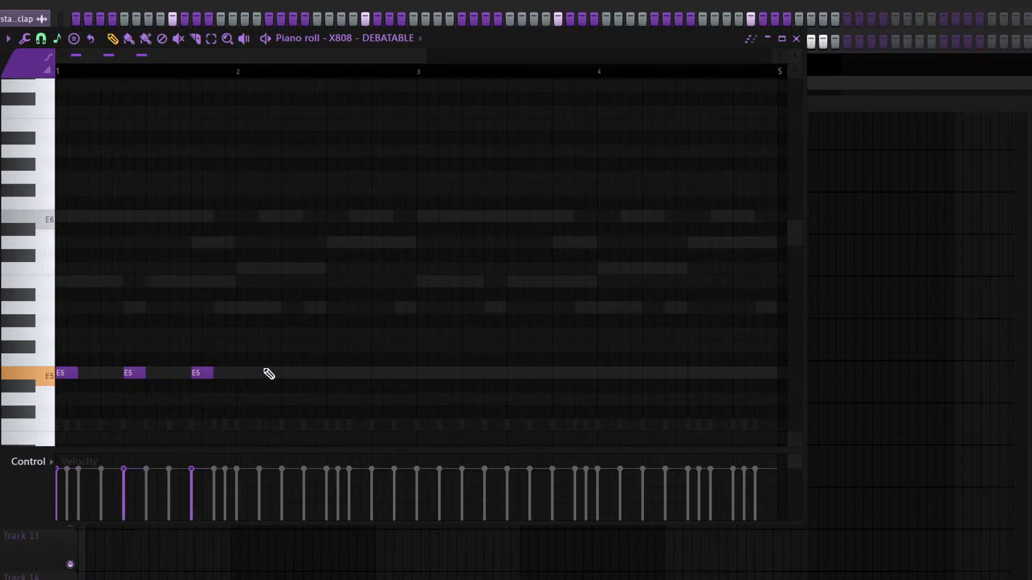
pyautogui.click(314, 371)
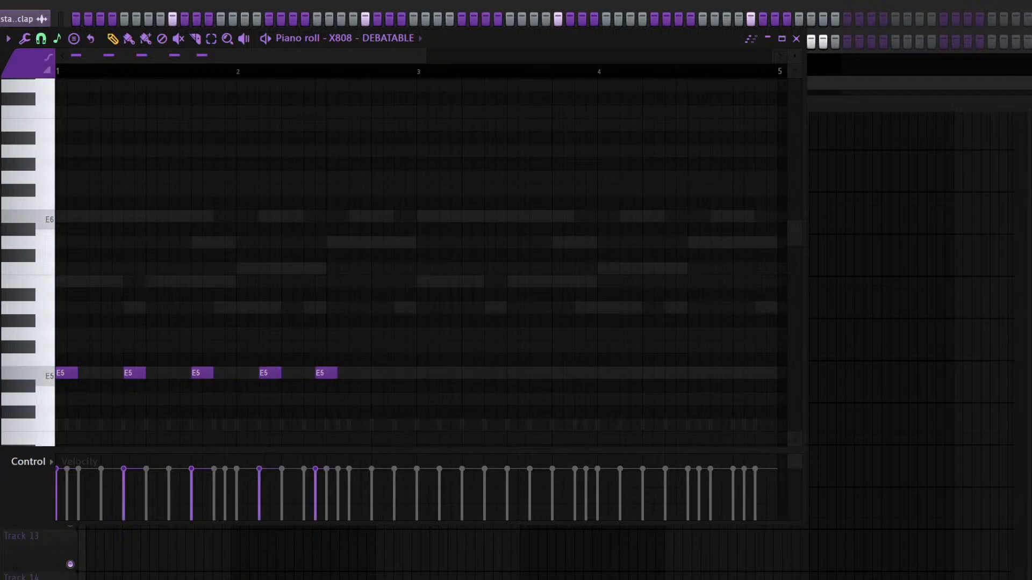
pyautogui.moveTo(321, 374); pyautogui.dragTo(310, 376)
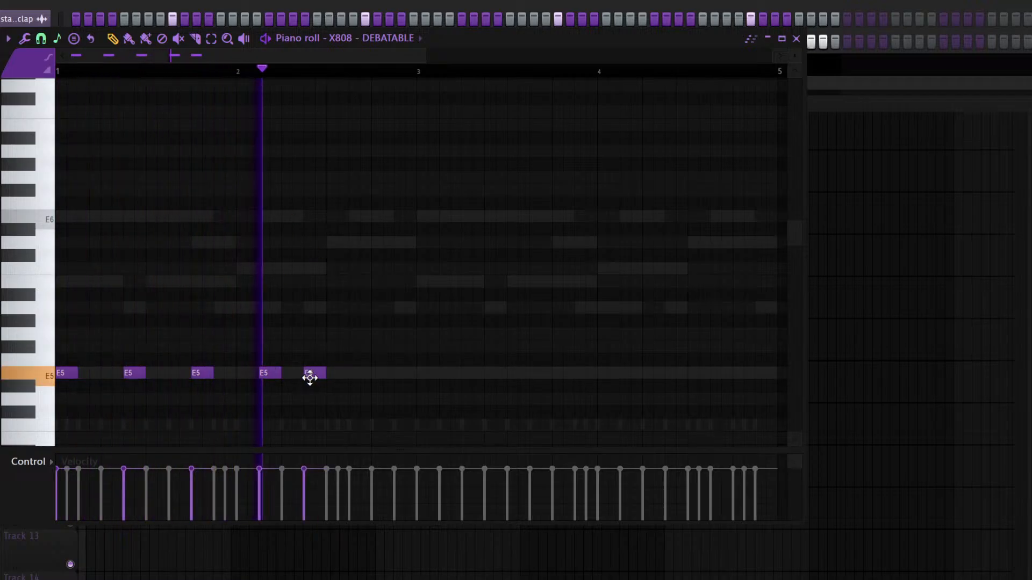
pyautogui.press('space')
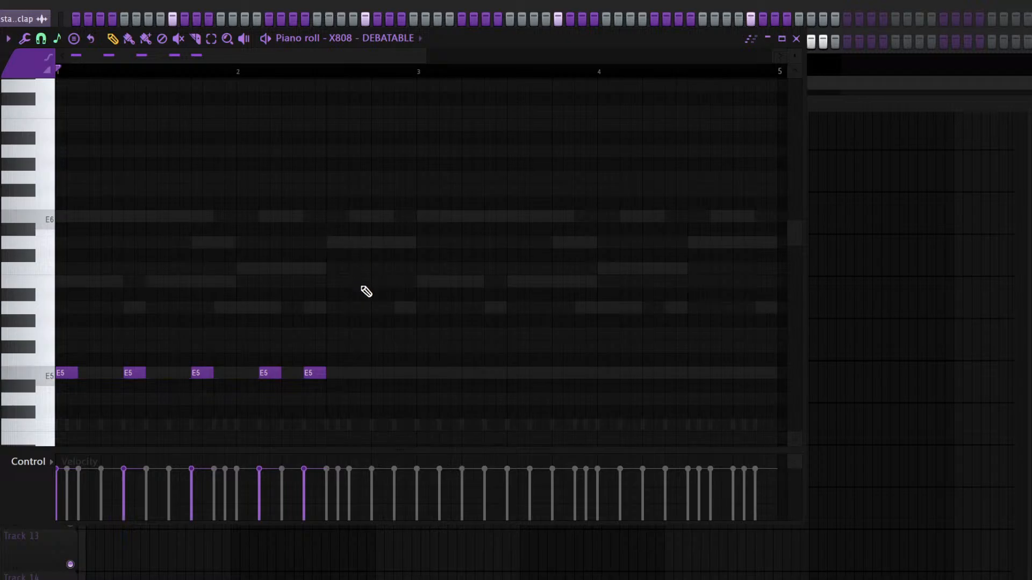
pyautogui.click(365, 218)
pyautogui.moveTo(375, 216); pyautogui.dragTo(362, 212)
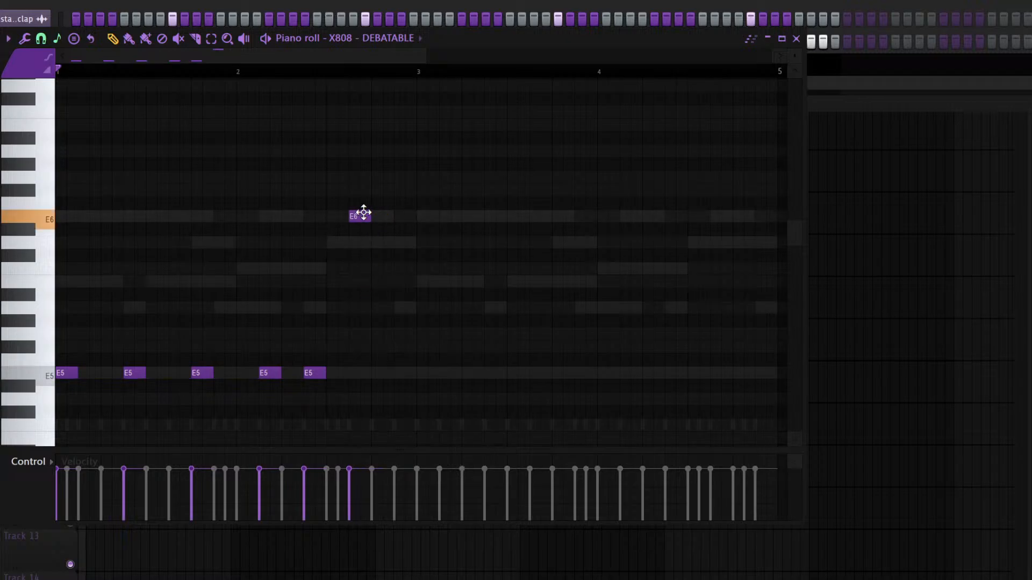
pyautogui.click(376, 214)
pyautogui.click(397, 242)
pyautogui.press('space')
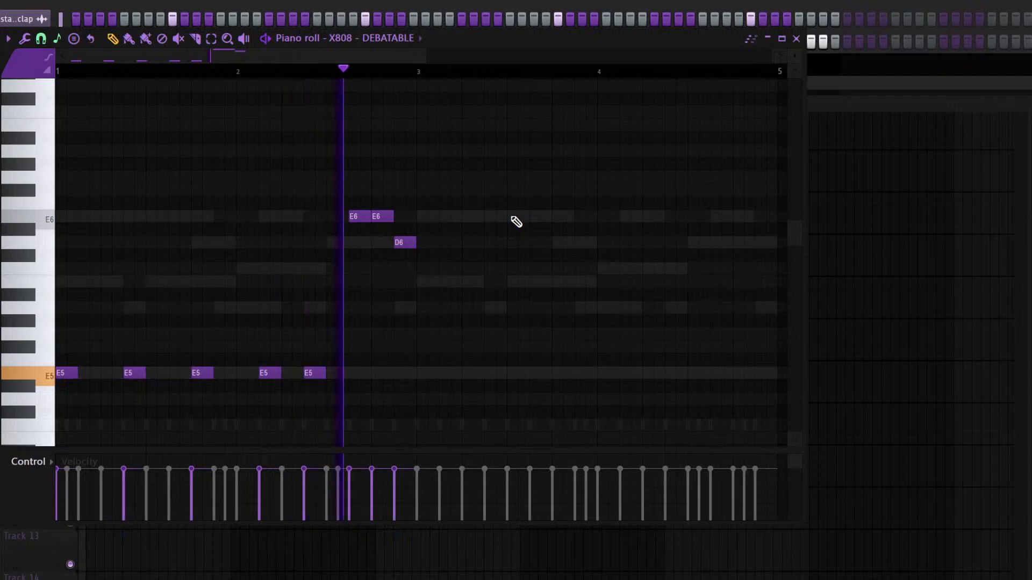
pyautogui.press('space')
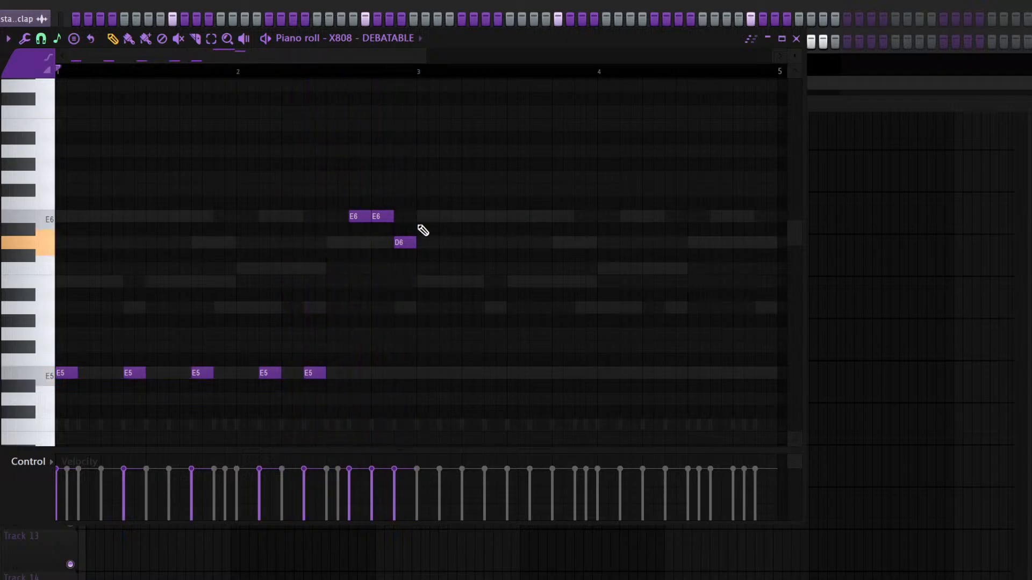
pyautogui.rightClick(379, 216)
pyautogui.rightClick(367, 217)
pyautogui.rightClick(401, 243)
# Add two consecutive short E6 notes at the very end of bar 2 and play the 808 line
pyautogui.moveTo(353, 59)
pyautogui.mouseDown()
pyautogui.moveTo(354, 74)
pyautogui.moveTo(385, 56)
pyautogui.mouseUp()
pyautogui.press('space')
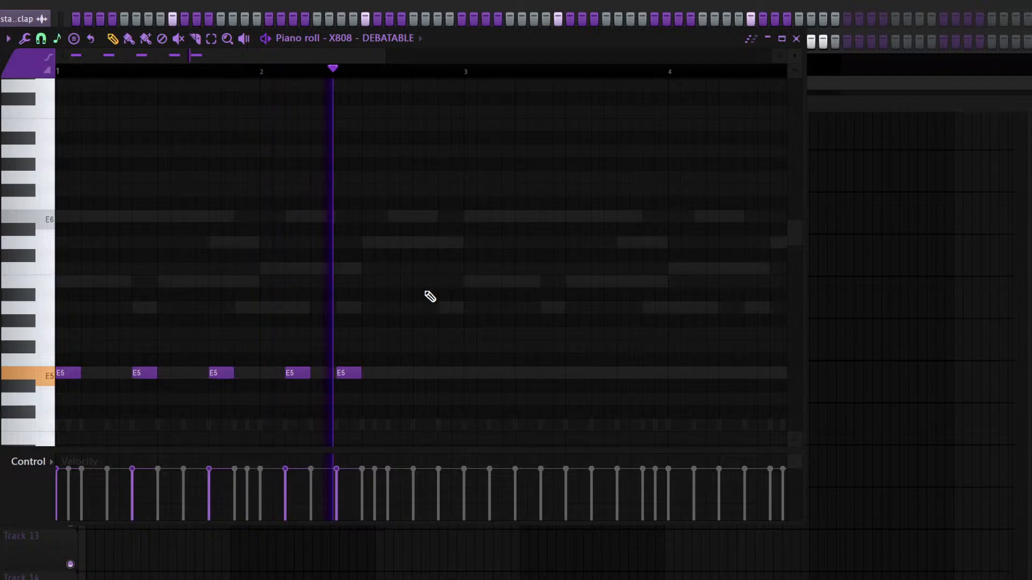
pyautogui.press('space')
pyautogui.click(424, 216)
pyautogui.click(443, 216)
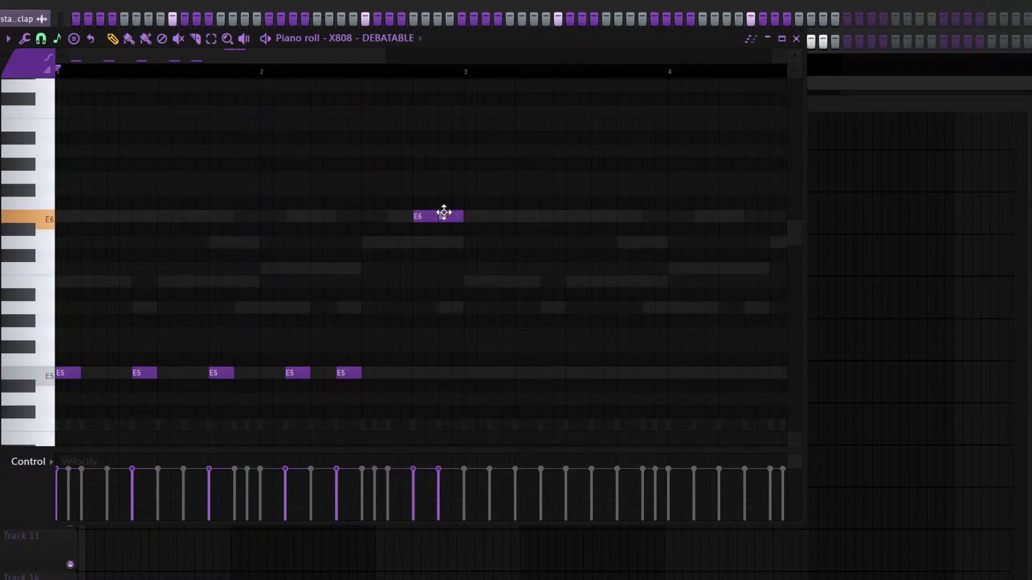
pyautogui.press('space')
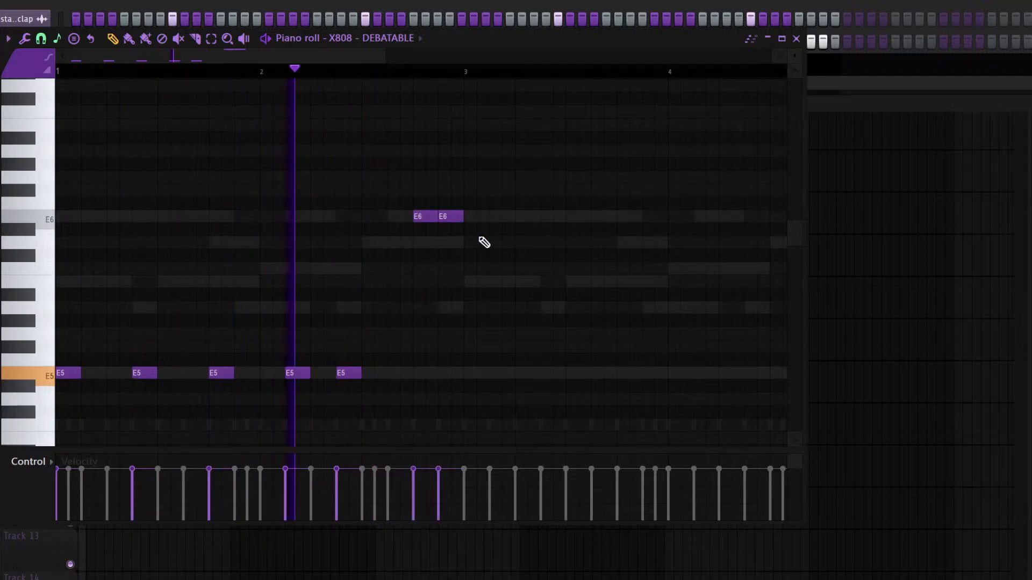
pyautogui.press('space')
# Duplicate all the 808 notes of bars 1 and 2 into bars 3 and 4, and clear the selection
pyautogui.hotkey('ctrl', 'a')
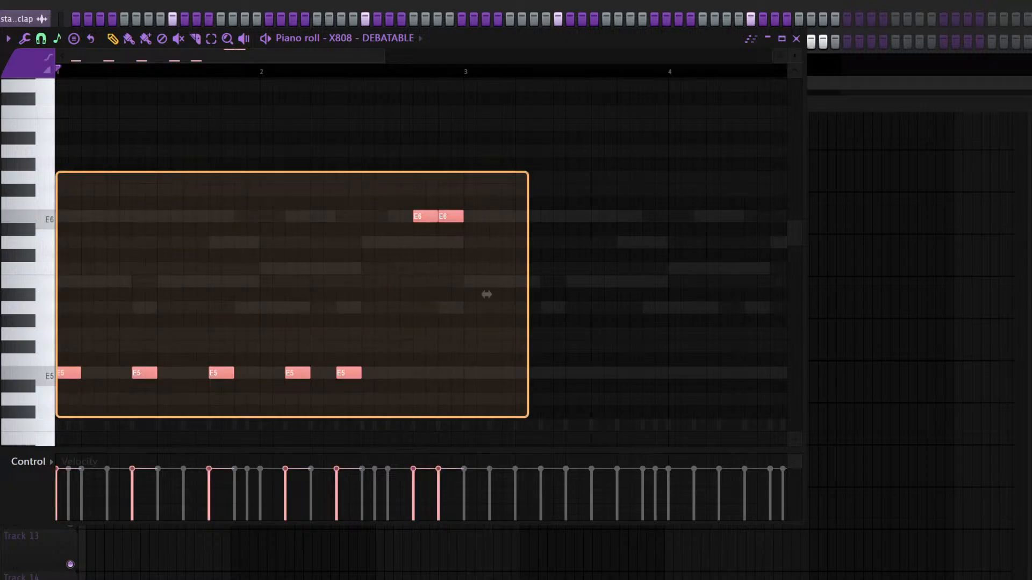
pyautogui.hotkey('ctrl', 'b')
pyautogui.hotkey('ctrl', 'd')
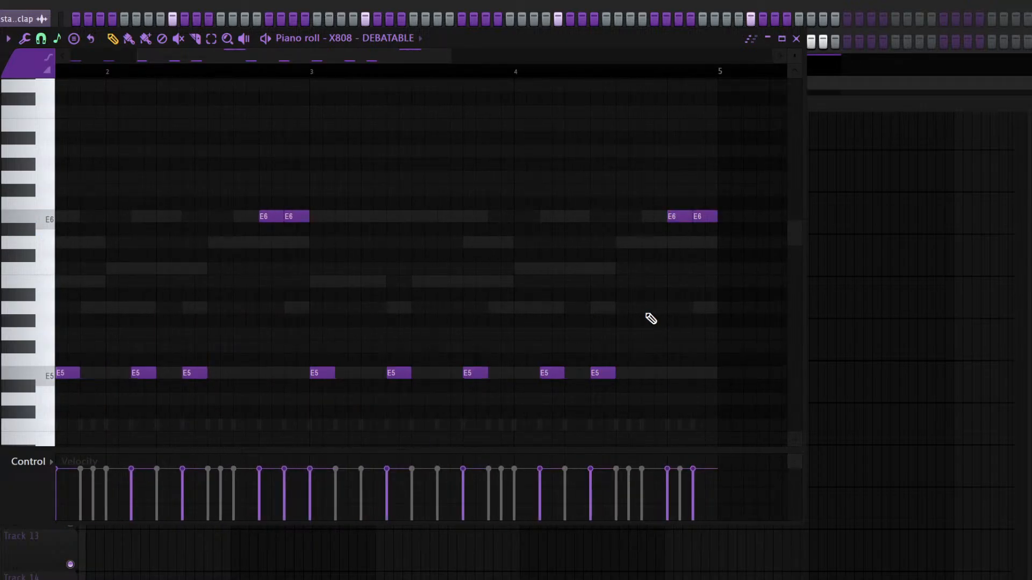
# Rework the end of bar 4 into A5, D6 and F#5 notes, play the line and close the piano roll
pyautogui.click(653, 308)
pyautogui.moveTo(677, 215); pyautogui.dragTo(677, 242)
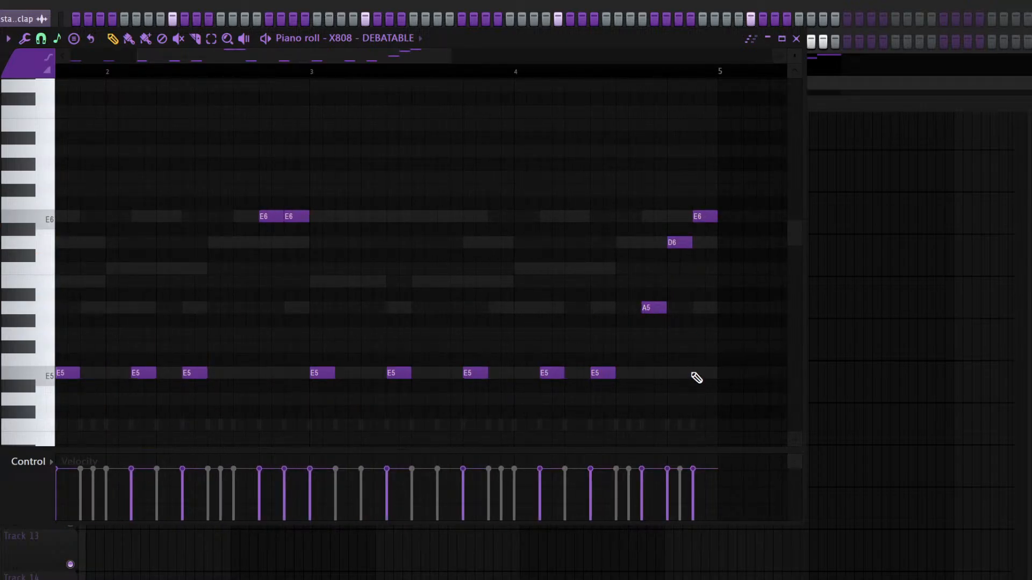
pyautogui.click(696, 347)
pyautogui.rightClick(704, 216)
pyautogui.press('space')
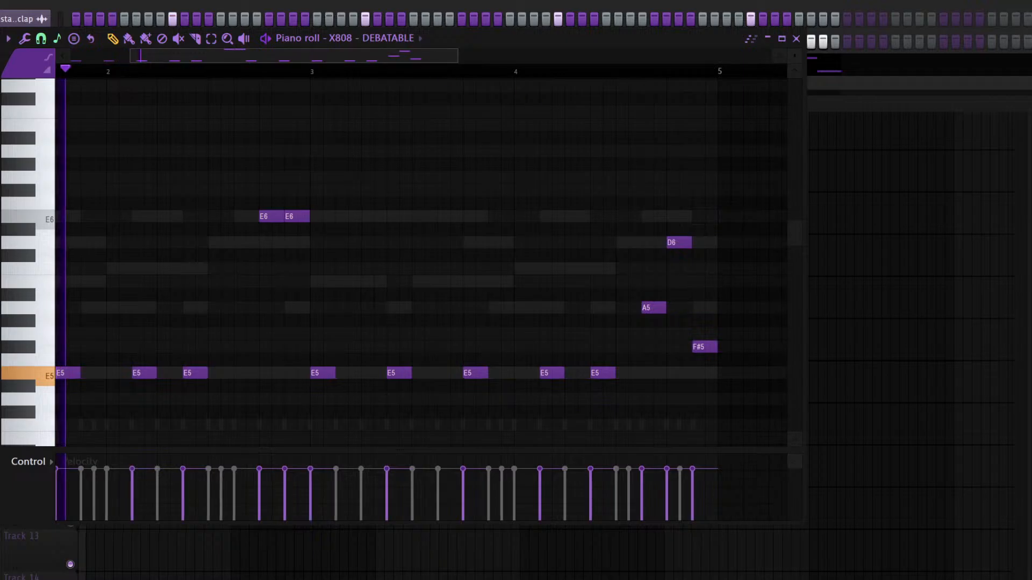
pyautogui.scroll(-3, 482, 262)
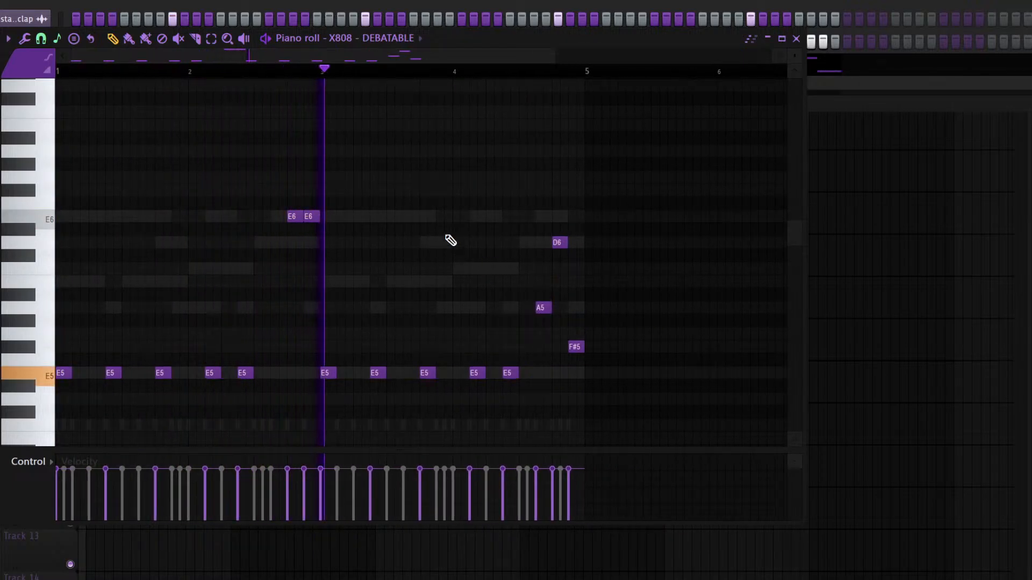
pyautogui.press('Escape')
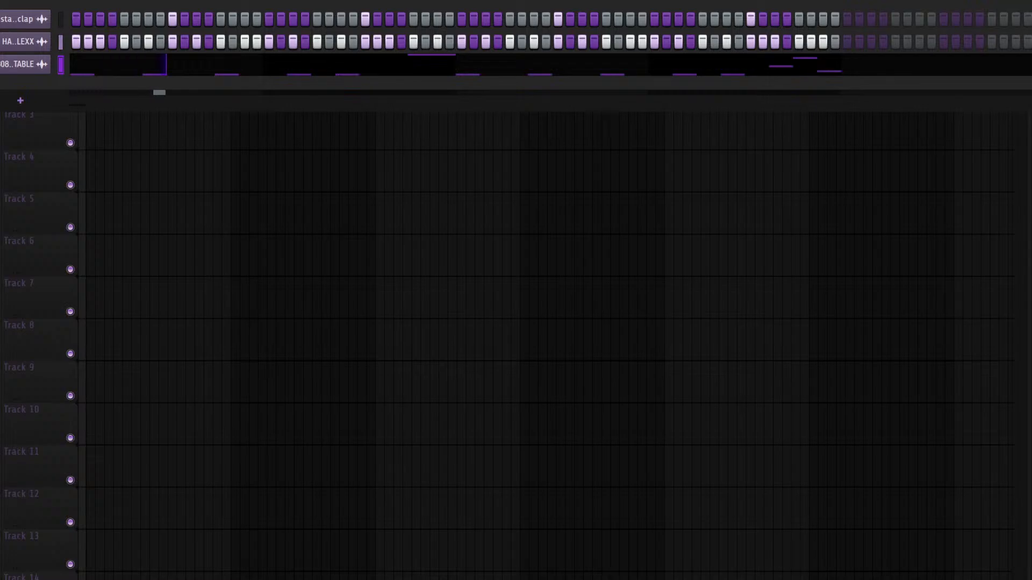
# Add the lil tiny baby kick sample as a channel, paste the 808 notes into it and level them to one pitch
pyautogui.press('F6')
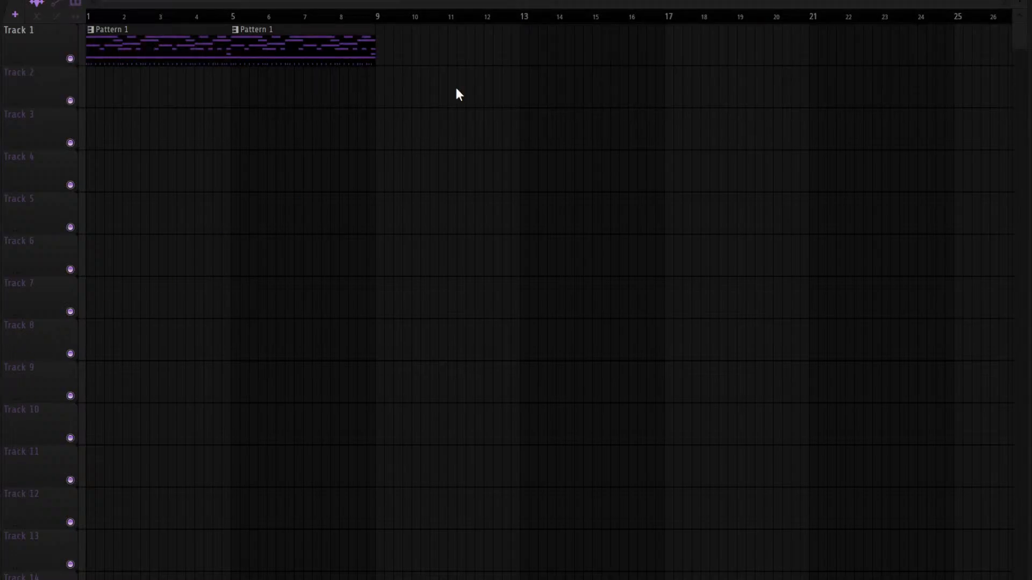
pyautogui.press('F6')
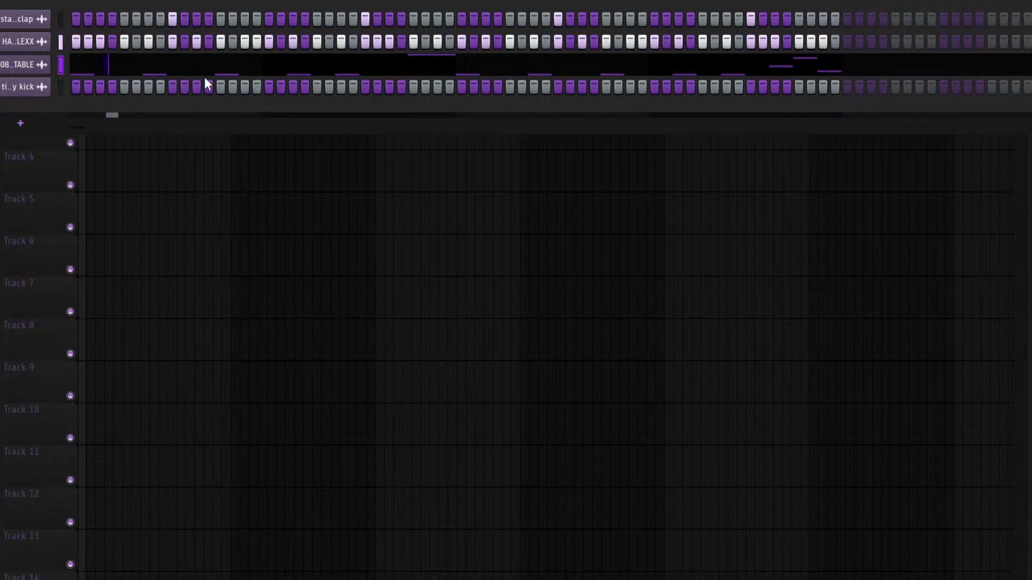
pyautogui.click(60, 87)
pyautogui.hotkey('ctrl', 'v')
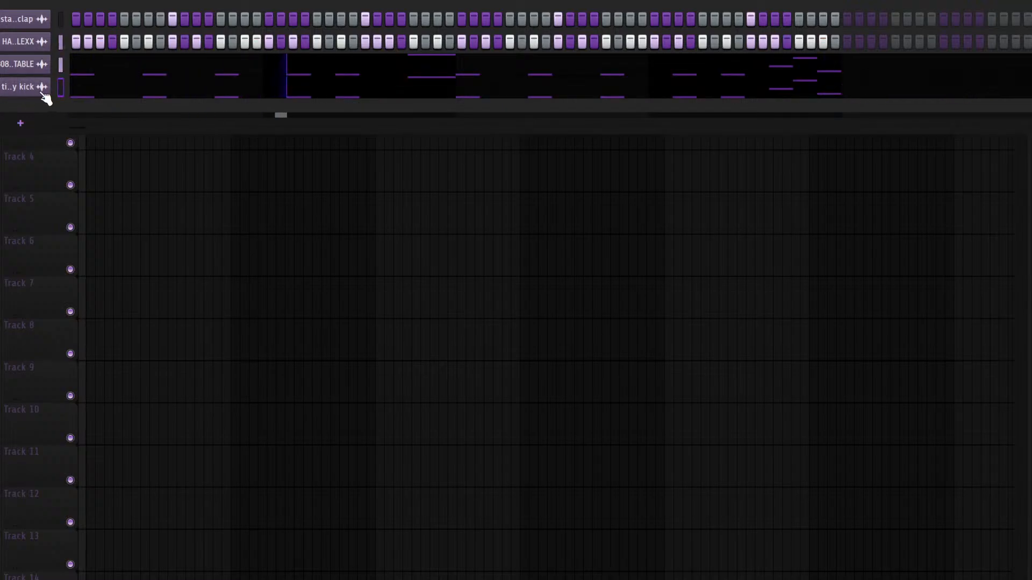
pyautogui.click(89, 85)
pyautogui.hotkey('alt', 'k')
pyautogui.press('Escape')
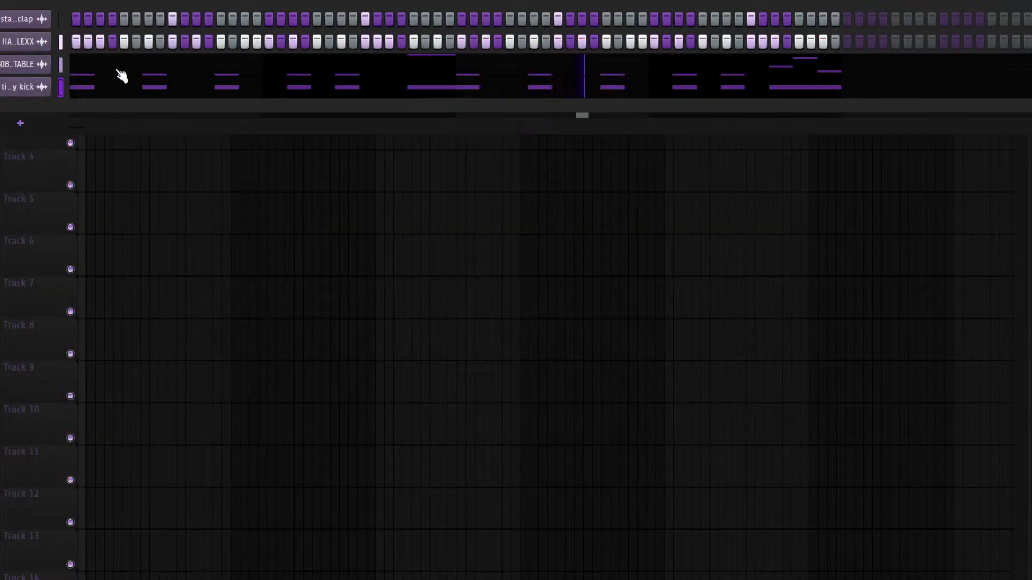
# Route the X808 - DEBATABLE and kick channels to mixer tracks 6 and 7, and send track 6 to track 7
pyautogui.press('F9')
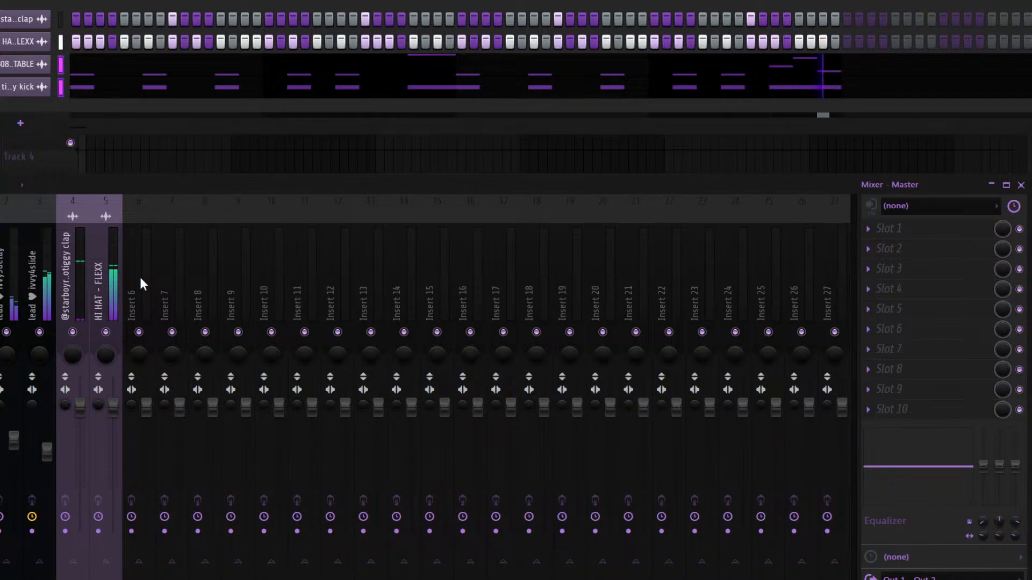
pyautogui.click(140, 275)
pyautogui.hotkey('ctrl', 'l')
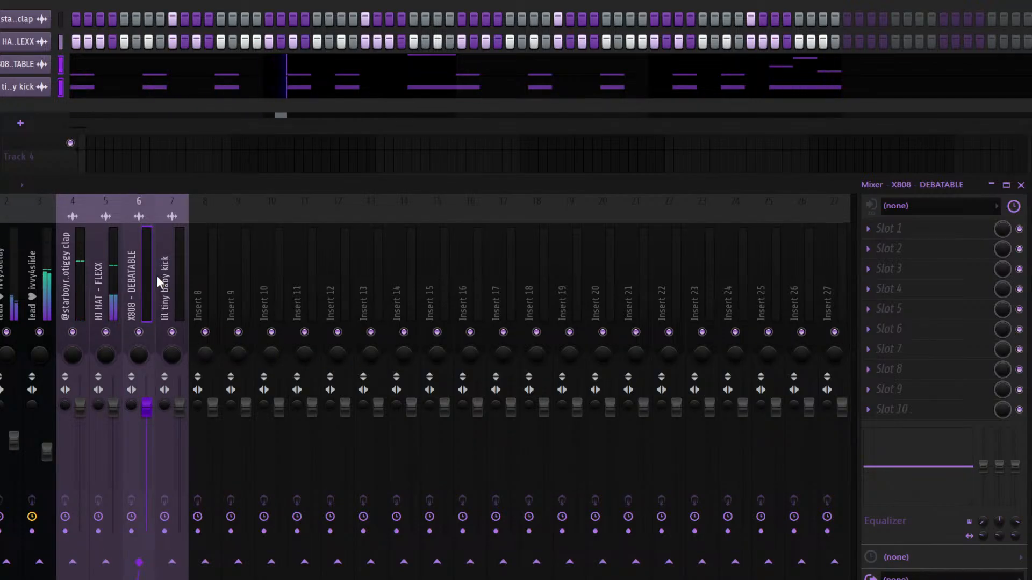
pyautogui.click(172, 562)
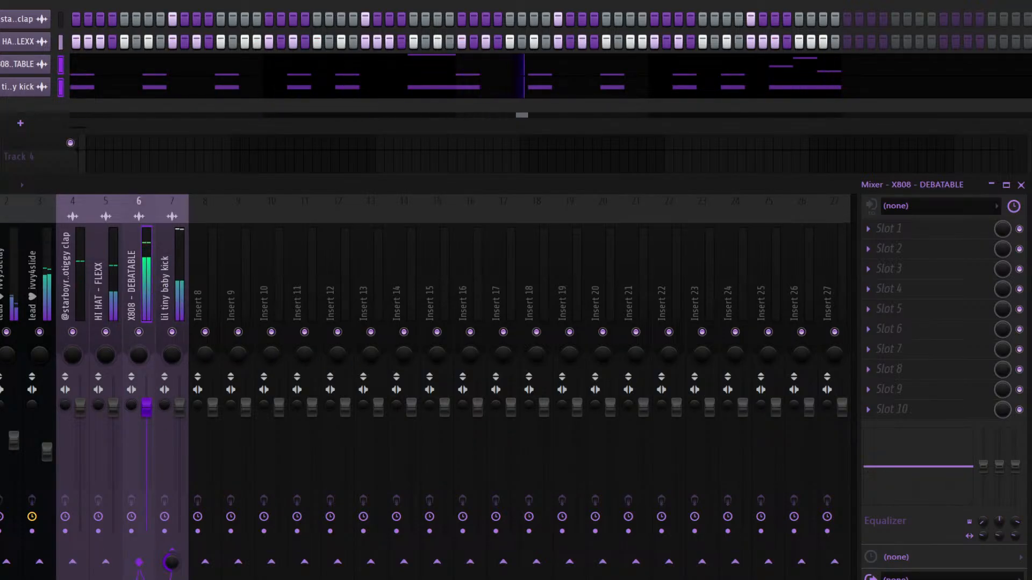
pyautogui.press('F9')
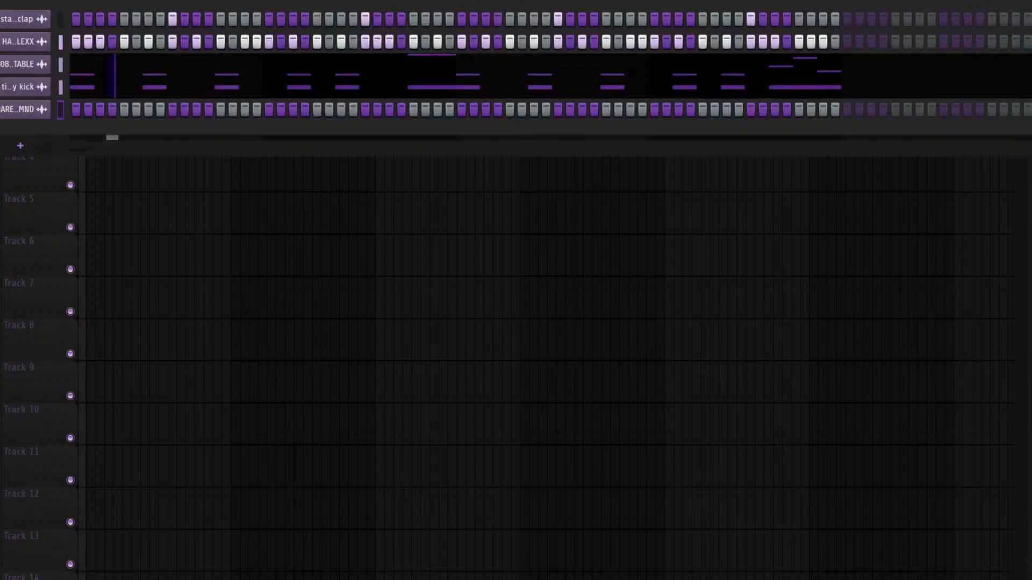
# Place snare hits on steps 3, 19, 35, 51 and 55 of the new snare channel
pyautogui.click(99, 108)
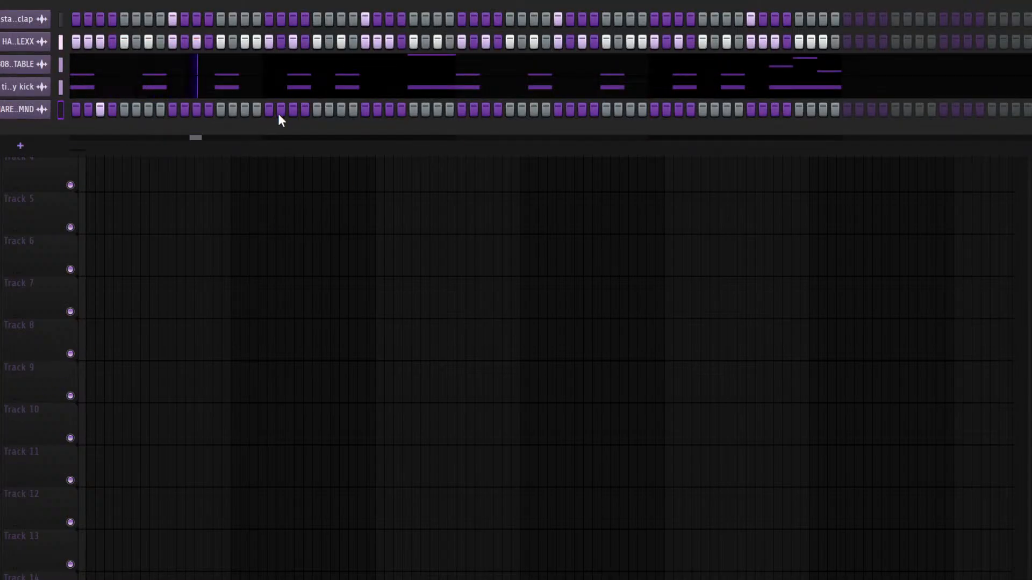
pyautogui.click(486, 109)
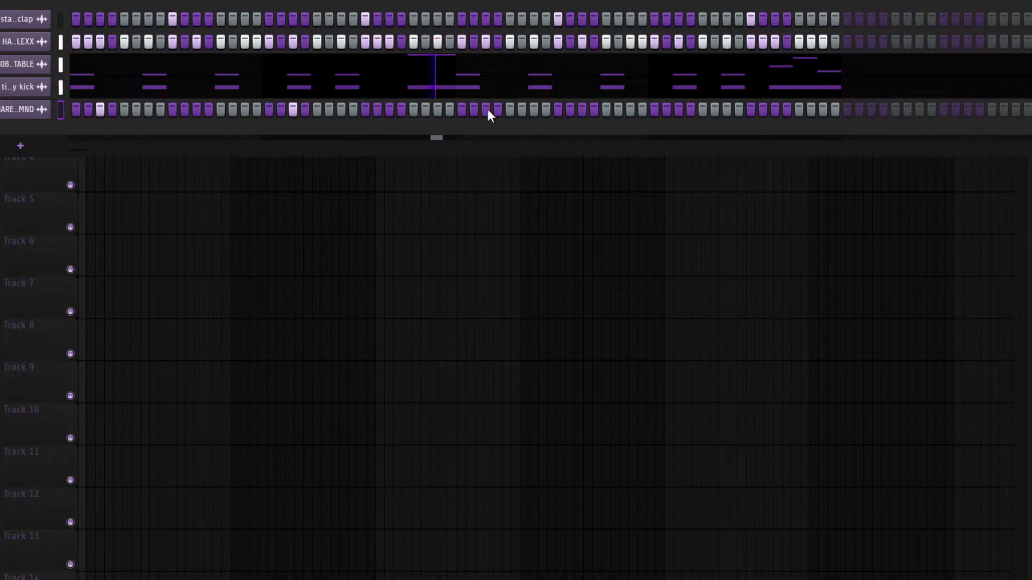
pyautogui.click(678, 110)
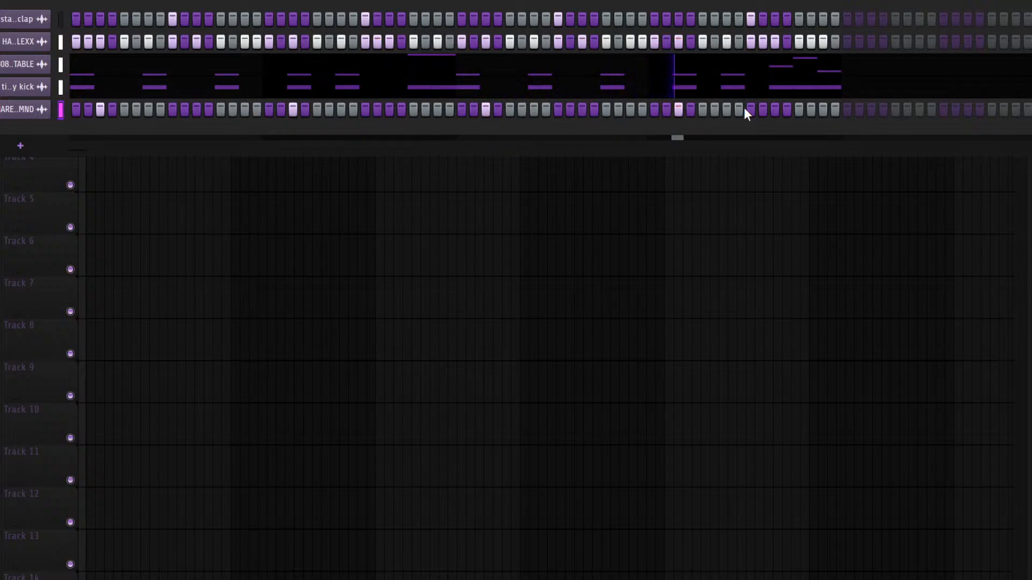
pyautogui.click(726, 110)
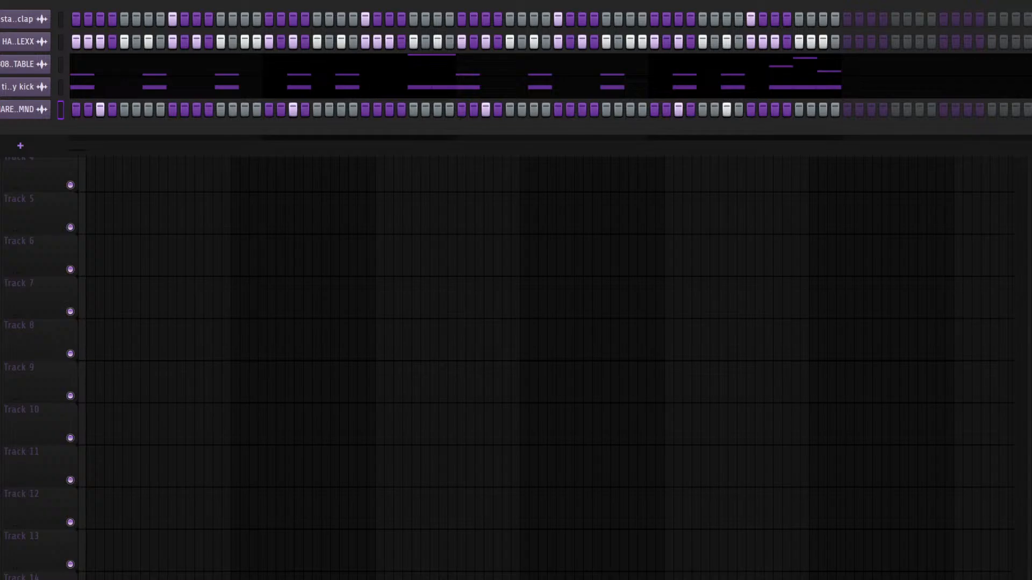
# Add the open hat sample as a channel with hits on steps 5, 21, 37 and 53
pyautogui.press('F6')
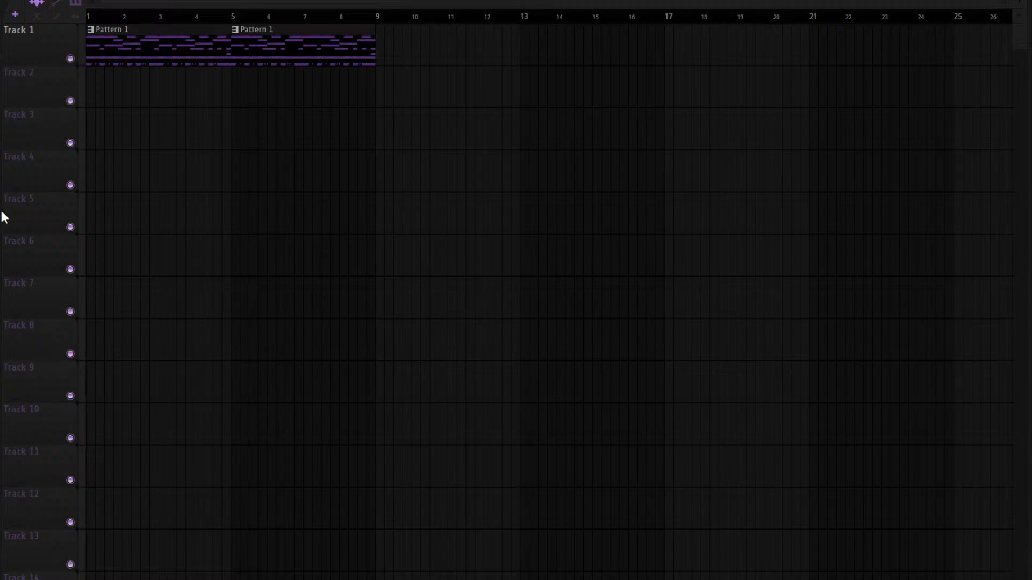
pyautogui.moveTo(1, 129); pyautogui.dragTo(94, 133)
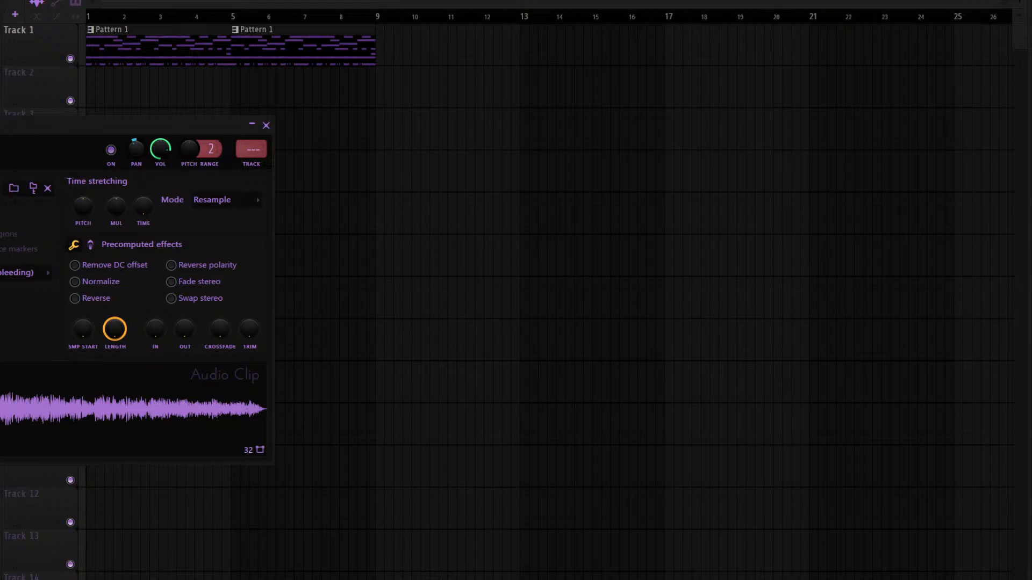
pyautogui.press('Escape')
pyautogui.press('F6')
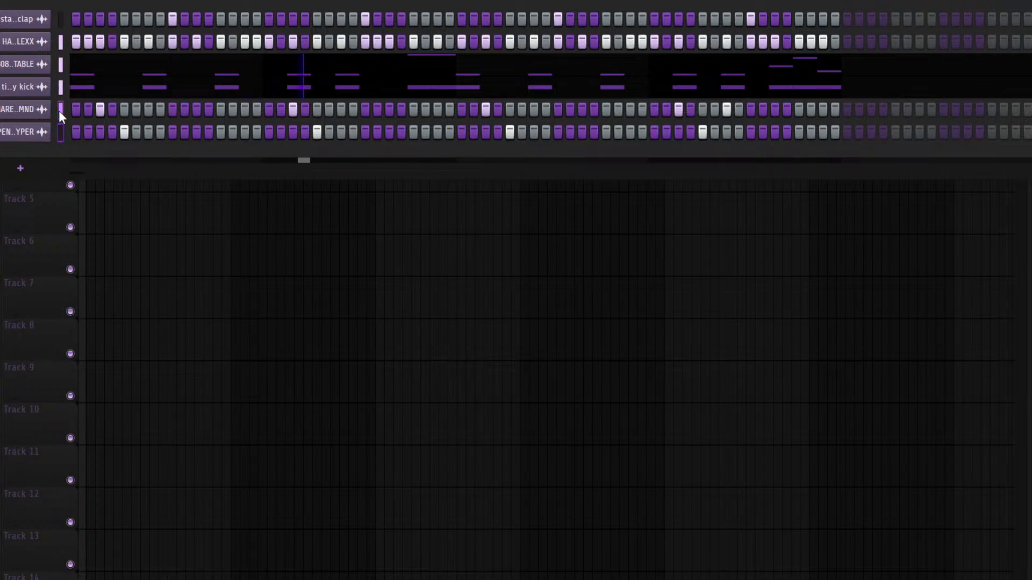
# Route the snare and open hat channels to mixer tracks 8 and 9, loading the ^hihihi oh mix preset on track 9
pyautogui.press('F9')
pyautogui.click(209, 285)
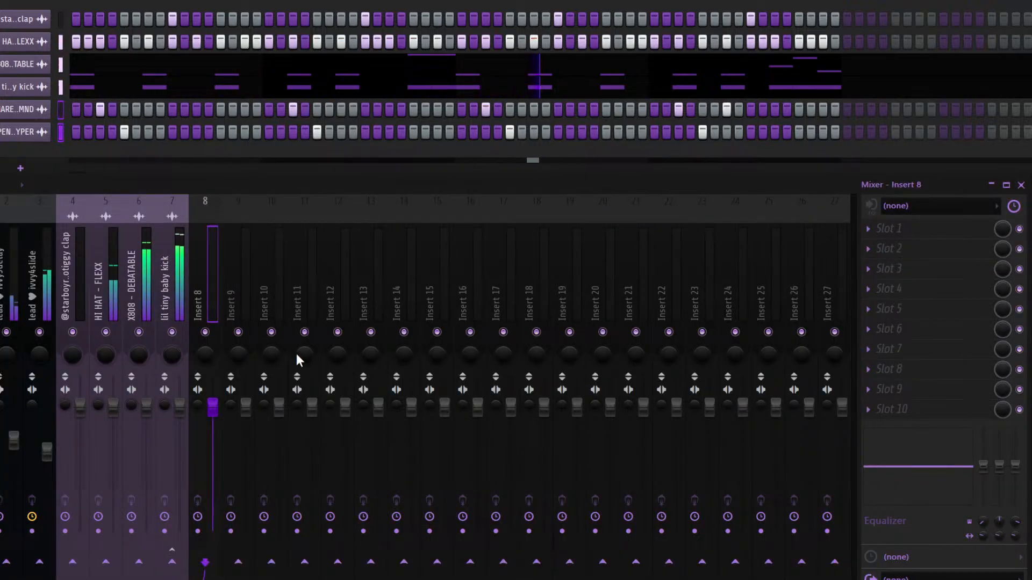
pyautogui.hotkey('ctrl', 'l')
pyautogui.click(243, 275)
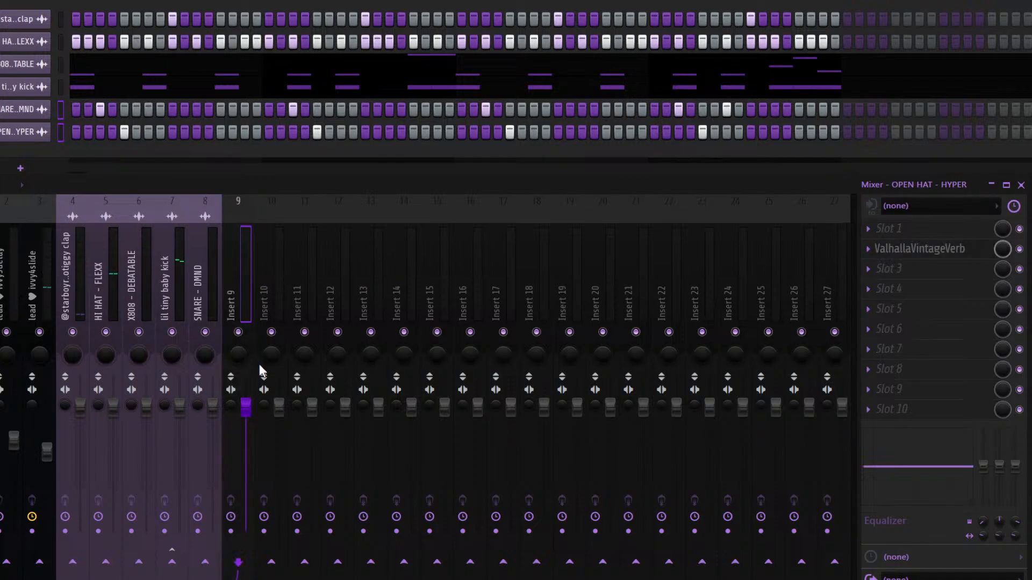
# Raise the open hat mixer track's volume slightly and lower the snare mixer track's volume during playback
pyautogui.press('space')
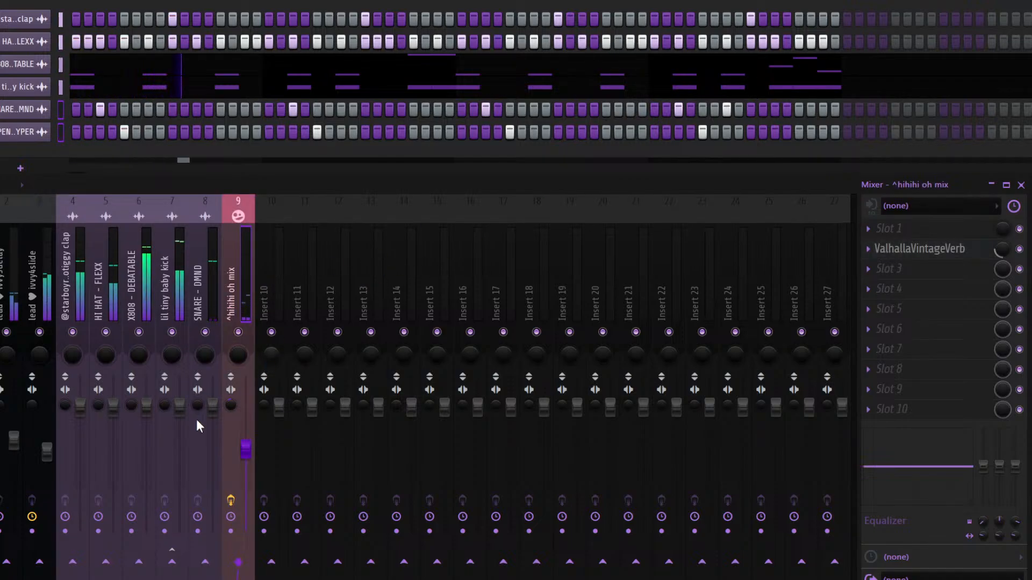
pyautogui.moveTo(249, 454); pyautogui.dragTo(249, 451)
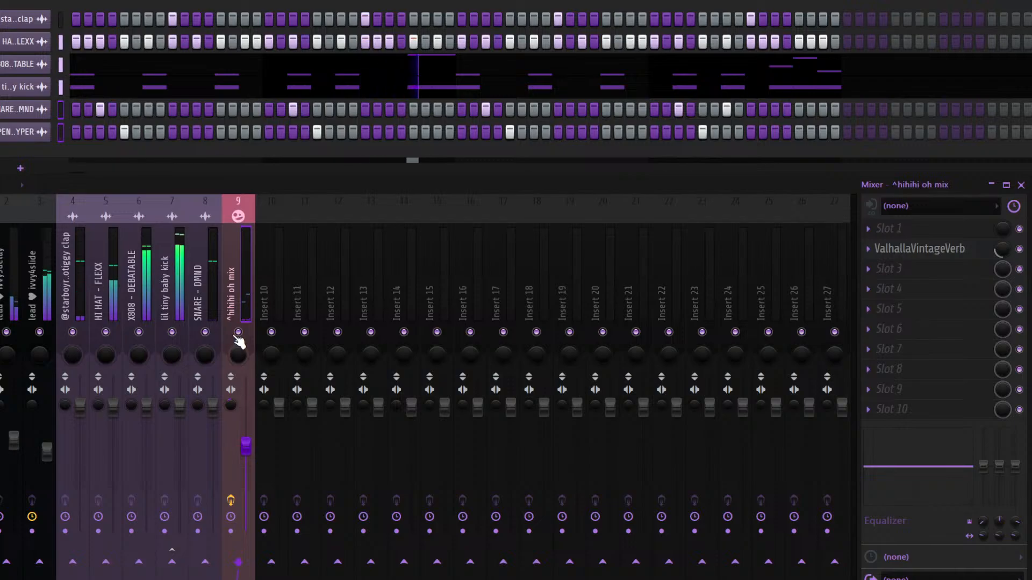
pyautogui.click(219, 404)
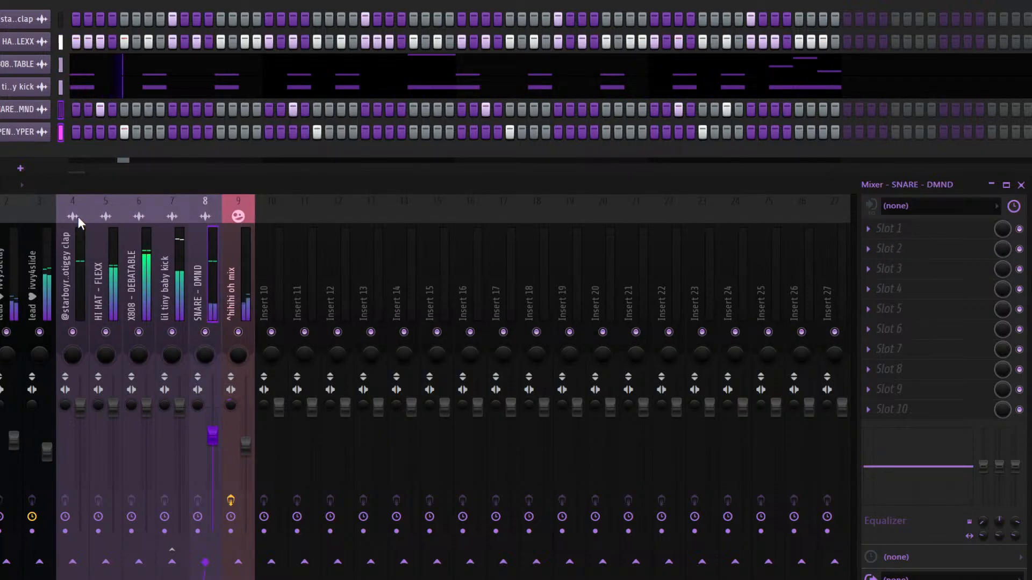
pyautogui.press('F9')
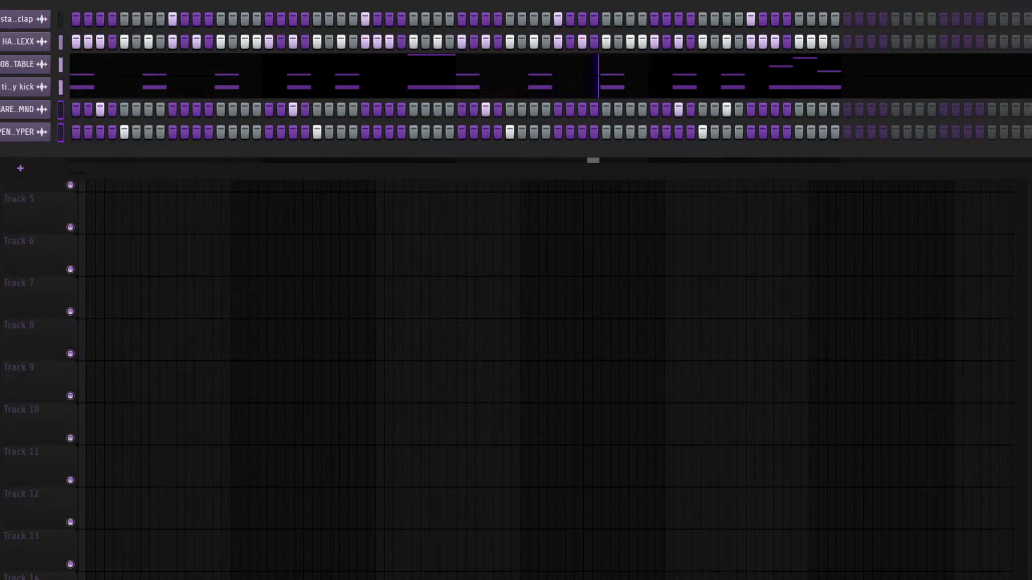
# Replace the full-pattern clips on Track 1 with separate lead ivvy2saw clips at bars 1 and 5, and play the song
pyautogui.press('F6')
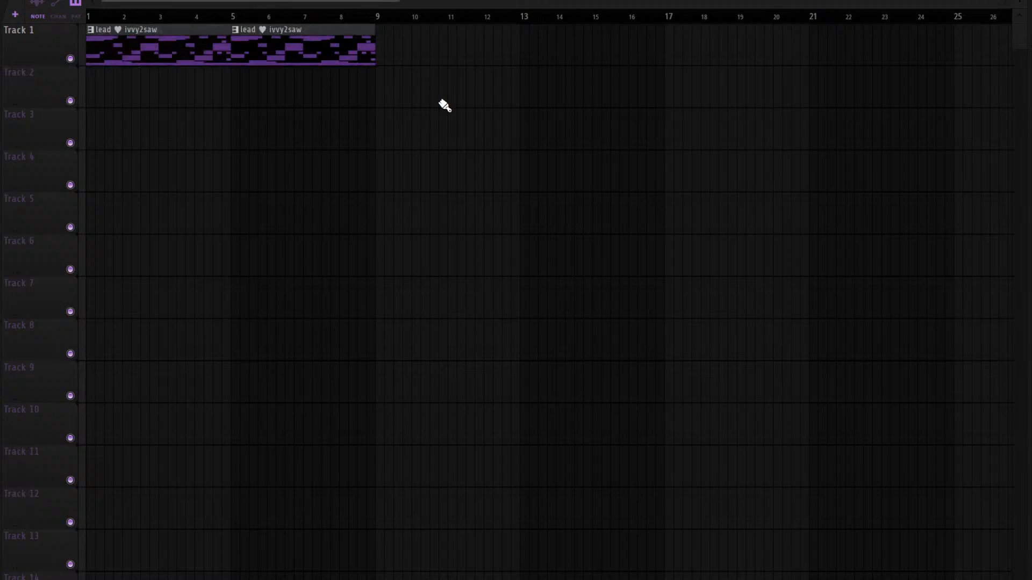
pyautogui.moveTo(383, 105)
pyautogui.mouseDown()
pyautogui.moveTo(135, 22)
pyautogui.moveTo(246, 47)
pyautogui.mouseUp()
pyautogui.press('Delete')
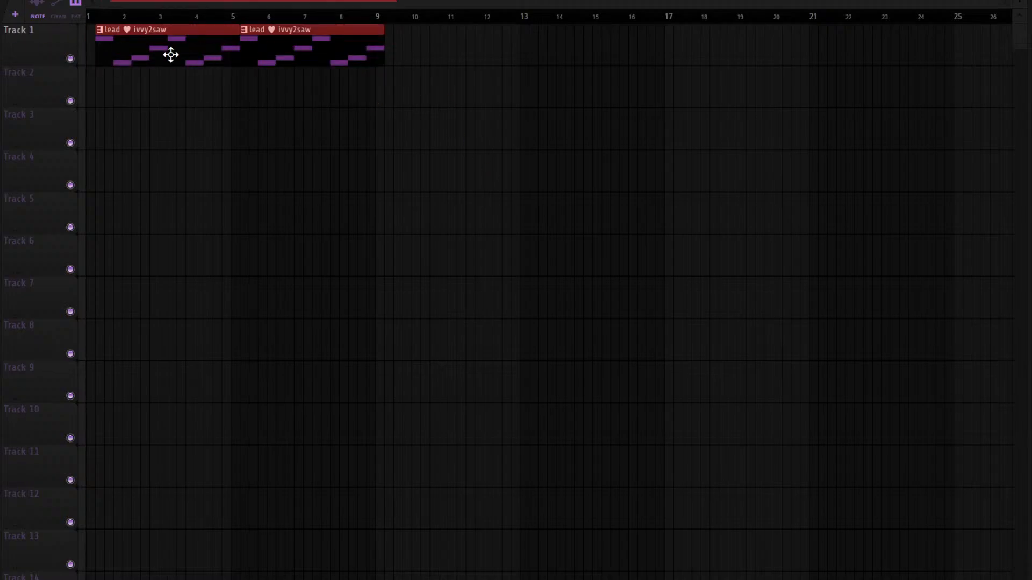
pyautogui.moveTo(170, 54); pyautogui.dragTo(162, 54)
pyautogui.scroll(-3, 213, 24)
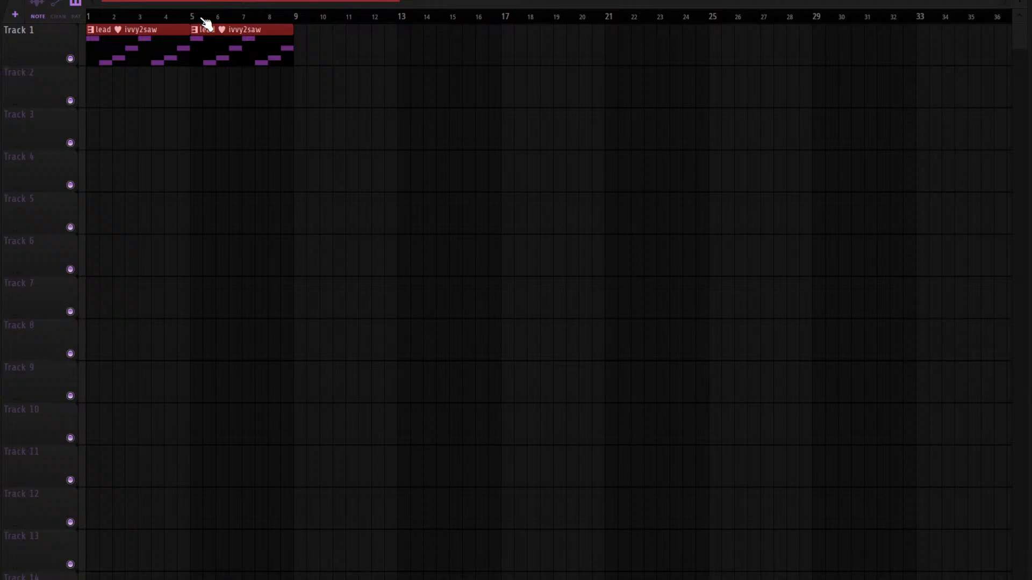
pyautogui.rightClick(380, 163)
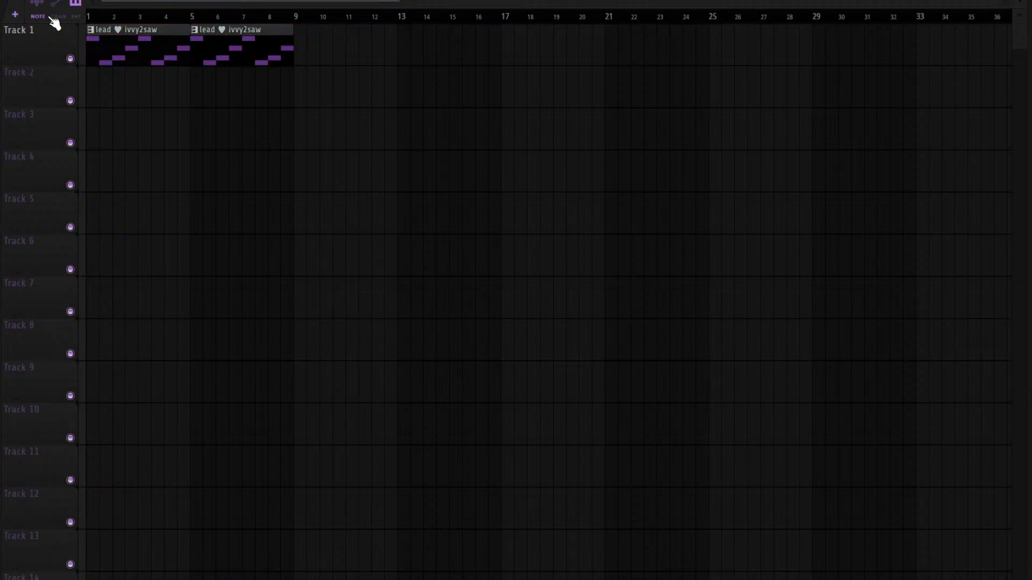
pyautogui.press('space')
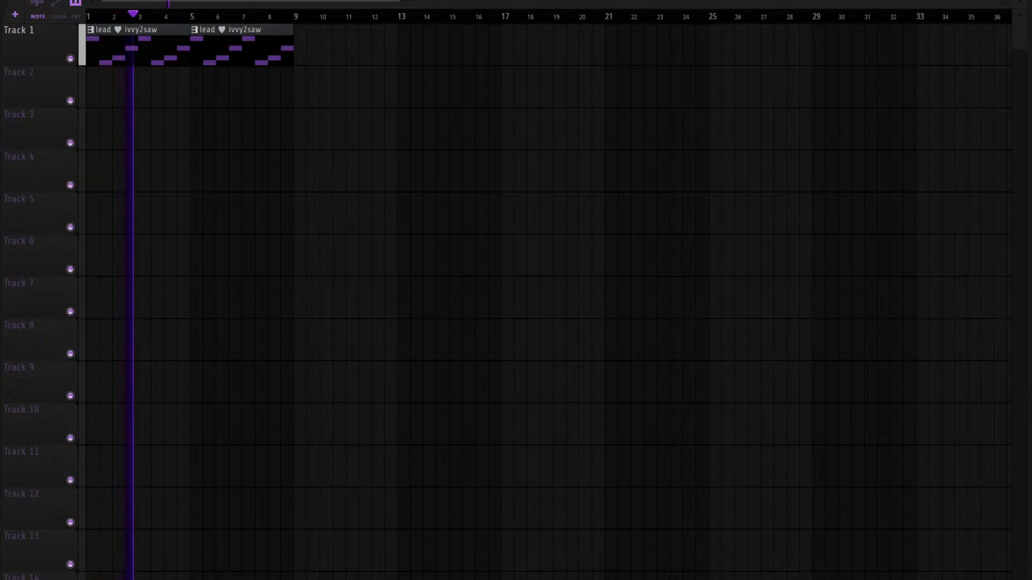
# Place the clap, hi-hat, 808 and kick clips on Tracks 3 to 6 at bar 9 and duplicate them up to bar 17
pyautogui.moveTo(307, 124); pyautogui.dragTo(299, 130)
pyautogui.moveTo(402, 214); pyautogui.dragTo(347, 135)
pyautogui.hotkey('ctrl', 'b')
pyautogui.click(333, 270)
pyautogui.hotkey('ctrl', 'b')
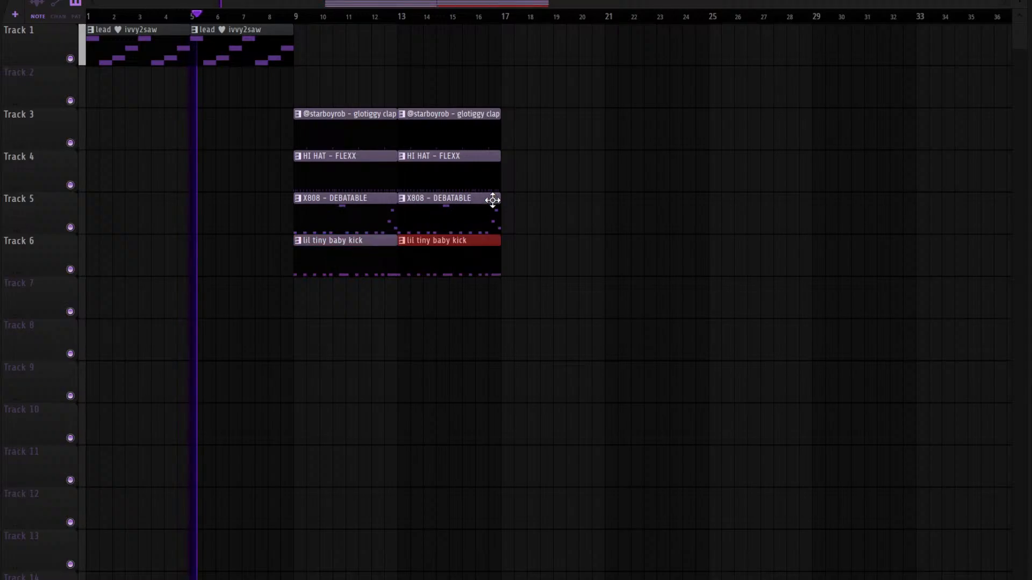
# Duplicate the lead ivvy2saw clips up to bar 17 and move the drum and 808 clips down one track
pyautogui.moveTo(334, 25); pyautogui.dragTo(1, 61)
pyautogui.hotkey('ctrl', 'b')
pyautogui.moveTo(534, 309); pyautogui.dragTo(329, 178)
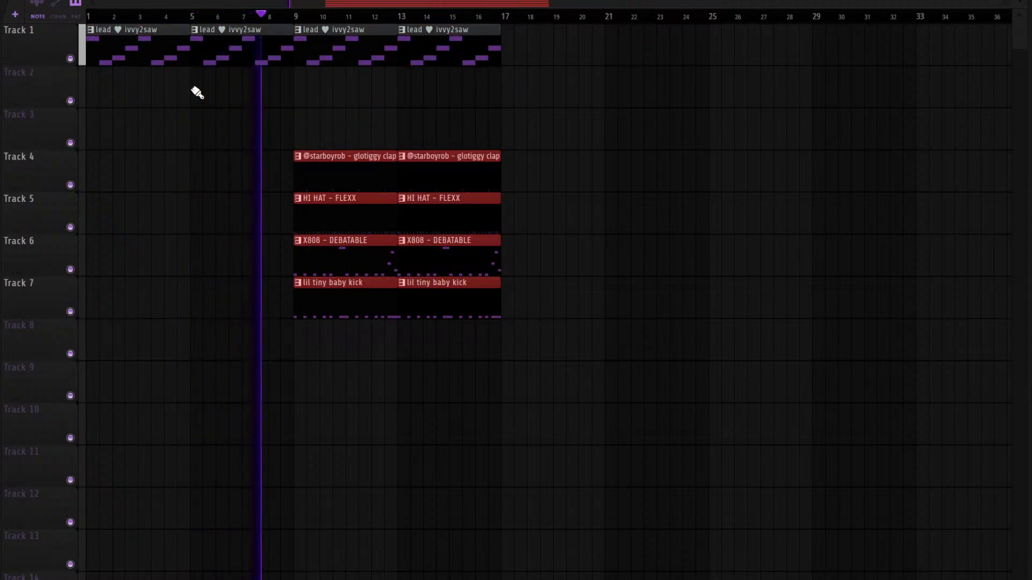
# Place lead ivvy3delay clips on Track 2 from bar 9 to 17 and delete the clap and hi-hat clips
pyautogui.moveTo(322, 98); pyautogui.dragTo(430, 97)
pyautogui.rightClick(363, 185)
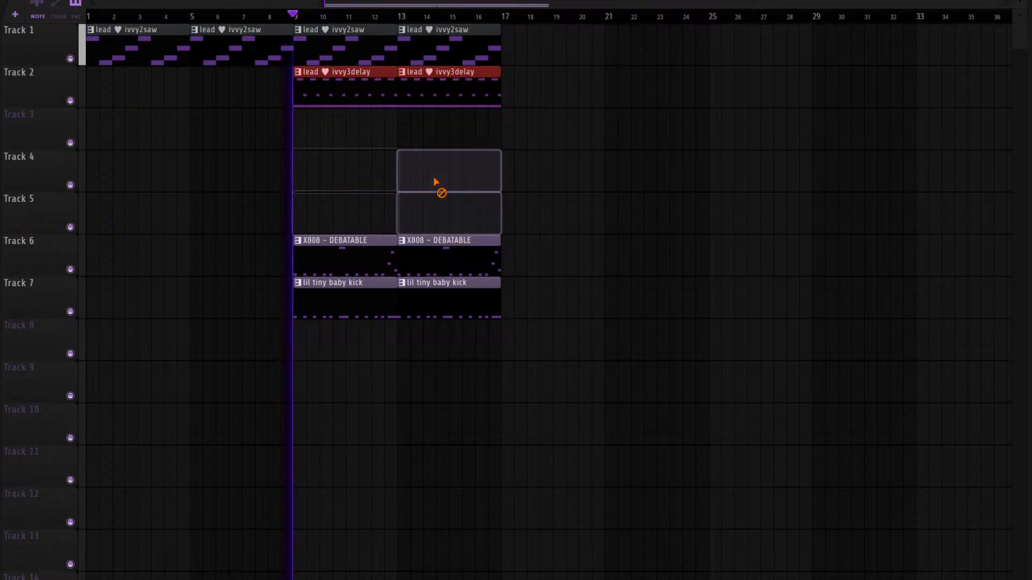
pyautogui.keyDown('ctrl'); pyautogui.click(542, 180); pyautogui.keyUp('ctrl')
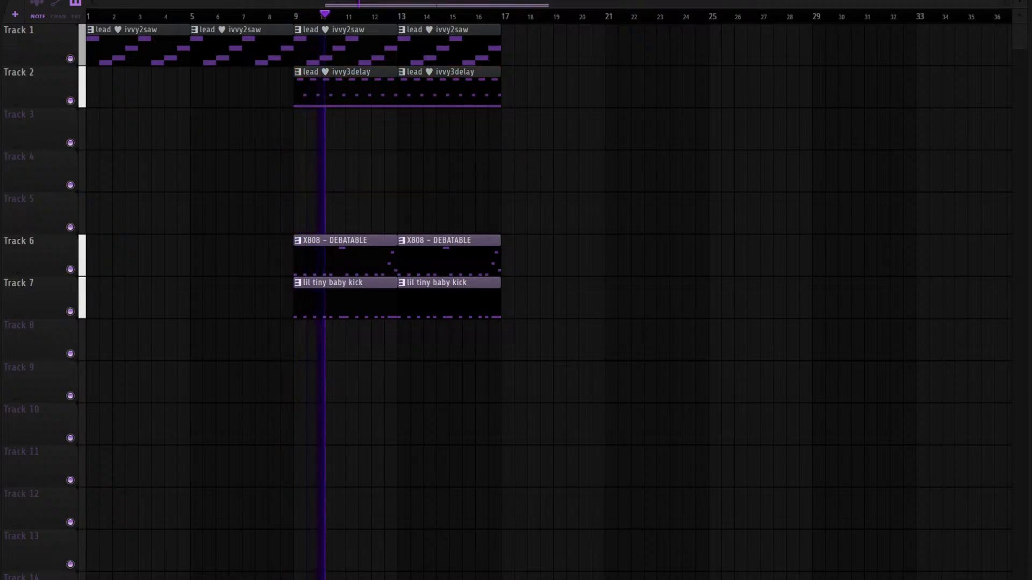
# Place lead ivvy4slide and hi-hat clips at bar 13, and duplicate the hi-hat, 808 and kick clips up to bar 25
pyautogui.click(405, 146)
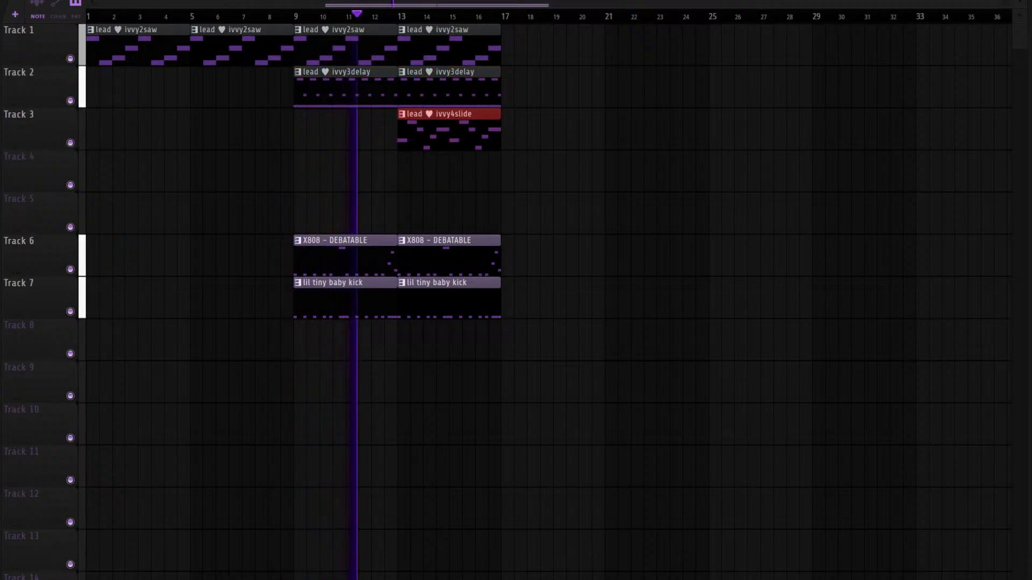
pyautogui.click(400, 222)
pyautogui.moveTo(530, 317); pyautogui.dragTo(430, 221)
pyautogui.hotkey('ctrl', 'b')
pyautogui.hotkey('ctrl', 'b')
pyautogui.hotkey('ctrl', 'b')
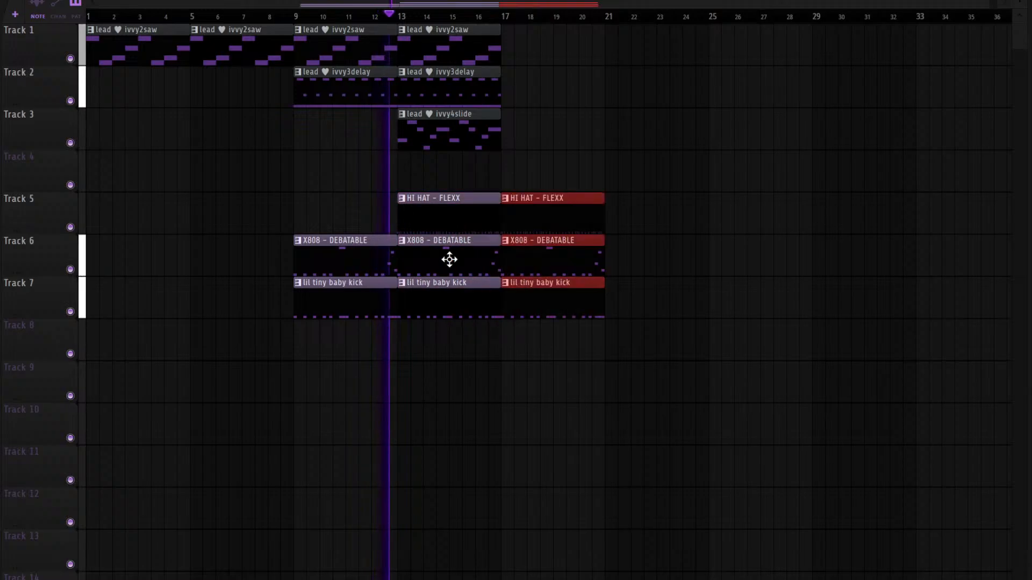
pyautogui.press('Delete')
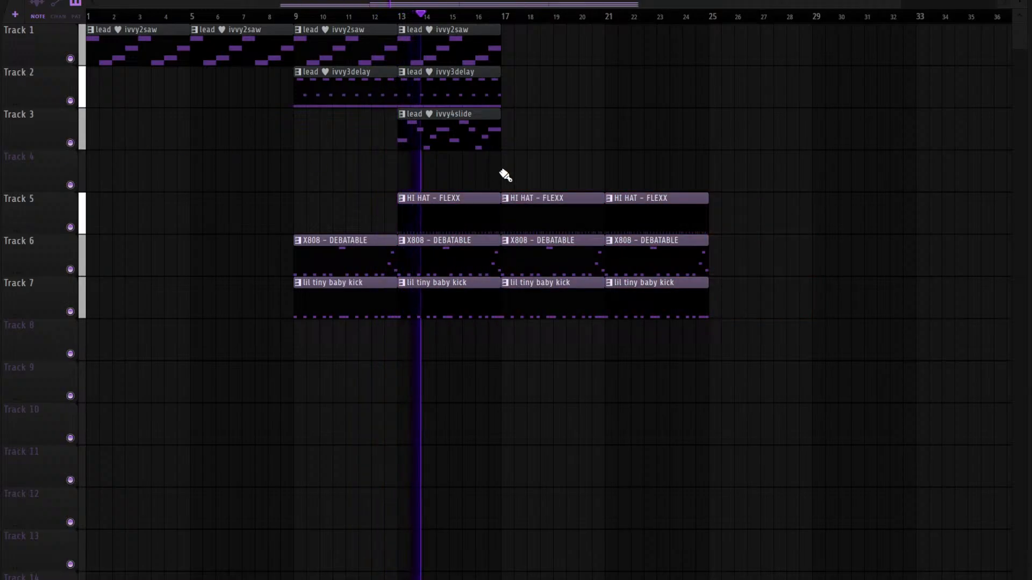
# Place clap clips on Track 4 at bars 17 and 21, and extend the three lead tracks up to bar 25
pyautogui.click(505, 172)
pyautogui.click(608, 172)
pyautogui.moveTo(559, 65); pyautogui.dragTo(68, 31)
pyautogui.hotkey('ctrl', 'b')
pyautogui.moveTo(488, 133); pyautogui.dragTo(430, 86)
pyautogui.hotkey('ctrl', 'b')
pyautogui.hotkey('ctrl', 'b')
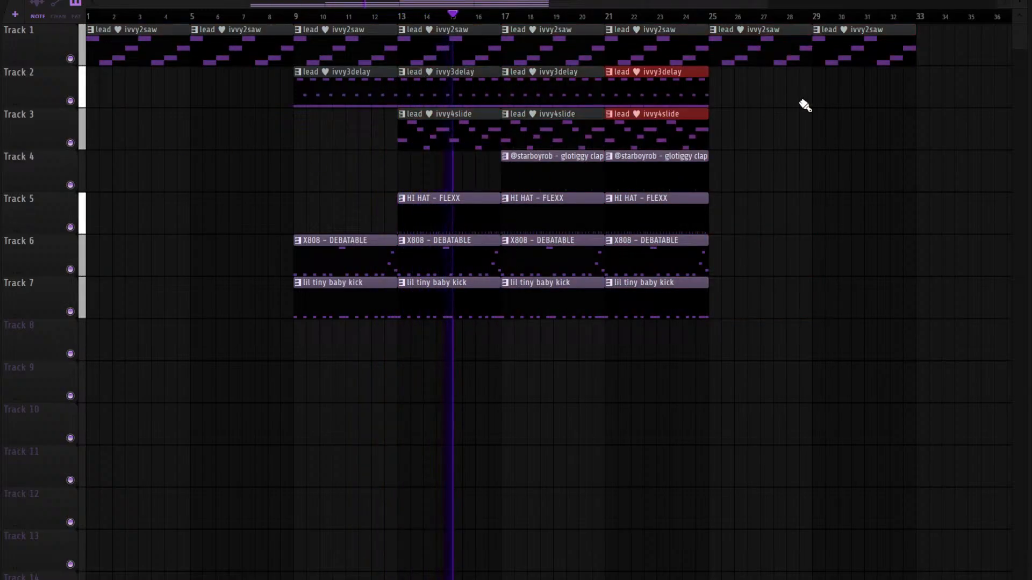
pyautogui.rightClick(853, 62)
pyautogui.rightClick(768, 54)
# Place the snare and open hat clips on Tracks 8 and 9 at bar 17 and duplicate them to bar 21
pyautogui.moveTo(0, 239); pyautogui.dragTo(510, 344)
pyautogui.hotkey('ctrl', 'b')
pyautogui.moveTo(767, 420); pyautogui.dragTo(618, 89)
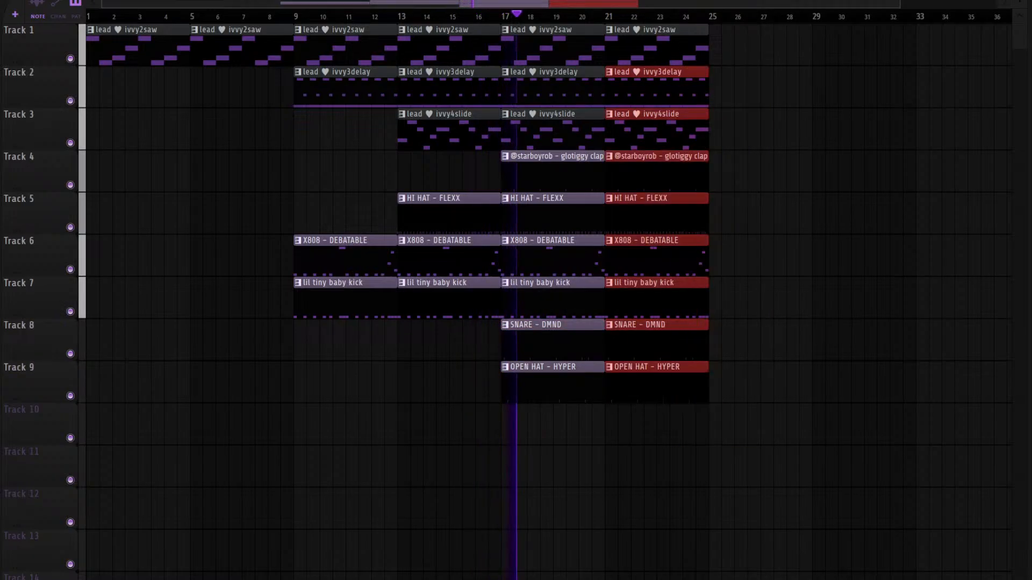
# Duplicate the last two lead ivvy2saw clips on Track 1 repeatedly up to bar 49
pyautogui.scroll(-3, 483, 104)
pyautogui.moveTo(433, 42); pyautogui.dragTo(415, 57)
pyautogui.hotkey('ctrl', 'b')
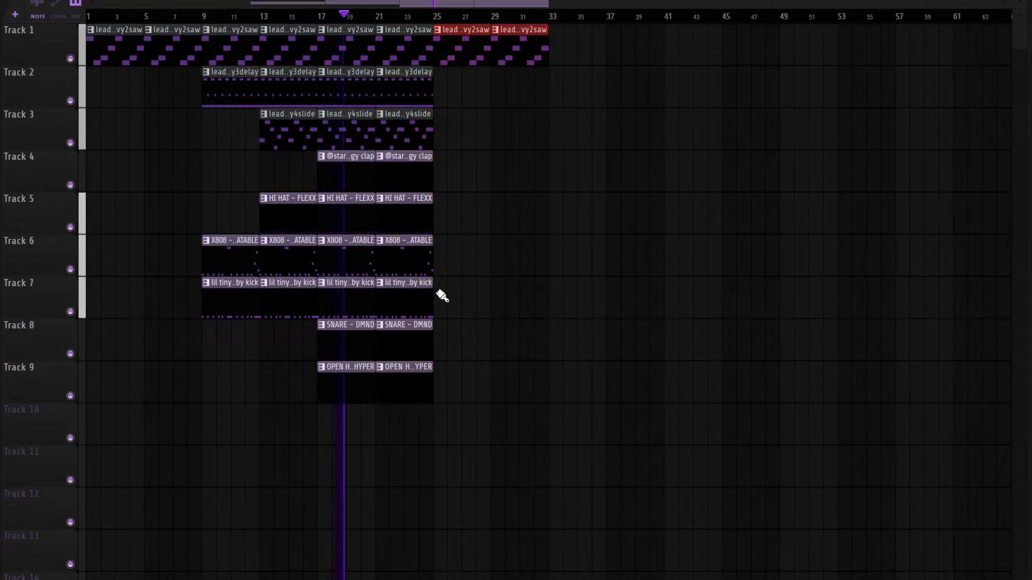
pyautogui.hotkey('ctrl', 'b')
pyautogui.hotkey('ctrl', 'b')
# Duplicate the clap, hi-hat, 808 and kick clips of bars 17 to 25 three times, up to bar 49
pyautogui.moveTo(441, 313); pyautogui.dragTo(346, 161)
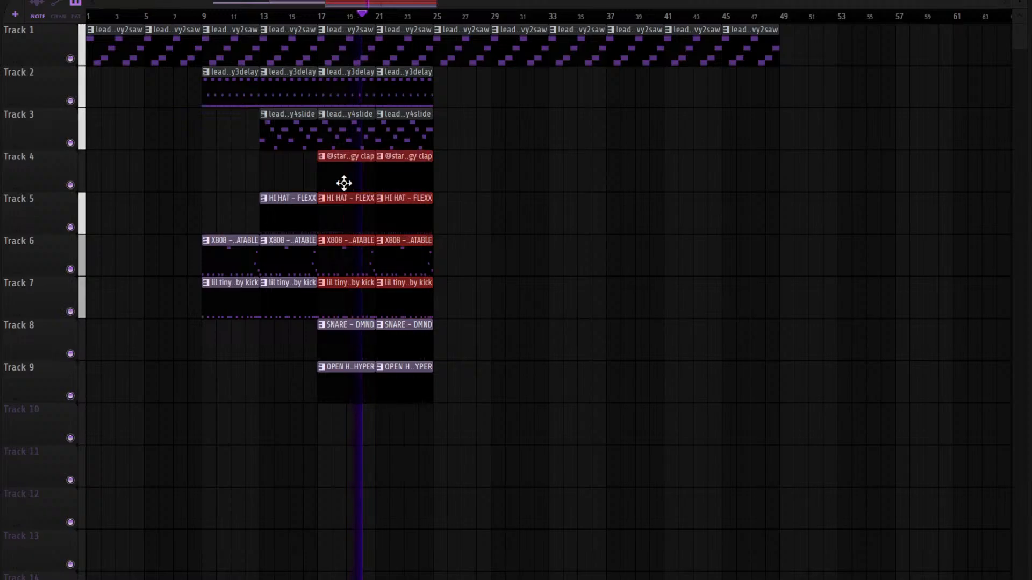
pyautogui.hotkey('ctrl', 'b')
pyautogui.hotkey('ctrl', 'b')
pyautogui.hotkey('ctrl', 'b')
# Copy the snare and open hat clips to bar 41 and duplicate the whole bar 41 to 49 section up to bar 57
pyautogui.moveTo(431, 386); pyautogui.dragTo(350, 350)
pyautogui.moveTo(353, 351); pyautogui.dragTo(690, 342)
pyautogui.moveTo(810, 443); pyautogui.dragTo(666, 25)
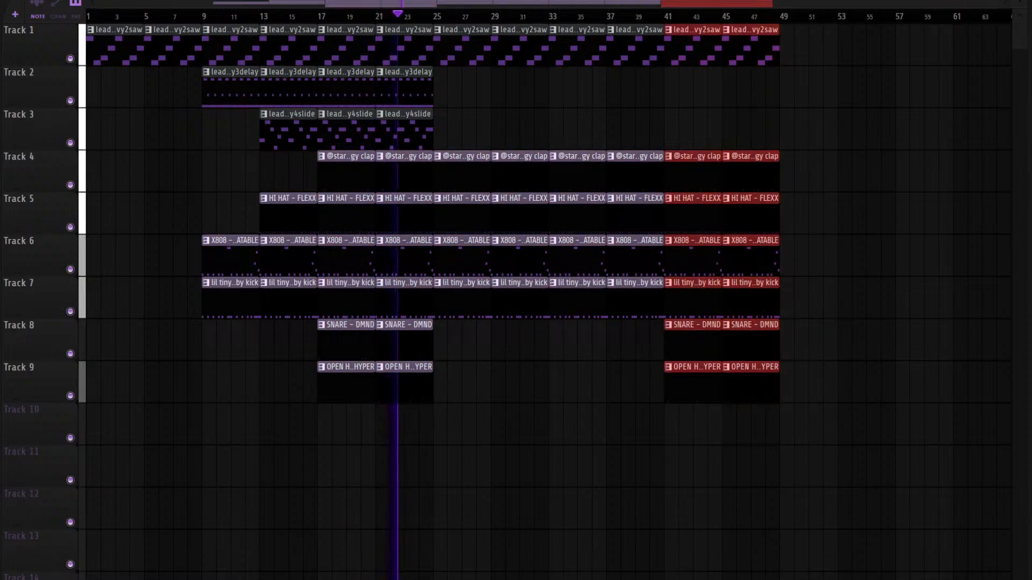
pyautogui.hotkey('ctrl', 'b')
# Place lead ivvy4slide clips on Track 3 at bars 49 and 53, and lead ivvy3delay clips on Track 2 from bar 41 to 57
pyautogui.scroll(-1, 533, 18)
pyautogui.rightClick(396, 136)
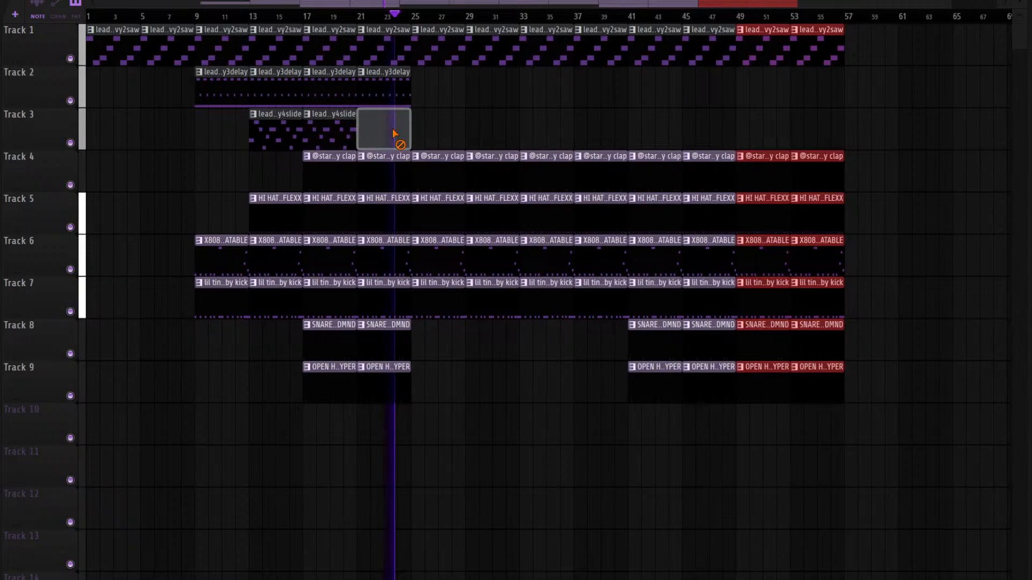
pyautogui.hotkey('ctrl', 'z')
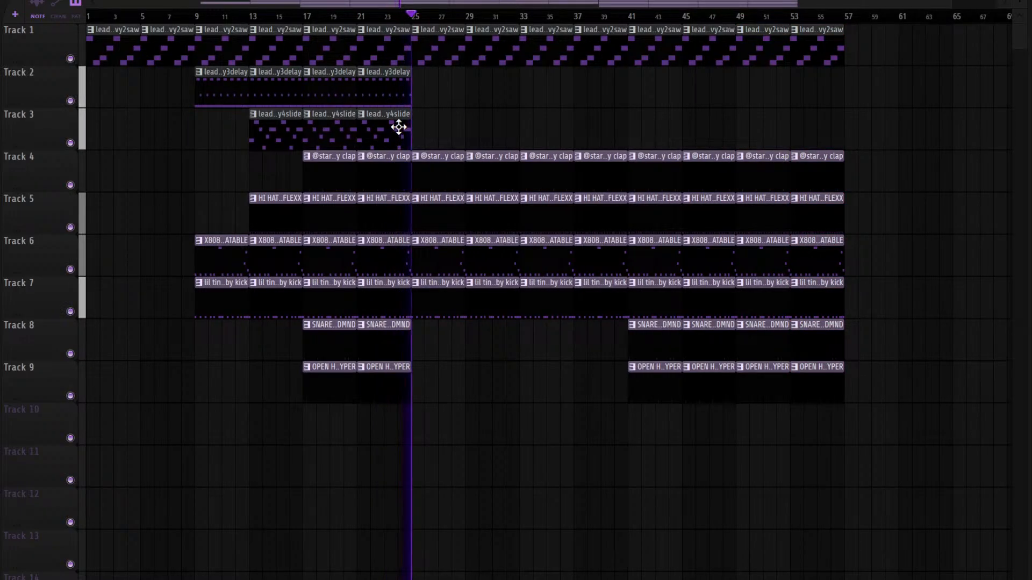
pyautogui.moveTo(747, 142); pyautogui.dragTo(824, 138)
pyautogui.click(373, 95)
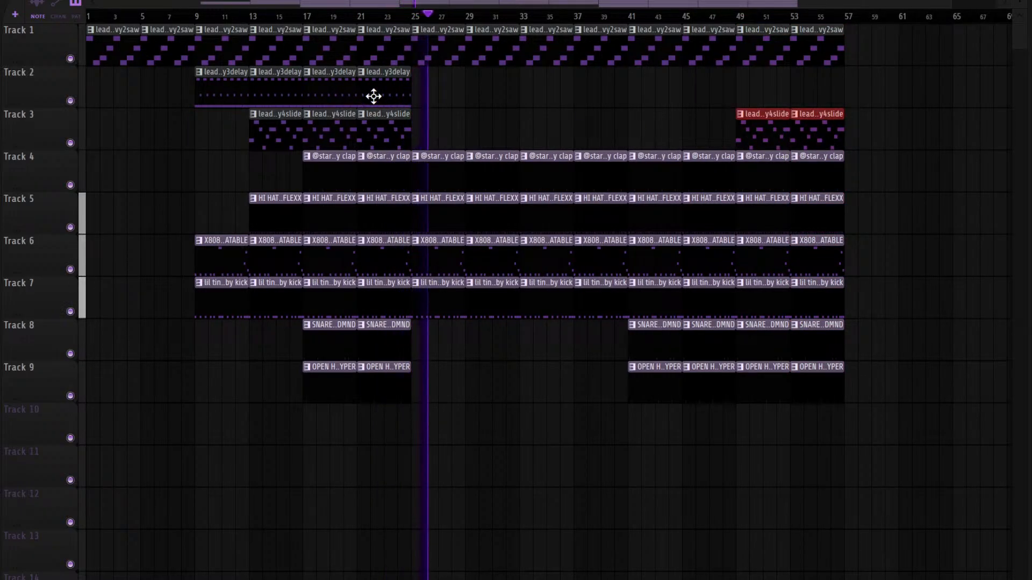
pyautogui.moveTo(629, 89); pyautogui.dragTo(830, 98)
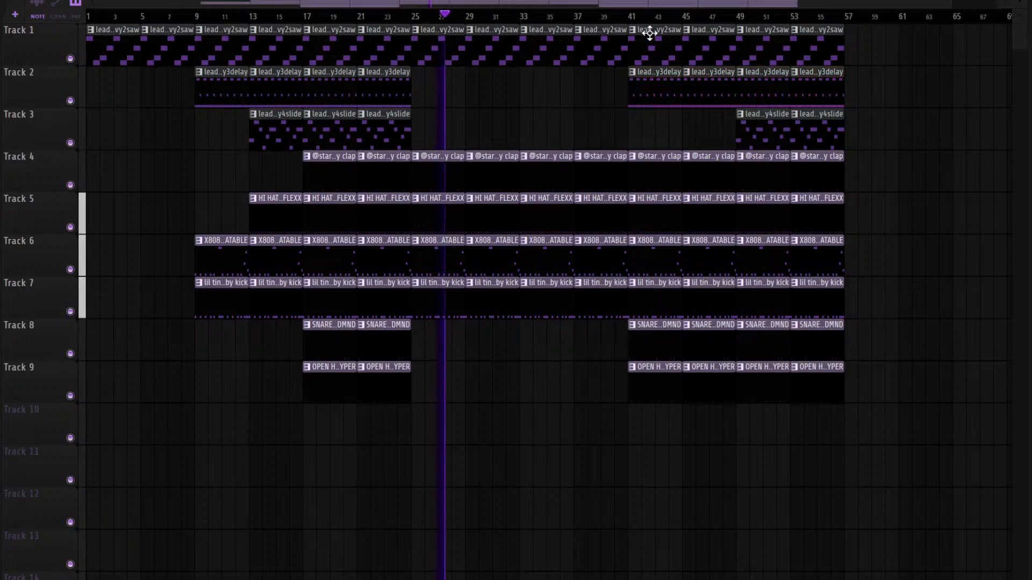
# Move the playback position to just before bar 41 and view the complete arrangement
pyautogui.click(616, 16)
pyautogui.scroll(-1, 617, 17)
pyautogui.scroll(-2, 605, 39)
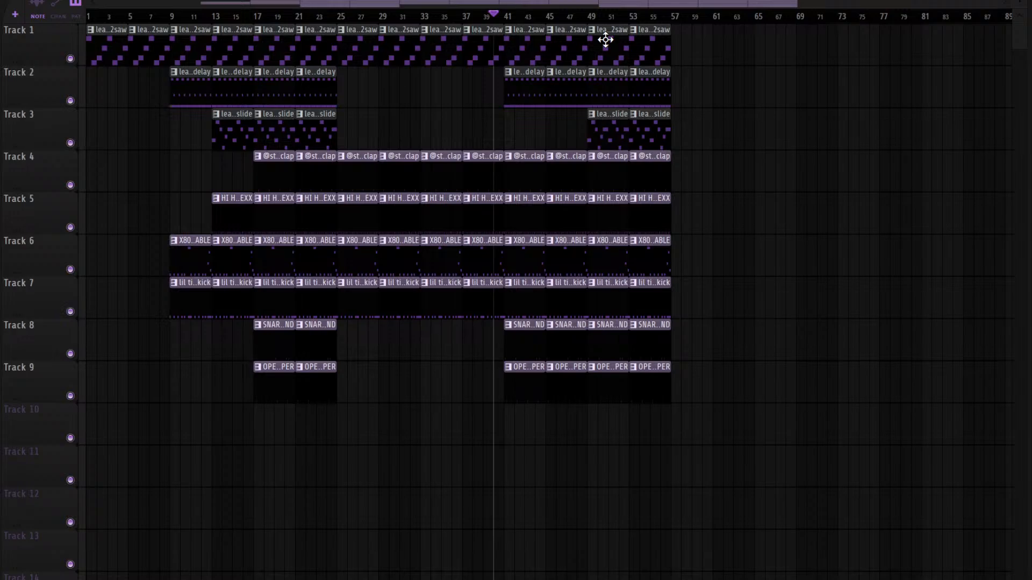
# Duplicate all clips from bar 25 to bar 57 so the copied section starts at bar 57
pyautogui.press('space')
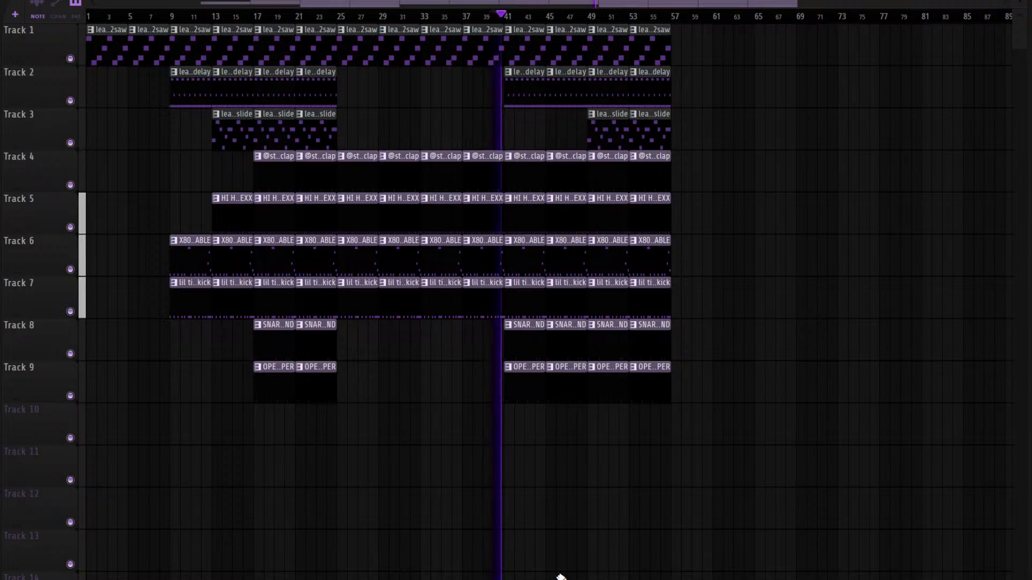
pyautogui.moveTo(742, 430); pyautogui.dragTo(343, 9)
pyautogui.hotkey('ctrl', 'b')
pyautogui.scroll(-3, 591, 172)
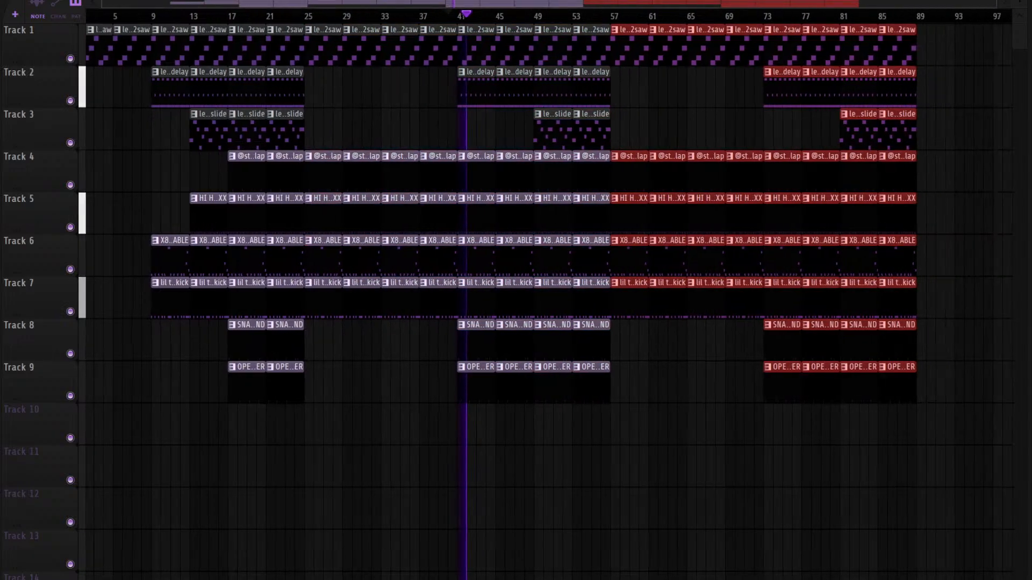
pyautogui.click(641, 203)
pyautogui.scroll(3, 523, 21)
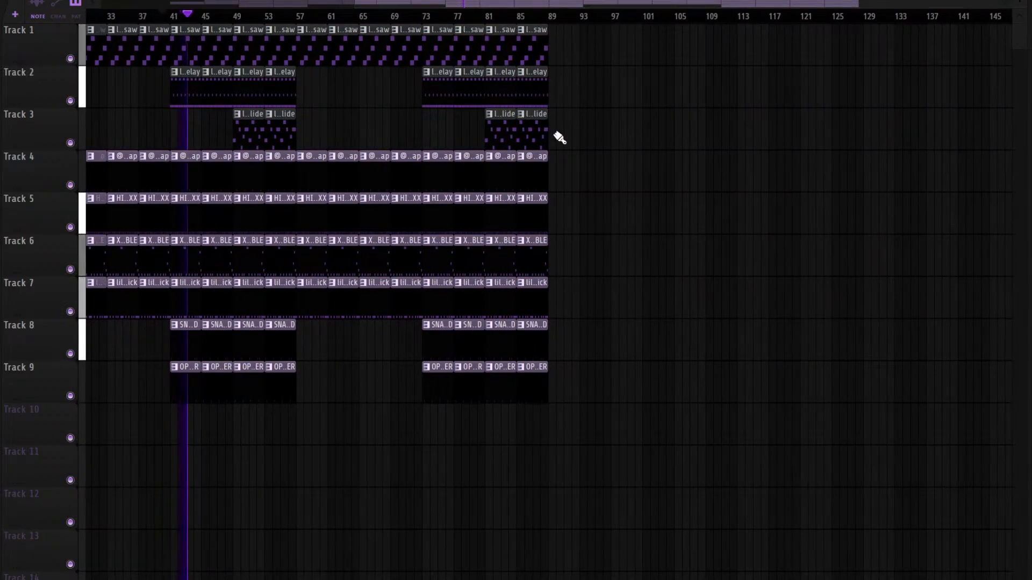
# Extend the outro with slide lead clips at bars 89 and 93 on Track 3 and a delay lead clip at bar 93 on Track 2
pyautogui.moveTo(557, 136); pyautogui.dragTo(541, 94)
pyautogui.hotkey('ctrl', 'b')
pyautogui.hotkey('ctrl', 'b')
pyautogui.rightClick(567, 103)
pyautogui.hotkey('ctrl', 'b')
# Add X808 clips at bars 89 and 93 on Track 6 and shorten the last one to end at about bar 94
pyautogui.moveTo(557, 304); pyautogui.dragTo(582, 237)
pyautogui.rightClick(569, 304)
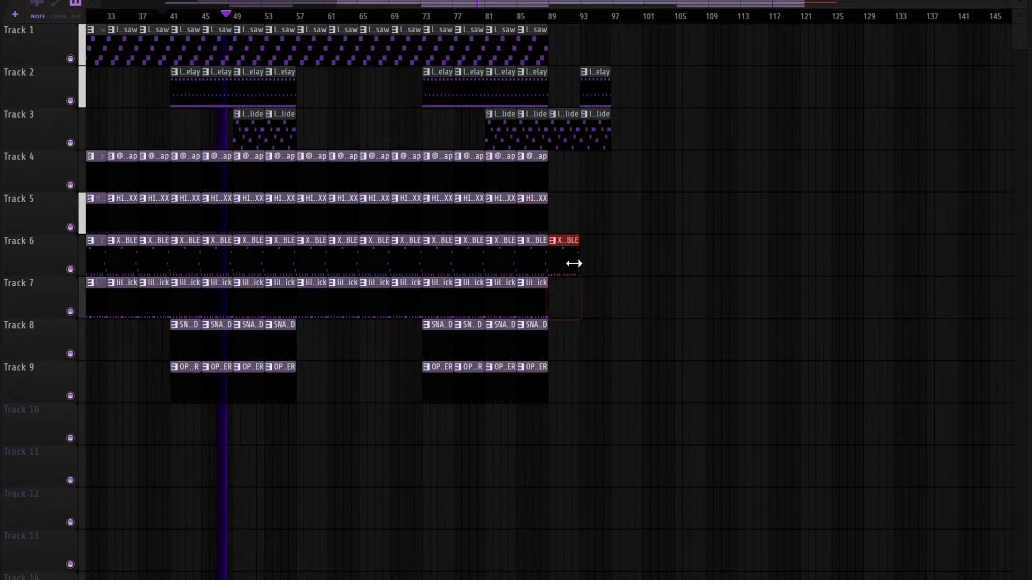
pyautogui.hotkey('ctrl', 'b')
pyautogui.rightClick(645, 265)
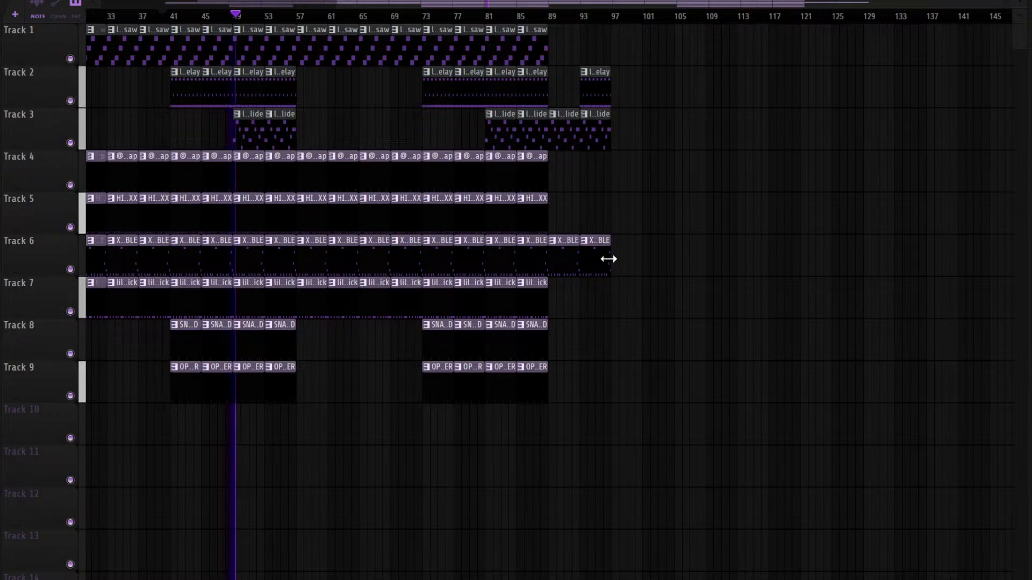
pyautogui.moveTo(609, 258); pyautogui.dragTo(586, 269)
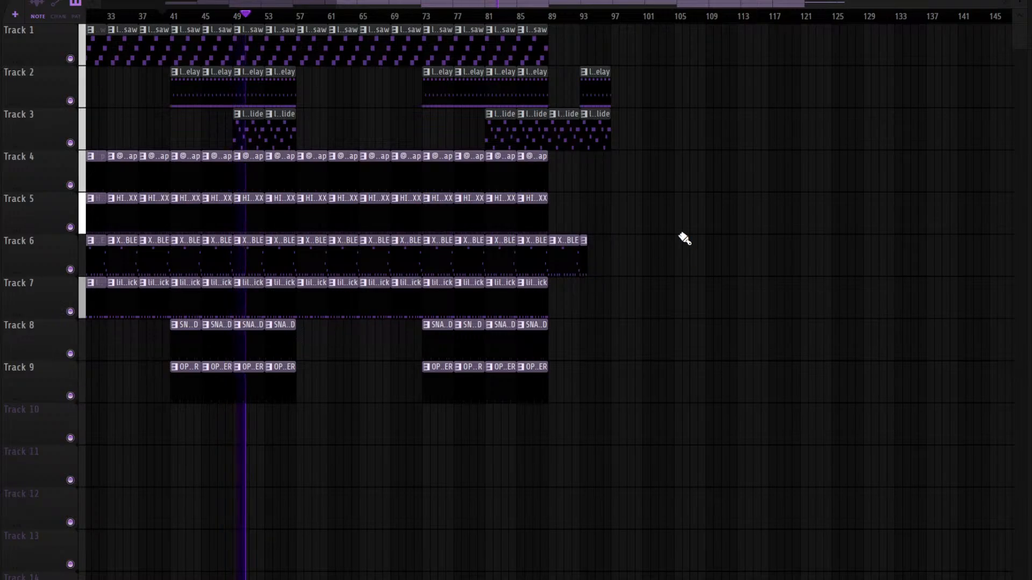
# Play back the outro from about bar 87
pyautogui.click(532, 17)
pyautogui.scroll(3, 557, 20)
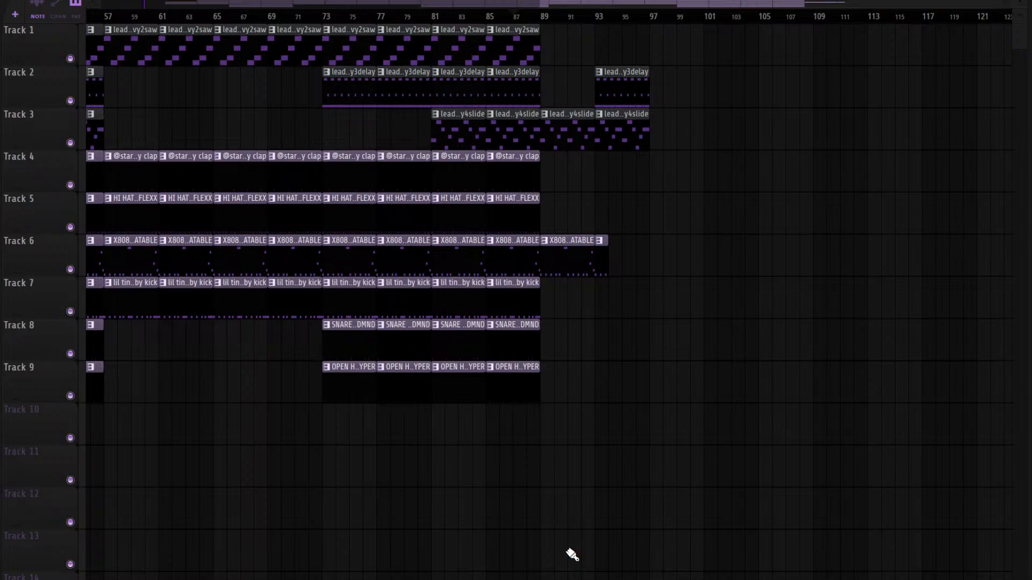
pyautogui.press('space')
pyautogui.moveTo(613, 4); pyautogui.dragTo(295, 2)
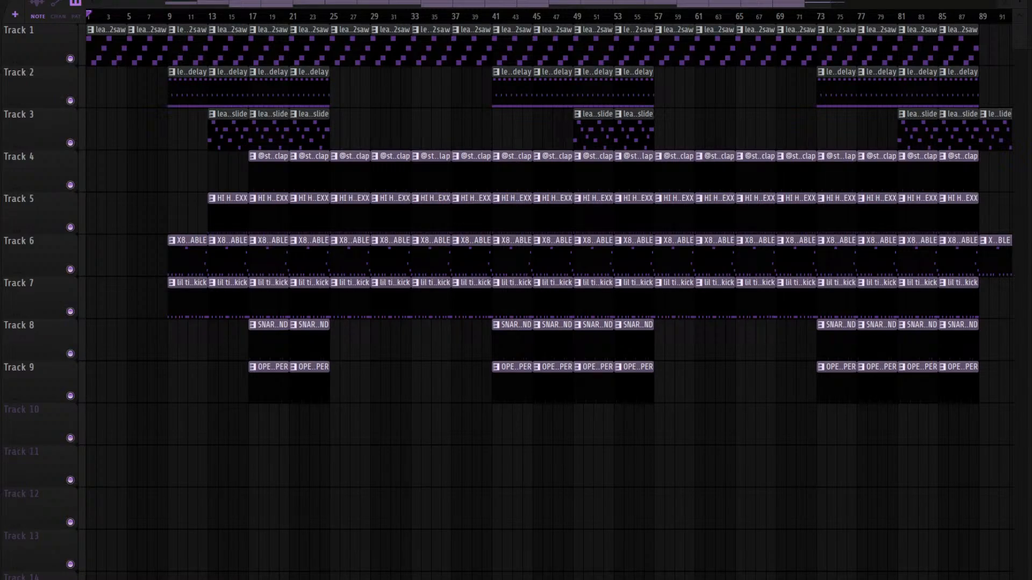
# Place the negligent sample on Track 11 from bar 7 to bar 9, route it to mixer insert 10 and lower its fader
pyautogui.moveTo(1, 377); pyautogui.dragTo(163, 473)
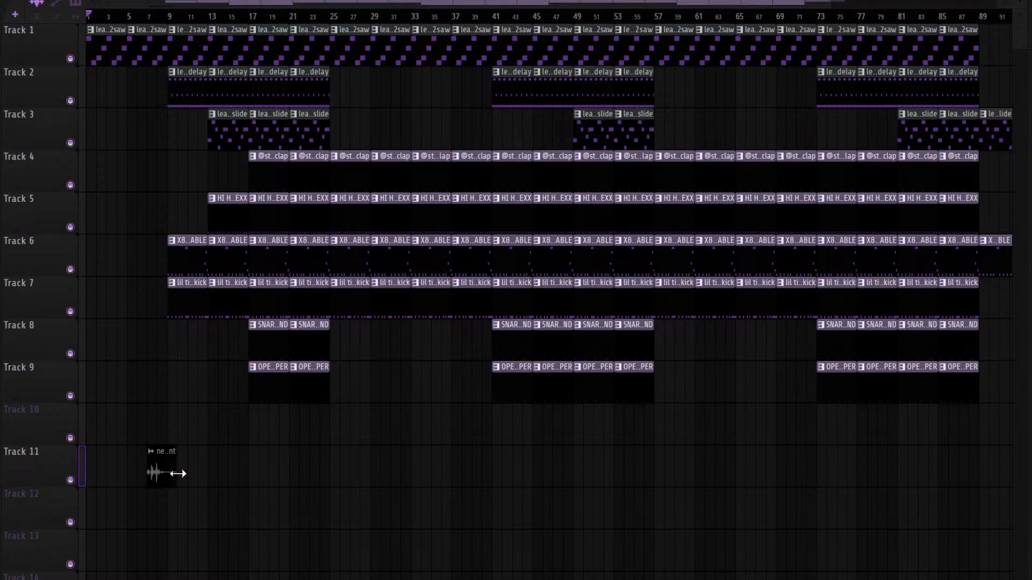
pyautogui.press('F9')
pyautogui.press('F6')
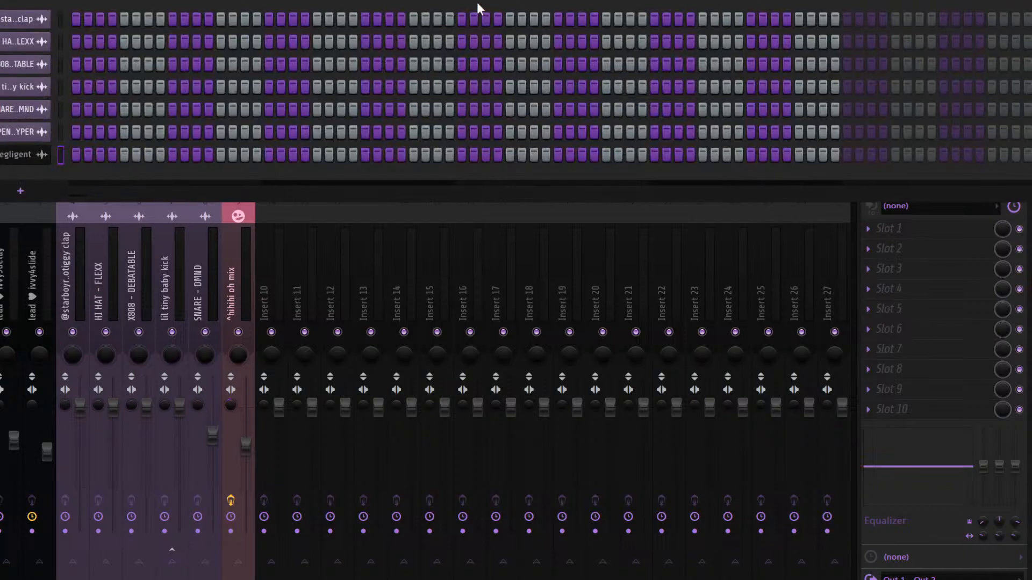
pyautogui.click(276, 290)
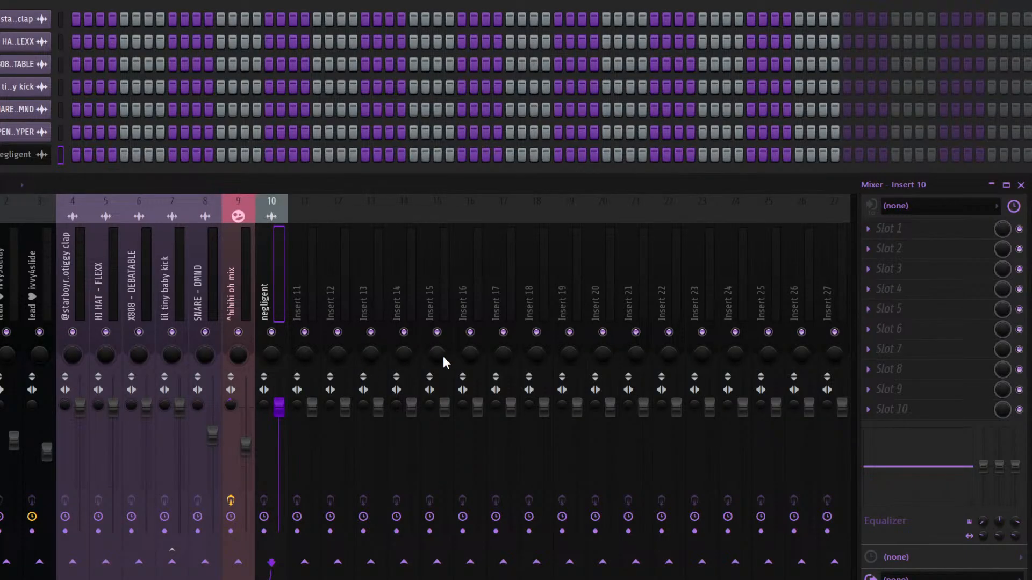
pyautogui.hotkey('ctrl', 'l')
pyautogui.moveTo(279, 407); pyautogui.dragTo(278, 433)
pyautogui.press('F9')
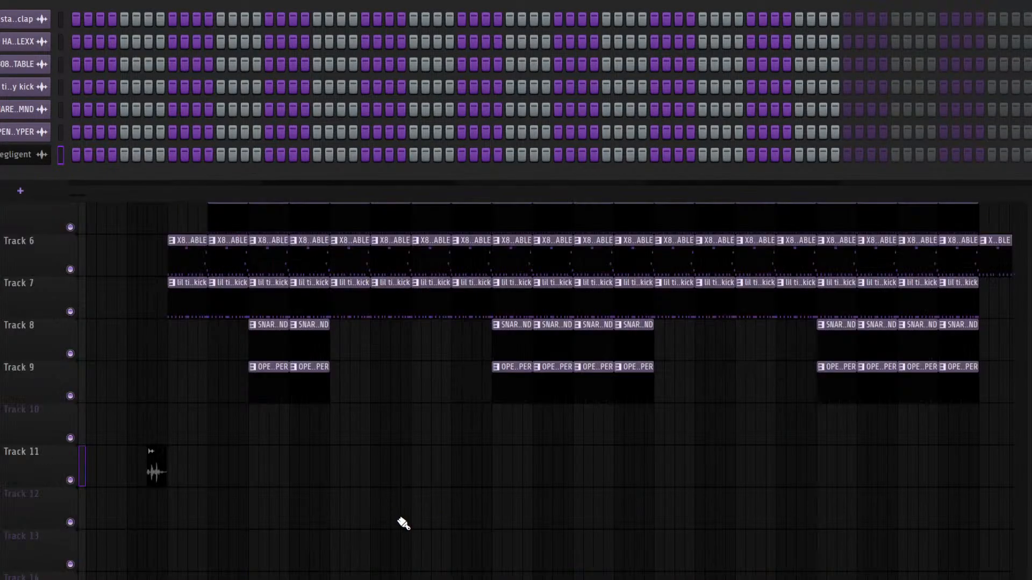
# Play the arrangement from about bar 7 to audition the negligent sample leading into bar 9
pyautogui.press('F6')
pyautogui.click(152, 13)
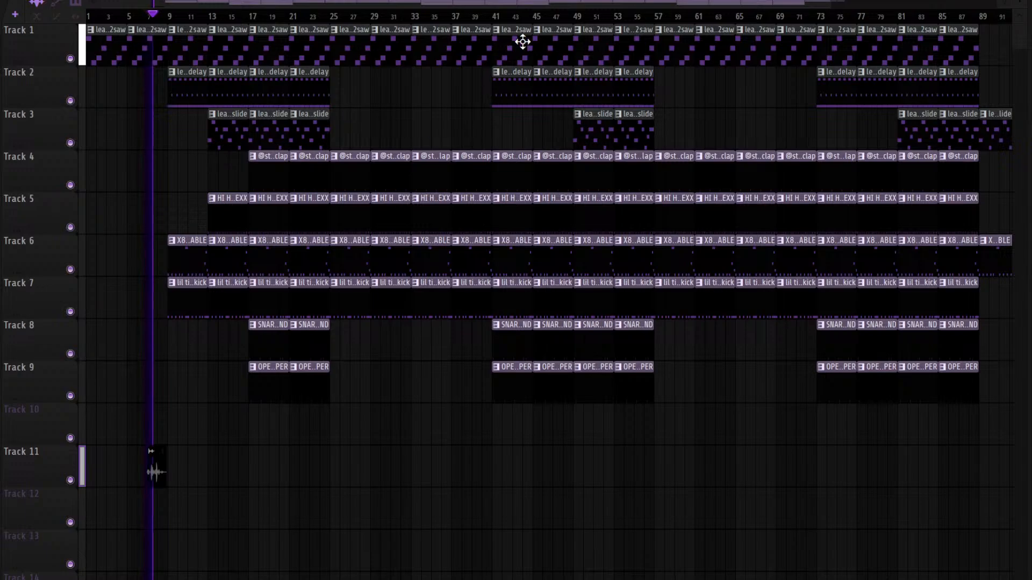
pyautogui.press('F9')
pyautogui.press('F6')
pyautogui.press('F9')
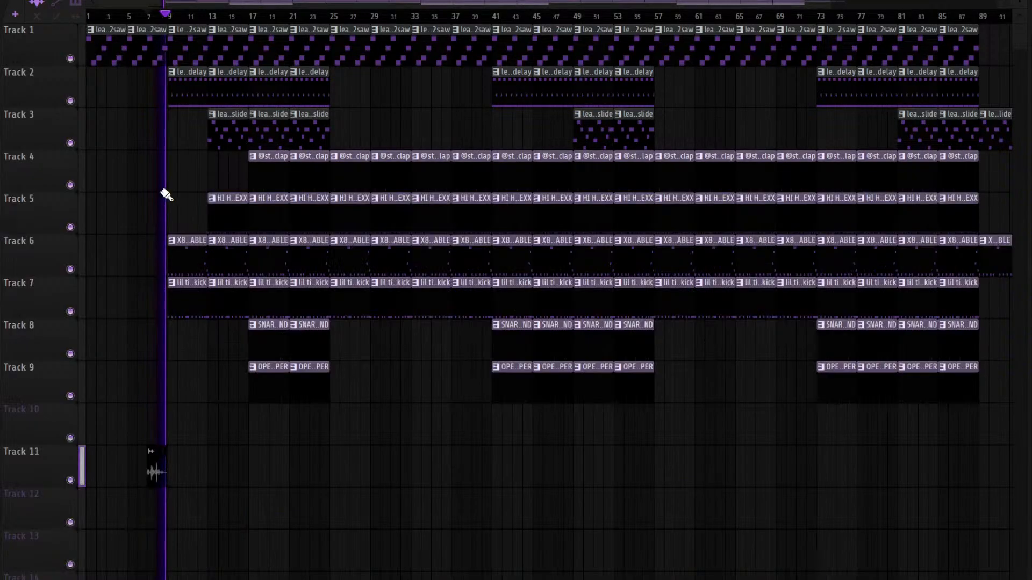
pyautogui.press('space')
pyautogui.press('space')
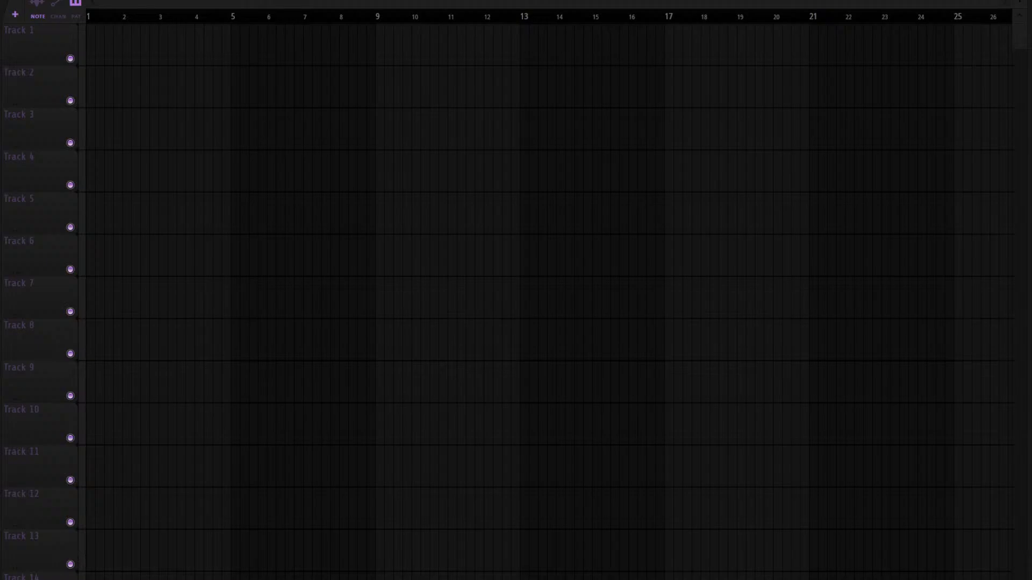
# In the new empty project, remove the Sampler channel and load the lead ♥ ivvy5cute preset in Serum
pyautogui.press('F6')
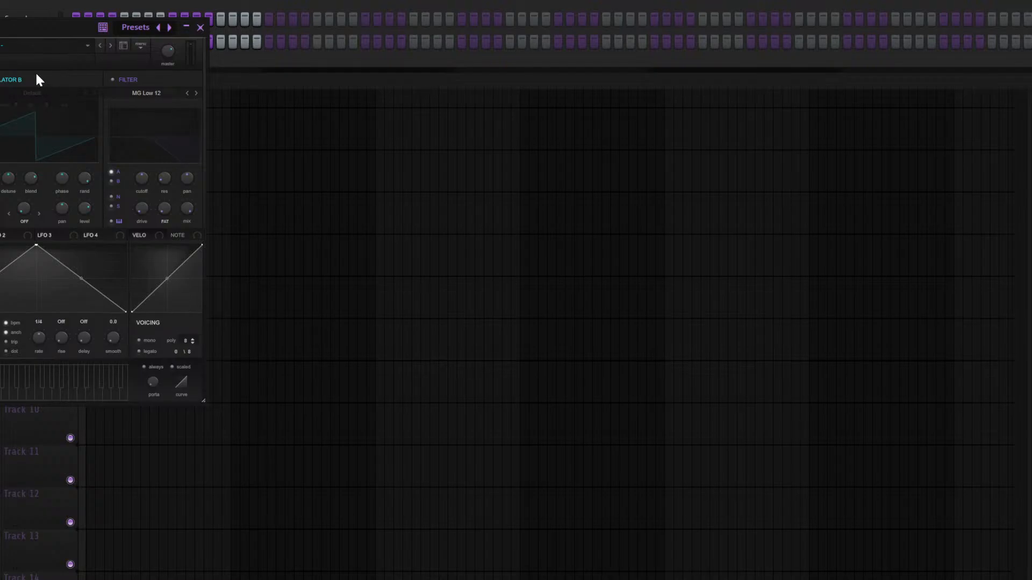
pyautogui.click(349, 59)
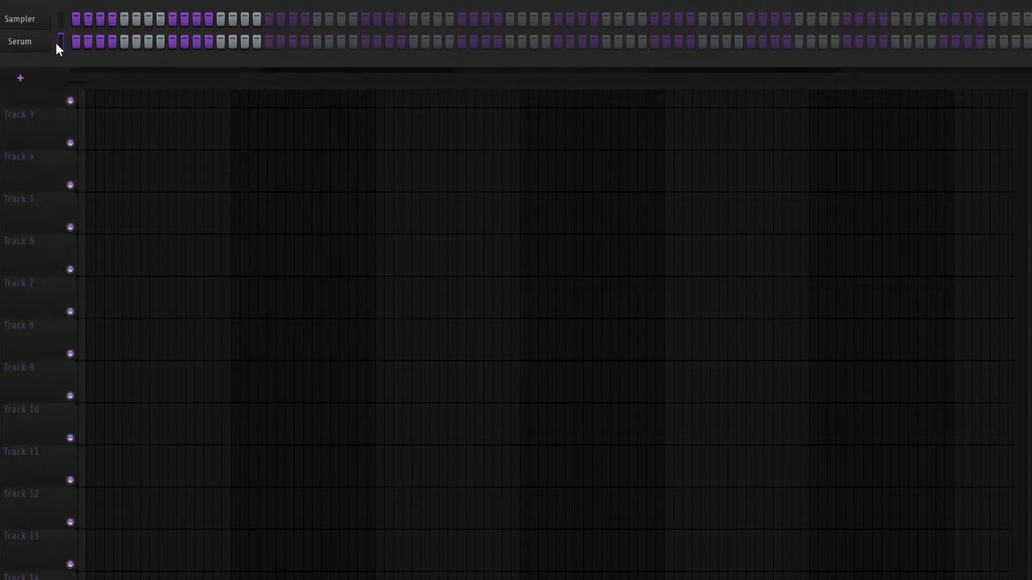
pyautogui.click(102, 182)
pyautogui.click(449, 316)
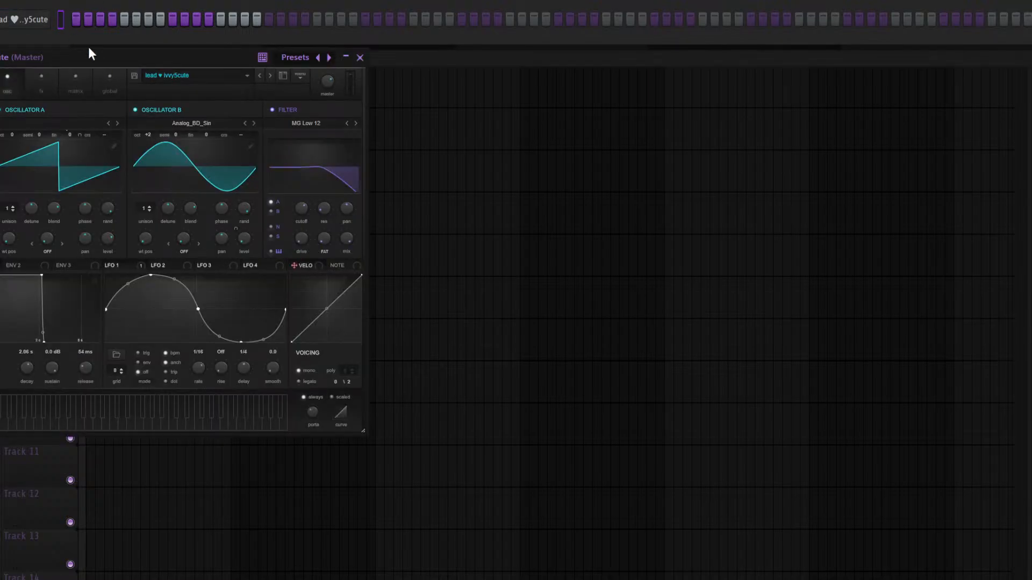
pyautogui.moveTo(88, 47); pyautogui.dragTo(243, 82)
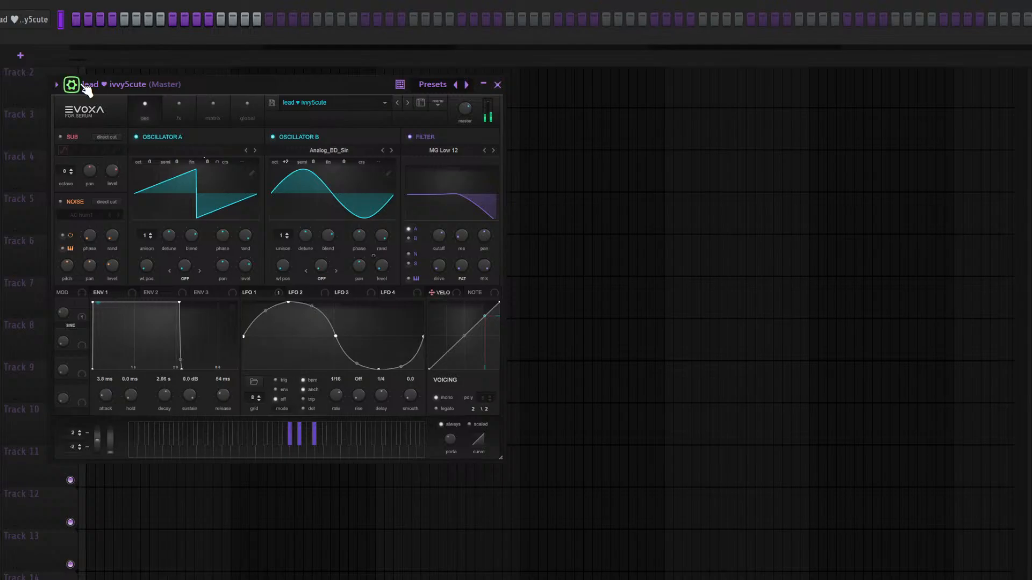
# In the lead's piano roll, draw one-beat notes A#5, G#5, A#5 and G#5 across bar 1
pyautogui.click(69, 18)
pyautogui.click(58, 308)
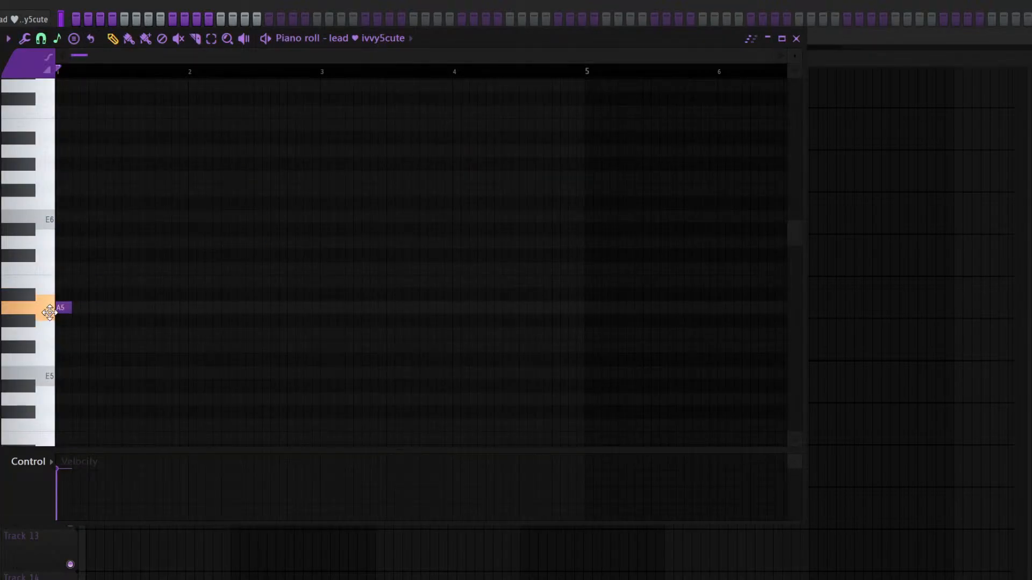
pyautogui.rightClick(56, 309)
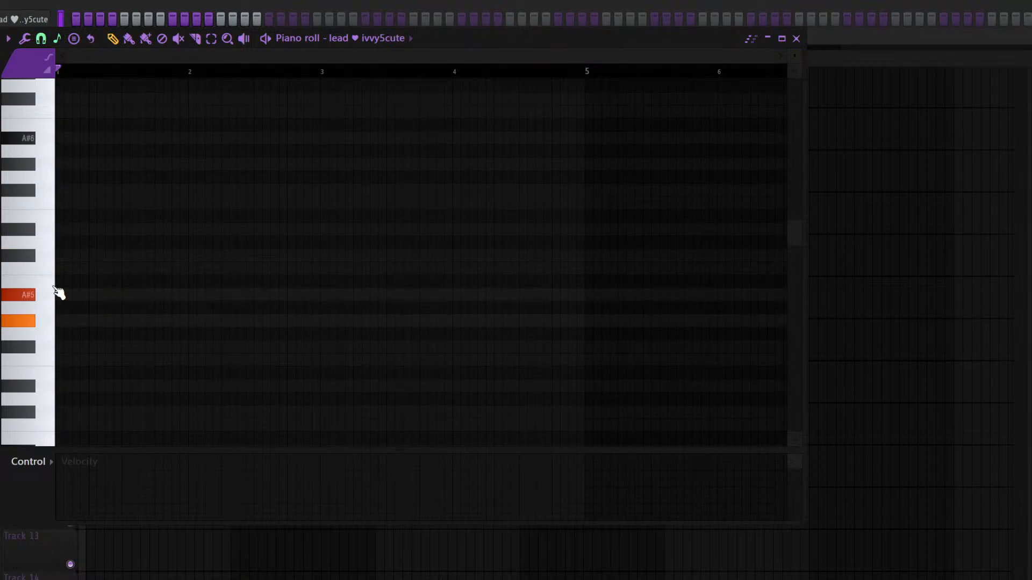
pyautogui.click(59, 294)
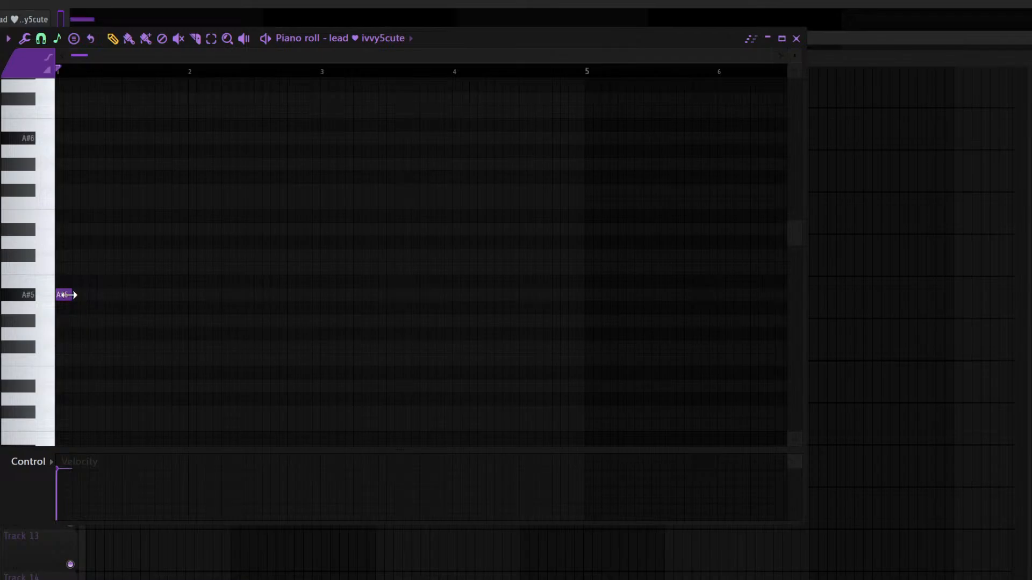
pyautogui.moveTo(68, 294); pyautogui.dragTo(88, 294)
pyautogui.click(92, 320)
pyautogui.click(123, 294)
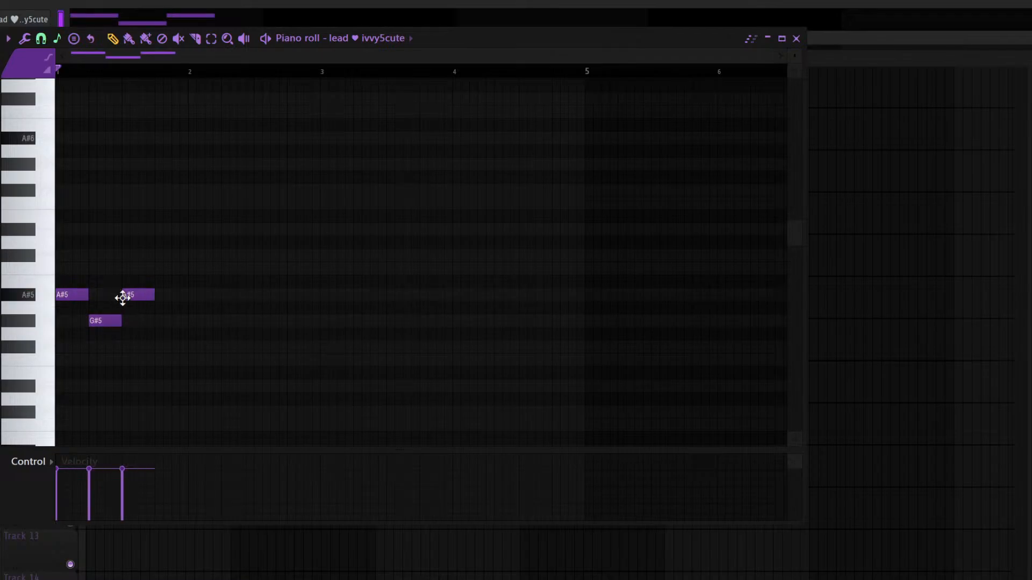
pyautogui.click(157, 321)
# Add one-beat notes C#6, A#5, C#6 and A#5 across bar 2 and play the pattern
pyautogui.click(191, 256)
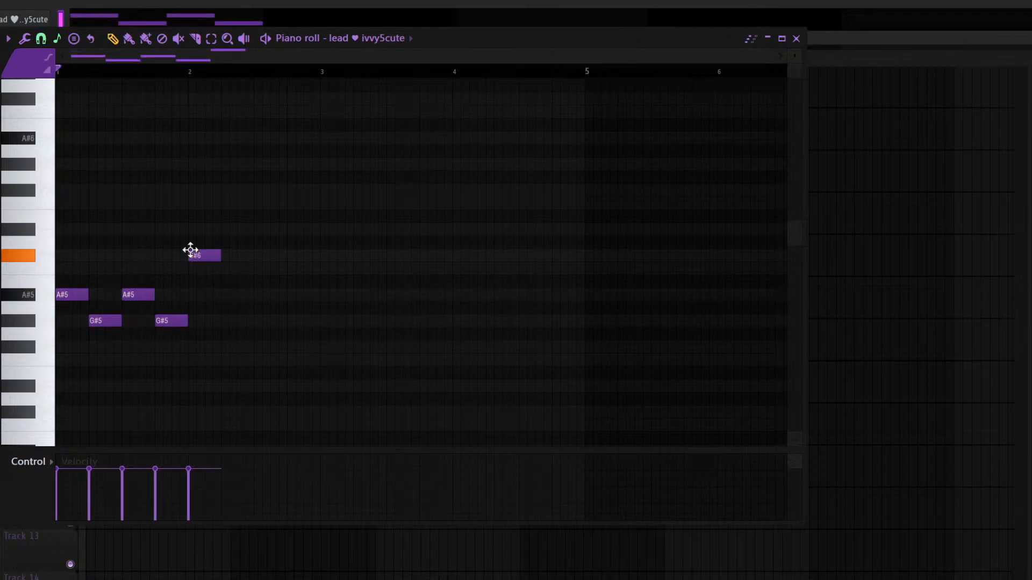
pyautogui.click(224, 294)
pyautogui.click(256, 255)
pyautogui.click(290, 294)
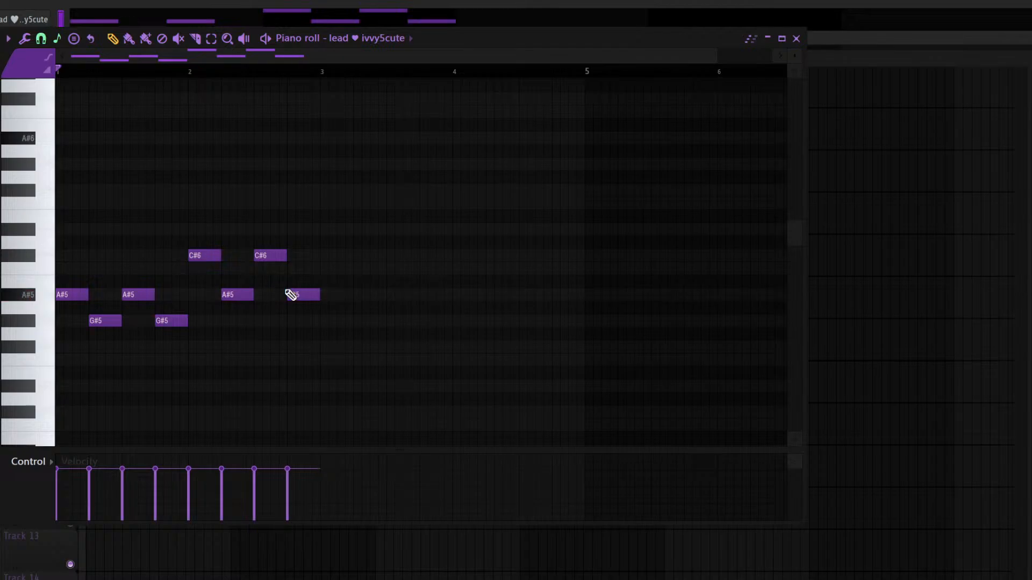
pyautogui.press('space')
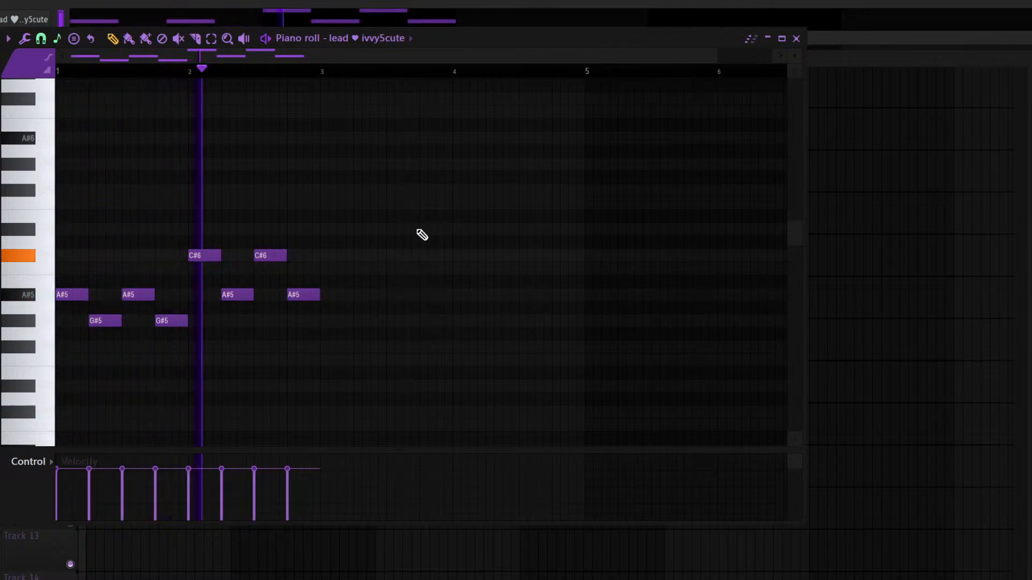
# Duplicate the two-bar melody into bars 3 and 4 and raise the second note of bar 4 to F6
pyautogui.hotkey('ctrl', 'a')
pyautogui.hotkey('ctrl', 'b')
pyautogui.hotkey('ctrl', 'd')
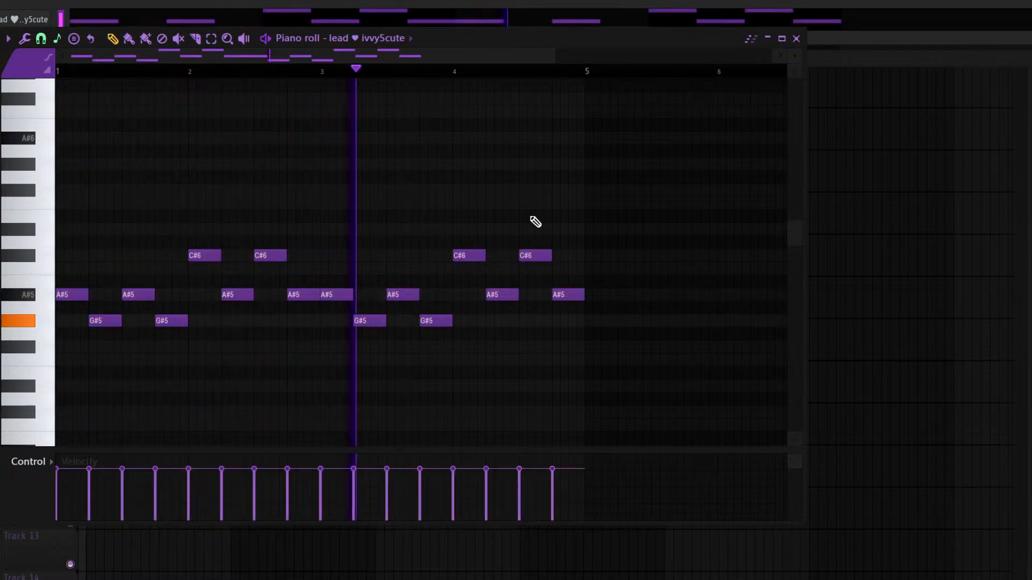
pyautogui.moveTo(500, 295); pyautogui.dragTo(499, 203)
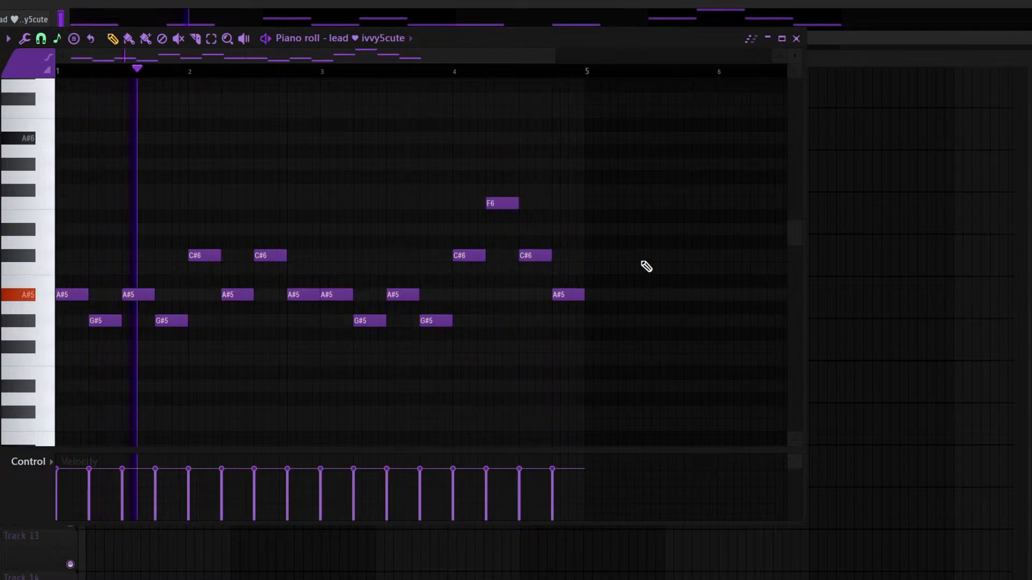
pyautogui.press('Escape')
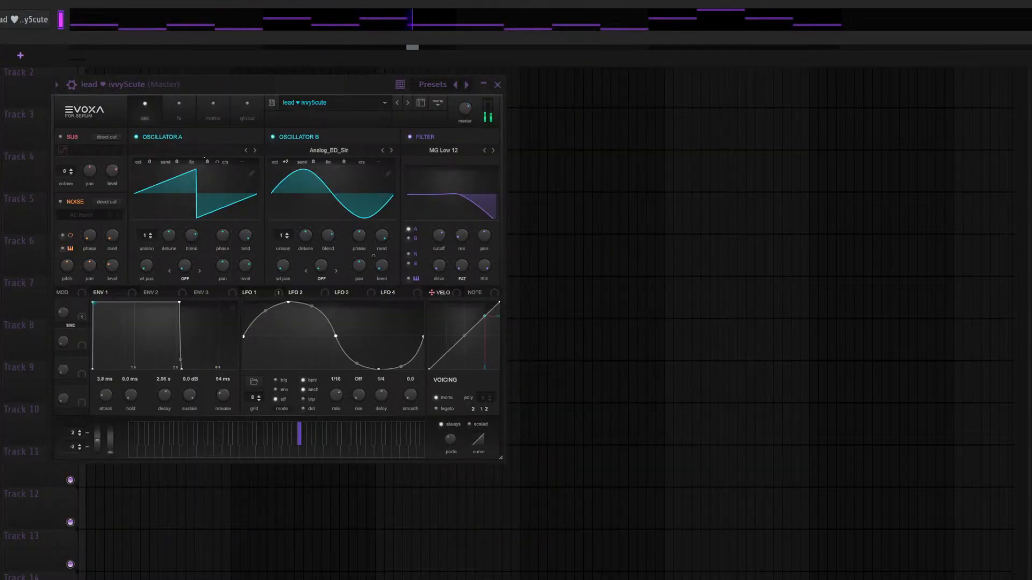
# Route the lead to mixer insert 1 and load Gross Beat in slot 1 and Crystalline in slot 3
pyautogui.press('F9')
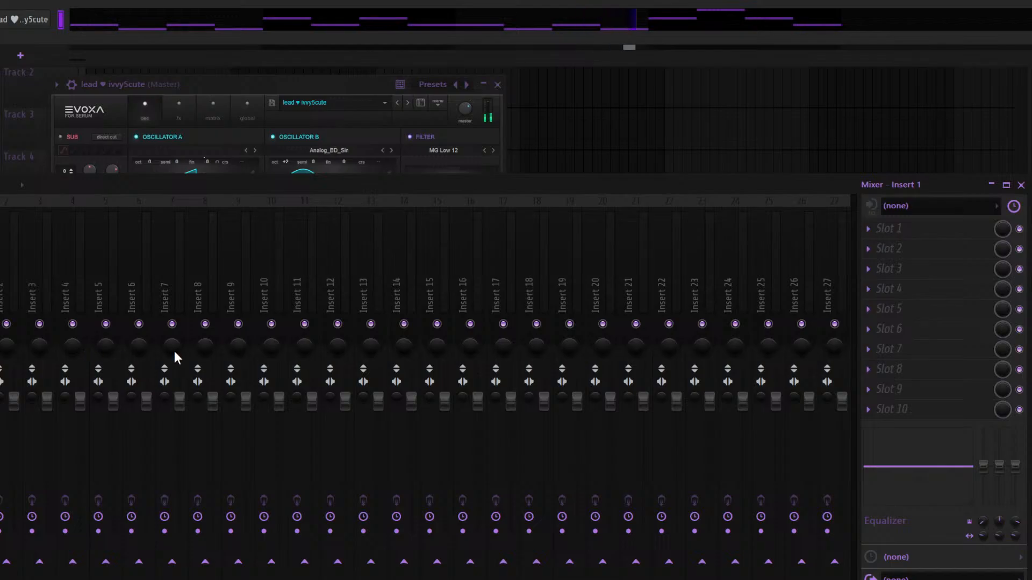
pyautogui.click(268, 108)
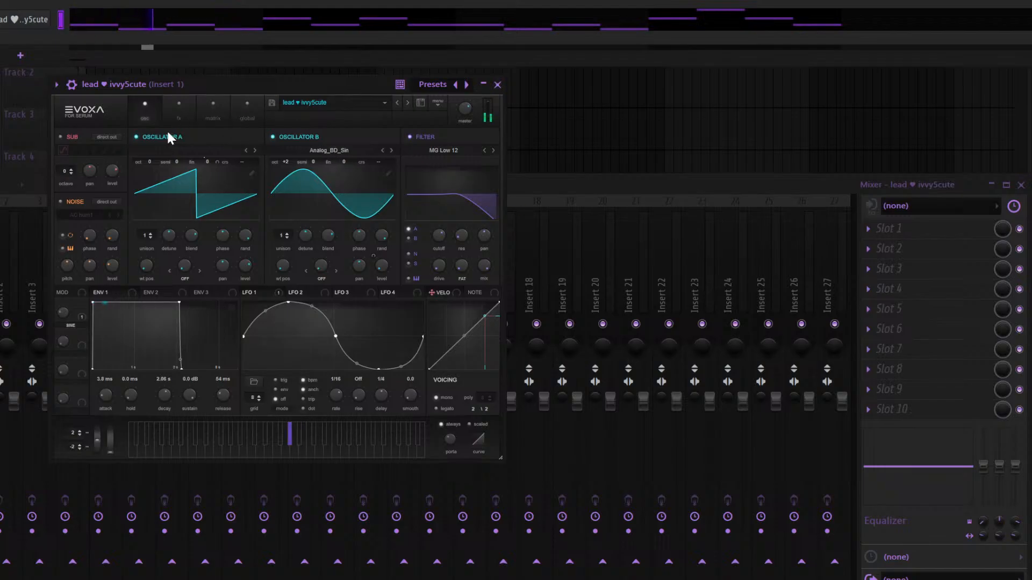
pyautogui.click(1, 300)
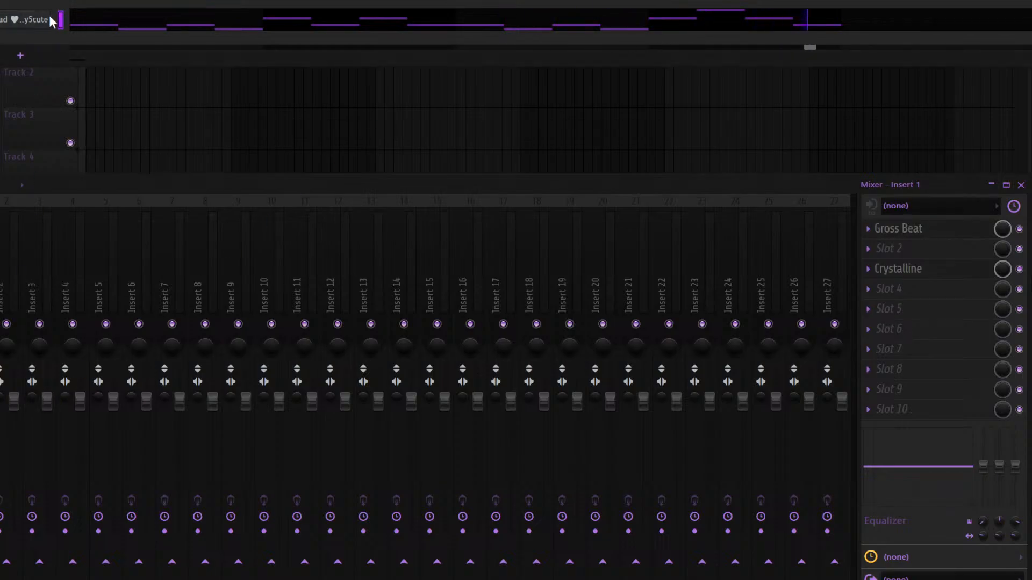
# Transpose all of the lead melody's notes up one octave and replay the pattern
pyautogui.doubleClick(73, 18)
pyautogui.hotkey('ctrl', 'a')
pyautogui.hotkey('ctrl', 'Up')
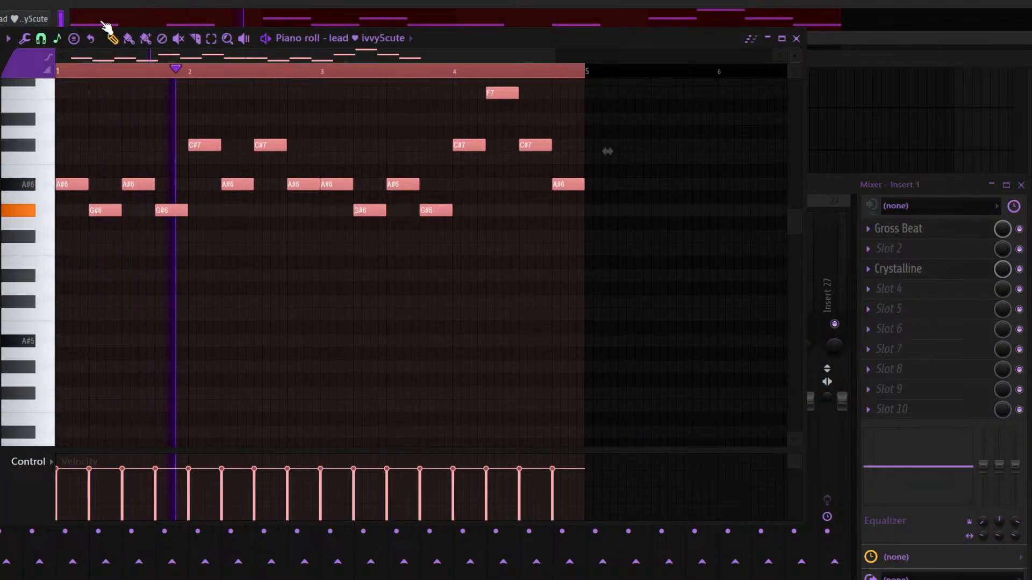
pyautogui.press('space')
pyautogui.press('space')
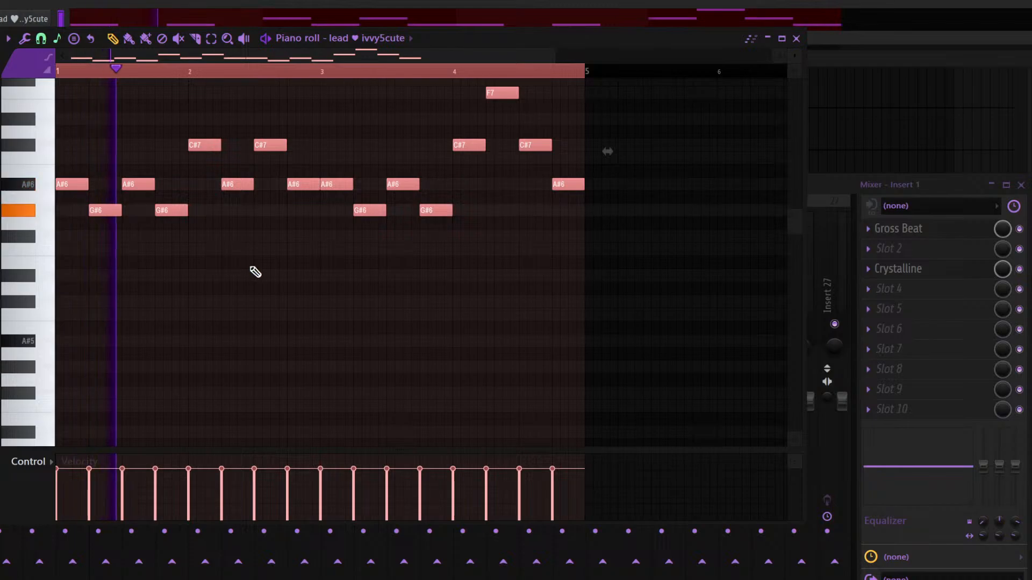
pyautogui.press('Escape')
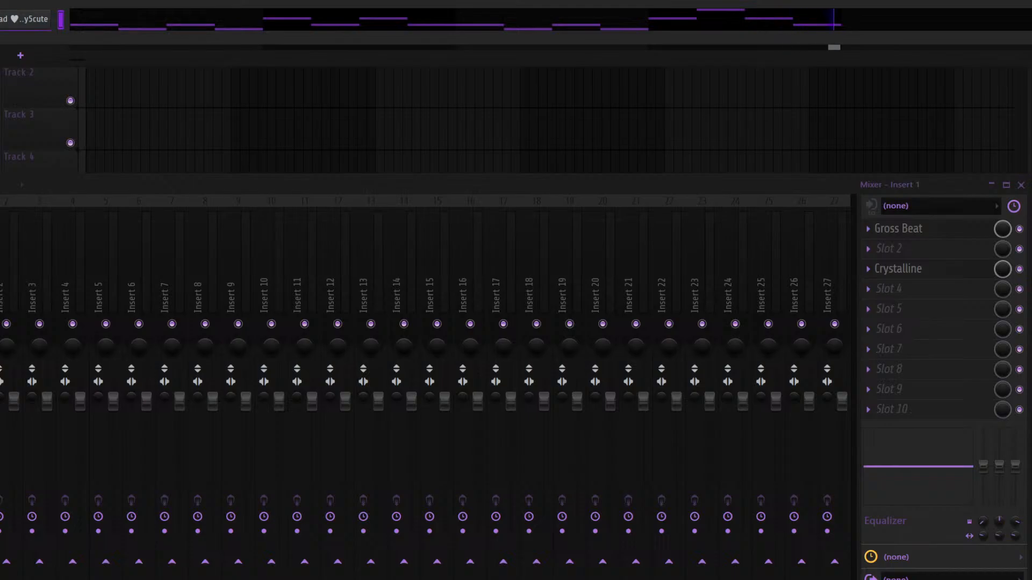
# Add a second Serum channel with the lead ♥ ivvy6nice preset and open its piano roll
pyautogui.moveTo(23, 41); pyautogui.dragTo(23, 41)
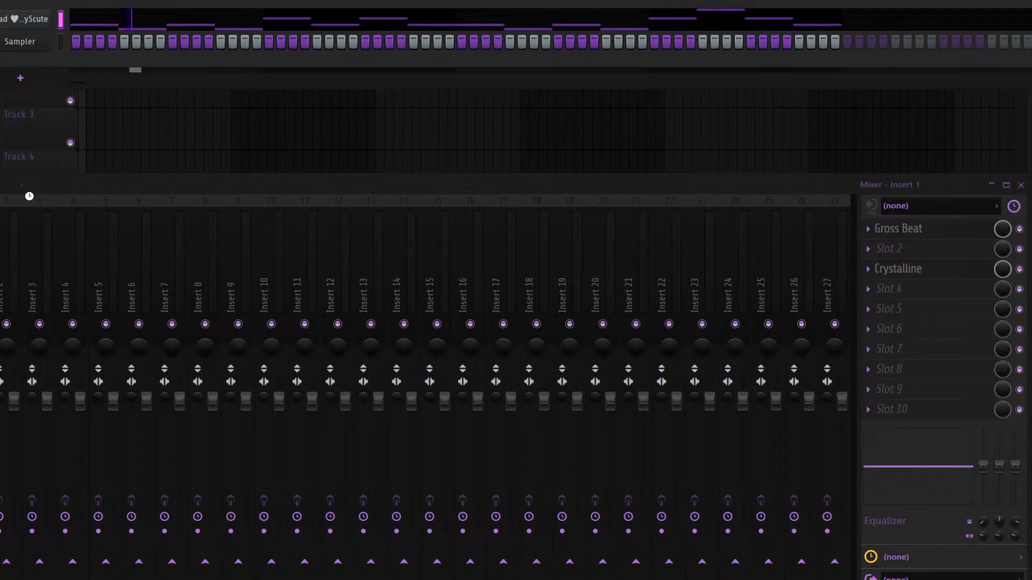
pyautogui.moveTo(46, 46); pyautogui.dragTo(540, 134)
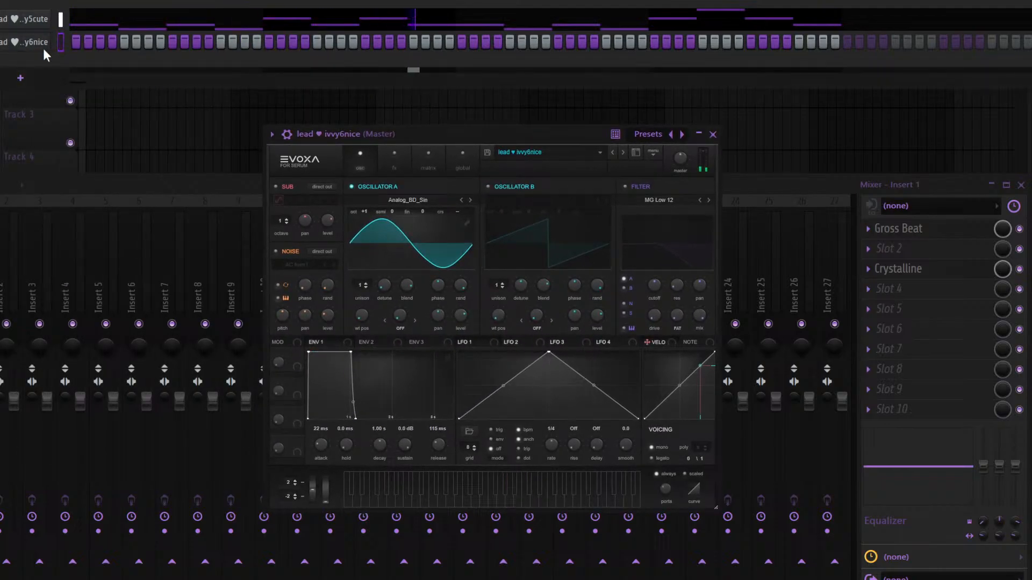
pyautogui.press('F7')
# Write a five-note phrase in bar 1 with overlapping notes C6, G#6, F6, D#6 and F#6, and play it
pyautogui.click(67, 319)
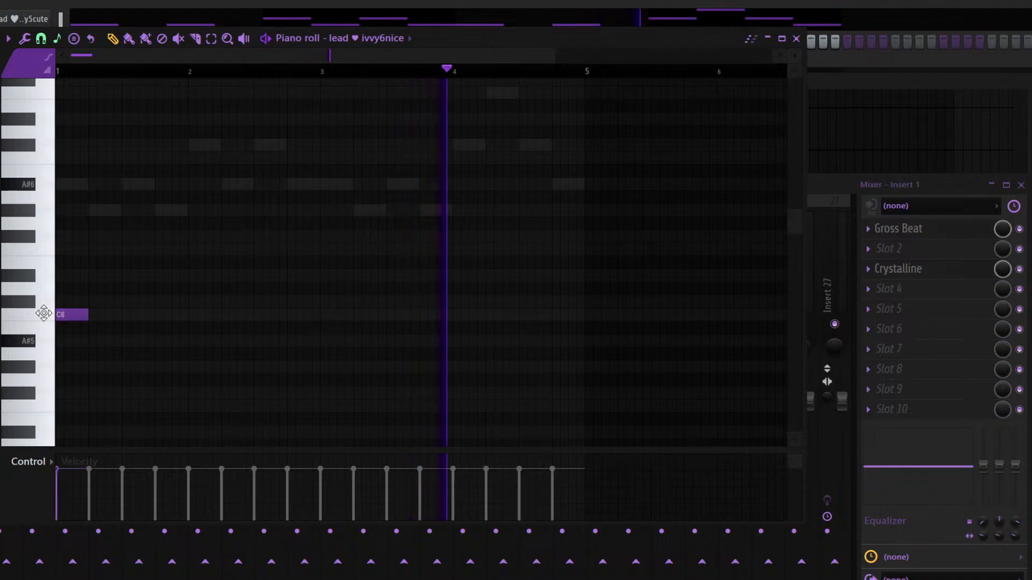
pyautogui.press('space')
pyautogui.click(94, 209)
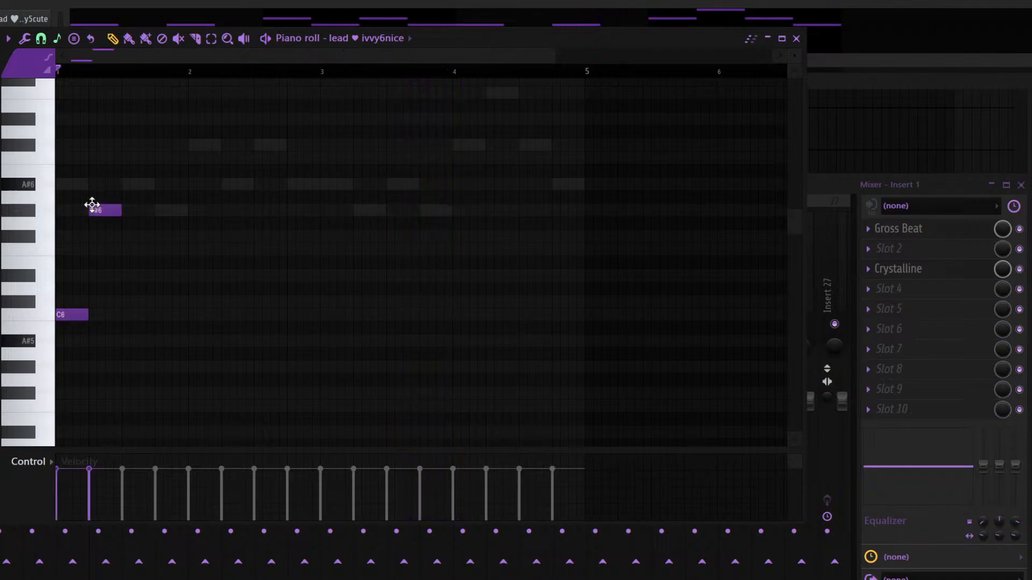
pyautogui.click(108, 240)
pyautogui.moveTo(106, 243)
pyautogui.mouseDown()
pyautogui.moveTo(101, 269)
pyautogui.moveTo(104, 244)
pyautogui.mouseUp()
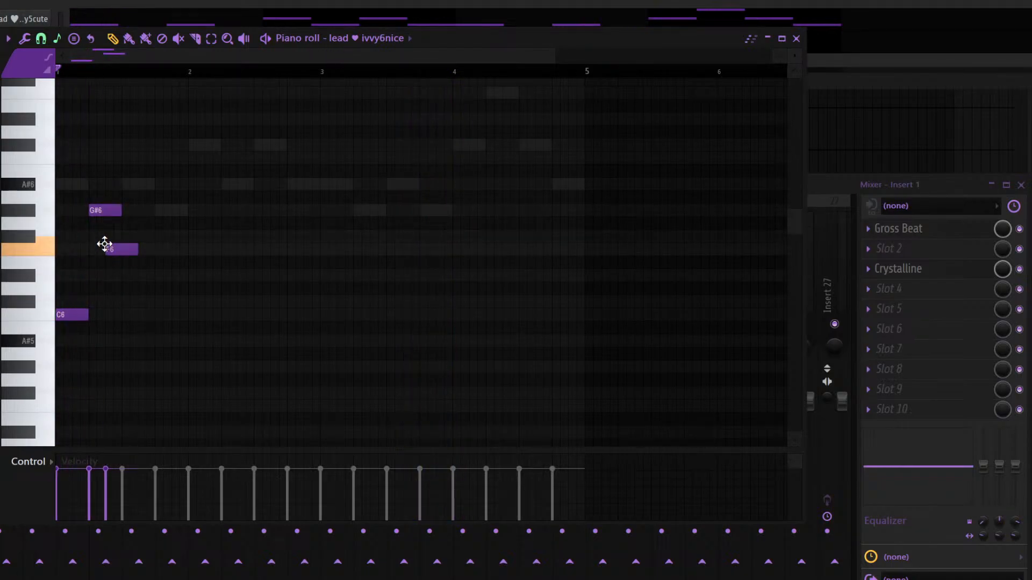
pyautogui.click(126, 275)
pyautogui.press('space')
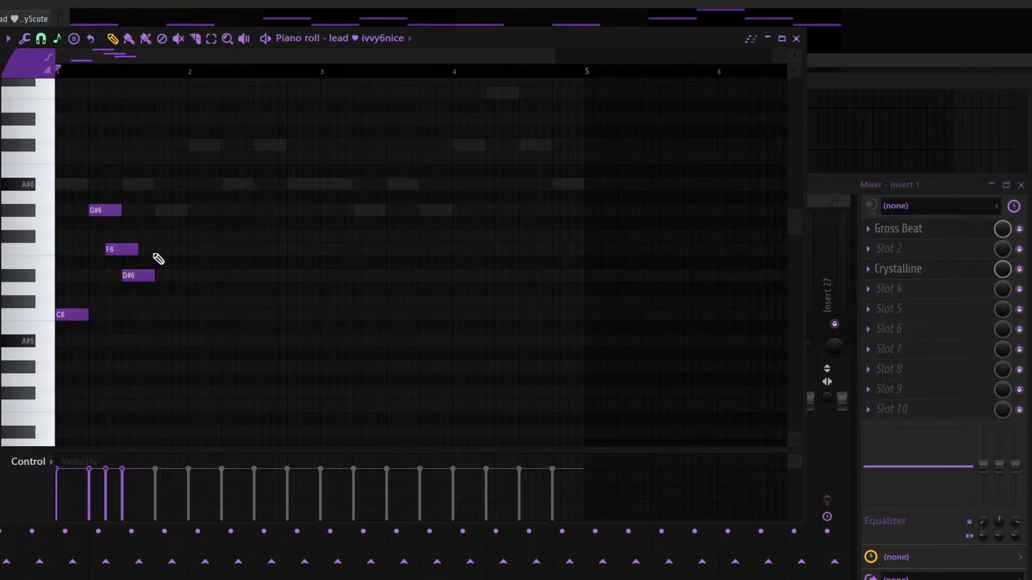
pyautogui.moveTo(142, 276); pyautogui.dragTo(161, 275)
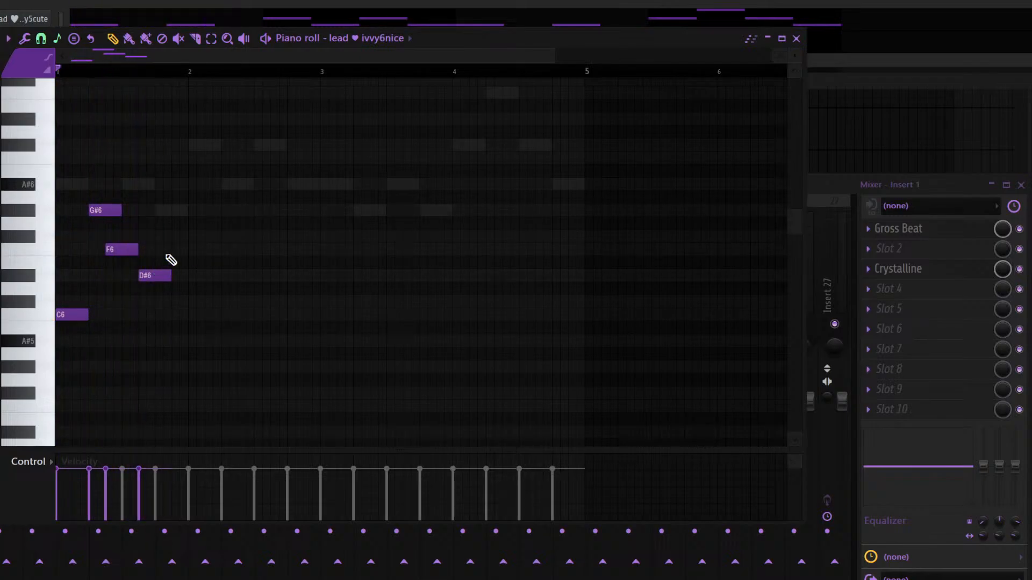
pyautogui.click(163, 237)
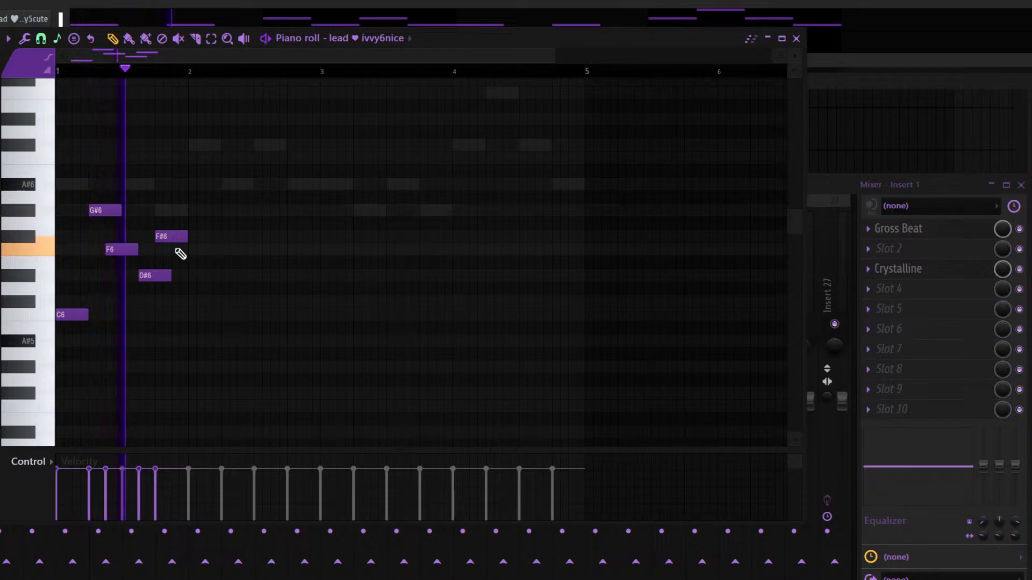
pyautogui.press('space')
# Duplicate the bar 1 phrase into bar 2, lower the copy's last note to C#6, and play it
pyautogui.keyDown('ctrl'); pyautogui.moveTo(250, 151); pyautogui.dragTo(56, 386); pyautogui.keyUp('ctrl')
pyautogui.hotkey('ctrl', 'b')
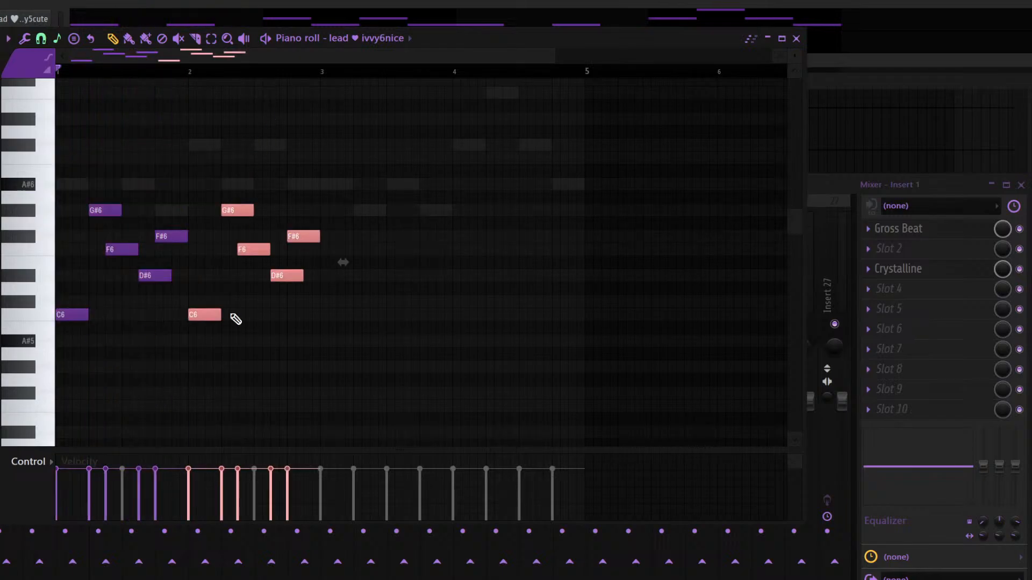
pyautogui.keyDown('ctrl'); pyautogui.click(316, 263); pyautogui.keyUp('ctrl')
pyautogui.moveTo(299, 235); pyautogui.dragTo(301, 302)
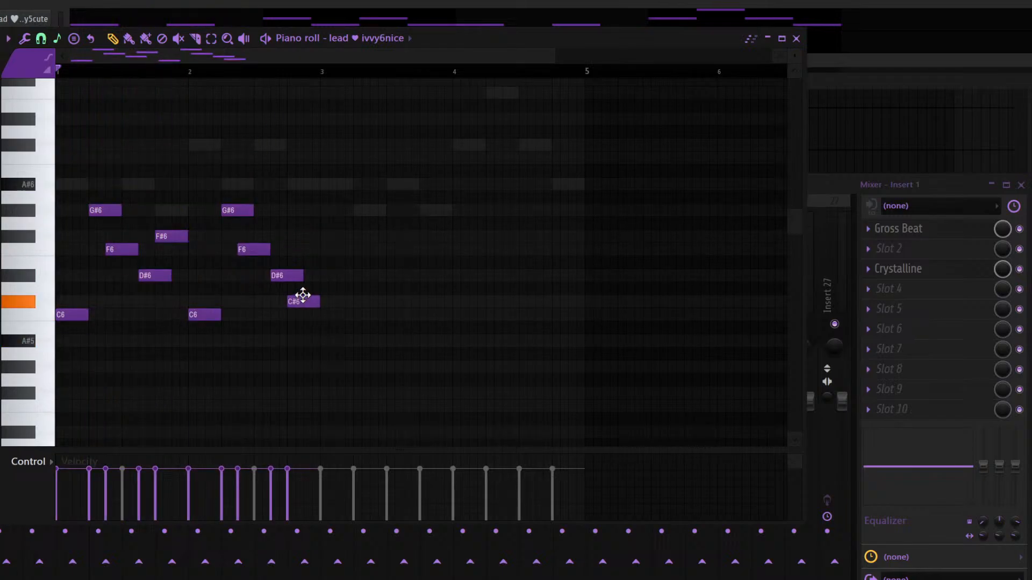
pyautogui.press('space')
# Duplicate the two-bar phrase into bars 3 and 4, changing the last two notes to a slightly earlier C#7 and an A#6
pyautogui.hotkey('ctrl', 'b')
pyautogui.keyDown('ctrl'); pyautogui.click(549, 336); pyautogui.keyUp('ctrl')
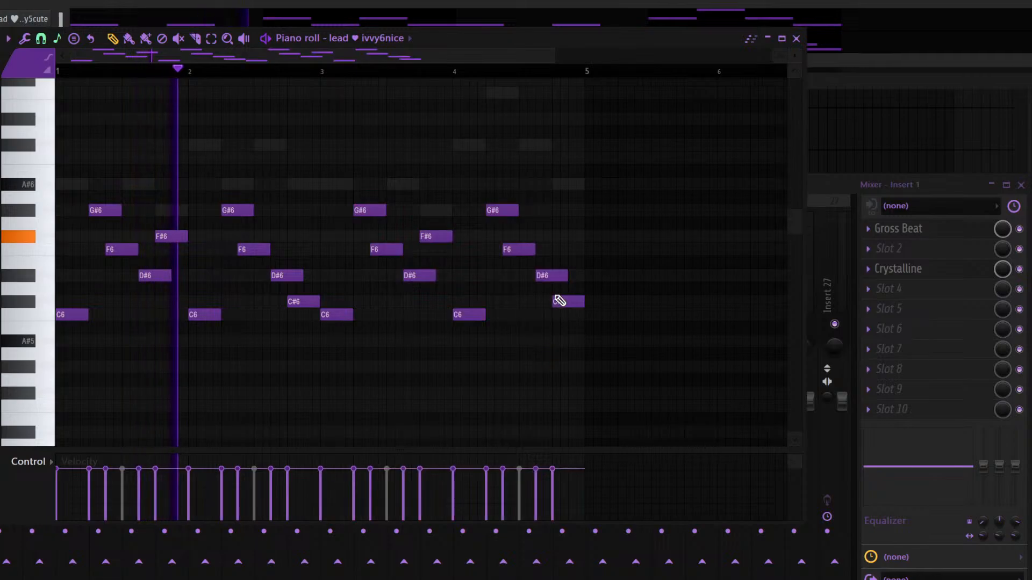
pyautogui.moveTo(550, 275); pyautogui.dragTo(541, 142)
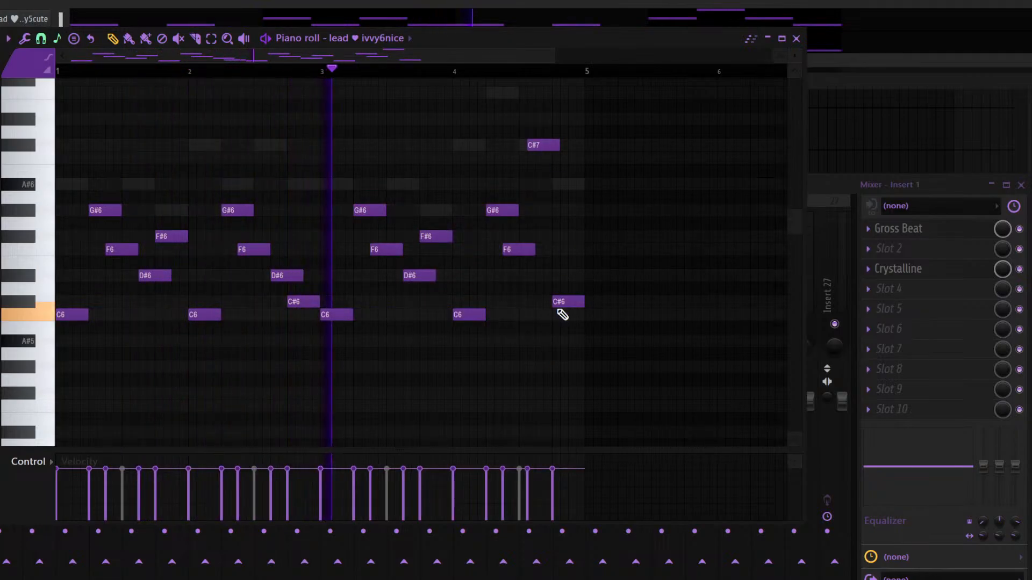
pyautogui.moveTo(560, 306); pyautogui.dragTo(562, 173)
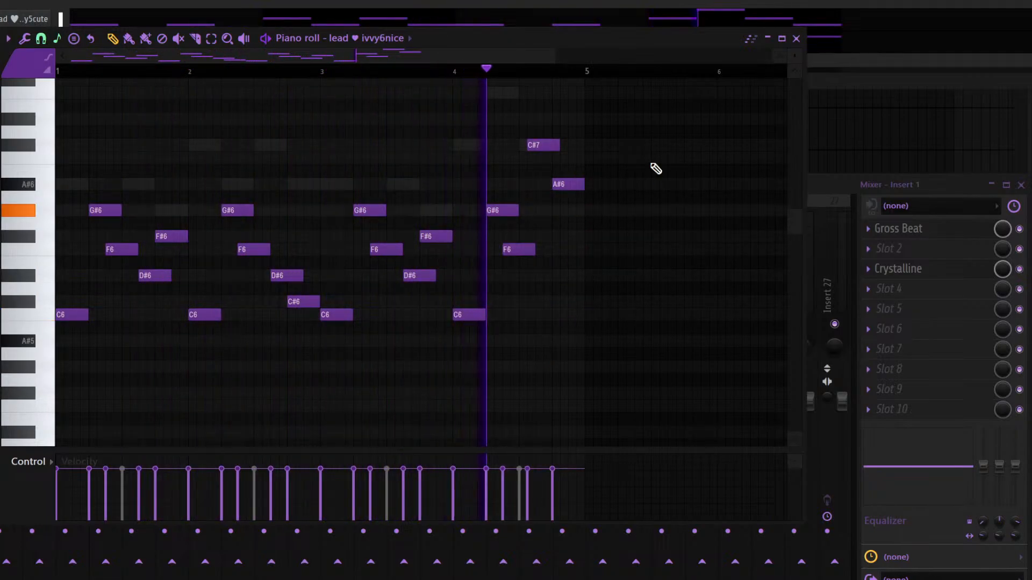
pyautogui.moveTo(540, 145); pyautogui.dragTo(549, 145)
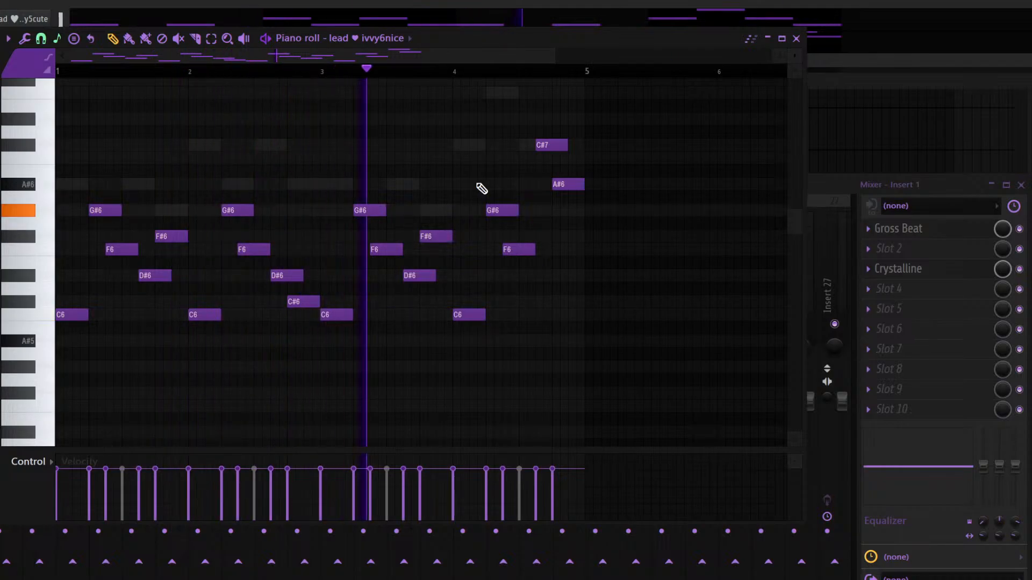
# Route the ivvy6nice lead to mixer insert 2 and load Gross Beat in slot 1 and Magic Dice in slot 3
pyautogui.press('F7')
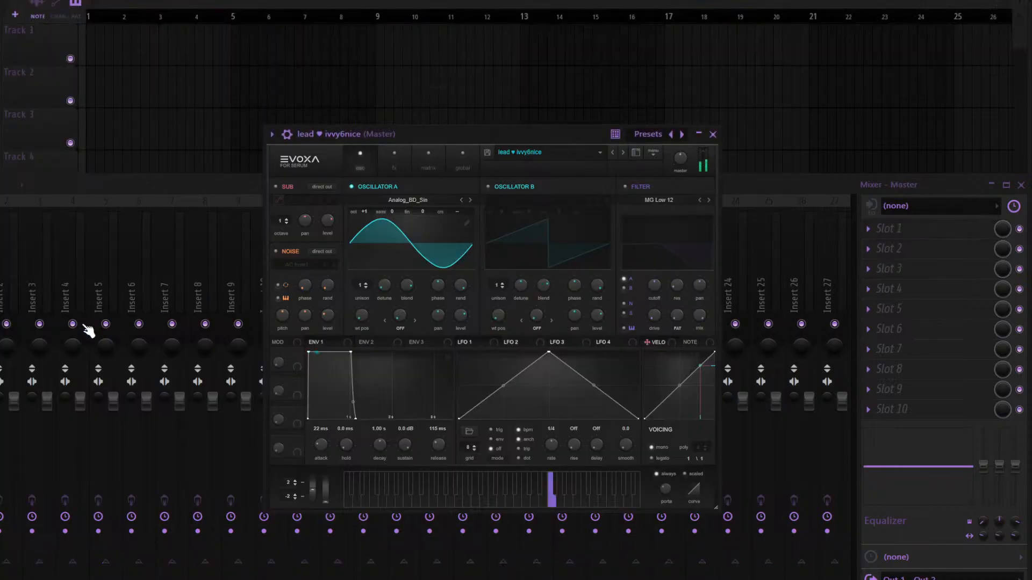
pyautogui.click(9, 306)
pyautogui.hotkey('ctrl', 'l')
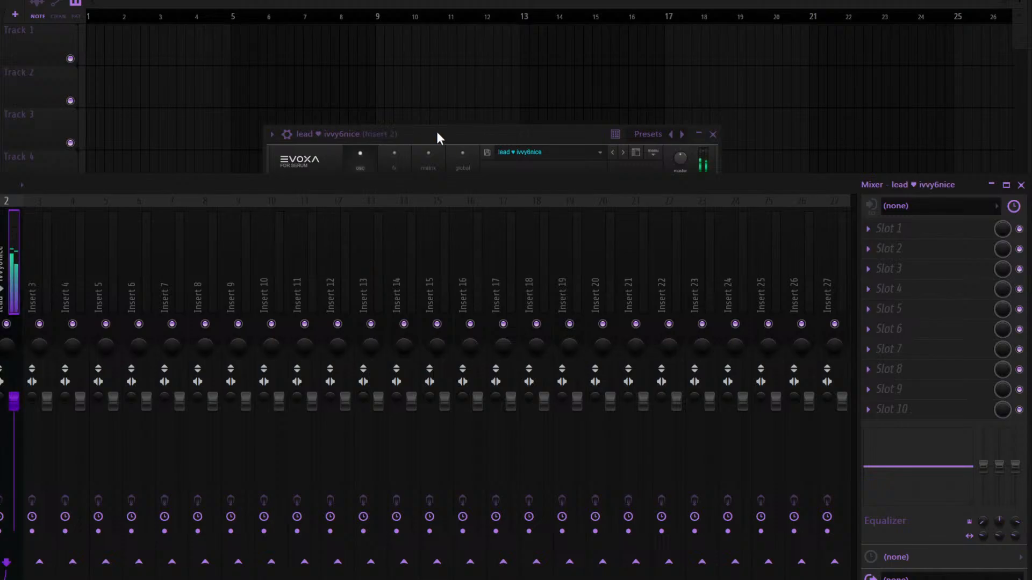
pyautogui.moveTo(439, 132); pyautogui.dragTo(355, 45)
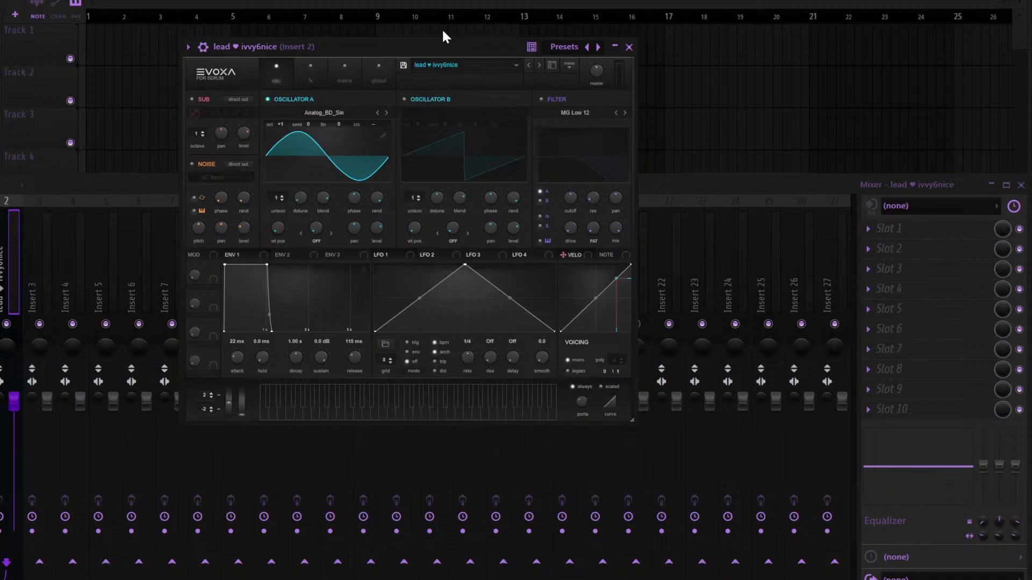
pyautogui.click(8, 294)
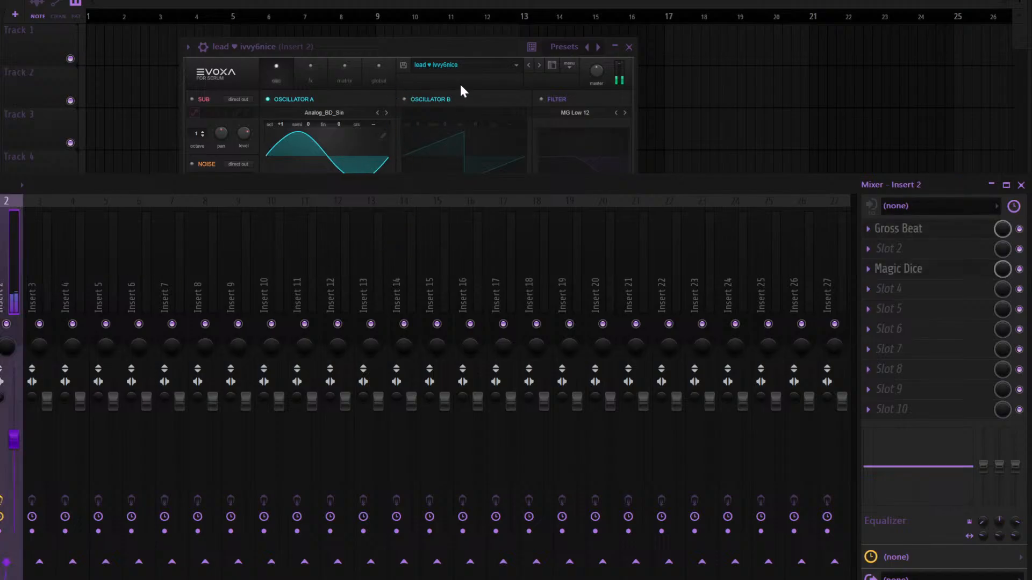
# Solo insert 2 to lower its volume fader, unsolo it, close the synth window and stop playback
pyautogui.rightClick(7, 324)
pyautogui.moveTo(14, 443); pyautogui.dragTo(14, 481)
pyautogui.rightClick(7, 324)
pyautogui.click(448, 25)
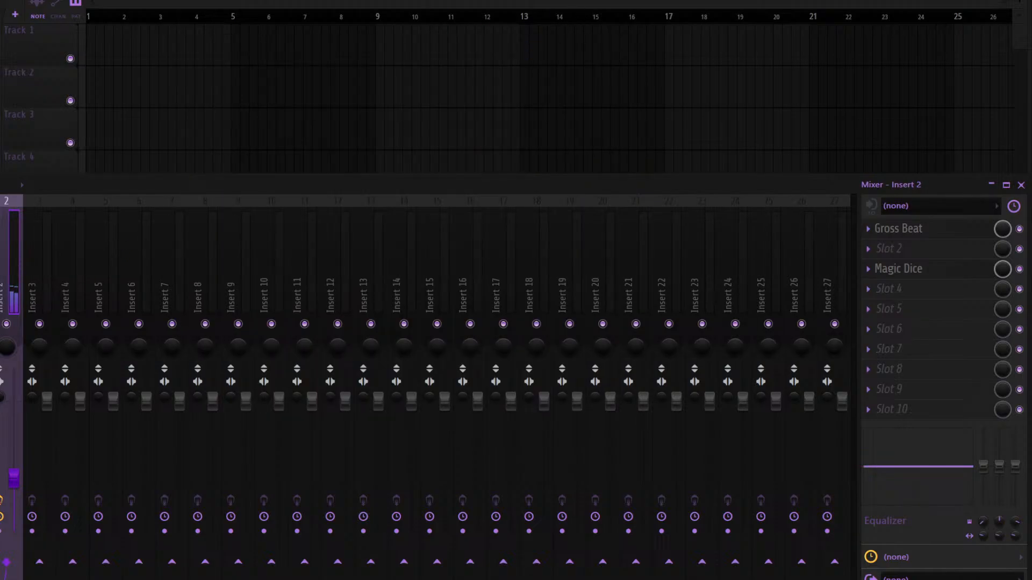
pyautogui.press('F6')
pyautogui.press('space')
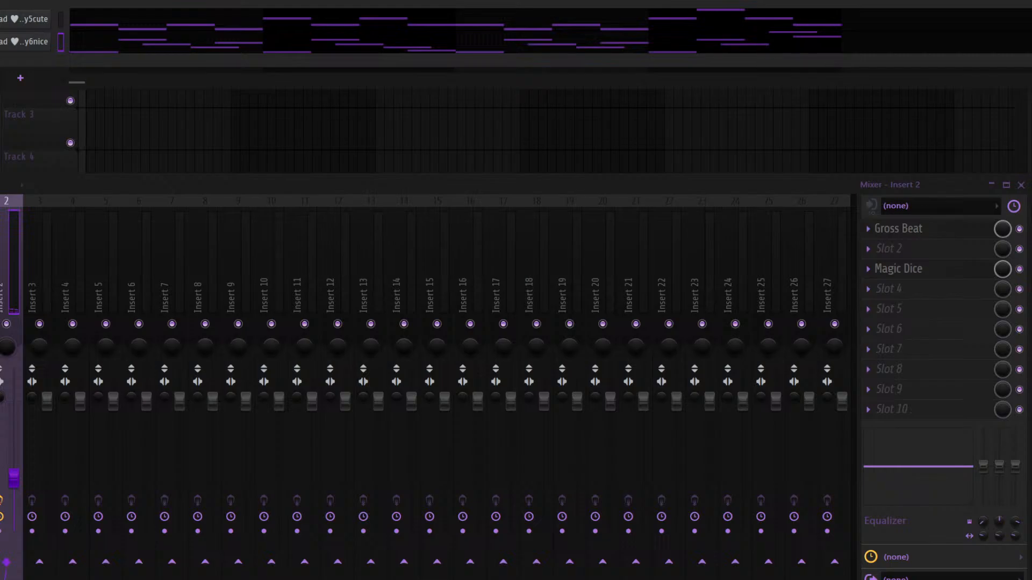
# Add a third Serum channel with the lead ♥ ivvy7saw preset and open its piano roll
pyautogui.click(28, 43)
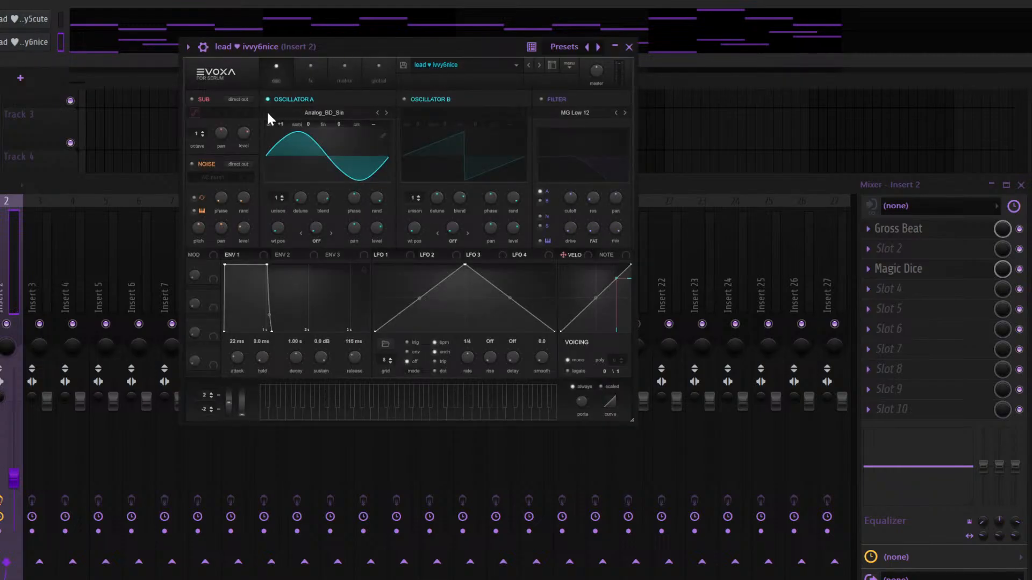
pyautogui.press('Escape')
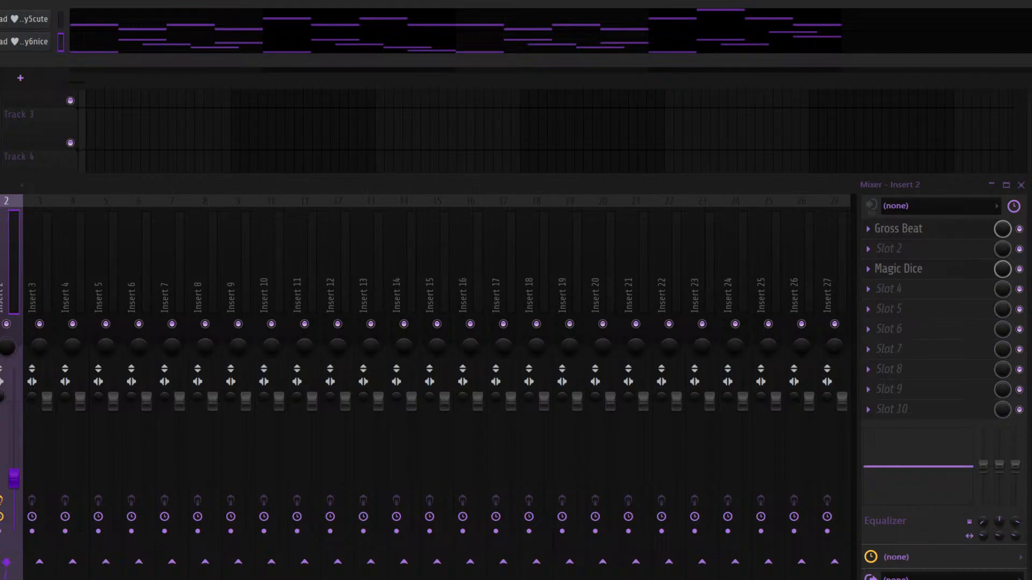
pyautogui.moveTo(0, 75); pyautogui.dragTo(23, 69)
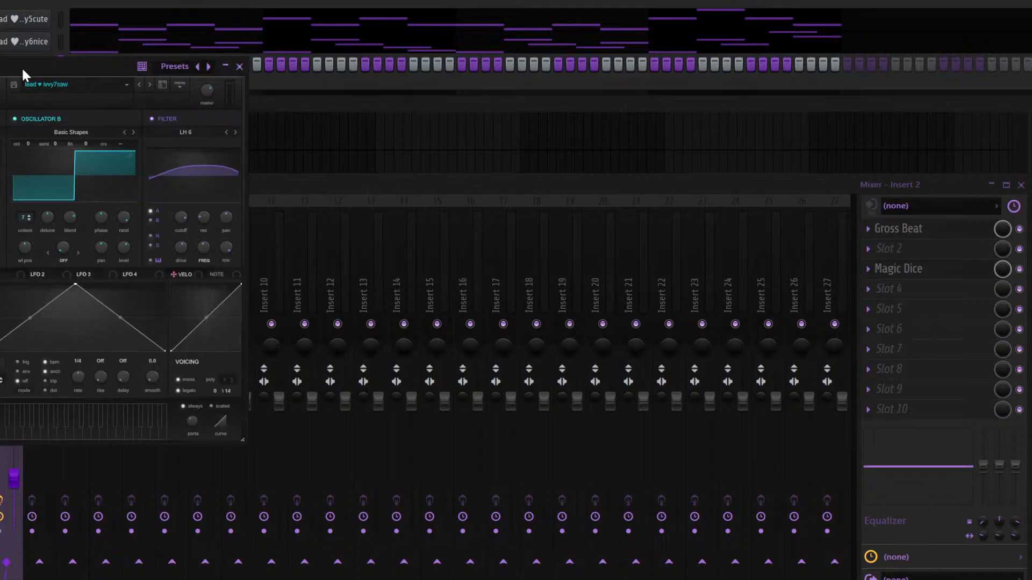
pyautogui.moveTo(21, 66); pyautogui.dragTo(351, 99)
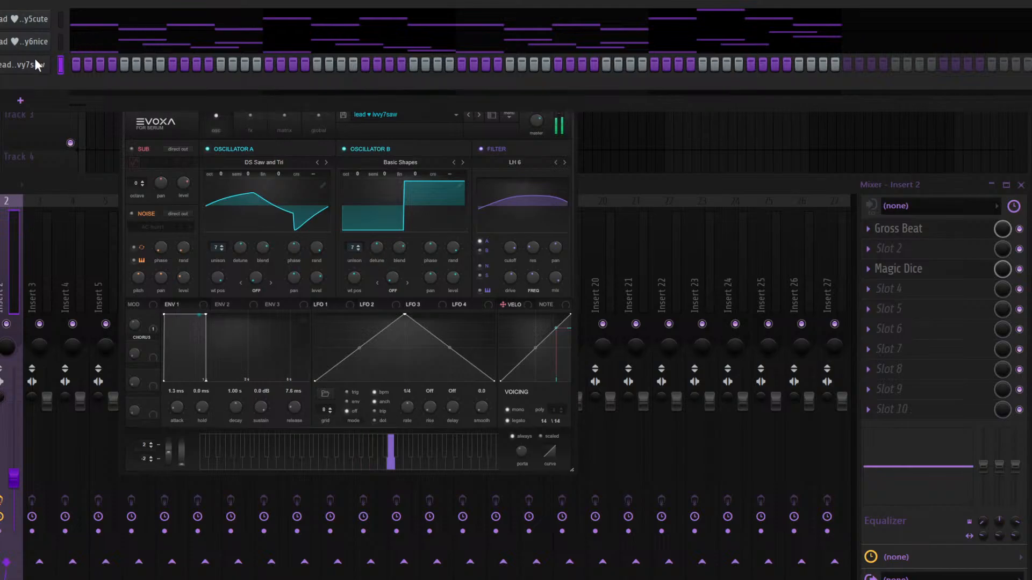
pyautogui.press('F7')
pyautogui.moveTo(194, 166); pyautogui.dragTo(220, 220)
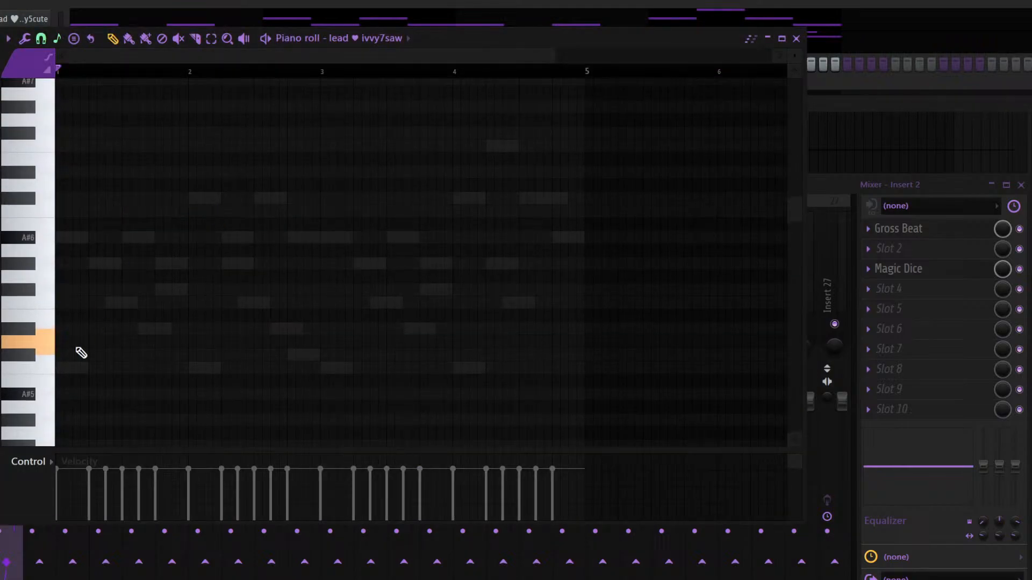
pyautogui.moveTo(92, 330); pyautogui.dragTo(145, 251)
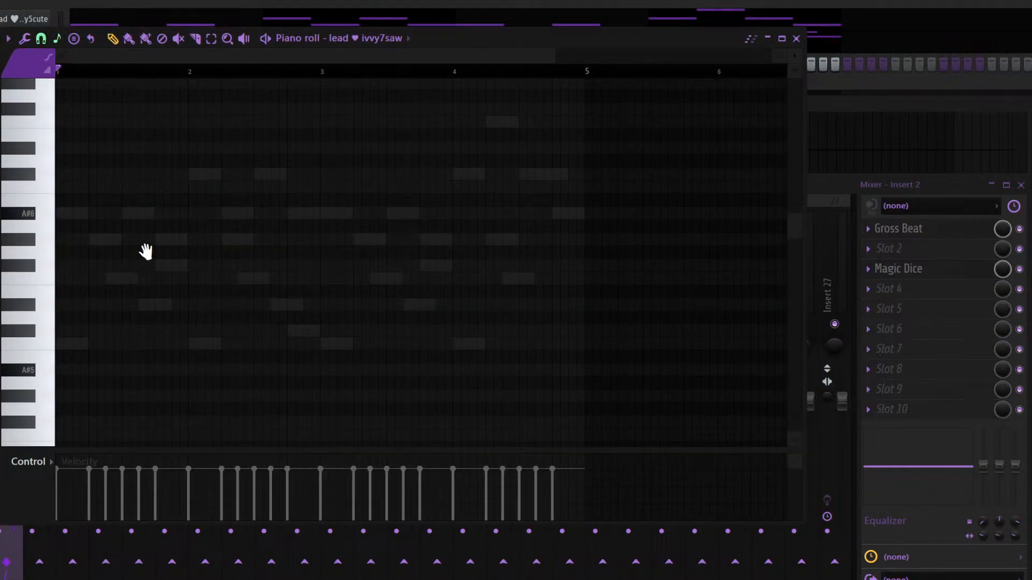
pyautogui.scroll(-4, 80, 401)
pyautogui.click(69, 321)
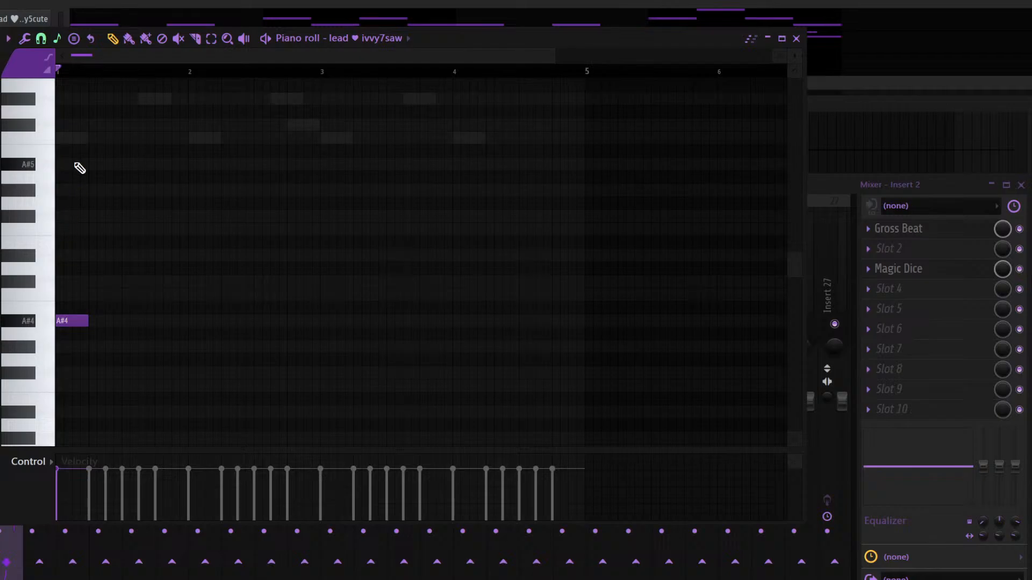
pyautogui.click(82, 138)
pyautogui.click(91, 214)
pyautogui.rightClick(94, 215)
pyautogui.rightClick(107, 134)
pyautogui.scroll(2, 139, 247)
pyautogui.rightClick(70, 394)
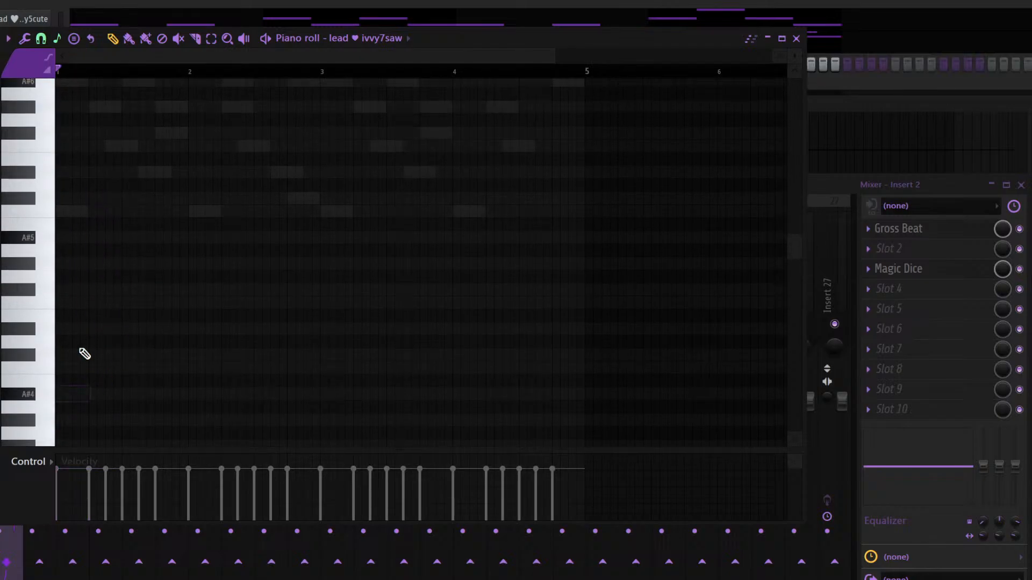
# Stack a chord of F#5, A#5, C#6 and F6 at bar 1 and stretch it to two bars long
pyautogui.click(72, 290)
pyautogui.click(68, 238)
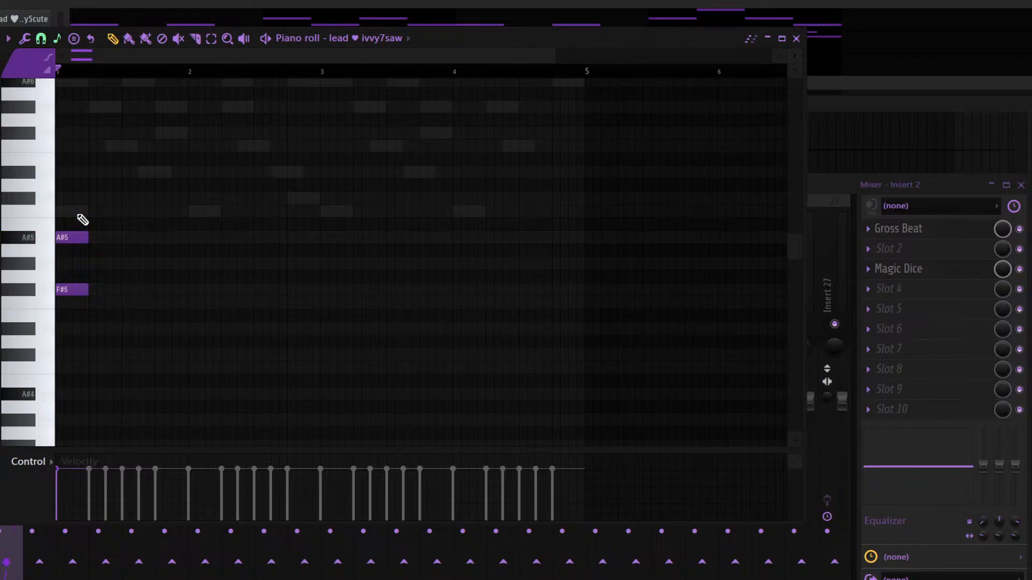
pyautogui.click(76, 199)
pyautogui.click(75, 146)
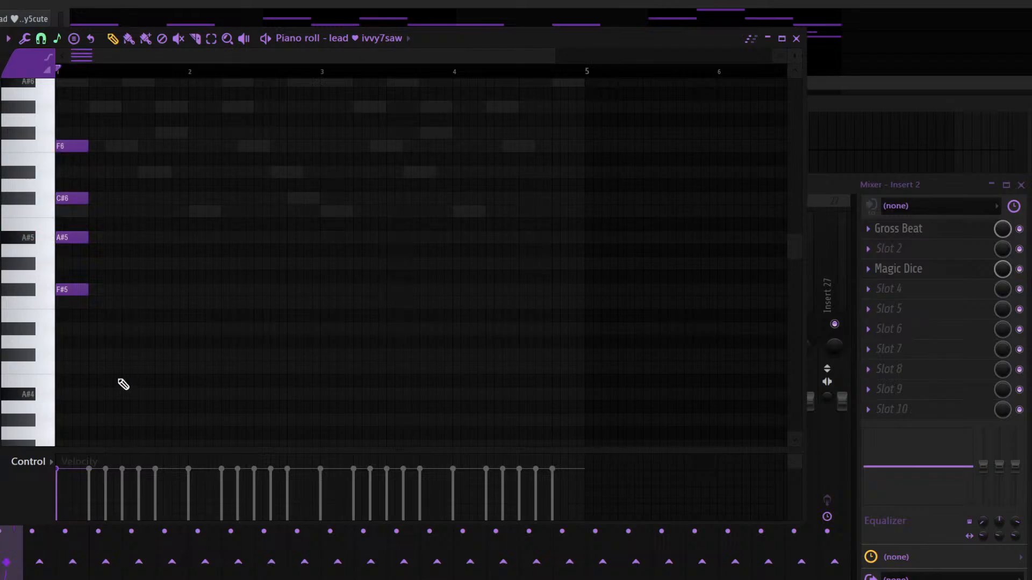
pyautogui.moveTo(112, 336); pyautogui.dragTo(317, 131)
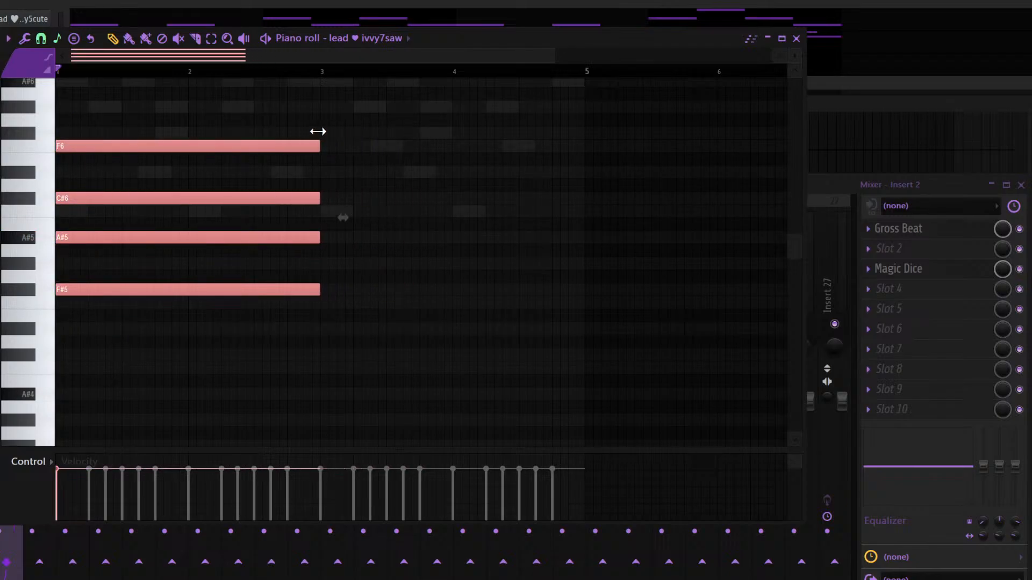
# Duplicate the chord into bars 3 and 4 and transpose the copy up to C6, D#6, F#6 and A#6
pyautogui.hotkey('ctrl', 'b')
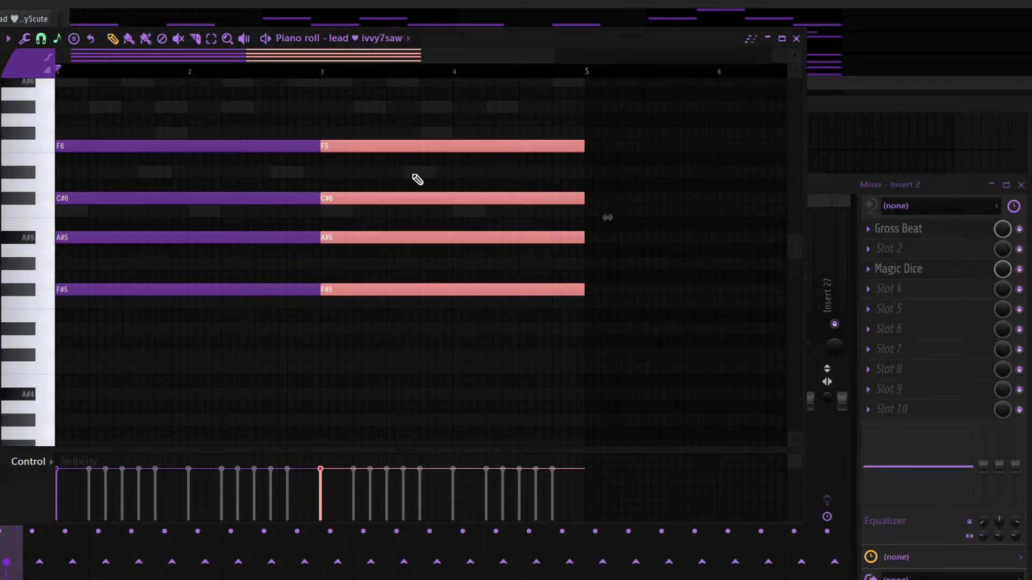
pyautogui.press('Up')
pyautogui.press('Up')
pyautogui.press('Up')
pyautogui.press('Up')
pyautogui.press('Up')
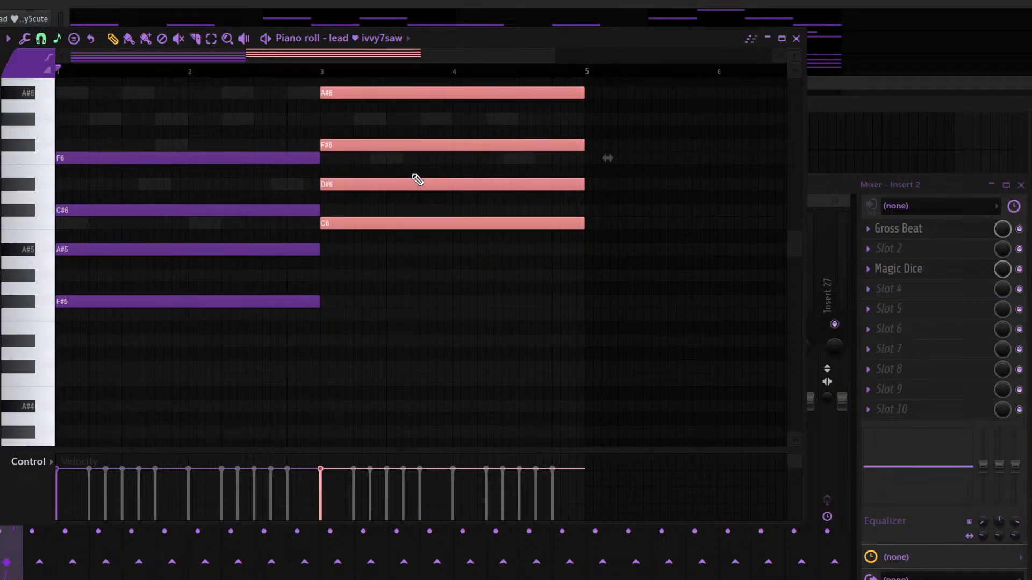
pyautogui.hotkey('ctrl', 'd')
# Arpeggiate all of the ivvy7saw chord notes and play the pattern
pyautogui.hotkey('ctrl', 'a')
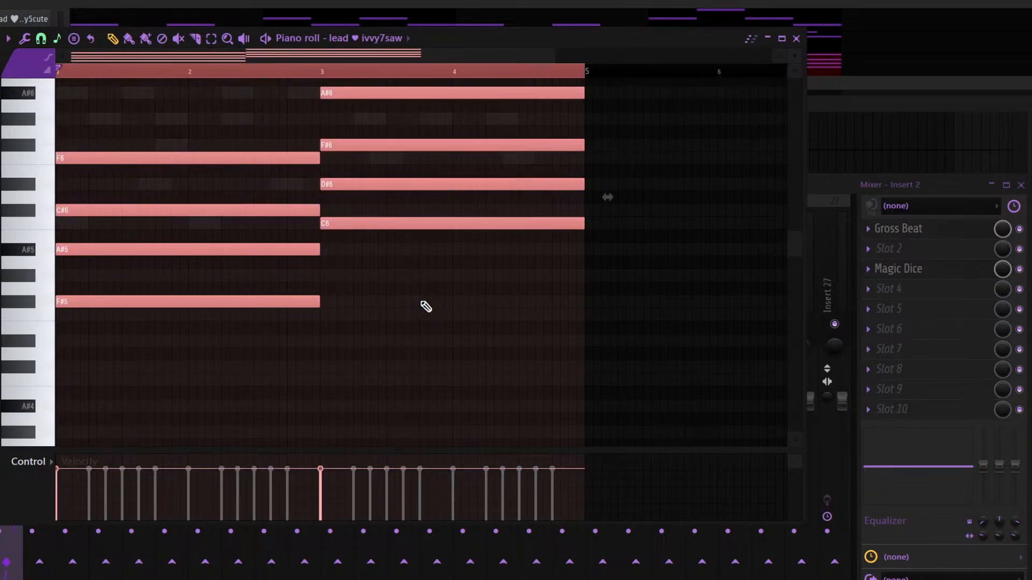
pyautogui.hotkey('alt', 'a')
pyautogui.press('Return')
pyautogui.press('space')
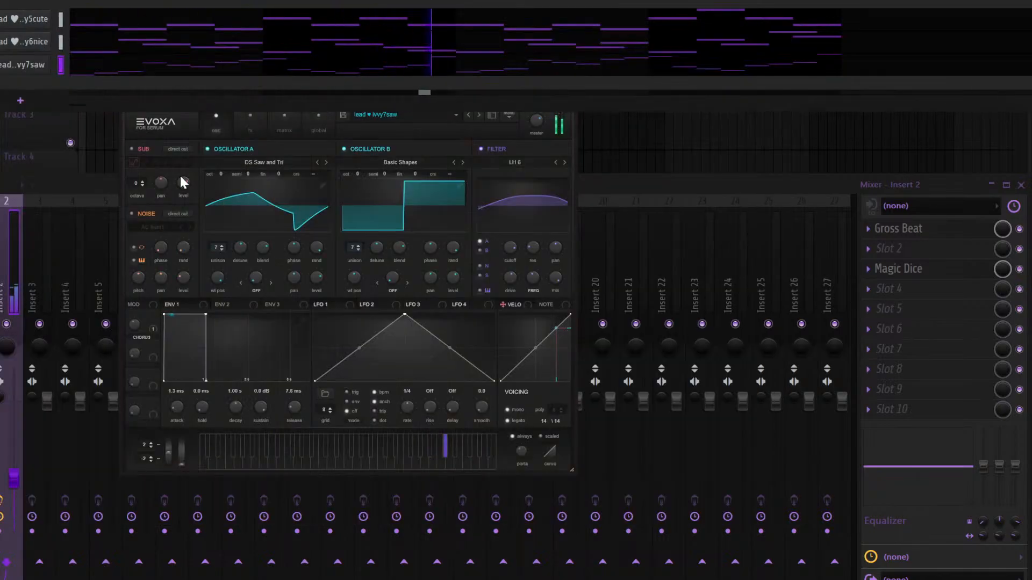
# Stop playback and route the lead ♥ ivvy7saw channel to mixer Insert 3
pyautogui.click(373, 132)
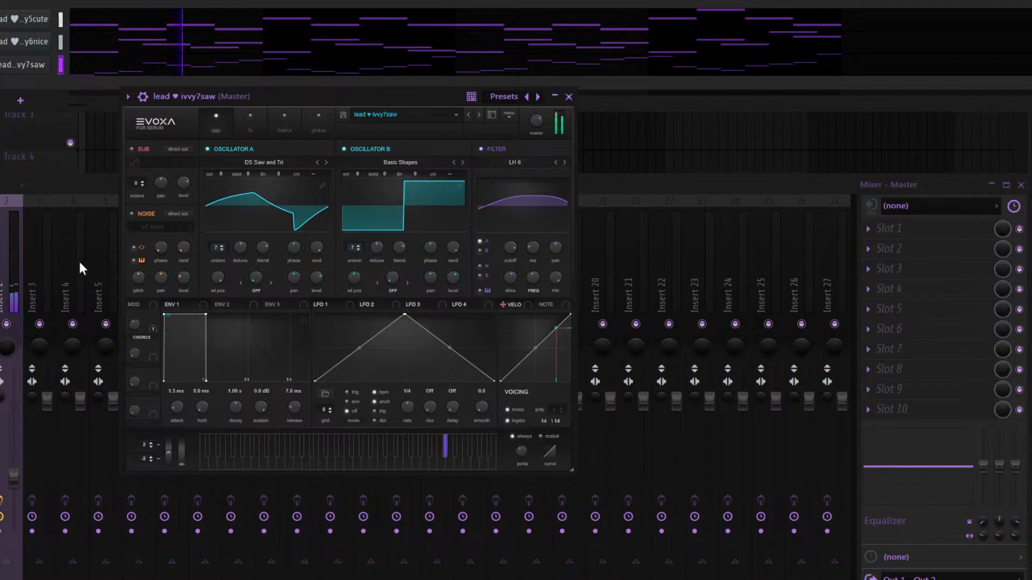
pyautogui.press('space')
pyautogui.click(40, 266)
pyautogui.hotkey('ctrl', 'l')
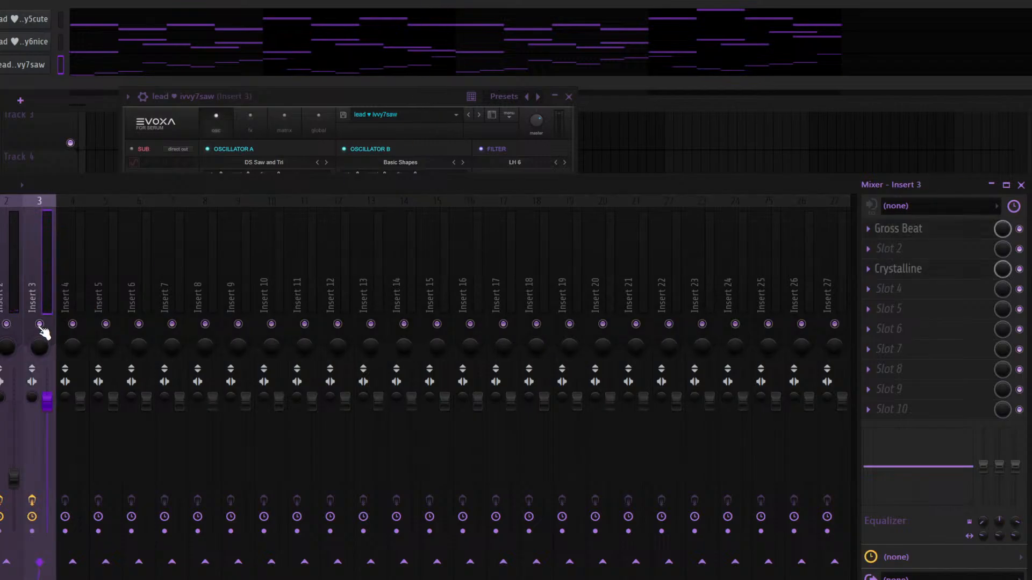
# Lower the volume fader of mixer Insert 3 during playback to balance the saw against the other leads
pyautogui.press('space')
pyautogui.moveTo(46, 400); pyautogui.dragTo(47, 482)
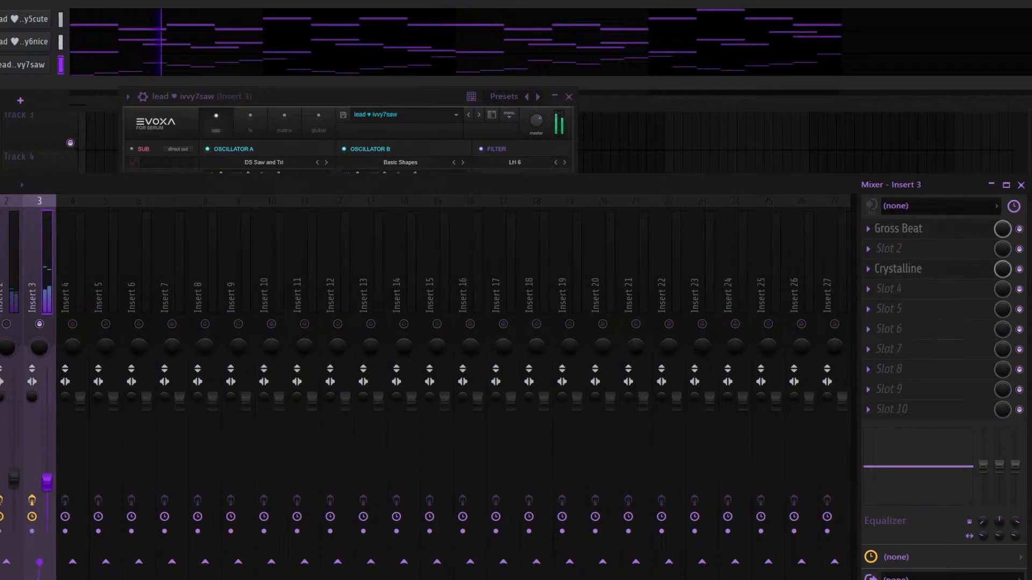
pyautogui.doubleClick(72, 59)
pyautogui.press('space')
pyautogui.scroll(4, 73, 64)
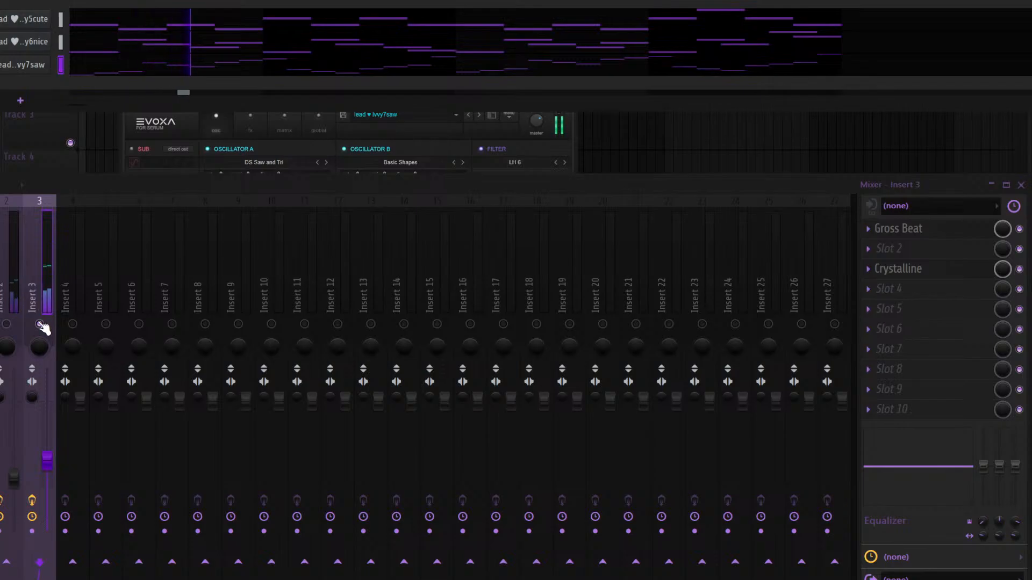
pyautogui.moveTo(47, 461); pyautogui.dragTo(47, 454)
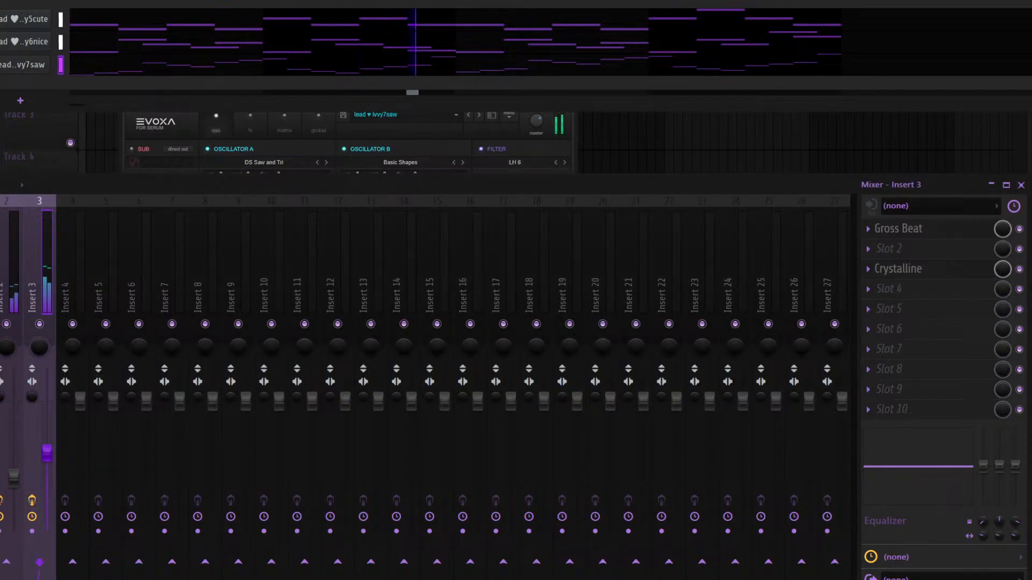
# Add the glotiggy clap sample as a channel and place hits on steps 9, 25, 41 and 57
pyautogui.click(124, 135)
pyautogui.click(150, 80)
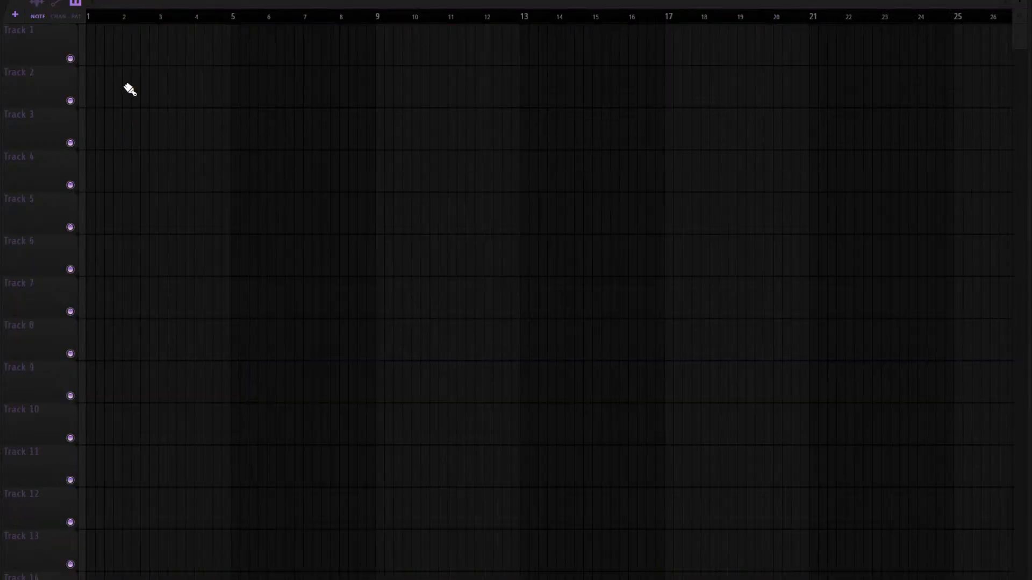
pyautogui.moveTo(142, 52); pyautogui.dragTo(124, 53)
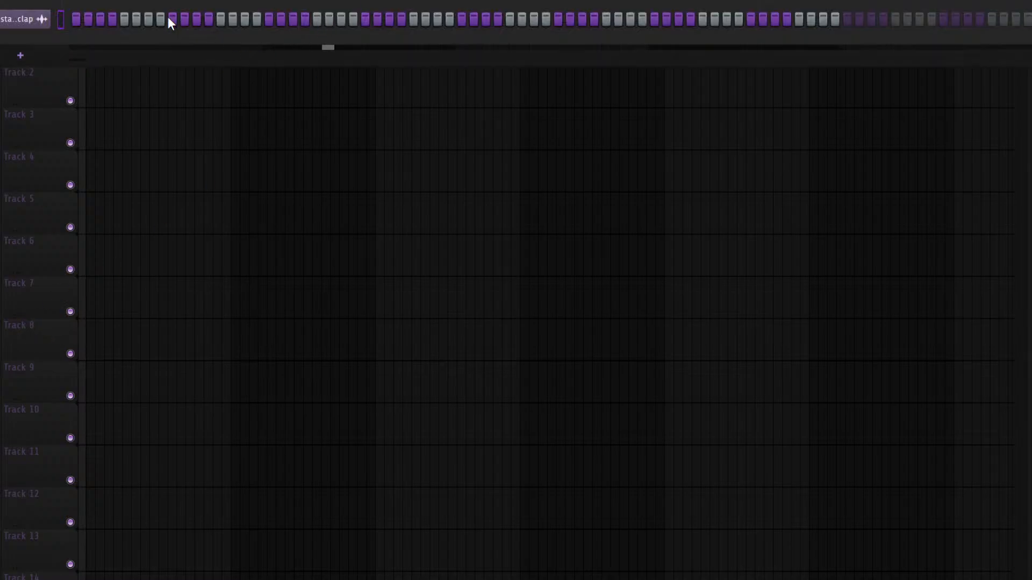
pyautogui.click(170, 20)
pyautogui.press('space')
pyautogui.press('space')
pyautogui.click(364, 20)
pyautogui.click(557, 19)
pyautogui.click(750, 19)
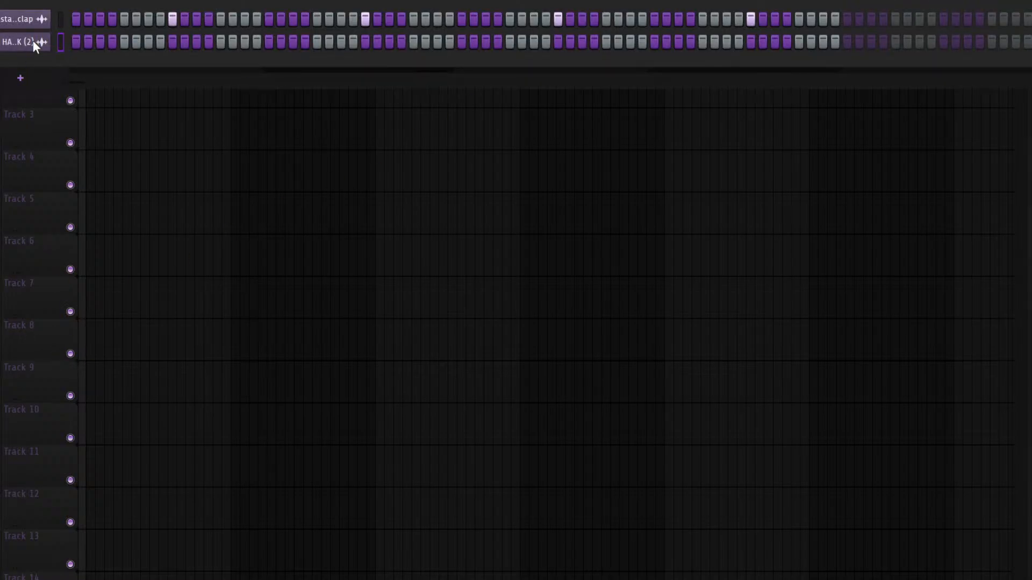
# Fill the hi-hat channel on every second step and add extra hits at steps 20, 26, 50 and 60
pyautogui.click(207, 75)
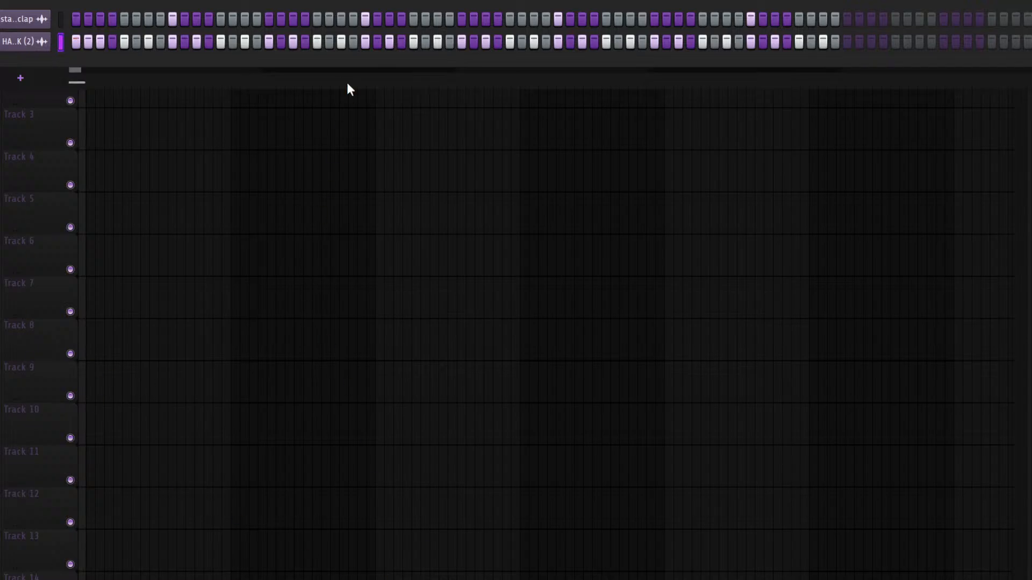
pyautogui.click(305, 42)
pyautogui.click(378, 42)
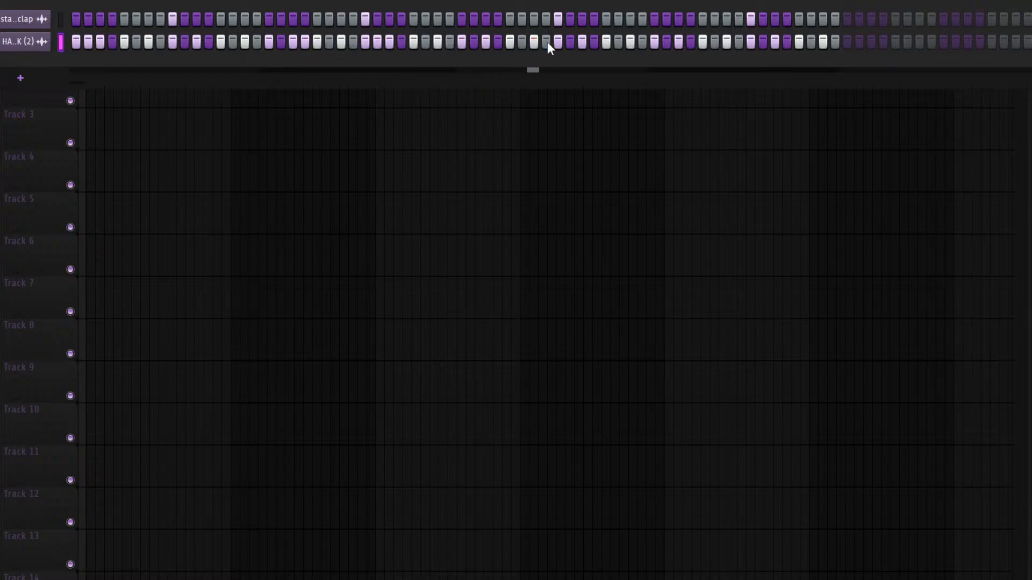
pyautogui.click(667, 42)
pyautogui.click(787, 41)
pyautogui.press('F6')
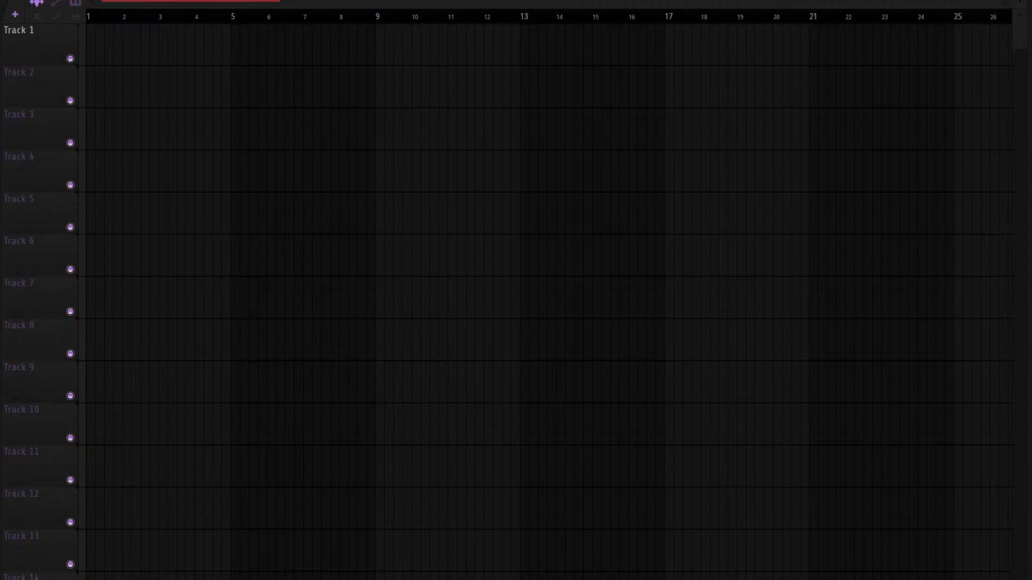
# Add the X808 - INSTAGRAMWHOREZ sample as a channel and adjust its miscellaneous channel settings
pyautogui.moveTo(7, 131); pyautogui.dragTo(189, 140)
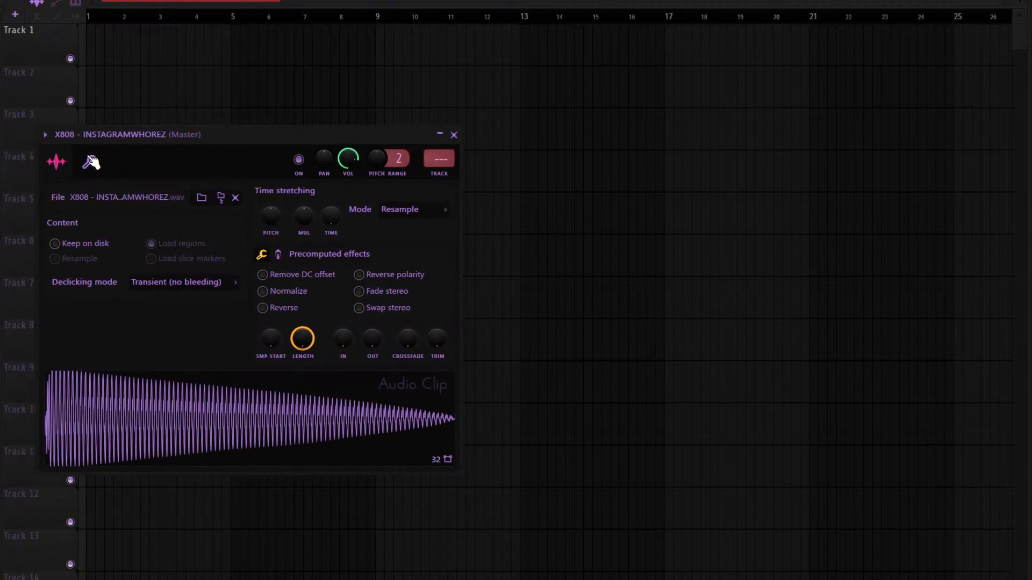
pyautogui.click(90, 158)
pyautogui.click(75, 340)
pyautogui.press('Escape')
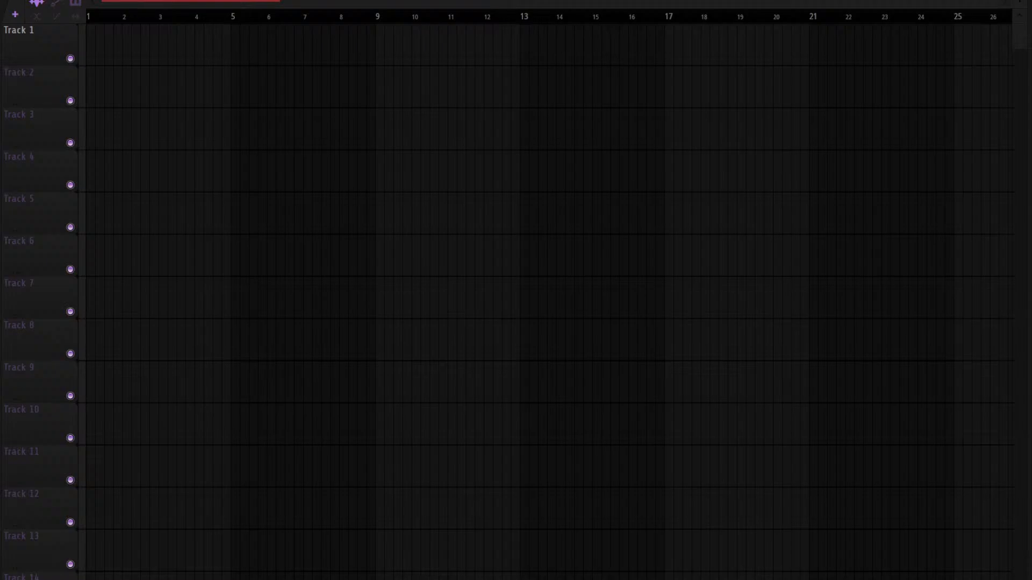
# Try out note positions for the X808 - INSTAGRAMWHOREZ channel in its piano roll
pyautogui.press('F6')
pyautogui.press('F7')
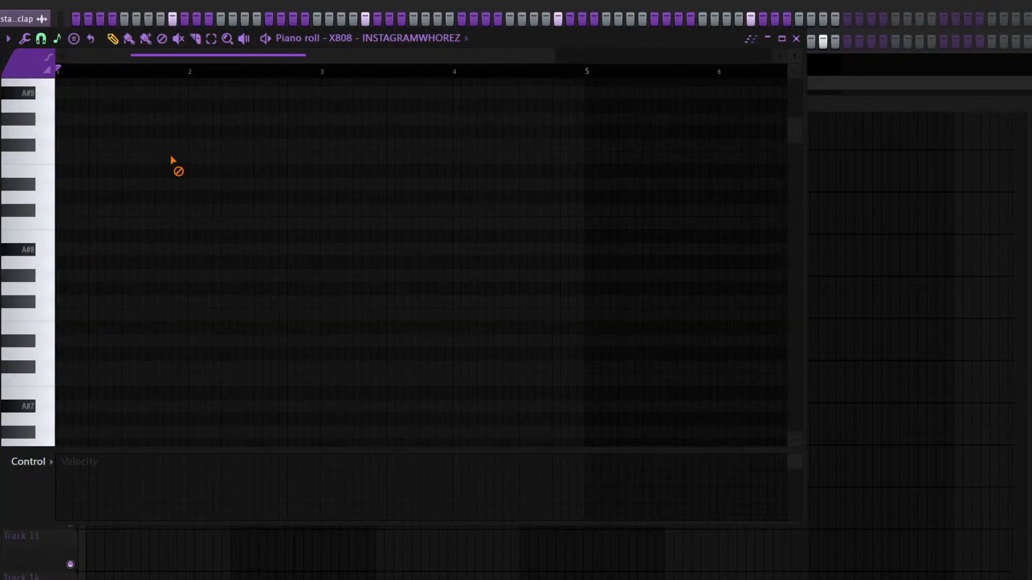
pyautogui.moveTo(797, 134); pyautogui.dragTo(796, 235)
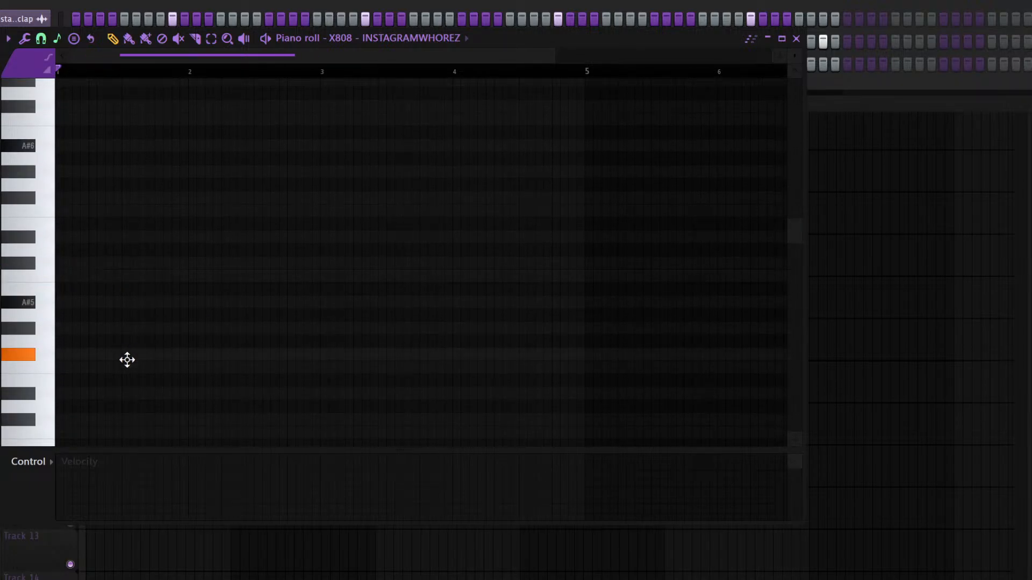
pyautogui.scroll(2, 343, 178)
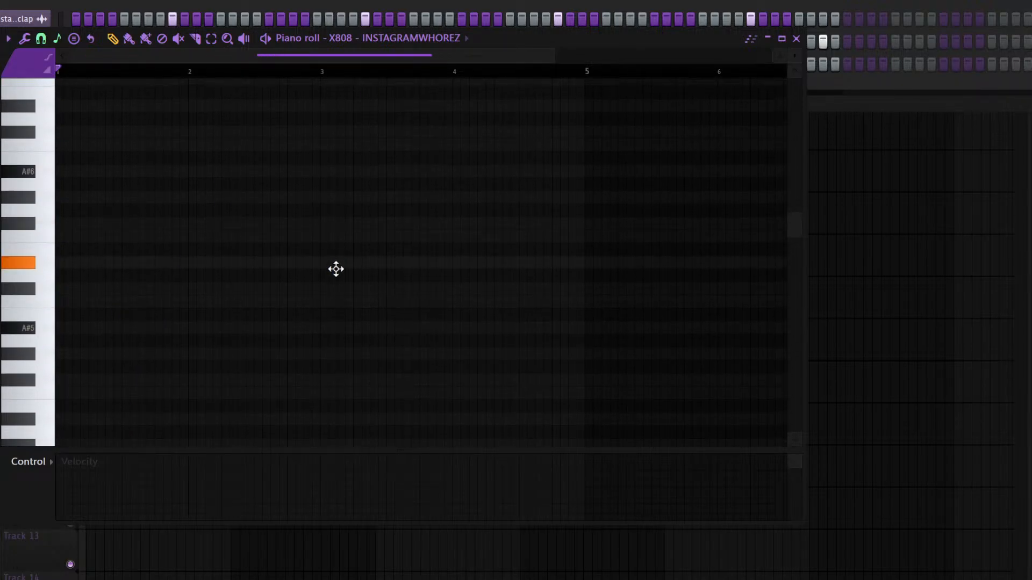
pyautogui.scroll(-6, 333, 87)
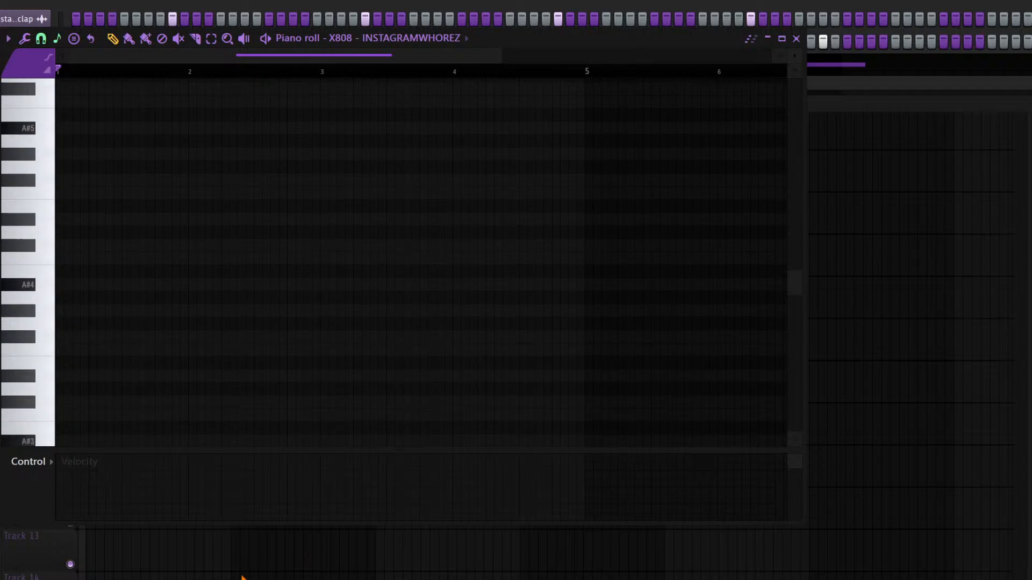
pyautogui.scroll(18, 456, 131)
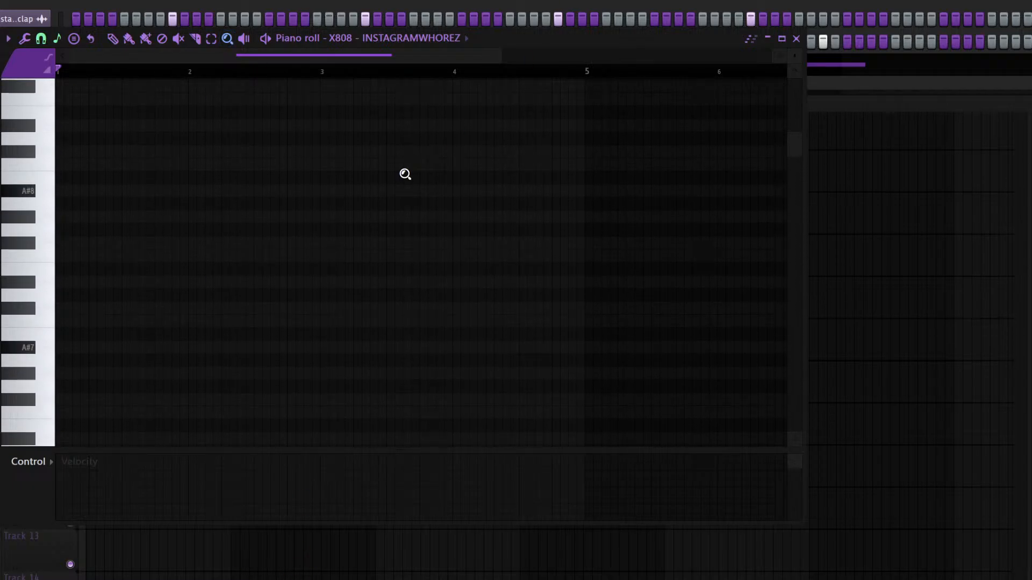
pyautogui.press('F7')
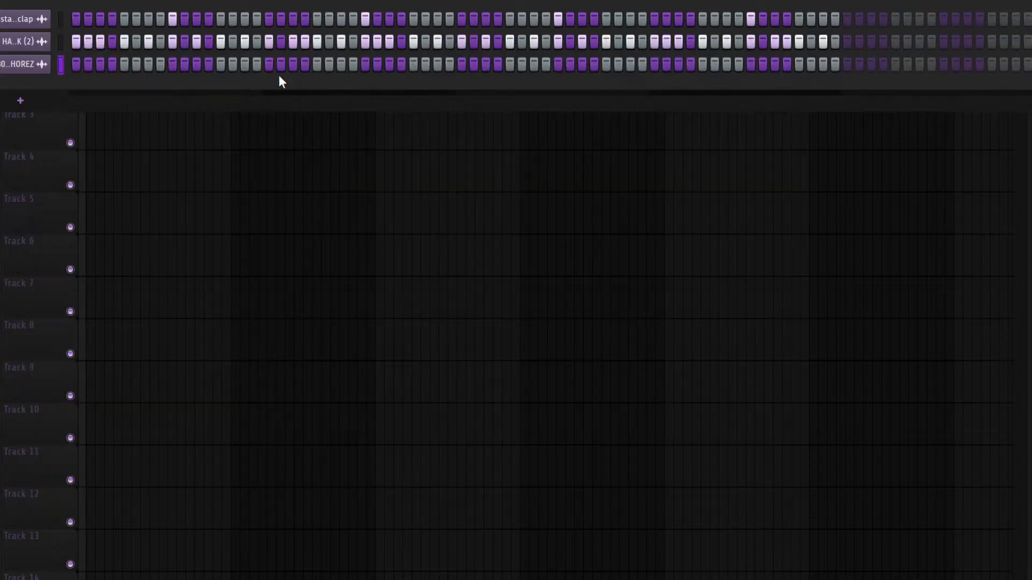
pyautogui.press('F7')
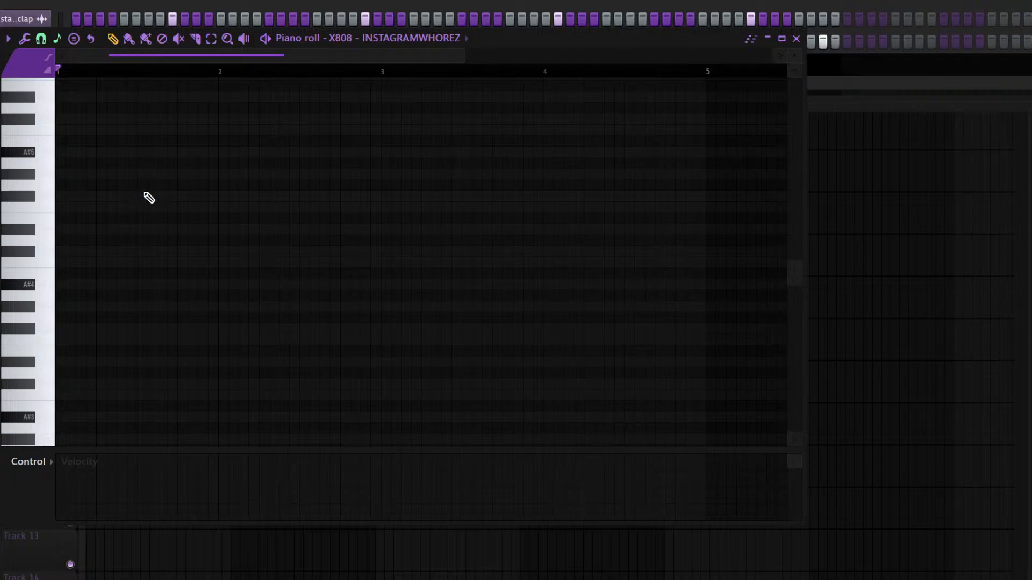
pyautogui.press('F7')
# Inspect the glotiggy clap channel's notes in its piano roll
pyautogui.click(59, 18)
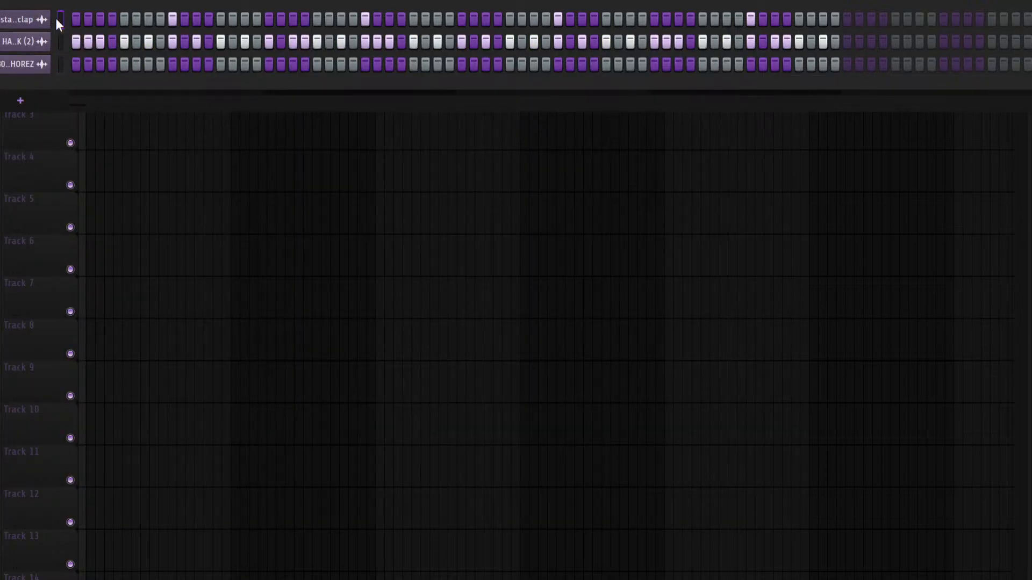
pyautogui.press('F7')
pyautogui.moveTo(789, 275); pyautogui.dragTo(782, 136)
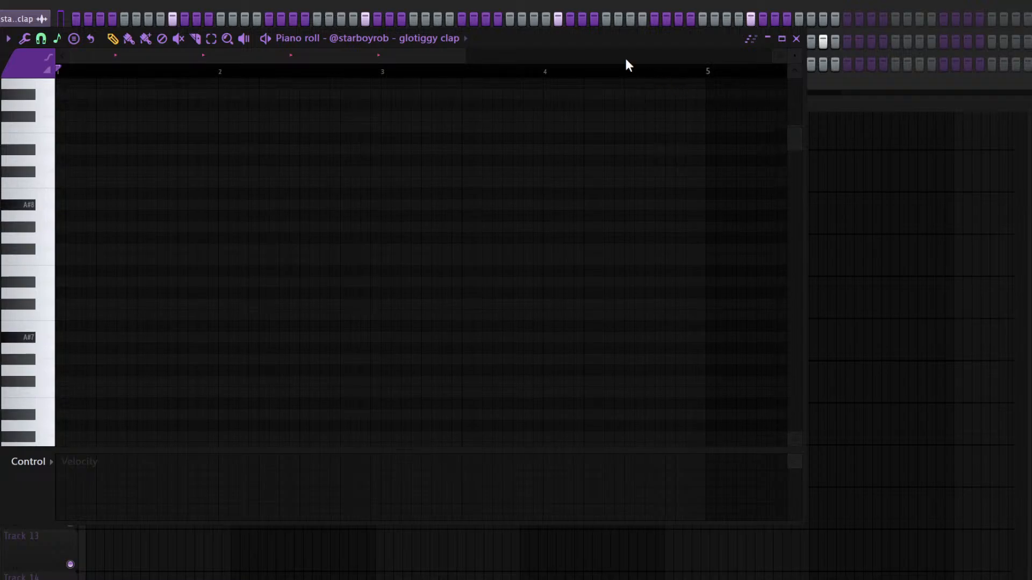
pyautogui.moveTo(465, 56); pyautogui.dragTo(773, 56)
pyautogui.moveTo(790, 149); pyautogui.dragTo(789, 223)
pyautogui.press('F7')
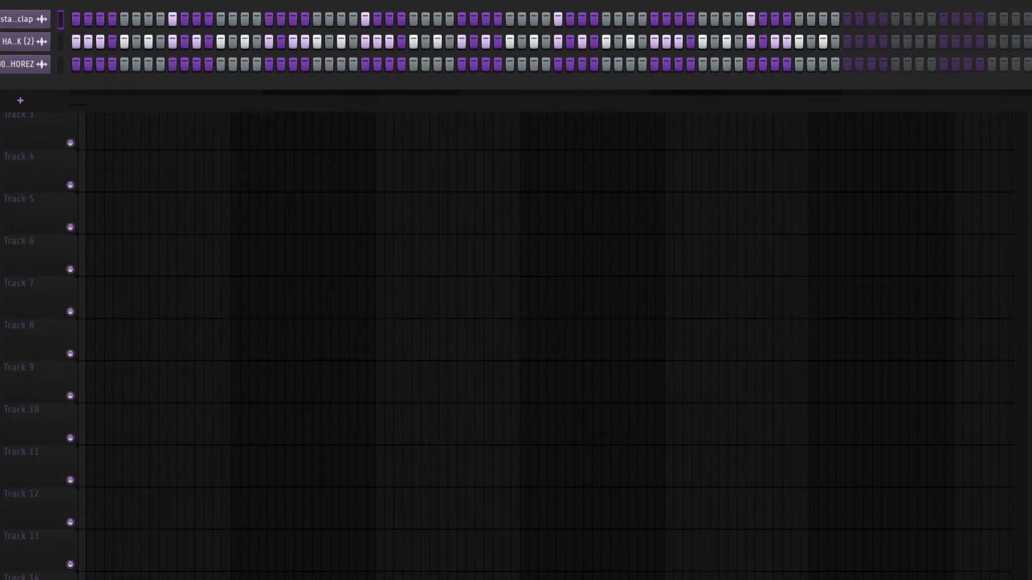
pyautogui.press('F6')
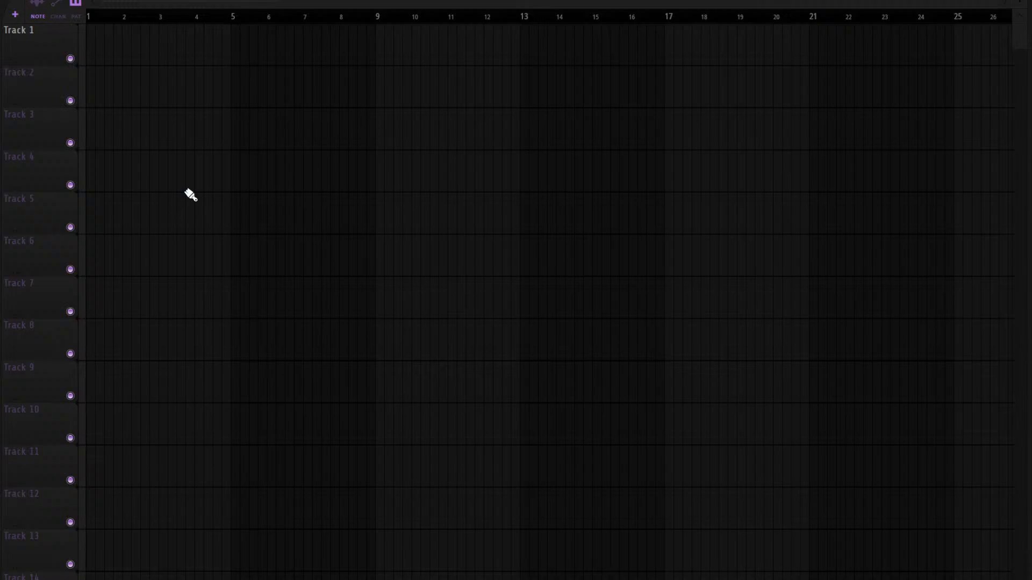
pyautogui.rightClick(407, 185)
pyautogui.click(569, 158)
pyautogui.rightClick(684, 119)
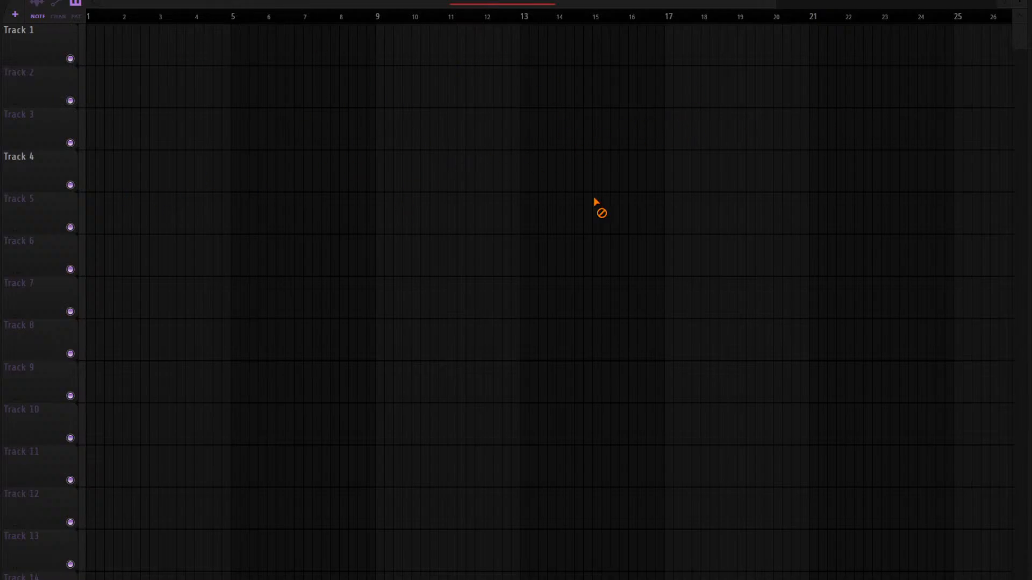
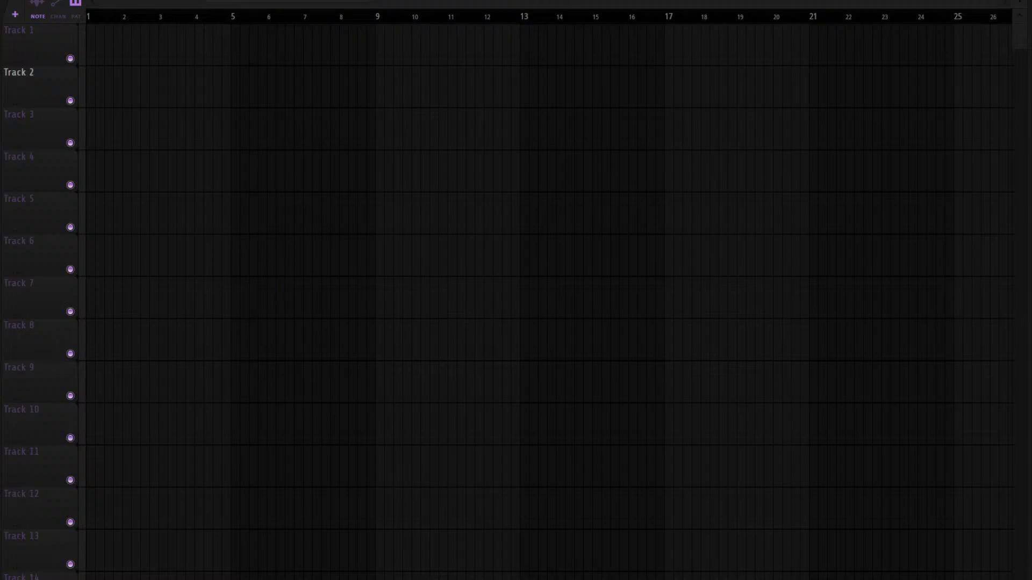
# Place Pattern 1 at bar 1 on Track 1 of the playlist and play it
pyautogui.press('F6')
pyautogui.click(84, 19)
pyautogui.moveTo(142, 59); pyautogui.dragTo(97, 44)
pyautogui.press('l')
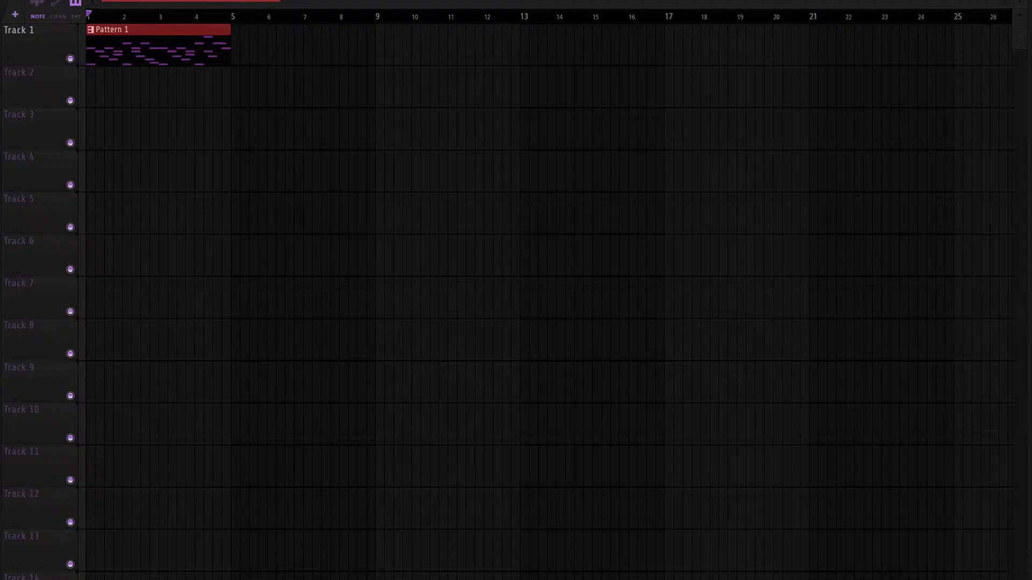
pyautogui.press('space')
pyautogui.press('F6')
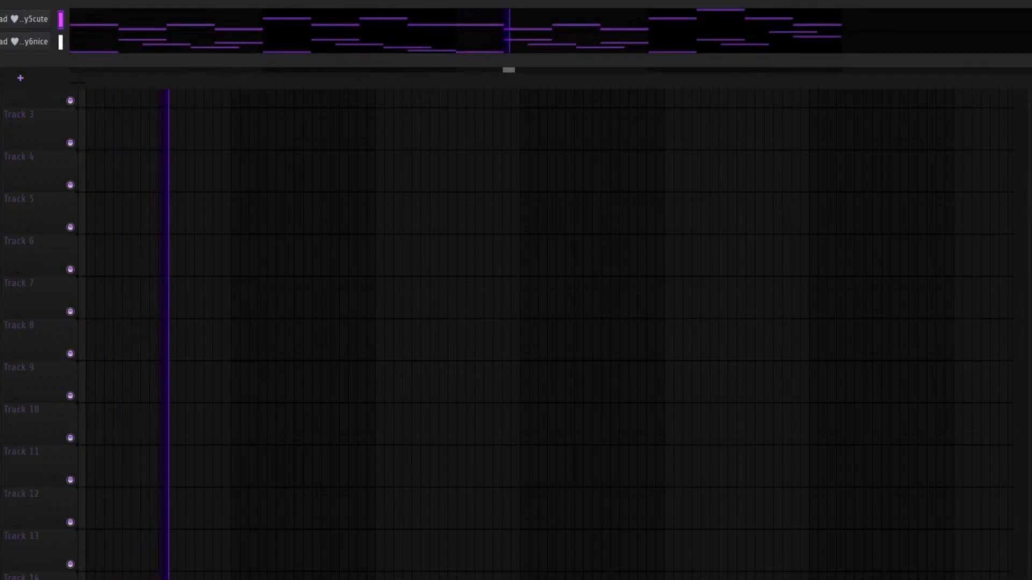
# Load the lead ♥ ivvy7saw preset on a new Serum channel, stop playback and open its piano roll
pyautogui.moveTo(0, 80); pyautogui.dragTo(36, 60)
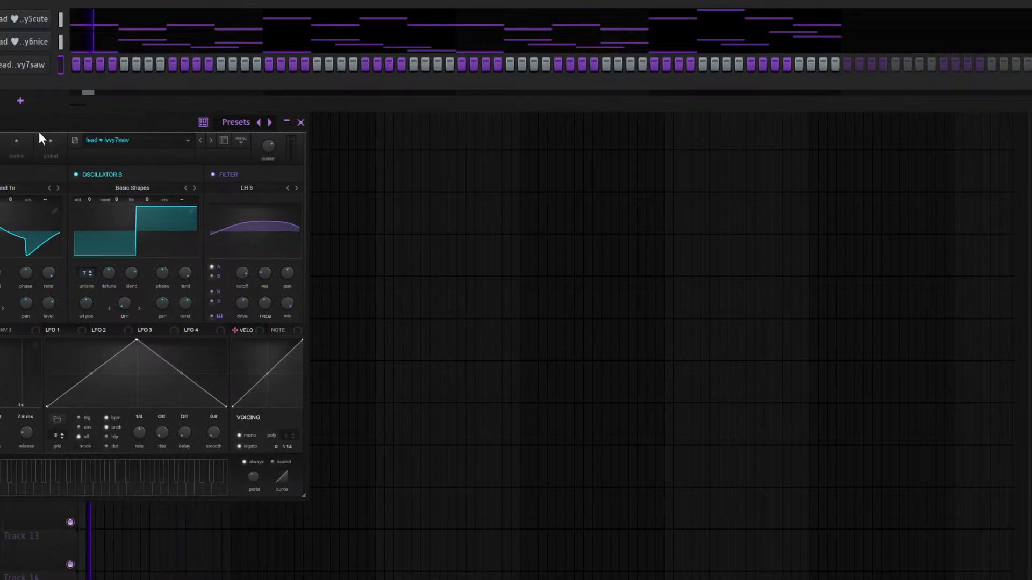
pyautogui.press('space')
pyautogui.press('F7')
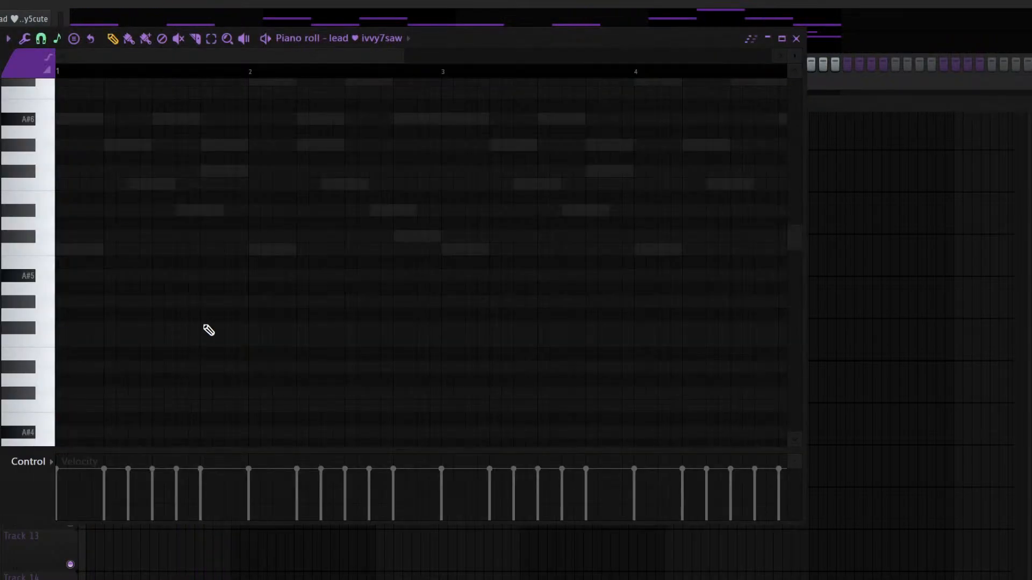
# Stack a chord of A#4, C#5, F5 and C6 at bar 1 and stretch it to two bars long
pyautogui.click(69, 326)
pyautogui.rightClick(71, 326)
pyautogui.click(60, 428)
pyautogui.click(66, 393)
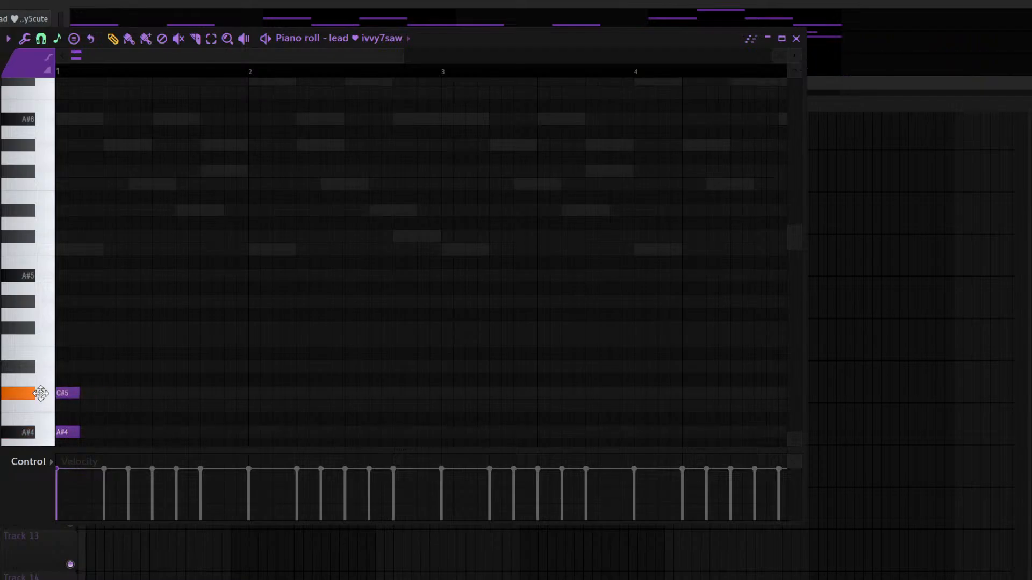
pyautogui.click(66, 341)
pyautogui.click(66, 302)
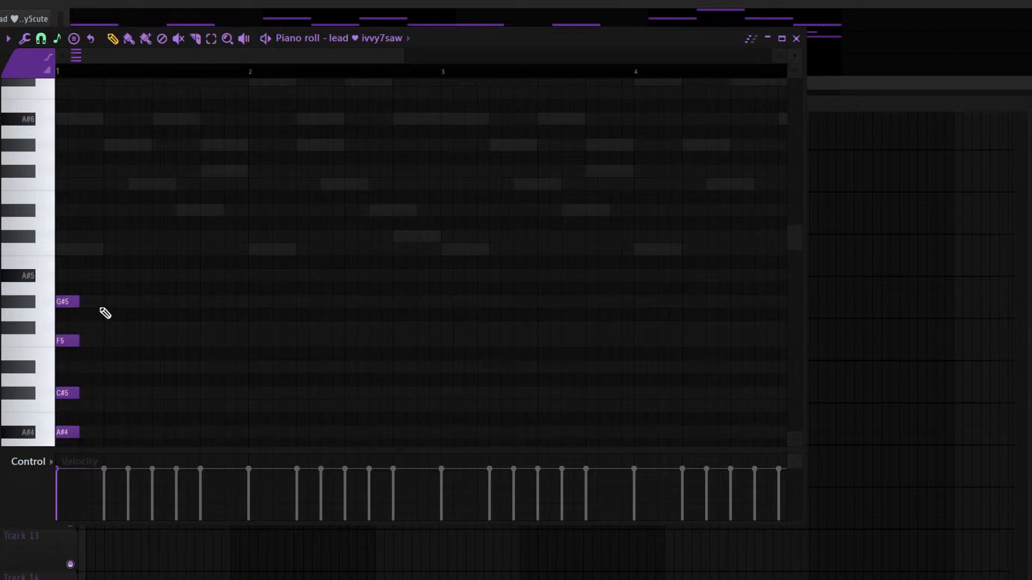
pyautogui.moveTo(64, 301); pyautogui.dragTo(440, 196)
# Duplicate the whole chord into bars 3 and 4 and transpose the copy up to D#5, F#5, A#5 and F6
pyautogui.hotkey('ctrl', 'a')
pyautogui.scroll(-1, 102, 258)
pyautogui.hotkey('ctrl', 'b')
pyautogui.press('Up')
pyautogui.press('Up')
pyautogui.press('Up')
pyautogui.press('Up')
pyautogui.press('Up')
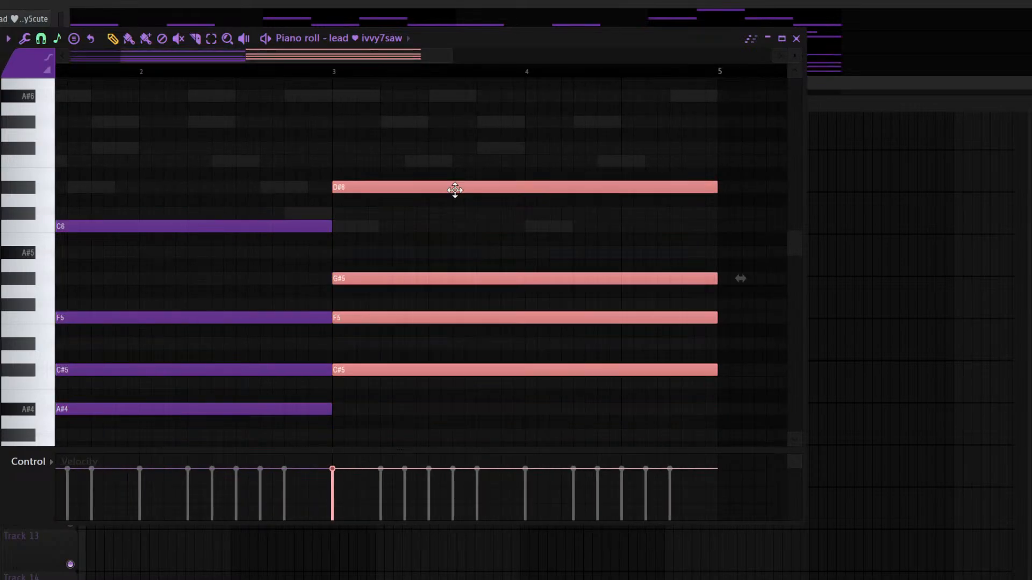
# Play back the new ivvy7saw chords, stop and deselect the notes
pyautogui.press('space')
pyautogui.scroll(-5, 182, 87)
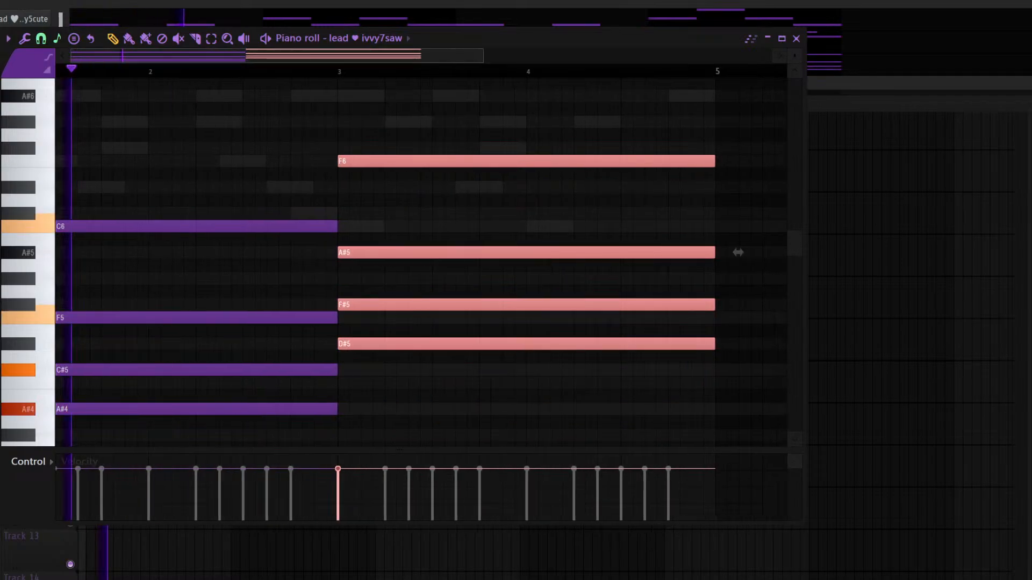
pyautogui.press('space')
pyautogui.press('Escape')
pyautogui.click(91, 64)
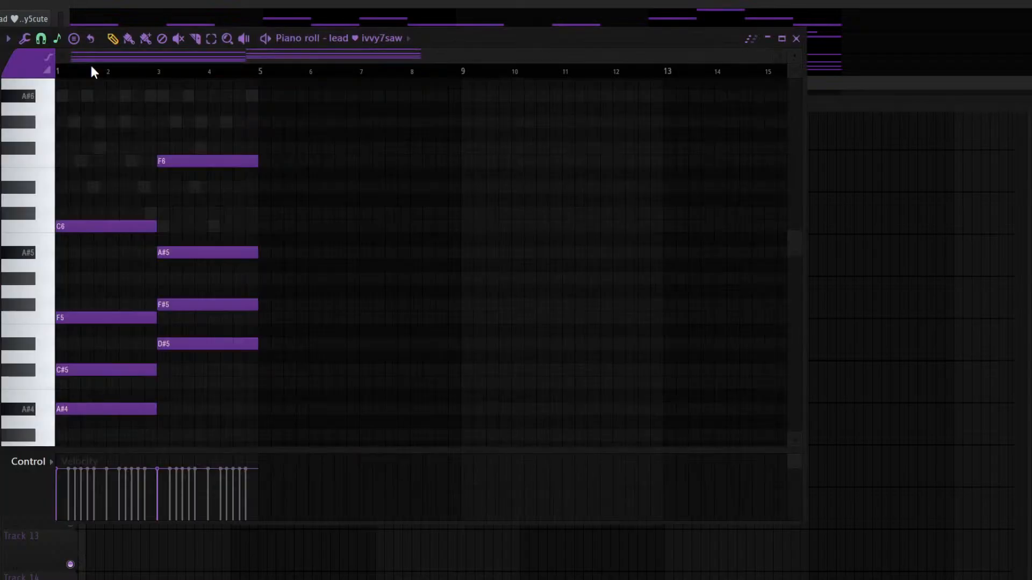
# Turn all the ivvy7saw chord notes into an arpeggio of short notes across bars 1 to 4 and play it back
pyautogui.hotkey('ctrl', 'a')
pyautogui.press('space')
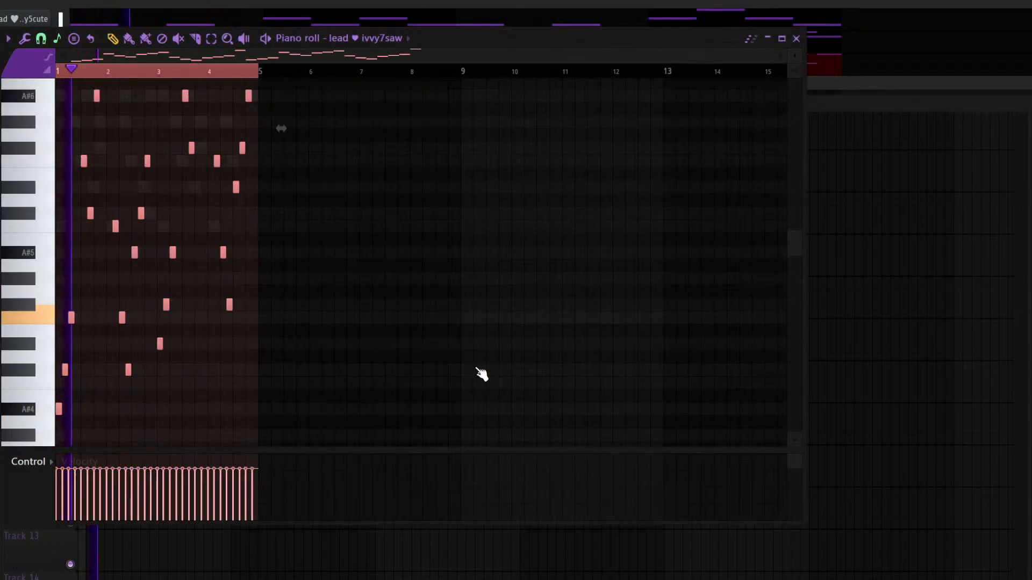
pyautogui.press('Escape')
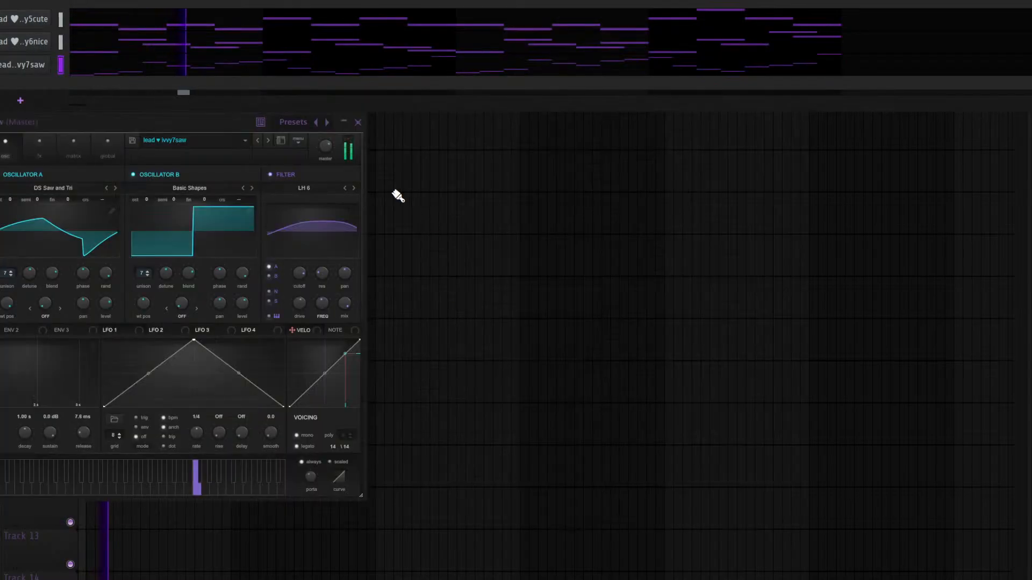
# Route the ivvy7saw channel to mixer Insert 3 with Gross Beat and Crystalline, and lower the insert's volume during playback
pyautogui.press('F9')
pyautogui.click(42, 307)
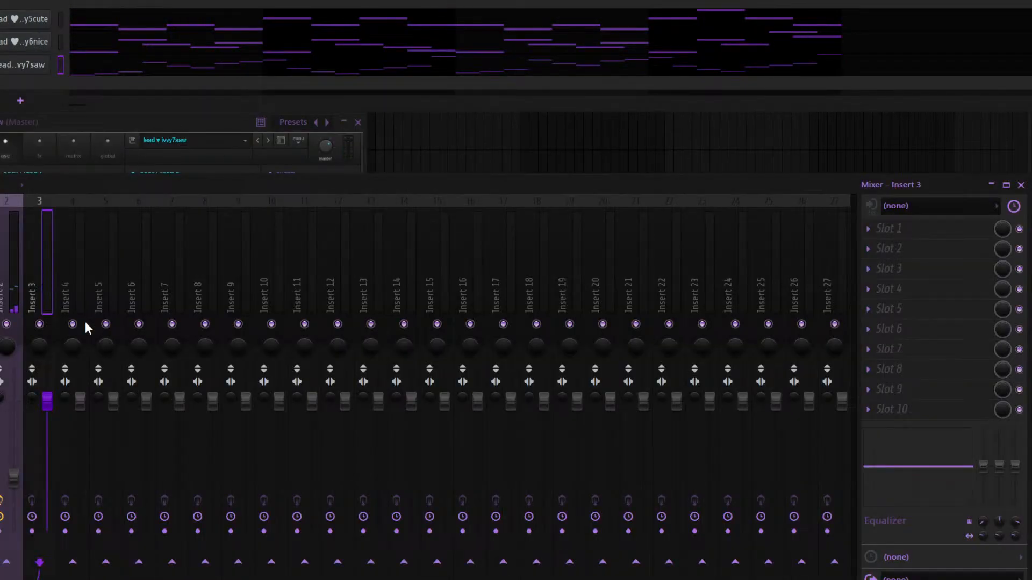
pyautogui.hotkey('ctrl', 'l')
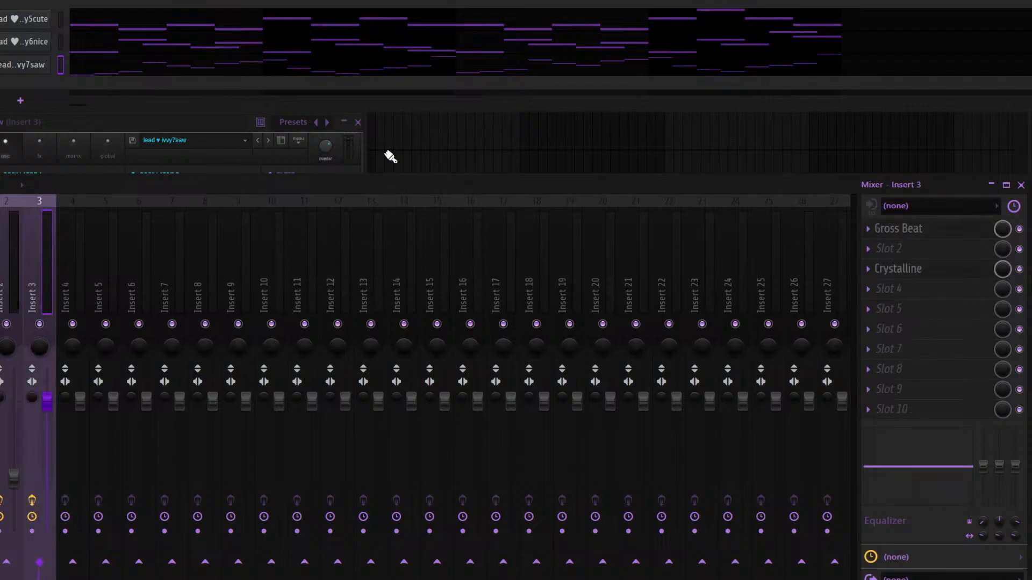
pyautogui.press('space')
pyautogui.moveTo(46, 402); pyautogui.dragTo(46, 441)
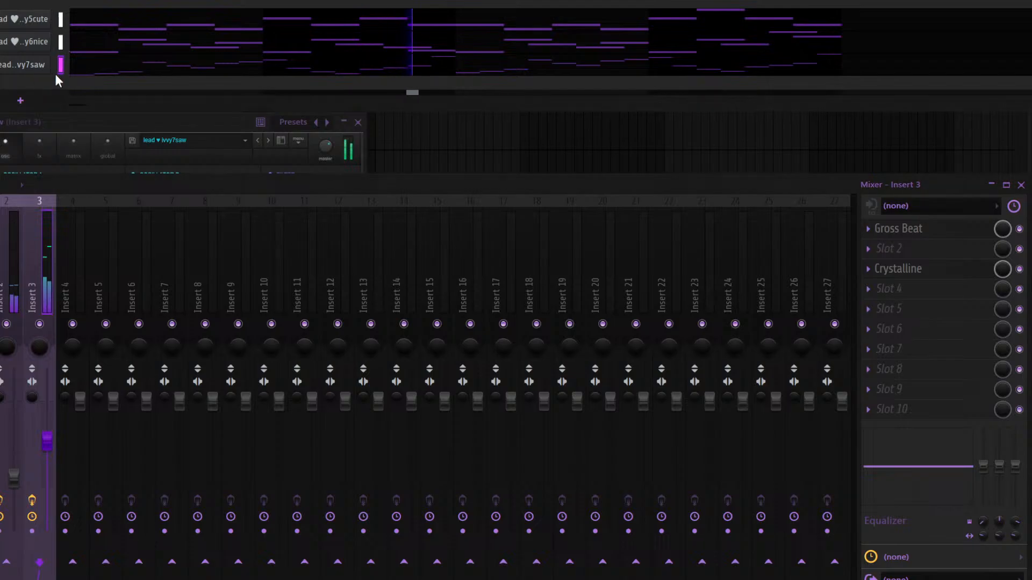
# Transpose the whole ivvy7saw arpeggio up one octave and close its piano roll and Serum window
pyautogui.click(86, 69)
pyautogui.hotkey('ctrl', 'a')
pyautogui.hotkey('ctrl', 'Up')
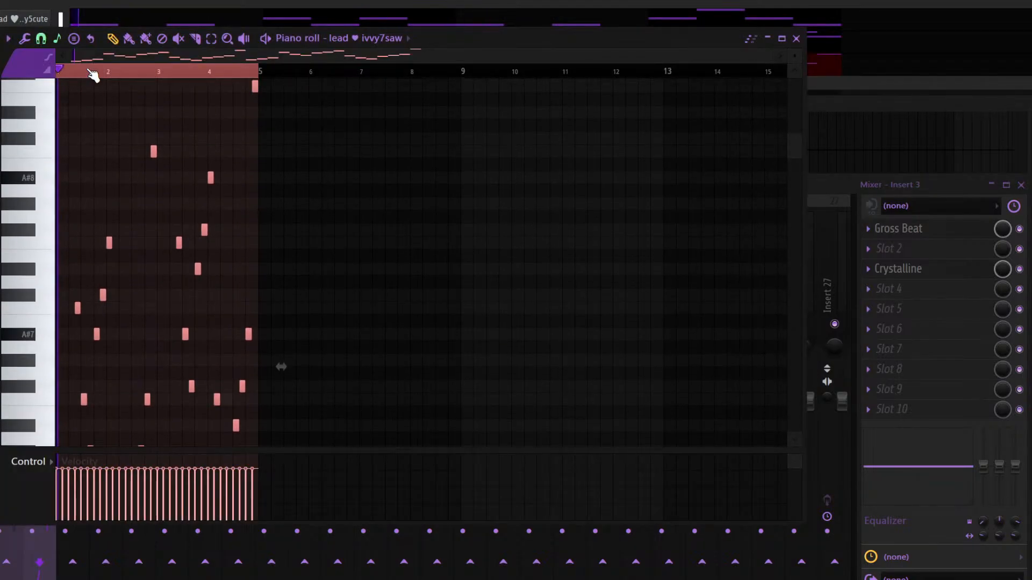
pyautogui.press('Escape')
pyautogui.click(358, 123)
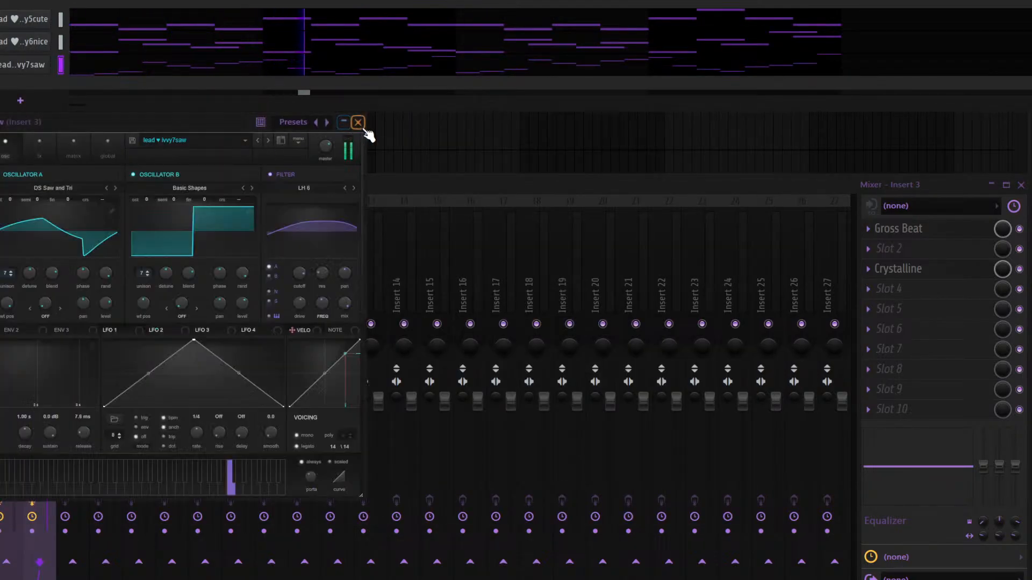
# Lower the volume of mixer Insert 3 slightly further while listening to the pattern, and stop playback
pyautogui.moveTo(46, 440); pyautogui.dragTo(47, 451)
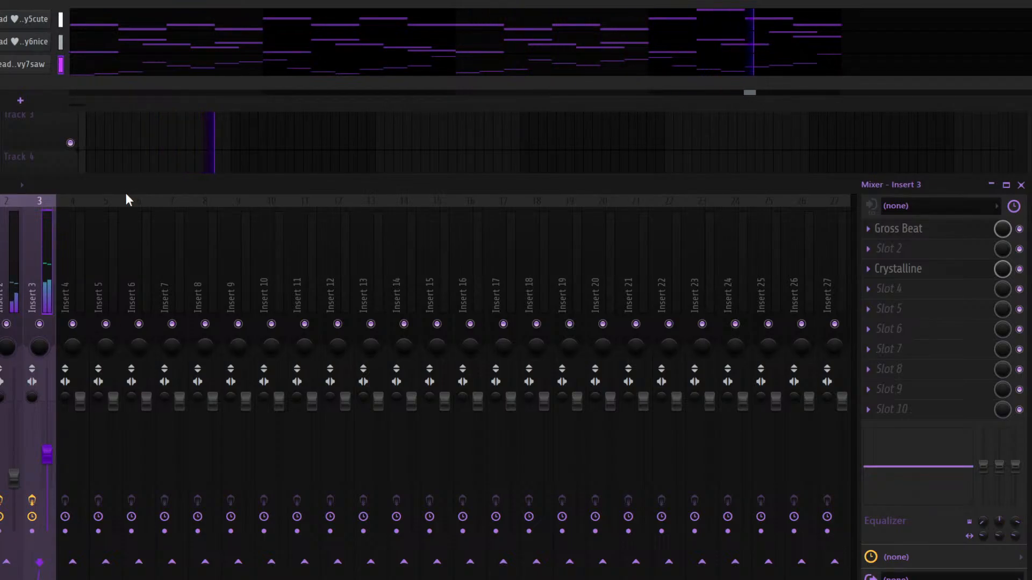
pyautogui.press('space')
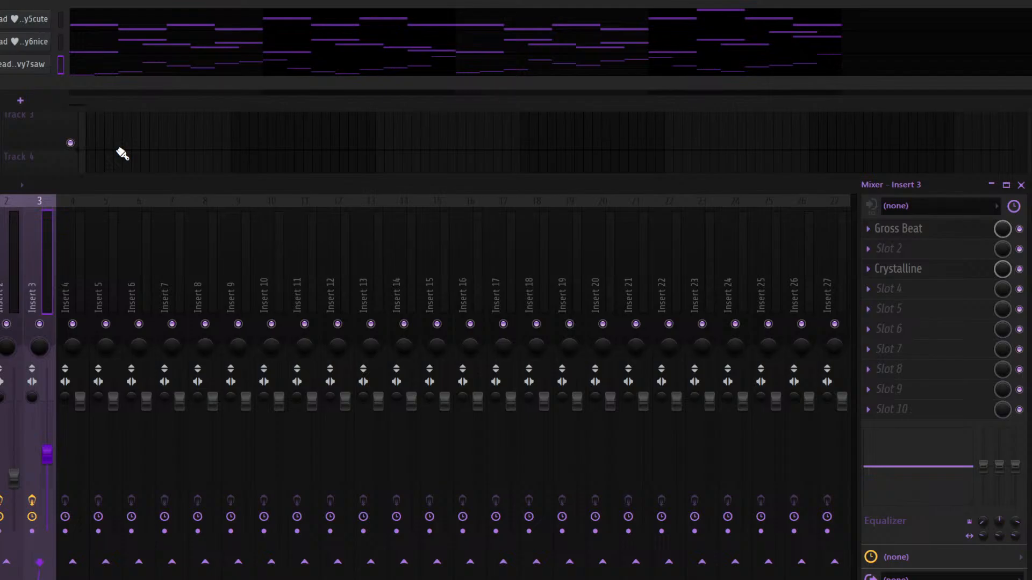
pyautogui.press('space')
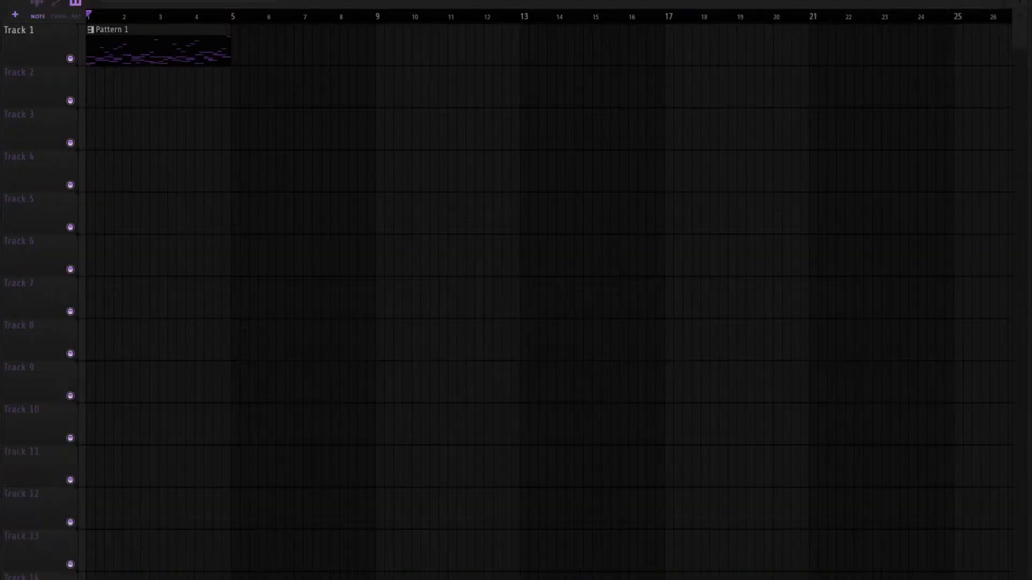
# Place a second Pattern 1 clip at bar 5 on Track 1 and list the project's audio clips
pyautogui.click(314, 51)
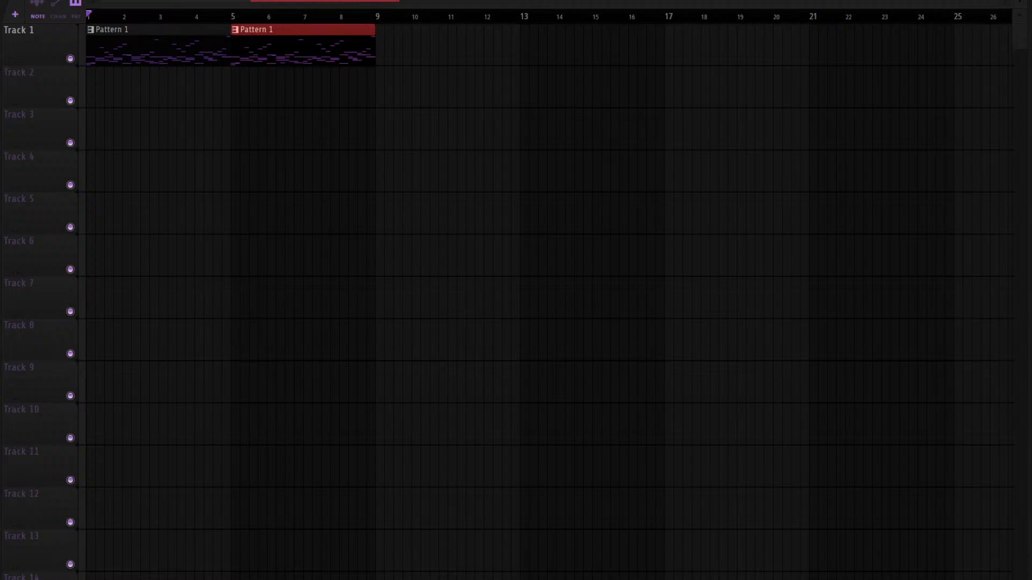
pyautogui.click(36, 2)
pyautogui.press('space')
pyautogui.press('space')
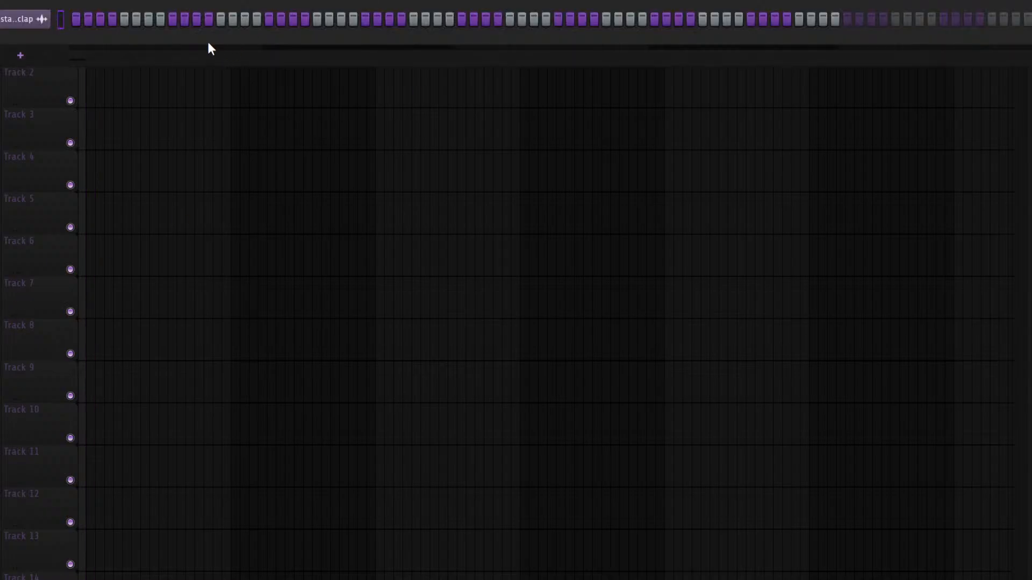
# Program the clap on steps 9, 25, 41 and 57 while the pattern plays
pyautogui.press('space')
pyautogui.click(173, 21)
pyautogui.click(366, 21)
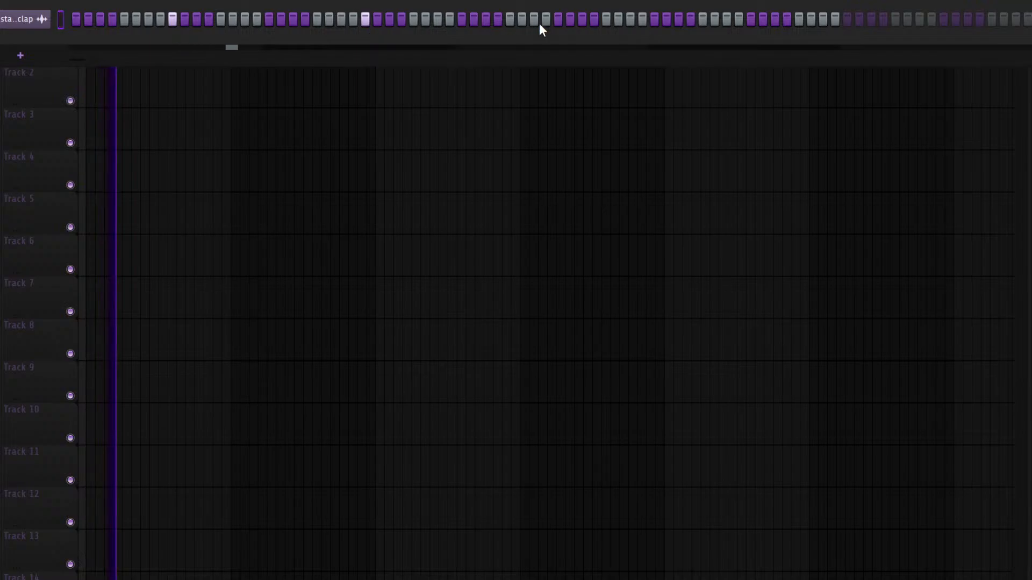
pyautogui.click(558, 20)
pyautogui.click(751, 20)
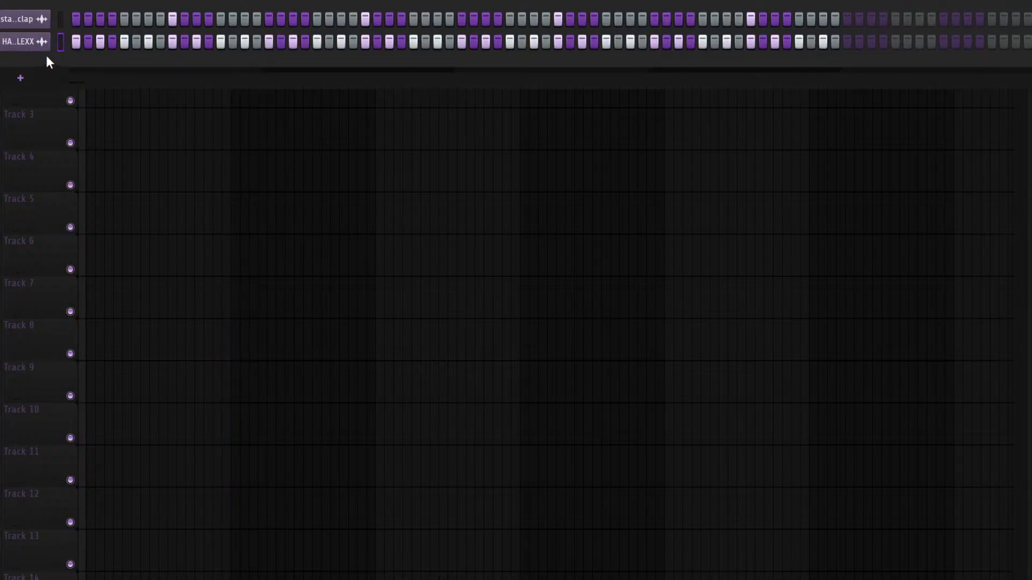
# Fill the hi-hat channel on every second step, add extra hits including one on step 26, and audition it
pyautogui.press('space')
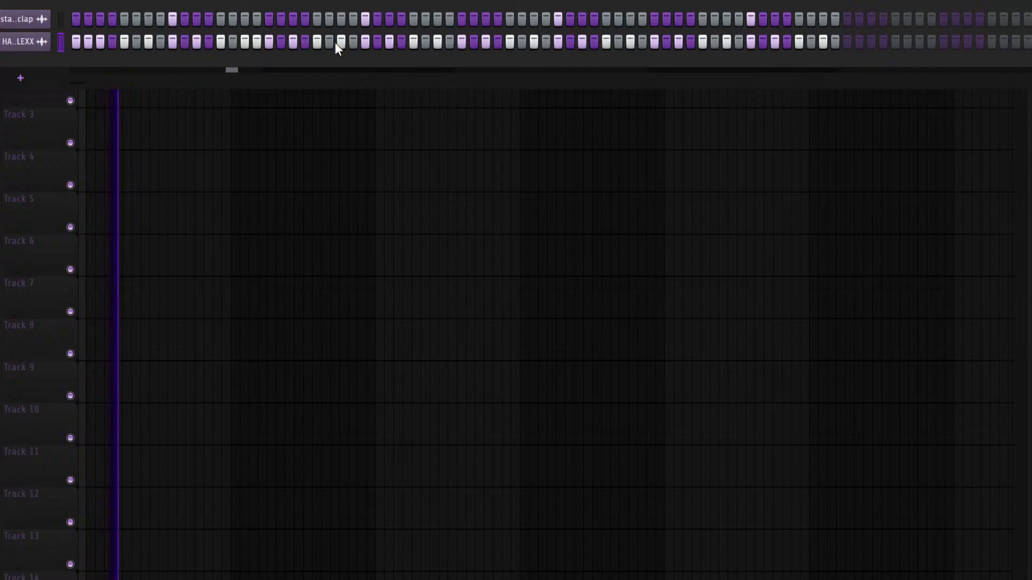
pyautogui.click(377, 42)
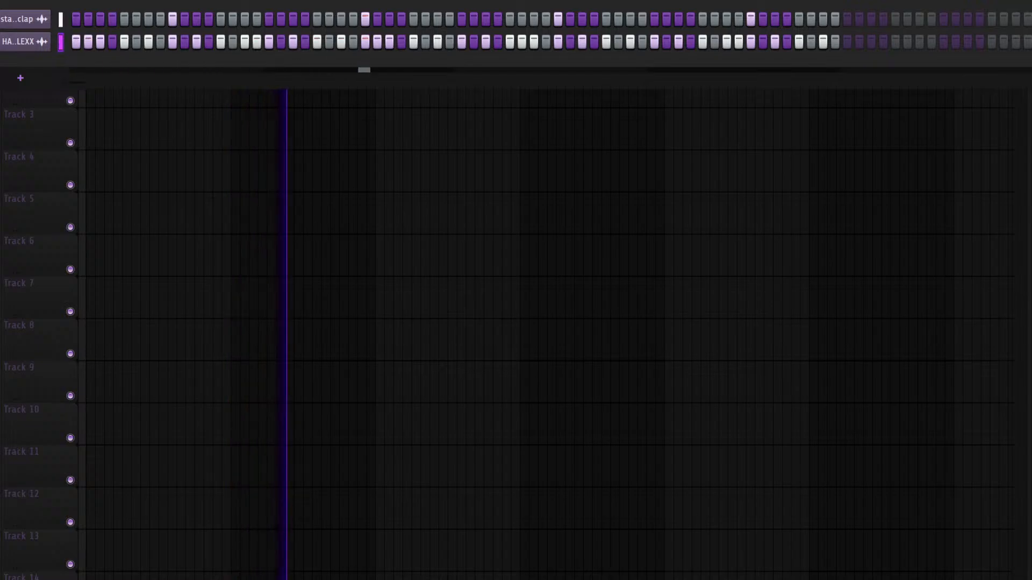
pyautogui.press('space')
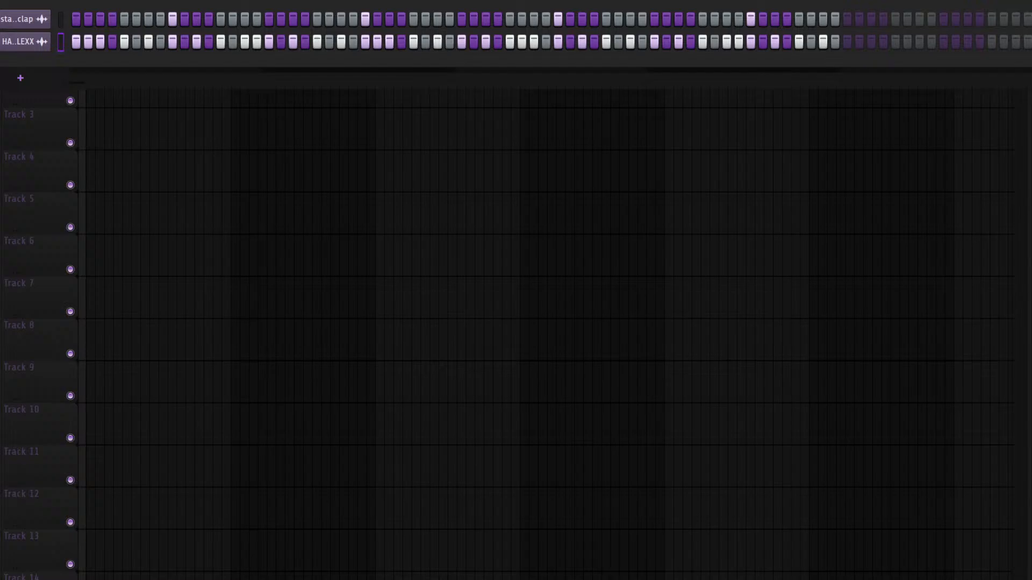
# Add the X808 - INSTAGRAMWHOREZ sample as a channel, check its keyboard settings and open its piano roll
pyautogui.press('F6')
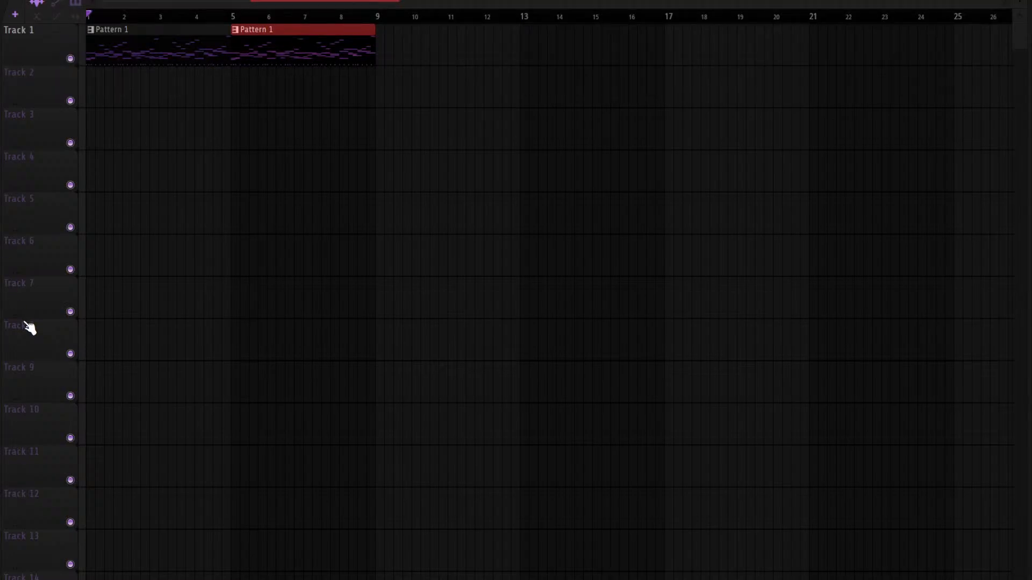
pyautogui.doubleClick(1, 120)
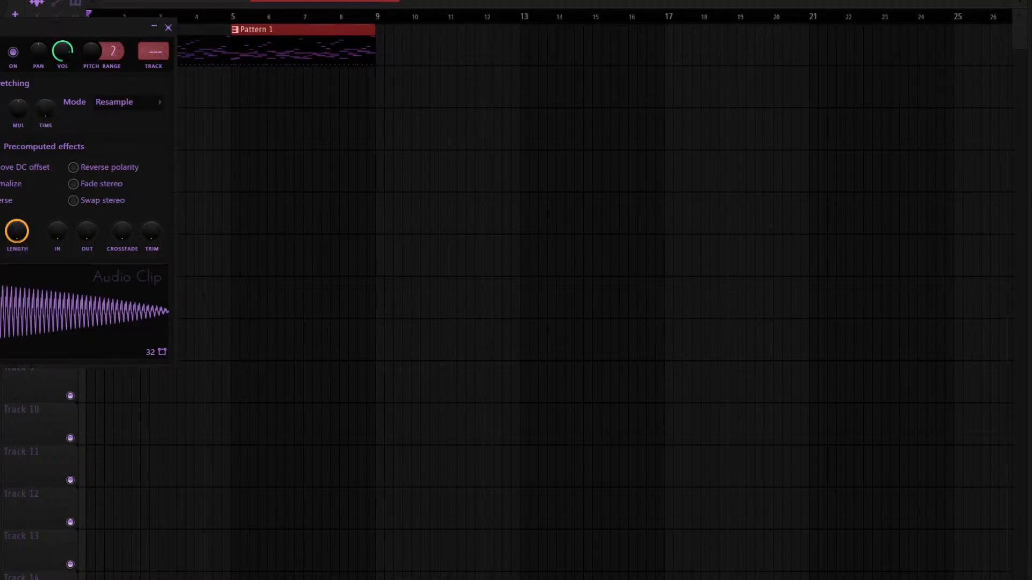
pyautogui.moveTo(1, 30); pyautogui.dragTo(148, 45)
pyautogui.click(5, 67)
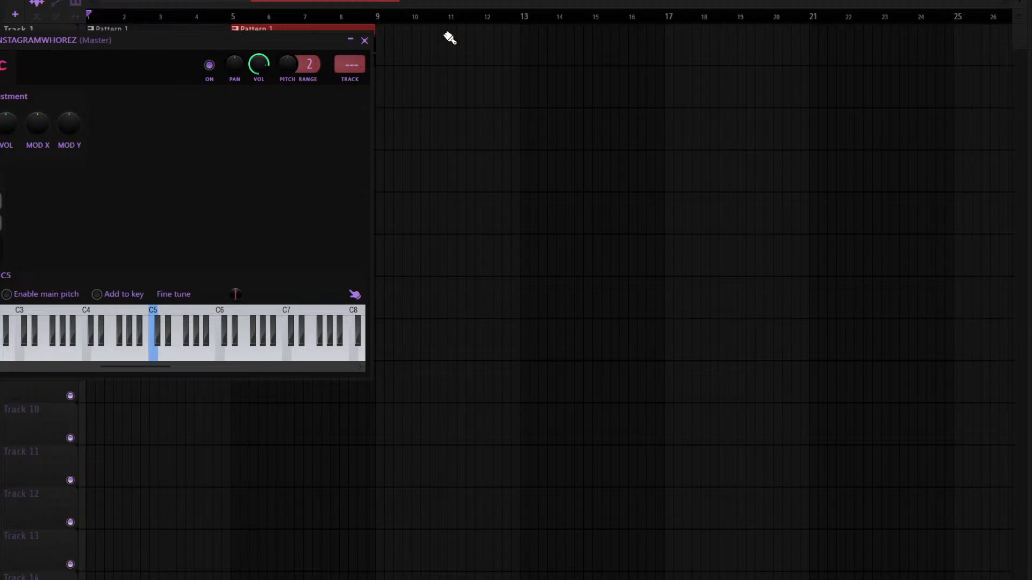
pyautogui.click(365, 40)
pyautogui.press('F6')
pyautogui.press('F7')
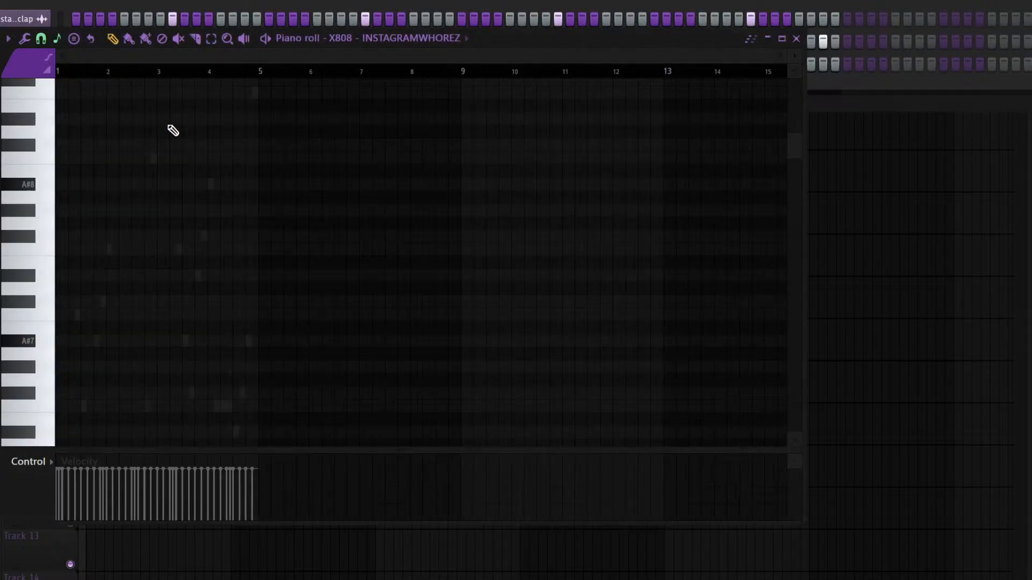
pyautogui.click(62, 341)
pyautogui.rightClick(70, 341)
pyautogui.scroll(-5, 283, 159)
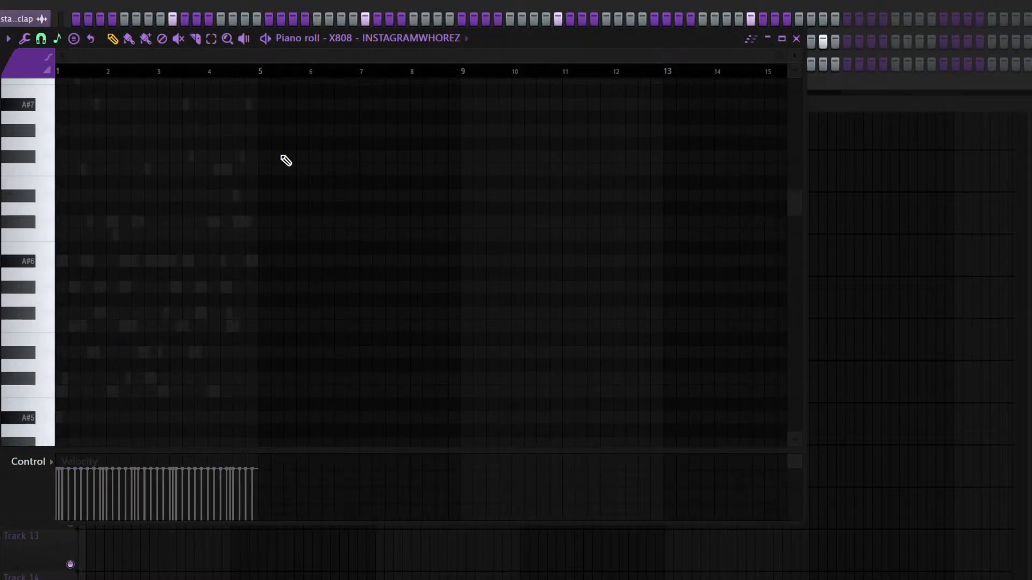
pyautogui.click(75, 285)
pyautogui.click(138, 281)
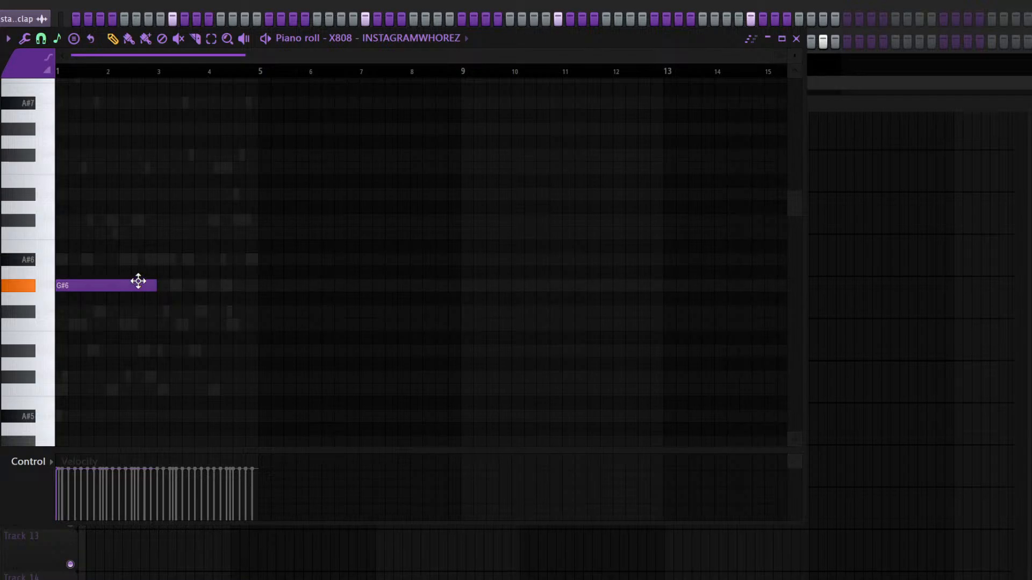
pyautogui.rightClick(102, 283)
# Try a short C6 note at the start of bar 1 in the X808 piano roll
pyautogui.moveTo(251, 55); pyautogui.dragTo(254, 122)
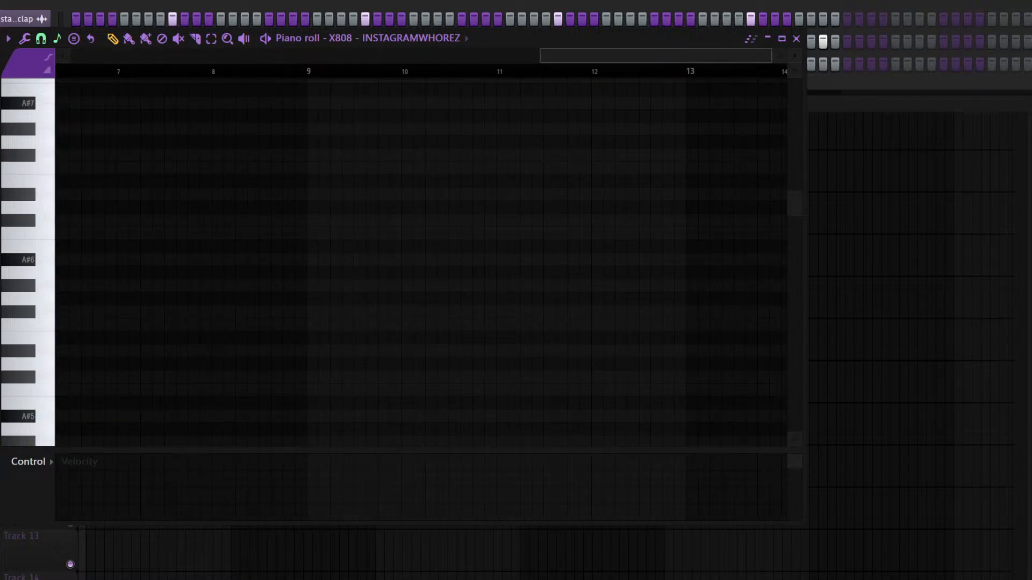
pyautogui.moveTo(253, 55); pyautogui.dragTo(235, 172)
pyautogui.scroll(-2, 212, 215)
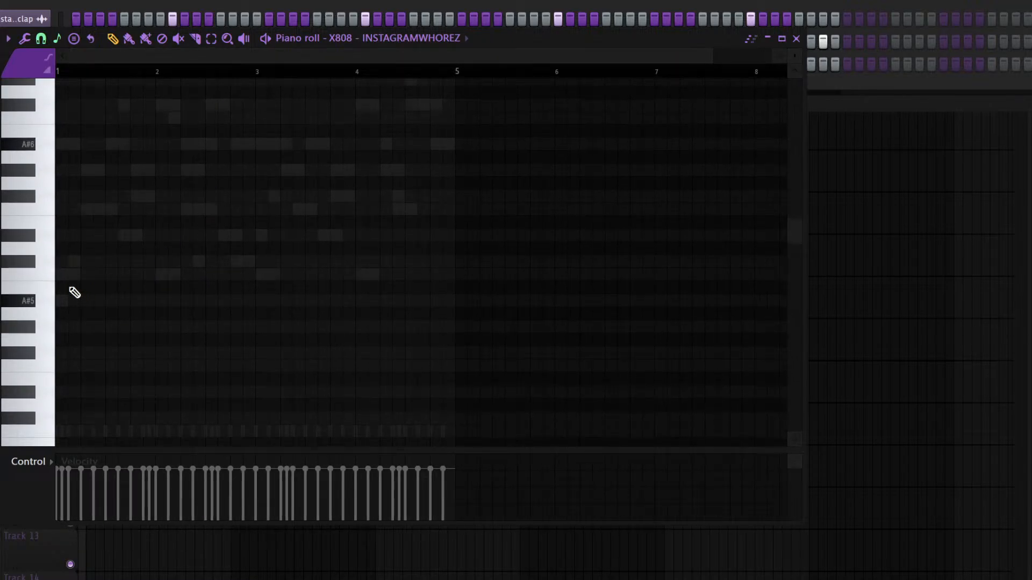
pyautogui.click(74, 275)
pyautogui.moveTo(254, 277); pyautogui.dragTo(69, 276)
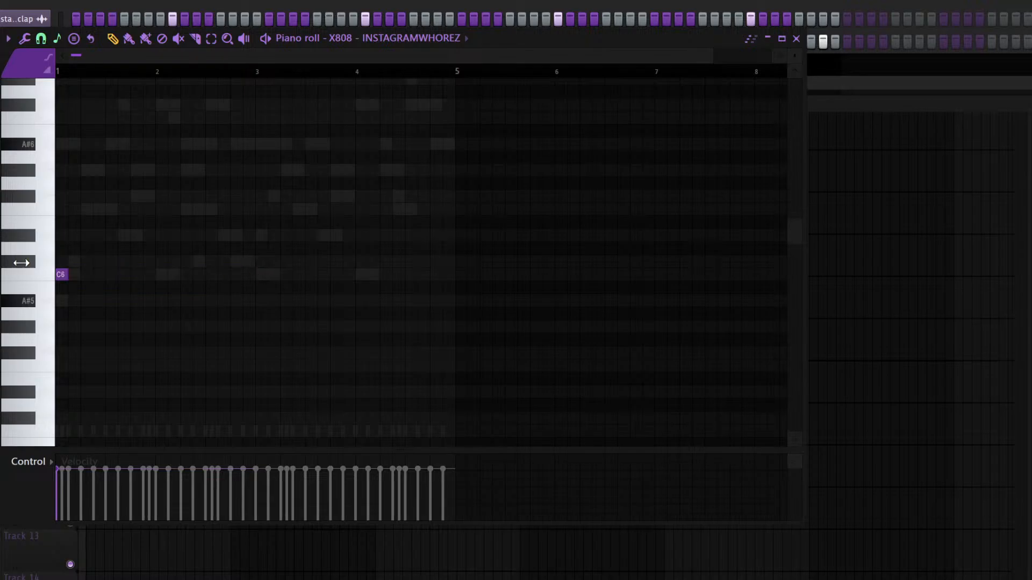
pyautogui.moveTo(166, 55); pyautogui.dragTo(197, 167)
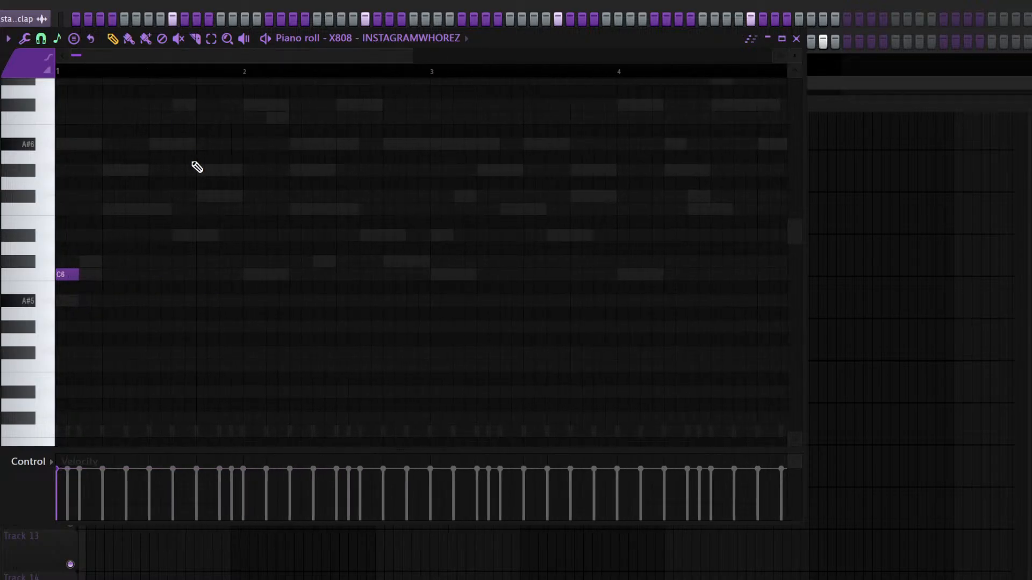
# Recheck the X808 channel's settings, return to its piano roll and delete the C6 trial note
pyautogui.press('Escape')
pyautogui.click(19, 64)
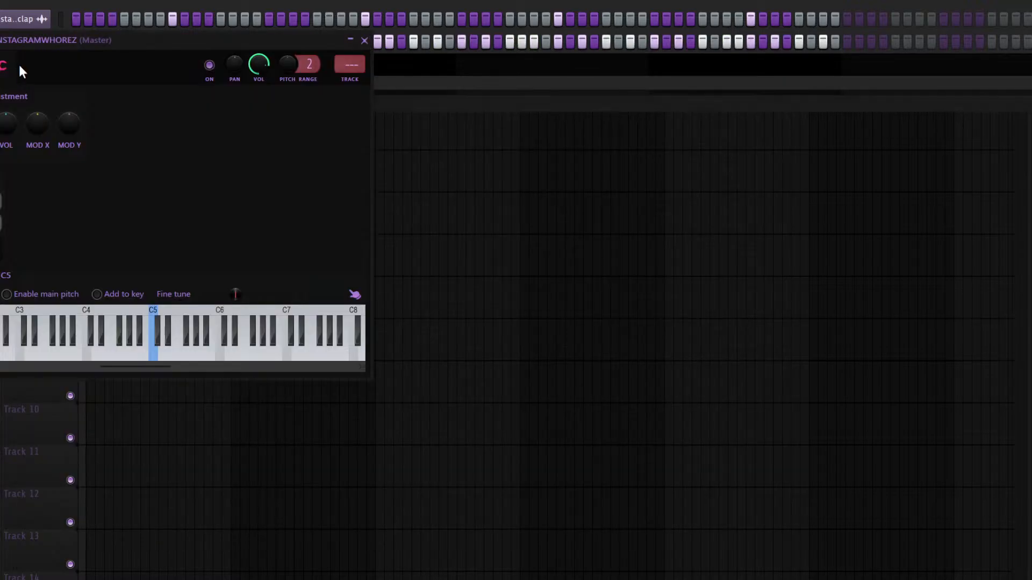
pyautogui.press('Escape')
pyautogui.click(69, 64)
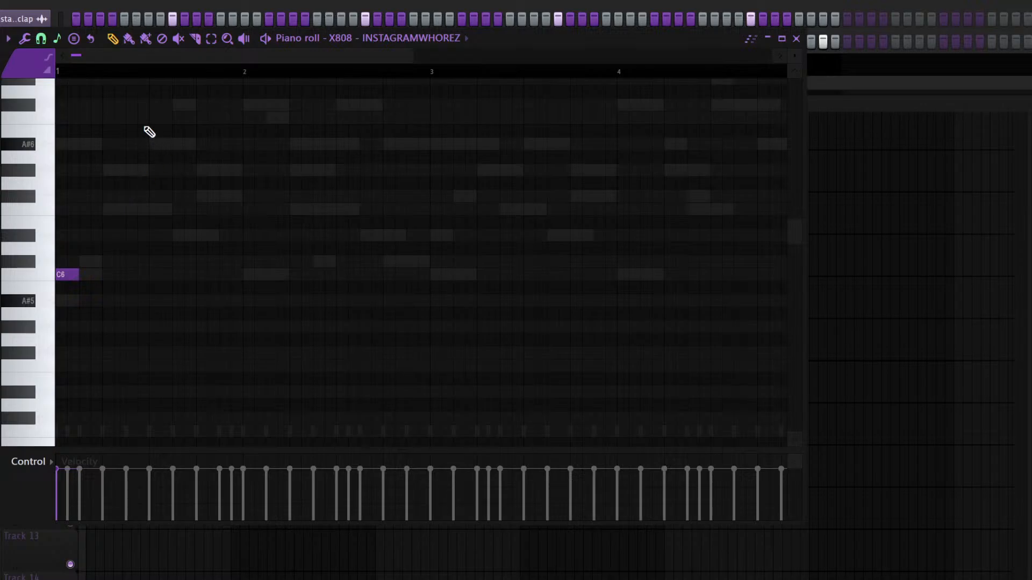
pyautogui.press('space')
pyautogui.rightClick(75, 278)
pyautogui.moveTo(129, 322); pyautogui.dragTo(161, 185)
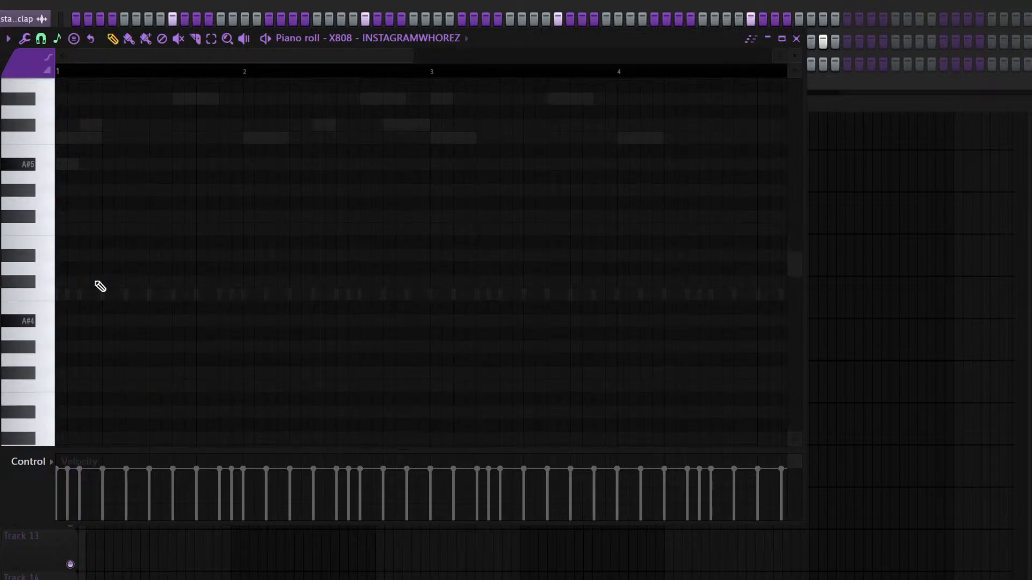
# Place two-step C5 notes for the 808 on steps 1 and 7 of bar 1 and play them back
pyautogui.click(68, 294)
pyautogui.press('space')
pyautogui.click(129, 294)
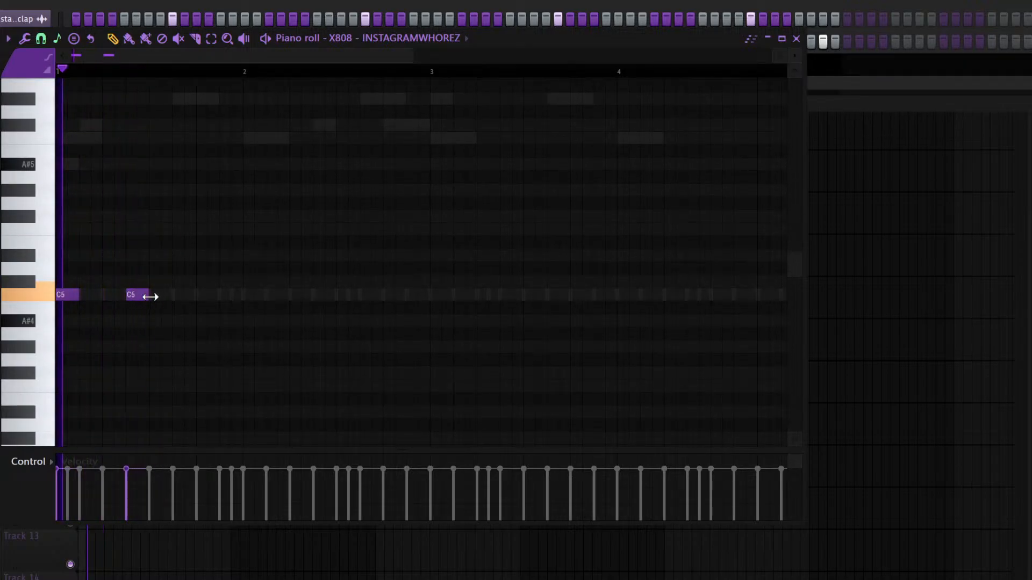
pyautogui.press('space')
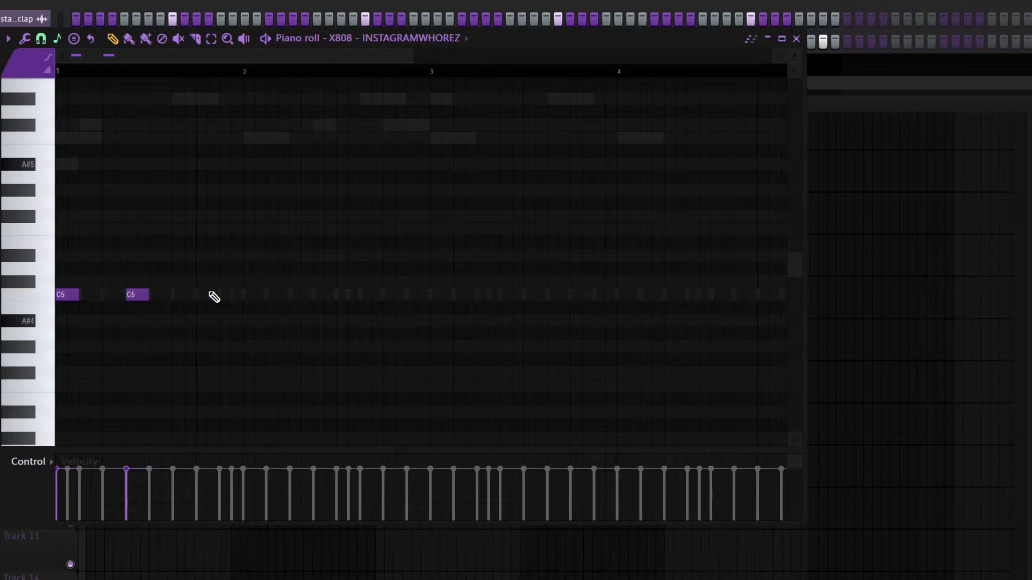
# Extend the 808 with C5 on step 13 of bar 1, D#5 on step 11 and C5 on step 15 of bar 2
pyautogui.press('space')
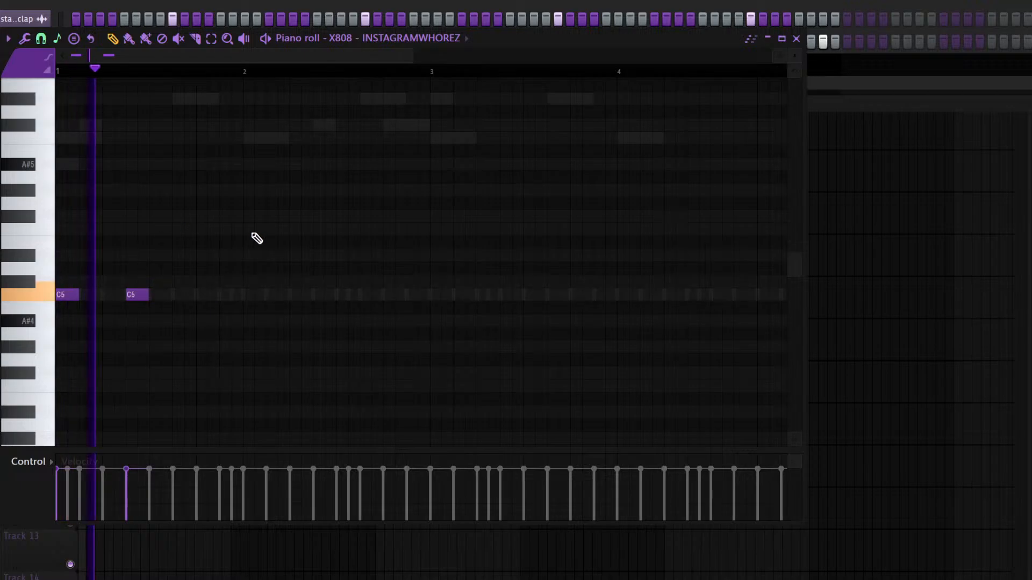
pyautogui.click(201, 295)
pyautogui.press('space')
pyautogui.click(363, 294)
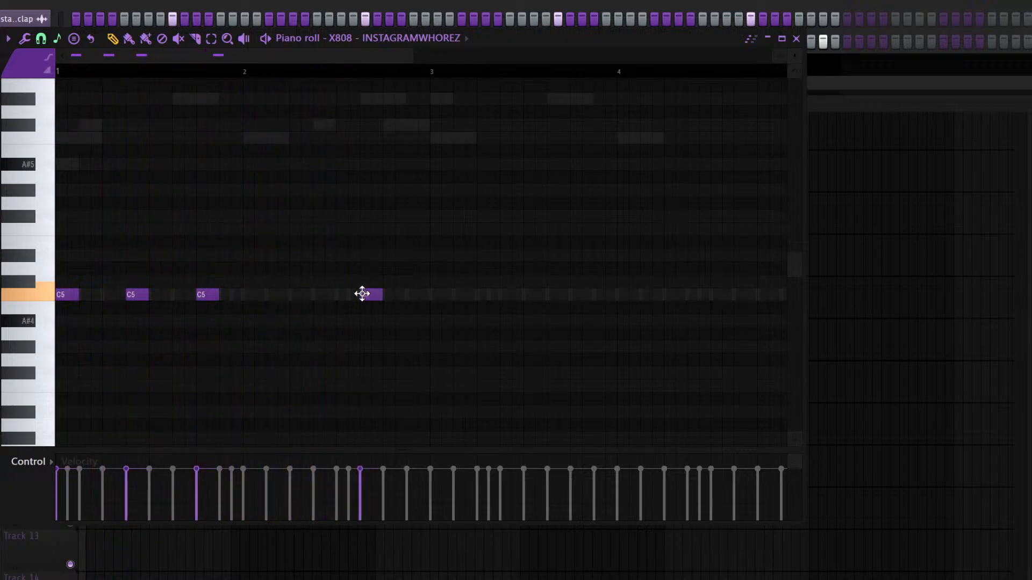
pyautogui.click(409, 295)
pyautogui.moveTo(409, 293)
pyautogui.mouseDown()
pyautogui.moveTo(396, 246)
pyautogui.moveTo(414, 293)
pyautogui.mouseUp()
pyautogui.click(361, 253)
pyautogui.rightClick(377, 293)
pyautogui.press('space')
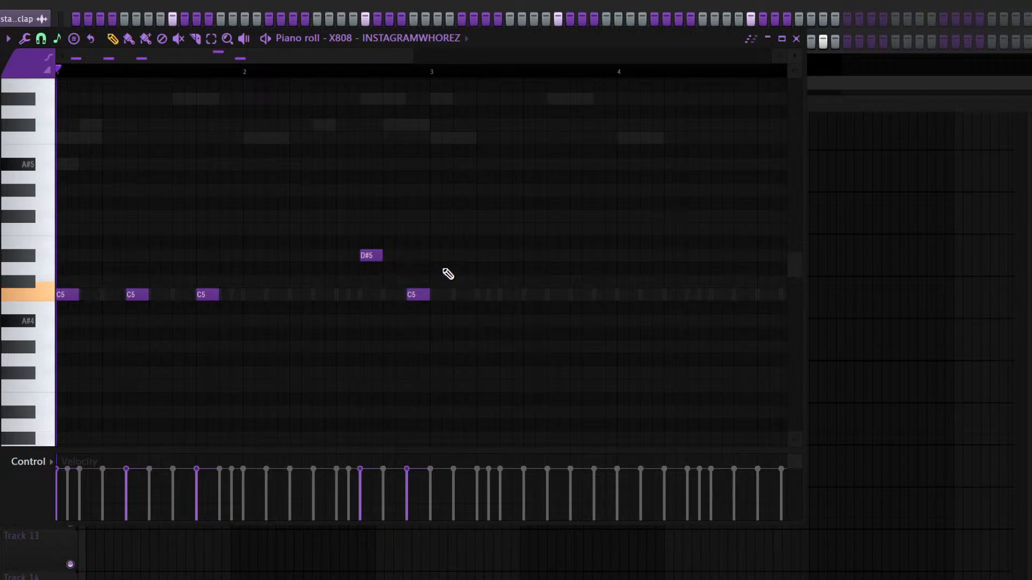
# Duplicate the 808 phrase into bars 3 and 4, replace its last two notes with F#5 and G#5, and check playback
pyautogui.hotkey('ctrl', 'b')
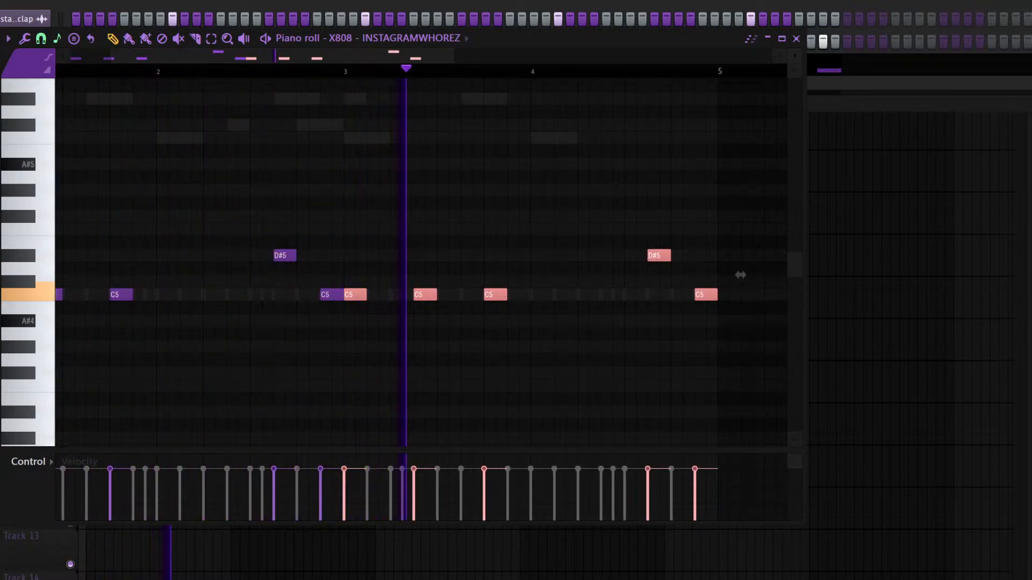
pyautogui.rightClick(635, 317)
pyautogui.click(647, 217)
pyautogui.rightClick(659, 255)
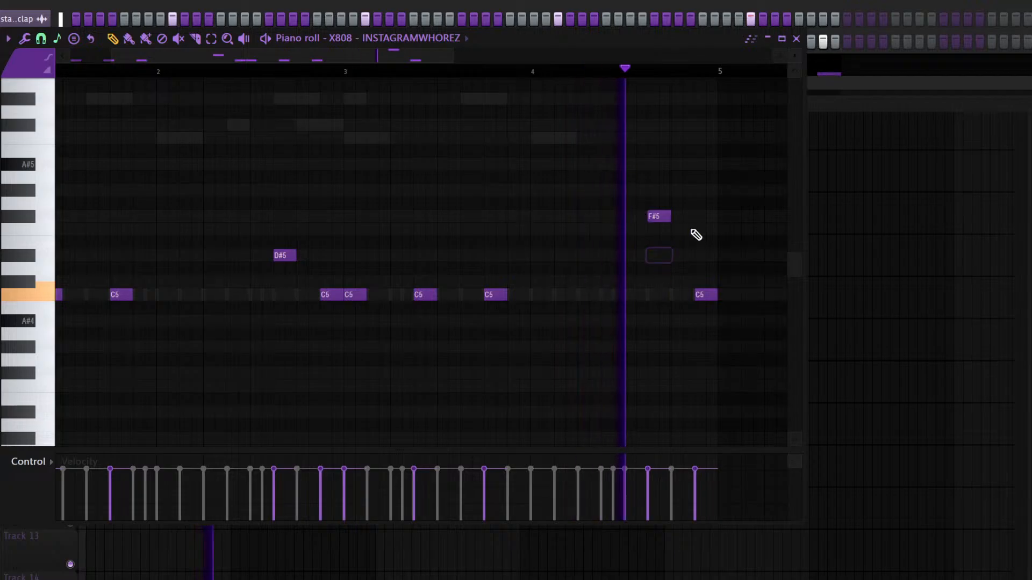
pyautogui.click(703, 190)
pyautogui.rightClick(705, 294)
pyautogui.press('Escape')
pyautogui.press('space')
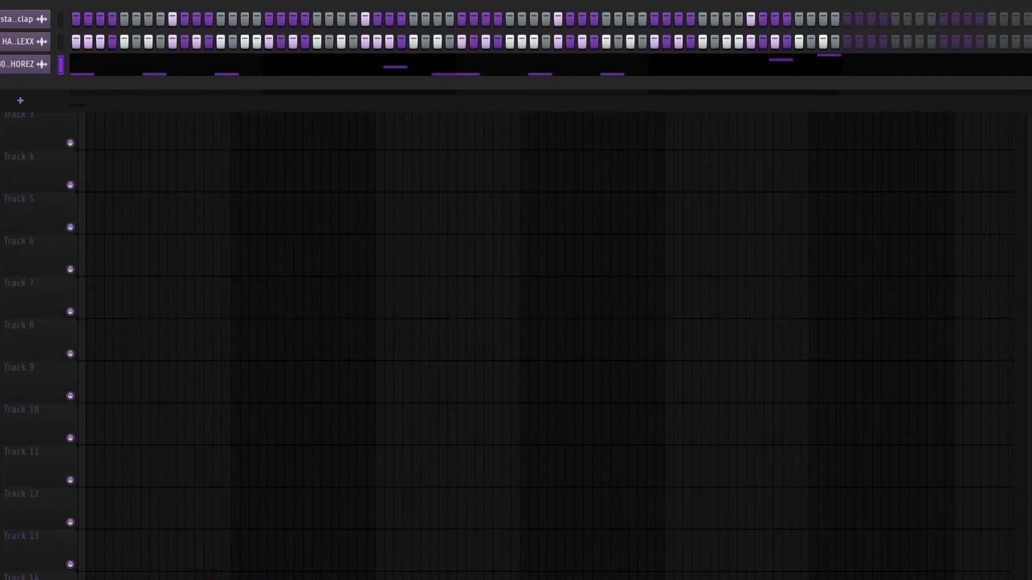
# Add the lil tiny baby kick sample as a channel and paste the 808 notes into it
pyautogui.press('F6')
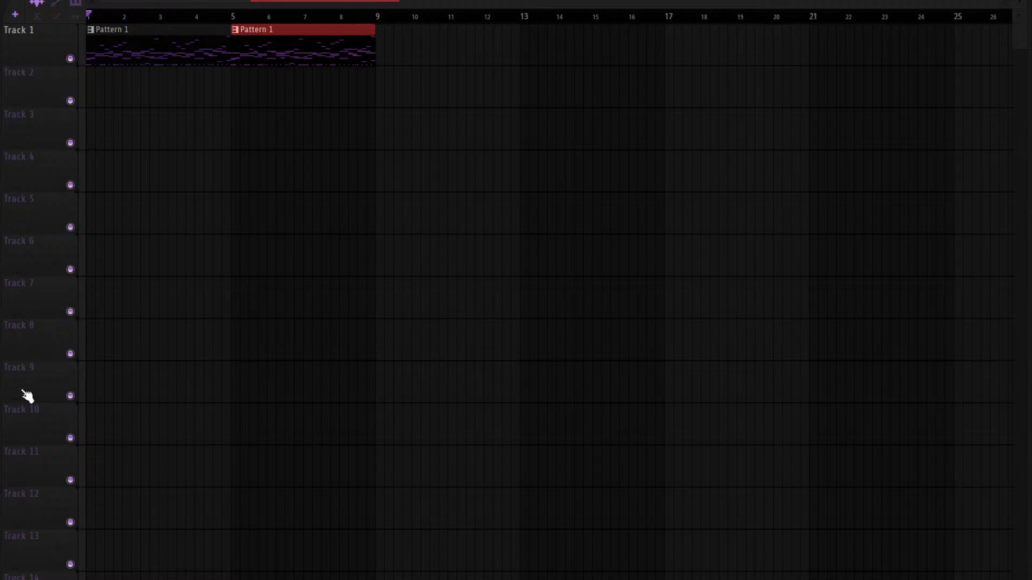
pyautogui.press('F6')
pyautogui.click(9, 73)
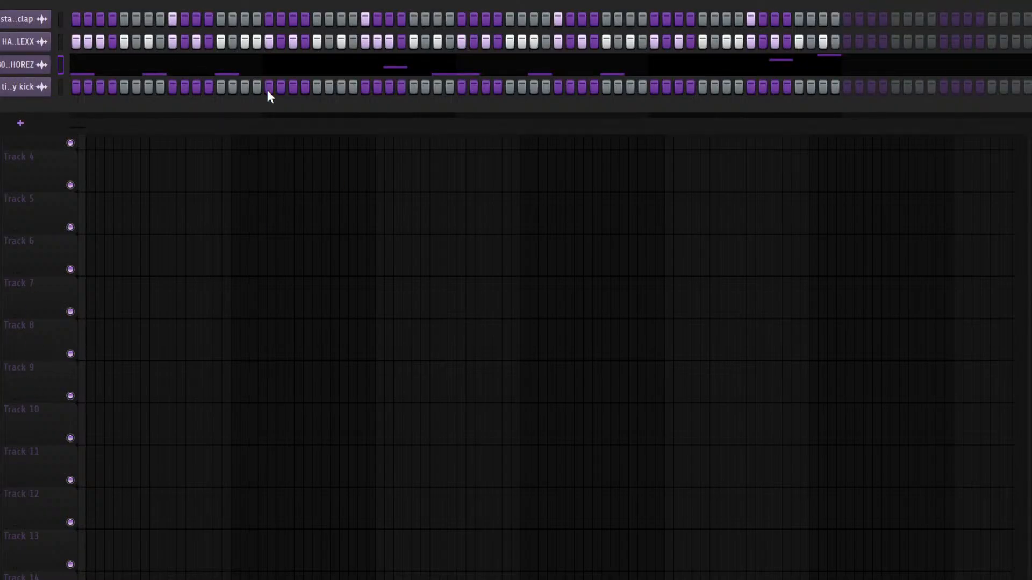
pyautogui.click(22, 86)
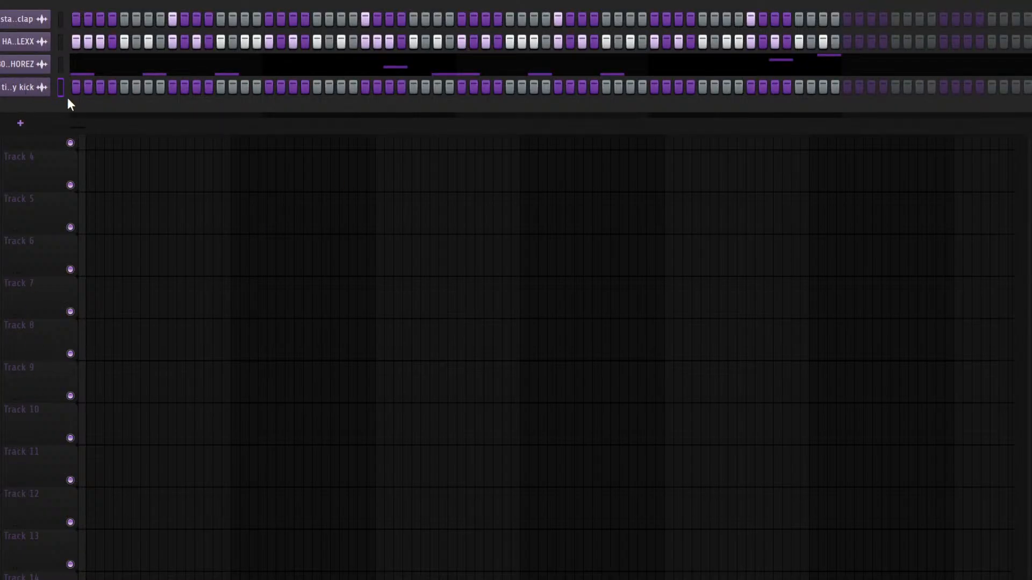
pyautogui.hotkey('ctrl', 'v')
pyautogui.press('F7')
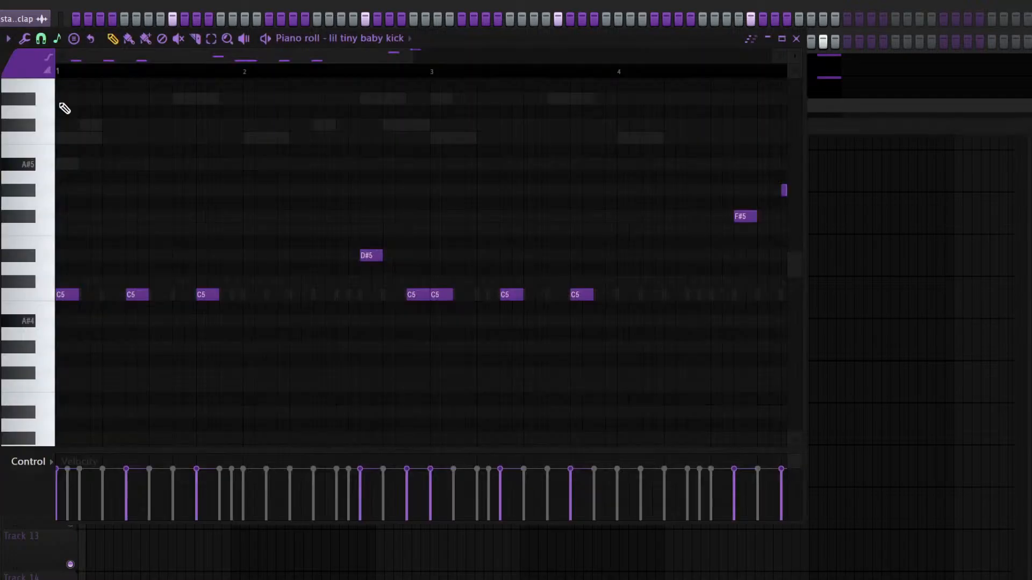
# Limit all the kick's pasted notes to a single pitch and return to the channel list
pyautogui.hotkey('ctrl', 'a')
pyautogui.hotkey('alt', 'k')
pyautogui.press('F7')
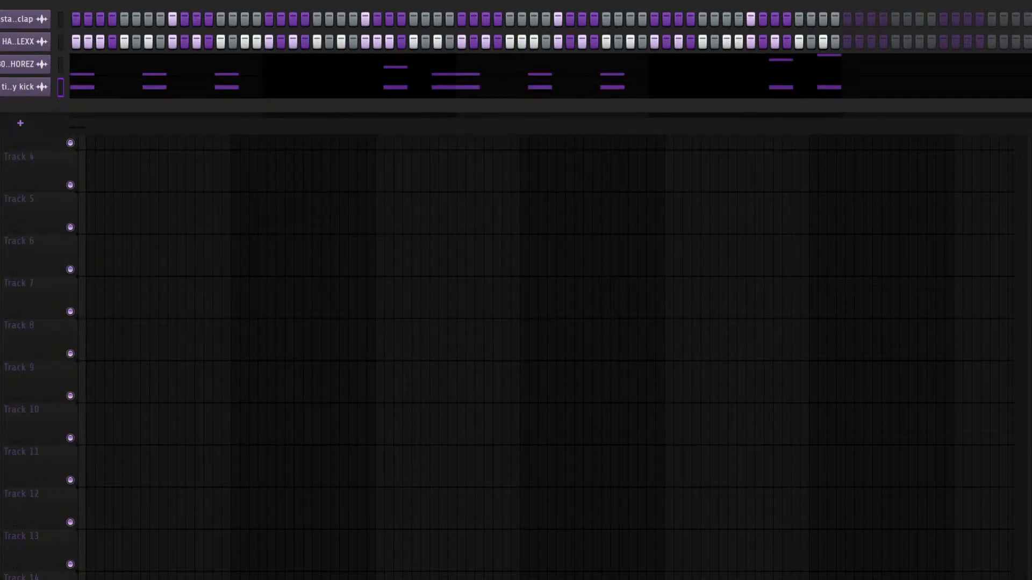
# Route the clap, hi-hat, X808 and kick channels to consecutive mixer tracks starting at Insert 4
pyautogui.moveTo(55, 19); pyautogui.dragTo(68, 150)
pyautogui.press('F9')
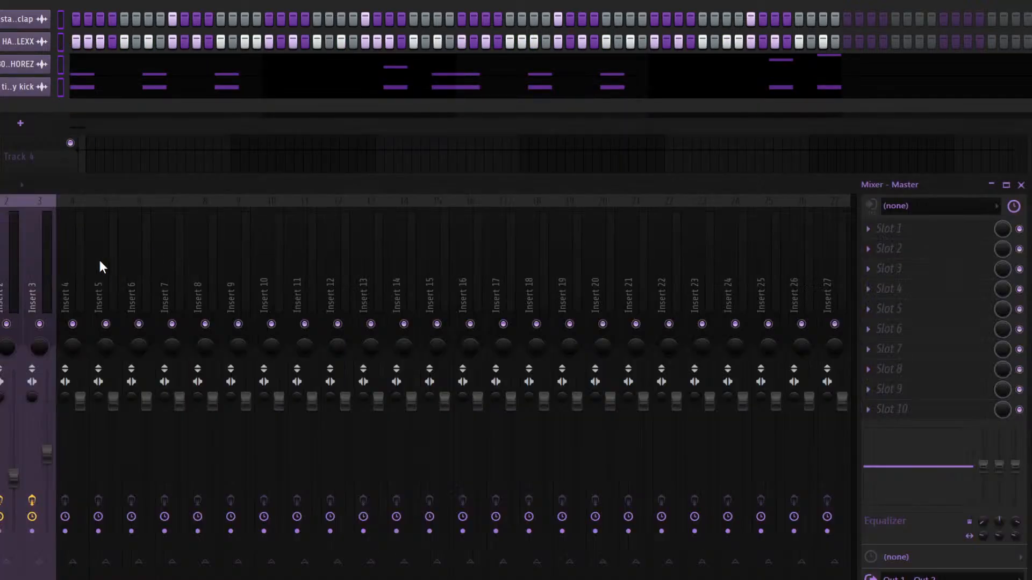
pyautogui.hotkey('ctrl', 'l')
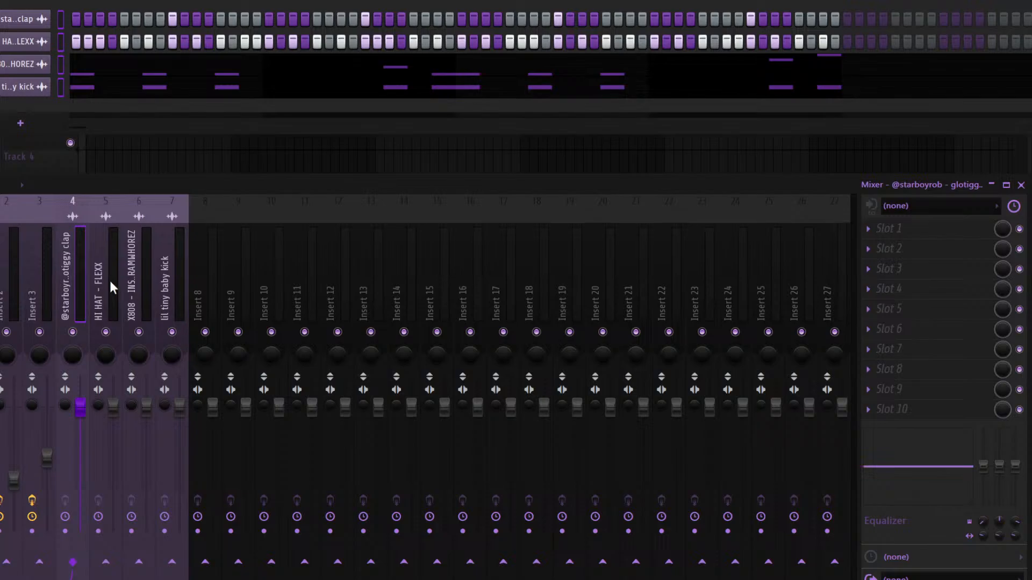
# Send the X808 mixer track to the lil tiny baby kick track and play the arrangement
pyautogui.click(129, 323)
pyautogui.click(172, 562)
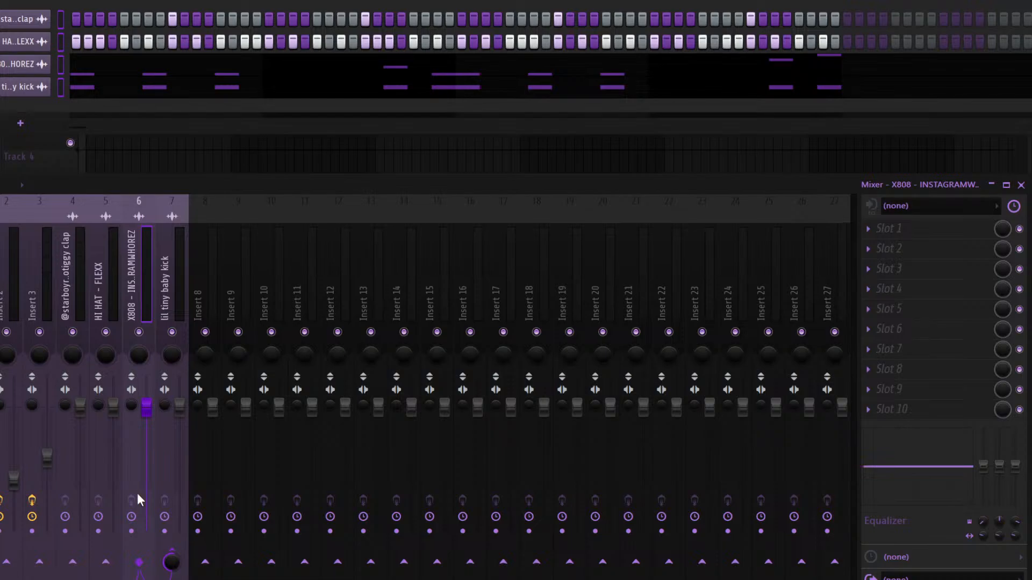
pyautogui.rightClick(212, 160)
pyautogui.press('space')
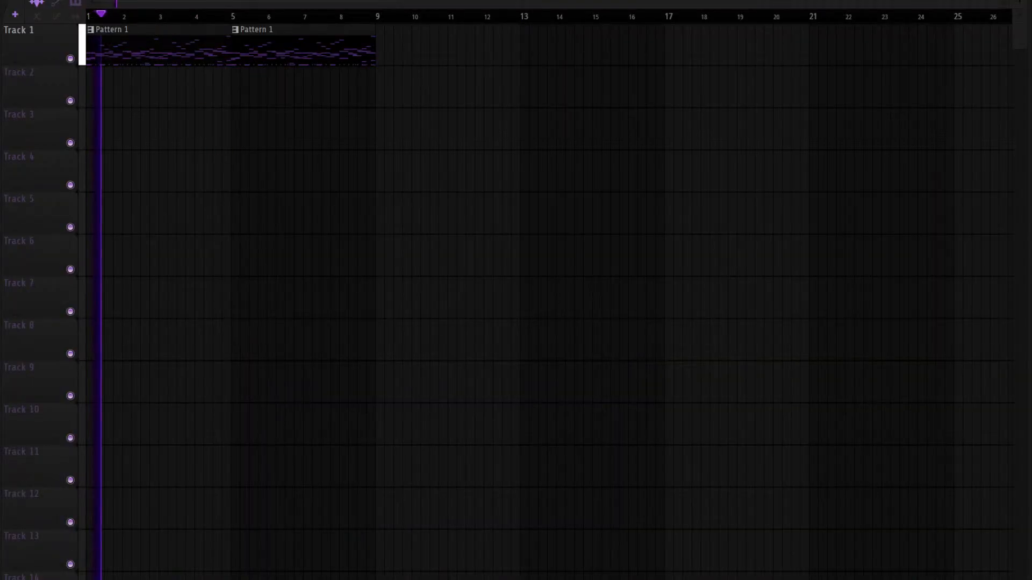
pyautogui.press('space')
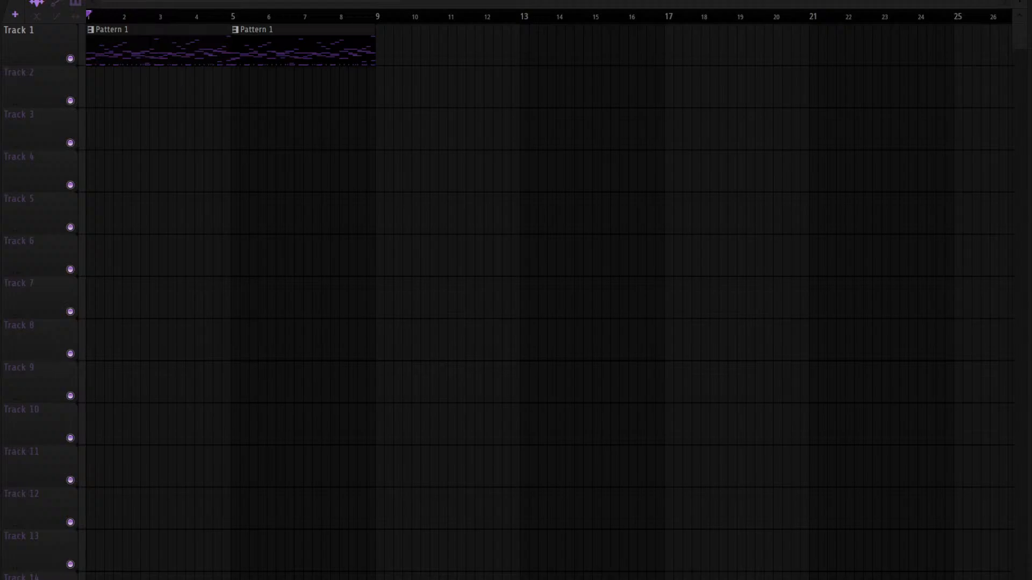
# Add the SNARE - DIRTY RIM sample as a new channel
pyautogui.press('F6')
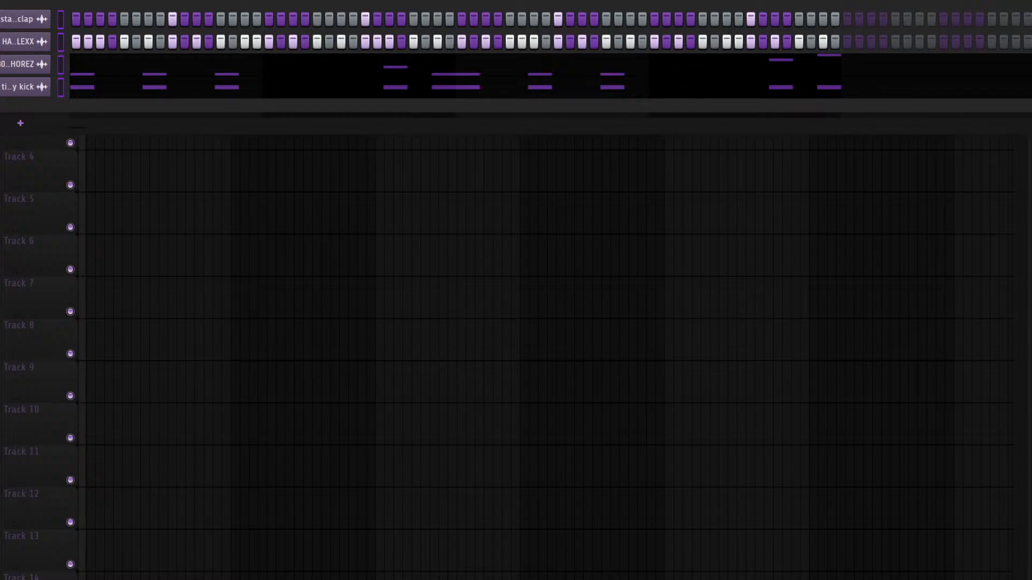
pyautogui.press('F6')
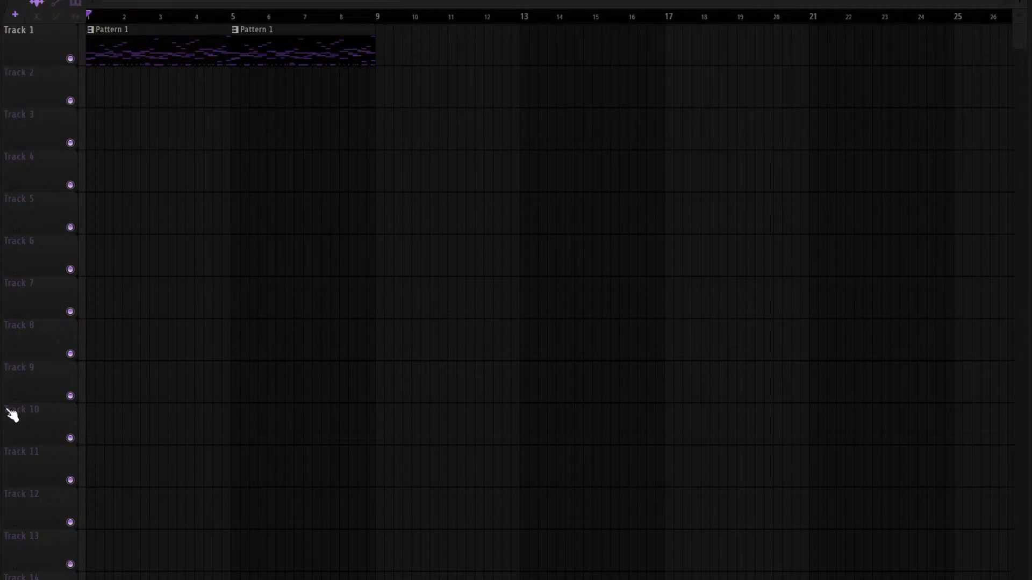
pyautogui.press('F6')
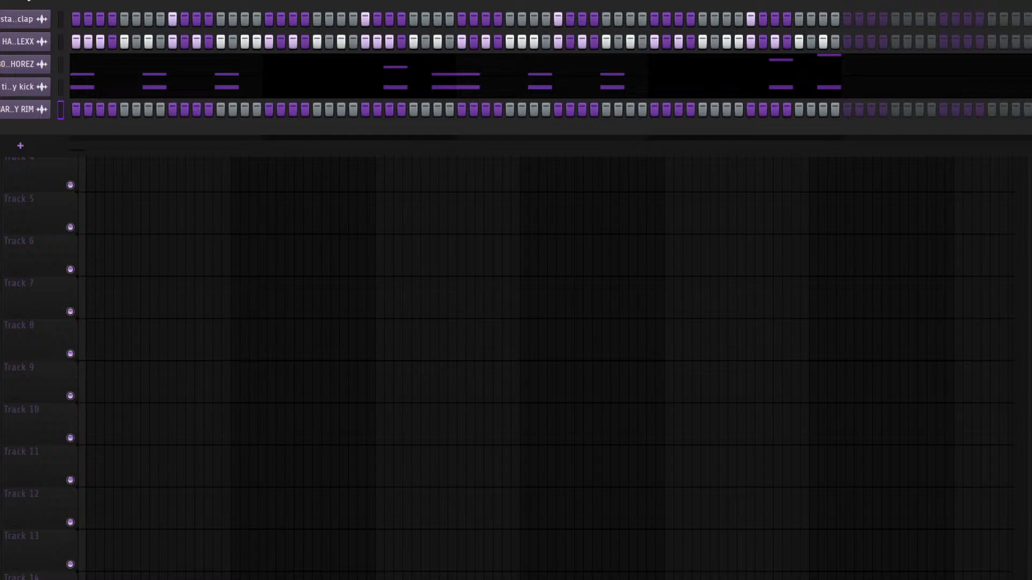
# Place rim snare hits on steps 3, 19, 23, 43, 47, 59, 60 and 63 during playback
pyautogui.press('space')
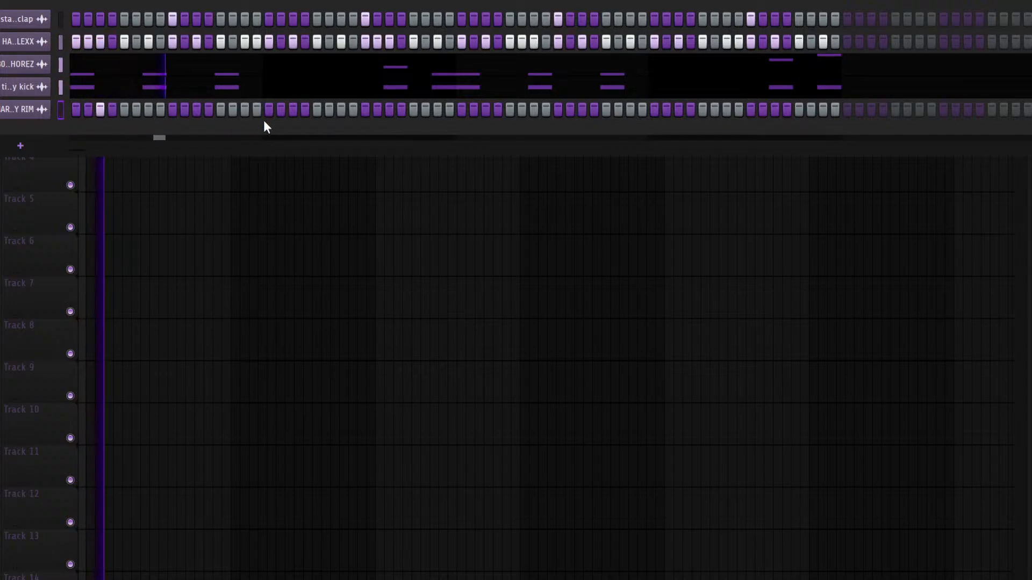
pyautogui.click(341, 110)
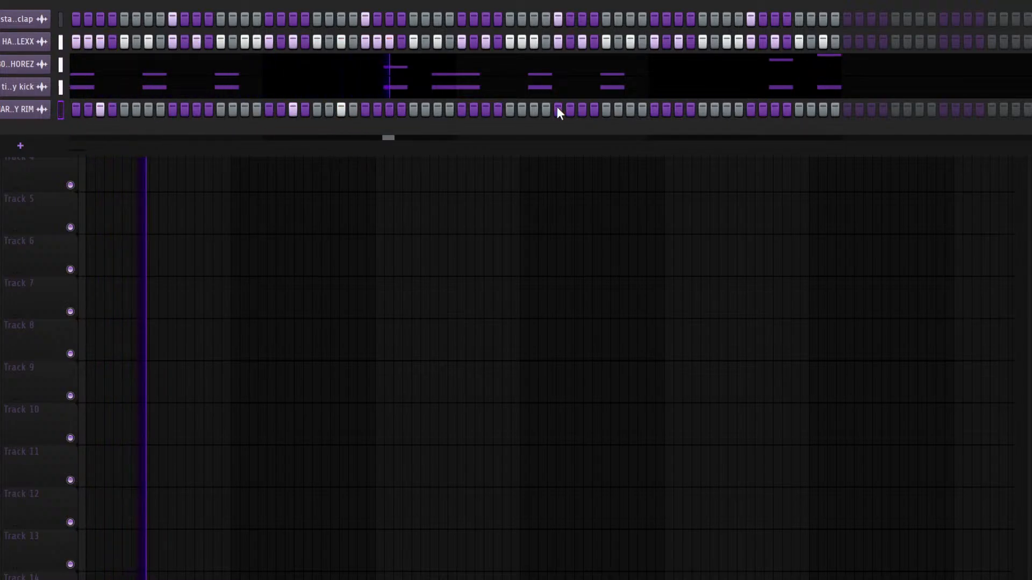
pyautogui.click(583, 110)
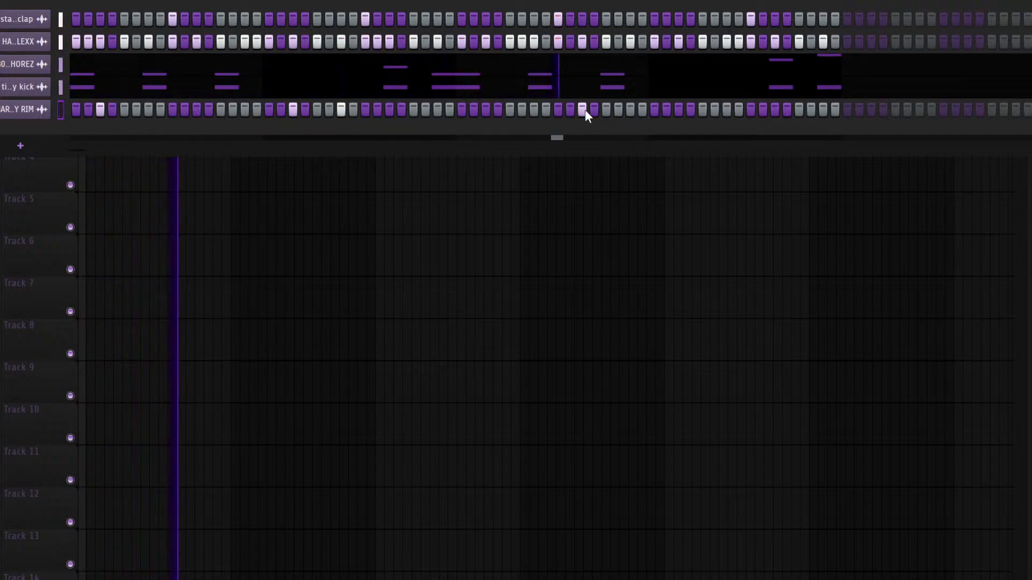
pyautogui.click(630, 109)
pyautogui.click(774, 110)
pyautogui.click(786, 110)
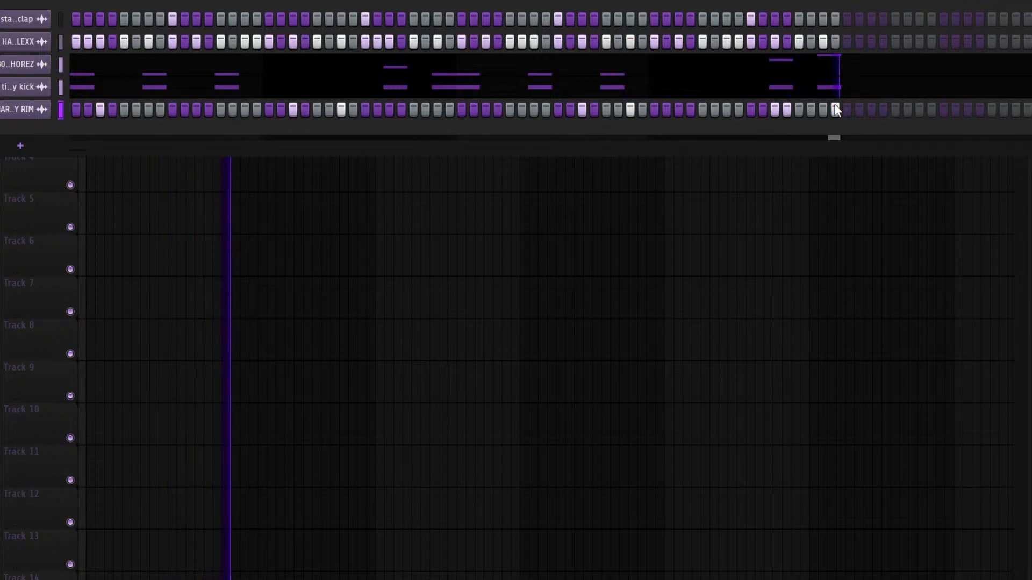
pyautogui.click(822, 110)
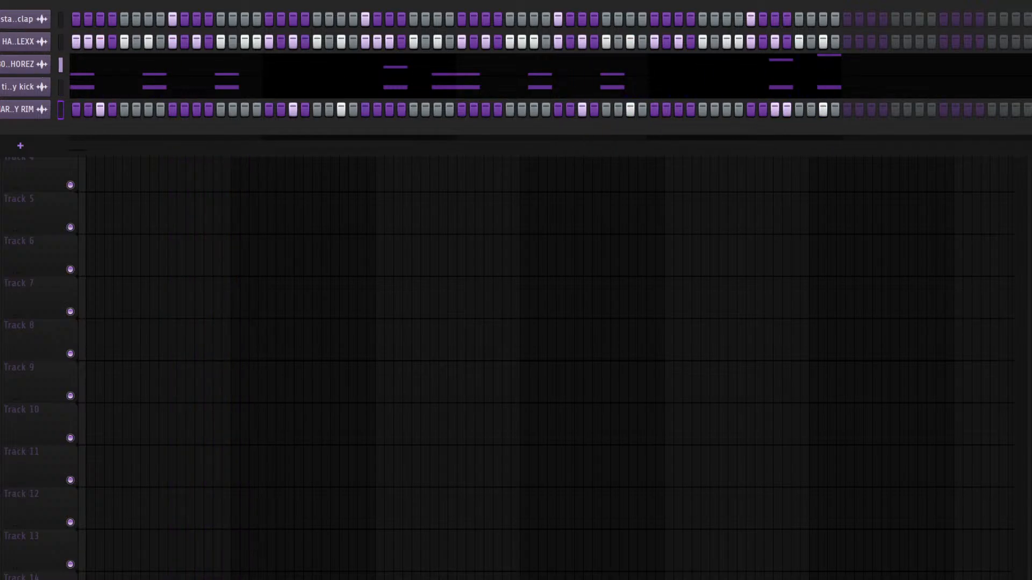
# Check the synth settings of the ivvy7saw lead channel and close them
pyautogui.scroll(3, 42, 105)
pyautogui.click(21, 64)
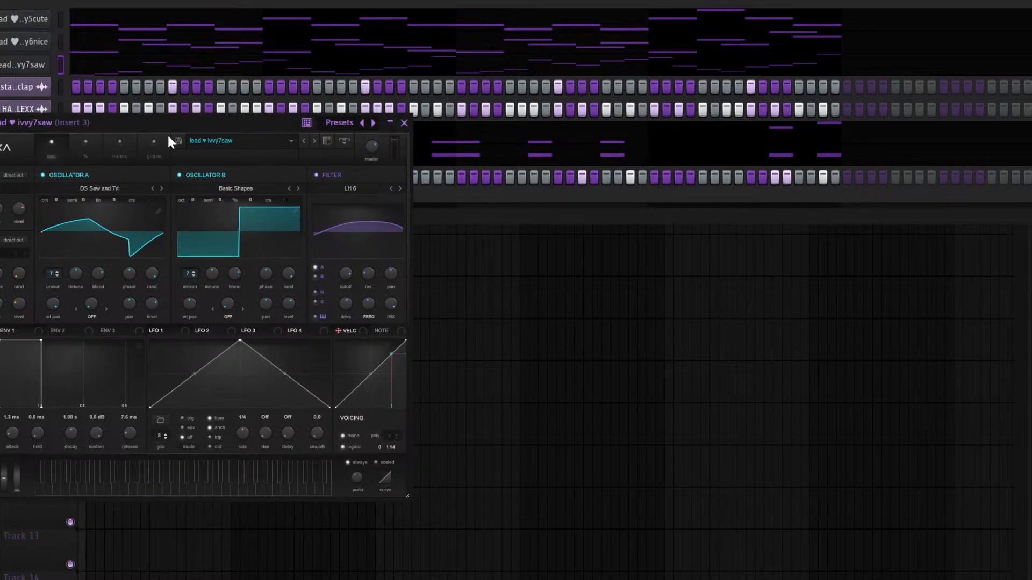
pyautogui.press('Escape')
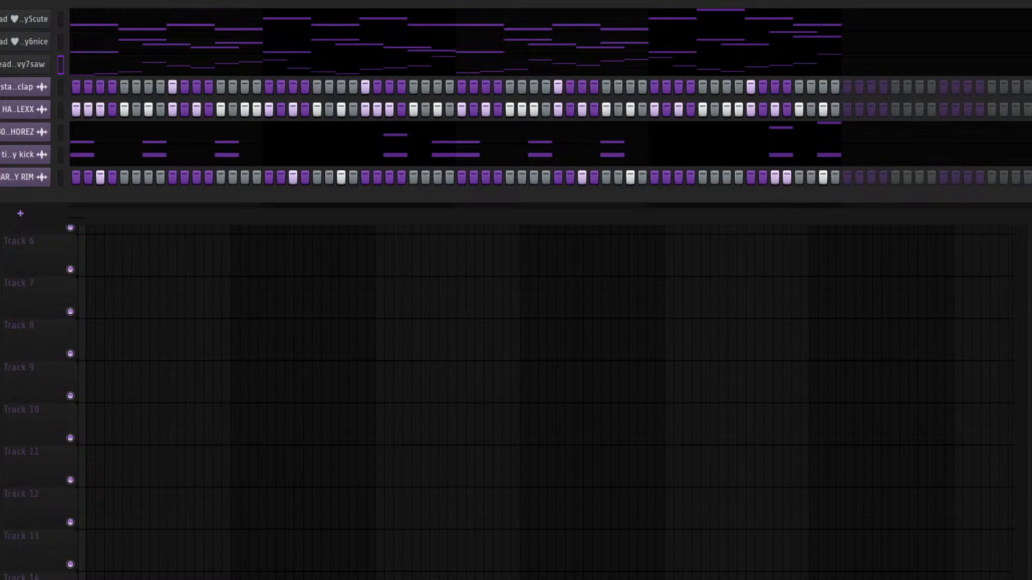
# Add the OPEN HAT - HOLY sample as a new channel and close its sample settings
pyautogui.press('F6')
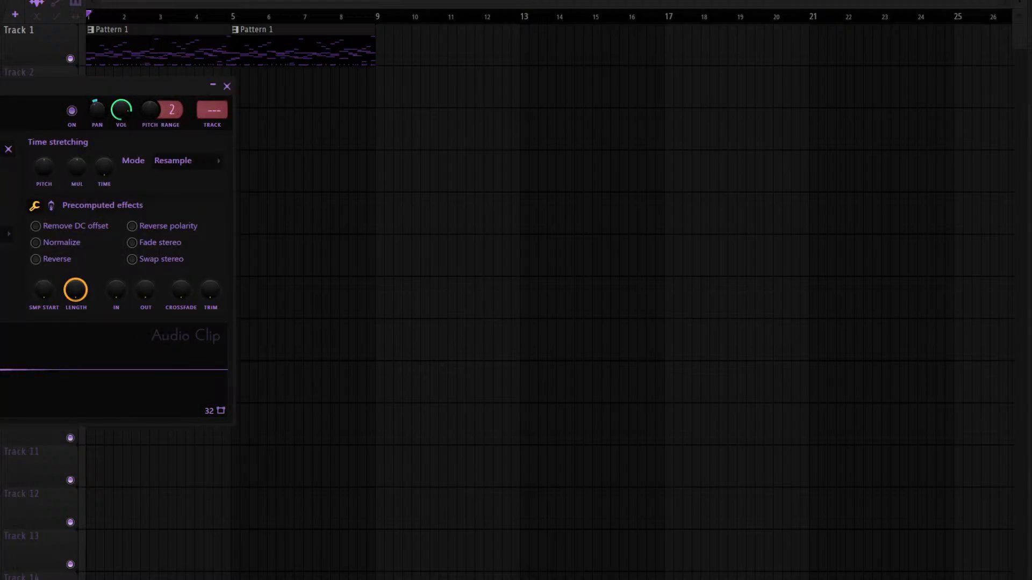
pyautogui.moveTo(84, 86); pyautogui.dragTo(338, 61)
pyautogui.click(477, 62)
pyautogui.press('F6')
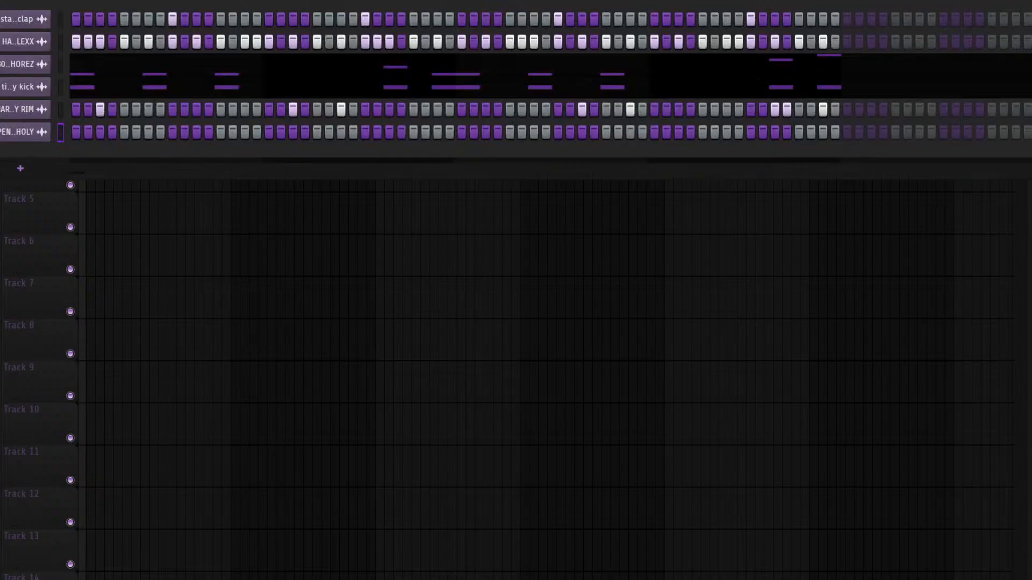
# Place open hat hits on steps 5, 21, 37 and 53 while the pattern plays, and stop playback
pyautogui.click(129, 130)
pyautogui.press('space')
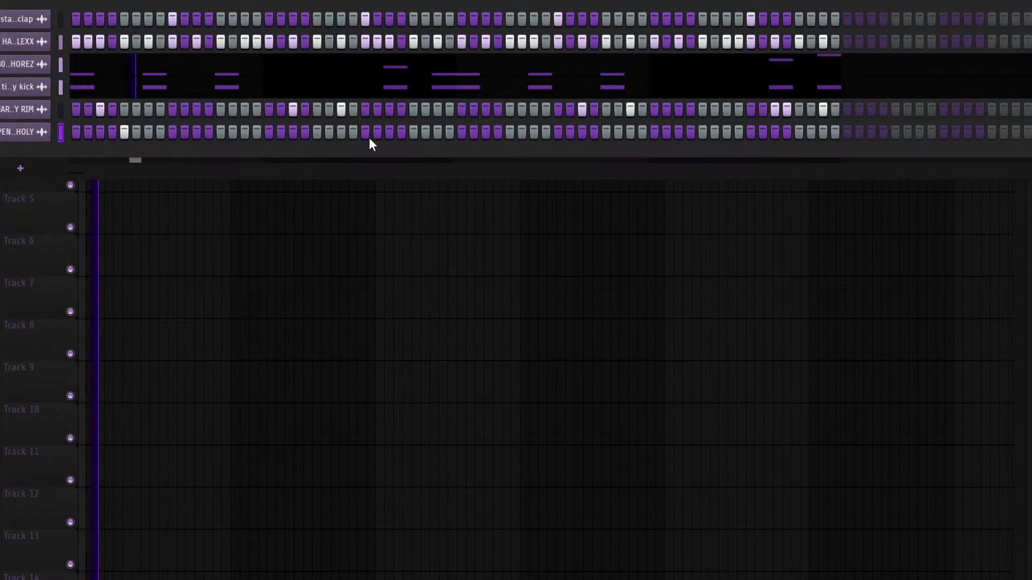
pyautogui.click(319, 131)
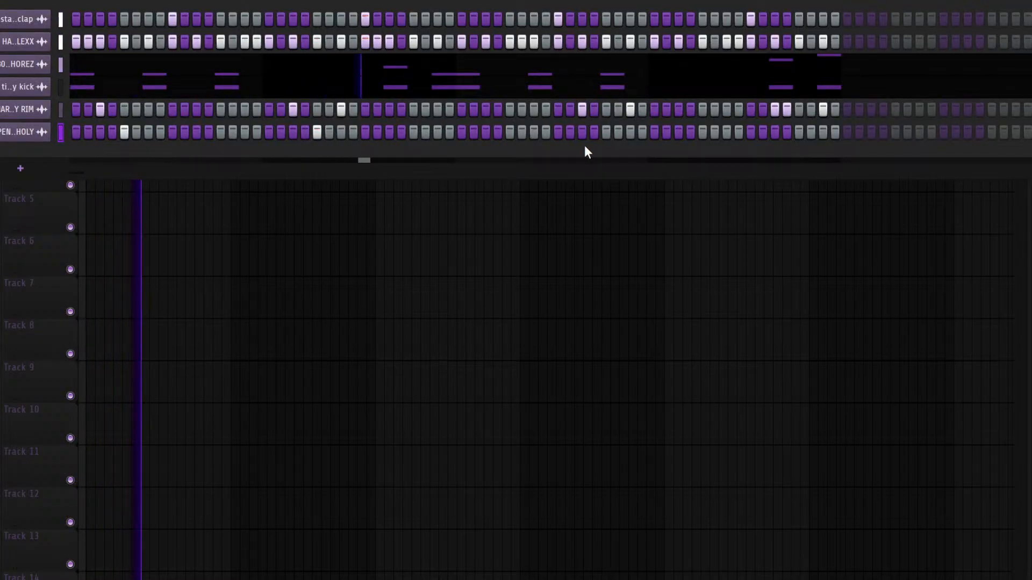
pyautogui.click(510, 132)
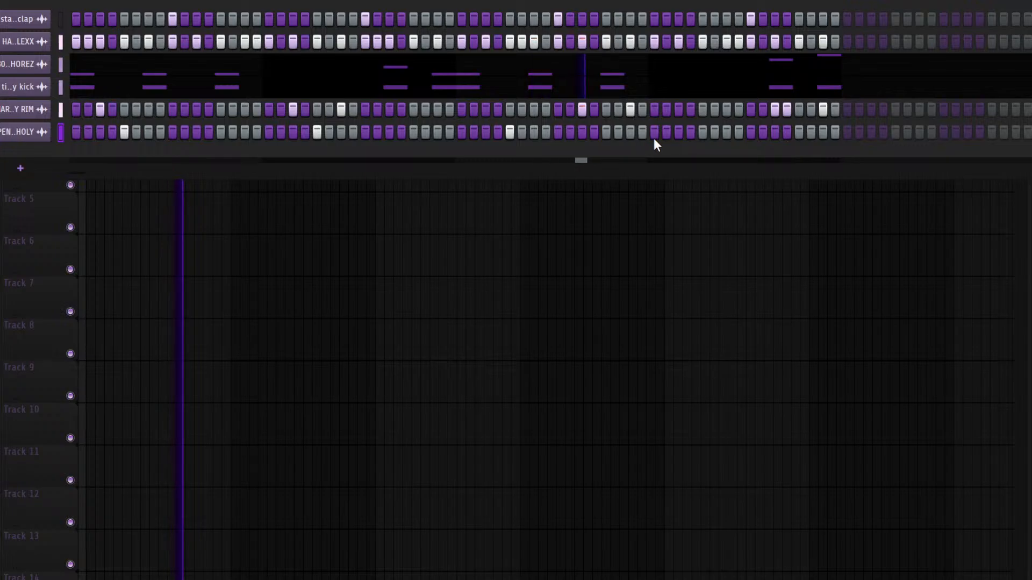
pyautogui.click(703, 131)
pyautogui.press('space')
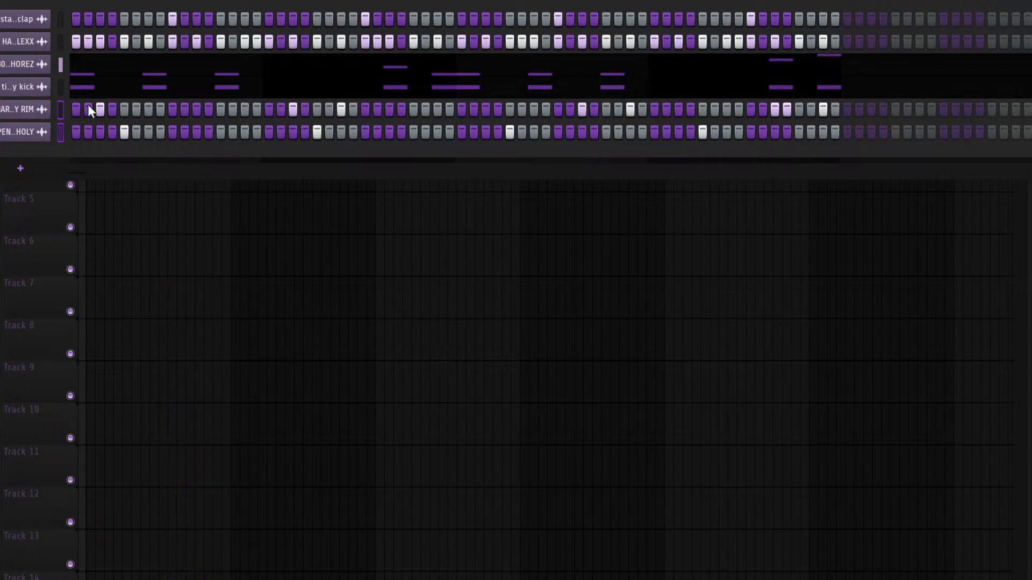
# Route the rim snare and open hat to mixer tracks 8 and 9 and lower the snare's fader
pyautogui.press('F9')
pyautogui.click(198, 291)
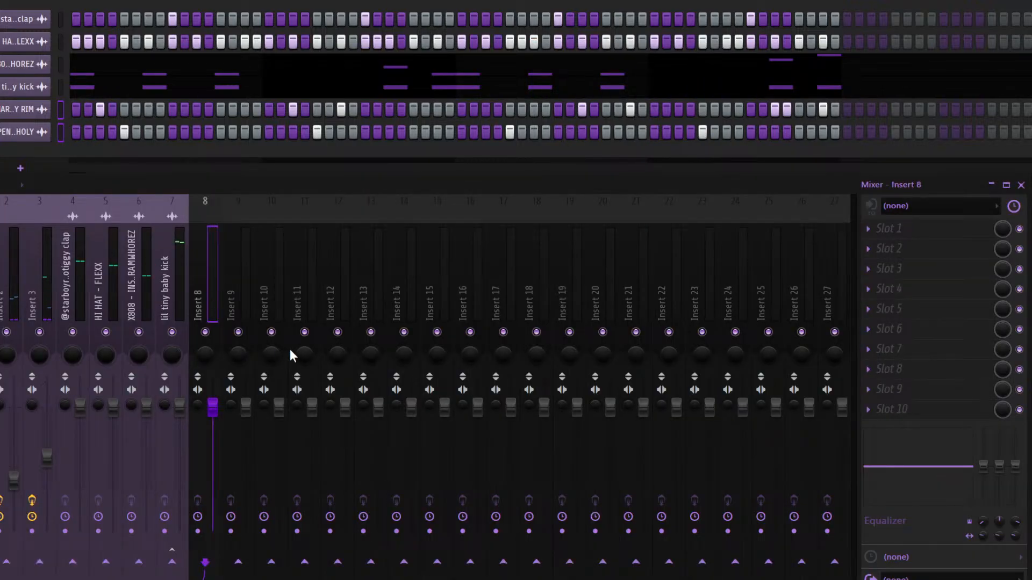
pyautogui.hotkey('ctrl', 'l')
pyautogui.moveTo(212, 406); pyautogui.dragTo(213, 436)
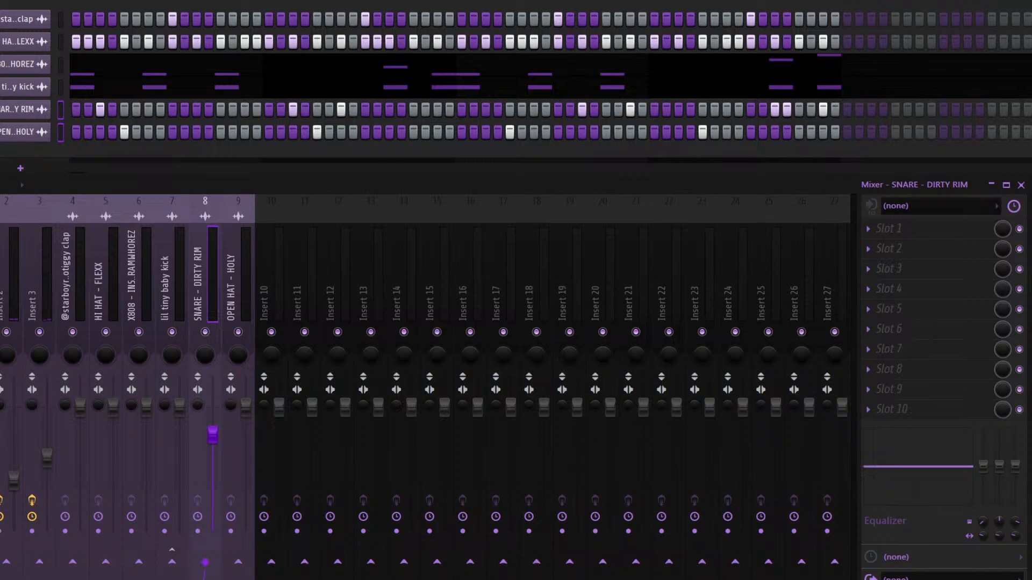
# Load the "^hihihi oh mix" preset on the open hat's mixer track, play the beat and raise that track's fader slightly
pyautogui.click(240, 280)
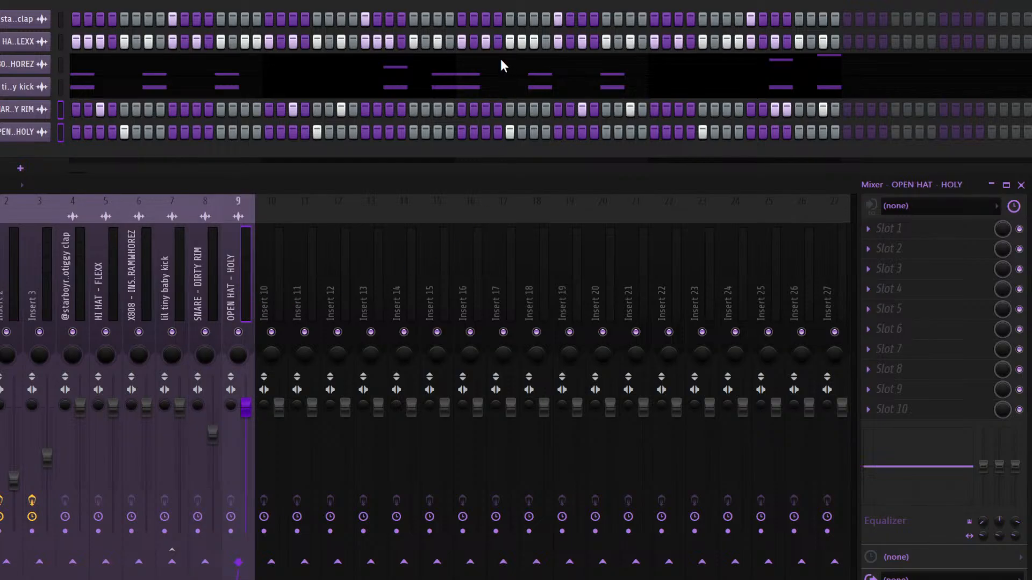
pyautogui.click(613, 17)
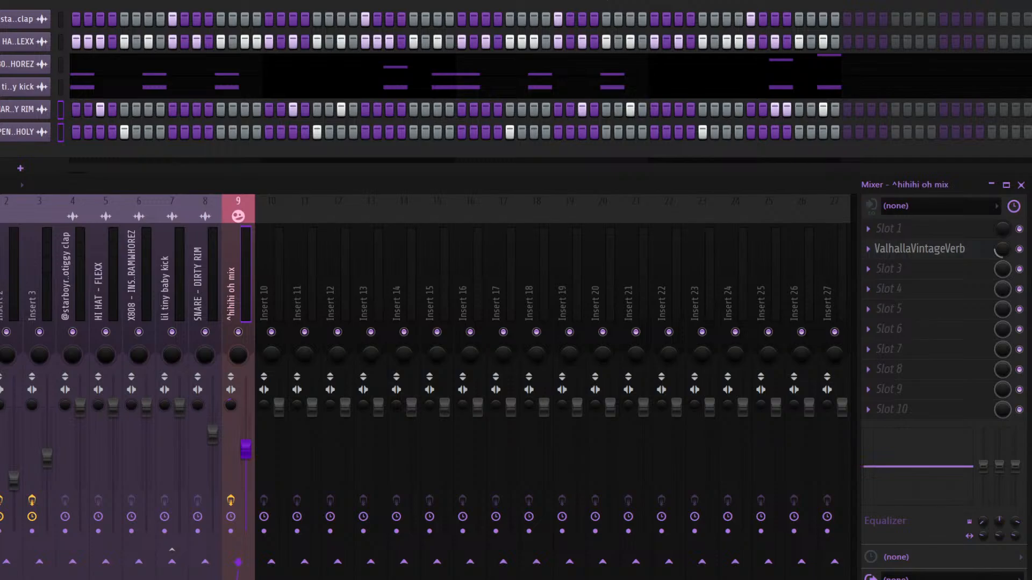
pyautogui.press('space')
pyautogui.press('space')
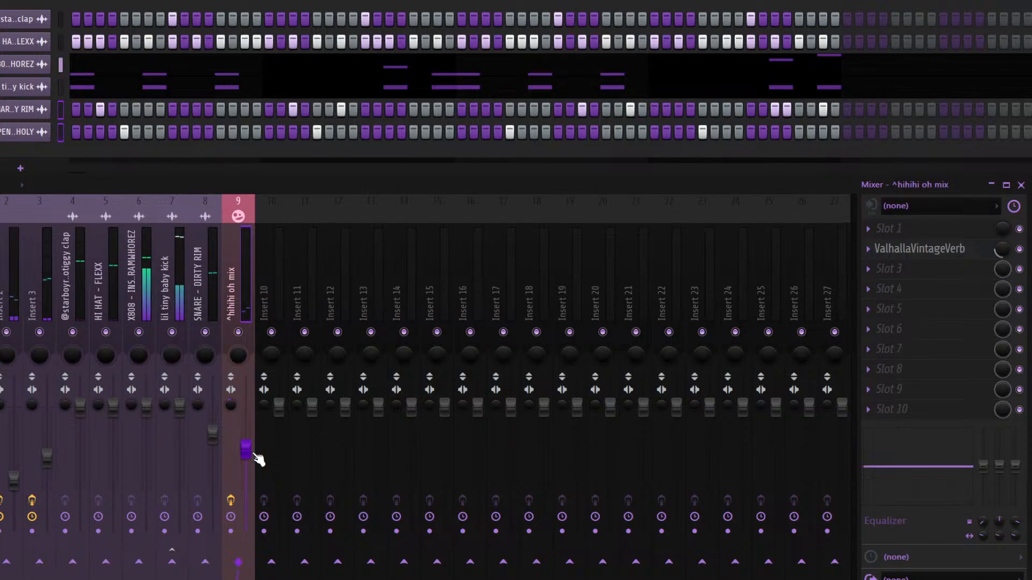
pyautogui.moveTo(247, 450); pyautogui.dragTo(248, 448)
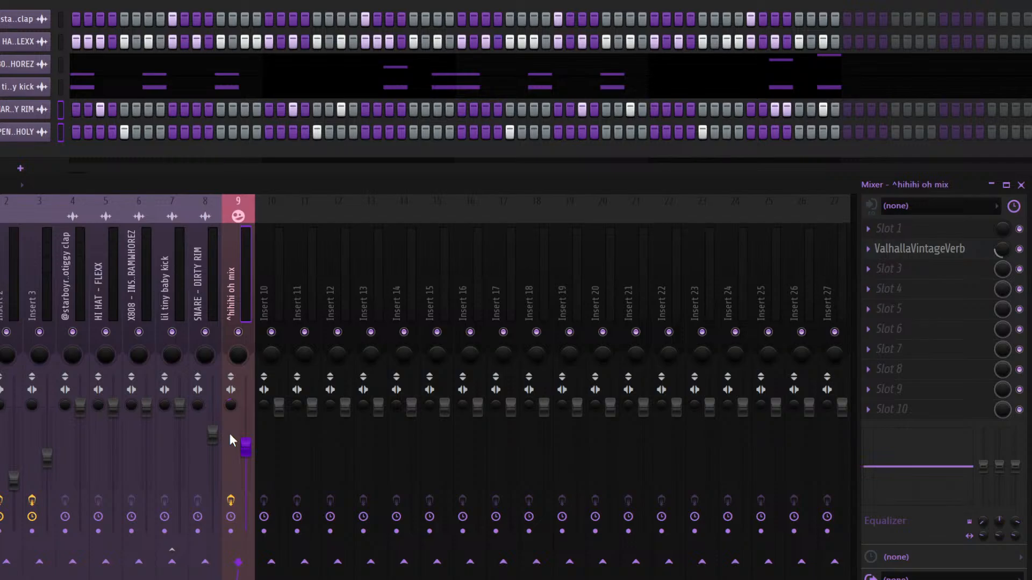
# Play the pattern and raise the open hat mixer track's fader slightly, to about the rim snare's level
pyautogui.press('space')
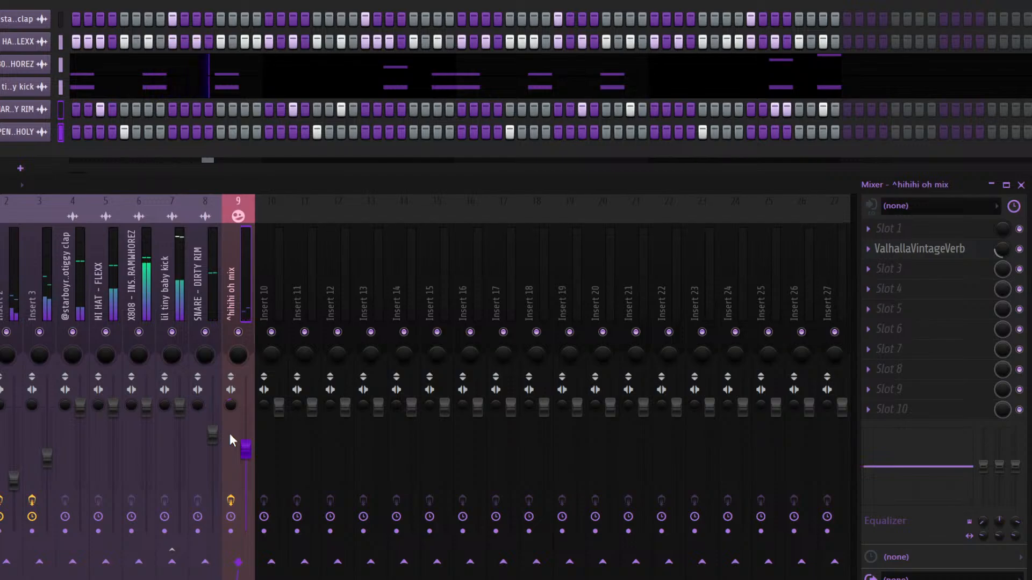
pyautogui.moveTo(246, 450); pyautogui.dragTo(246, 436)
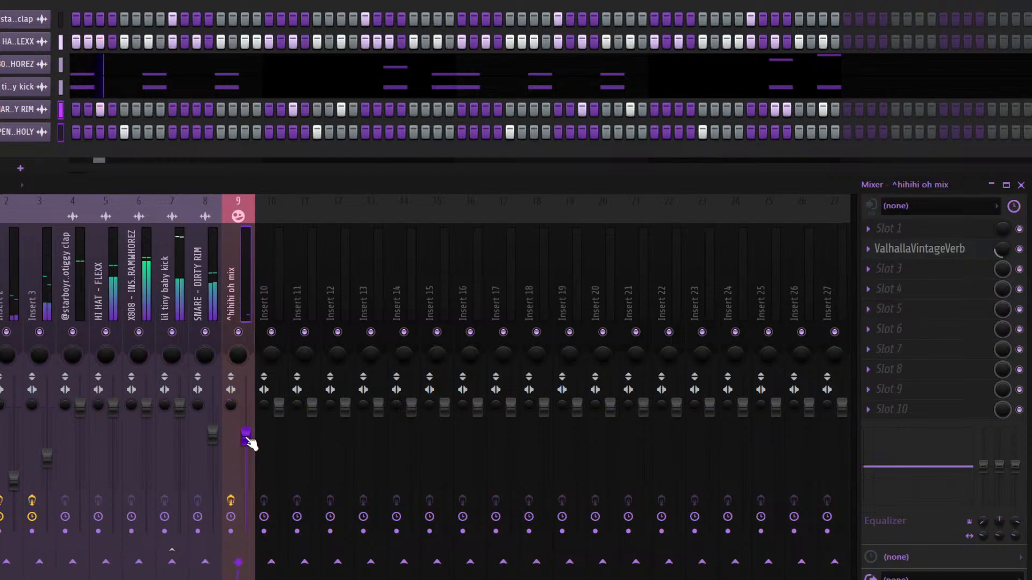
# Close the mixer and channel rack, then play the two Pattern 1 clips in the playlist and stop
pyautogui.press('F9')
pyautogui.press('F6')
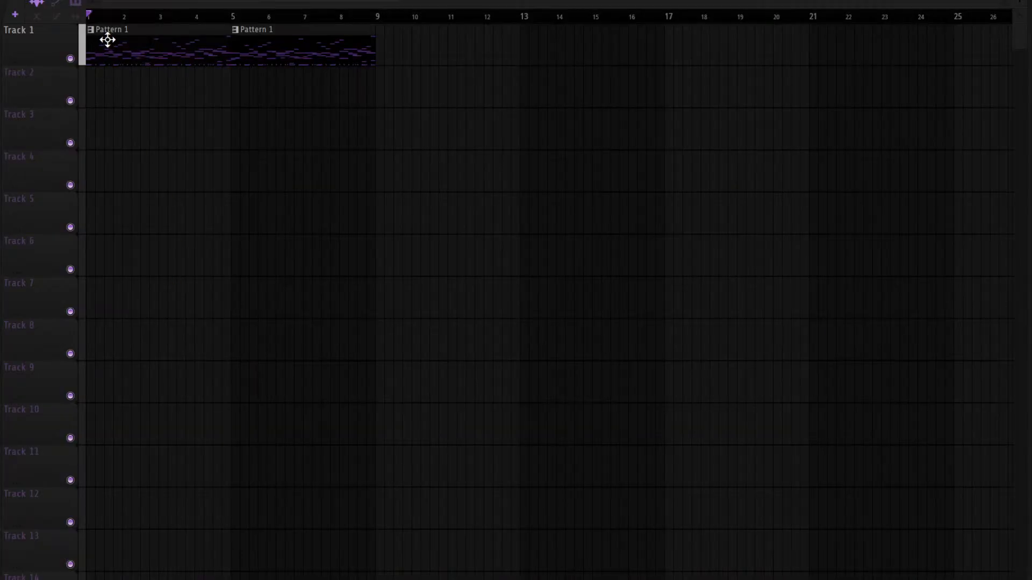
pyautogui.press('space')
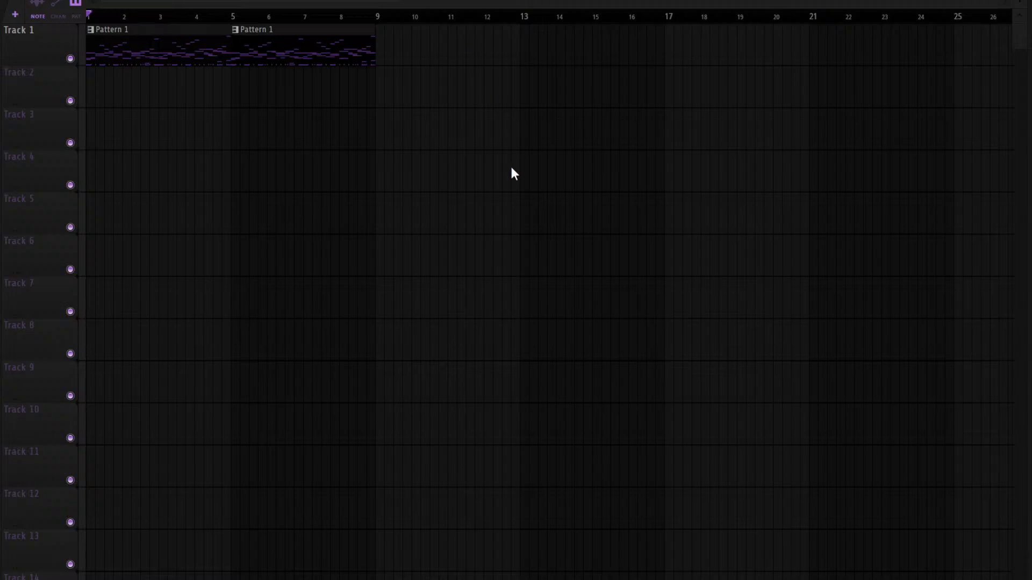
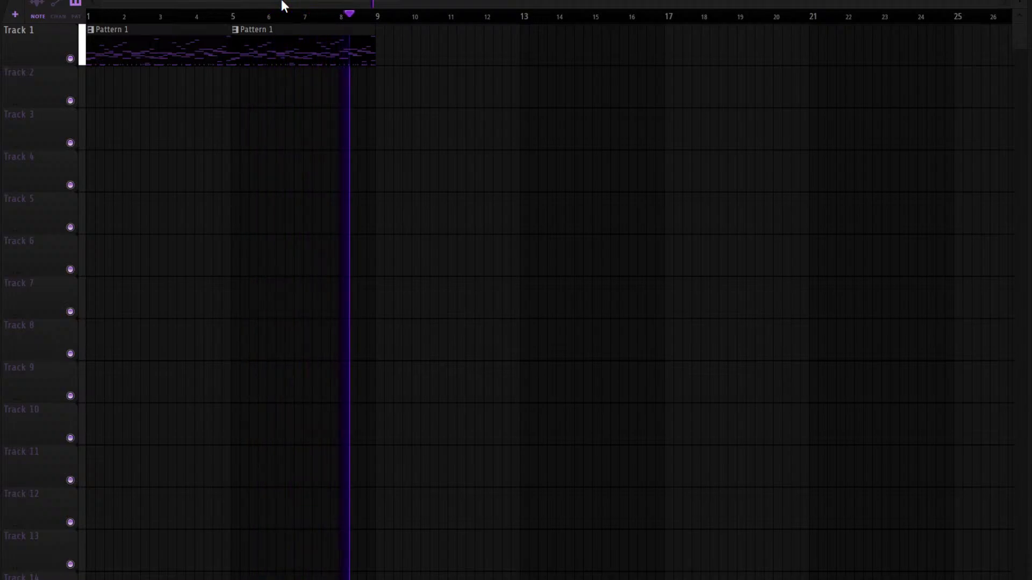
pyautogui.press('space')
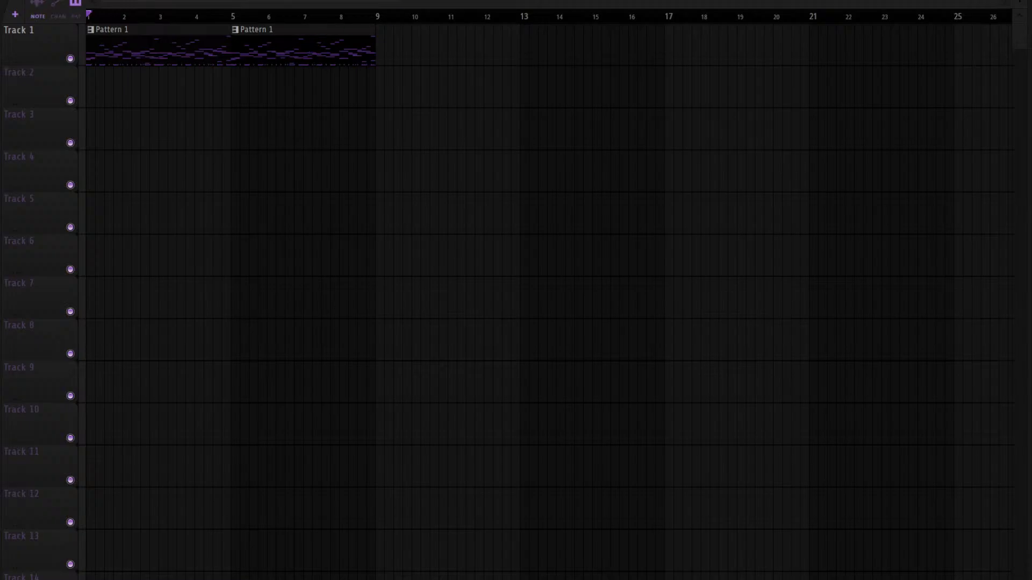
# Replace the Pattern 1 clips with two lead ivvy5cute clips on track 1 and two lead ivvy6nice clips on track 2
pyautogui.press('Delete')
pyautogui.moveTo(432, 149)
pyautogui.mouseDown()
pyautogui.moveTo(91, 48)
pyautogui.moveTo(250, 49)
pyautogui.mouseUp()
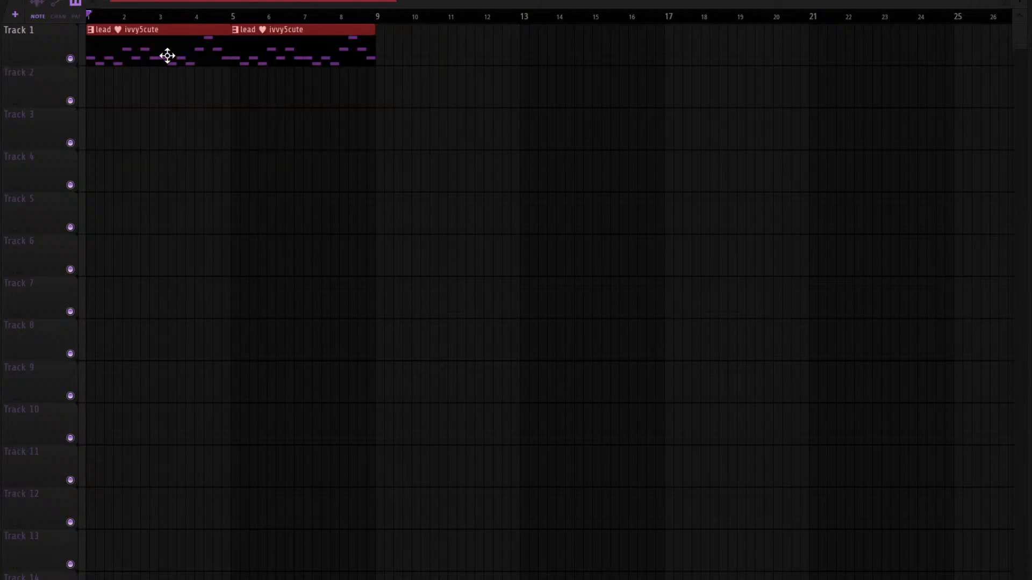
pyautogui.press('space')
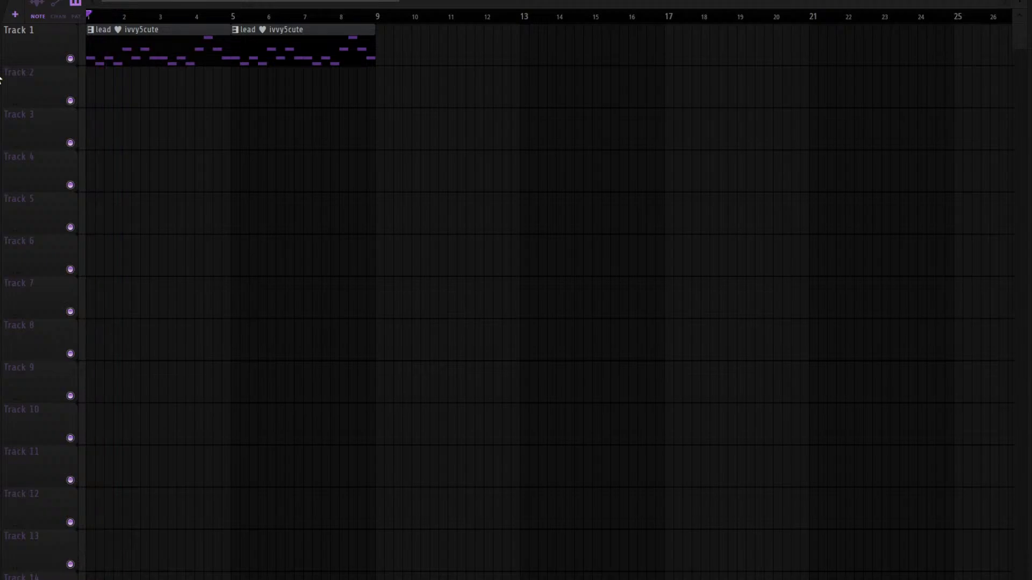
pyautogui.click(116, 96)
pyautogui.click(288, 100)
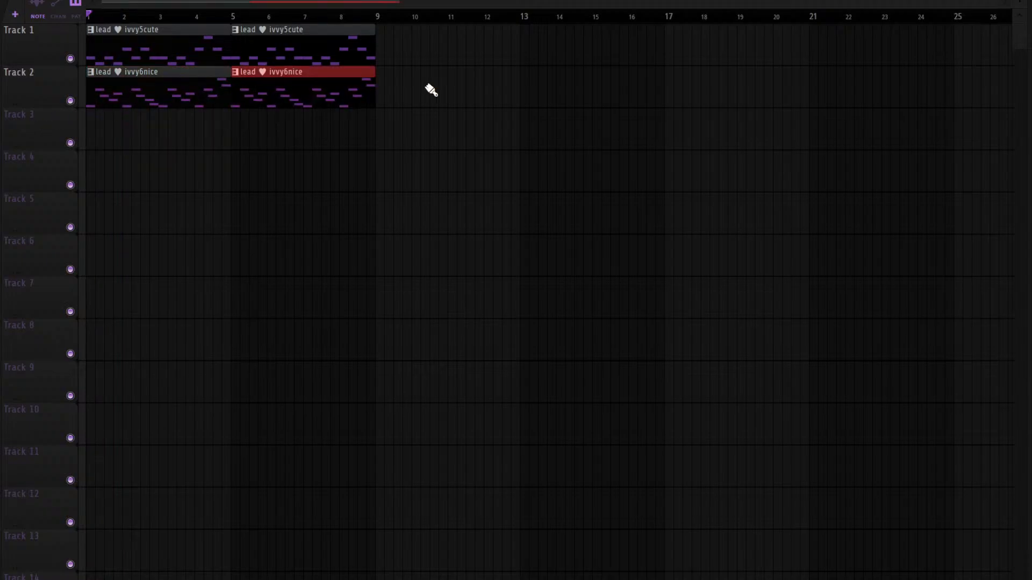
pyautogui.press('space')
# Stop playback and clear all the lead clips from tracks 1 and 2
pyautogui.rightClick(189, 44)
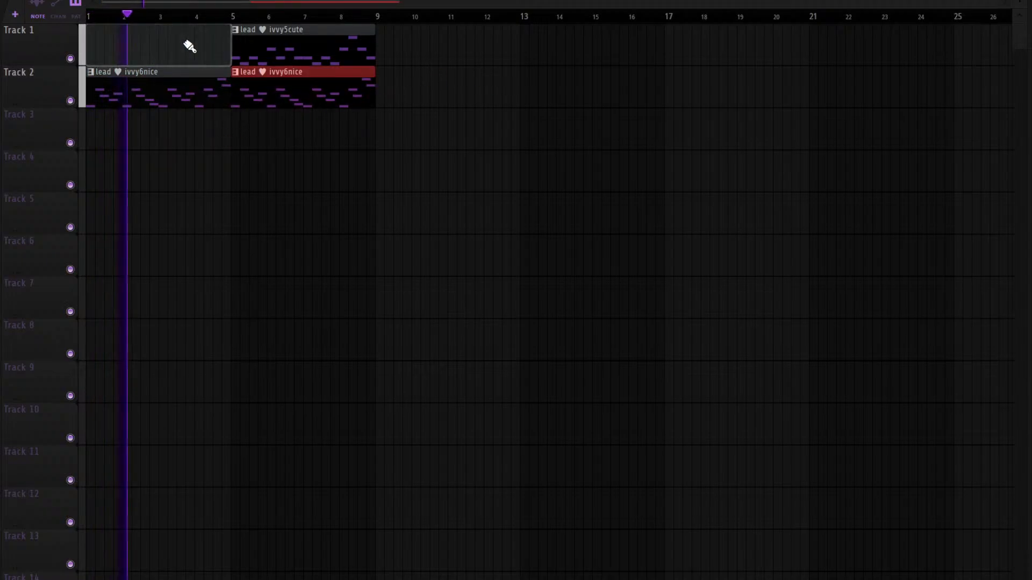
pyautogui.hotkey('ctrl', 'z')
pyautogui.press('space')
pyautogui.rightClick(294, 54)
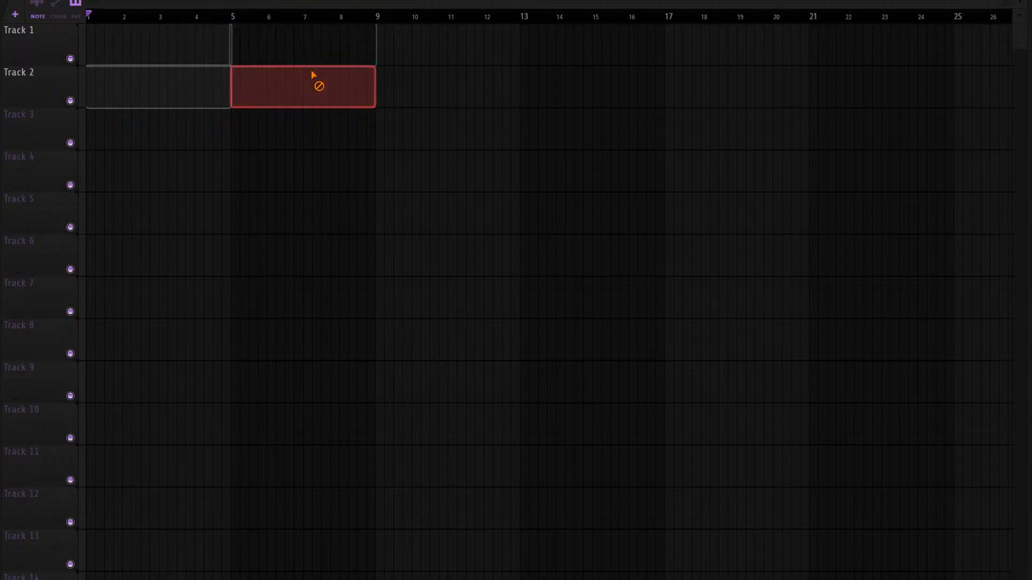
# Lay out lead ivvy5cute on bars 1–16, and lead ivvy7saw, the 808 and the kick on bars 9–16
pyautogui.click(91, 134)
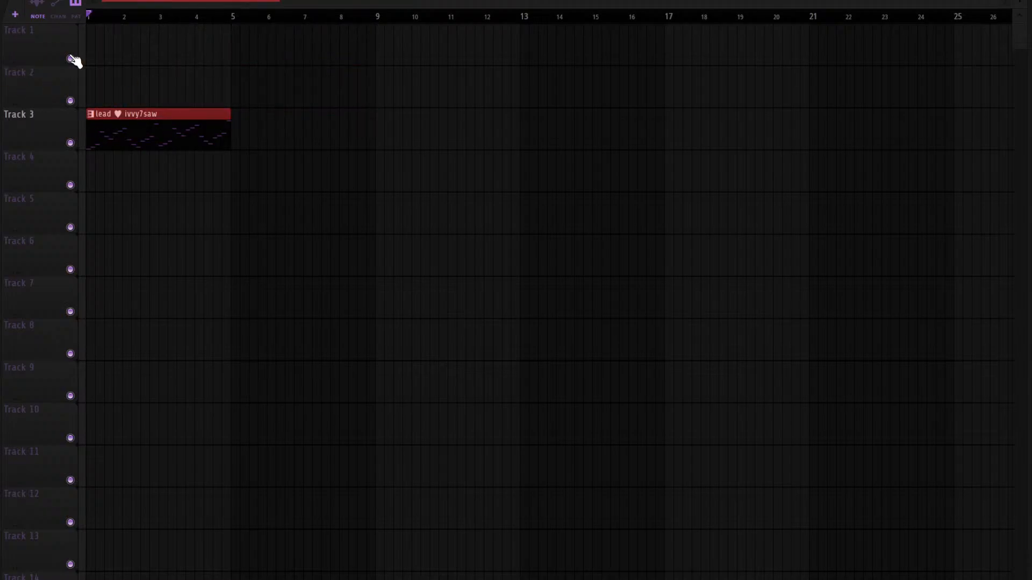
pyautogui.moveTo(95, 60); pyautogui.dragTo(546, 48)
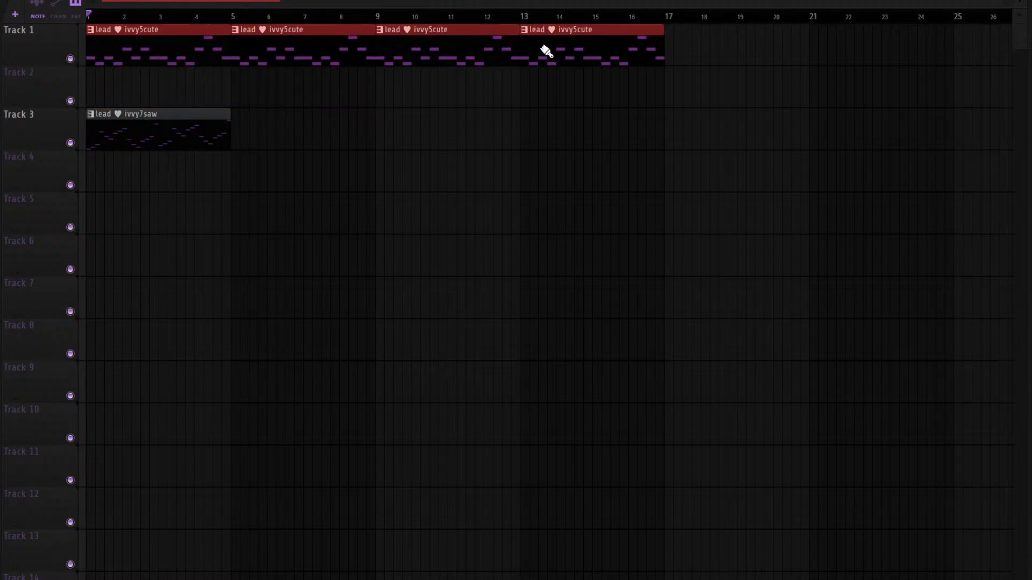
pyautogui.moveTo(159, 133); pyautogui.dragTo(445, 123)
pyautogui.press('space')
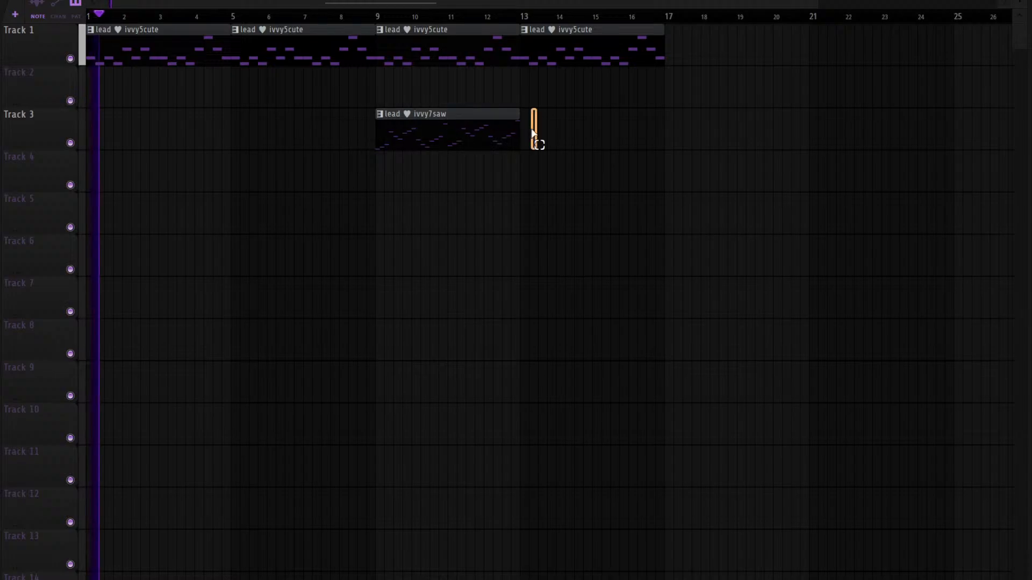
pyautogui.click(534, 132)
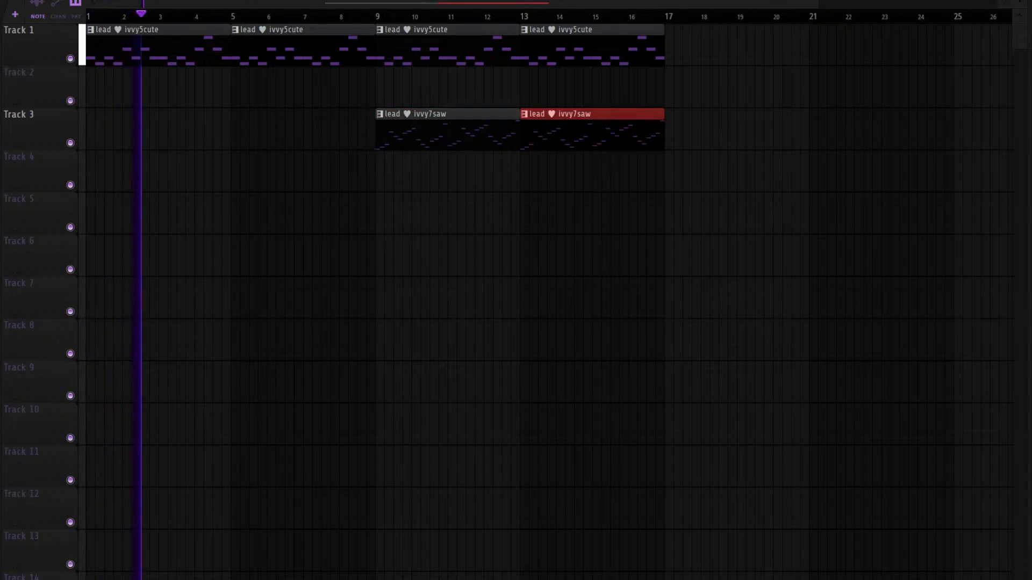
pyautogui.moveTo(1, 215); pyautogui.dragTo(378, 249)
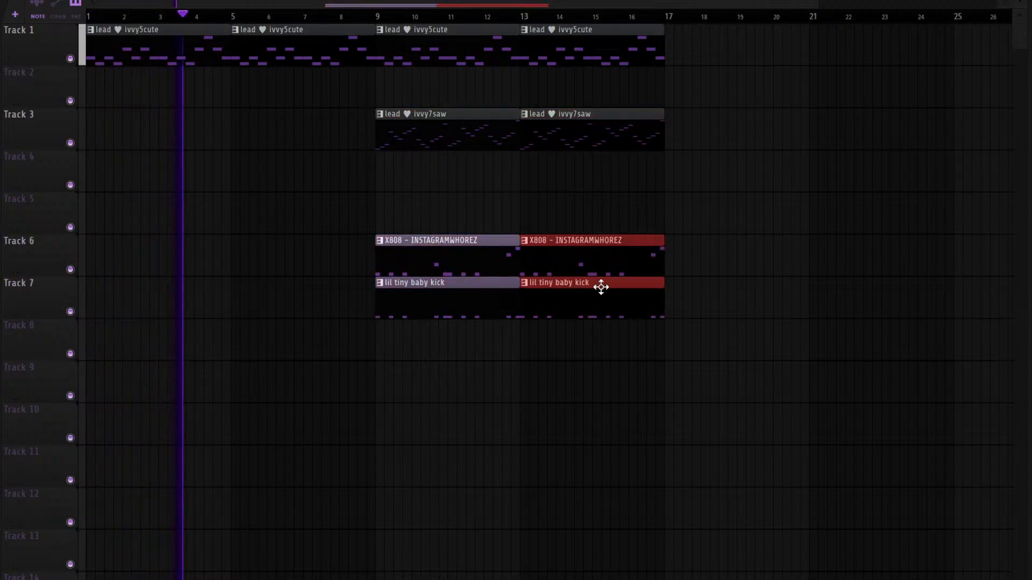
# Duplicate the lead ivvy5cute and ivvy7saw clips of bars 9–16 three times, filling both tracks through bar 40
pyautogui.moveTo(665, 189); pyautogui.dragTo(430, 21)
pyautogui.hotkey('ctrl', 'b')
pyautogui.scroll(-4, 430, 22)
pyautogui.hotkey('ctrl', 'b')
pyautogui.hotkey('ctrl', 'b')
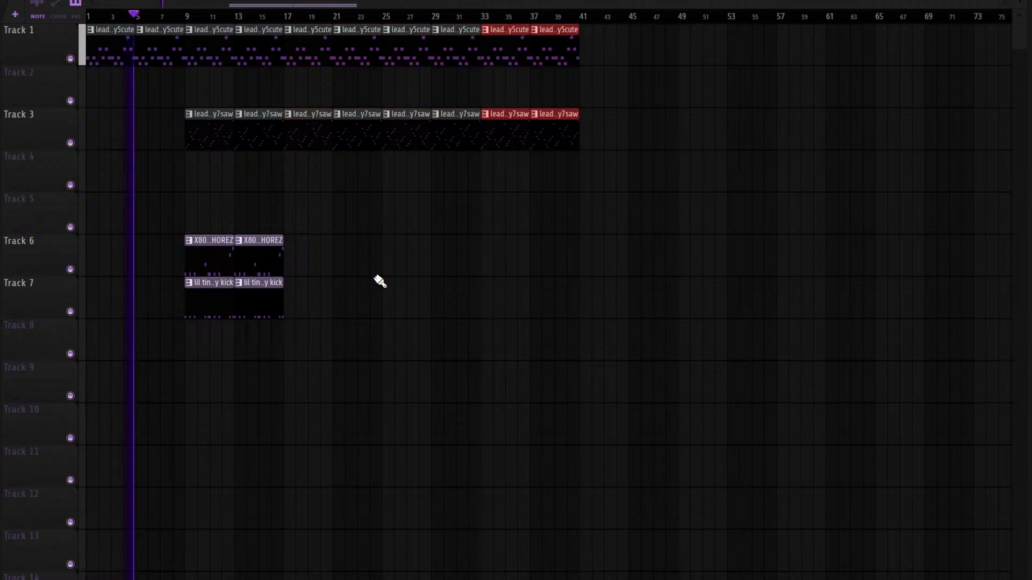
# Duplicate the 808 and kick clips of bars 9–16 three times, filling tracks 6 and 7 through bar 40
pyautogui.moveTo(317, 361); pyautogui.dragTo(184, 235)
pyautogui.hotkey('ctrl', 'b')
pyautogui.hotkey('ctrl', 'b')
pyautogui.hotkey('ctrl', 'b')
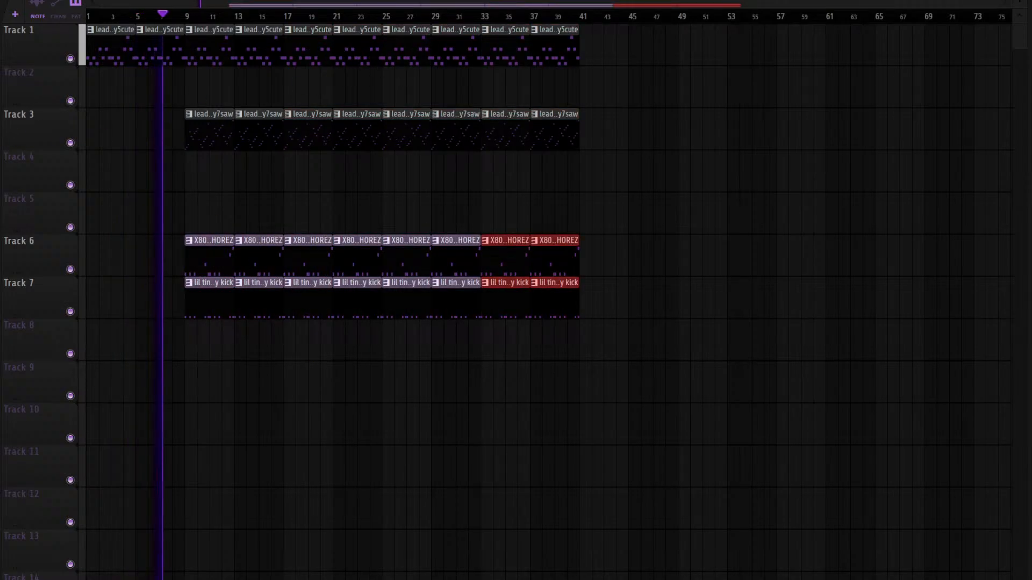
# Place clap and hi-hat clips on tracks 4 and 5 at bar 17 and repeat them through bar 40
pyautogui.moveTo(349, 180); pyautogui.dragTo(285, 175)
pyautogui.hotkey('ctrl', 'b')
pyautogui.hotkey('ctrl', 'b')
pyautogui.hotkey('ctrl', 'b')
pyautogui.hotkey('ctrl', 'b')
pyautogui.hotkey('ctrl', 'b')
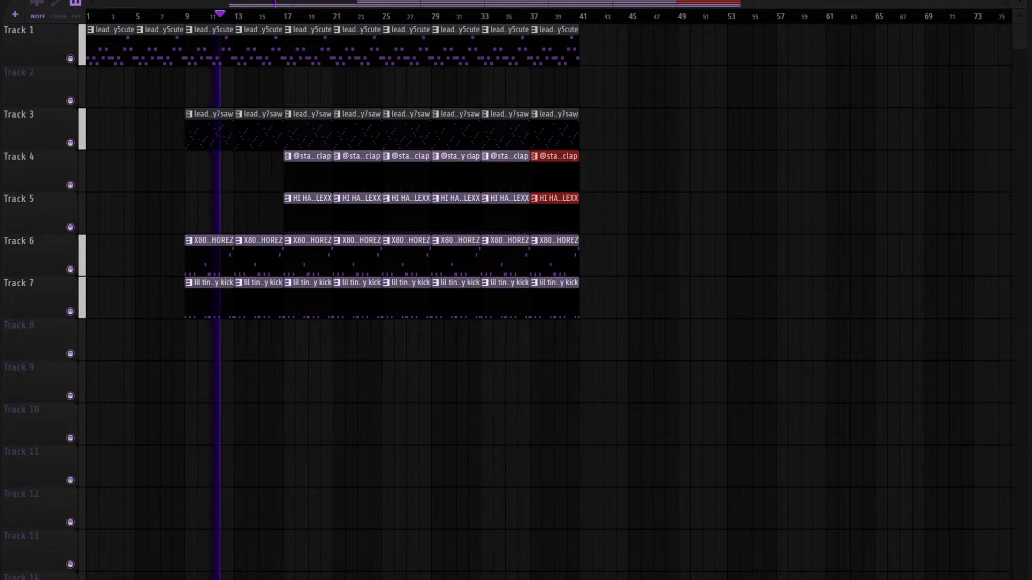
# Place rim snare and open hat clips at bar 25 and add a hi-hat clip on bars 13–16
pyautogui.moveTo(388, 362); pyautogui.dragTo(388, 359)
pyautogui.click(314, 211)
pyautogui.moveTo(258, 215); pyautogui.dragTo(151, 223)
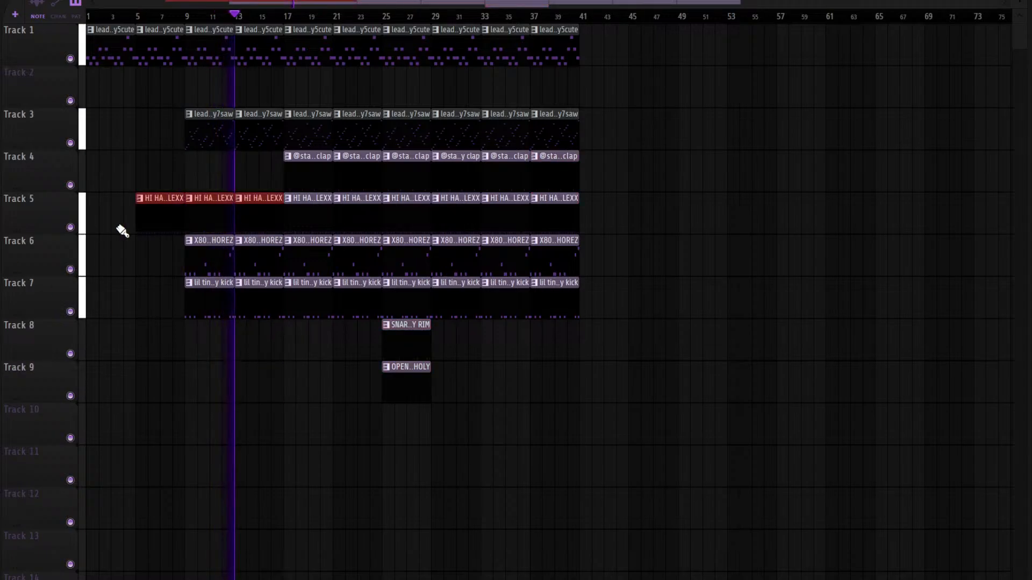
pyautogui.rightClick(195, 221)
pyautogui.rightClick(166, 218)
# Move the rim snare and open hat to fill bars 33–48 and duplicate the other tracks' last eight bars to match
pyautogui.moveTo(433, 412); pyautogui.dragTo(499, 328)
pyautogui.hotkey('ctrl', 'b')
pyautogui.hotkey('ctrl', 'b')
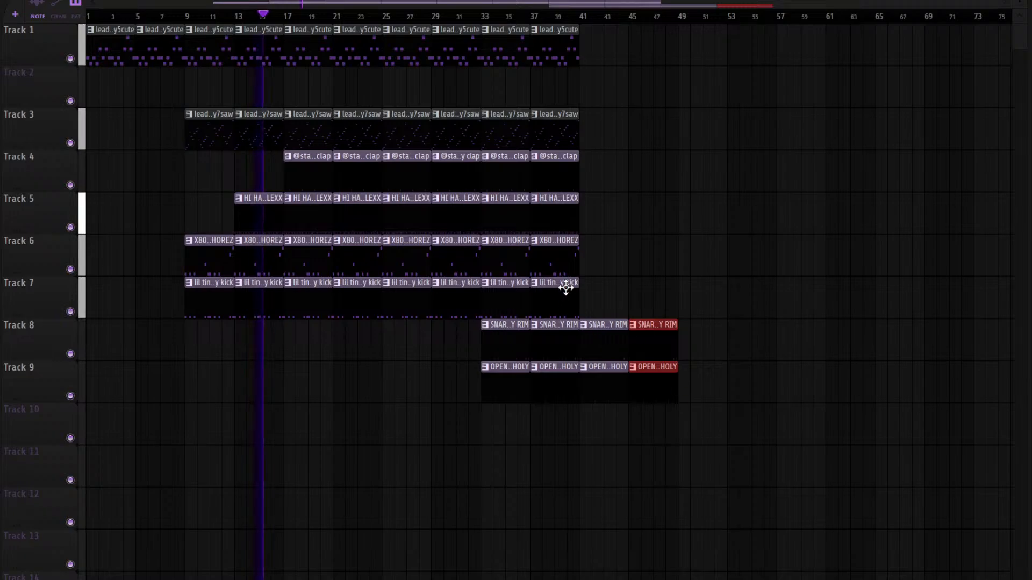
pyautogui.moveTo(565, 285); pyautogui.dragTo(497, 32)
pyautogui.hotkey('ctrl', 'b')
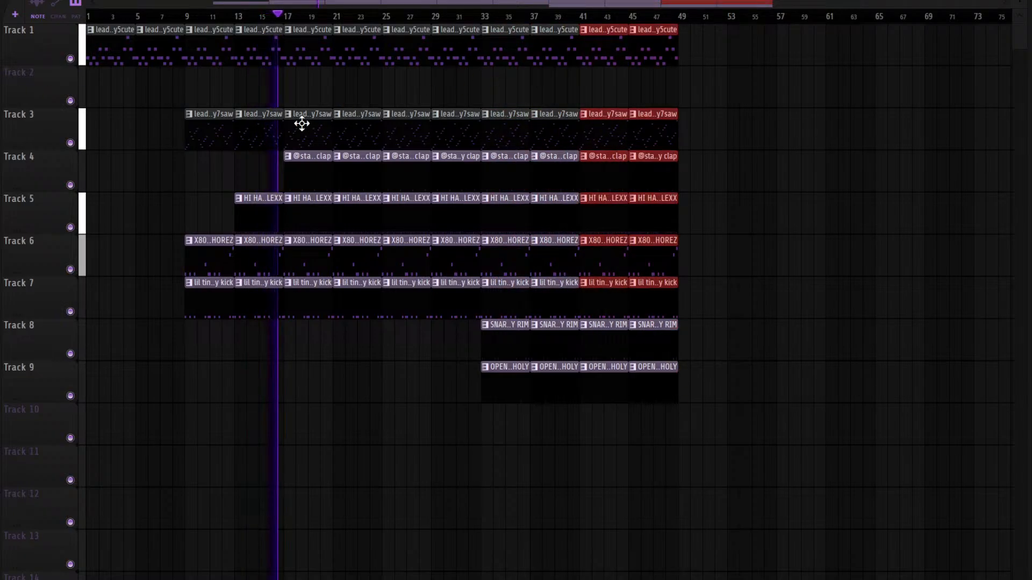
# Delete the lead ivvy5cute clips from bars 17–32 on track 1
pyautogui.rightClick(309, 51)
pyautogui.rightClick(344, 56)
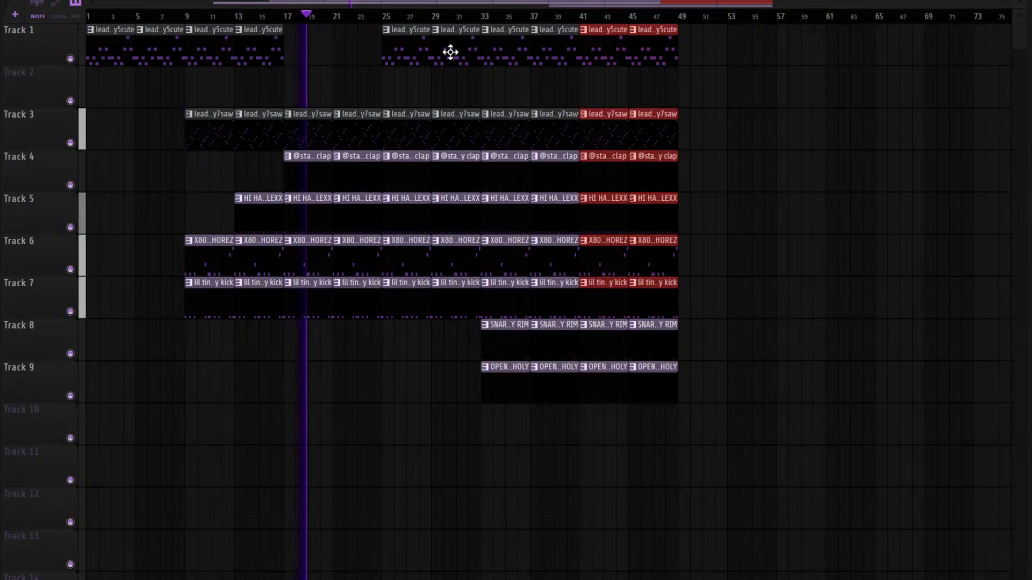
pyautogui.rightClick(450, 59)
pyautogui.rightClick(409, 57)
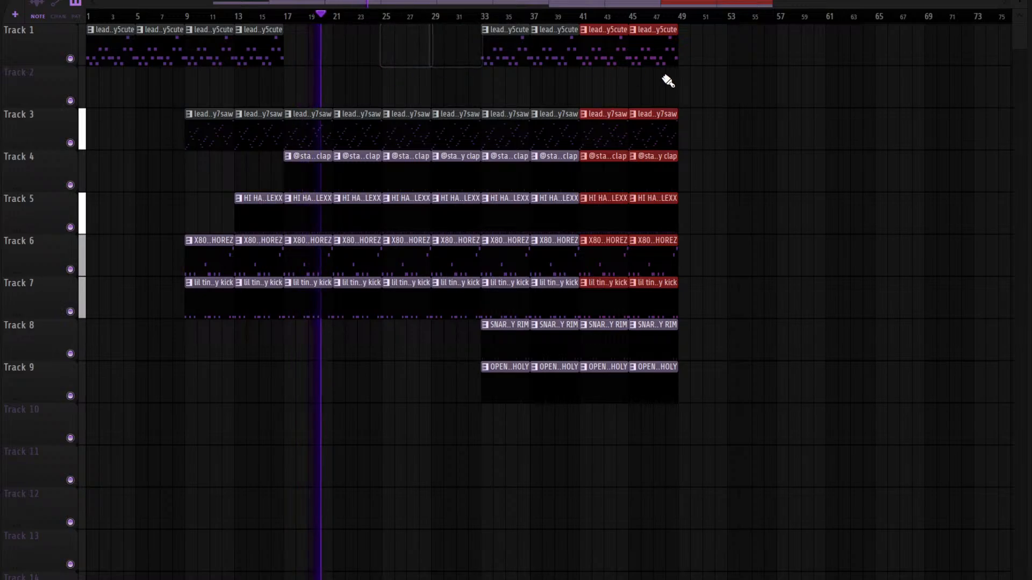
# Place lead ivvy6nice on track 2 over bars 41–48 and put lead ivvy5cute back on bars 25–32 of track 1
pyautogui.moveTo(584, 90); pyautogui.dragTo(448, 102)
pyautogui.rightClick(603, 90)
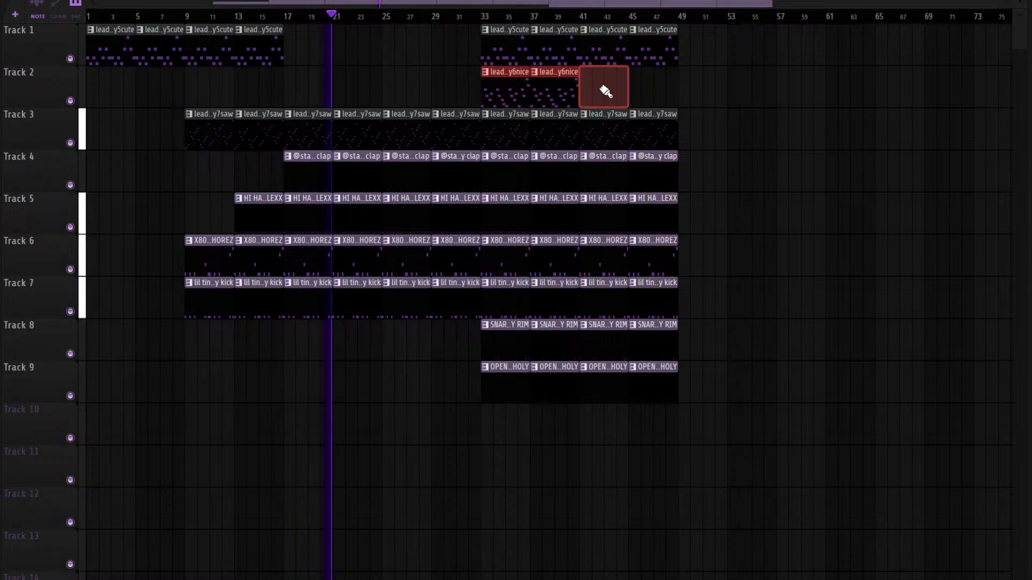
pyautogui.click(638, 93)
pyautogui.rightClick(639, 92)
pyautogui.hotkey('ctrl', 'z')
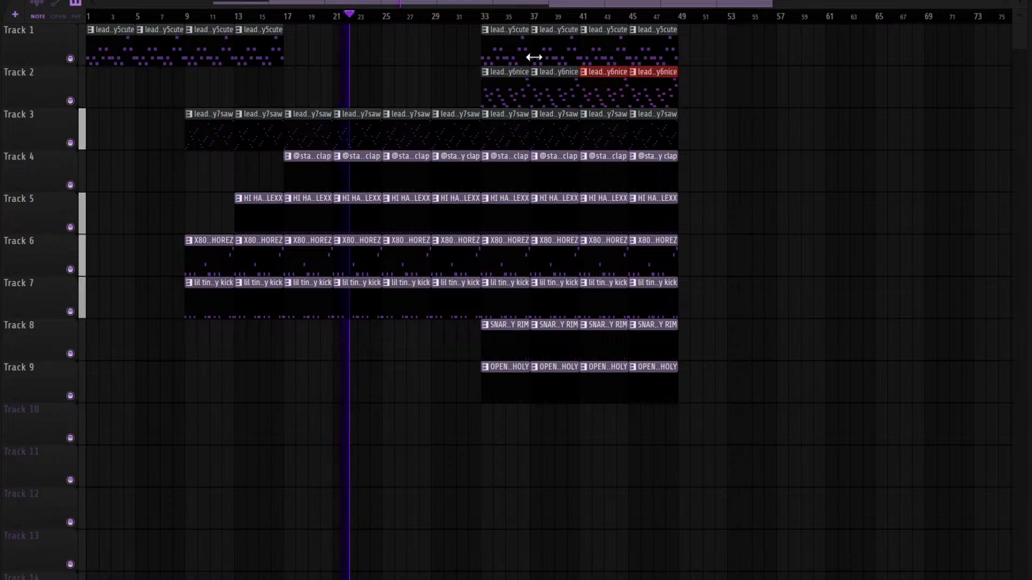
pyautogui.rightClick(544, 86)
pyautogui.rightClick(505, 94)
pyautogui.moveTo(543, 60)
pyautogui.mouseDown()
pyautogui.moveTo(387, 55)
pyautogui.moveTo(398, 51)
pyautogui.mouseUp()
# Duplicate the whole section of bars 17–48 so it repeats on bars 49–80, and clear the selection
pyautogui.moveTo(741, 442); pyautogui.dragTo(330, 28)
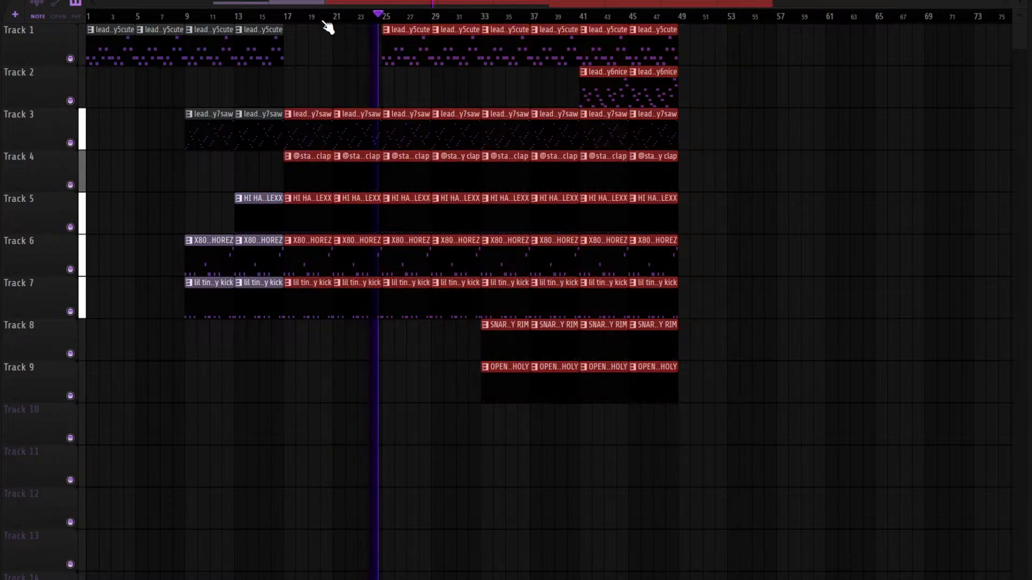
pyautogui.hotkey('ctrl', 'b')
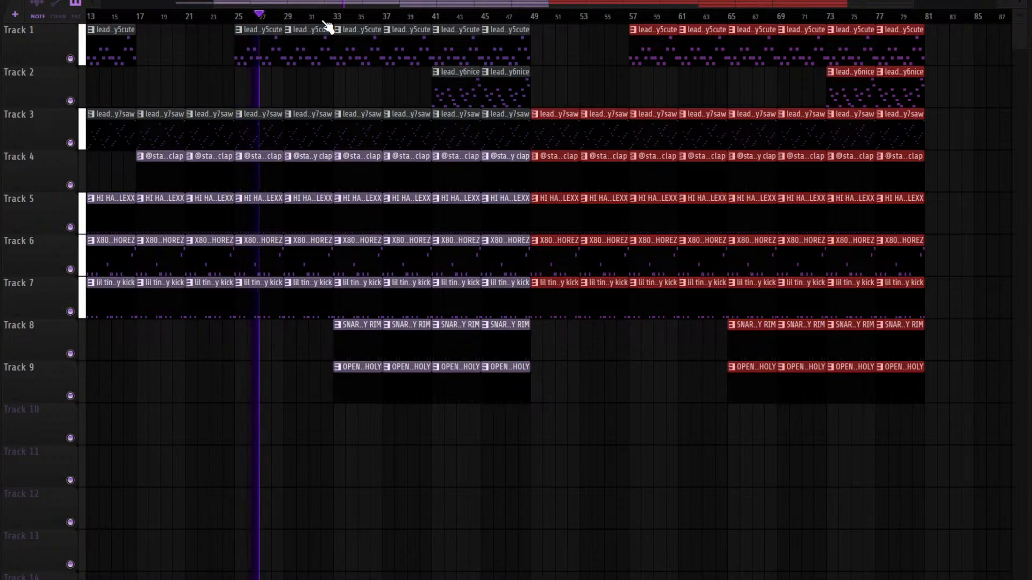
pyautogui.scroll(-4, 366, 6)
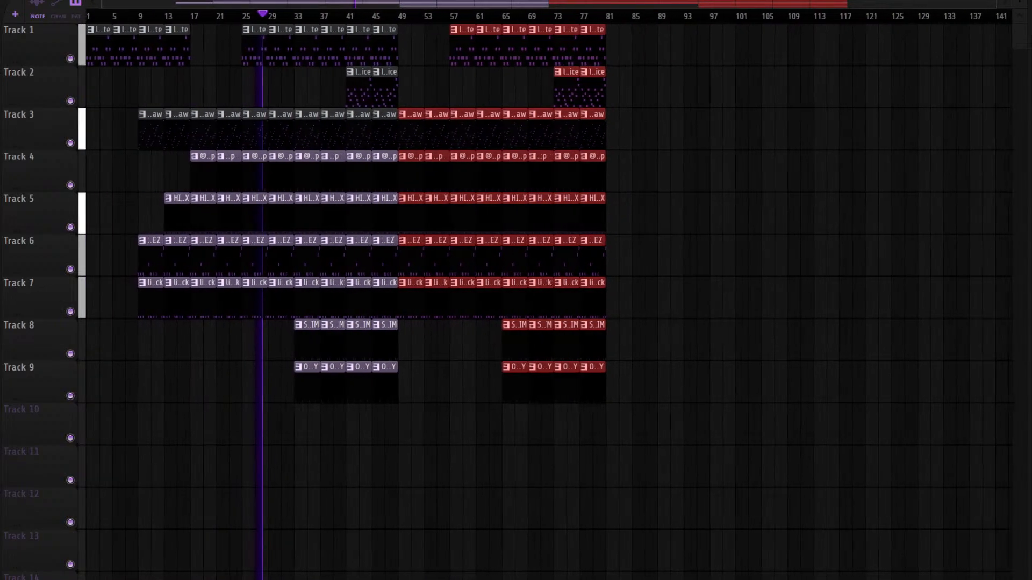
pyautogui.keyDown('ctrl'); pyautogui.click(651, 83); pyautogui.keyUp('ctrl')
# Extend lead ivvy6nice over bars 81–88 and add a single lead ivvy5cute clip on bars 85–88 as an outro
pyautogui.scroll(1, 548, 5)
pyautogui.scroll(6, 651, 7)
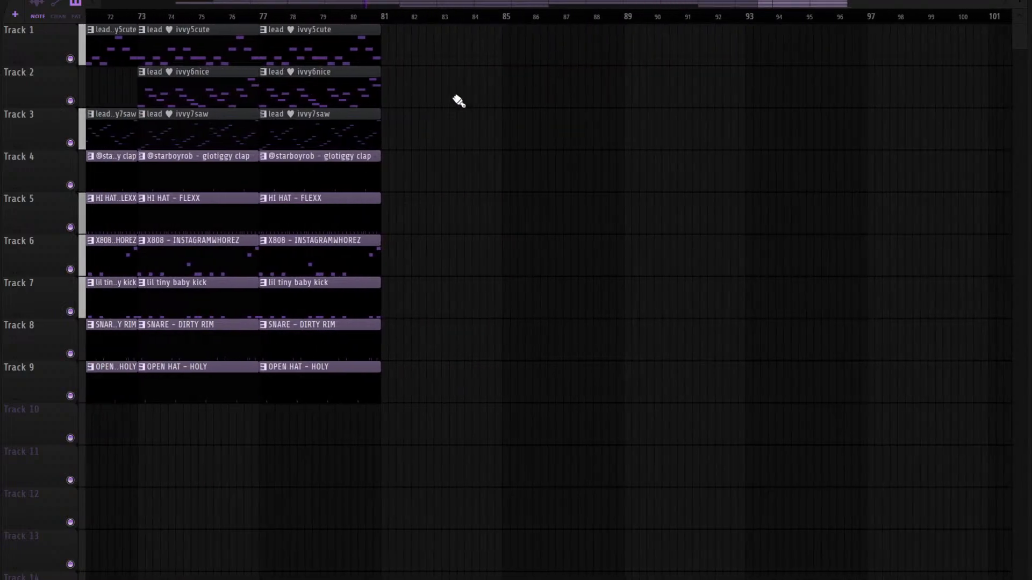
pyautogui.moveTo(415, 98); pyautogui.dragTo(317, 92)
pyautogui.hotkey('ctrl', 'b')
pyautogui.hotkey('ctrl', 'b')
pyautogui.moveTo(392, 52); pyautogui.dragTo(344, 49)
pyautogui.hotkey('ctrl', 'b')
pyautogui.hotkey('ctrl', 'b')
pyautogui.rightClick(423, 58)
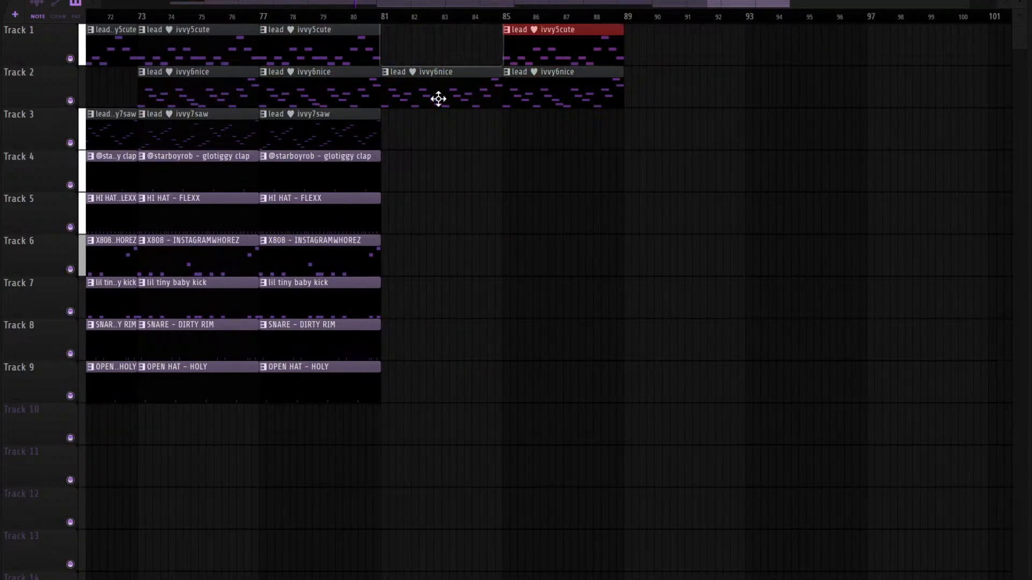
# Duplicate the 808 and kick clips to bar 81, shorten both to one bar and clear the selection
pyautogui.moveTo(383, 255); pyautogui.dragTo(376, 285)
pyautogui.hotkey('ctrl', 'b')
pyautogui.moveTo(503, 249); pyautogui.dragTo(410, 252)
pyautogui.keyDown('ctrl'); pyautogui.click(487, 135); pyautogui.keyUp('ctrl')
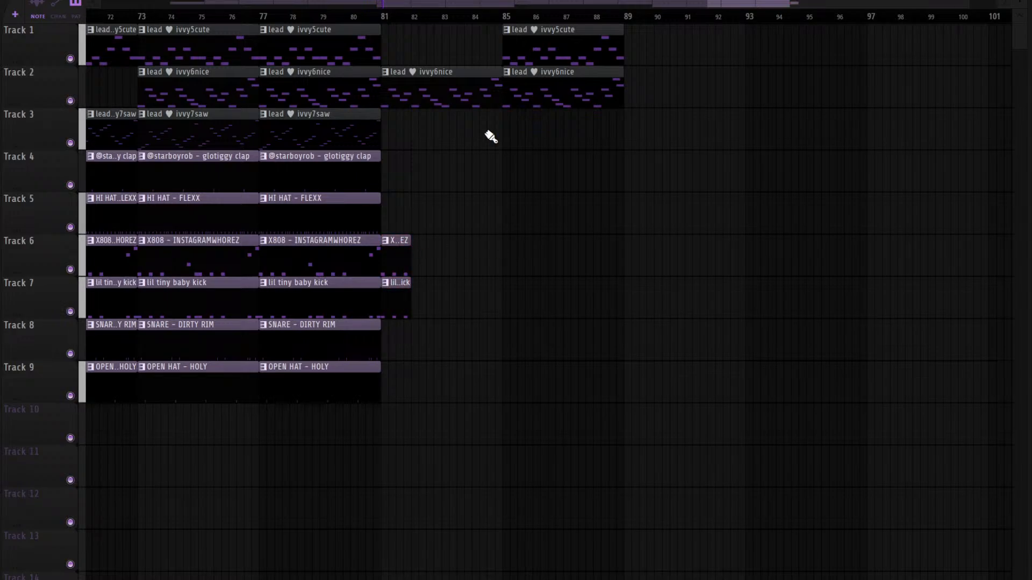
# Play the arrangement from just before bar 81 to check the outro
pyautogui.click(373, 18)
pyautogui.scroll(-1, 374, 15)
pyautogui.scroll(-4, 466, 5)
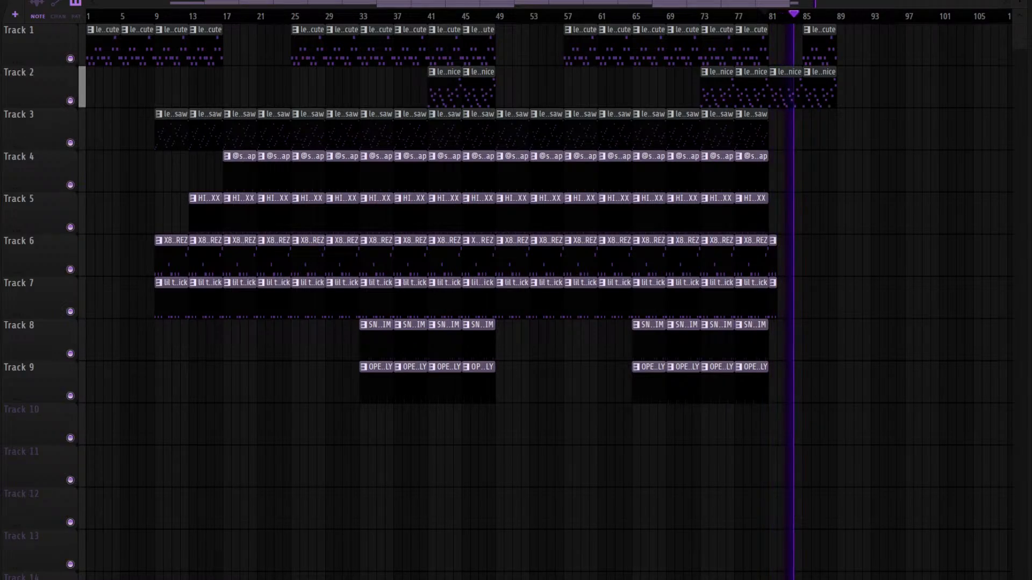
# Place the negligent sample on Track 10 just before bar 9, routed to mixer insert 10 with its fader lowered
pyautogui.moveTo(135, 417); pyautogui.dragTo(156, 451)
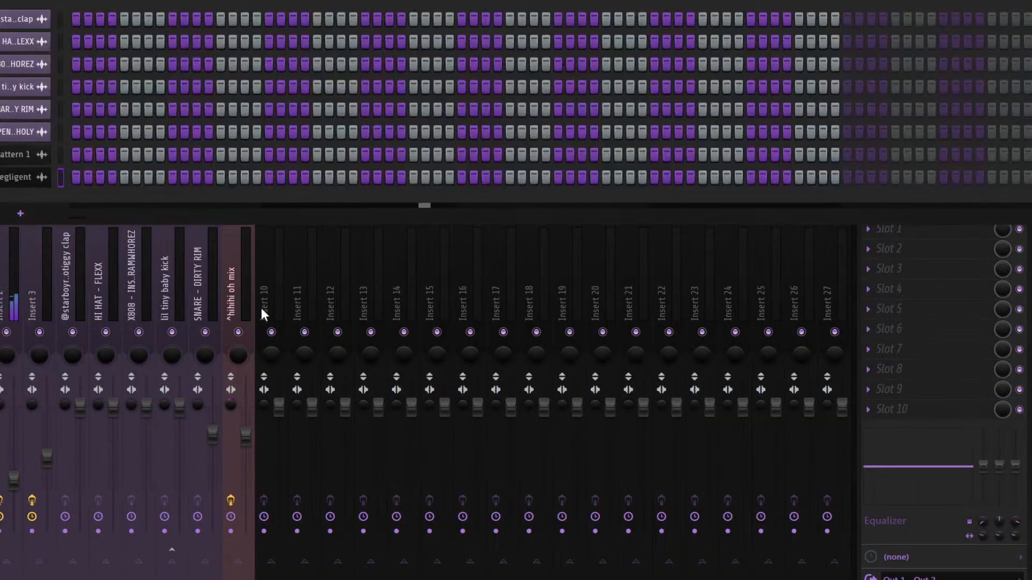
pyautogui.click(261, 310)
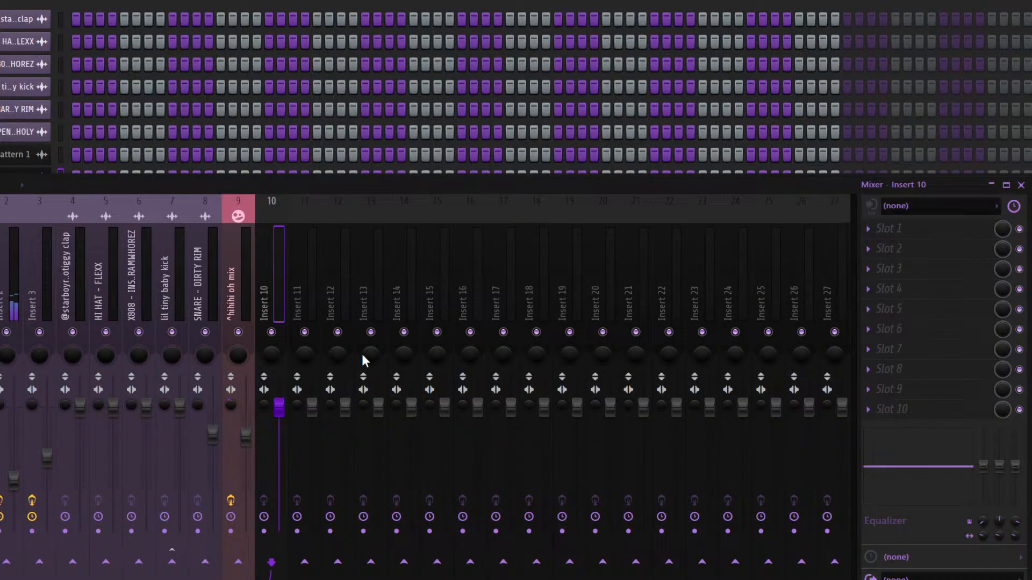
pyautogui.hotkey('ctrl', 'l')
pyautogui.moveTo(279, 408); pyautogui.dragTo(279, 441)
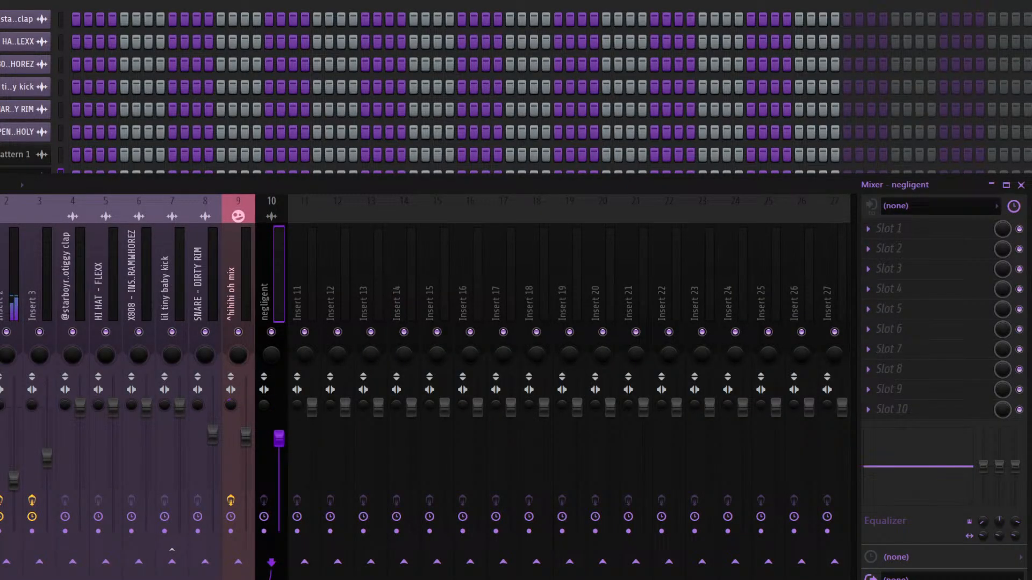
pyautogui.press('F9')
pyautogui.click(60, 156)
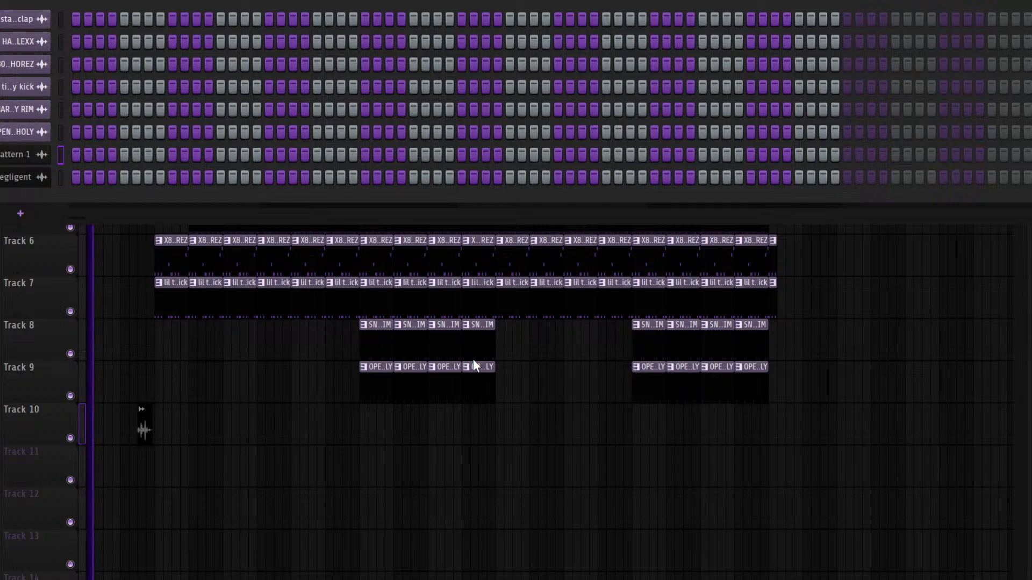
pyautogui.press('F6')
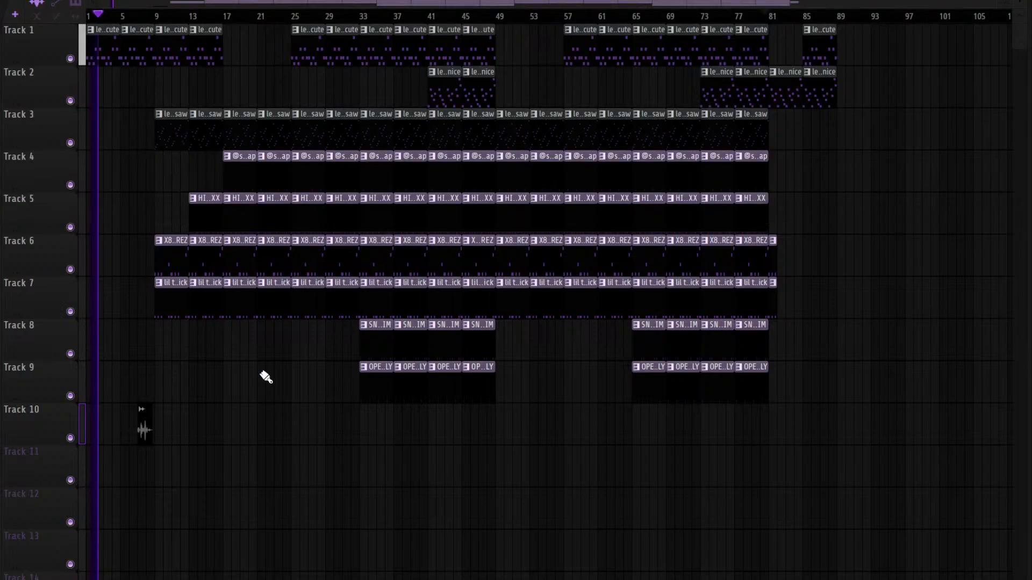
# Play the arrangement from about bar 7 to check the sample, and view the X808 piano roll
pyautogui.click(138, 16)
pyautogui.press('space')
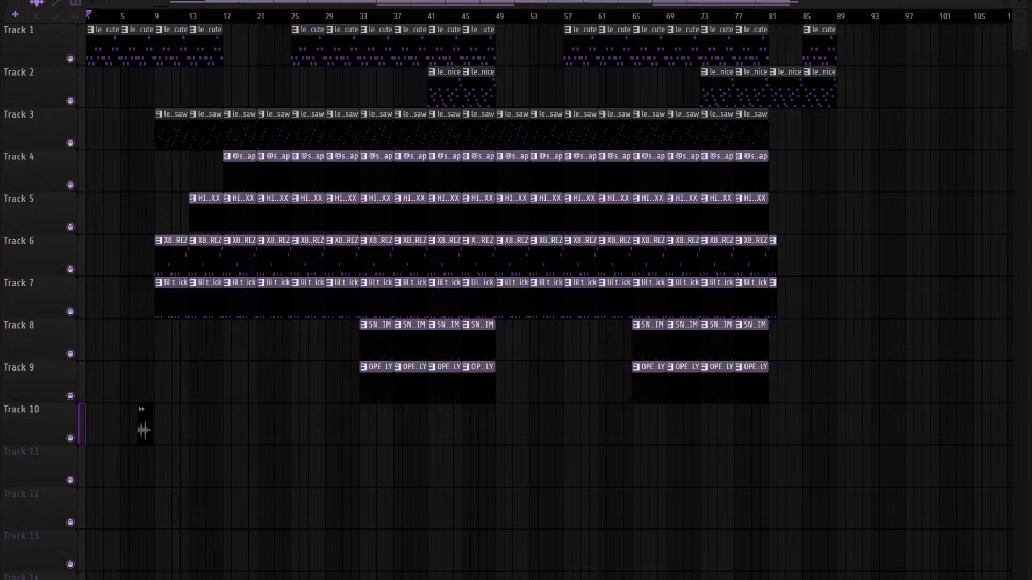
pyautogui.press('F6')
pyautogui.press('F7')
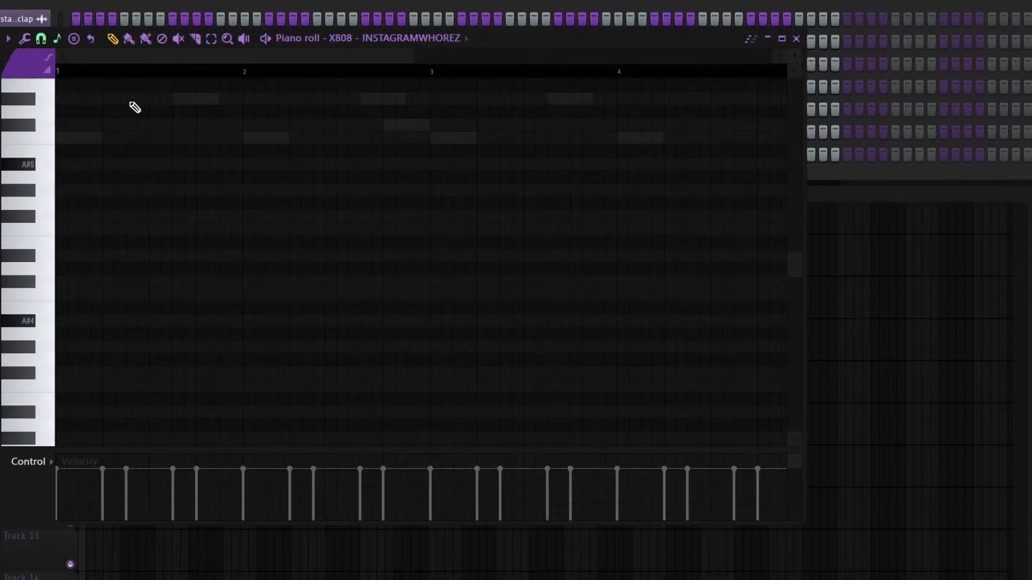
pyautogui.press('F7')
pyautogui.press('F6')
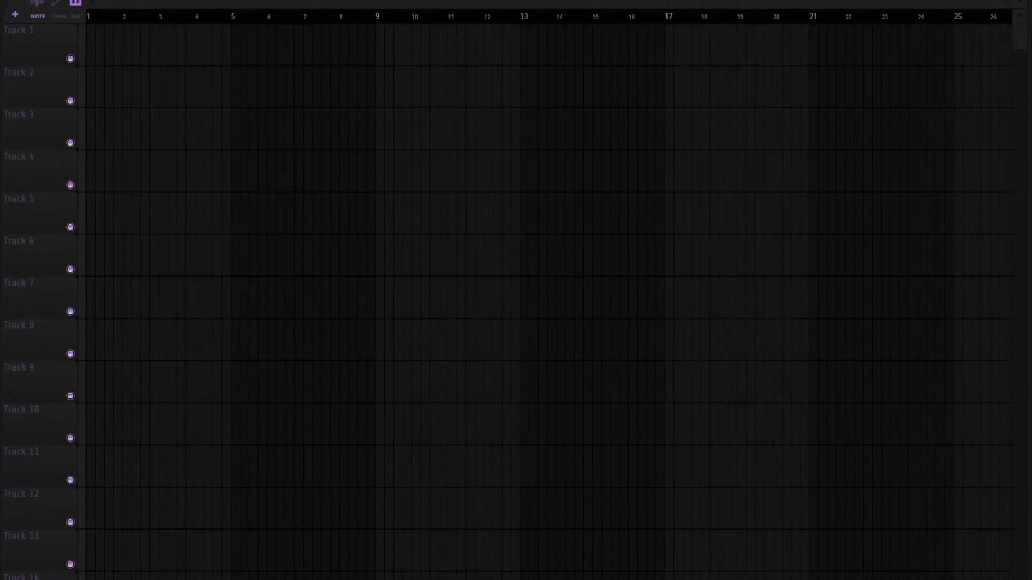
# Delete the Serum channel from the empty project's channel rack and close the Sampler's settings window
pyautogui.press('F6')
pyautogui.click(21, 19)
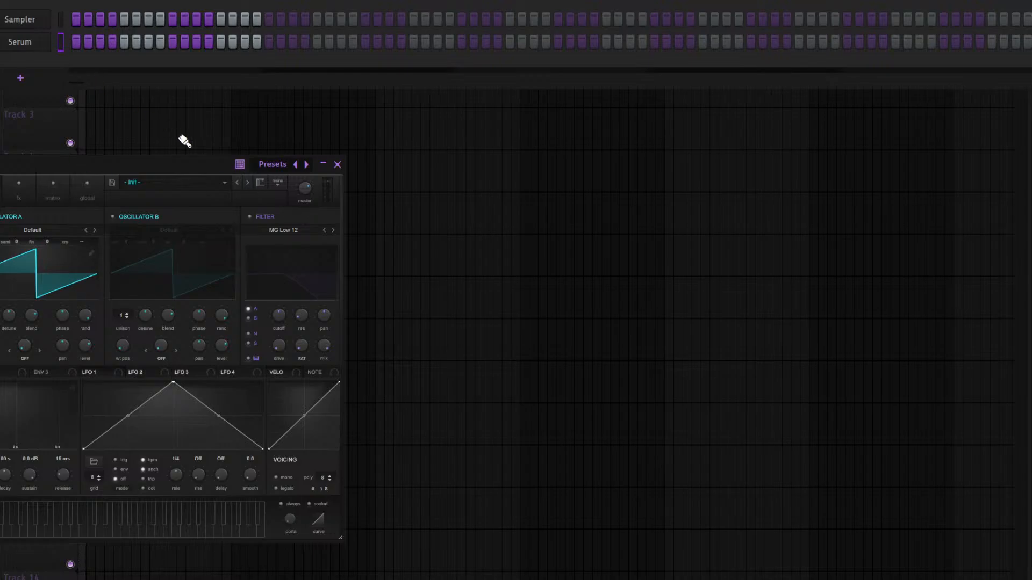
pyautogui.moveTo(148, 161); pyautogui.dragTo(282, 152)
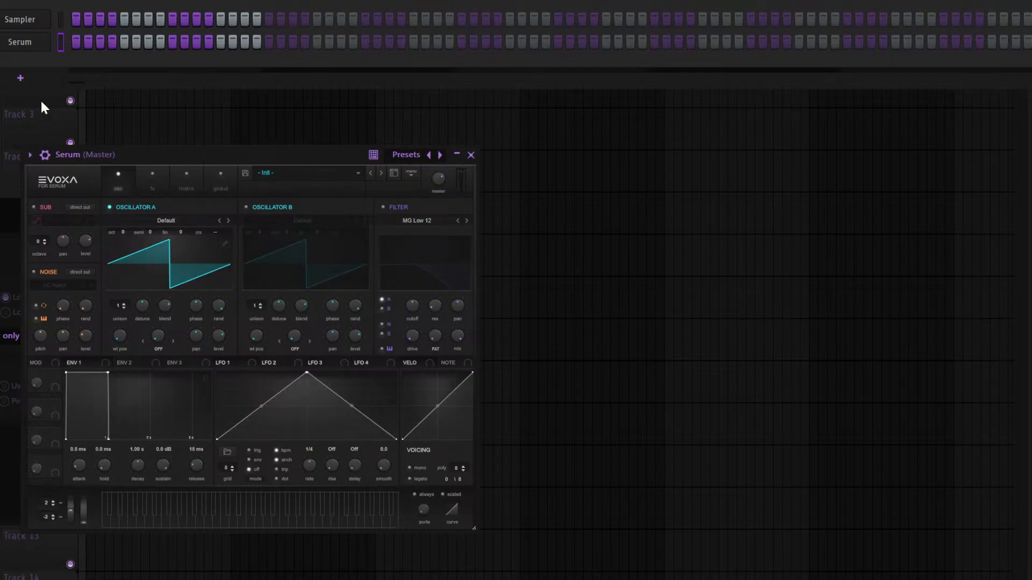
pyautogui.click(20, 46)
pyautogui.hotkey('alt', 'Delete')
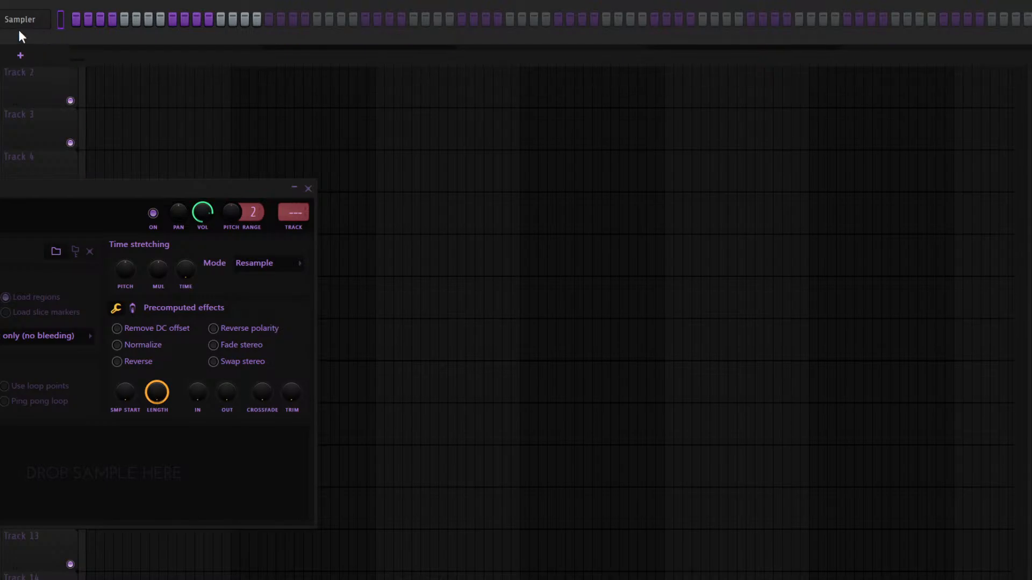
pyautogui.click(308, 189)
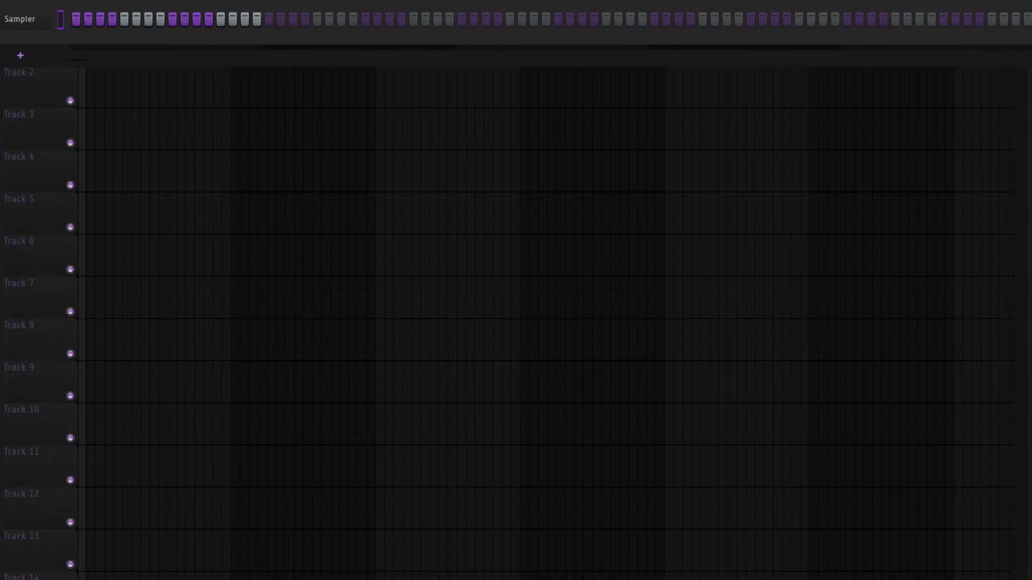
# Load the lead ivvy8square Serum preset onto the Sampler channel and open its piano roll
pyautogui.moveTo(25, 25); pyautogui.dragTo(26, 19)
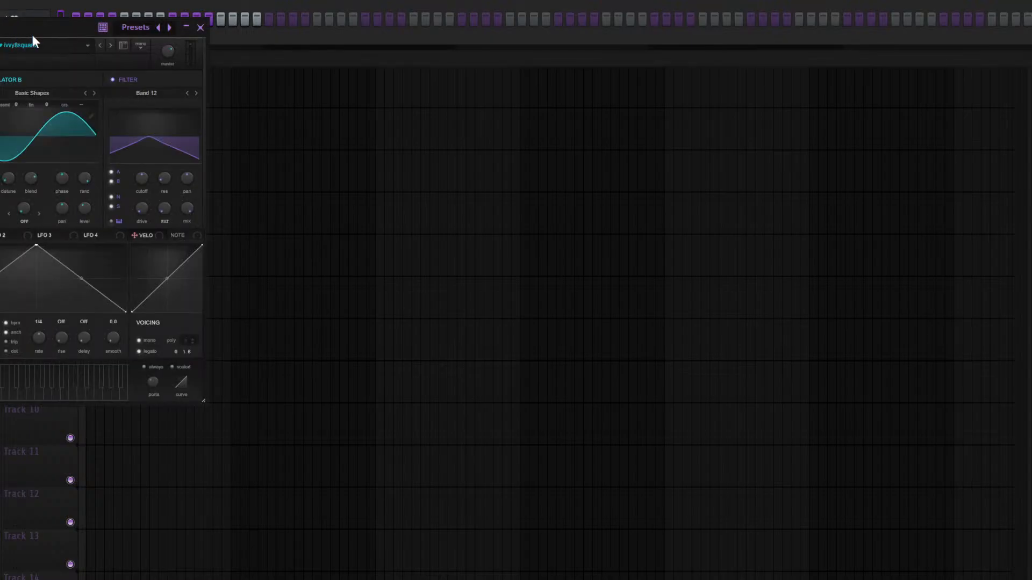
pyautogui.moveTo(33, 40); pyautogui.dragTo(419, 92)
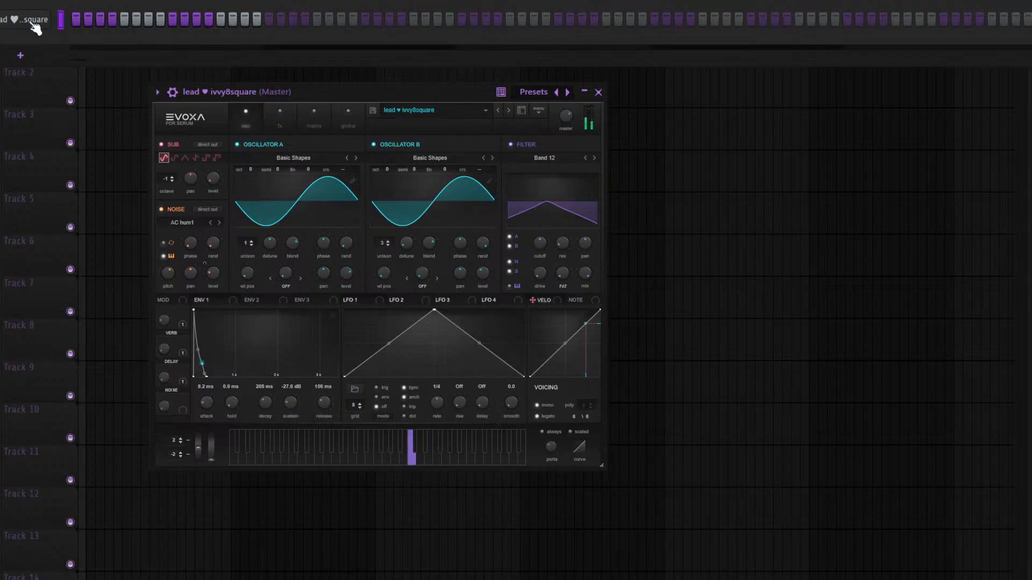
pyautogui.press('F7')
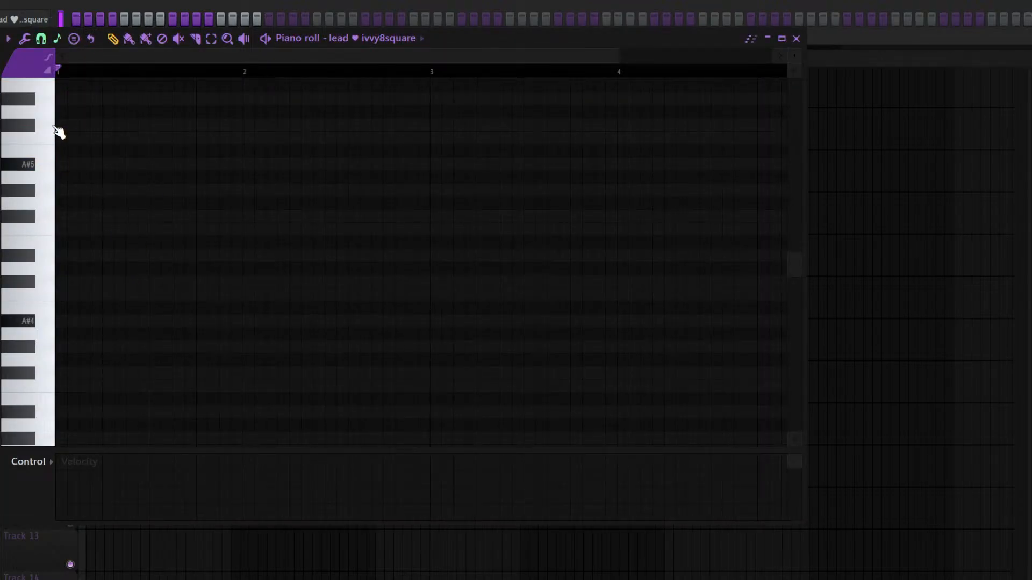
# Enter four consecutive half-beat notes B5, A6, D6 and F6 from the start of bar 1
pyautogui.click(67, 164)
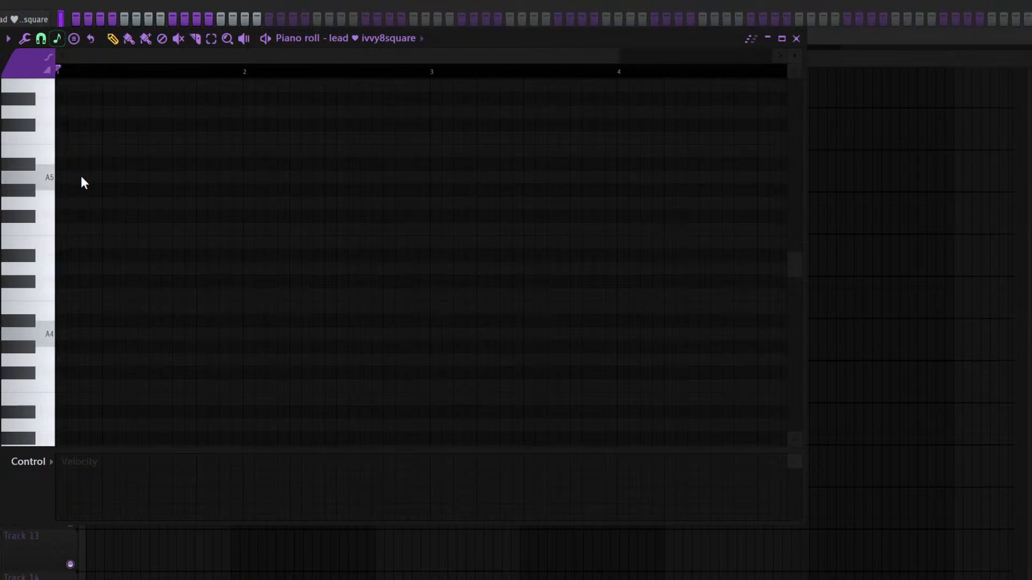
pyautogui.moveTo(71, 162); pyautogui.dragTo(64, 267)
pyautogui.click(61, 261)
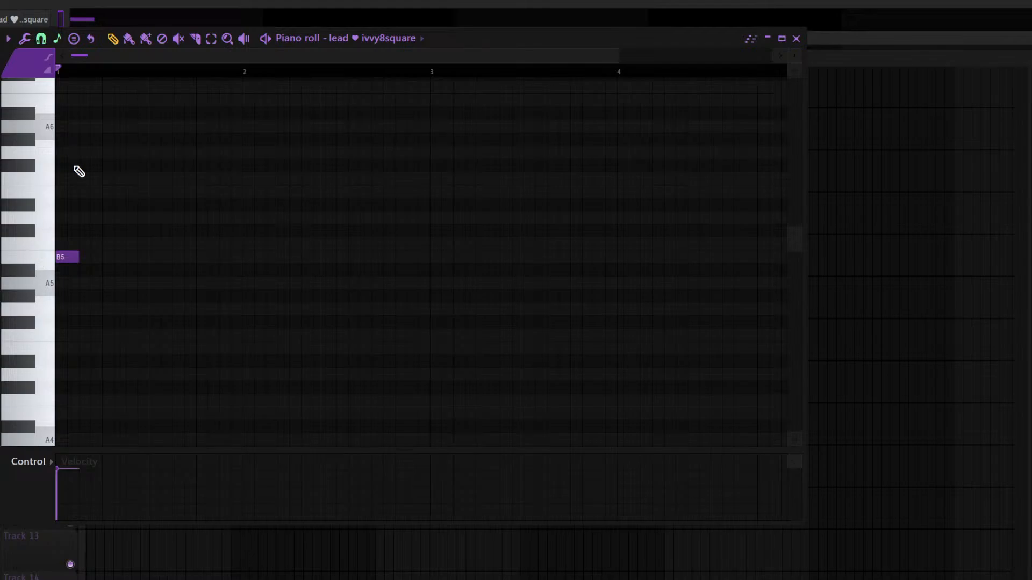
pyautogui.moveTo(75, 183); pyautogui.dragTo(93, 241)
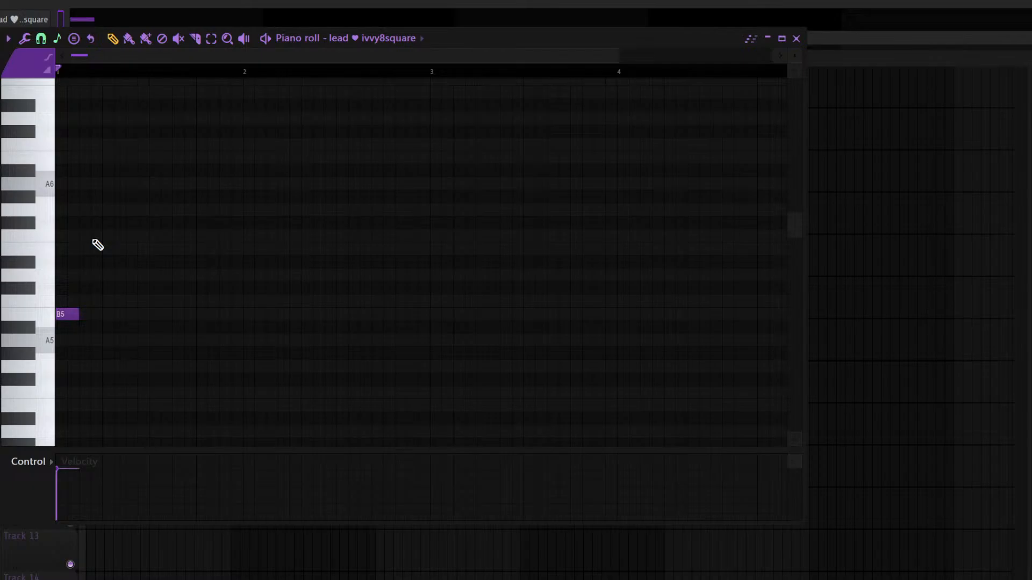
pyautogui.click(86, 183)
pyautogui.click(106, 274)
pyautogui.click(140, 237)
pyautogui.moveTo(148, 236); pyautogui.dragTo(135, 236)
# Rework the motif's first two notes to A6 followed by B5, auditioning it
pyautogui.press('space')
pyautogui.rightClick(69, 314)
pyautogui.press('space')
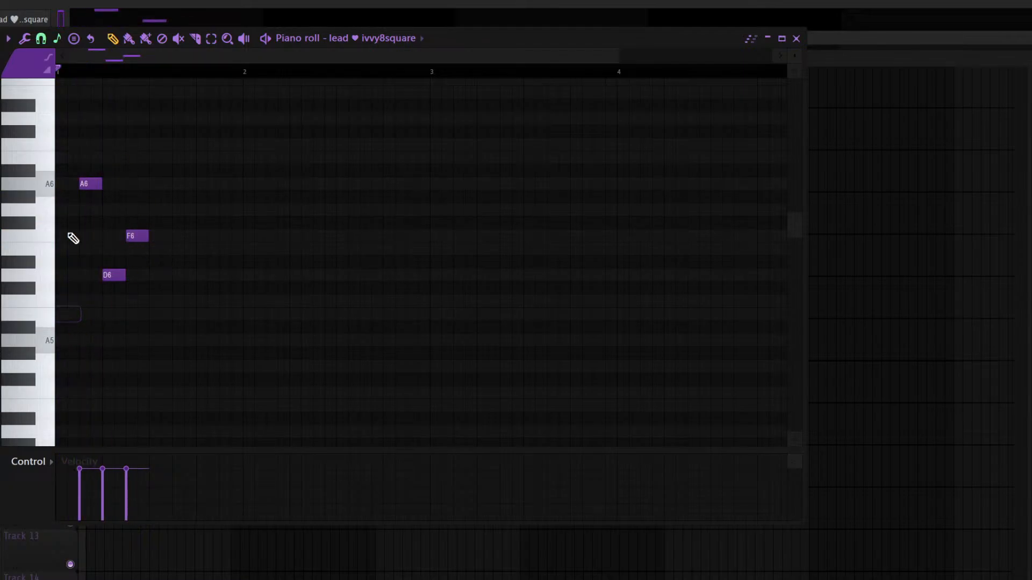
pyautogui.moveTo(86, 183); pyautogui.dragTo(84, 314)
pyautogui.press('space')
pyautogui.press('space')
# Replace the third note with G6, lower the fourth note to E6 and audition the motif
pyautogui.click(107, 214)
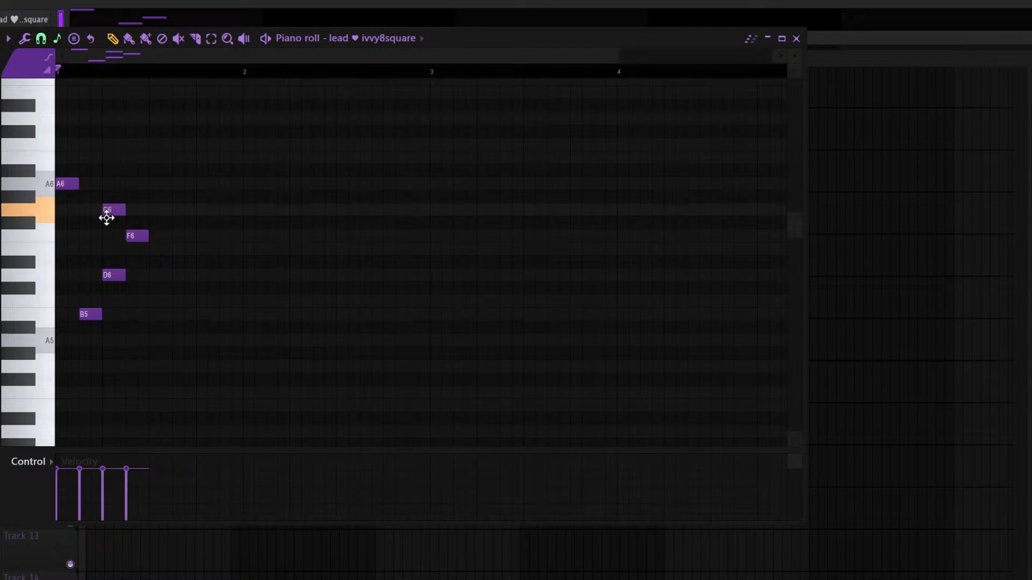
pyautogui.rightClick(114, 277)
pyautogui.moveTo(135, 237); pyautogui.dragTo(132, 250)
pyautogui.press('space')
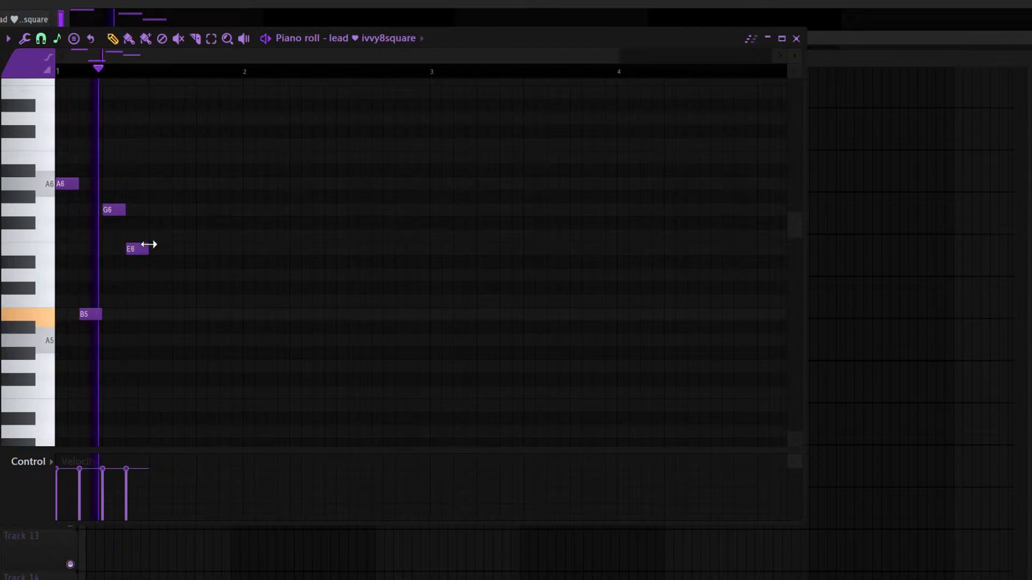
pyautogui.press('space')
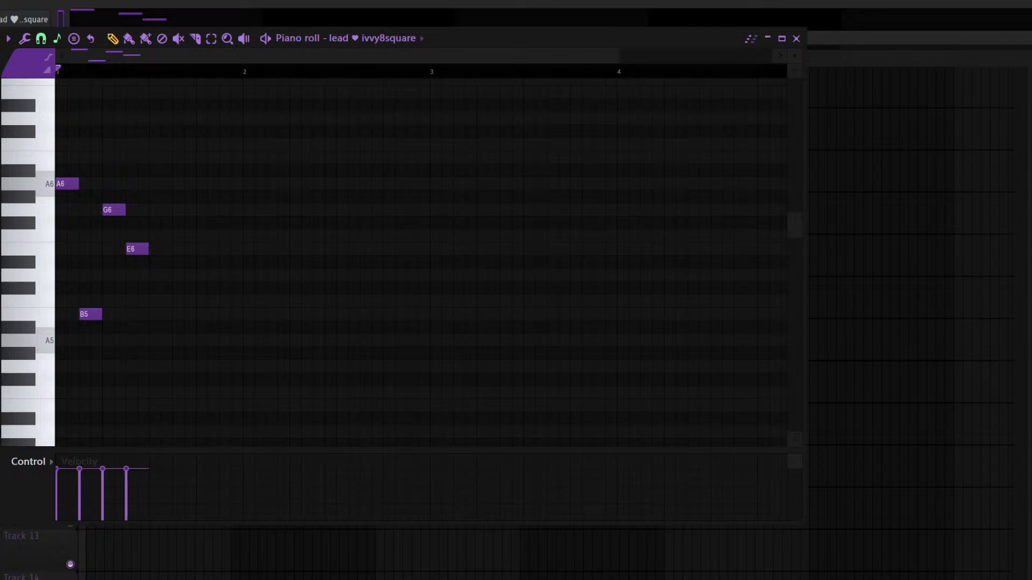
pyautogui.press('space')
pyautogui.press('space')
# Duplicate the four-note motif seven times to fill bars 1–4, and play it back briefly
pyautogui.hotkey('ctrl', 'a')
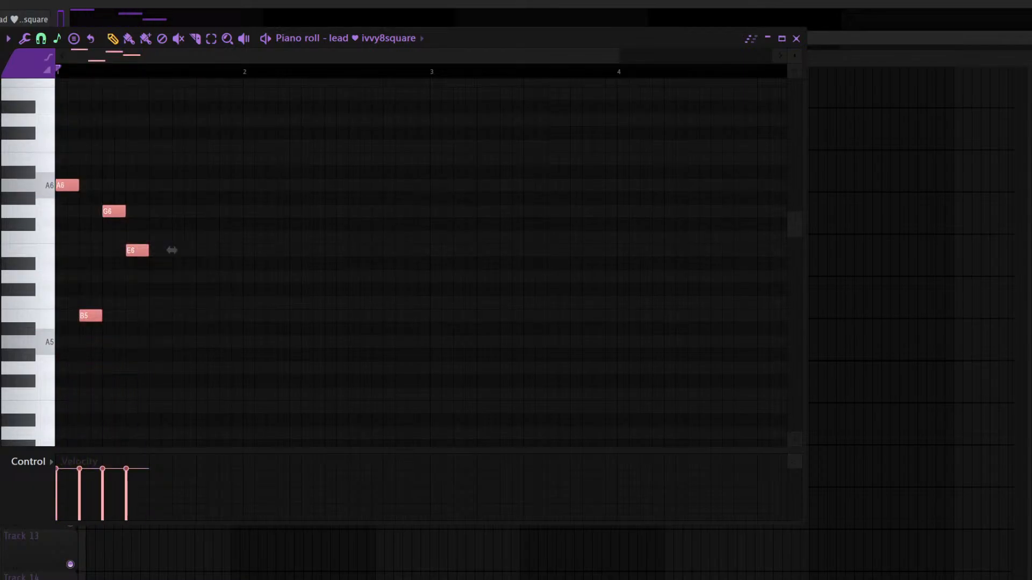
pyautogui.hotkey('ctrl', 'b')
pyautogui.hotkey('ctrl', 'b')
pyautogui.hotkey('ctrl', 'b')
pyautogui.hotkey('ctrl', 'b')
pyautogui.hotkey('ctrl', 'b')
pyautogui.hotkey('ctrl', 'b')
pyautogui.hotkey('ctrl', 'b')
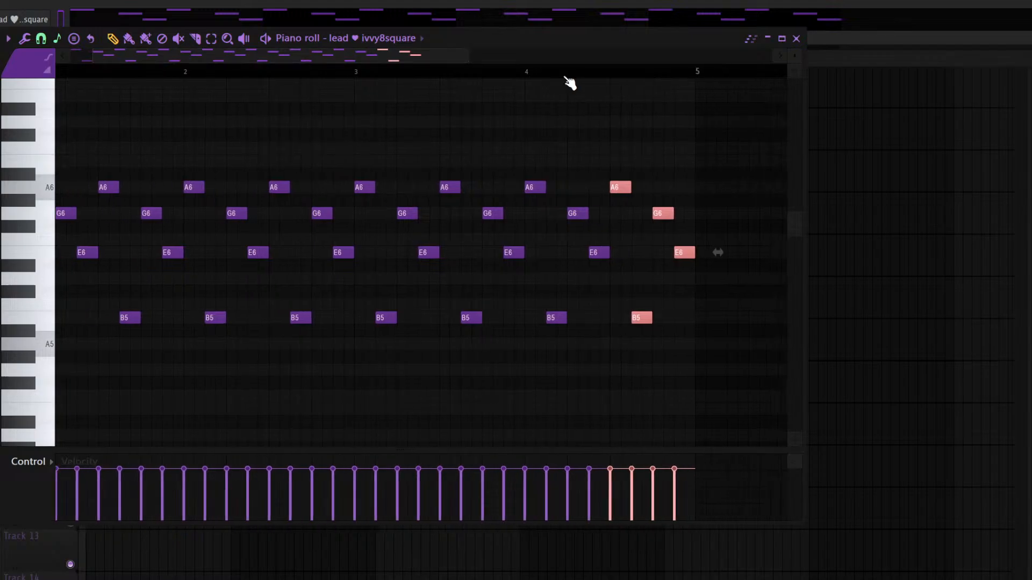
pyautogui.press('space')
pyautogui.press('Escape')
pyautogui.press('space')
# Reopen the ivvy8square lead's Serum window and play the pattern
pyautogui.click(252, 98)
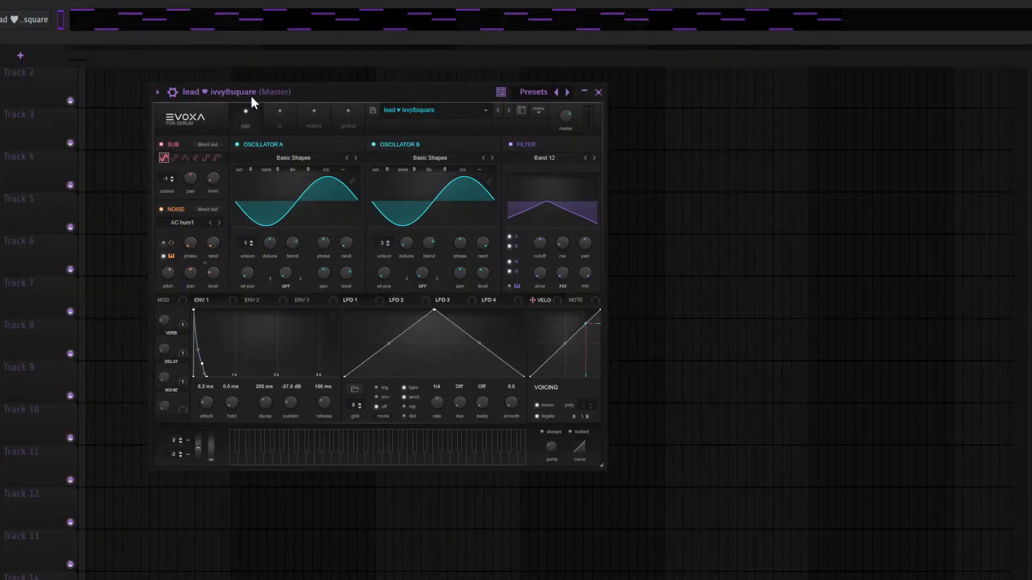
pyautogui.press('Escape')
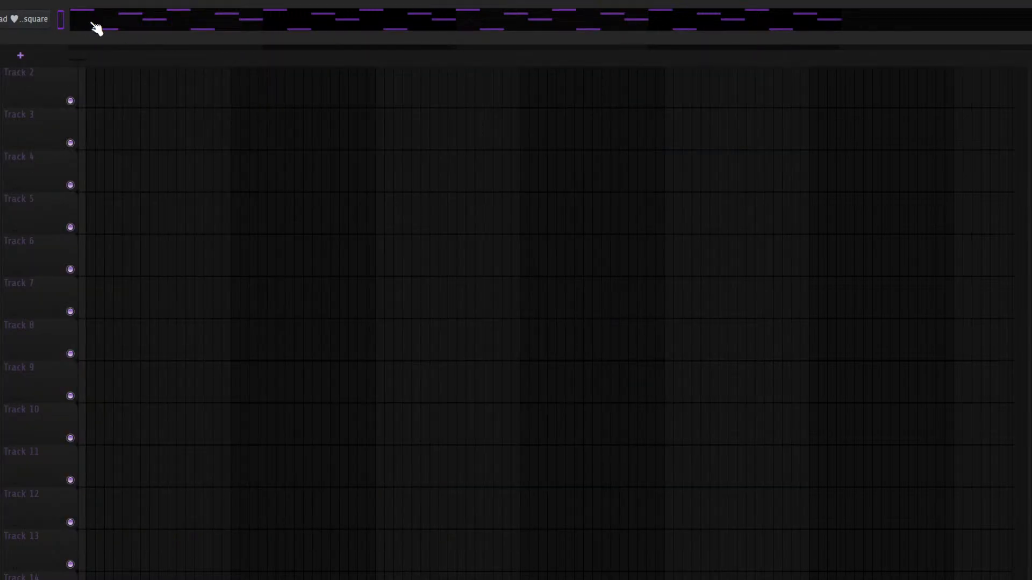
pyautogui.click(12, 17)
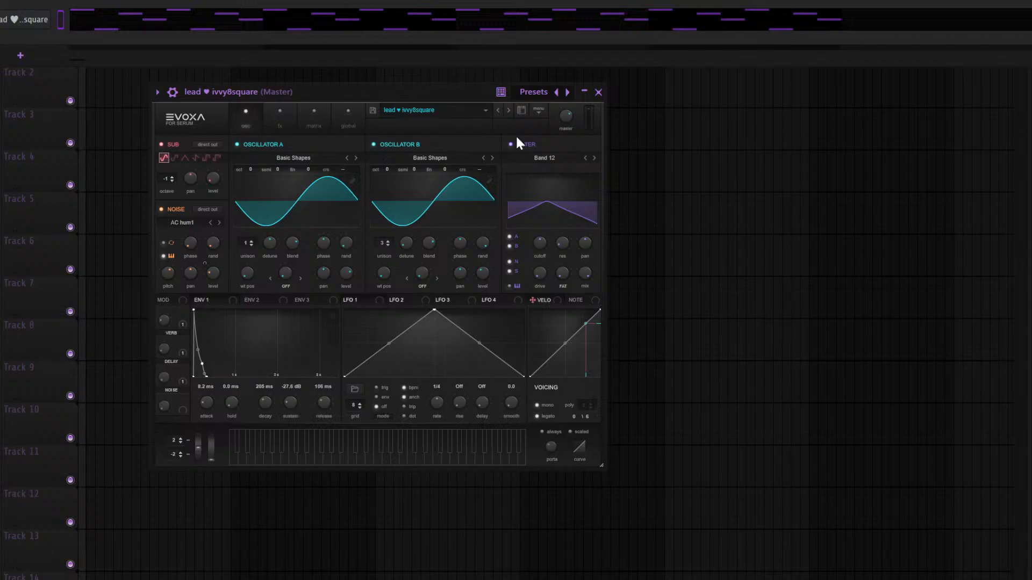
pyautogui.press('space')
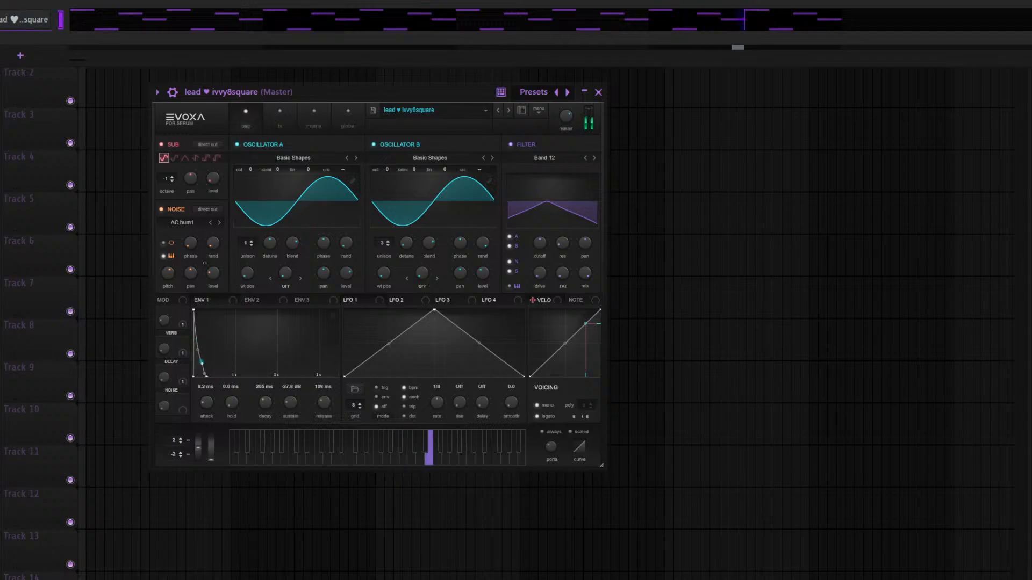
# Add the lead ivvy9sidechain preset as a second channel, keeping only its Serum window open and fully in view
pyautogui.moveTo(1, 40); pyautogui.dragTo(16, 37)
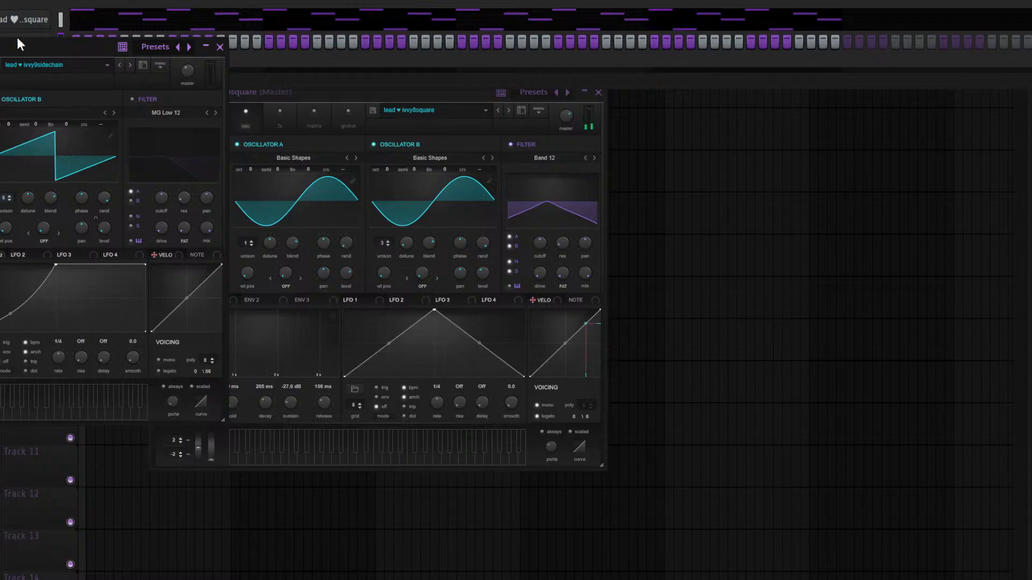
pyautogui.click(308, 99)
pyautogui.click(24, 21)
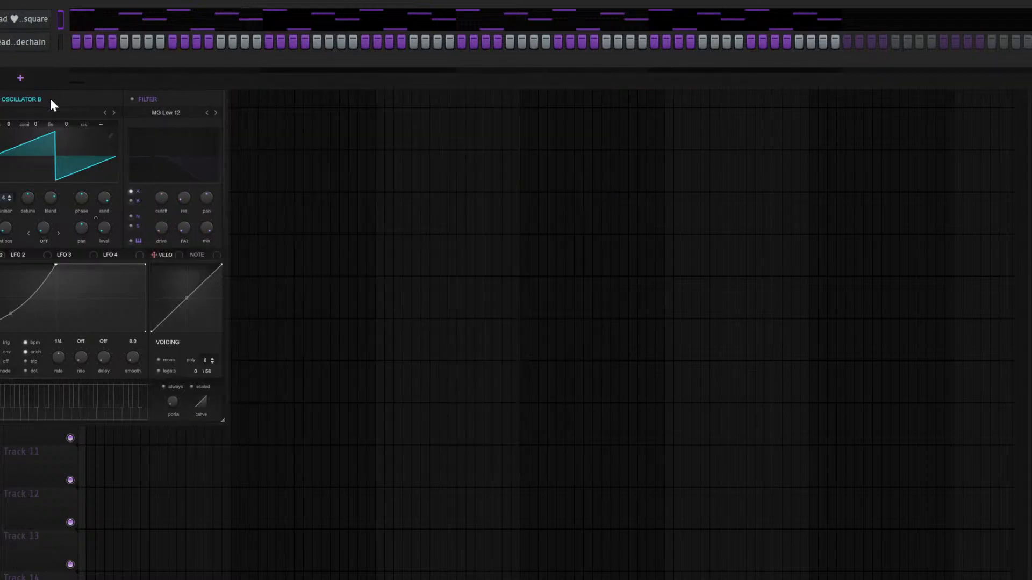
pyautogui.click(50, 98)
pyautogui.moveTo(8, 43); pyautogui.dragTo(496, 84)
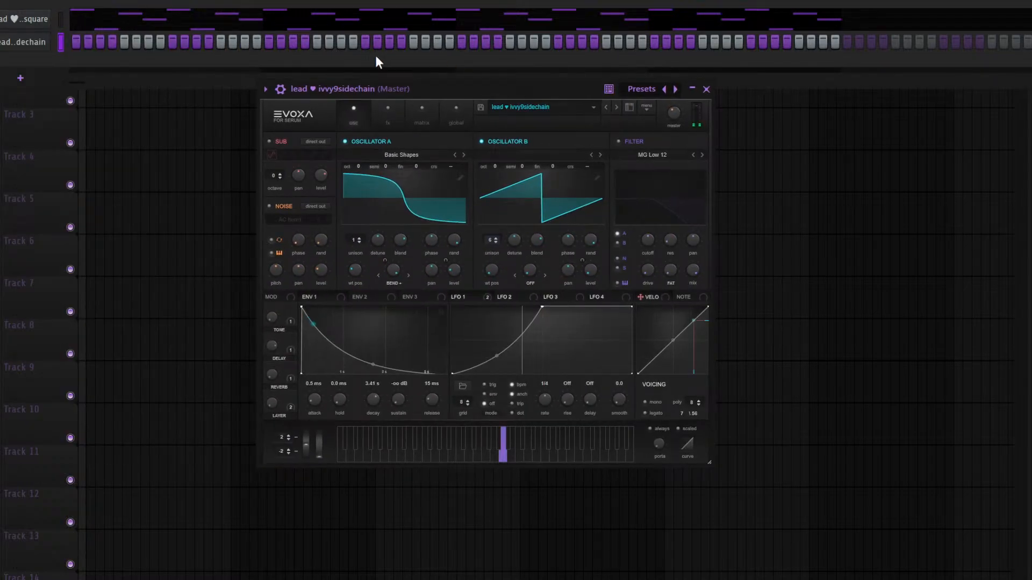
# Enter one-beat notes A5, A6, G6 and E6 across bar 1 of lead ivvy9sidechain, and play them with the square lead
pyautogui.rightClick(41, 43)
pyautogui.click(87, 43)
pyautogui.click(72, 346)
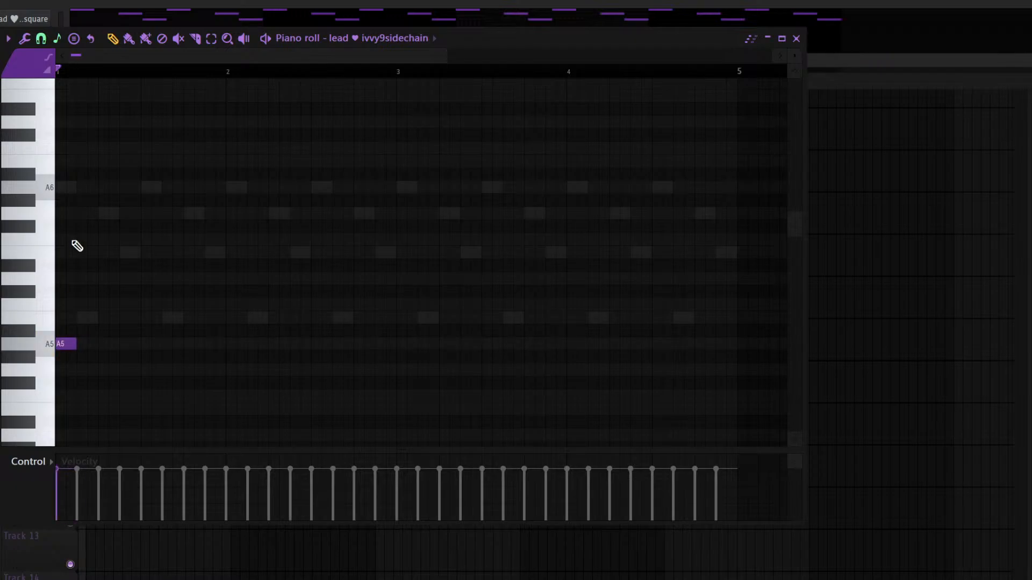
pyautogui.moveTo(76, 350); pyautogui.dragTo(98, 344)
pyautogui.click(100, 187)
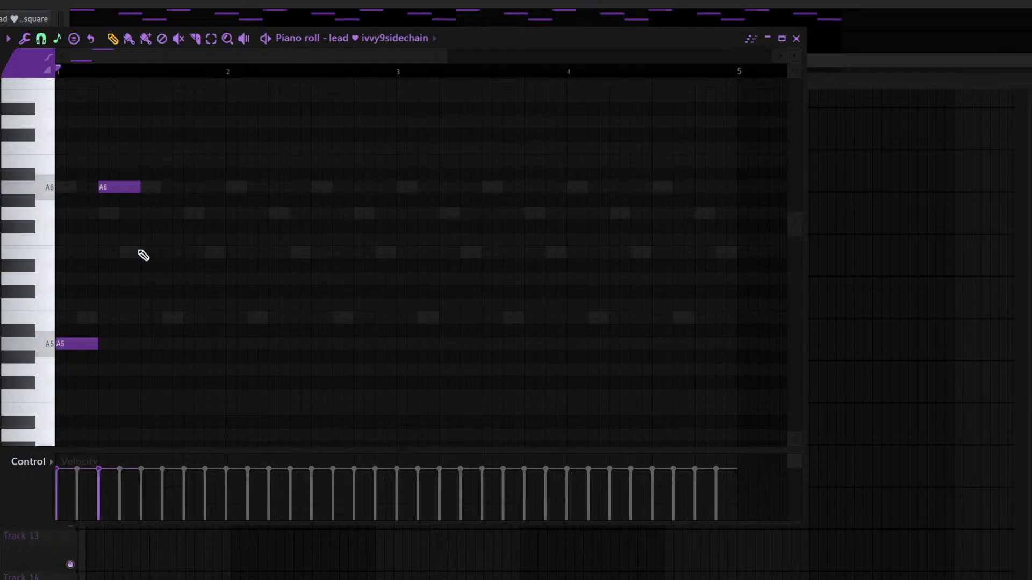
pyautogui.click(142, 216)
pyautogui.click(180, 257)
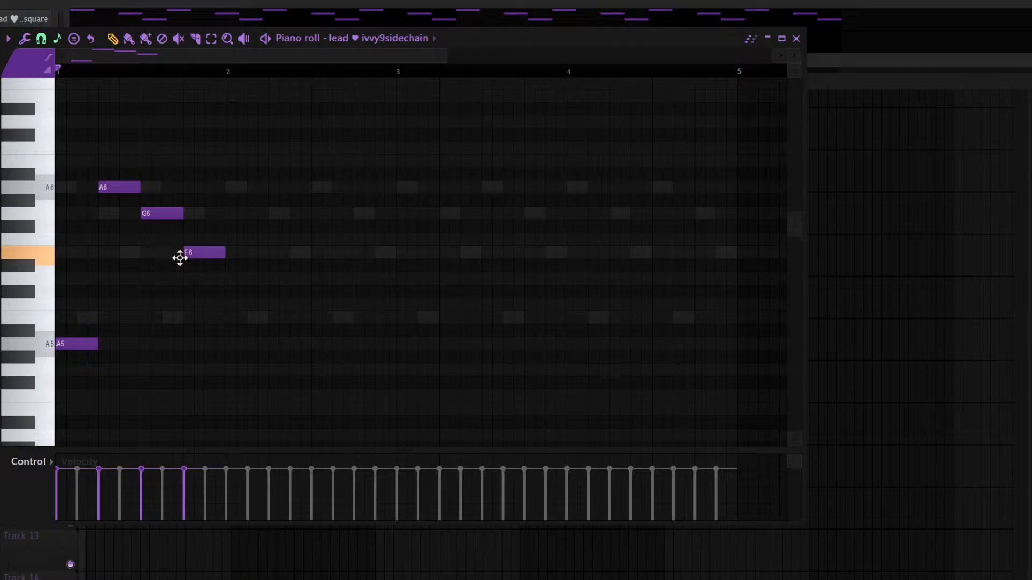
pyautogui.press('space')
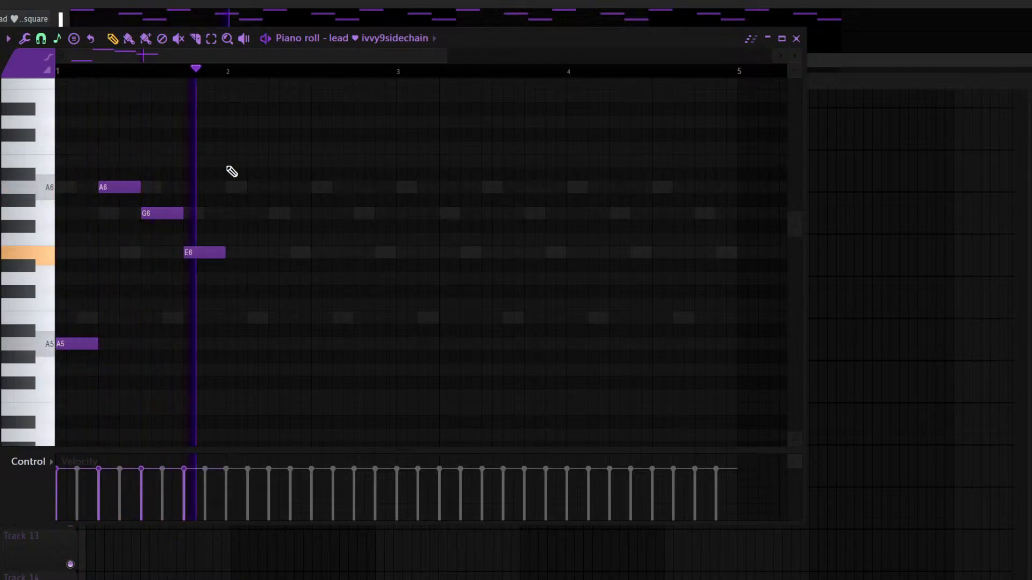
# Duplicate the ivvy9sidechain bar three times to fill bars 1–4, and play it back with its Serum window in view
pyautogui.press('space')
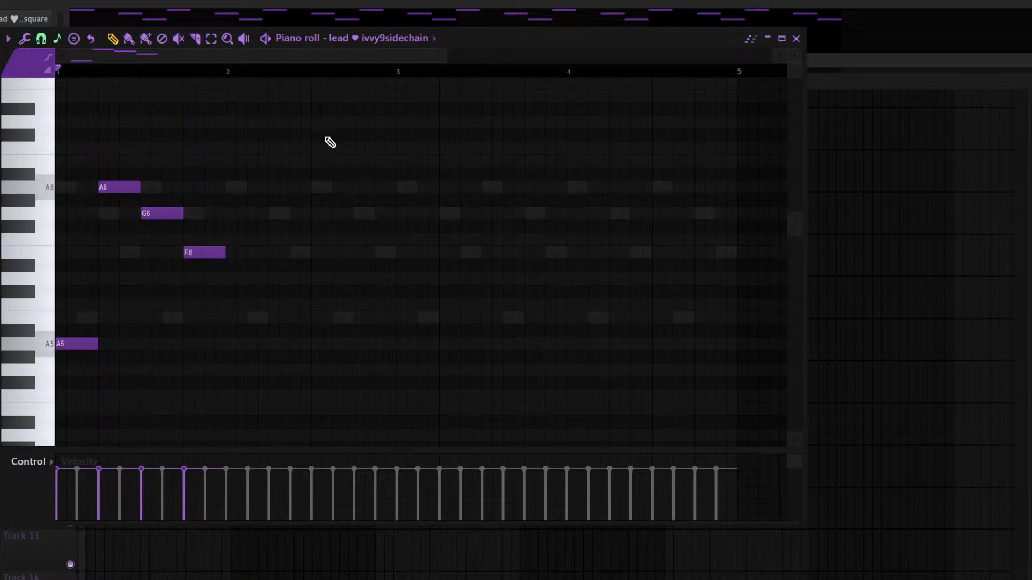
pyautogui.hotkey('ctrl', 'b')
pyautogui.hotkey('ctrl', 'b')
pyautogui.hotkey('ctrl', 'b')
pyautogui.scroll(-2, 462, 60)
pyautogui.press('space')
pyautogui.press('F7')
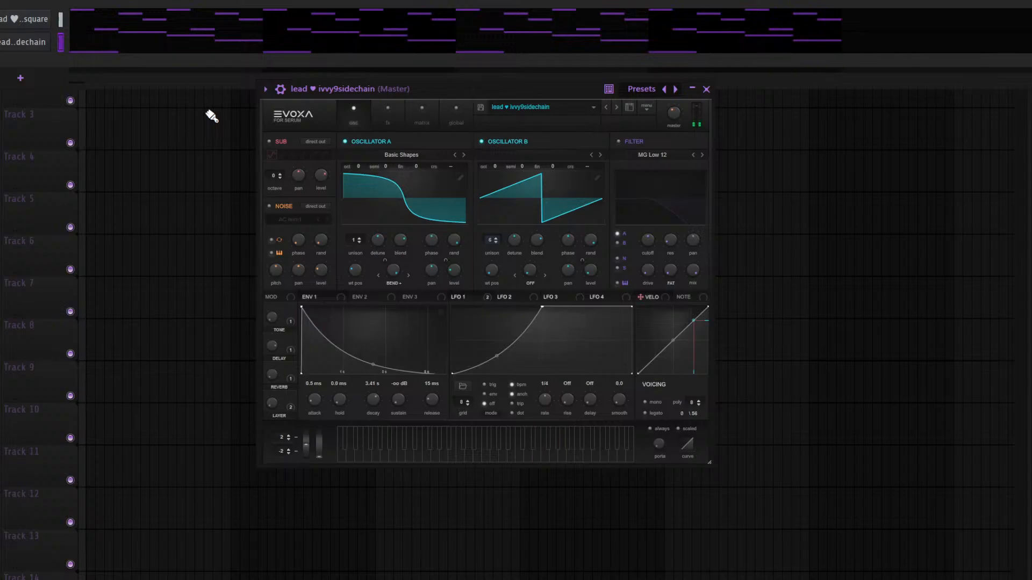
pyautogui.press('space')
# Select both lead channels and route them to mixer inserts 1 and 2
pyautogui.click(60, 22)
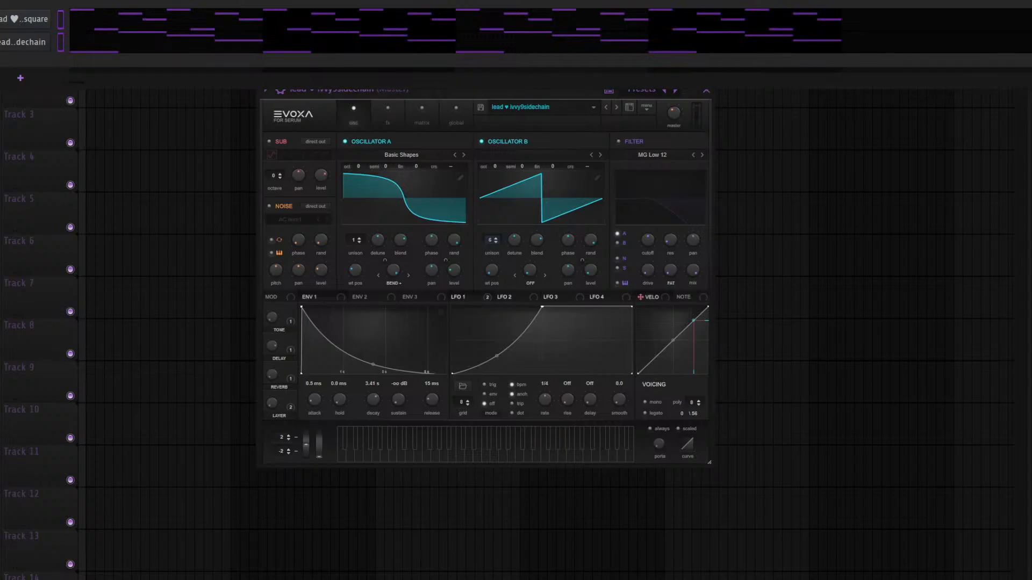
pyautogui.press('F9')
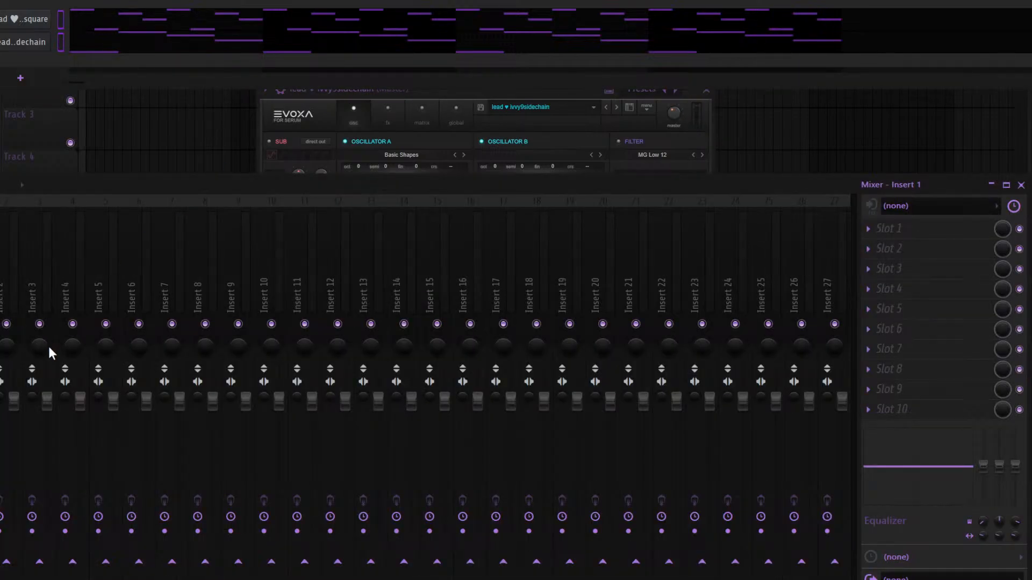
pyautogui.hotkey('ctrl', 'l')
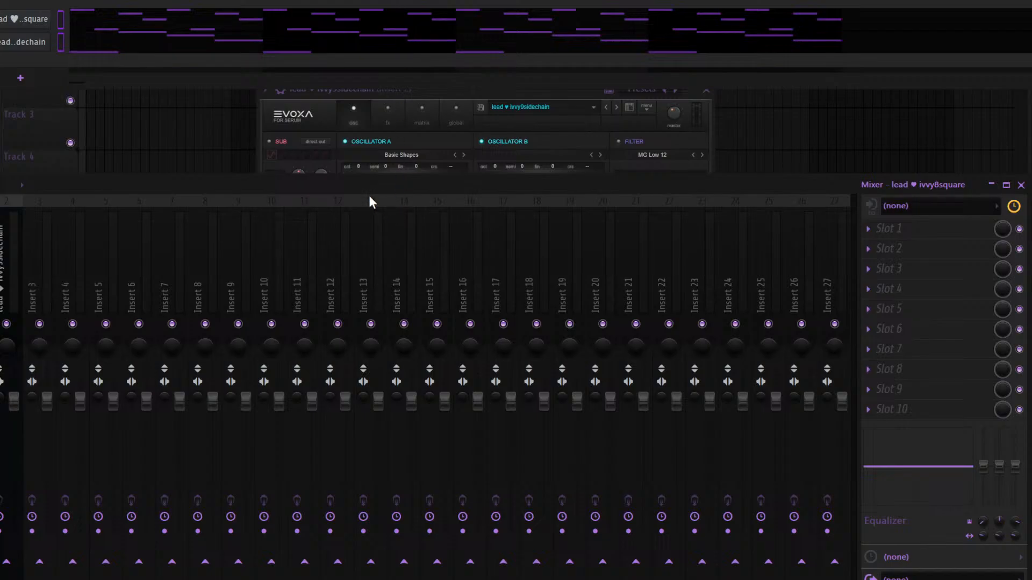
# Audition insert 1 in solo during playback, and give insert 2 an effects chain with Gross Beat and Portal
pyautogui.press('space')
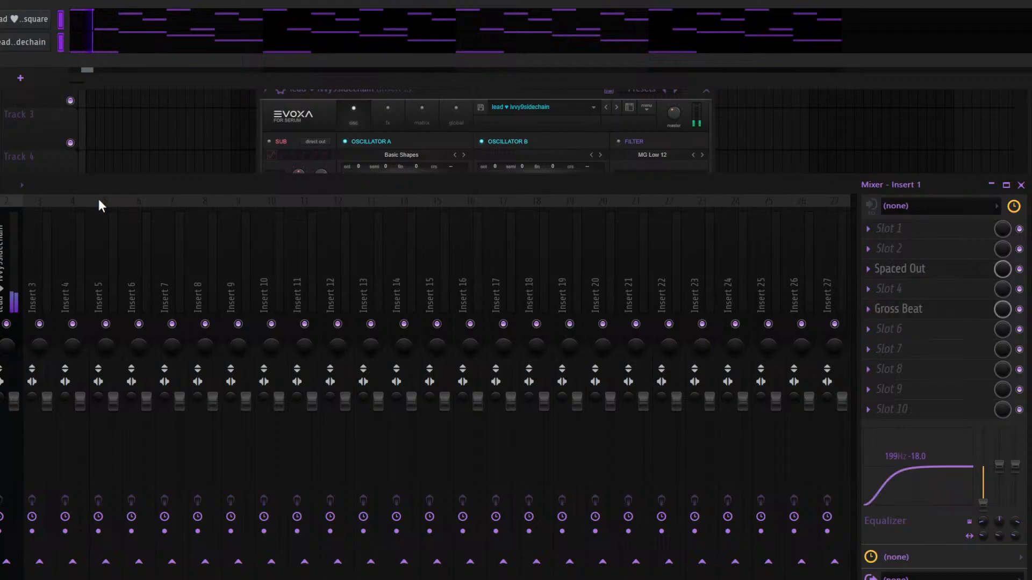
pyautogui.rightClick(0, 324)
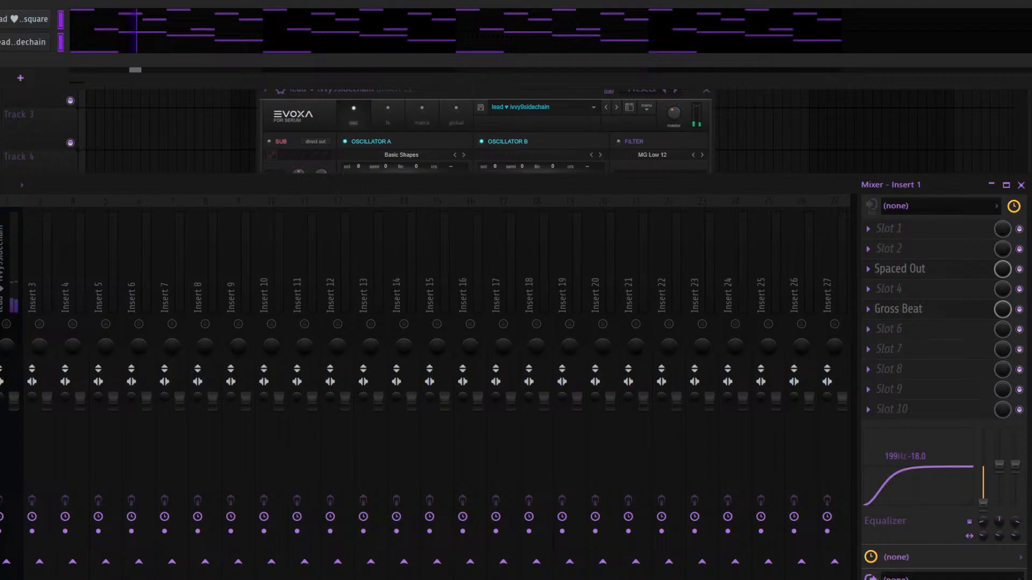
pyautogui.rightClick(0, 324)
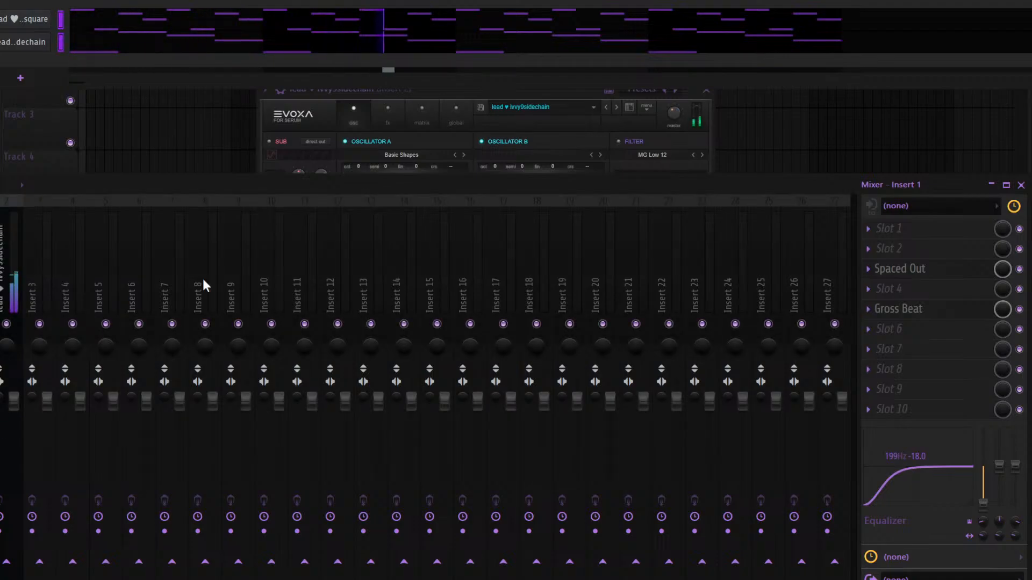
pyautogui.click(13, 293)
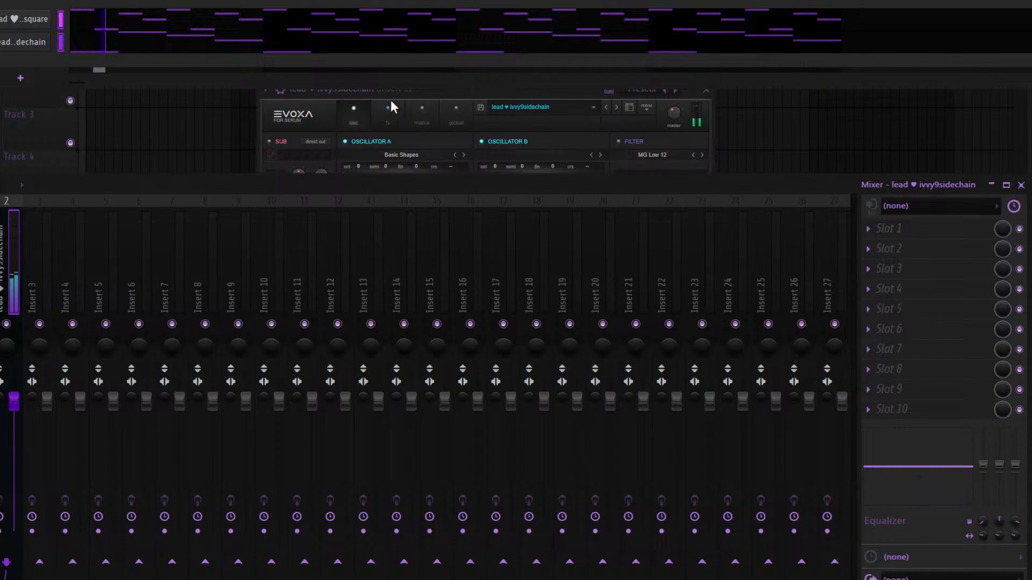
pyautogui.hotkey('ctrl', 'z')
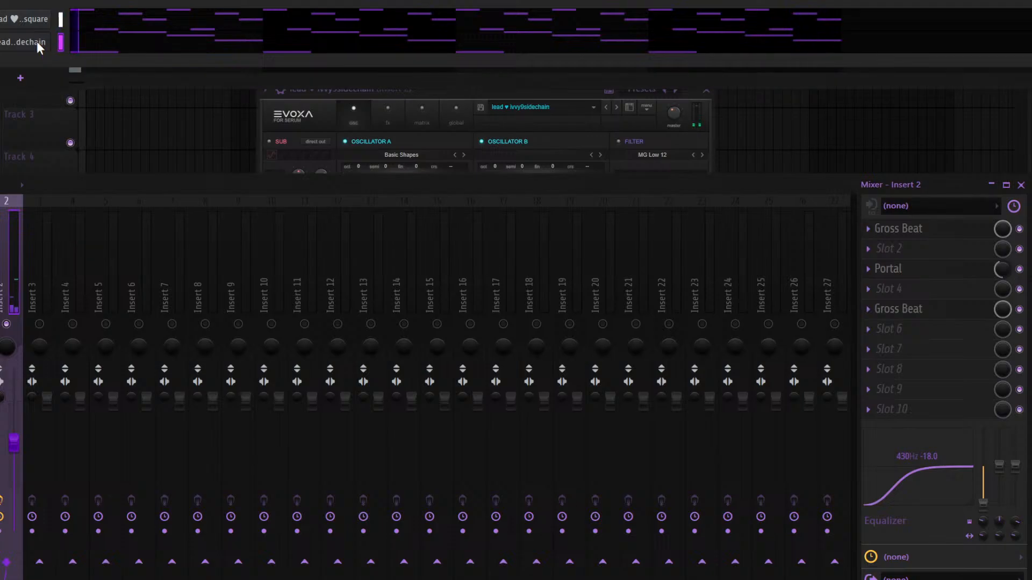
# Transpose all lead ivvy9sidechain notes up one octave, and close the piano roll and its Serum window
pyautogui.click(86, 39)
pyautogui.hotkey('ctrl', 'a')
pyautogui.hotkey('ctrl', 'Up')
pyautogui.press('Escape')
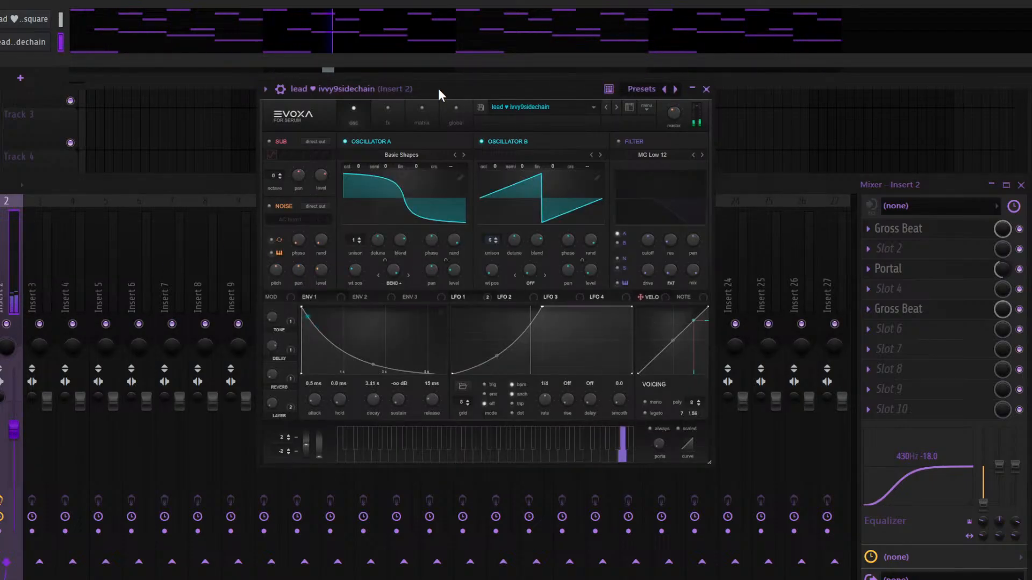
pyautogui.press('Escape')
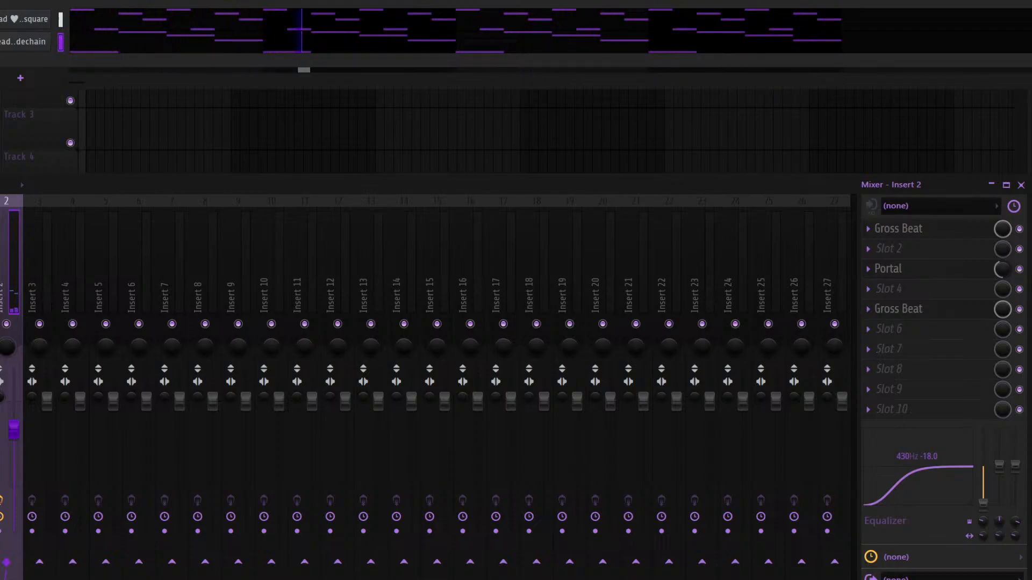
# Add the lead kite4 preset as a third channel, with its Serum window fully in view
pyautogui.moveTo(0, 60); pyautogui.dragTo(16, 55)
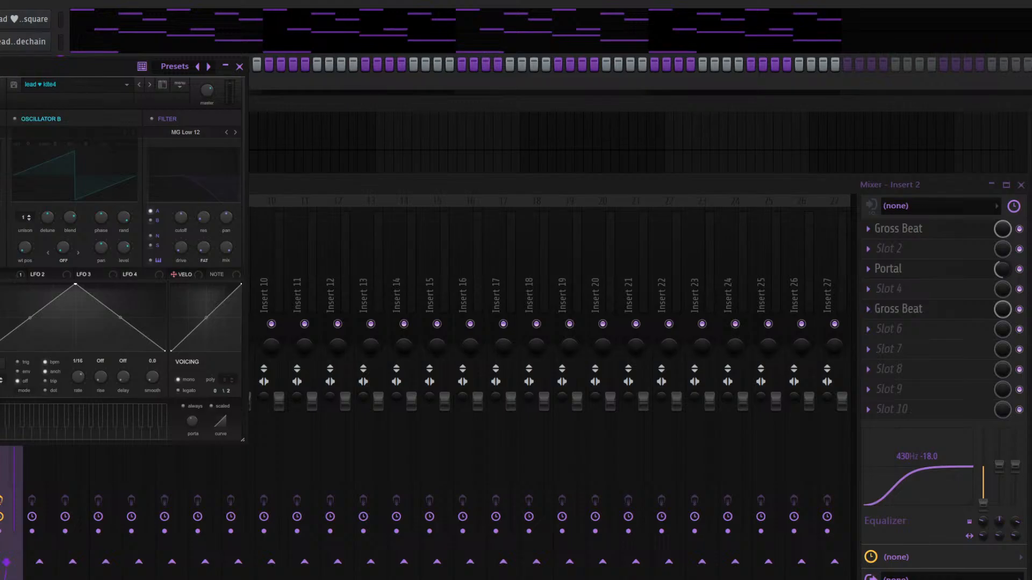
pyautogui.moveTo(0, 67); pyautogui.dragTo(161, 78)
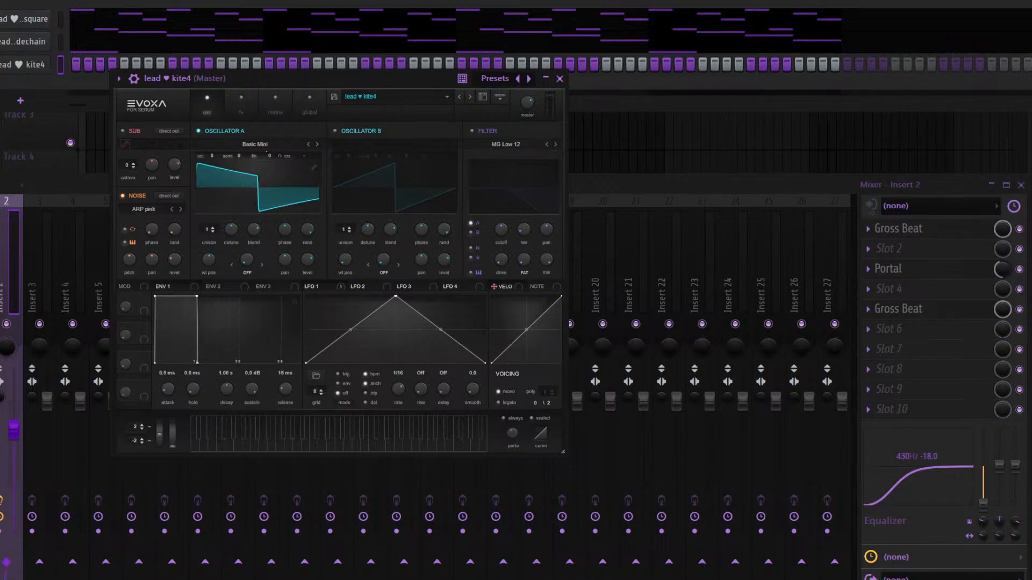
pyautogui.moveTo(304, 84); pyautogui.dragTo(275, 96)
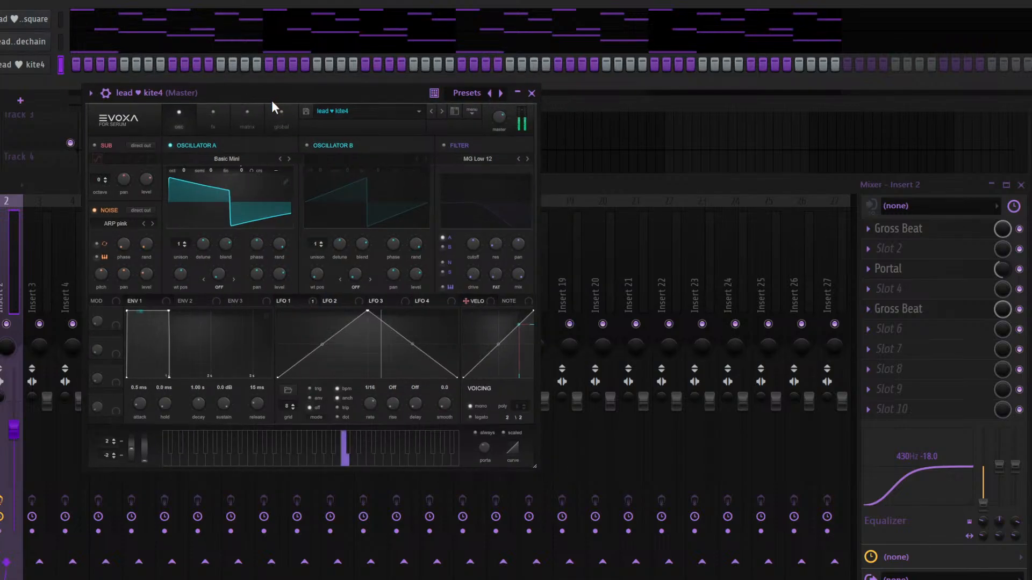
pyautogui.click(61, 66)
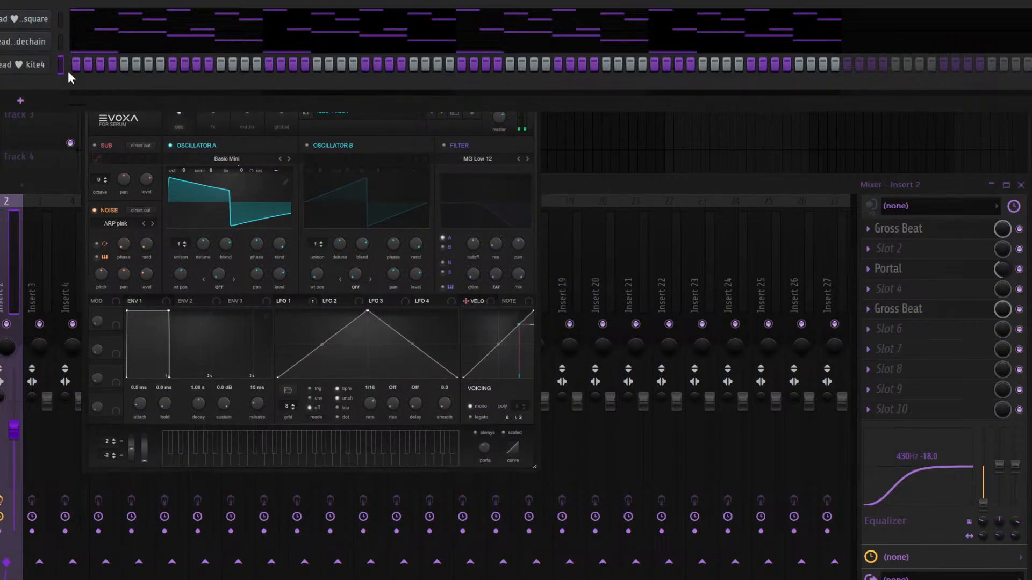
# Enter half-beat kite4 notes G5, B5, A6, G6, D6 and E6 plus a one-beat F6 across bar 1, and play them briefly
pyautogui.press('F7')
pyautogui.moveTo(92, 228)
pyautogui.mouseDown()
pyautogui.moveTo(95, 248)
pyautogui.moveTo(107, 220)
pyautogui.mouseUp()
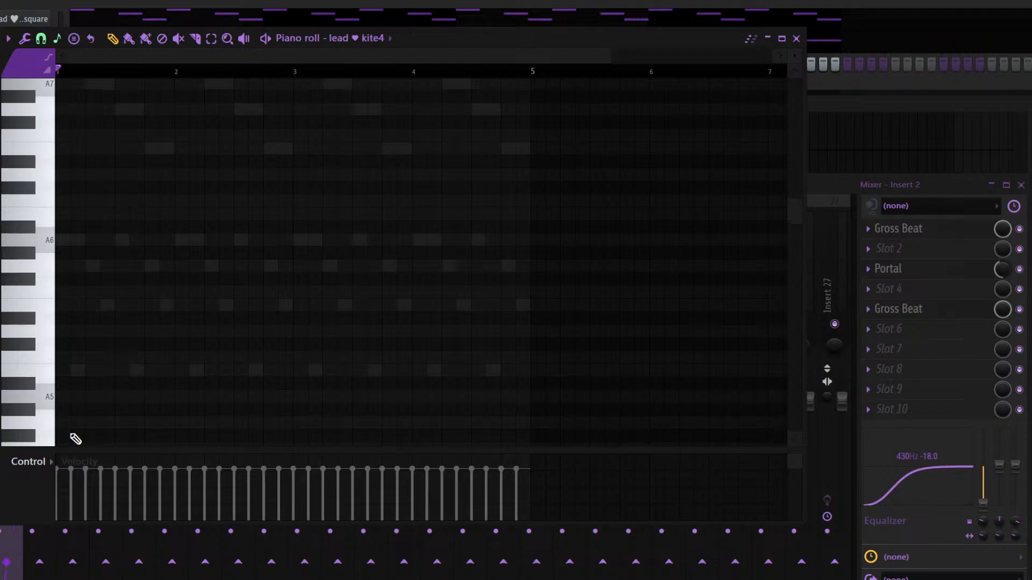
pyautogui.moveTo(72, 397); pyautogui.dragTo(71, 422)
pyautogui.click(76, 371)
pyautogui.click(89, 239)
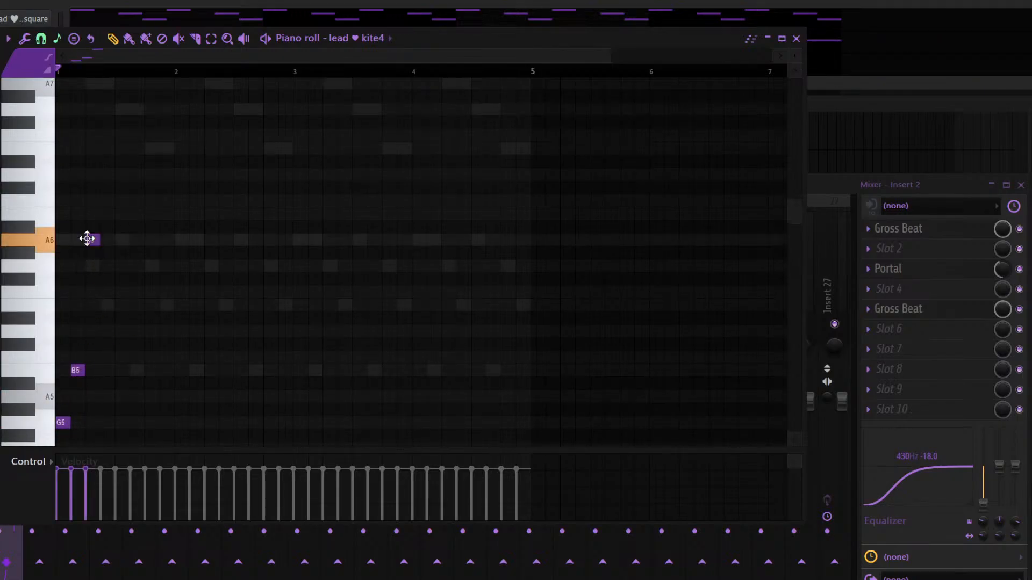
pyautogui.click(103, 265)
pyautogui.click(121, 331)
pyautogui.click(135, 305)
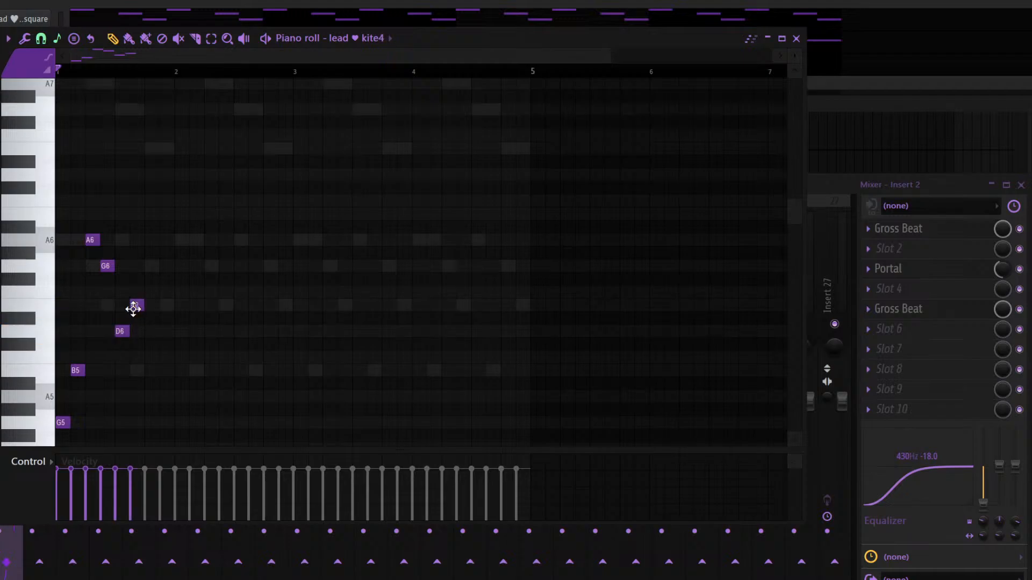
pyautogui.click(150, 292)
pyautogui.moveTo(159, 292); pyautogui.dragTo(174, 293)
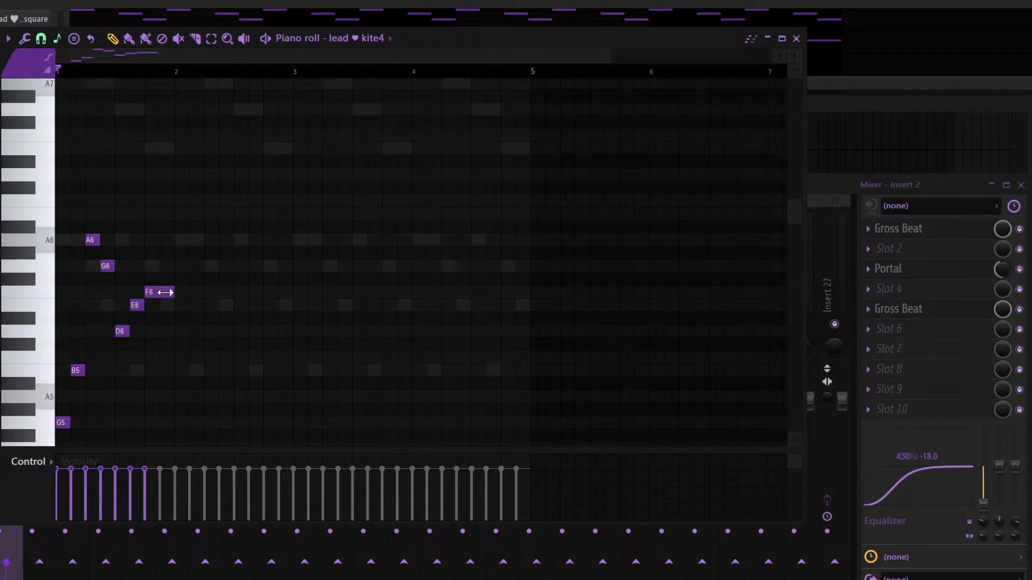
pyautogui.press('space')
pyautogui.press('space')
# Duplicate the seven-note kite4 phrase to fill bars 1–4, deleting the surplus copy past bar 4
pyautogui.moveTo(252, 183); pyautogui.dragTo(56, 448)
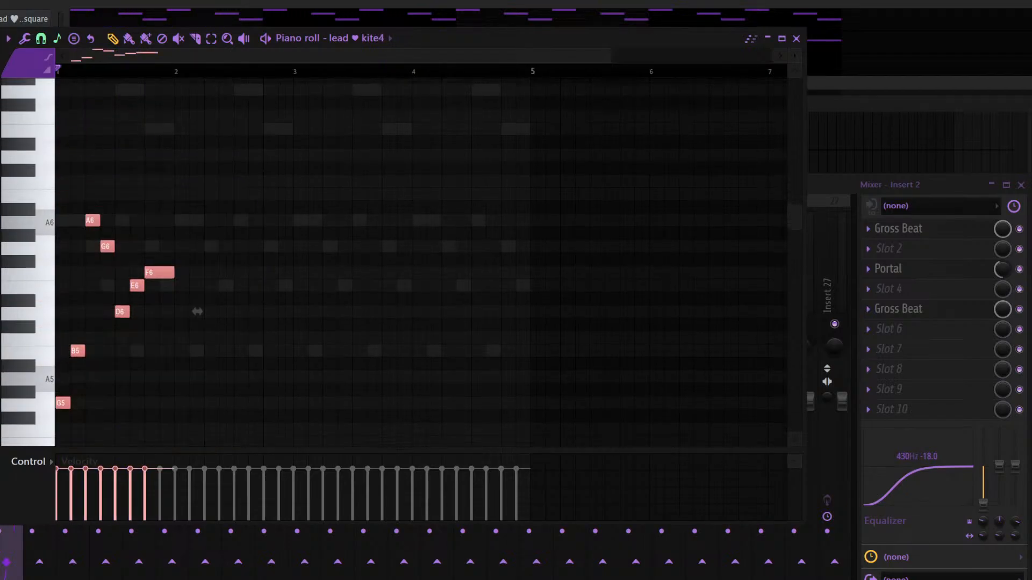
pyautogui.hotkey('ctrl', 'b')
pyautogui.hotkey('ctrl', 'b')
pyautogui.hotkey('ctrl', 'b')
pyautogui.hotkey('ctrl', 'b')
pyautogui.press('Delete')
pyautogui.moveTo(553, 408)
pyautogui.mouseDown()
pyautogui.moveTo(555, 399)
pyautogui.moveTo(58, 184)
pyautogui.mouseUp()
pyautogui.press('Escape')
# Route lead kite4 to mixer insert 3 with an effects chain of Gross Beat and Crystalline
pyautogui.click(37, 289)
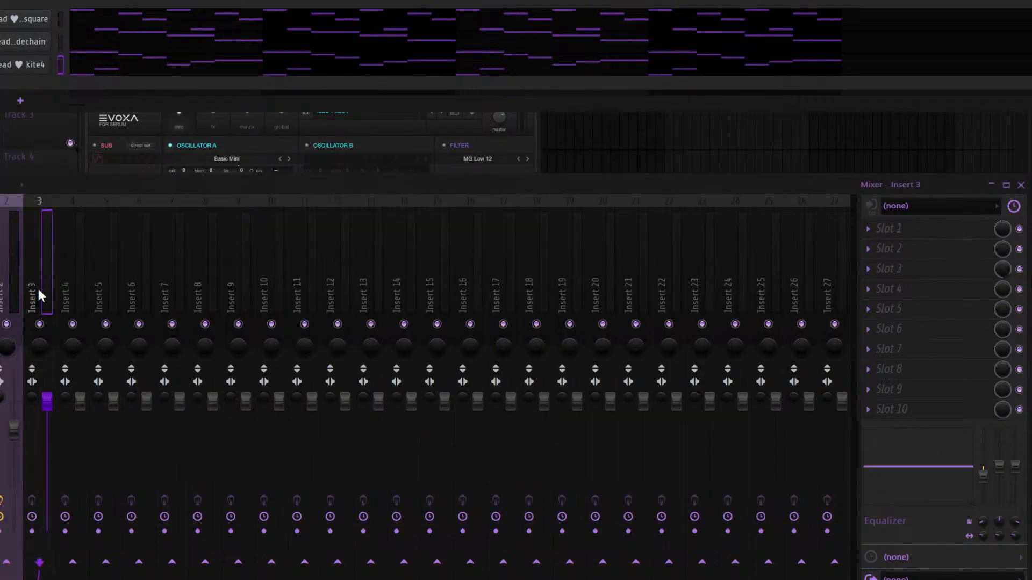
pyautogui.hotkey('ctrl', 'l')
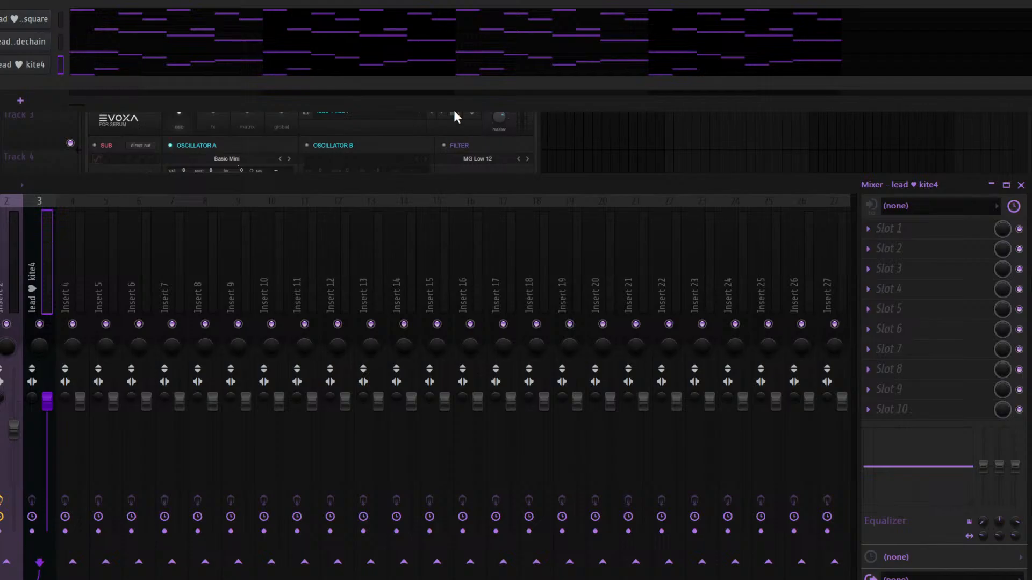
pyautogui.hotkey('ctrl', 'z')
# Arpeggiate all kite4 notes in bars 1–4 into very short notes spread over higher octaves
pyautogui.doubleClick(111, 62)
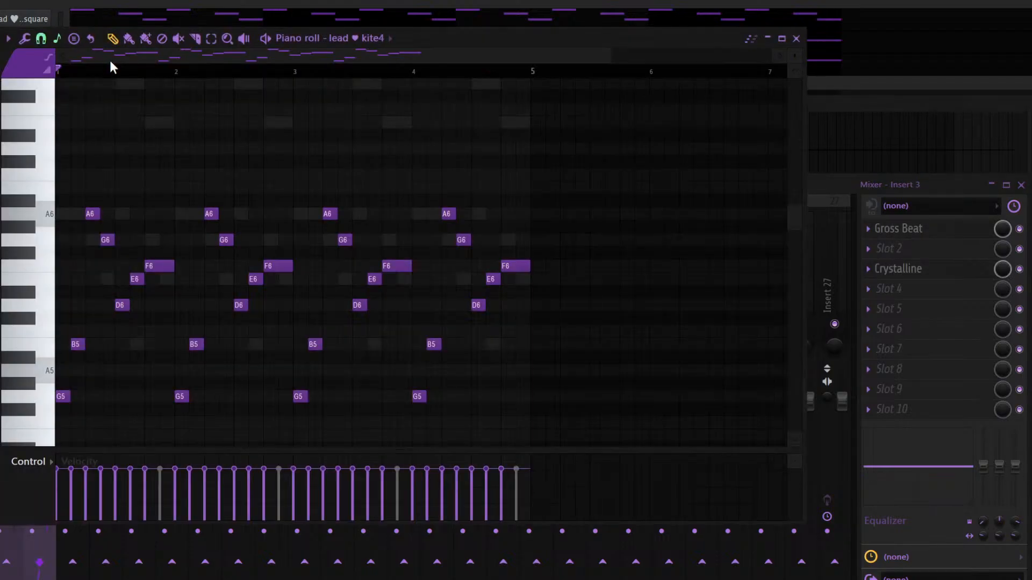
pyautogui.hotkey('ctrl', 'a')
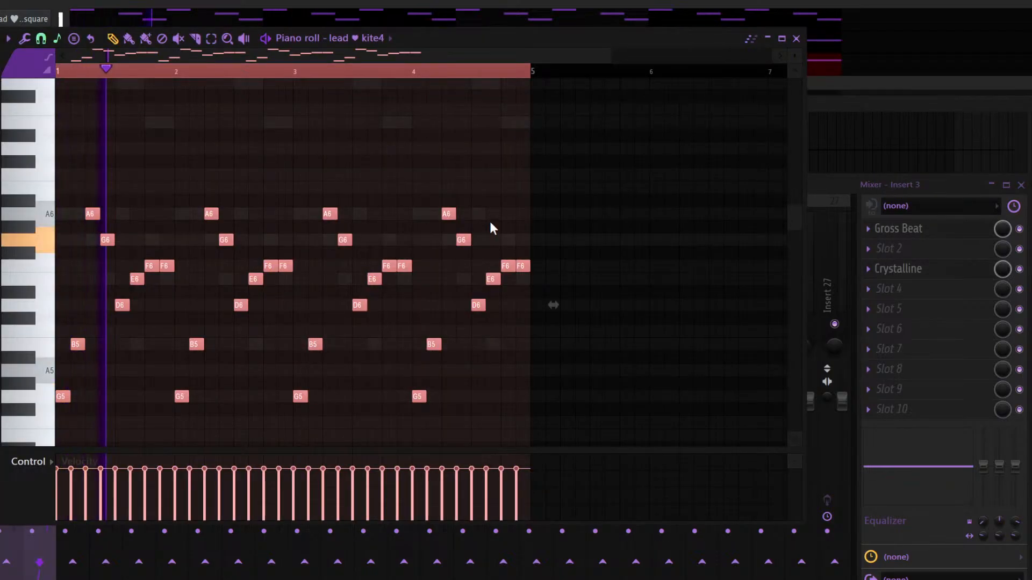
pyautogui.hotkey('alt', 'a')
pyautogui.moveTo(476, 205)
pyautogui.mouseDown()
pyautogui.moveTo(476, 221)
pyautogui.moveTo(478, 202)
pyautogui.mouseUp()
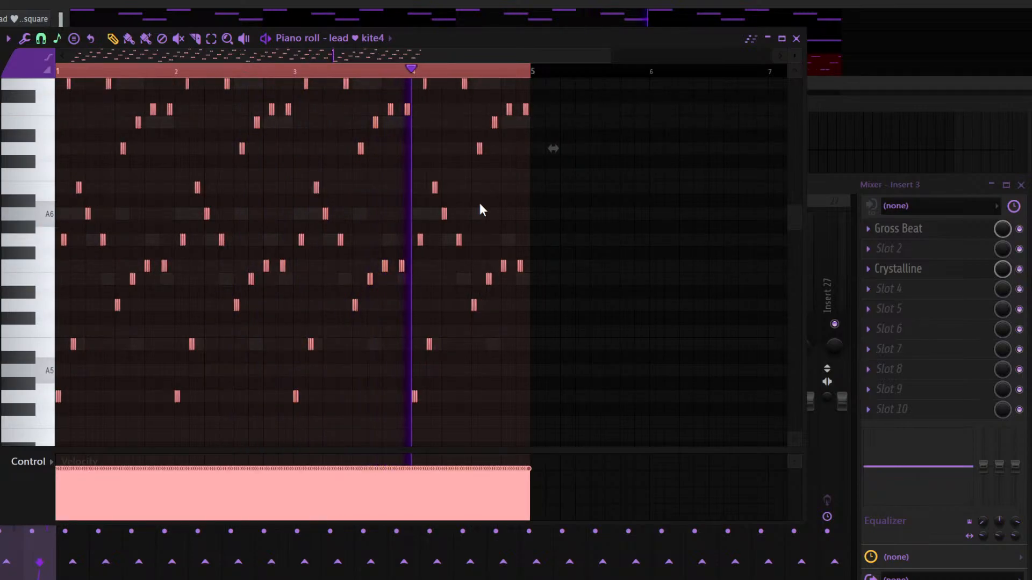
pyautogui.click(484, 363)
pyautogui.press('Escape')
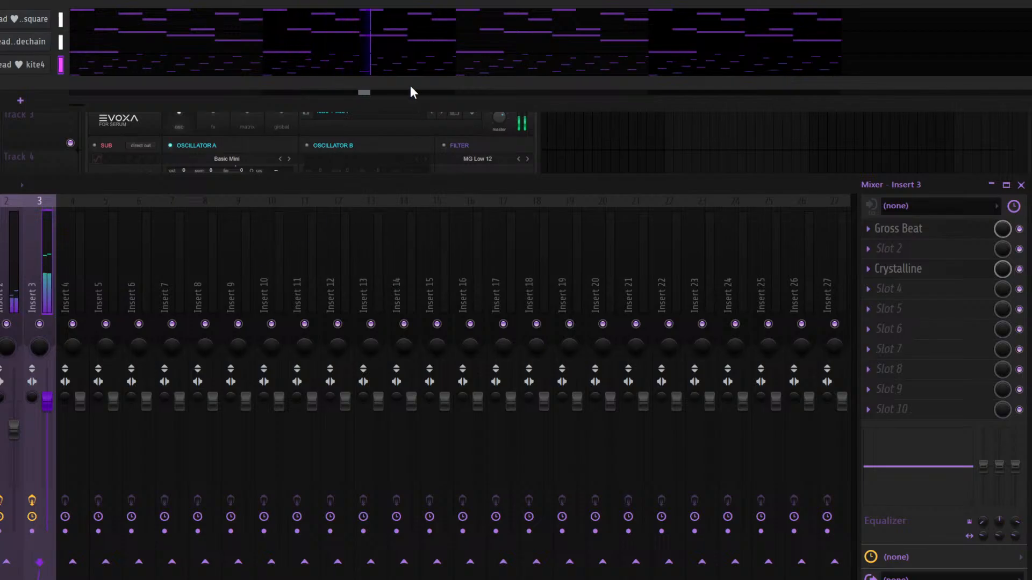
# Lower the volume of insert 3 while it plays in solo, and fine-tune it against the other leads
pyautogui.press('space')
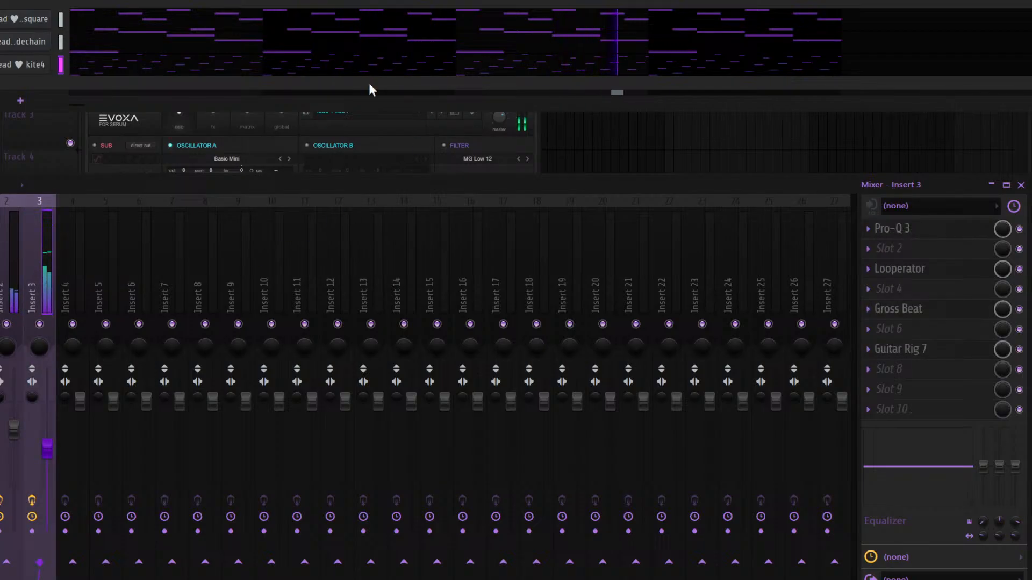
pyautogui.rightClick(41, 325)
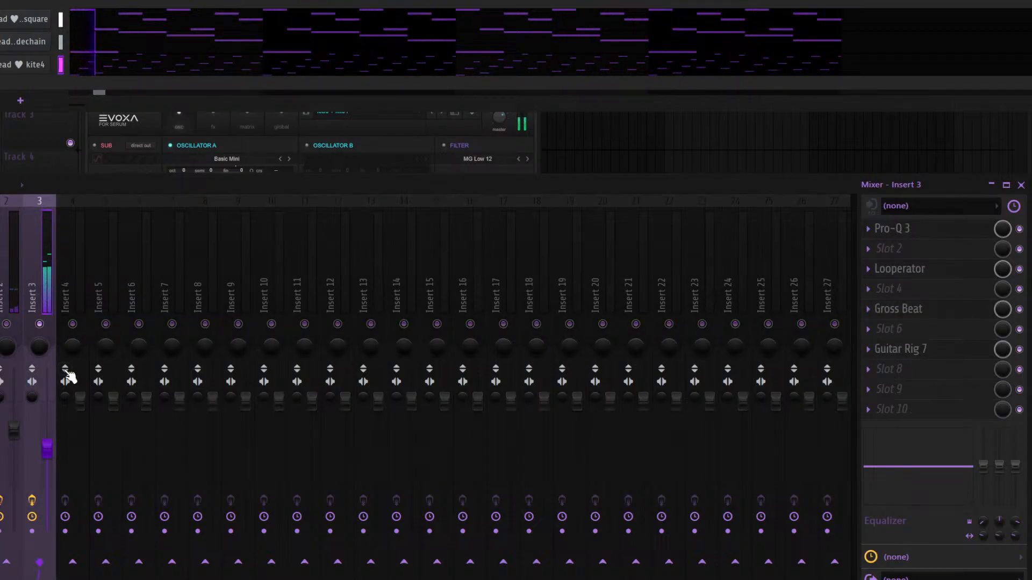
pyautogui.moveTo(47, 447); pyautogui.dragTo(47, 491)
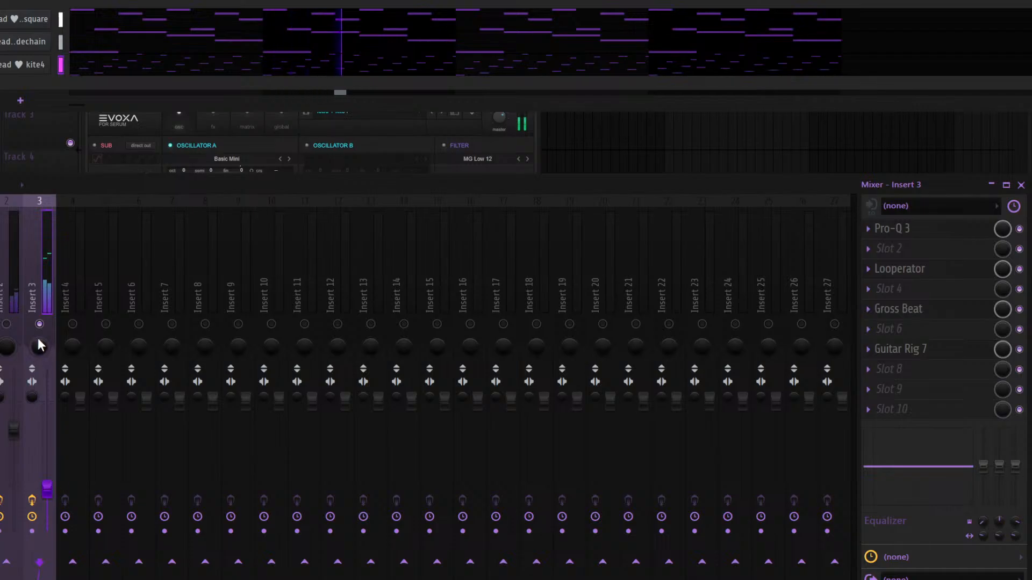
pyautogui.rightClick(39, 324)
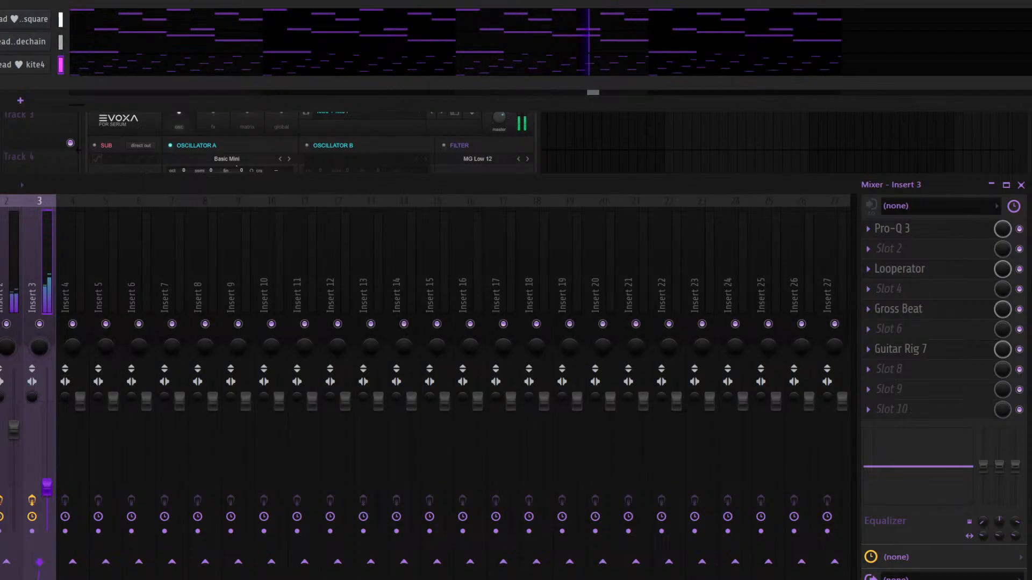
pyautogui.moveTo(47, 491); pyautogui.dragTo(47, 479)
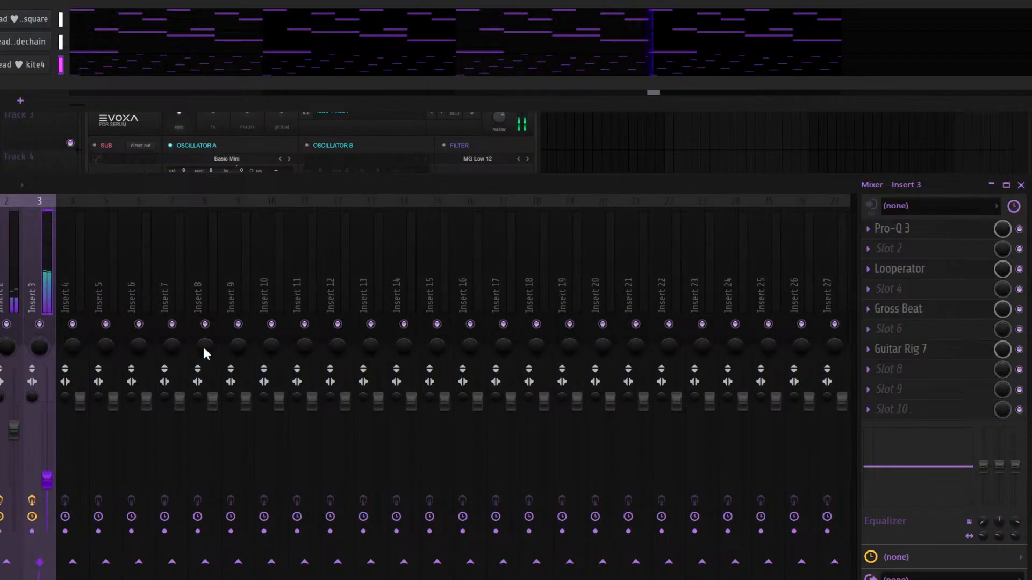
# Review the arpeggiated kite4 notes during playback, and bring the kite4 Serum window to the front
pyautogui.click(77, 59)
pyautogui.hotkey('ctrl', 'a')
pyautogui.press('space')
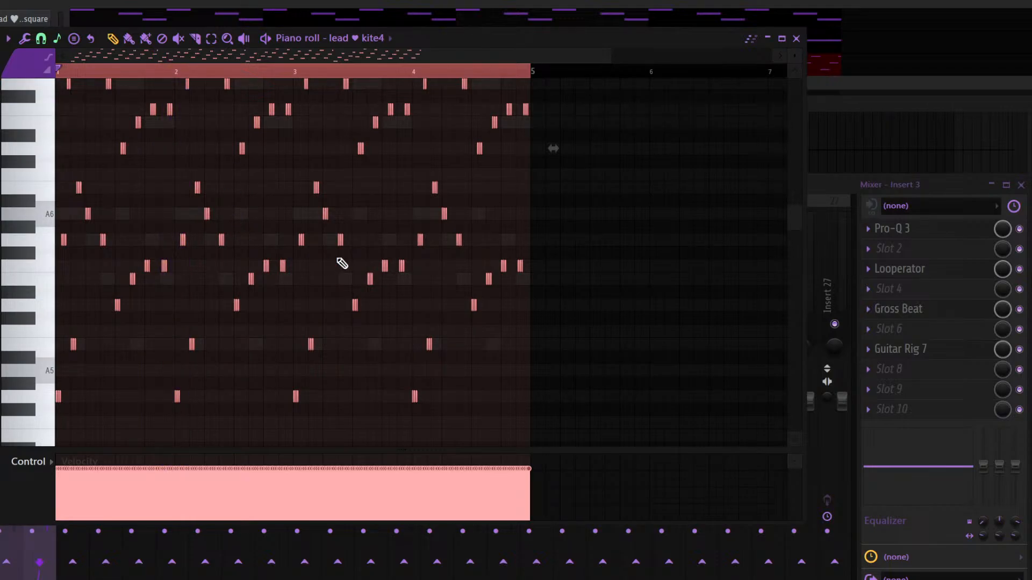
pyautogui.press('space')
pyautogui.scroll(5, 339, 252)
pyautogui.press('F7')
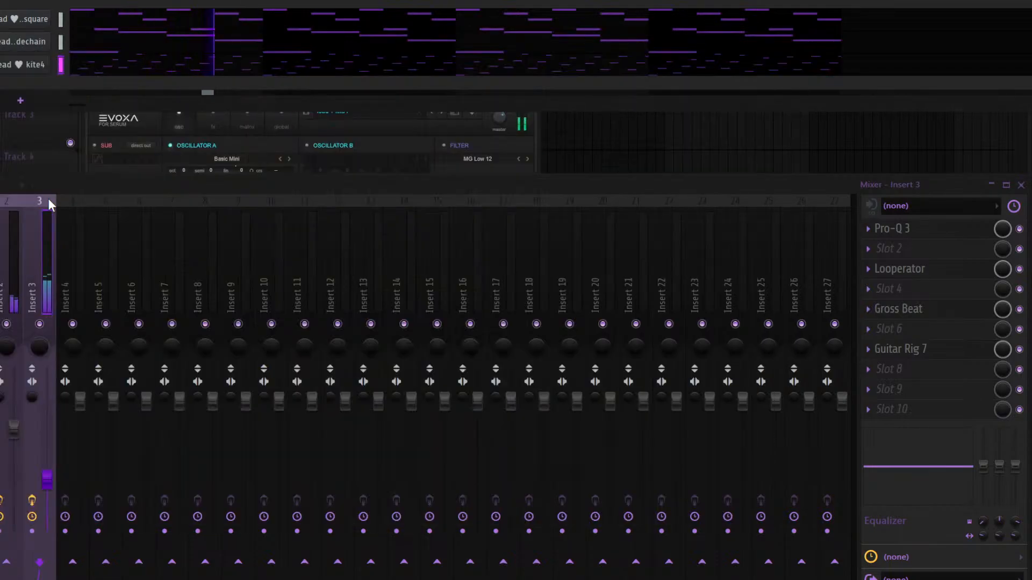
pyautogui.click(533, 143)
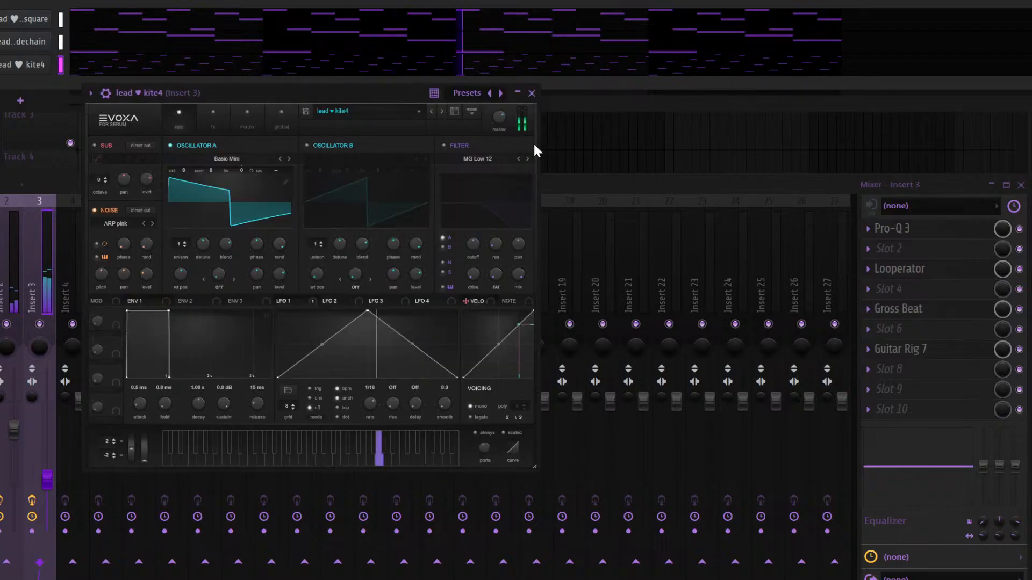
# Compare the kite4 and ivvy9sidechain Serum patches, and listen to the leads with mixer insert 2 switched off and on
pyautogui.click(530, 95)
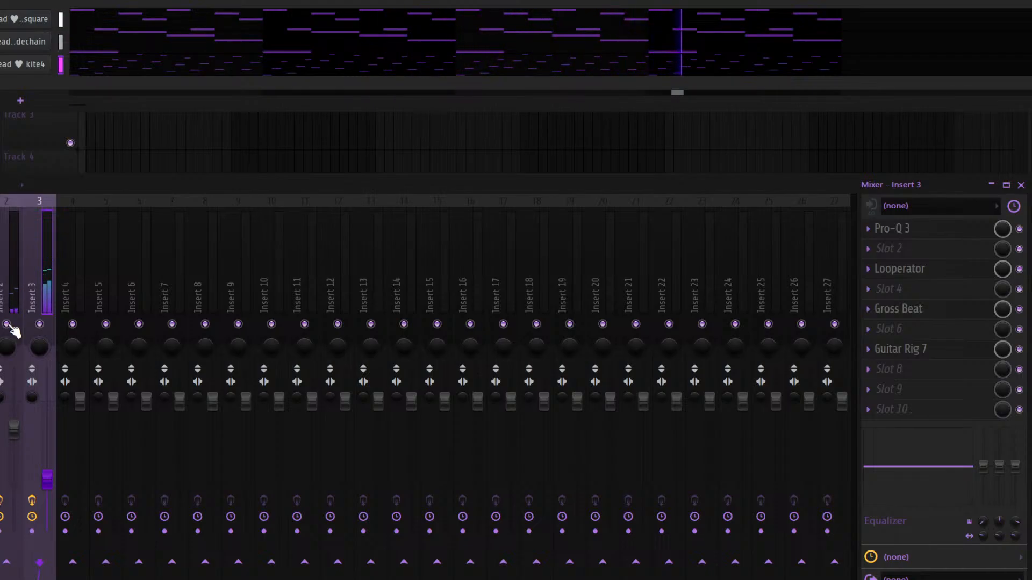
pyautogui.press('space')
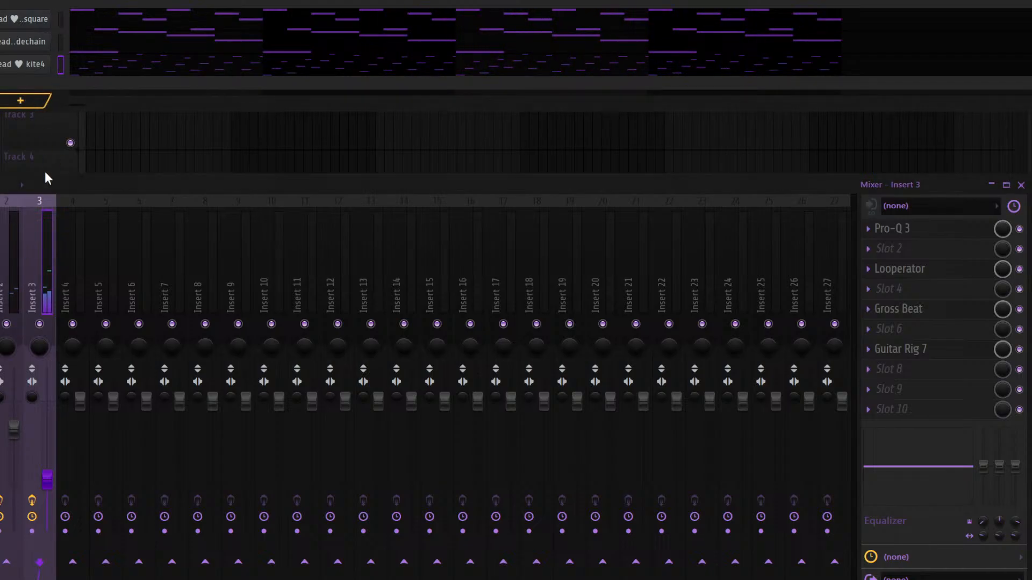
pyautogui.click(18, 64)
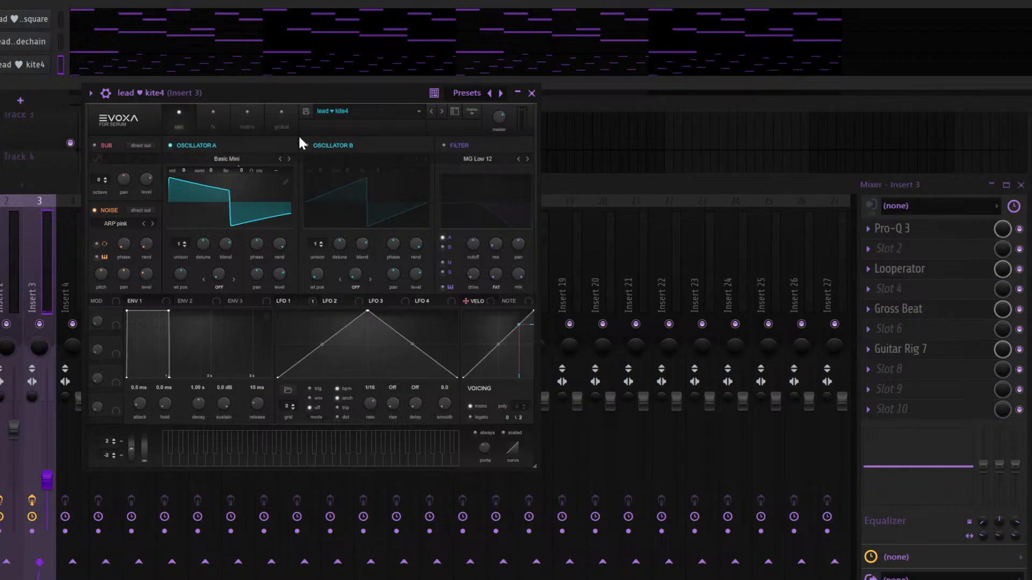
pyautogui.click(24, 46)
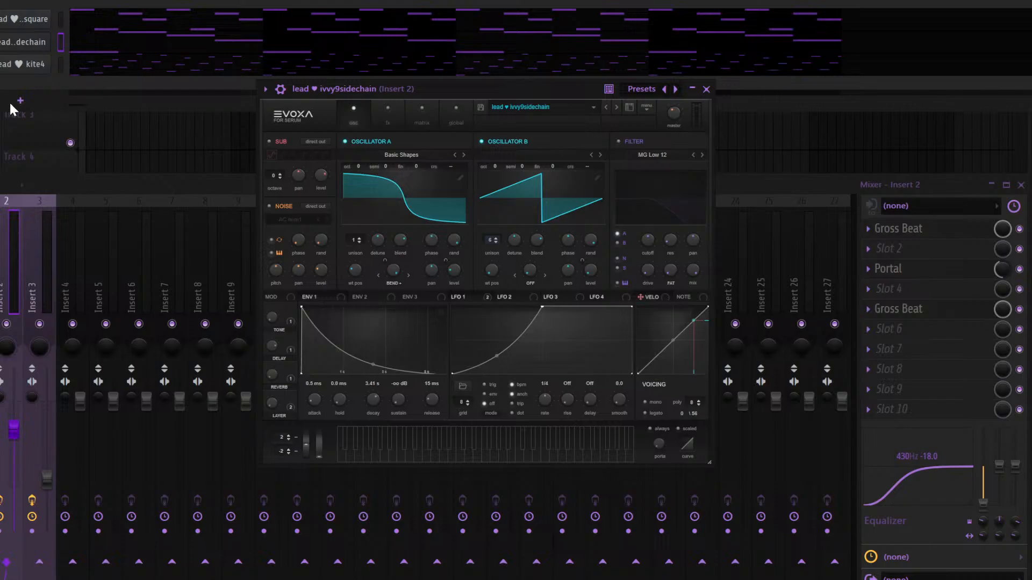
pyautogui.click(8, 67)
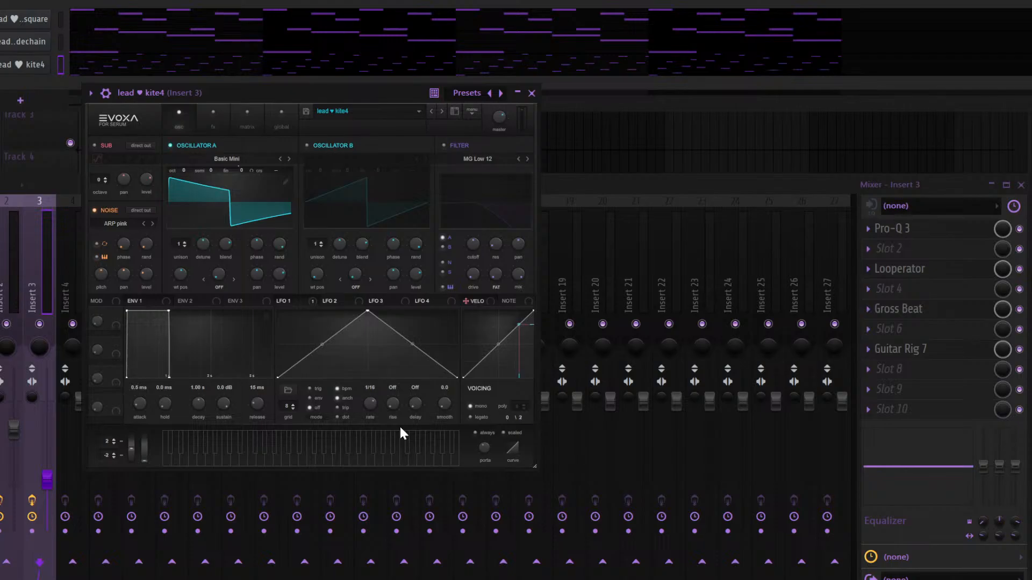
pyautogui.press('space')
pyautogui.press('Escape')
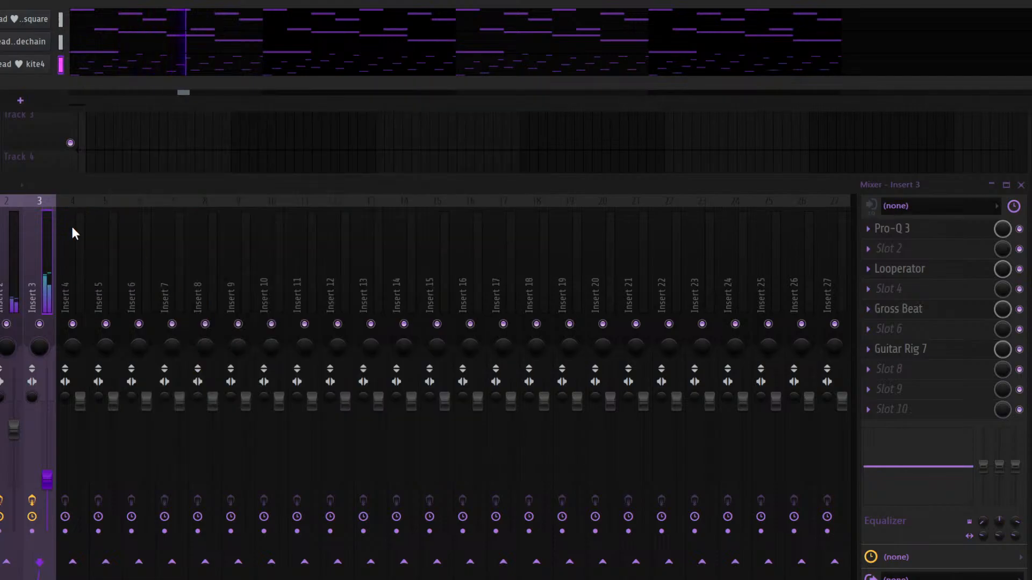
pyautogui.click(6, 325)
pyautogui.click(7, 334)
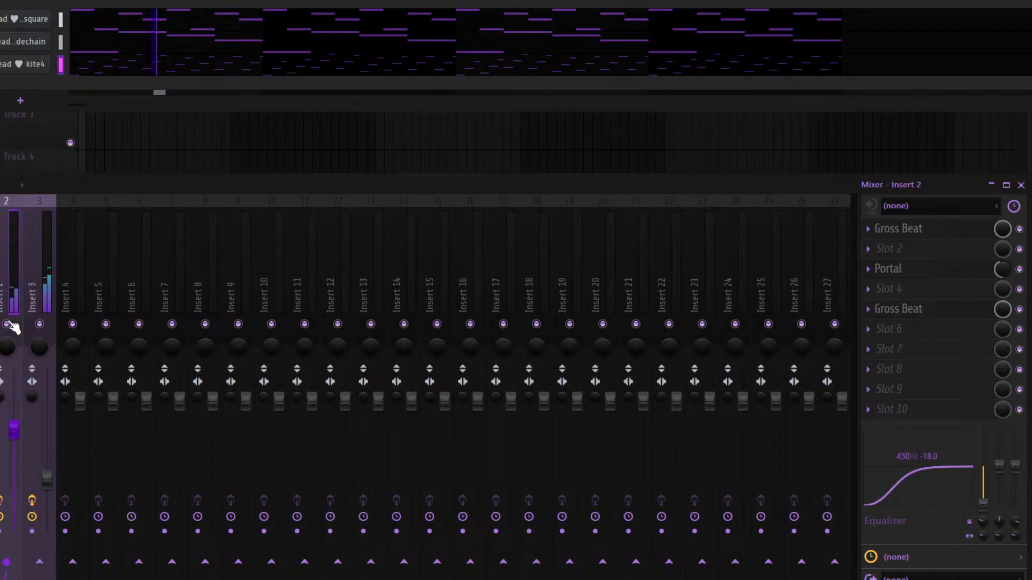
# Duplicate the Pattern 1 clip on Track 1 so it also fills bars 5–8 of the playlist
pyautogui.click(154, 147)
pyautogui.moveTo(131, 56); pyautogui.dragTo(41, 32)
pyautogui.hotkey('ctrl', 'b')
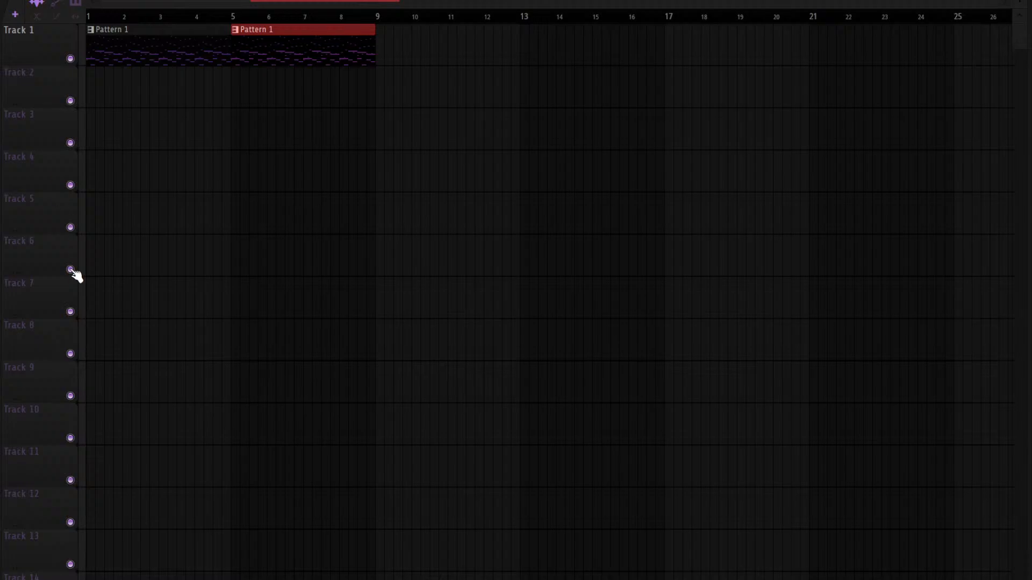
# Place clap hits on steps 9, 25, 41 and 57, the third beat of each bar
pyautogui.press('F6')
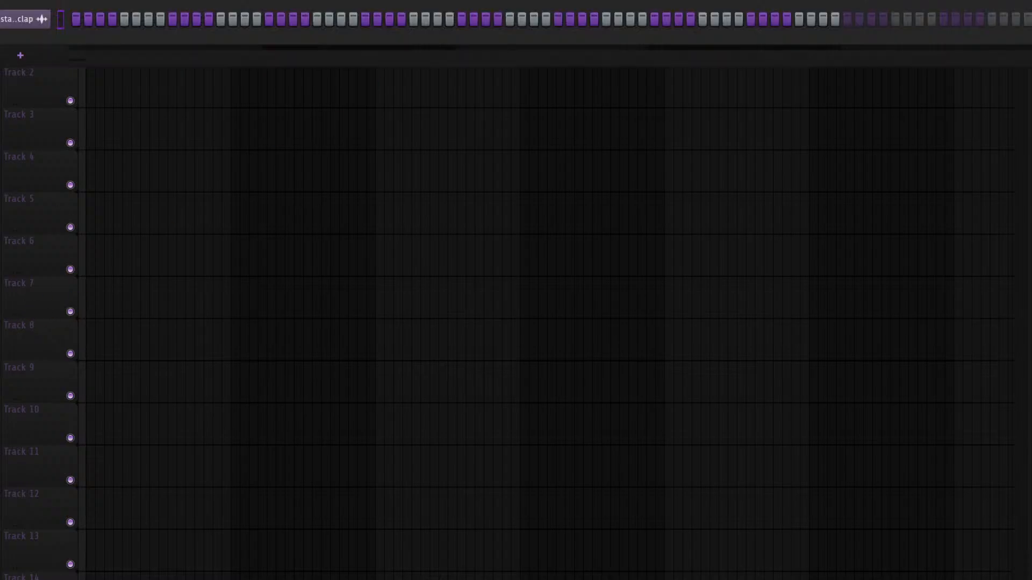
pyautogui.click(172, 21)
pyautogui.click(364, 22)
pyautogui.click(560, 19)
pyautogui.click(750, 19)
pyautogui.press('F6')
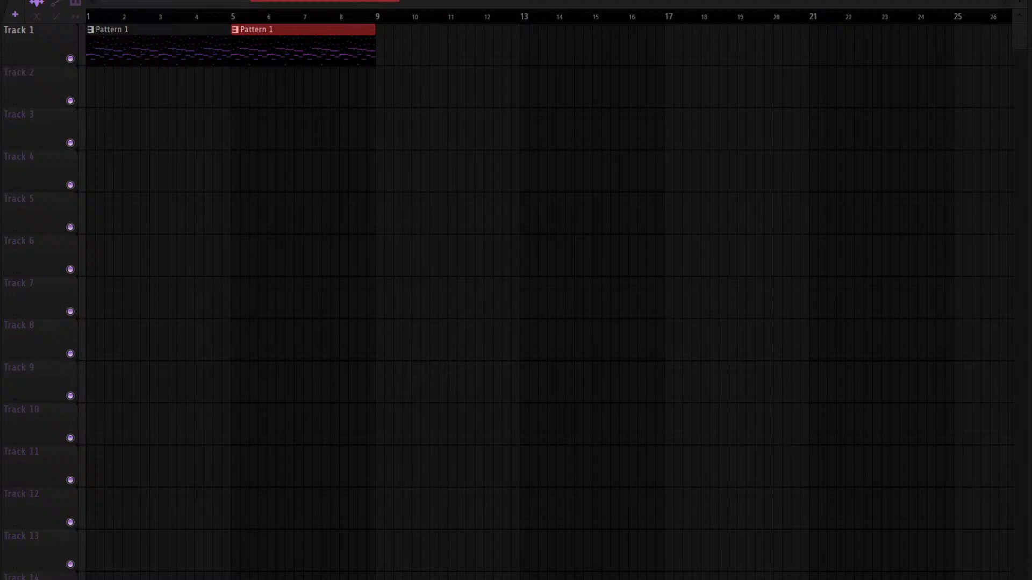
# Fill the hi-hat on every second step and add extra hits on steps 16, 32, 46, 58, 62 and 64
pyautogui.press('F6')
pyautogui.click(218, 86)
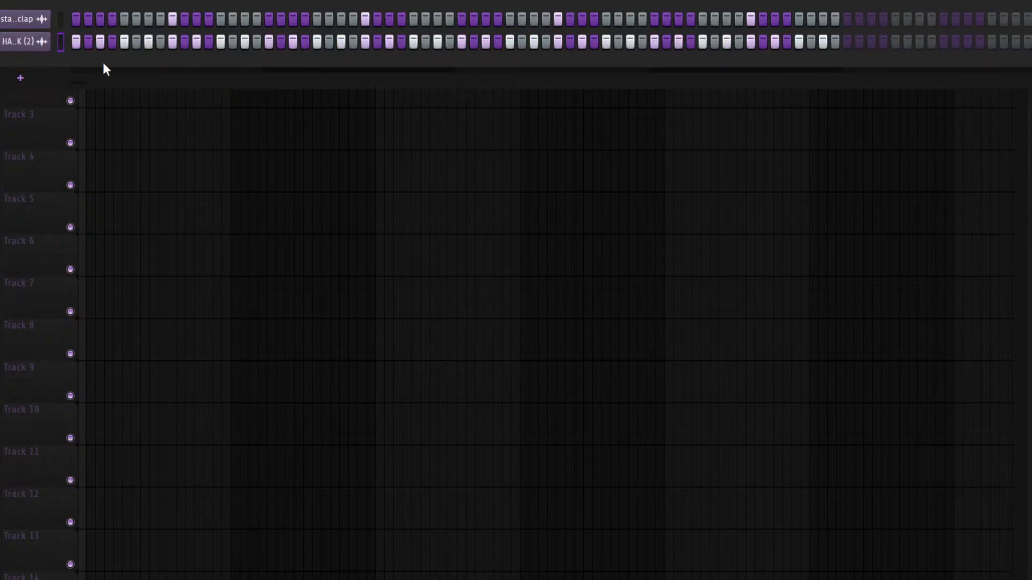
pyautogui.click(257, 42)
pyautogui.click(449, 41)
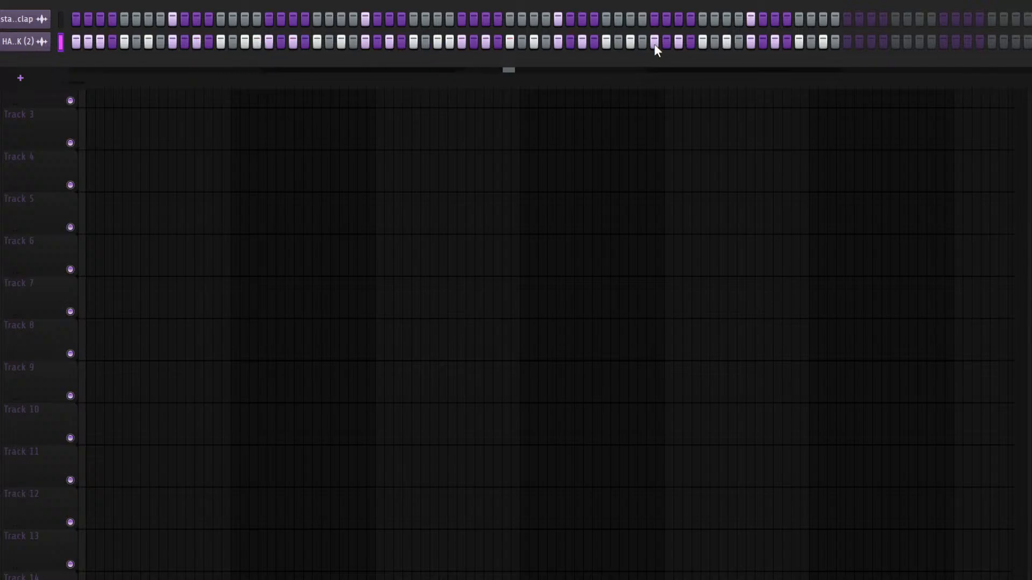
pyautogui.click(618, 41)
pyautogui.click(763, 42)
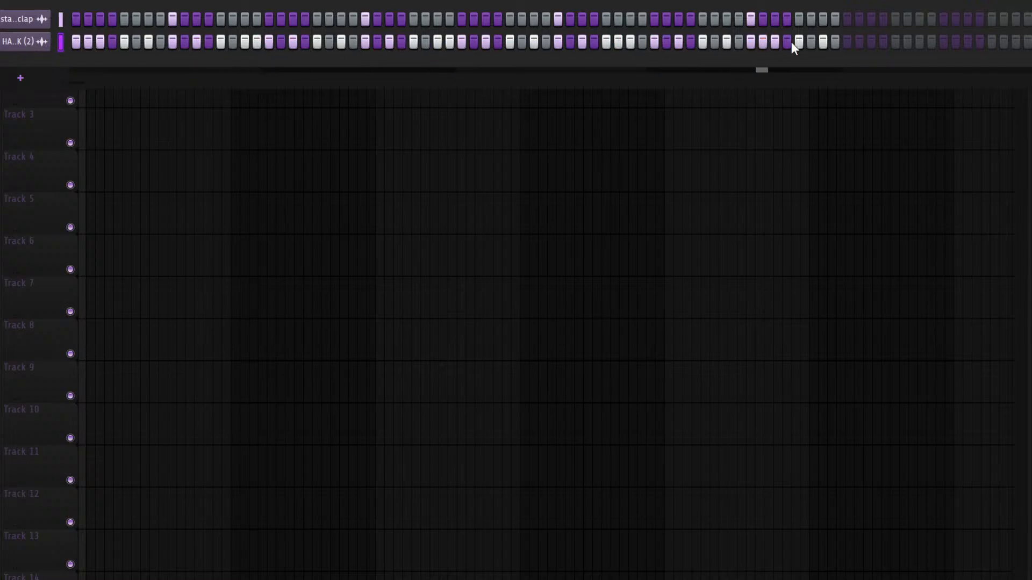
pyautogui.click(811, 41)
pyautogui.click(834, 41)
pyautogui.press('F6')
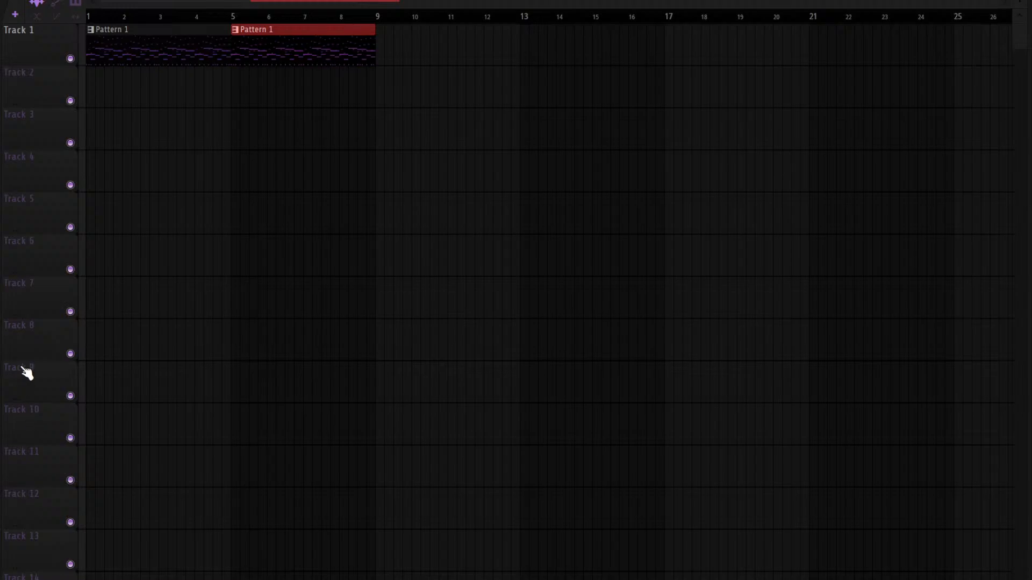
# Add the X808 - TAKEOUThighend sample as a new channel and make it cut itself with cut group 4
pyautogui.moveTo(0, 123); pyautogui.dragTo(81, 133)
pyautogui.click(52, 161)
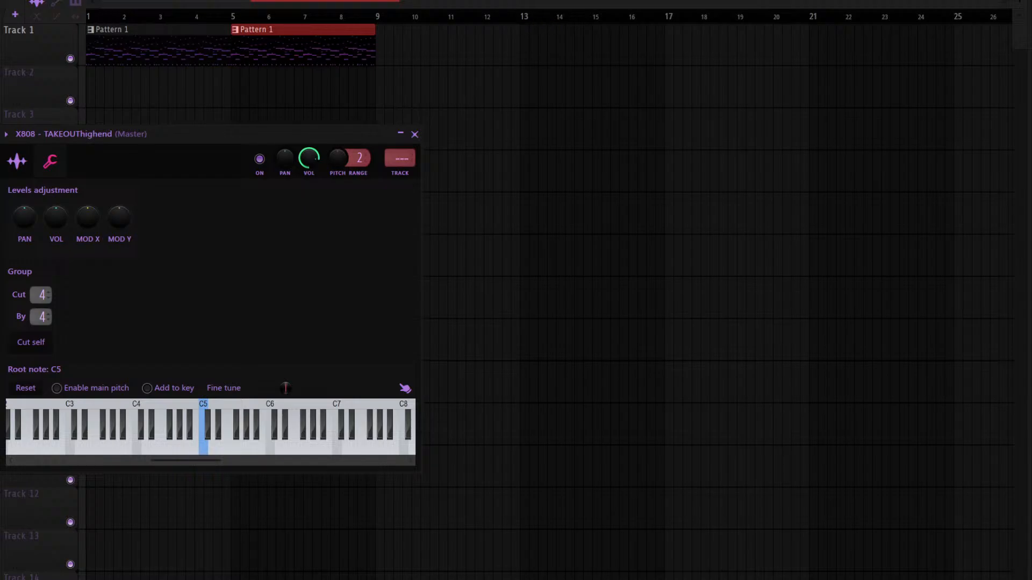
pyautogui.press('Escape')
pyautogui.press('F6')
pyautogui.click(36, 64)
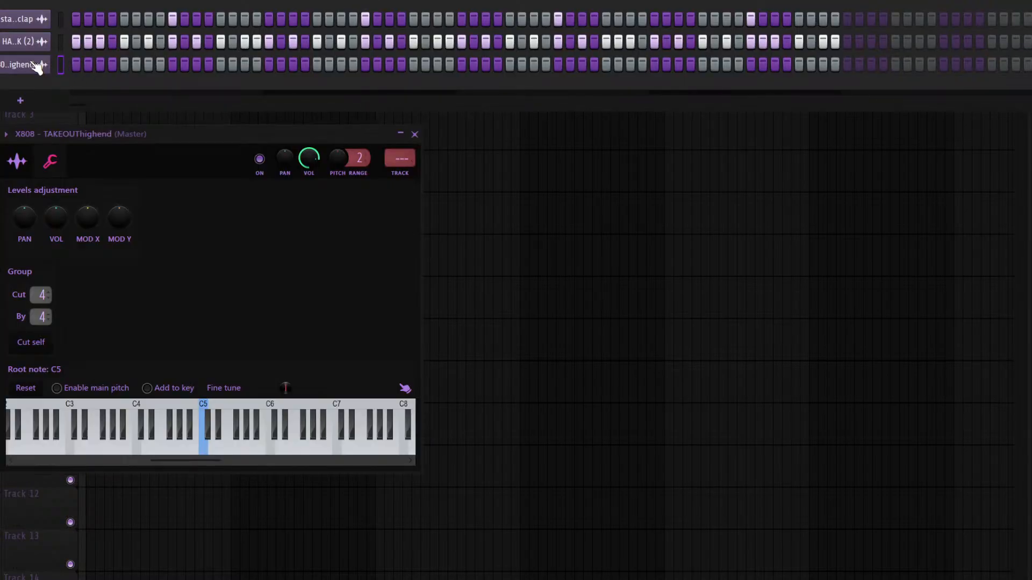
pyautogui.press('Escape')
# Place the first 808 note at the start of bar 1 and settle its pitch on C5
pyautogui.click(63, 64)
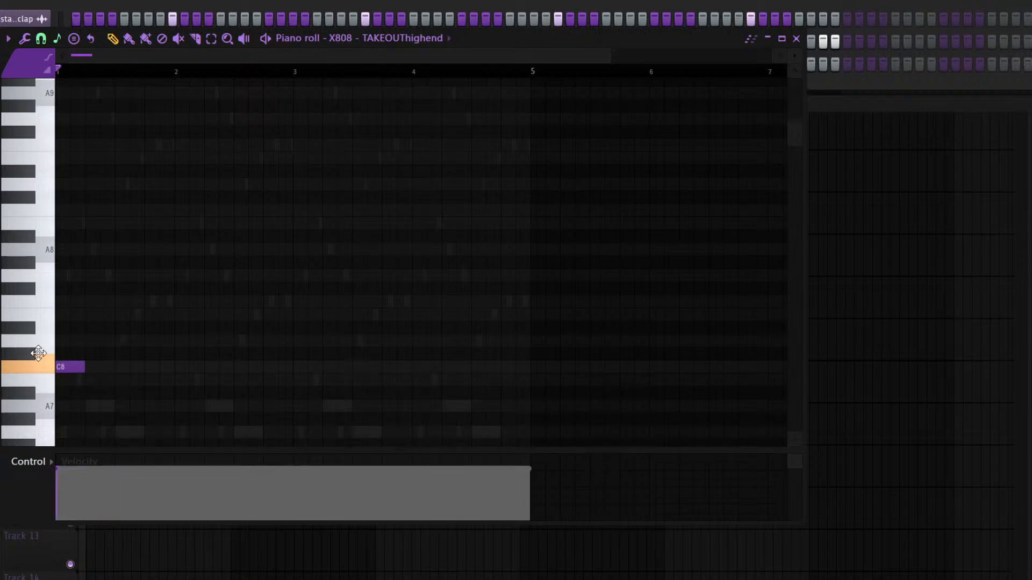
pyautogui.scroll(-8, 122, 350)
pyautogui.click(63, 270)
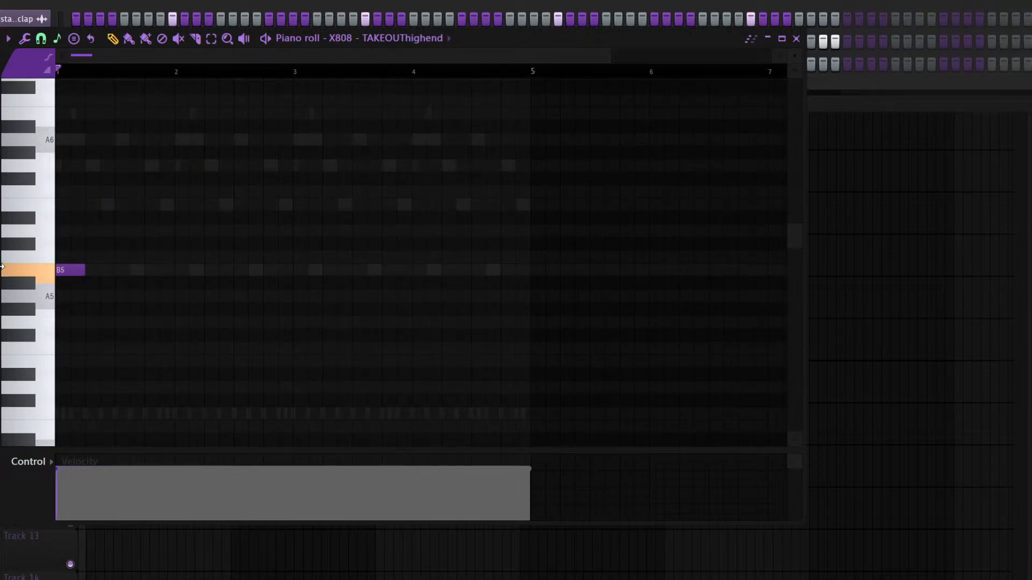
pyautogui.rightClick(67, 274)
pyautogui.scroll(-3, 99, 283)
pyautogui.click(60, 268)
pyautogui.moveTo(42, 262); pyautogui.dragTo(27, 321)
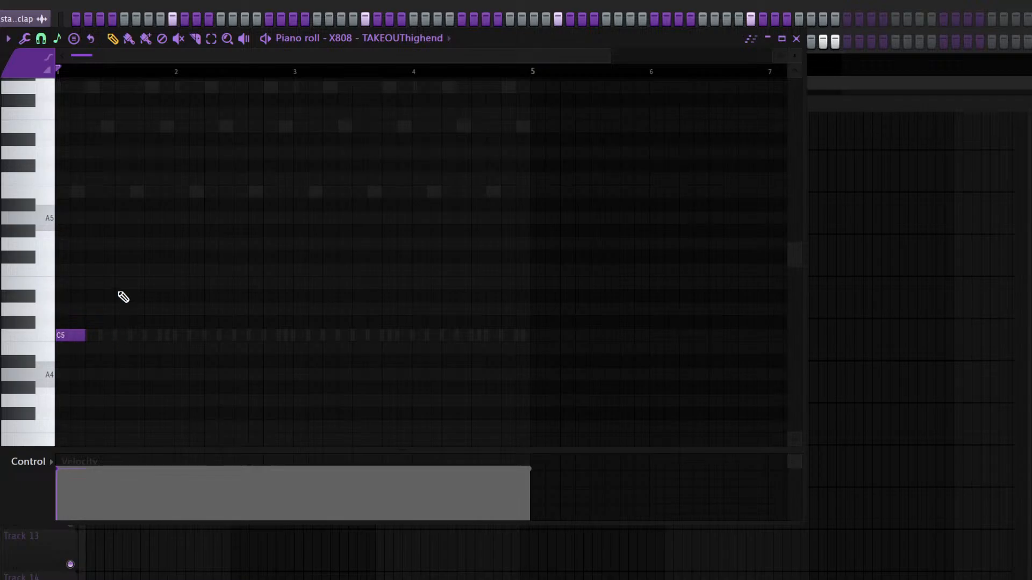
# Try positions for a second C5 note in bar 1, placing it on the third beat with a two-step length
pyautogui.press('space')
pyautogui.click(129, 336)
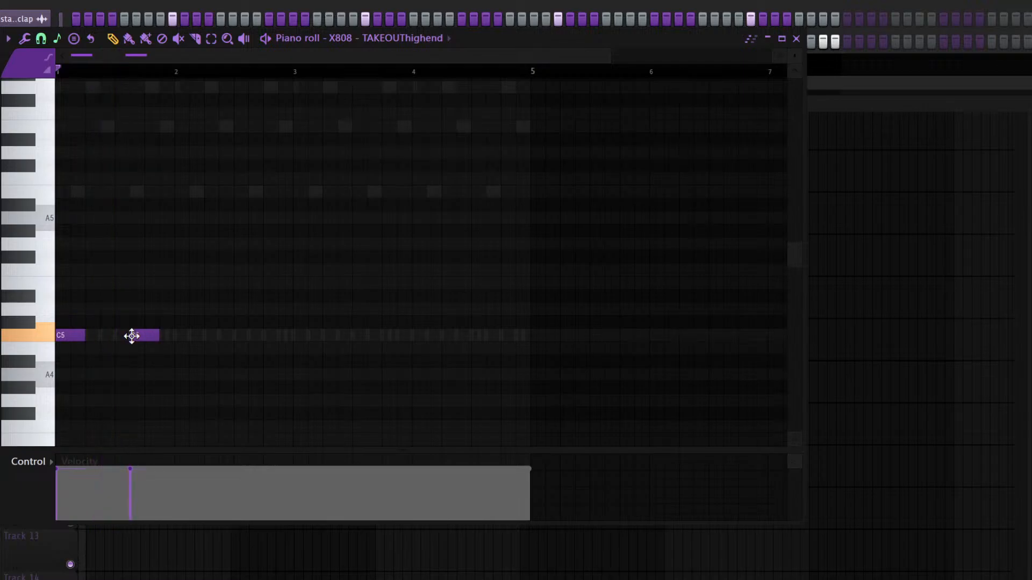
pyautogui.rightClick(143, 338)
pyautogui.click(108, 336)
pyautogui.rightClick(120, 336)
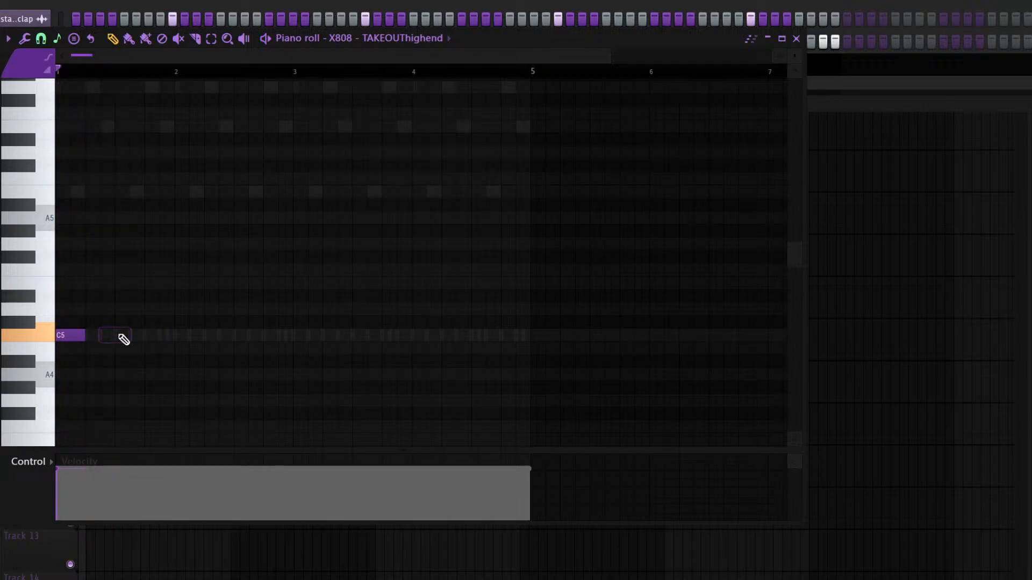
pyautogui.click(119, 336)
pyautogui.press('space')
pyautogui.moveTo(141, 336); pyautogui.dragTo(127, 336)
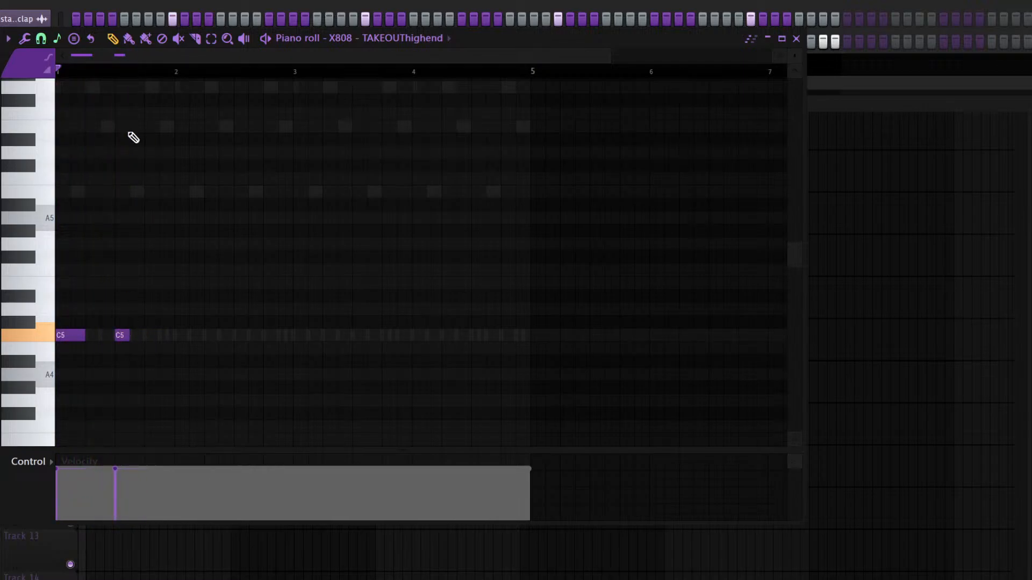
# Replace the C5 note on beat 3 with two-step C5 notes on steps 7 and 13 of bar 1
pyautogui.scroll(5, 118, 59)
pyautogui.press('space')
pyautogui.click(202, 336)
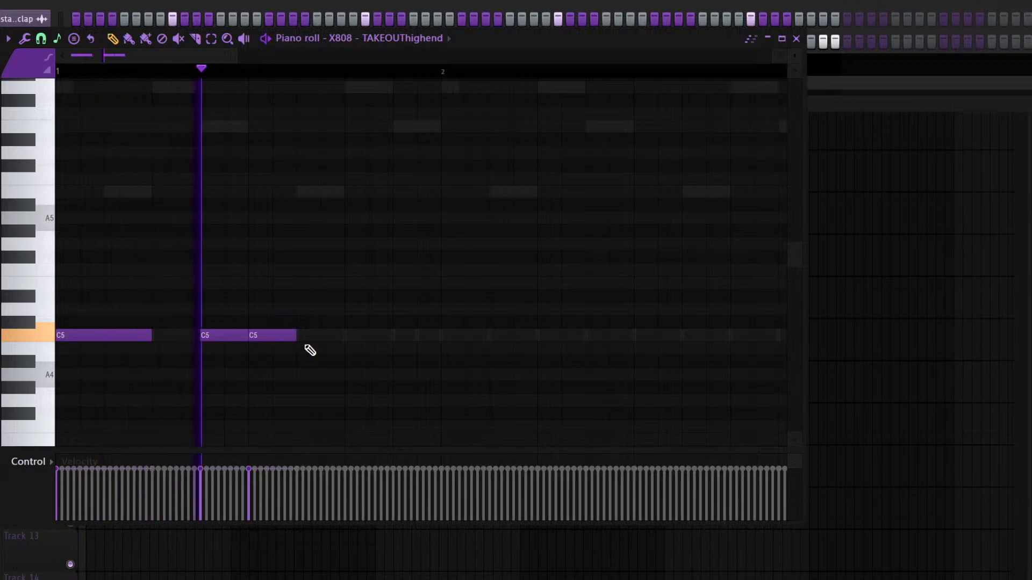
pyautogui.rightClick(294, 337)
pyautogui.click(352, 336)
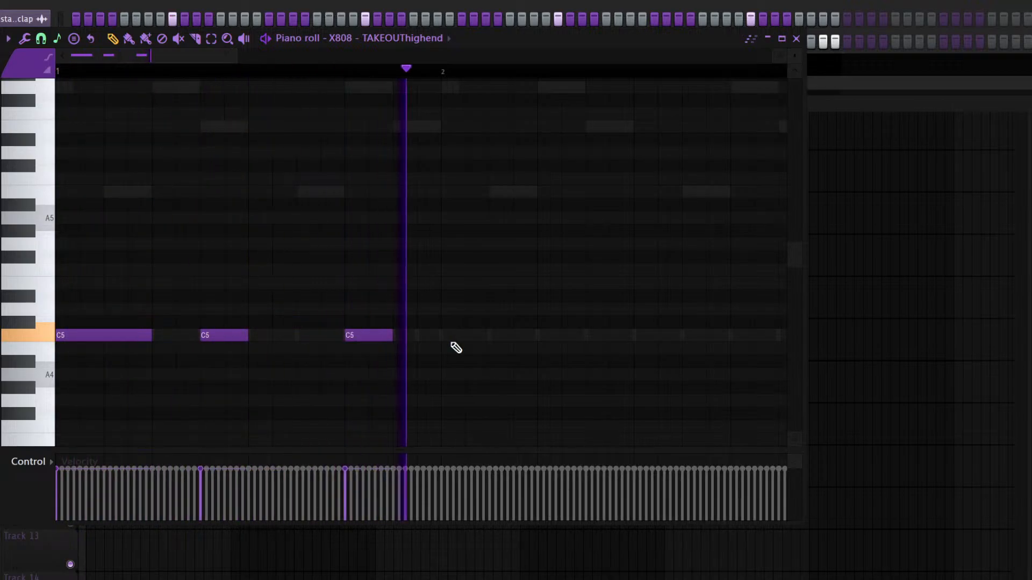
pyautogui.press('space')
pyautogui.scroll(-1, 479, 63)
pyautogui.press('space')
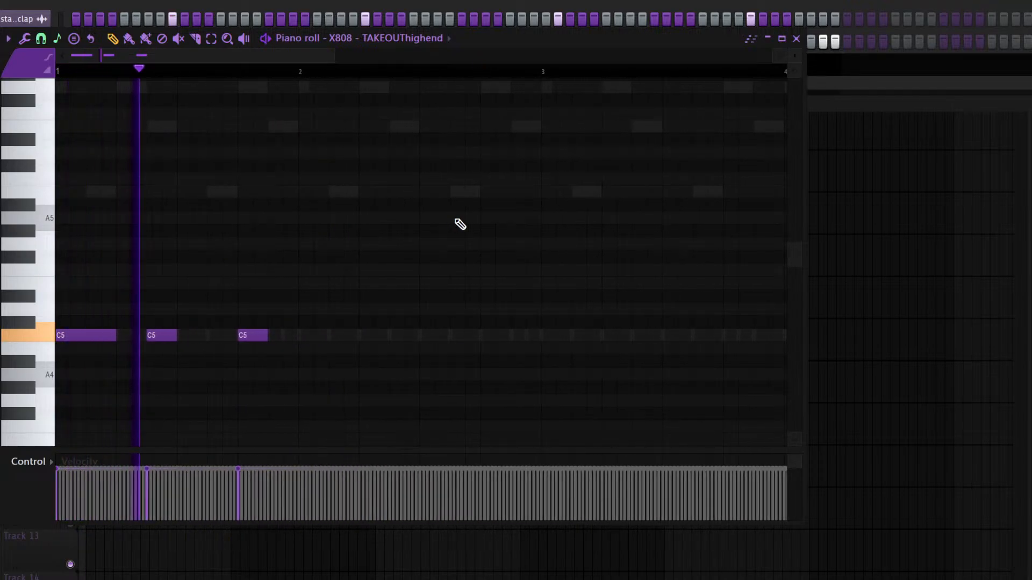
# Add B5 notes on steps 11 and 15 of bar 2, and duplicate the two-bar 808 line into bars 3–4
pyautogui.click(454, 193)
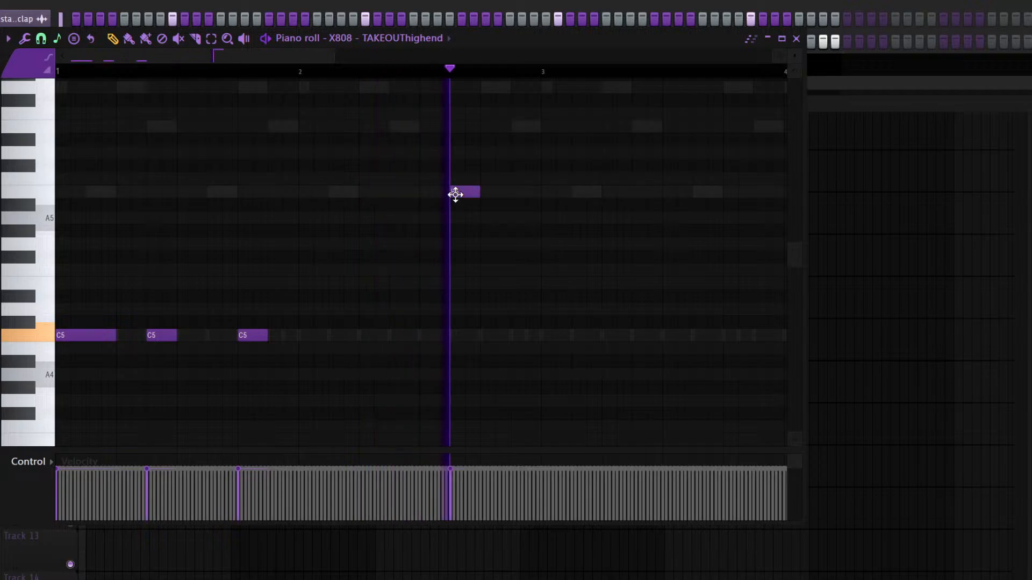
pyautogui.click(514, 193)
pyautogui.moveTo(616, 148); pyautogui.dragTo(571, 172)
pyautogui.hotkey('ctrl', 'b')
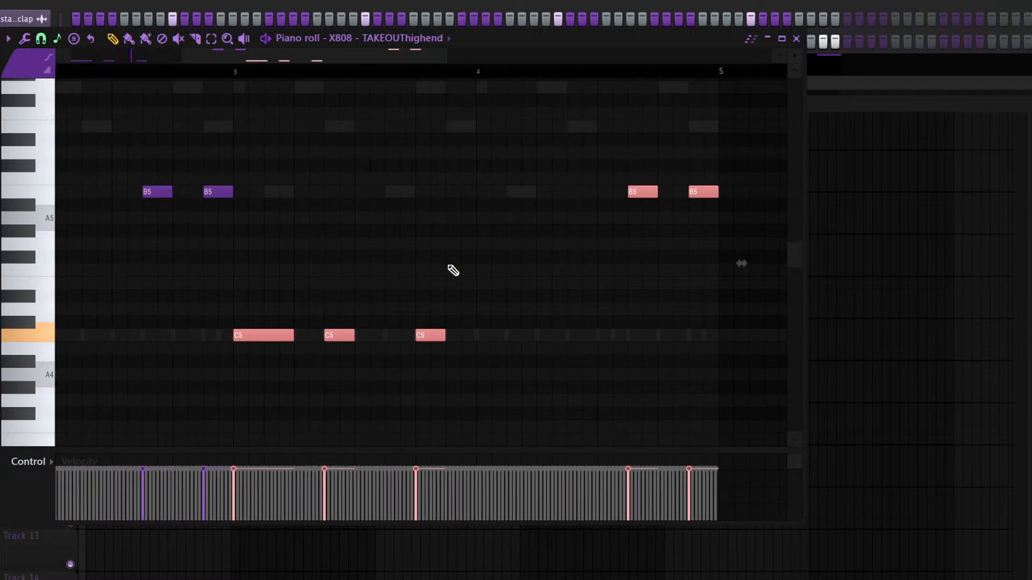
pyautogui.rightClick(572, 282)
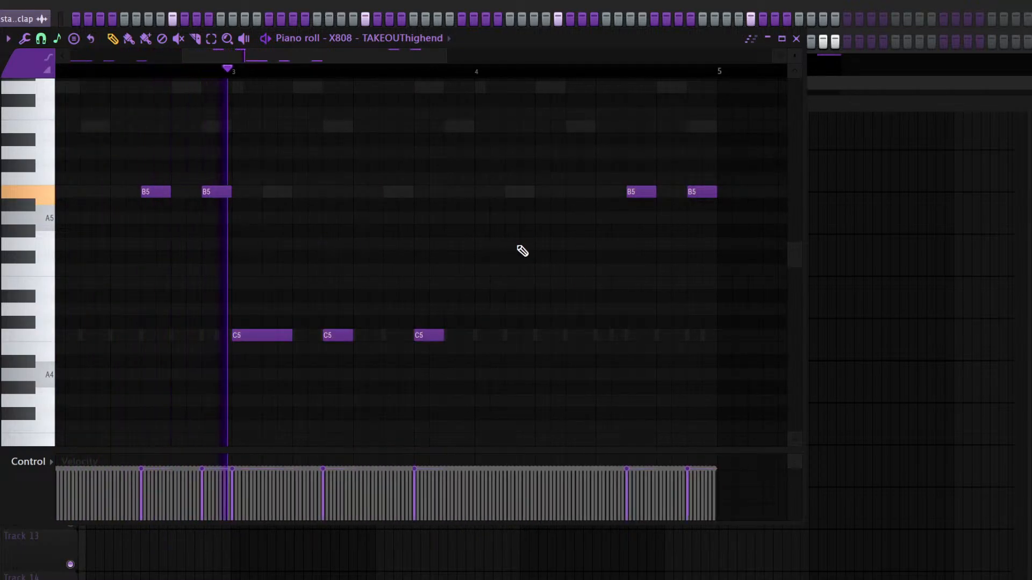
# Replace the two B5 notes in bar 4 with an F5 on step 7 and an A5 on step 13
pyautogui.click(569, 273)
pyautogui.press('space')
pyautogui.rightClick(576, 274)
pyautogui.click(572, 271)
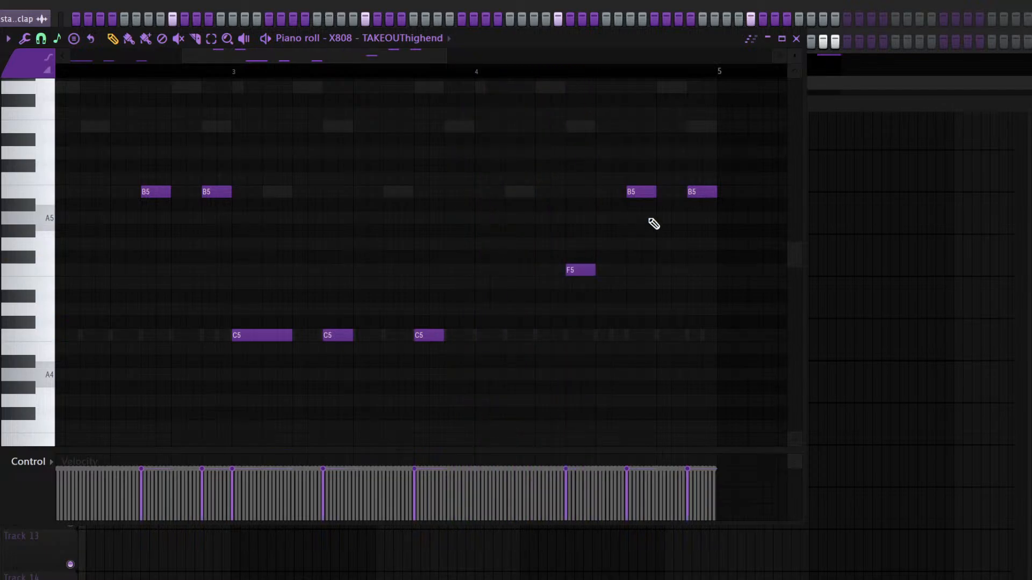
pyautogui.rightClick(644, 195)
pyautogui.click(662, 219)
pyautogui.rightClick(705, 195)
pyautogui.press('space')
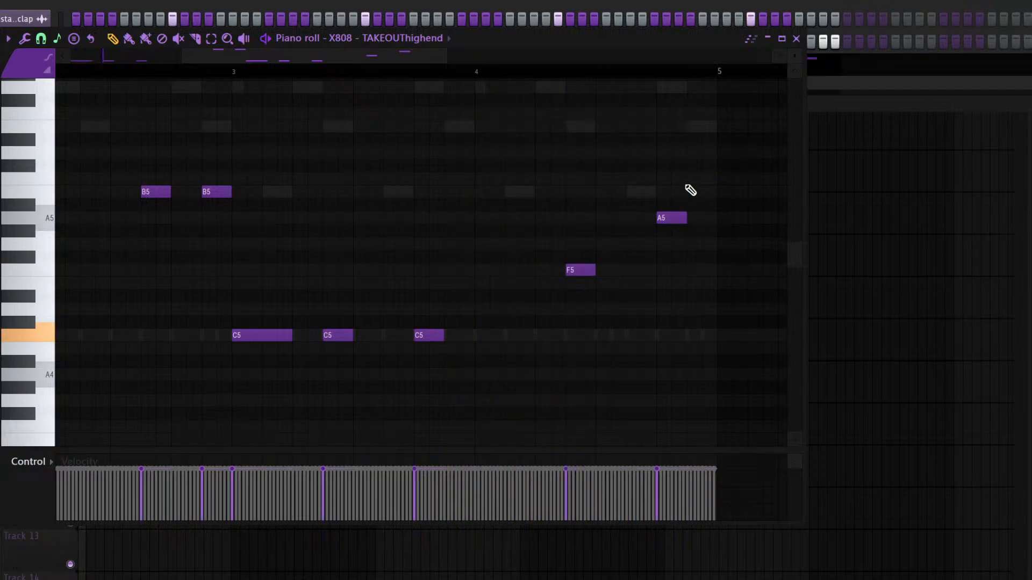
pyautogui.scroll(-3, 286, 58)
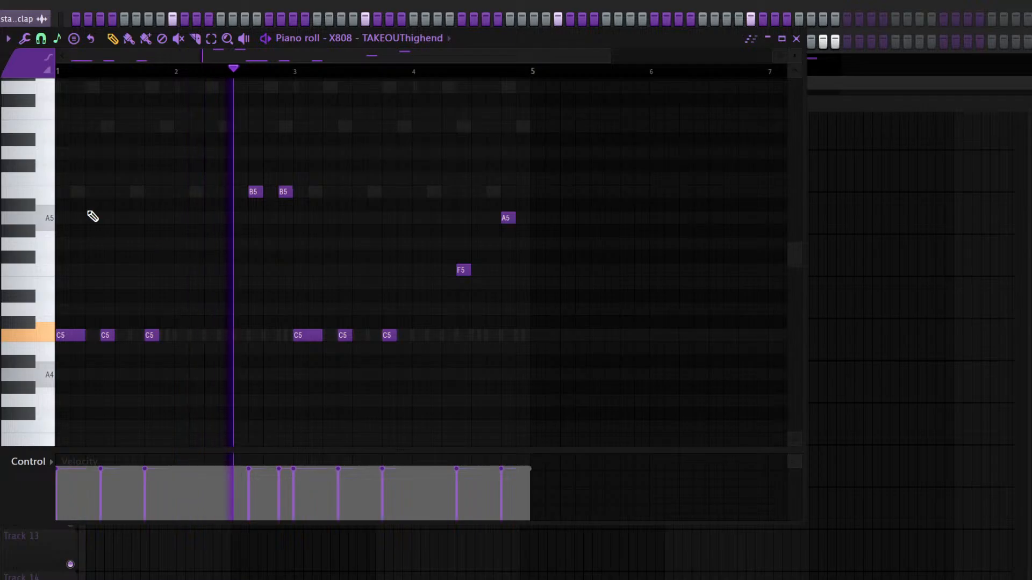
# Swap the 808 channel's sample for another one whose name ends in RAPHY, and play the pattern
pyautogui.press('F9')
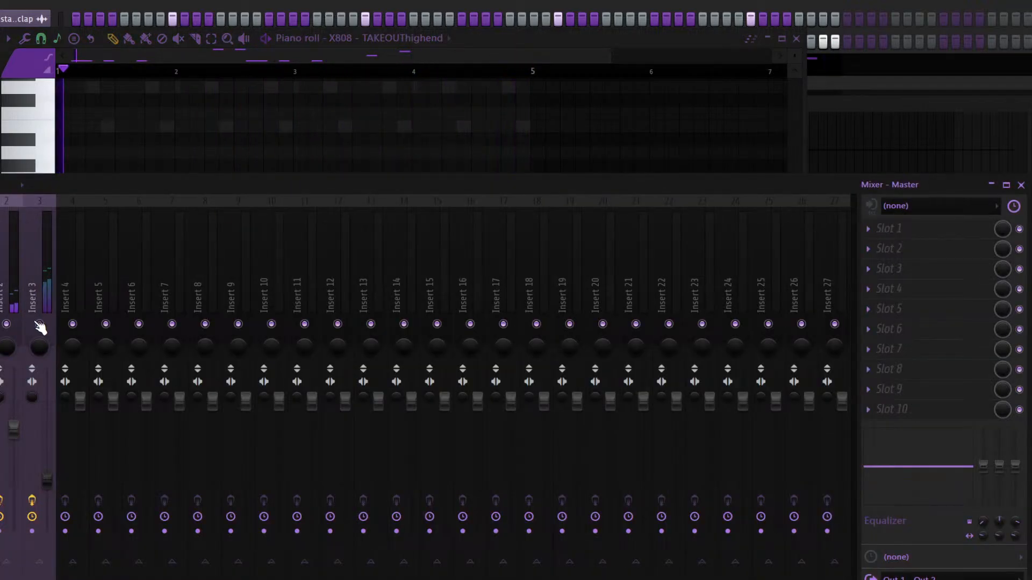
pyautogui.press('F7')
pyautogui.press('space')
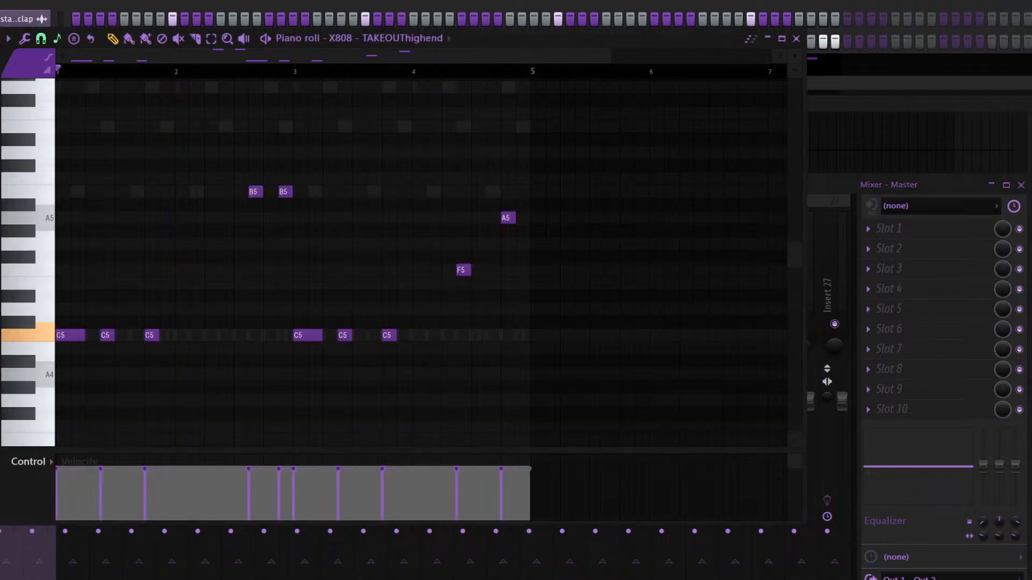
pyautogui.press('F7')
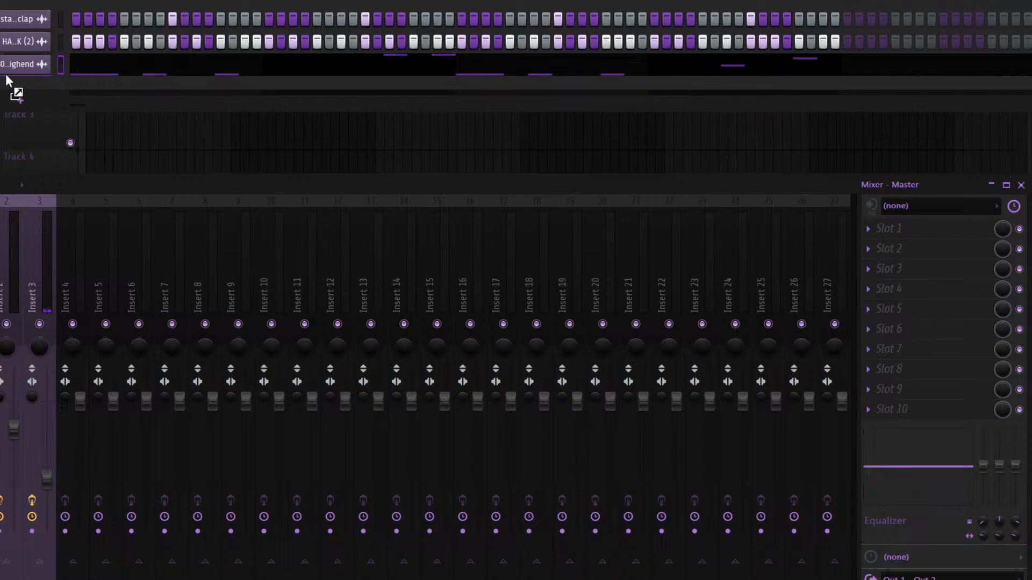
pyautogui.moveTo(6, 73); pyautogui.dragTo(7, 66)
pyautogui.press('space')
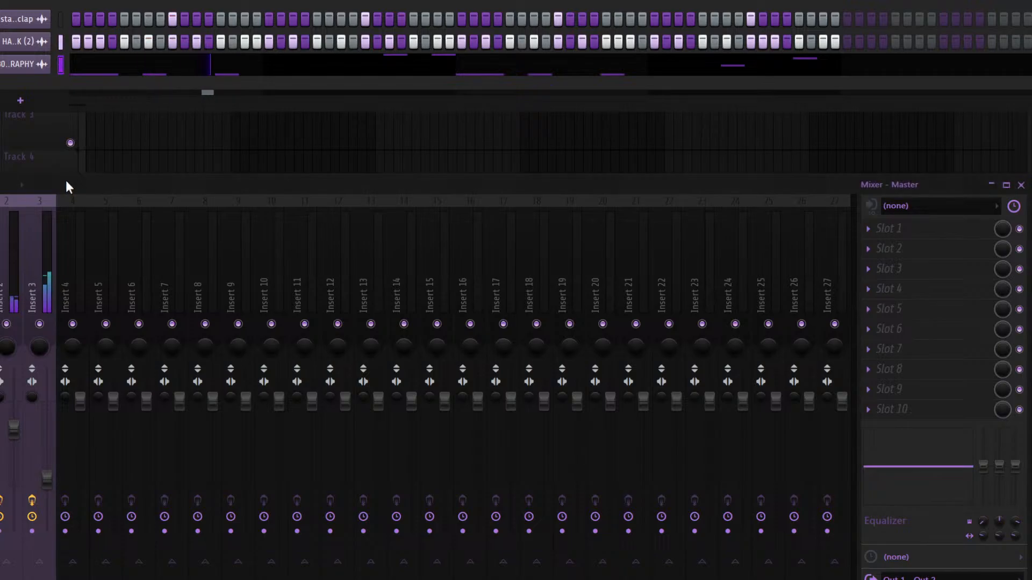
# Add the lil tiny baby kick sample as a new channel and paste the 808 notes into it
pyautogui.press('F9')
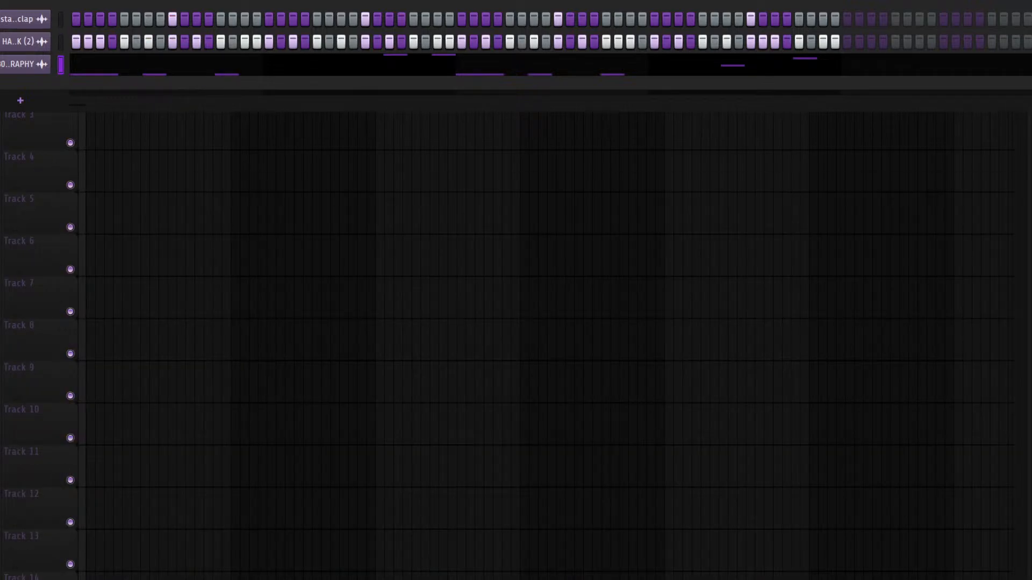
pyautogui.press('F6')
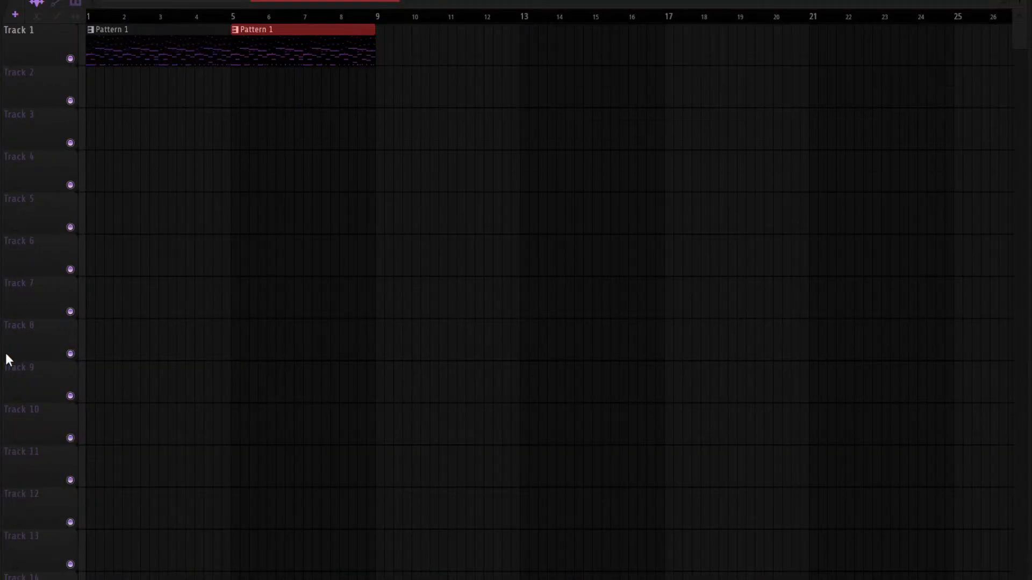
pyautogui.press('F6')
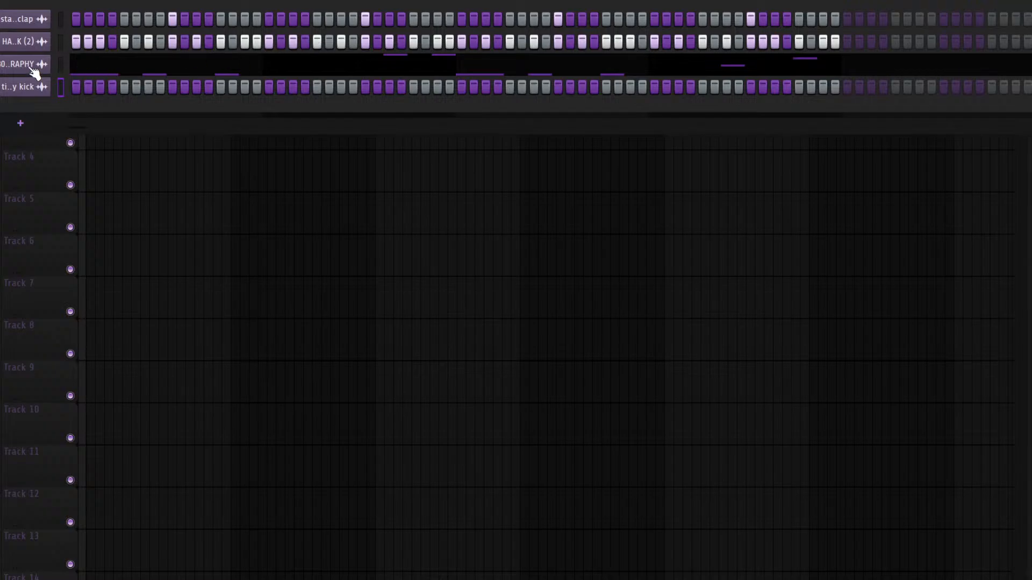
pyautogui.hotkey('ctrl', 'v')
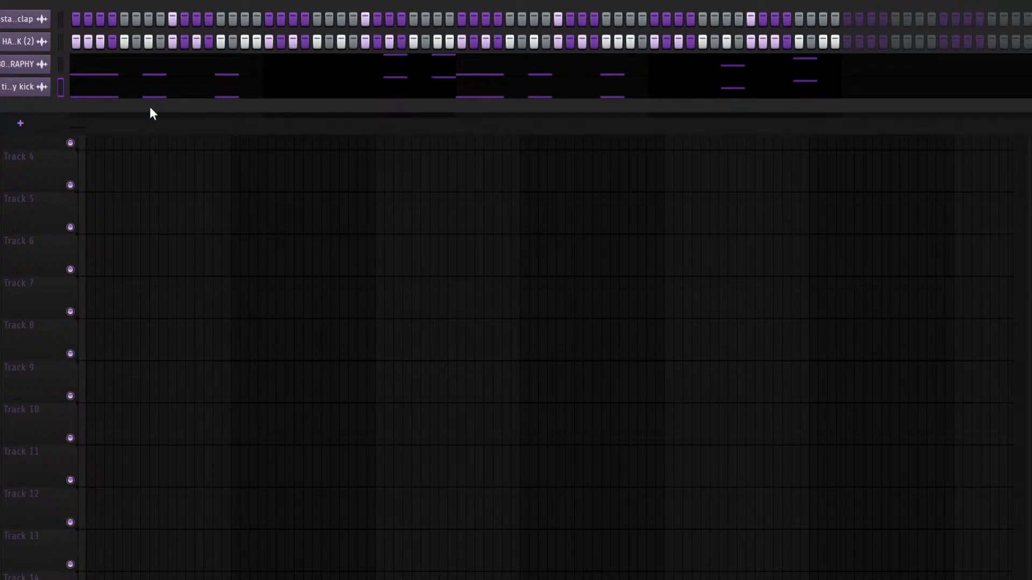
# Flatten all of the kick channel's notes to a single pitch, and play the pattern
pyautogui.click(77, 86)
pyautogui.click(79, 86)
pyautogui.press('F7')
pyautogui.hotkey('ctrl', 'a')
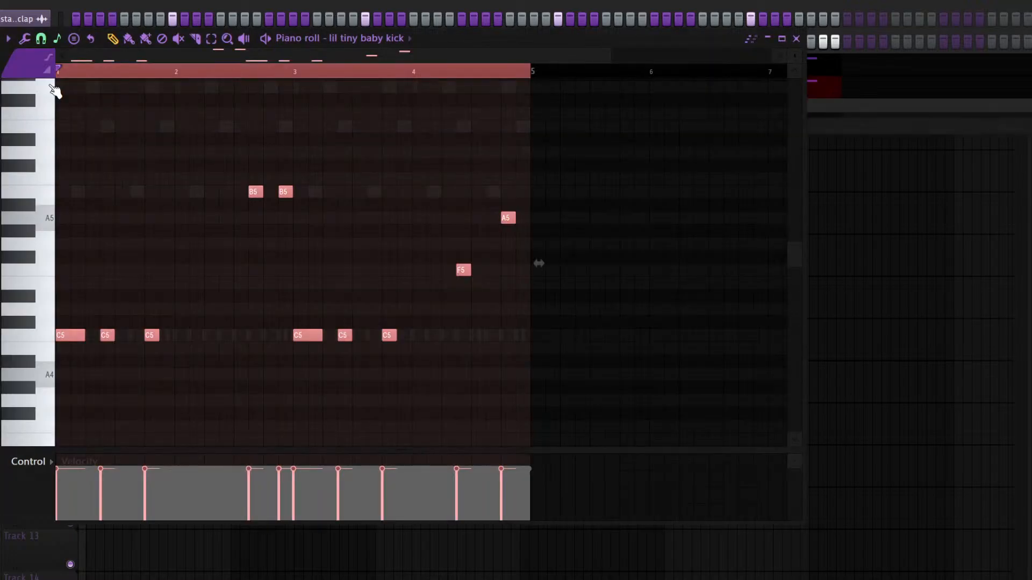
pyautogui.hotkey('ctrl', 'alt', 'y')
pyautogui.press('F7')
pyautogui.press('space')
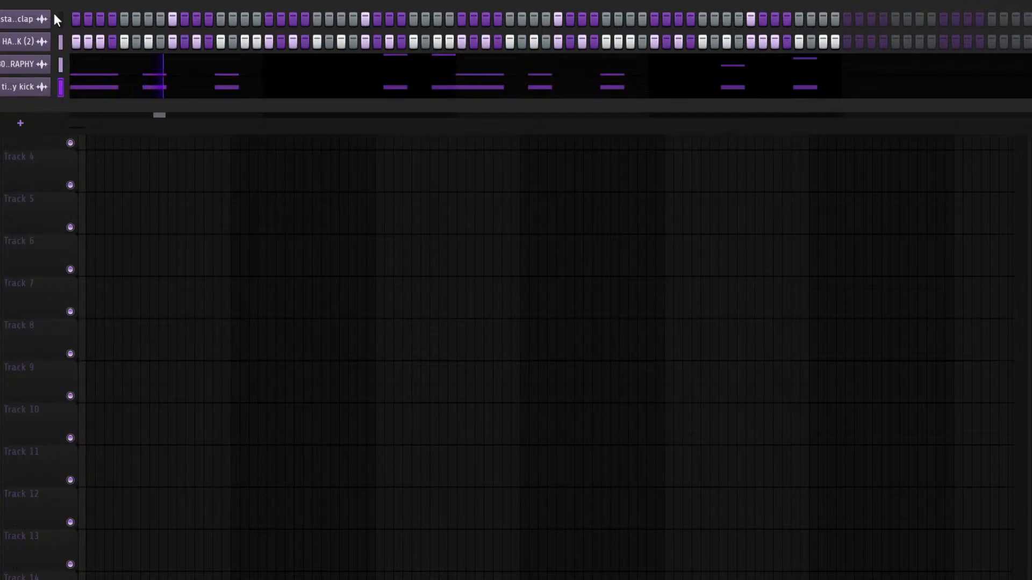
# Route the clap, hi-hat, 808 and kick channels to mixer tracks 4–7, and send the 808 track to the kick track
pyautogui.moveTo(59, 17); pyautogui.dragTo(60, 91)
pyautogui.press('F9')
pyautogui.click(69, 282)
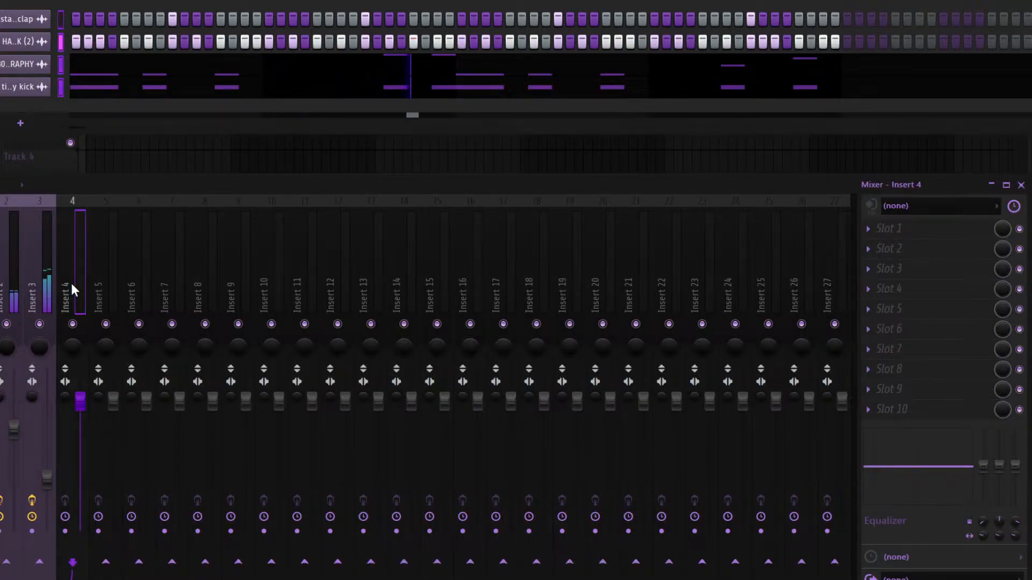
pyautogui.hotkey('ctrl', 'l')
pyautogui.click(149, 291)
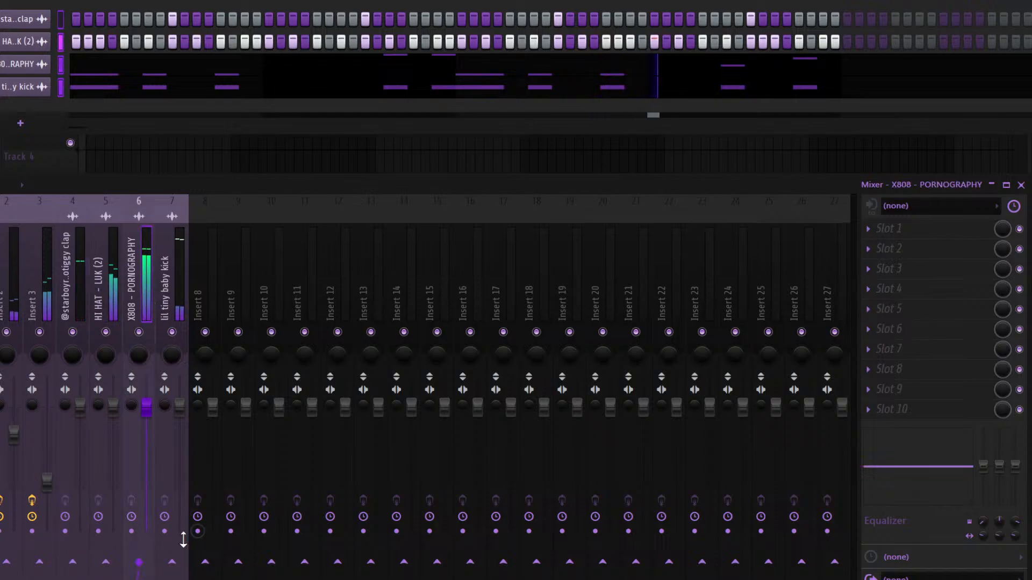
pyautogui.click(172, 562)
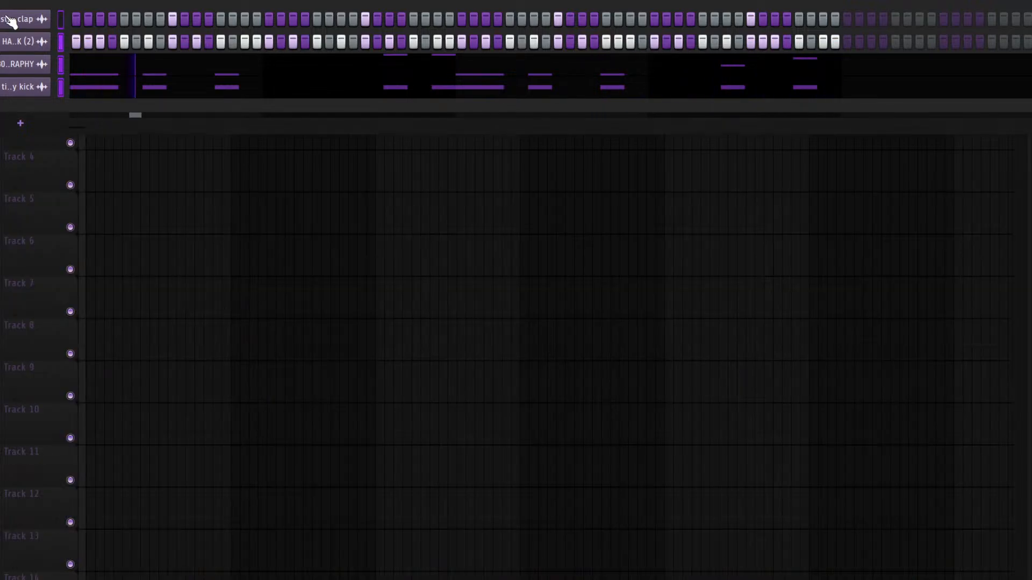
# Add the SNARE - CLEAN sample as a channel with hits on steps 3, 4 and 7 of bar 1, and play the pattern
pyautogui.press('F9')
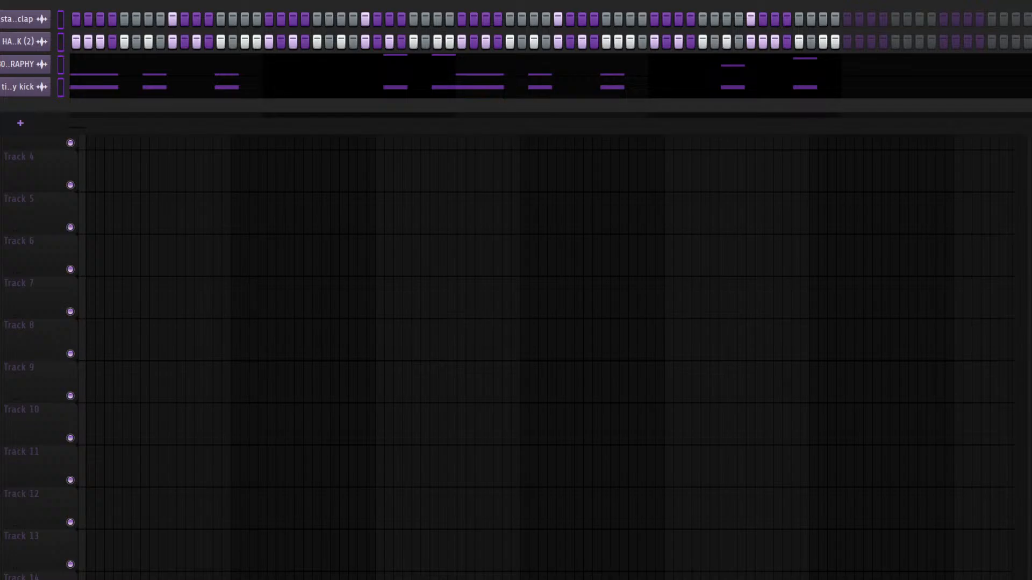
pyautogui.press('F6')
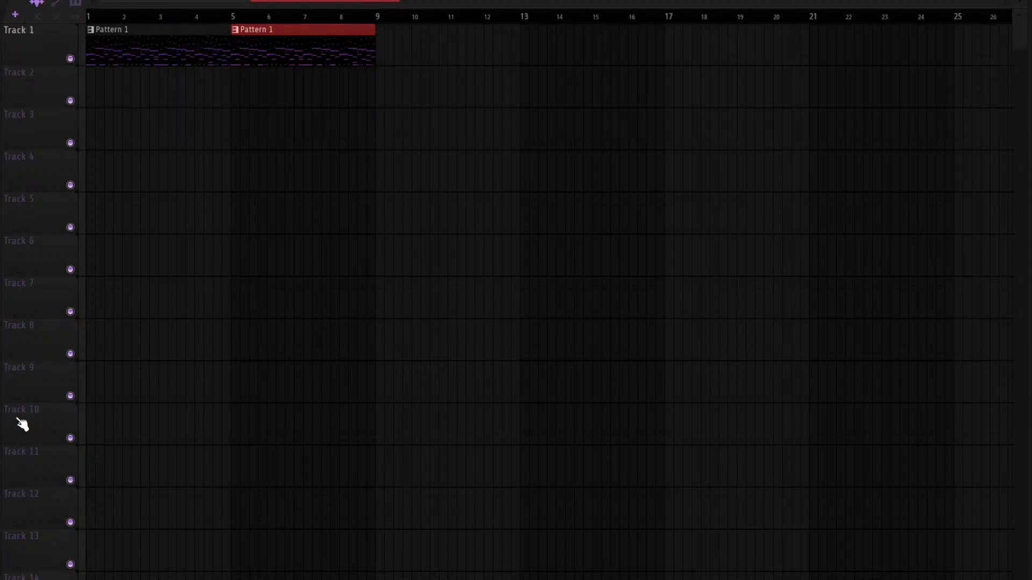
pyautogui.press('F6')
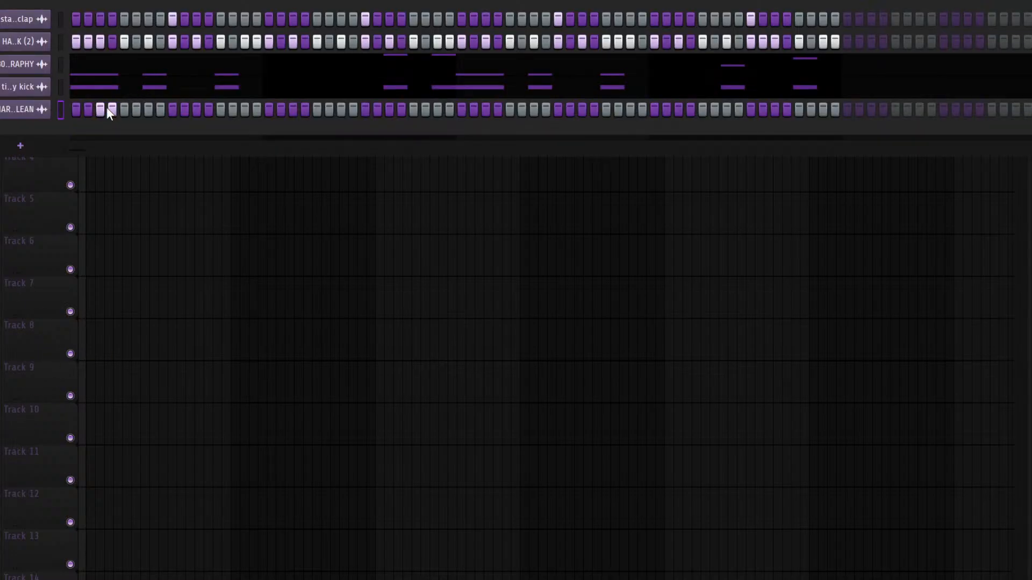
pyautogui.press('space')
pyautogui.press('space')
pyautogui.click(148, 110)
pyautogui.press('space')
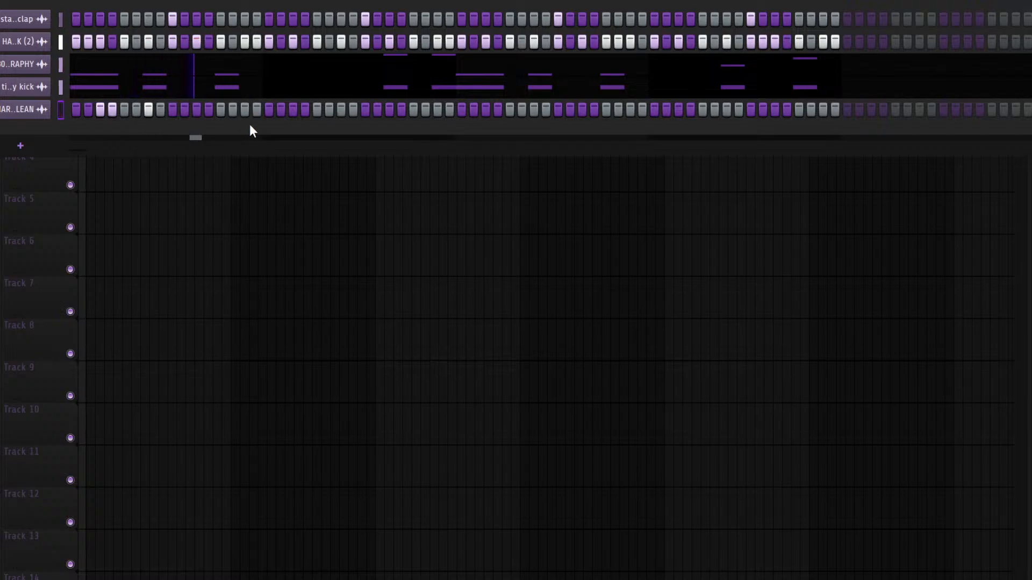
# Add snare hits on step 15 of bar 1, step 3 of bar 2, steps 3 and 7 of bar 3, and steps 3, 4 and 7 of bar 4
pyautogui.click(244, 109)
pyautogui.click(293, 110)
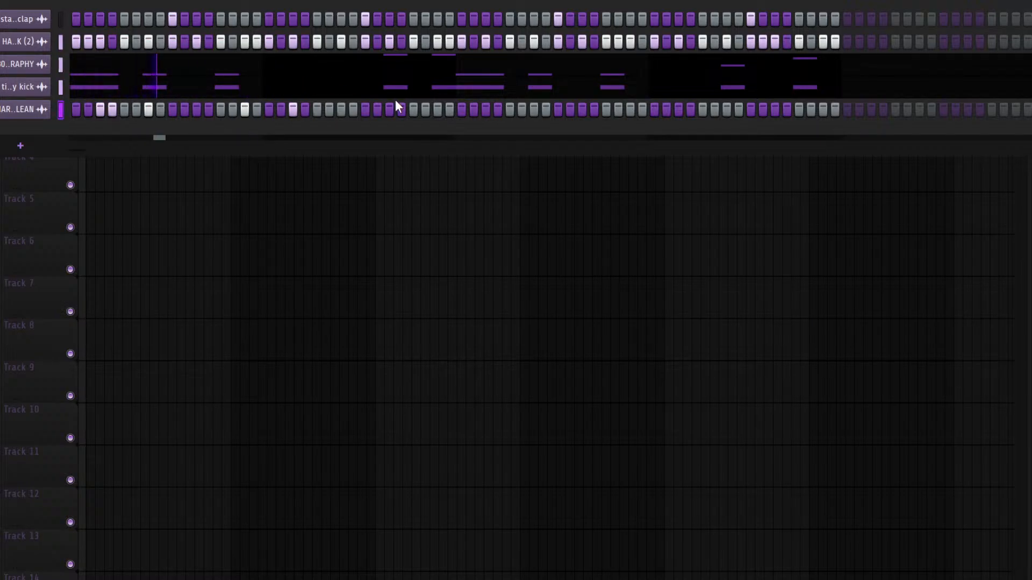
pyautogui.click(485, 109)
pyautogui.click(533, 110)
pyautogui.click(678, 110)
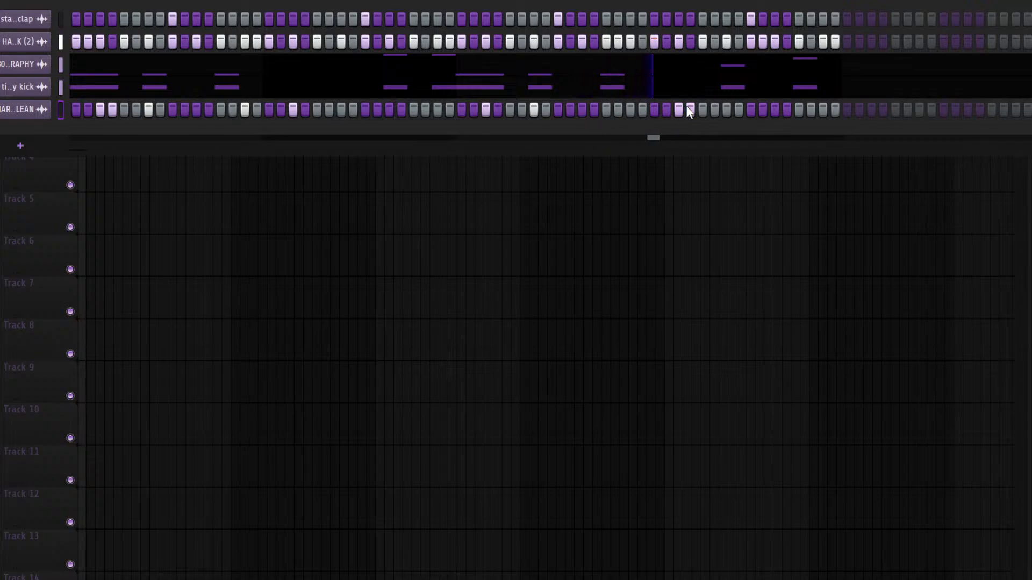
pyautogui.click(727, 110)
pyautogui.press('space')
# Add the OPEN HAT - HOLY sample as a new channel and close its sample settings
pyautogui.press('F6')
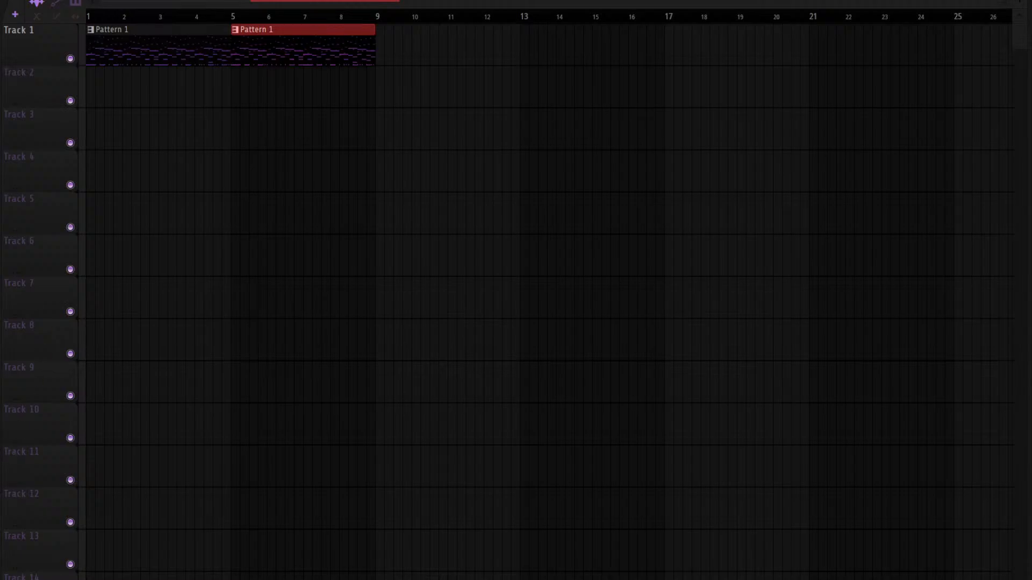
pyautogui.moveTo(15, 41); pyautogui.dragTo(201, 74)
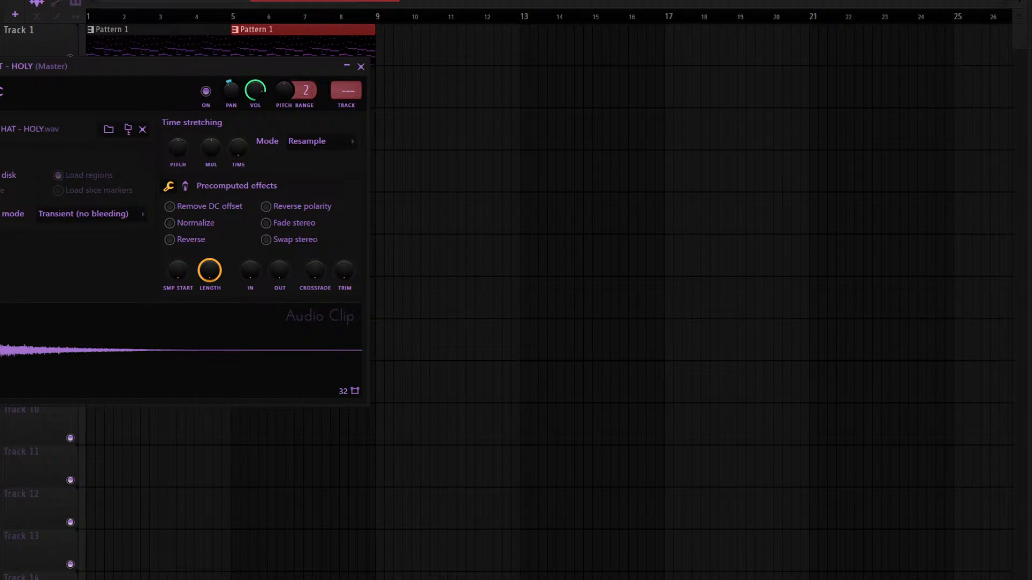
pyautogui.click(360, 67)
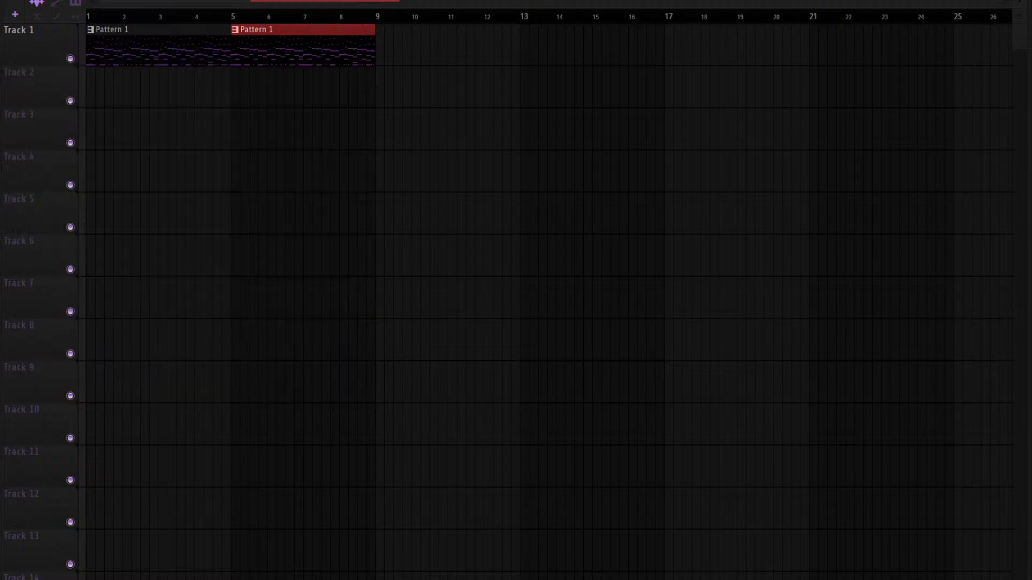
pyautogui.press('F6')
# Place an open hat hit on step 5 of each of the four bars while the pattern plays
pyautogui.click(124, 132)
pyautogui.press('space')
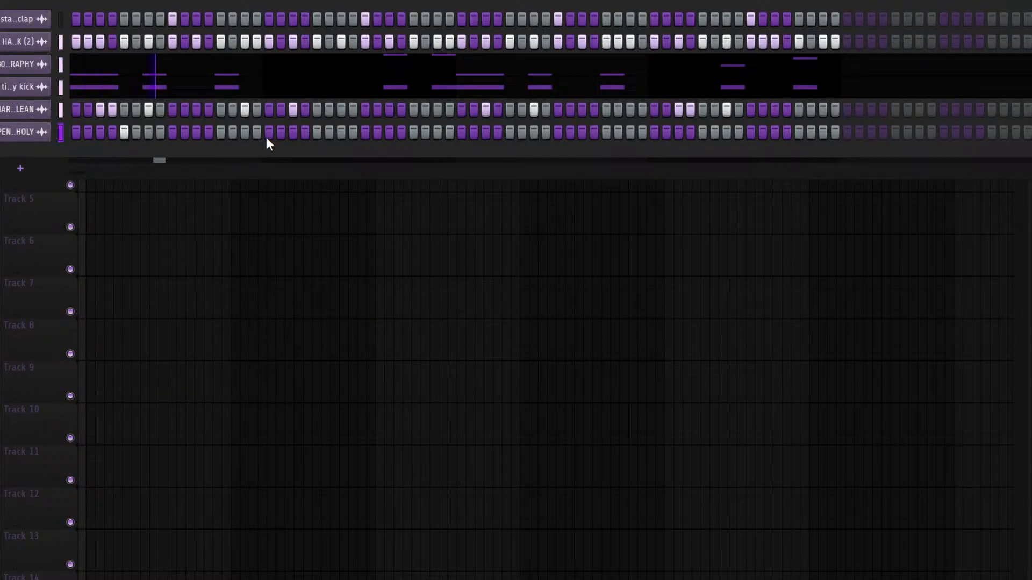
pyautogui.click(316, 132)
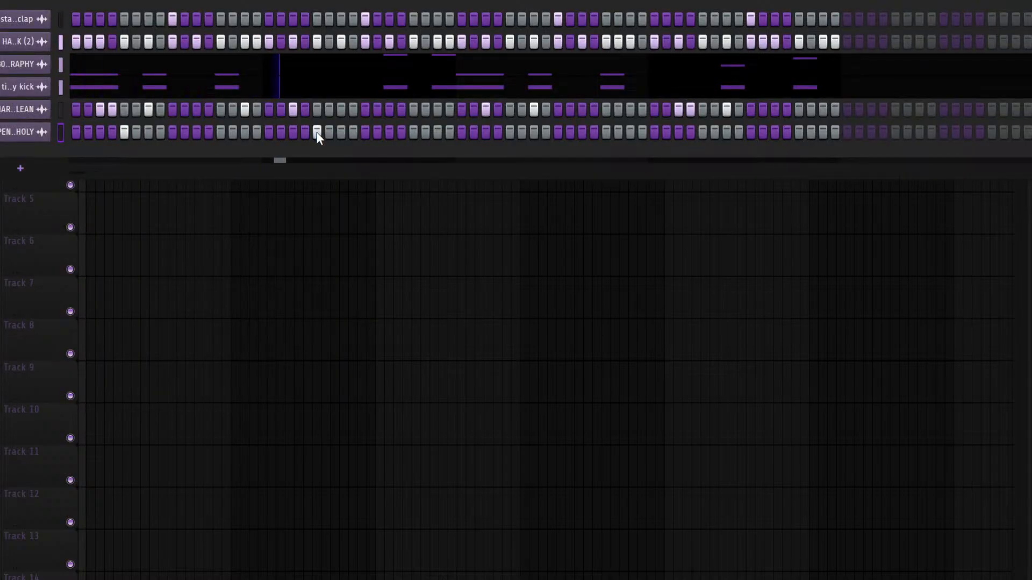
pyautogui.click(508, 133)
pyautogui.click(701, 132)
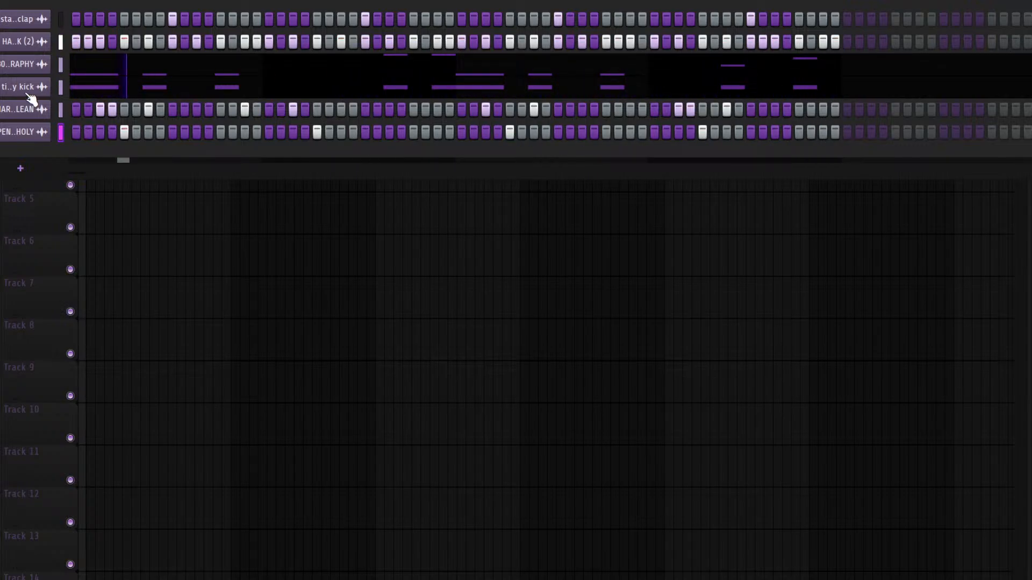
# Route the snare and open hat channels to mixer tracks 8 and 9, and lower both track volumes
pyautogui.click(61, 109)
pyautogui.press('F9')
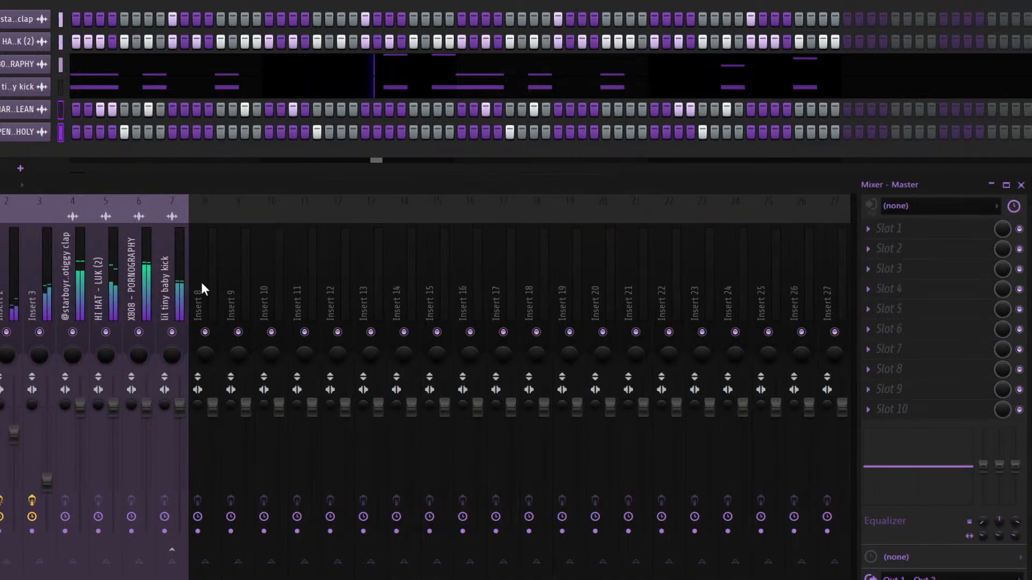
pyautogui.click(200, 279)
pyautogui.hotkey('ctrl', 'l')
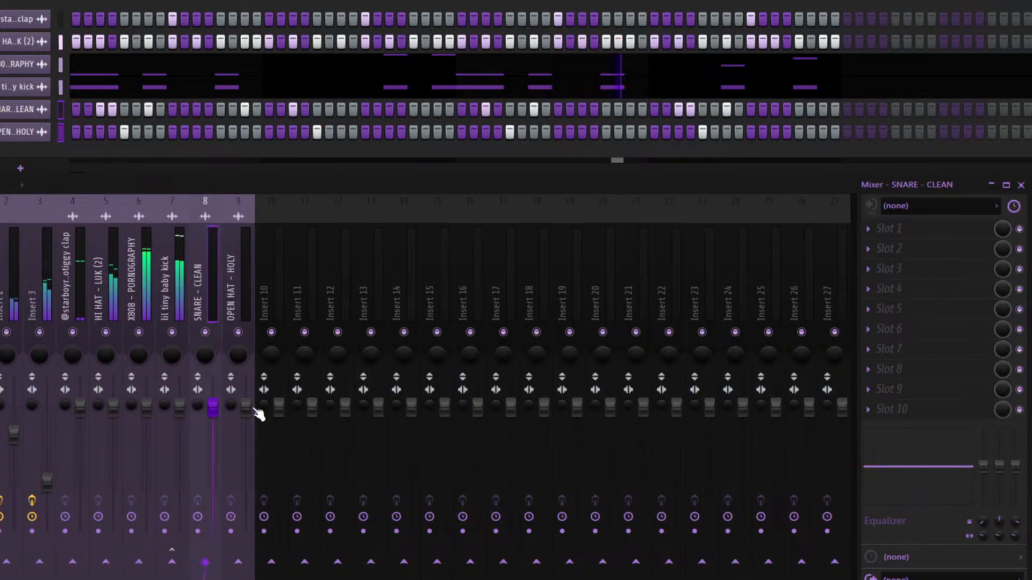
pyautogui.moveTo(217, 422); pyautogui.dragTo(217, 449)
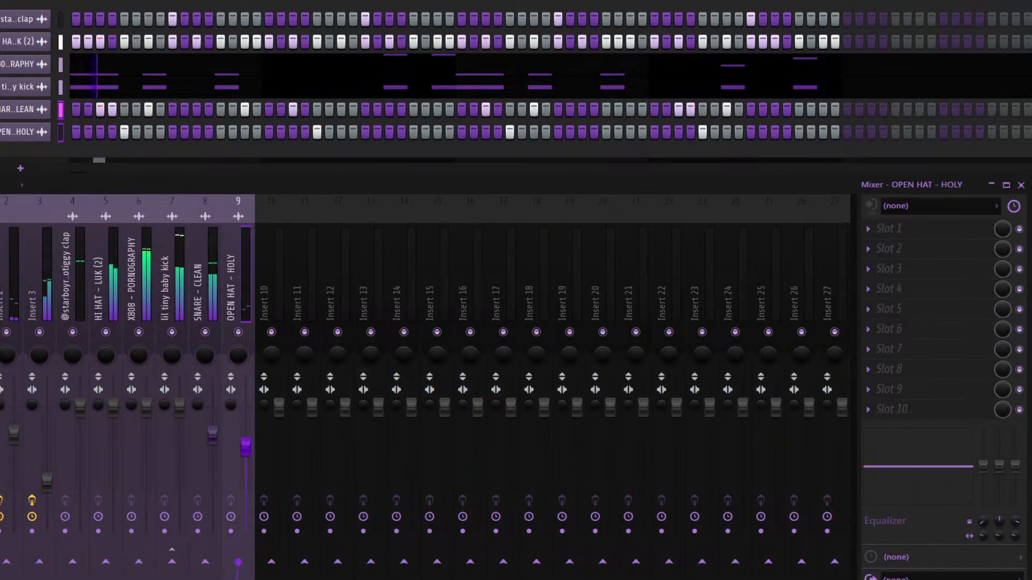
pyautogui.press('F9')
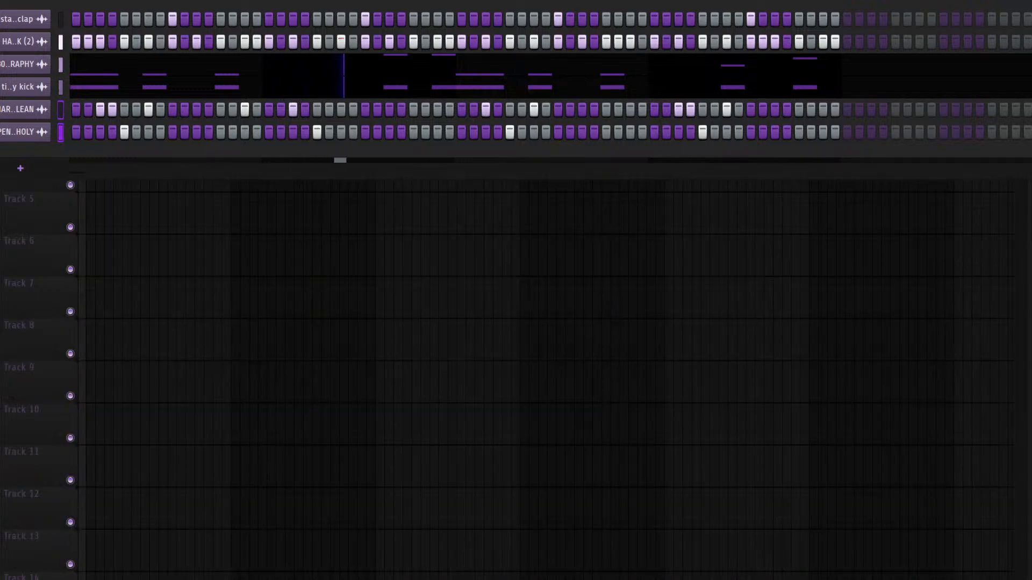
# Load Fruity soft clipper, Fruity WaveShaper and Fruity Fast Dist on the 808's mixer track, and lower its volume slightly
pyautogui.press('F9')
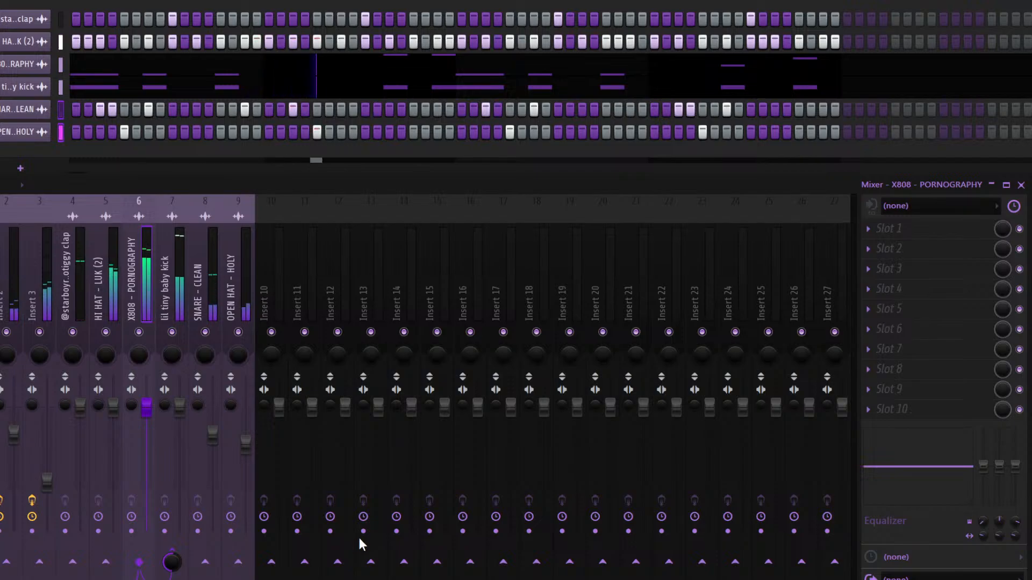
pyautogui.hotkey('ctrl', 'z')
pyautogui.moveTo(146, 408)
pyautogui.mouseDown()
pyautogui.moveTo(146, 440)
pyautogui.moveTo(146, 424)
pyautogui.mouseUp()
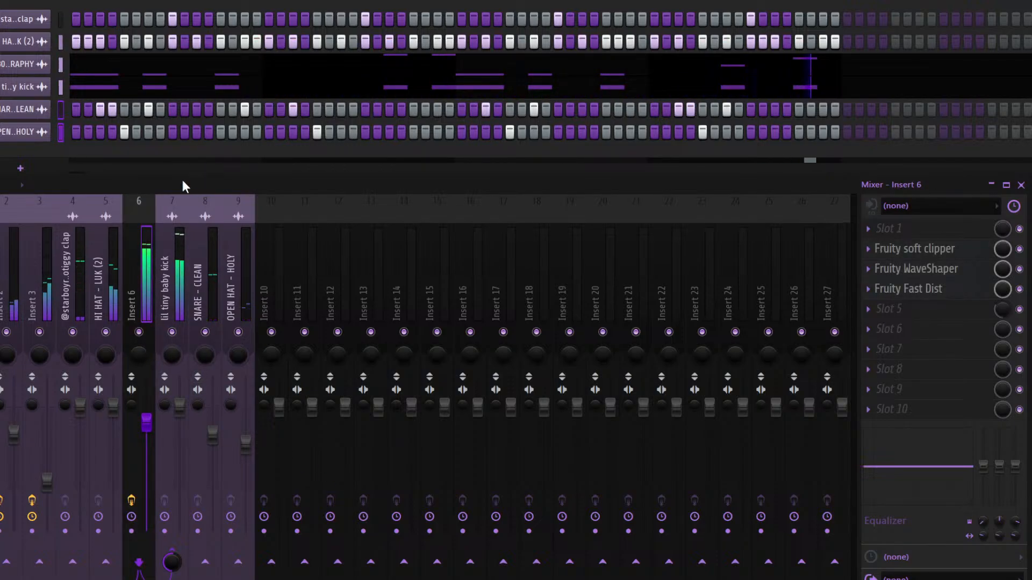
pyautogui.press('F9')
pyautogui.press('space')
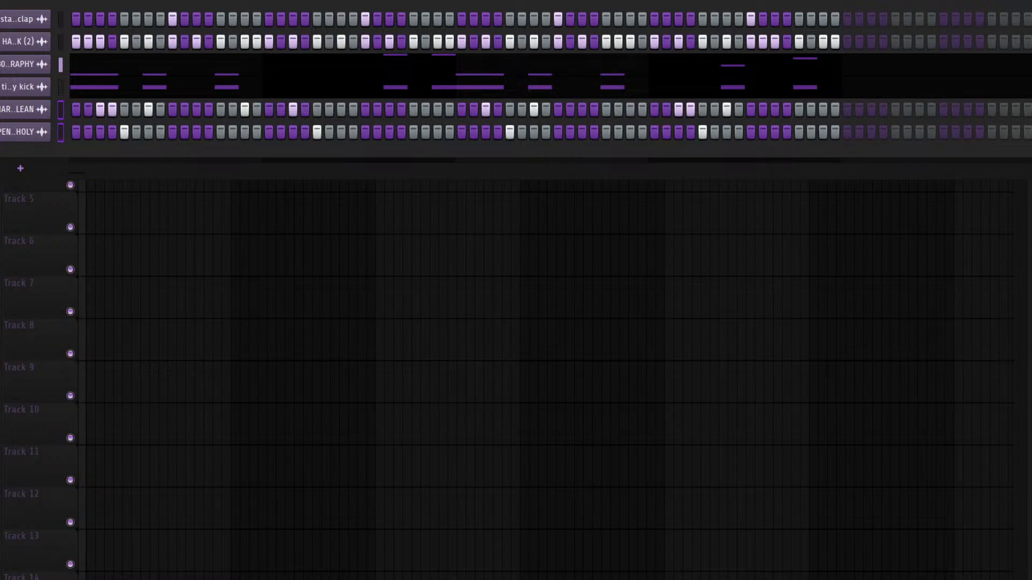
# Swap the 808 channel's sample for the one whose name ends in 808, and lower its mixer track a little further during playback
pyautogui.moveTo(0, 102); pyautogui.dragTo(18, 64)
pyautogui.press('space')
pyautogui.press('F9')
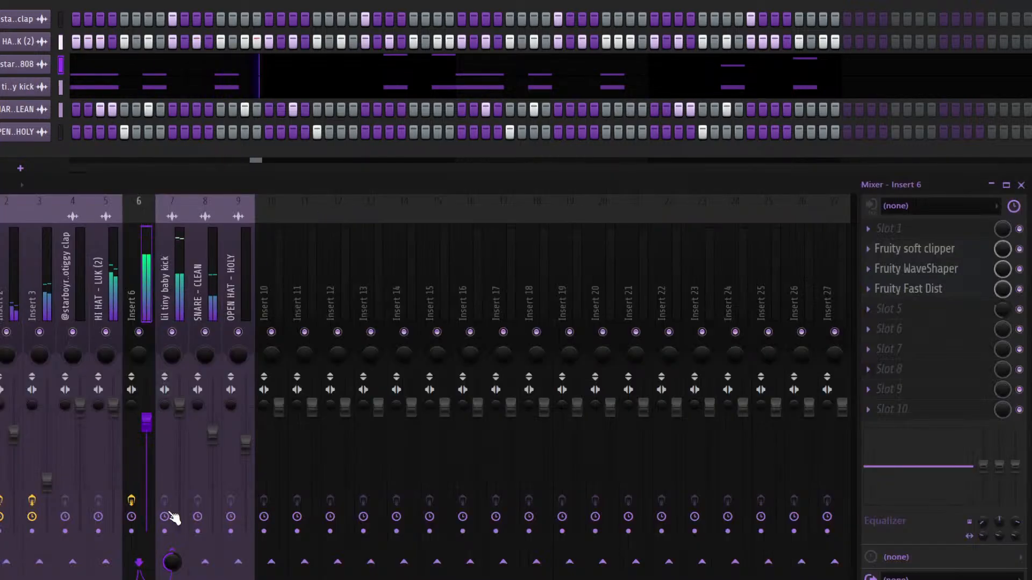
pyautogui.moveTo(146, 423)
pyautogui.mouseDown()
pyautogui.moveTo(154, 410)
pyautogui.moveTo(144, 430)
pyautogui.mouseUp()
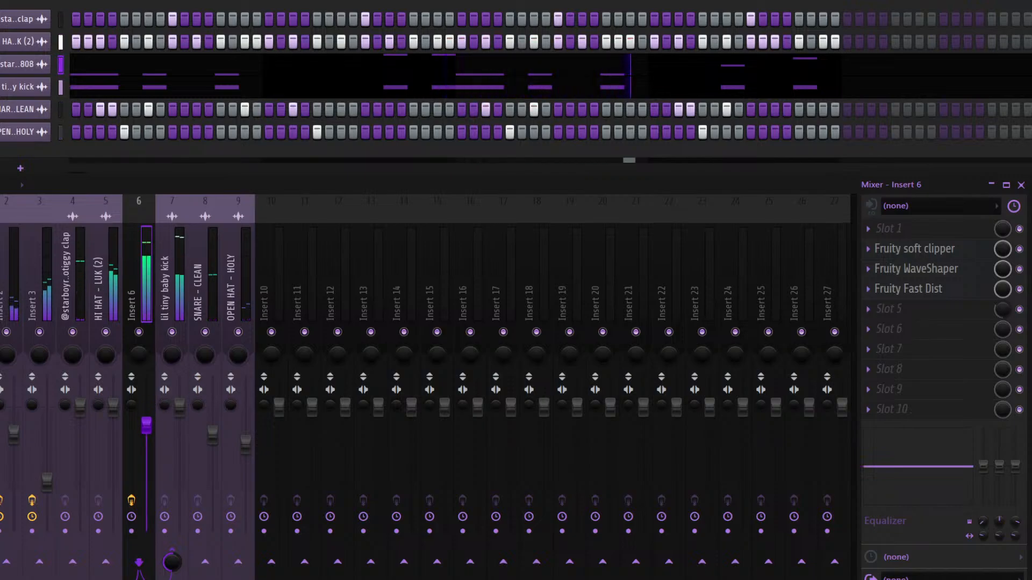
# Load the ^hihihi kick2 preset on the kick's mixer track, and select the OPEN HAT - HOLY track
pyautogui.click(176, 276)
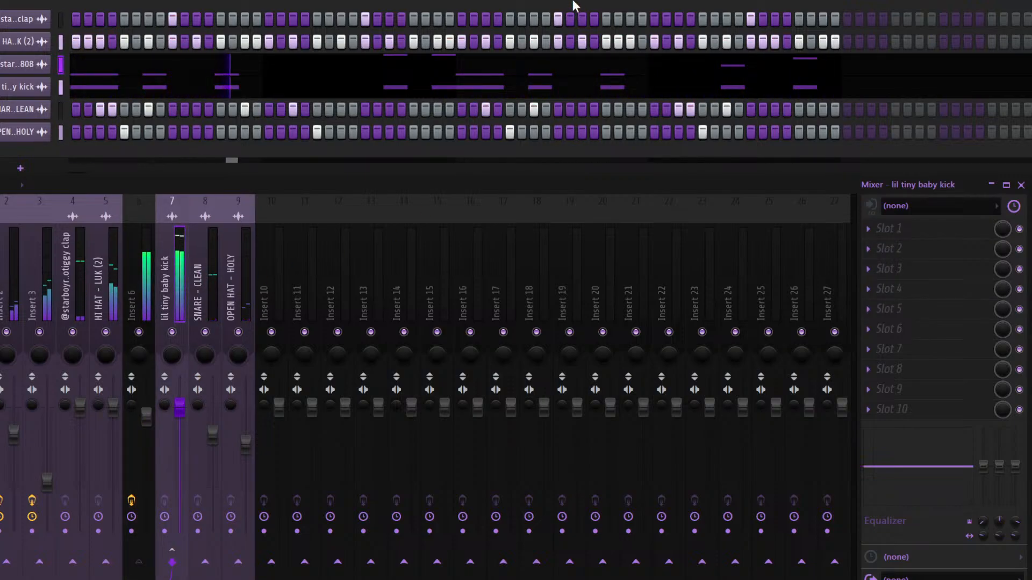
pyautogui.moveTo(573, 3); pyautogui.dragTo(175, 269)
pyautogui.click(253, 280)
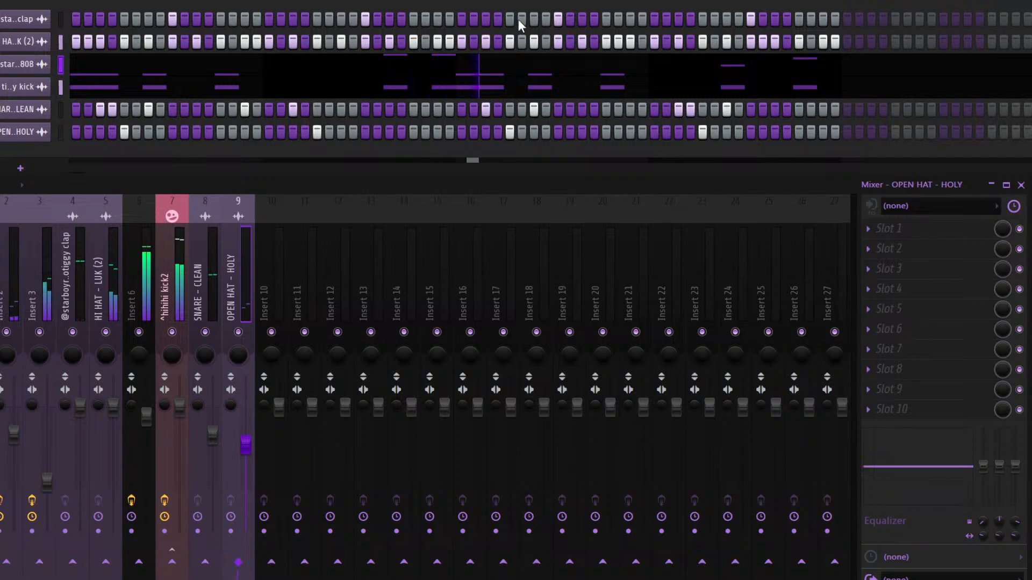
pyautogui.moveTo(644, 17); pyautogui.dragTo(246, 437)
pyautogui.press('F9')
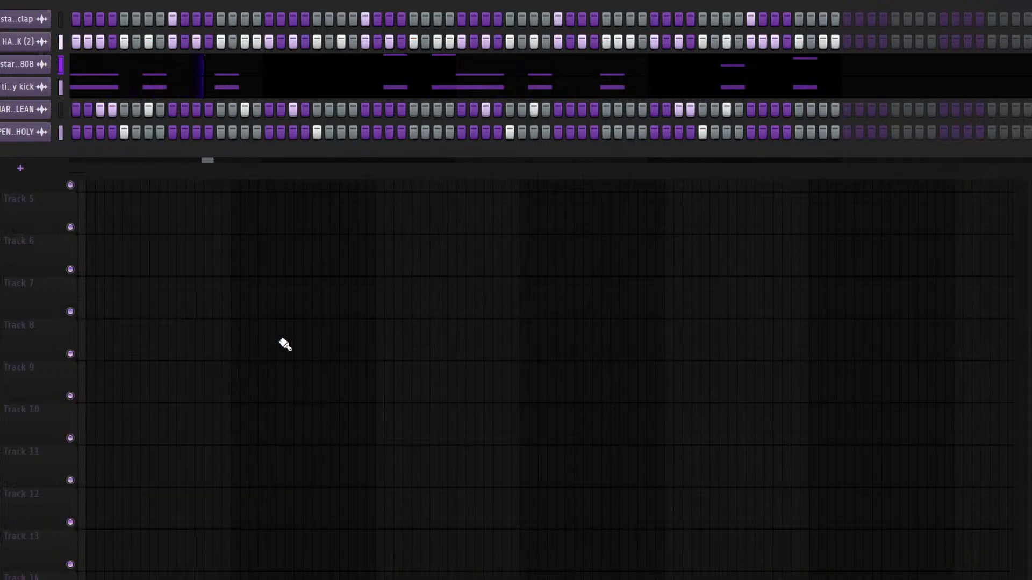
# Delete both lead ivvy8square pattern clips from the playlist's Track 1
pyautogui.press('F6')
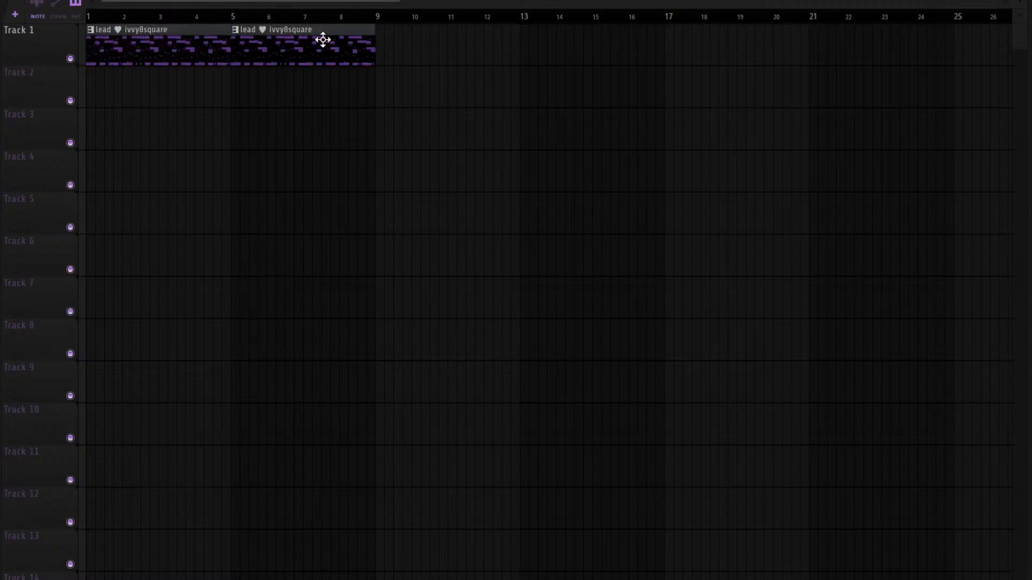
pyautogui.scroll(-1, 322, 40)
pyautogui.hotkey('ctrl', 'a')
pyautogui.press('Delete')
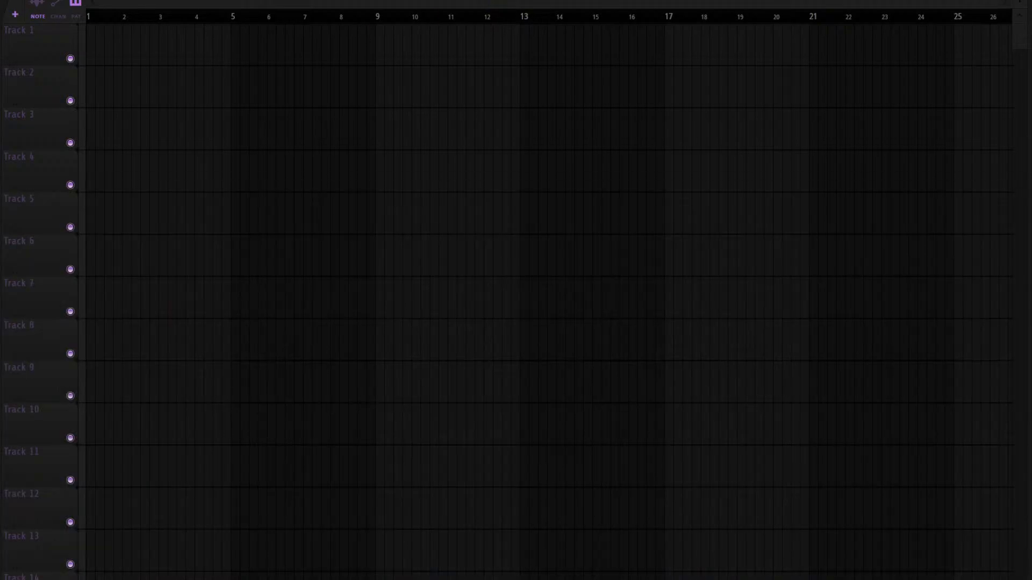
# Paint the lead kite4 pattern over bars 1 to 8 on Track 3 and start playback
pyautogui.moveTo(91, 110); pyautogui.dragTo(279, 122)
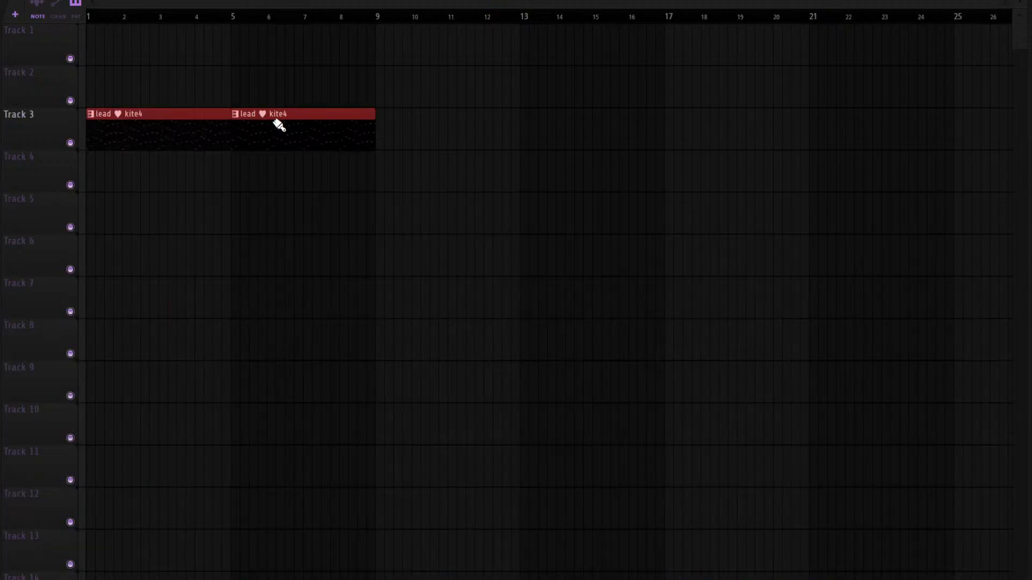
pyautogui.click(122, 31)
pyautogui.rightClick(138, 27)
pyautogui.press('space')
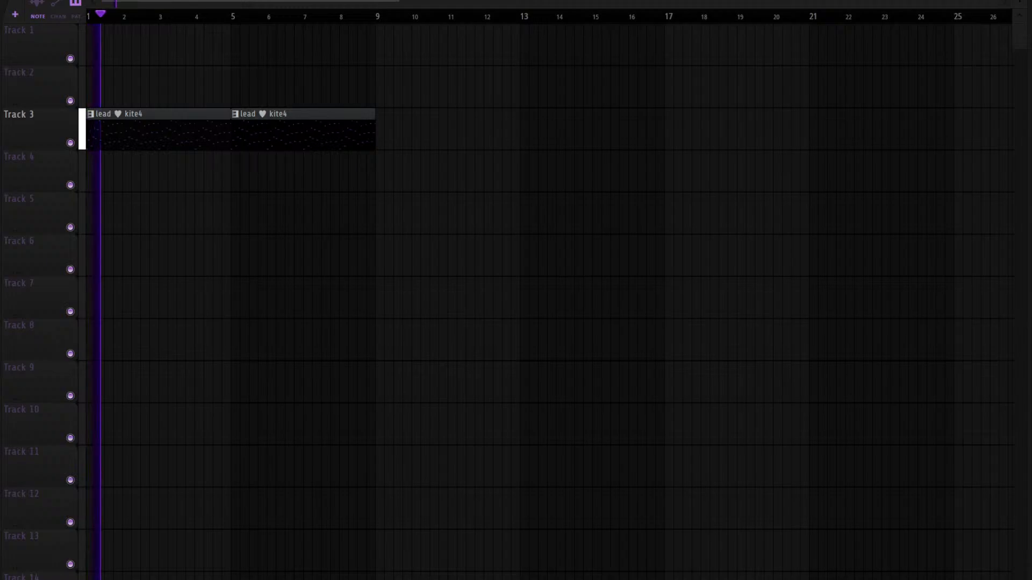
# Place the clap, hi-hat, 808 and kick patterns on Tracks 4 to 7 over bars 9 to 16, and duplicate both kite4 clips alongside them
pyautogui.moveTo(288, 184); pyautogui.dragTo(375, 177)
pyautogui.moveTo(362, 110); pyautogui.dragTo(95, 144)
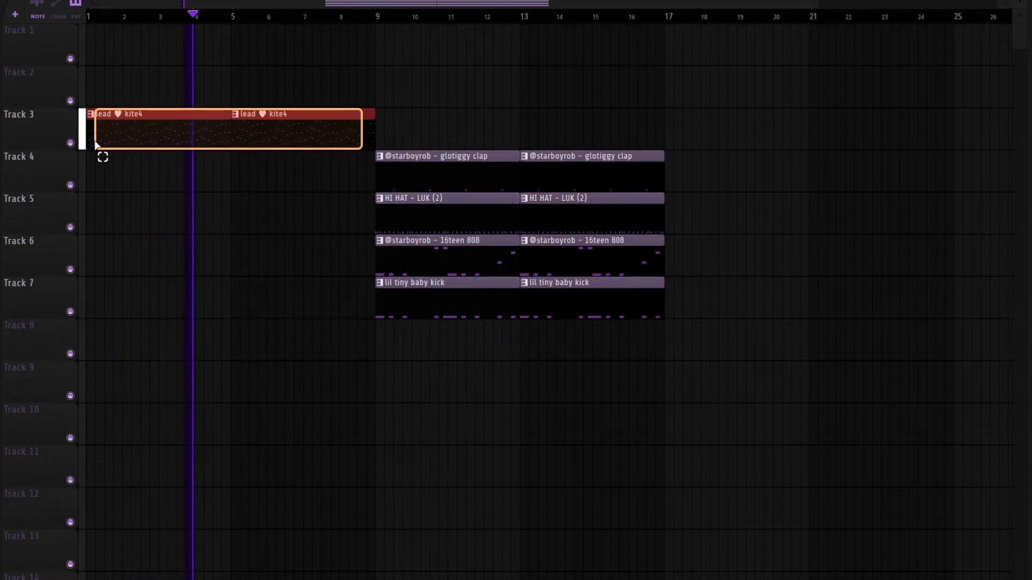
pyautogui.hotkey('ctrl', 'b')
# Duplicate the lead and drum clips of bars 9 to 16 twice so the section runs through bar 32
pyautogui.moveTo(600, 334); pyautogui.dragTo(457, 129)
pyautogui.hotkey('ctrl', 'b')
pyautogui.hotkey('ctrl', 'b')
pyautogui.scroll(-4, 370, 4)
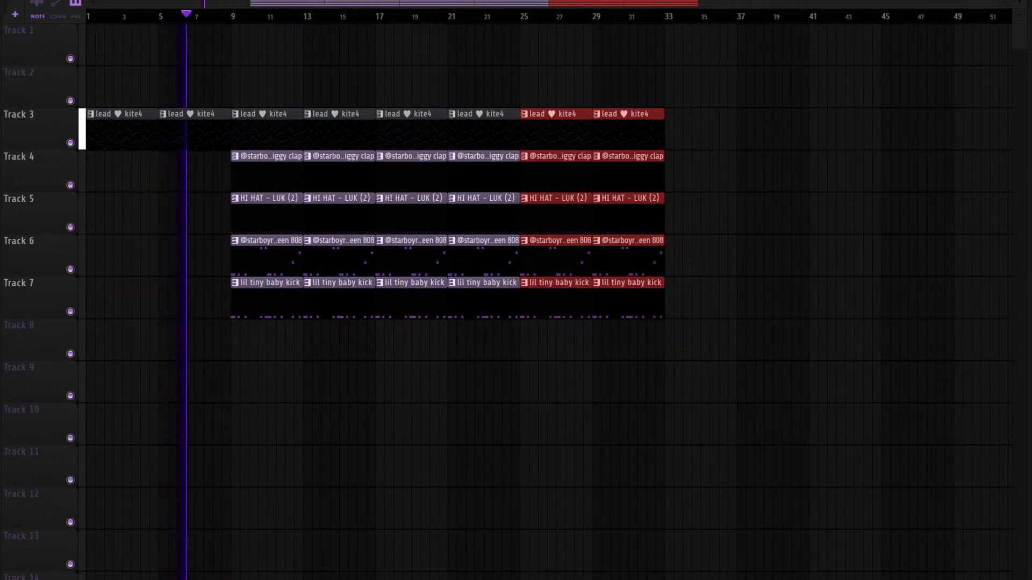
# Add the snare and open hat patterns on Tracks 8 and 9 over bars 25 to 32, and the sidechain lead on Track 2 over bars 33 to 40
pyautogui.moveTo(605, 328); pyautogui.dragTo(520, 346)
pyautogui.hotkey('ctrl', 'b')
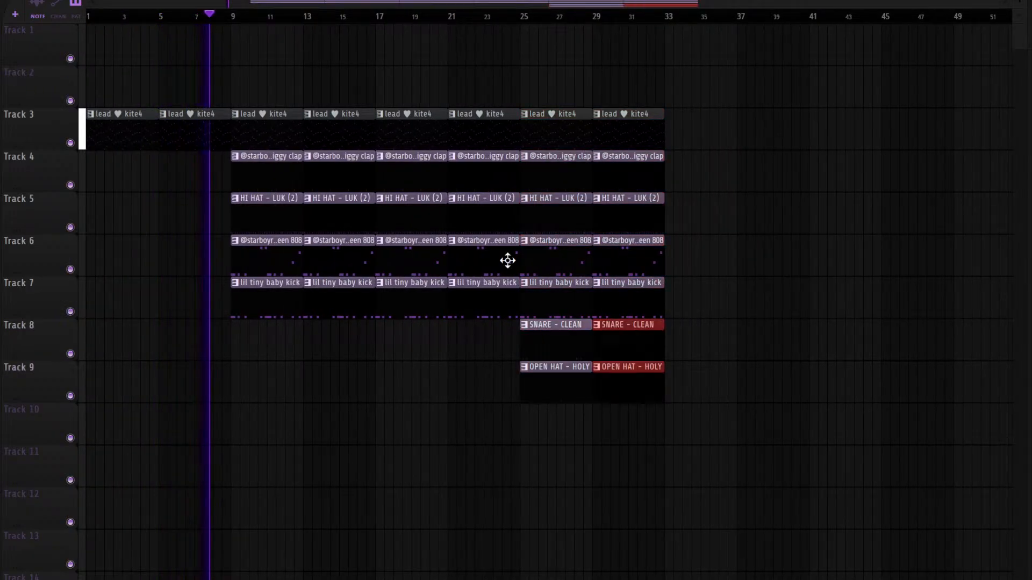
pyautogui.moveTo(548, 83)
pyautogui.mouseDown()
pyautogui.moveTo(729, 102)
pyautogui.moveTo(752, 86)
pyautogui.mouseUp()
pyautogui.click(744, 122)
pyautogui.rightClick(596, 88)
pyautogui.rightClick(587, 90)
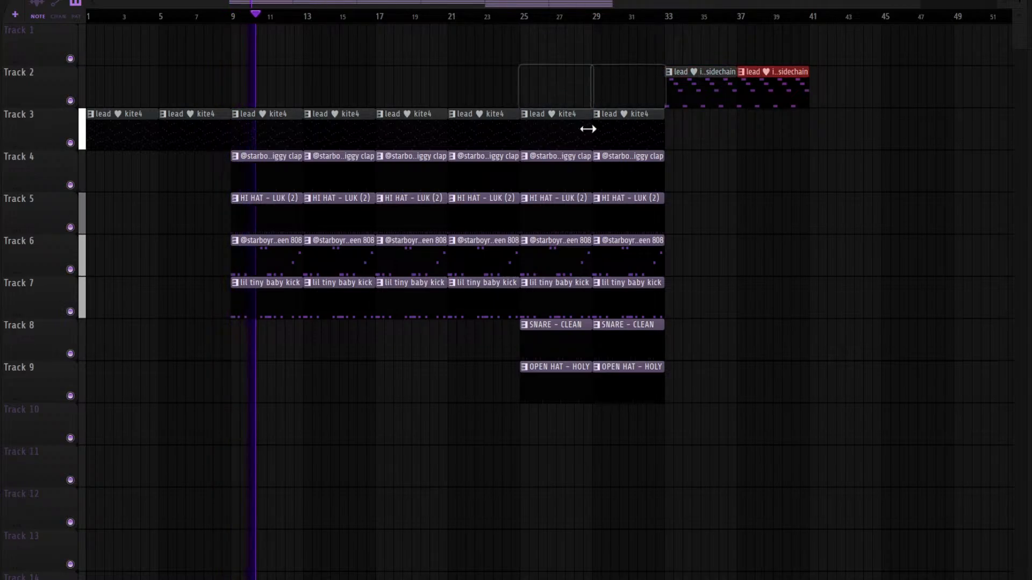
# Duplicate the clips of bars 25 to 32 on Tracks 3 to 9 to bar 33, and the whole bars 9 to 40 block to bar 41
pyautogui.moveTo(661, 427); pyautogui.dragTo(556, 138)
pyautogui.hotkey('ctrl', 'b')
pyautogui.moveTo(888, 431); pyautogui.dragTo(241, 18)
pyautogui.hotkey('ctrl', 'b')
pyautogui.scroll(-5, 252, 25)
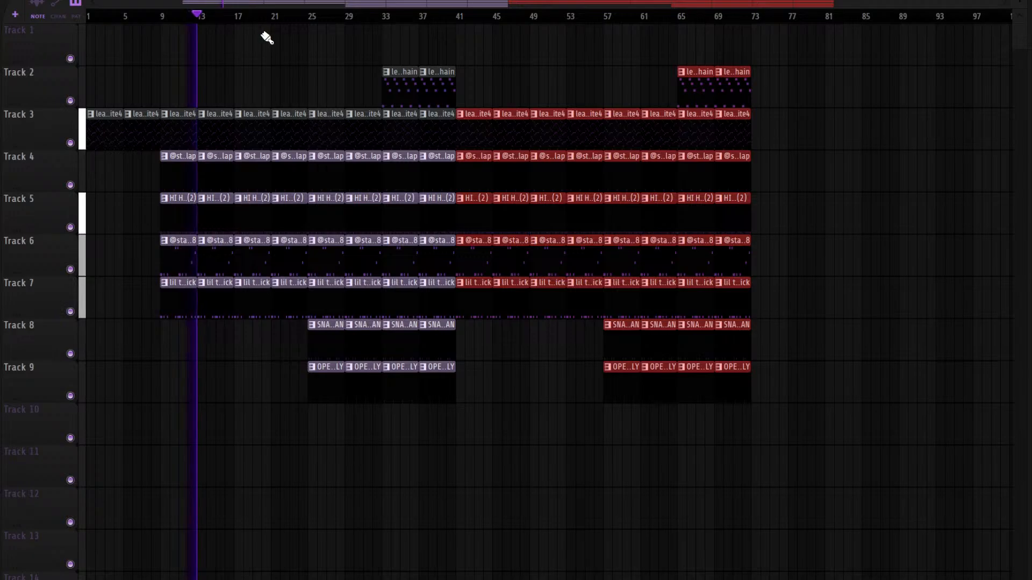
# Lay the square lead pattern on Track 1 over bars 25 to 40 and 57 to 72, leaving bars 41 to 56 empty
pyautogui.moveTo(318, 50); pyautogui.dragTo(746, 55)
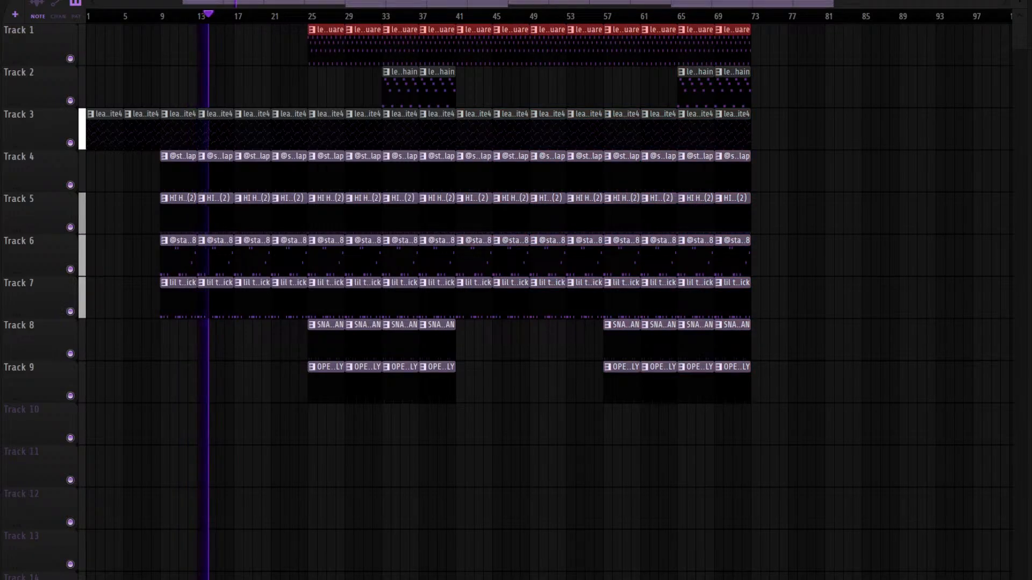
pyautogui.press('F9')
pyautogui.keyDown('ctrl'); pyautogui.click(937, 71); pyautogui.keyUp('ctrl')
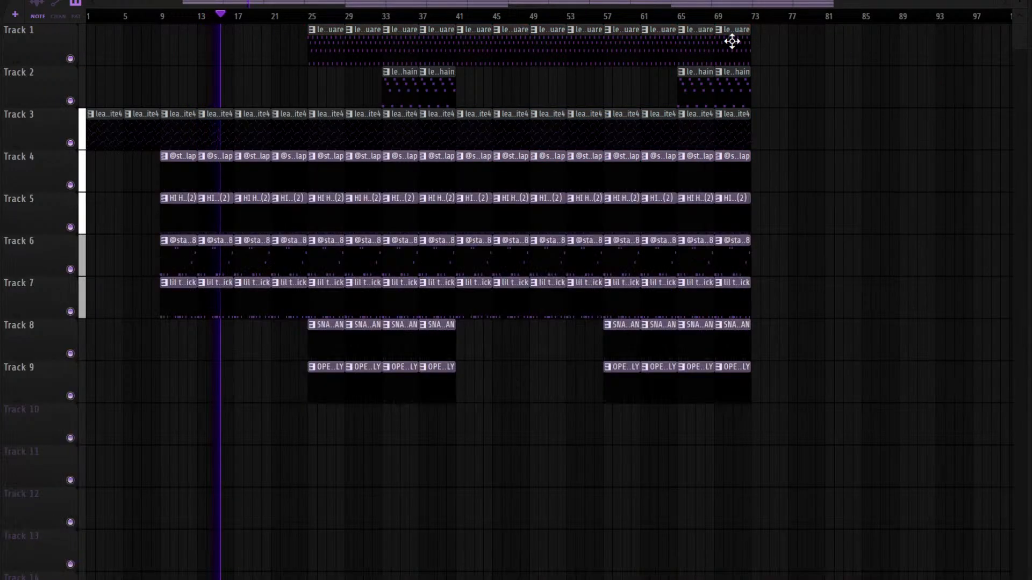
pyautogui.moveTo(642, 53); pyautogui.dragTo(487, 47)
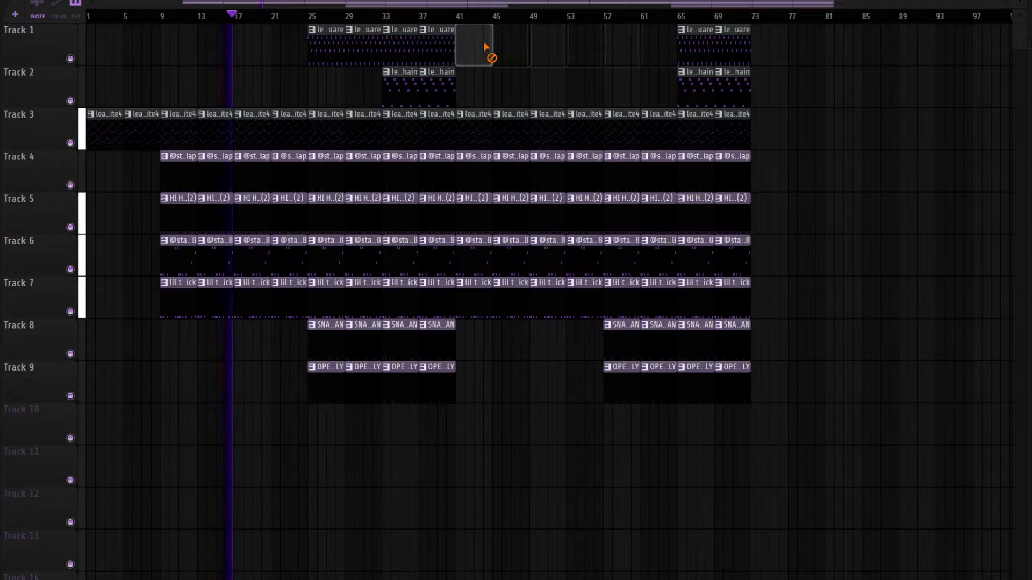
pyautogui.moveTo(672, 45); pyautogui.dragTo(607, 50)
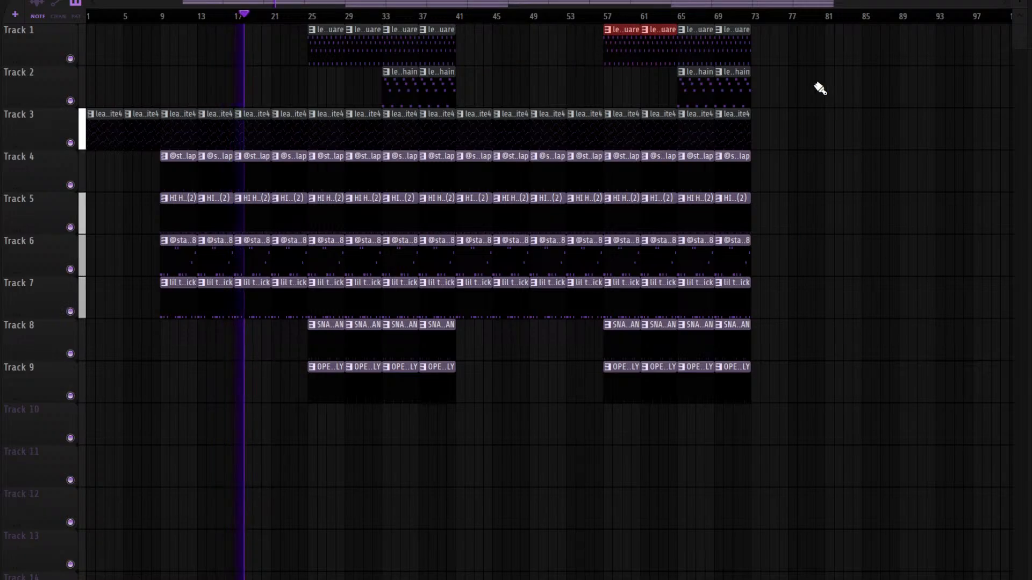
# Duplicate the last square lead clip on Track 1 and the last sidechain lead clip on Track 2 twice each, through bar 80
pyautogui.moveTo(776, 45); pyautogui.dragTo(739, 41)
pyautogui.hotkey('ctrl', 'b')
pyautogui.hotkey('ctrl', 'b')
pyautogui.moveTo(775, 90); pyautogui.dragTo(749, 88)
pyautogui.hotkey('ctrl', 'b')
pyautogui.hotkey('ctrl', 'b')
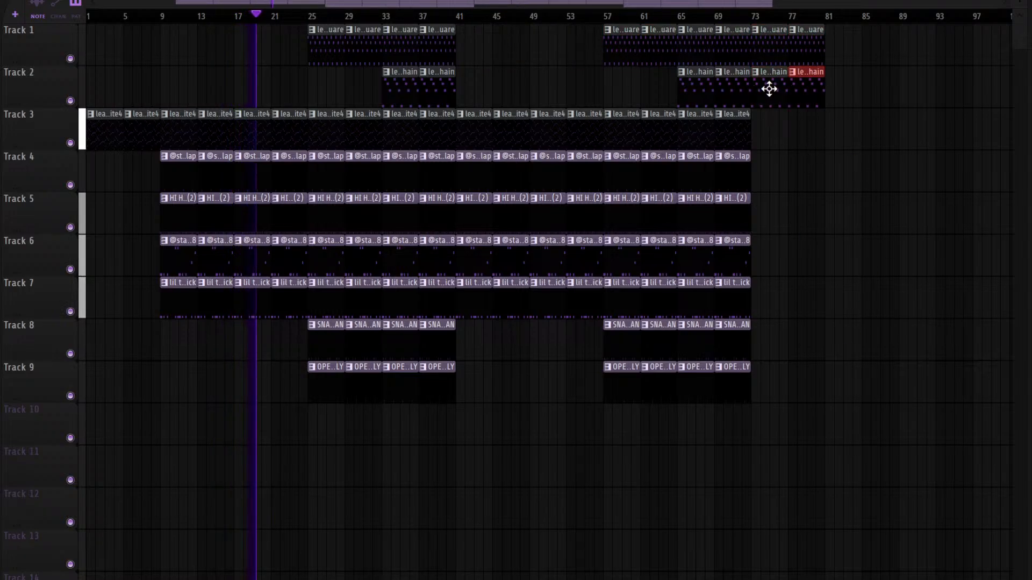
# Delete the square lead clip at bar 73 on Track 1, and add short one-bar 808 and kick clips there on Tracks 6 and 7
pyautogui.rightClick(782, 56)
pyautogui.moveTo(757, 299); pyautogui.dragTo(758, 243)
pyautogui.hotkey('ctrl', 'b')
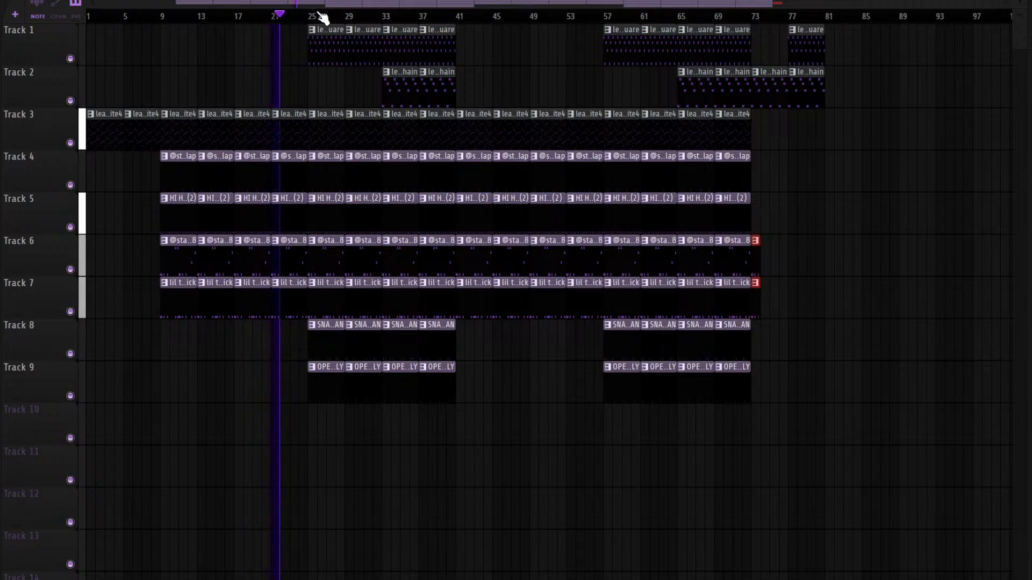
# Play the arrangement from about bar 25 while checking Insert 1's effects in the mixer, and return the stopped playhead to the start
pyautogui.click(322, 19)
pyautogui.press('F9')
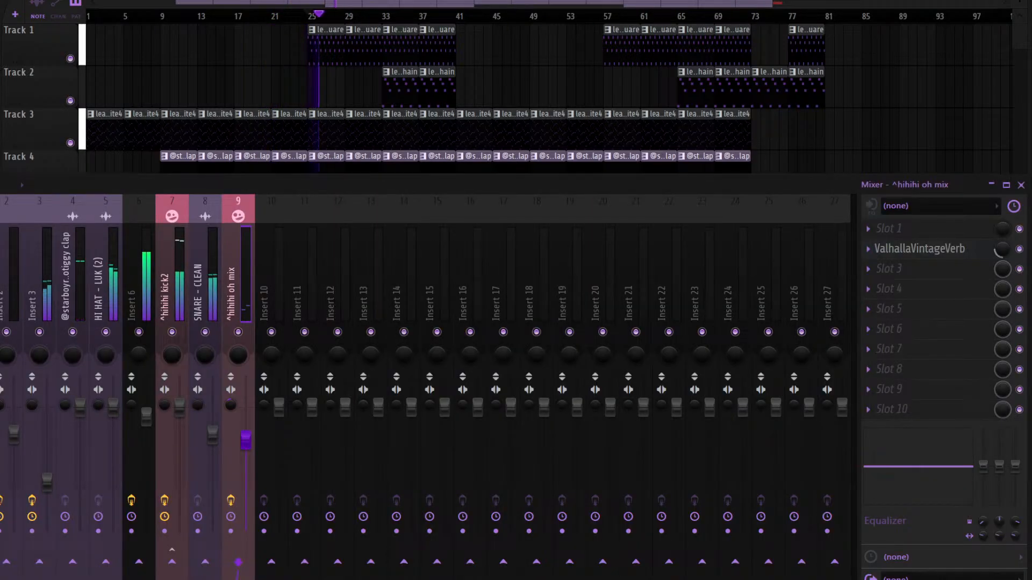
pyautogui.click(0, 456)
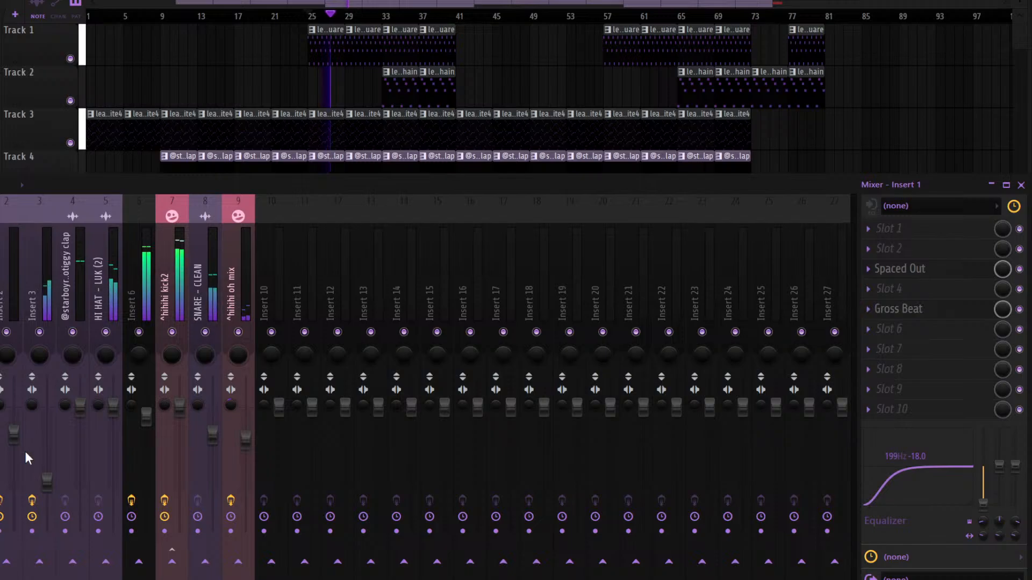
pyautogui.press('F9')
pyautogui.press('space')
pyautogui.press('Home')
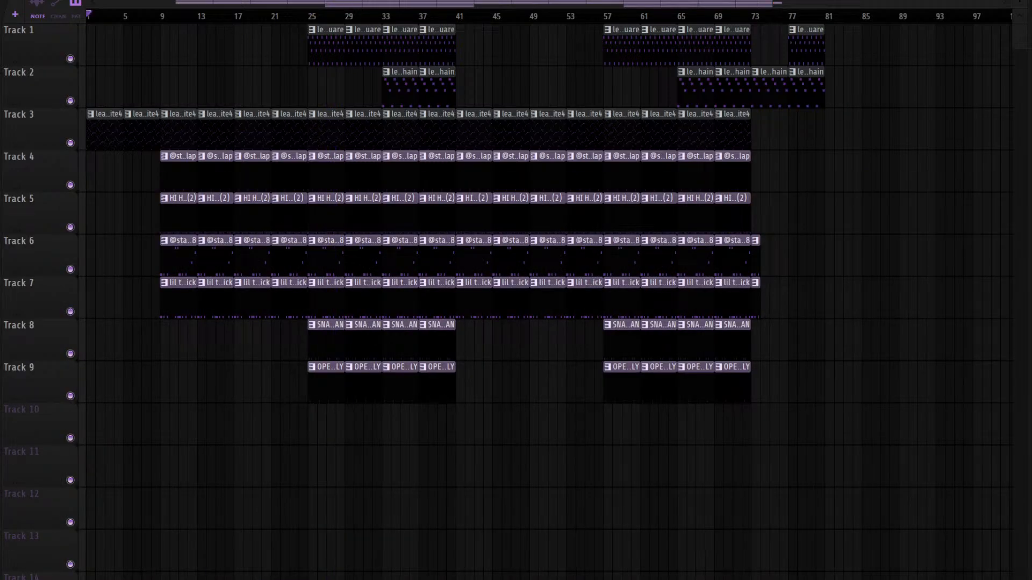
# Review the lead kite4 notes in the piano roll and return to the playlist
pyautogui.press('F6')
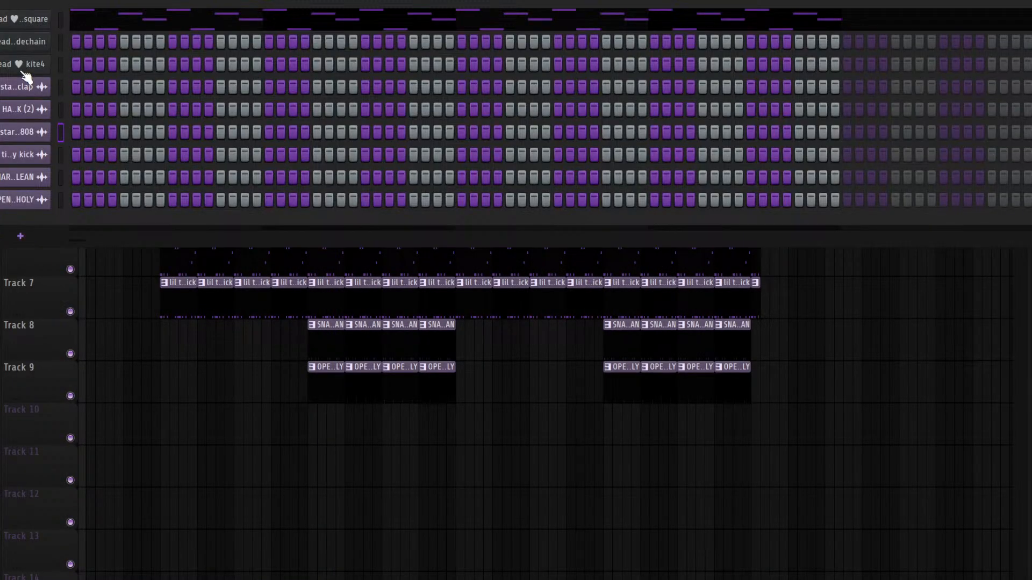
pyautogui.click(126, 63)
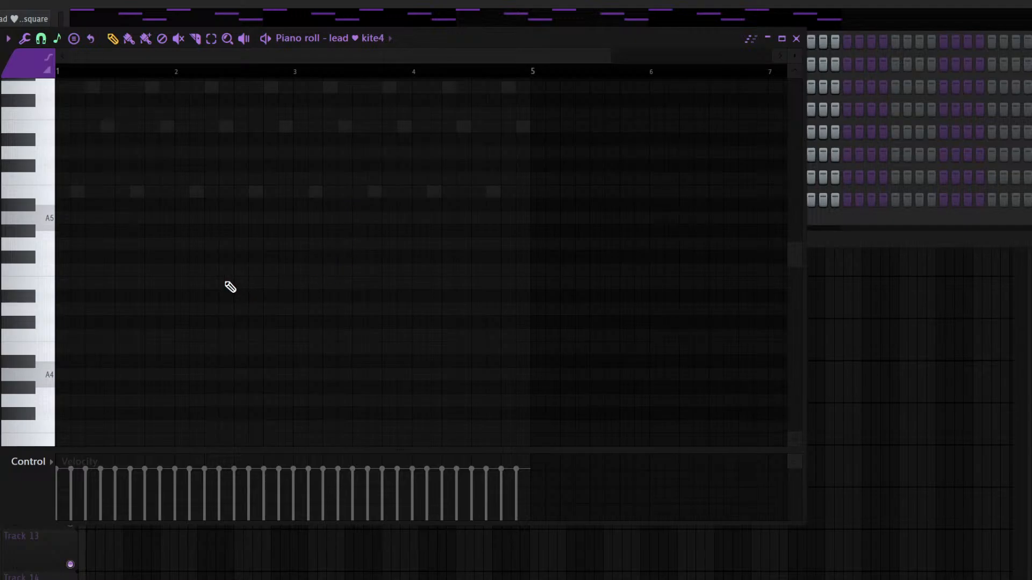
pyautogui.press('F7')
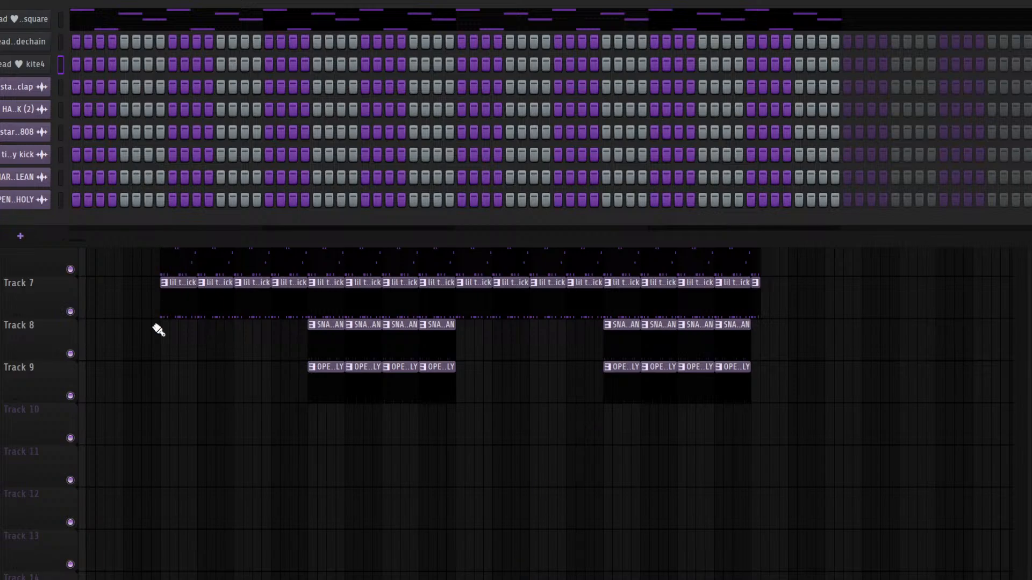
pyautogui.press('F6')
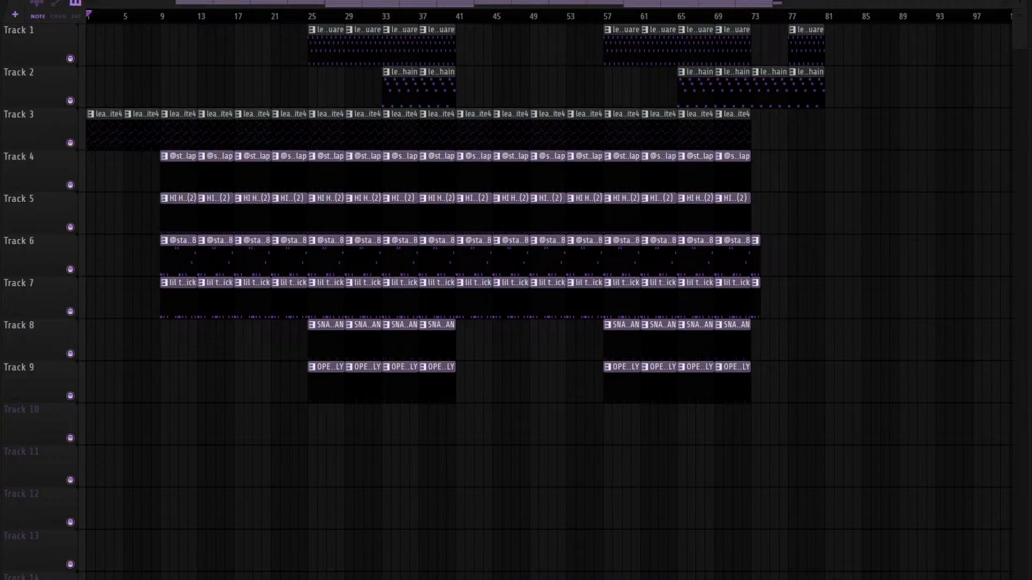